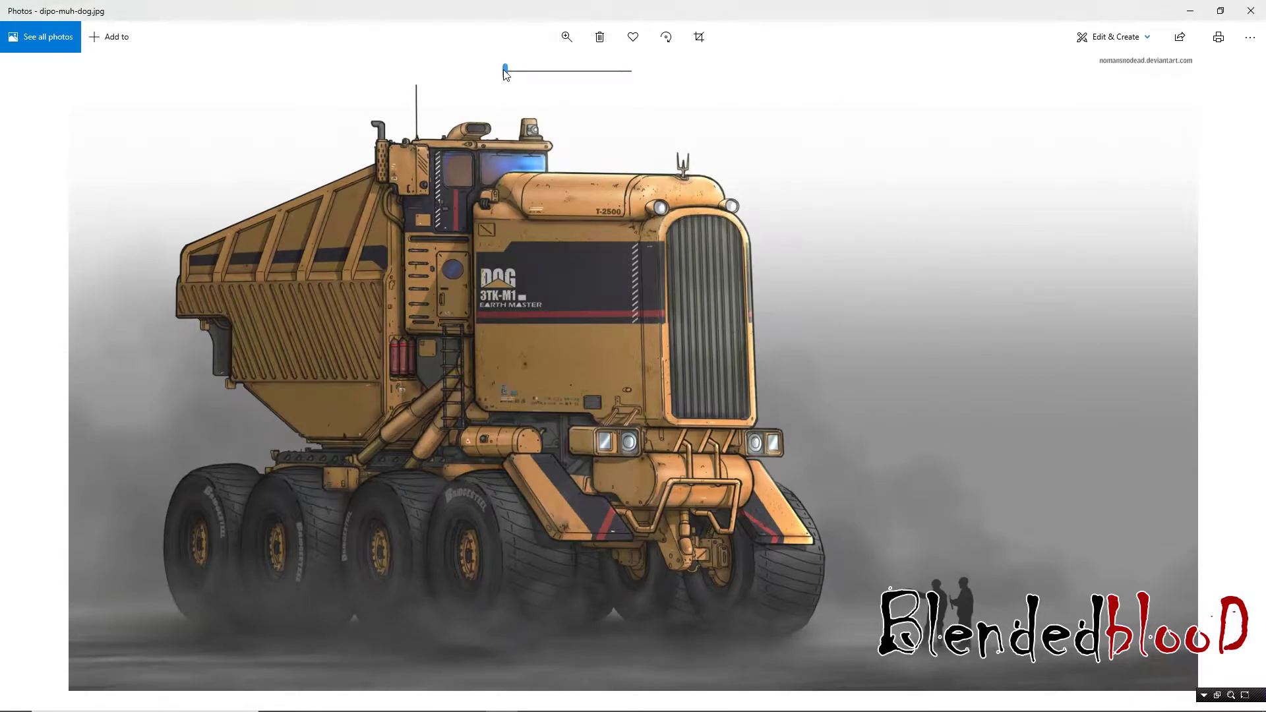
Step: Zoom the dipo-muh-dog.jpg truck photo in on its big tires and wheel rims
left_click_drag(505, 71, 538, 71)
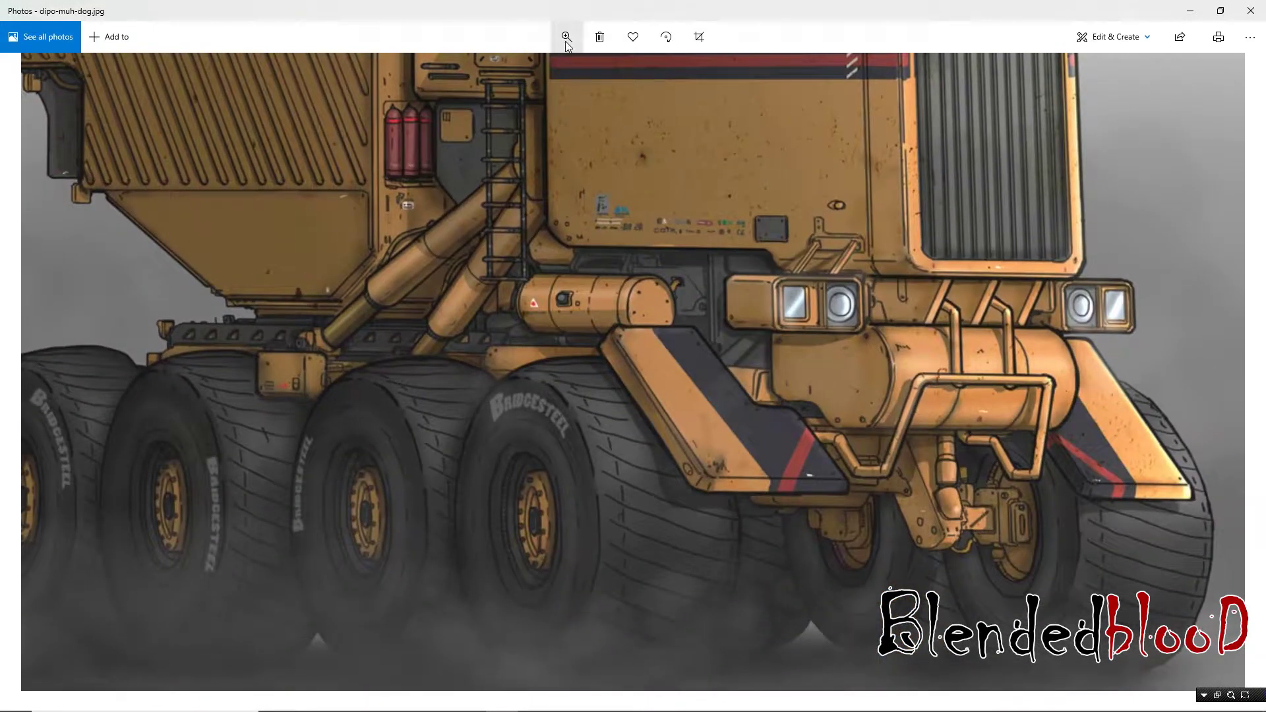
left_click(566, 37)
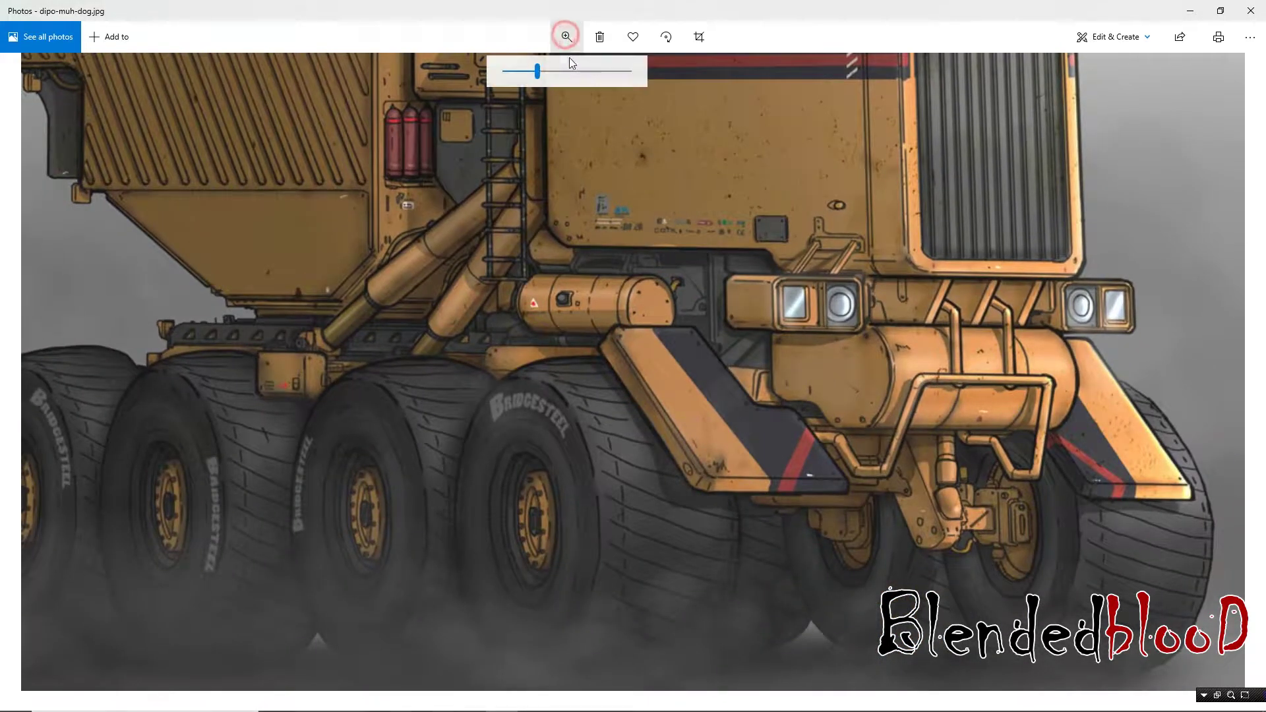
left_click_drag(537, 70, 565, 71)
scroll(660, 261, "down", 3)
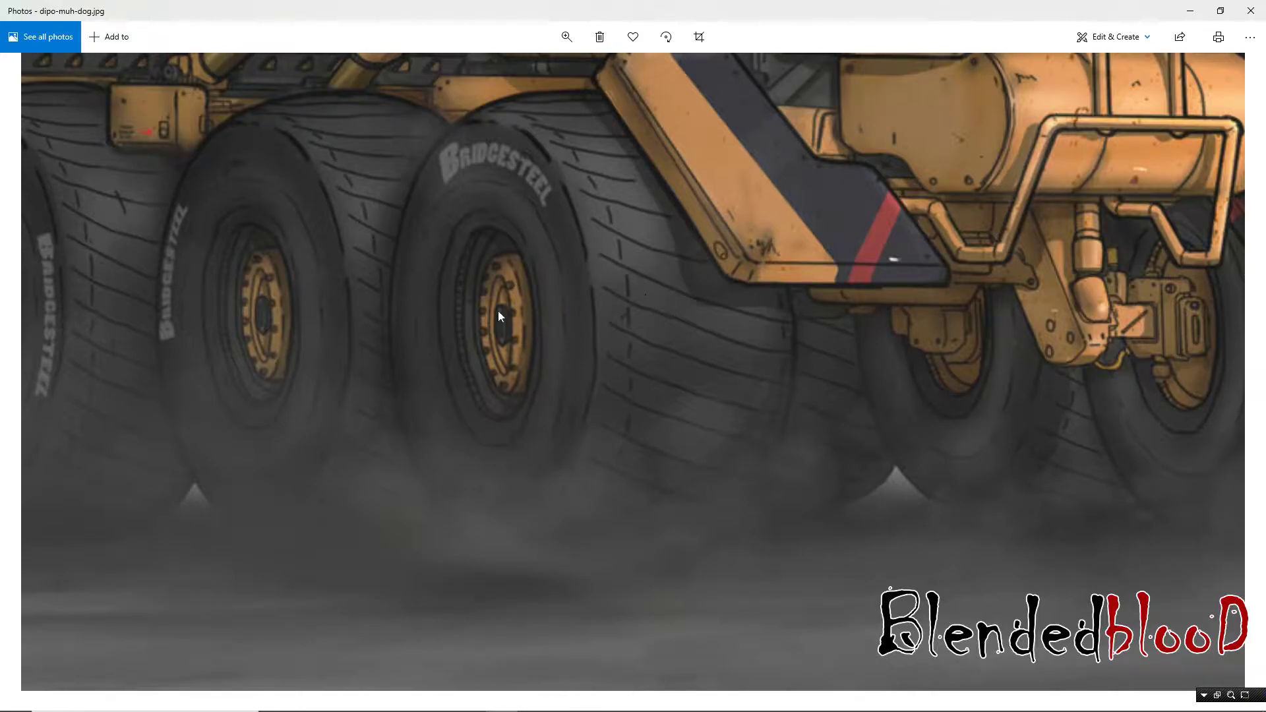
scroll(625, 340, "up", 1)
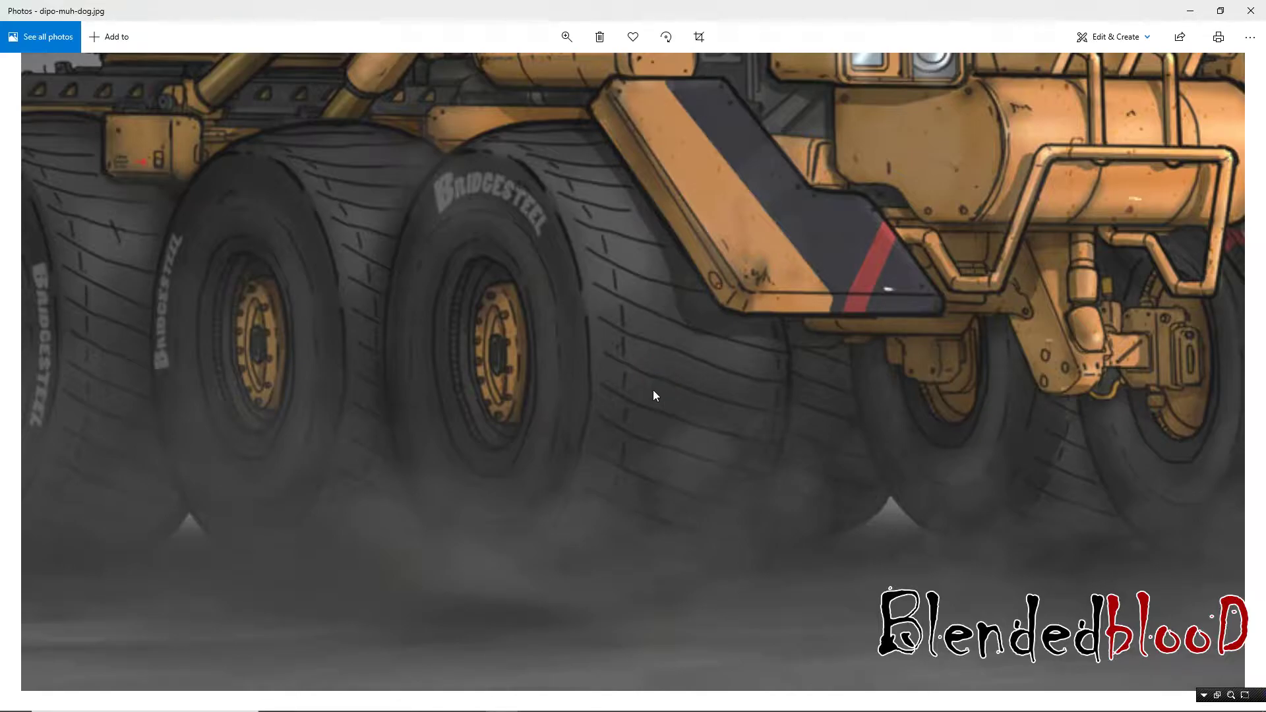
key("alt+Tab")
Step: Marquee-select all the wheel parts in the maximised perspective view
key("Tab")
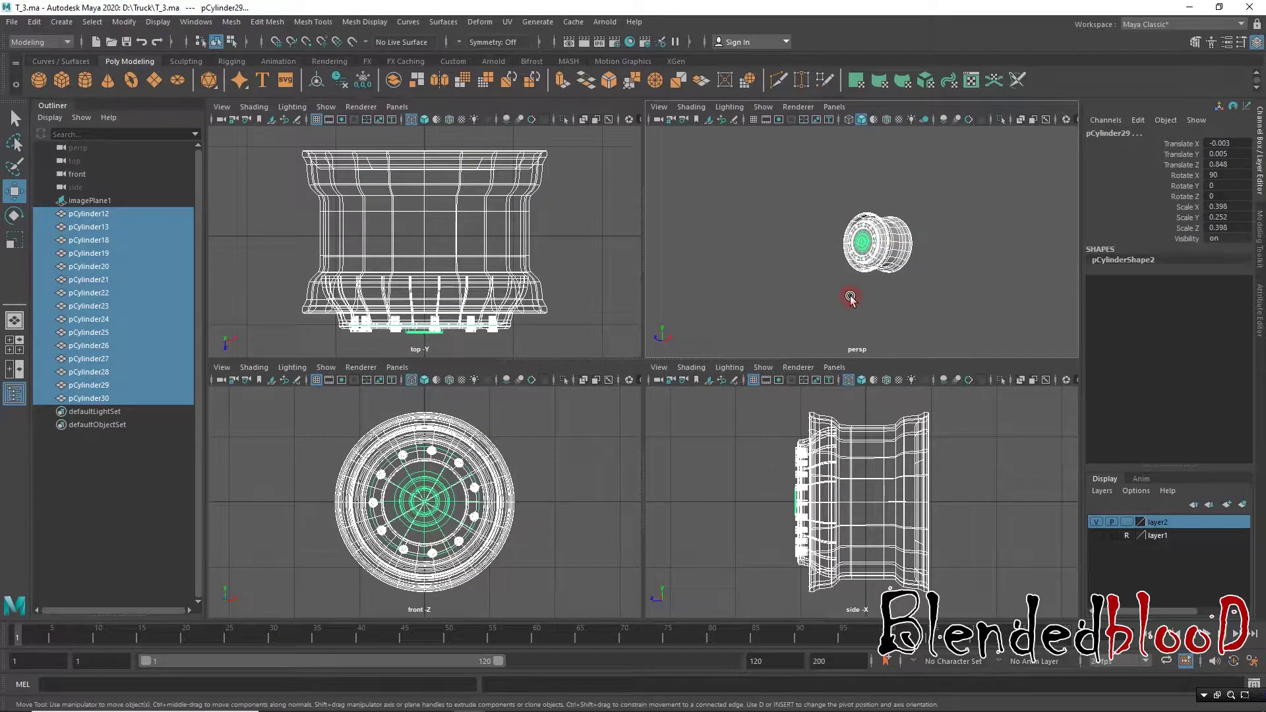
key("space")
scroll(873, 307, "up", 3)
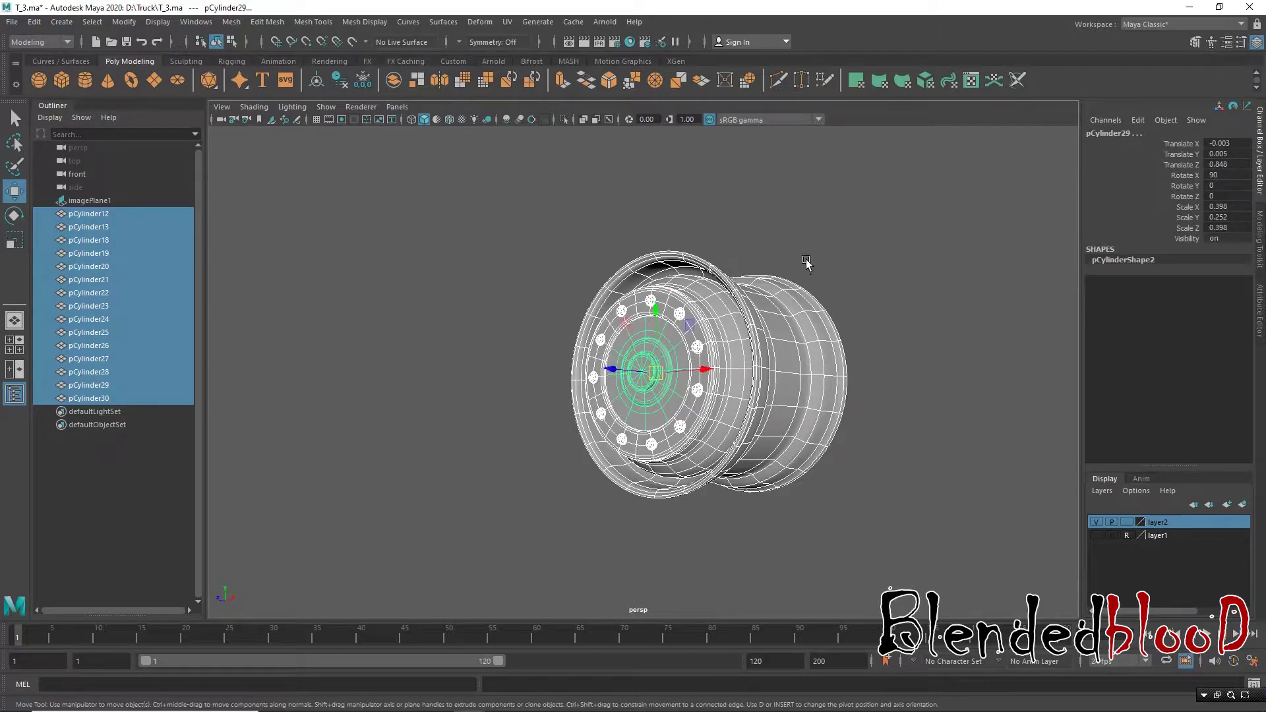
left_click(785, 239)
mouse_move(740, 244)
left_mouse_down("alt")
mouse_move(974, 277)
mouse_move(747, 258)
left_mouse_up("alt")
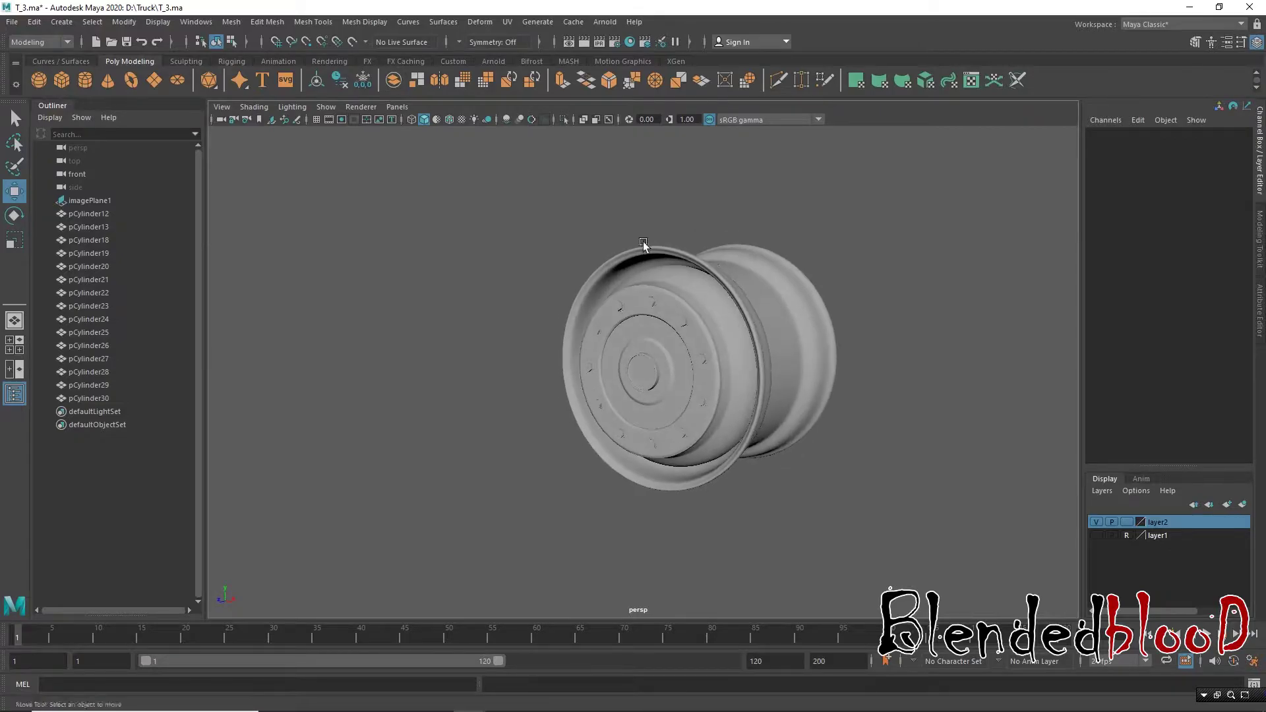
left_click_drag(475, 148, 964, 576)
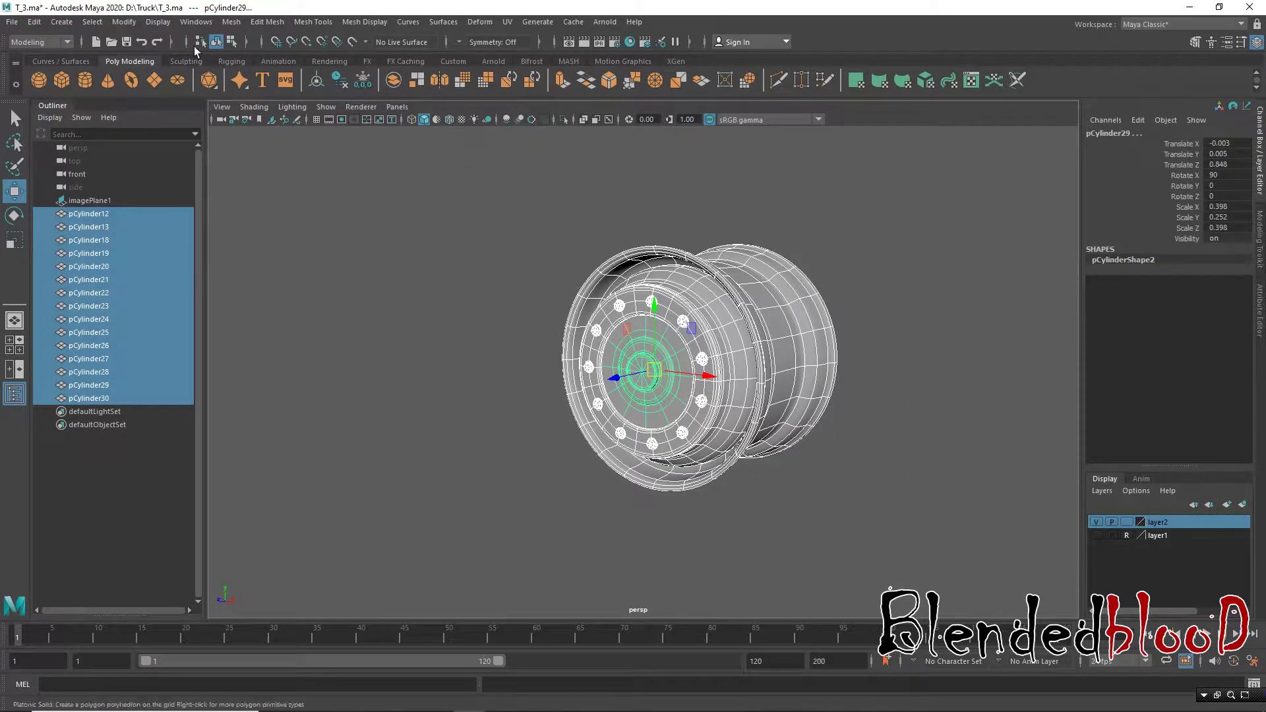
Step: Centre the pivot, group the wheel parts, and rename the group 'rim'
left_click(124, 22)
left_click(158, 121)
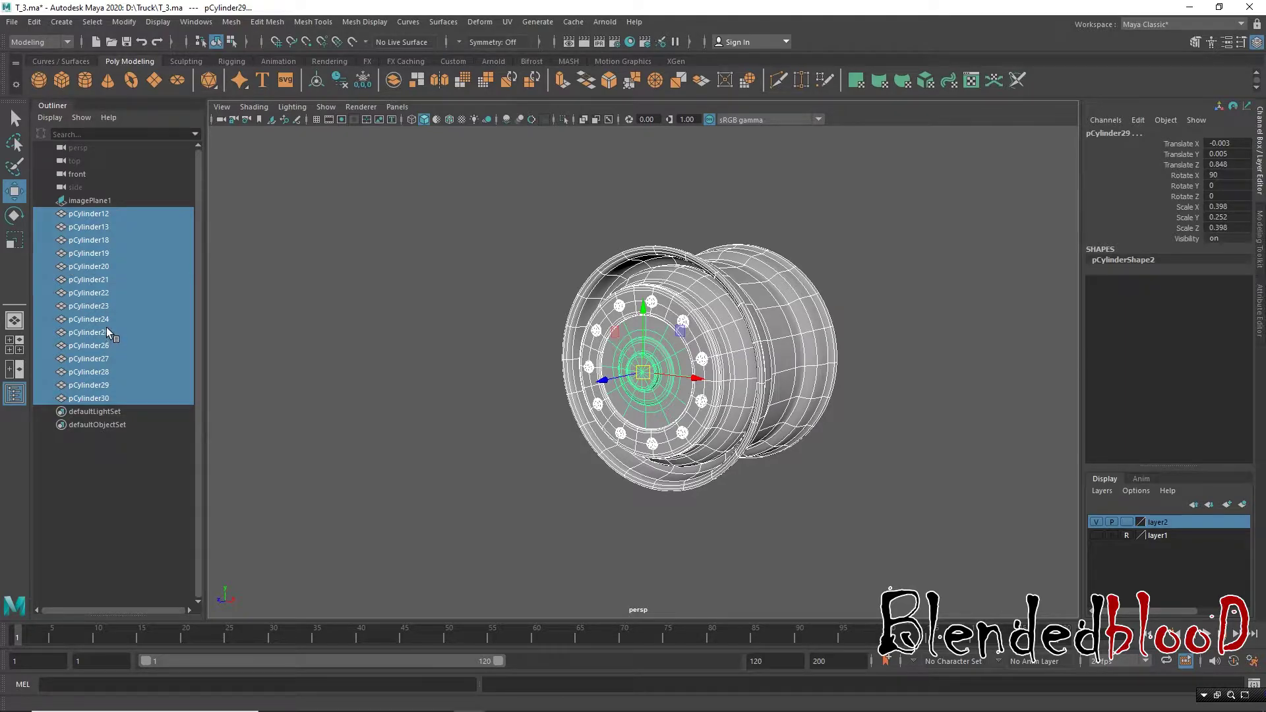
key("ctrl+g")
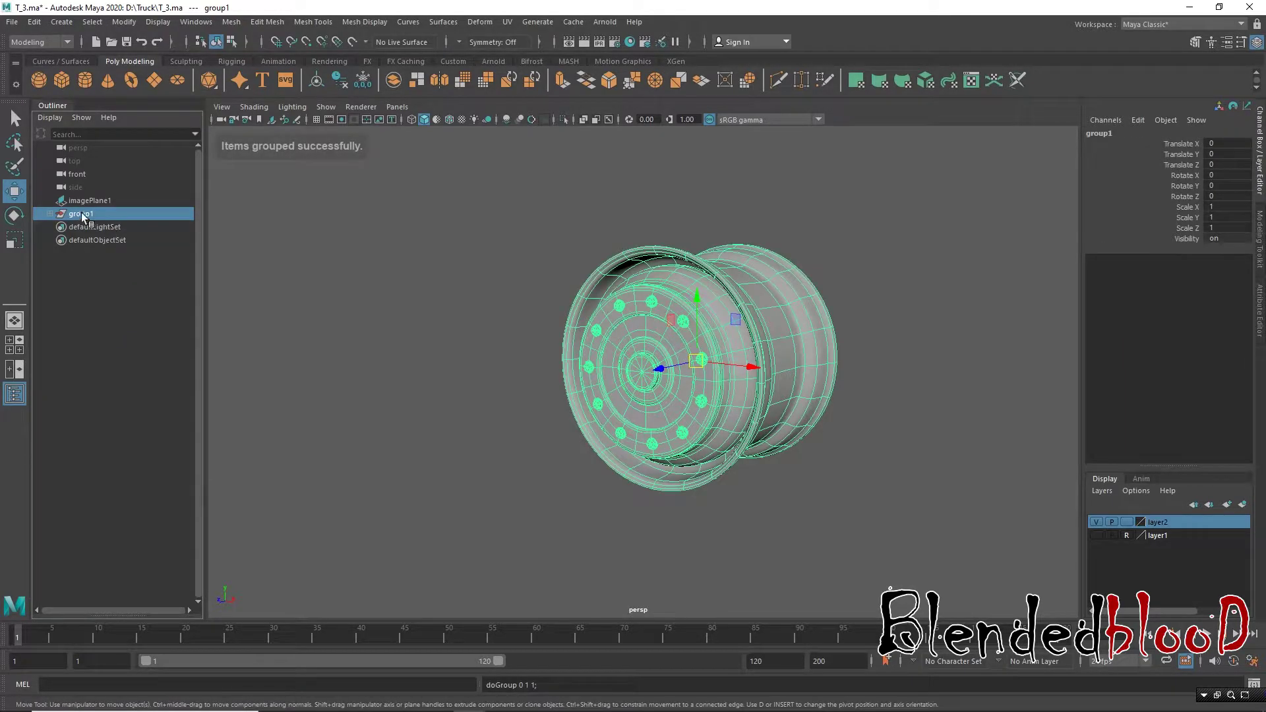
double_click(82, 215)
type("rim")
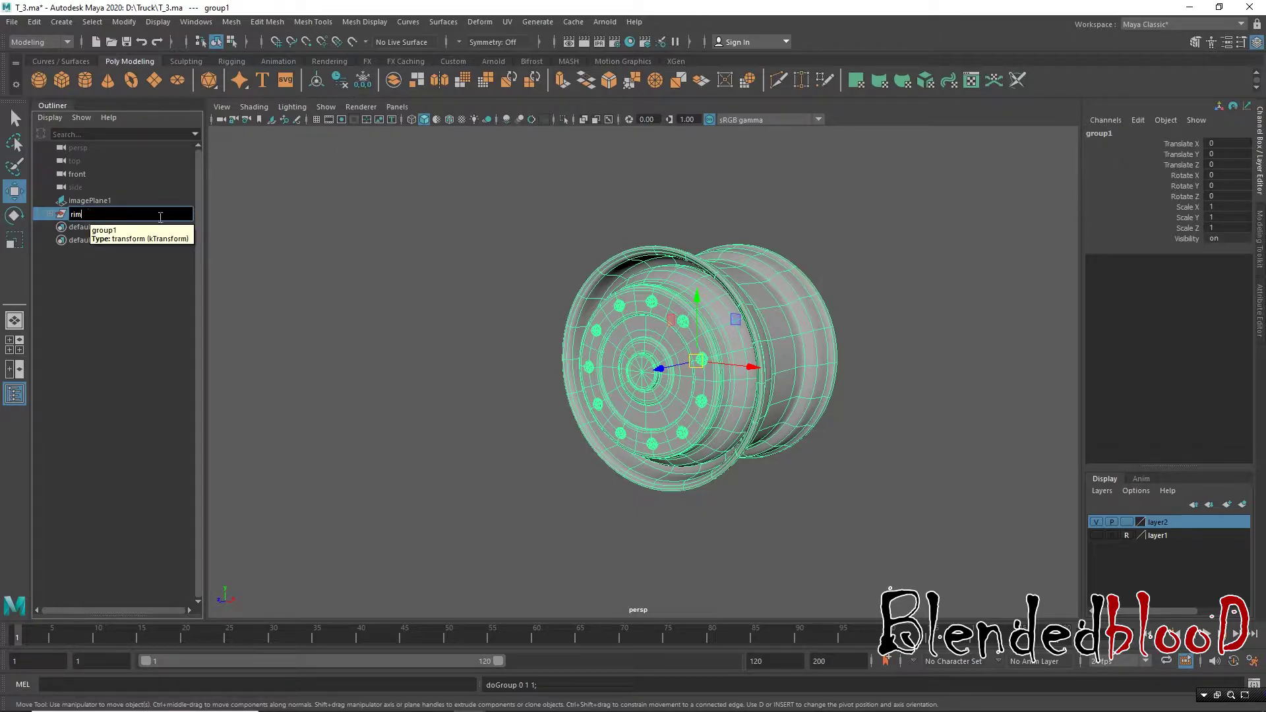
left_click(354, 175)
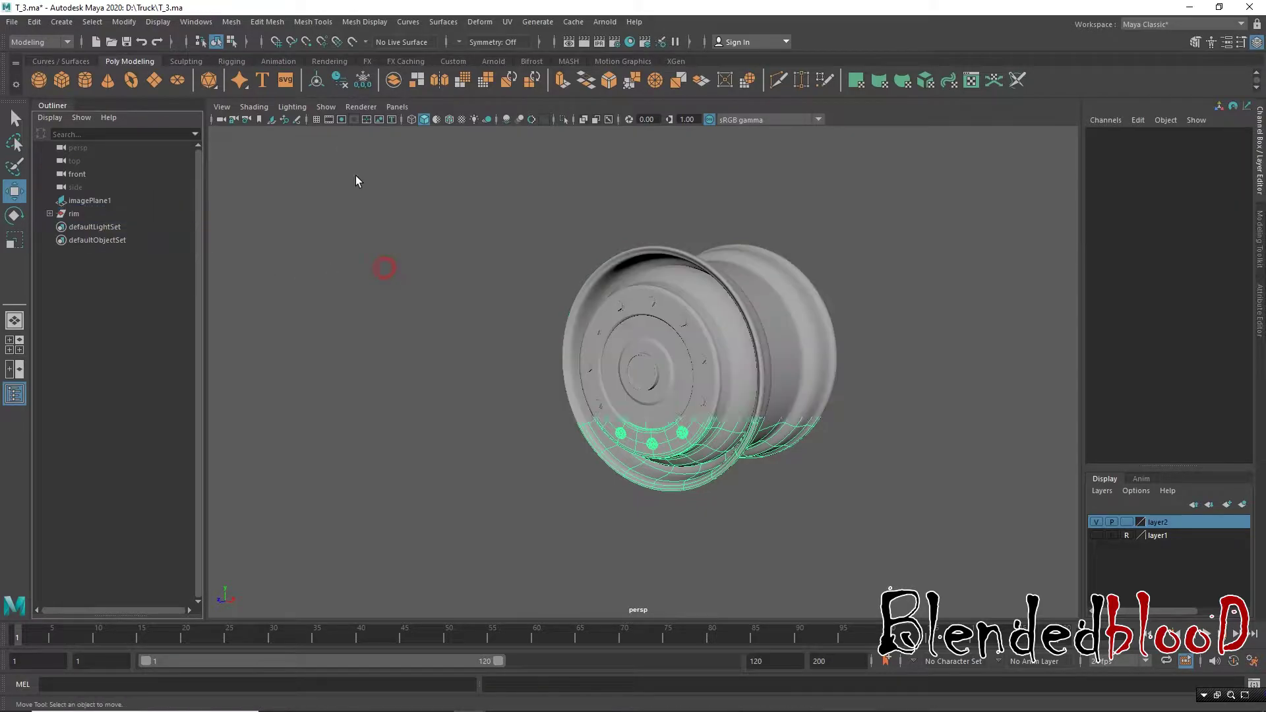
Step: Tear off Mesh Tools and Convert Selection as floating panels docked on the left
left_click(326, 25)
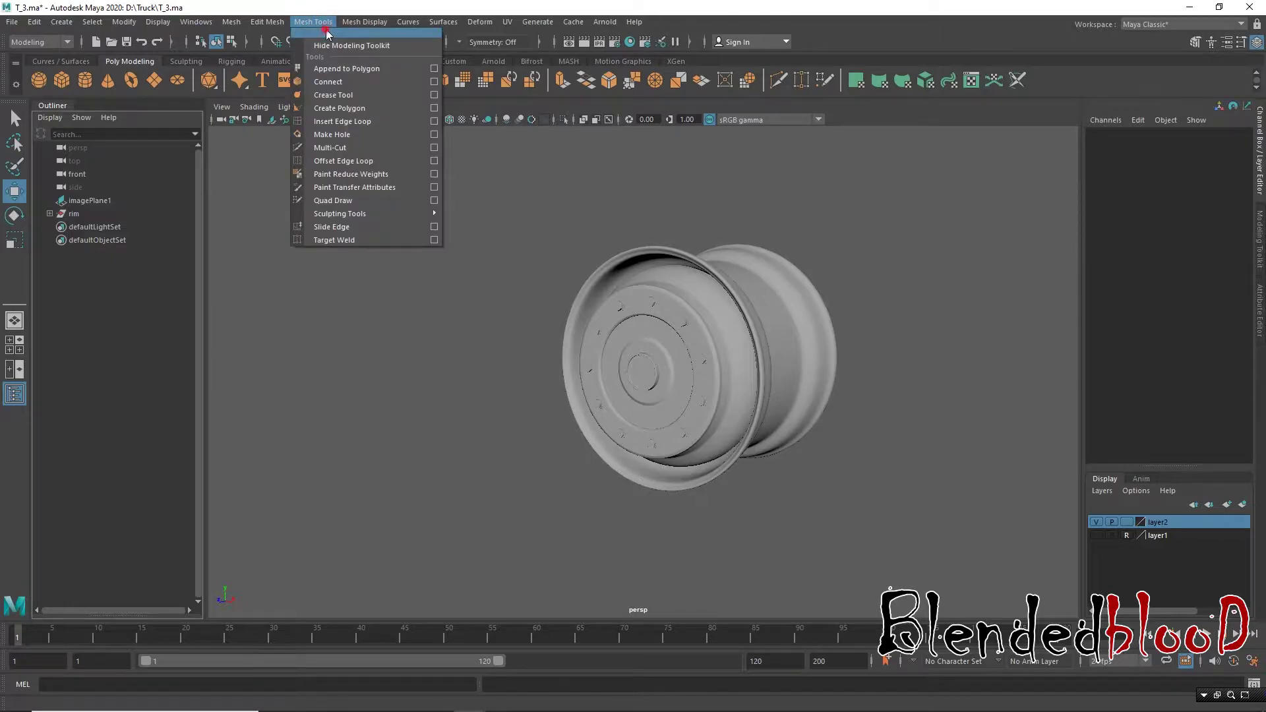
left_click(333, 30)
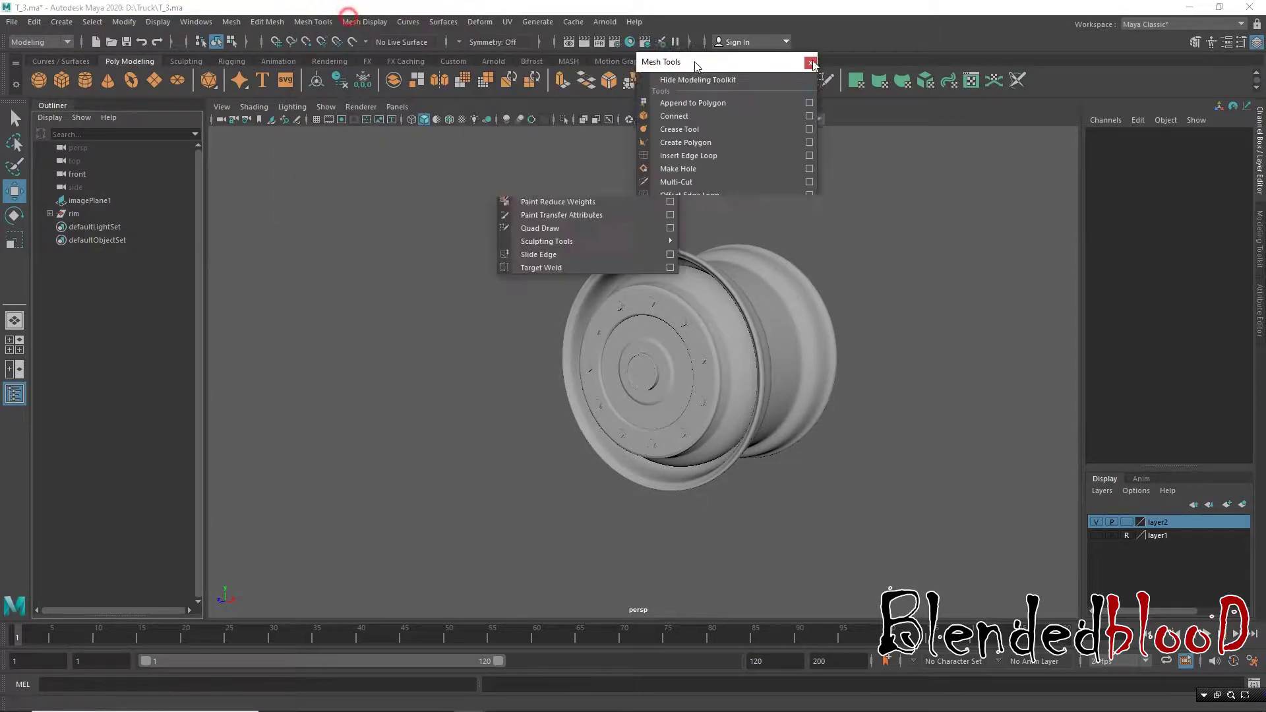
left_click_drag(695, 62, 830, 58)
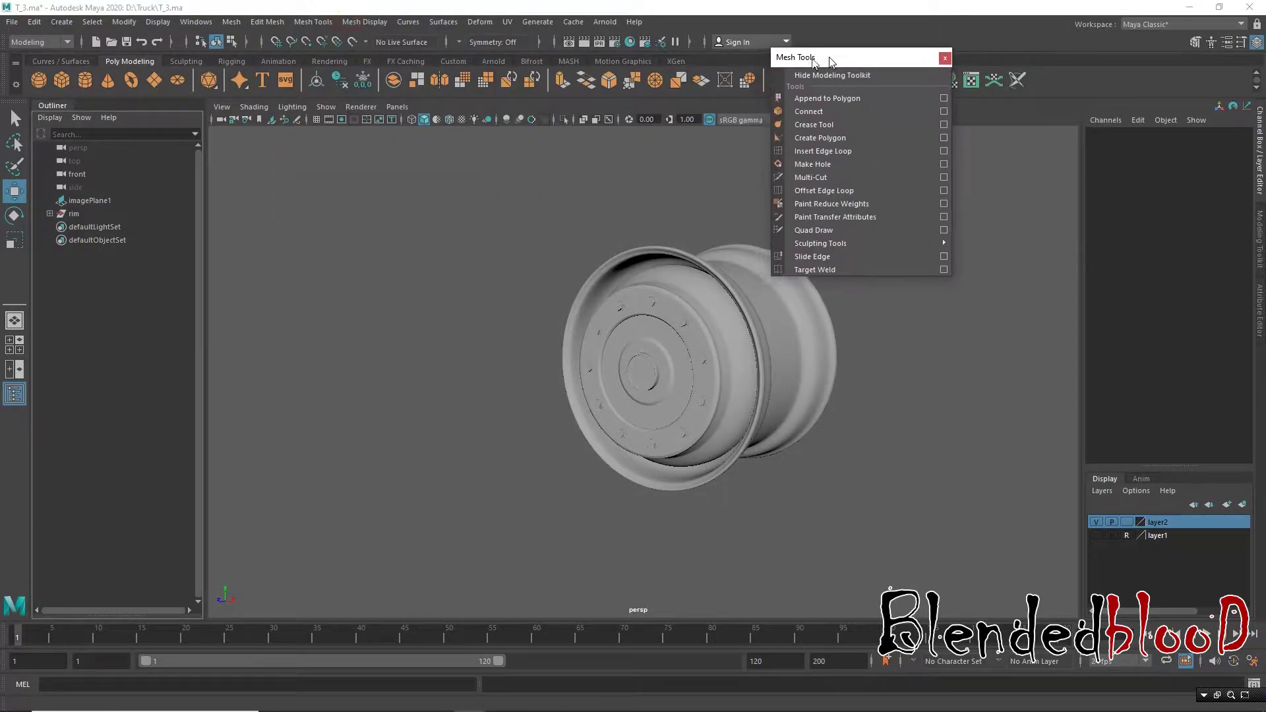
left_click(91, 22)
mouse_move(132, 276)
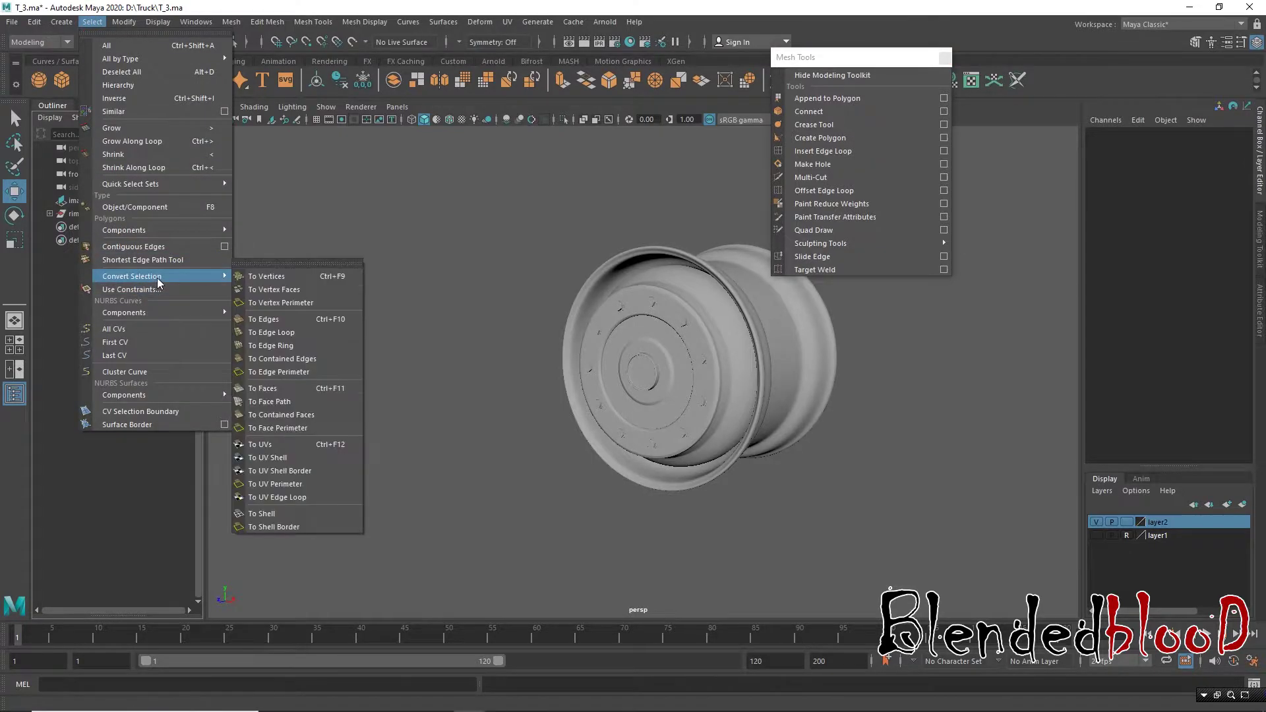
left_click(249, 262)
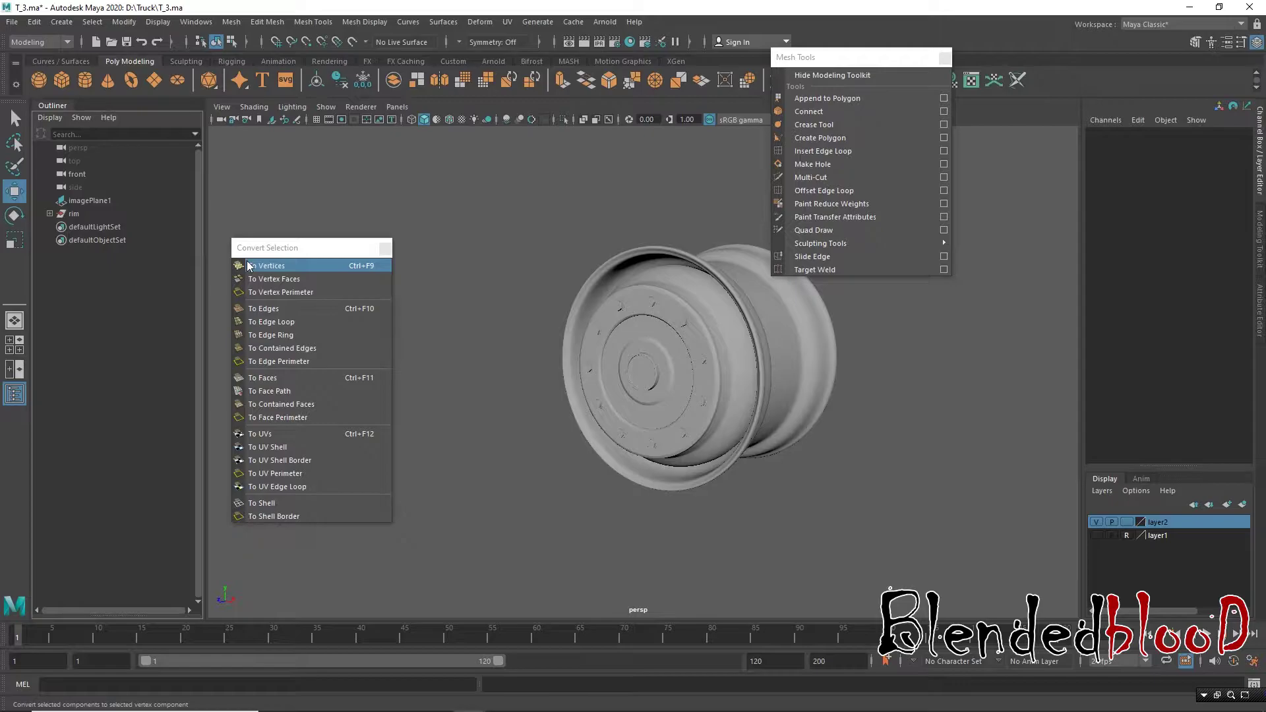
mouse_move(830, 61)
left_mouse_down()
mouse_move(612, 113)
mouse_move(90, 160)
left_mouse_up()
left_click(806, 449)
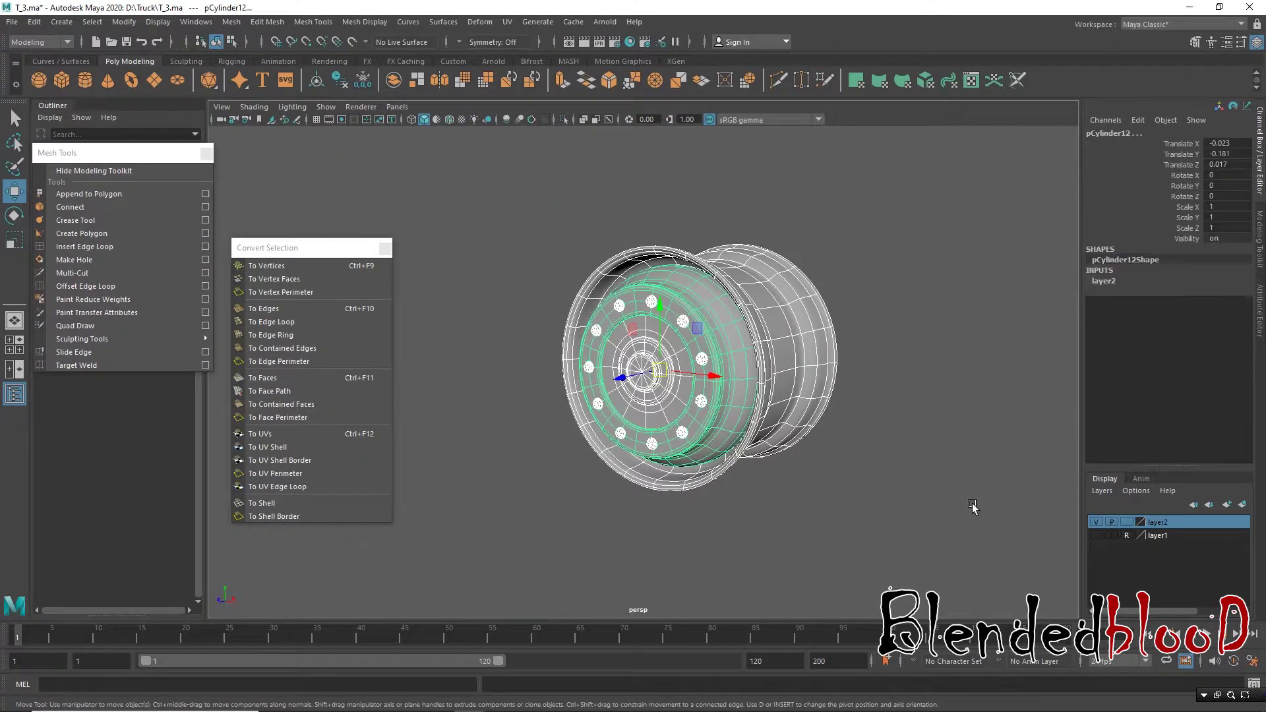
Step: Frame the wheel and set layer2's display type to reference
key("space")
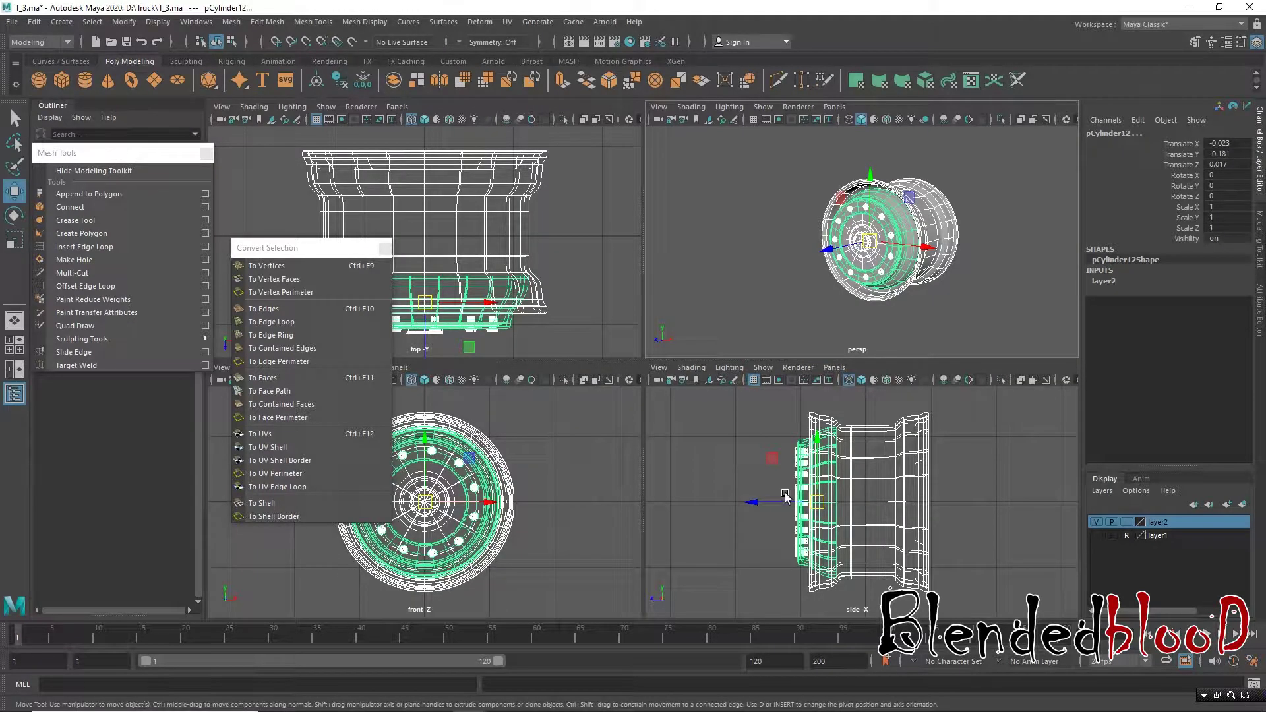
key("f")
key("f")
key("f")
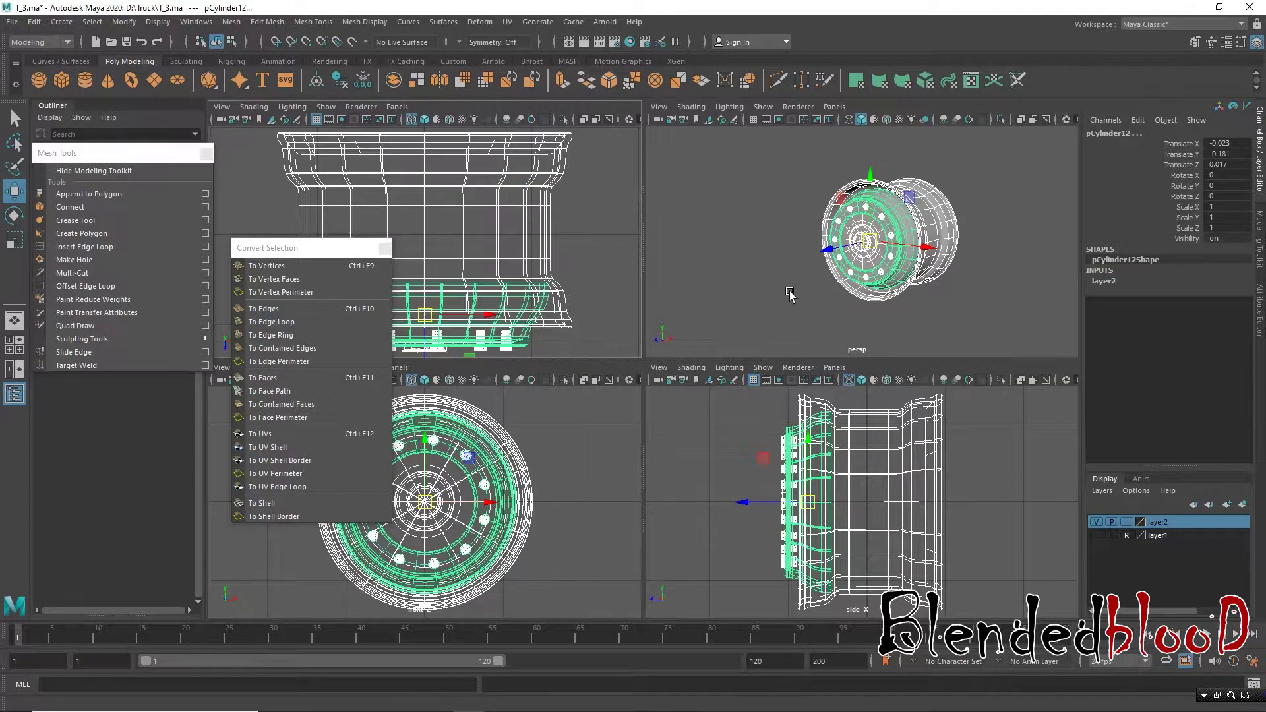
key("space")
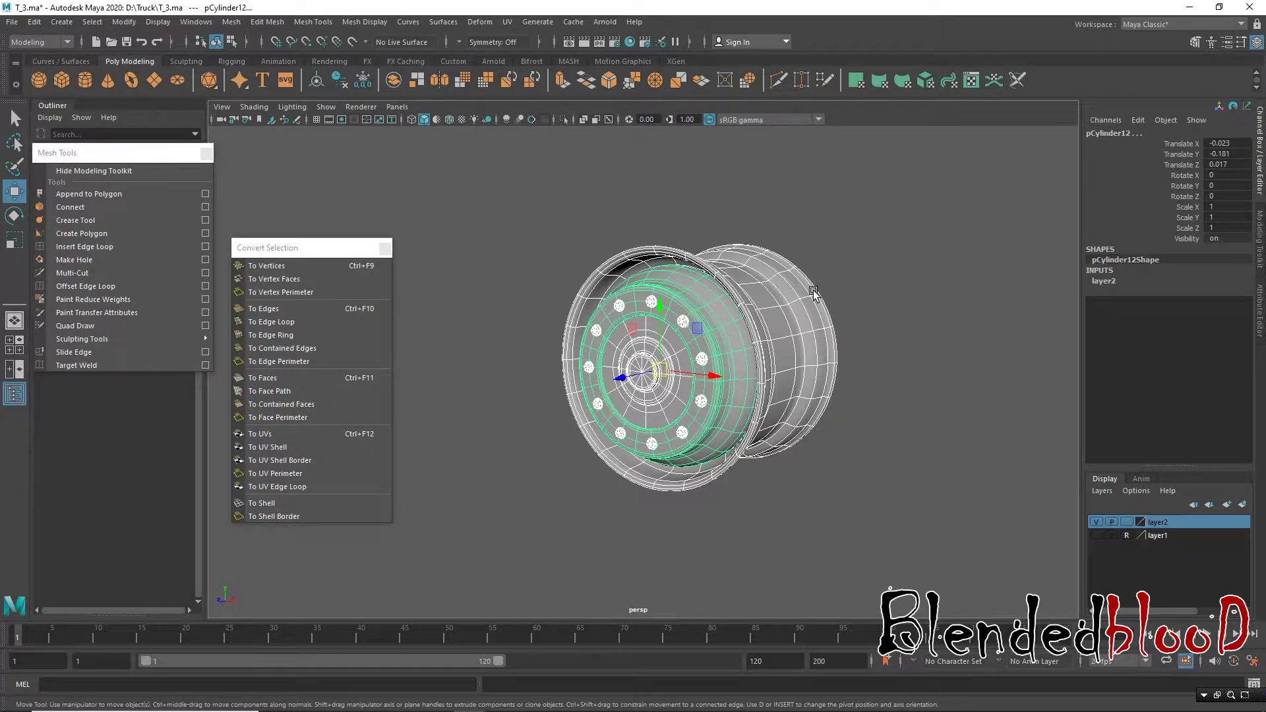
left_click(1129, 522)
left_click(1129, 522)
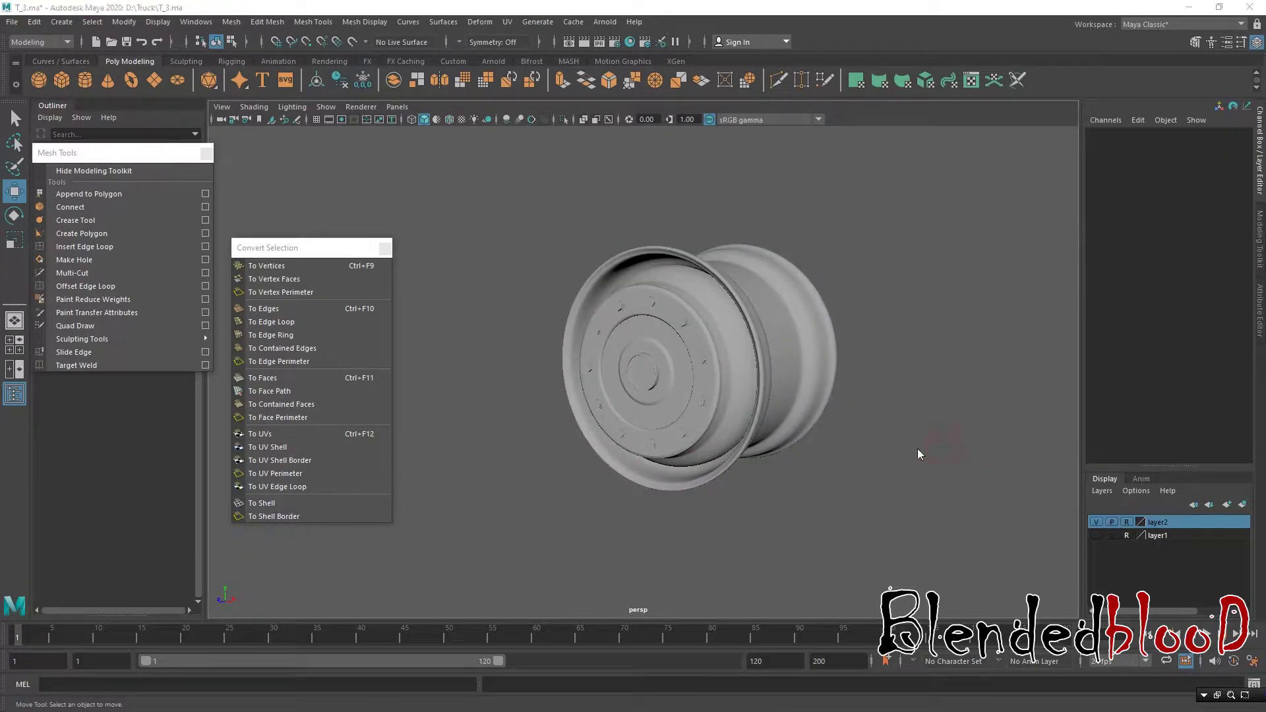
Step: Add all the wheel bolts to layer2 in the front view
key("space")
key("space")
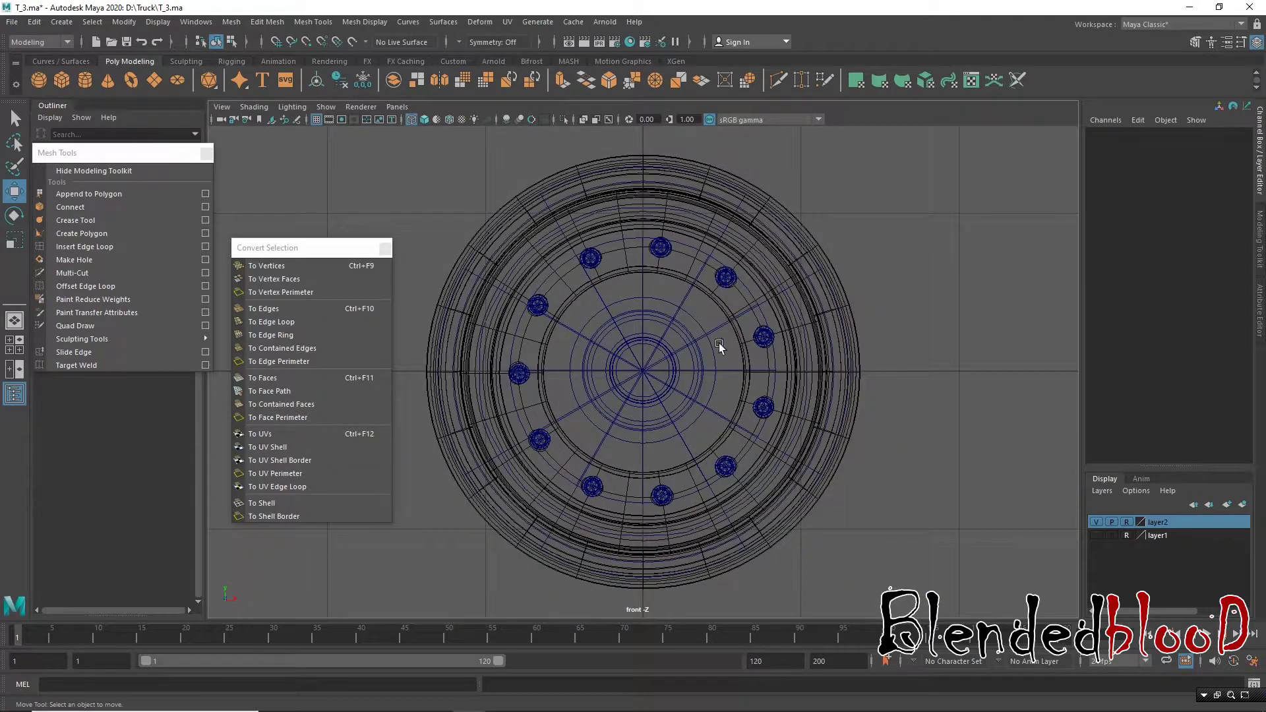
left_click_drag(719, 342, 792, 360)
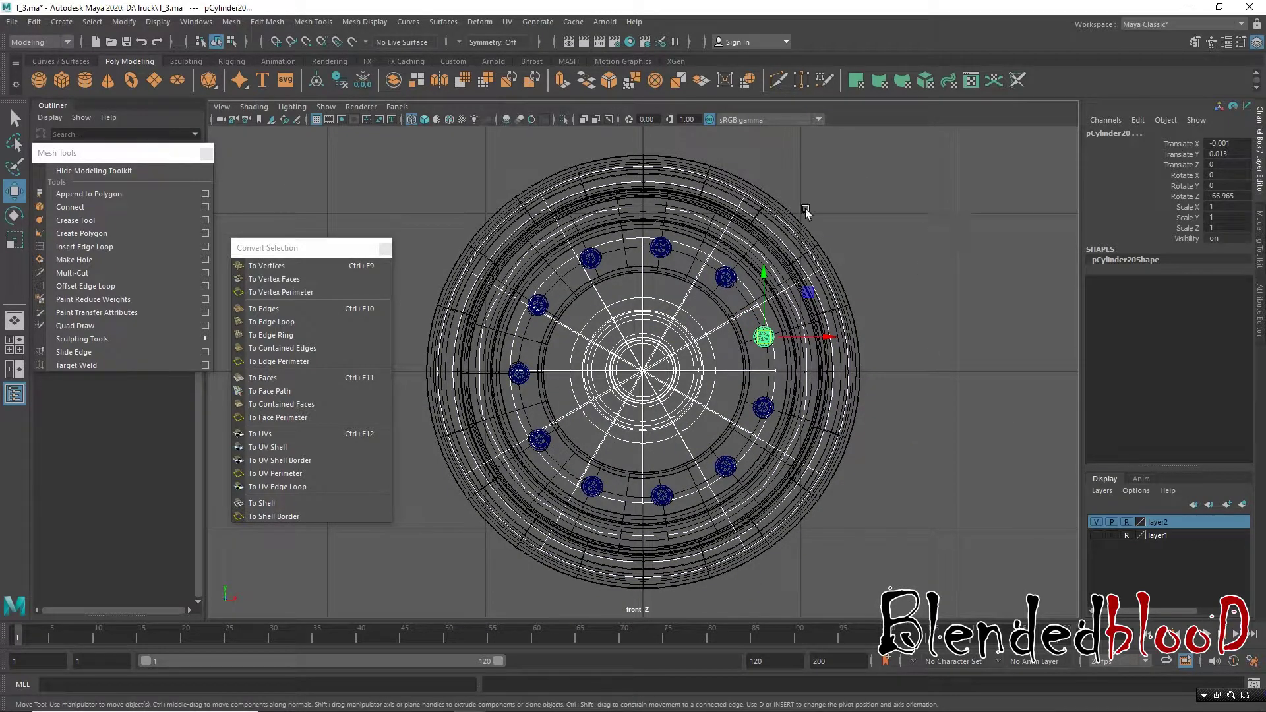
left_click_drag(471, 152, 916, 586, "shift")
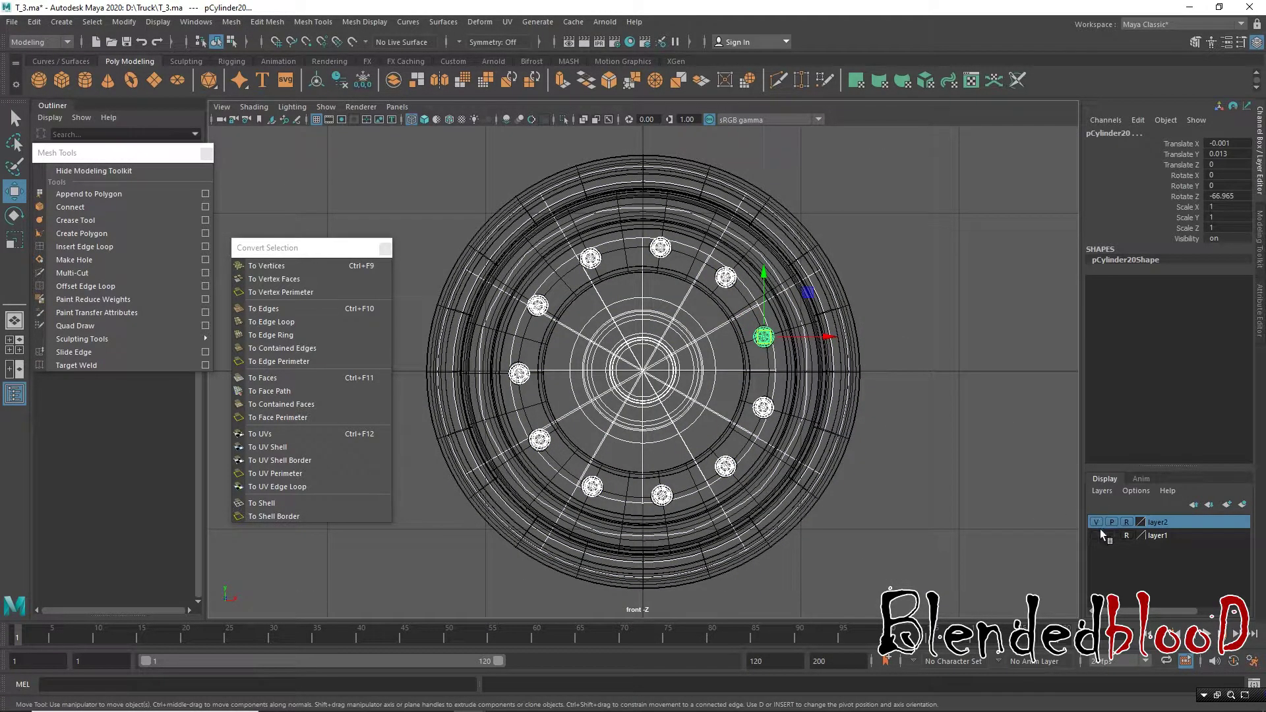
right_click(1171, 526)
left_click(1179, 554)
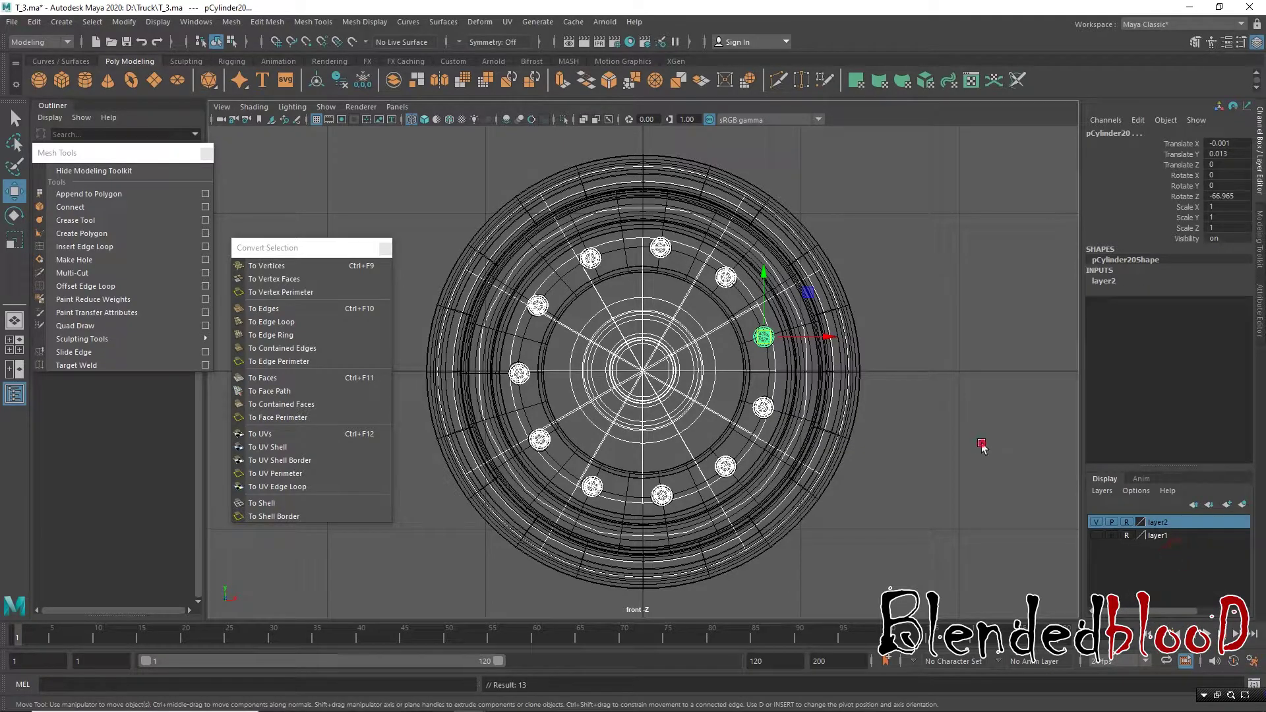
left_click(982, 447)
scroll(787, 365, "down", 5)
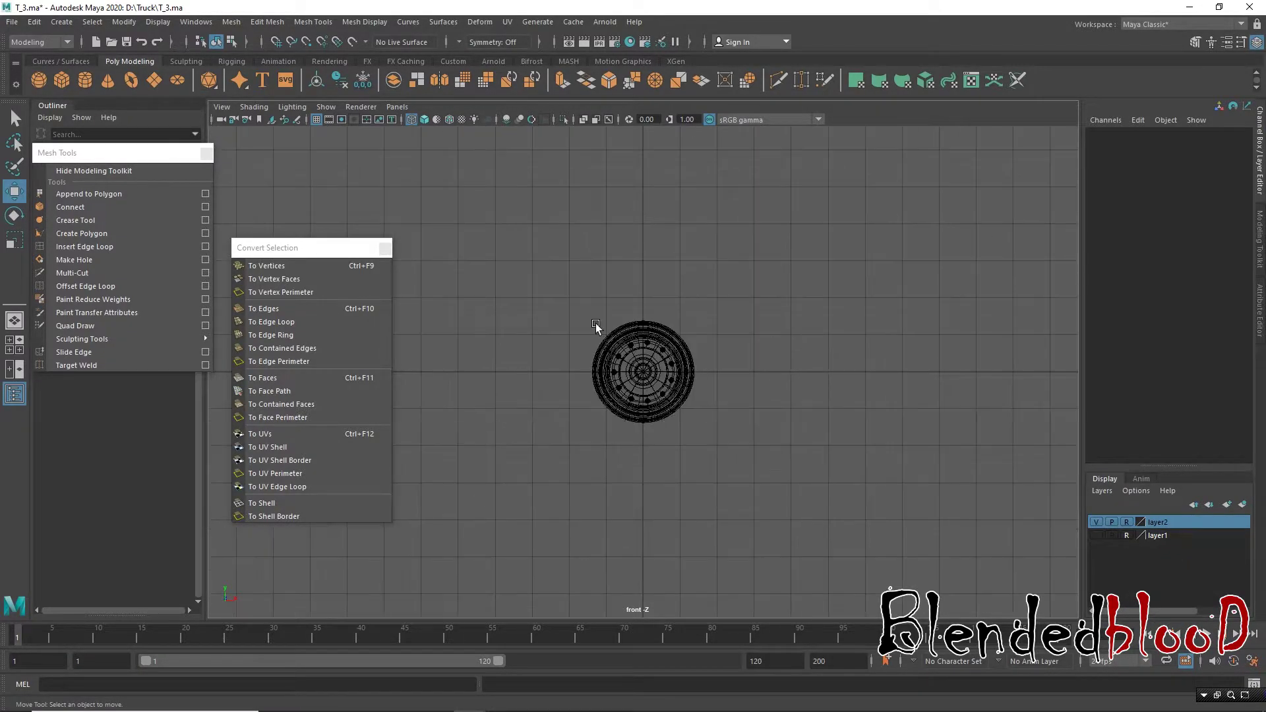
Step: Rotate the cylinder 90 degrees on X
left_click(700, 374)
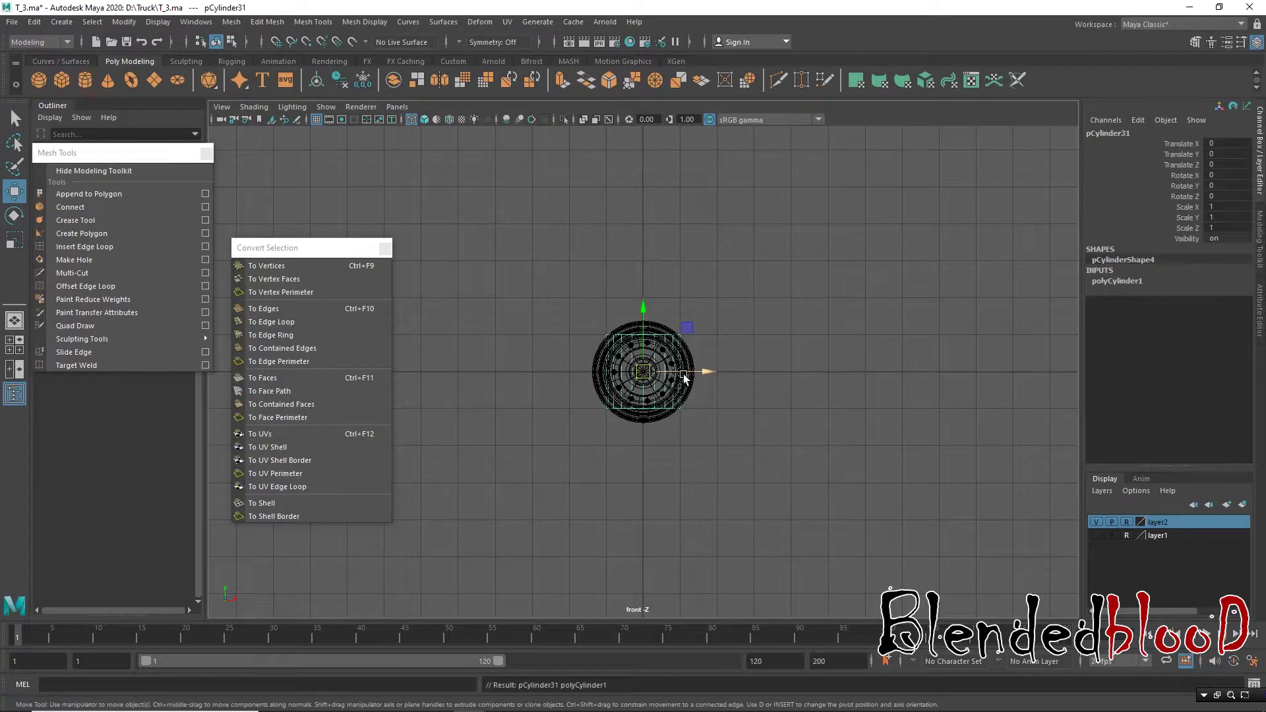
key("e")
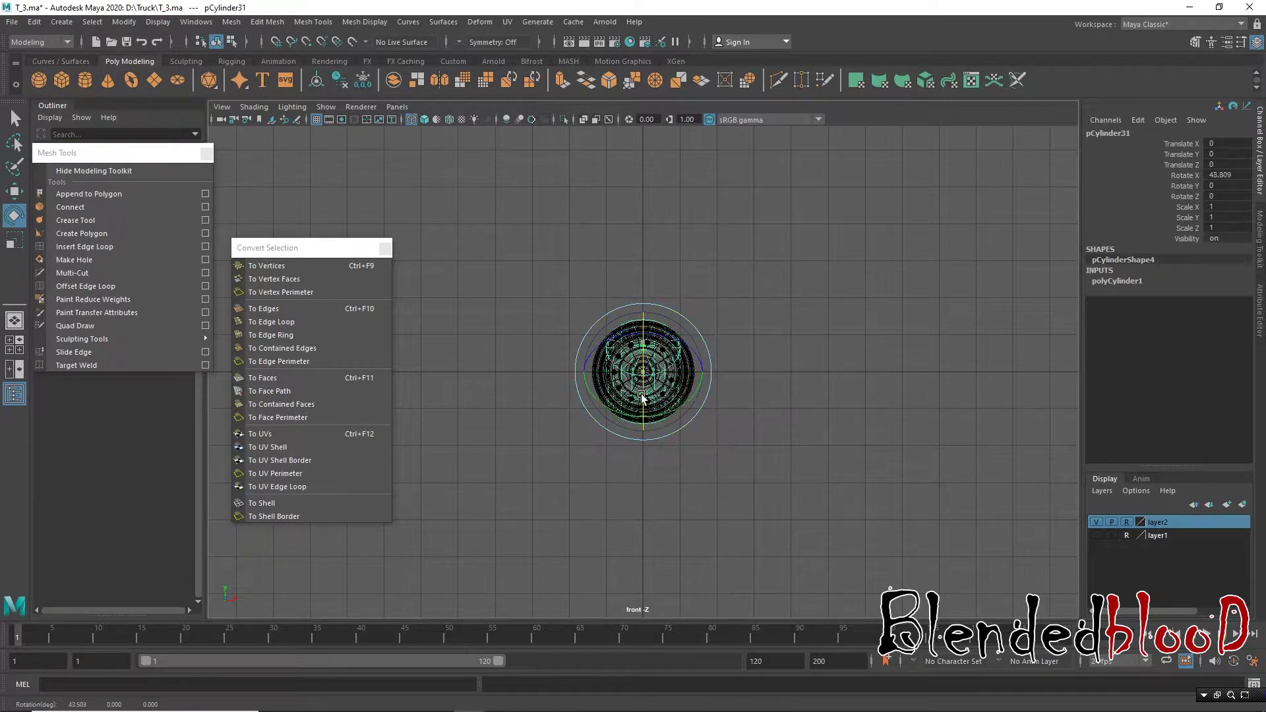
left_click_drag(645, 342, 644, 396)
double_click(1238, 175)
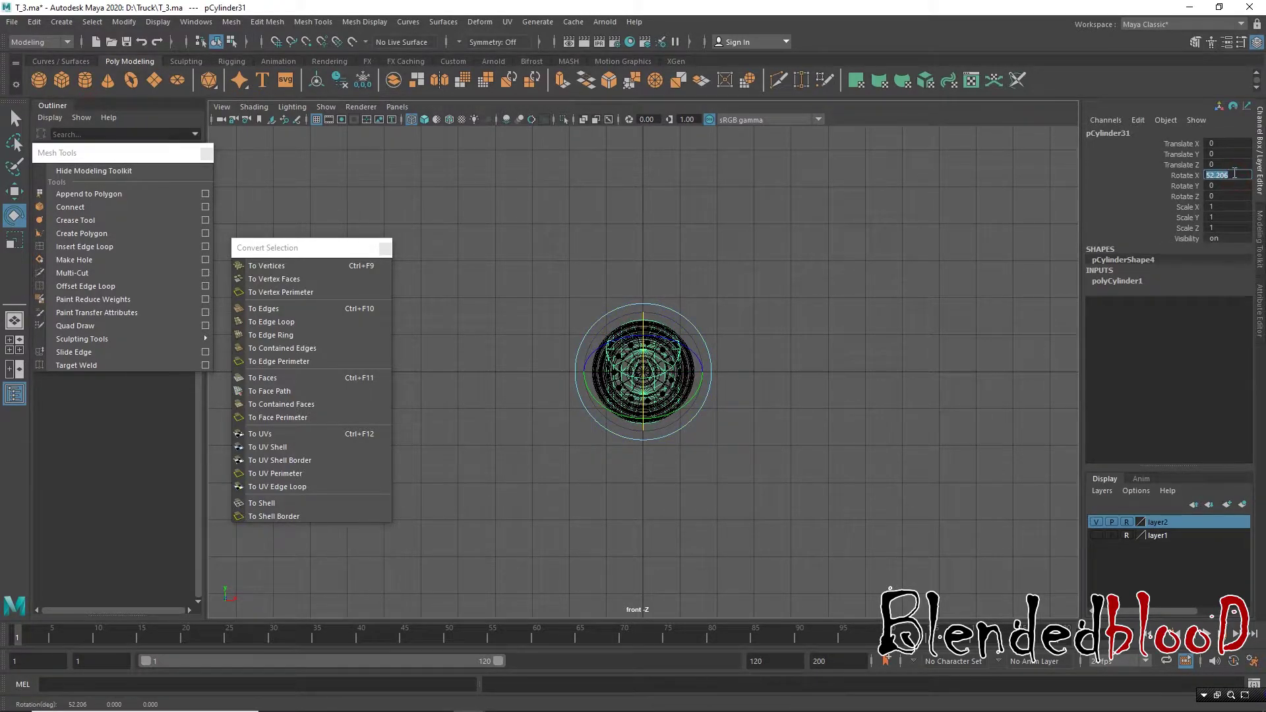
type("90")
key("Return")
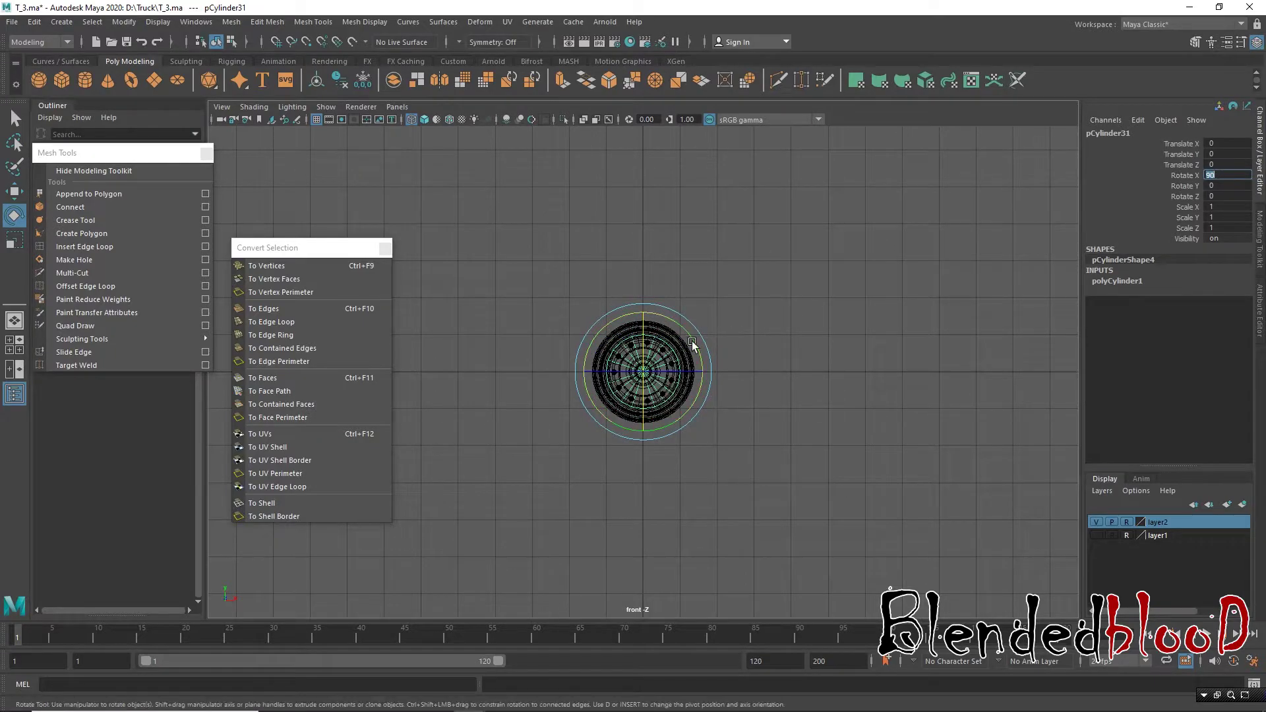
key("w")
Step: Scale the cylinder uniformly to about 1.751
key("r")
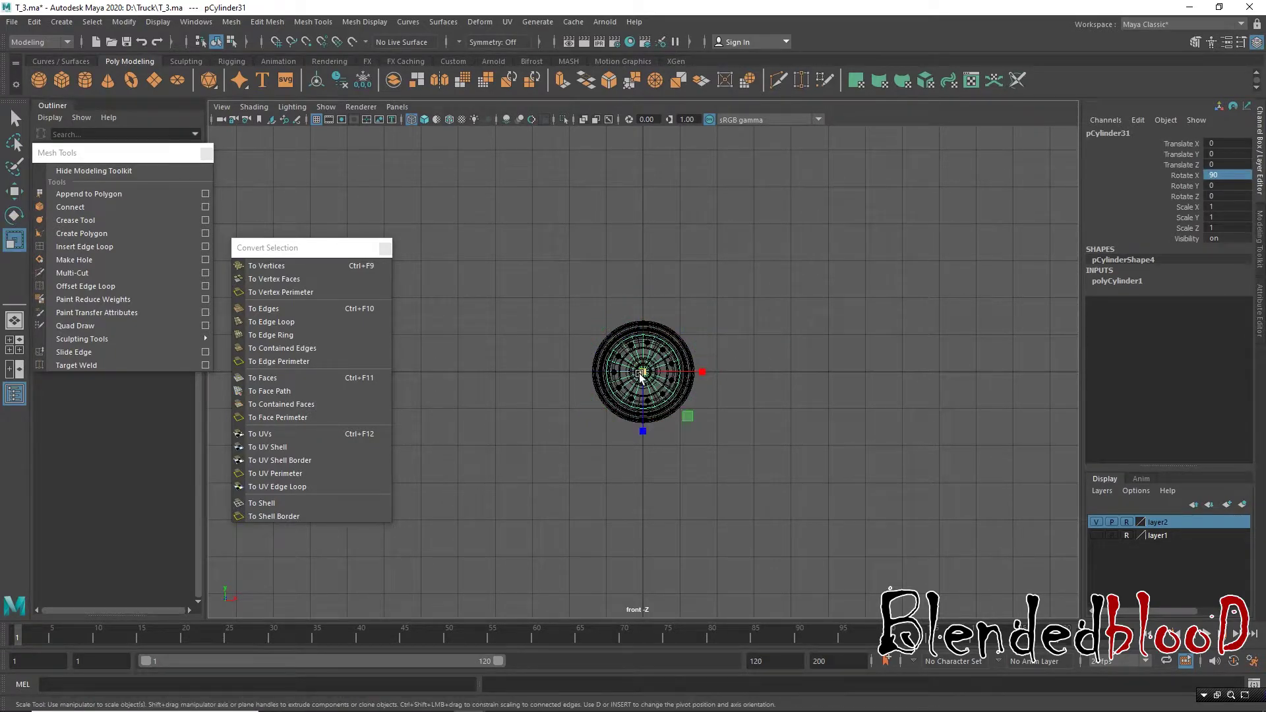
mouse_move(687, 415)
middle_mouse_down()
mouse_move(693, 454)
mouse_move(599, 487)
middle_mouse_up()
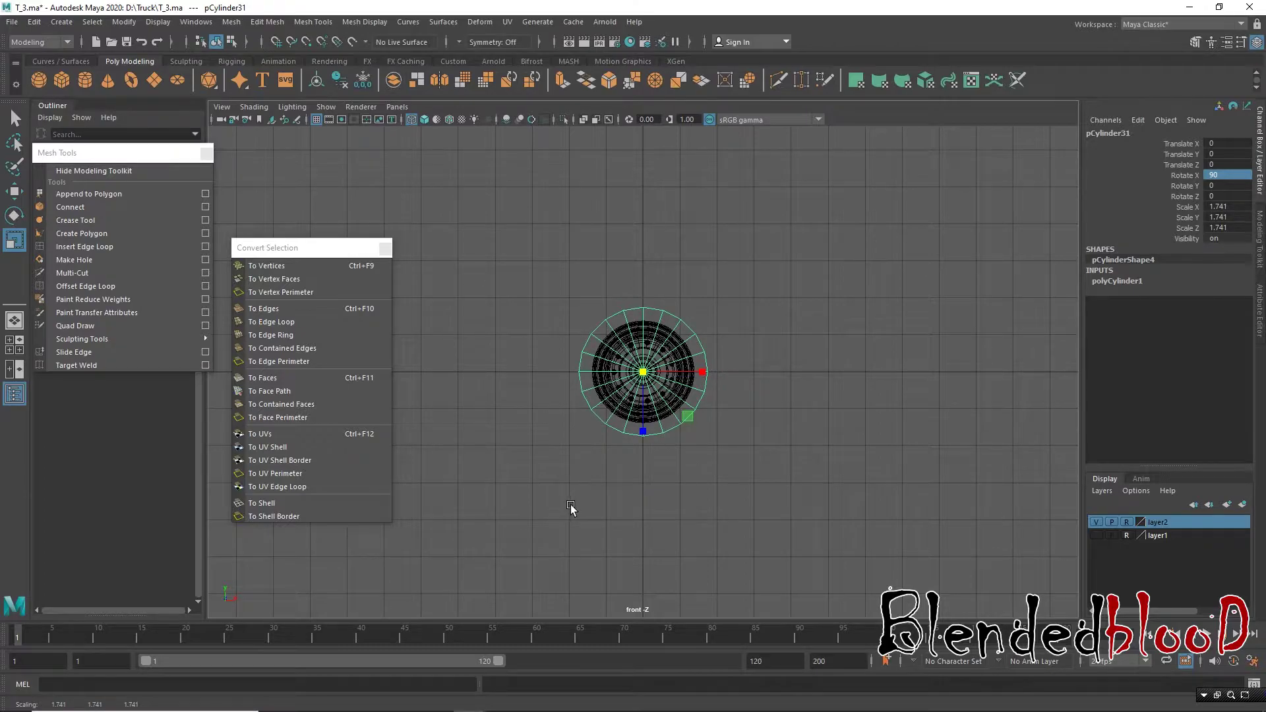
key("space")
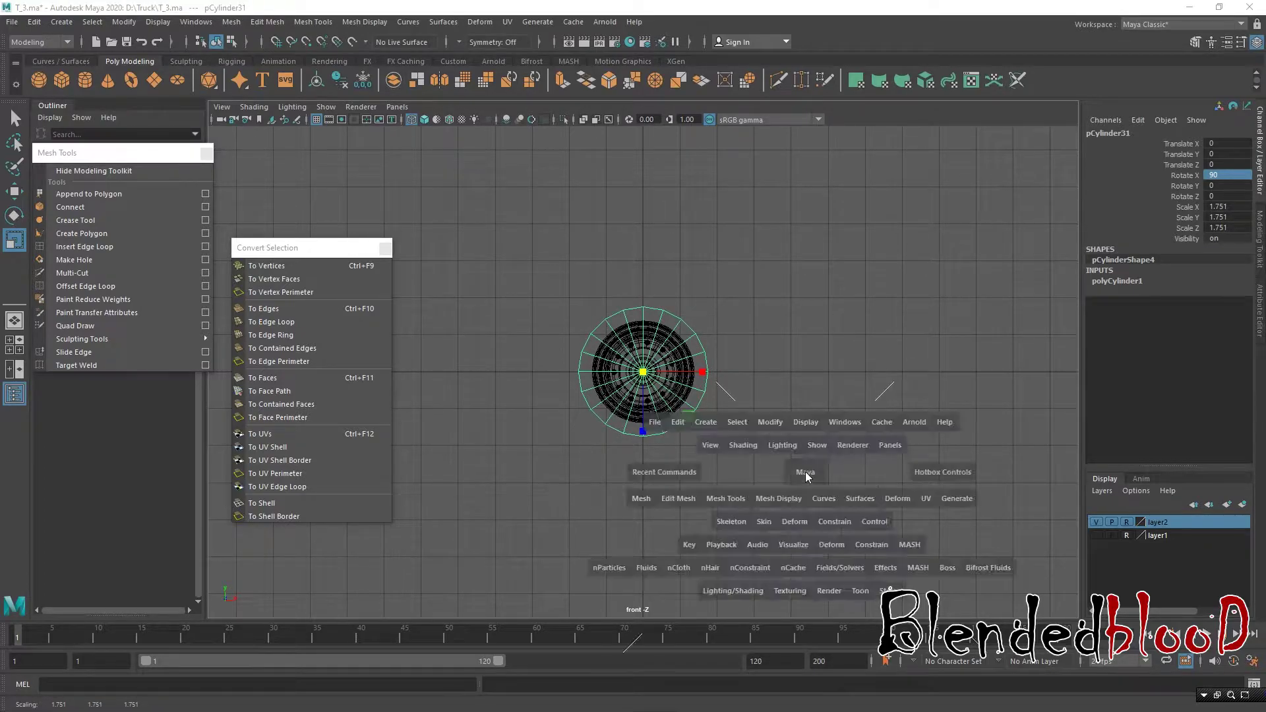
key("space")
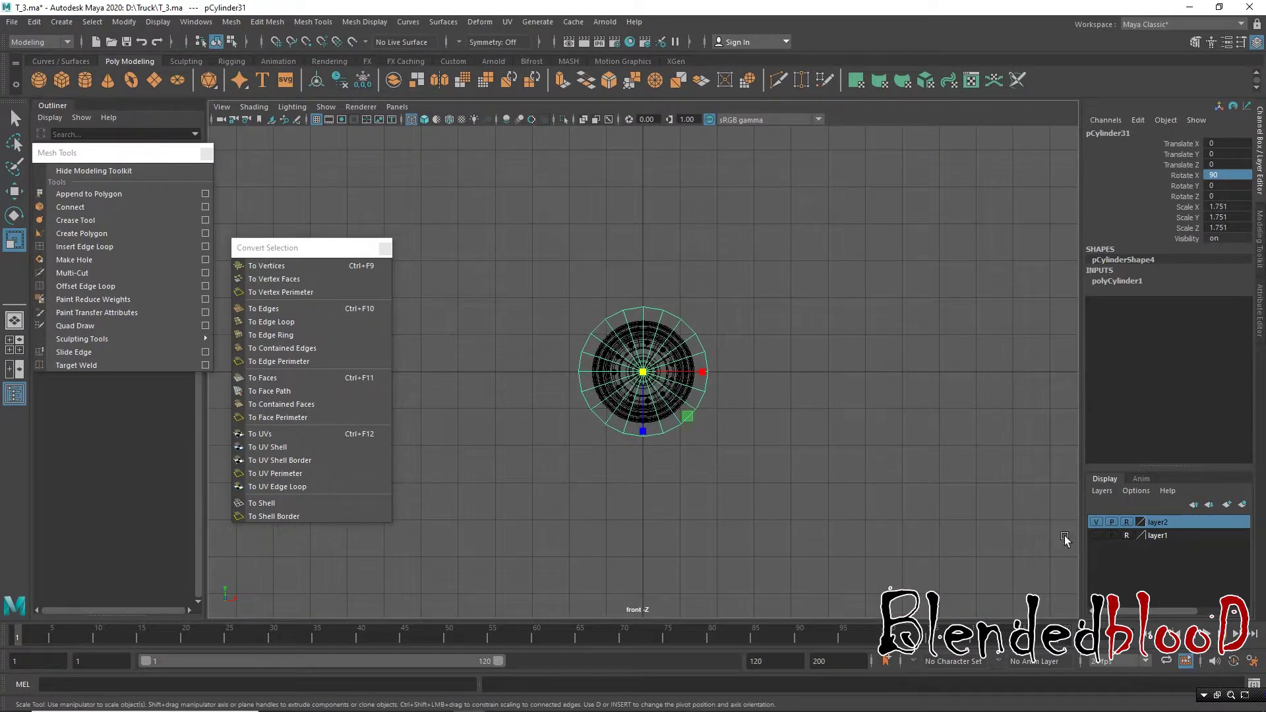
Step: Make the reference layer selectable and delete the wheel image plane
left_click(1096, 536)
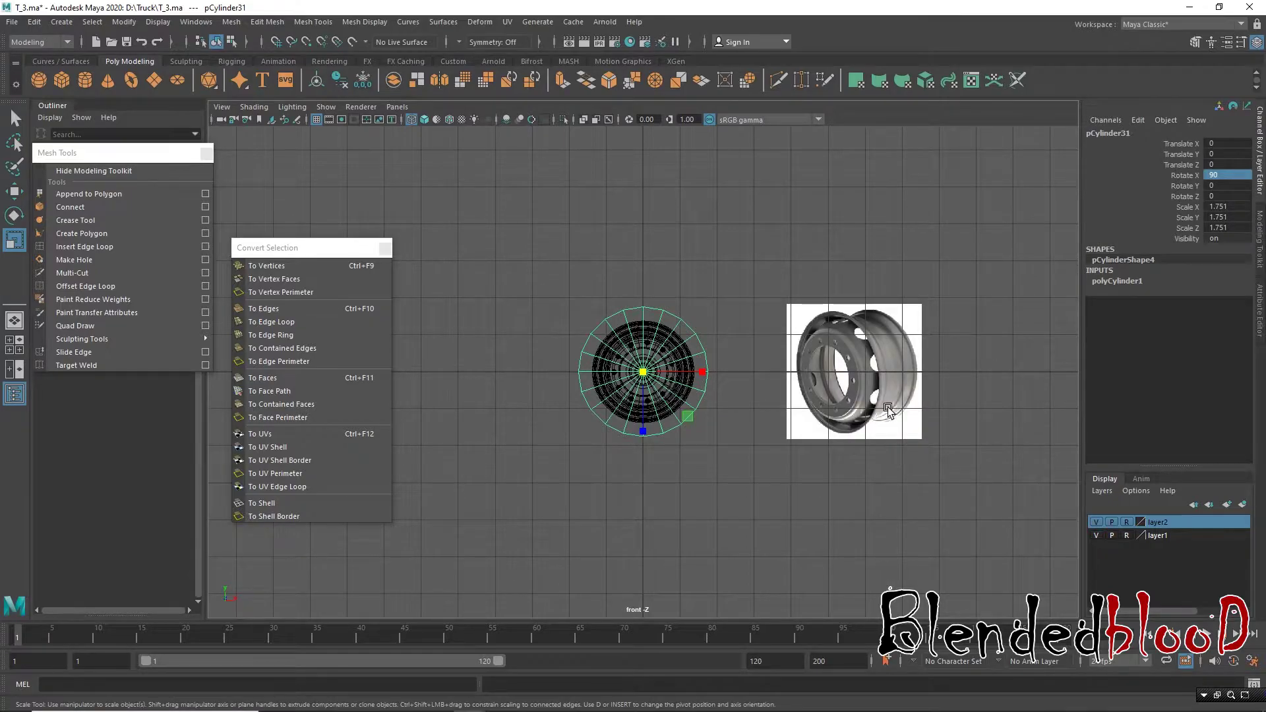
left_click(1129, 535)
left_click(908, 409)
key("w")
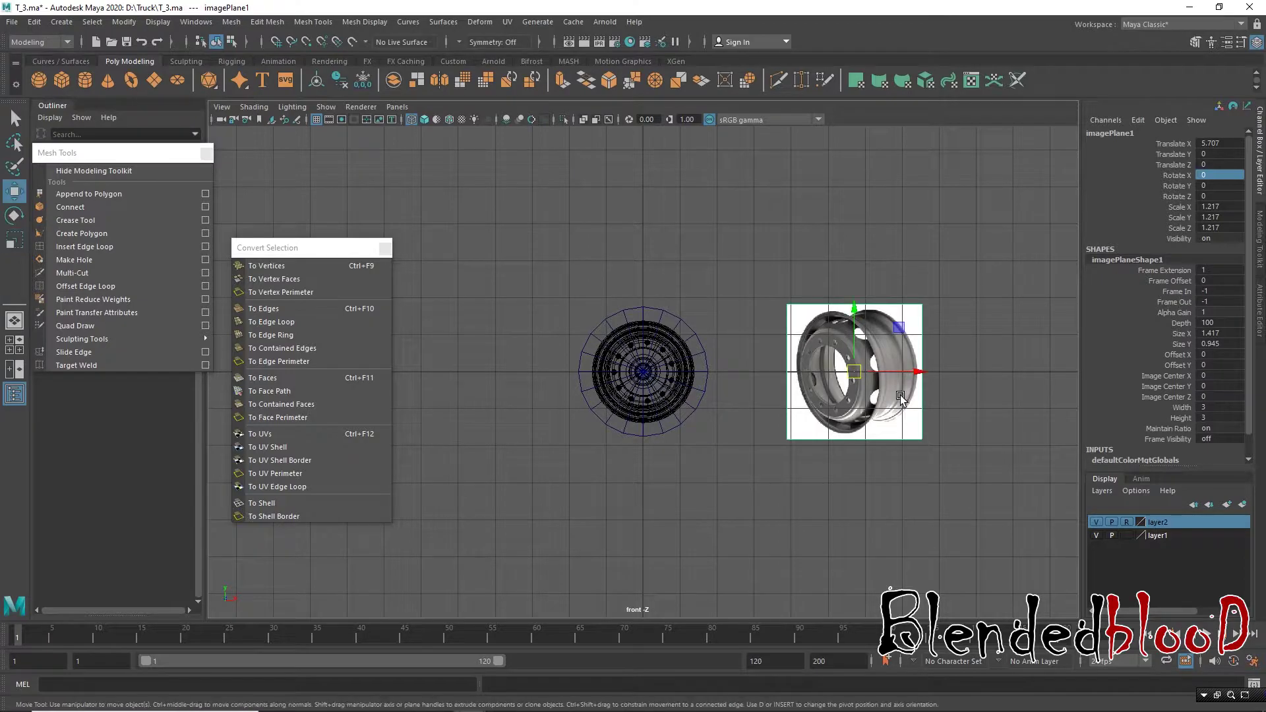
key("Delete")
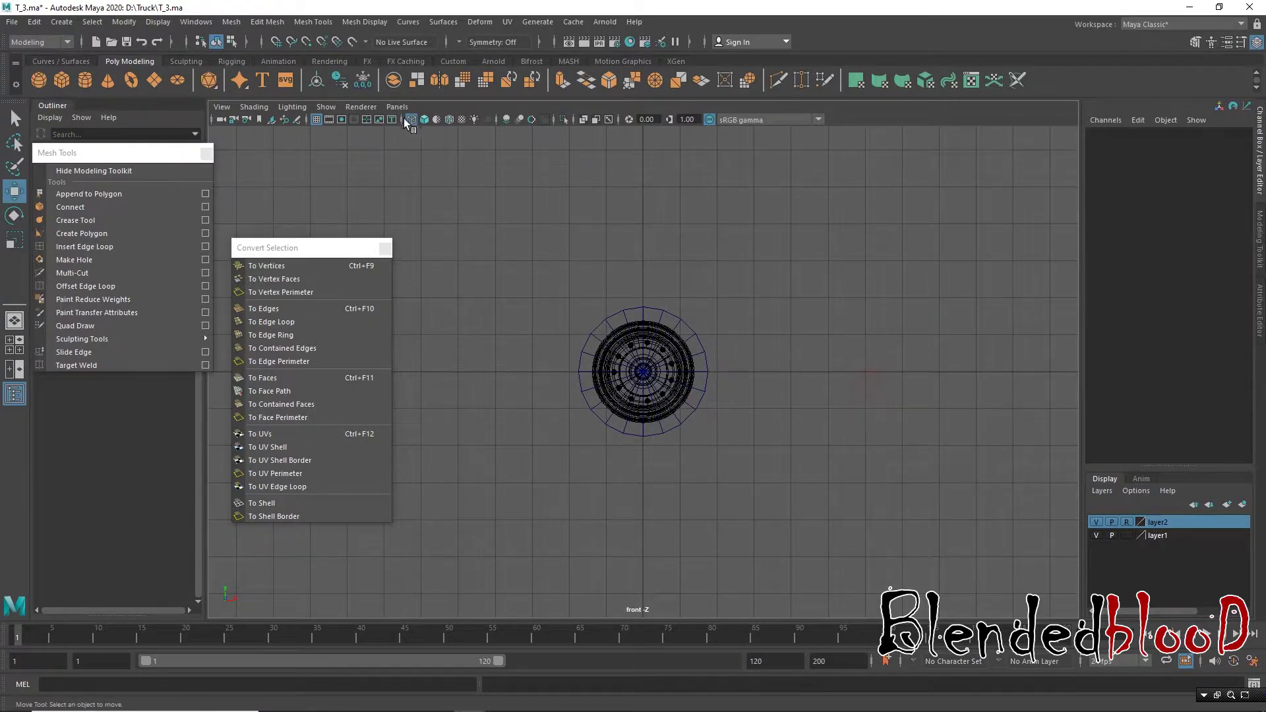
Step: Import D:/Truck/dipo-muh-dog.jpg as an image plane in the front view
left_click(397, 107)
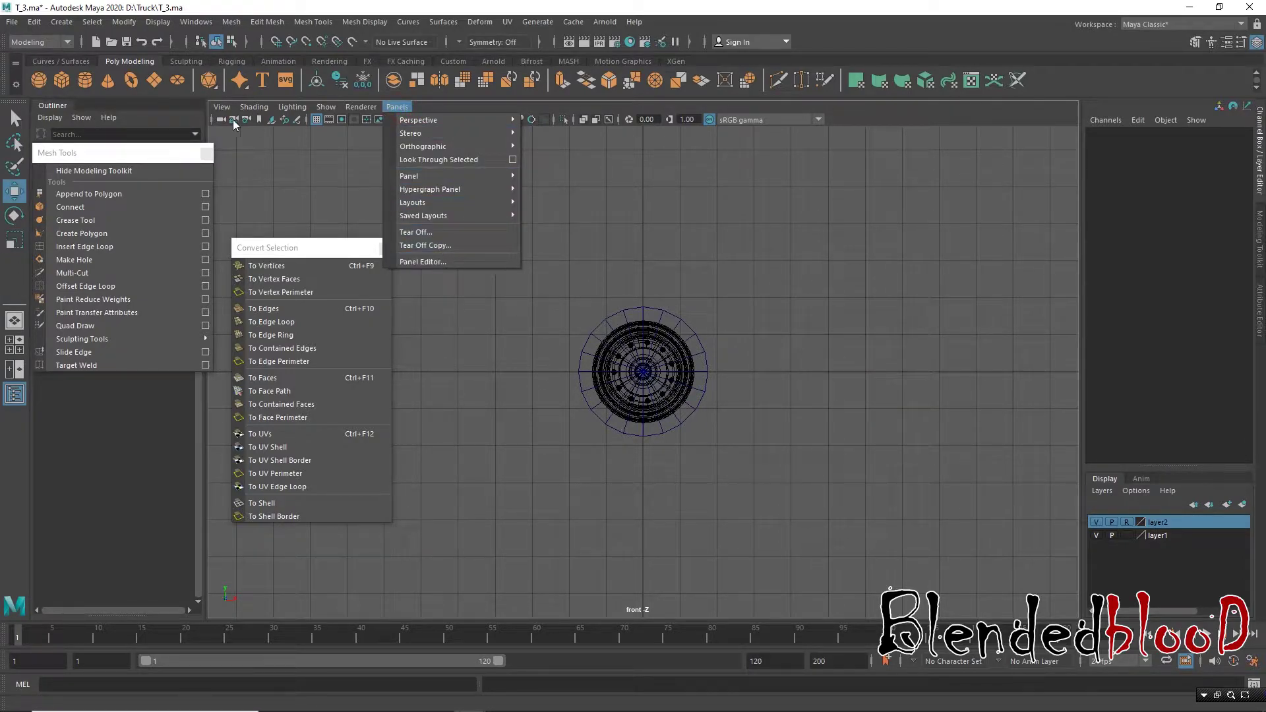
left_click(222, 107)
mouse_move(247, 401)
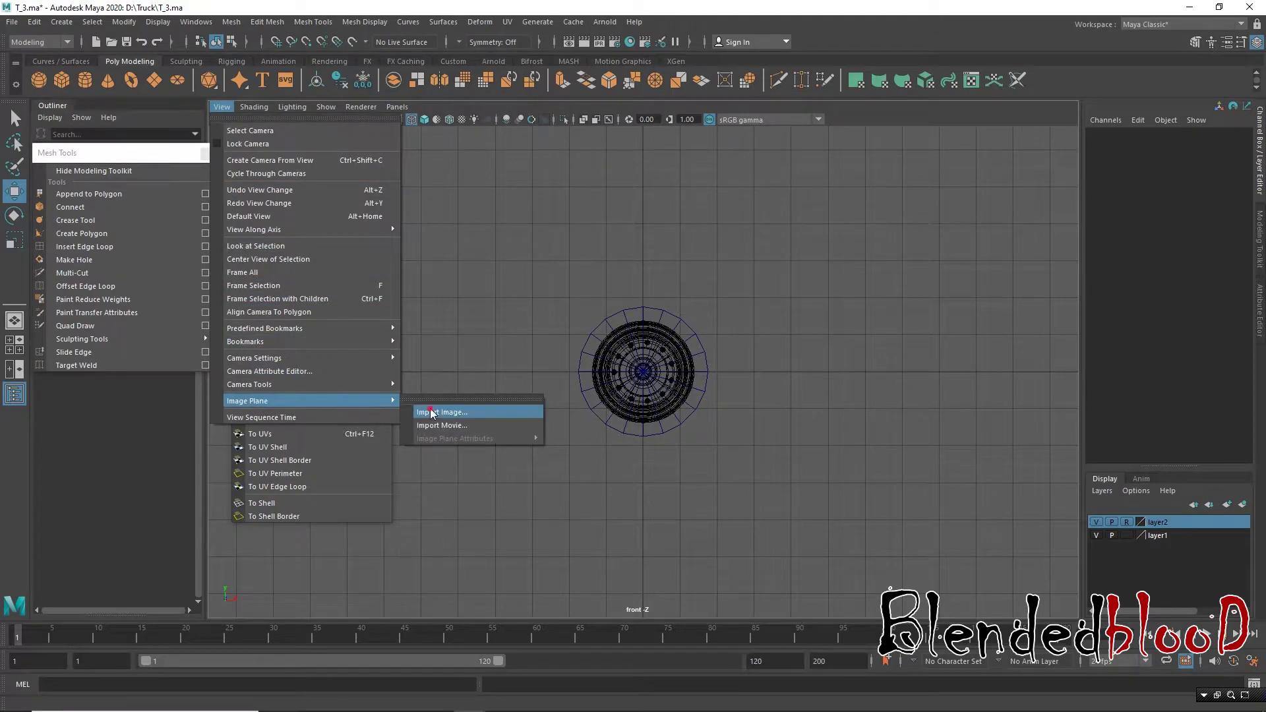
left_click(432, 413)
left_click(429, 192)
left_click(479, 208)
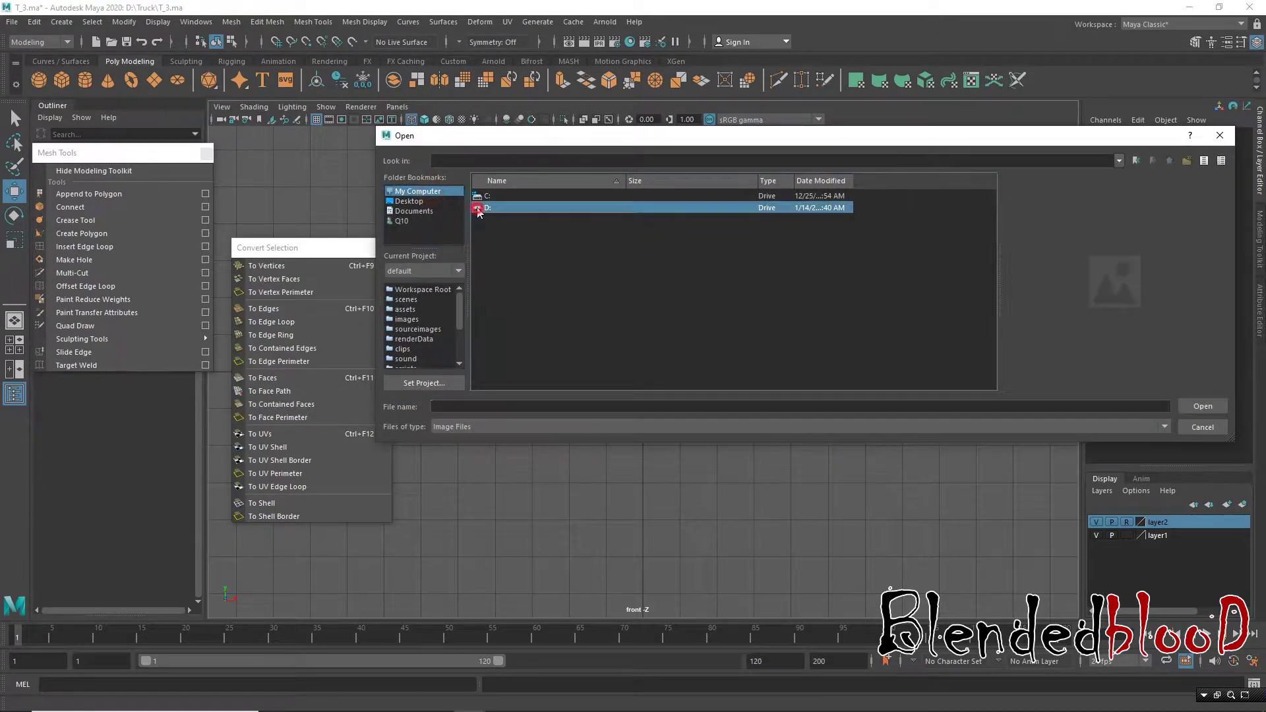
double_click(477, 210)
double_click(529, 263)
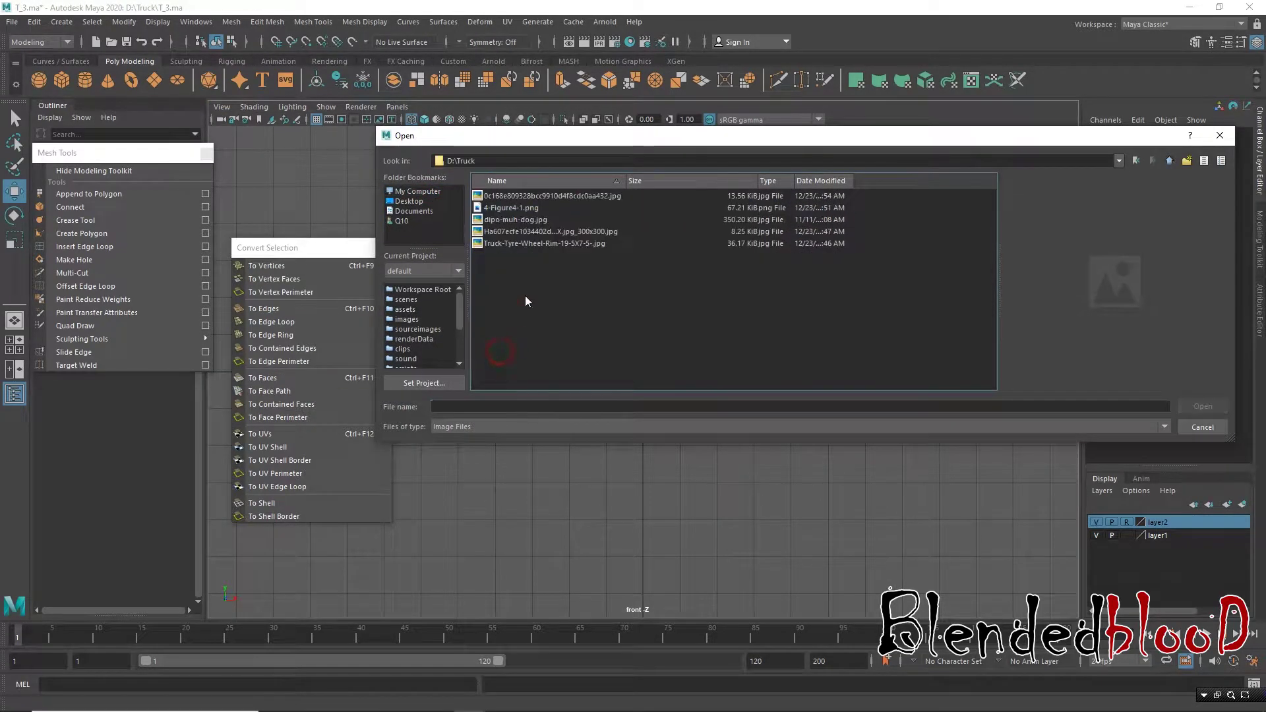
left_click(511, 243)
left_click(524, 220)
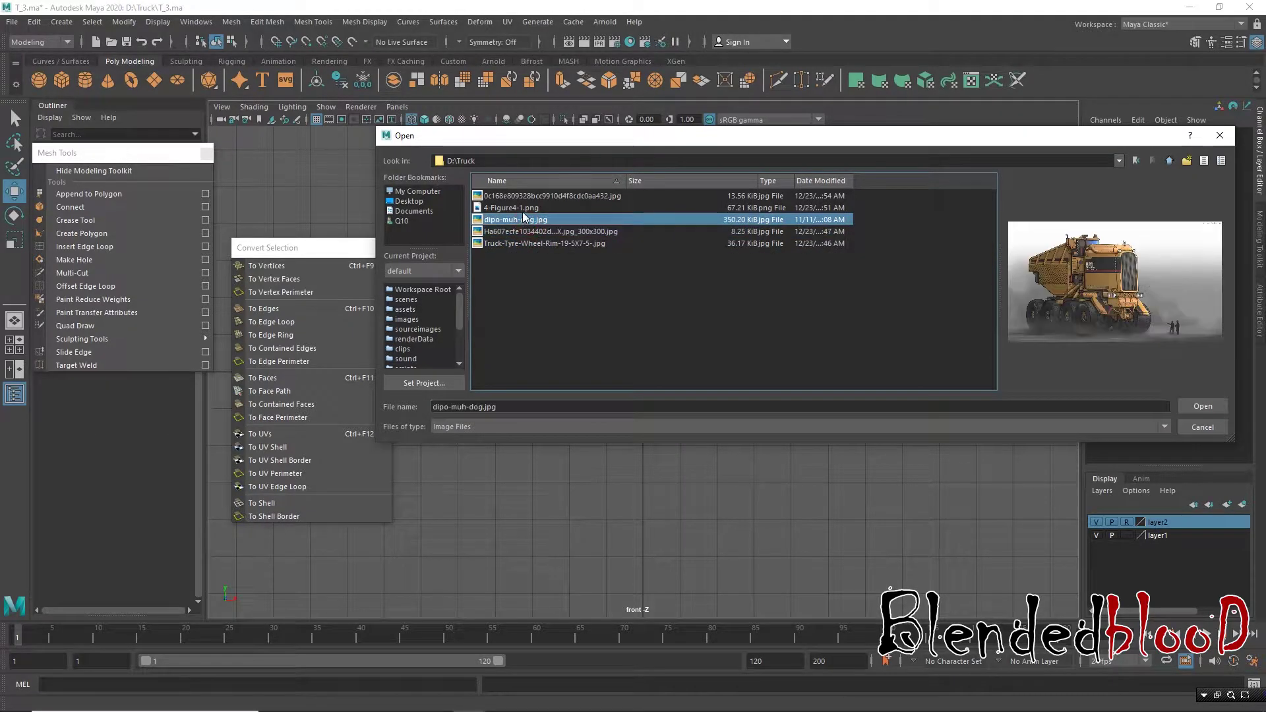
left_click(1203, 406)
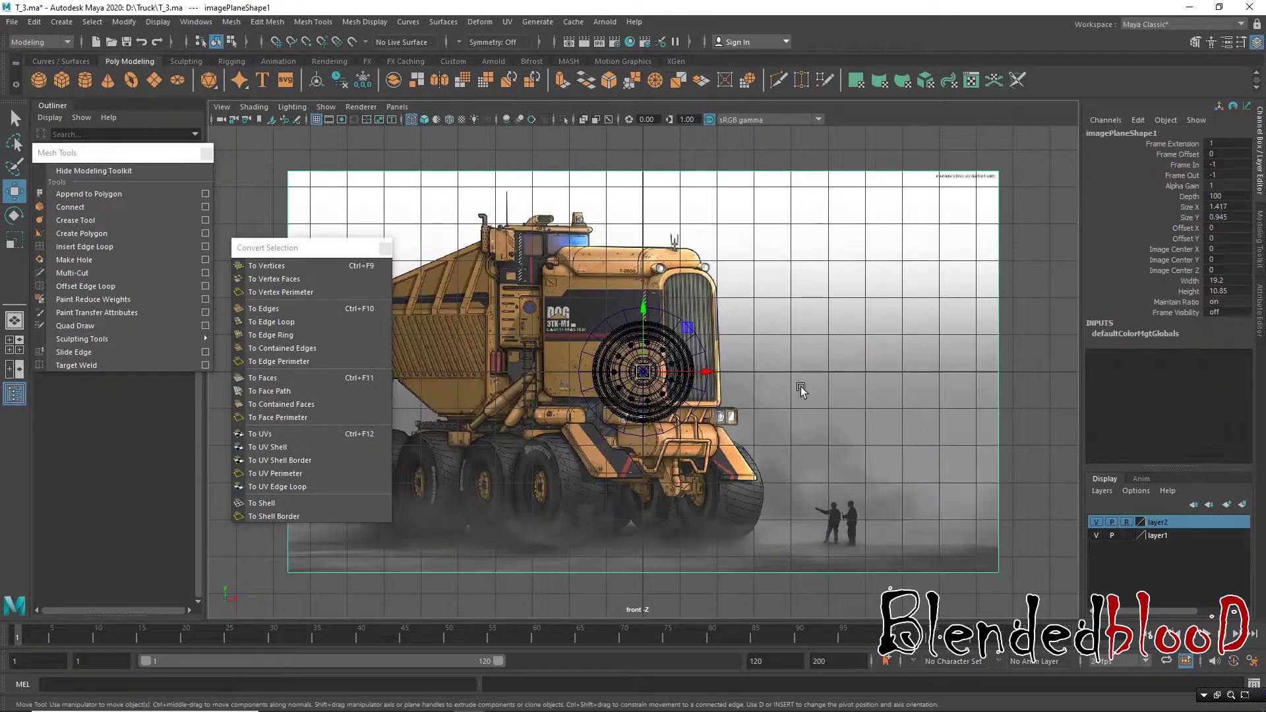
Step: Move the truck image plane to the right of the wheel
scroll(801, 391, "down", 3)
left_click_drag(706, 388, 994, 389)
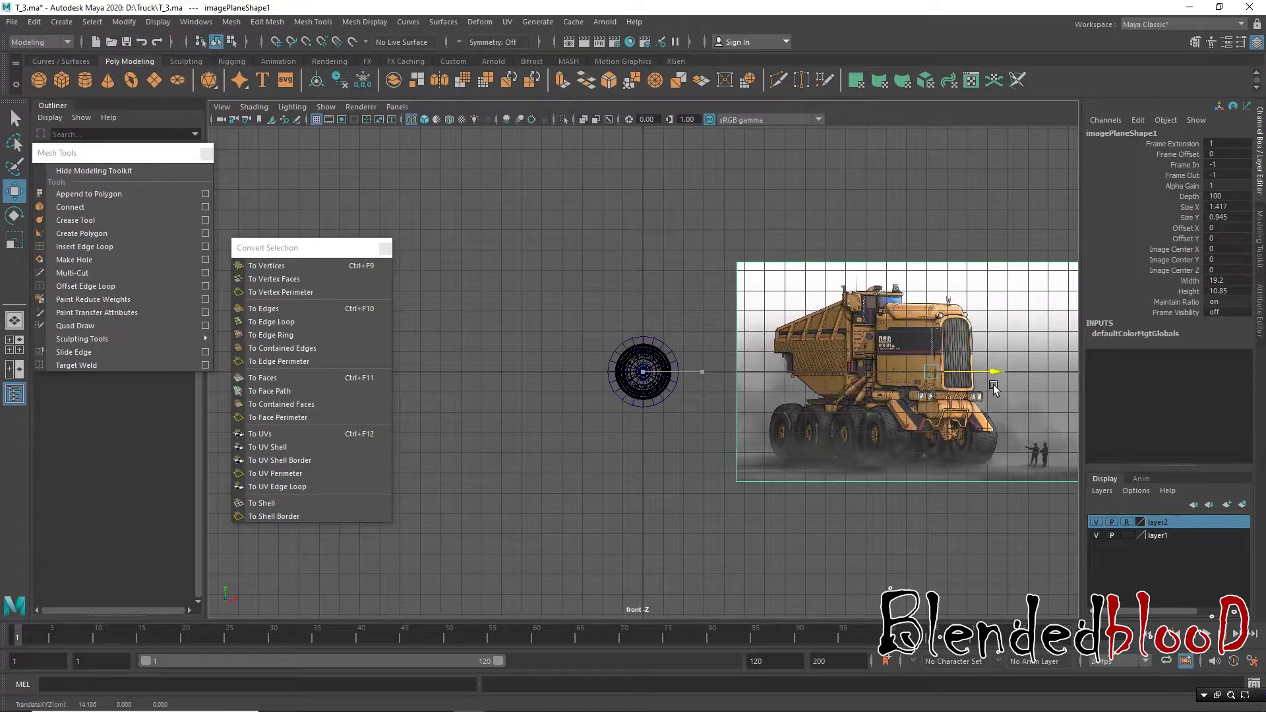
key("space")
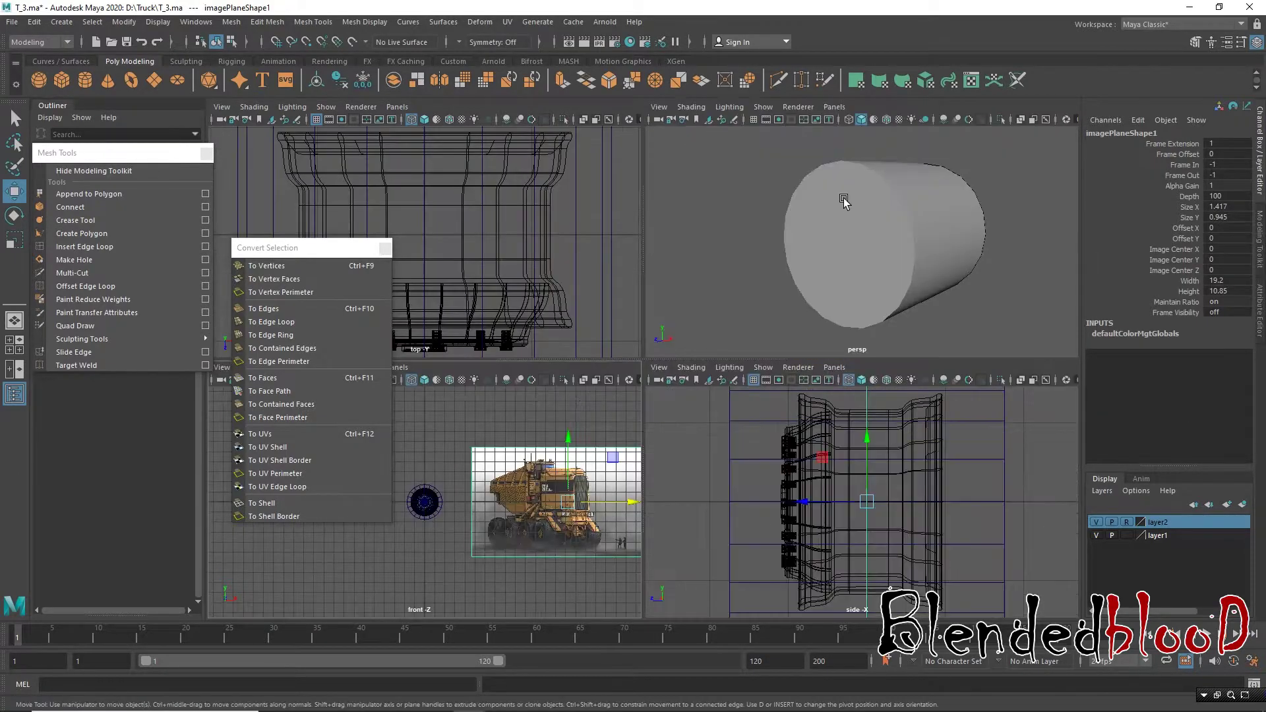
left_click_drag(870, 247, 943, 251, "alt")
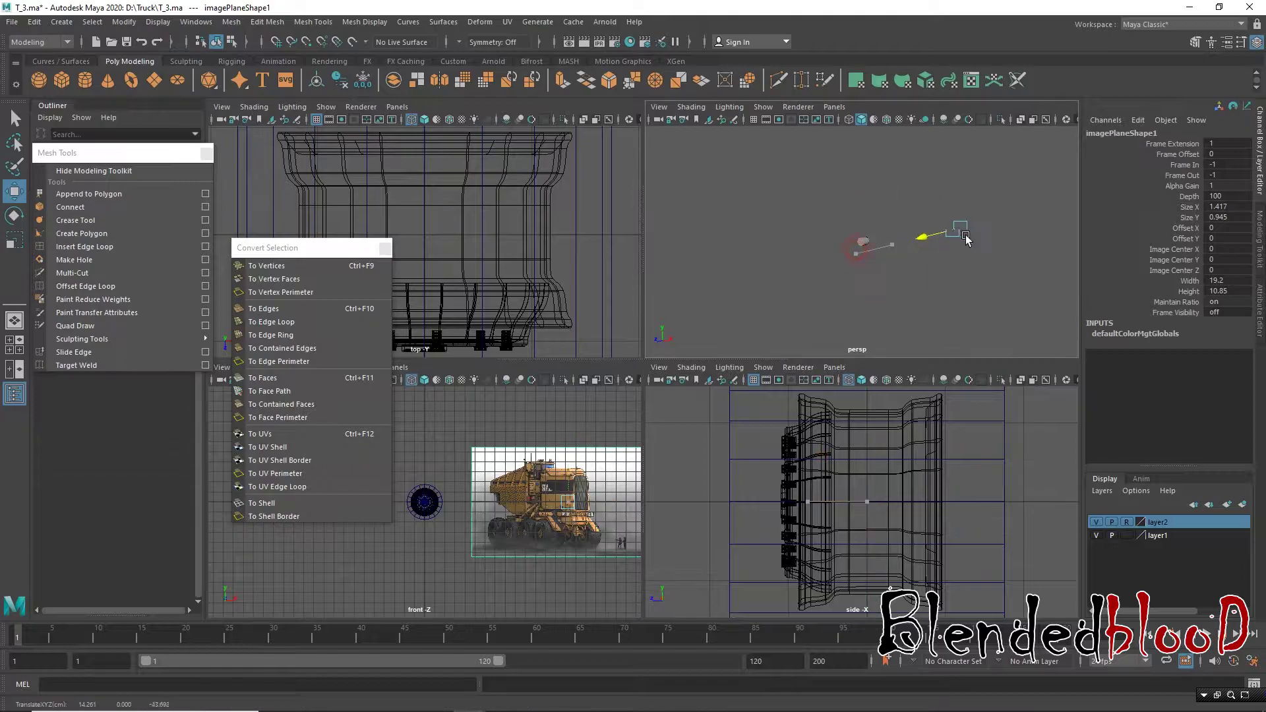
Step: Add the truck image plane to layer1 and set layer1 to reference
left_click(1162, 536)
right_click(1162, 536)
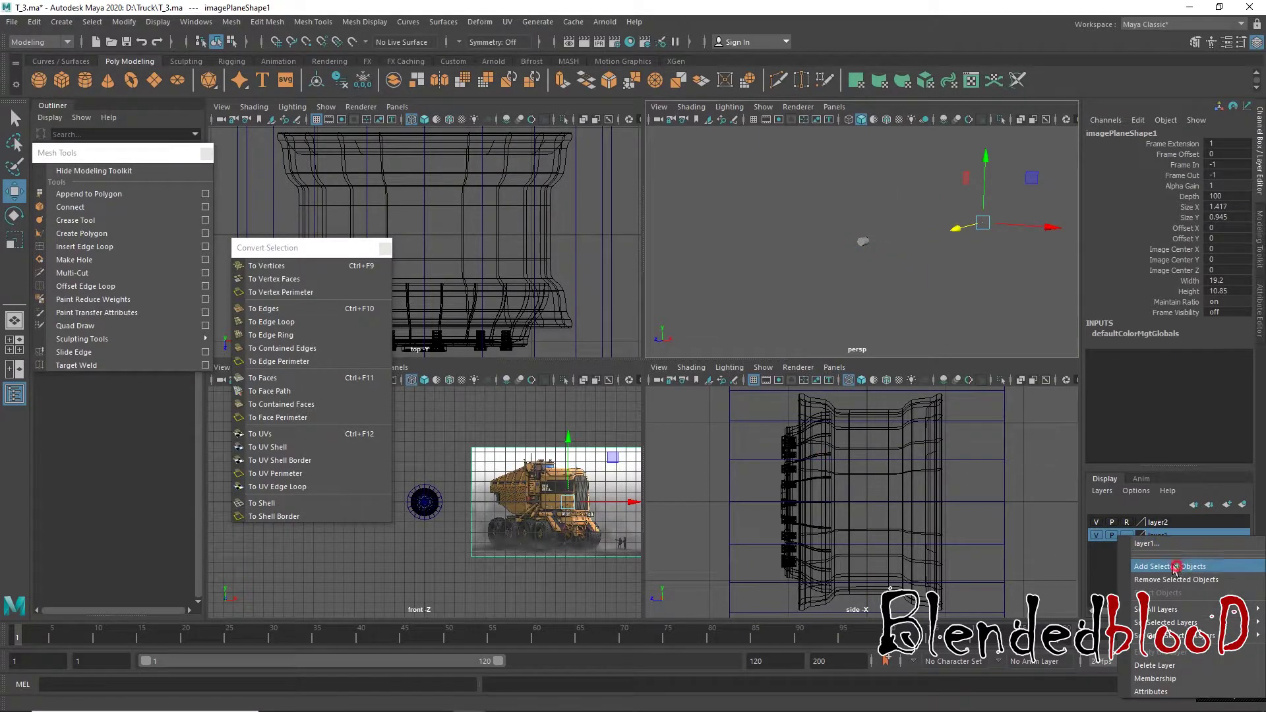
left_click(1176, 566)
left_click(1096, 536)
left_click(1127, 535)
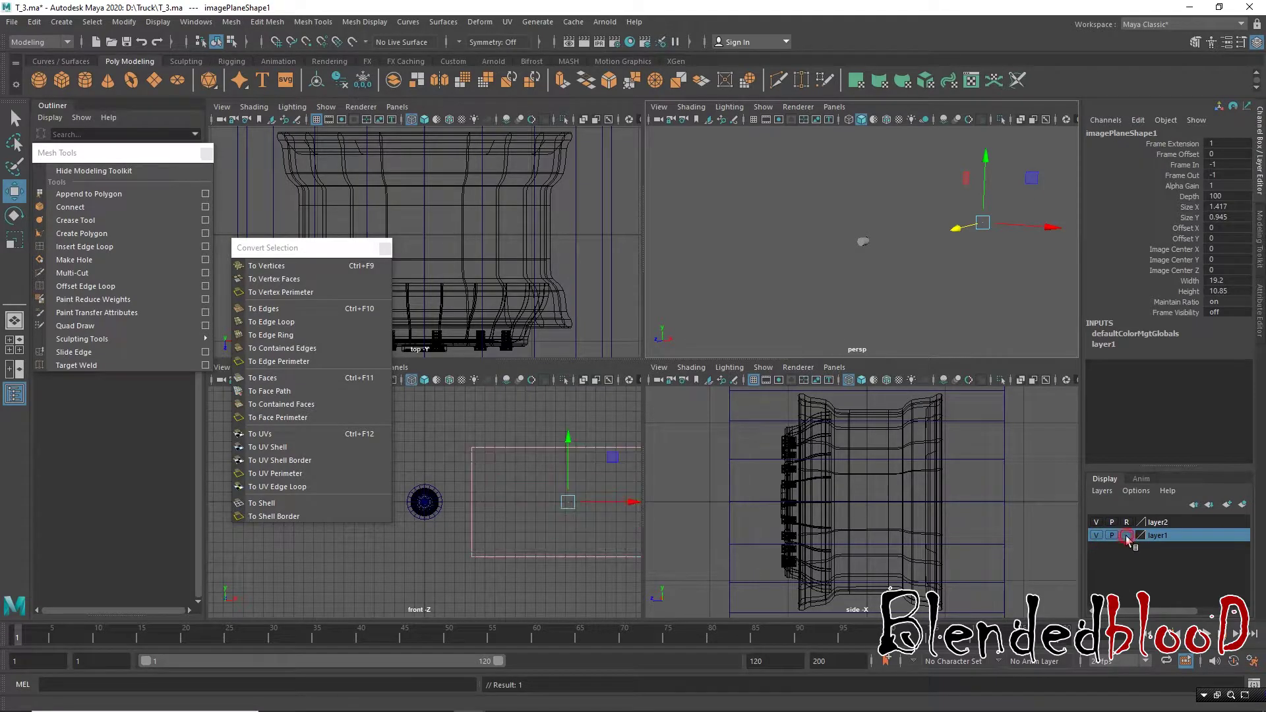
left_click(1128, 536)
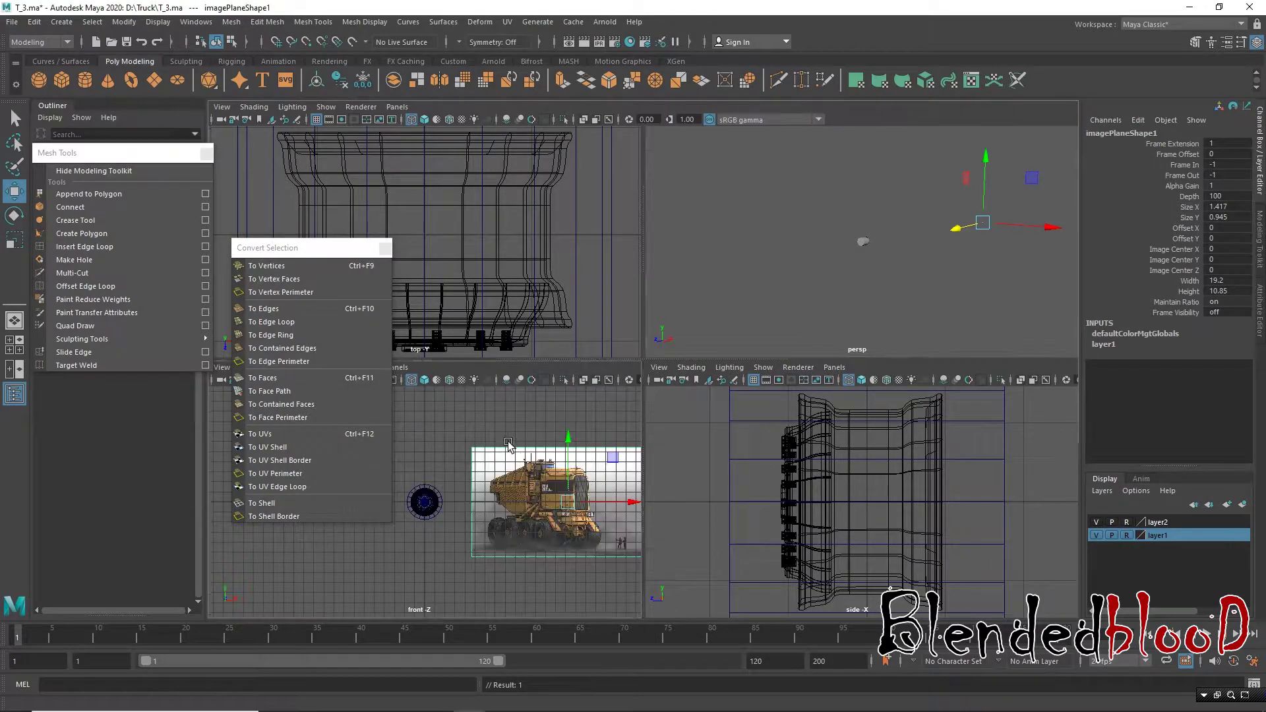
key("space")
scroll(762, 405, "up", 5)
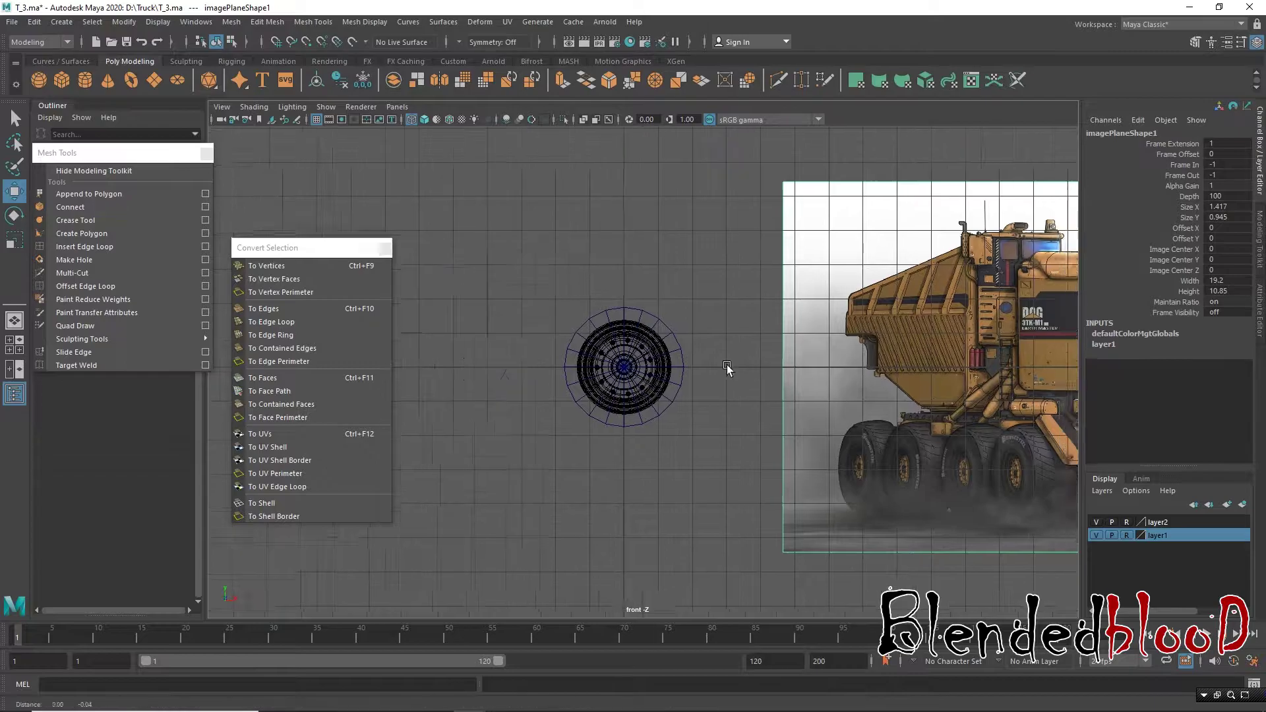
middle_click_drag(743, 374, 789, 446, "alt")
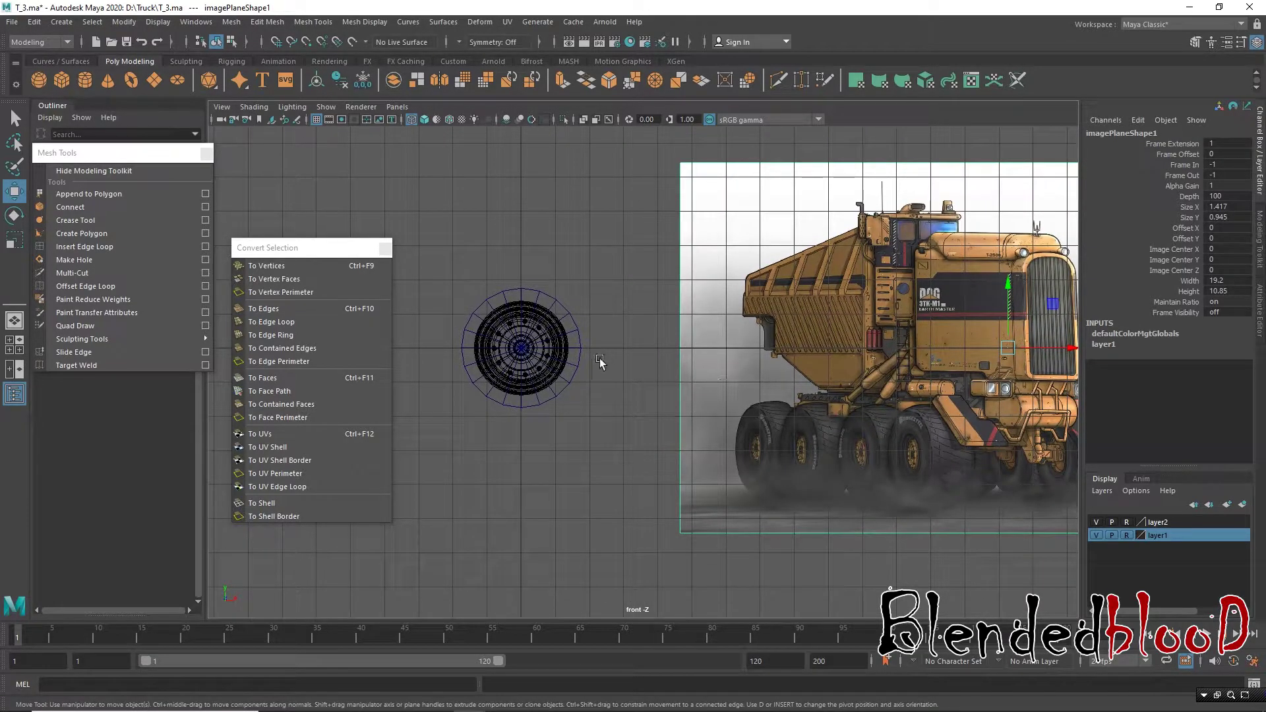
Step: Scale the cylinder up to 4.06 to match the truck's tyres
left_click(579, 348)
key("r")
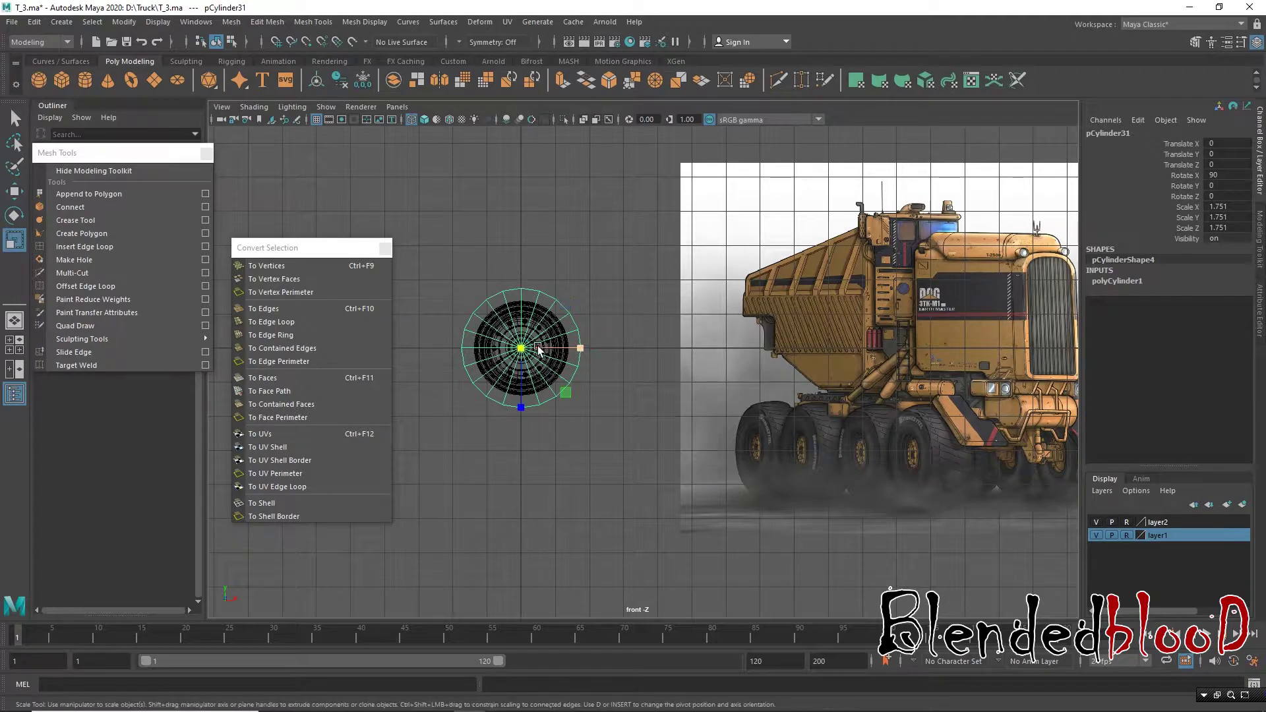
mouse_move(563, 389)
middle_mouse_down()
mouse_move(566, 432)
mouse_move(678, 649)
mouse_move(663, 648)
middle_mouse_up()
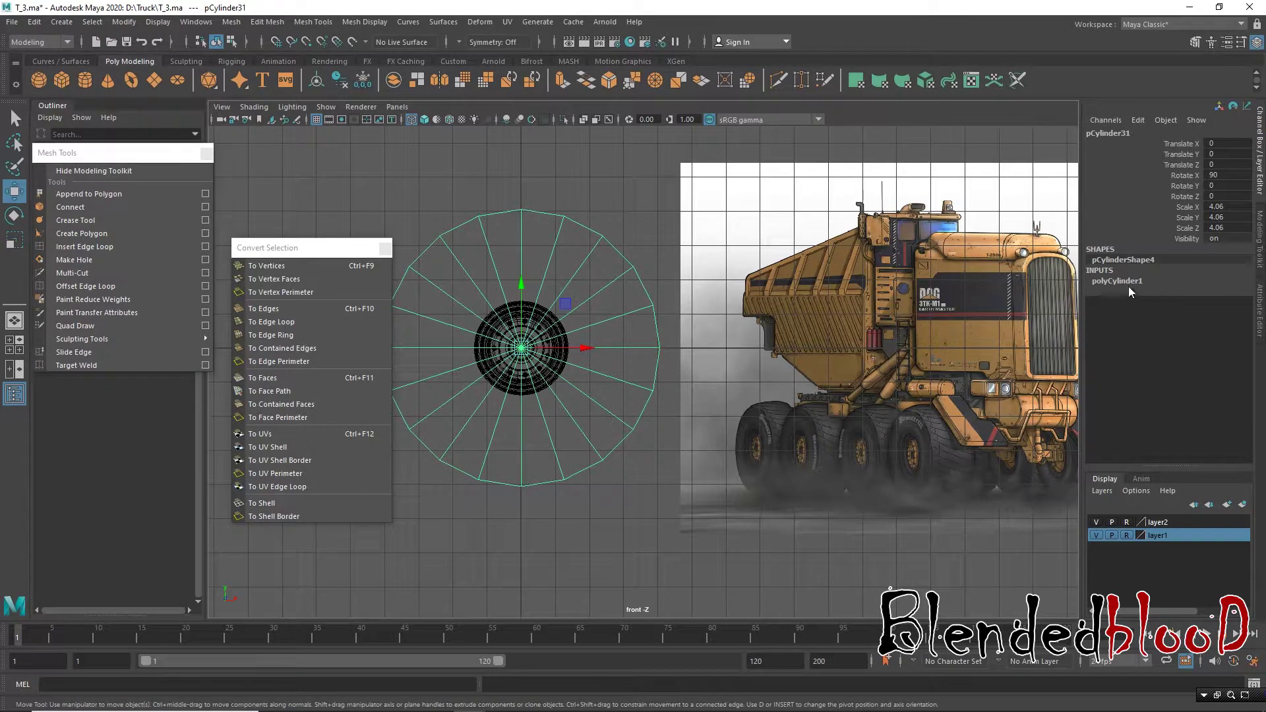
Step: Raise polyCylinder1's Subdivisions Caps to 3
left_click(1125, 281)
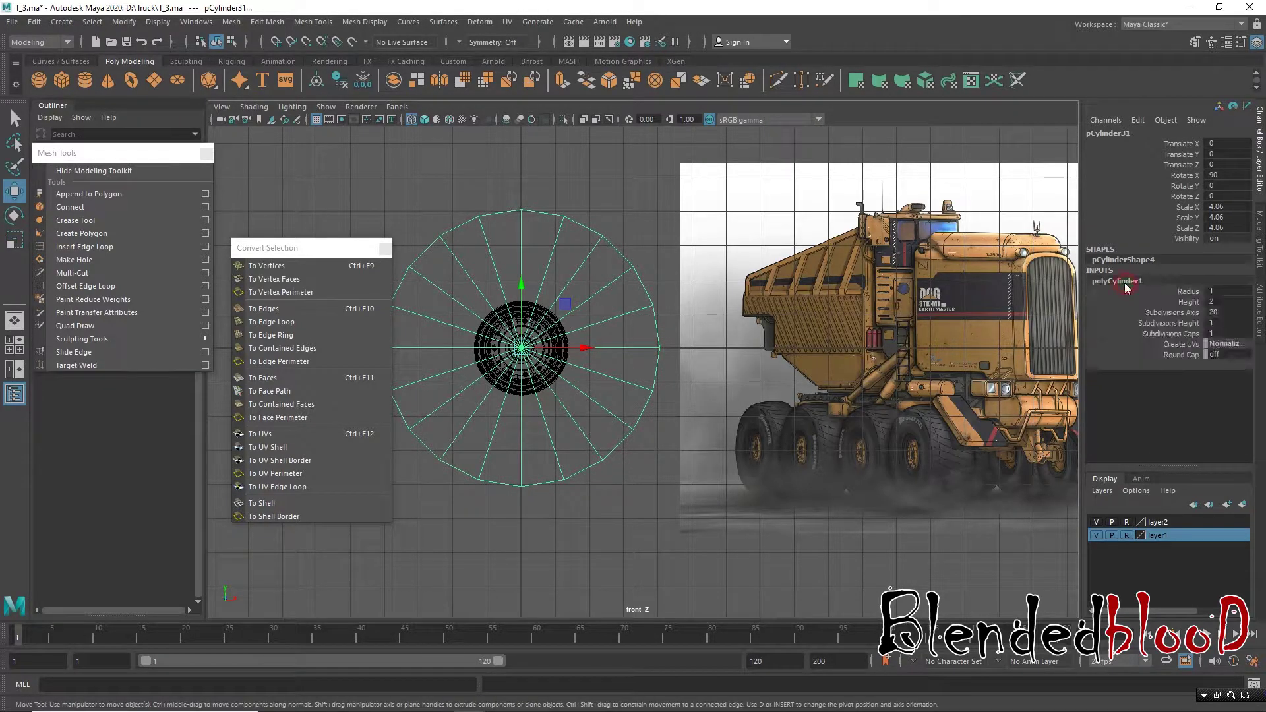
left_click(1165, 314)
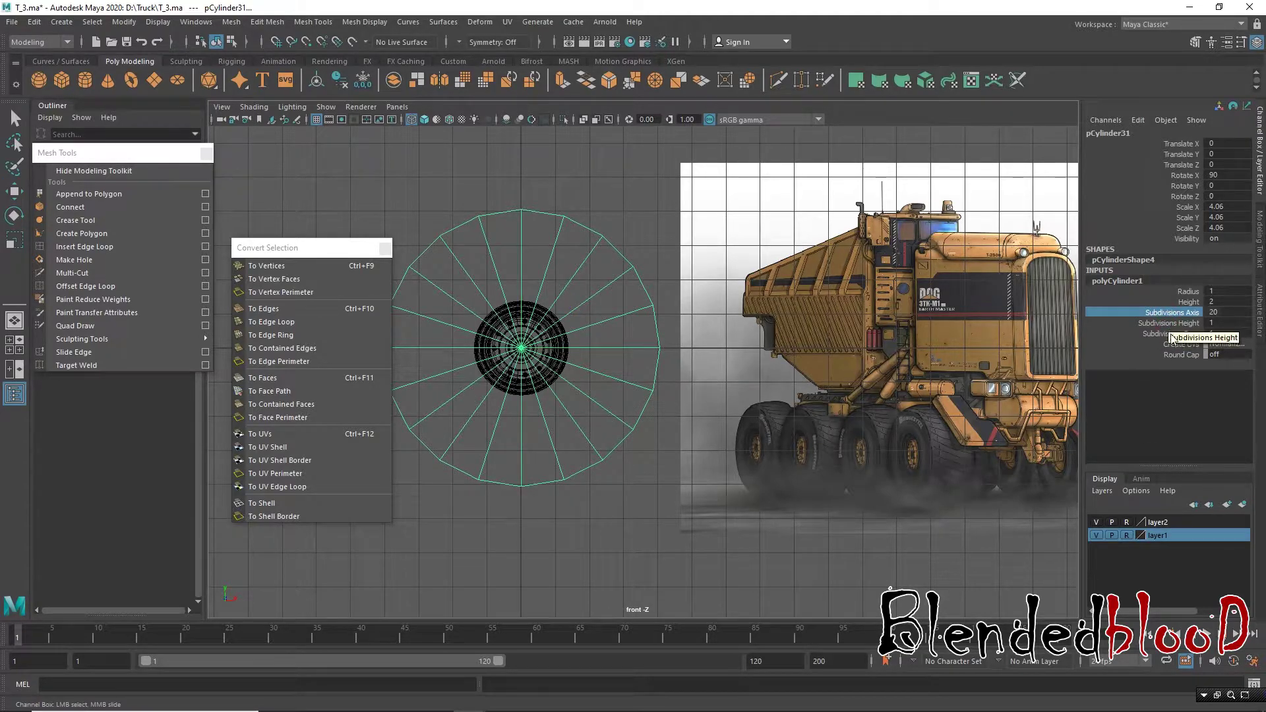
left_click(1171, 335)
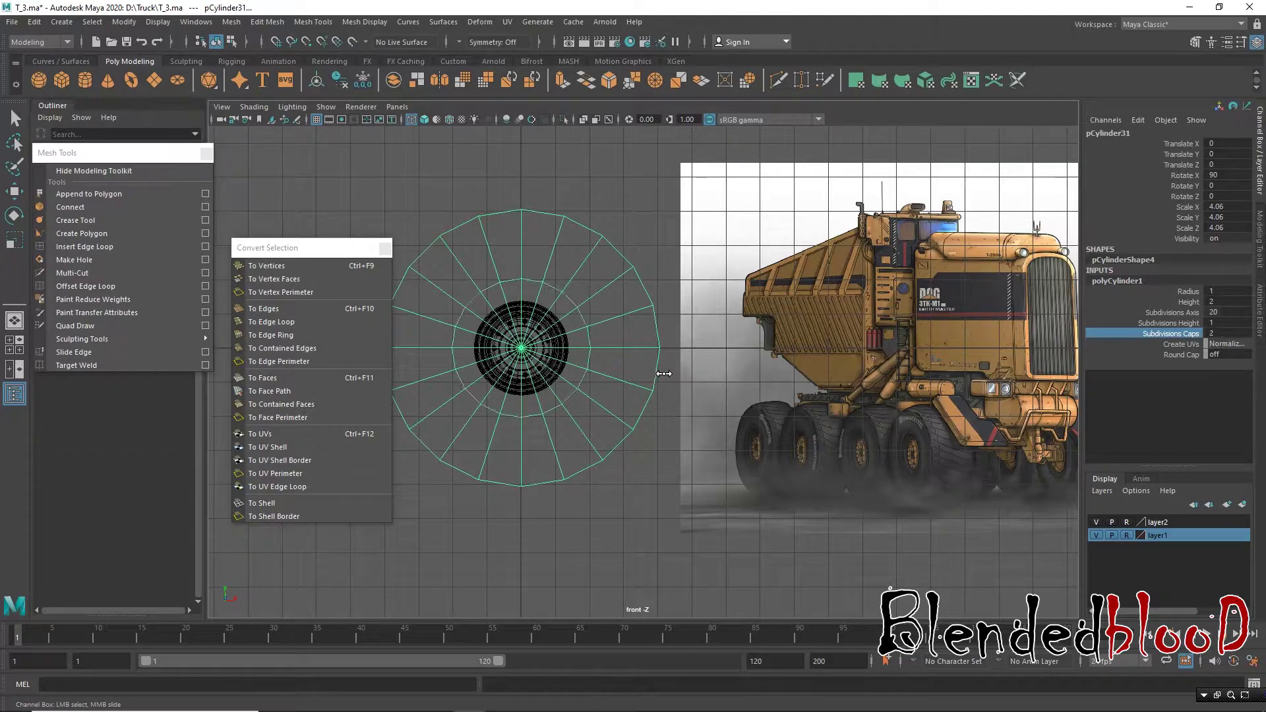
middle_click_drag(659, 374, 664, 374)
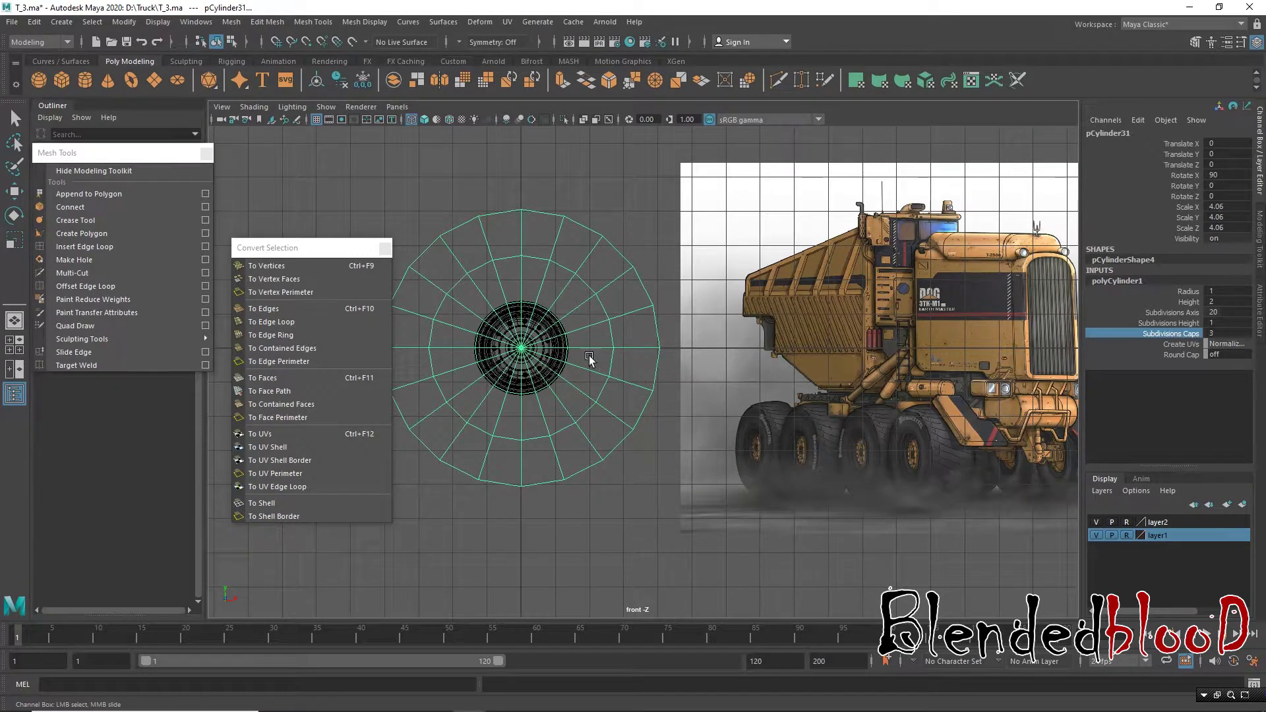
key("w")
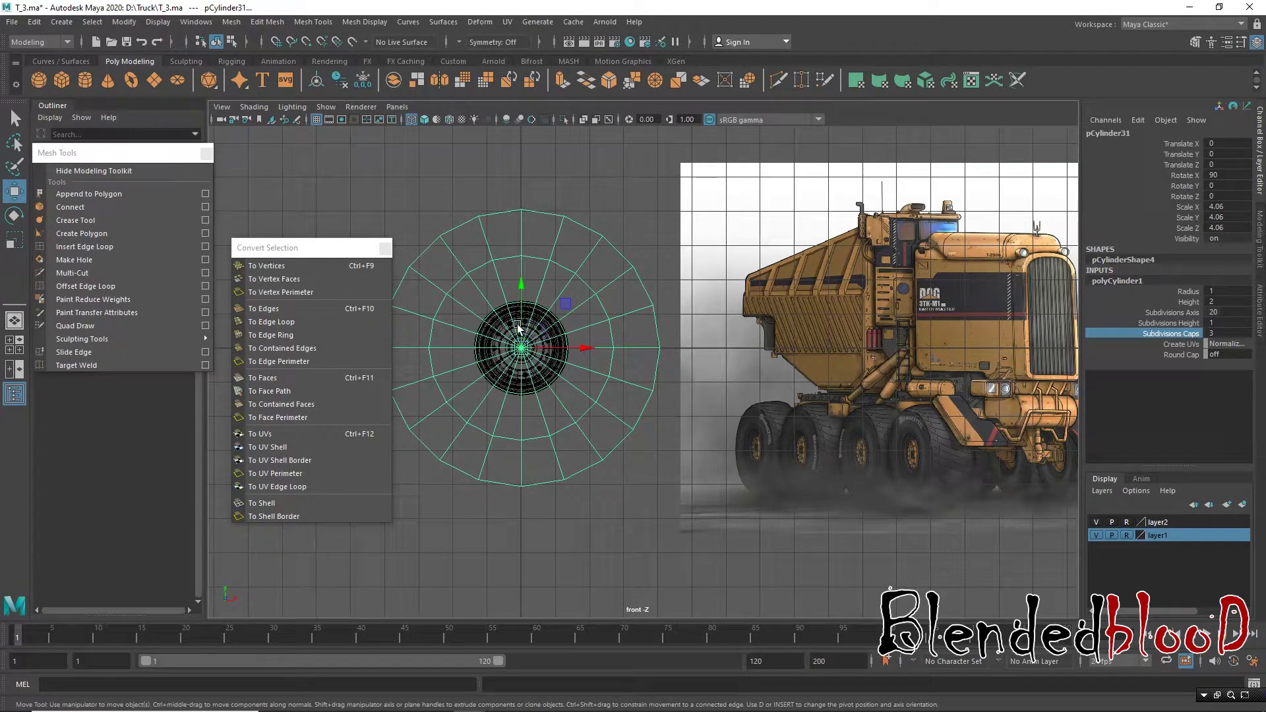
right_click_drag(515, 323, 593, 312)
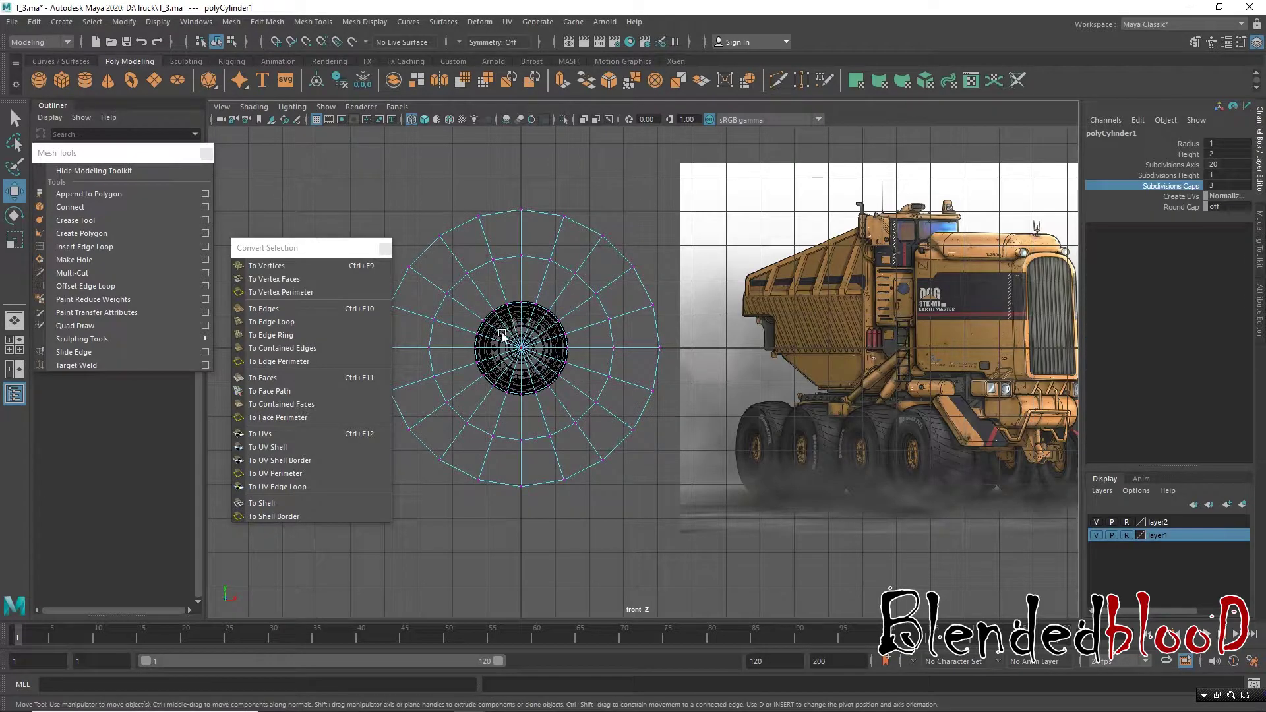
Step: Select and clear the cylinder's inner cap faces, then frame it in the top view
left_click(539, 373)
left_click(286, 375)
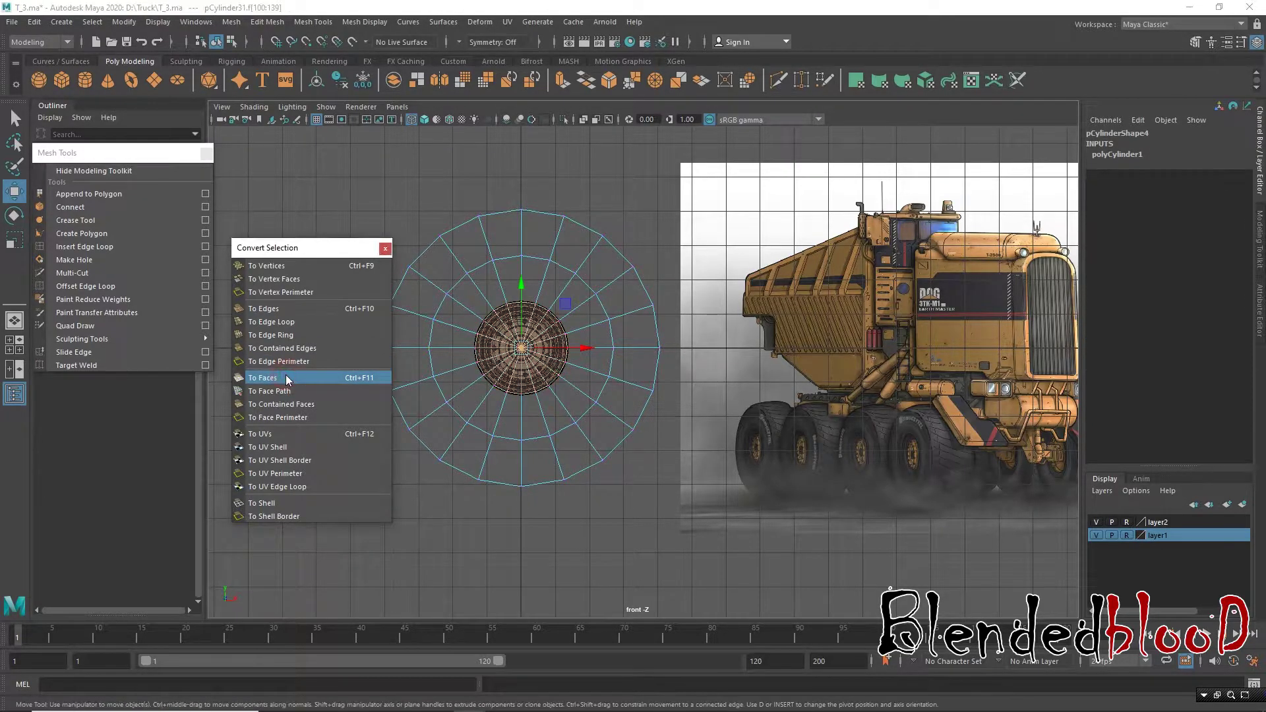
left_click(430, 350)
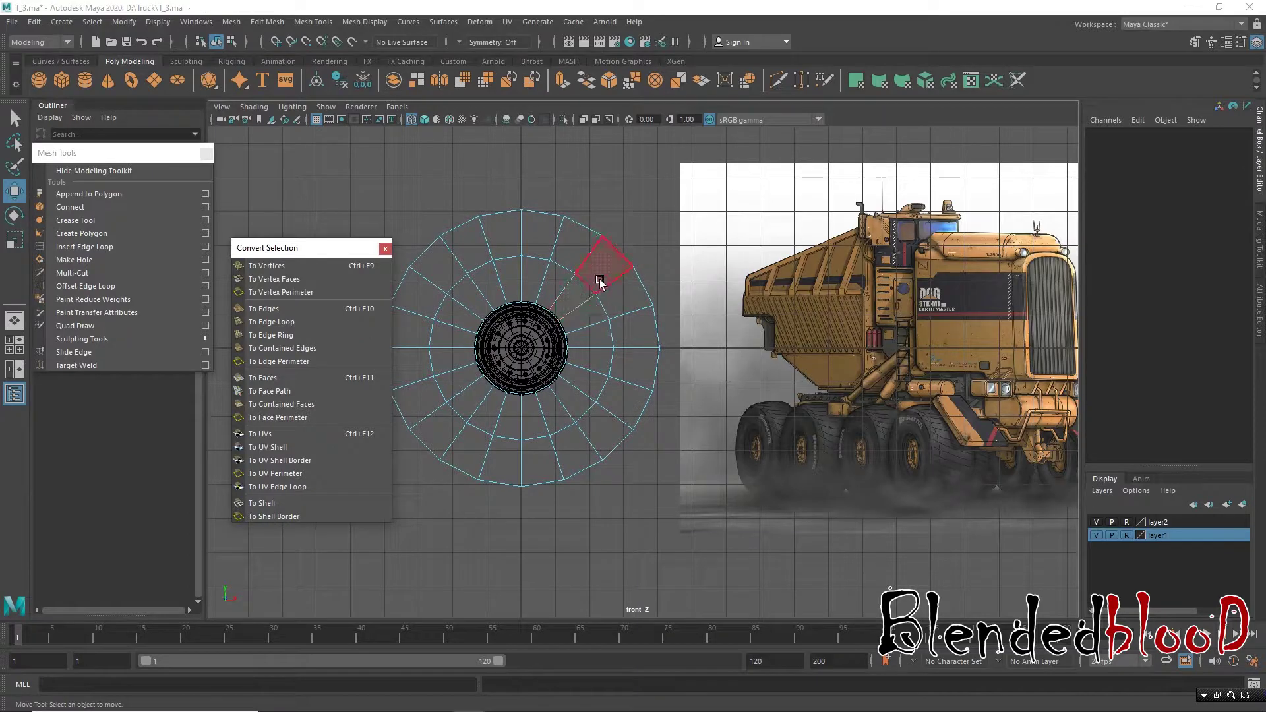
key("space")
key("space")
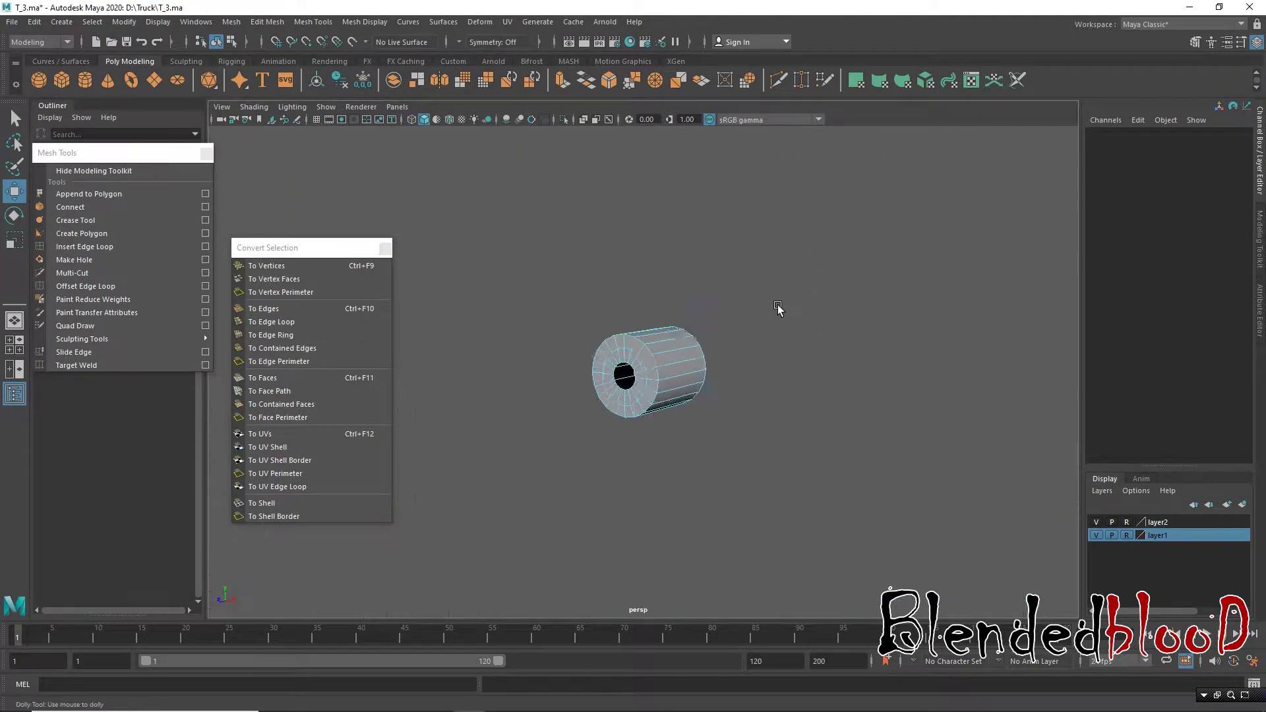
right_click_drag(683, 354, 732, 316)
key("space")
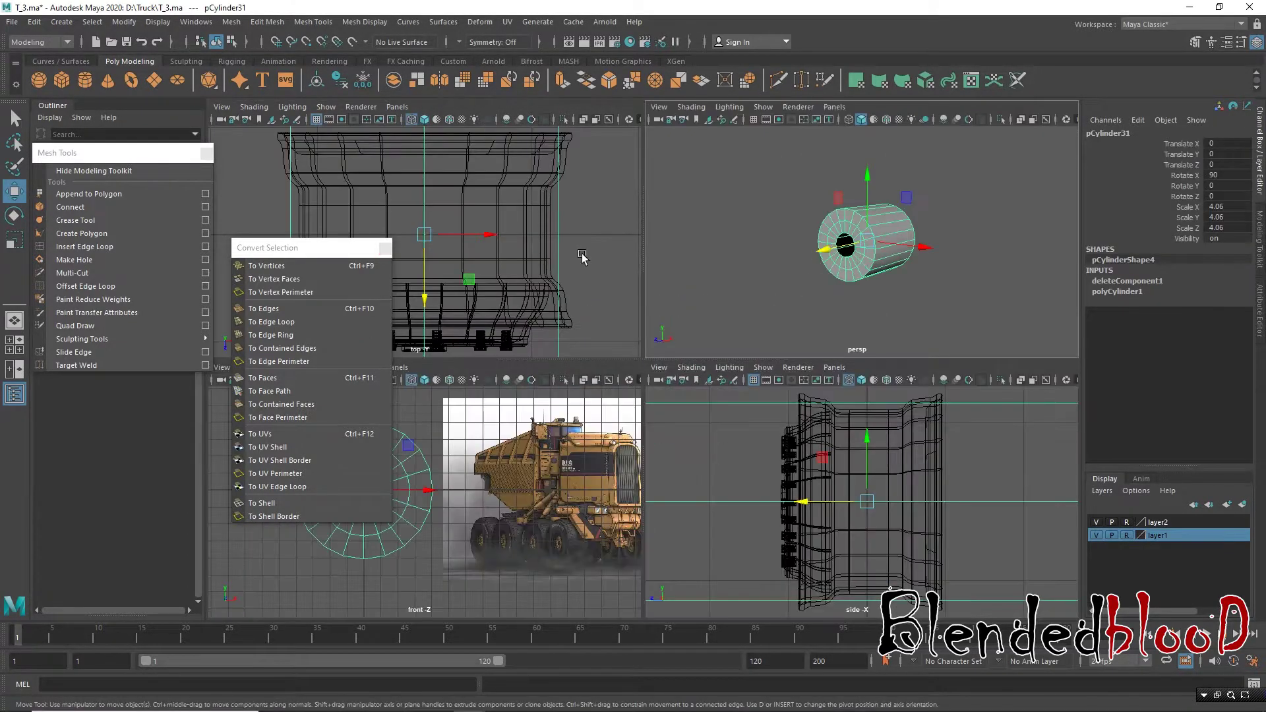
key("space")
key("f")
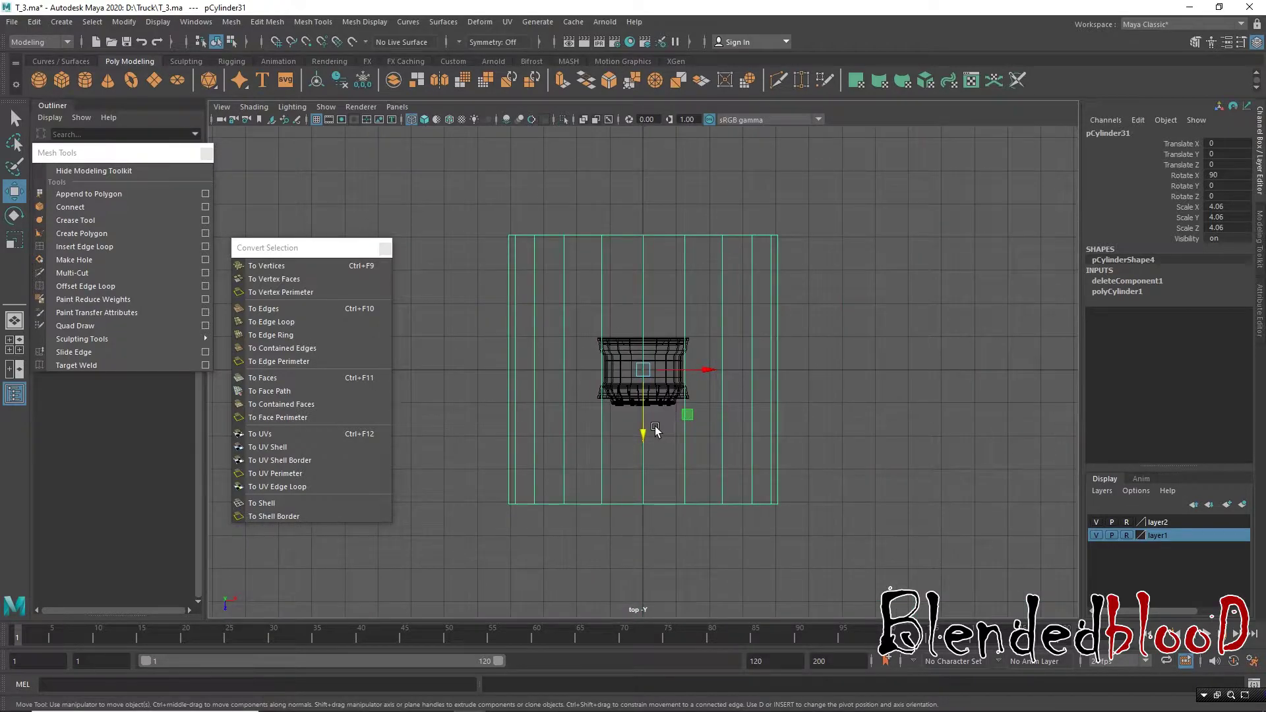
Step: Squash the cylinder to Scale Y 0.884 and nudge it to Translate Z -0.046
key("r")
left_click_drag(645, 429, 629, 387)
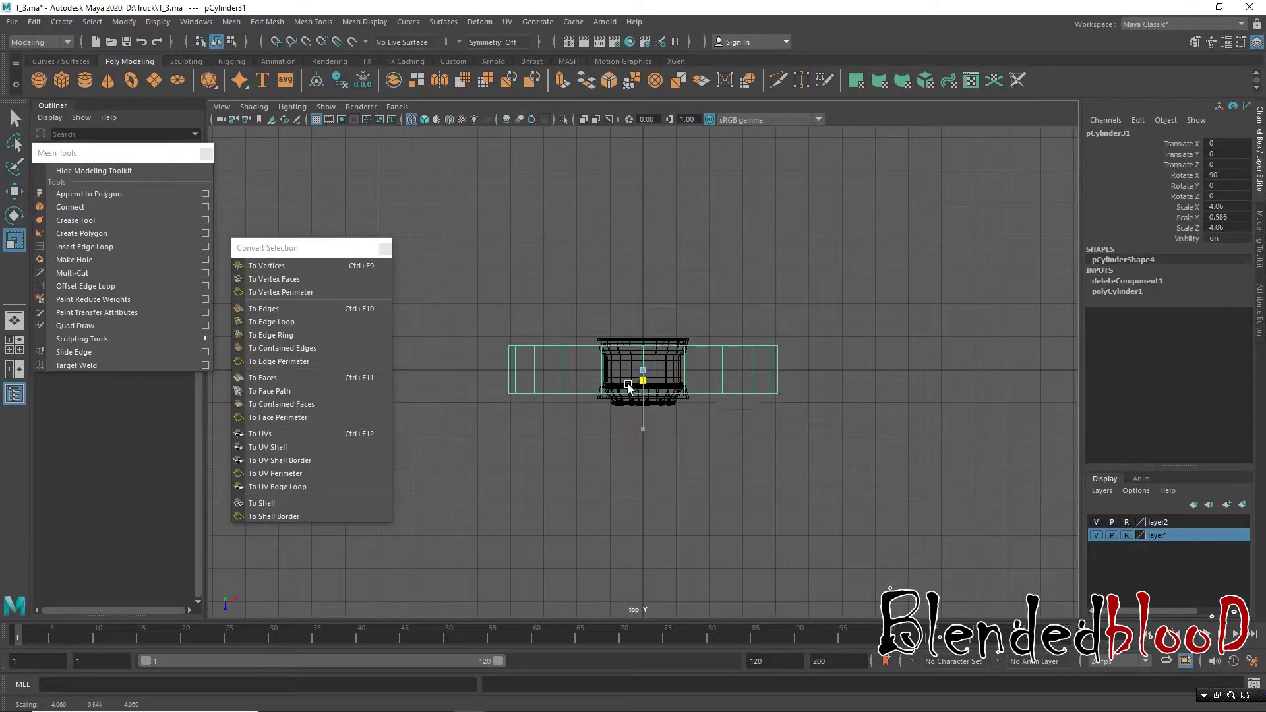
scroll(638, 395, "up", 1)
scroll(643, 422, "up", 1)
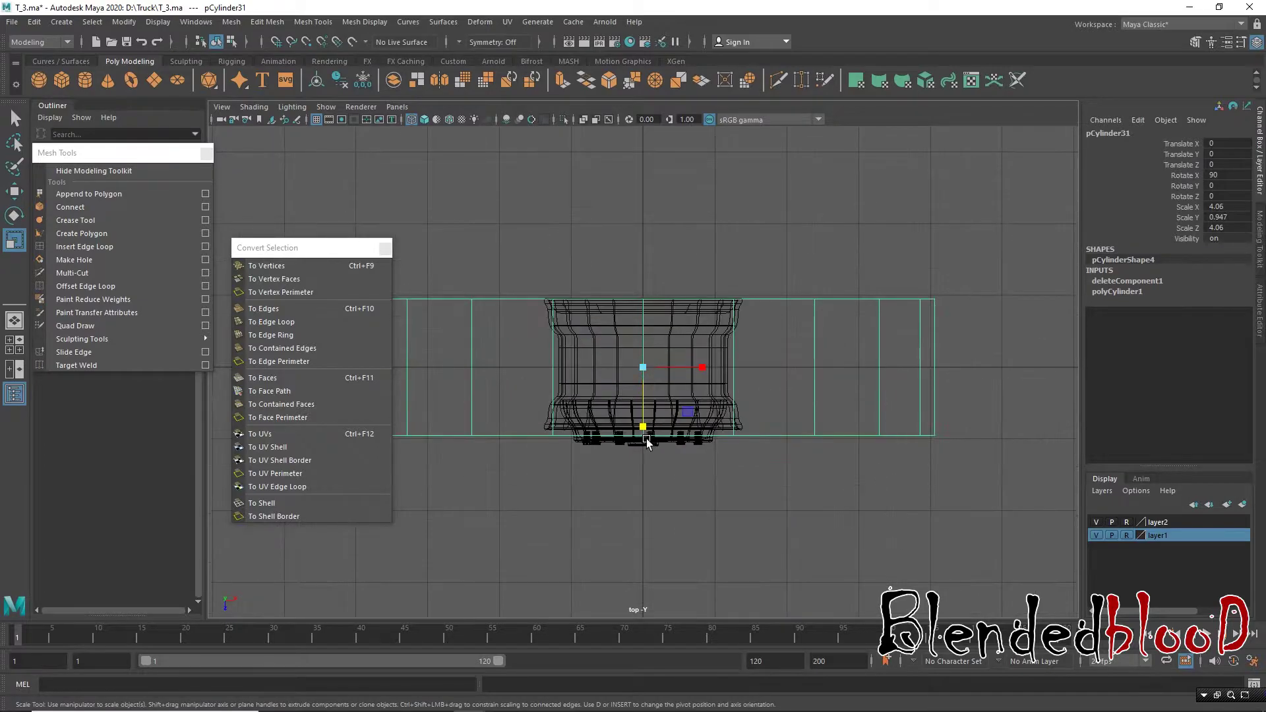
left_click_drag(644, 430, 644, 428)
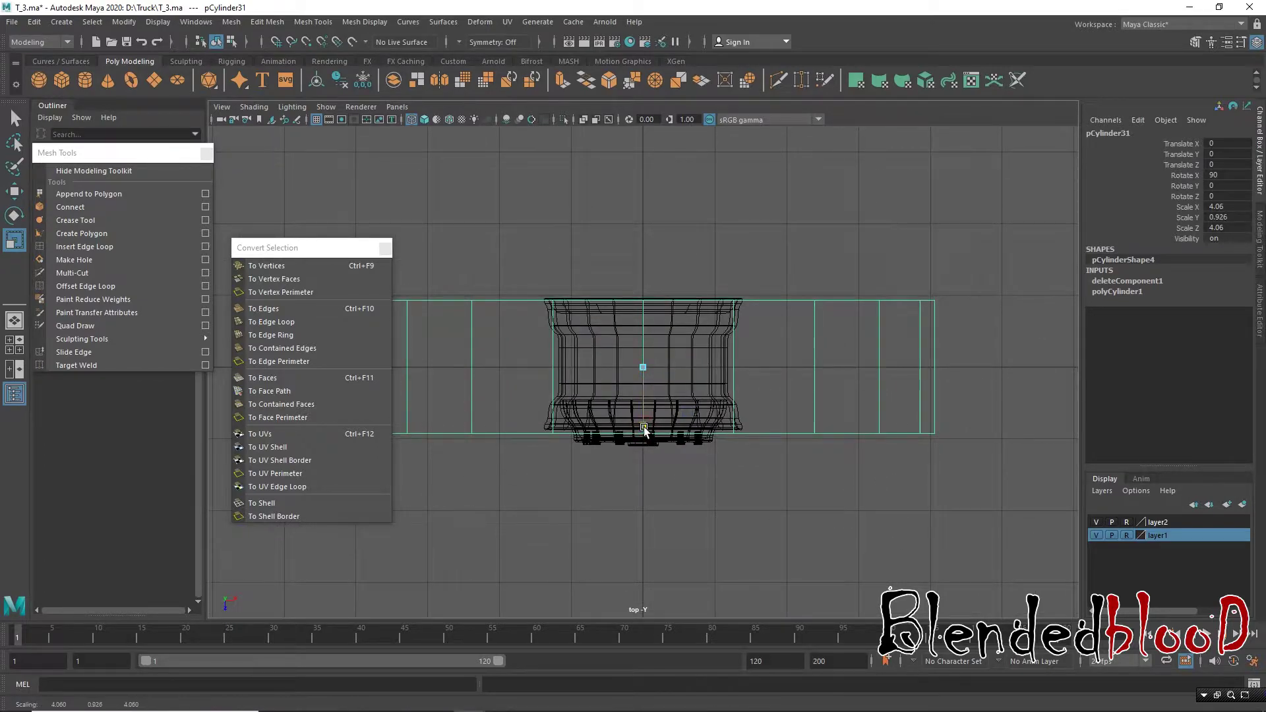
key("w")
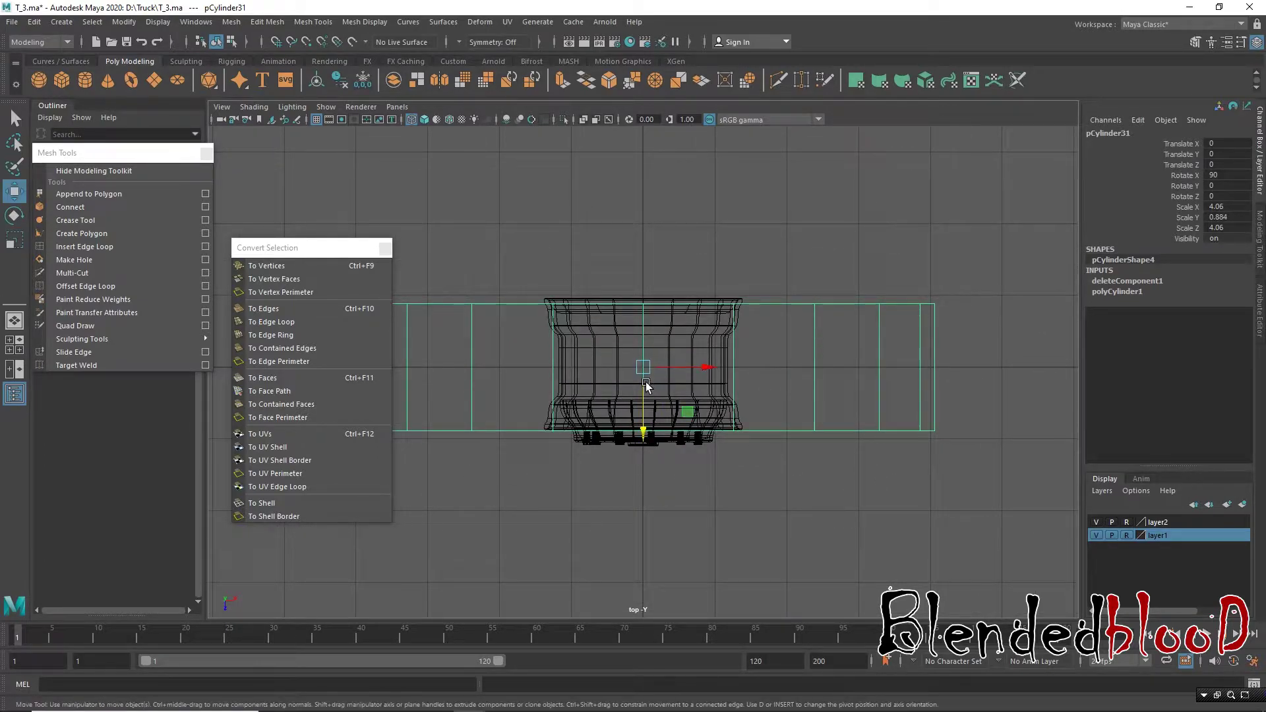
left_click_drag(644, 432, 645, 427)
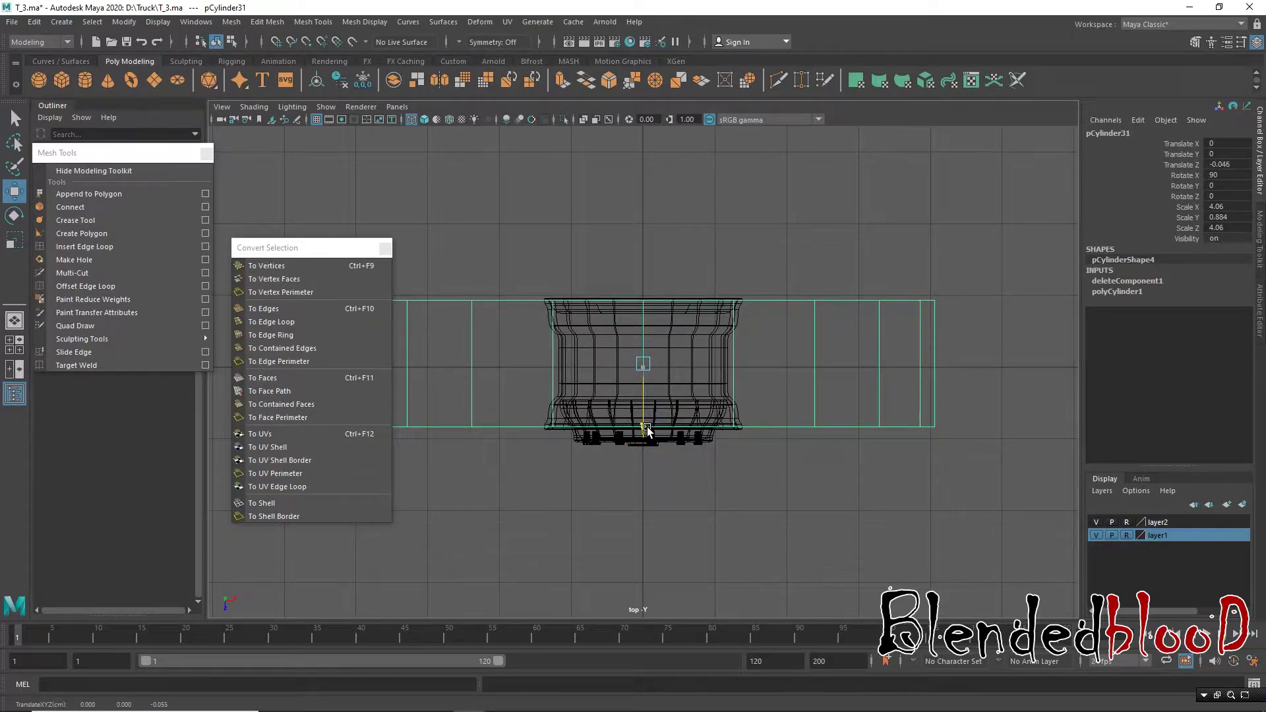
key("space")
key("space")
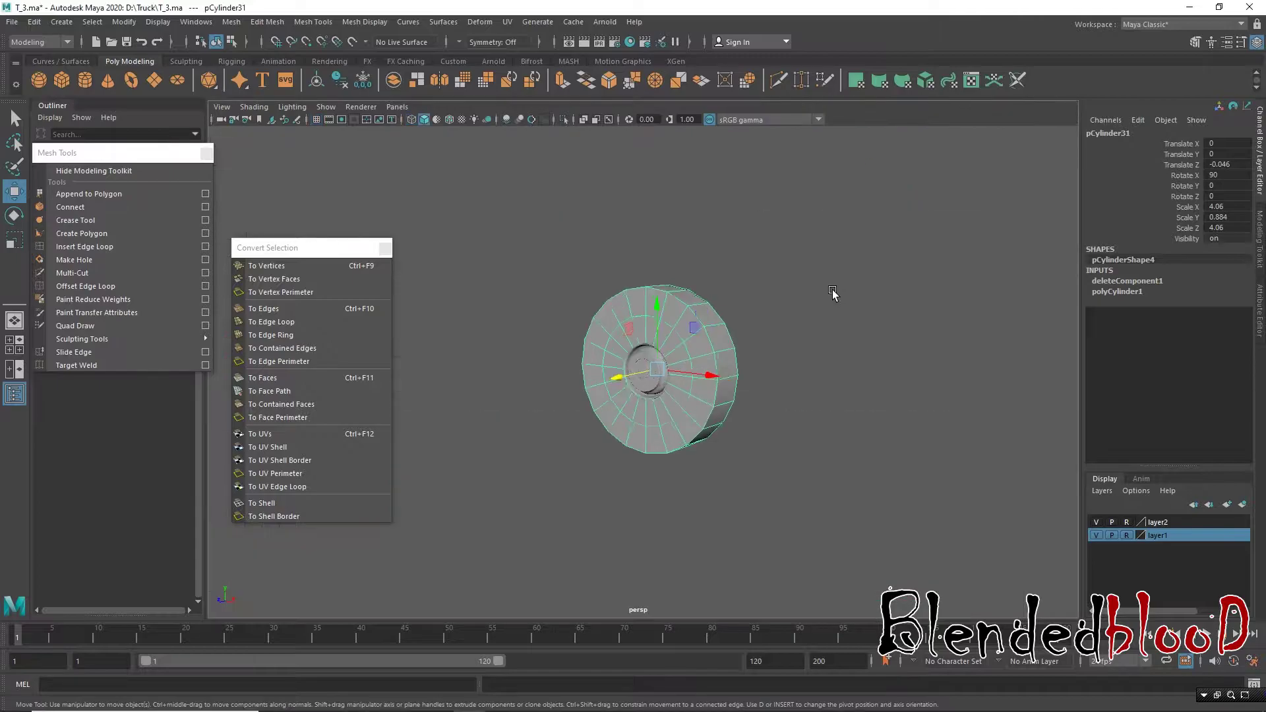
scroll(832, 293, "up", 5)
mouse_move(826, 294)
left_mouse_down("alt")
mouse_move(753, 356)
mouse_move(729, 319)
mouse_move(664, 311)
mouse_move(737, 313)
mouse_move(693, 330)
left_mouse_up("alt")
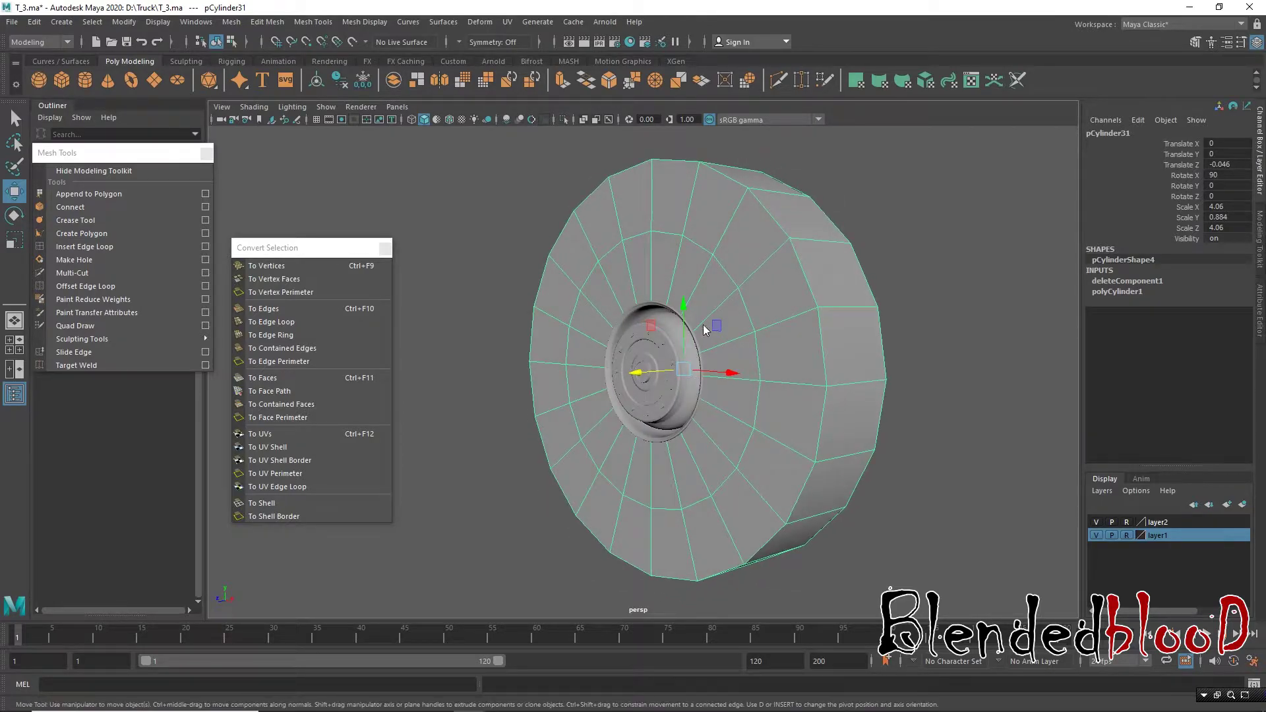
key("space")
key("space")
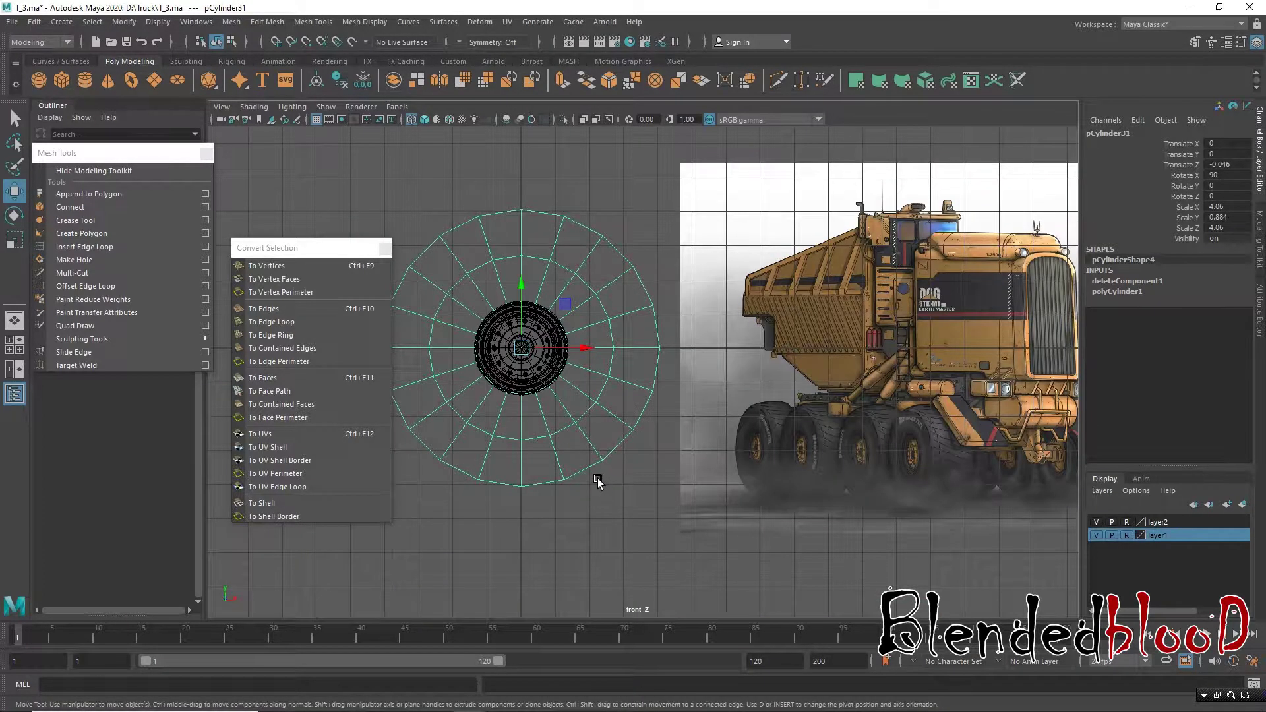
Step: Select the tire's inner edge loop near the rim and scale it outward
scroll(646, 374, "up", 2)
right_click_drag(587, 294, 588, 263)
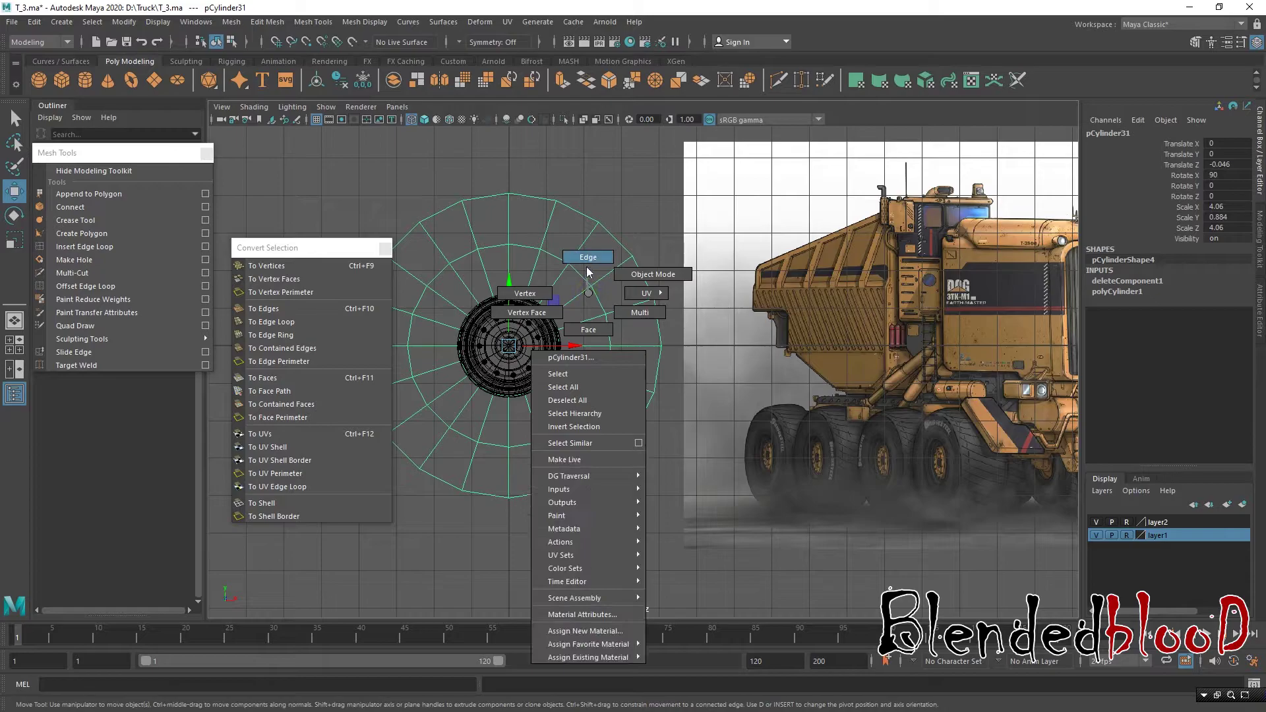
double_click(568, 275)
key("space")
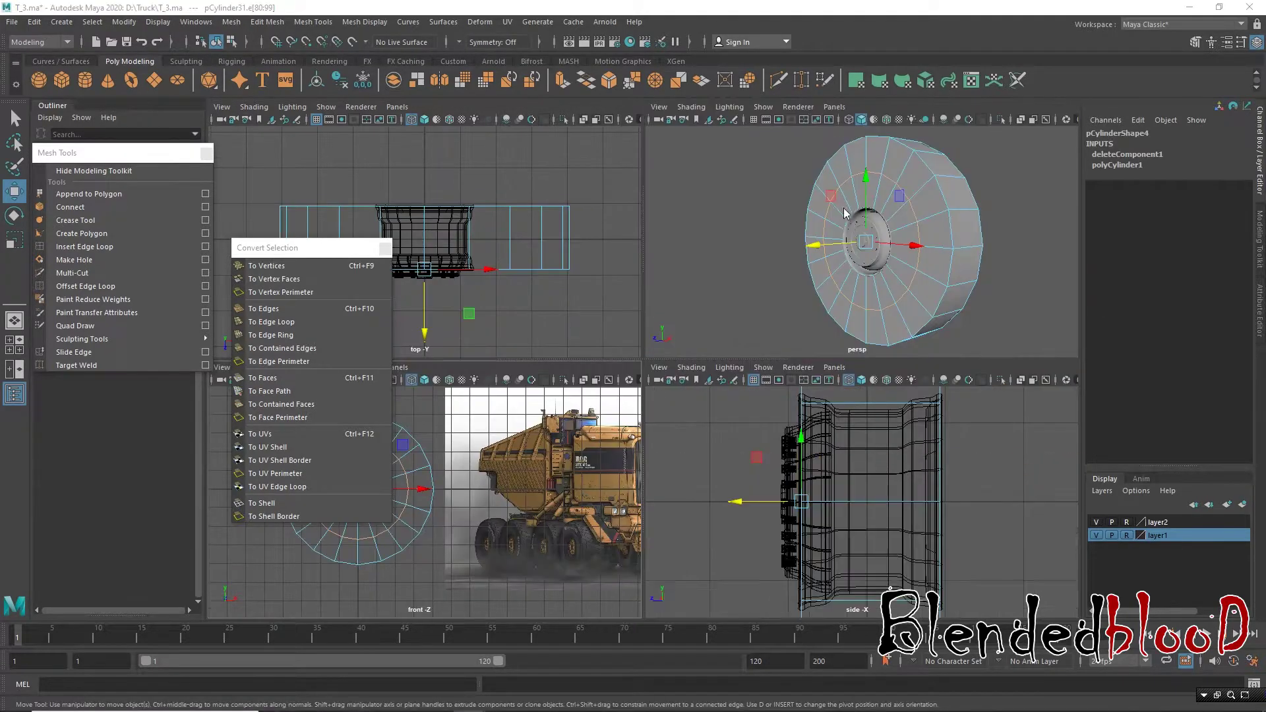
key("space")
left_click_drag(823, 257, 721, 269, "alt")
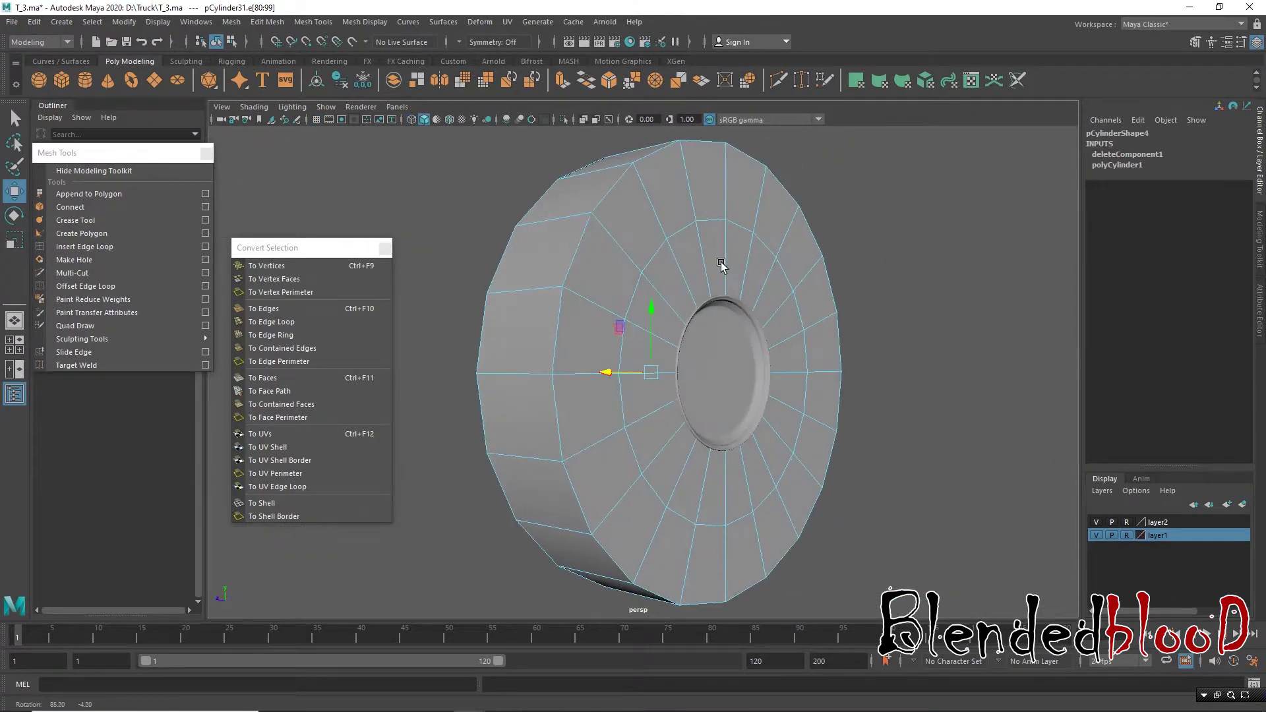
double_click(684, 234)
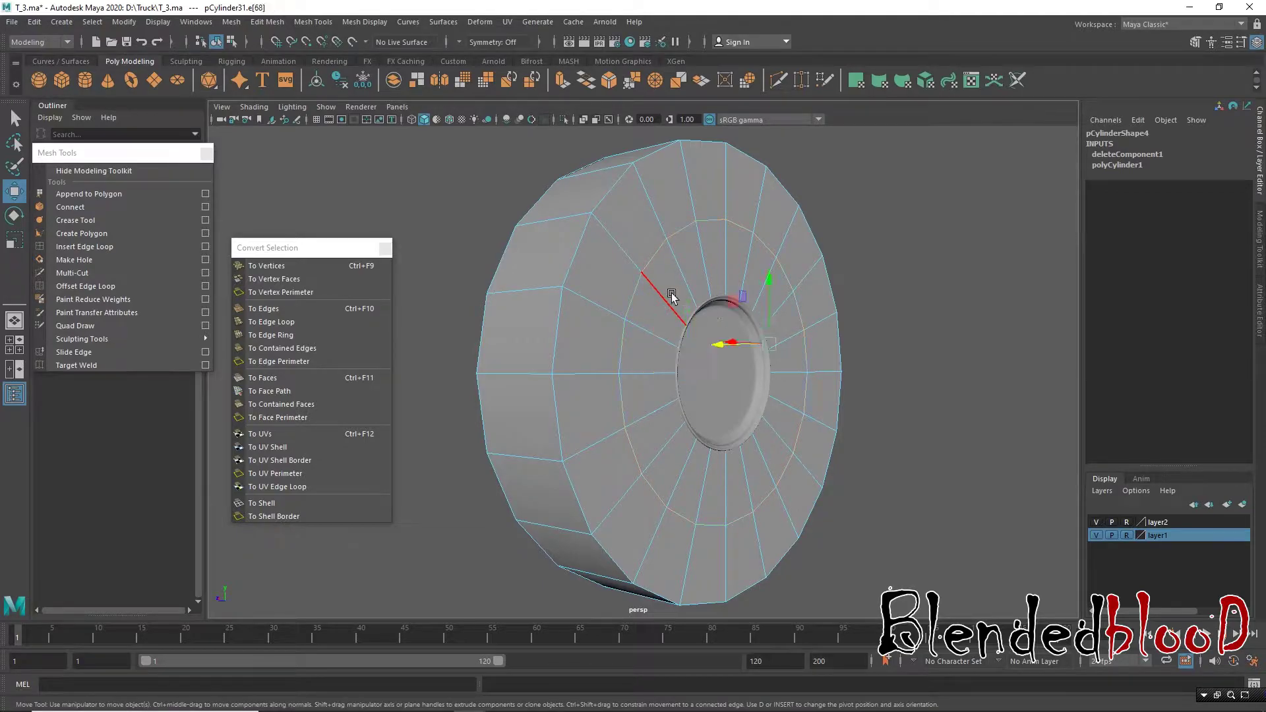
mouse_move(693, 267)
left_mouse_down("alt")
mouse_move(769, 271)
mouse_move(772, 290)
left_mouse_up("alt")
key("r")
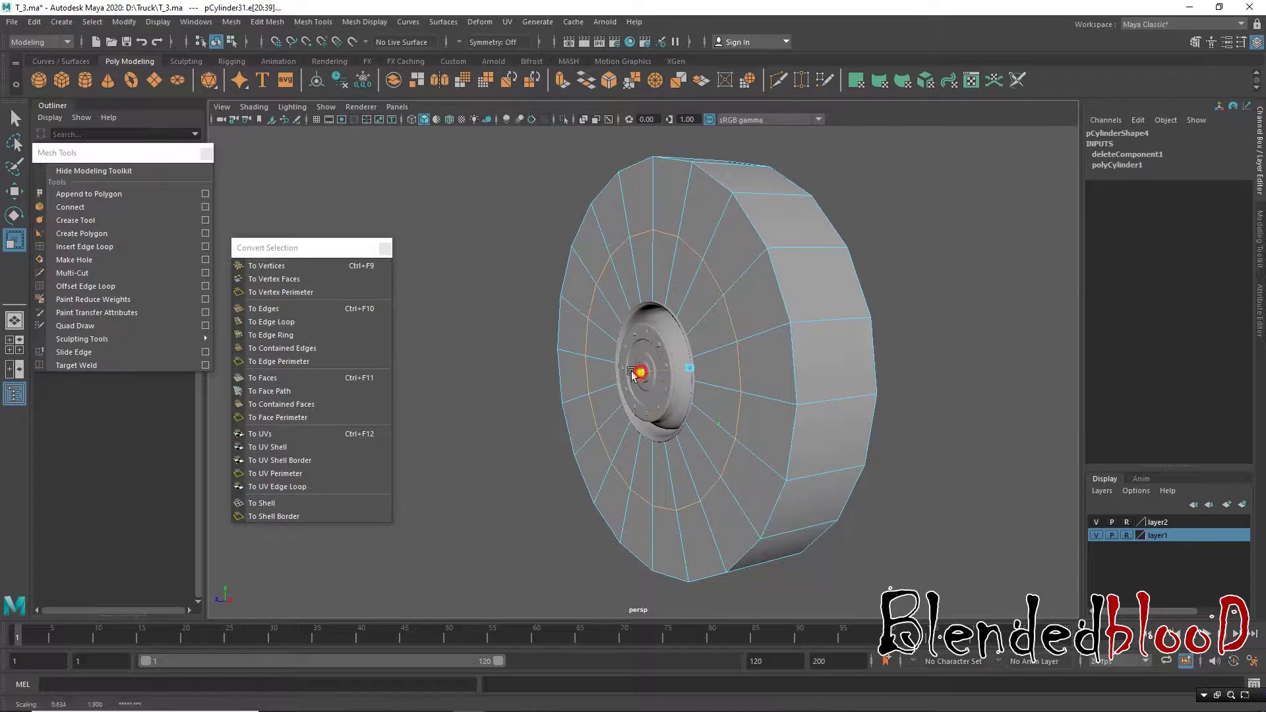
left_click_drag(635, 377, 663, 333)
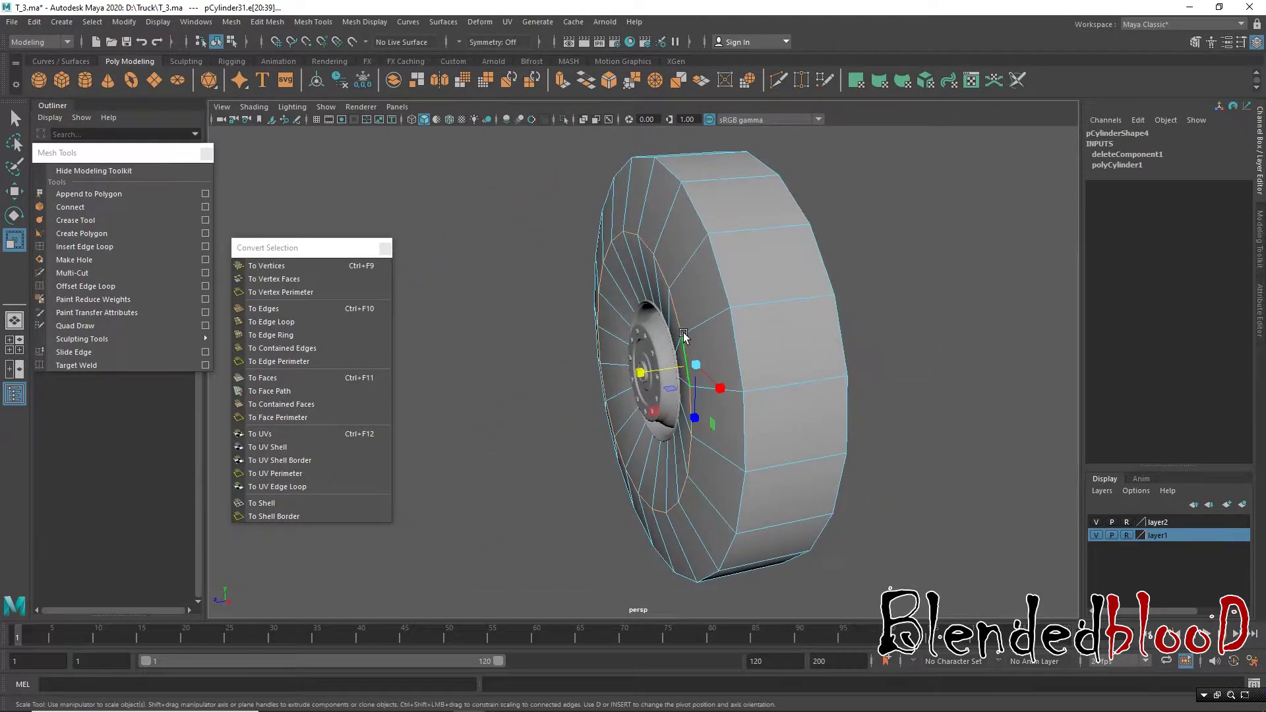
mouse_move(663, 333)
left_mouse_down("alt")
mouse_move(638, 335)
mouse_move(793, 340)
mouse_move(770, 341)
left_mouse_up("alt")
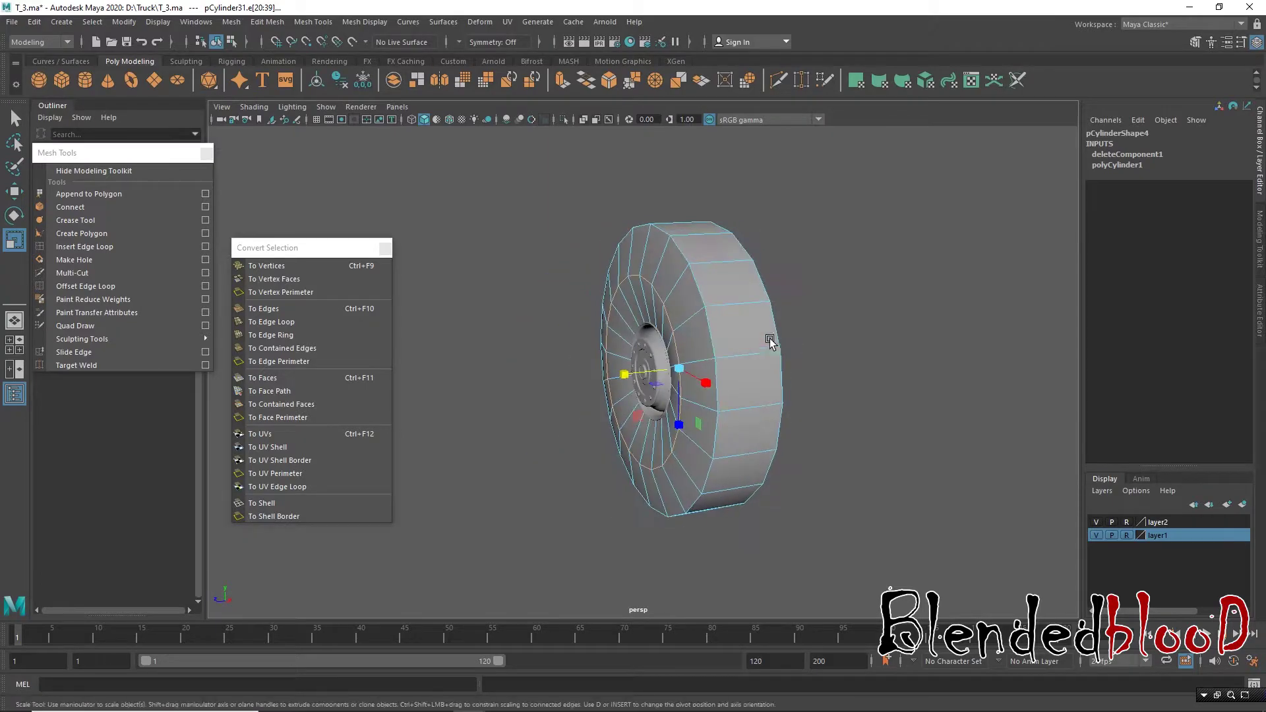
mouse_move(749, 281)
left_mouse_down("alt")
mouse_move(725, 290)
mouse_move(741, 297)
left_mouse_up("alt")
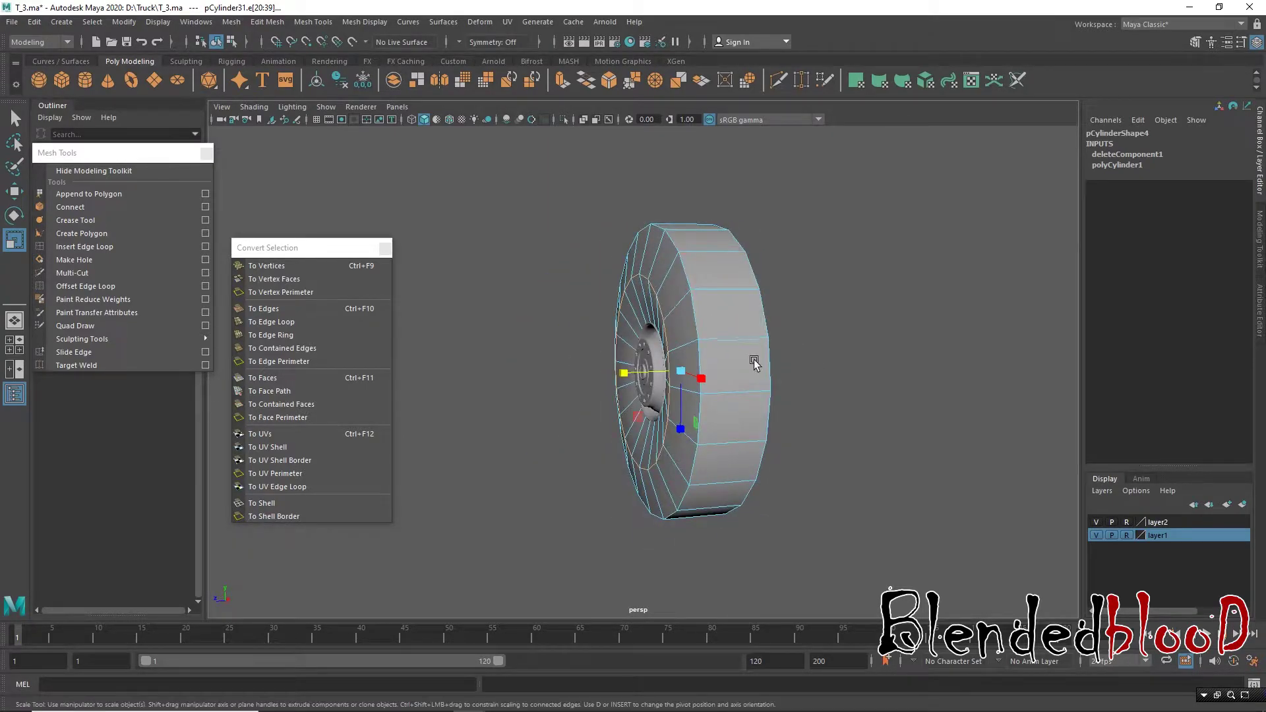
Step: Thicken the tire to Scale Y 1.213 and move it onto a new hidden layer3
right_click(741, 297)
key("F8")
mouse_move(724, 339)
left_mouse_down("alt")
mouse_move(695, 333)
mouse_move(713, 359)
mouse_move(785, 369)
mouse_move(744, 351)
mouse_move(723, 310)
left_mouse_up("alt")
right_click_drag(723, 311, 775, 318)
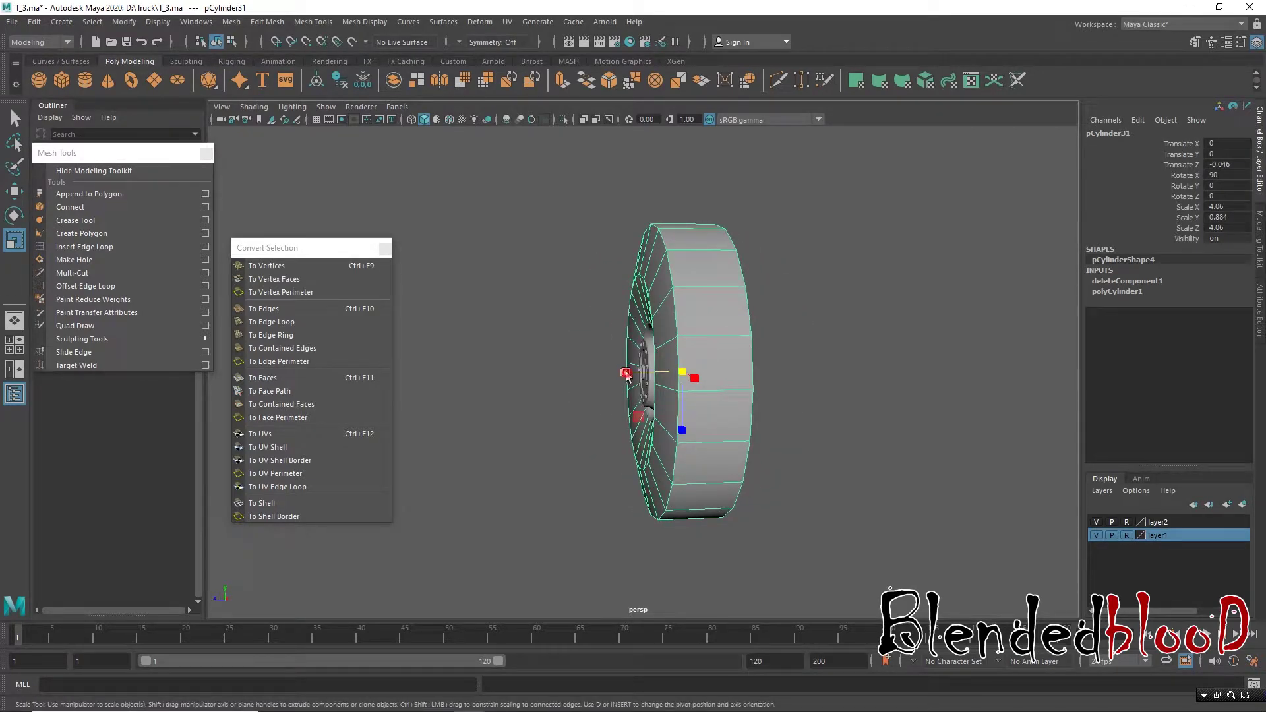
mouse_move(626, 374)
left_mouse_down()
mouse_move(596, 373)
mouse_move(969, 399)
mouse_move(930, 400)
mouse_move(987, 393)
mouse_move(1004, 408)
mouse_move(890, 413)
mouse_move(928, 414)
left_mouse_up()
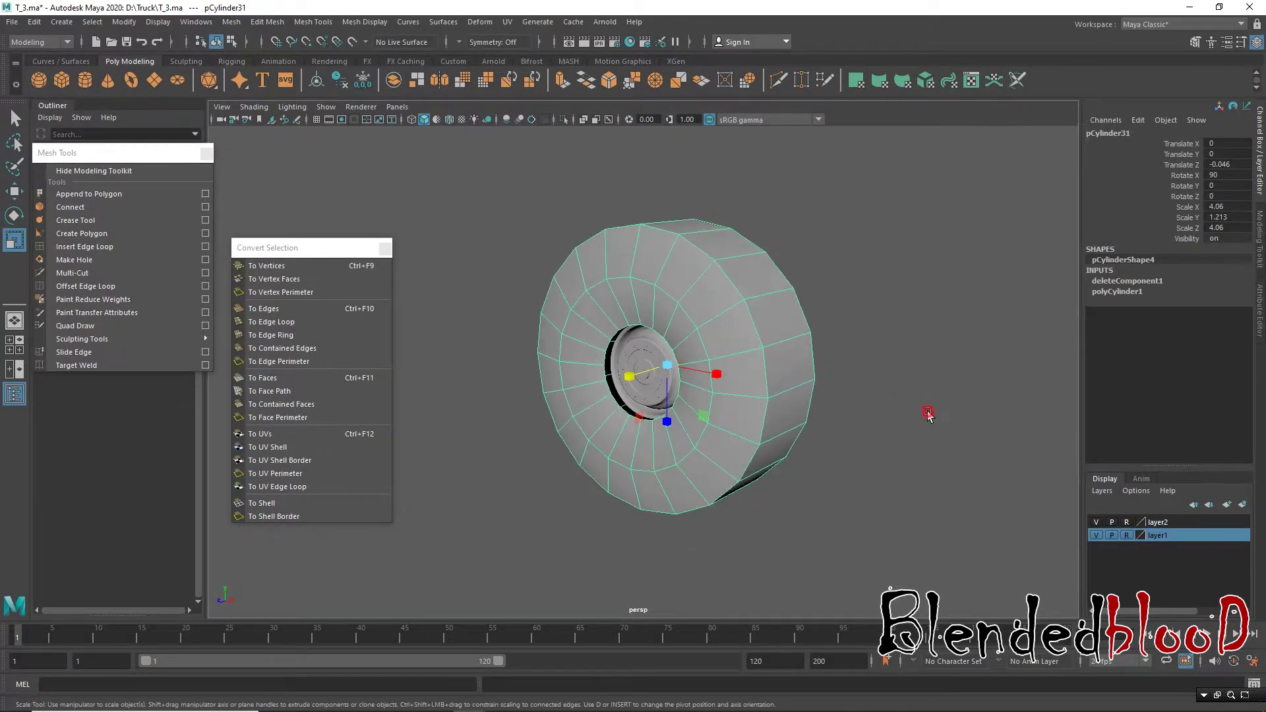
scroll(928, 414, "up", 2)
mouse_move(818, 412)
left_mouse_down("alt")
mouse_move(876, 396)
mouse_move(912, 426)
left_mouse_up("alt")
key("w")
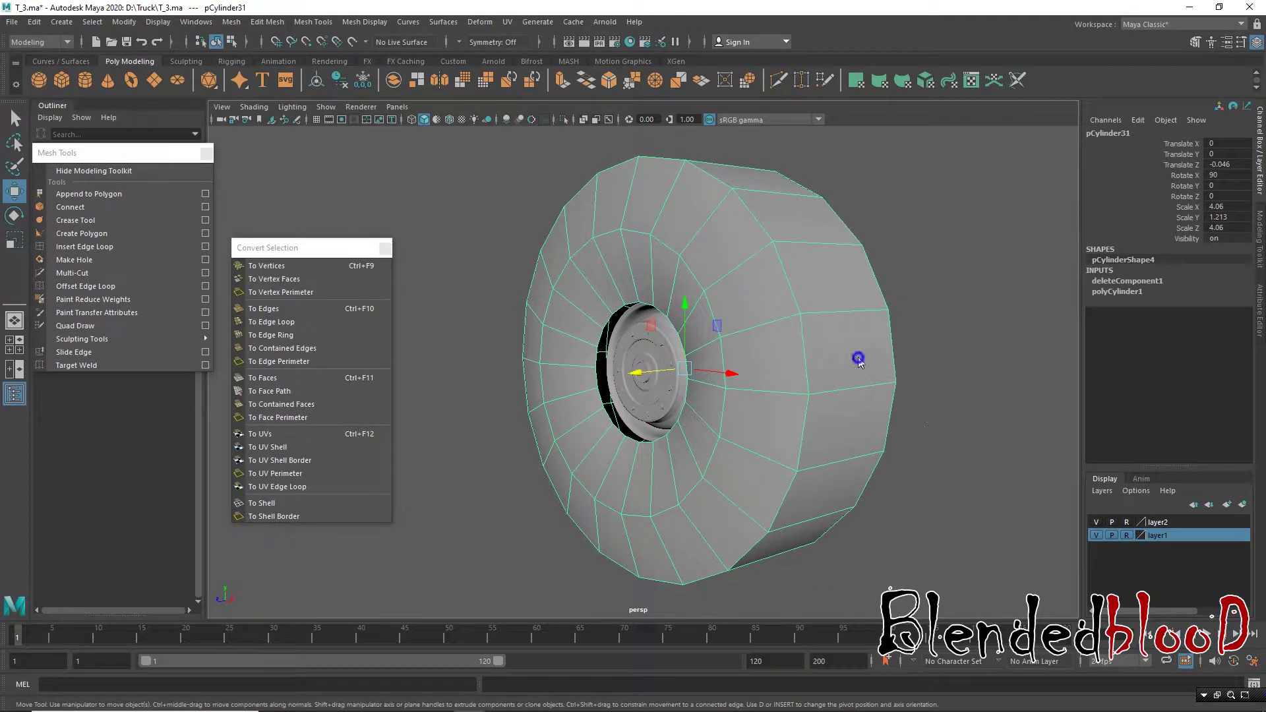
right_click_drag(858, 359, 888, 393)
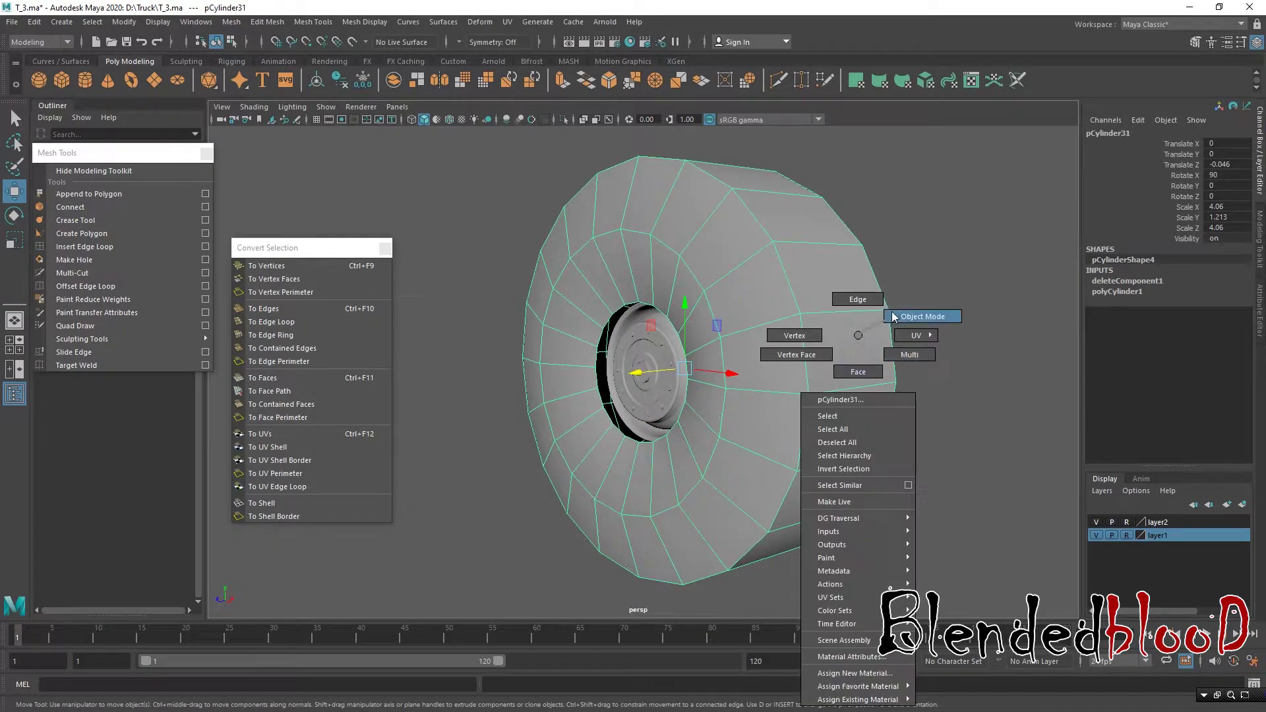
left_click(1242, 504)
left_click(1097, 523)
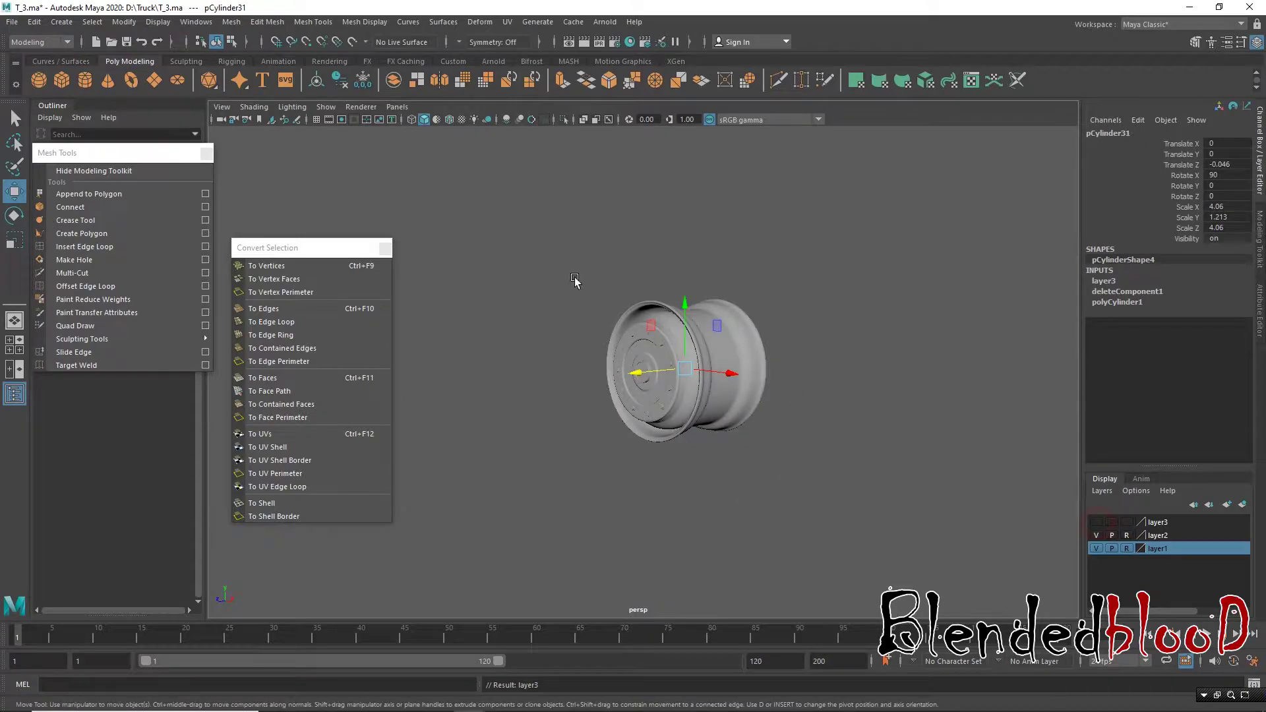
Step: Select the rim group in the Outliner and make layer3 visible again
left_click_drag(575, 281, 901, 517)
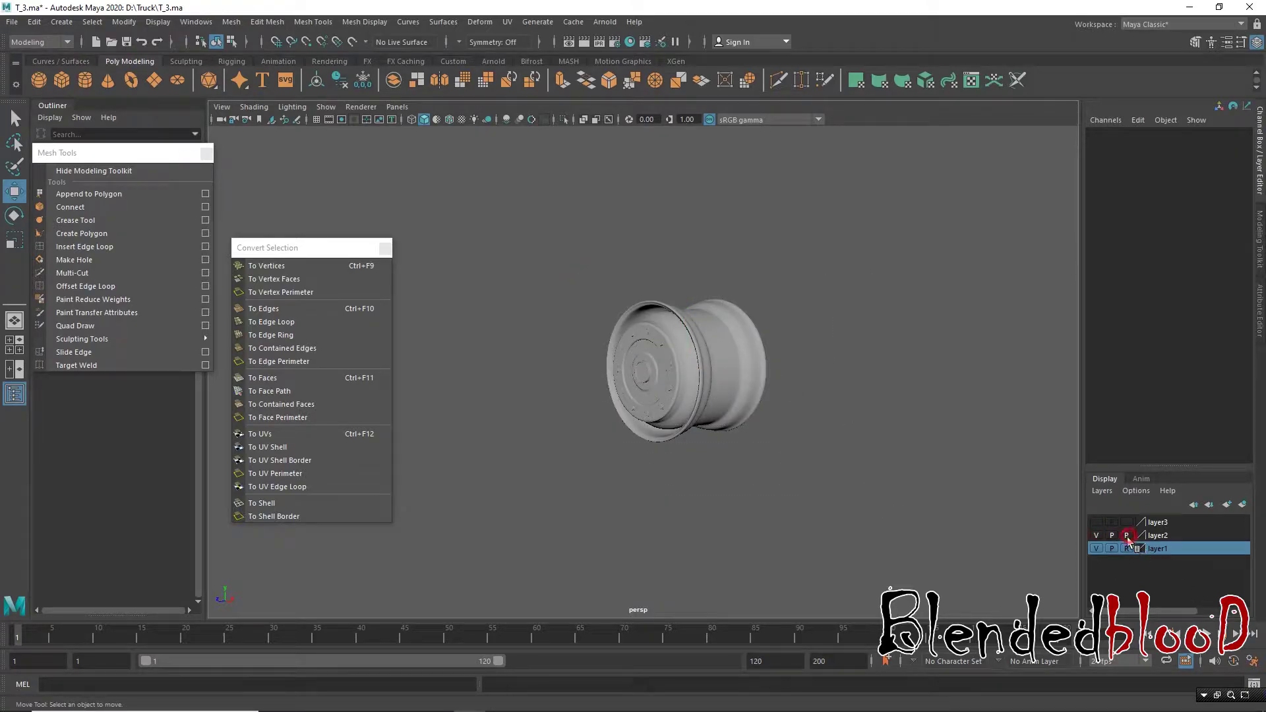
left_click_drag(561, 266, 896, 517)
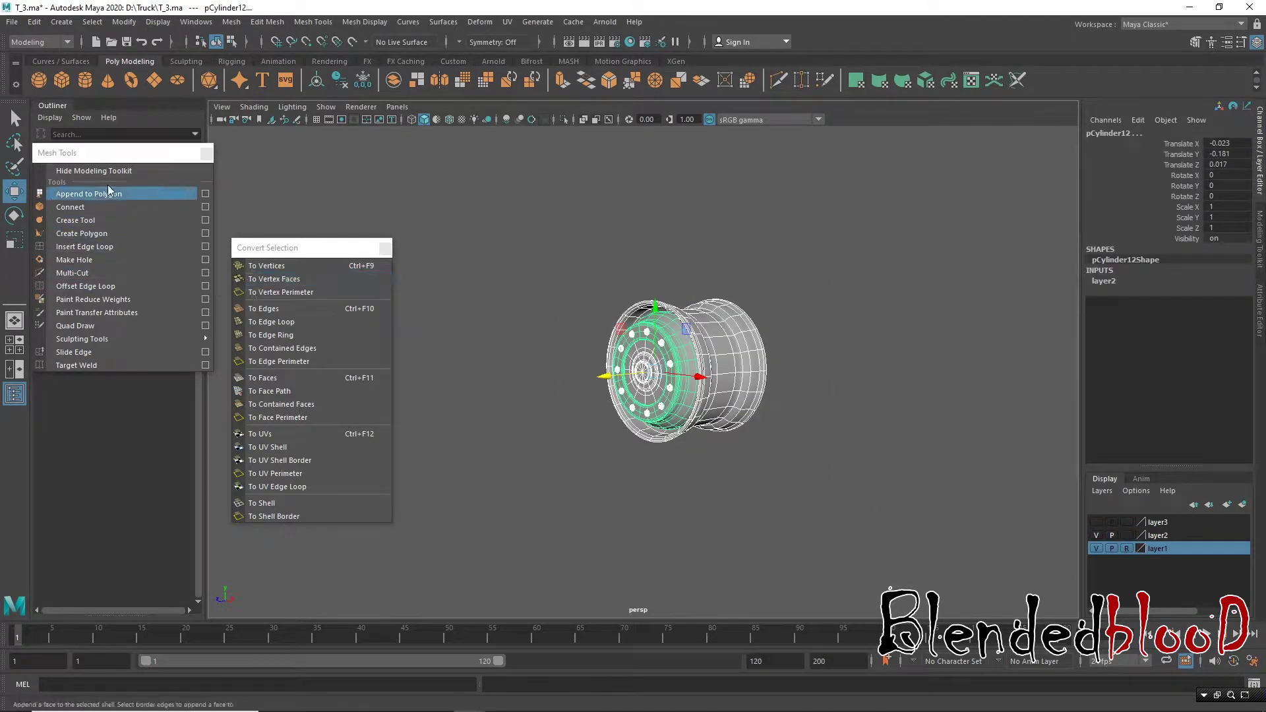
left_click(134, 153)
left_click_drag(138, 160, 130, 373)
left_click(69, 201)
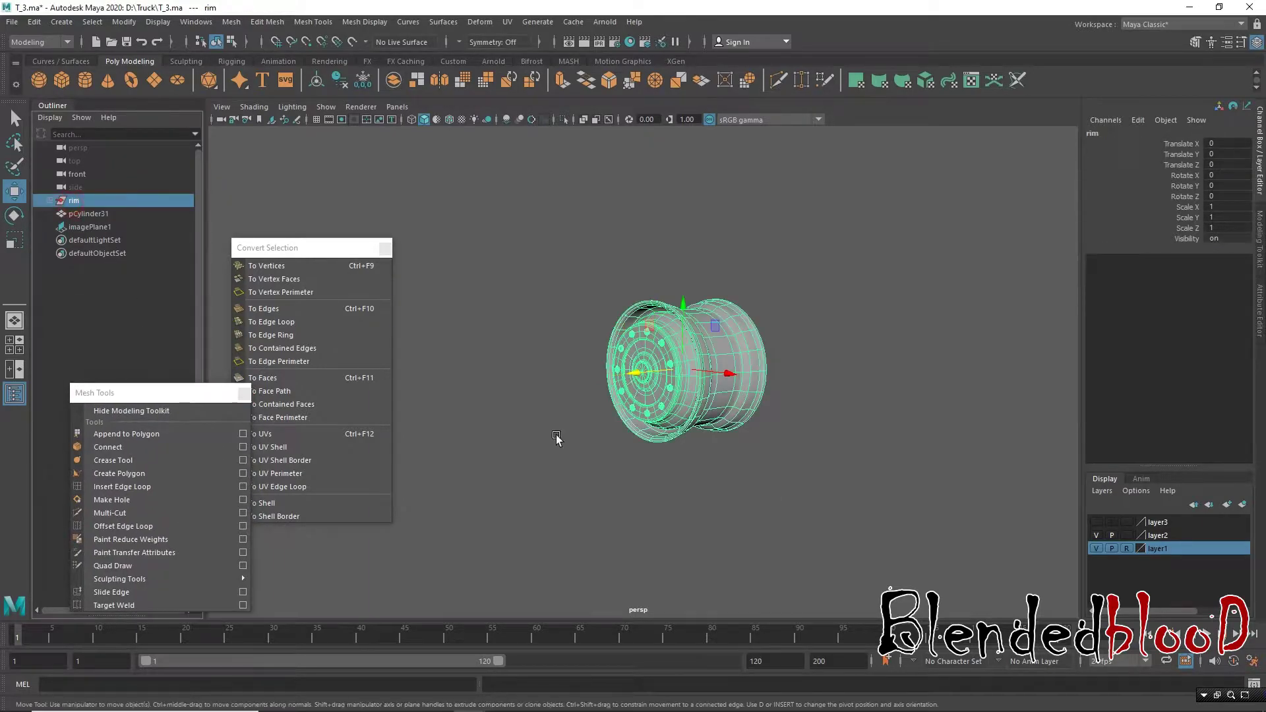
left_click(1096, 522)
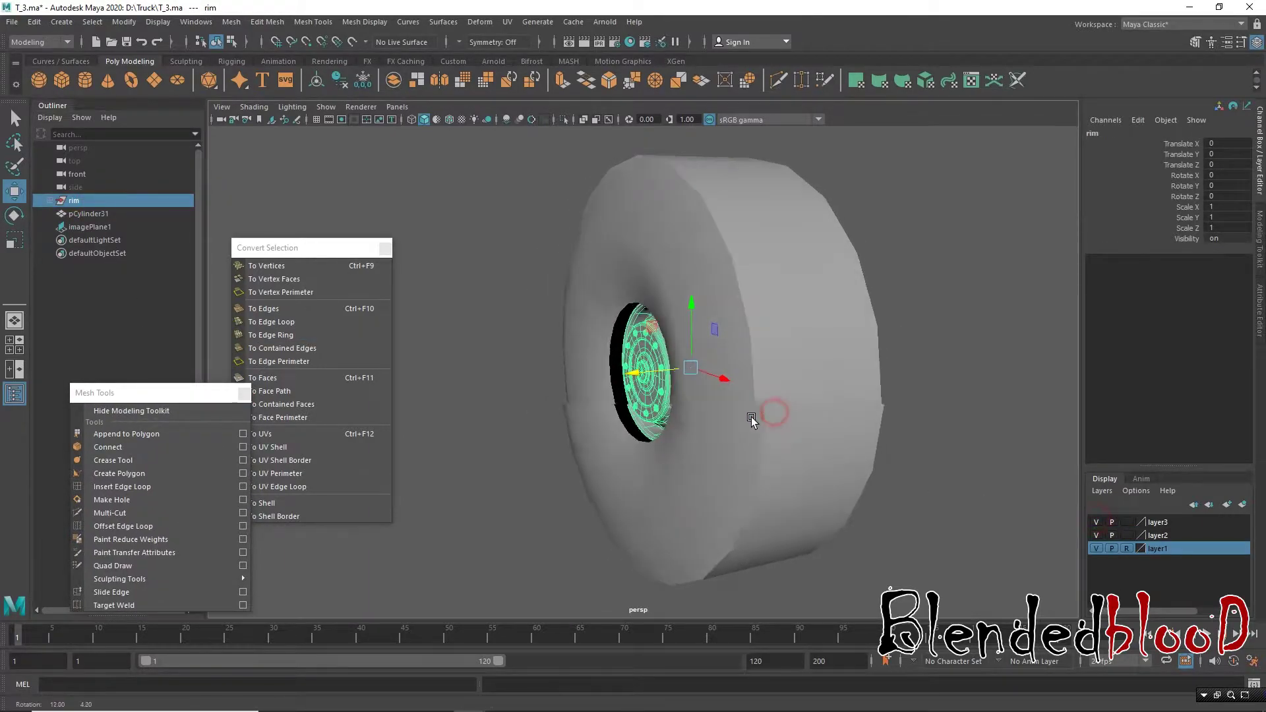
Step: Move the rim along Z to 0.36 so it sits inside the tire
left_click_drag(679, 372, 621, 375)
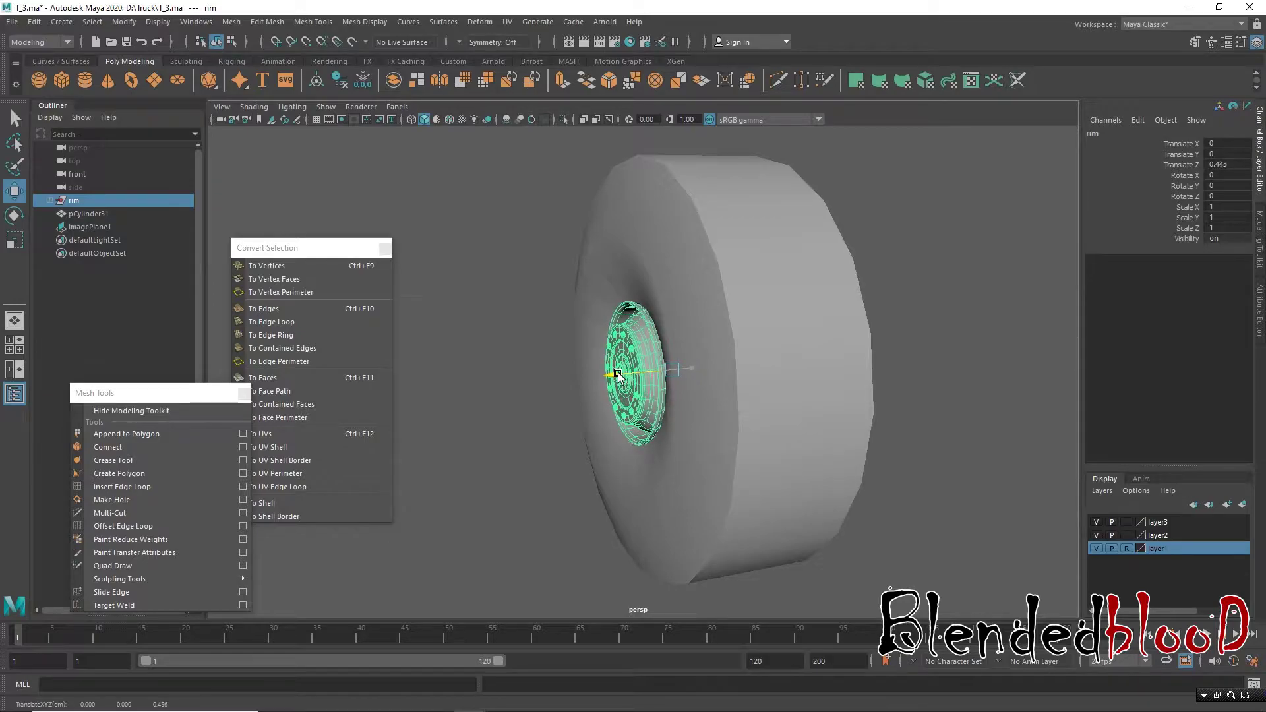
key("f")
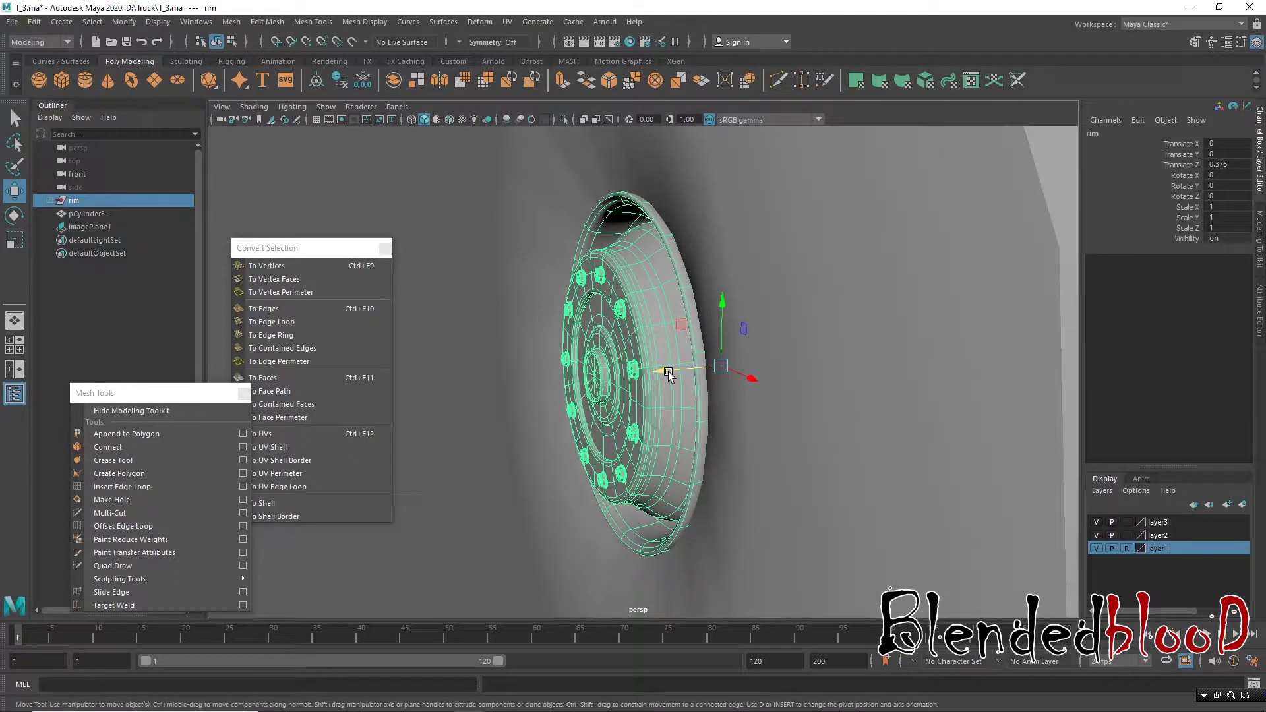
left_click_drag(668, 373, 769, 346)
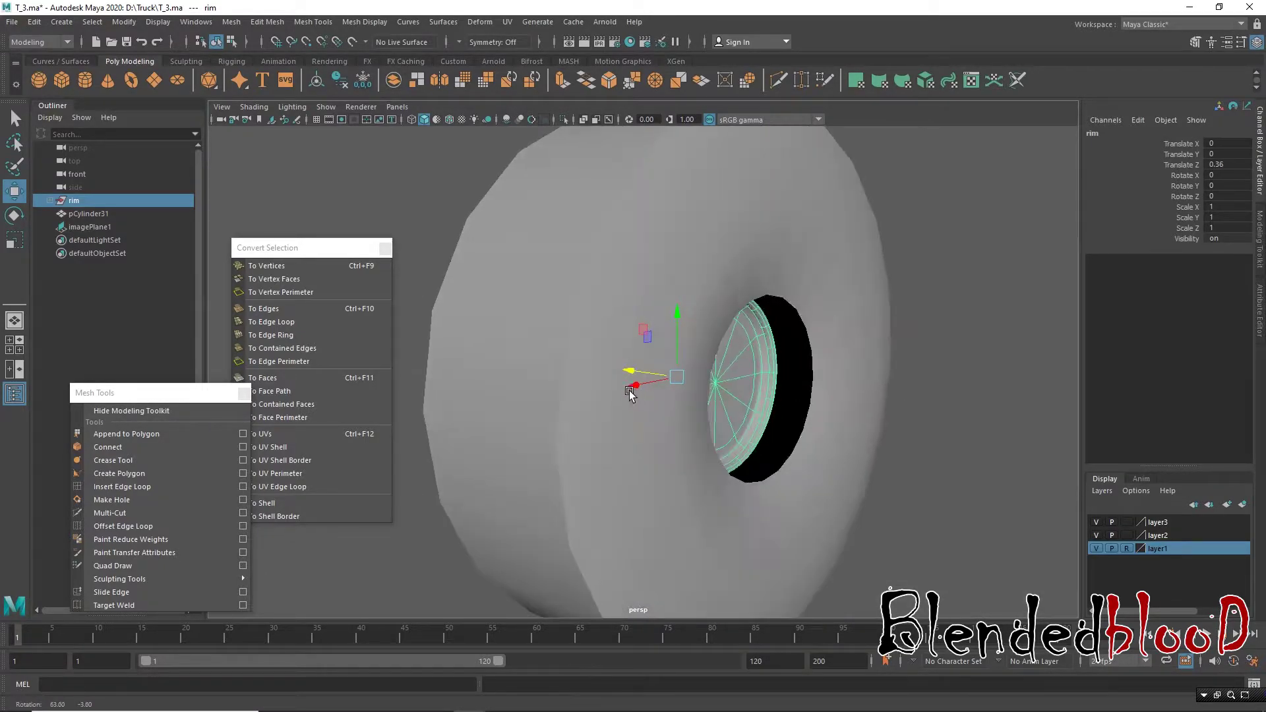
left_click(769, 347)
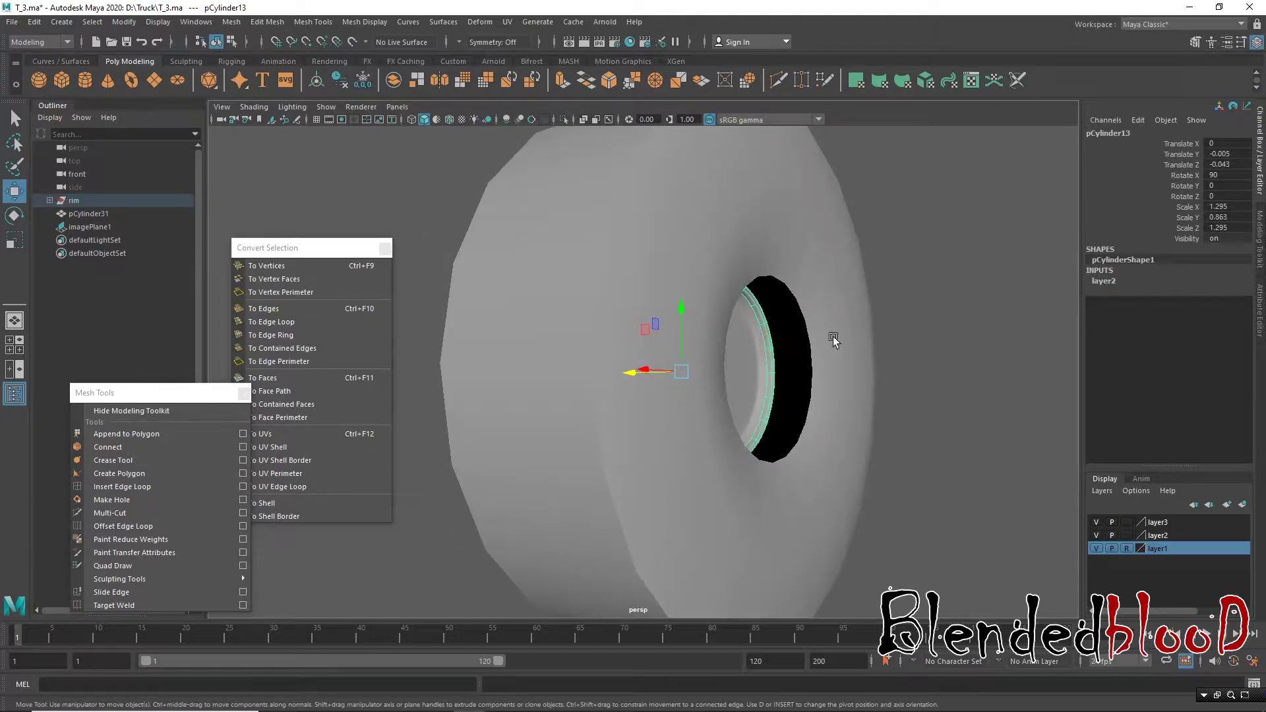
Step: Put the rim into vertex mode and switch it to its unsmoothed base cage
mouse_move(837, 389)
left_mouse_down("alt")
mouse_move(919, 404)
mouse_move(727, 473)
mouse_move(757, 418)
mouse_move(774, 429)
left_mouse_up("alt")
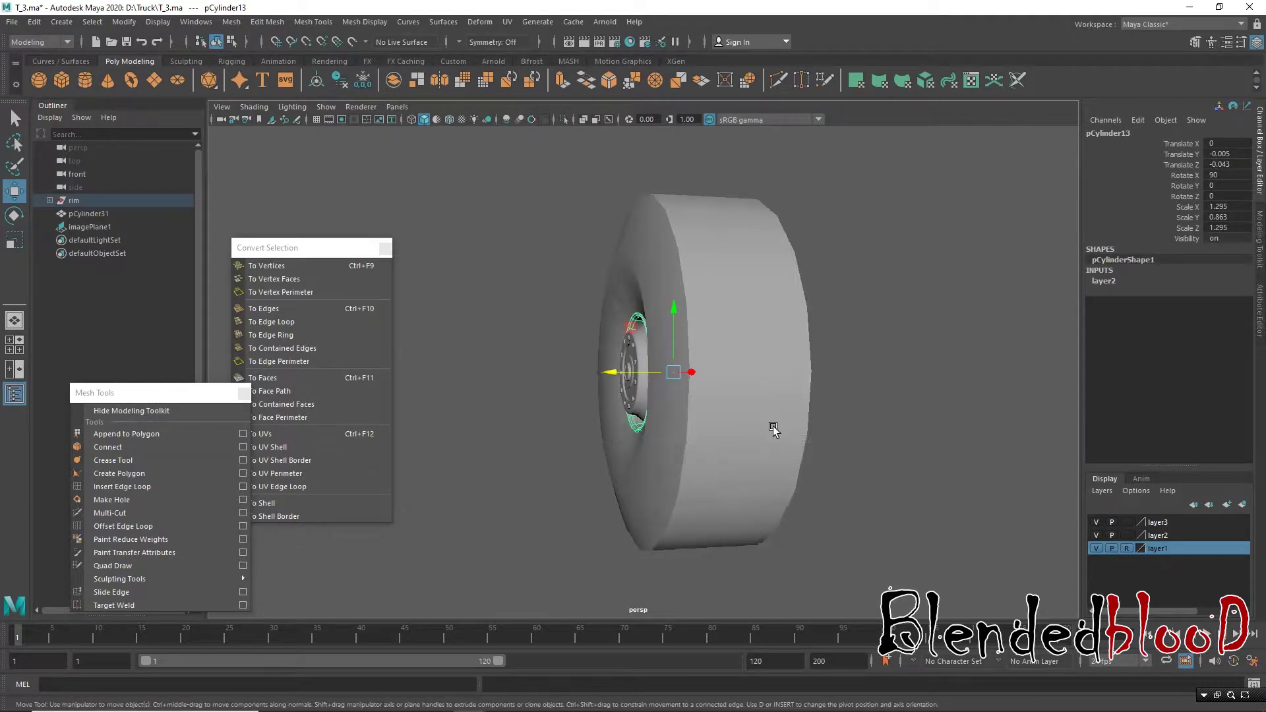
key("space")
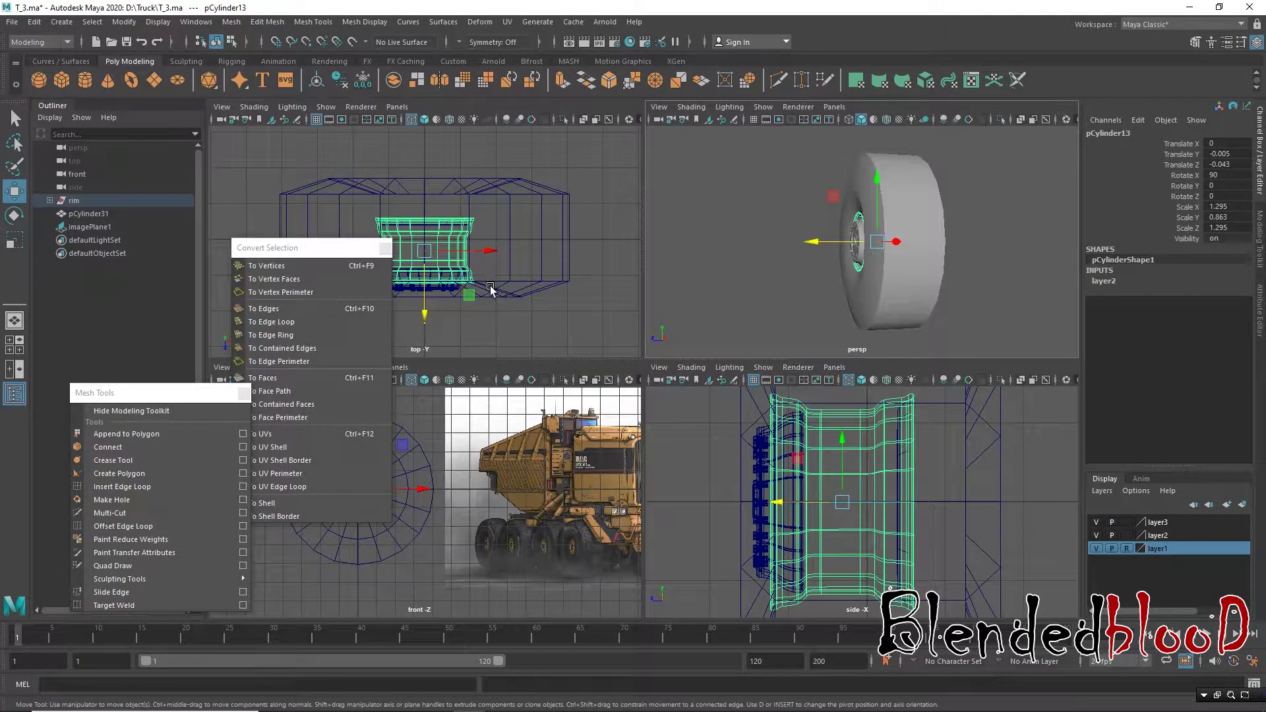
scroll(491, 290, "up", 1)
scroll(475, 250, "up", 1)
right_click_drag(468, 212, 419, 211)
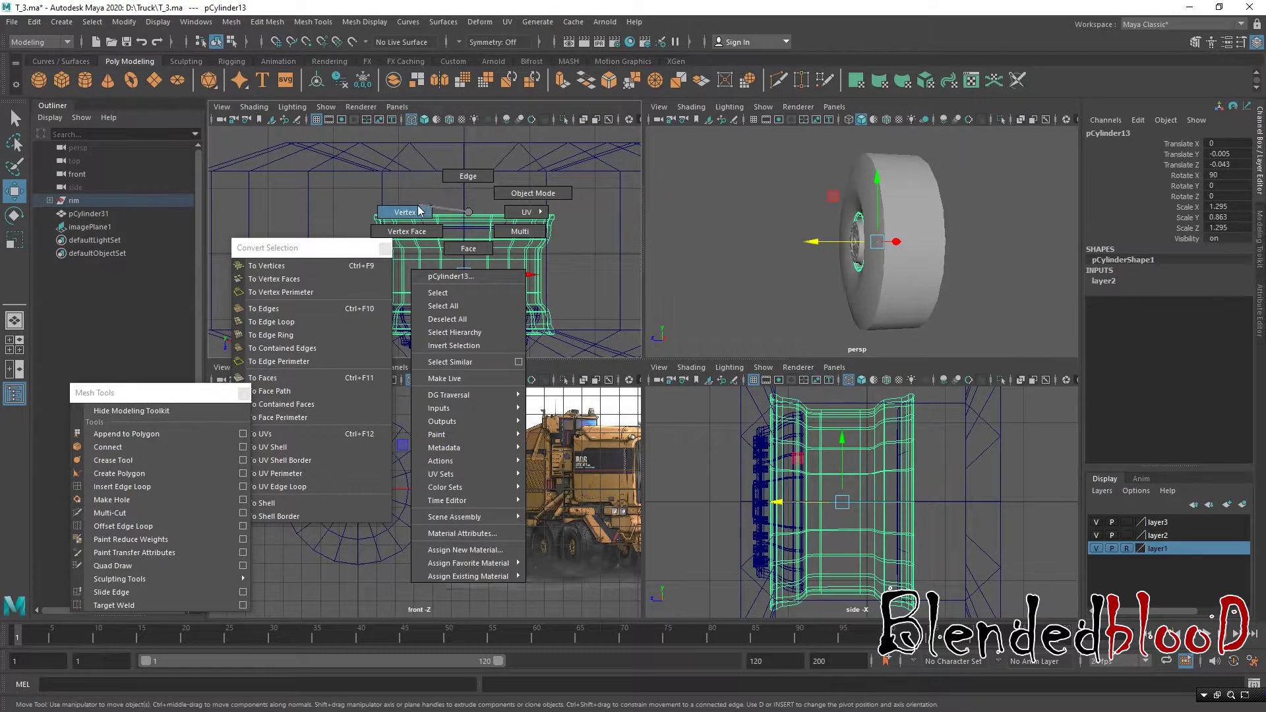
scroll(475, 251, "down", 1)
scroll(475, 251, "up", 1)
left_click_drag(399, 178, 569, 265)
key("1")
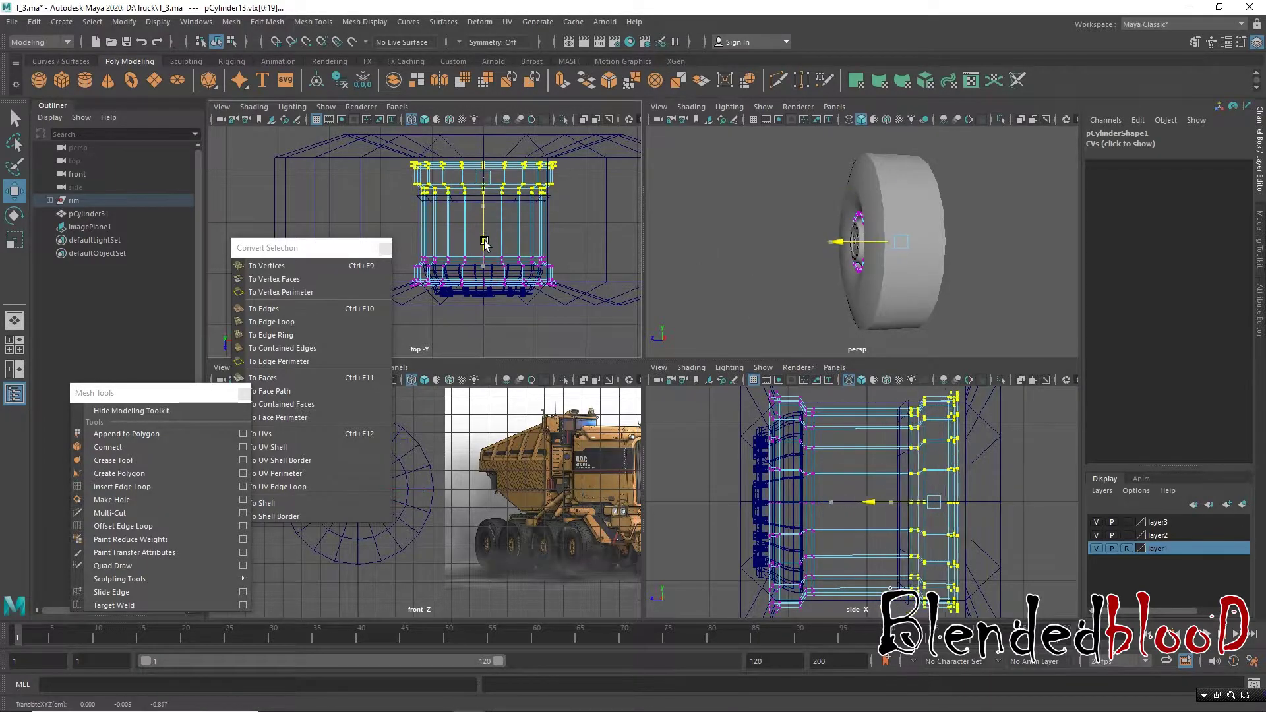
key("space")
Step: Push the rim's inner vertex ring back along Z, then return to object mode
left_click(865, 263)
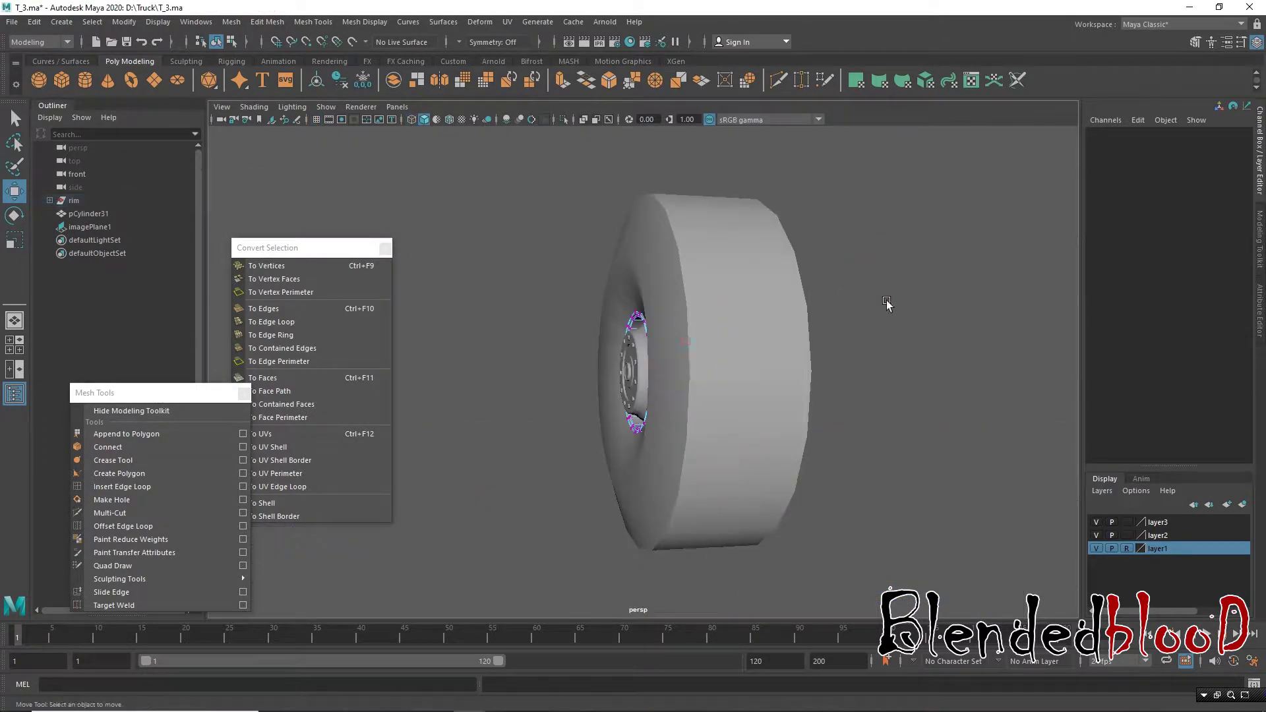
left_click_drag(606, 290, 660, 448)
mouse_move(804, 343)
left_mouse_down("alt")
mouse_move(738, 356)
mouse_move(755, 366)
mouse_move(758, 399)
left_mouse_up("alt")
scroll(728, 365, "up", 5)
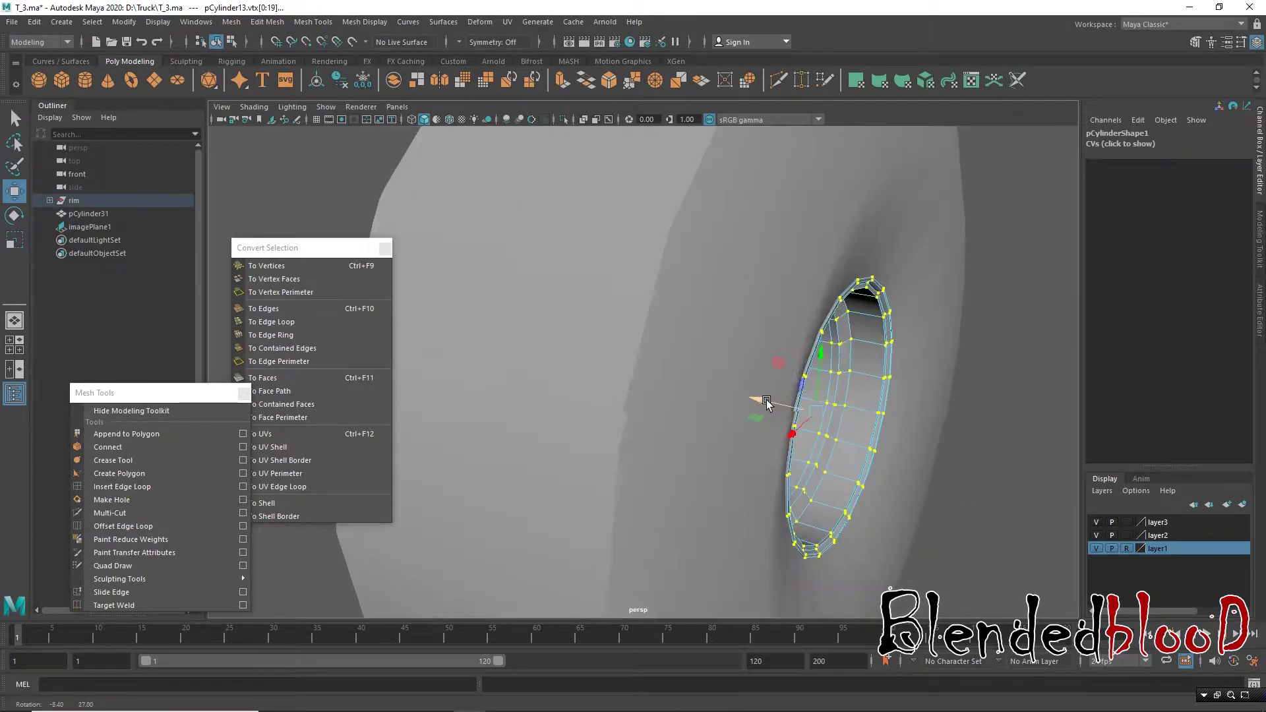
middle_click_drag(758, 402, 764, 404)
left_click_drag(764, 404, 528, 266, "alt")
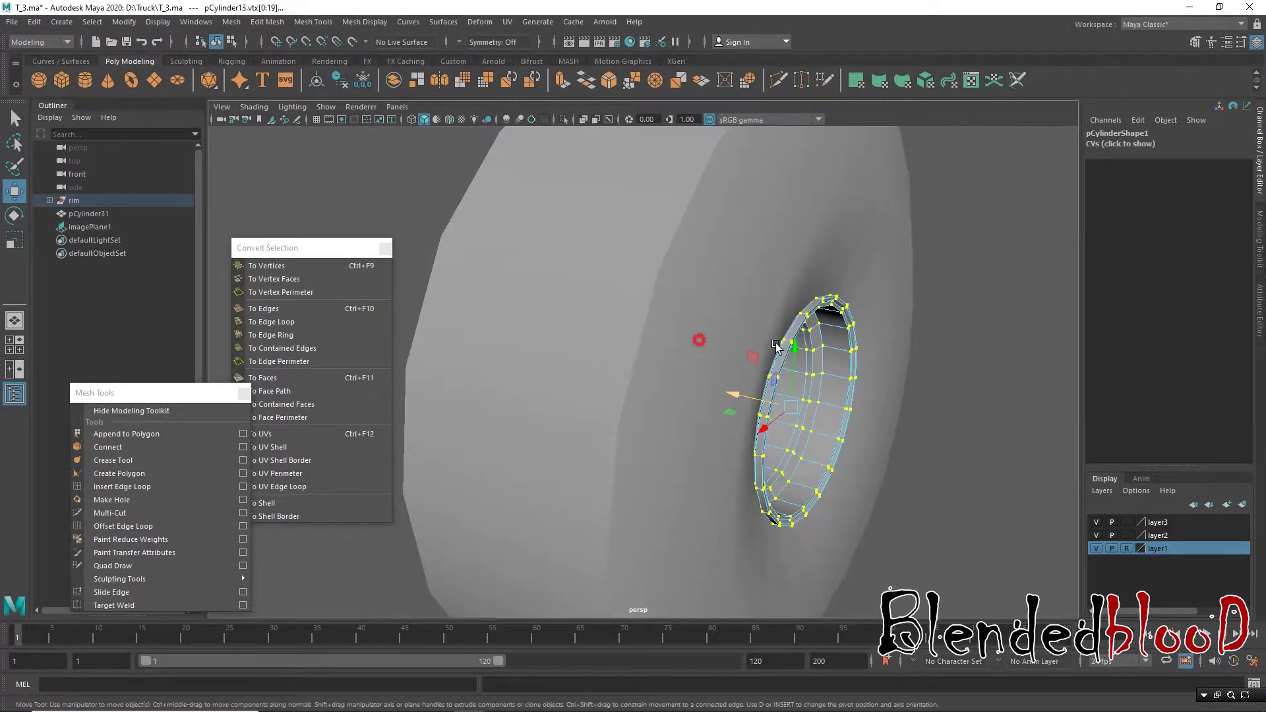
key("space")
key("space")
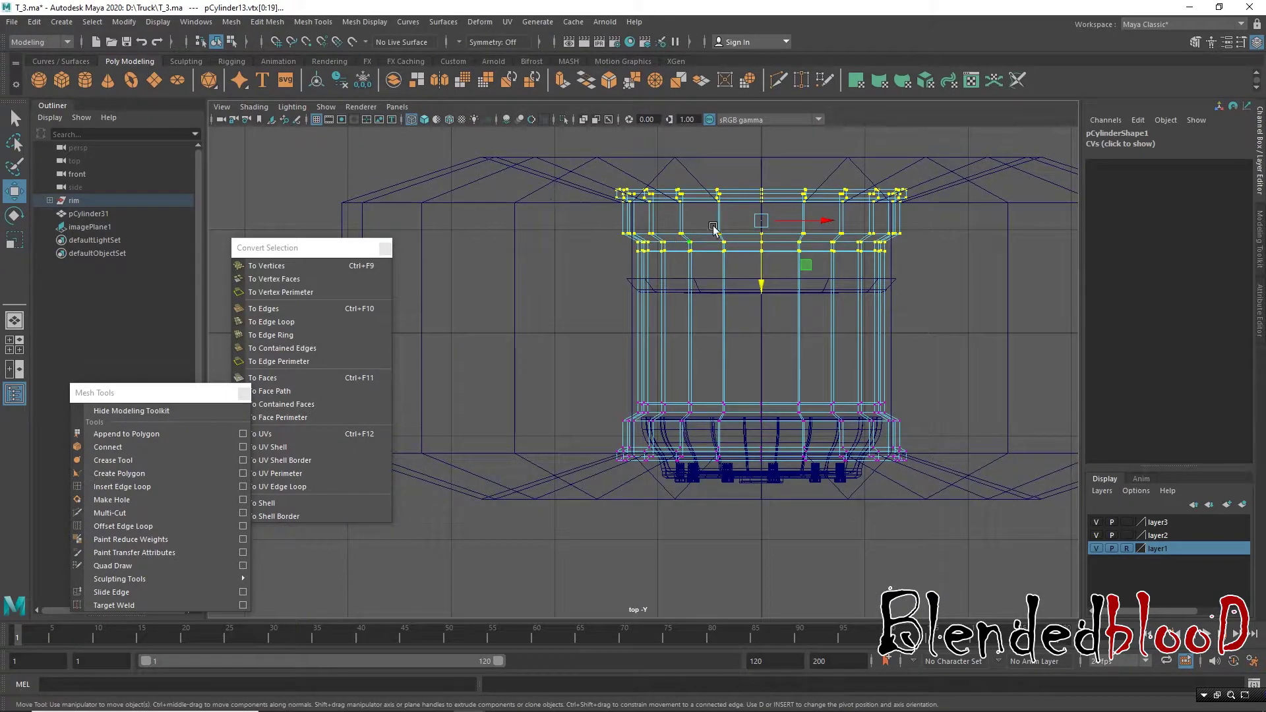
right_click_drag(714, 227, 729, 201)
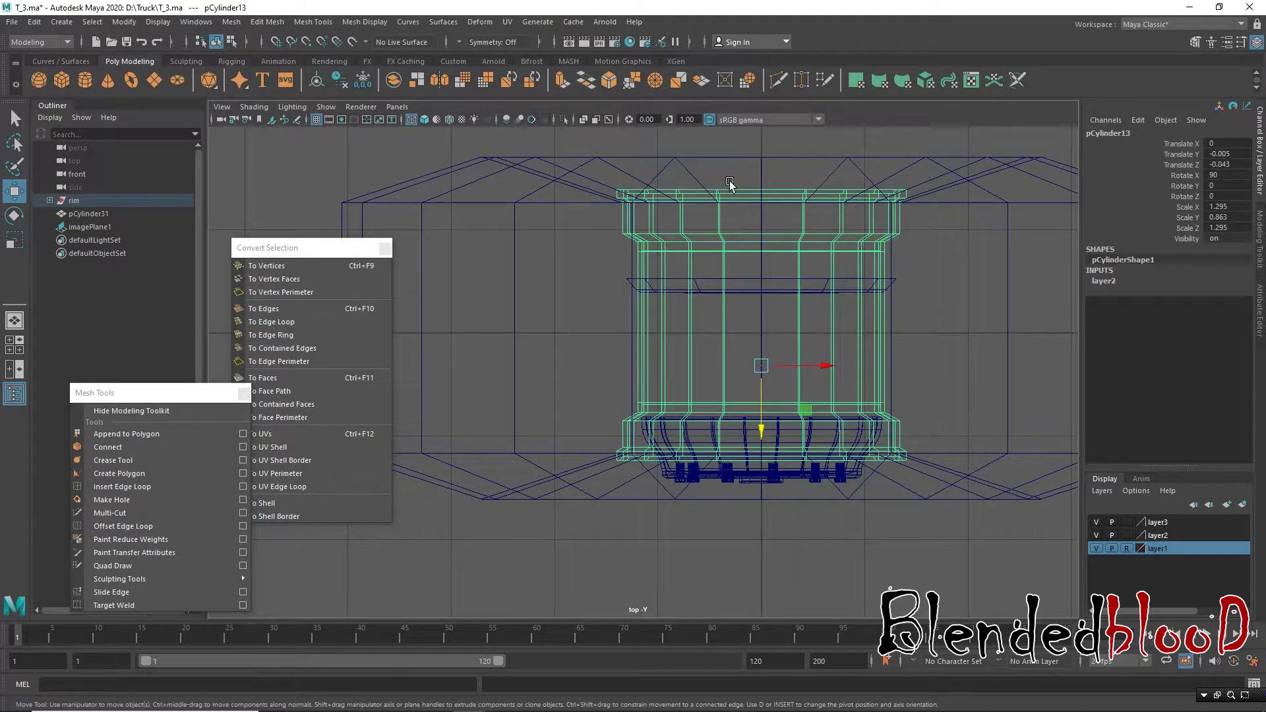
key("space")
key("space")
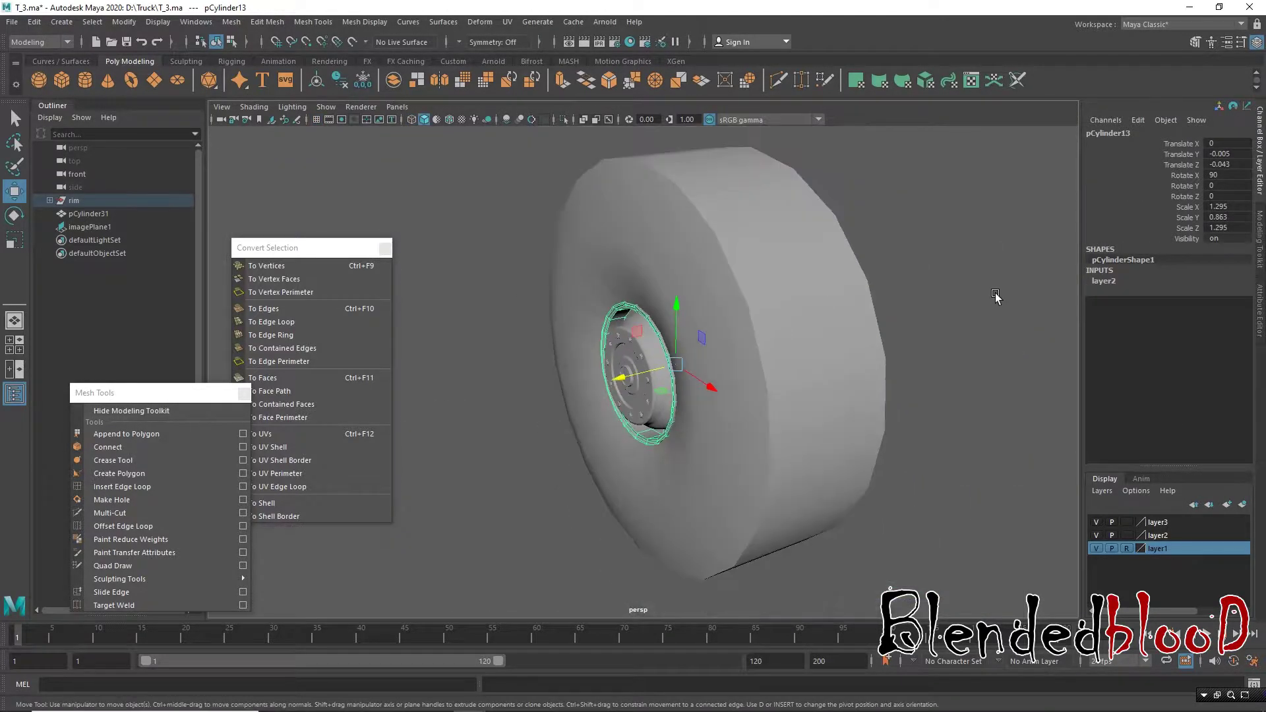
Step: Deselect the rim, set layer2 to Reference display, and select the tire
left_click_drag(923, 304, 772, 340, "alt")
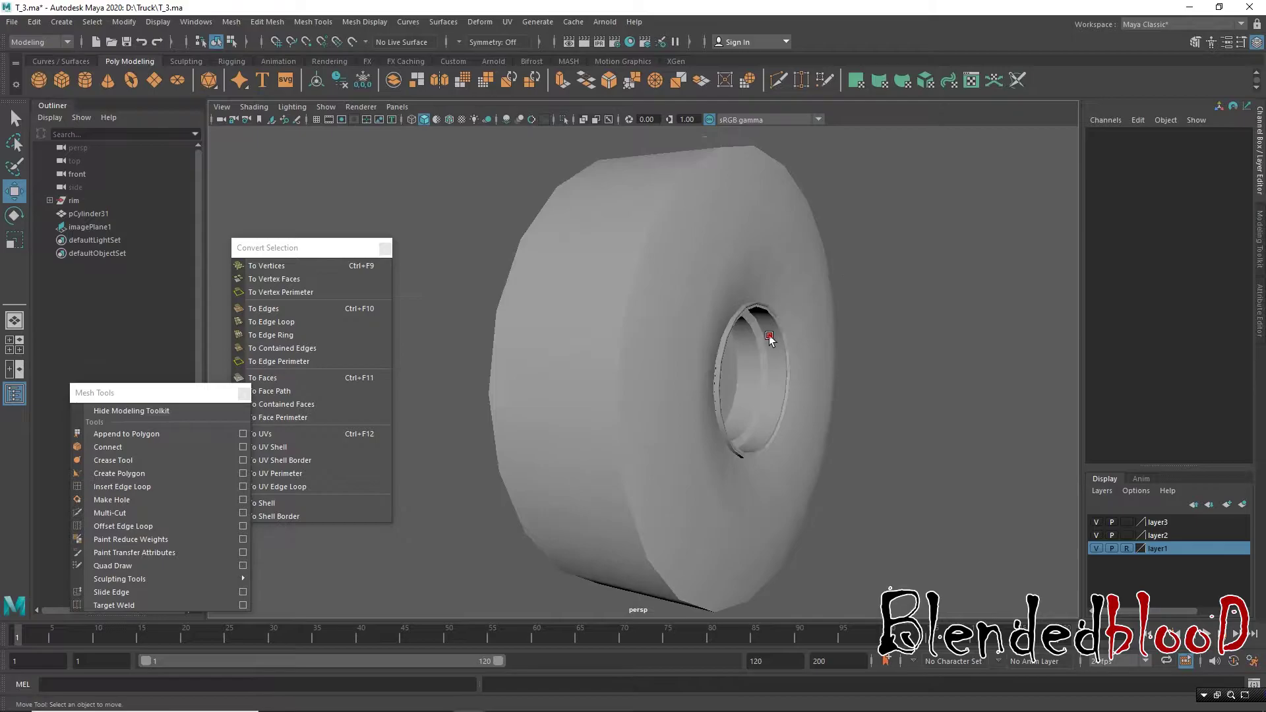
left_click(937, 385)
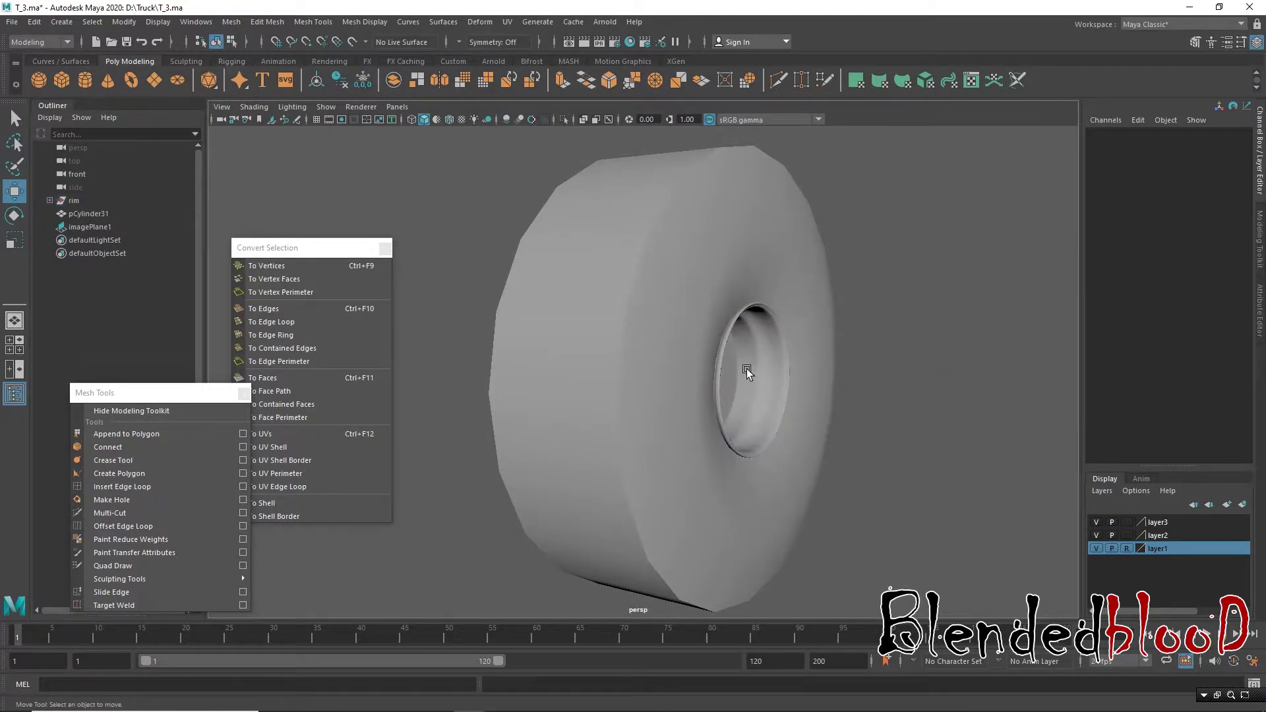
left_click_drag(709, 404, 876, 405, "alt")
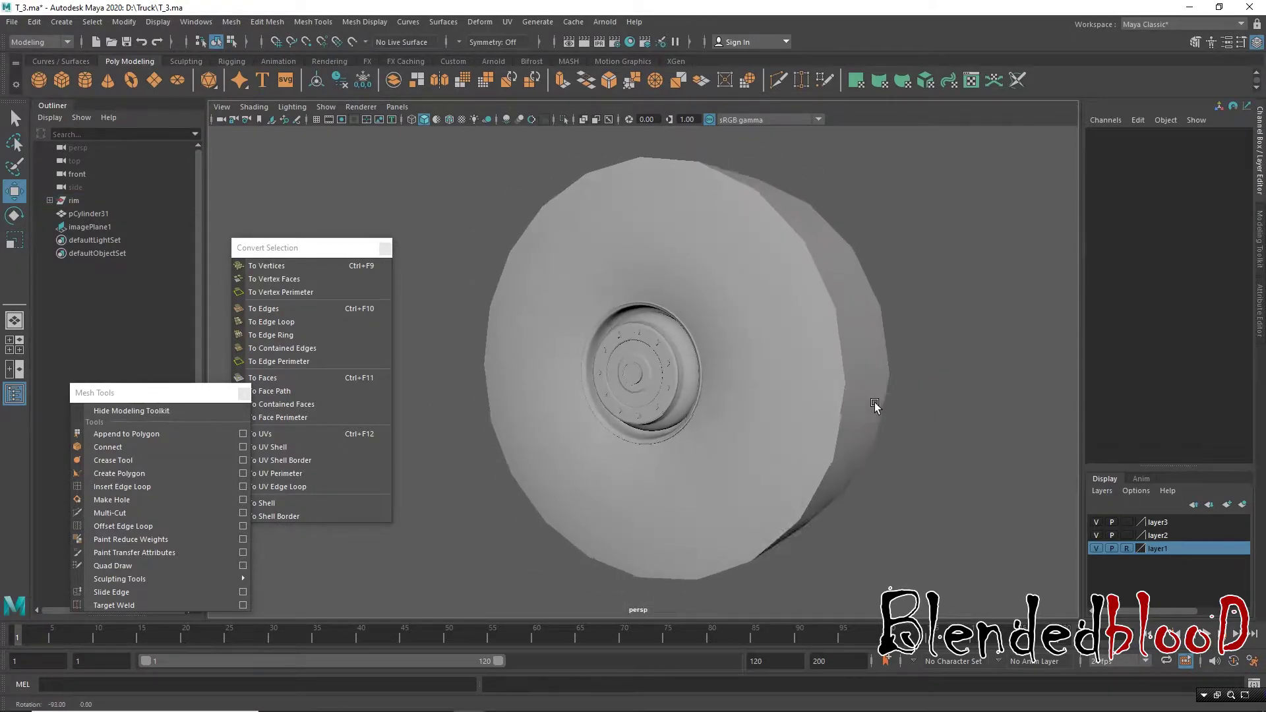
left_click(1126, 536)
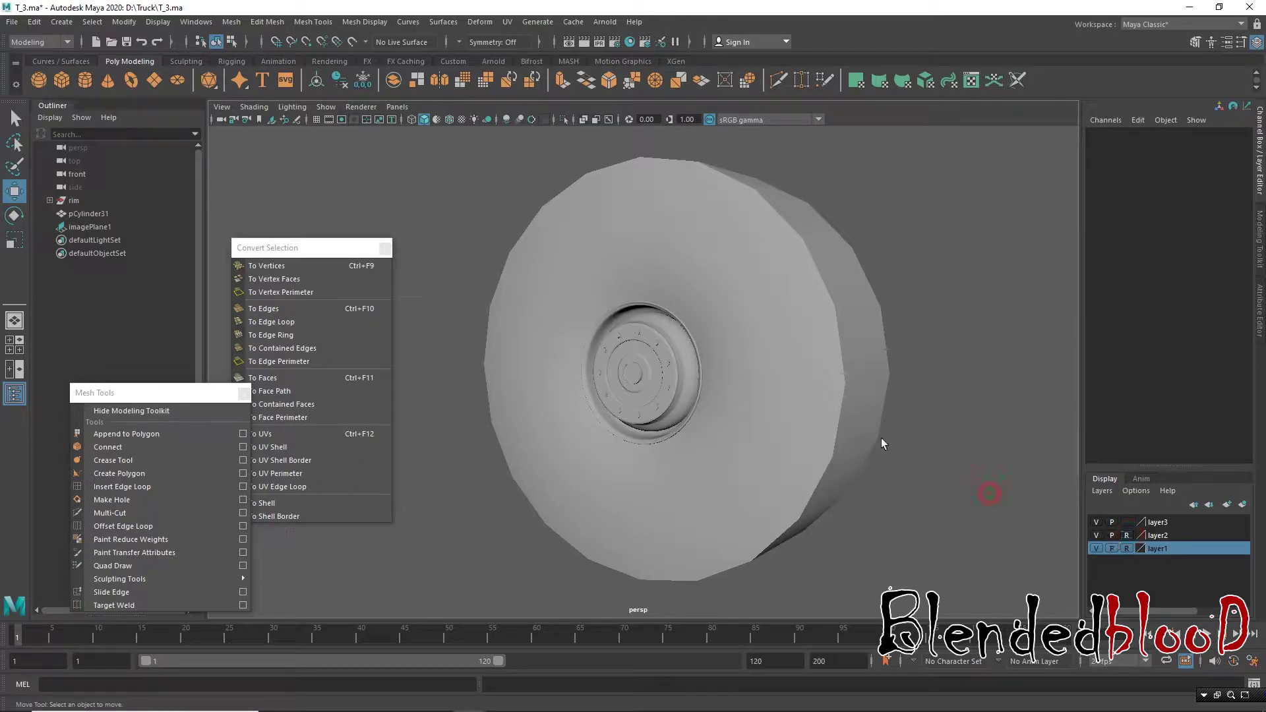
left_click(767, 319)
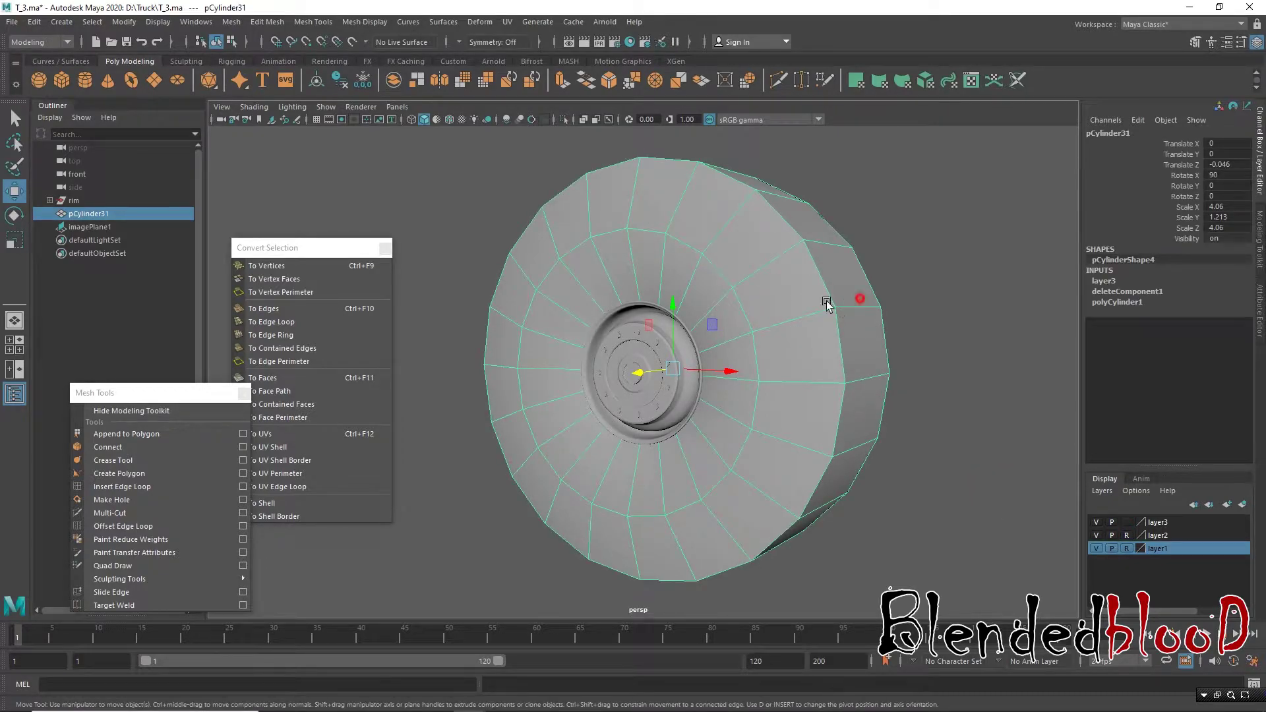
Step: Tumble the view to a straight side view of the tire
left_click_drag(826, 300, 781, 342, "alt")
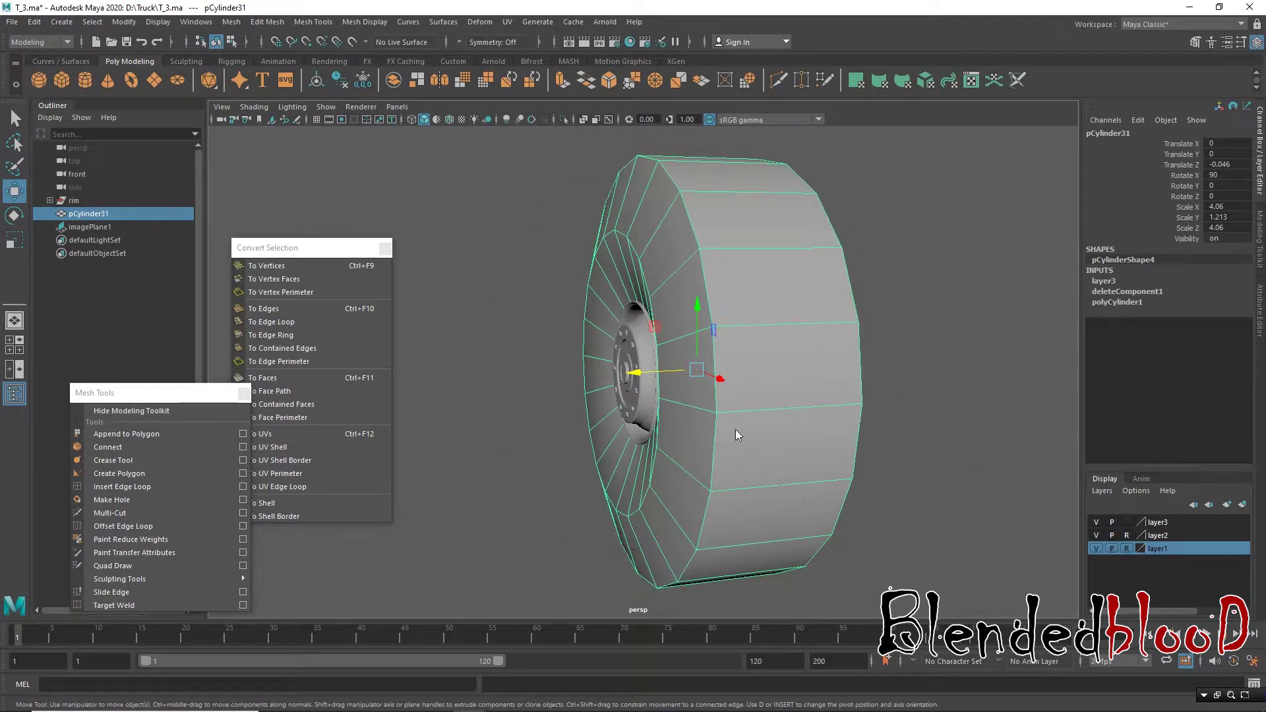
key("space")
key("space")
scroll(598, 484, "up", 3)
scroll(854, 455, "up", 1)
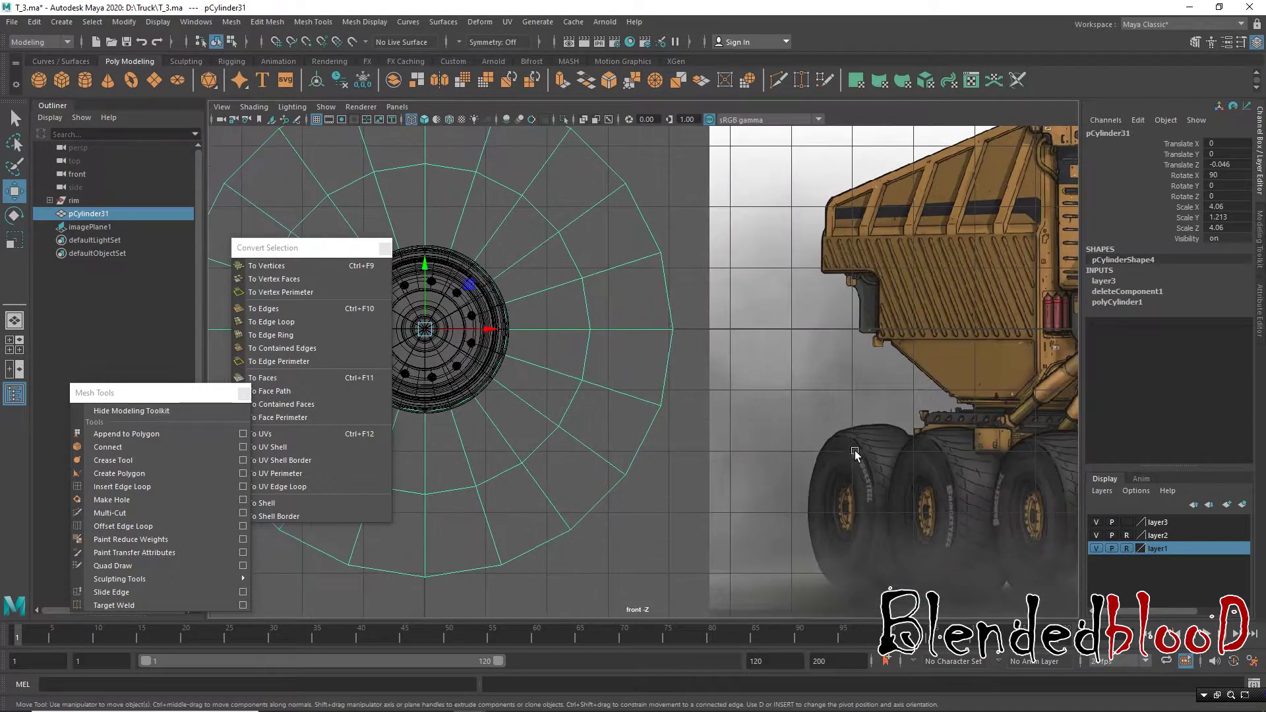
scroll(929, 476, "down", 2)
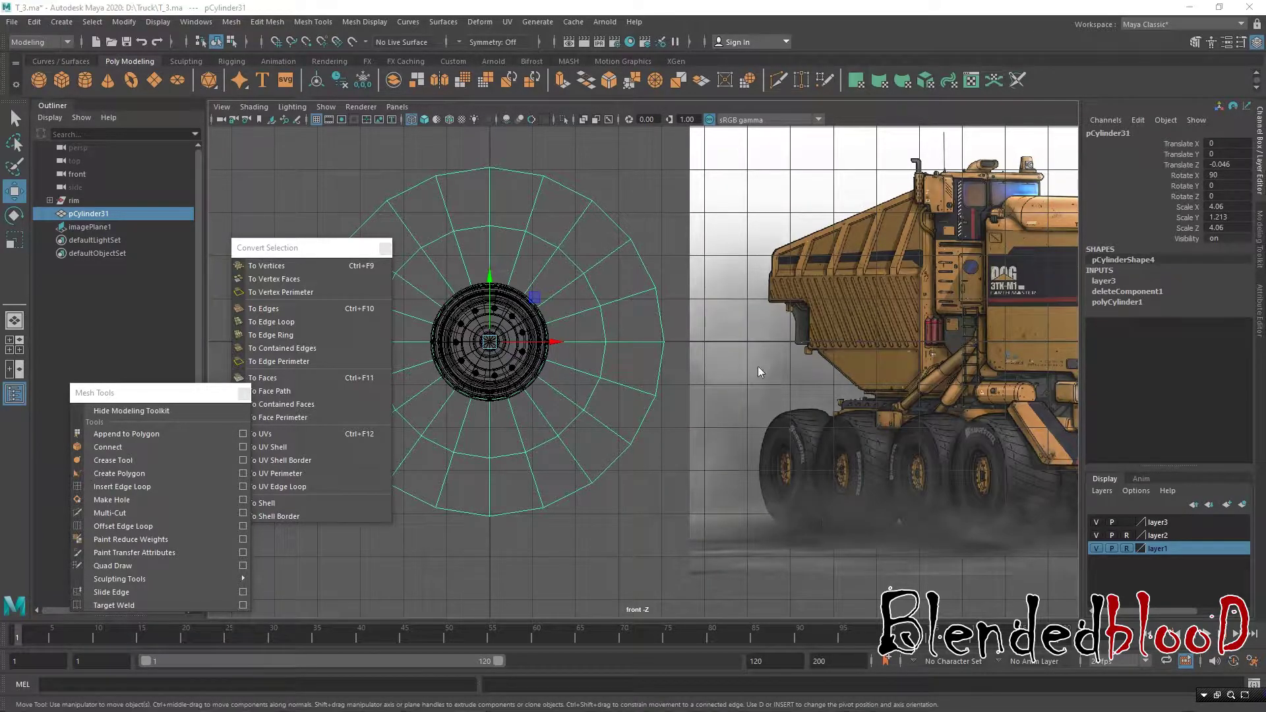
key("space")
key("space")
key("space")
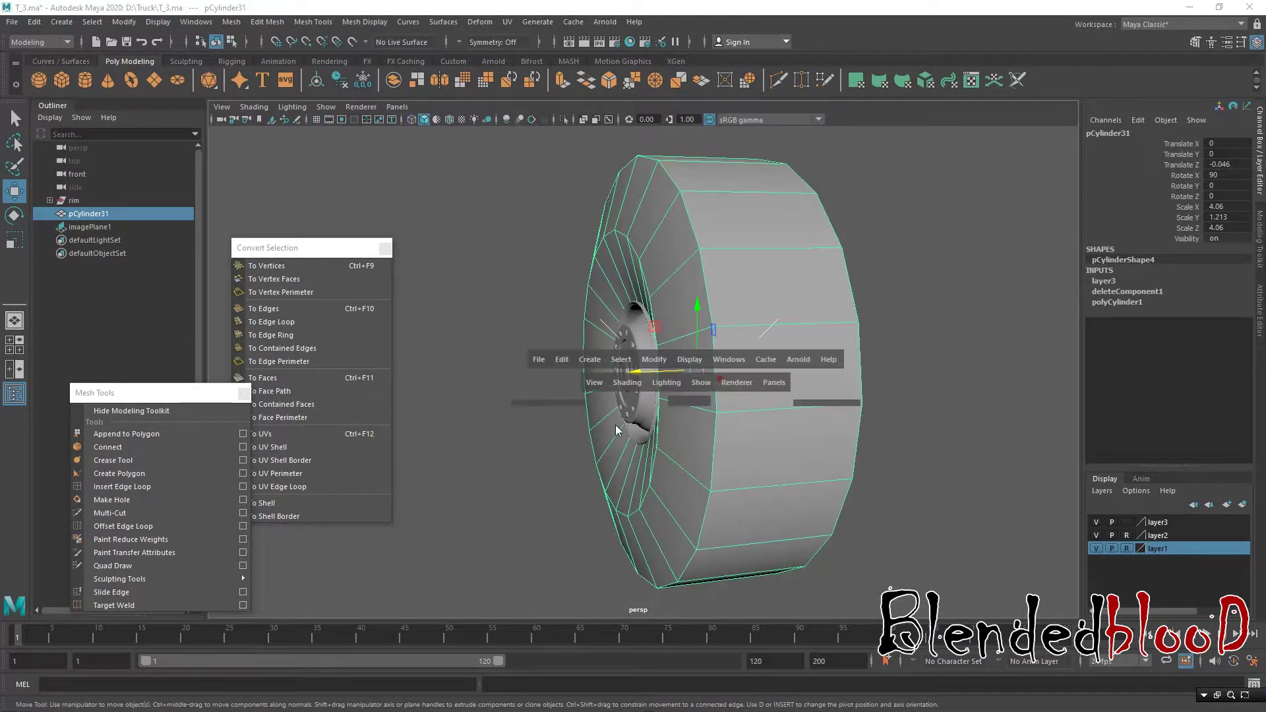
key("space")
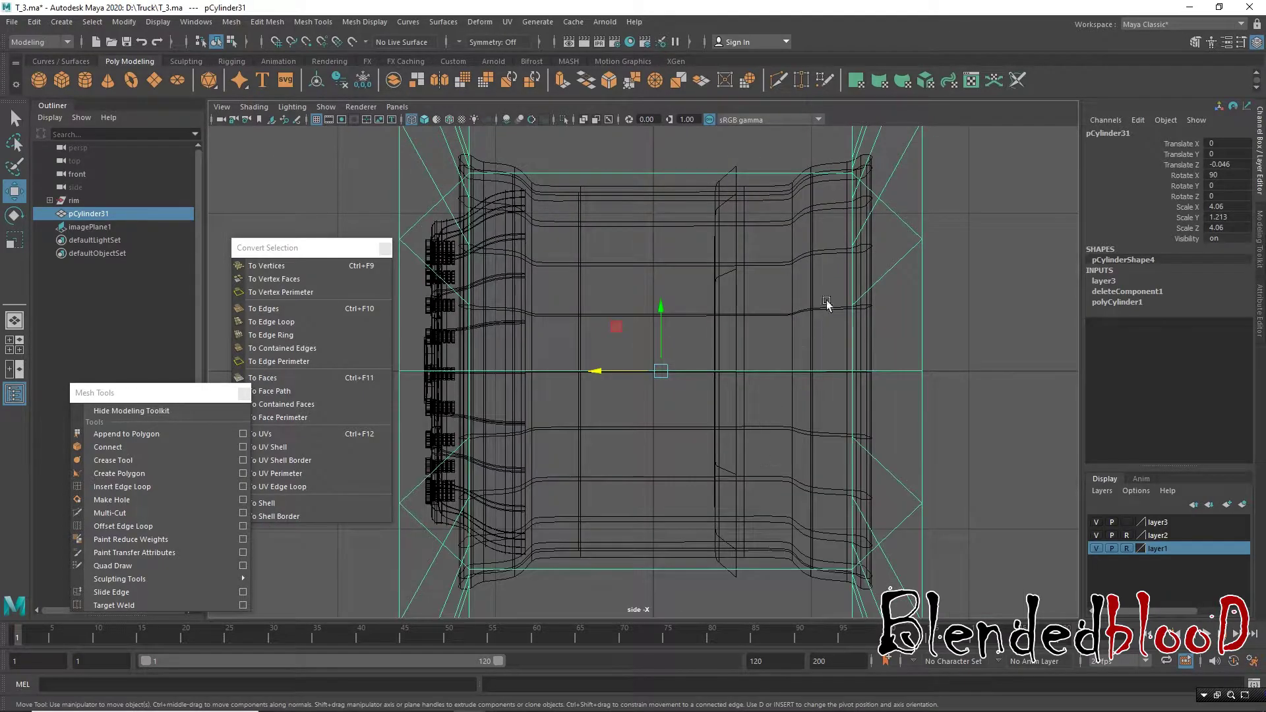
key("space")
key("space")
left_click_drag(817, 299, 345, 282, "alt")
Step: Insert an edge loop around the middle of the tire and nudge it into place
left_click(148, 485)
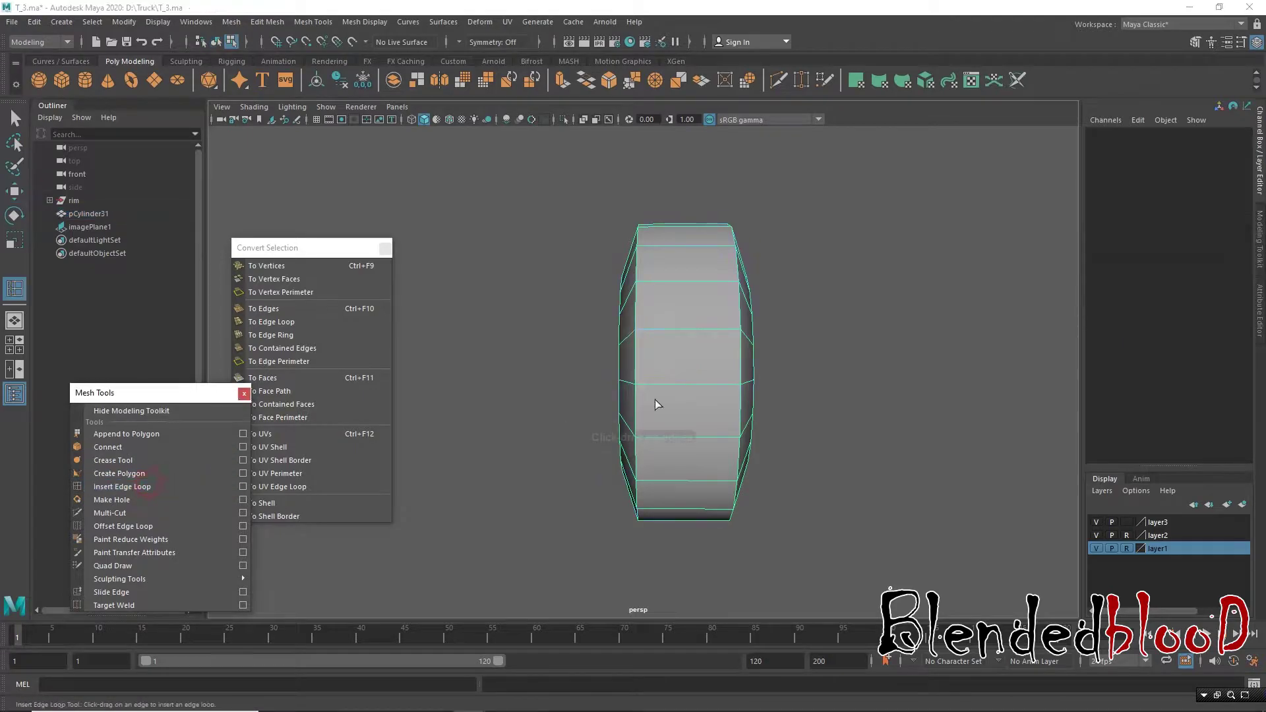
key("space")
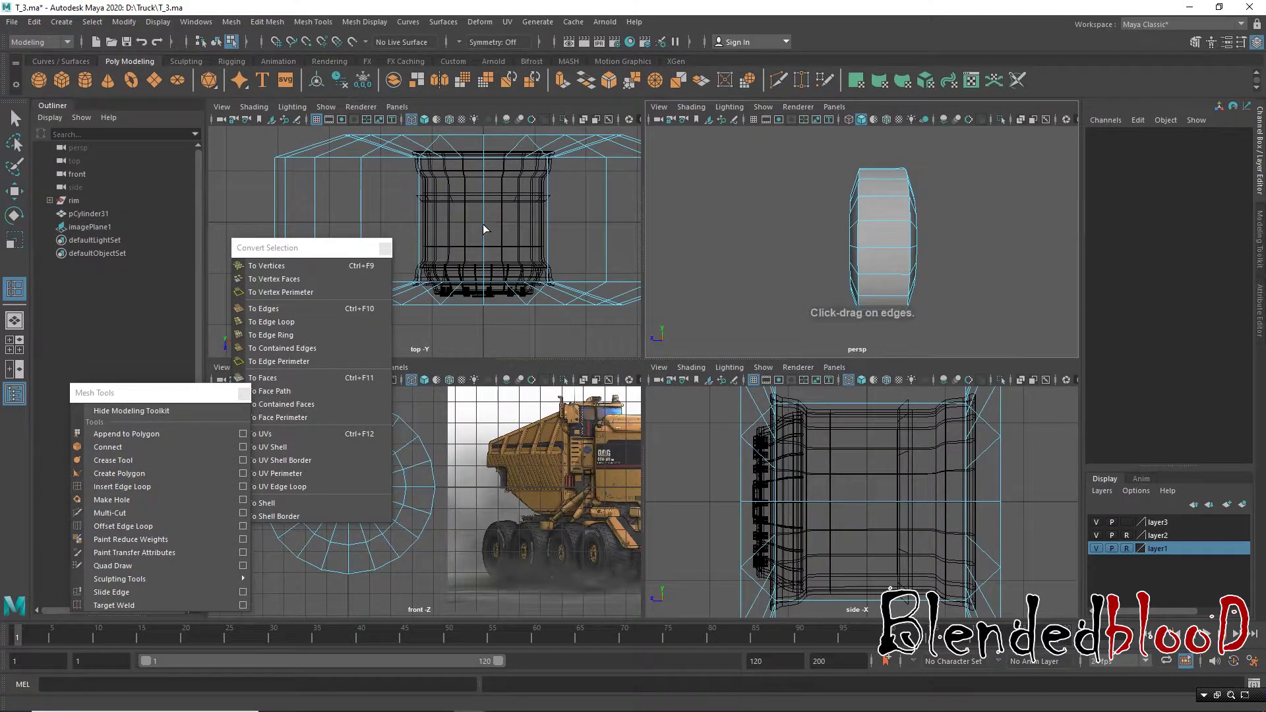
left_click(484, 228)
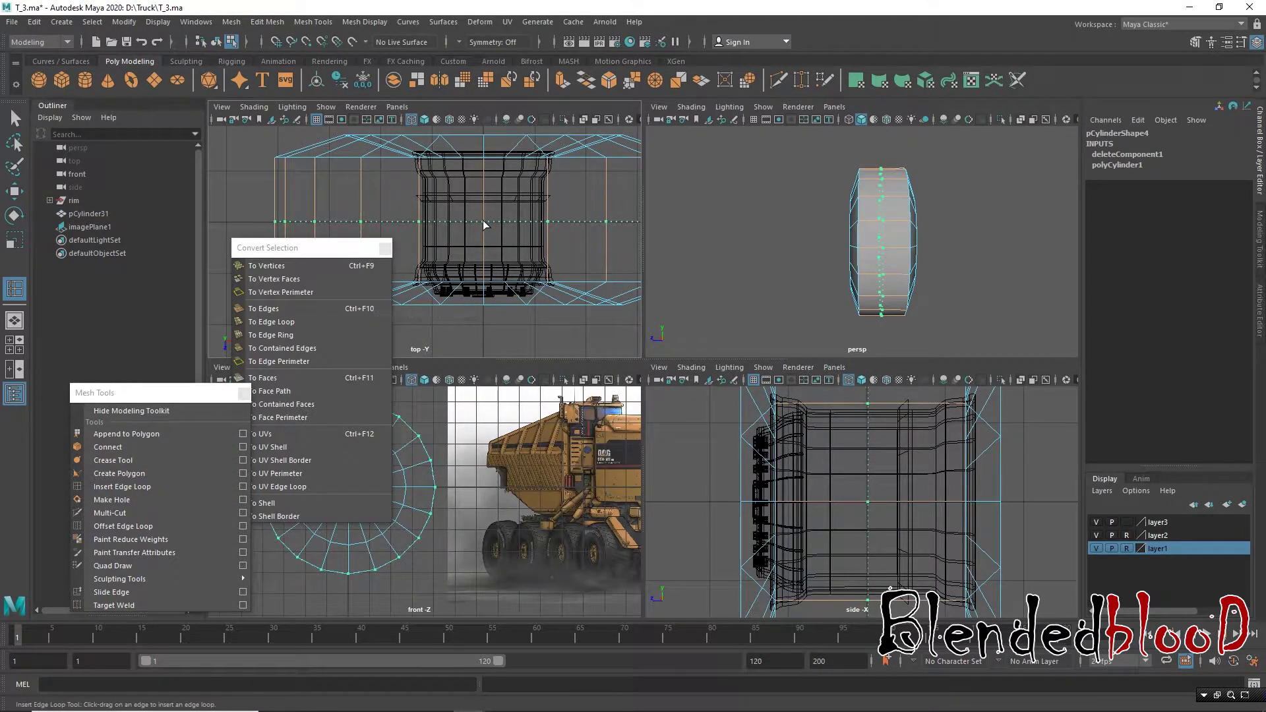
left_click(485, 225)
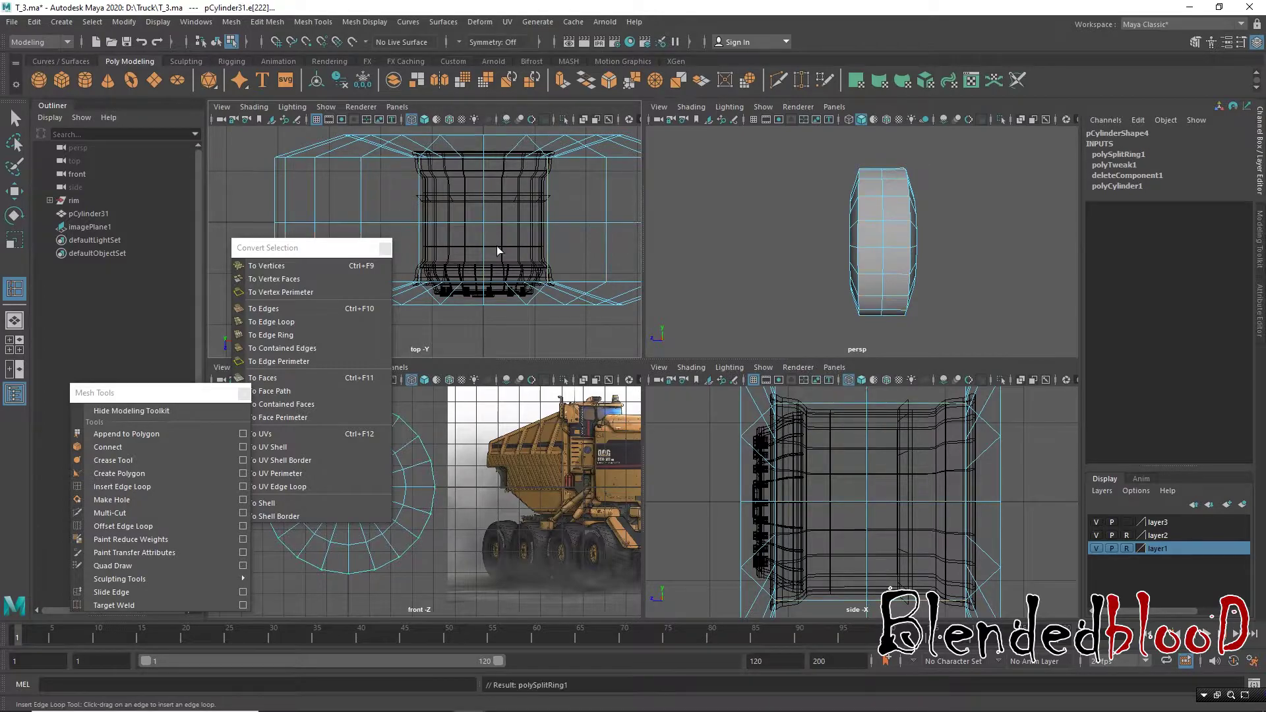
key("w")
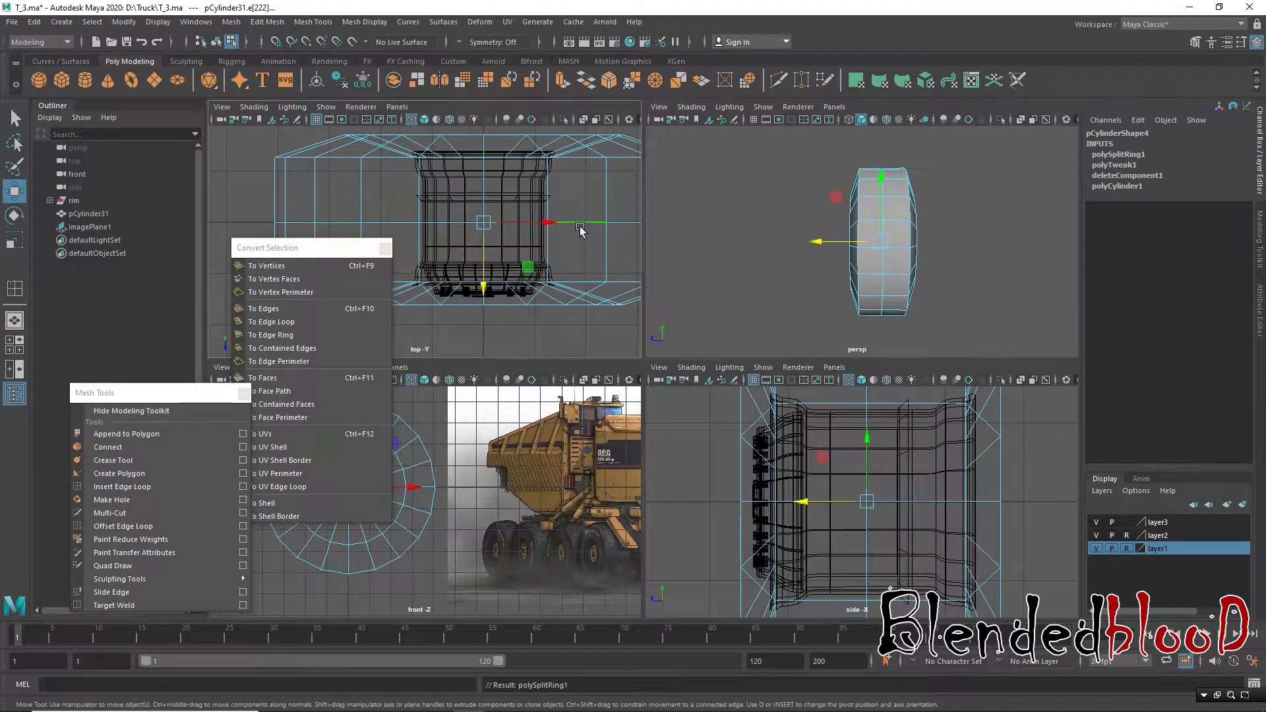
left_click_drag(486, 292, 486, 298)
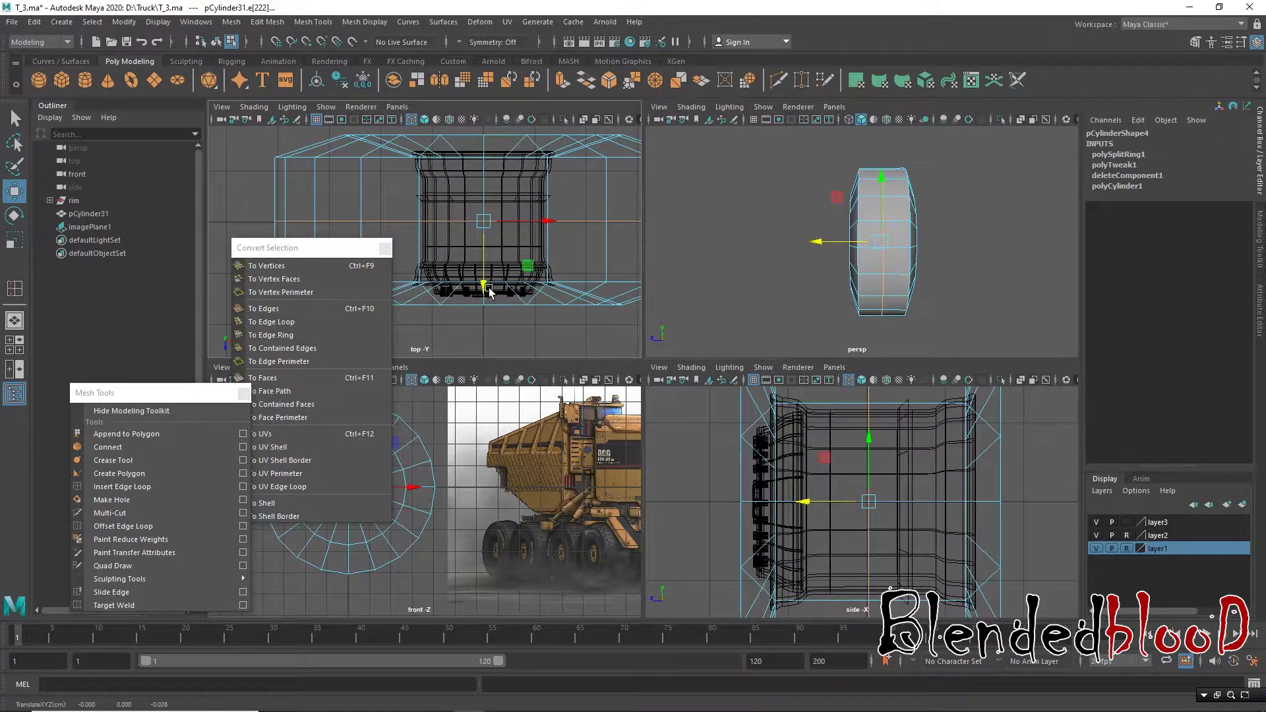
Step: Scale the new middle loop outward to about 1.071 so the tread bulges
key("space")
scroll(700, 362, "down", 5)
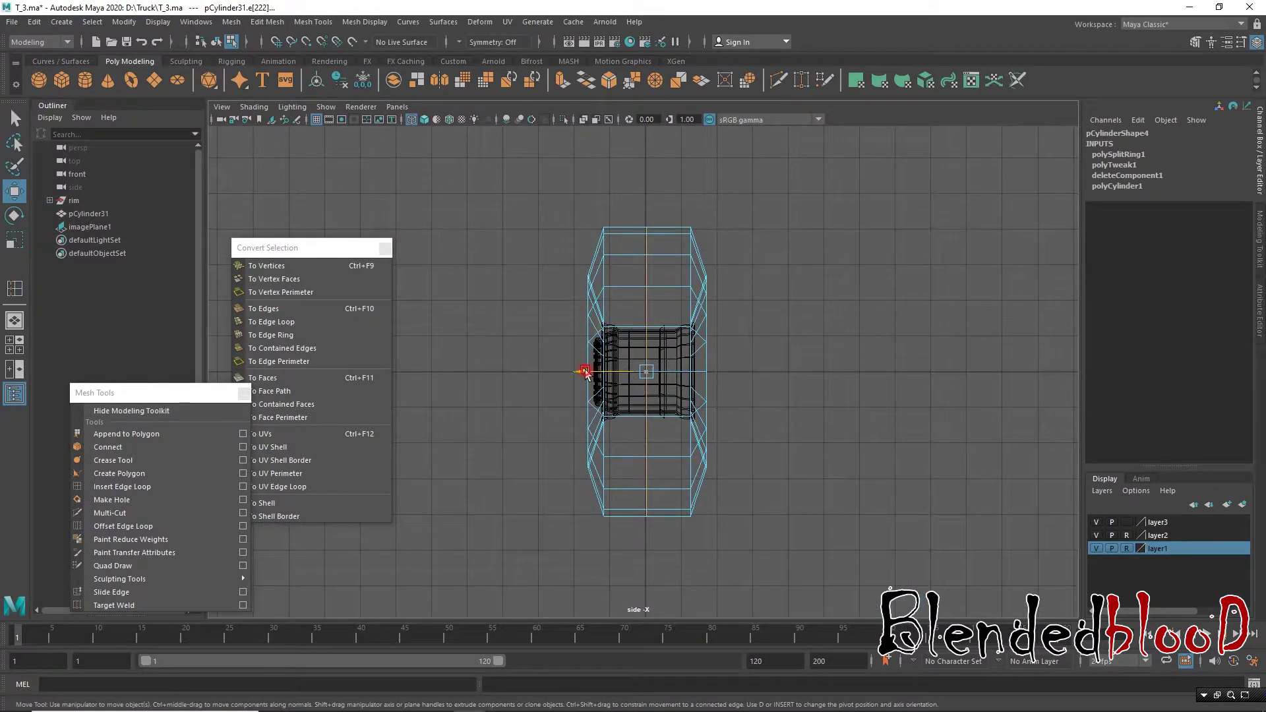
left_click_drag(585, 373, 584, 373)
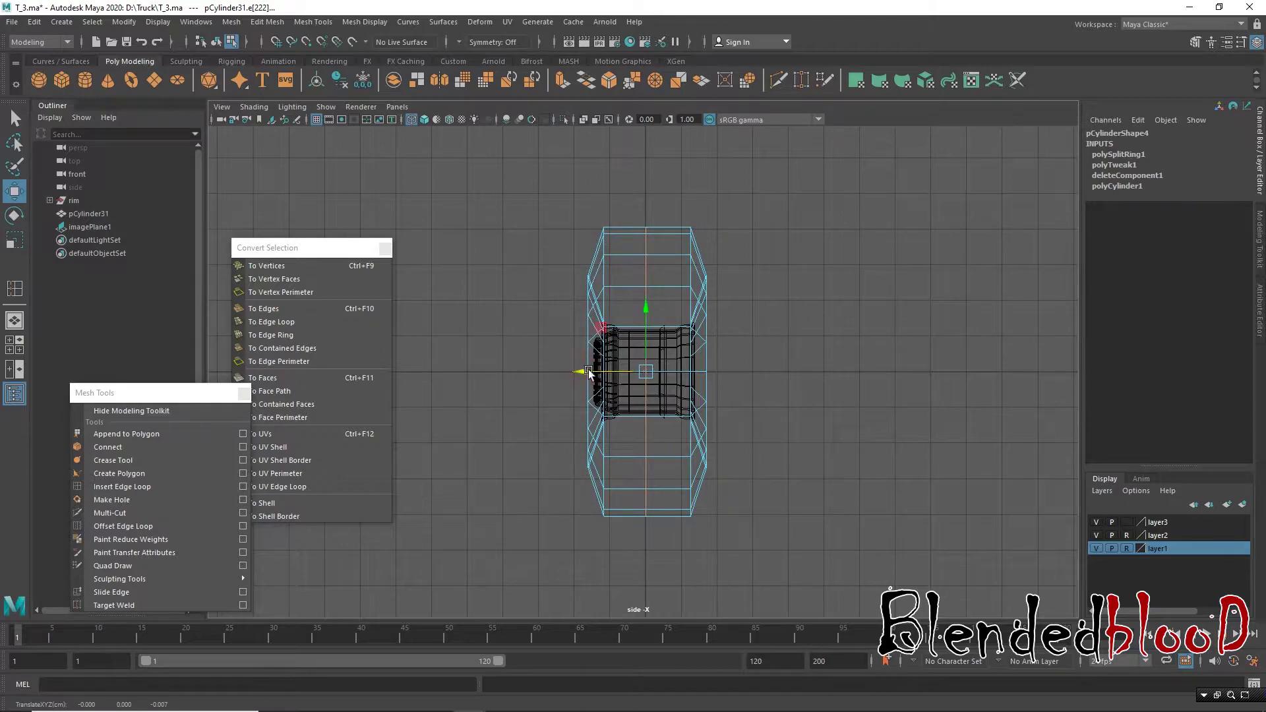
key("r")
left_click_drag(646, 373, 662, 400)
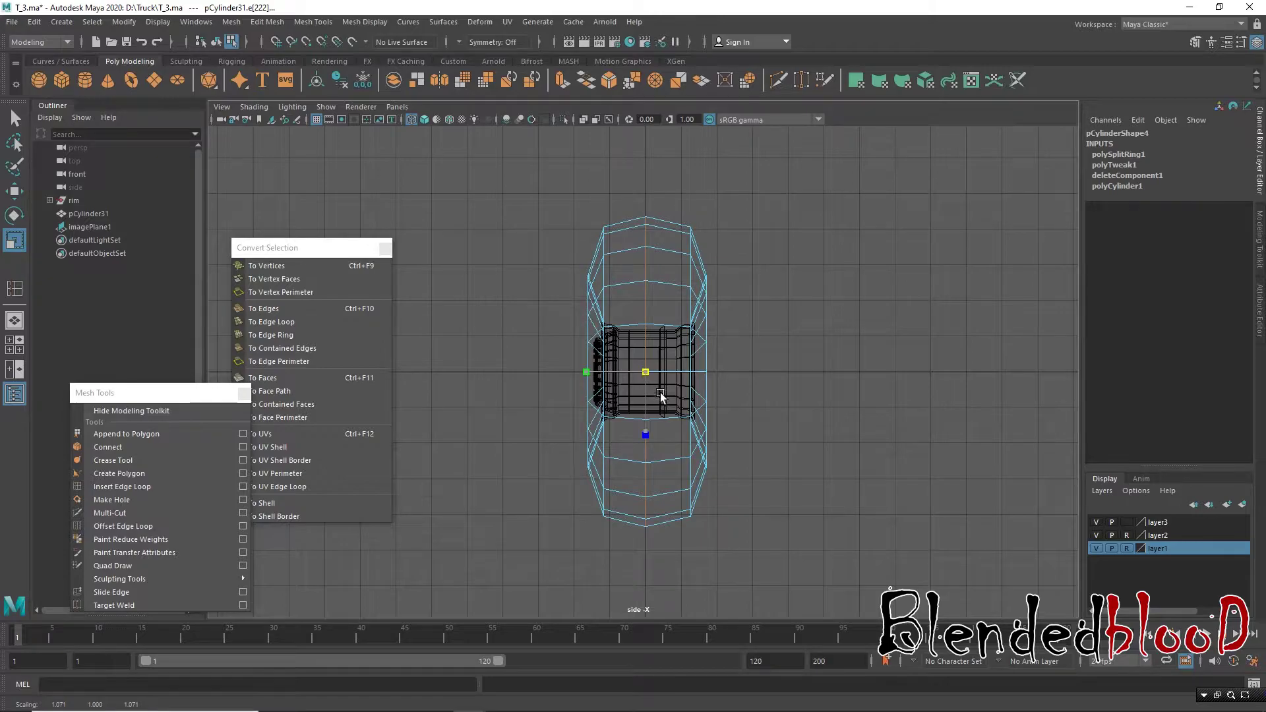
mouse_move(662, 387)
left_mouse_down("alt")
mouse_move(779, 348)
mouse_move(668, 296)
left_mouse_up("alt")
Step: Select two edge loops on the tire and try a first bevel on them
double_click(658, 290)
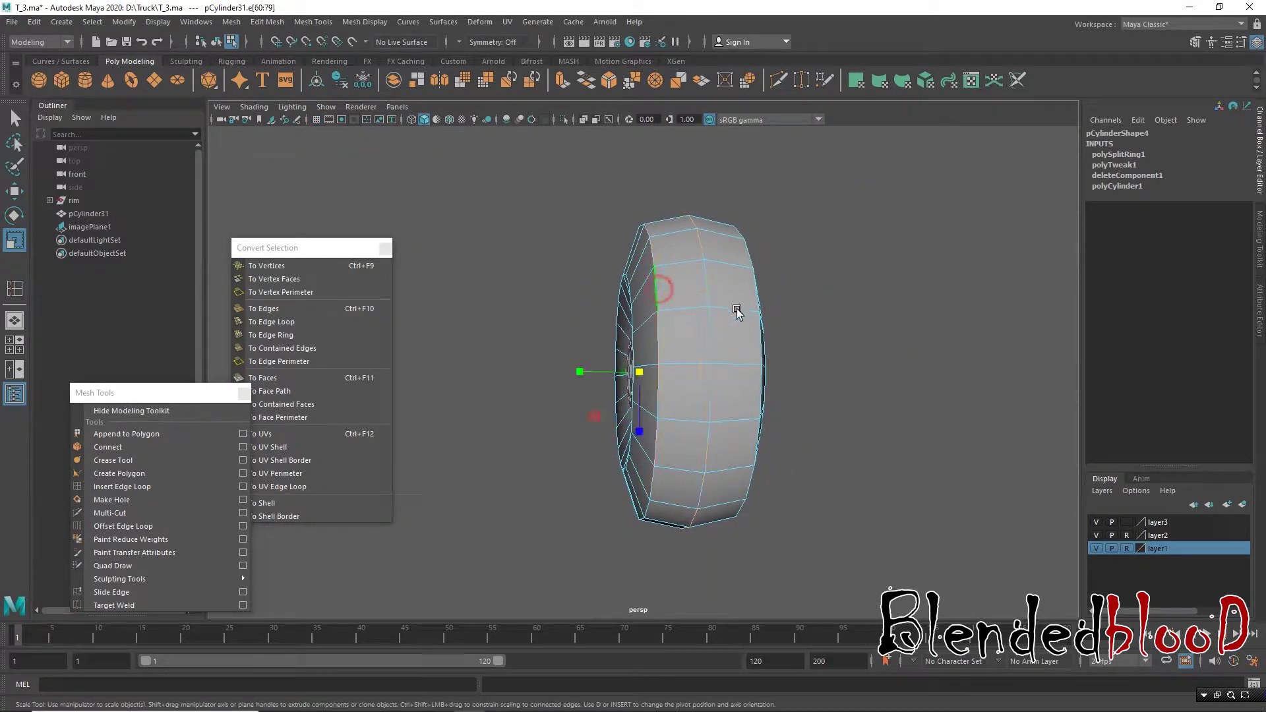
left_click_drag(811, 324, 693, 295, "alt")
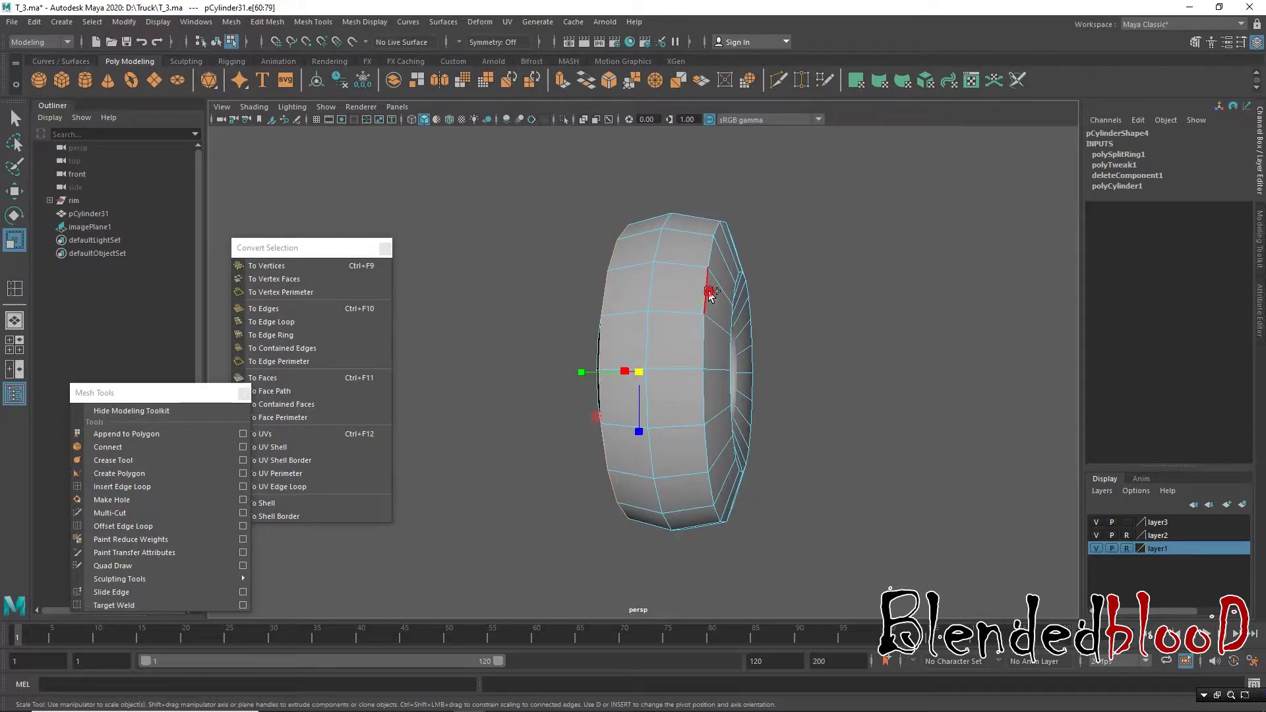
double_click(709, 295, "shift")
left_click_drag(842, 318, 804, 332, "alt")
key("w")
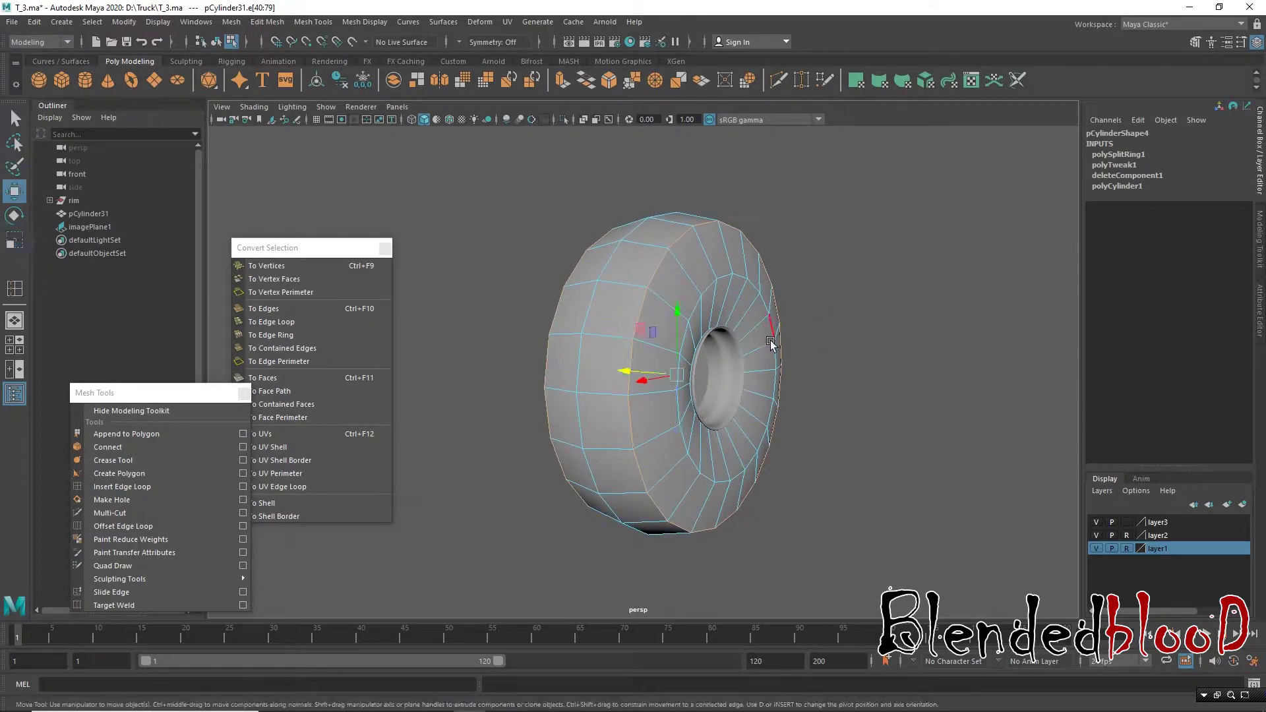
key("ctrl+b")
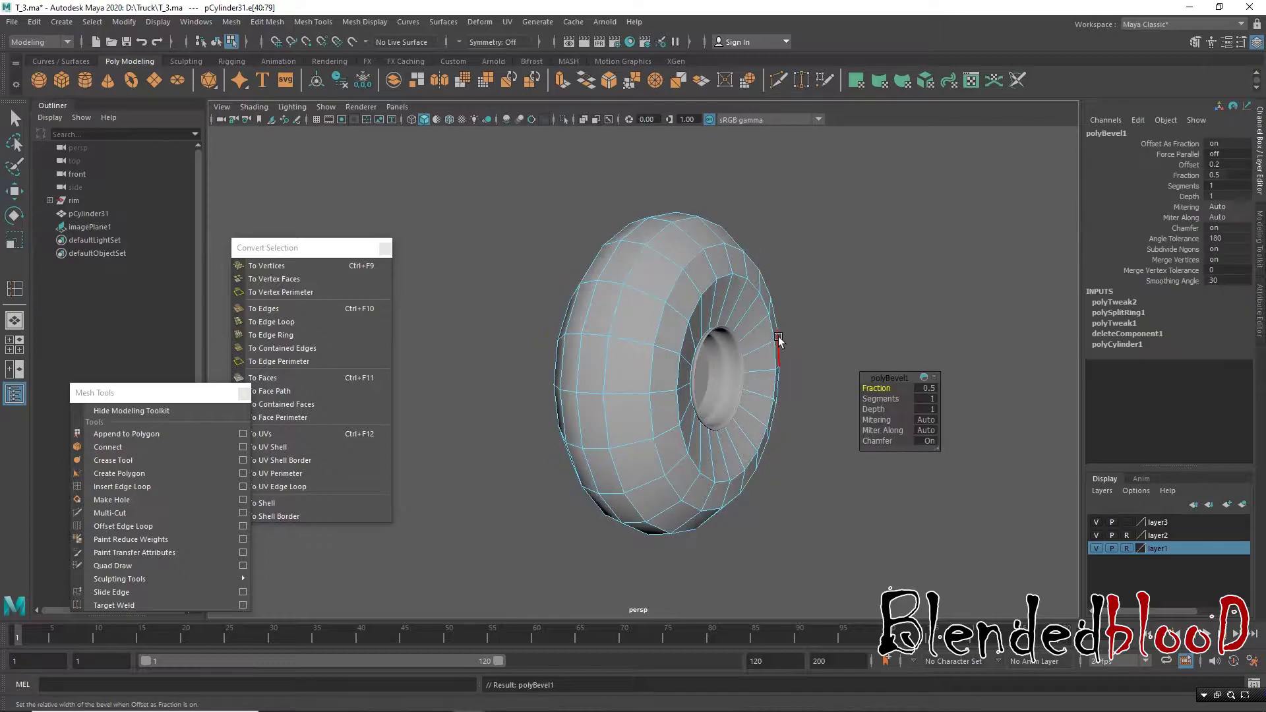
mouse_move(831, 305)
left_mouse_down("alt")
mouse_move(887, 376)
mouse_move(877, 388)
left_mouse_up("alt")
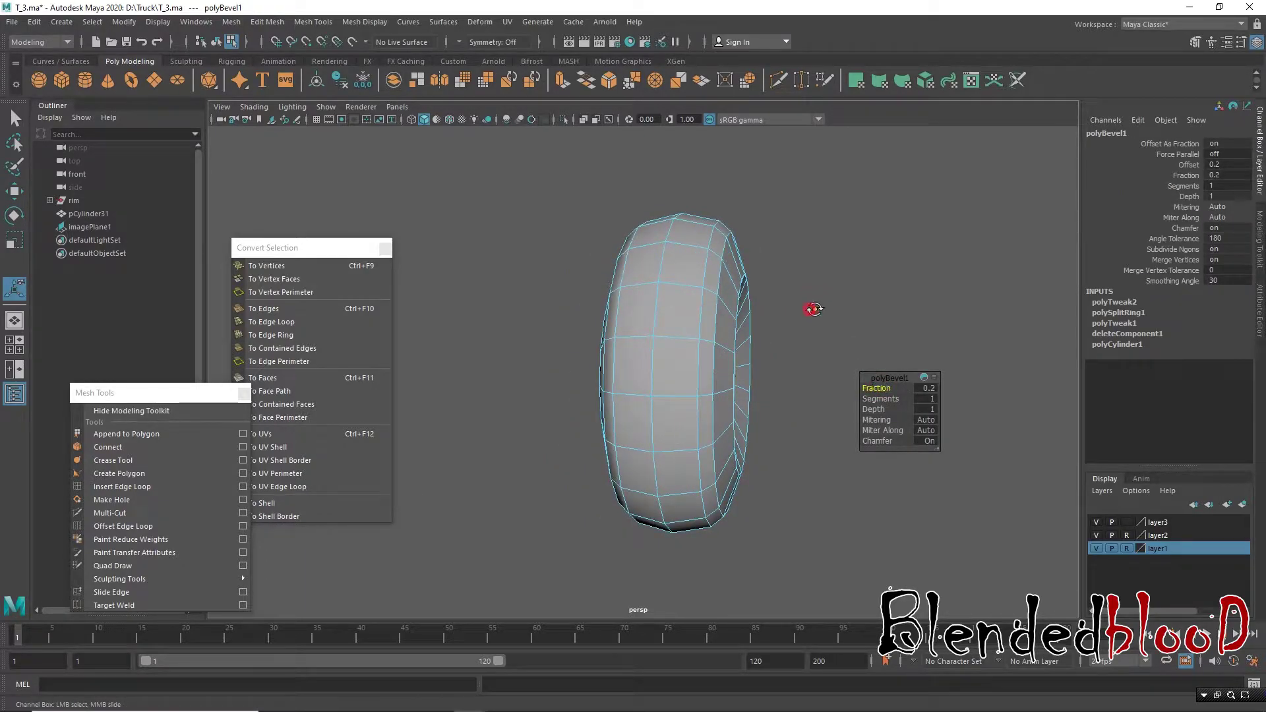
mouse_move(813, 309)
left_mouse_down("alt")
mouse_move(879, 310)
mouse_move(880, 290)
mouse_move(919, 307)
mouse_move(892, 312)
left_mouse_up("alt")
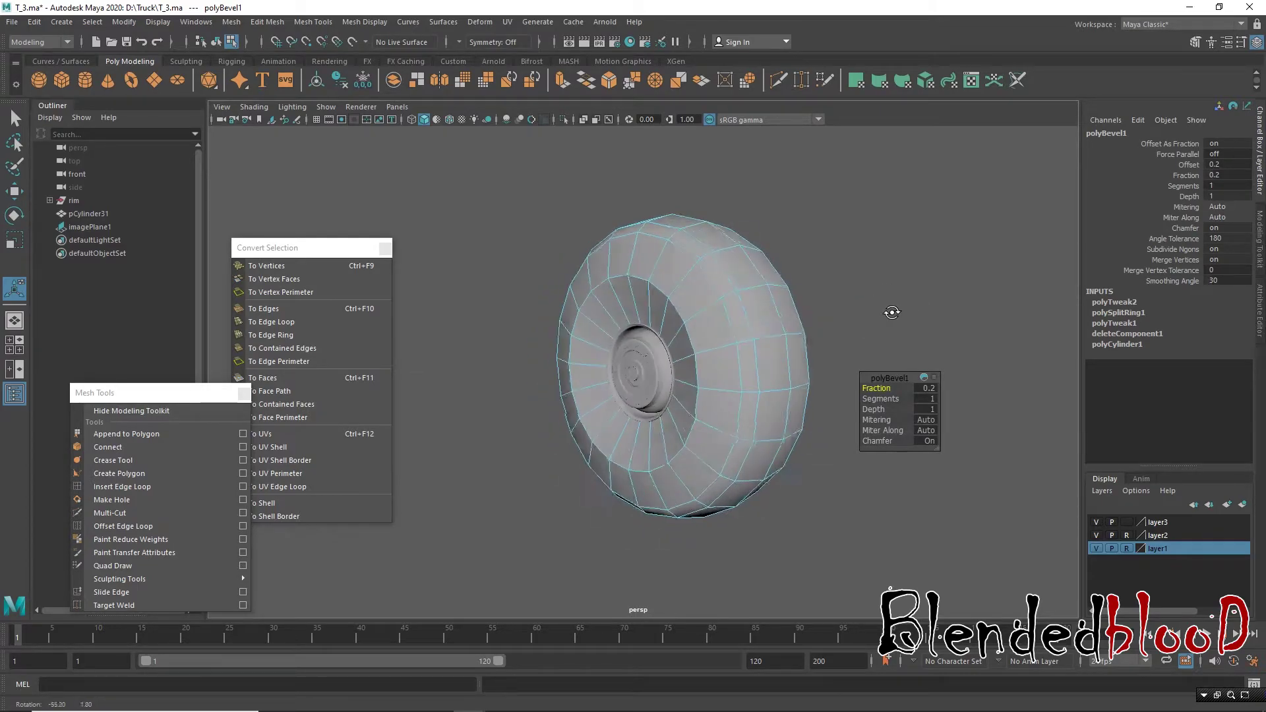
key("w")
Step: Return the tire to object mode, show its base mesh, and undo three steps
right_click(721, 242)
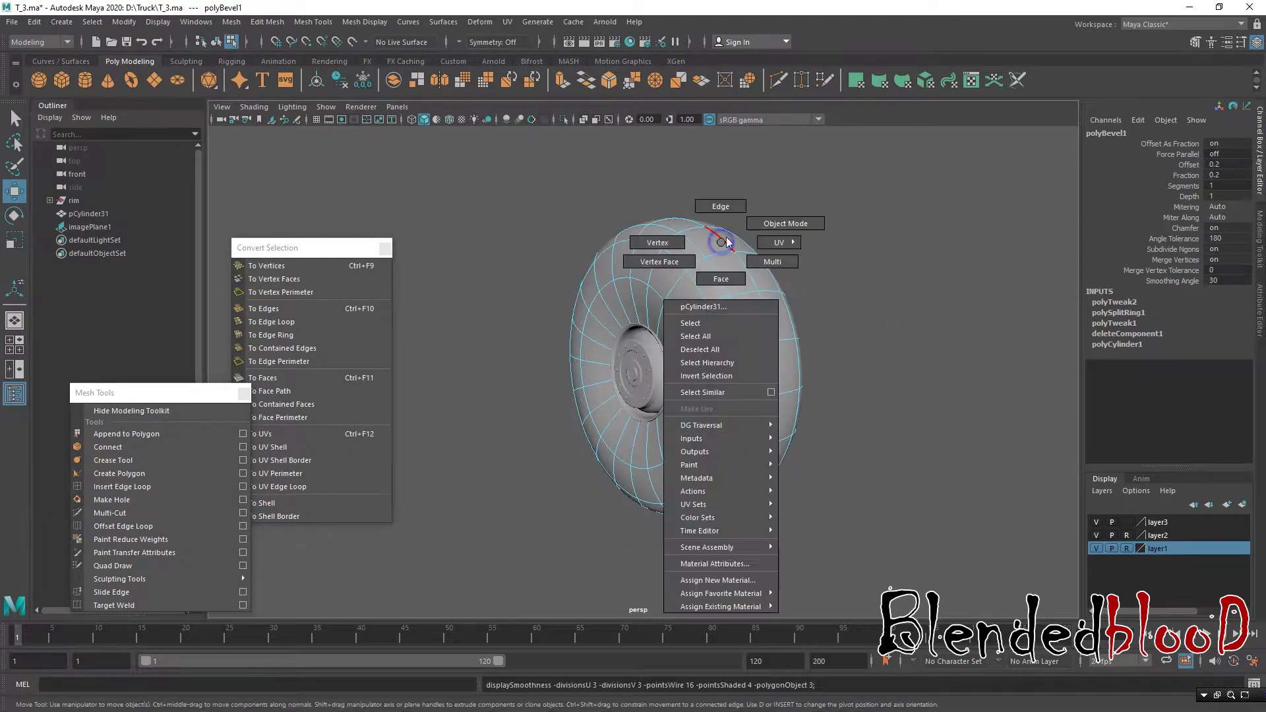
right_click_drag(726, 243, 784, 224)
left_click(892, 344)
mouse_move(886, 344)
left_mouse_down("alt")
mouse_move(769, 345)
mouse_move(910, 345)
mouse_move(814, 323)
mouse_move(873, 356)
mouse_move(741, 292)
left_mouse_up("alt")
left_click(731, 297)
key("1")
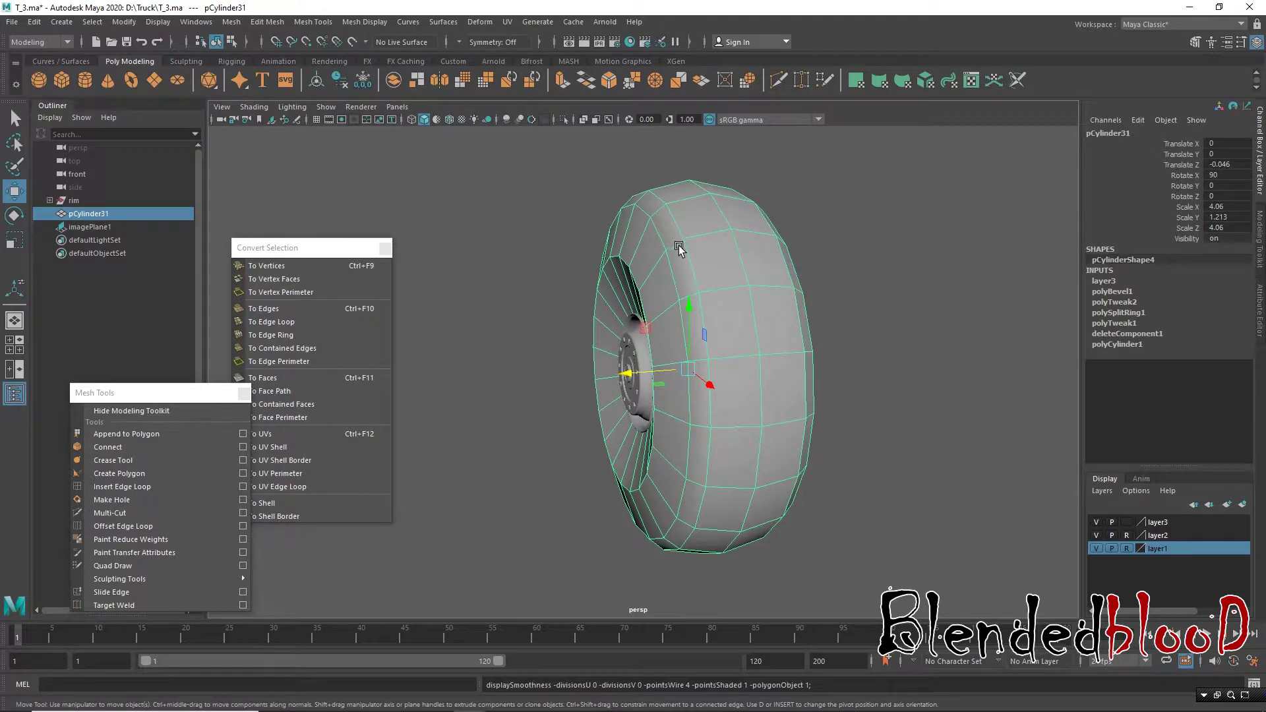
key("ctrl+z")
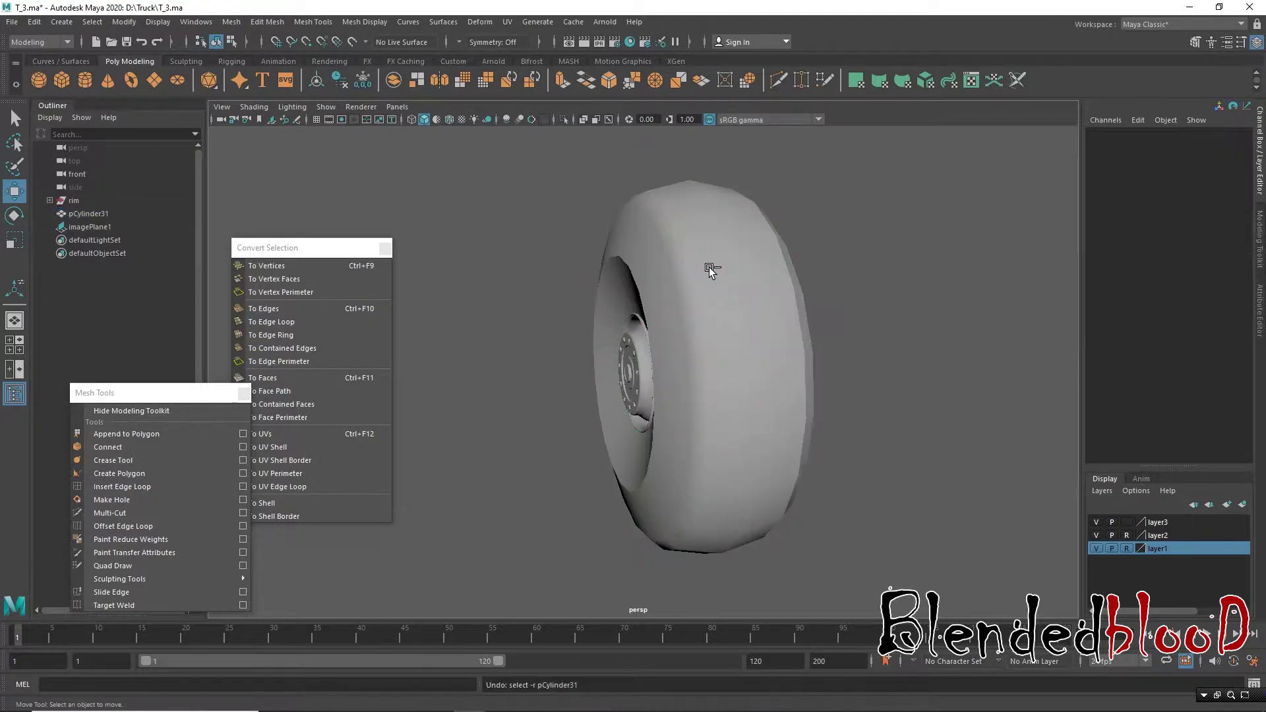
key("ctrl+z")
key("ctrl+z")
key("ctrl+z")
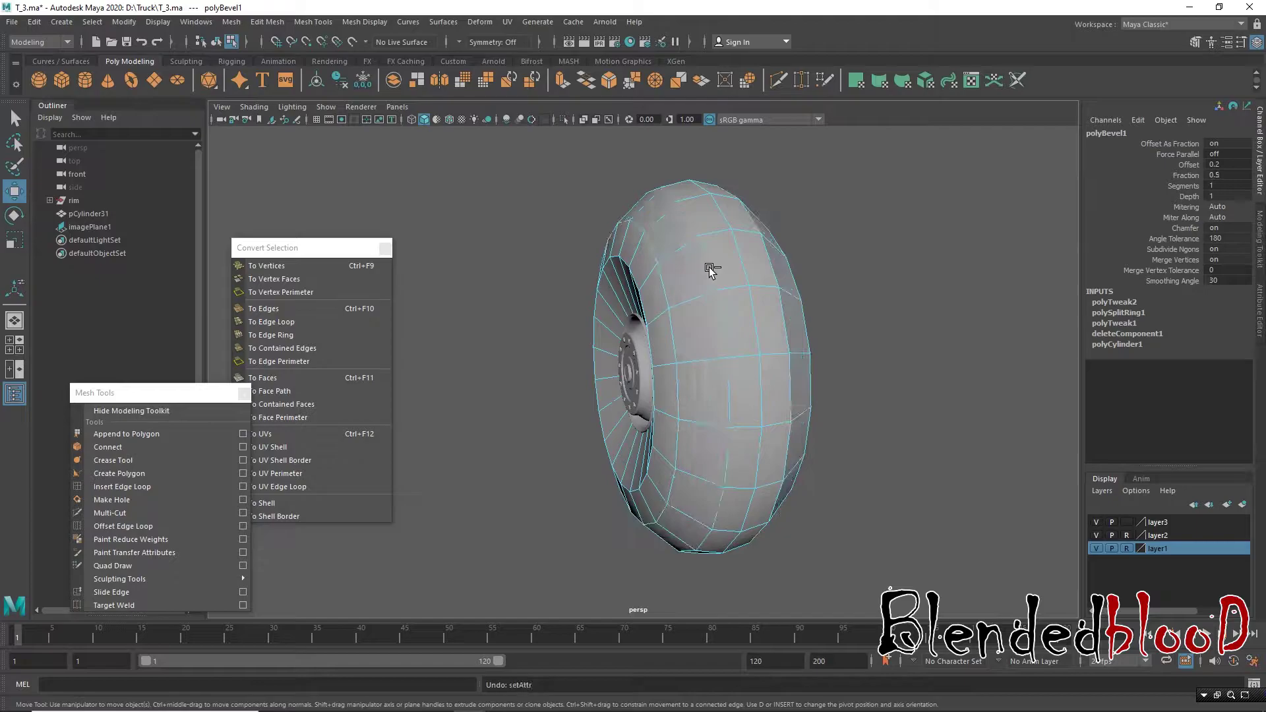
key("ctrl+z")
Step: Bevel the tire's outer edges with Fraction 0.1 and 2 segments, previewed smoothed
right_click(710, 270)
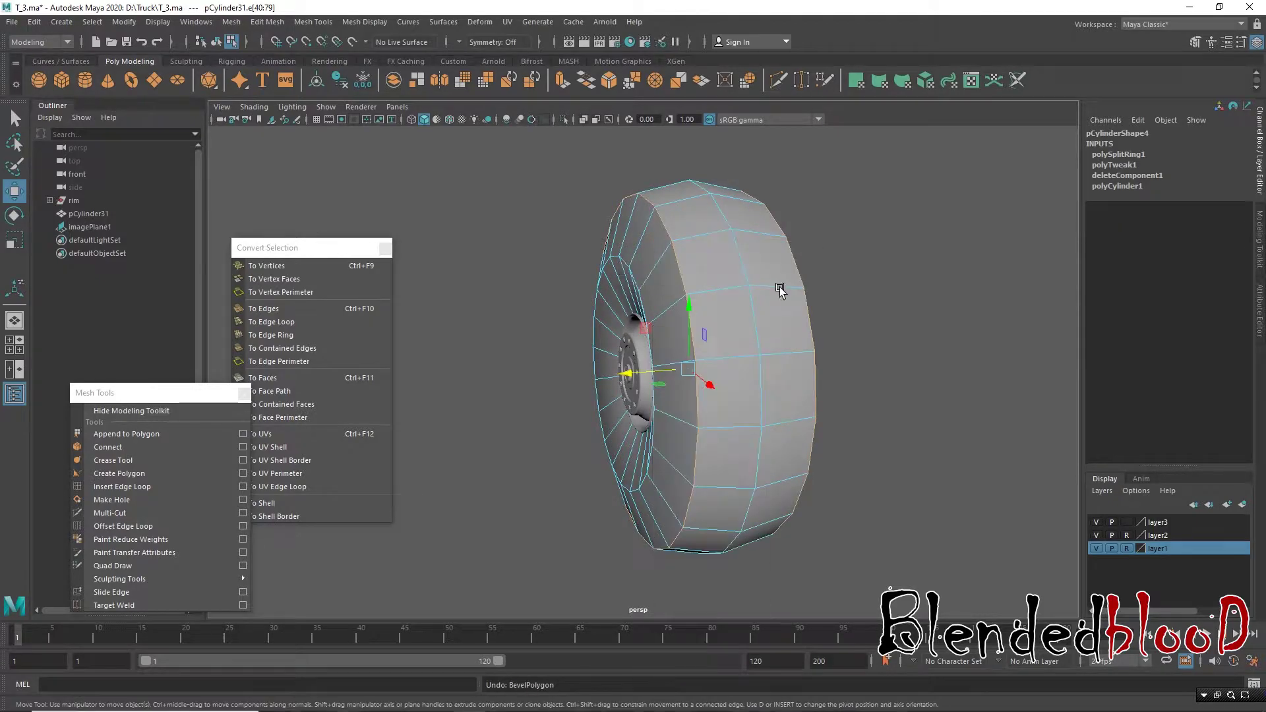
mouse_move(782, 286)
left_mouse_down("alt")
mouse_move(700, 266)
mouse_move(700, 310)
left_mouse_up("alt")
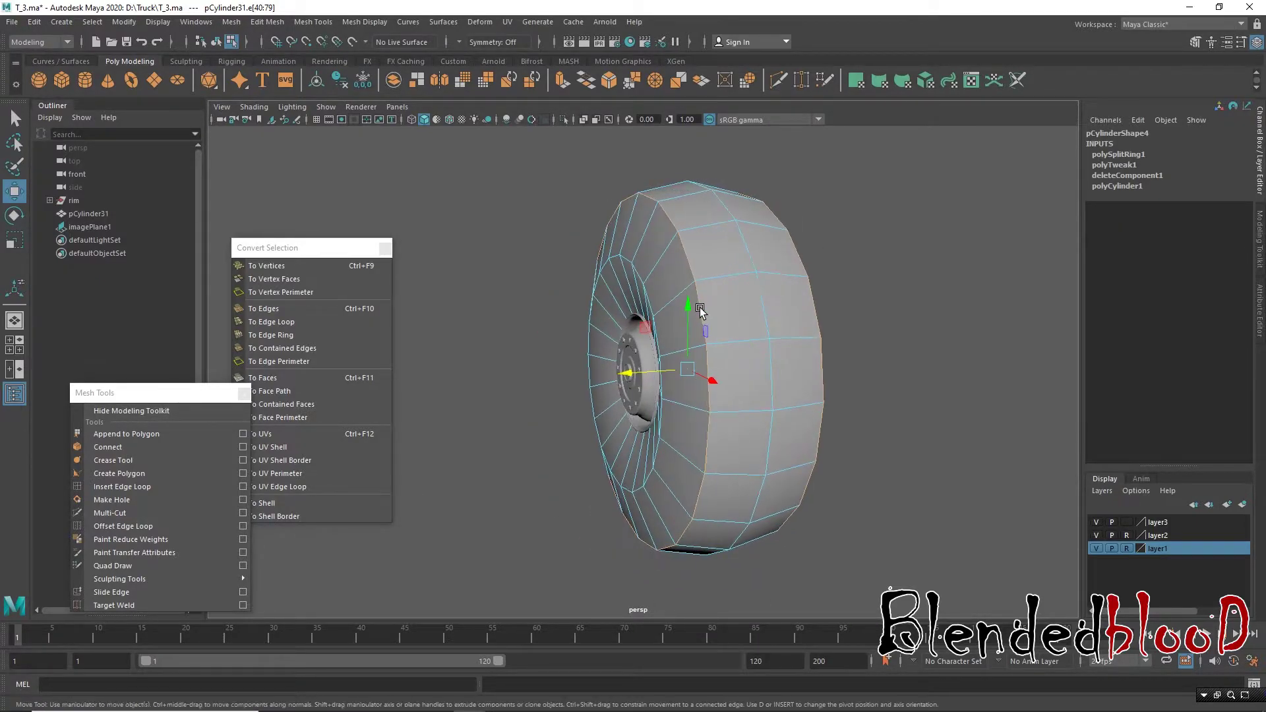
key("ctrl+b")
left_click_drag(876, 398, 876, 389)
left_click_drag(811, 321, 831, 349, "alt")
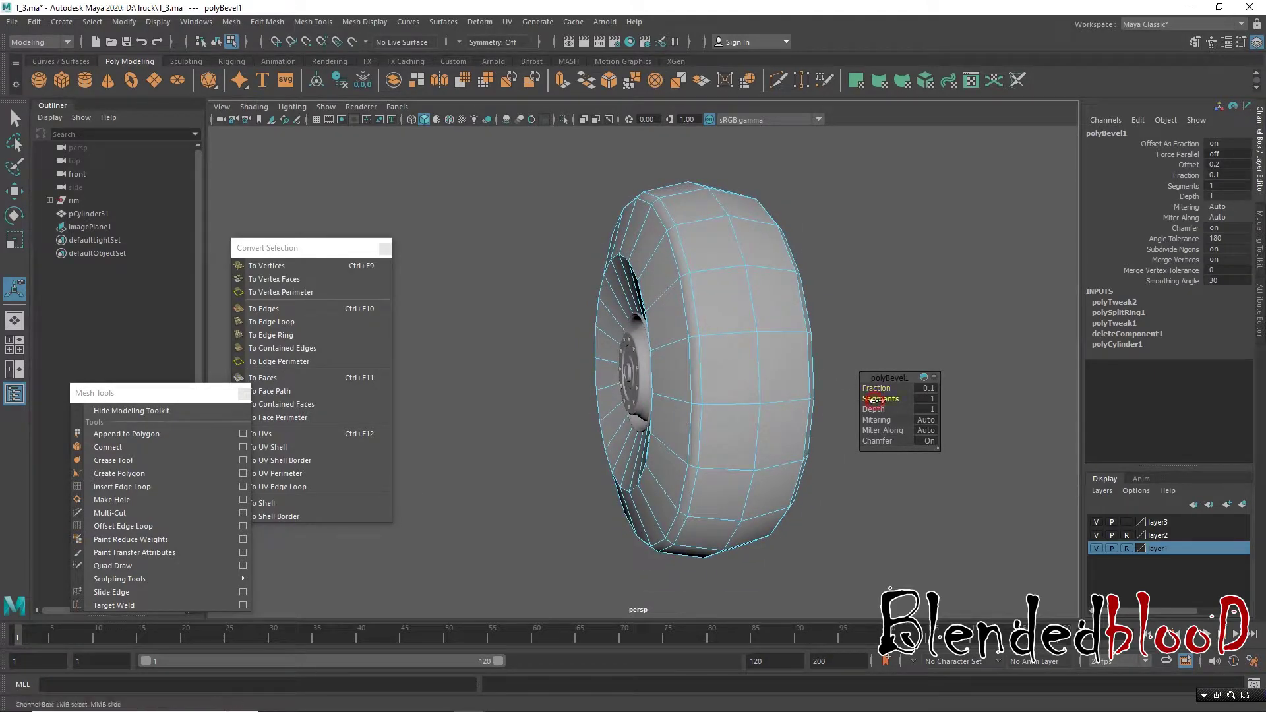
left_click_drag(874, 399, 878, 405)
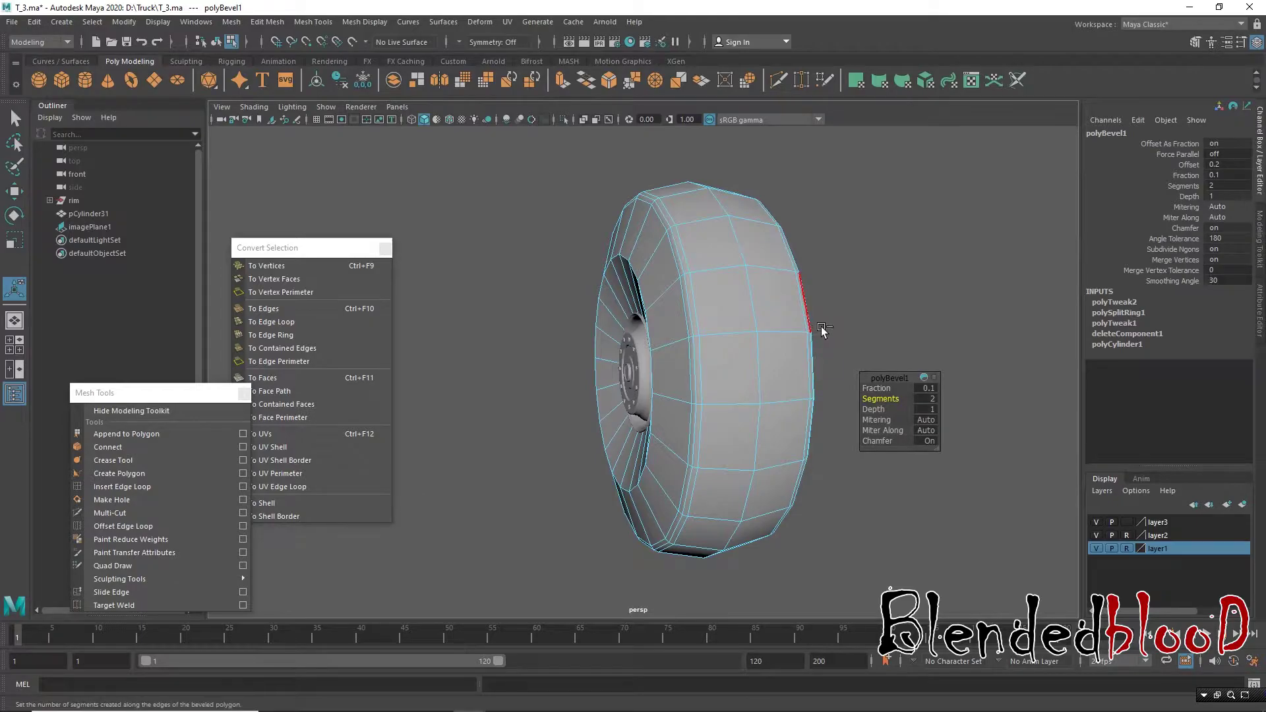
key("w")
key("3")
right_click_drag(730, 277, 800, 248)
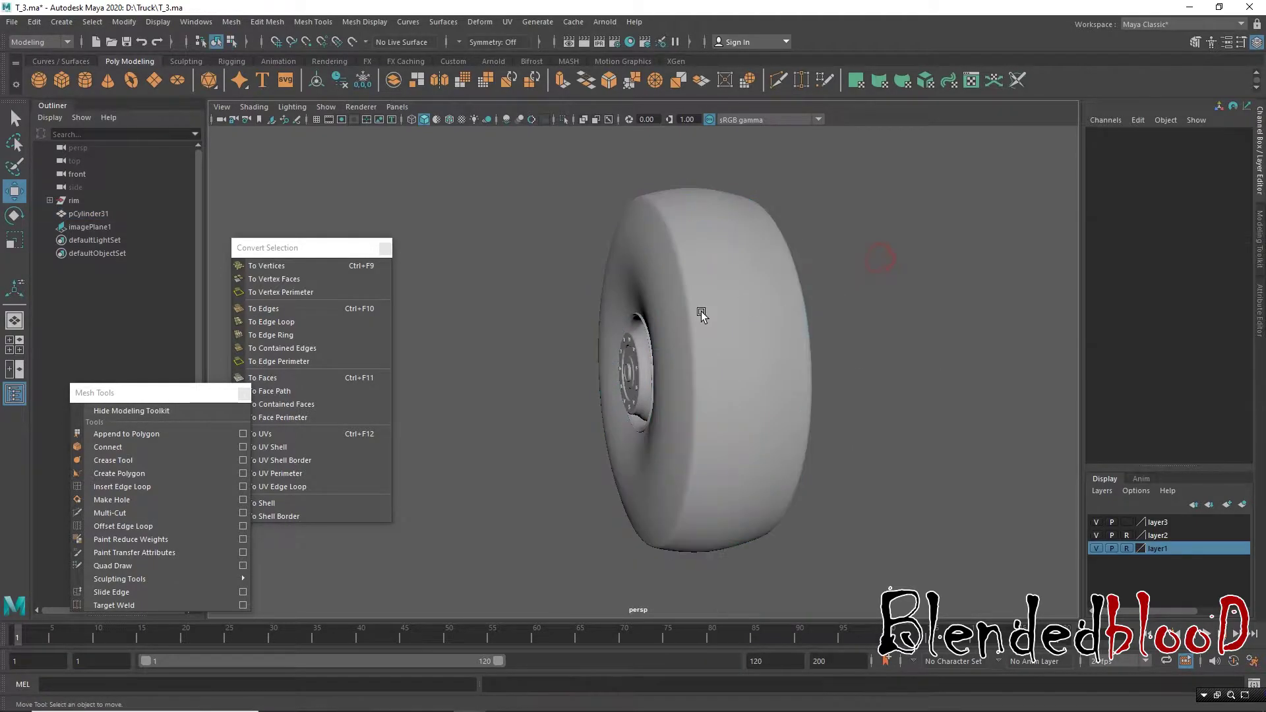
mouse_move(702, 311)
left_mouse_down("alt")
mouse_move(920, 322)
mouse_move(861, 343)
mouse_move(698, 327)
mouse_move(694, 278)
mouse_move(730, 348)
left_mouse_up("alt")
Step: Zoom in on the tire's inner face around the rim opening showing its low-poly base mesh
left_click(730, 349)
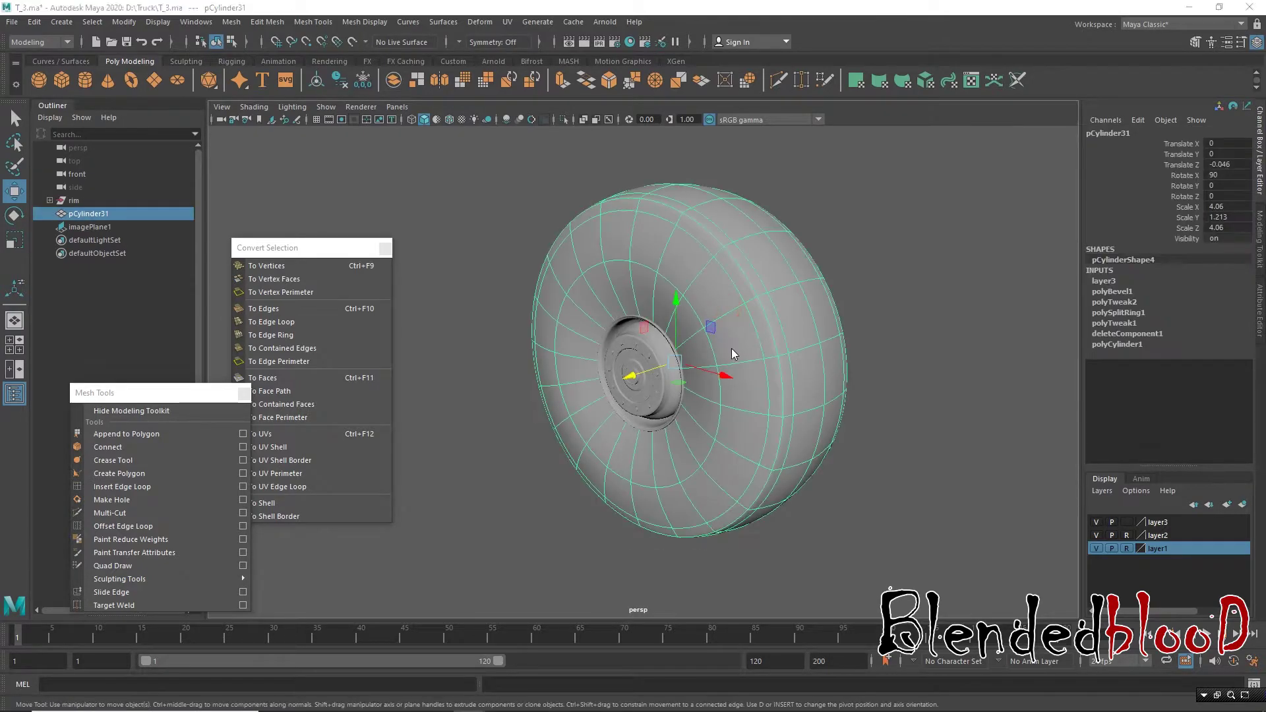
key("space")
key("space")
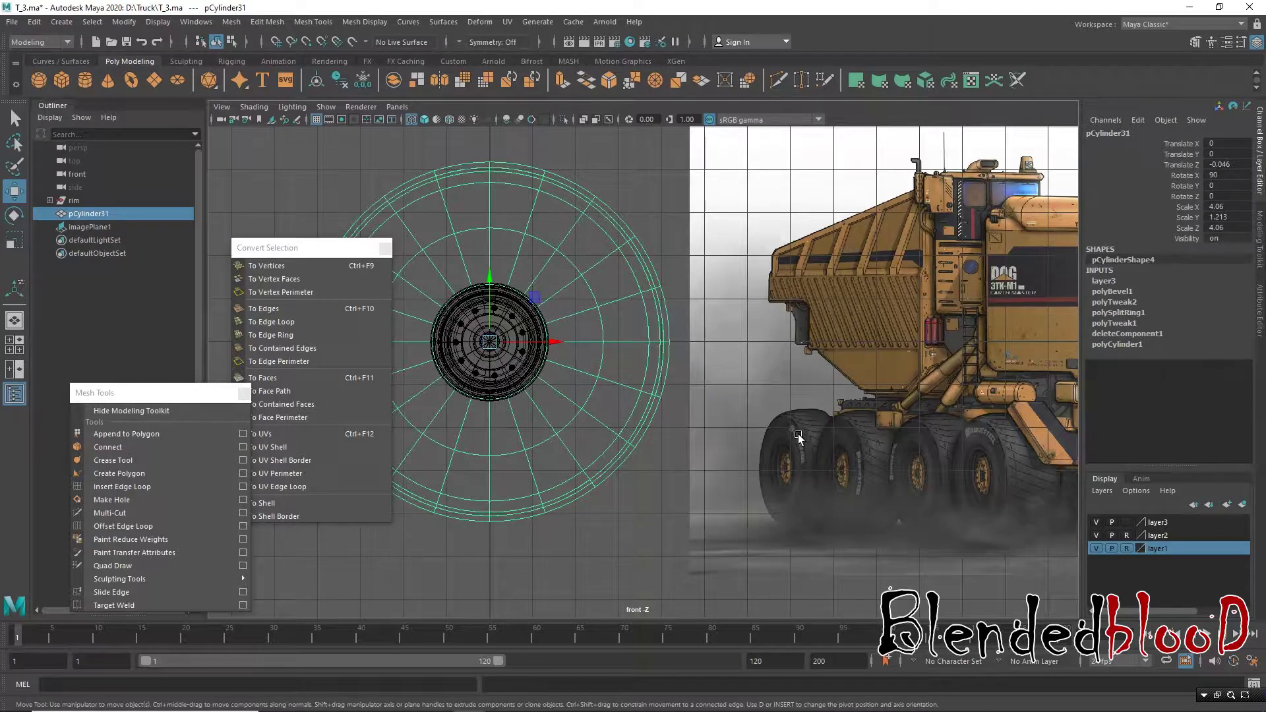
key("space")
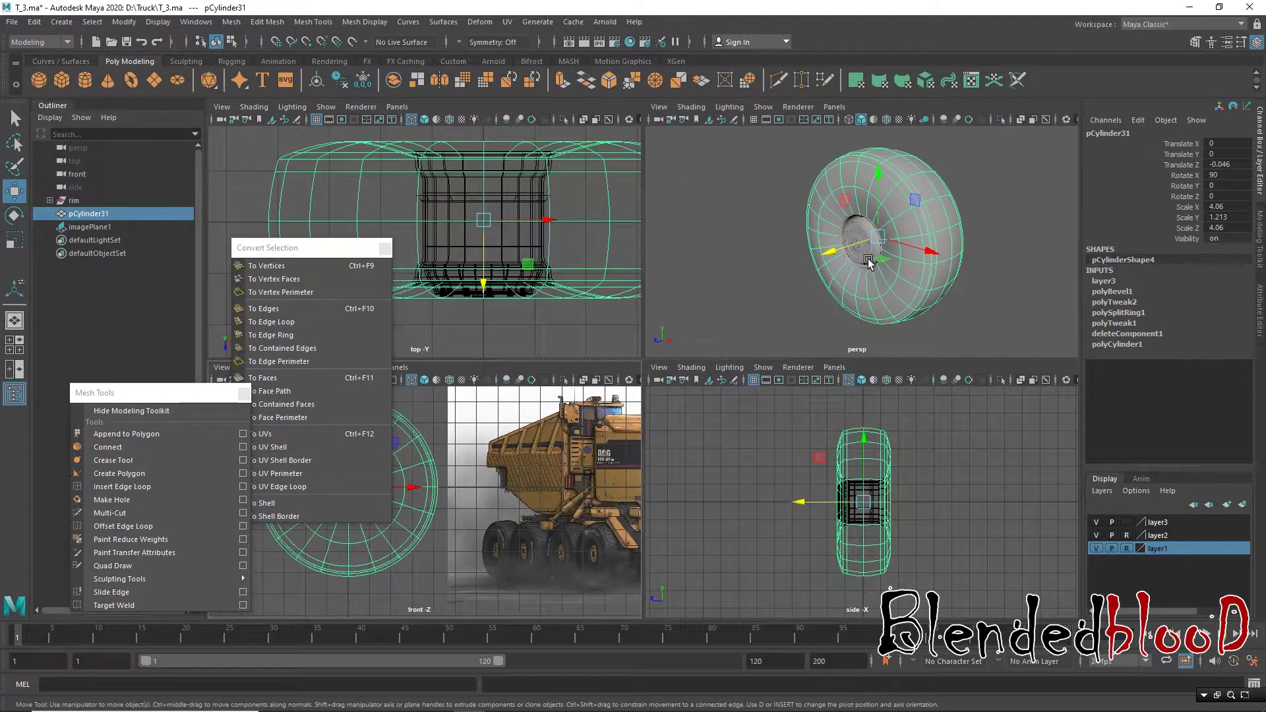
key("space")
scroll(731, 328, "up", 2)
scroll(745, 396, "up", 1)
scroll(752, 430, "up", 2)
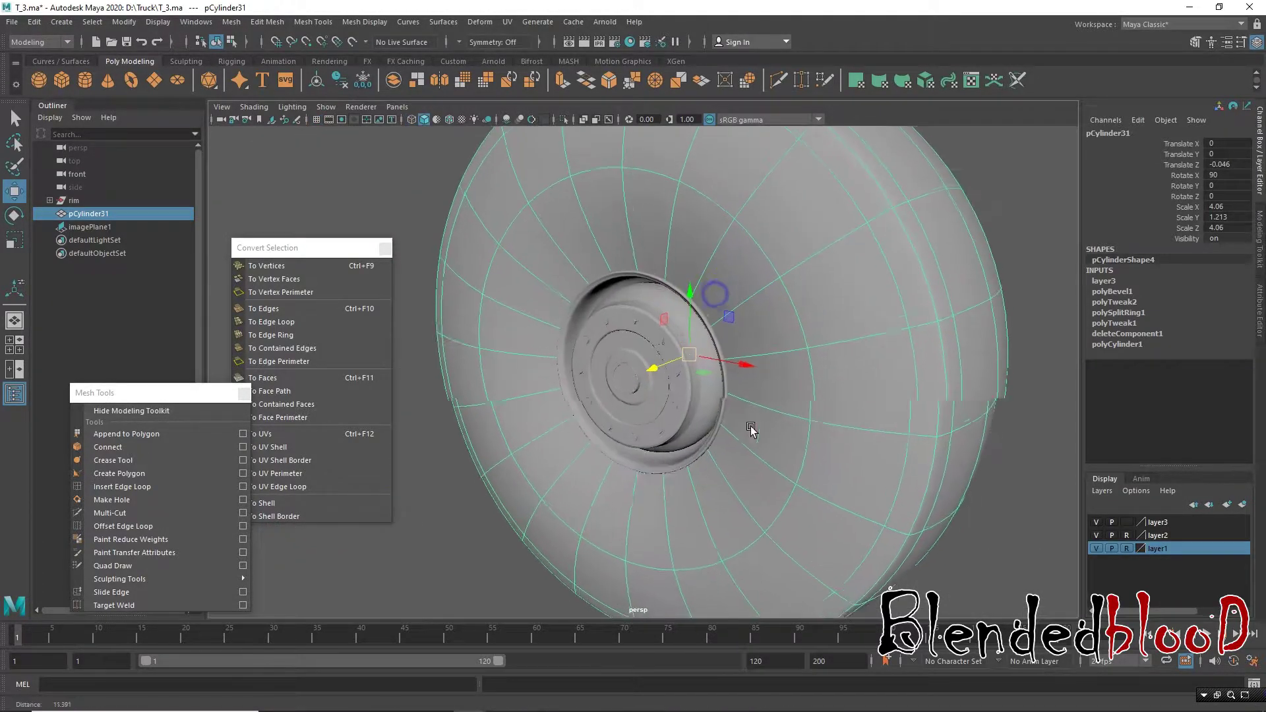
left_click_drag(752, 430, 730, 406, "alt")
key("1")
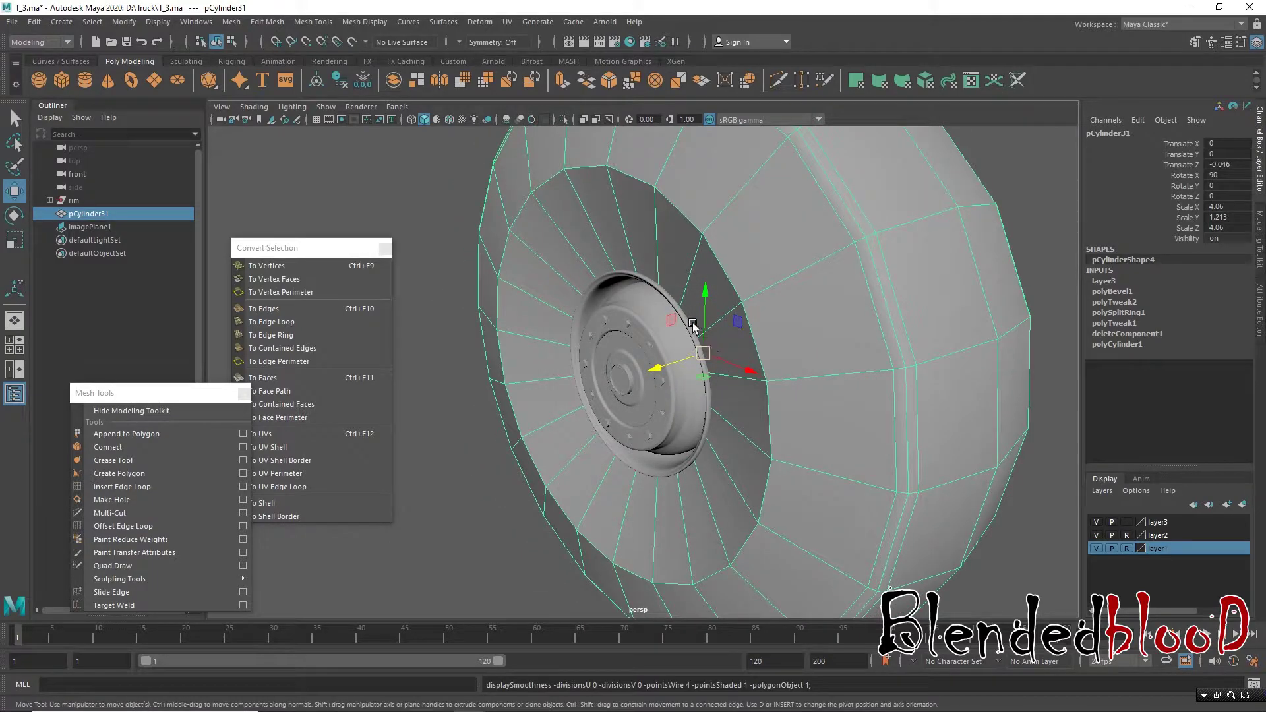
left_click_drag(692, 321, 702, 299, "alt")
mouse_move(779, 331)
left_mouse_down("alt")
mouse_move(610, 319)
mouse_move(757, 325)
mouse_move(729, 330)
left_mouse_up("alt")
Step: Insert a first edge loop on the tire's inner face near the hub
left_click(125, 487)
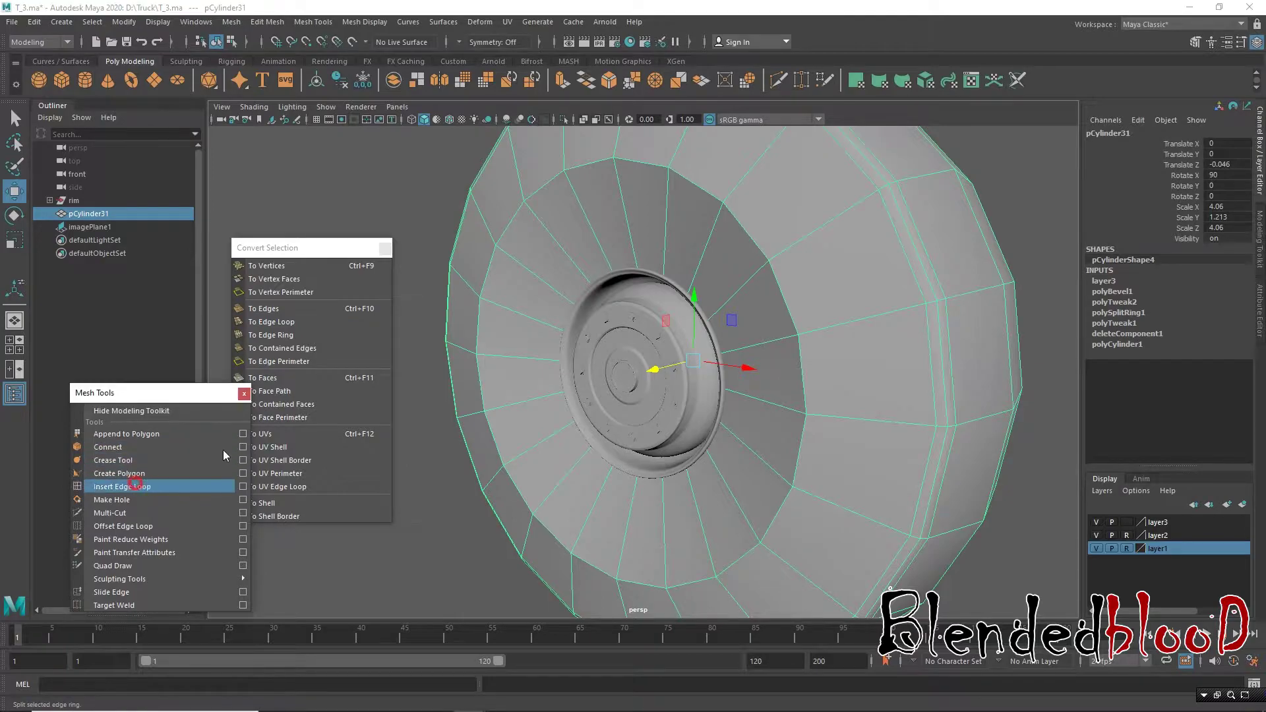
left_click(633, 253)
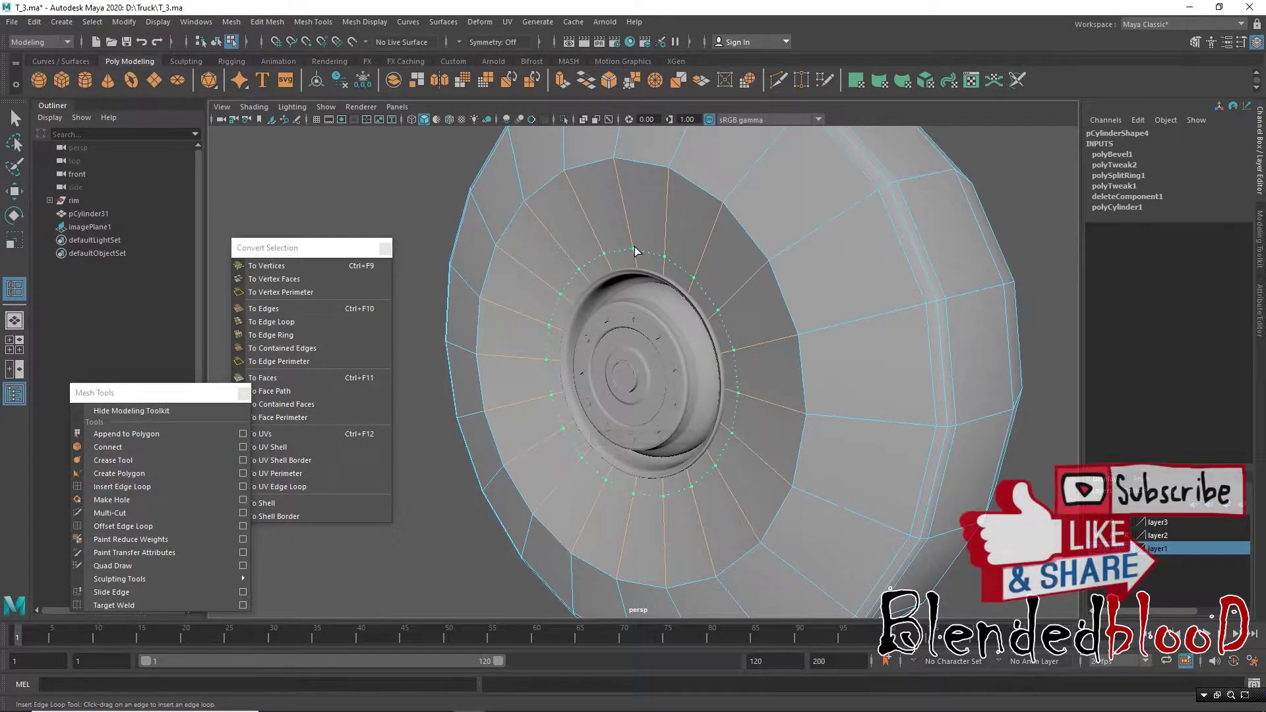
key("w")
mouse_move(719, 295)
left_mouse_down("alt")
mouse_move(727, 301)
mouse_move(651, 270)
left_mouse_up("alt")
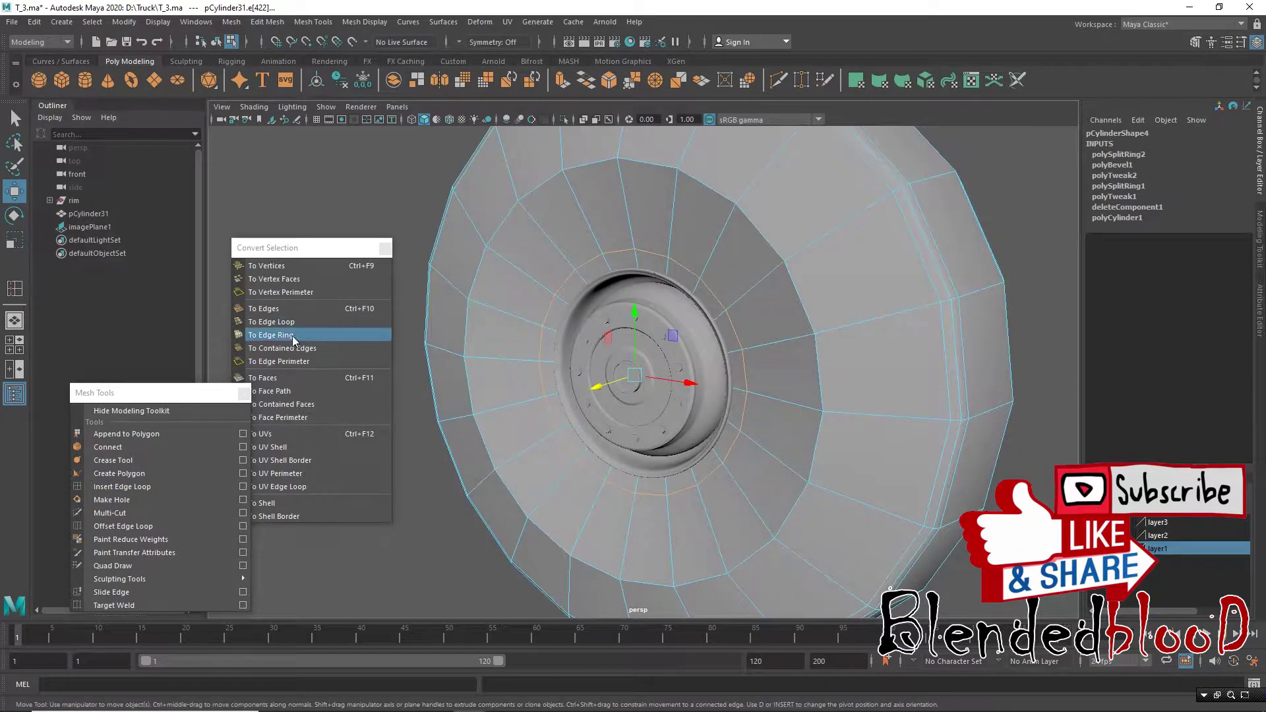
Step: Insert a second edge loop on the spoke edges around the rim opening
left_click(122, 487)
key("space")
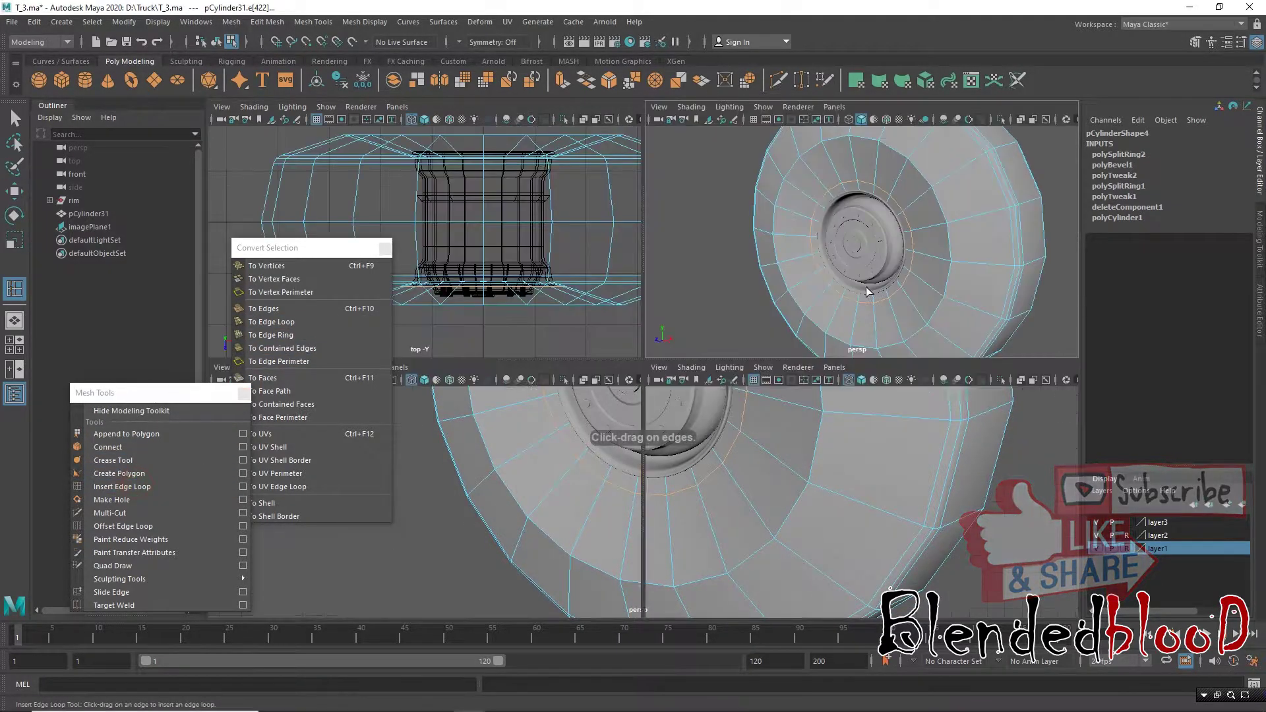
left_click_drag(865, 287, 872, 319, "alt")
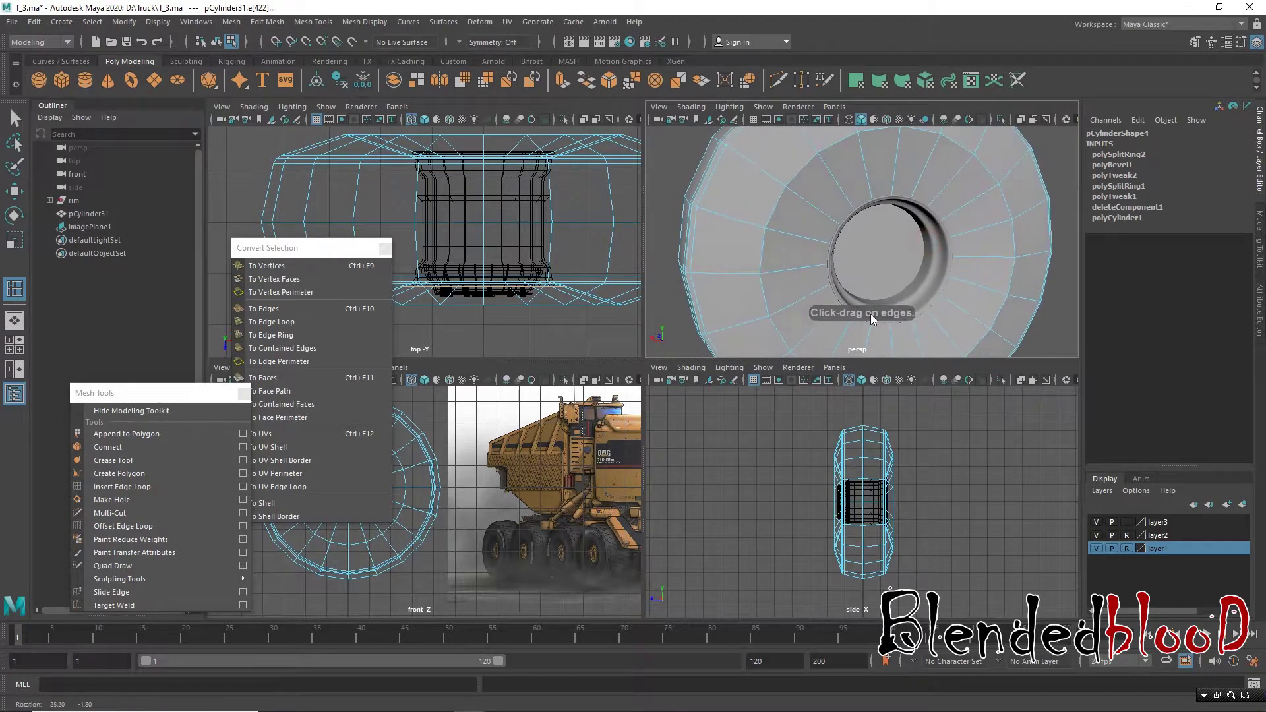
scroll(561, 504, "up", 5)
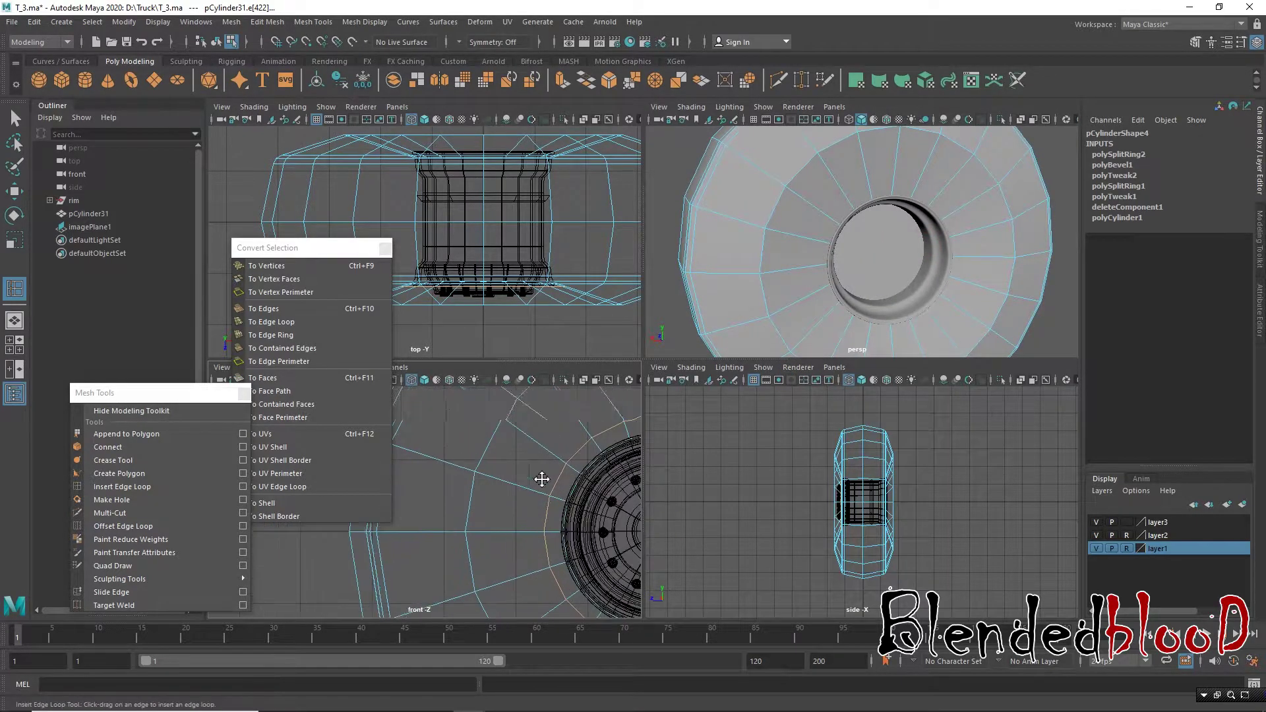
scroll(561, 466, "up", 3)
middle_click_drag(561, 466, 619, 416, "alt")
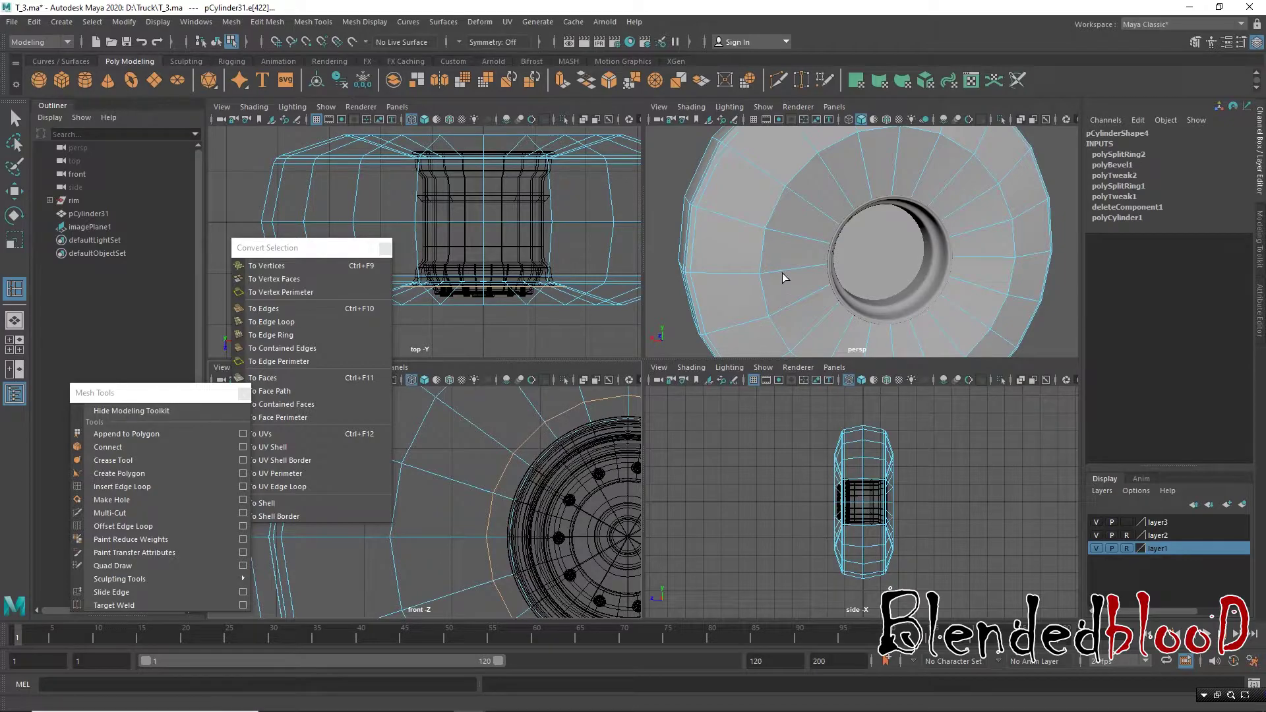
double_click(813, 244)
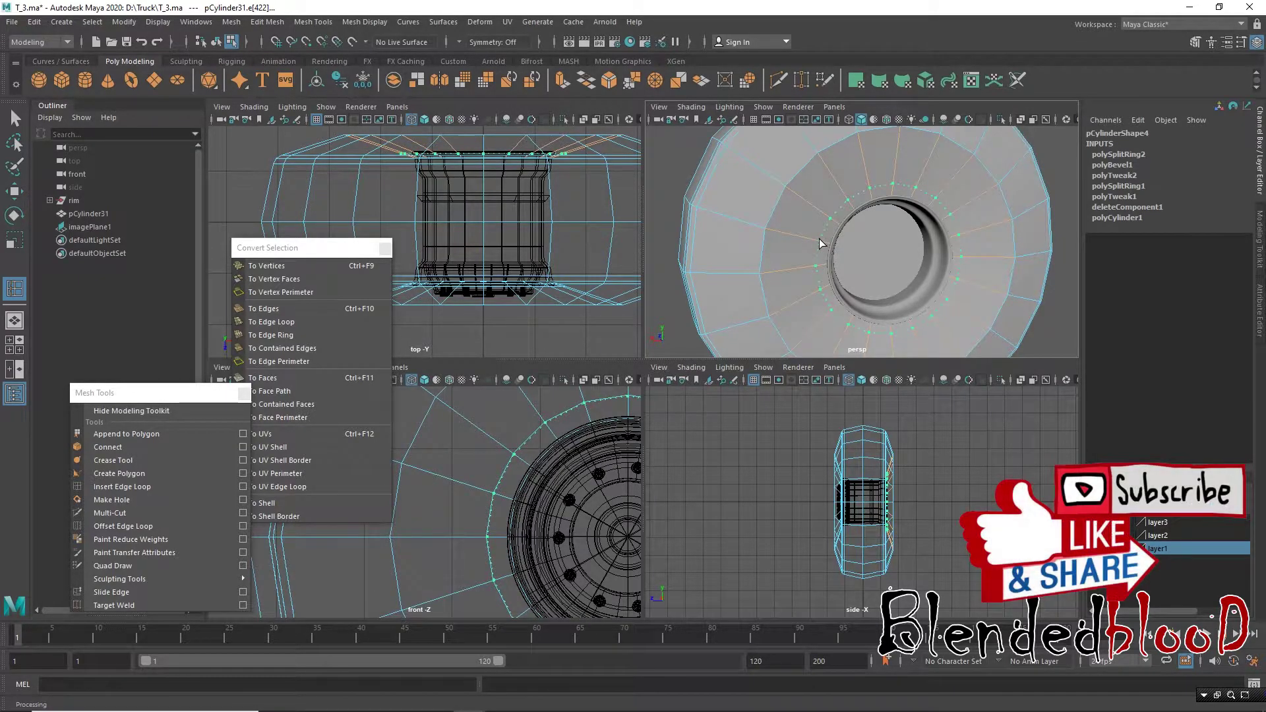
left_click(820, 244)
Step: Select the face loops around the rim opening and scale and move them inward
key("w")
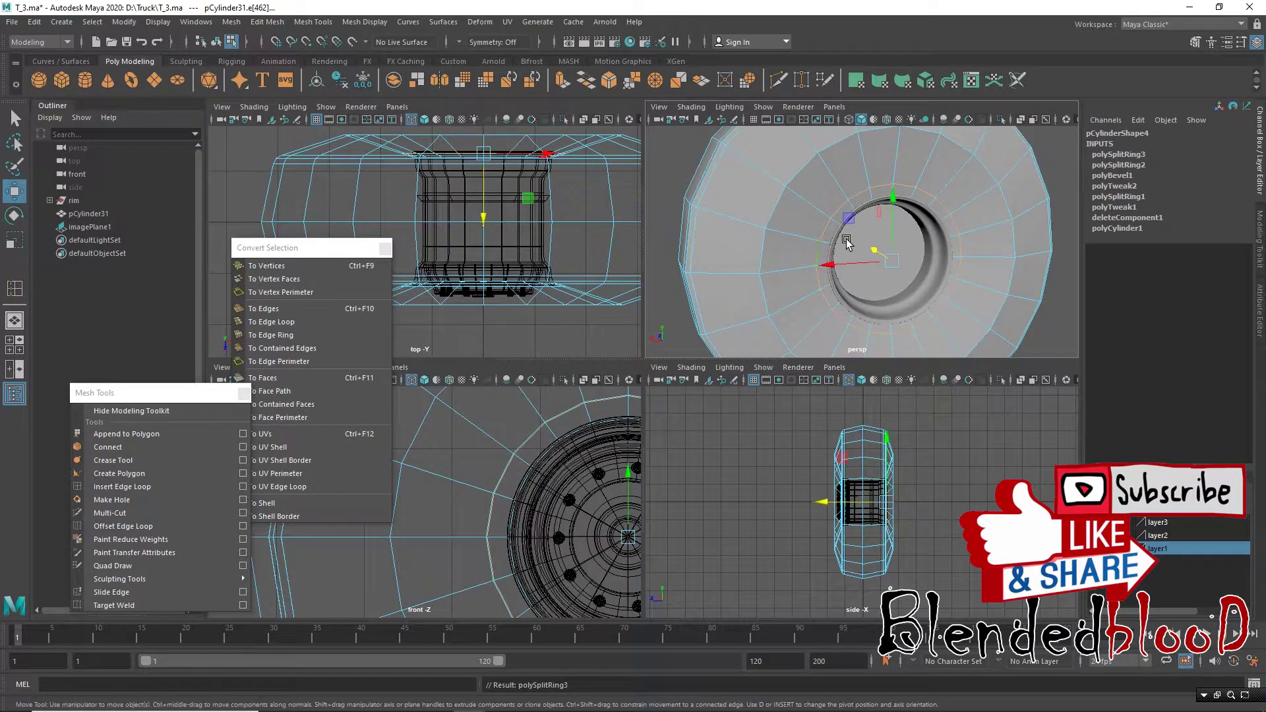
key("space")
mouse_move(723, 333)
left_mouse_down("alt")
mouse_move(912, 339)
mouse_move(745, 346)
mouse_move(699, 277)
left_mouse_up("alt")
scroll(690, 267, "up", 5)
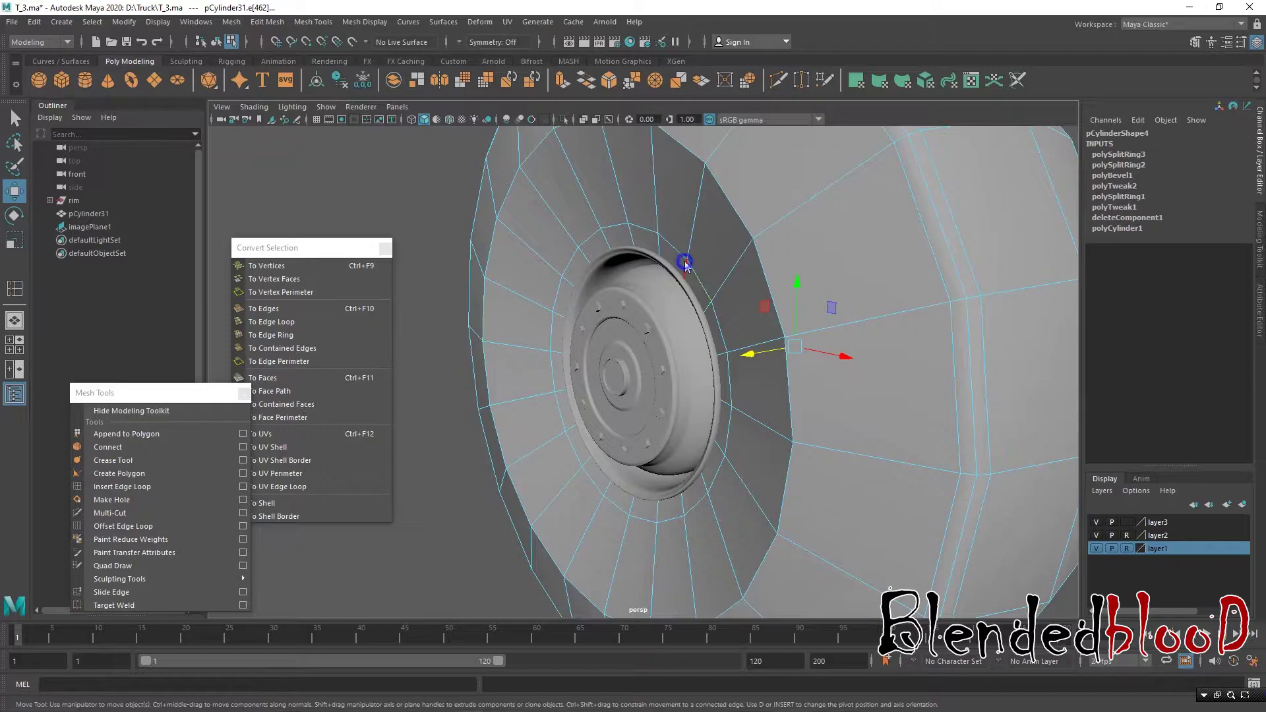
right_click_drag(691, 267, 689, 293)
left_click(667, 254)
double_click(701, 289, "shift")
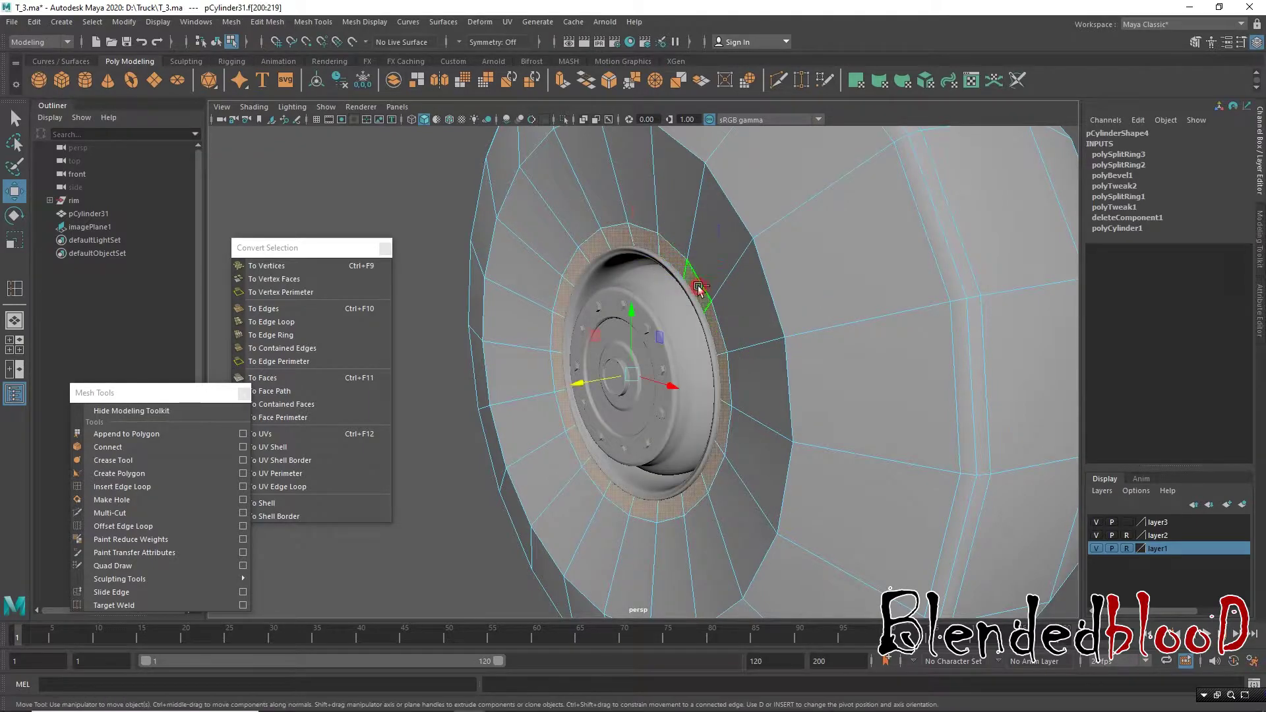
key("r")
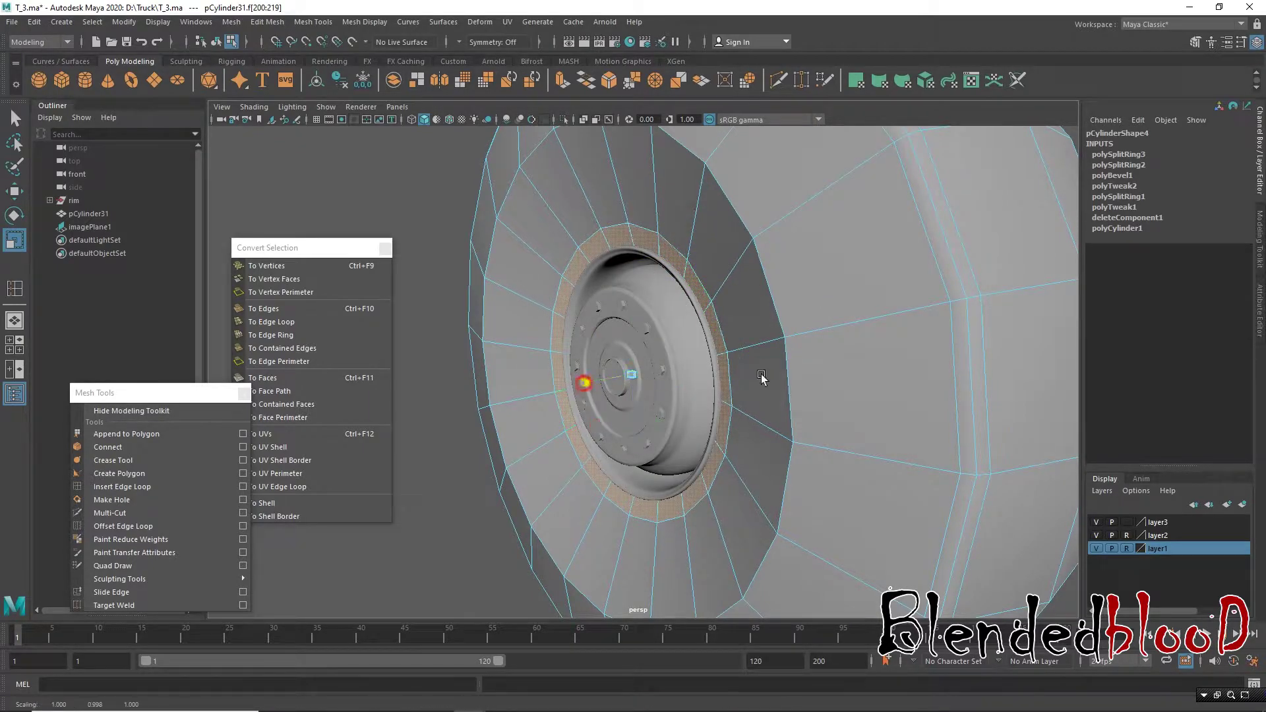
mouse_move(805, 353)
left_mouse_down("alt")
mouse_move(779, 345)
mouse_move(800, 297)
mouse_move(850, 418)
mouse_move(798, 412)
mouse_move(952, 486)
left_mouse_up("alt")
double_click(749, 265)
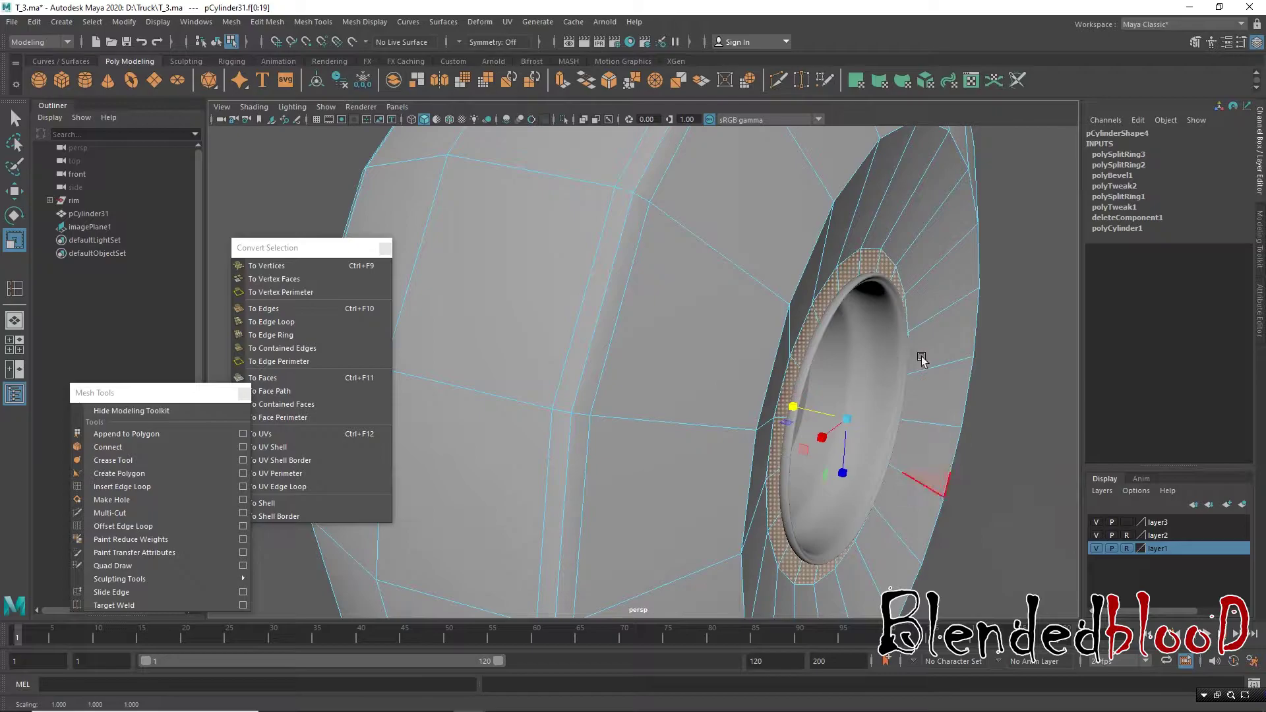
key("w")
Step: Return the tire to object mode and review the wheel in the four views
mouse_move(786, 301)
left_mouse_down("alt")
mouse_move(851, 299)
mouse_move(779, 294)
left_mouse_up("alt")
right_click_drag(780, 294, 844, 245)
key("space")
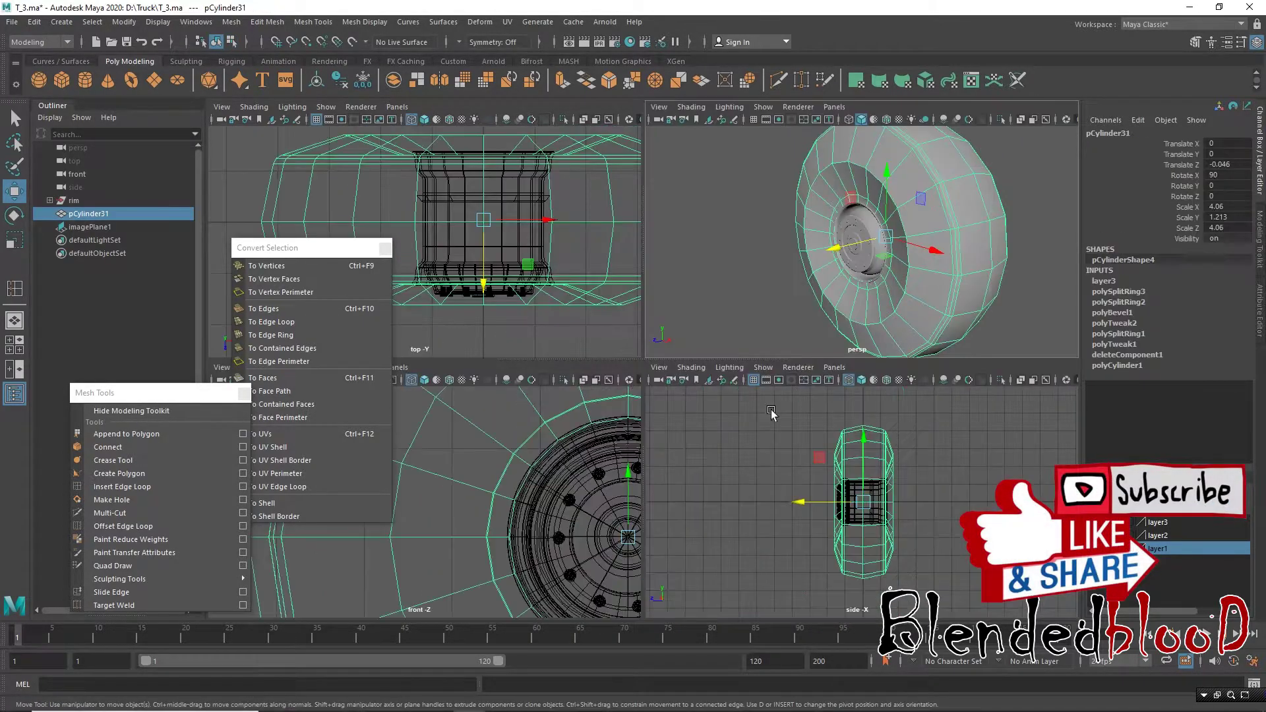
key("space")
key("space")
scroll(552, 277, "down", 3)
scroll(551, 277, "up", 2)
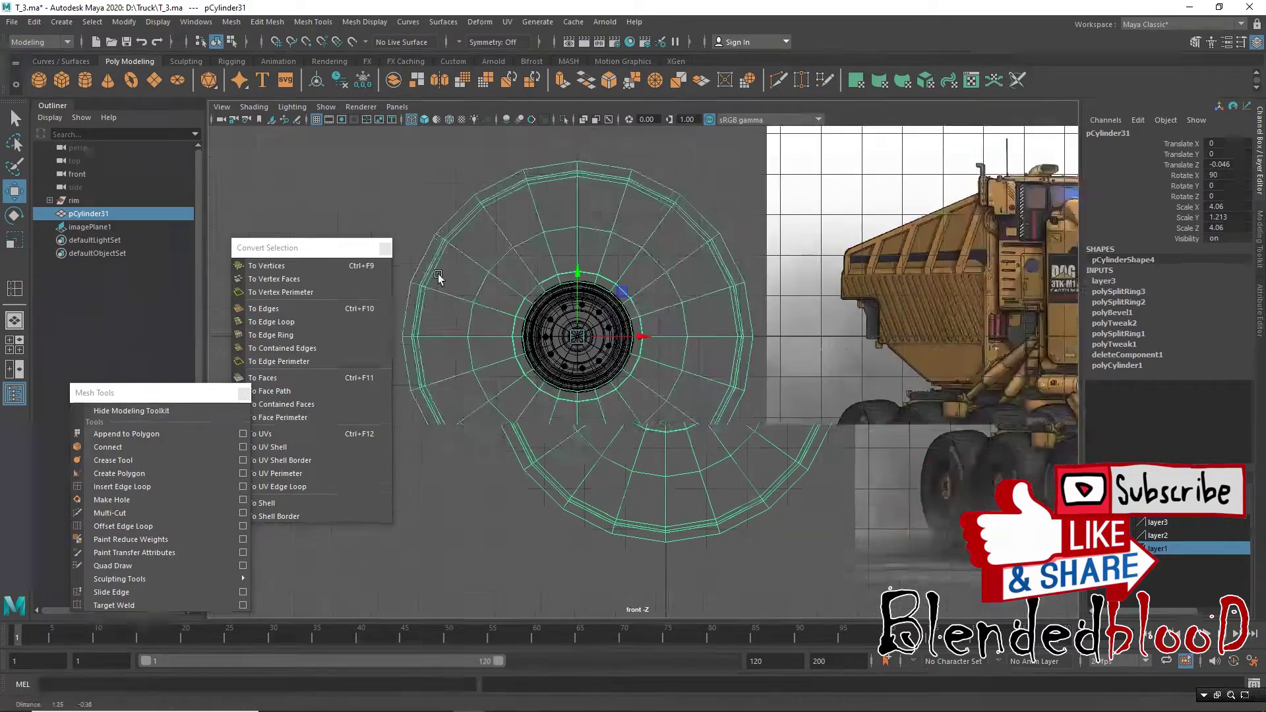
scroll(761, 448, "up", 2)
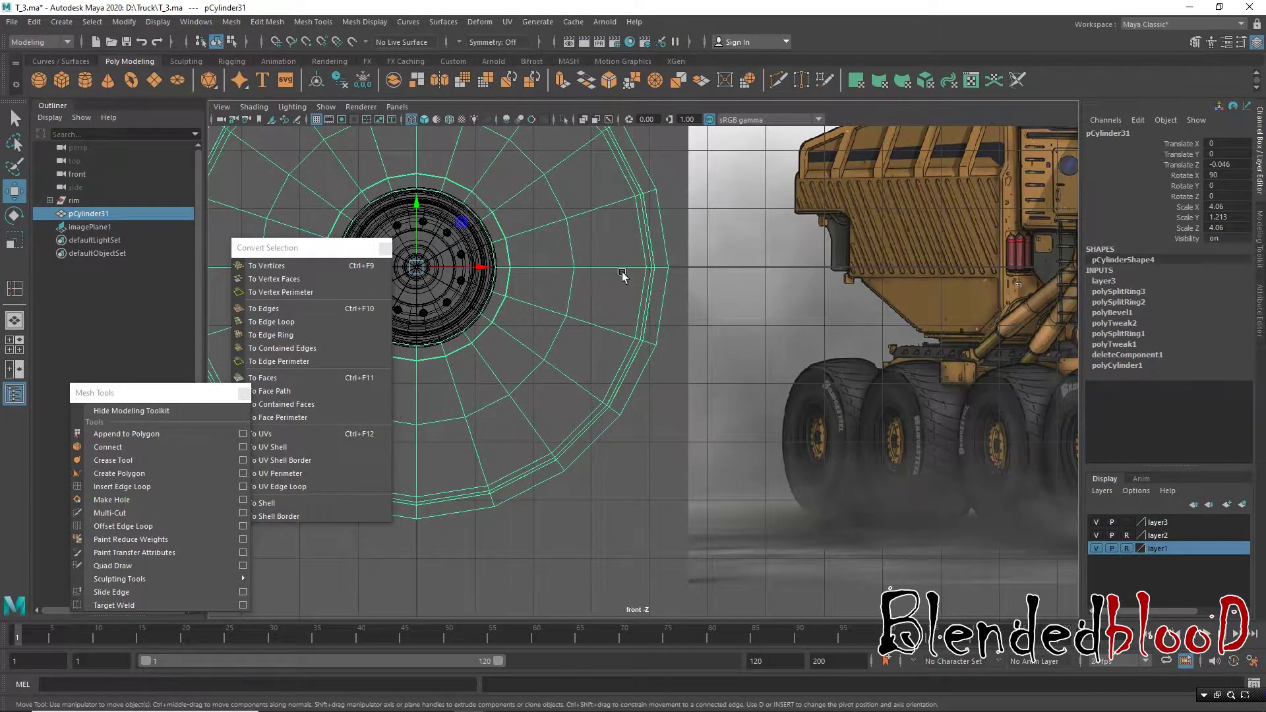
key("space")
key("space")
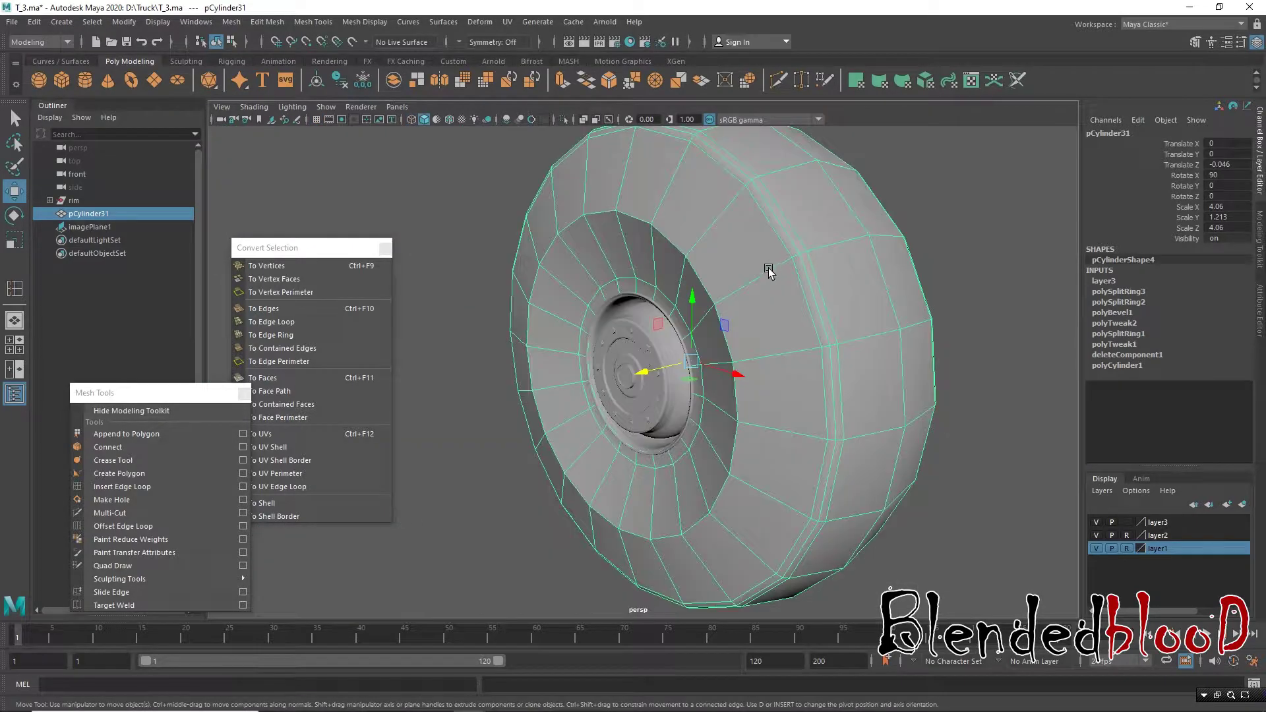
Step: Select the inner face loop f[0:19] around the rim opening and scale it to about 1.066
scroll(725, 271, "up", 3)
right_click(663, 254)
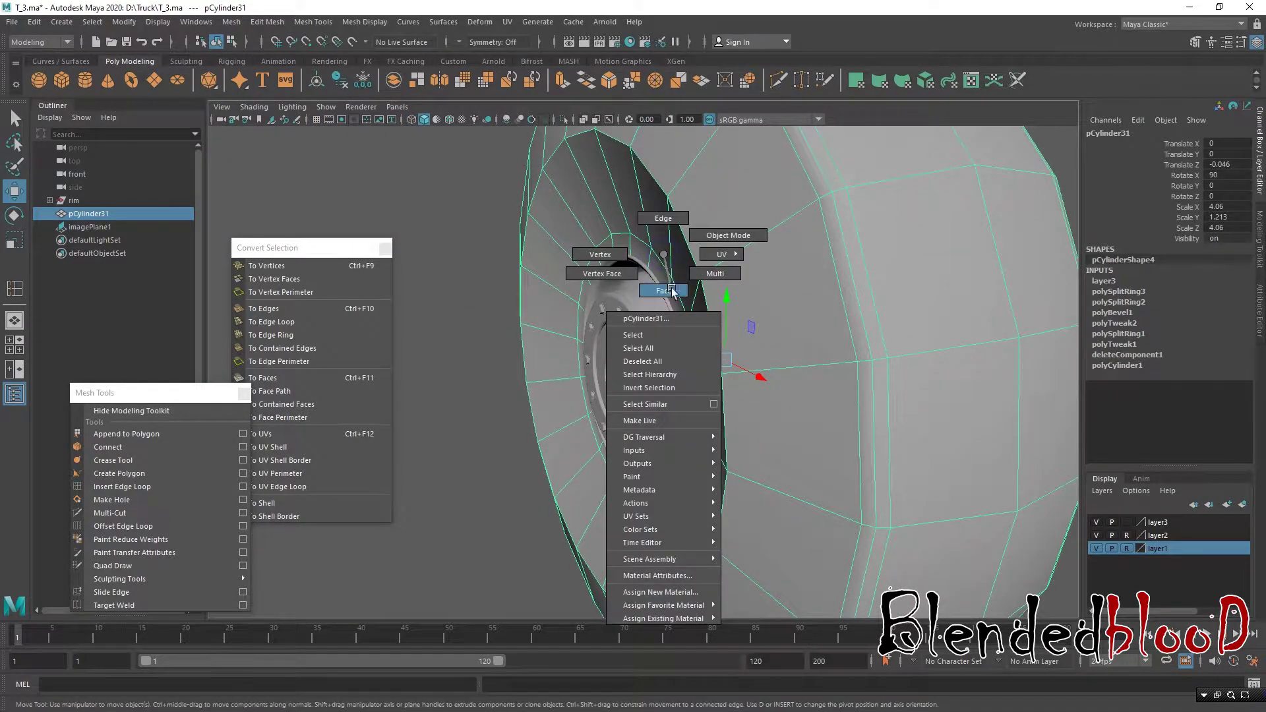
left_click(671, 291)
left_click(653, 264)
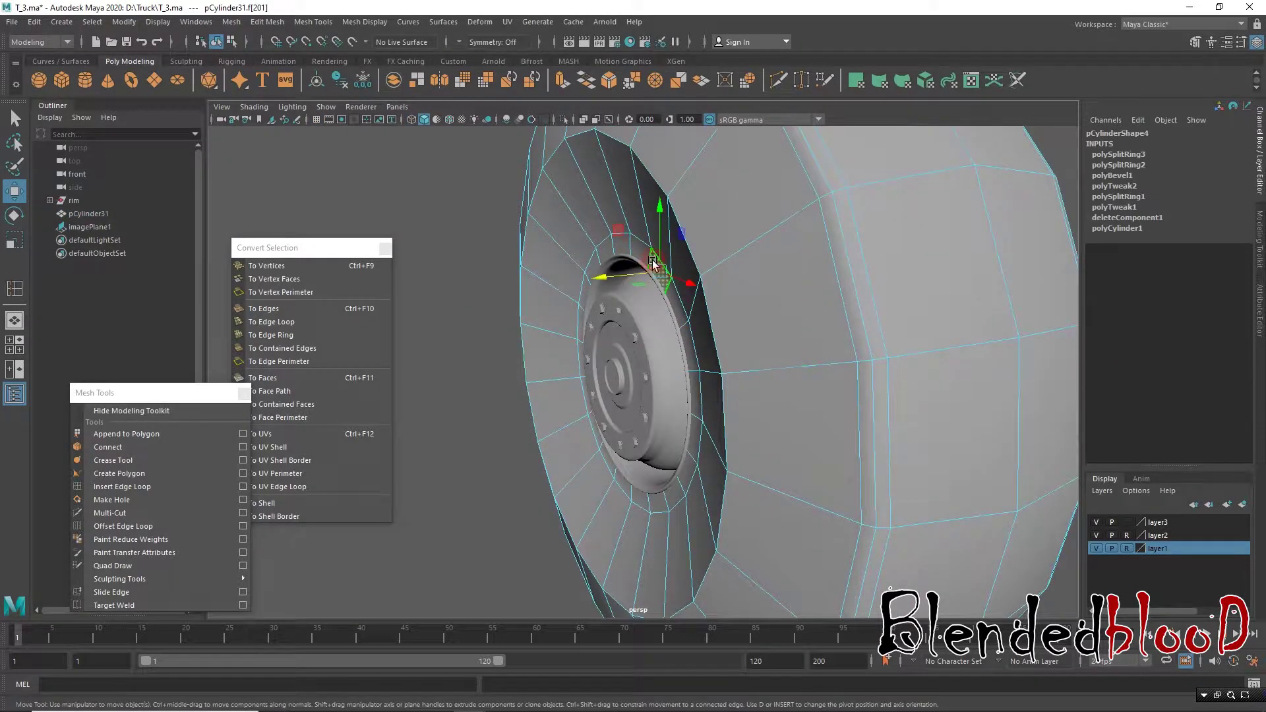
double_click(674, 291, "shift")
key("f")
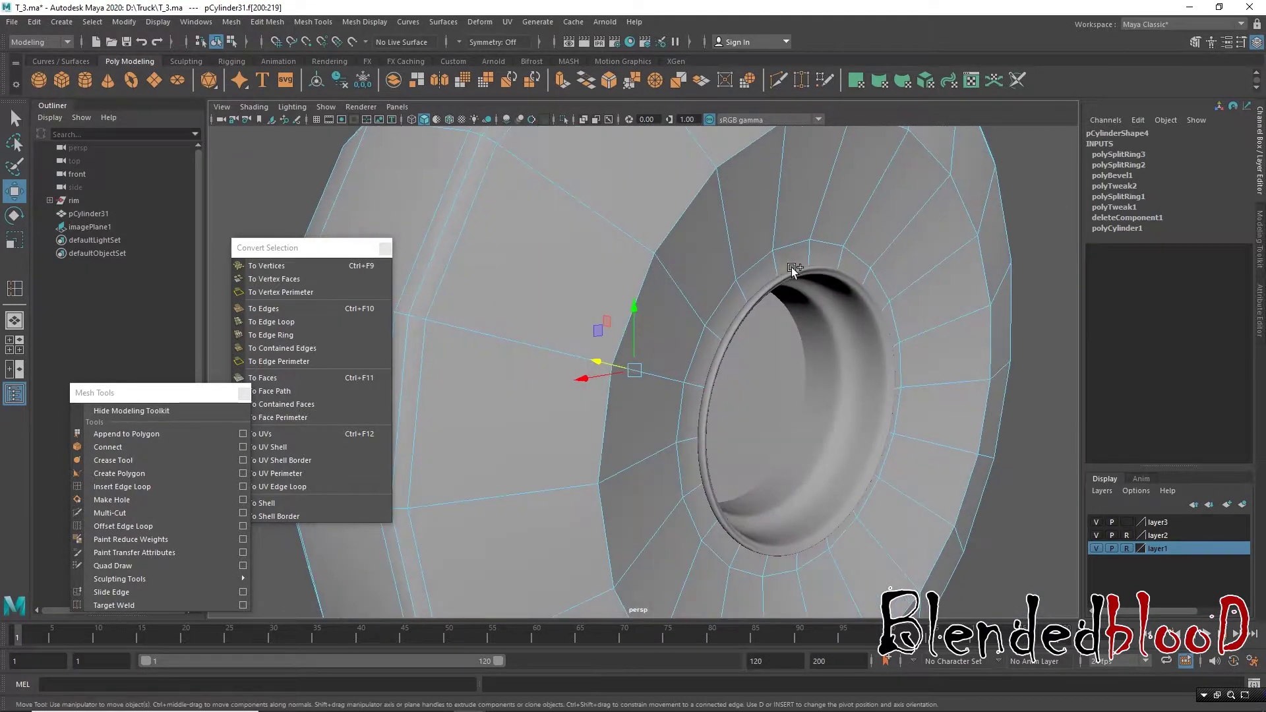
double_click(768, 271)
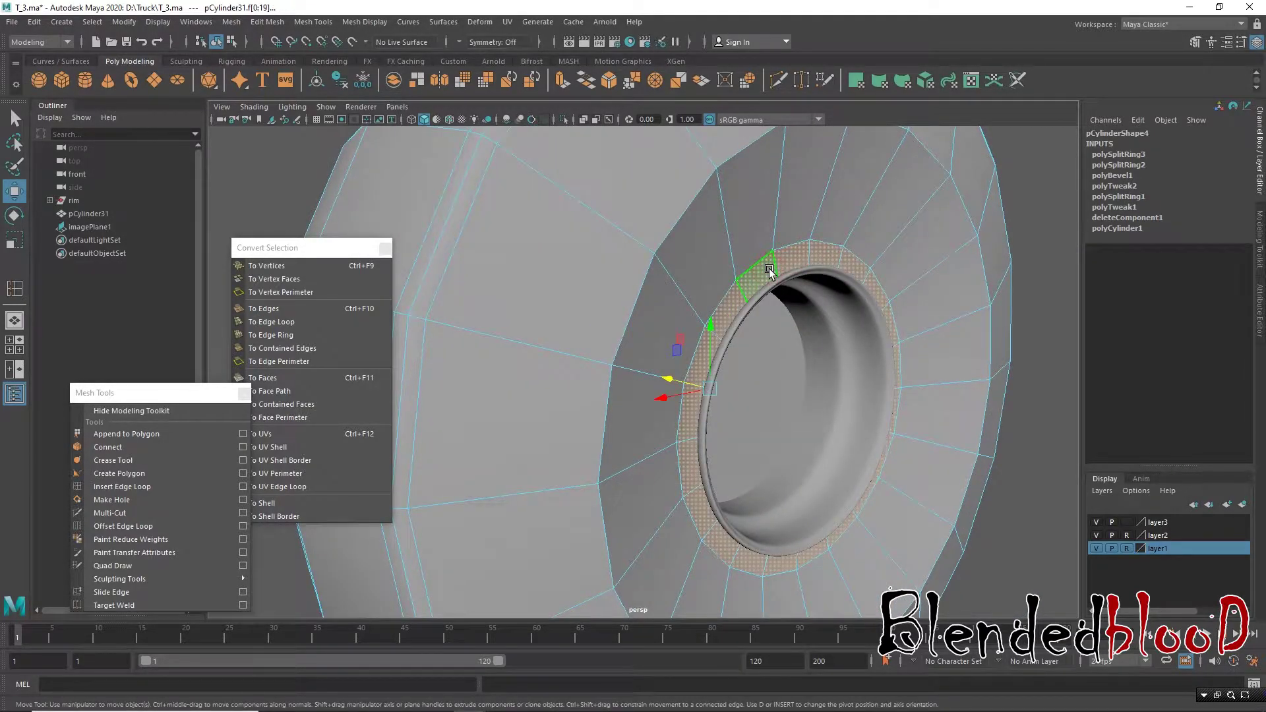
mouse_move(739, 271)
left_mouse_down("alt")
mouse_move(885, 283)
mouse_move(844, 297)
left_mouse_up("alt")
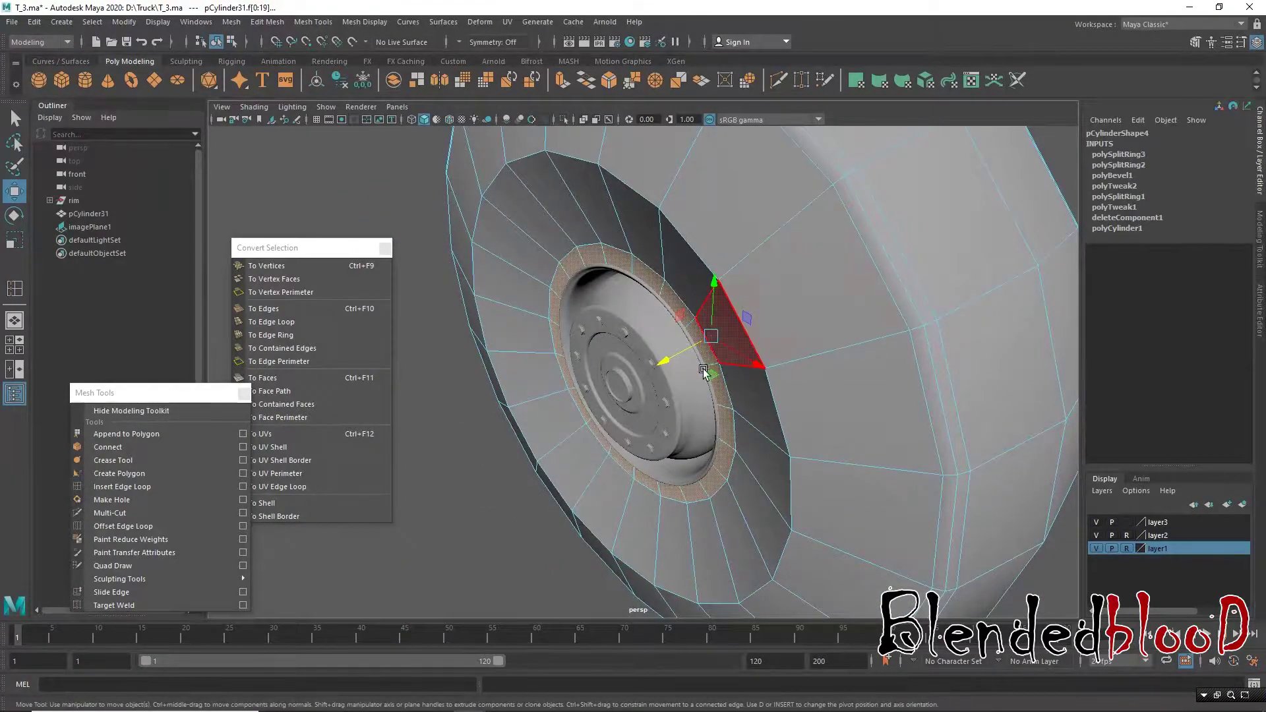
key("r")
mouse_move(670, 362)
left_mouse_down()
mouse_move(692, 351)
mouse_move(705, 364)
mouse_move(570, 369)
mouse_move(699, 370)
mouse_move(659, 356)
left_mouse_up()
key("w")
right_click_drag(641, 244, 644, 192)
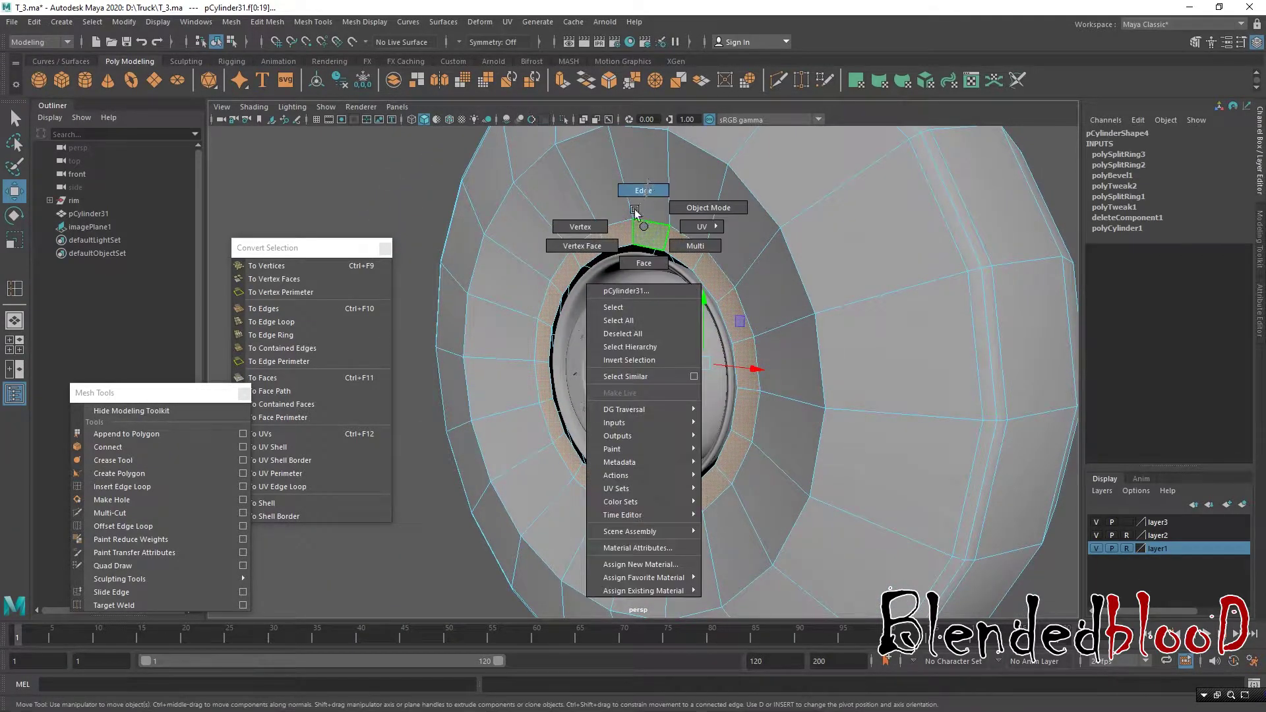
Step: Select the rim edge loop and scale it inward to about 0.946
double_click(641, 244)
left_click_drag(641, 244, 750, 231, "alt")
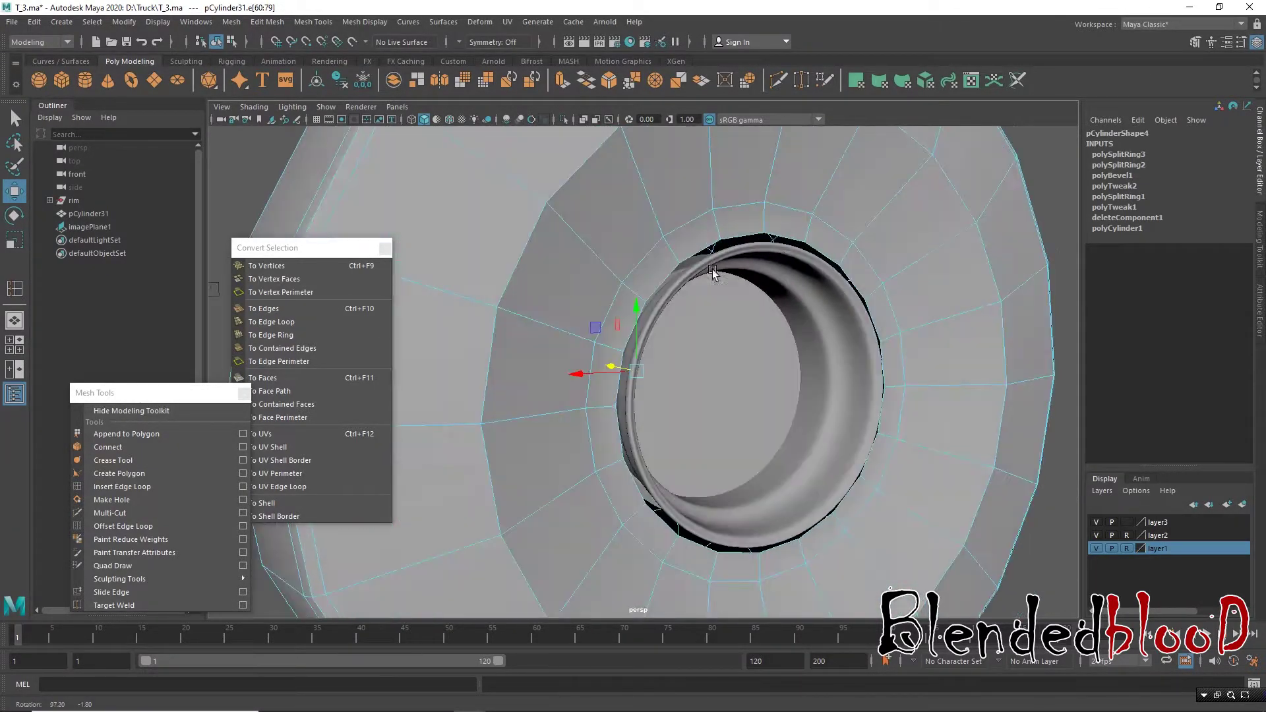
key("r")
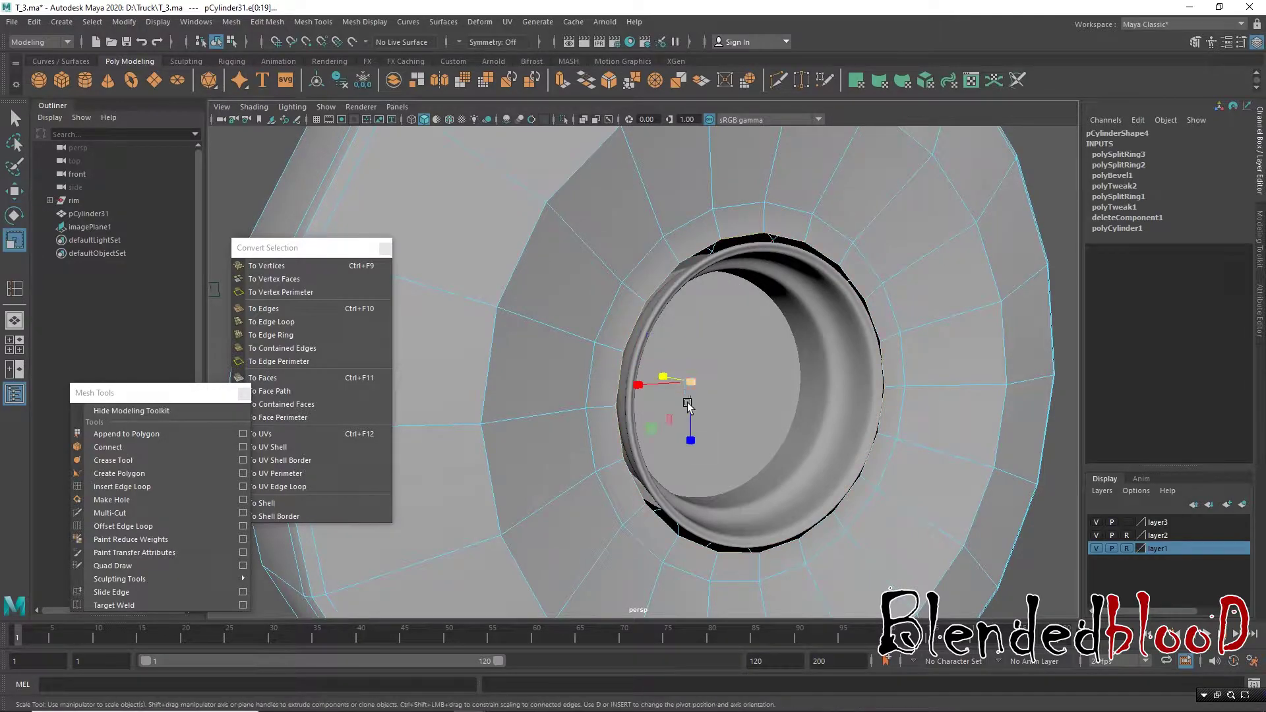
mouse_move(695, 382)
left_mouse_down()
mouse_move(682, 372)
mouse_move(817, 341)
mouse_move(664, 241)
mouse_move(678, 269)
mouse_move(727, 224)
mouse_move(712, 314)
left_mouse_up()
Step: Pick an edge on the rim lip and undo the accidental flattening scale
right_click(664, 242)
left_click(753, 228)
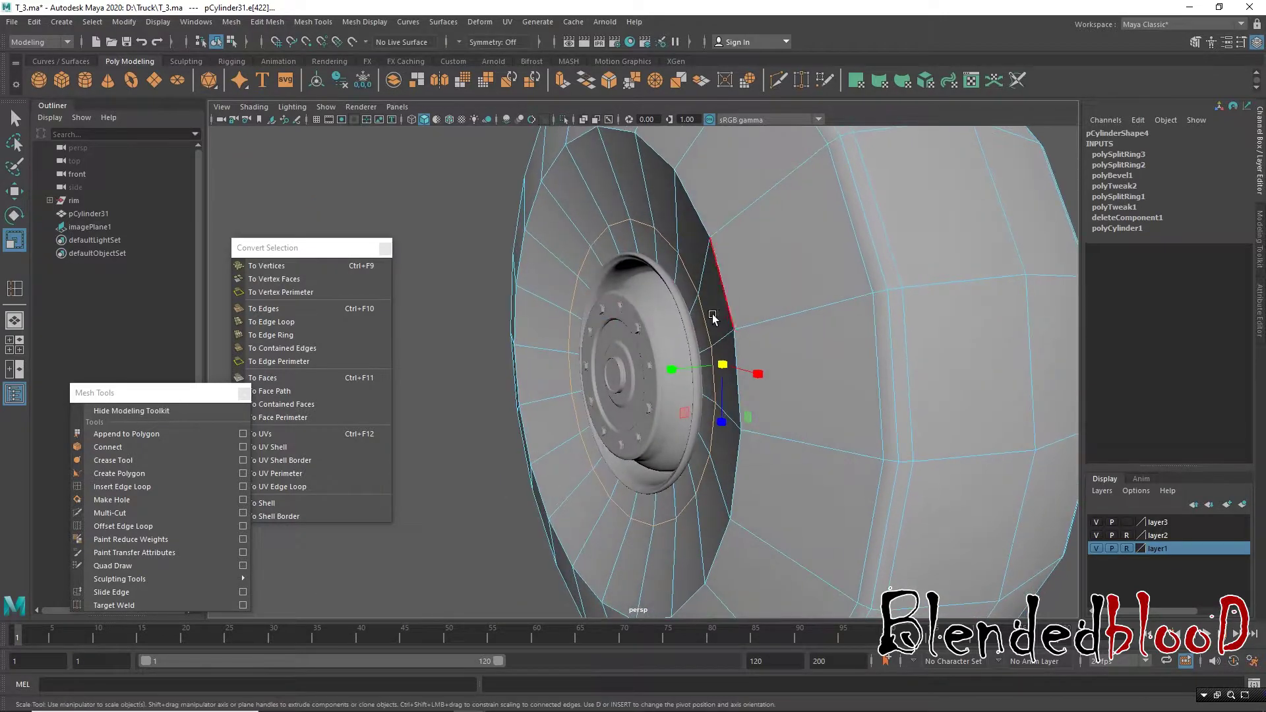
left_click_drag(674, 364, 725, 366)
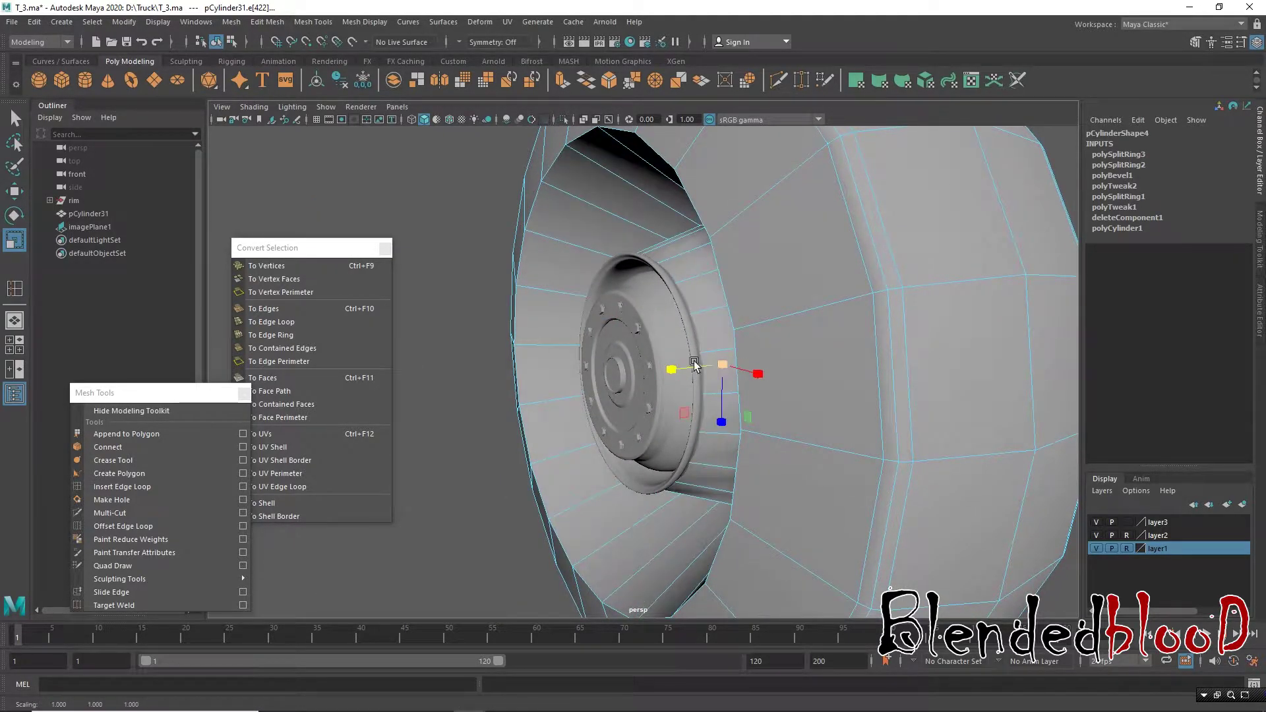
key("ctrl+z")
mouse_move(647, 314)
left_mouse_down("alt")
mouse_move(662, 332)
mouse_move(639, 332)
left_mouse_up("alt")
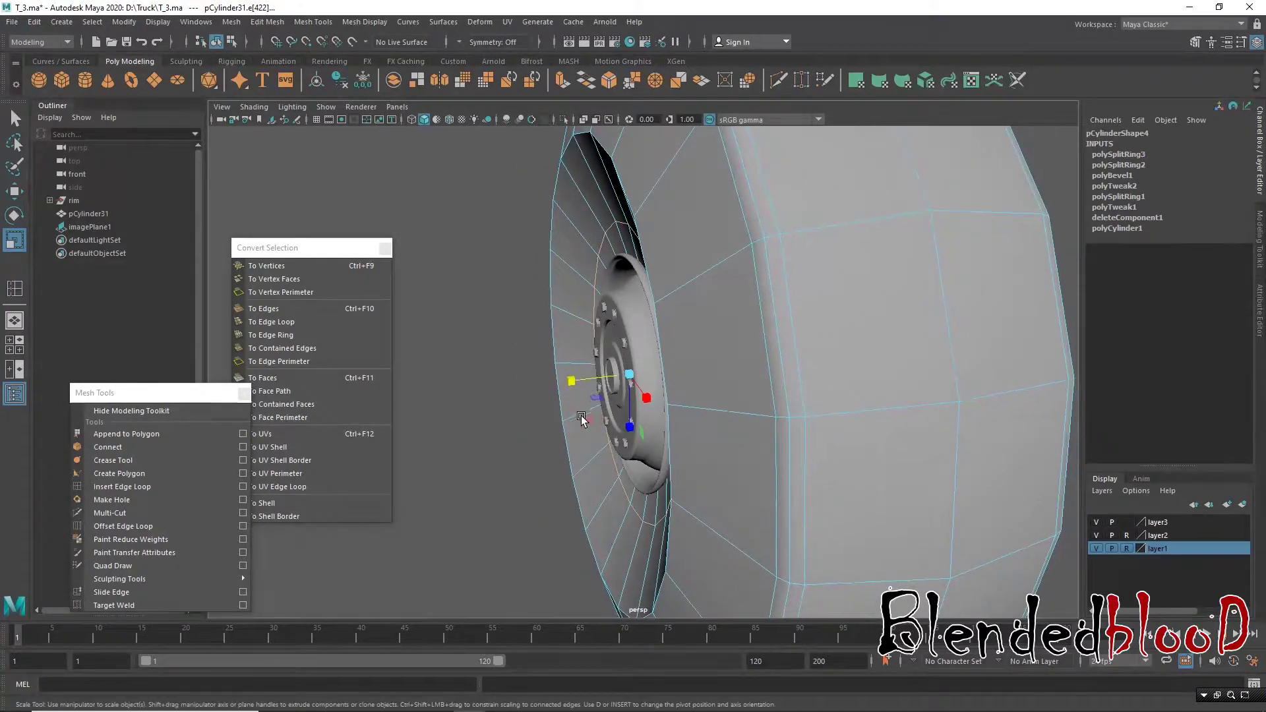
left_click_drag(553, 378, 741, 376, "alt")
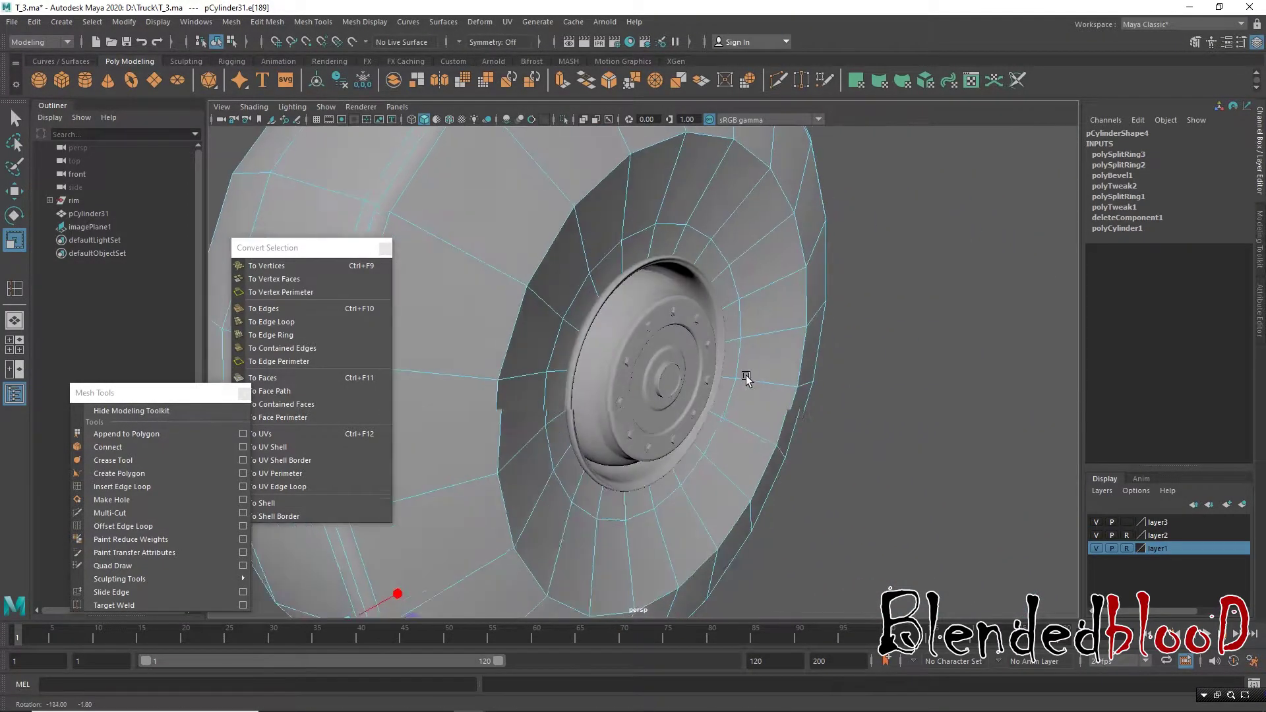
Step: Select the face rings around the inner rim and the hole in face mode
right_click_drag(707, 278, 710, 258)
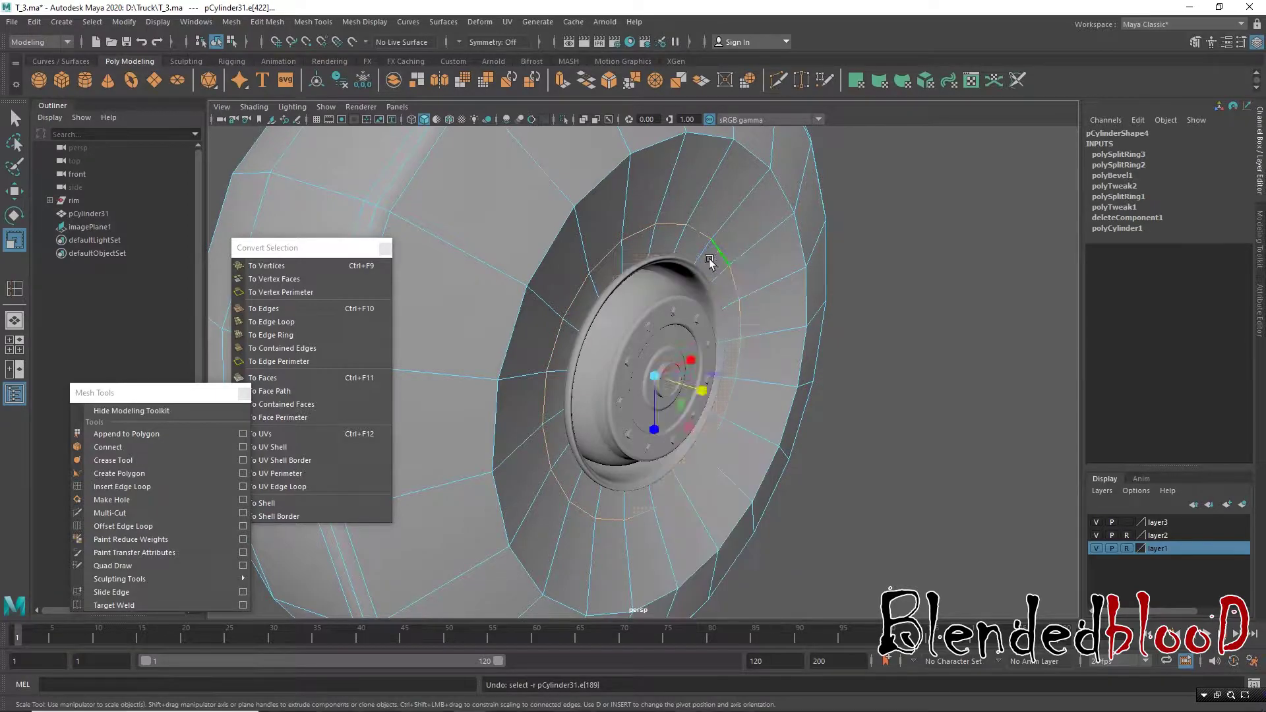
left_click(691, 251)
left_click_drag(688, 253, 591, 377, "shift")
double_click(691, 244)
mouse_move(728, 401)
left_mouse_down("alt")
mouse_move(752, 390)
mouse_move(660, 372)
mouse_move(531, 384)
mouse_move(806, 296)
mouse_move(848, 395)
mouse_move(737, 410)
left_mouse_up("alt")
double_click(791, 280)
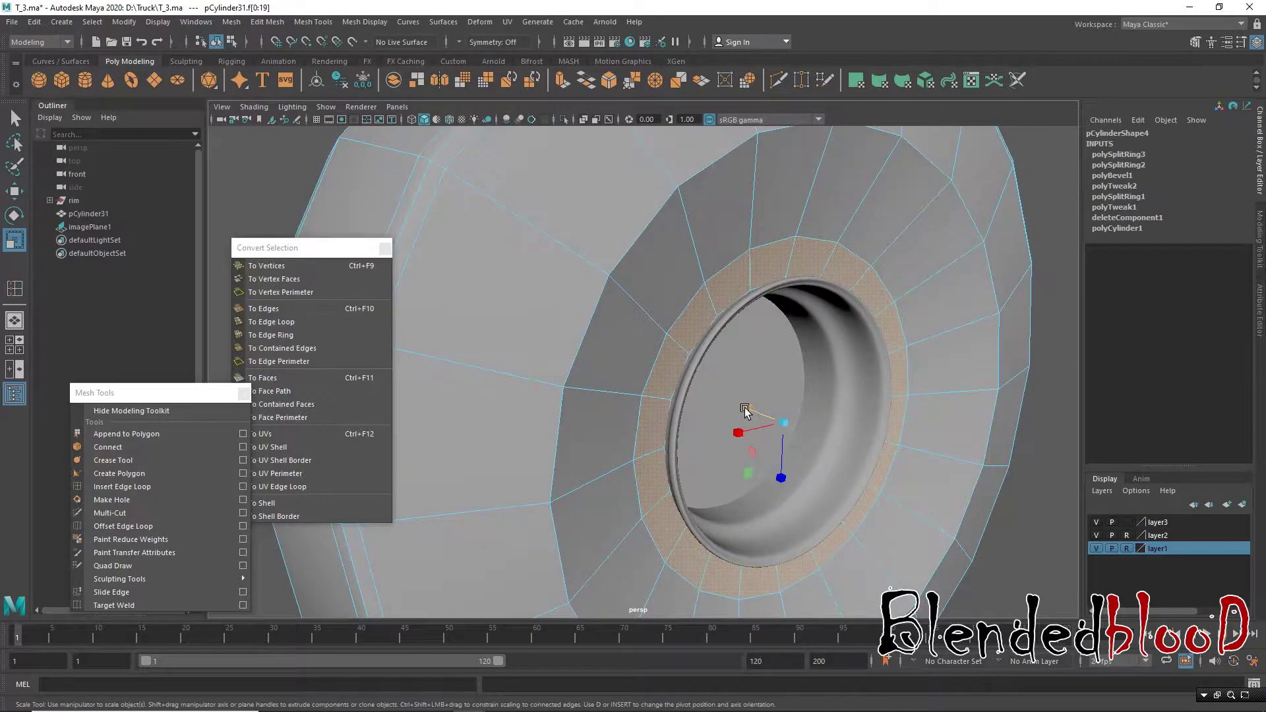
left_click(869, 509)
mouse_move(869, 509)
left_mouse_down("alt")
mouse_move(920, 358)
mouse_move(884, 336)
left_mouse_up("alt")
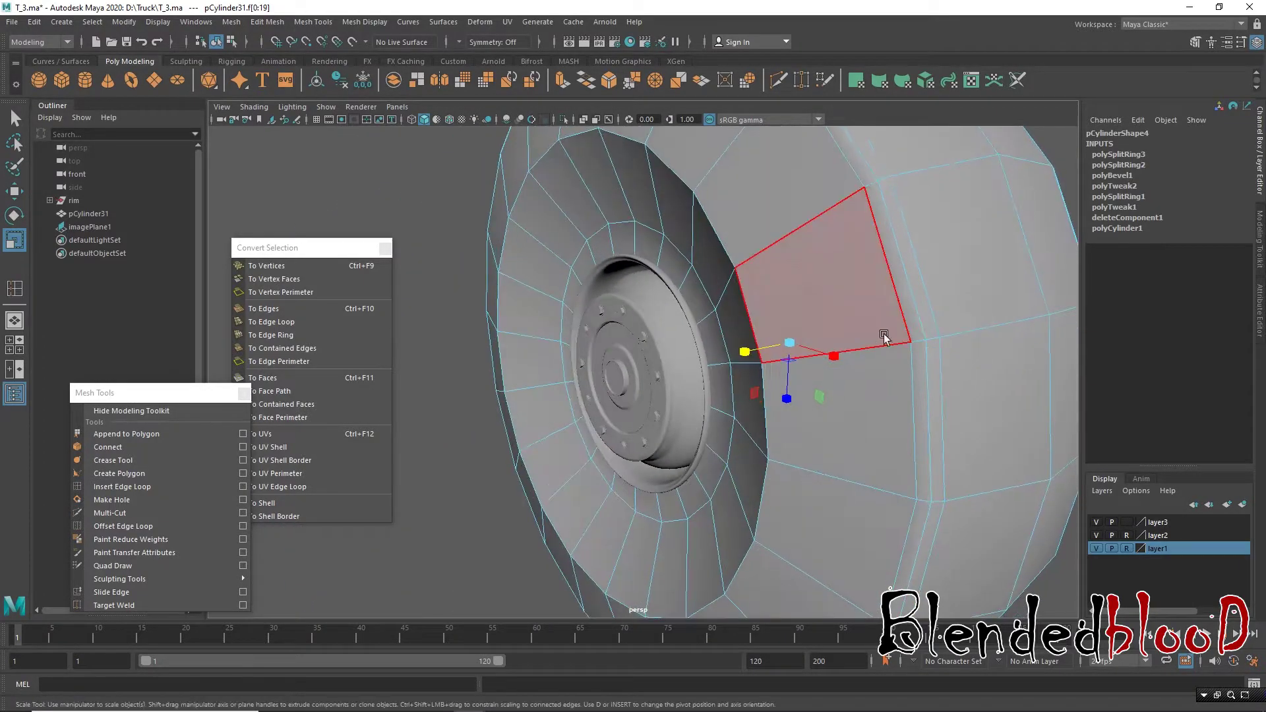
left_click_drag(760, 295, 660, 217, "alt")
Step: Return to object mode with the Move tool and frame the tire
right_click_drag(660, 217, 721, 172)
key("w")
key("f")
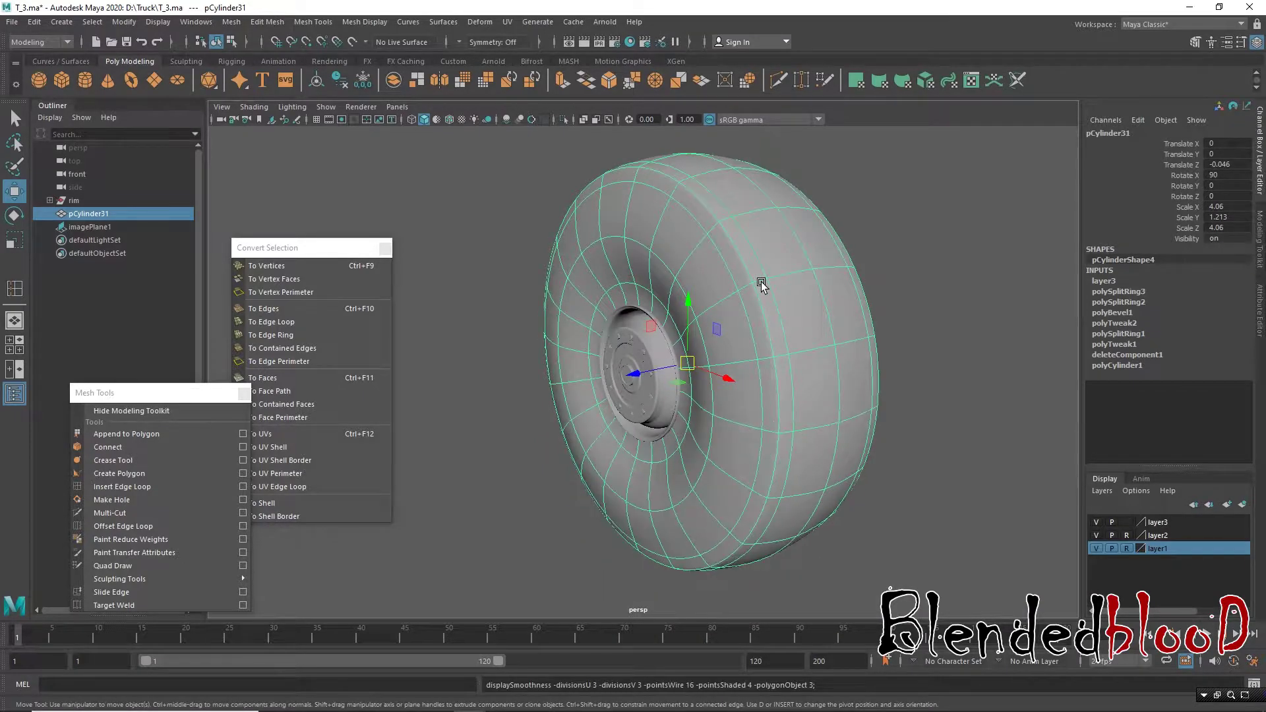
scroll(701, 319, "up", 3)
scroll(700, 319, "up", 3)
scroll(726, 334, "up", 2)
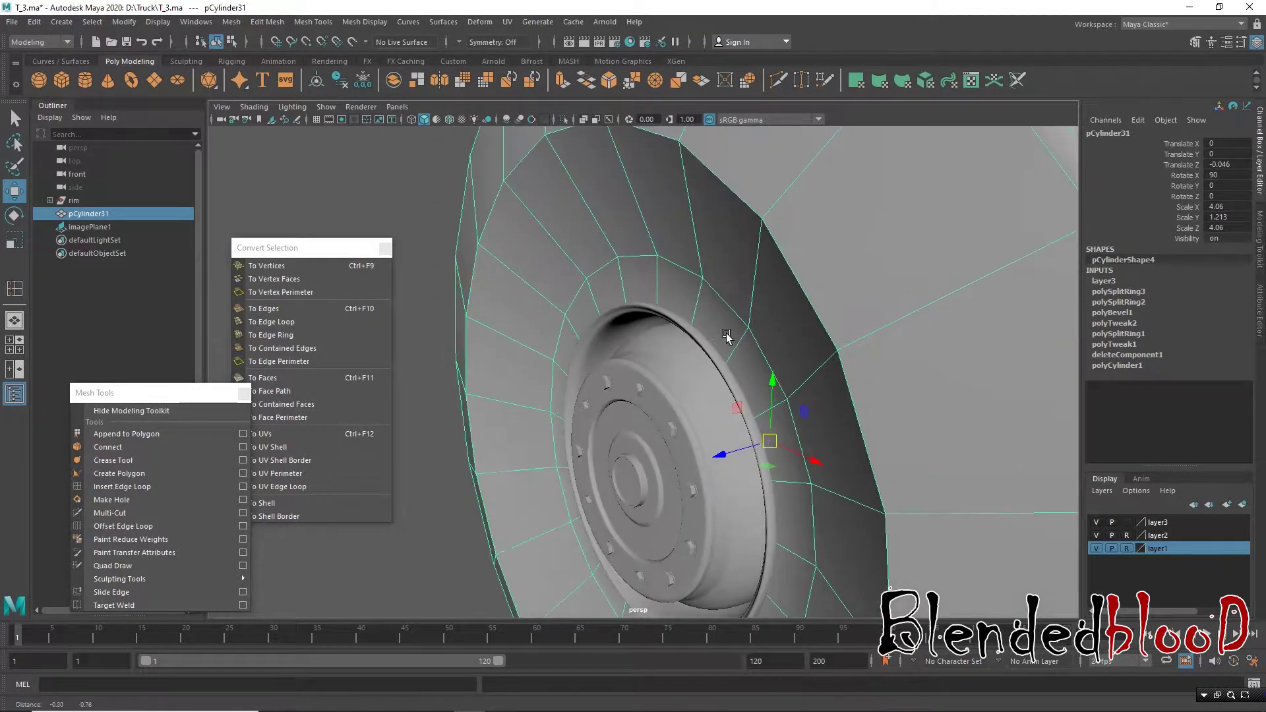
key("space")
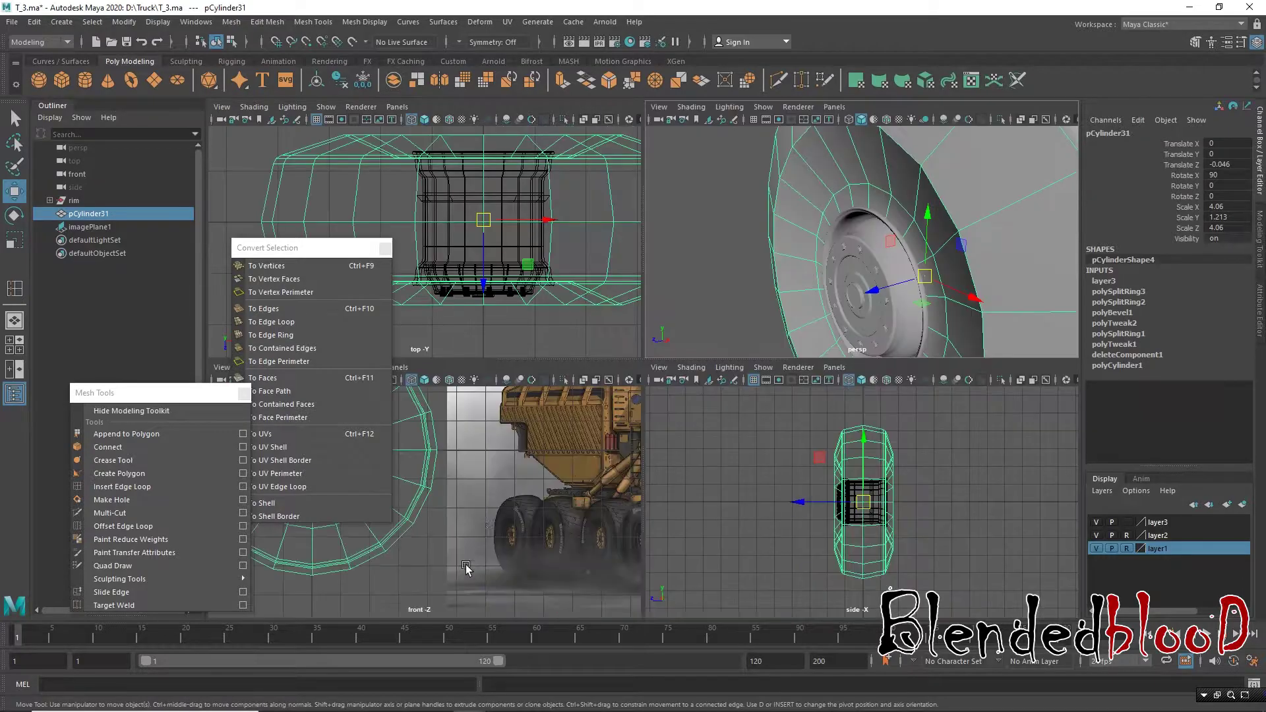
key("space")
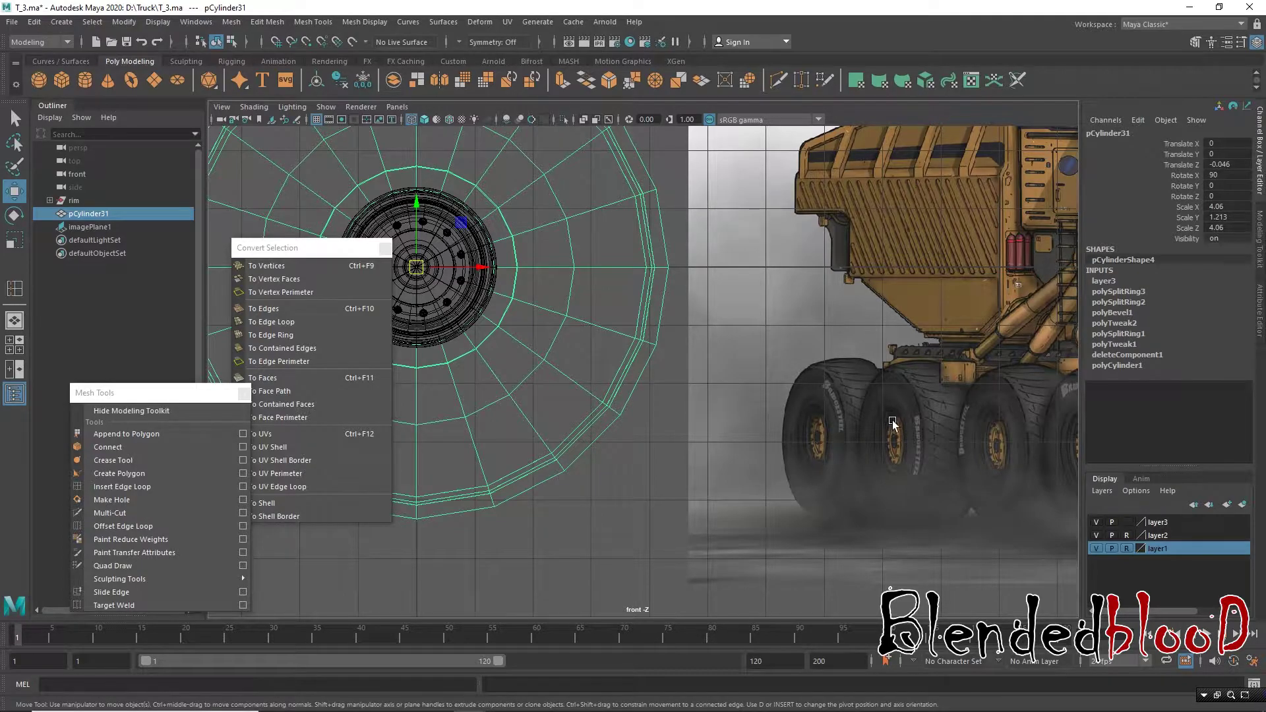
key("space")
key("space")
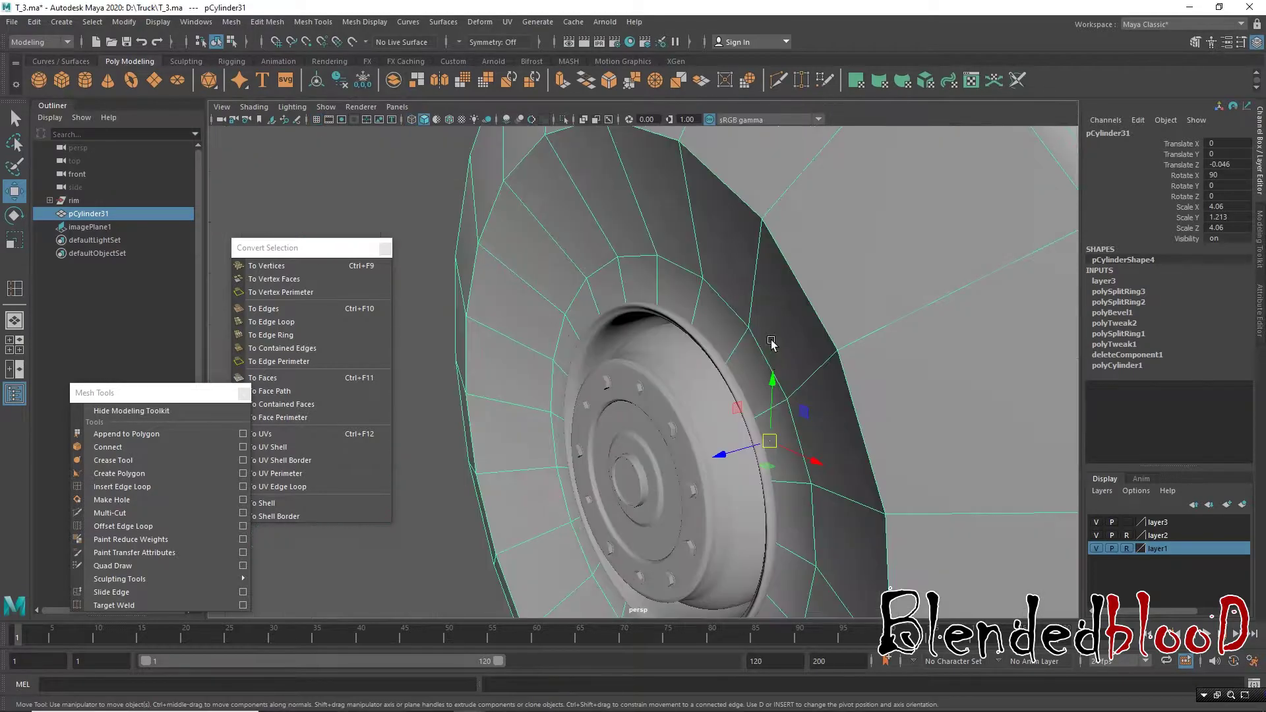
right_click_drag(771, 343, 668, 333, "alt")
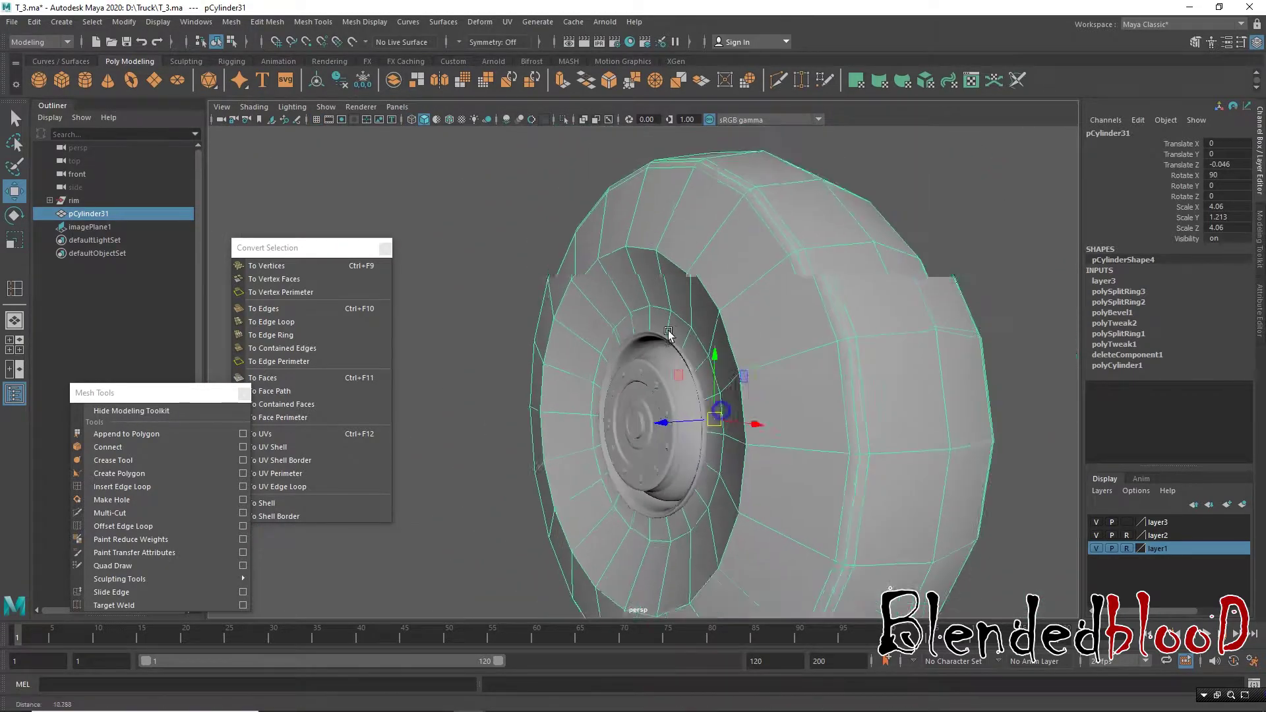
left_click_drag(668, 333, 738, 352, "alt")
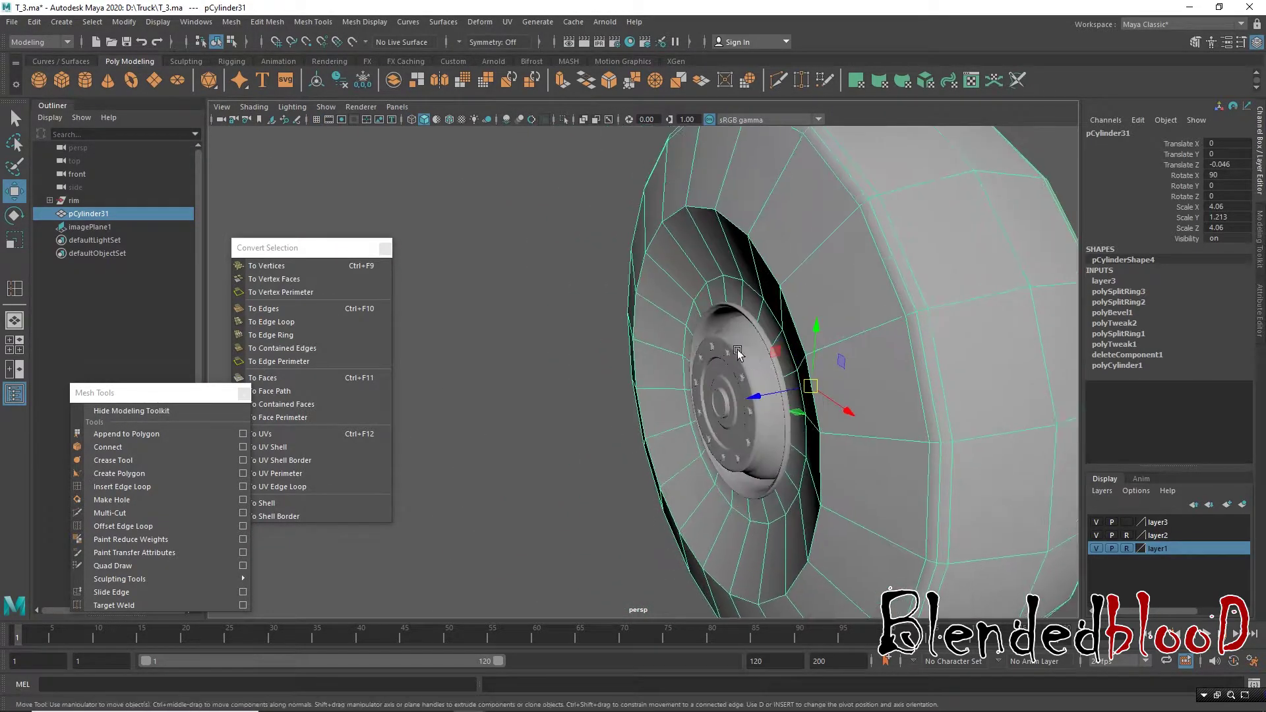
right_click_drag(762, 291, 755, 257)
left_click(753, 294)
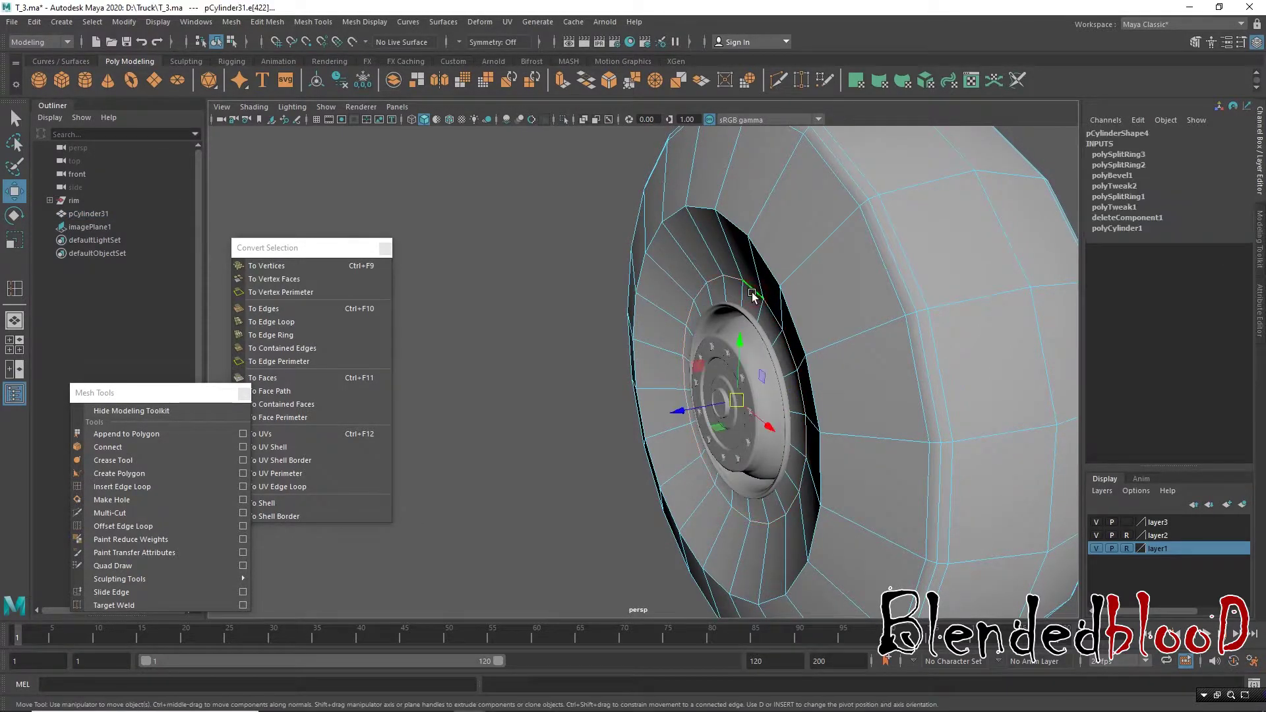
mouse_move(788, 330)
left_mouse_down("alt")
mouse_move(805, 305)
mouse_move(795, 283)
left_mouse_up("alt")
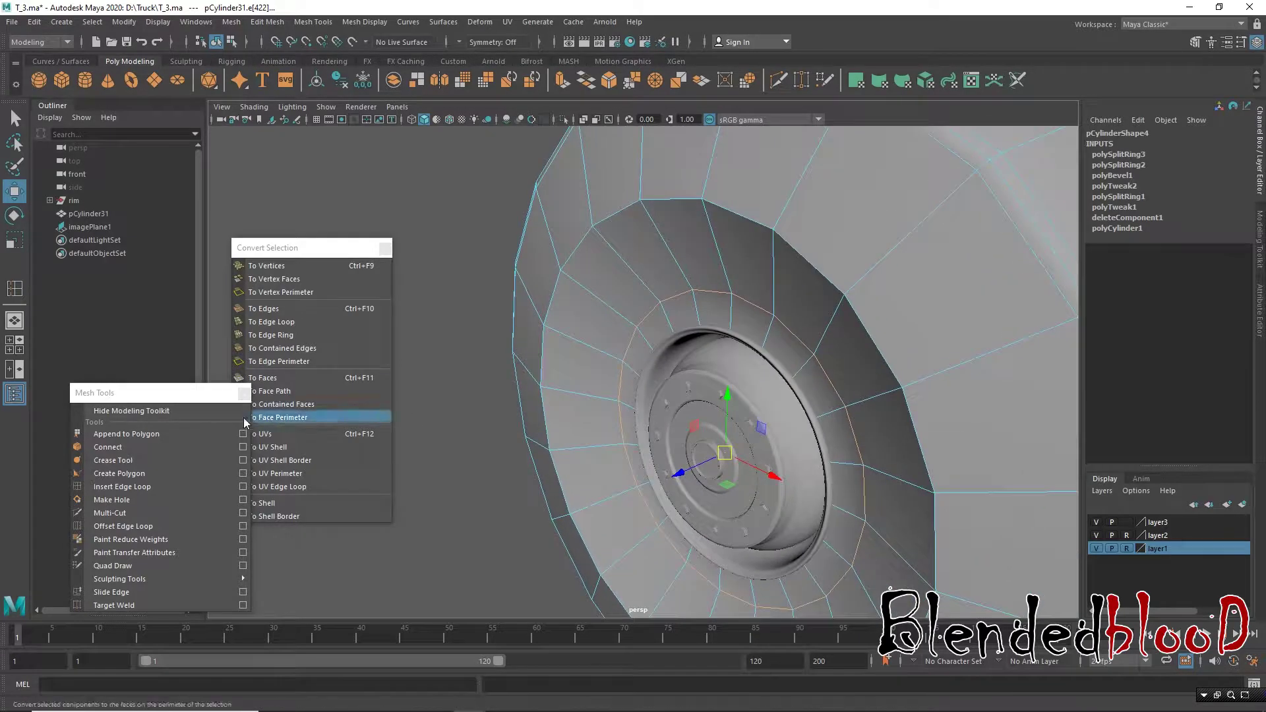
Step: Insert an edge loop around the hub opening of the tire
left_click(122, 487)
left_click_drag(699, 317, 696, 311)
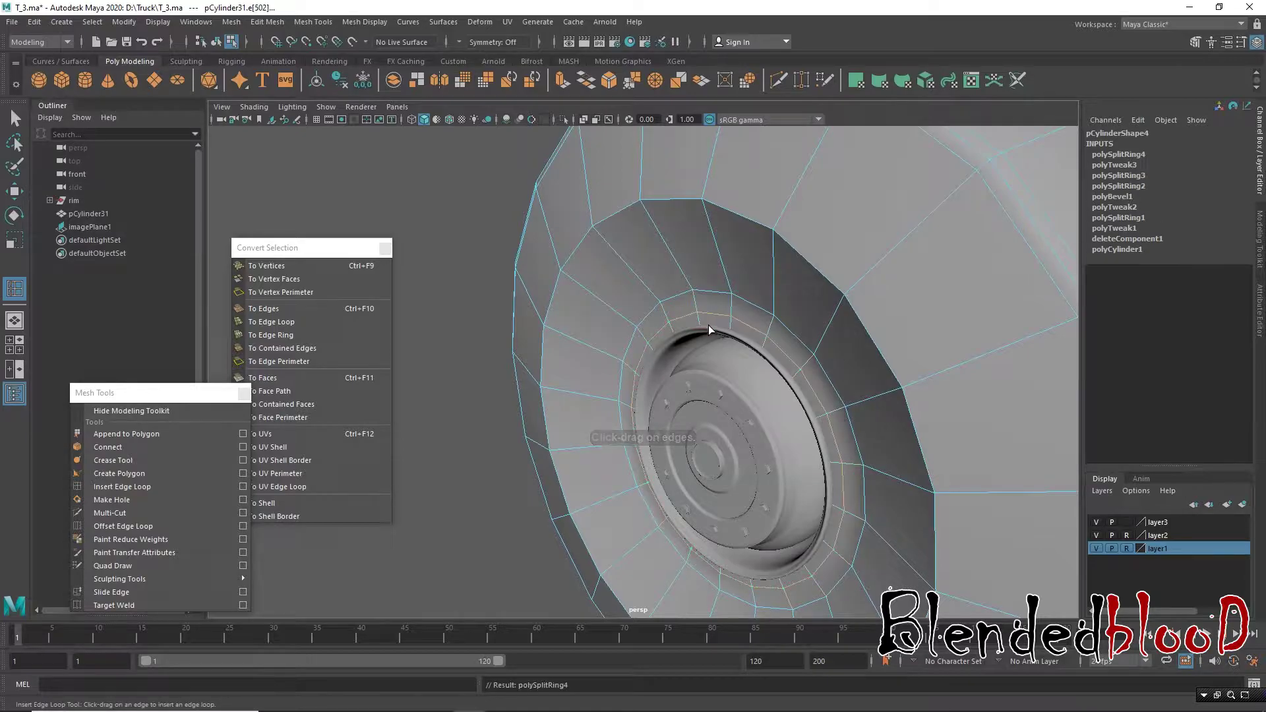
key("w")
left_click_drag(877, 345, 827, 363, "alt")
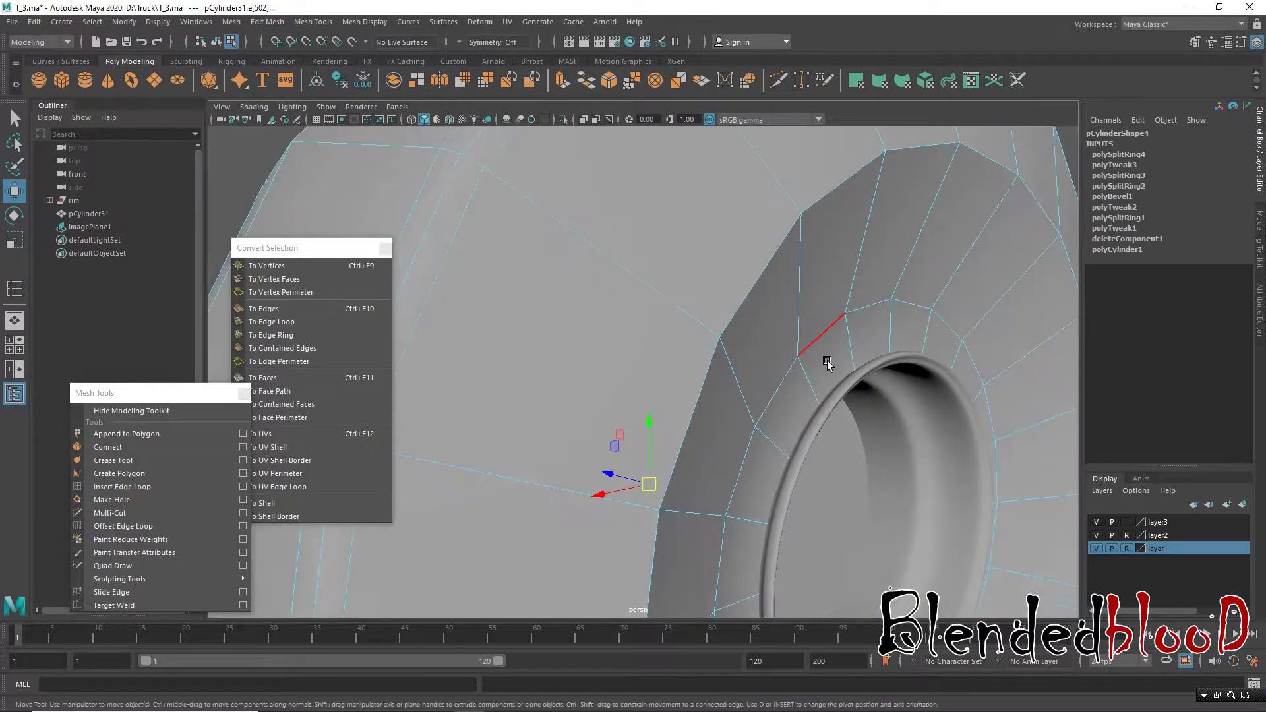
Step: Insert another edge loop near the hole rim using the four-view layout
left_click(122, 487)
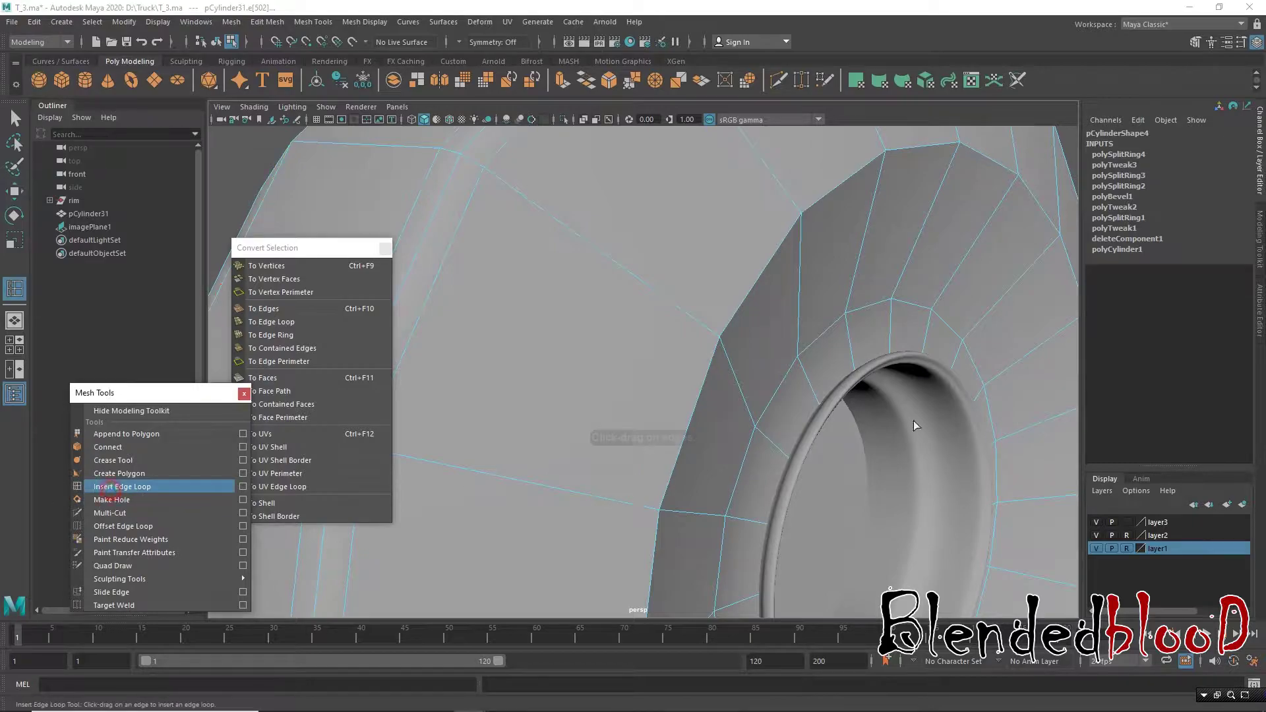
key("space")
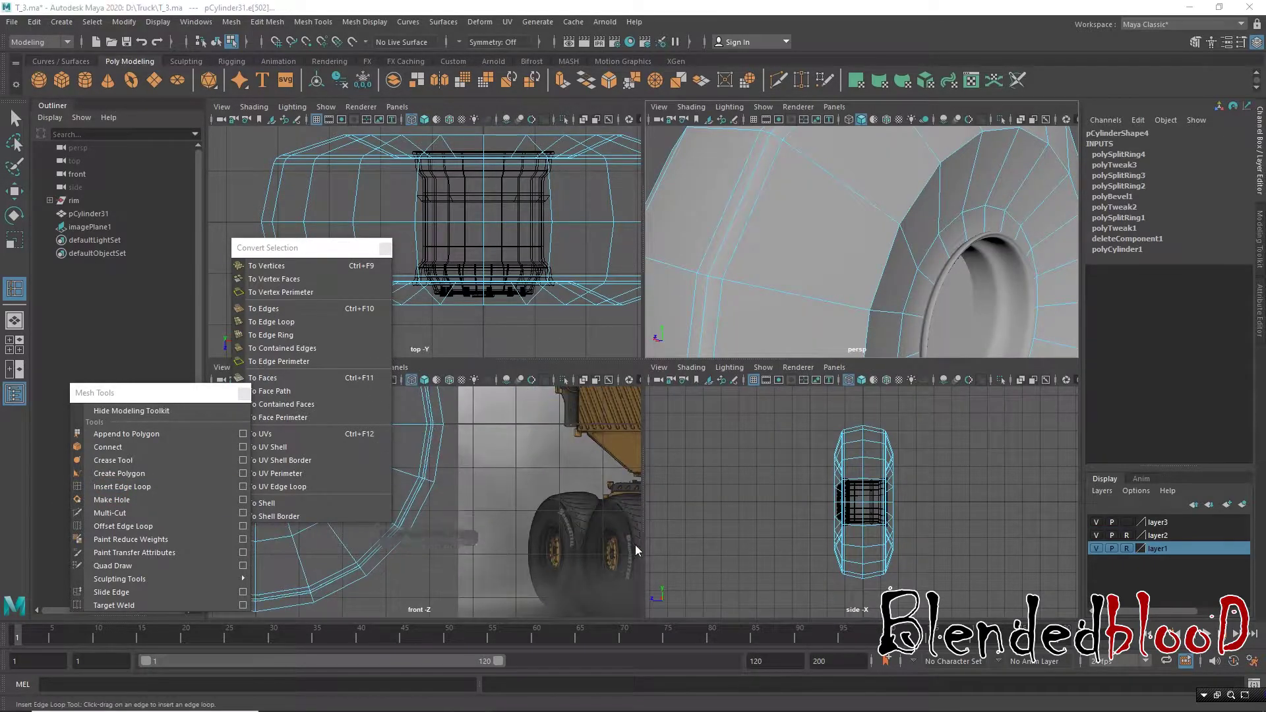
key("f")
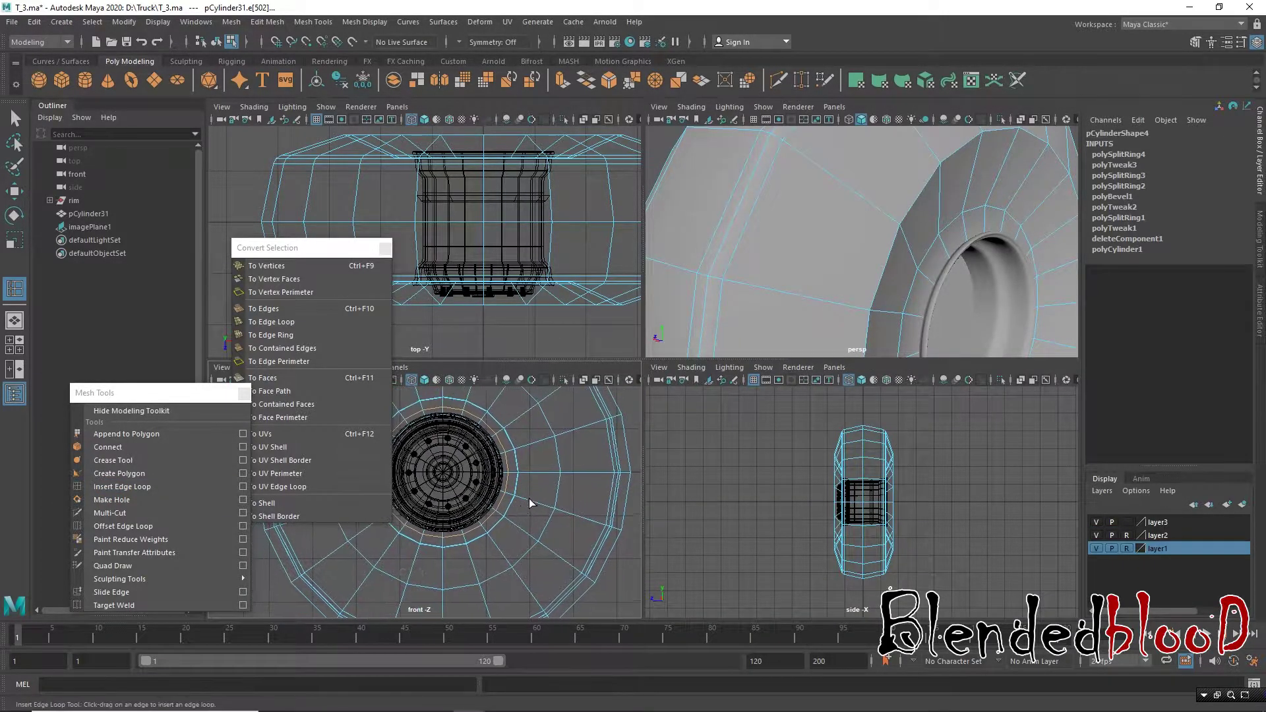
scroll(529, 501, "up", 2)
left_click_drag(923, 298, 950, 293, "alt")
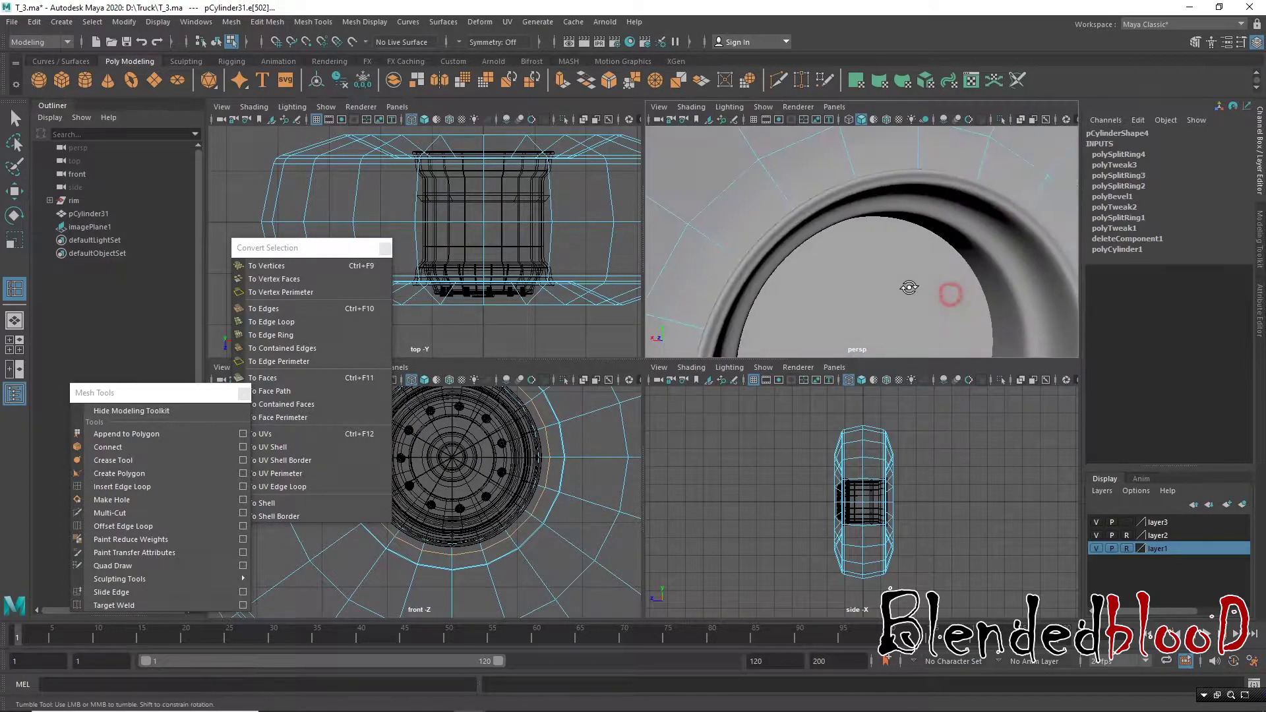
left_click(721, 244)
key("w")
Step: Back in single perspective view, switch to faces and select one on the inner wall
key("space")
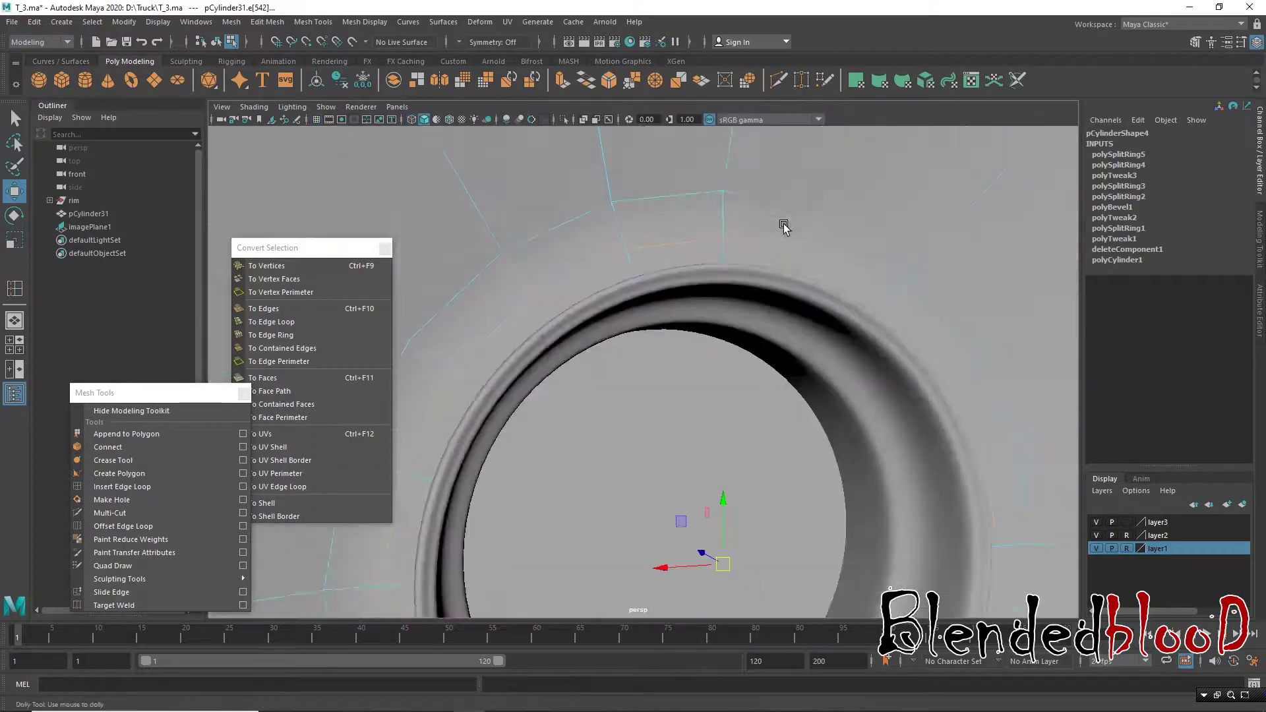
mouse_move(776, 226)
left_mouse_down("alt")
mouse_move(773, 346)
mouse_move(763, 339)
left_mouse_up("alt")
scroll(816, 348, "down", 5)
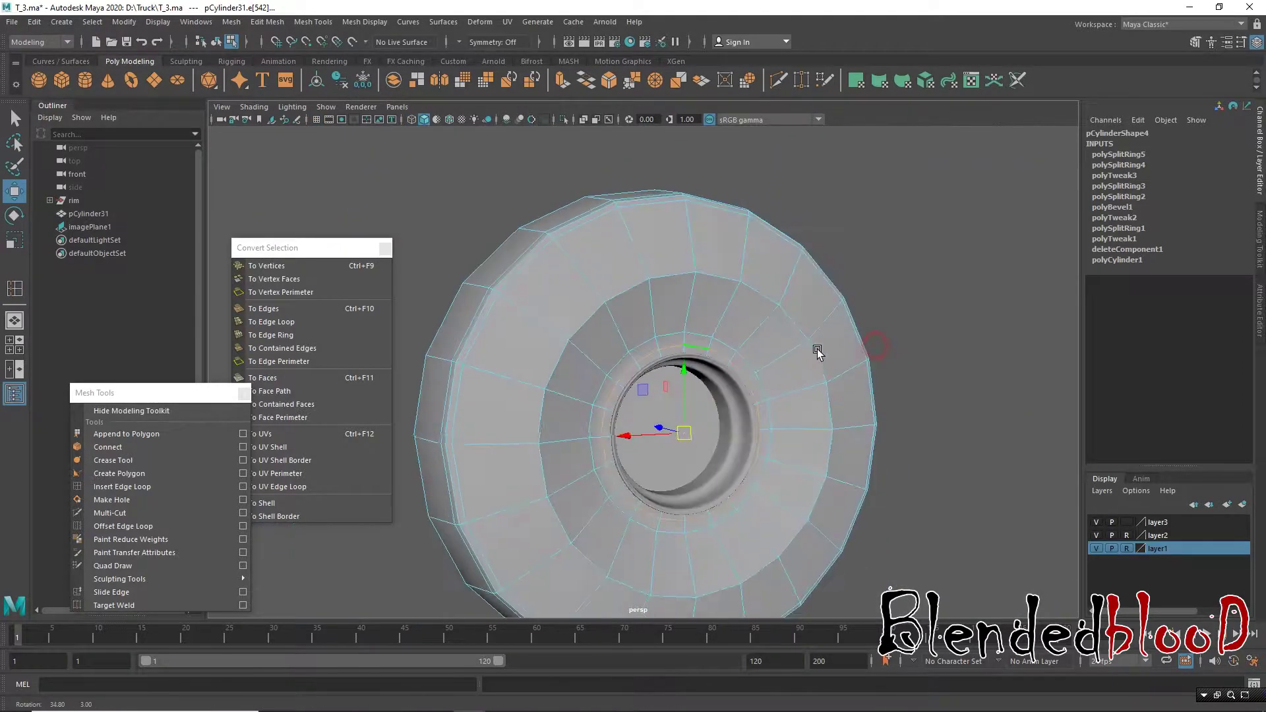
right_click_drag(678, 335, 683, 369)
left_click(666, 337)
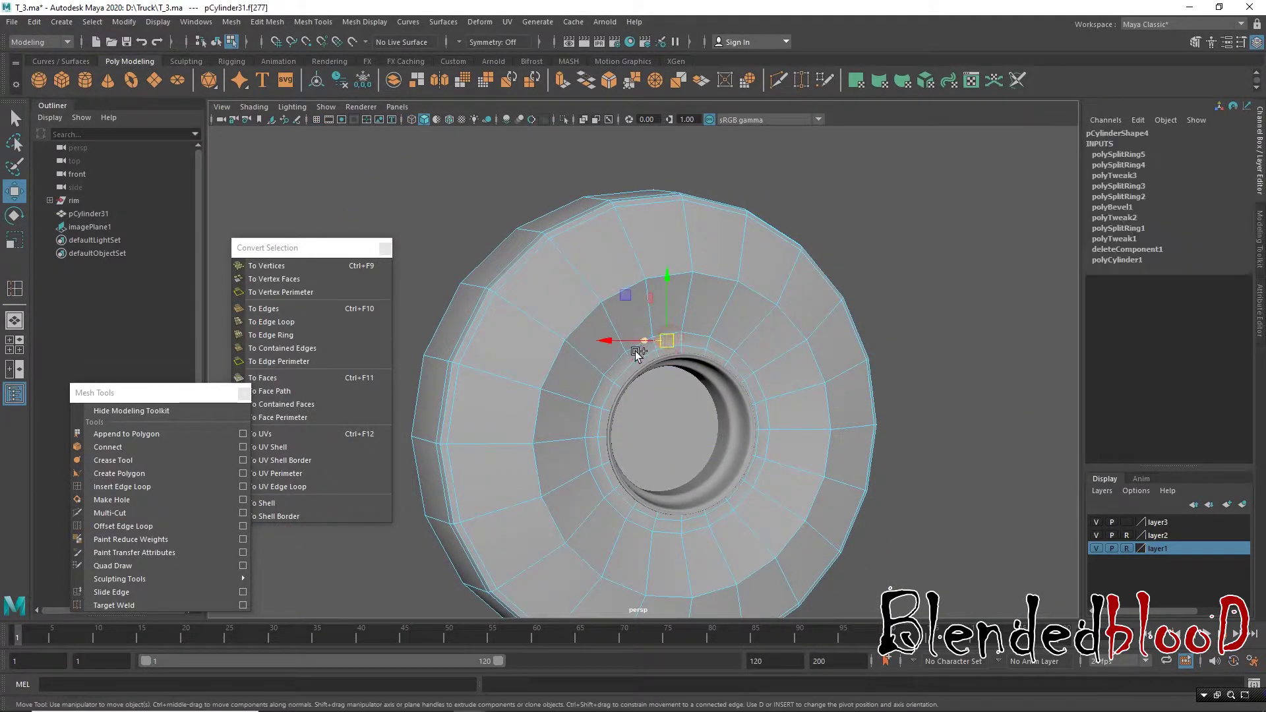
mouse_move(602, 374)
left_mouse_down("alt")
mouse_move(791, 389)
mouse_move(701, 341)
left_mouse_up("alt")
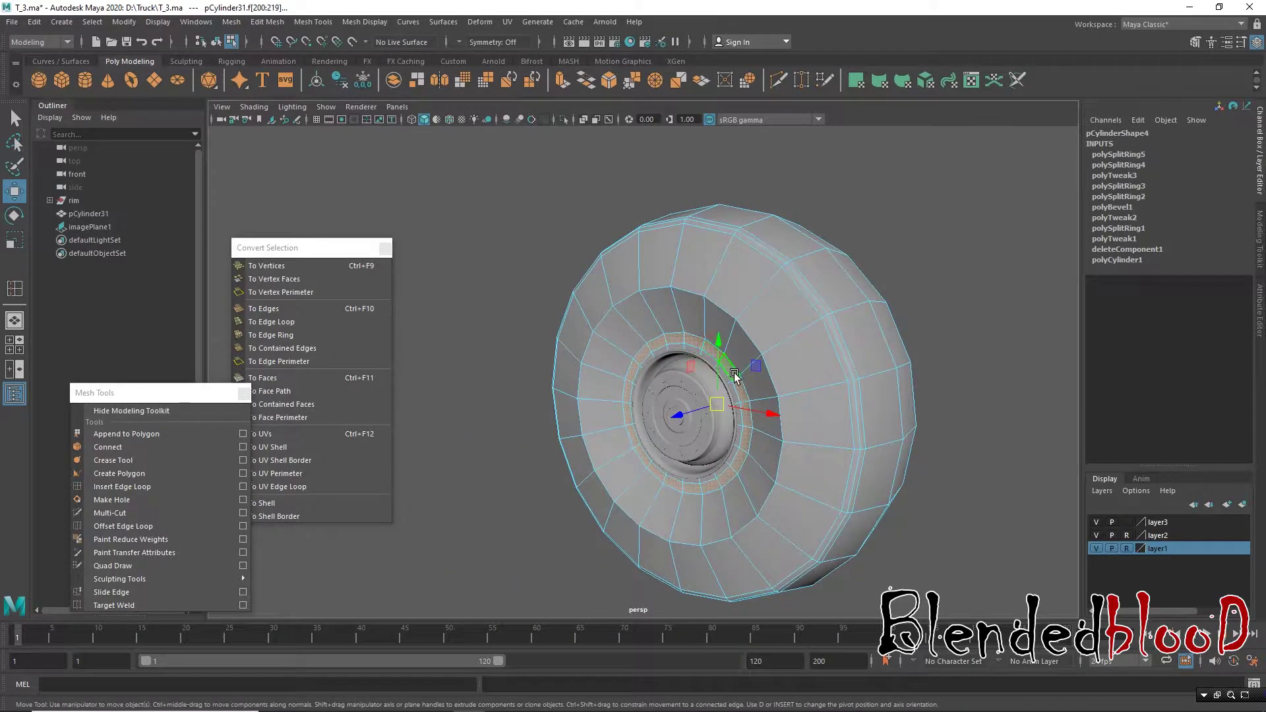
Step: Scale the inner face ring around the hub up to about 1.133
key("r")
mouse_move(719, 409)
left_mouse_down()
mouse_move(757, 465)
mouse_move(821, 450)
mouse_move(768, 439)
mouse_move(752, 408)
mouse_move(701, 438)
mouse_move(765, 432)
mouse_move(745, 427)
mouse_move(693, 455)
mouse_move(613, 408)
mouse_move(765, 321)
left_mouse_up()
key("w")
scroll(744, 427, "up", 2)
scroll(744, 427, "up", 2)
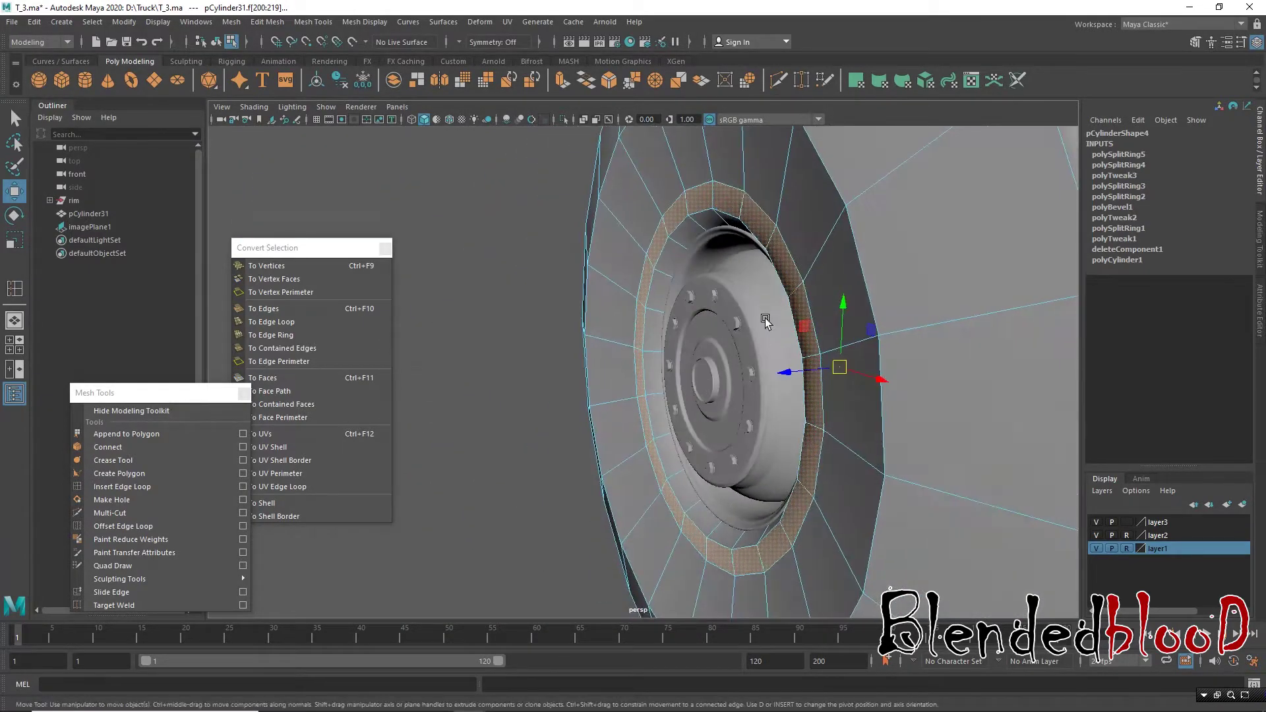
Step: Select the next face ring toward the rim, f[260:279]
left_click(786, 315)
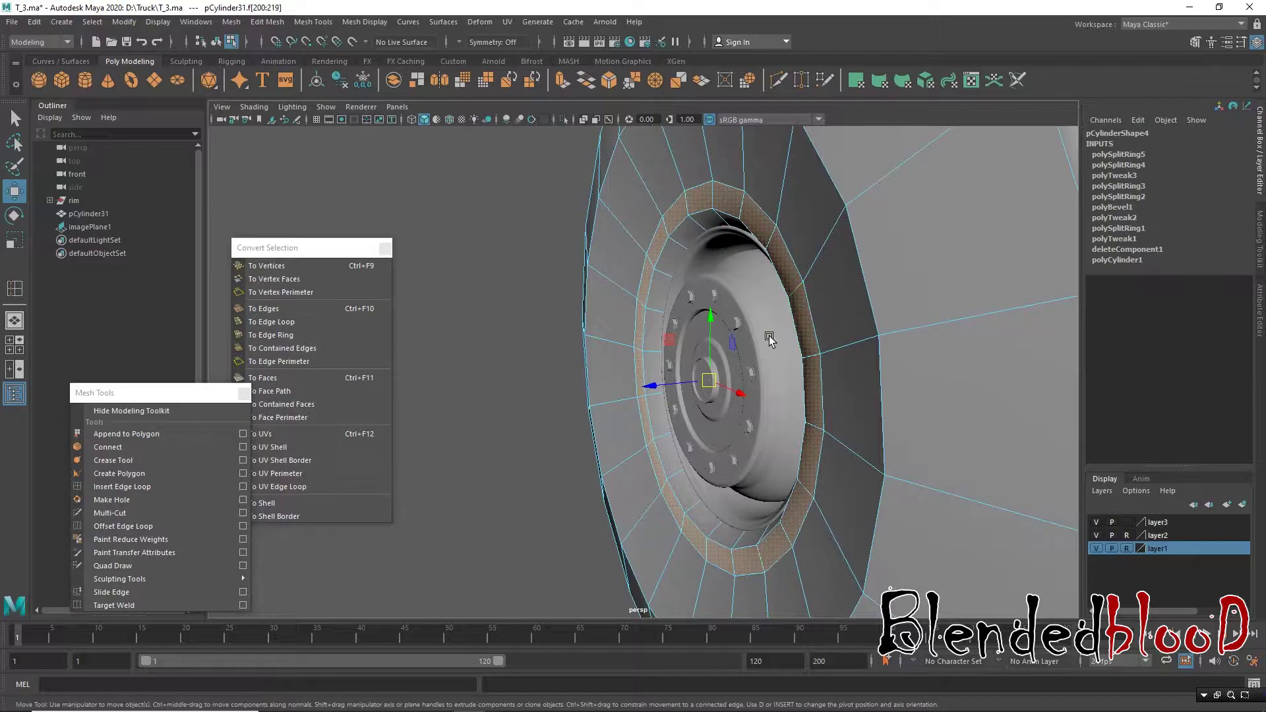
key("r")
left_click_drag(656, 386, 661, 388)
key("f")
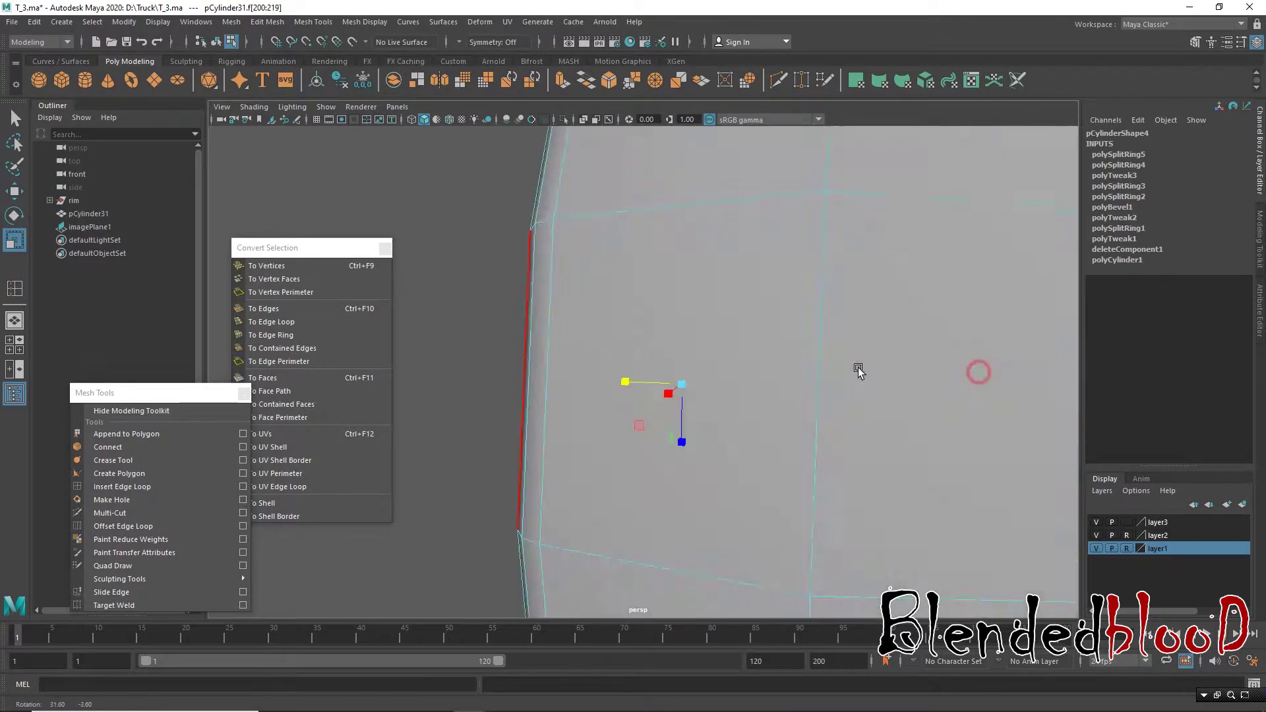
scroll(870, 317, "down", 5)
left_click(960, 198)
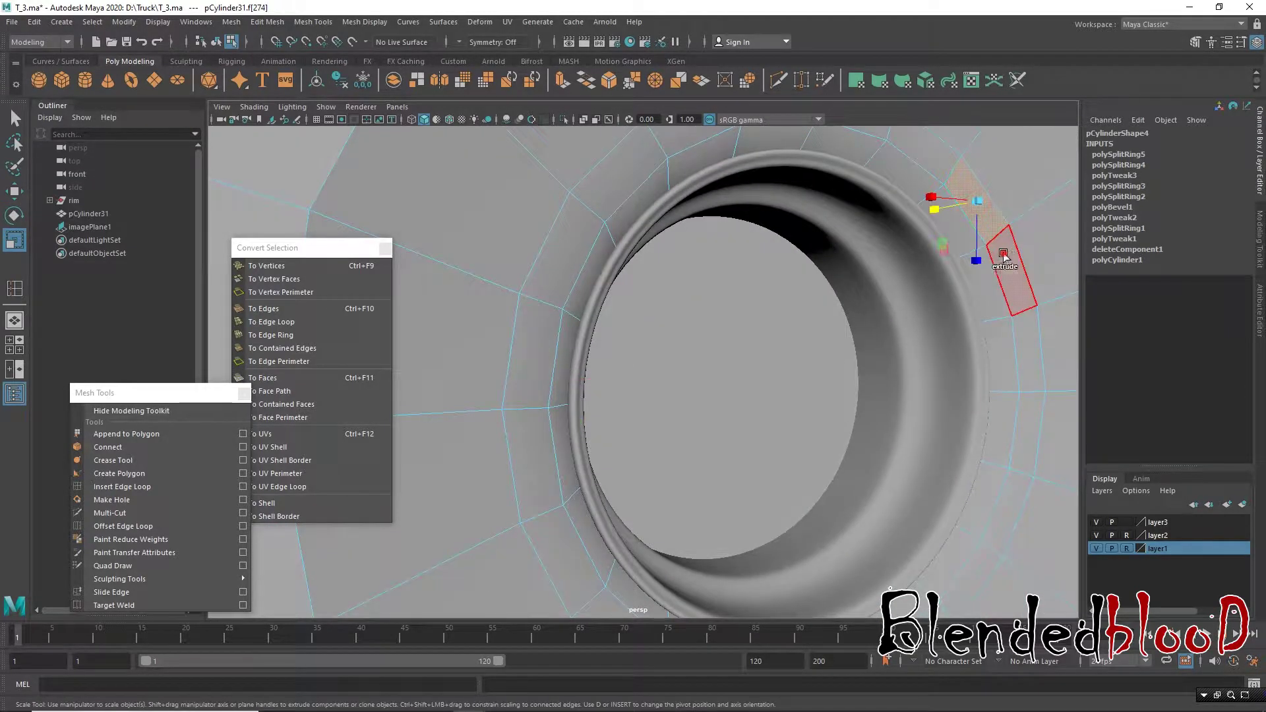
double_click(1003, 256)
mouse_move(839, 320)
left_mouse_down("alt")
mouse_move(919, 359)
mouse_move(871, 435)
mouse_move(811, 328)
mouse_move(816, 294)
left_mouse_up("alt")
mouse_move(675, 265)
left_mouse_down("alt")
mouse_move(685, 302)
mouse_move(666, 242)
mouse_move(700, 227)
left_mouse_up("alt")
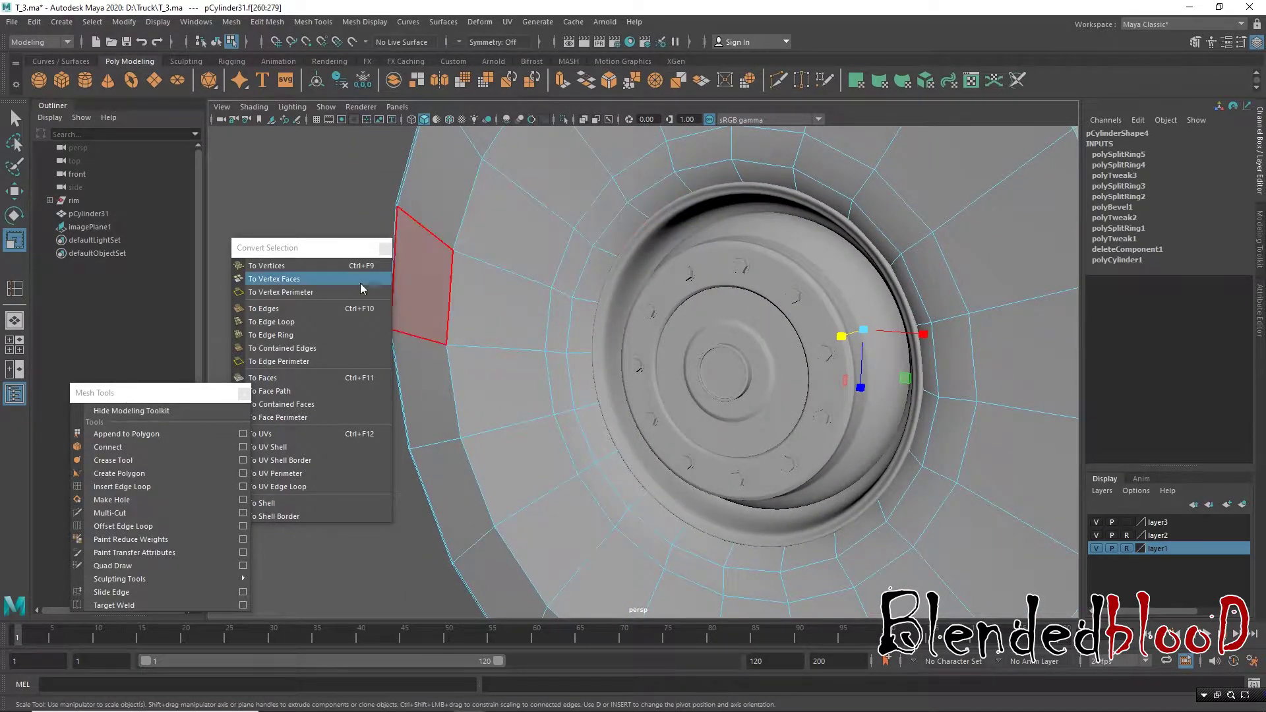
Step: Insert two edge loops around the rim with Insert Edge Loop
left_click(176, 485)
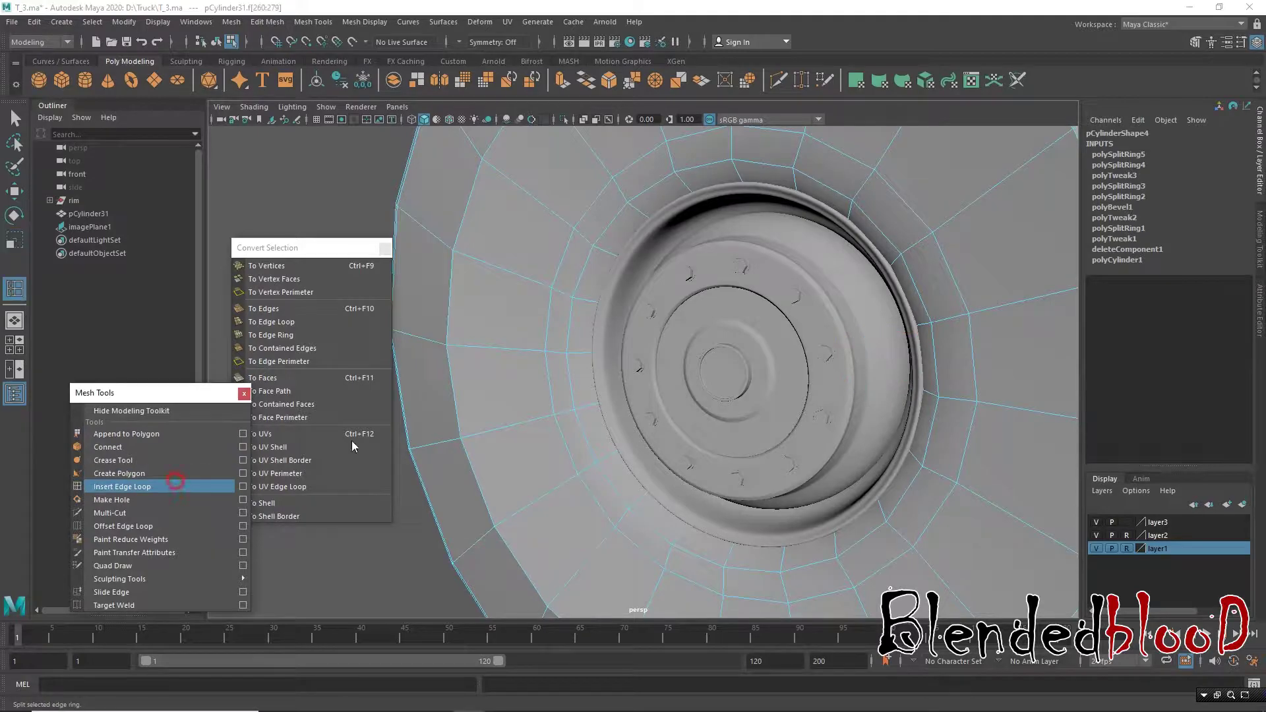
key("space")
key("space")
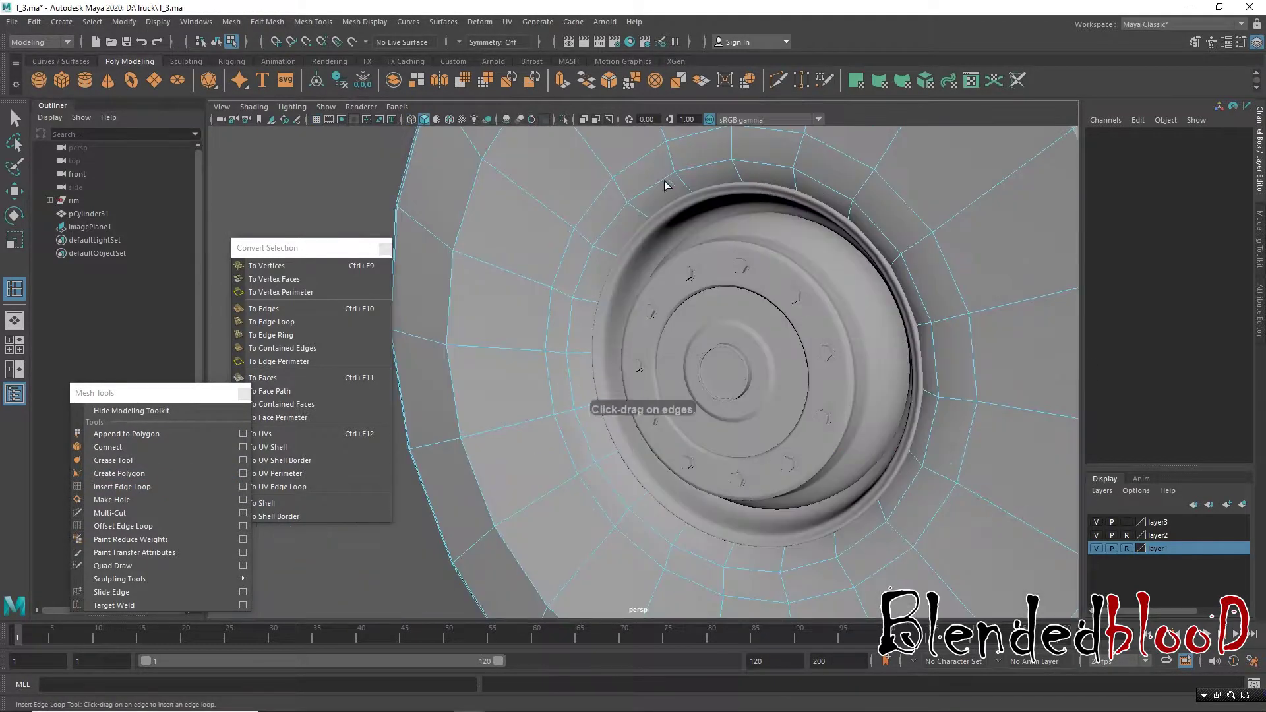
left_click(633, 210)
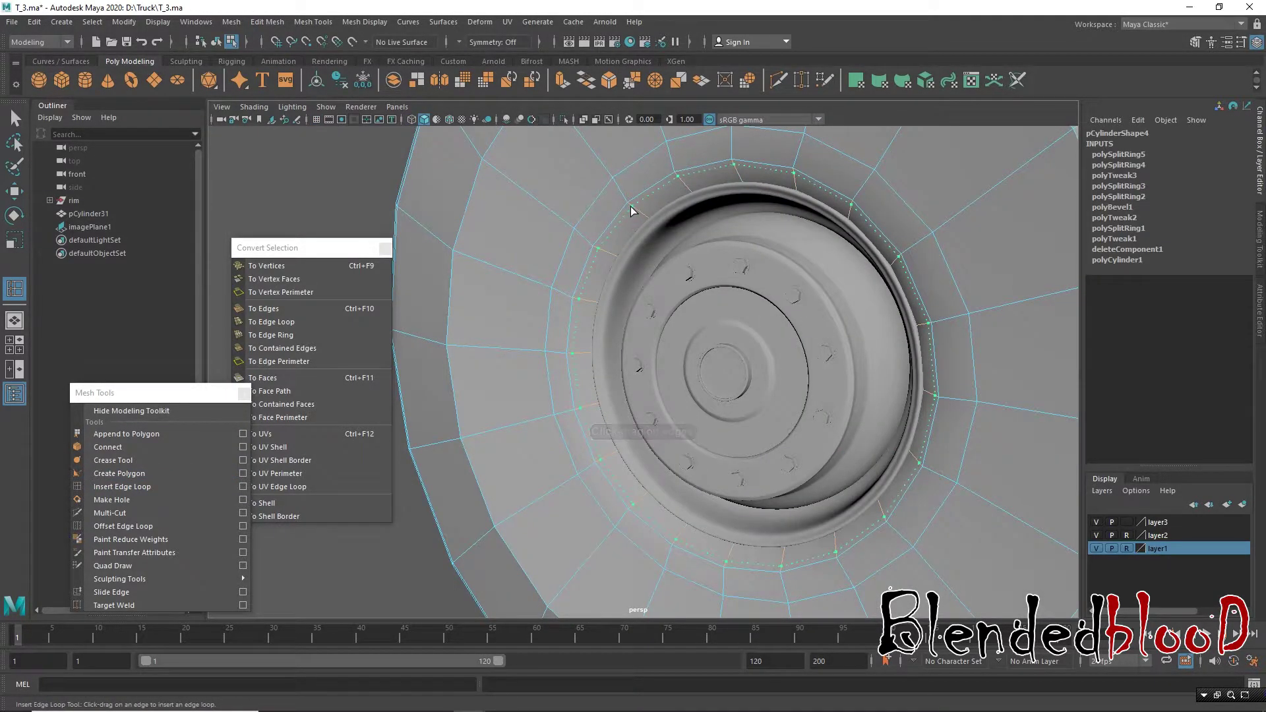
left_click(678, 252)
key("space")
mouse_move(952, 242)
left_mouse_down("alt")
mouse_move(805, 240)
mouse_move(797, 196)
mouse_move(973, 232)
mouse_move(758, 251)
left_mouse_up("alt")
scroll(824, 237, "up", 5)
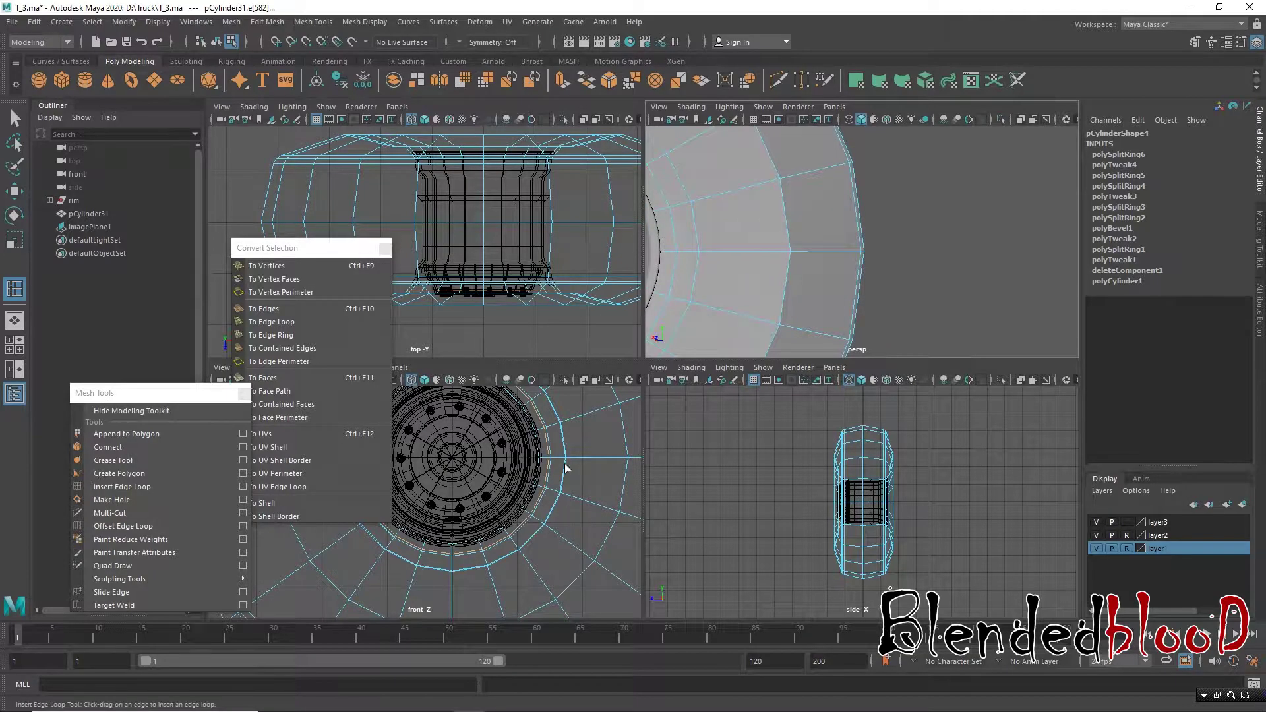
scroll(566, 469, "up", 2)
scroll(538, 458, "up", 3)
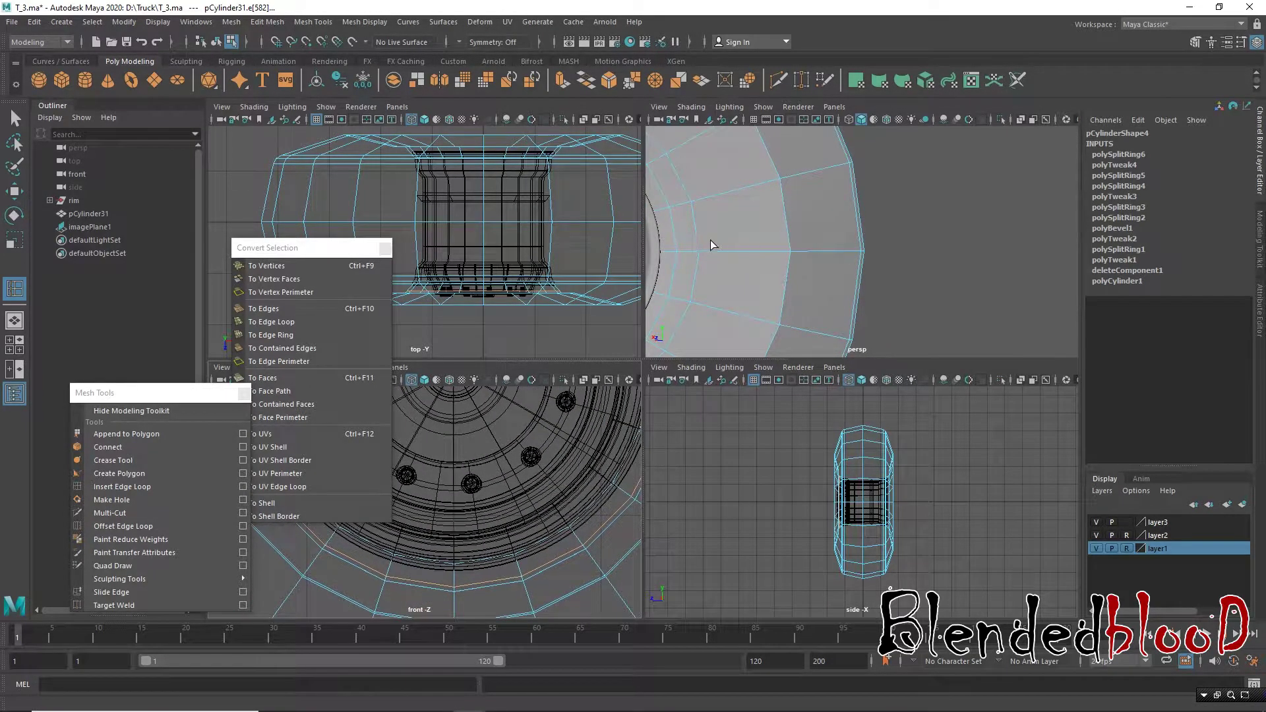
Step: Add a third edge loop (polySplitRing7) near the rim opening
mouse_move(710, 240)
left_mouse_down("alt")
mouse_move(776, 247)
mouse_move(722, 256)
left_mouse_up("alt")
right_click_drag(711, 260, 715, 264, "shift")
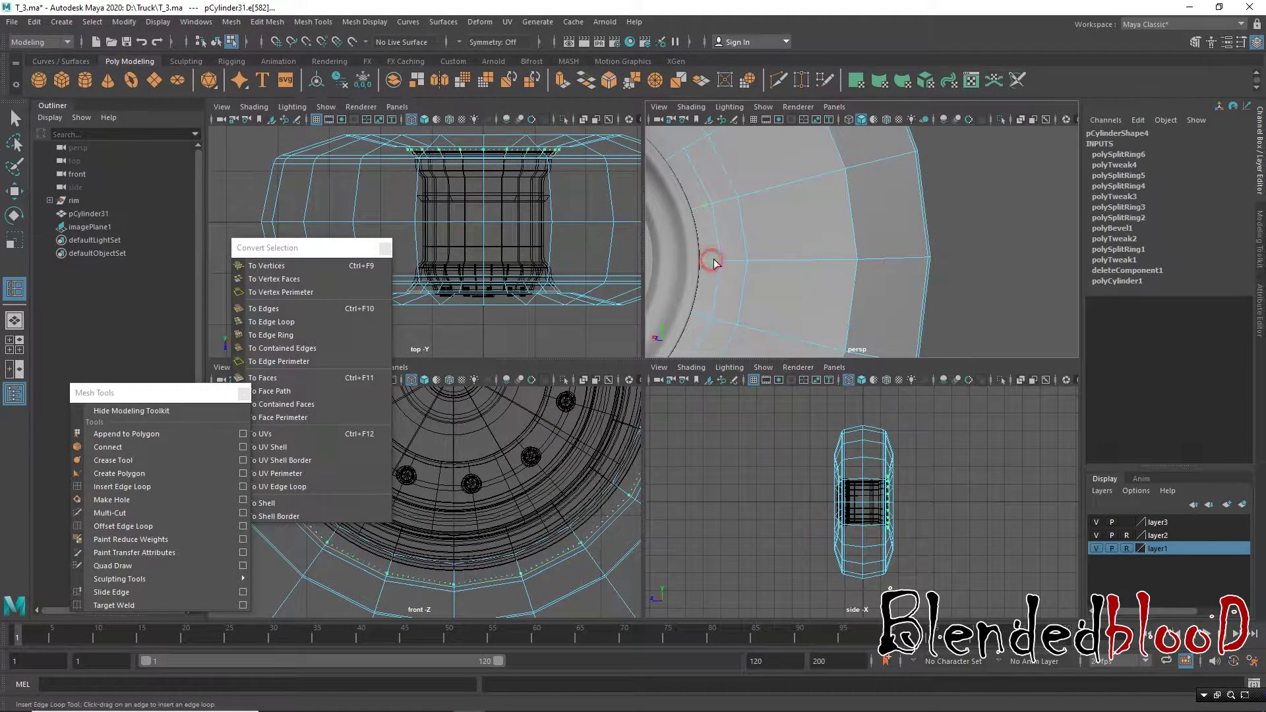
left_click_drag(714, 259, 715, 260)
left_click(715, 259)
key("w")
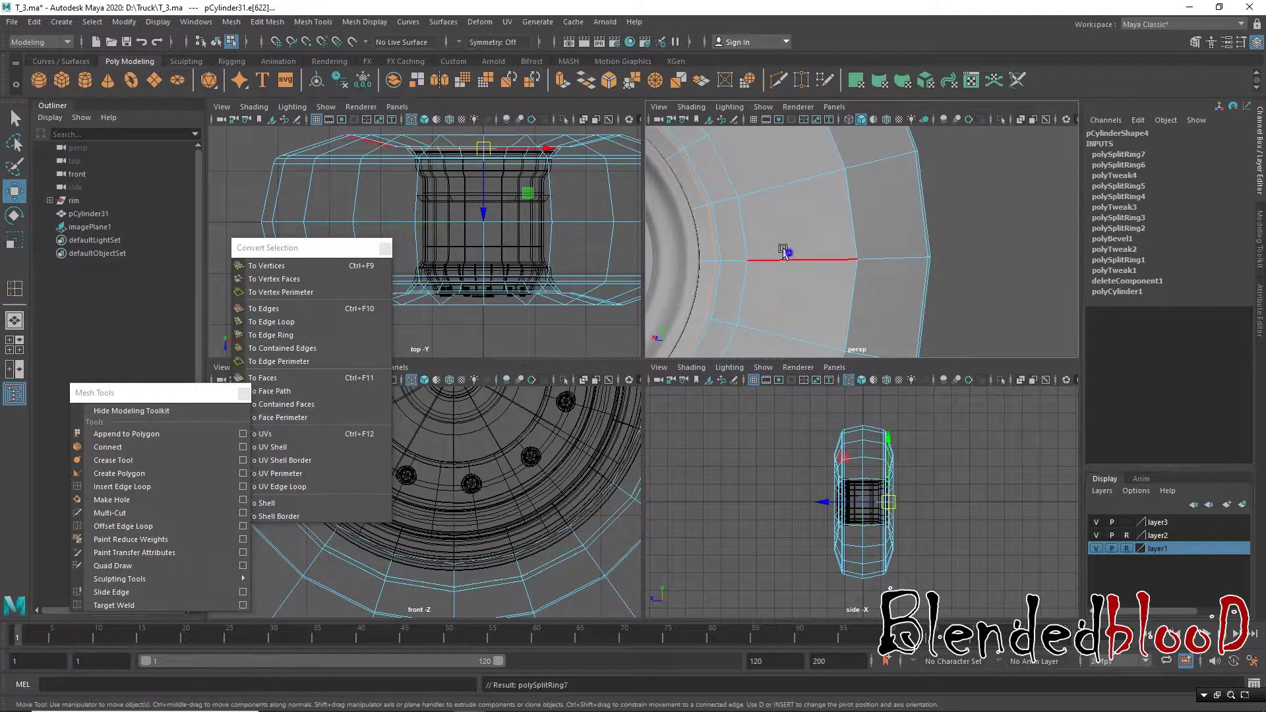
Step: Select a rim edge loop and convert it to vertices vtx[300:339]
mouse_move(765, 257)
left_mouse_down("alt")
mouse_move(694, 220)
mouse_move(777, 201)
mouse_move(777, 243)
left_mouse_up("alt")
scroll(694, 220, "down", 5)
scroll(777, 201, "up", 3)
scroll(782, 212, "up", 3)
left_click(775, 265)
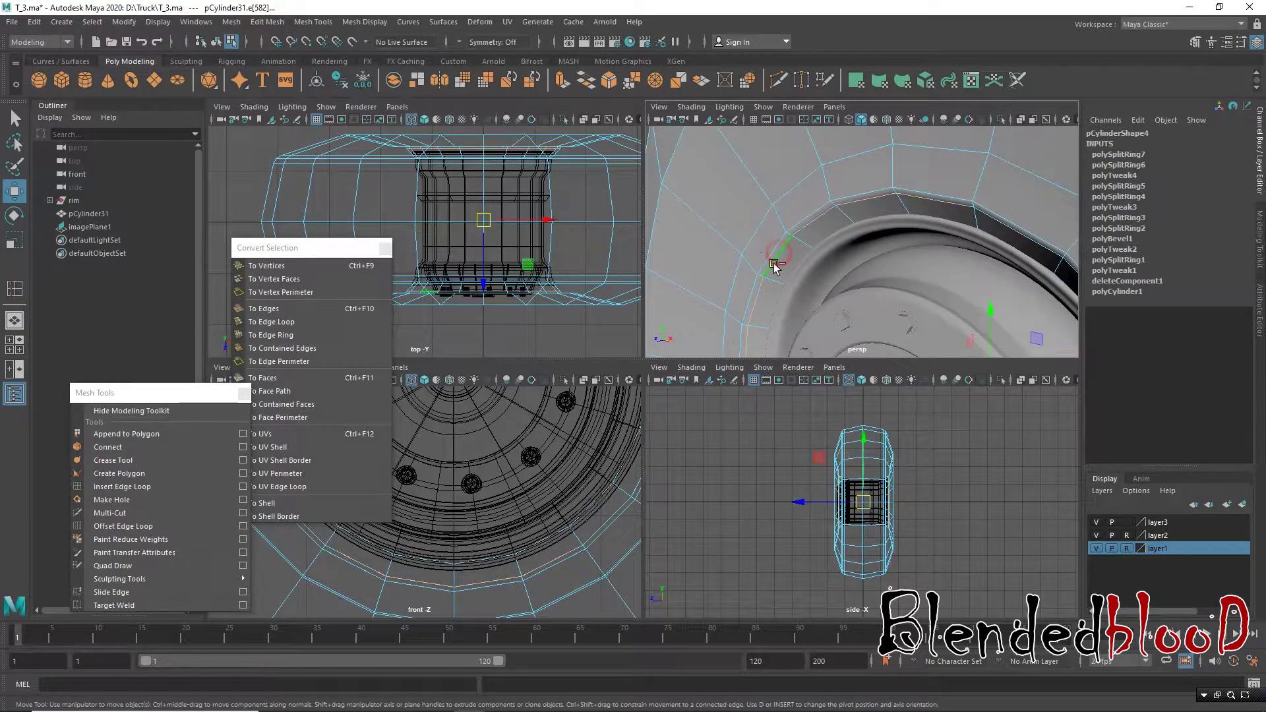
left_click(306, 265)
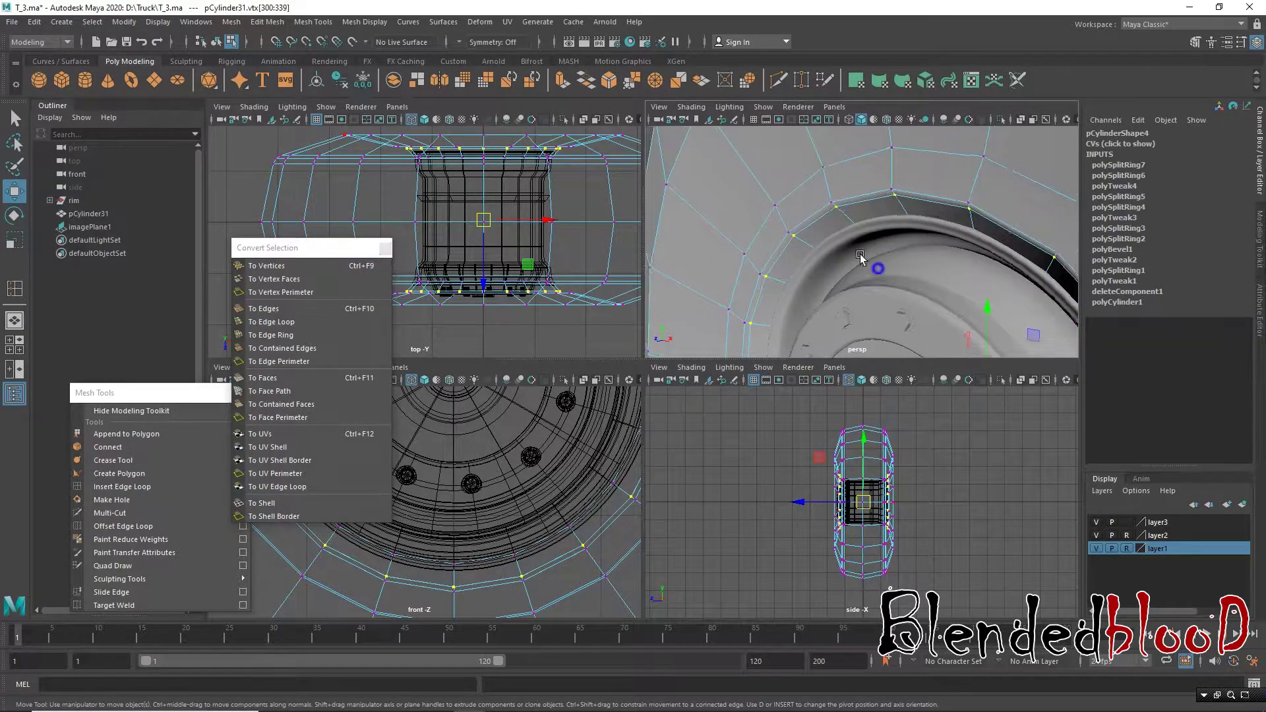
Step: Undo a stray vertex click and enlarge the perspective view toward the rim
scroll(824, 236, "down", 3)
key("r")
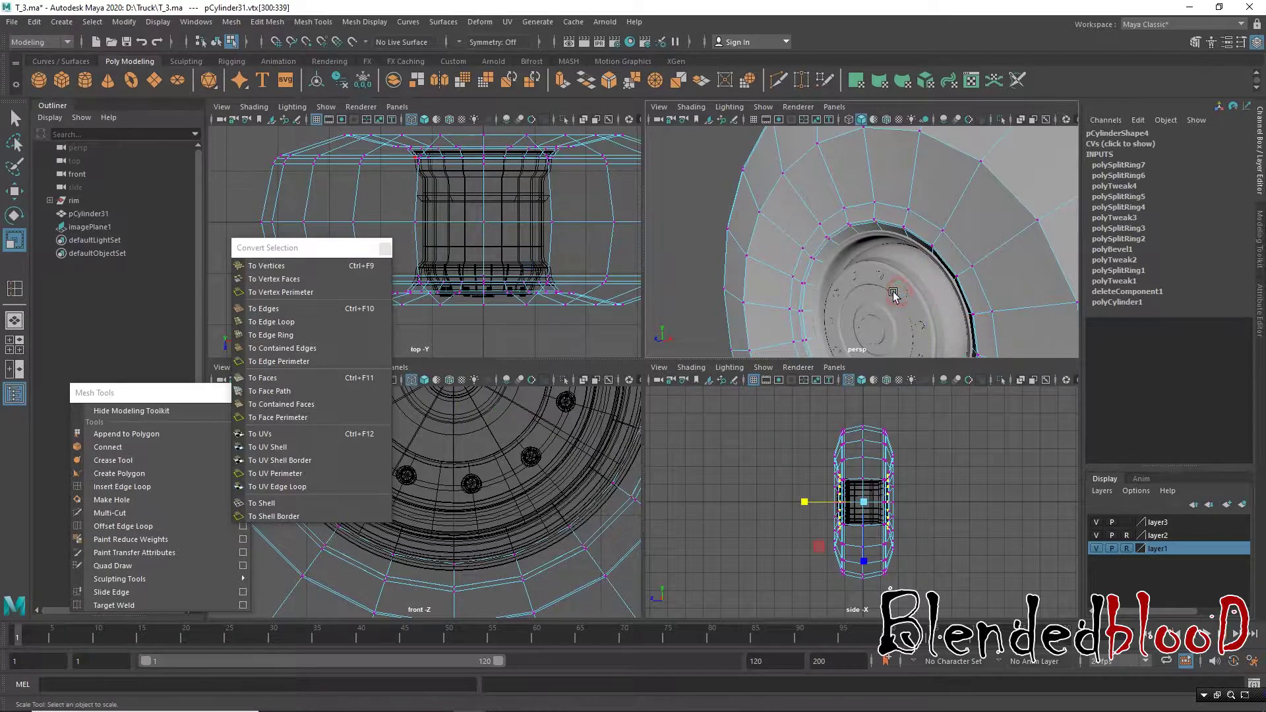
left_click(910, 300)
key("ctrl+z")
left_click_drag(911, 300, 819, 279, "alt")
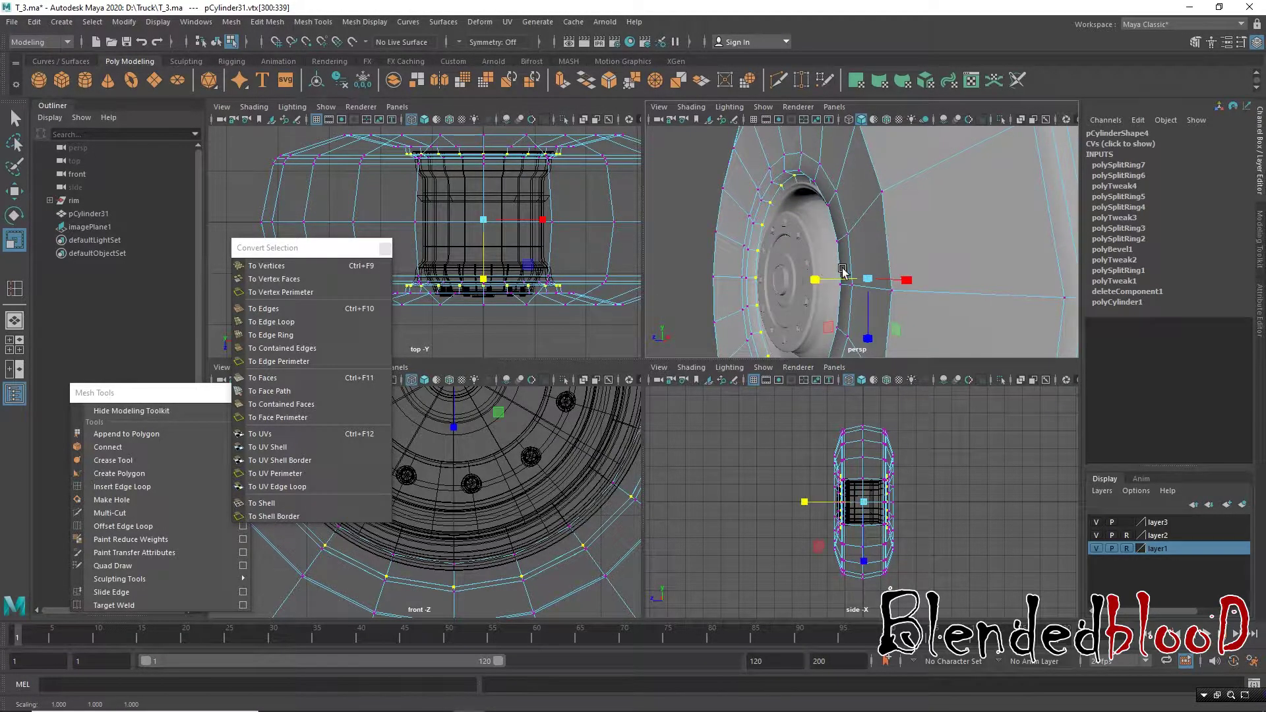
key("space")
left_click_drag(552, 339, 602, 320, "alt")
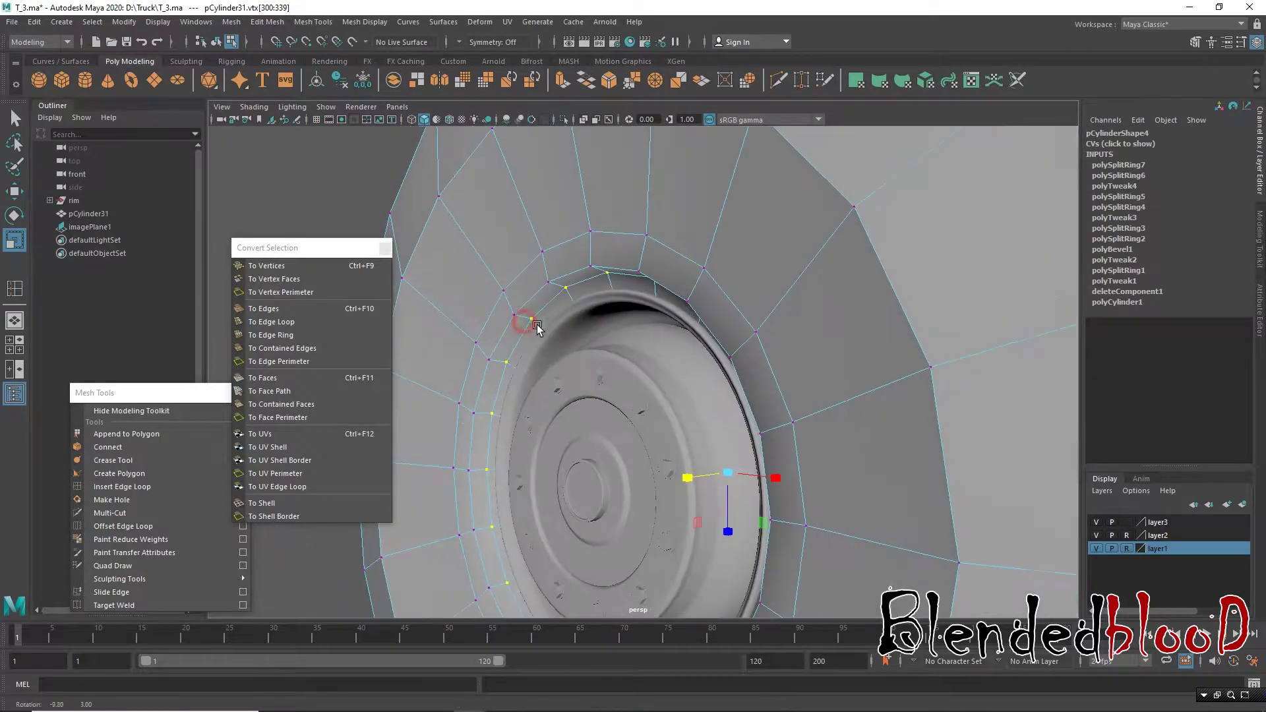
Step: Select the rim face loop f[0:19] and scale it flat into a level lip
right_click_drag(613, 282, 587, 284)
left_click(588, 283)
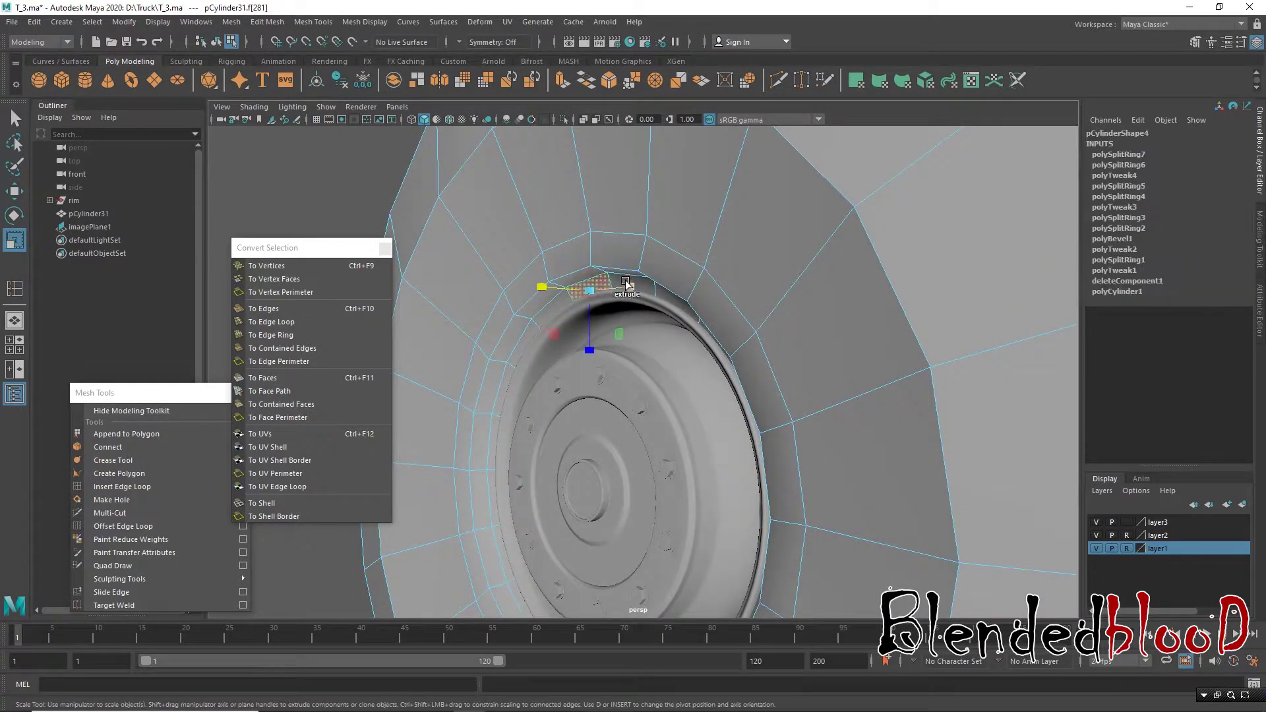
double_click(649, 290, "shift")
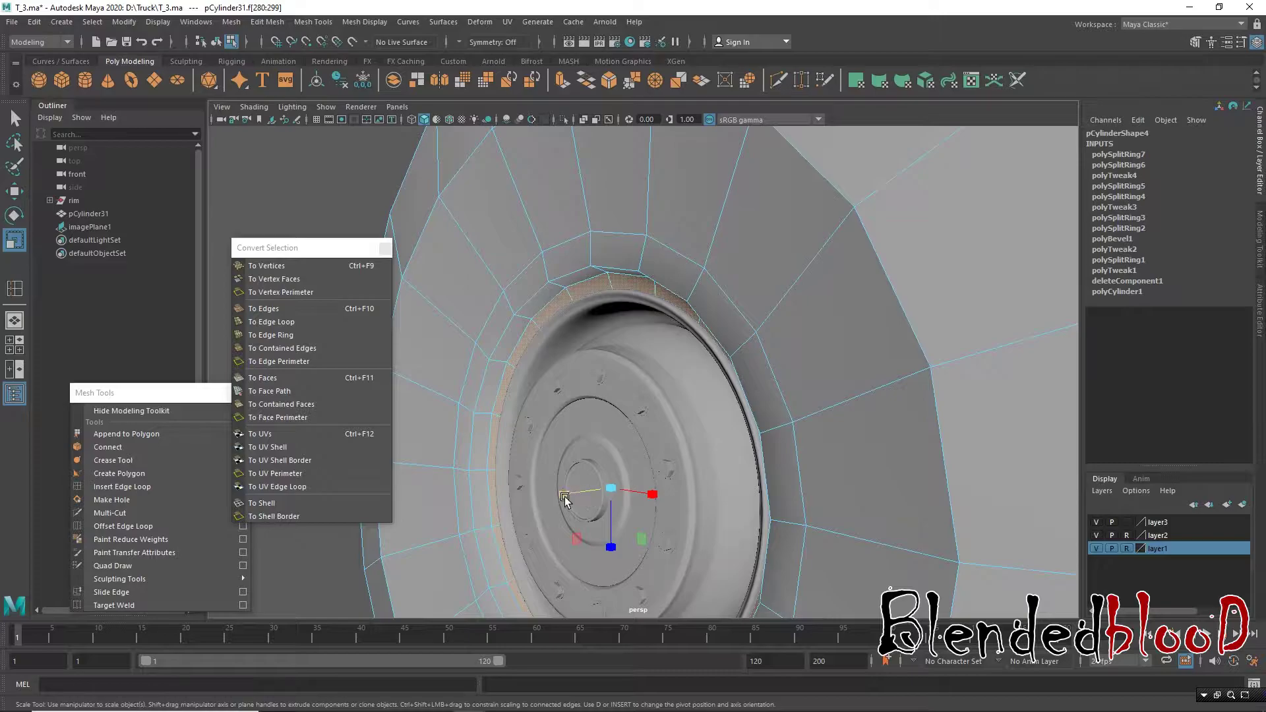
left_click_drag(564, 500, 870, 492)
scroll(916, 425, "down", 5)
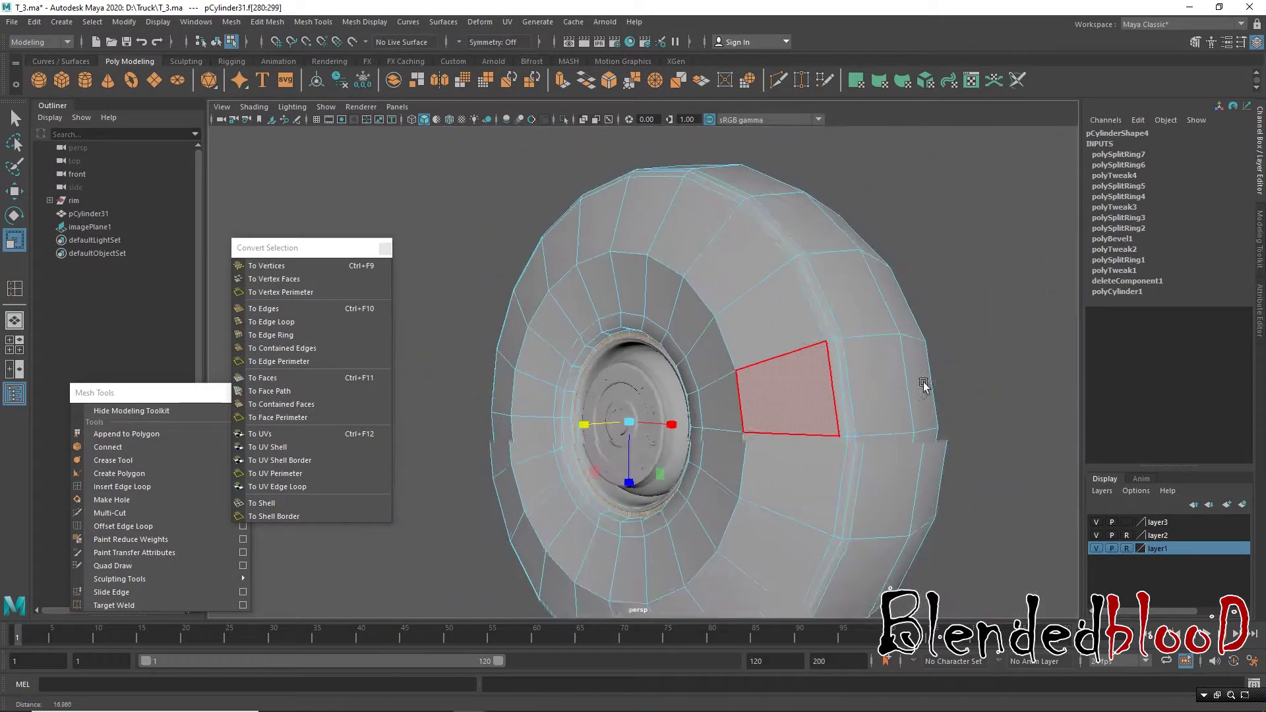
mouse_move(923, 381)
left_mouse_down("alt")
mouse_move(832, 386)
mouse_move(796, 354)
left_mouse_up("alt")
Step: Select the inner face loop around the hole and inspect the hub
scroll(796, 354, "up", 3)
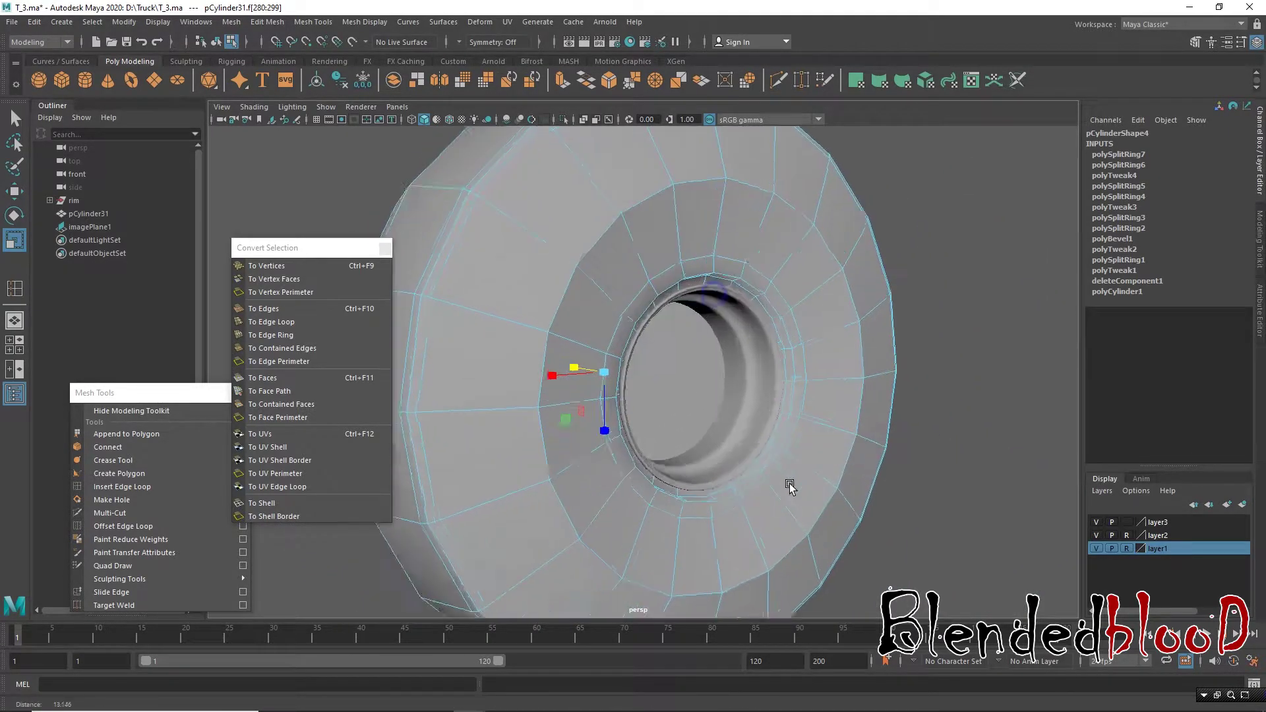
scroll(762, 259, "up", 2)
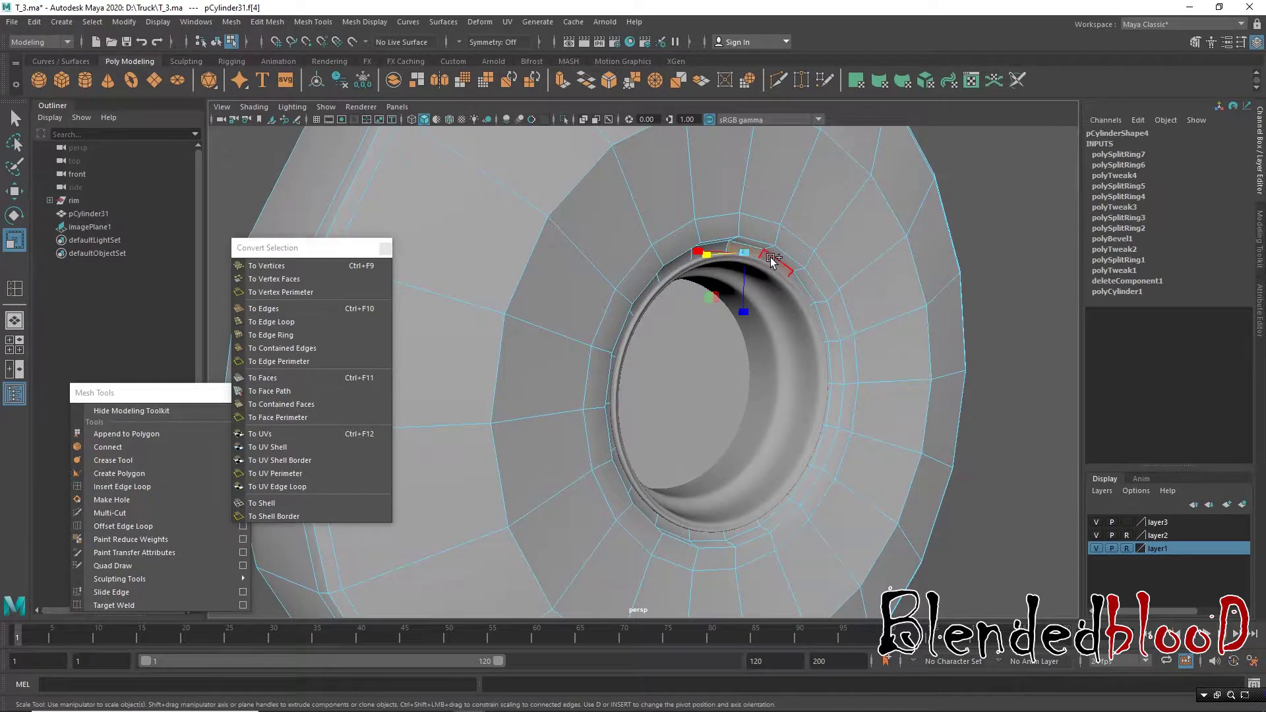
double_click(769, 259)
left_click_drag(763, 260, 828, 354, "alt")
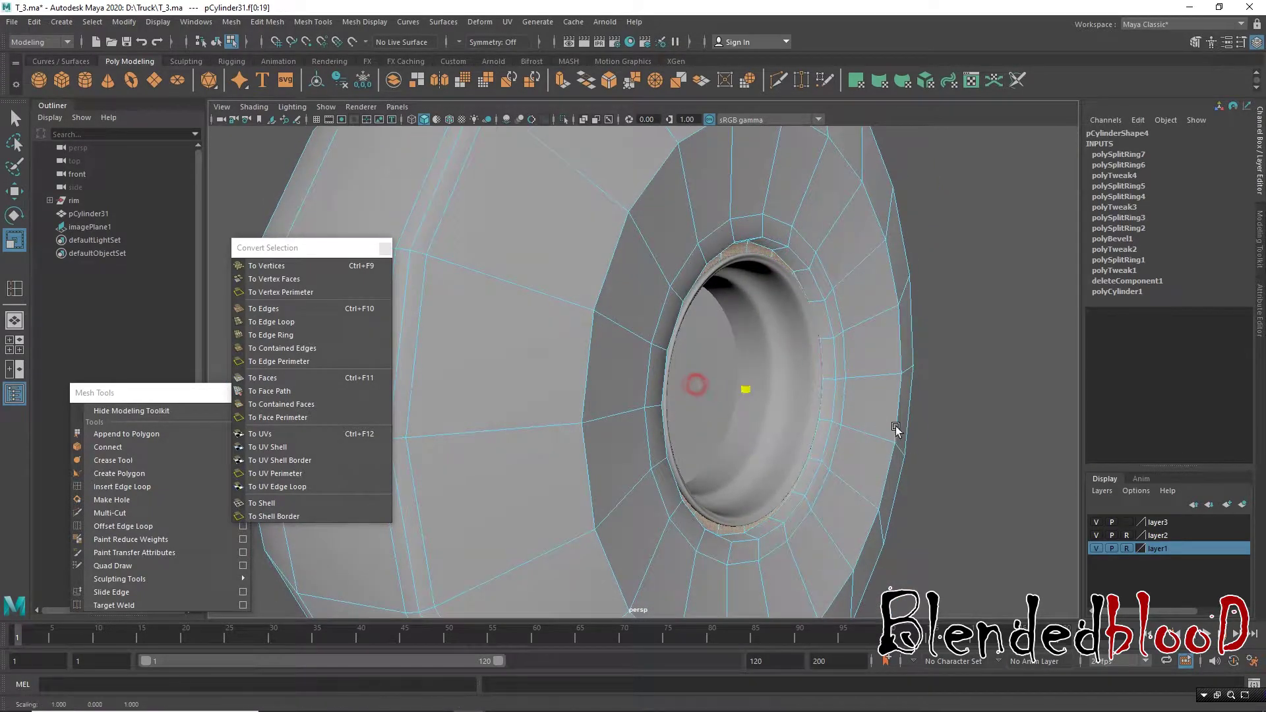
mouse_move(699, 357)
left_mouse_down("alt")
mouse_move(816, 368)
mouse_move(668, 332)
left_mouse_up("alt")
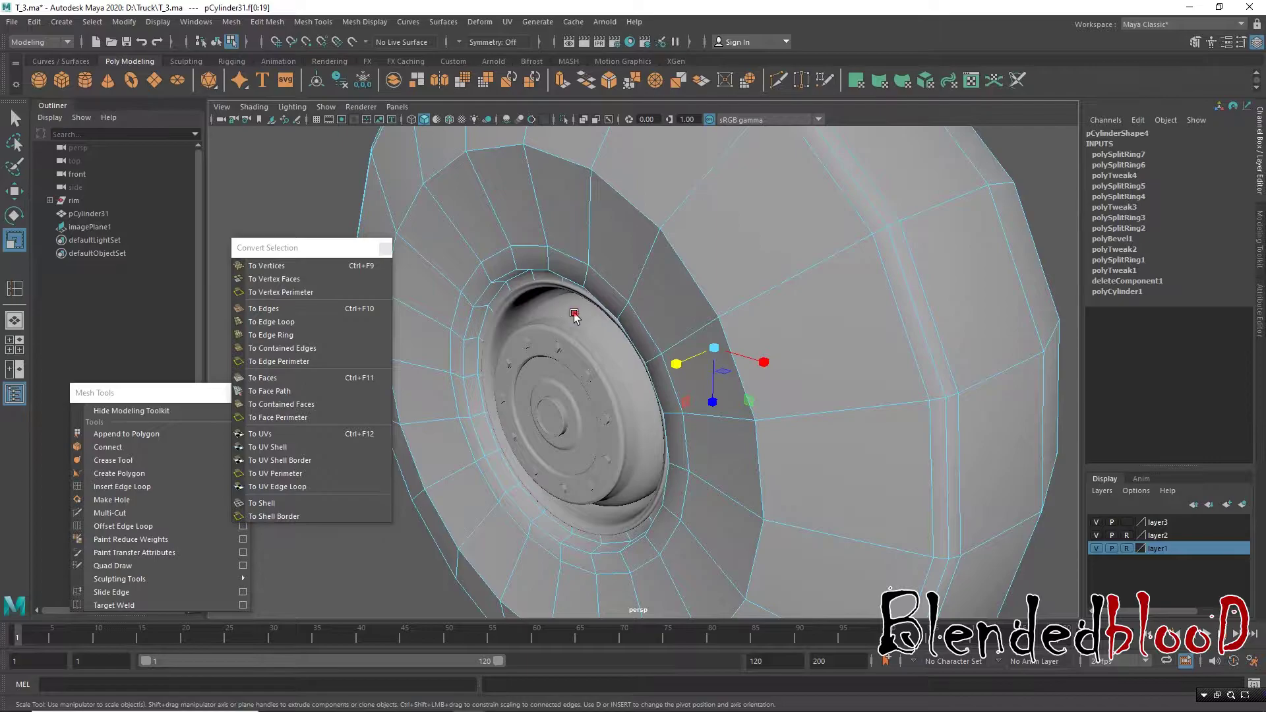
mouse_move(574, 317)
left_mouse_down("alt")
mouse_move(673, 305)
mouse_move(701, 283)
mouse_move(608, 283)
mouse_move(562, 298)
mouse_move(720, 298)
left_mouse_up("alt")
Step: Return to whole-object selection with the full tire in view
key("w")
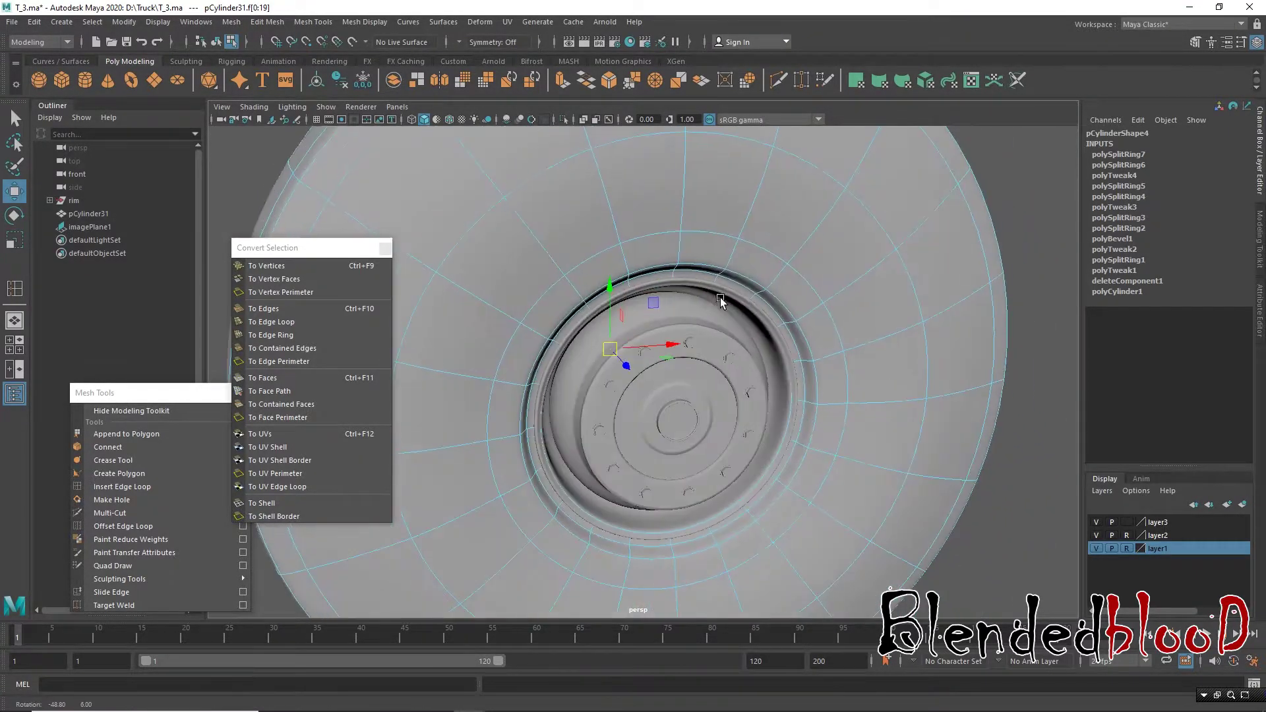
scroll(772, 361, "down", 5)
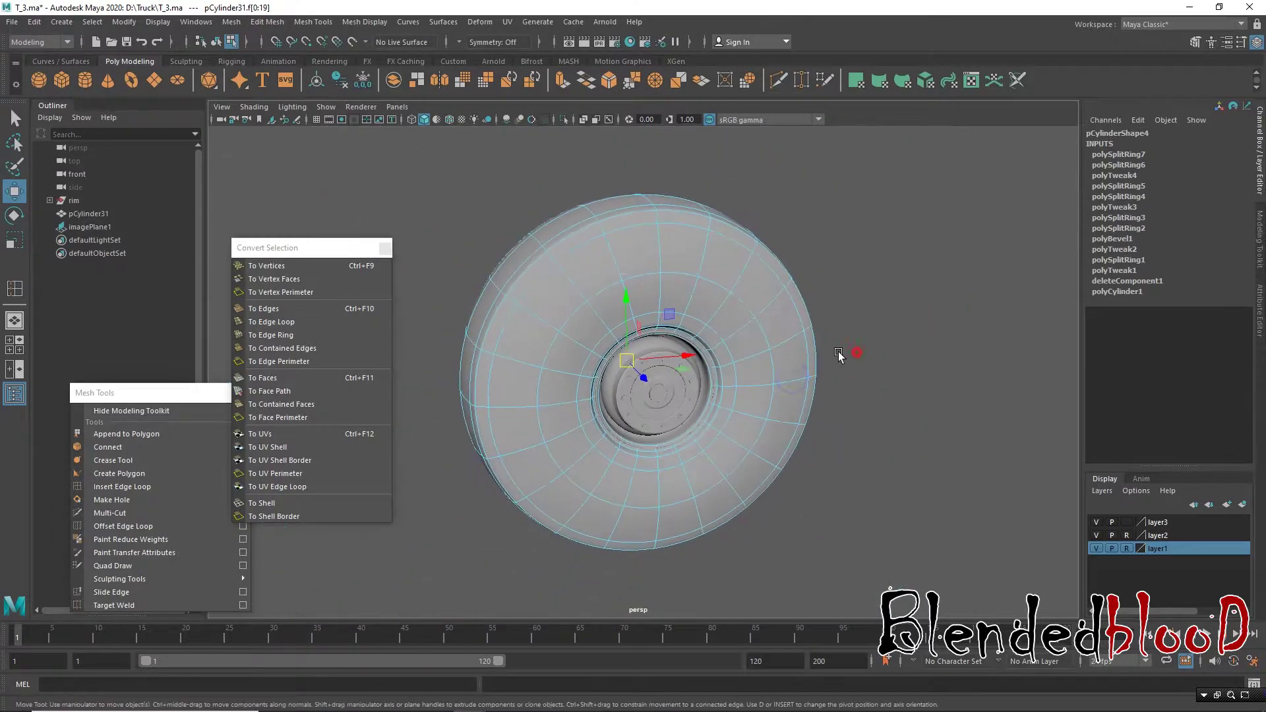
left_click_drag(838, 351, 758, 316, "alt")
right_click_drag(732, 310, 854, 278)
Step: Reselect the tire and switch it to face selection mode
left_click(853, 278)
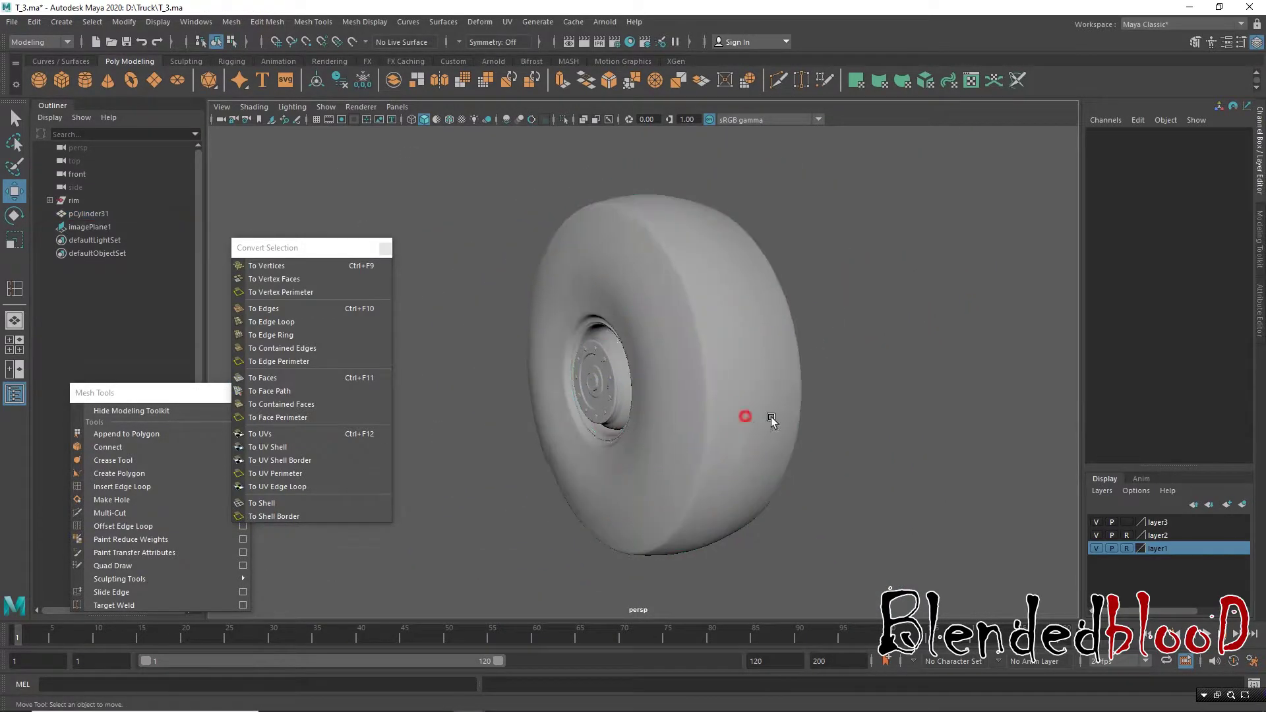
mouse_move(743, 418)
left_mouse_down("alt")
mouse_move(845, 421)
mouse_move(626, 395)
mouse_move(769, 403)
mouse_move(627, 293)
left_mouse_up("alt")
right_click_drag(627, 293, 666, 329, "alt")
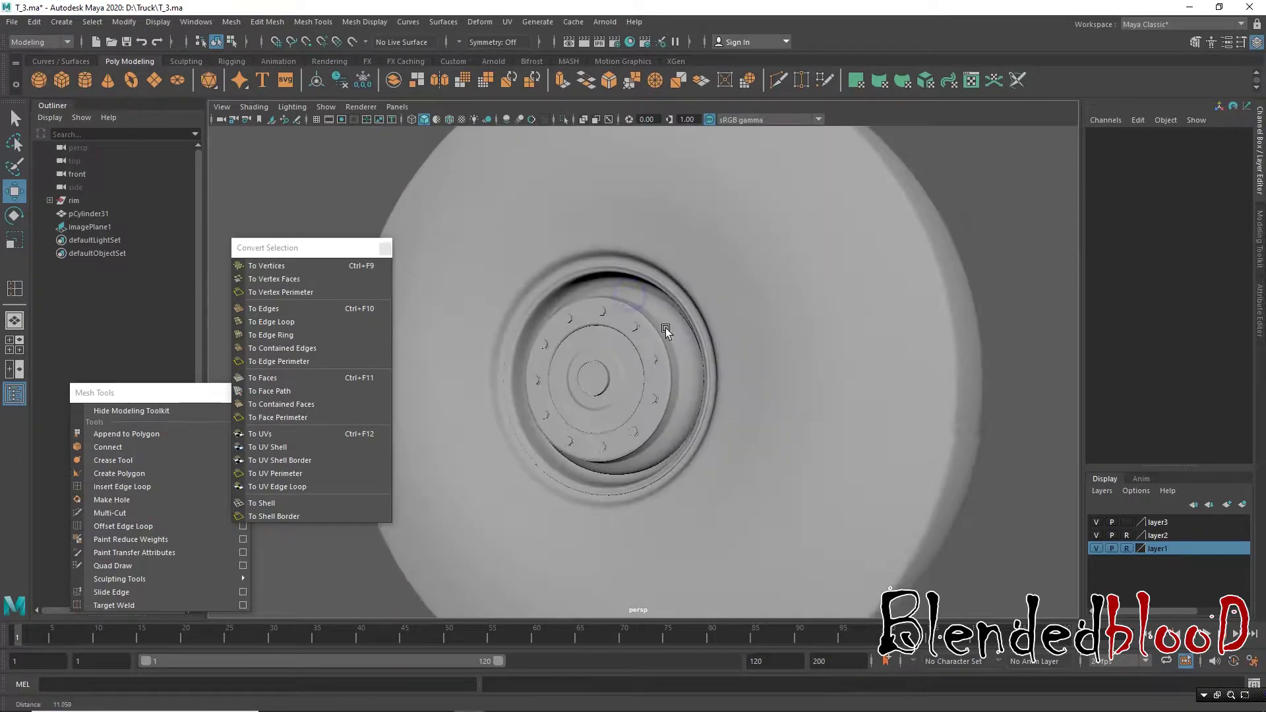
left_click(684, 268)
middle_click_drag(684, 269, 723, 310, "alt")
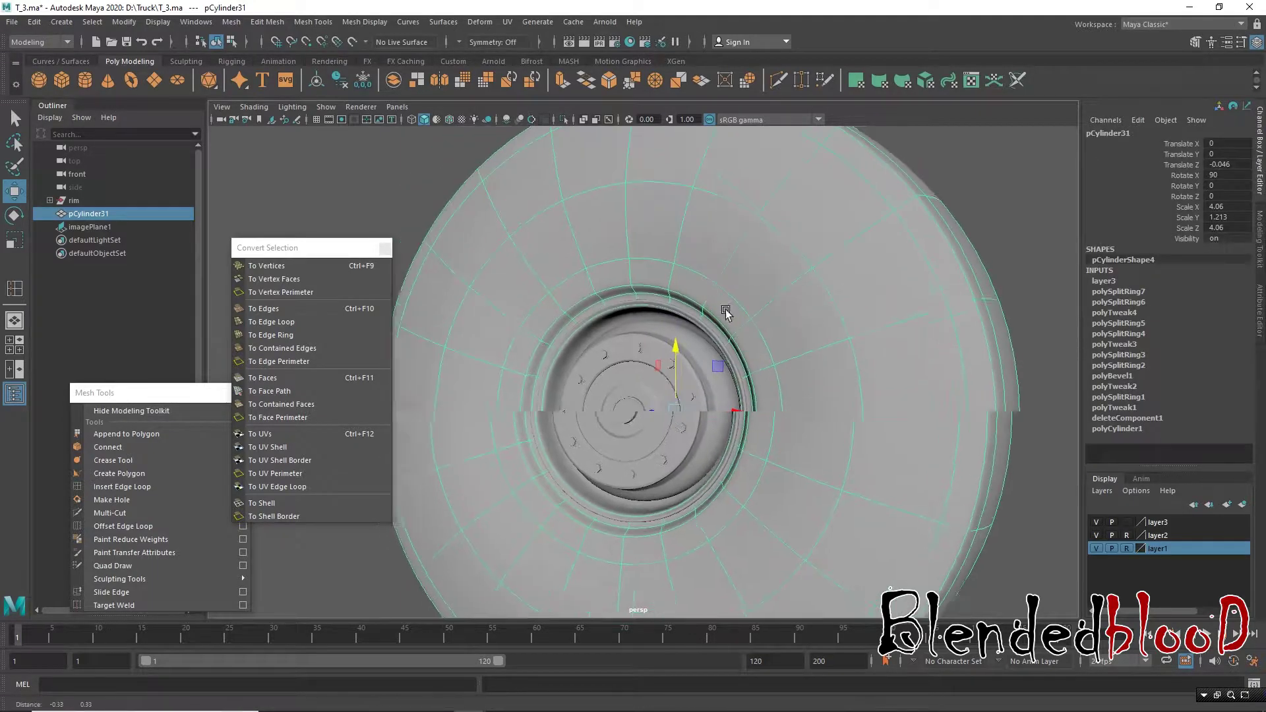
right_click(649, 294)
left_click(662, 322)
left_click(617, 290)
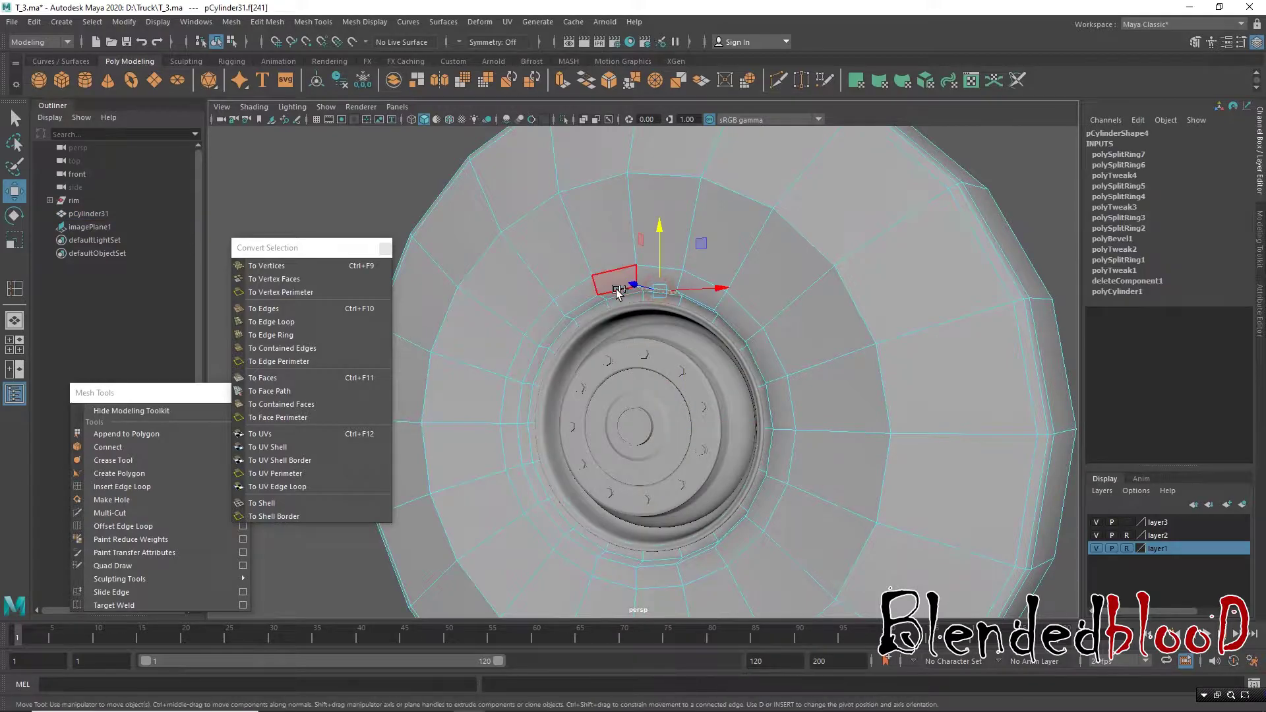
Step: Select face ring f[200:219] around the hole and scale it to about 1.142
middle_click_drag(798, 340, 760, 310, "alt")
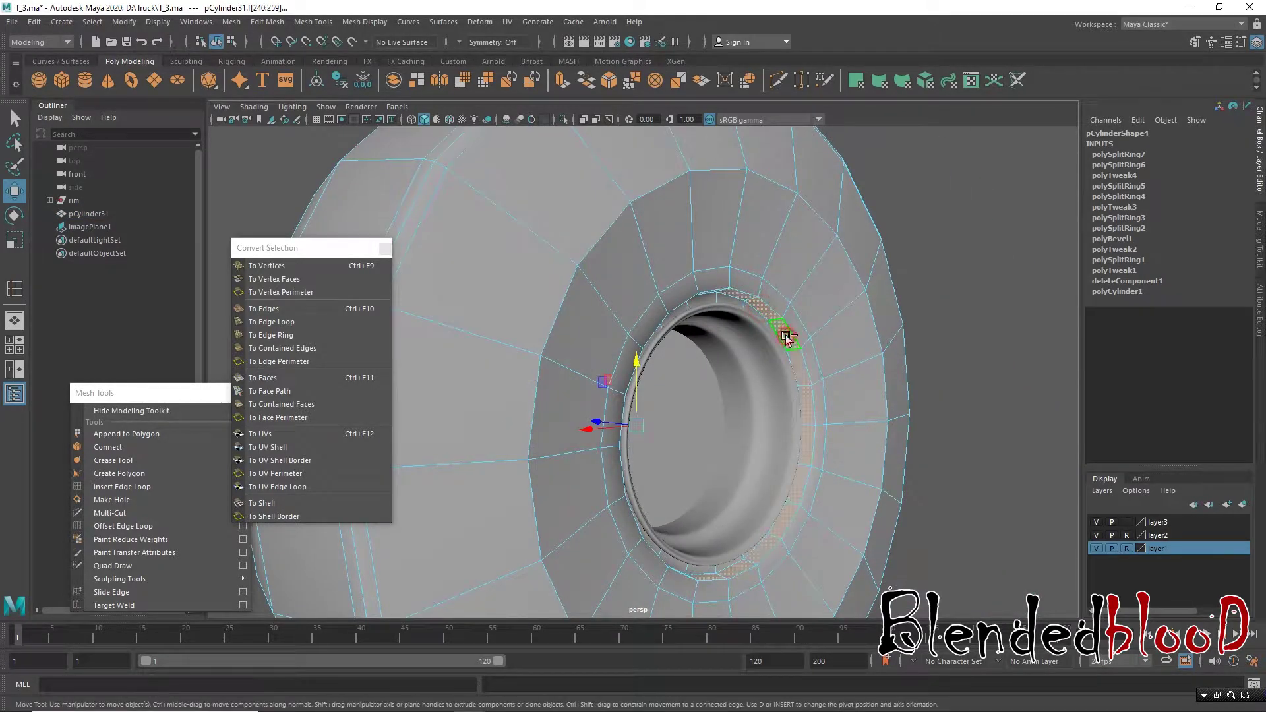
middle_click_drag(640, 351, 760, 346, "alt")
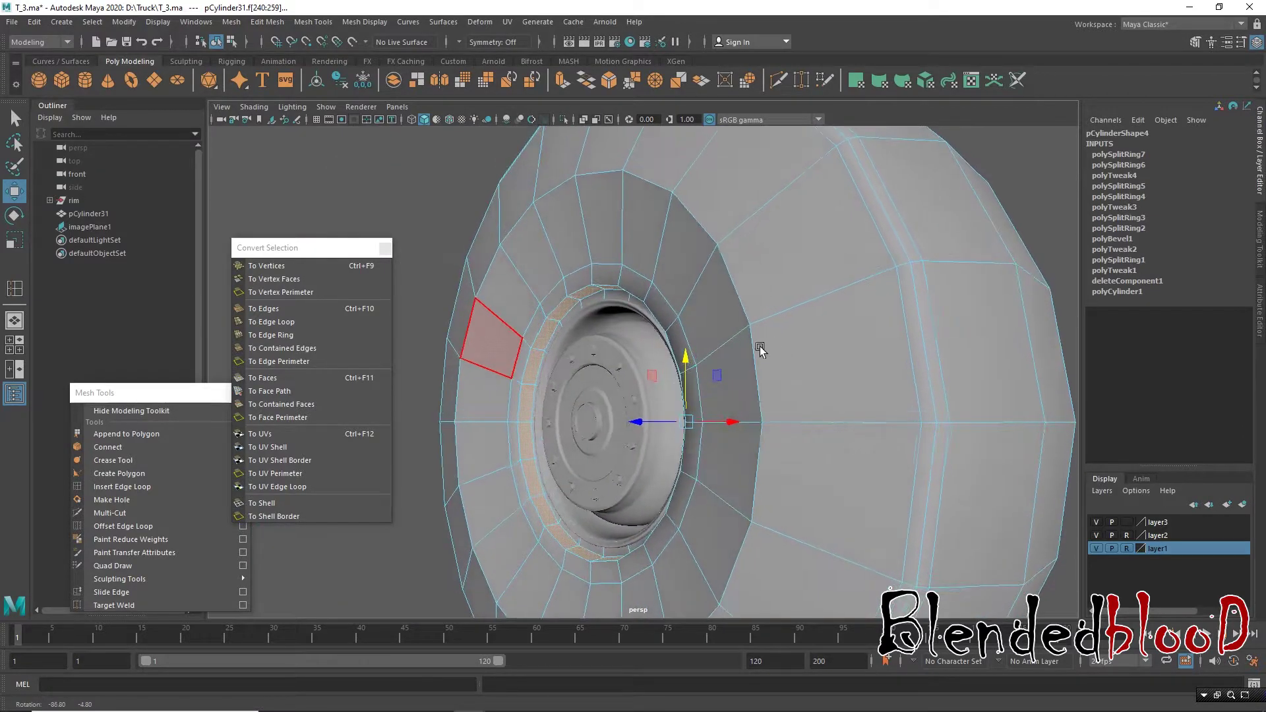
left_click_drag(655, 333, 661, 298, "alt")
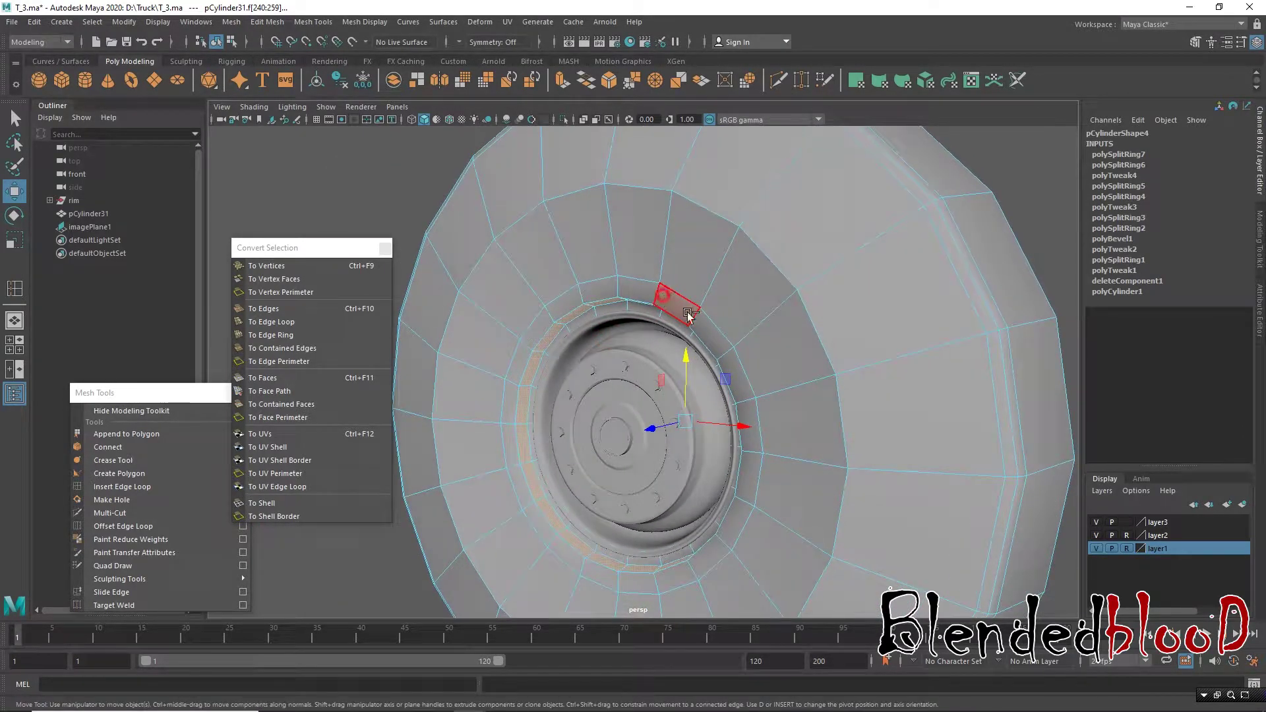
double_click(722, 340)
left_click_drag(805, 345, 719, 302, "alt")
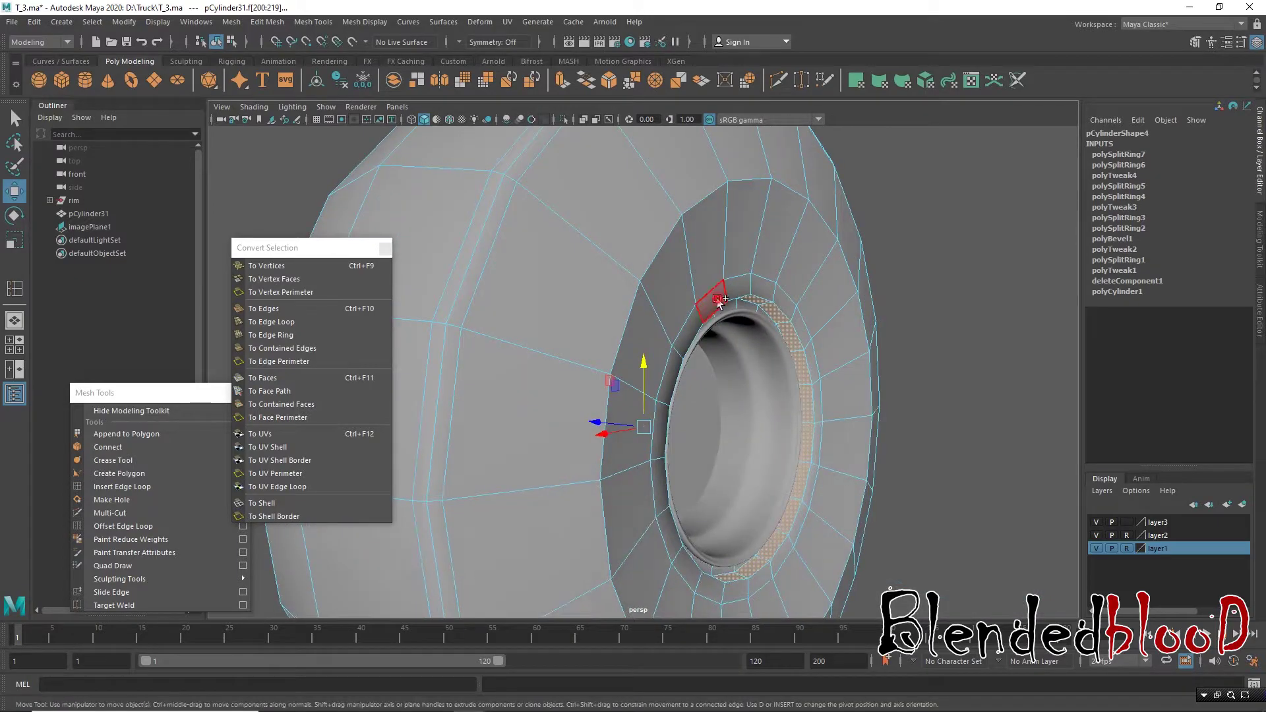
key("r")
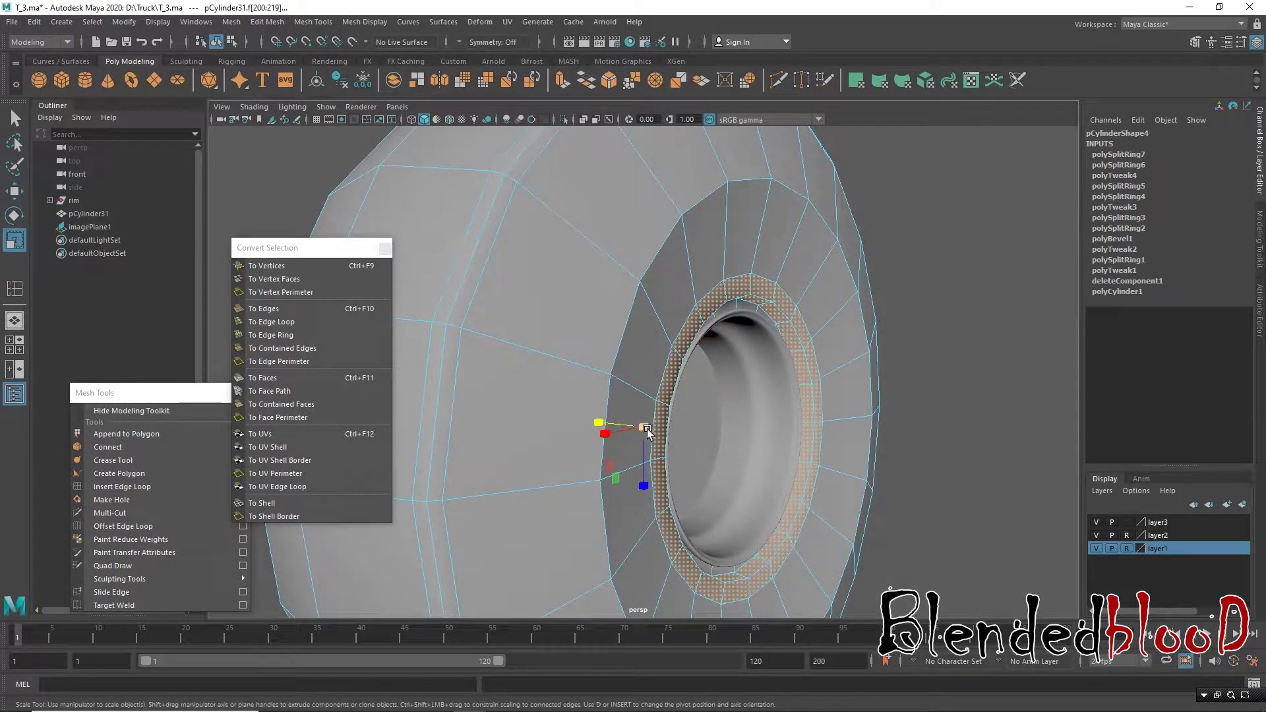
left_click_drag(645, 428, 680, 469)
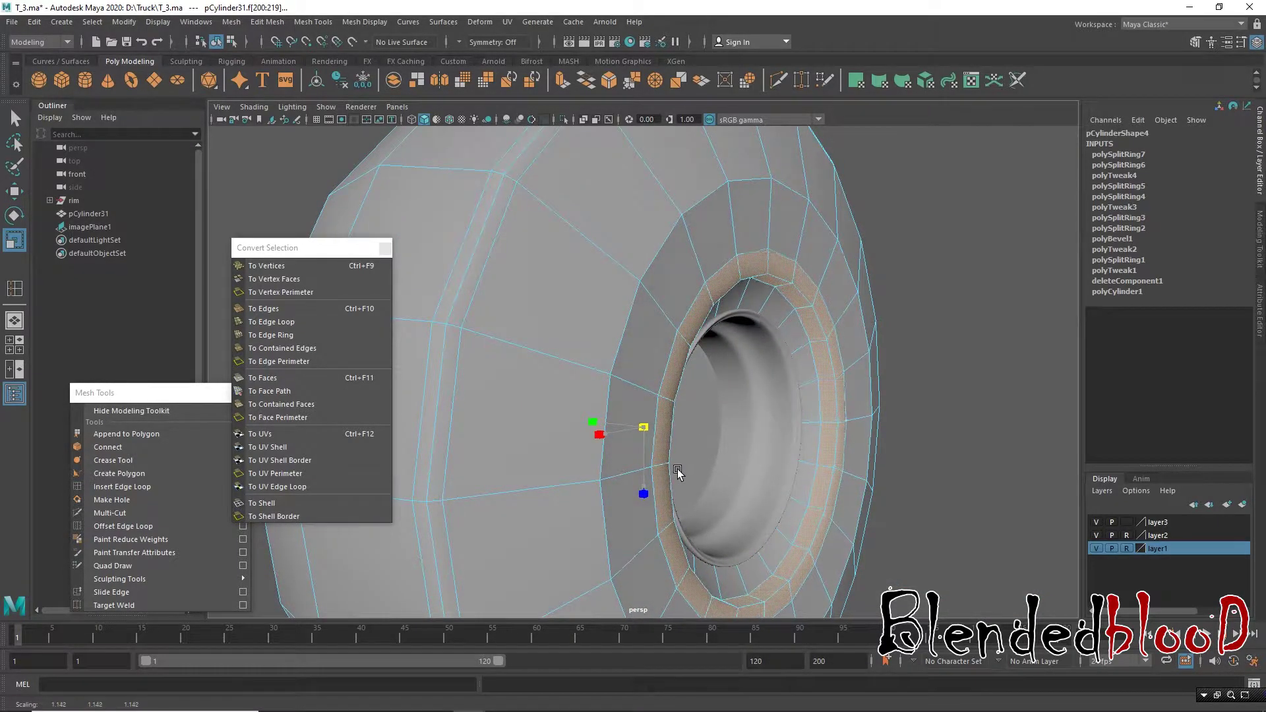
Step: Turn on smooth preview with 3 and return the tire to object mode
left_click_drag(681, 370, 820, 387, "alt")
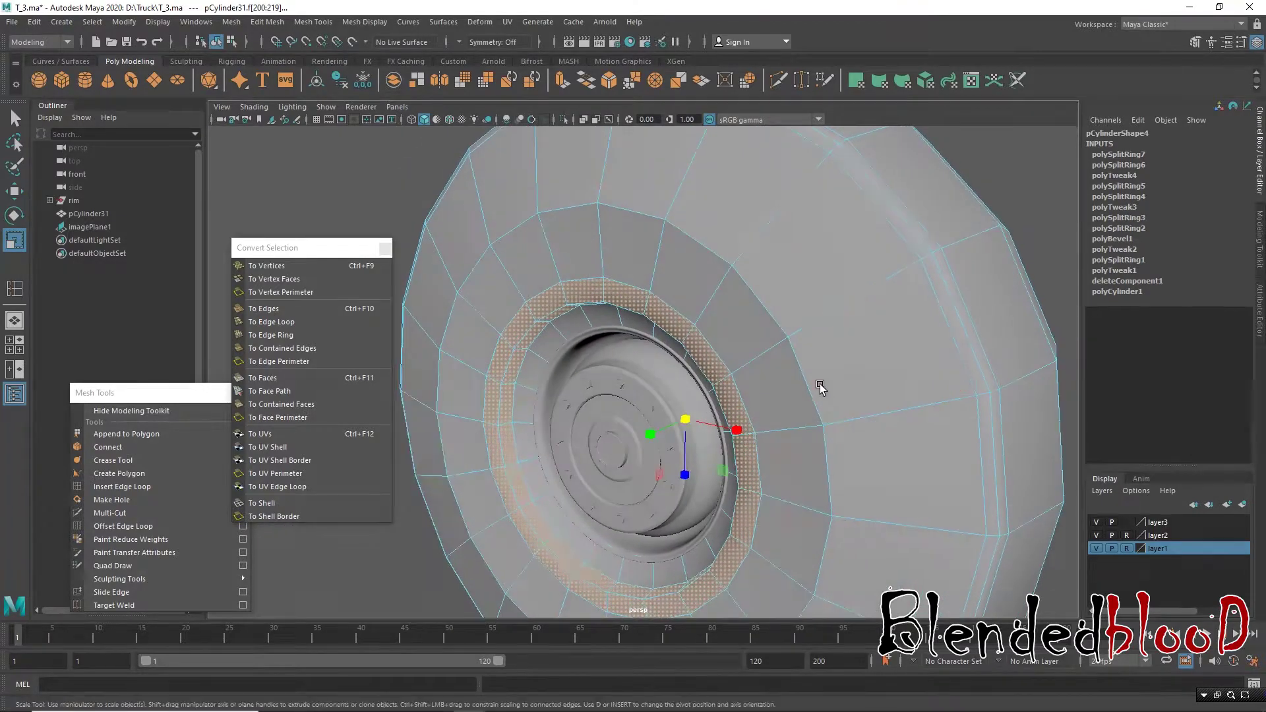
key("w")
key("3")
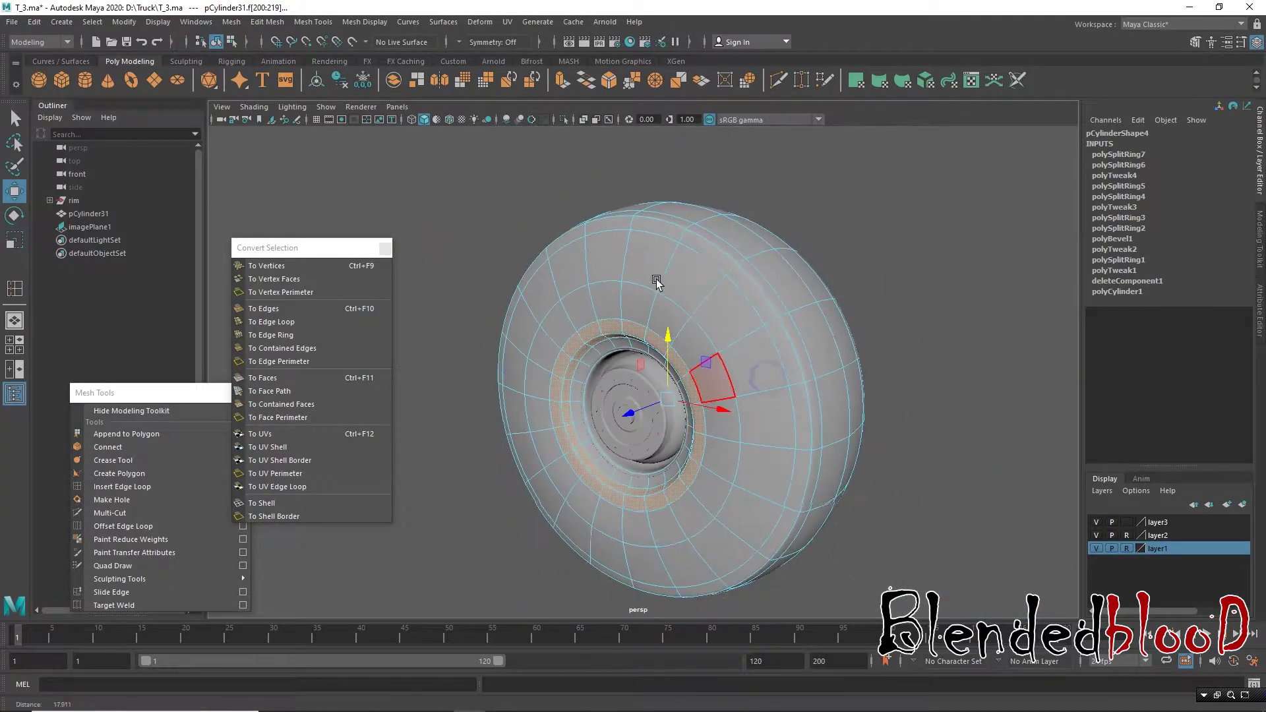
right_click_drag(673, 290, 752, 283)
left_click(887, 263)
mouse_move(752, 378)
left_mouse_down("alt")
mouse_move(816, 367)
mouse_move(601, 377)
mouse_move(747, 371)
mouse_move(714, 456)
mouse_move(769, 381)
mouse_move(807, 374)
mouse_move(706, 306)
left_mouse_up("alt")
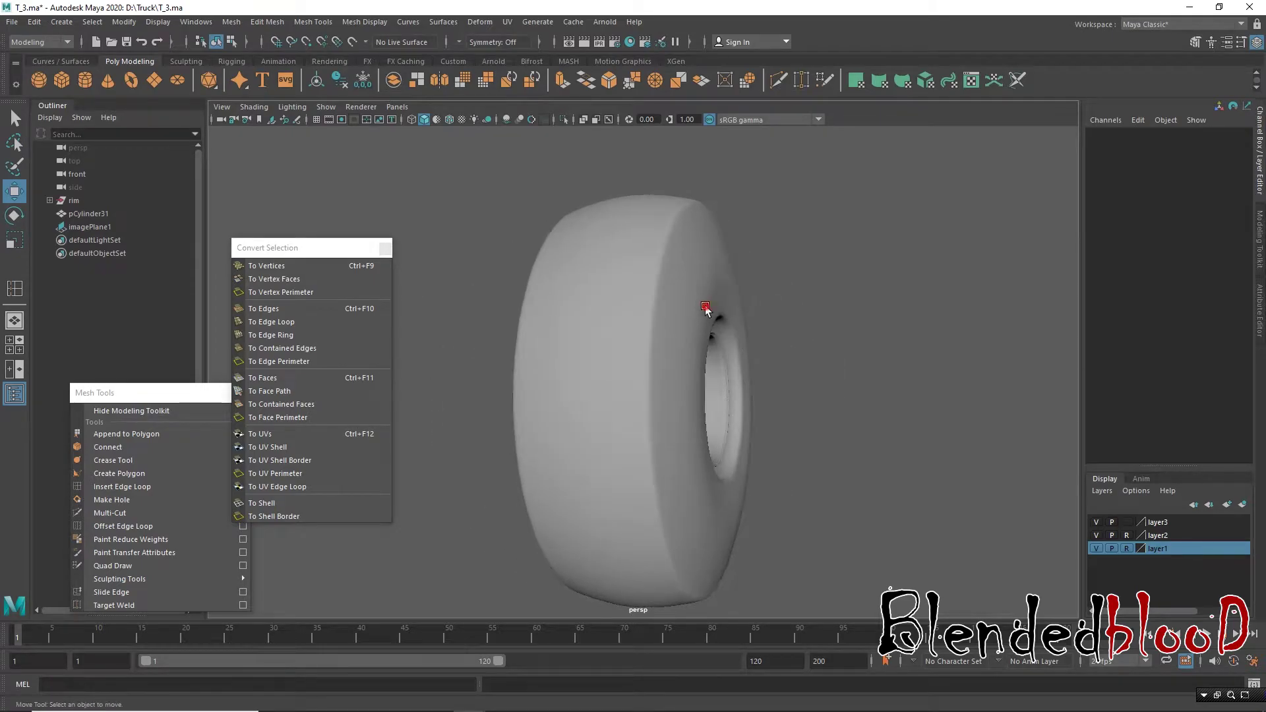
Step: Orbit around the tire, selecting and deselecting it to inspect the shape
left_click(706, 305)
mouse_move(801, 375)
left_mouse_down("alt")
mouse_move(715, 314)
mouse_move(666, 303)
mouse_move(730, 389)
mouse_move(888, 389)
mouse_move(761, 283)
left_mouse_up("alt")
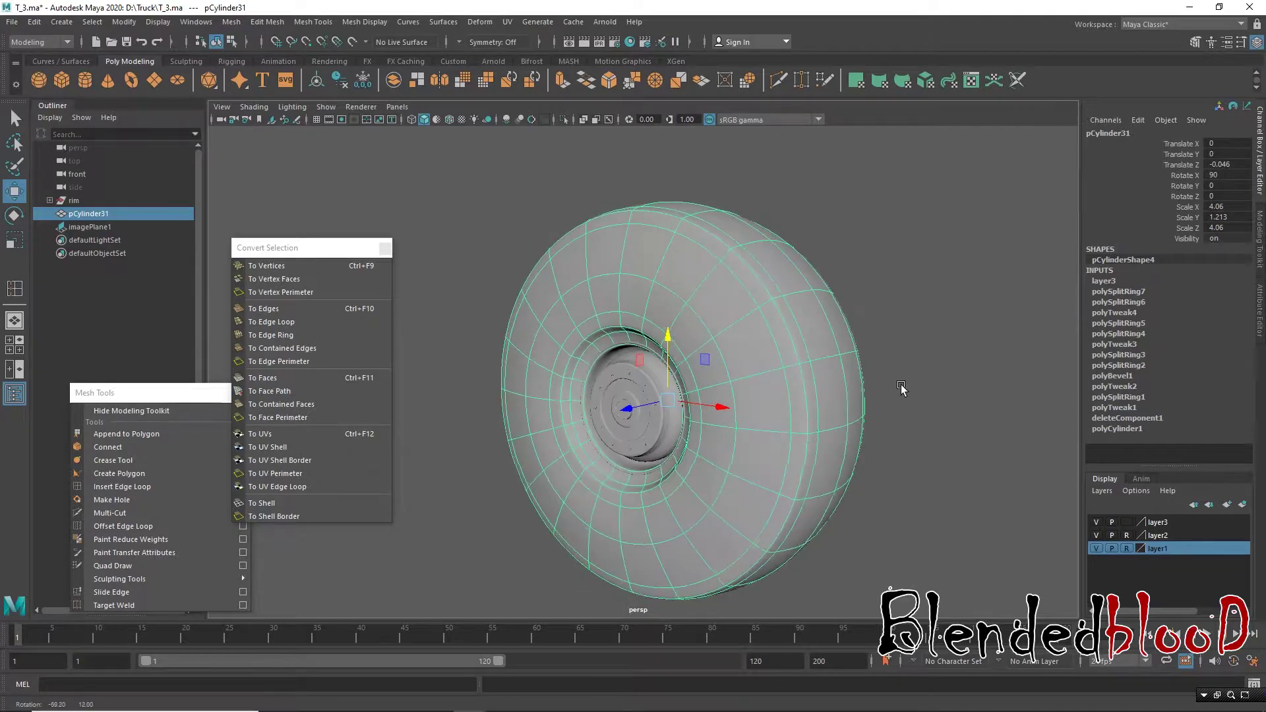
right_click_drag(779, 275, 861, 257)
left_click(888, 359)
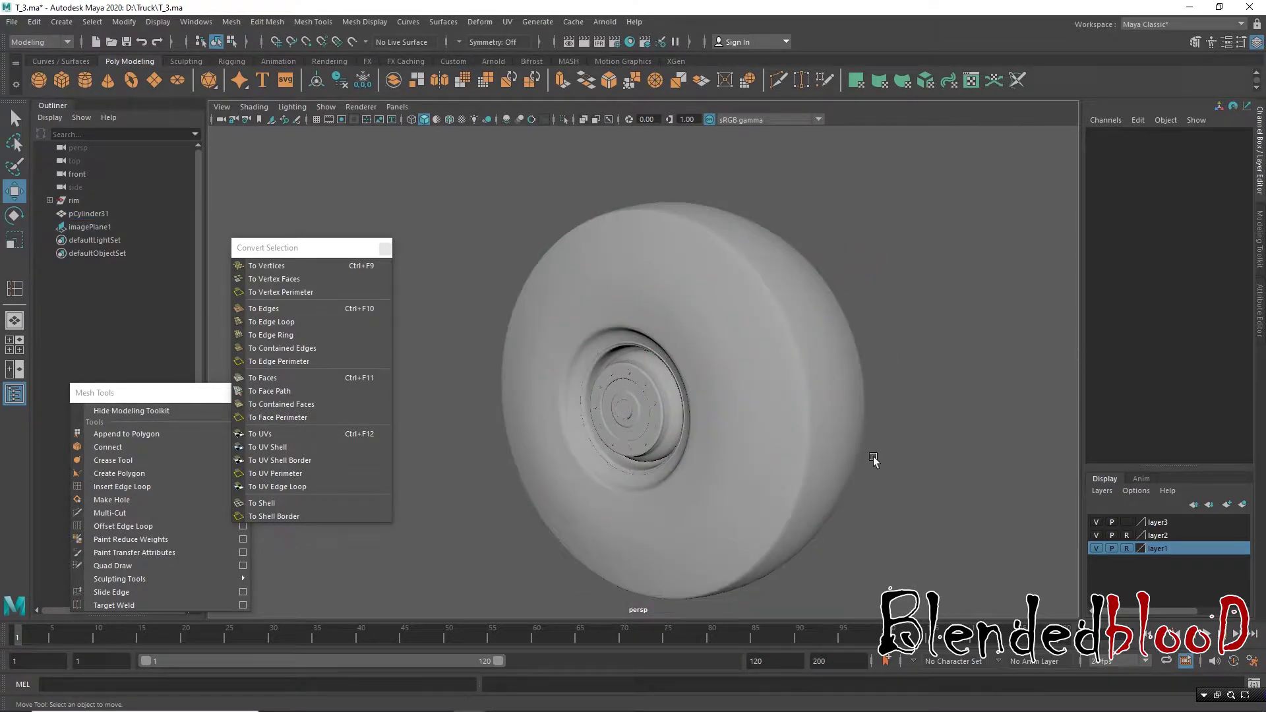
scroll(873, 456, "down", 3)
mouse_move(873, 456)
left_mouse_down("alt")
mouse_move(625, 416)
mouse_move(817, 422)
mouse_move(801, 441)
mouse_move(709, 403)
left_mouse_up("alt")
scroll(704, 481, "up", 2)
scroll(731, 401, "up", 2)
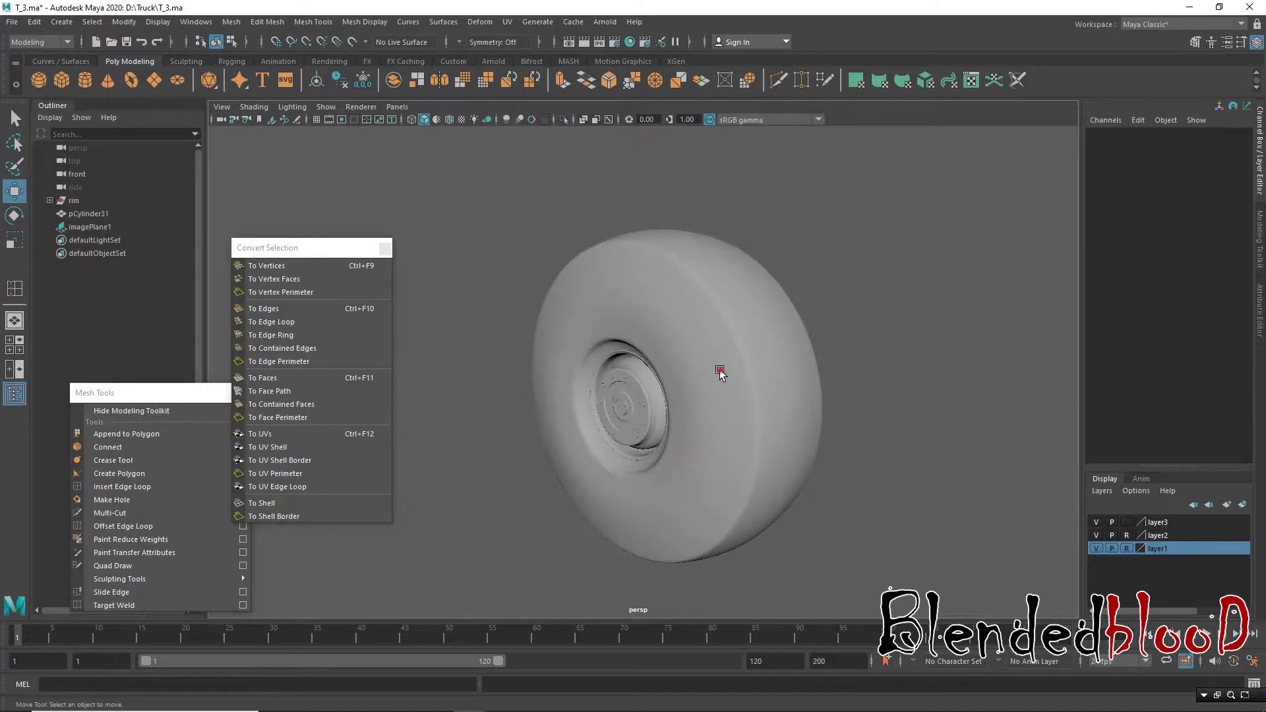
Step: Select pCylinder31 and delete its construction history via Delete by Type > History
left_click(719, 373)
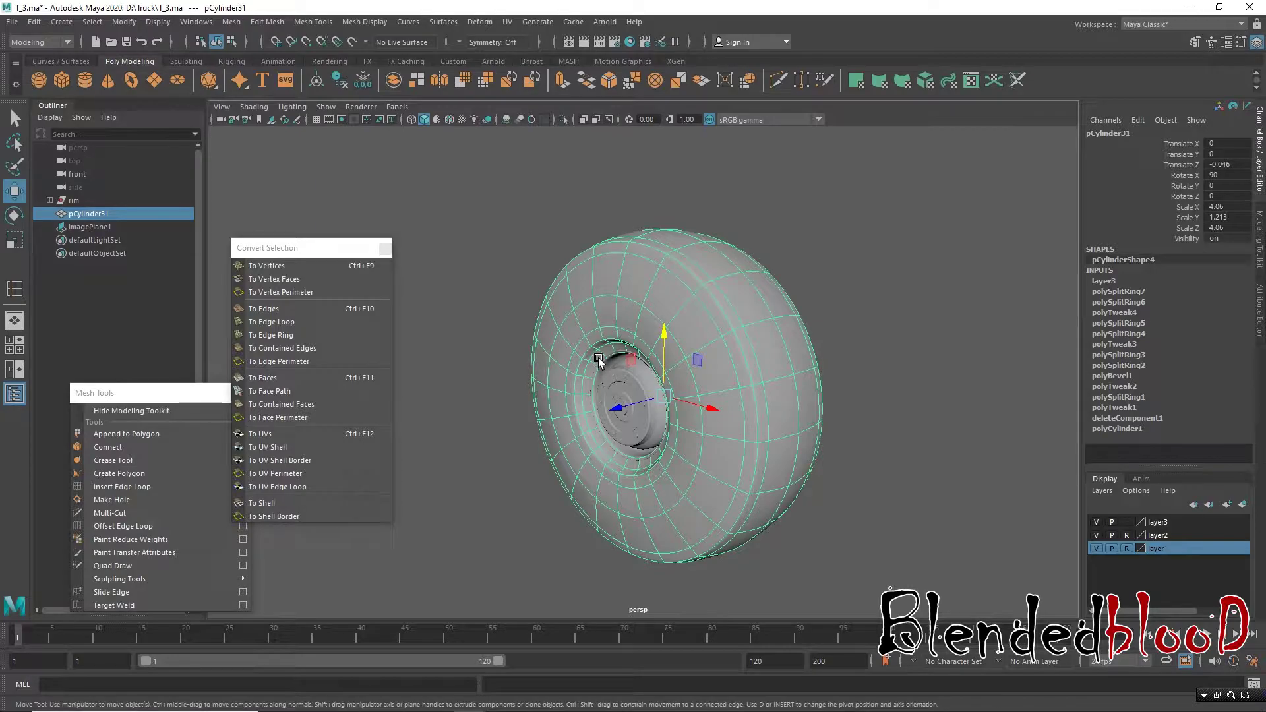
scroll(607, 368, "up", 1)
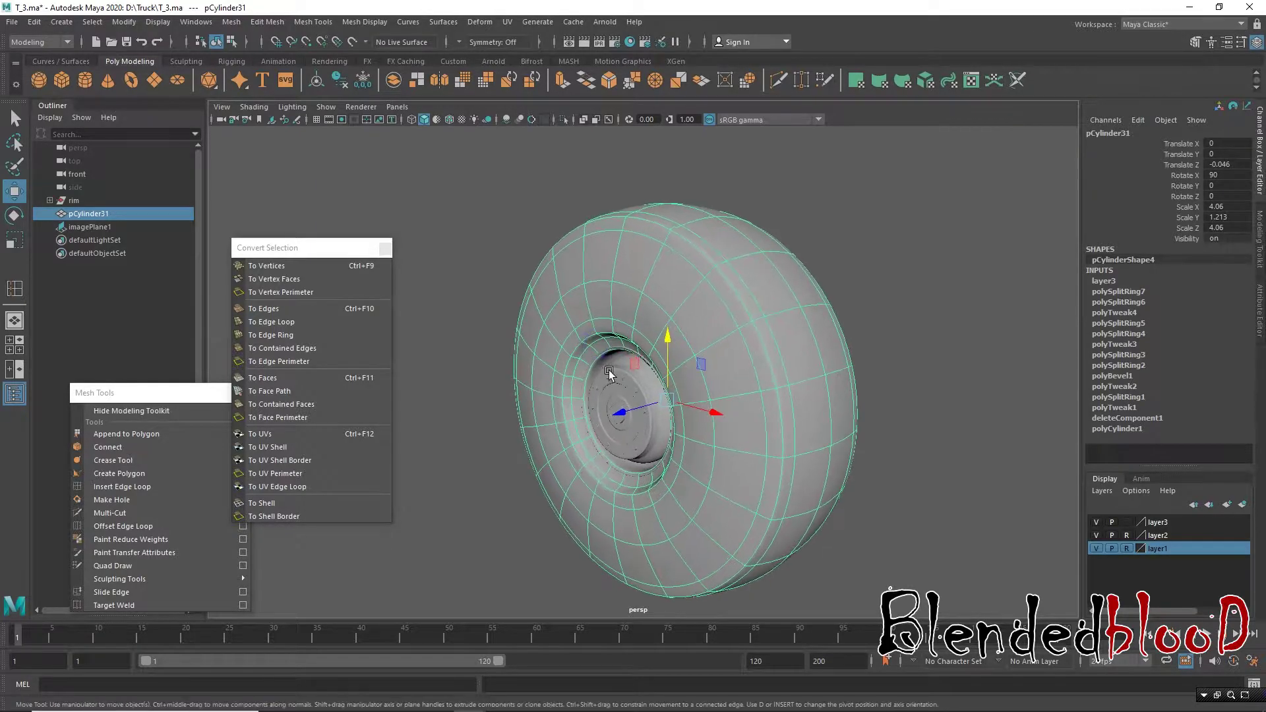
mouse_move(592, 358)
left_mouse_down("alt")
mouse_move(588, 326)
mouse_move(611, 323)
left_mouse_up("alt")
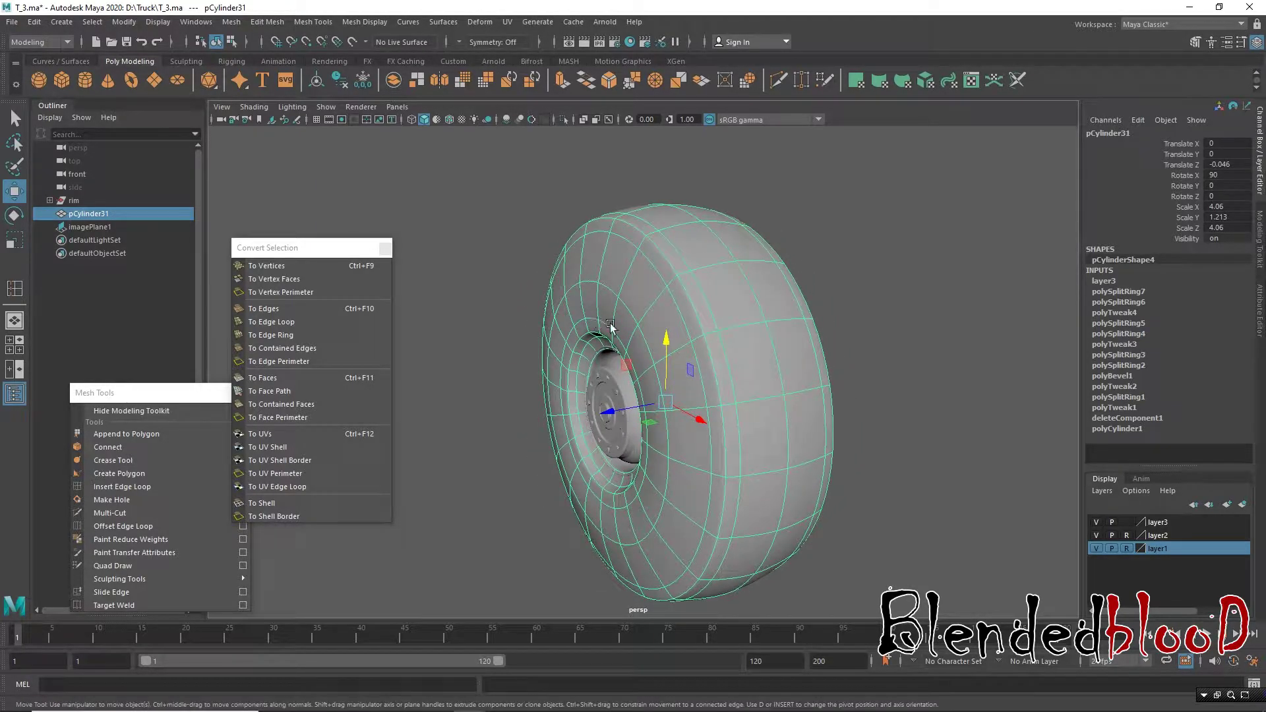
left_click(34, 22)
left_click(297, 193)
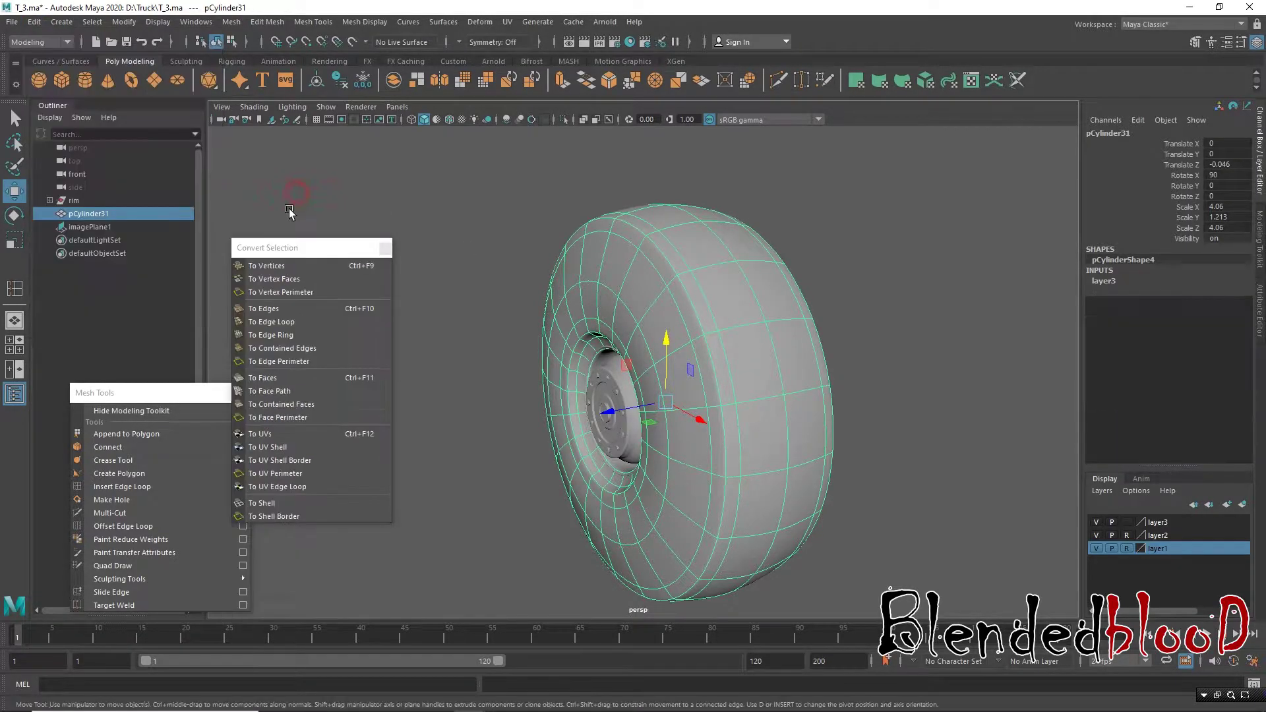
left_click(14, 21)
Step: Save the scene over T_2.ma in the Truck folder
left_click(66, 78)
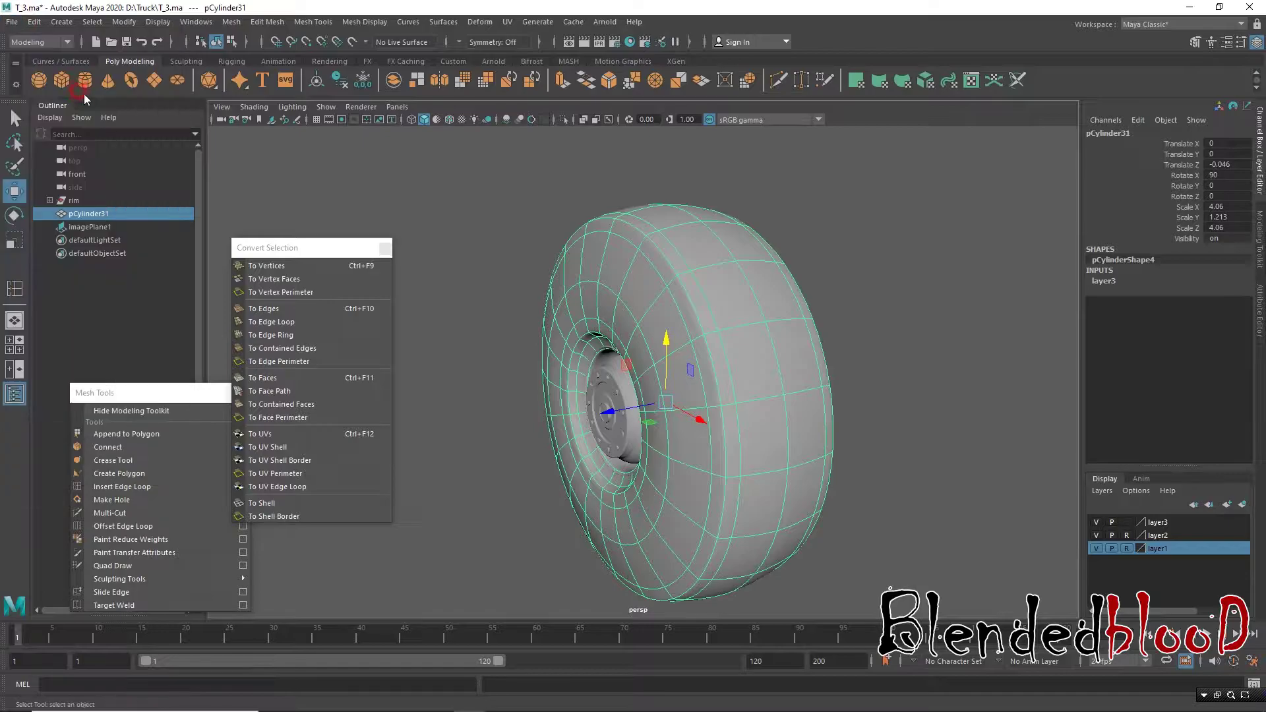
double_click(496, 208)
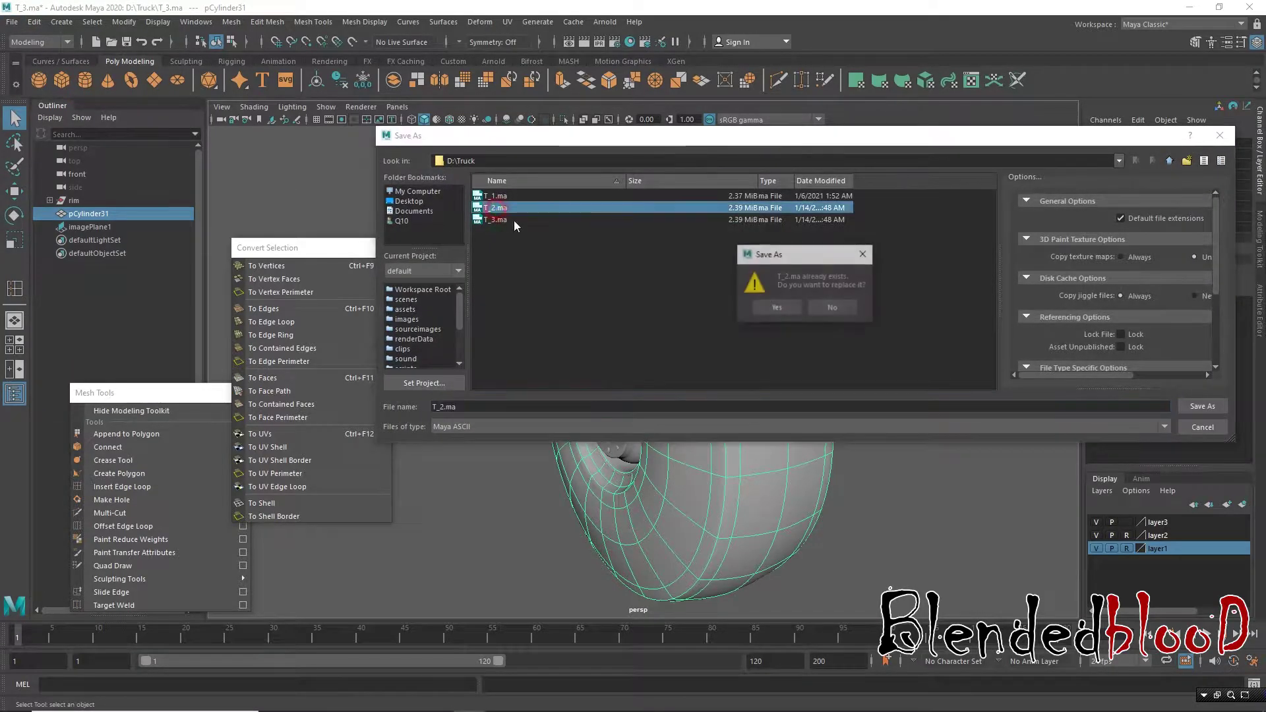
left_click(784, 307)
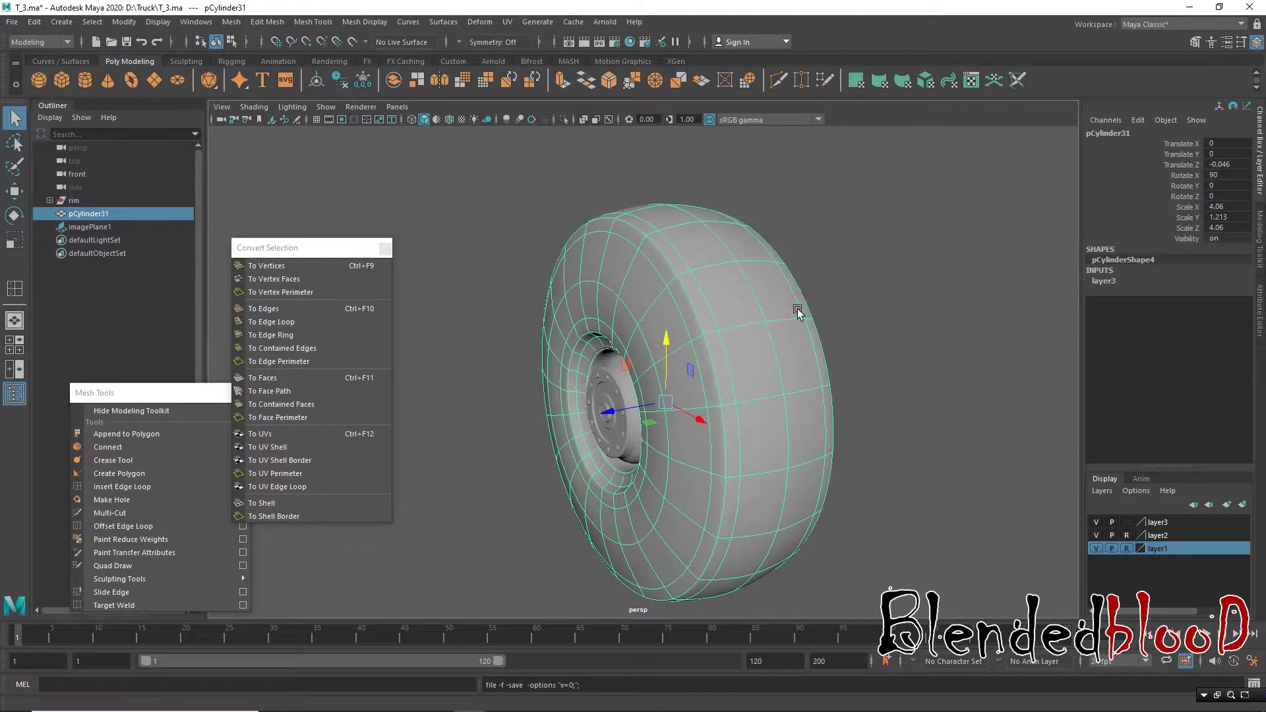
Step: Save the scene again, overwriting T_3.ma
left_click(13, 21)
left_click(81, 79)
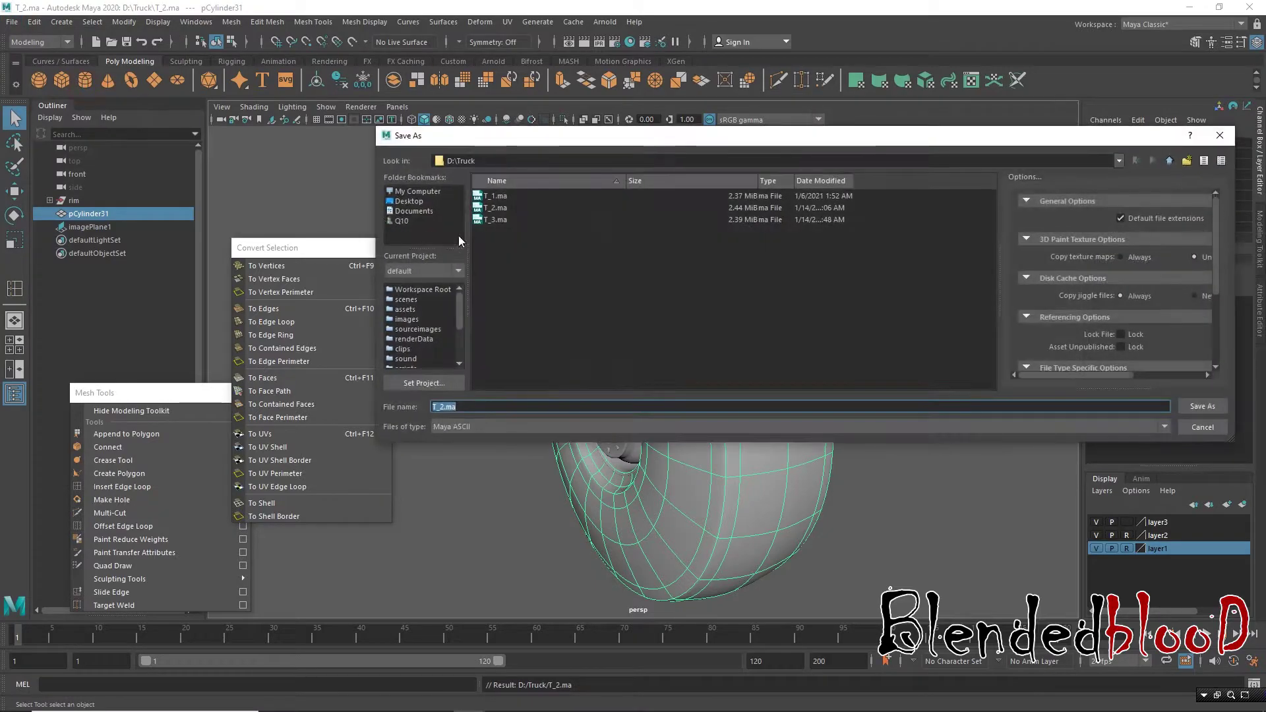
double_click(495, 220)
left_click(765, 307)
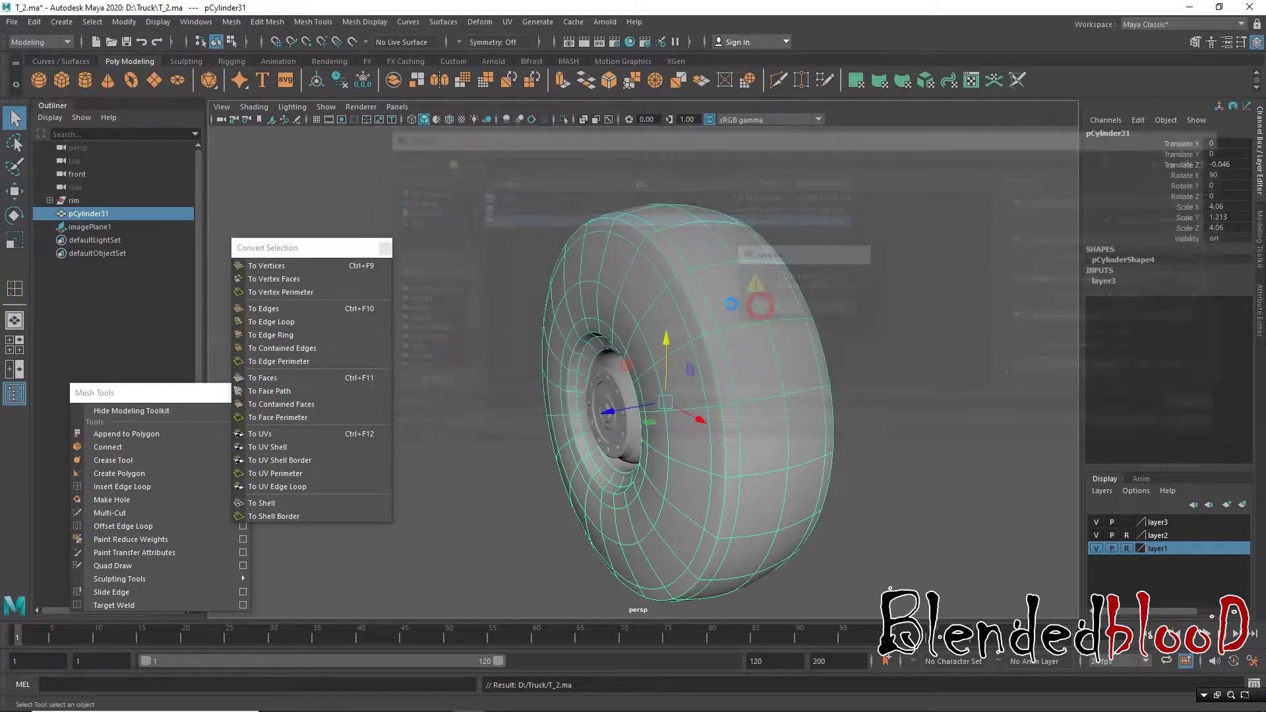
left_click_drag(911, 293, 663, 337, "alt")
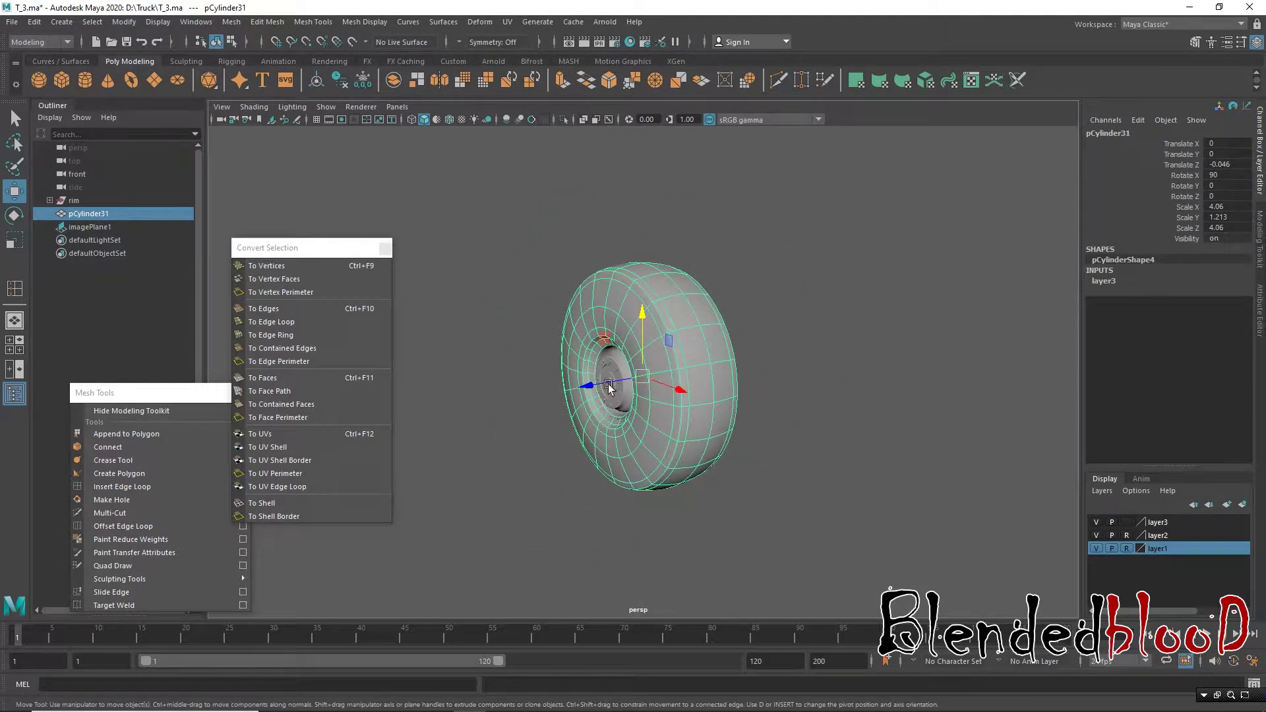
Step: Duplicate the tire as pCylinder32 at Translate Z -9.667 and hide the rim layer1
key("ctrl+d")
left_click_drag(591, 386, 795, 381)
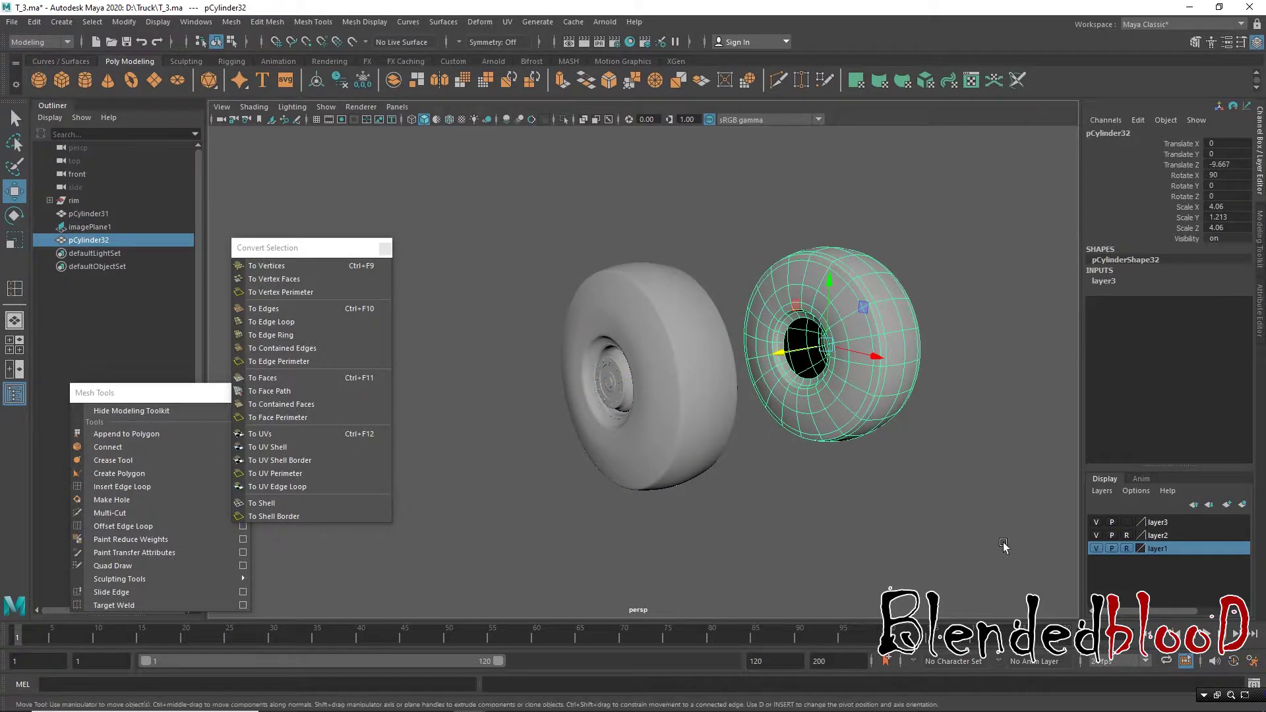
left_click(1099, 548)
Step: Add the left tire to layer3, toggle its visibility off and back on, then select the duplicate
left_click(679, 391)
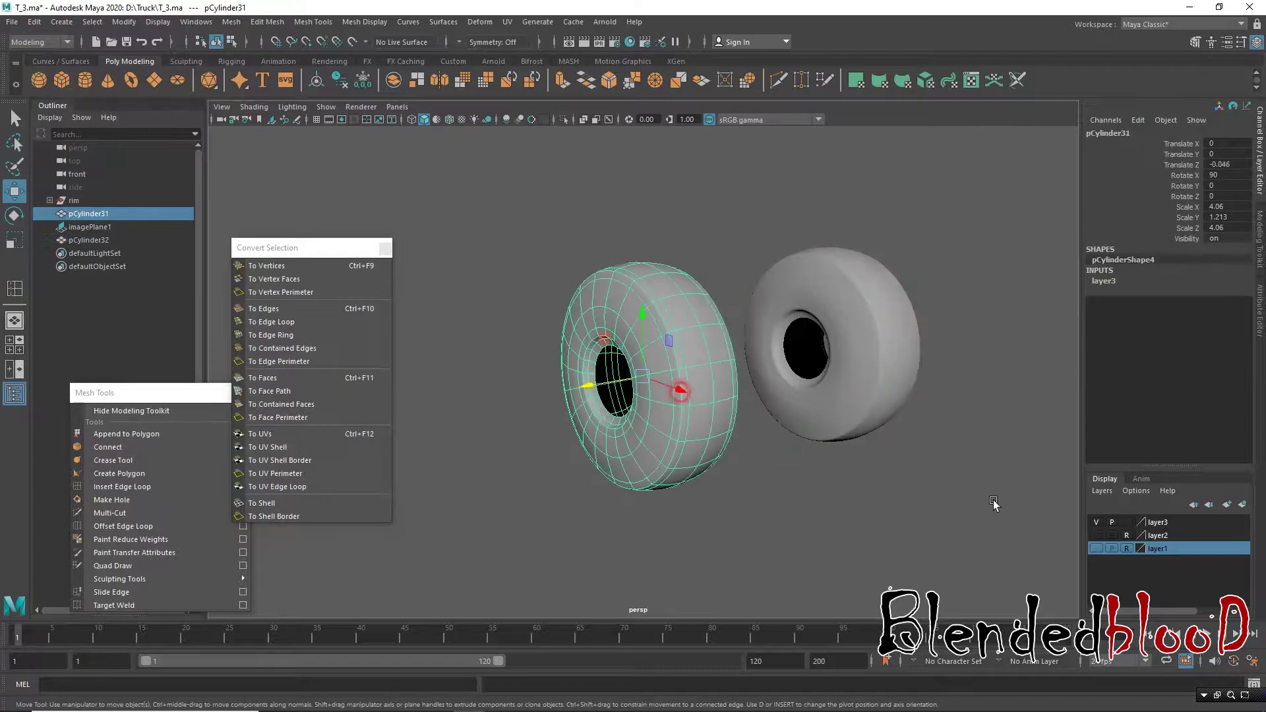
right_click(1173, 526)
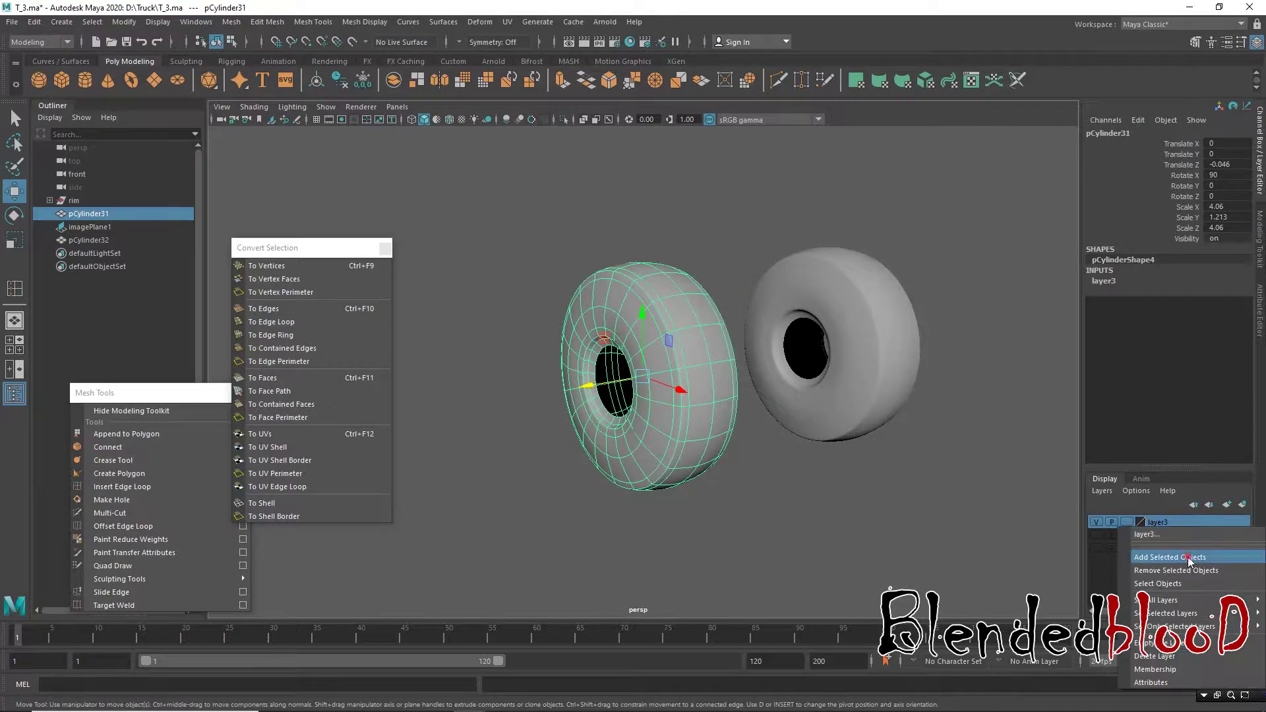
left_click(1188, 557)
left_click(1096, 522)
left_click(1094, 522)
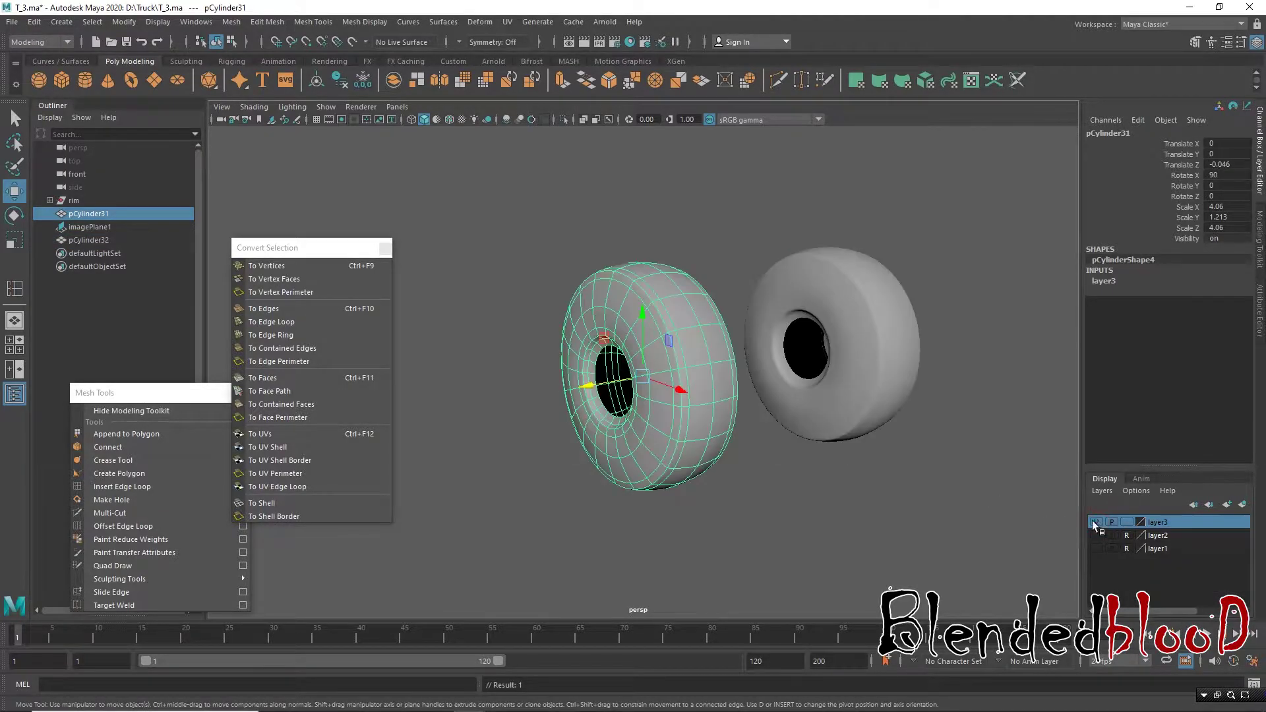
left_click(890, 385)
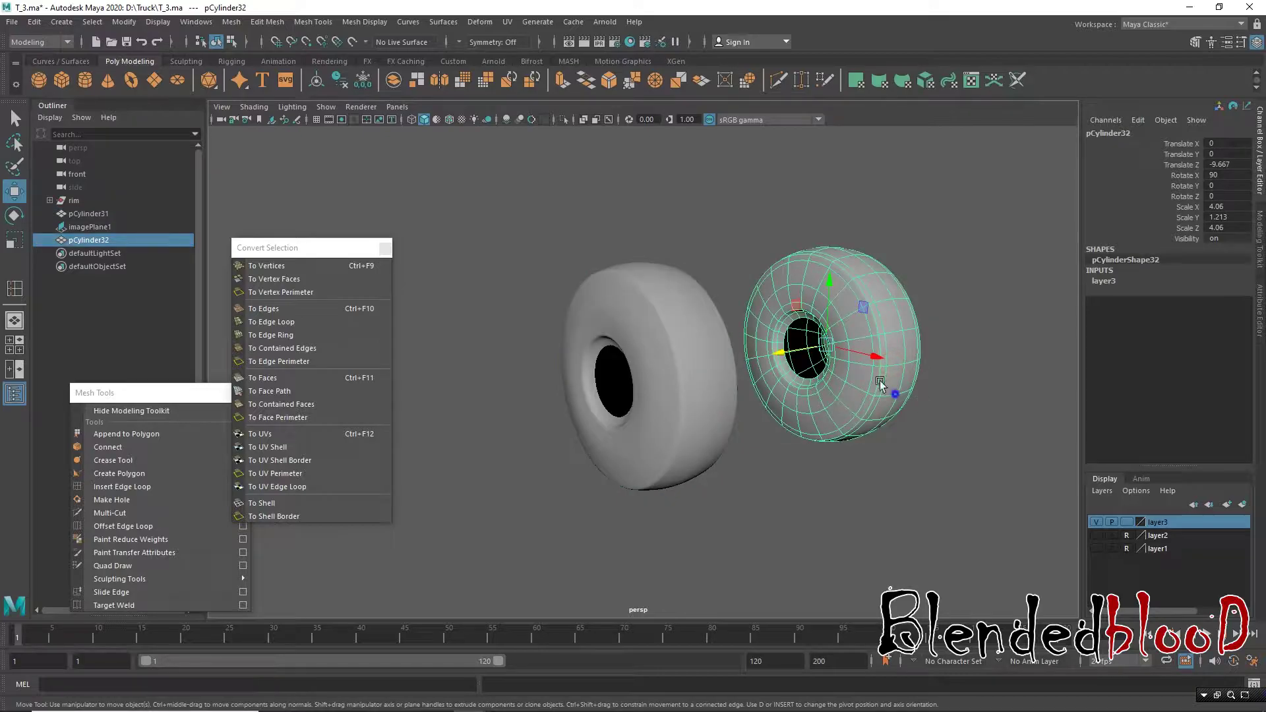
right_click_drag(880, 381, 777, 338, "alt")
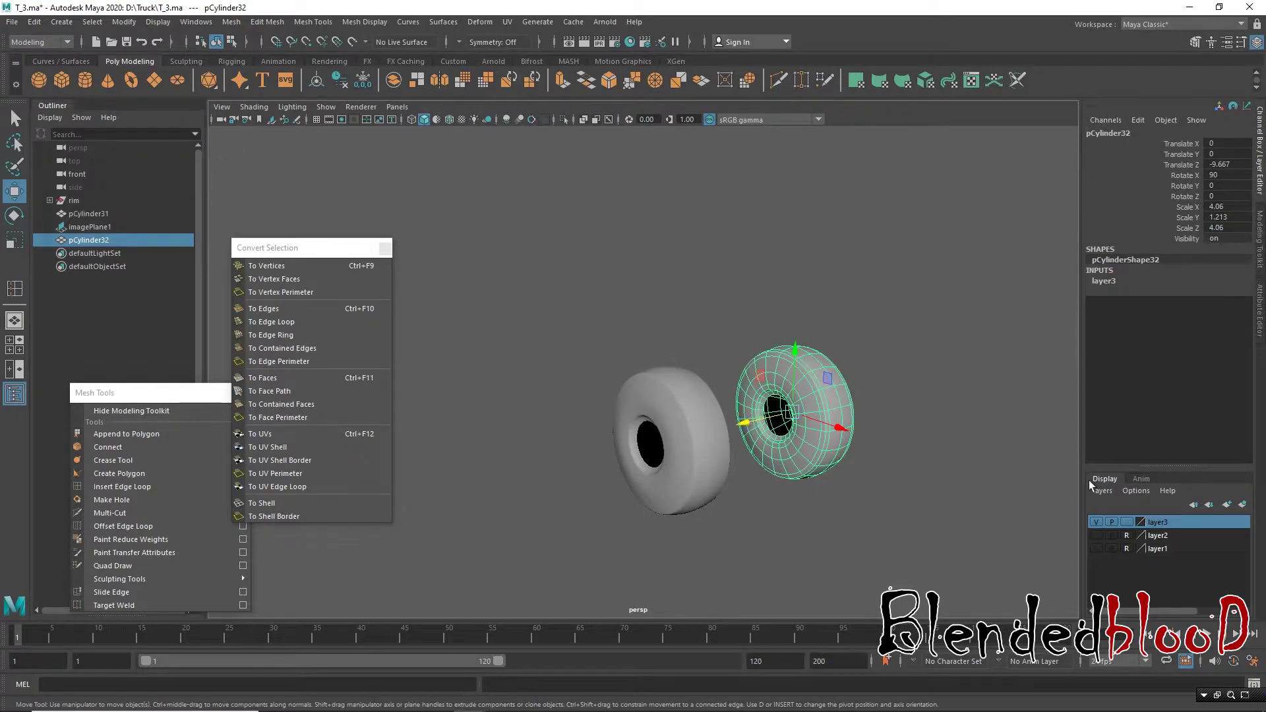
Step: Put pCylinder32 on a new hidden layer4 and select the remaining tire pCylinder31
left_click(1224, 505)
left_click(1096, 522)
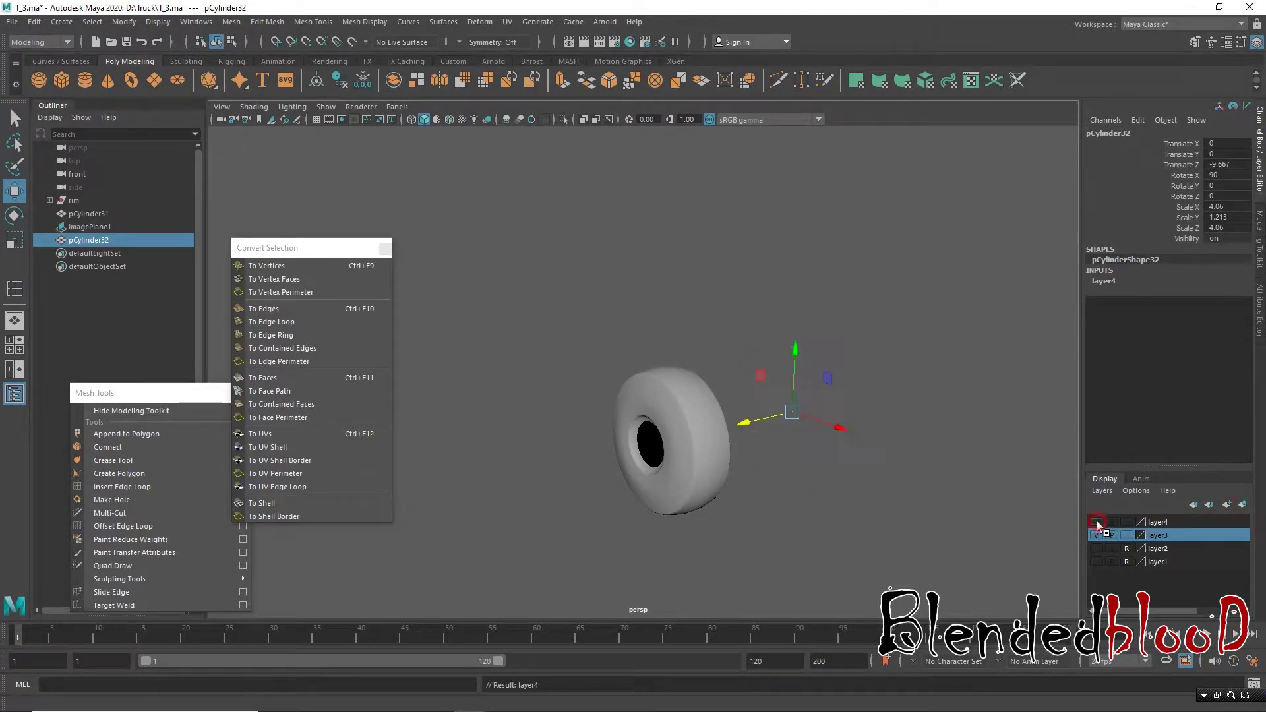
left_click(723, 440)
scroll(723, 440, "up", 5)
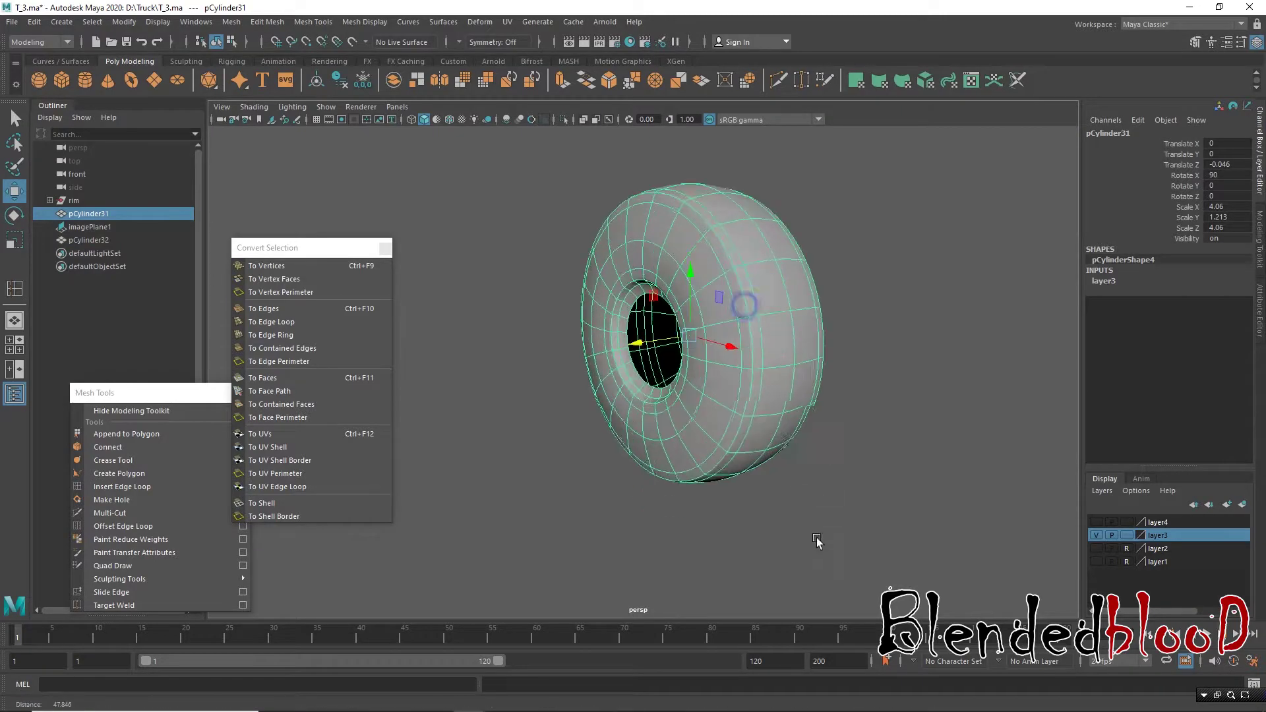
Step: Show pCylinder31 in low-poly cage display with key 1
key("1")
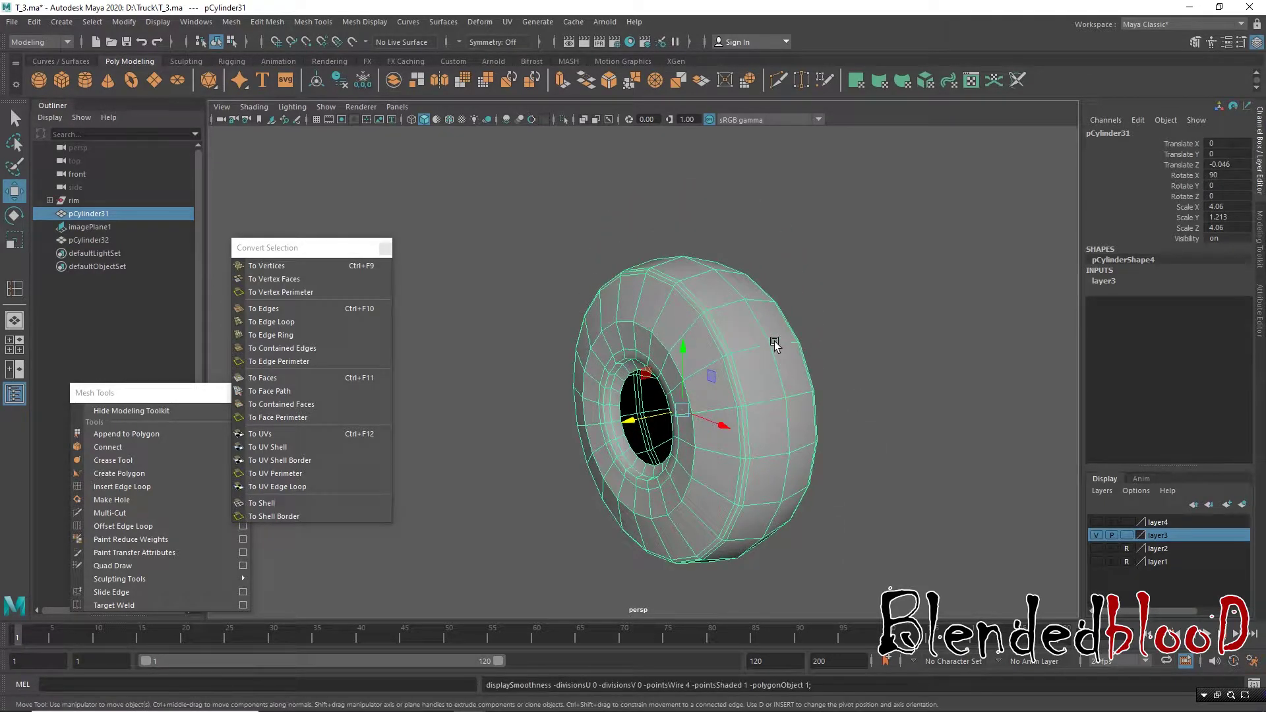
scroll(775, 344, "up", 3)
scroll(823, 415, "down", 1)
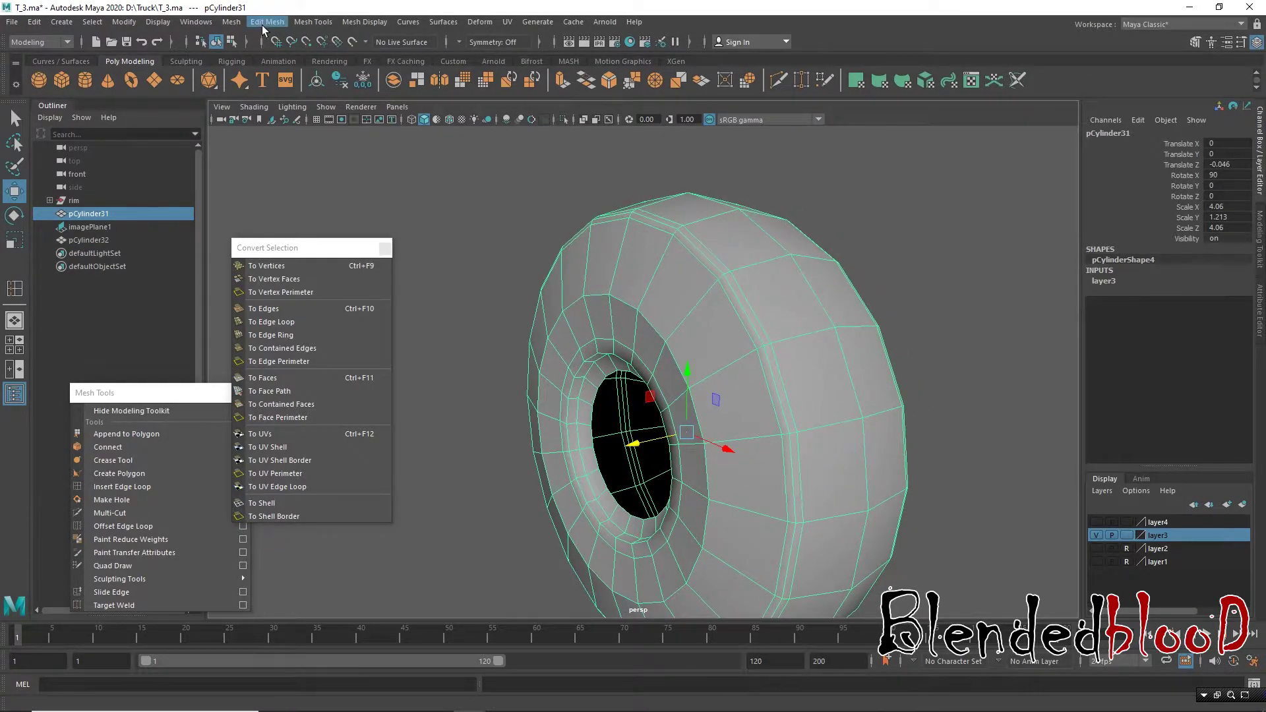
Step: Try Mesh > Combine on the tire, which fails with one object, then reselect the tire
left_click(238, 22)
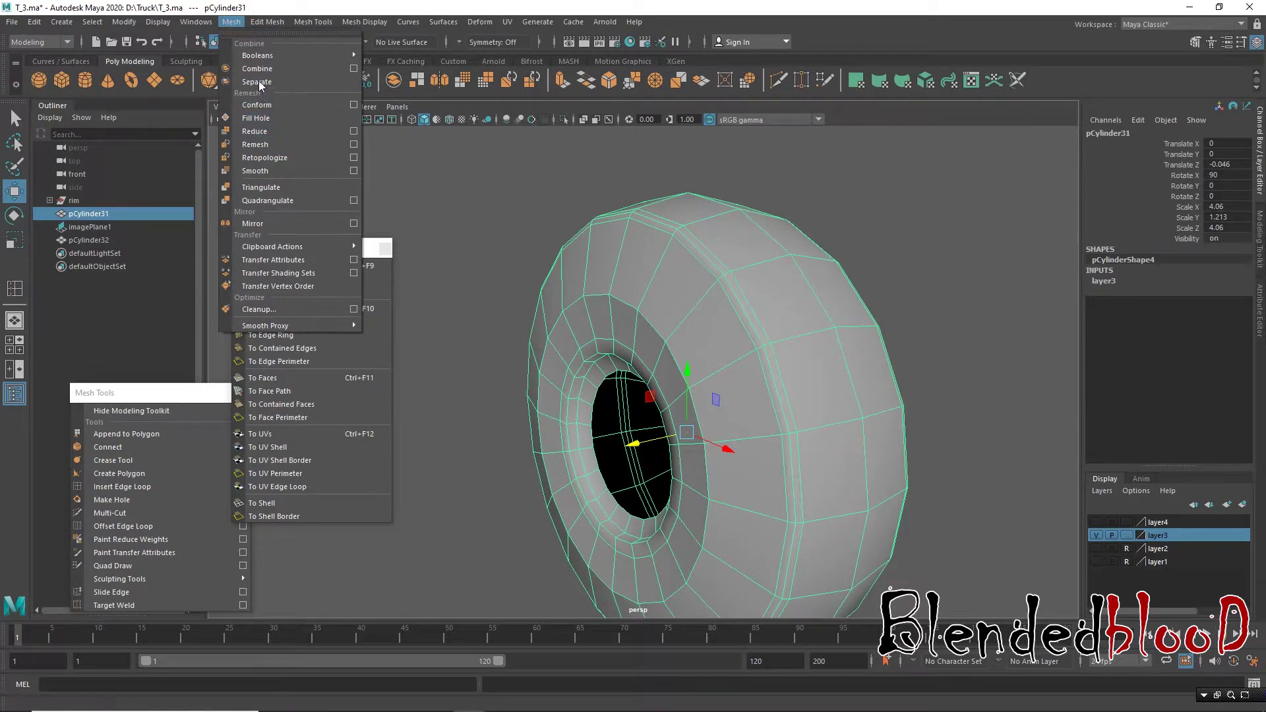
left_click(260, 73)
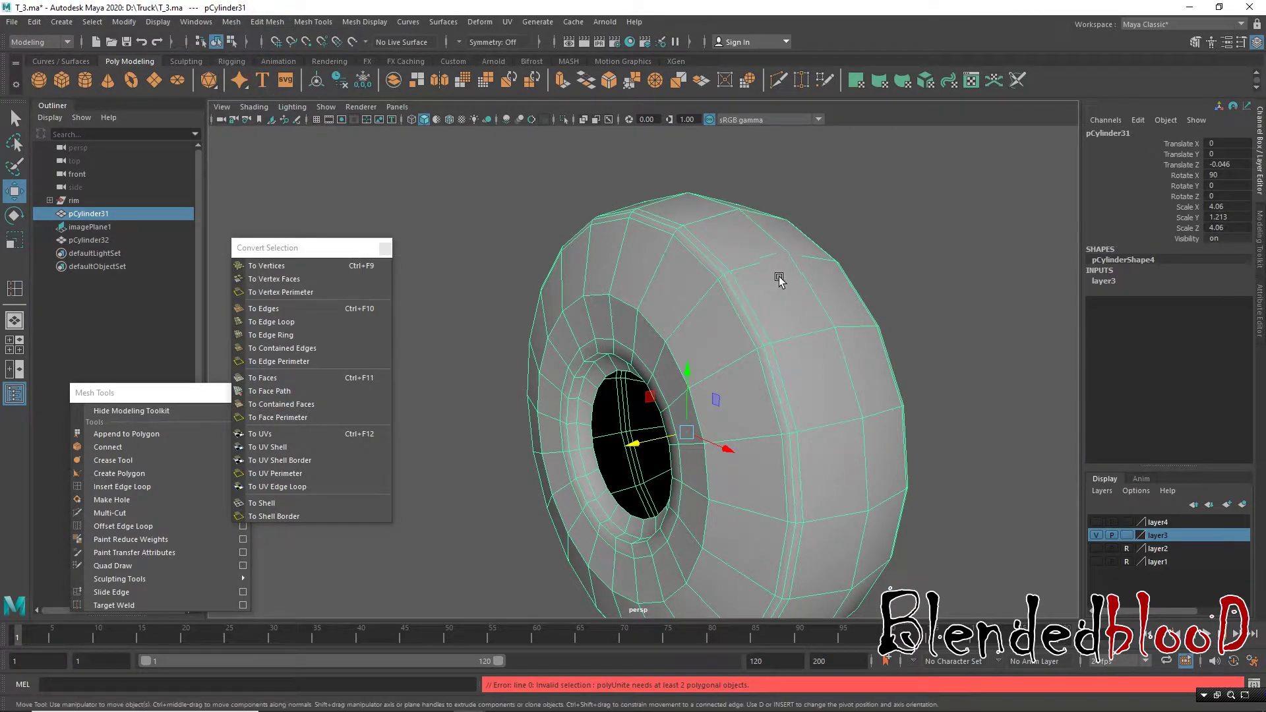
right_click_drag(779, 277, 841, 262)
left_click(668, 321)
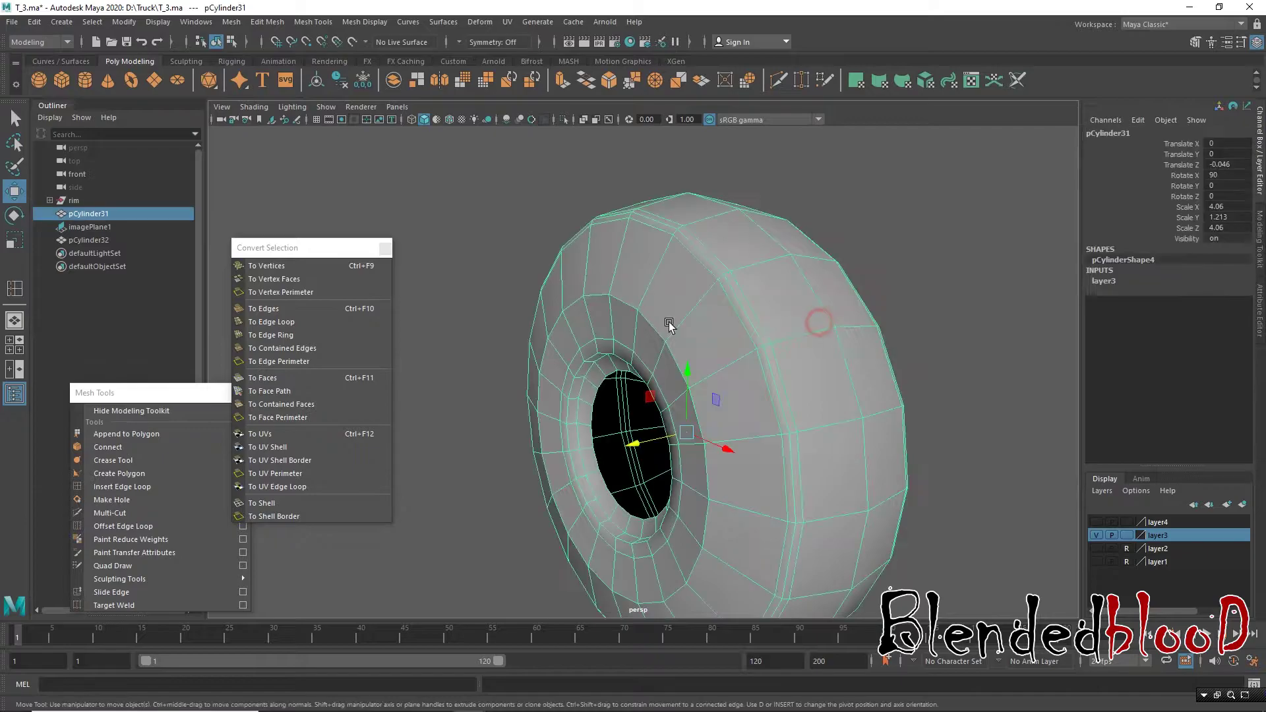
left_click(231, 22)
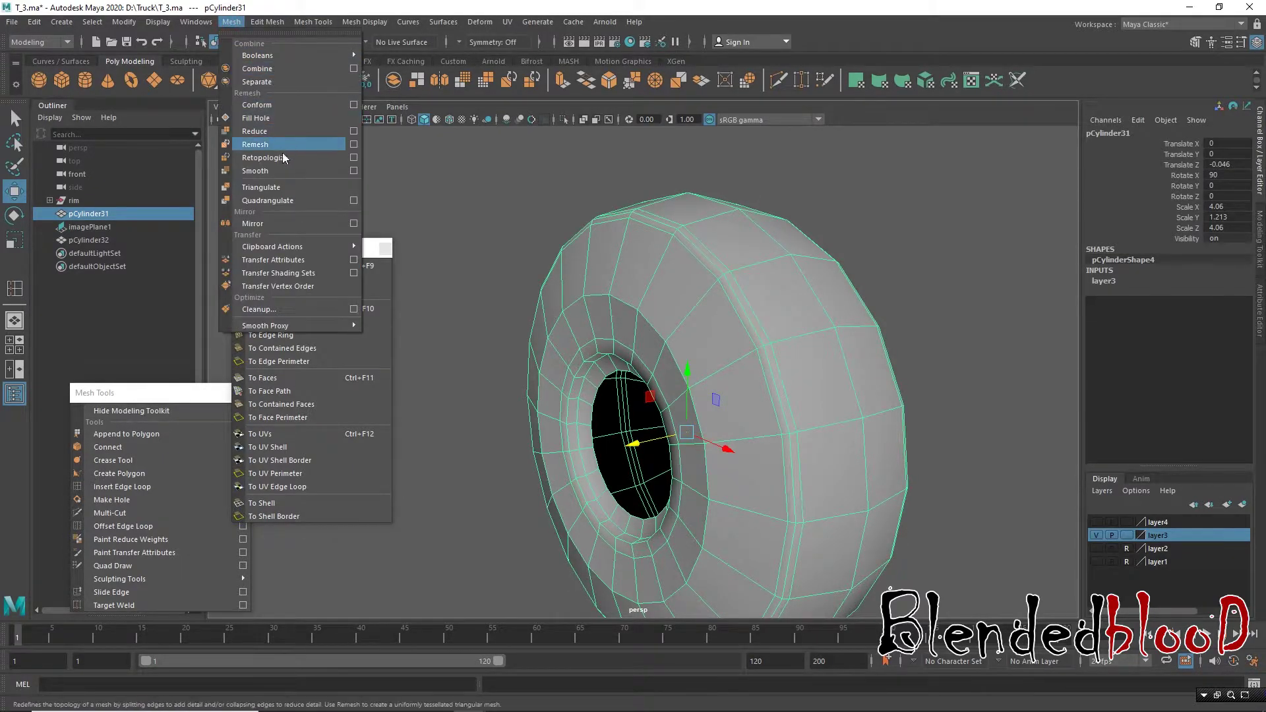
Step: Apply Mesh > Smooth to the tire and turn on the truck reference layer1 in front view
left_click(277, 170)
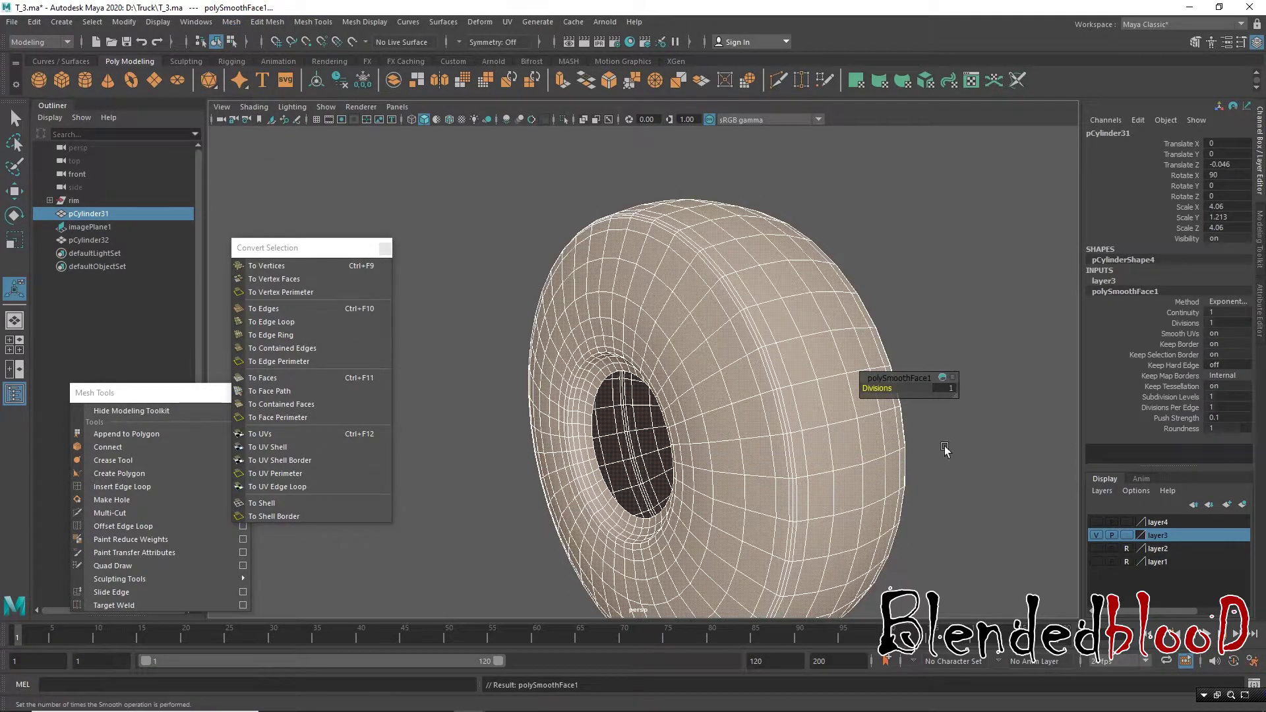
key("space")
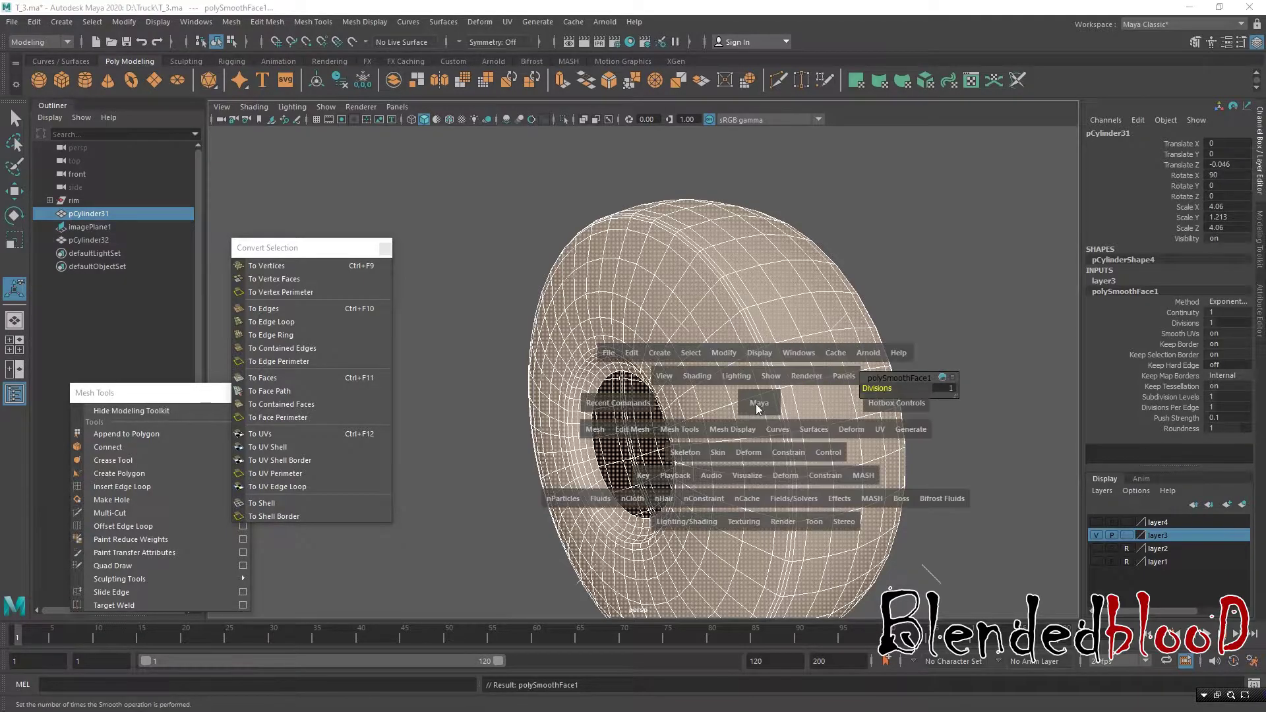
key("space")
middle_click_drag(712, 479, 448, 509, "alt")
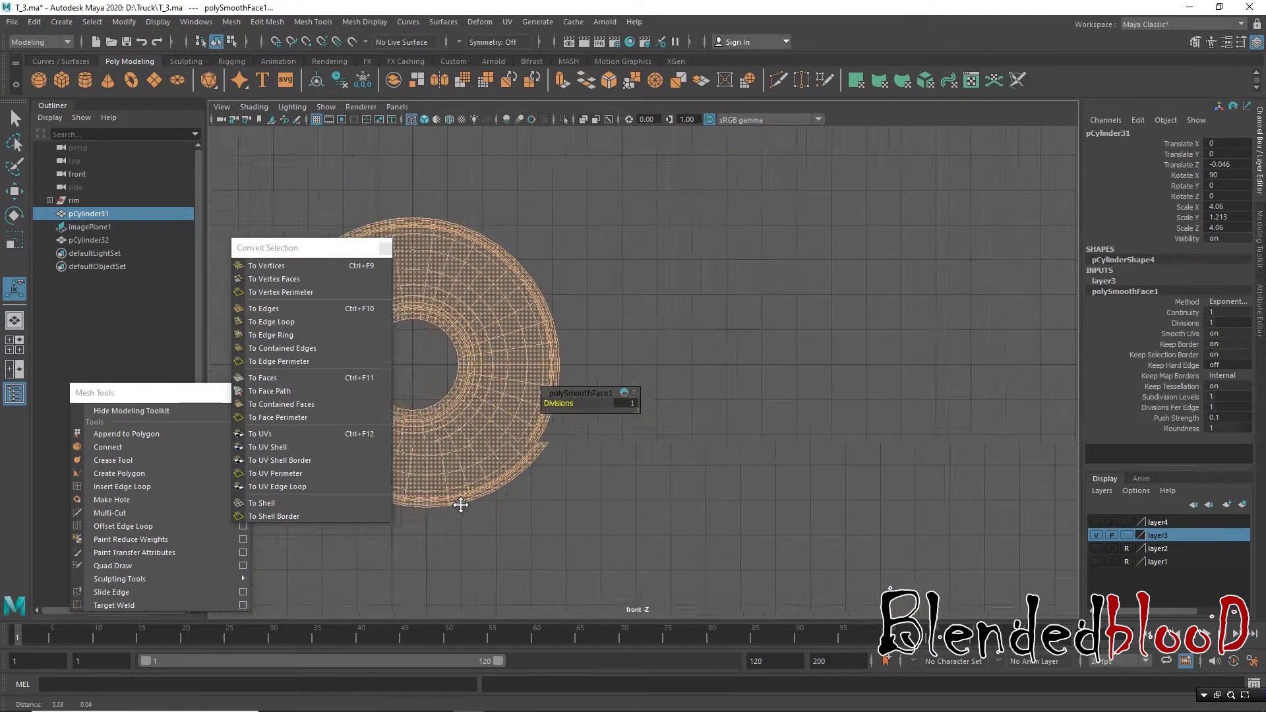
left_click(1097, 561)
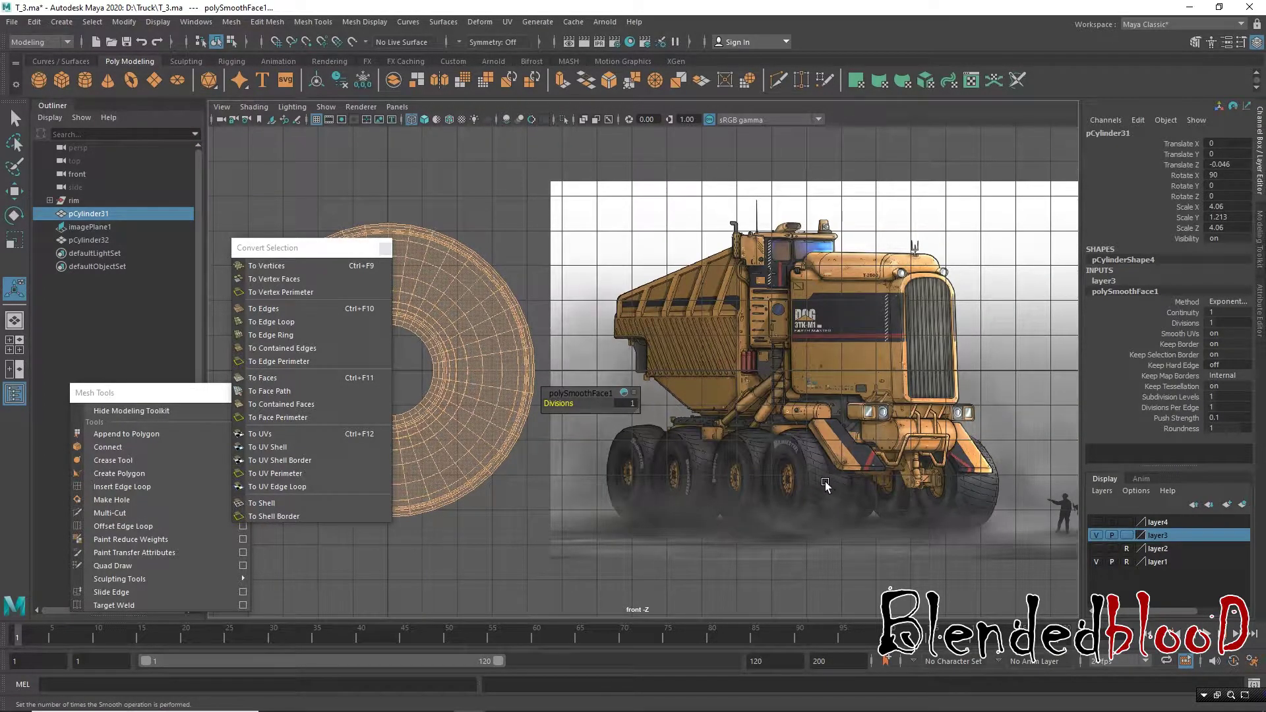
Step: Try smoothing Divisions 2 in the in-view editor, then undo back to 1
key("space")
key("space")
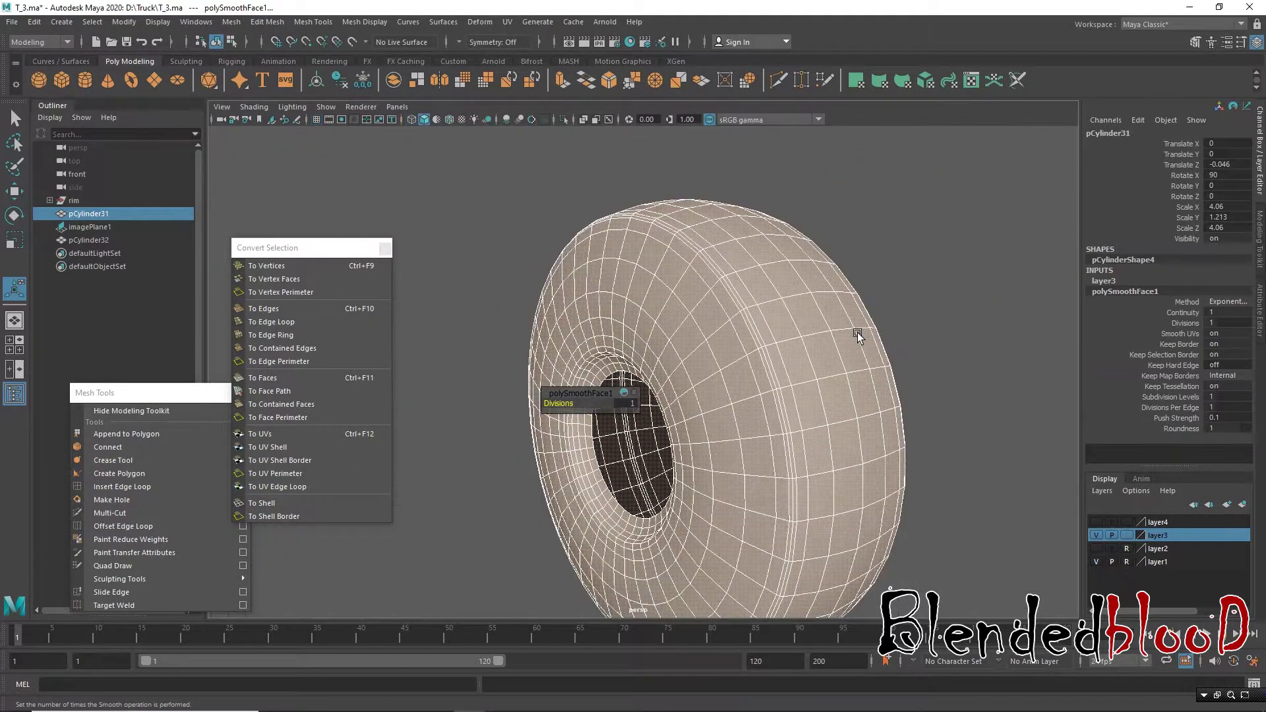
mouse_move(857, 333)
left_mouse_down("alt")
mouse_move(757, 349)
mouse_move(765, 377)
left_mouse_up("alt")
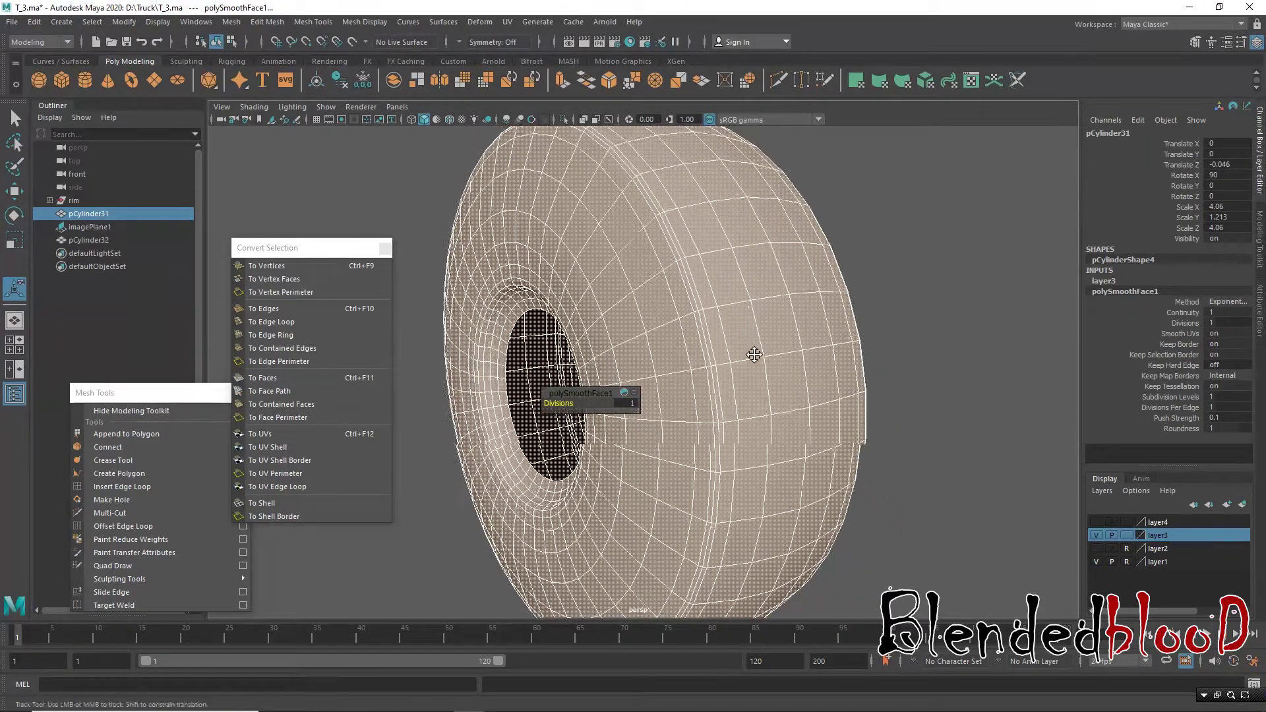
left_click(629, 404)
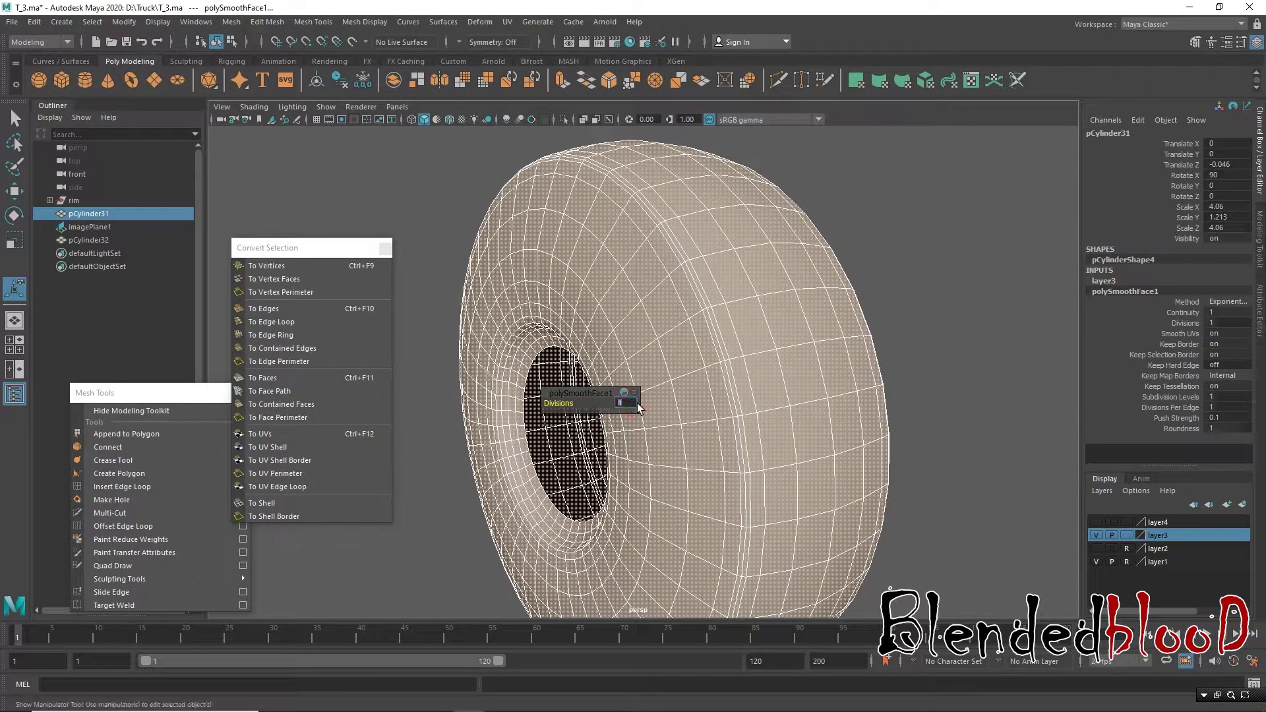
type("2")
key("Return")
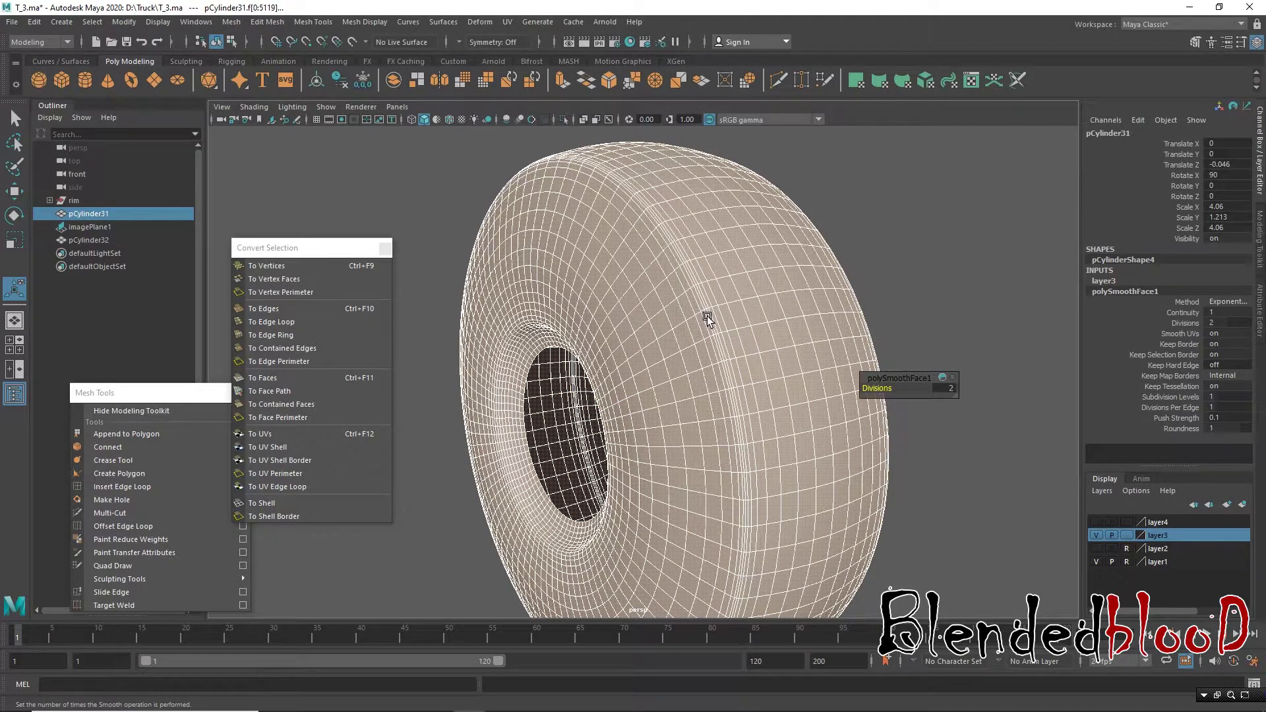
key("ctrl+z")
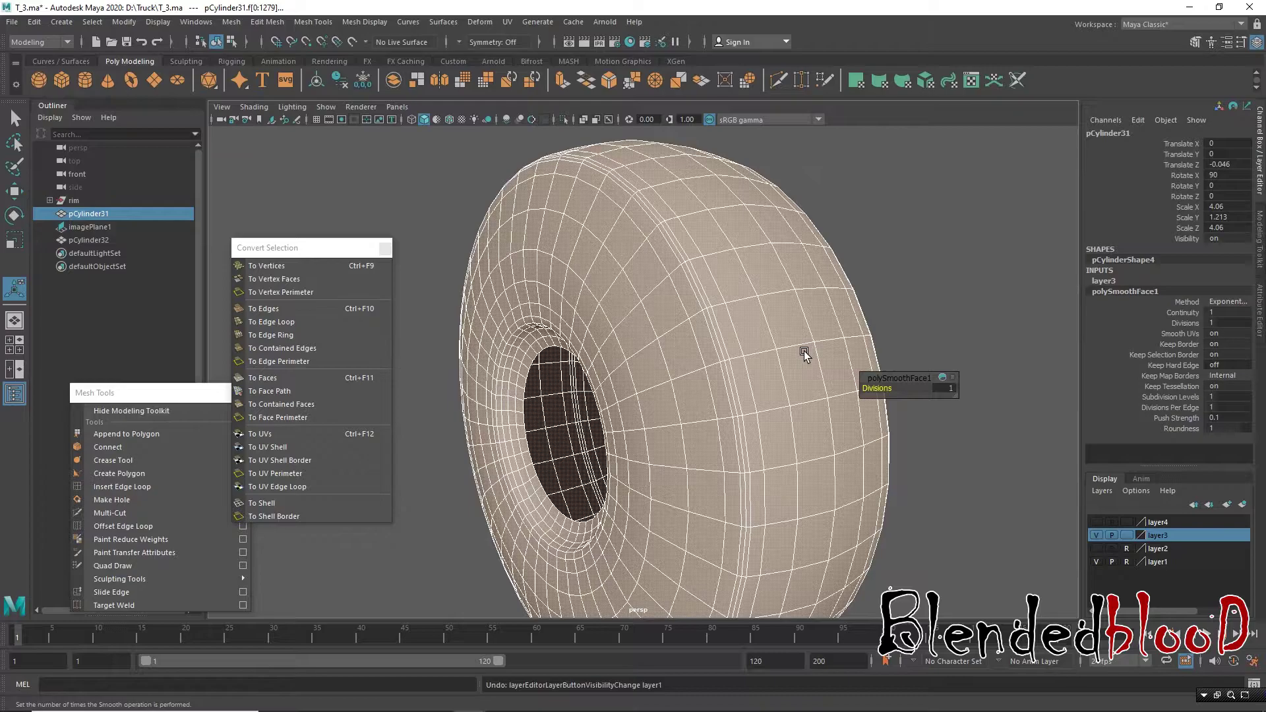
Step: Orbit the smoothed tire in perspective, then centre and enlarge it in front view
key("w")
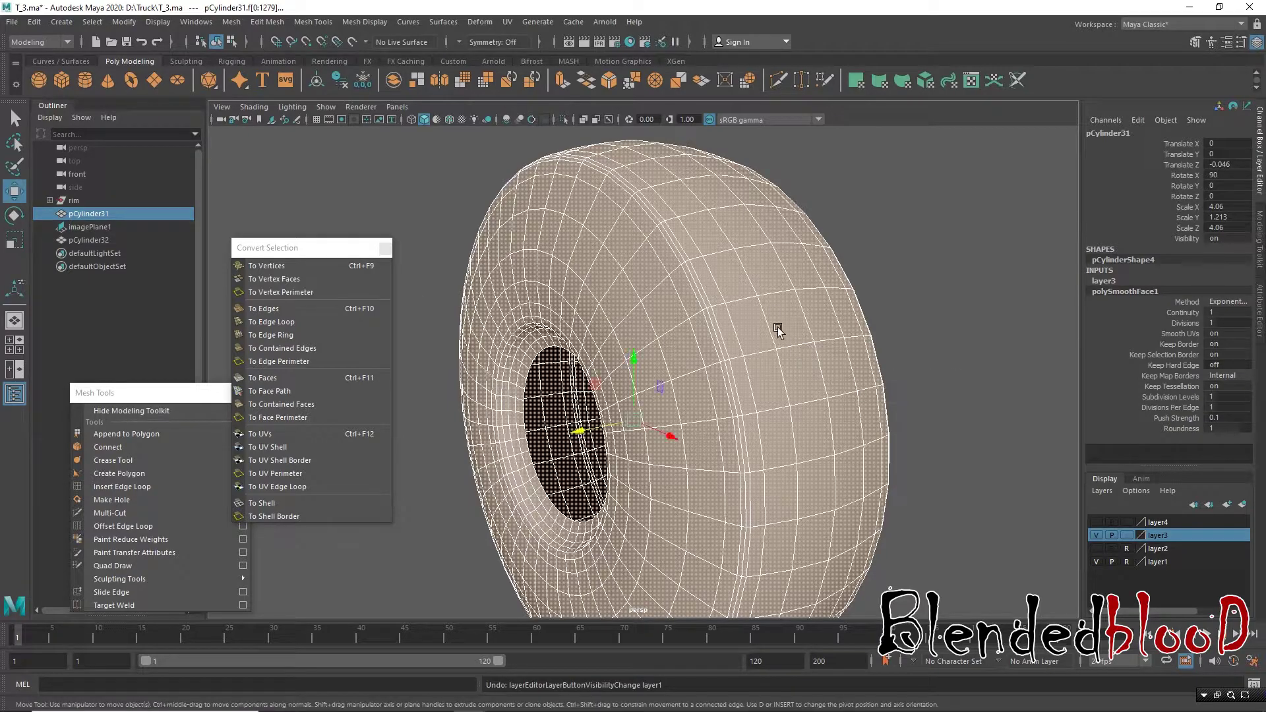
right_click_drag(801, 297, 909, 273)
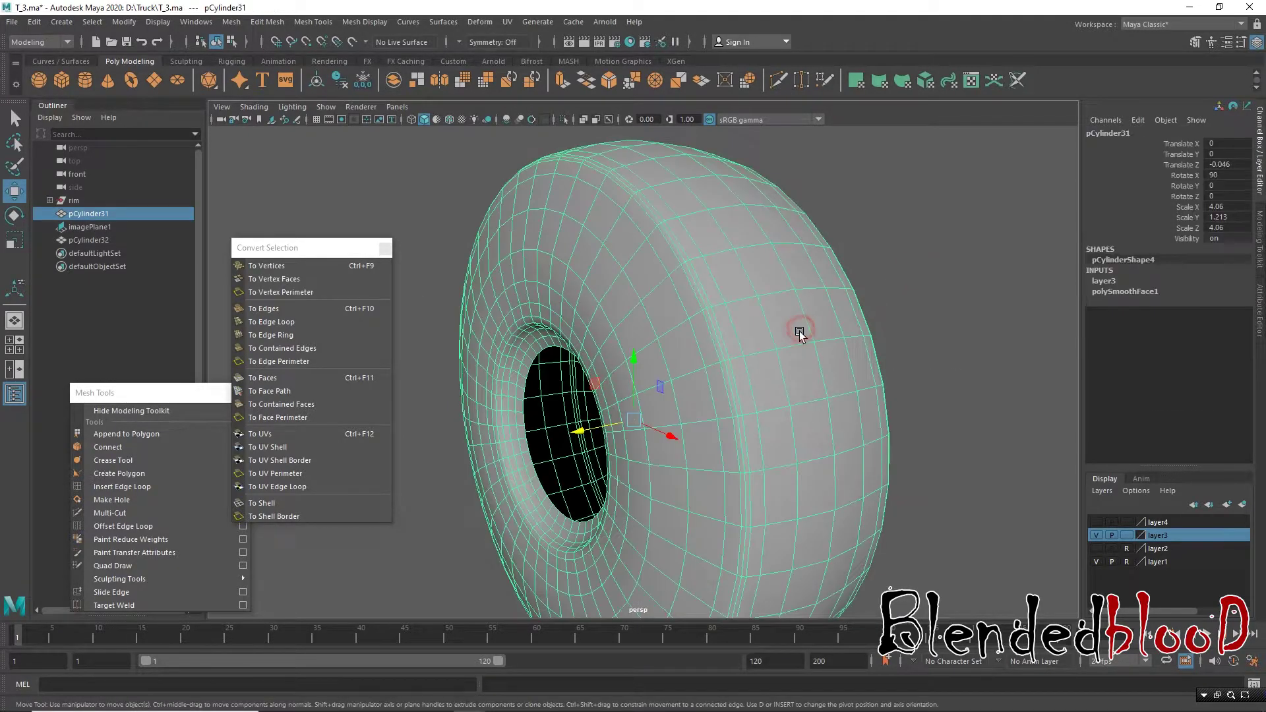
mouse_move(754, 345)
left_mouse_down("alt")
mouse_move(793, 354)
mouse_move(738, 358)
mouse_move(742, 394)
left_mouse_up("alt")
mouse_move(695, 356)
left_mouse_down("alt")
mouse_move(800, 351)
mouse_move(712, 263)
mouse_move(710, 300)
mouse_move(686, 324)
mouse_move(701, 296)
mouse_move(679, 301)
left_mouse_up("alt")
key("space")
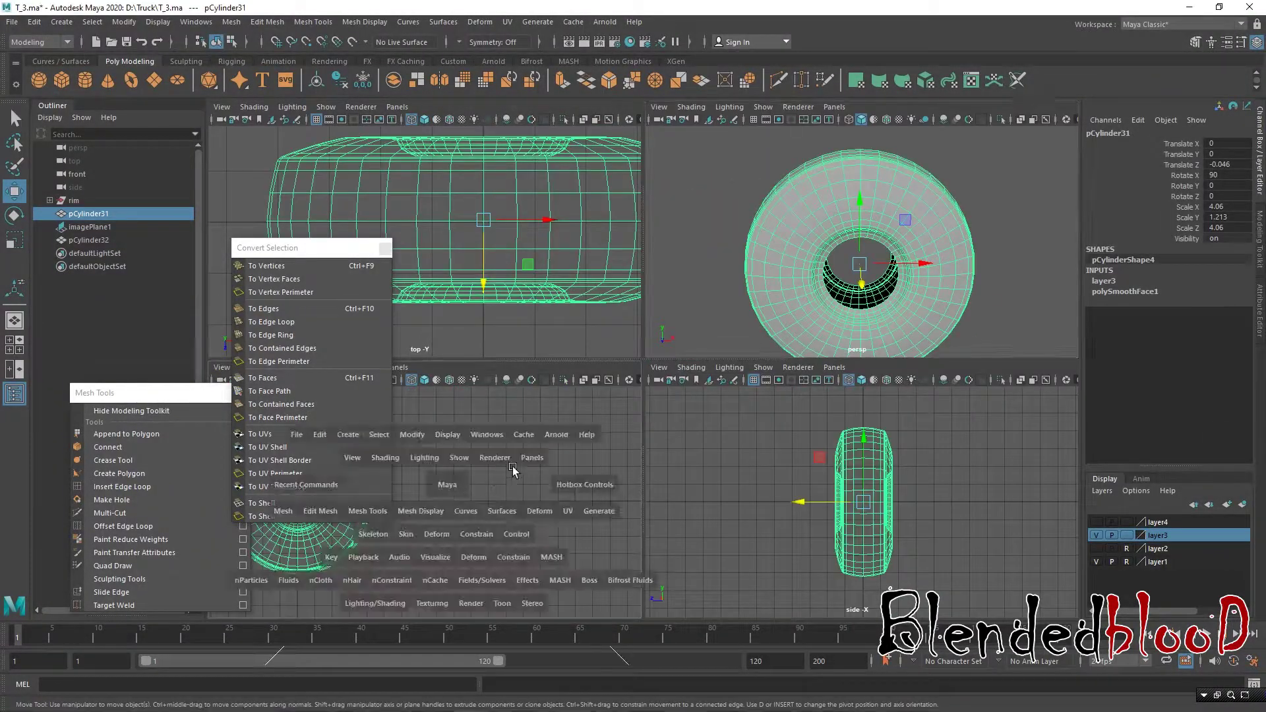
key("space")
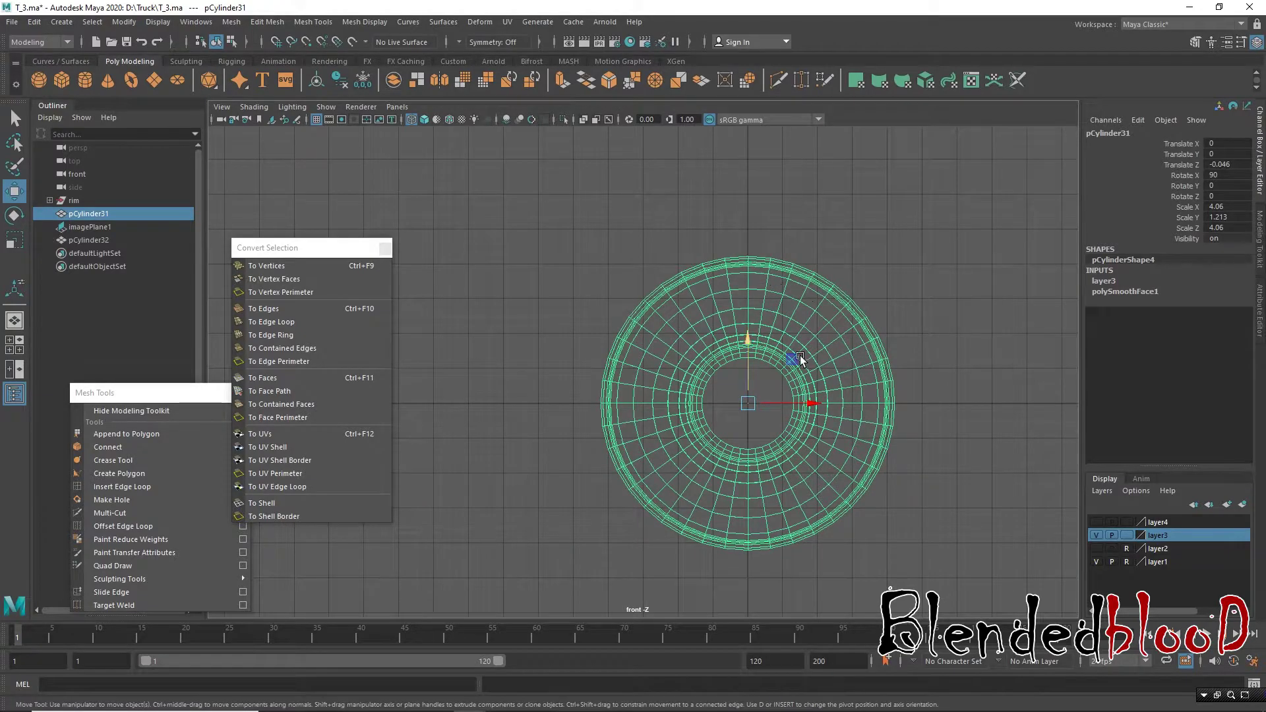
middle_click_drag(801, 355, 670, 246, "alt")
scroll(653, 260, "up", 2)
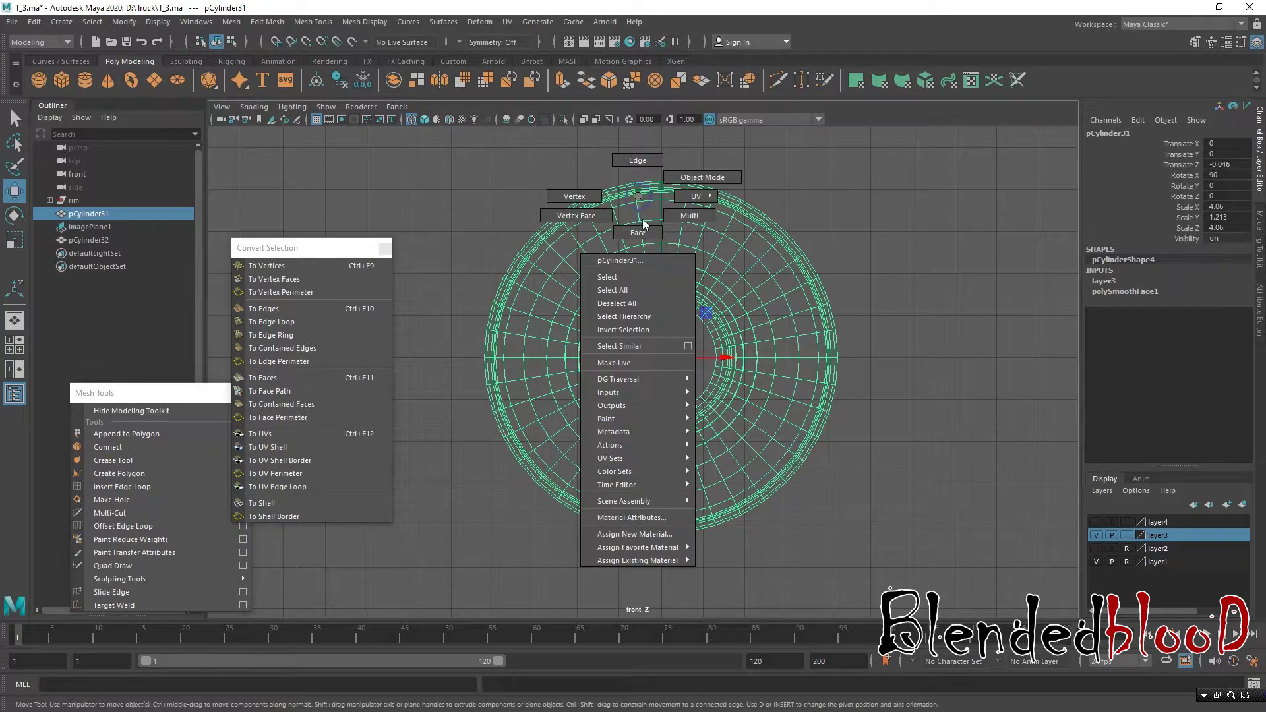
Step: Switch the tire to edge selection and pick an edge on its tread
right_click_drag(637, 196, 621, 200)
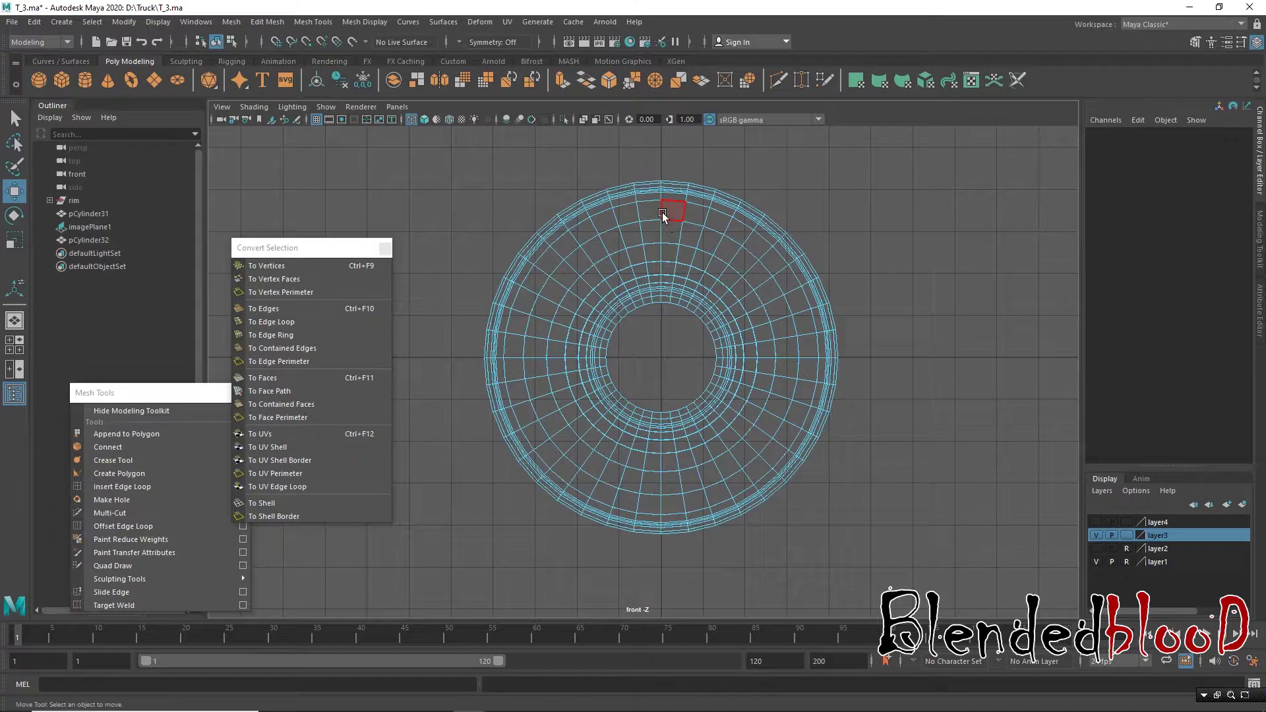
key("space")
key("space")
mouse_move(711, 214)
left_mouse_down("alt")
mouse_move(669, 282)
mouse_move(647, 271)
left_mouse_up("alt")
right_click_drag(647, 270, 607, 228)
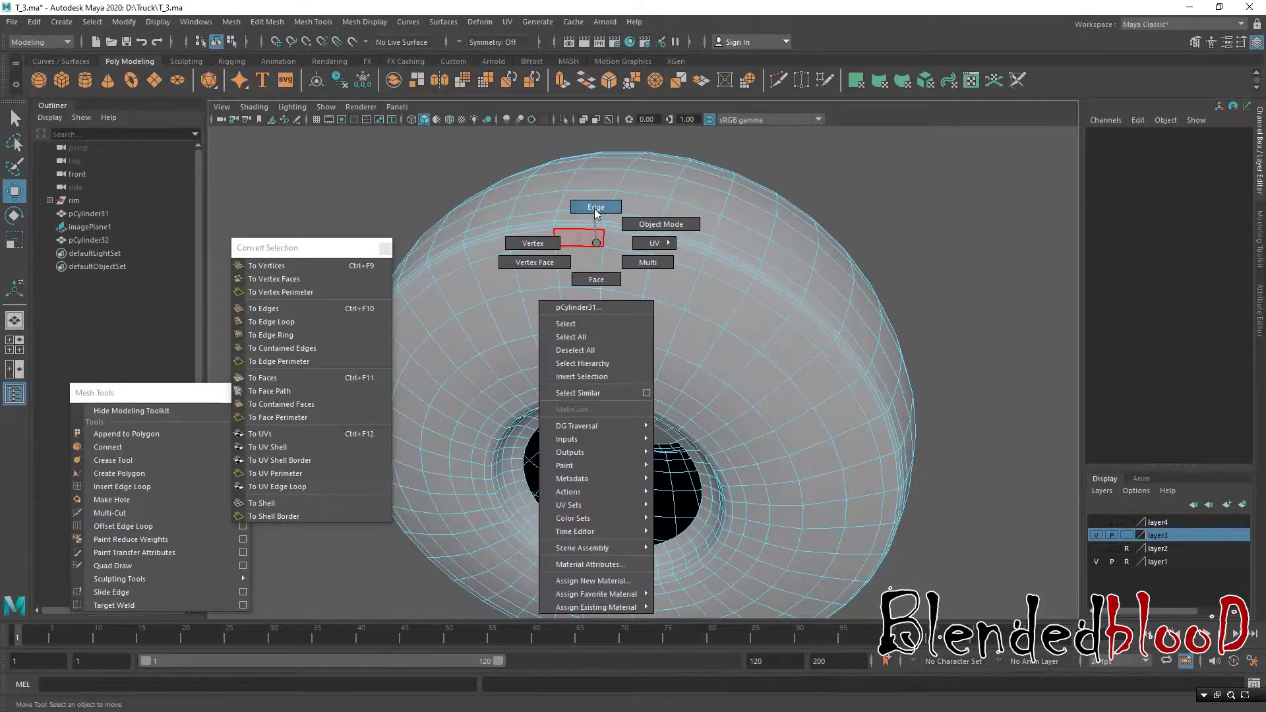
left_click(614, 204)
left_click_drag(699, 217, 645, 241, "alt")
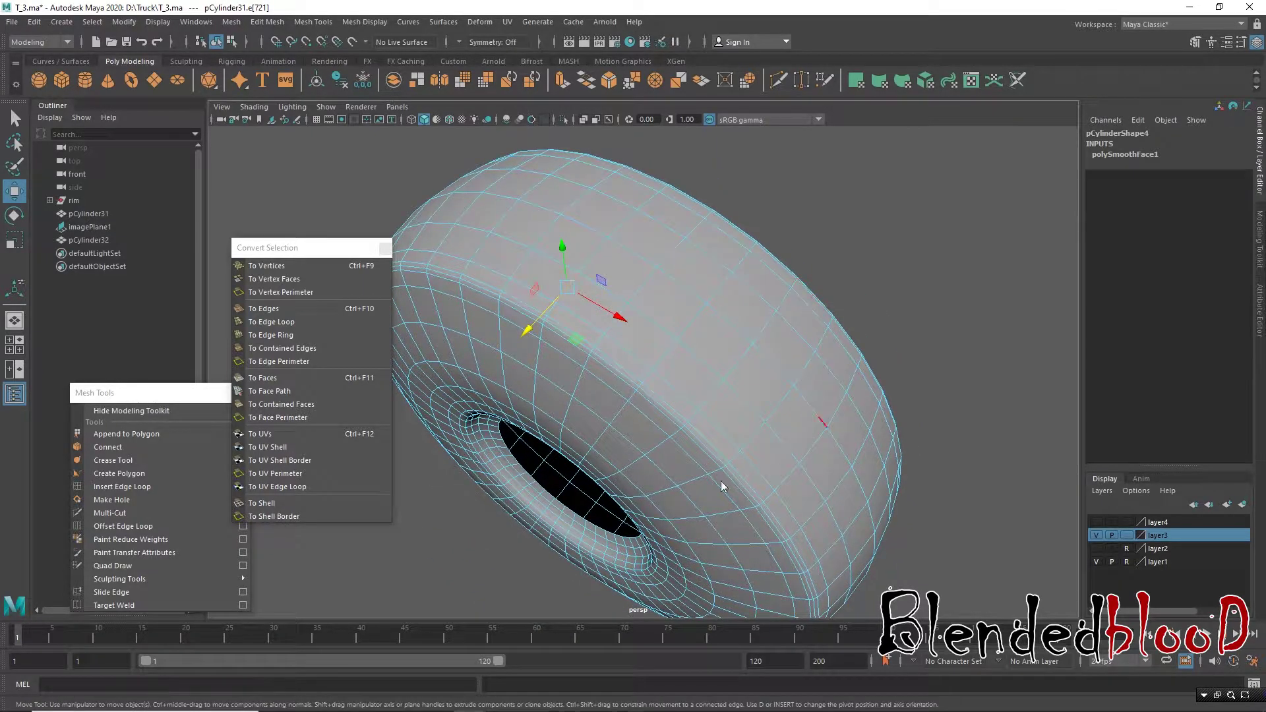
Step: Briefly toggle layer2, show the truck reference, and zoom onto its wheels
key("space")
key("space")
scroll(579, 517, "down", 3)
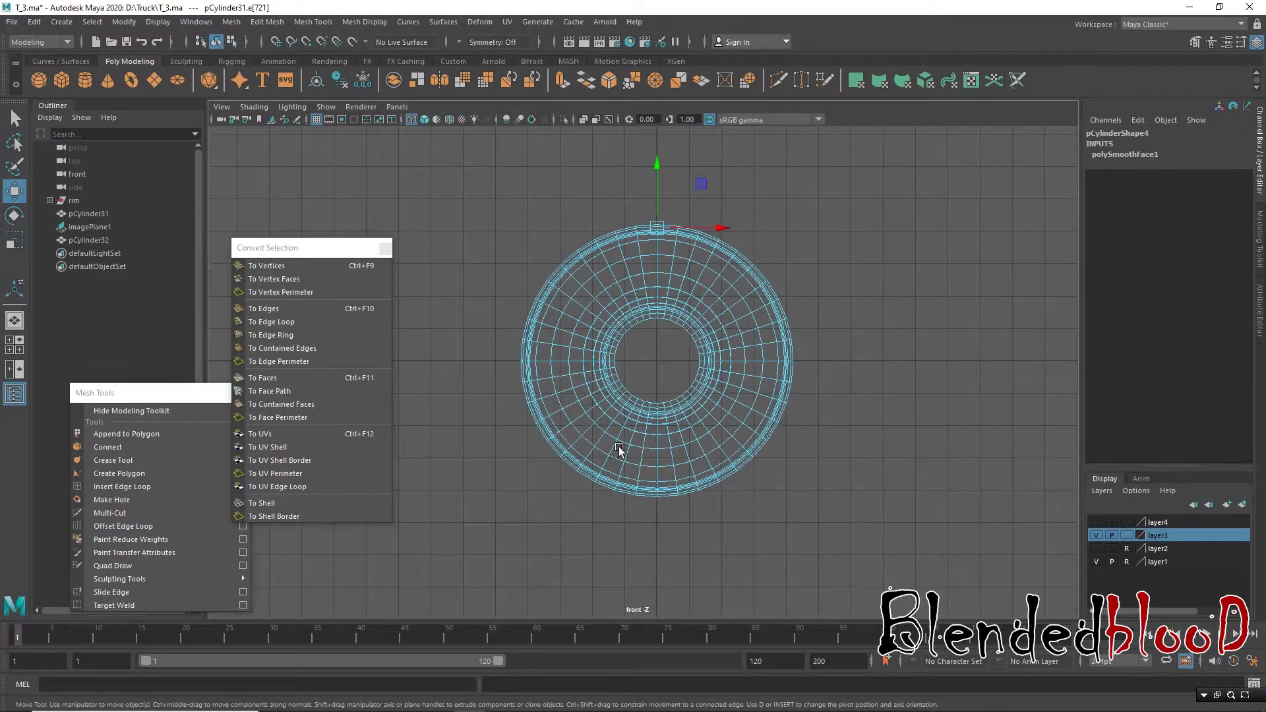
scroll(688, 408, "up", 4)
scroll(824, 410, "down", 5)
scroll(824, 410, "down", 1)
left_click(1097, 548)
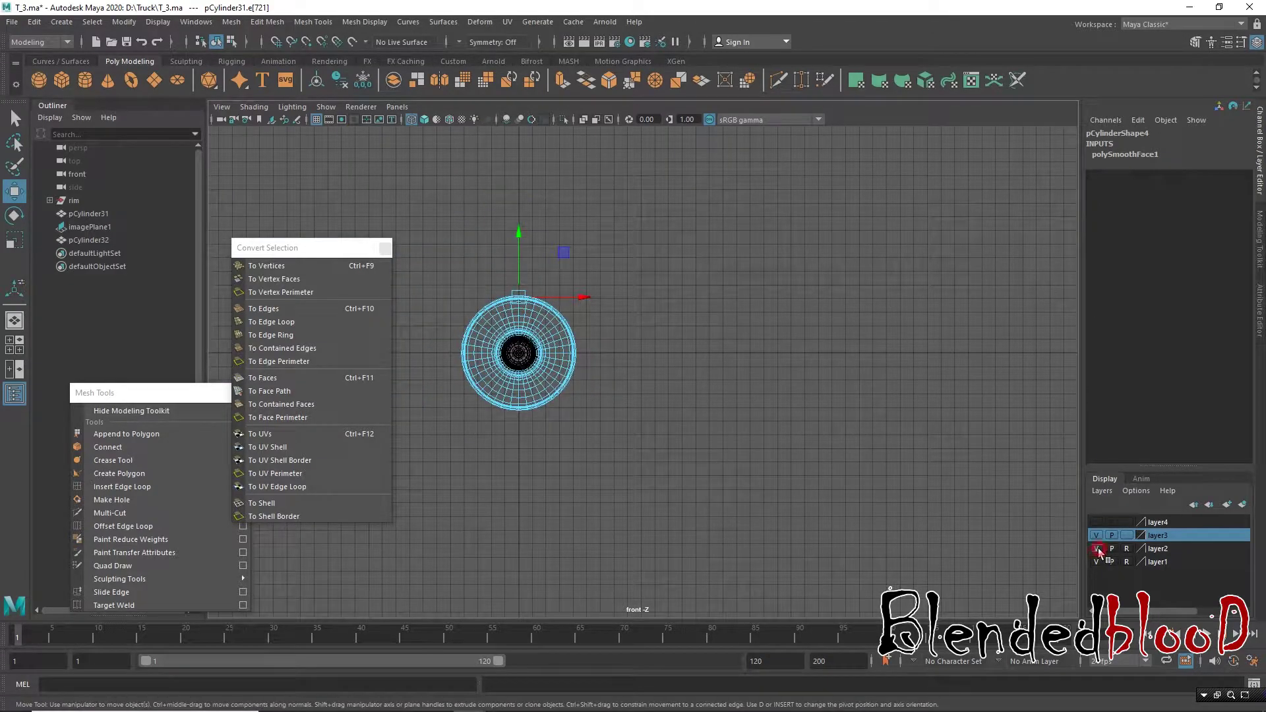
left_click(1098, 551)
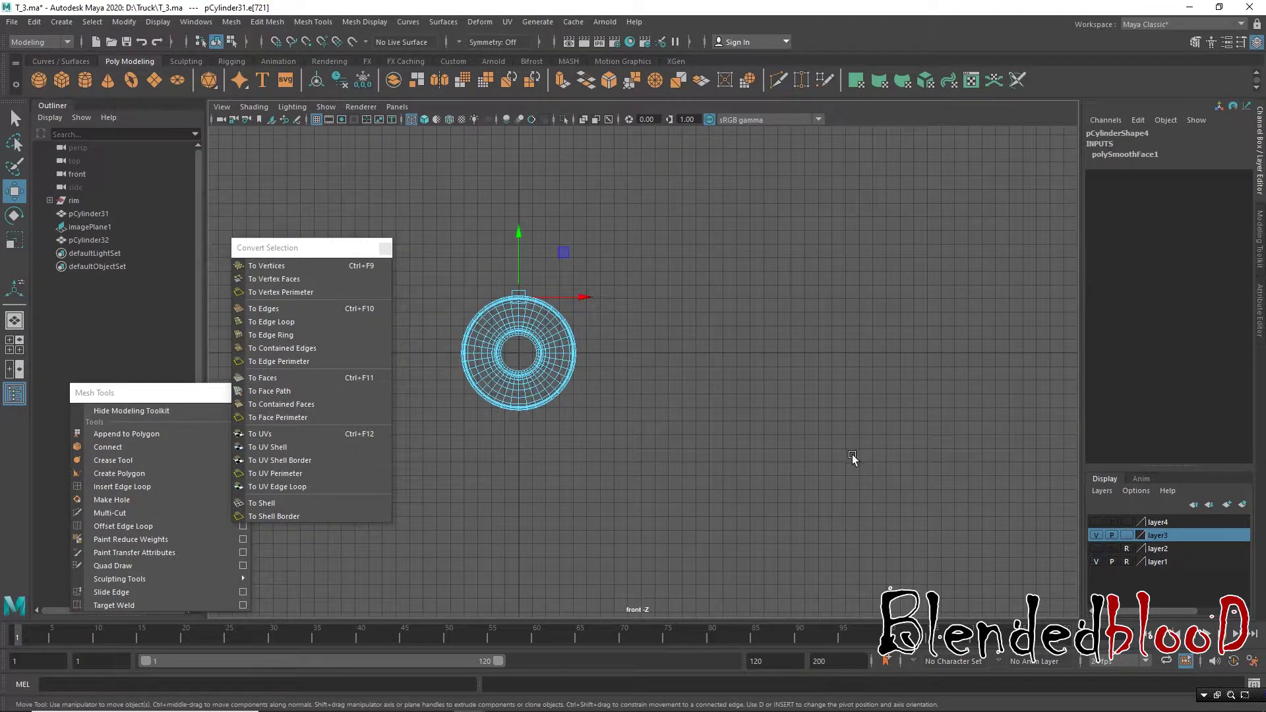
scroll(851, 453, "down", 4)
scroll(851, 453, "down", 1)
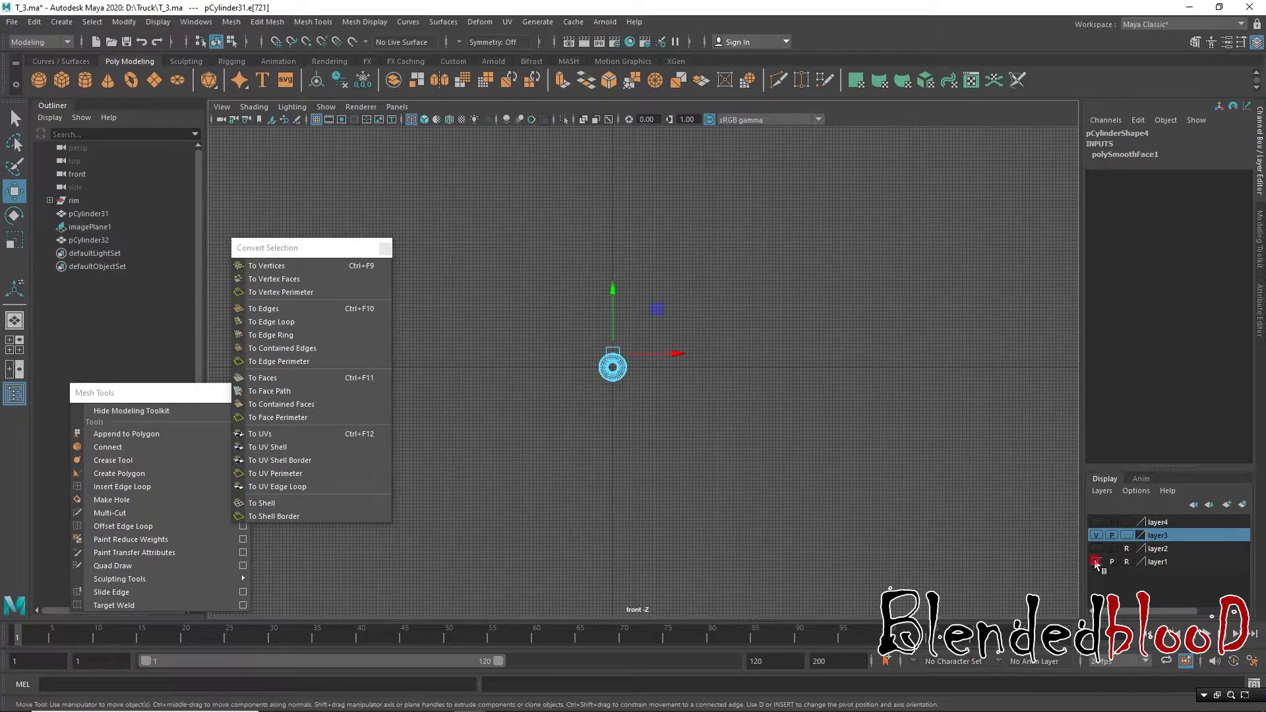
left_click(1094, 561)
scroll(652, 368, "up", 3)
scroll(656, 369, "up", 4)
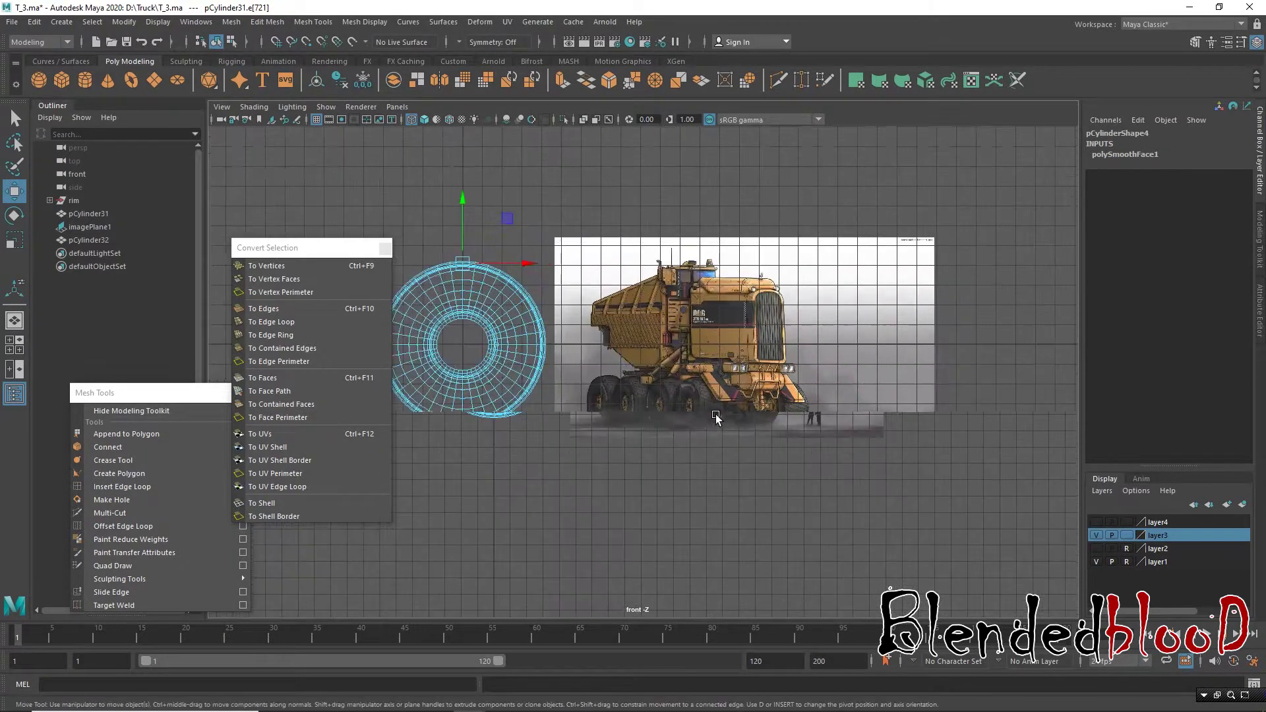
scroll(709, 451, "up", 4)
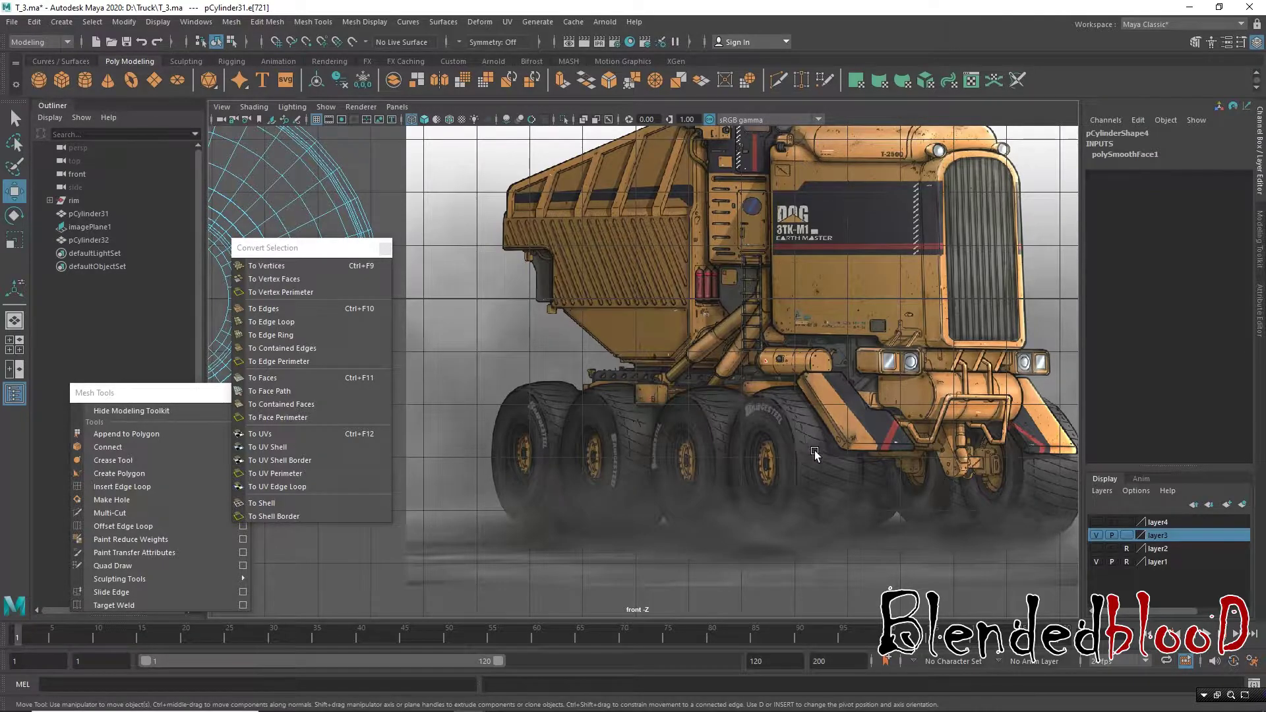
Step: Maximize perspective and select two edge loops around the tyre's tread
key("space")
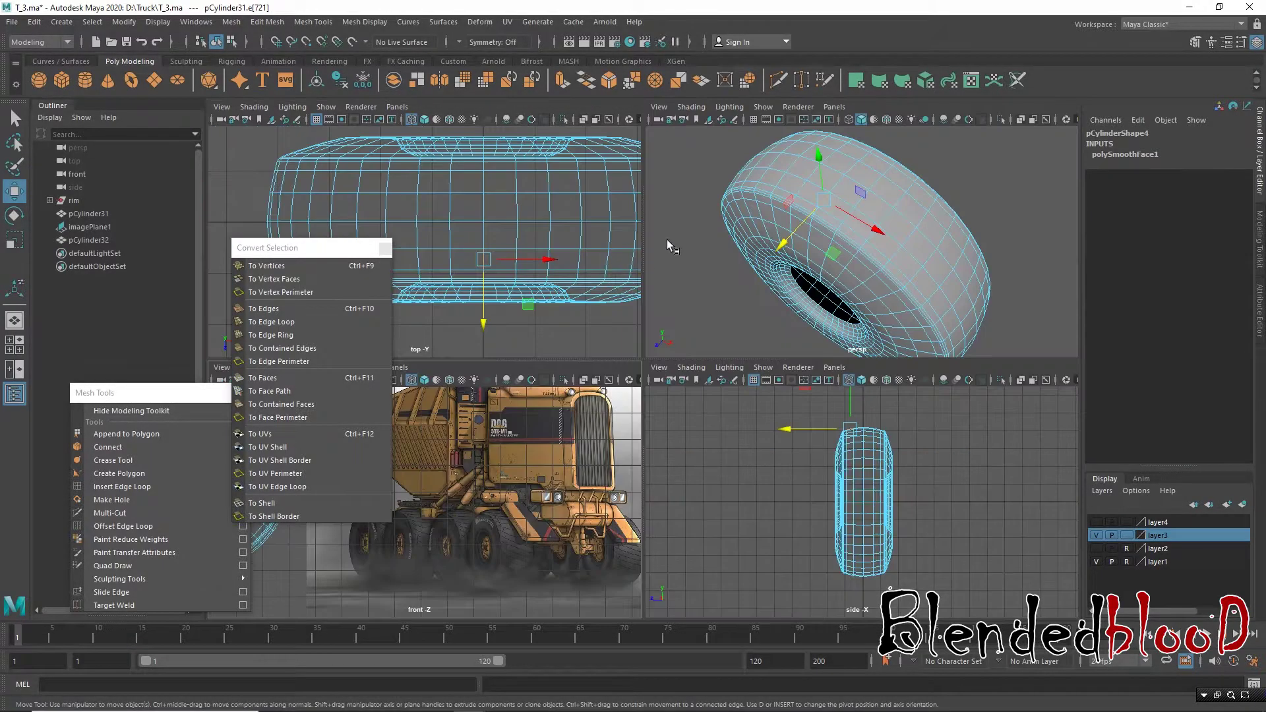
key("space")
left_click_drag(768, 347, 712, 282, "alt")
right_click(712, 282)
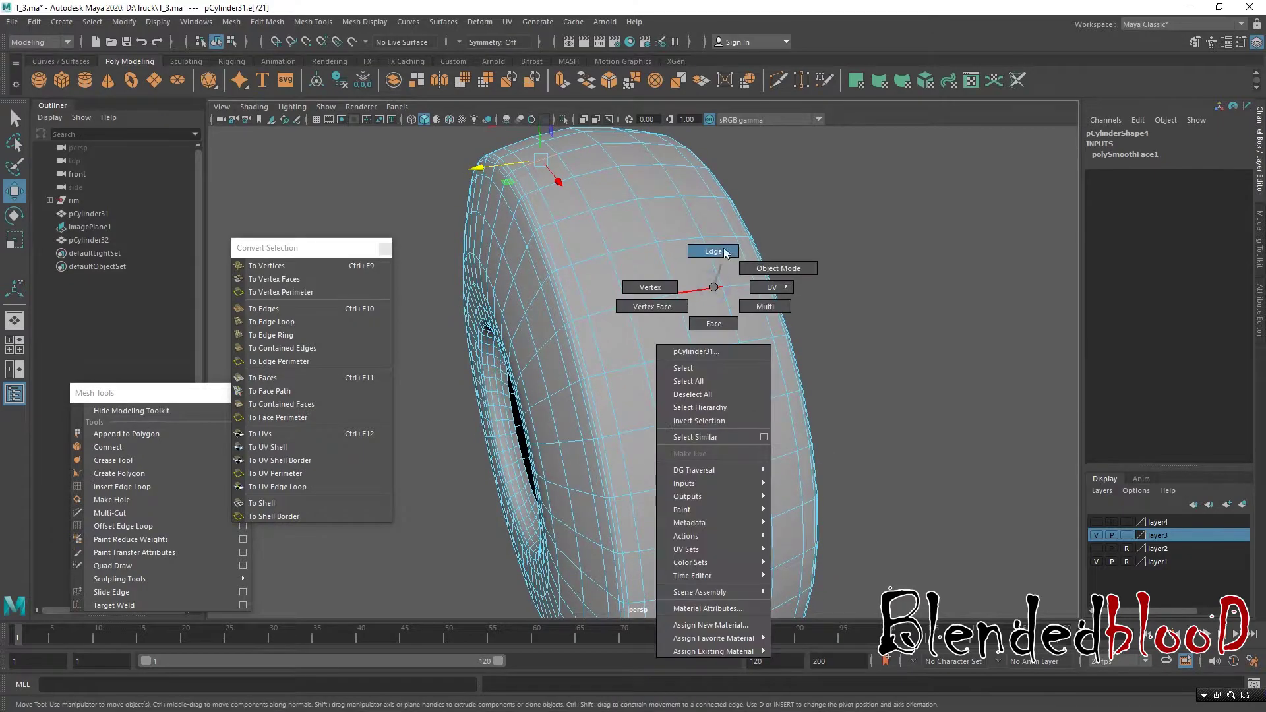
left_click_drag(734, 367, 663, 317, "alt")
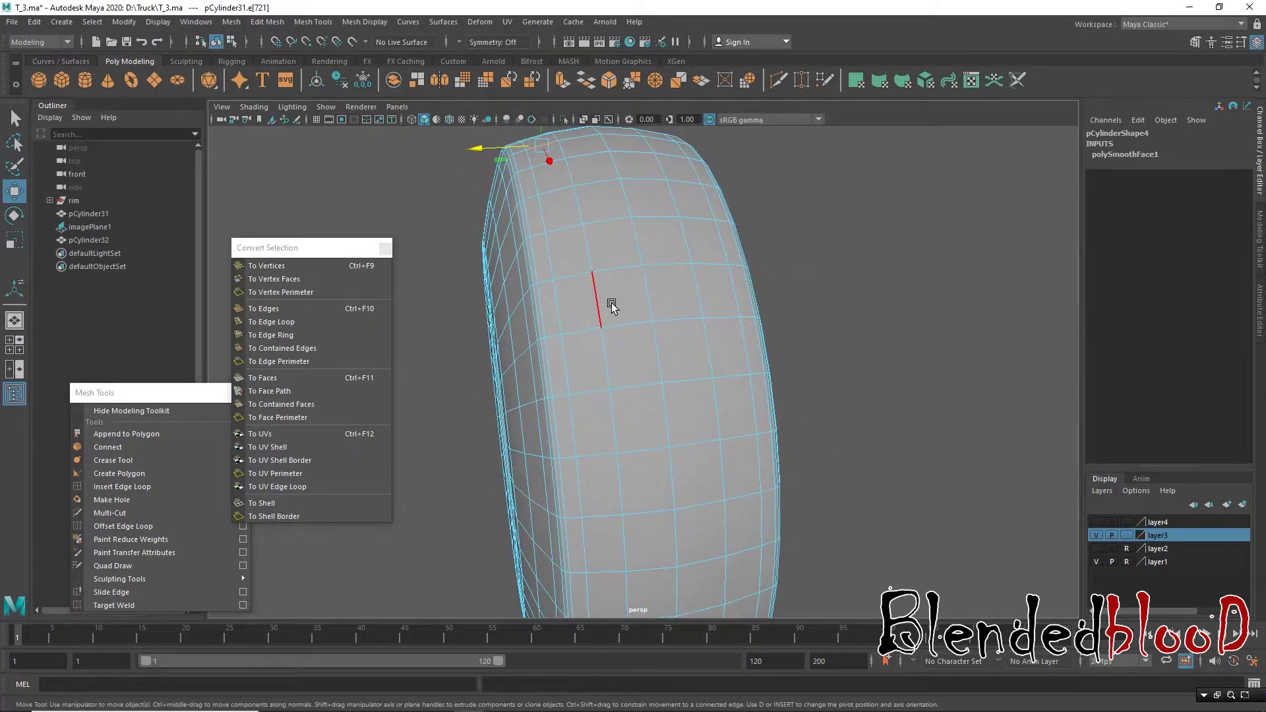
double_click(646, 297)
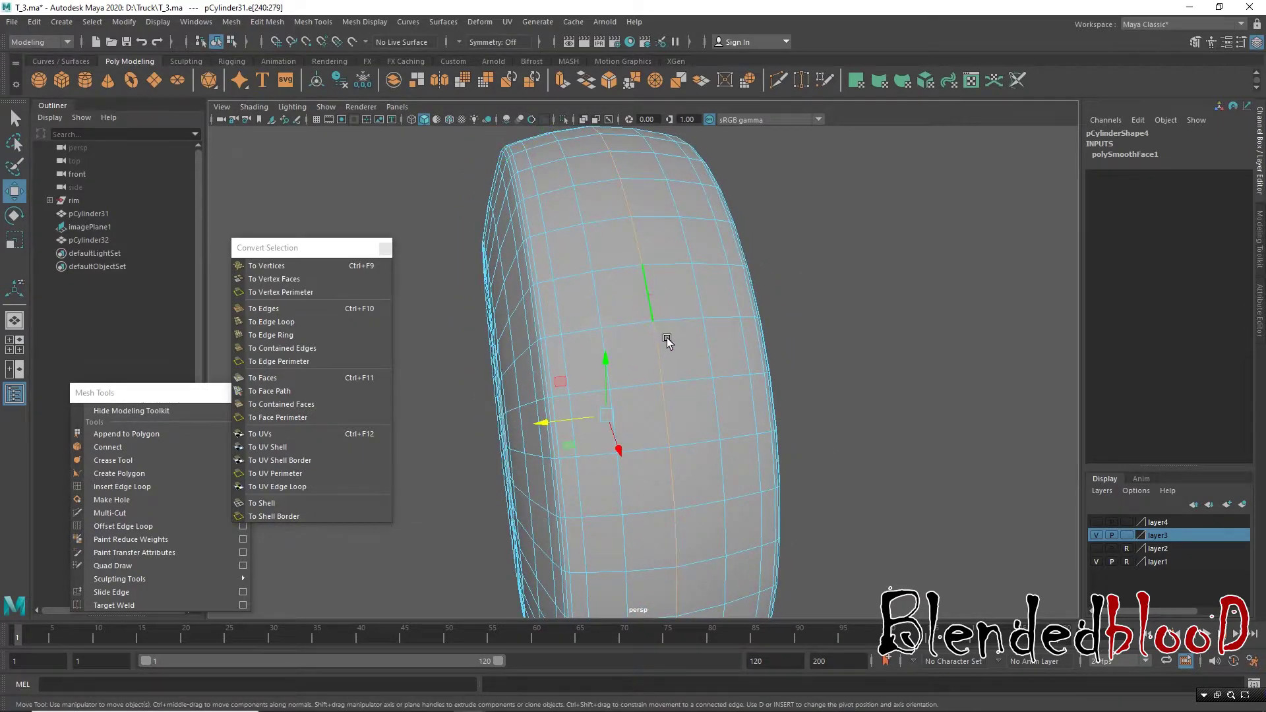
left_click_drag(699, 403, 658, 350, "alt")
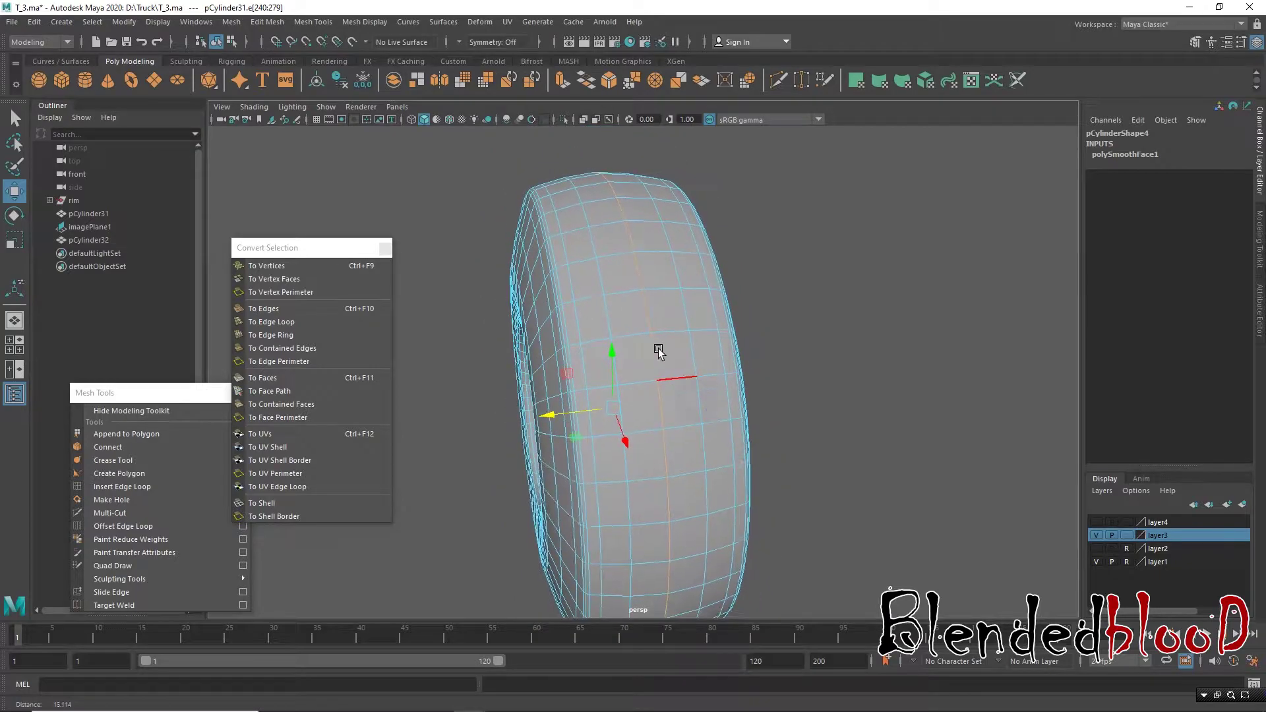
double_click(686, 321, "shift")
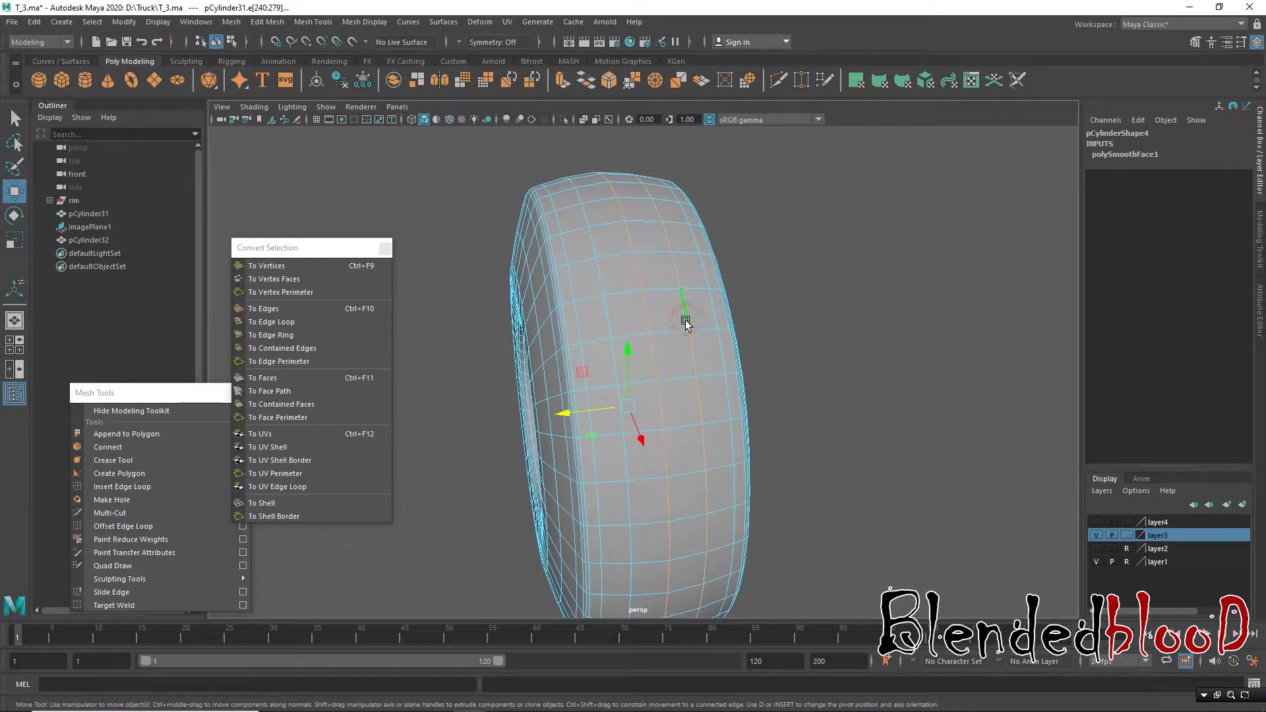
Step: Soft-select the loops' vertices with a smaller falloff, rotate them, then undo the rotation
key("b")
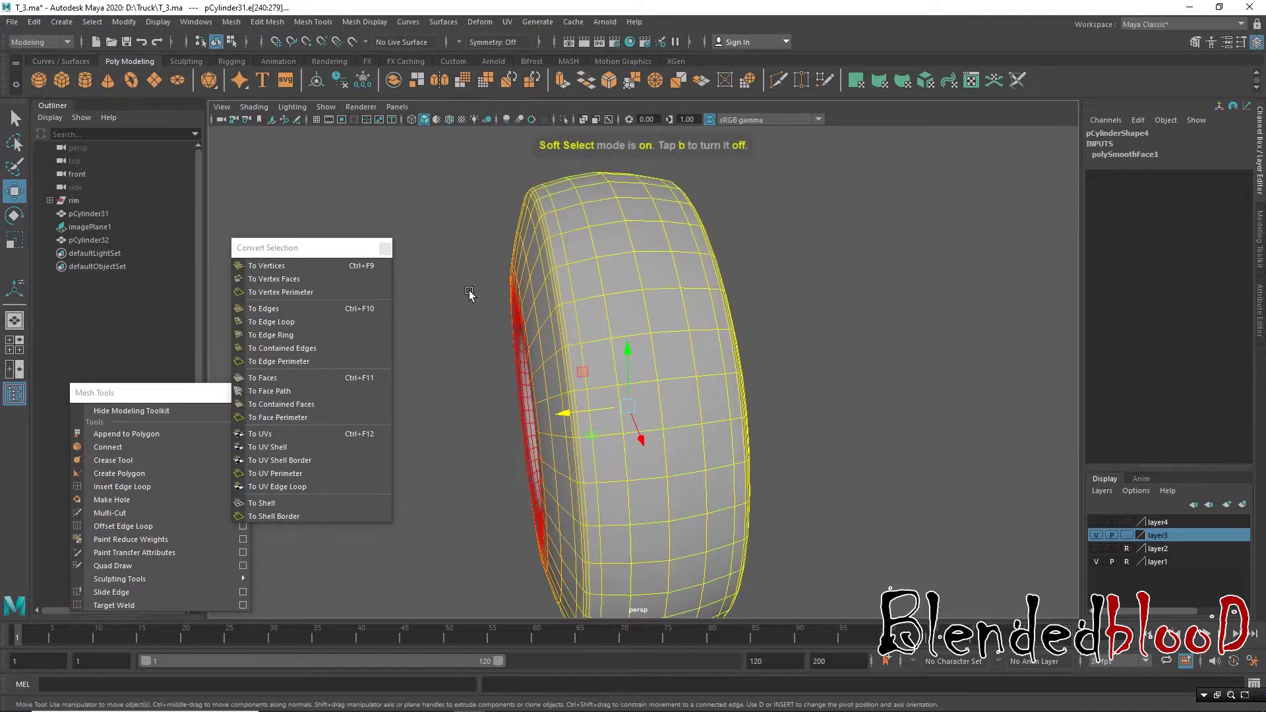
left_click(298, 267)
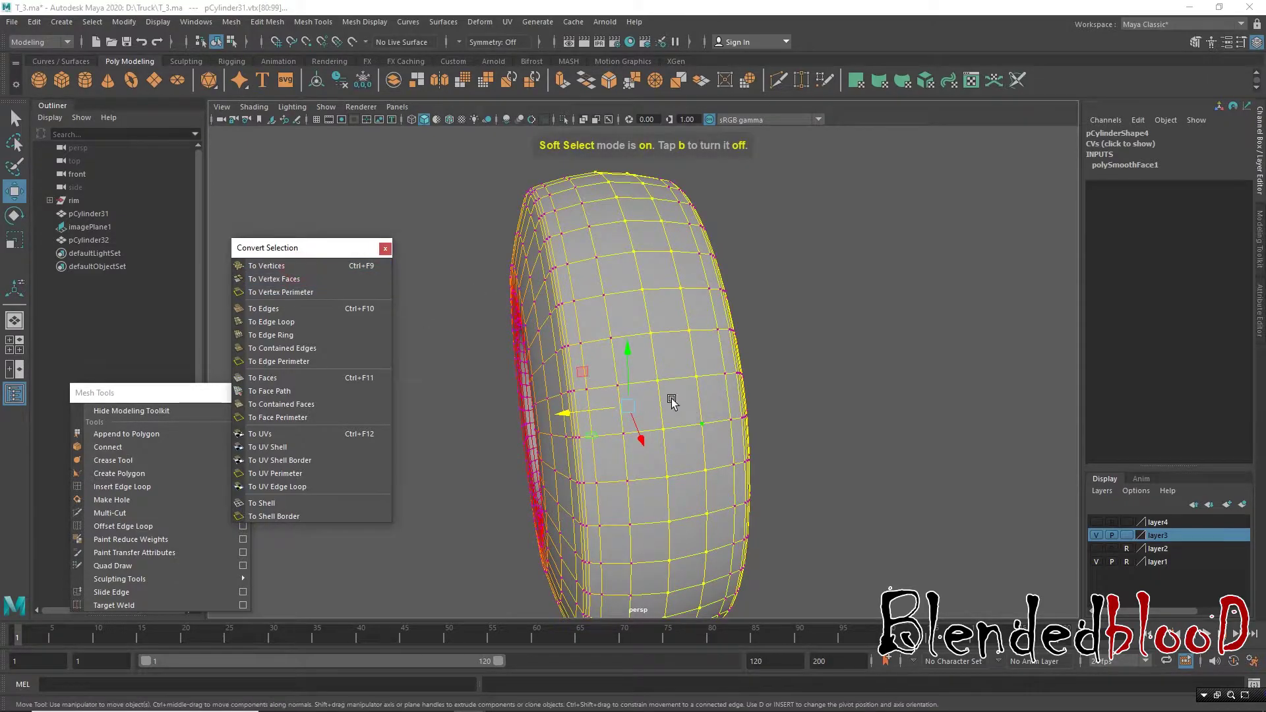
left_click_drag(627, 401, 448, 353)
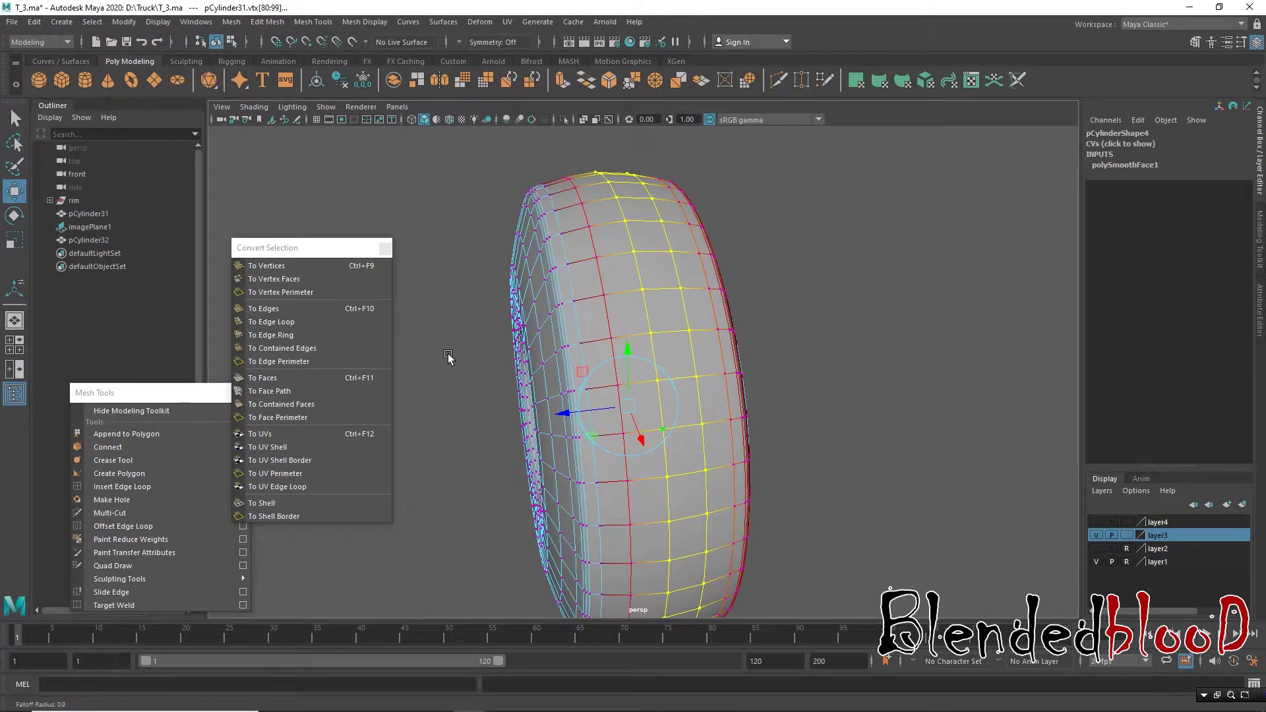
left_click_drag(615, 404, 591, 380, "alt")
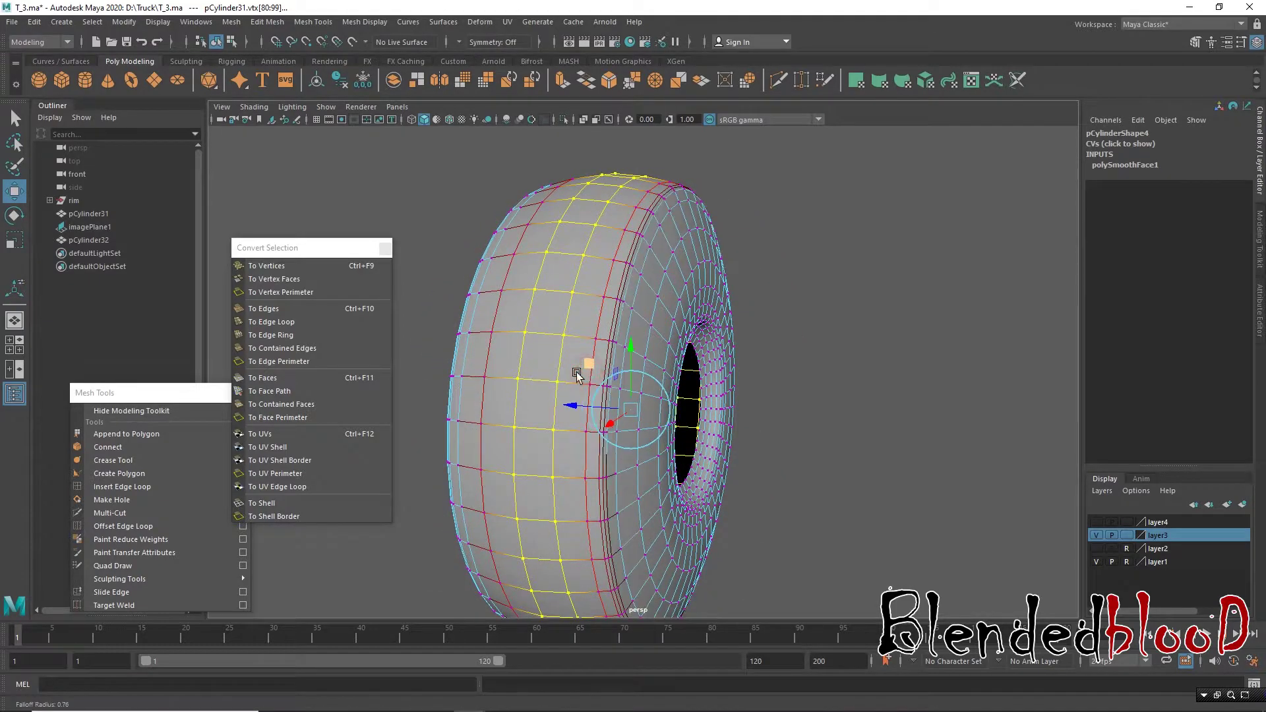
key("e")
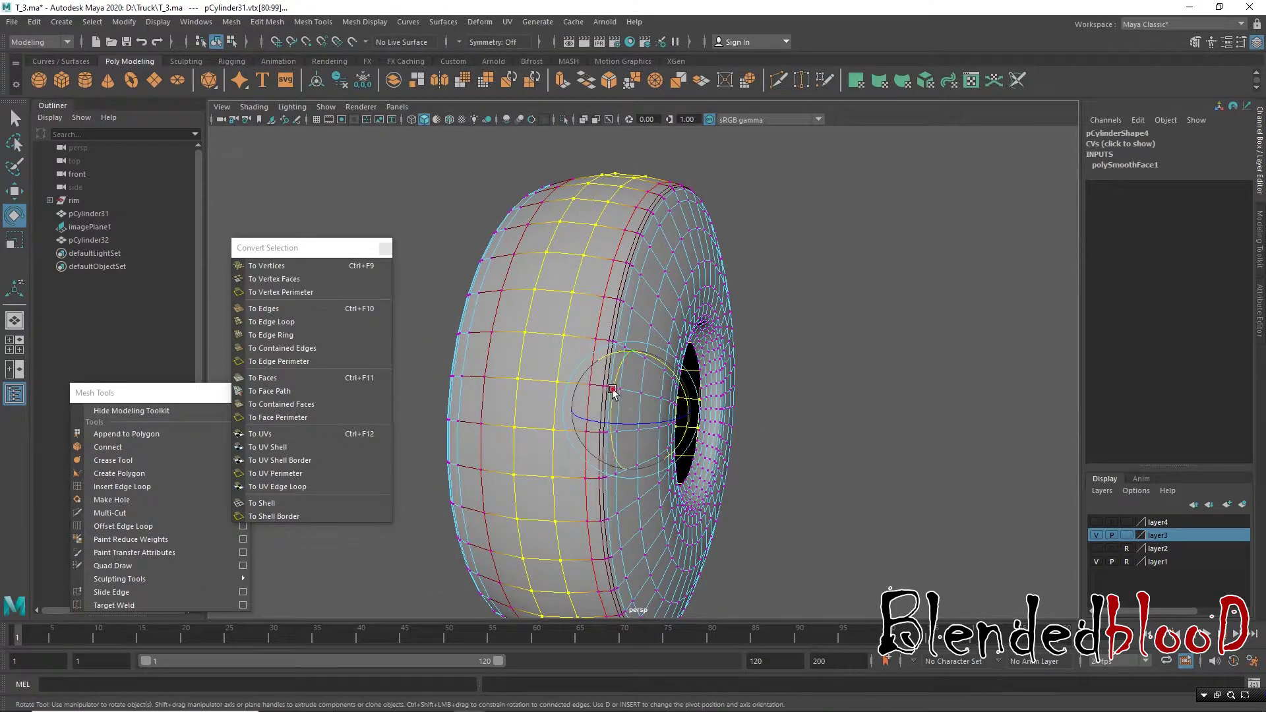
left_click_drag(573, 379, 625, 392, "alt")
key("ctrl+z")
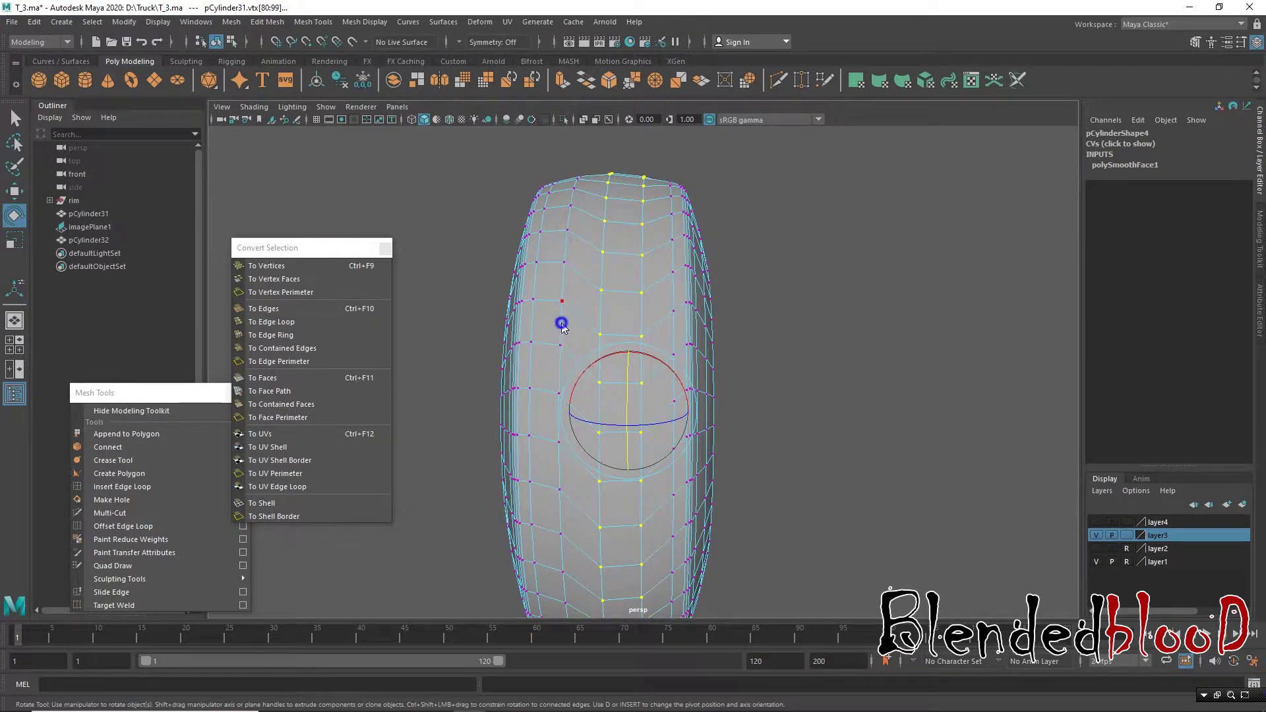
Step: Tilt three vertical tread edge loops slightly with the Rotate tool
right_click_drag(562, 324, 521, 325)
left_click(566, 311)
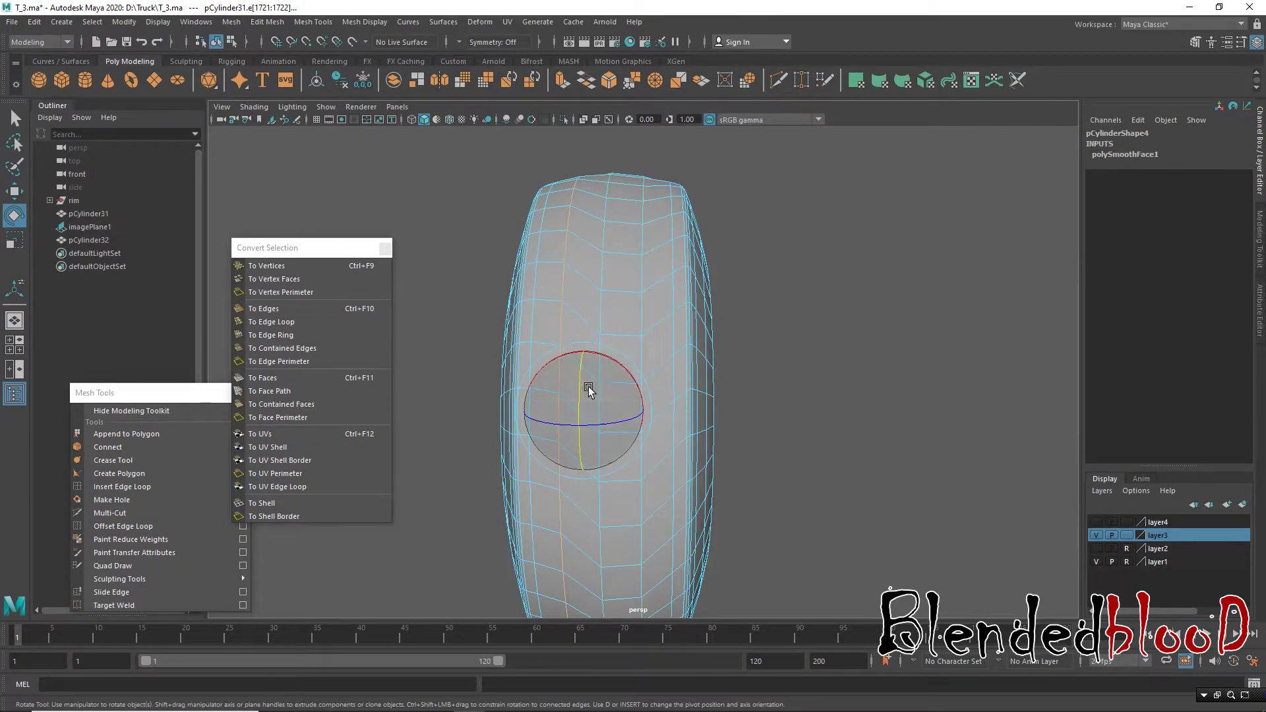
left_click_drag(589, 390, 581, 389)
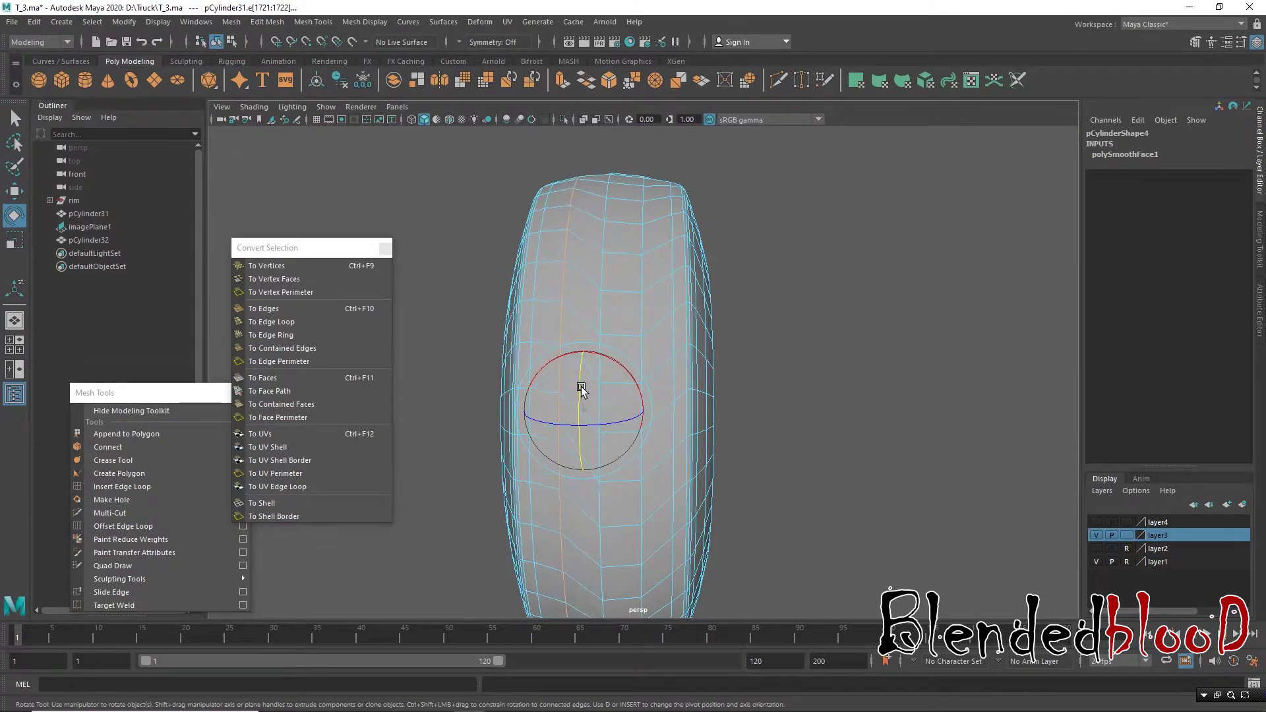
double_click(644, 349)
left_click_drag(645, 382, 644, 381)
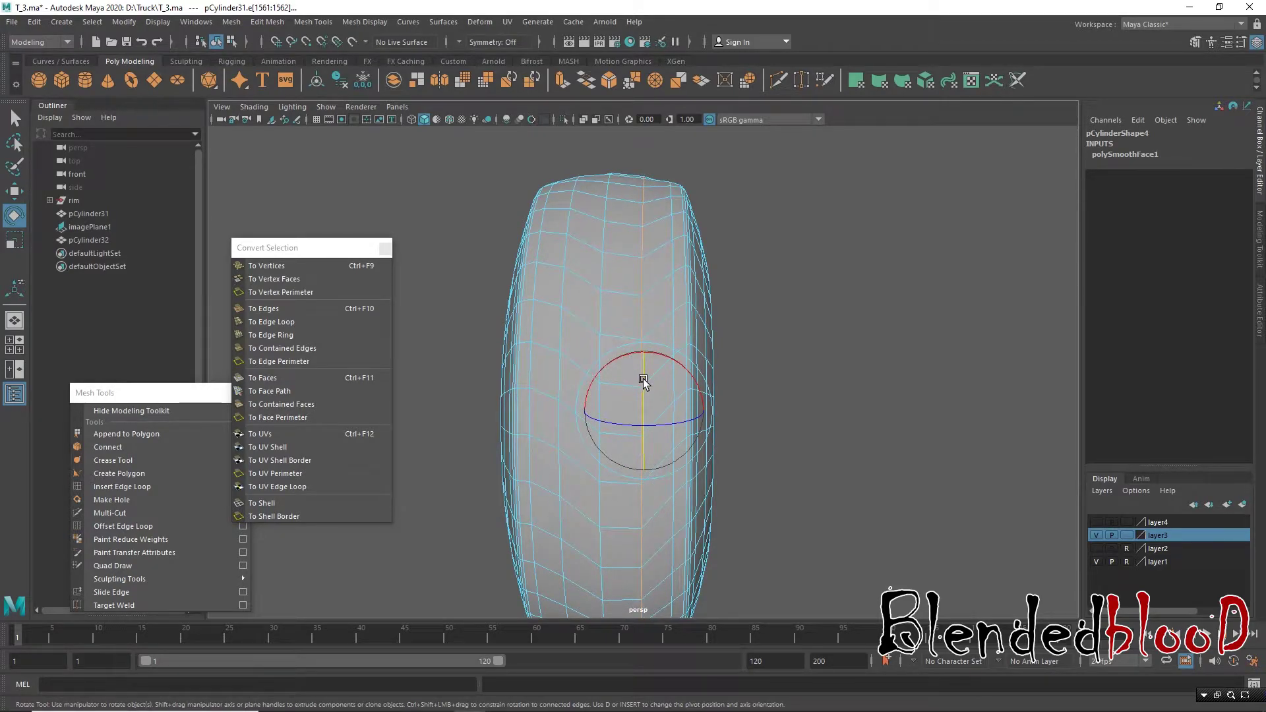
double_click(669, 330)
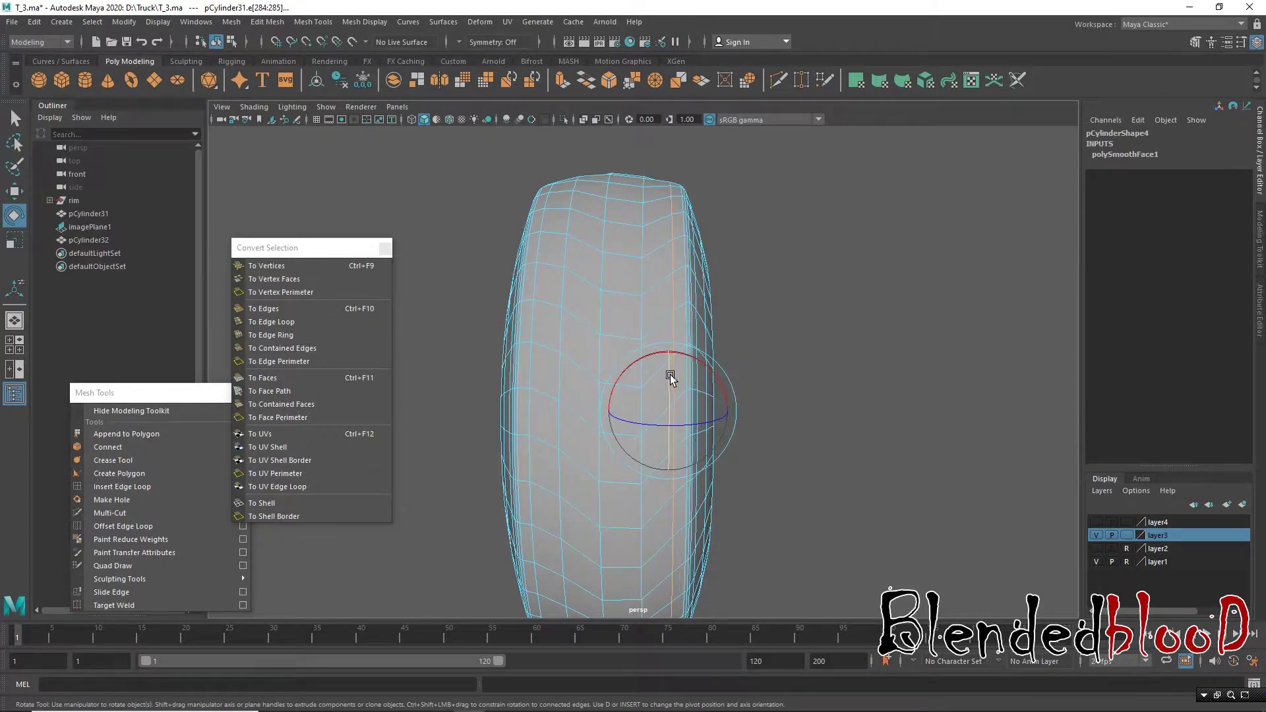
left_click(670, 377)
left_click_drag(670, 378, 653, 319)
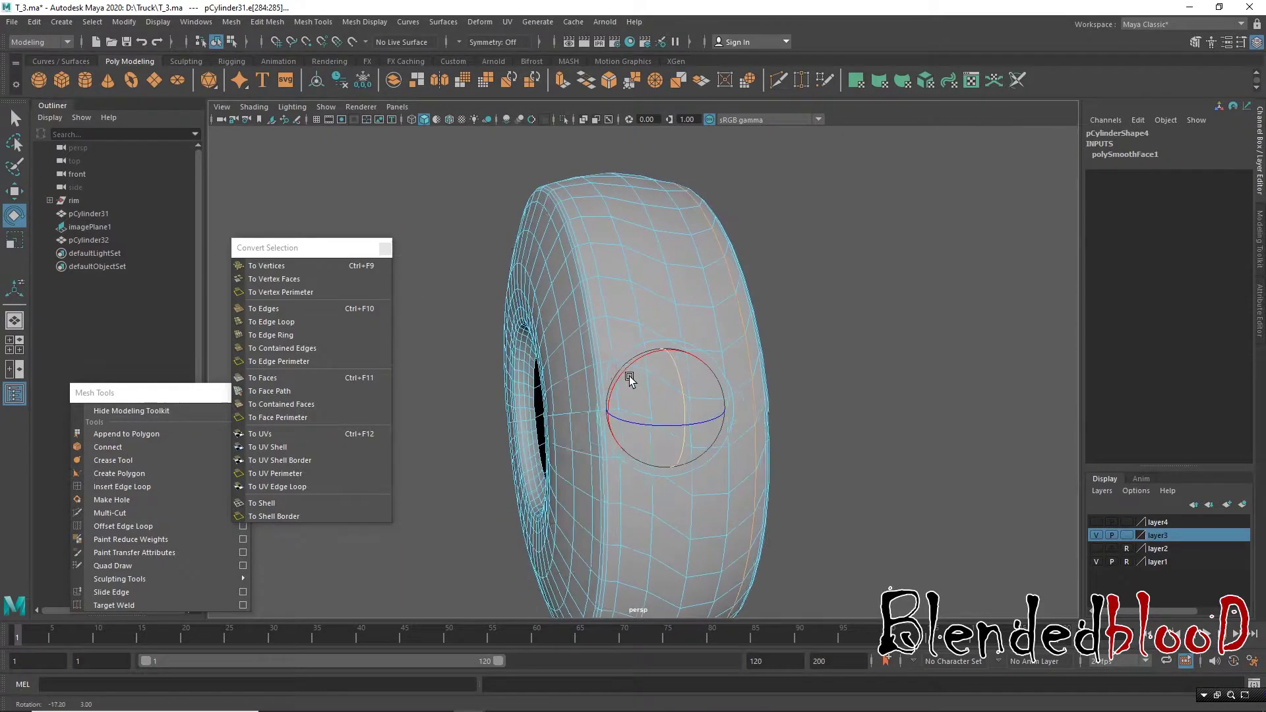
Step: Select a pair of short tread edges while orbiting to face the tread
left_click(650, 310)
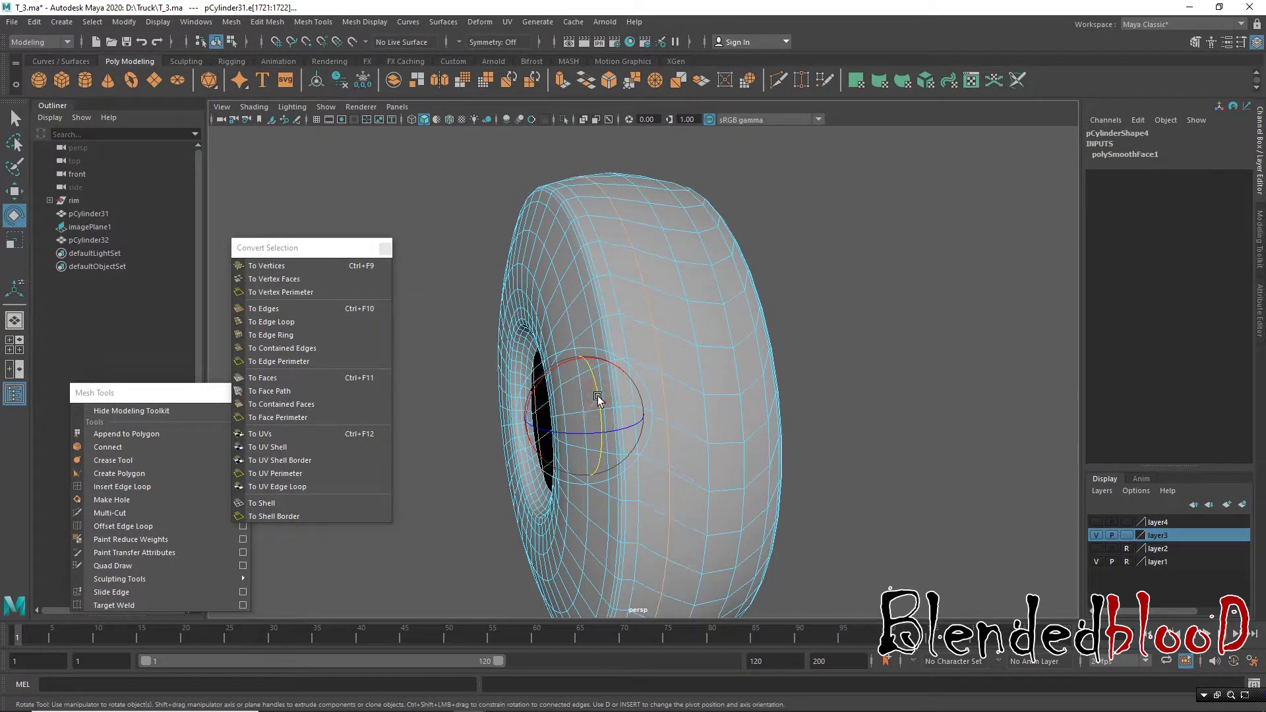
double_click(692, 367)
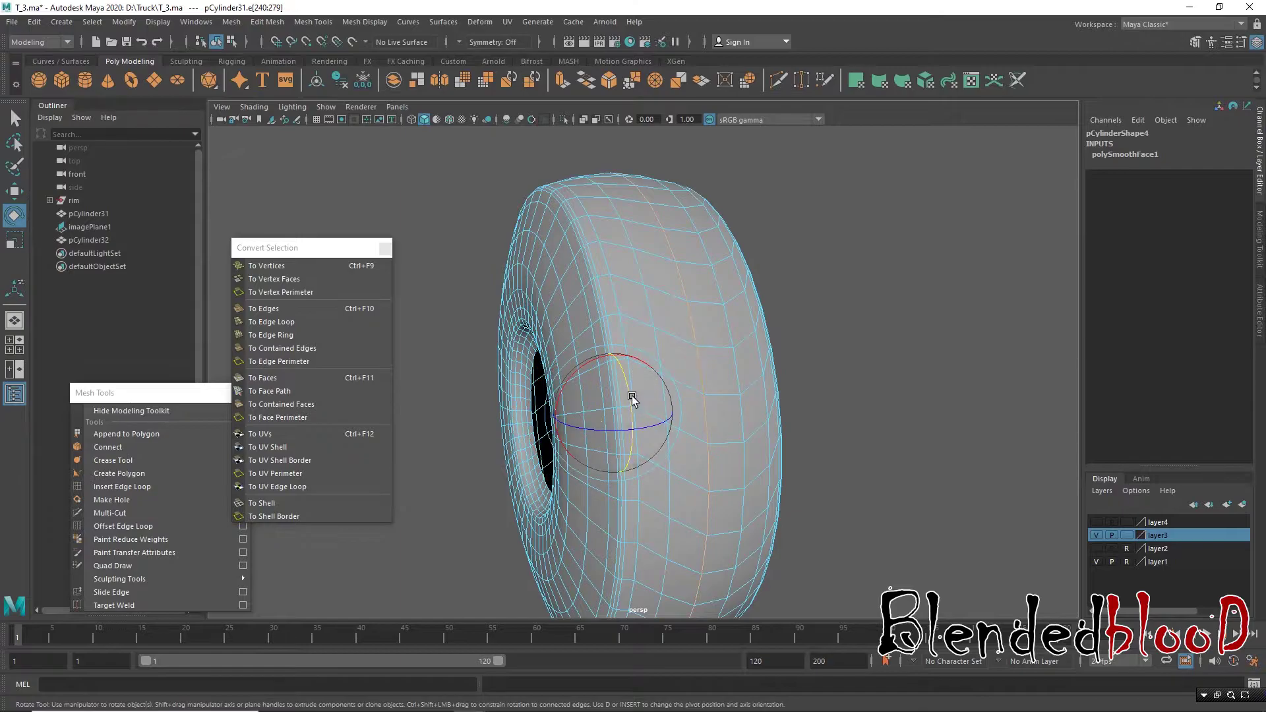
left_click_drag(732, 380, 704, 371, "alt")
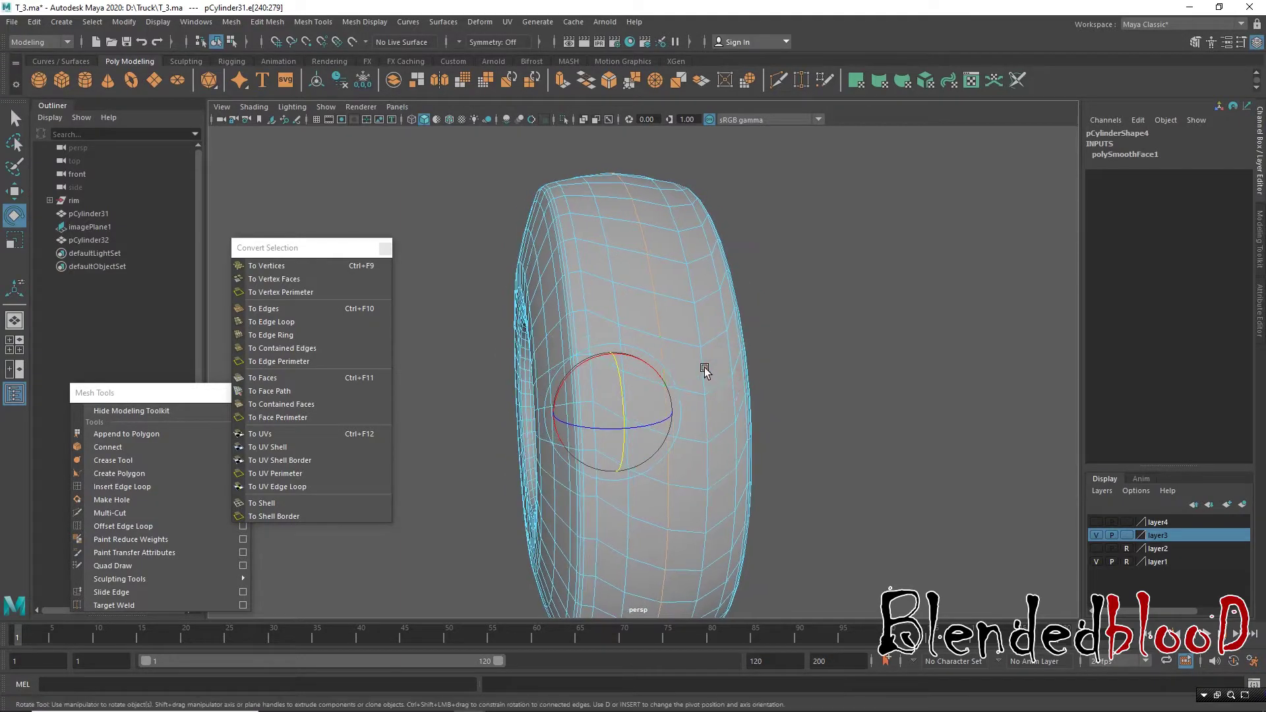
left_click(703, 369)
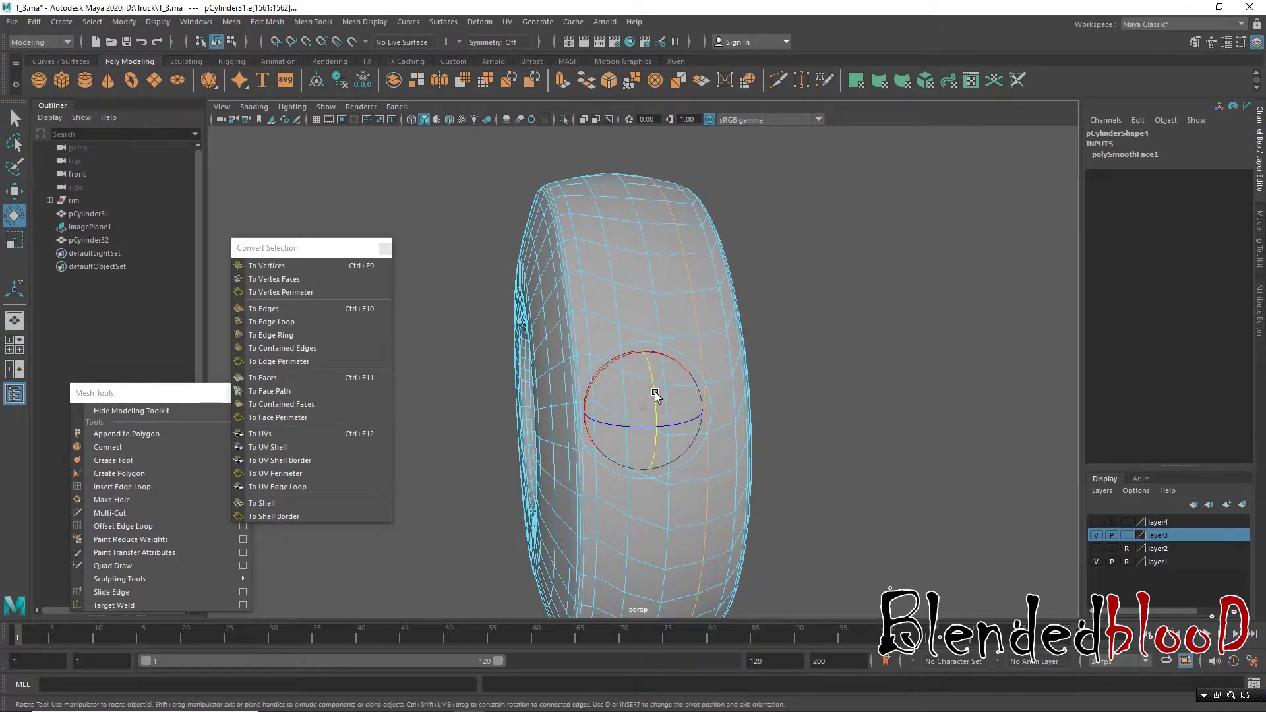
left_click_drag(677, 358, 719, 354, "alt")
Step: Reselect the tyre object and compare it with the truck reference in front view
key("w")
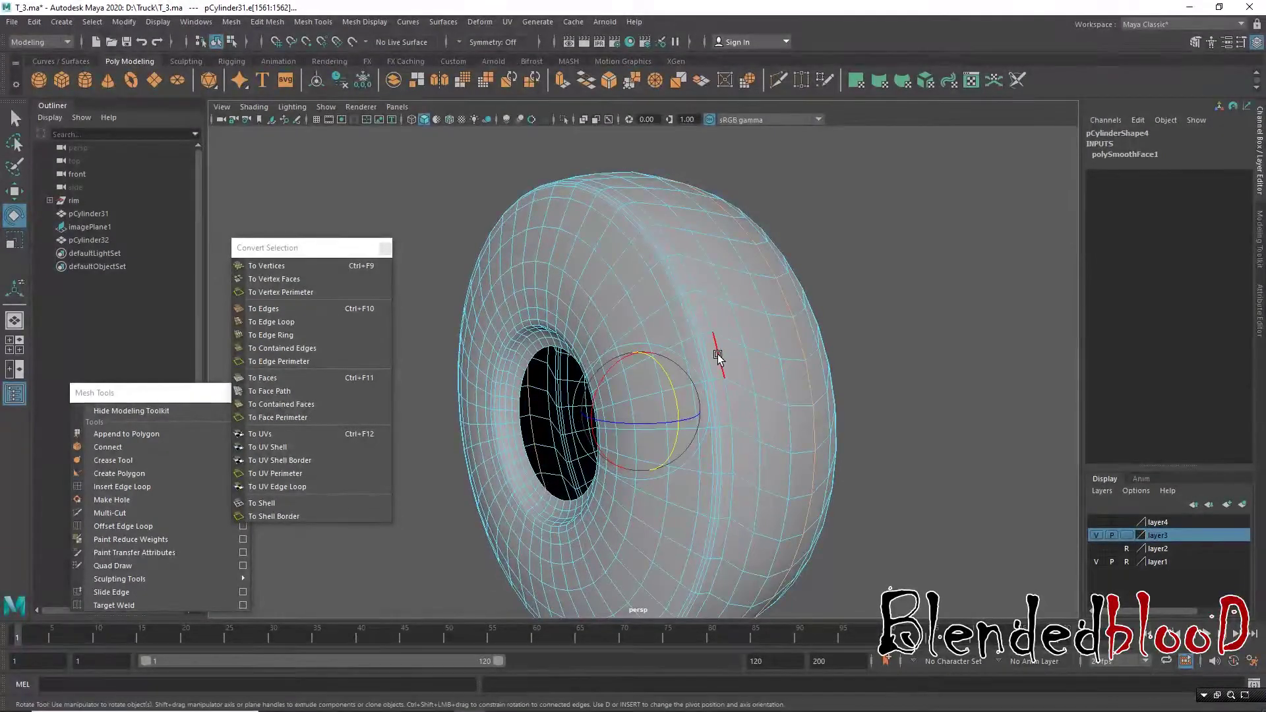
key("space")
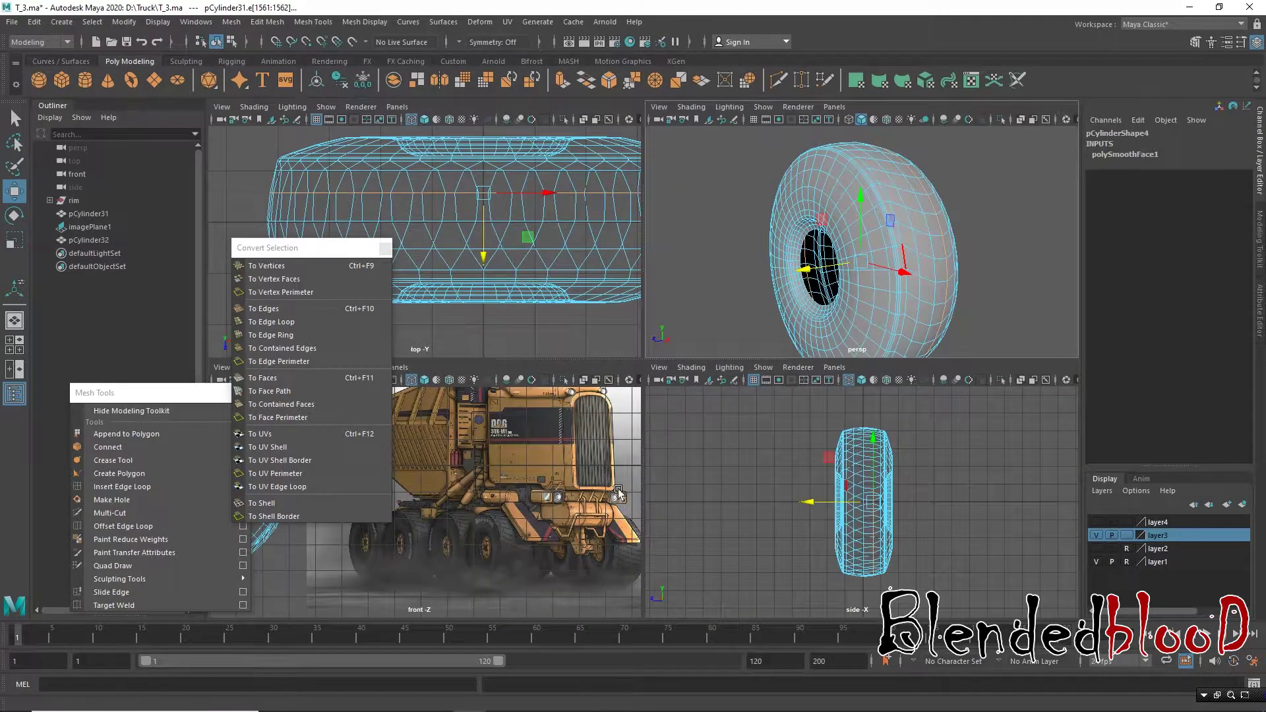
right_click_drag(910, 263, 887, 249)
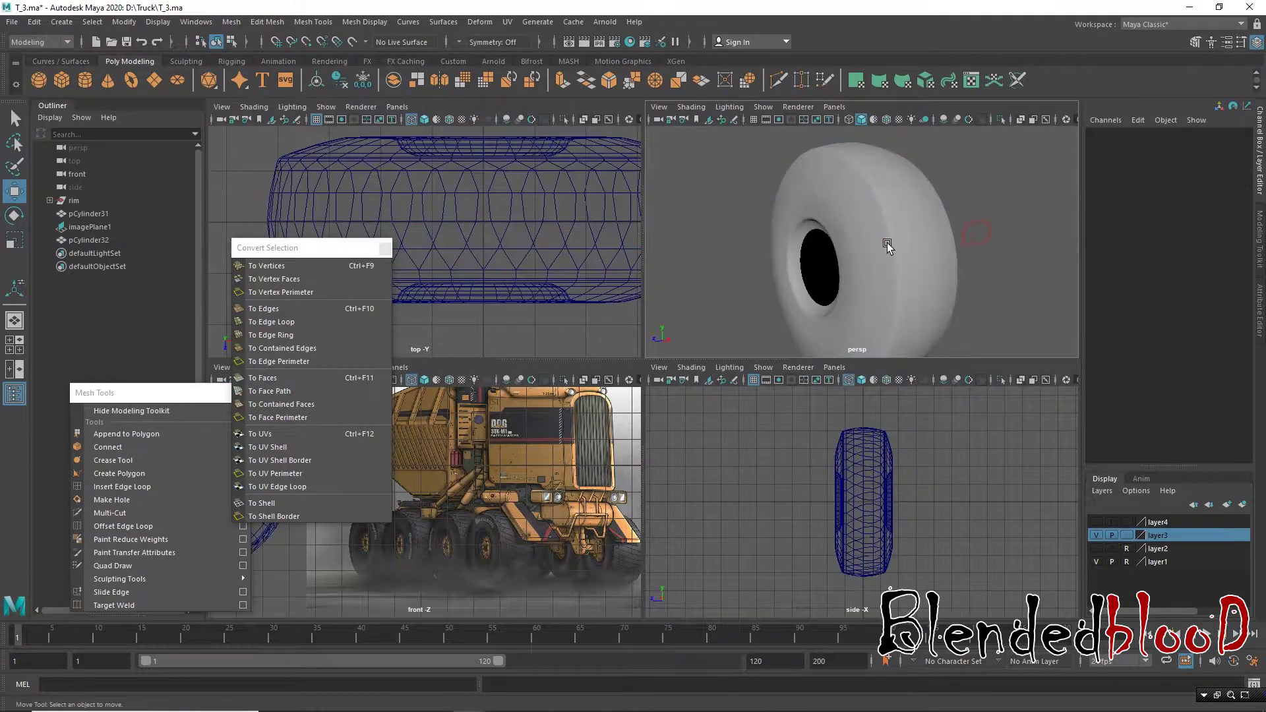
left_click(886, 248)
key("space")
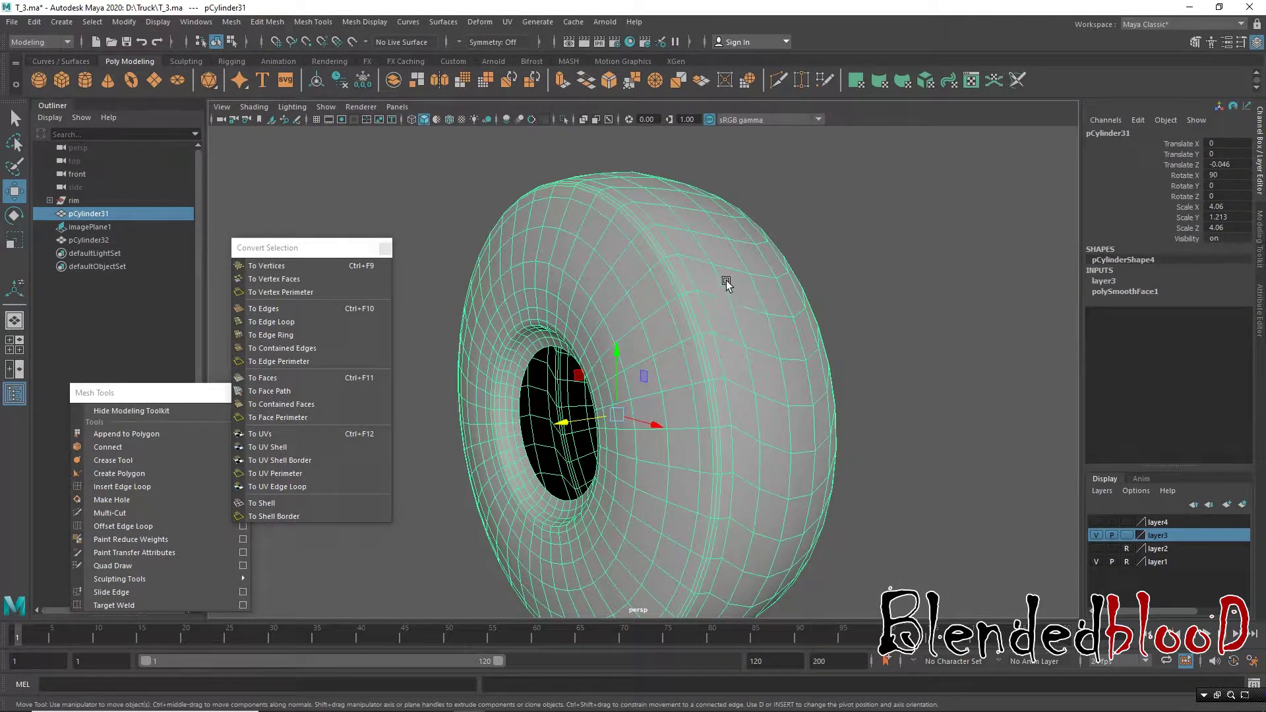
left_click(893, 315)
mouse_move(910, 356)
left_mouse_down("alt")
mouse_move(789, 354)
mouse_move(910, 358)
mouse_move(868, 364)
left_mouse_up("alt")
left_click(684, 302)
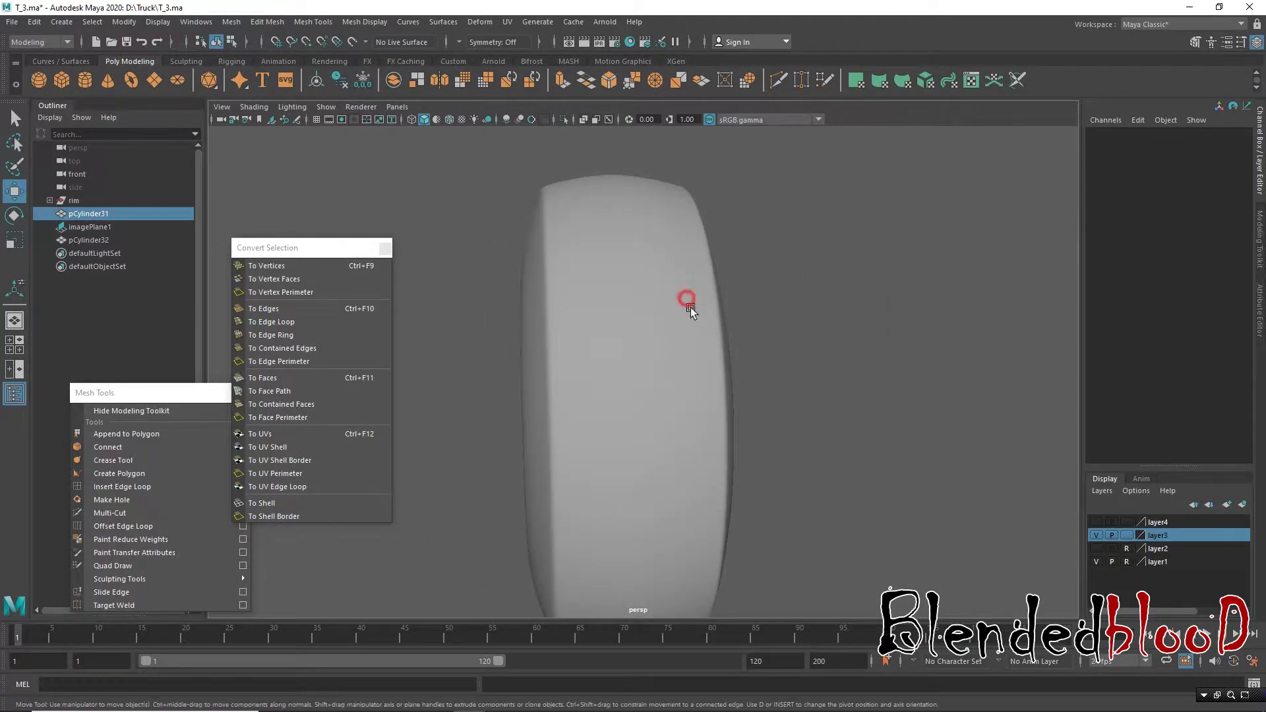
key("space")
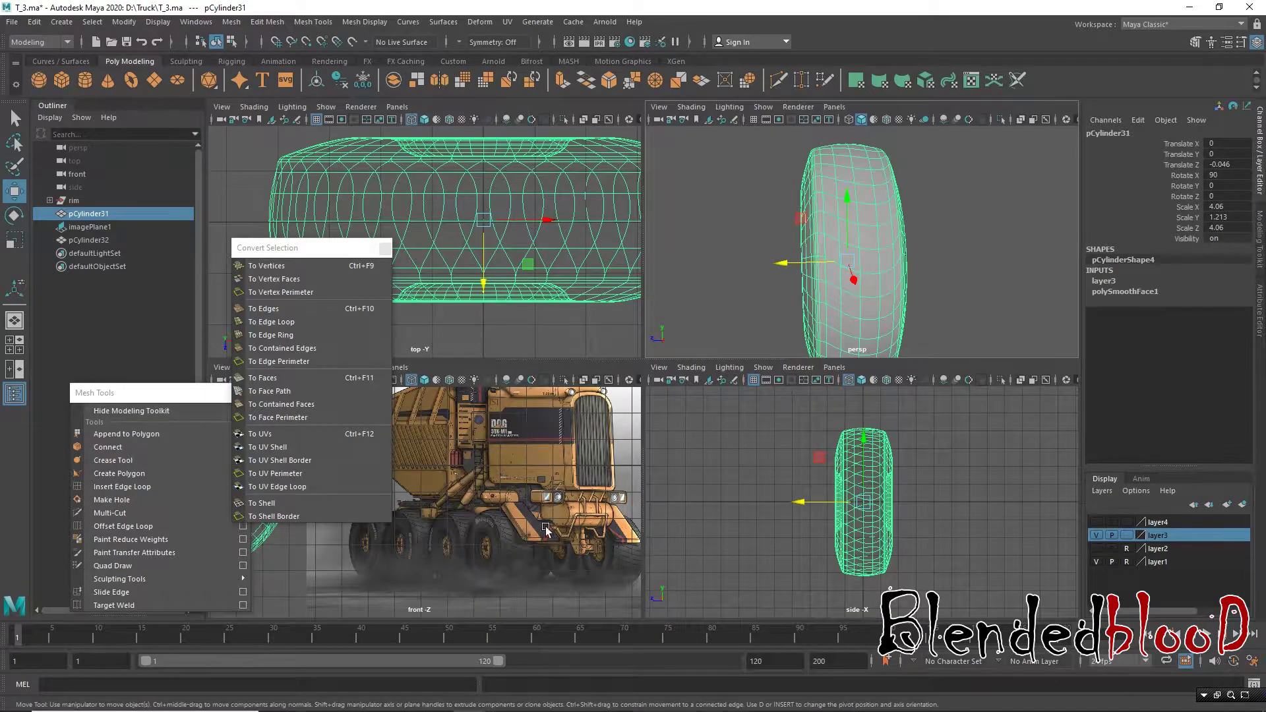
key("space")
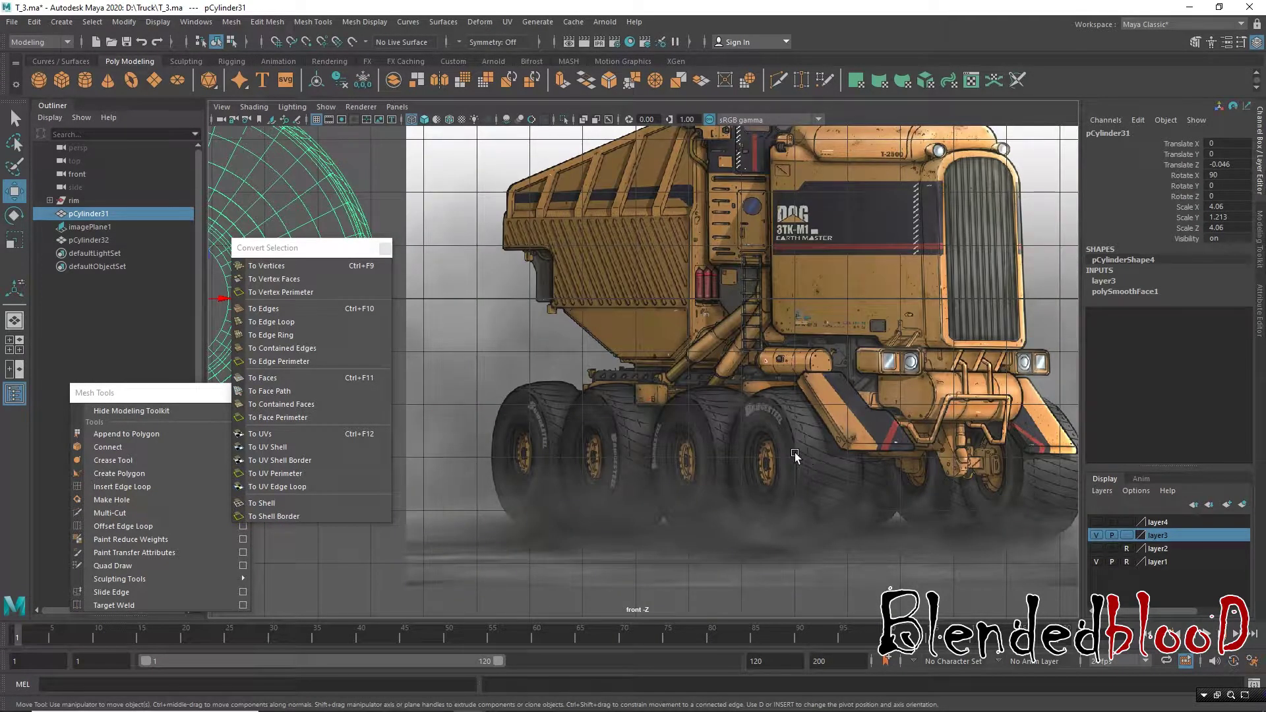
key("space")
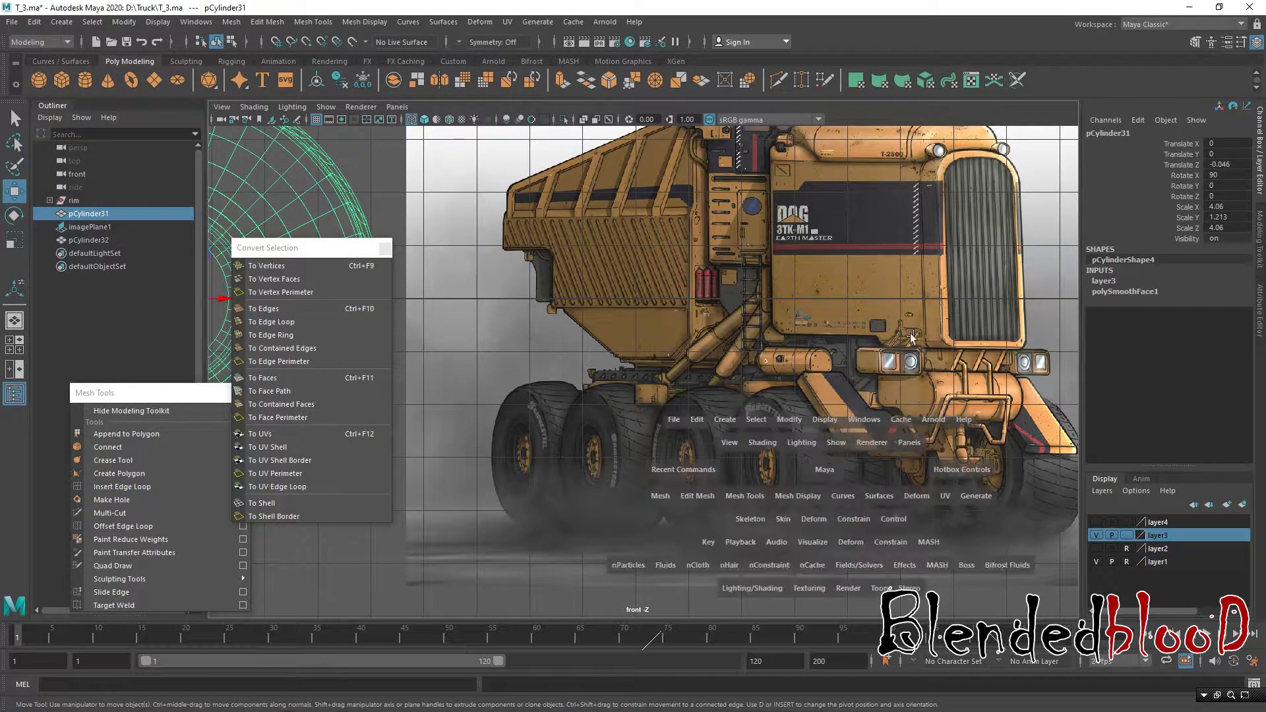
key("space")
Step: Show the tire's faceted base mesh with key 1 and select a vertical tread edge
left_click_drag(713, 346, 730, 375, "alt")
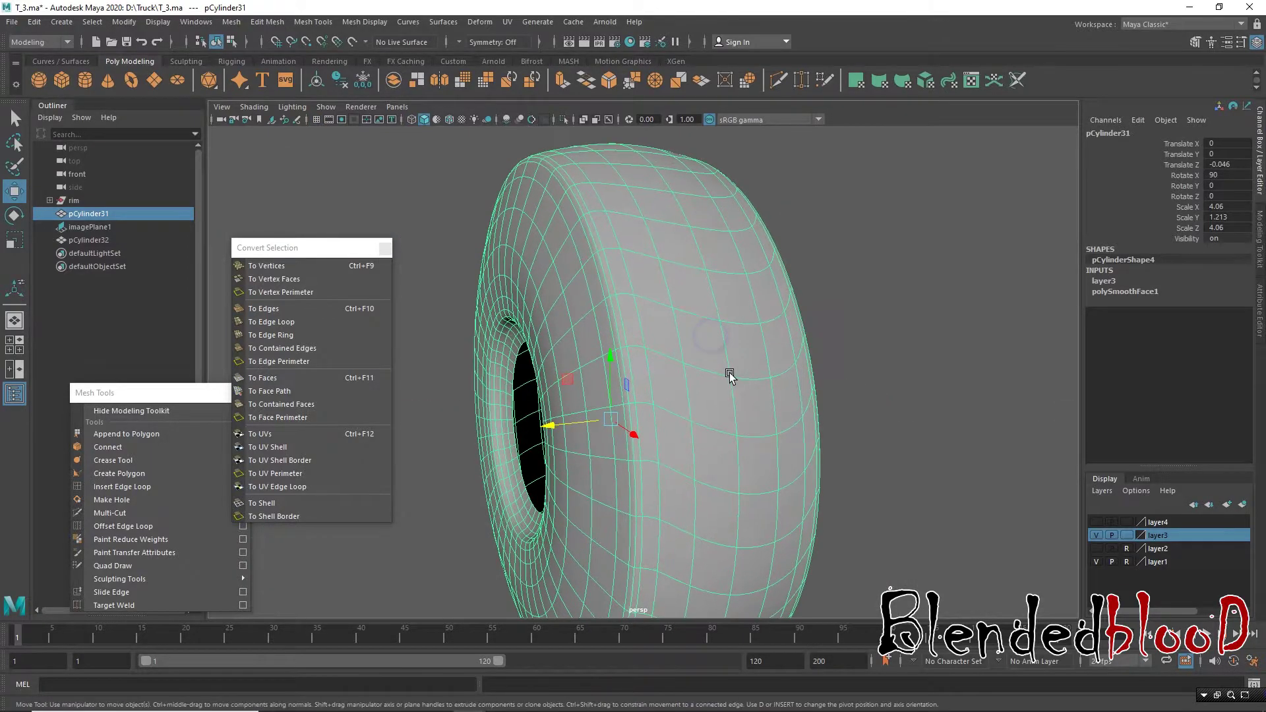
key("1")
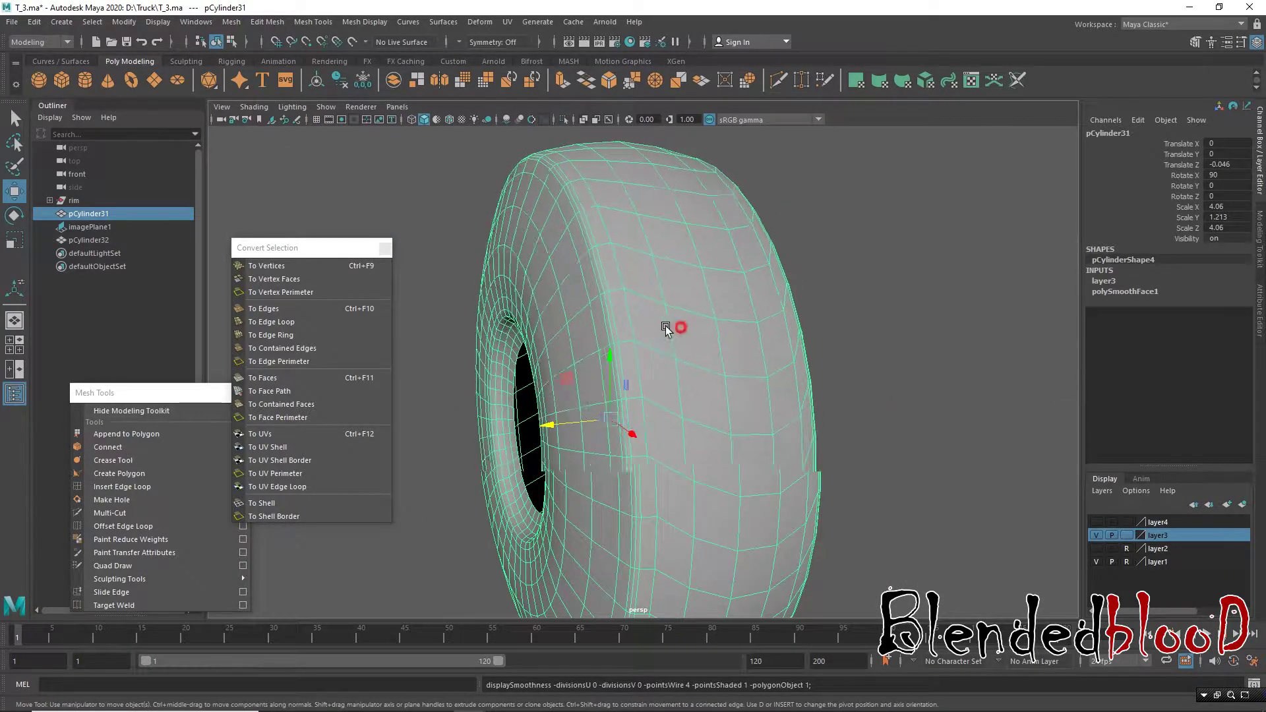
left_click_drag(654, 328, 615, 308, "alt")
right_click_drag(545, 273, 540, 246)
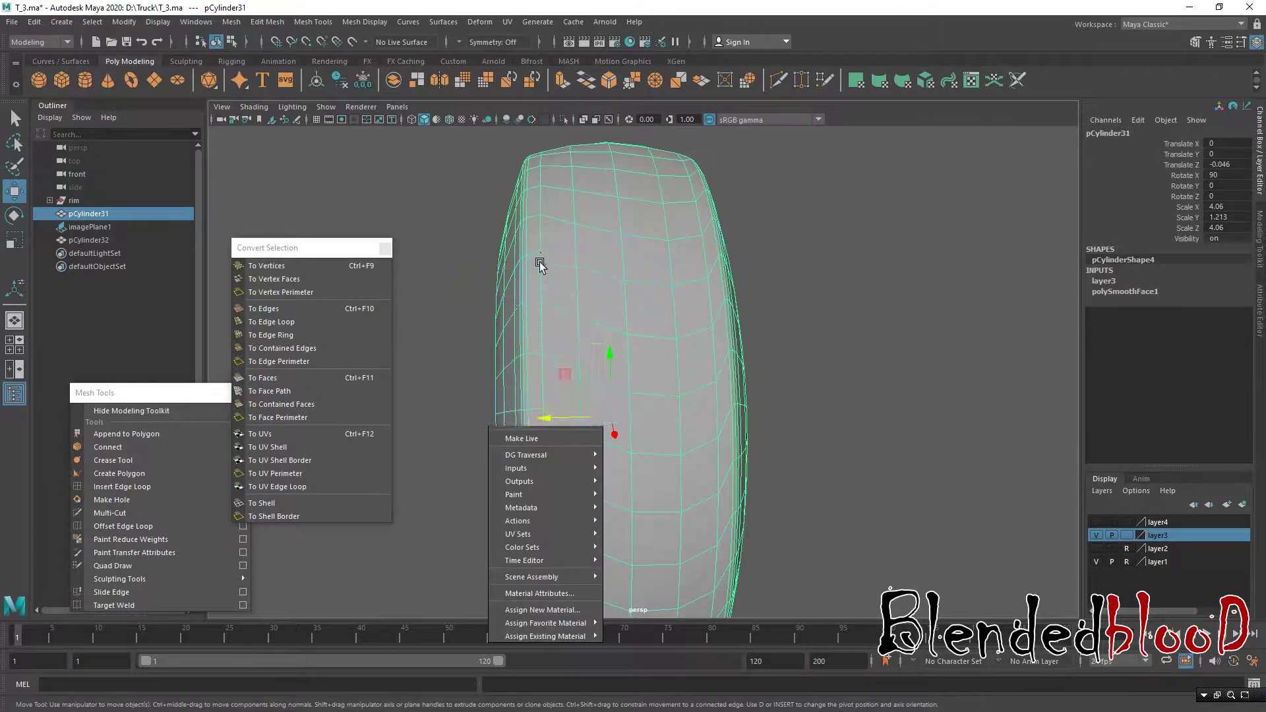
left_click(544, 268)
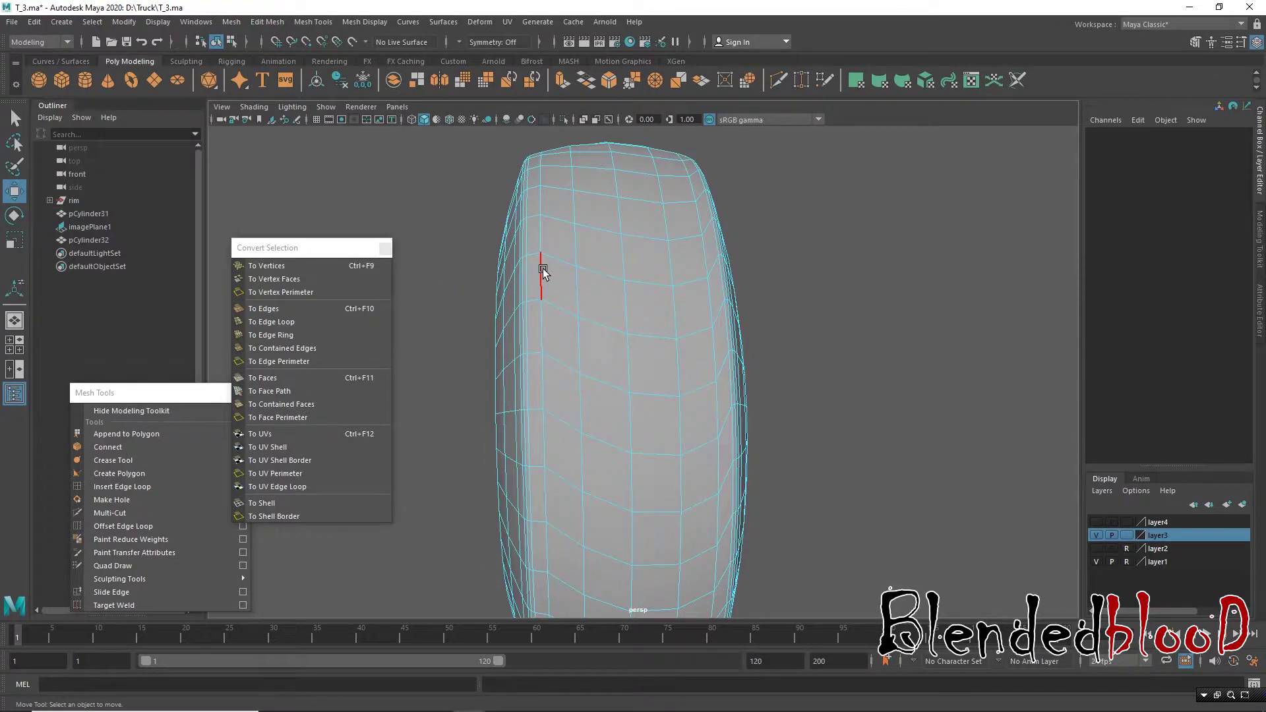
Step: Bevel two vertical tread edges with a fraction of 0.3
left_click(707, 310, "shift")
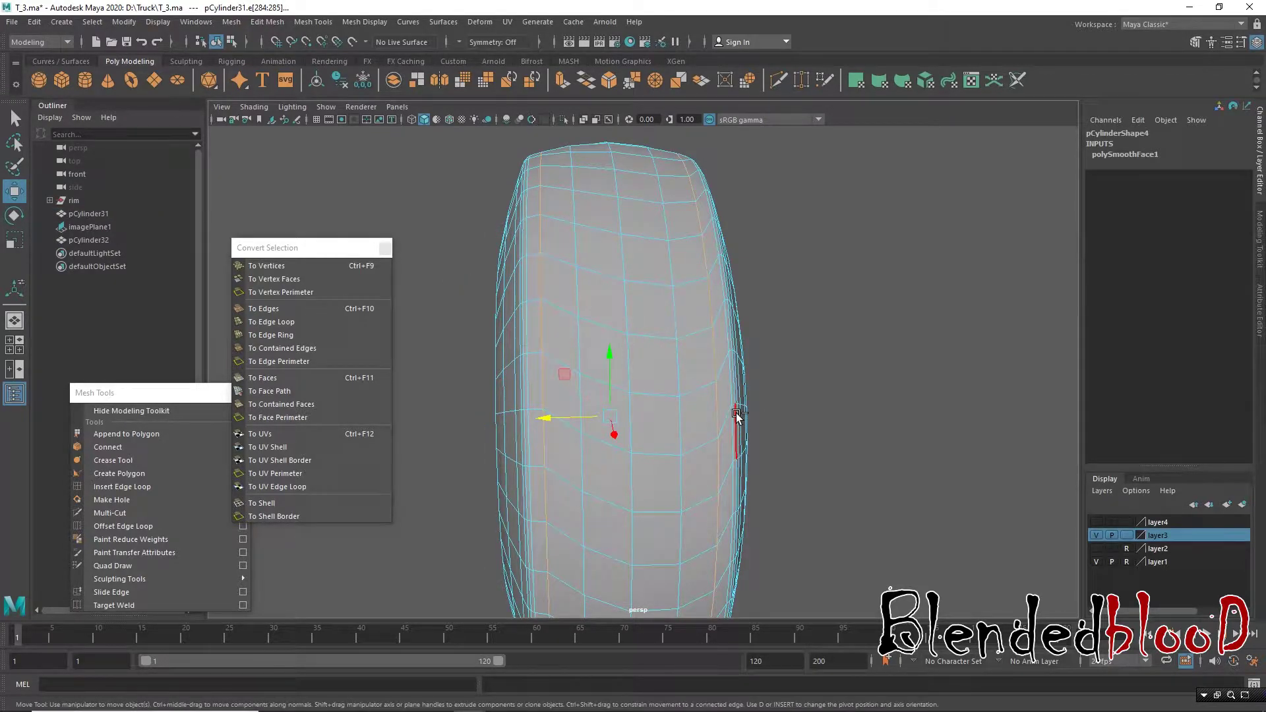
key("ctrl+b")
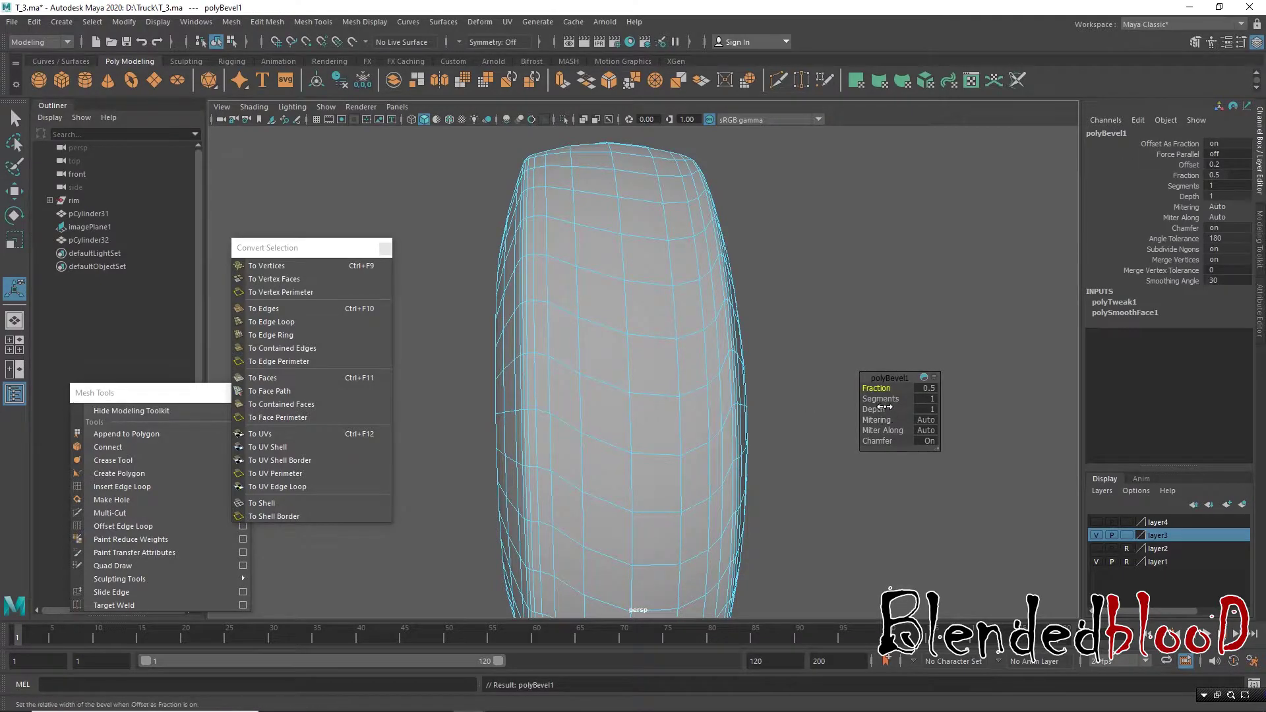
left_click_drag(878, 390, 871, 390)
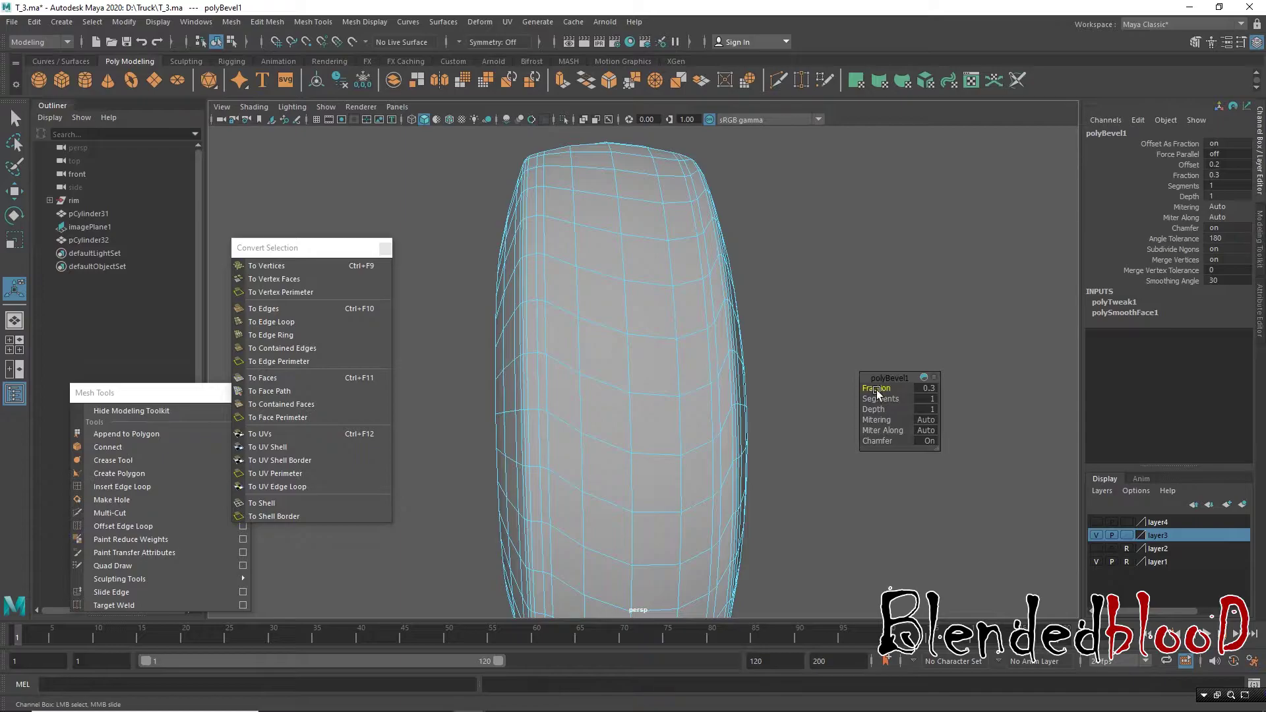
key("w")
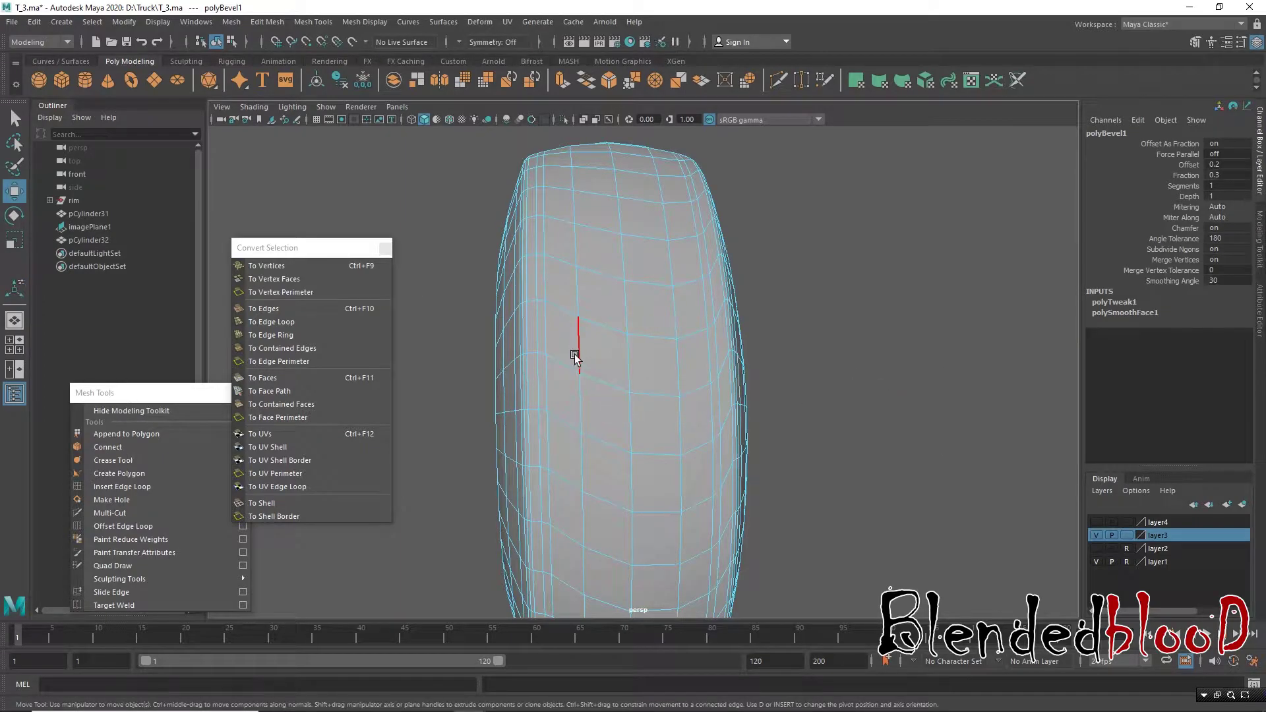
Step: Move a side edge upward, then bevel it together with another edge
left_click_drag(575, 354, 595, 354, "alt")
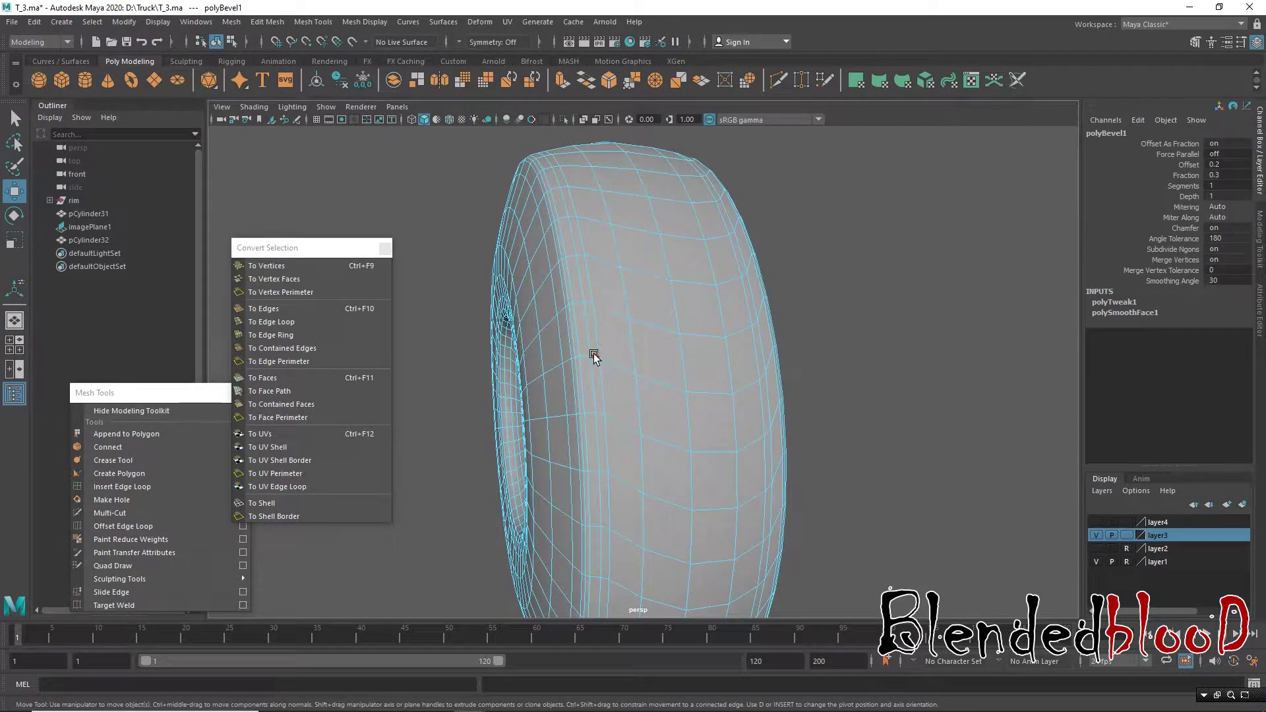
left_click(611, 362)
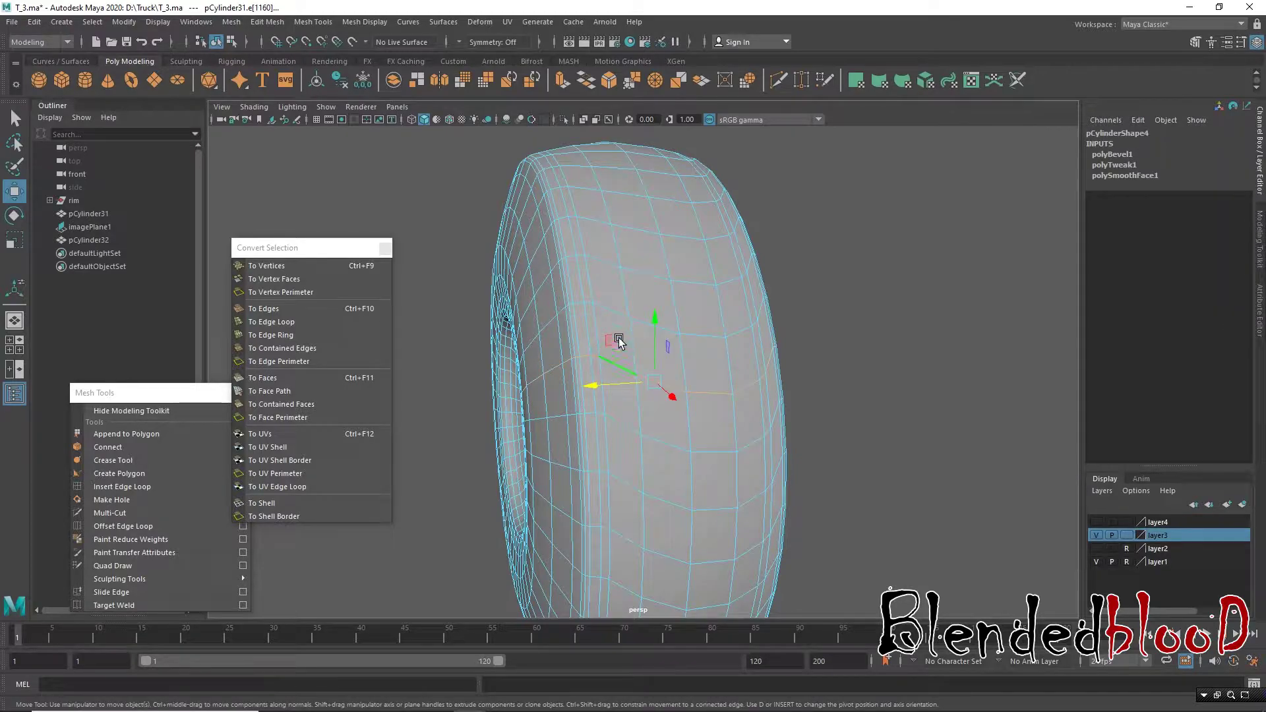
left_click_drag(605, 269, 606, 234)
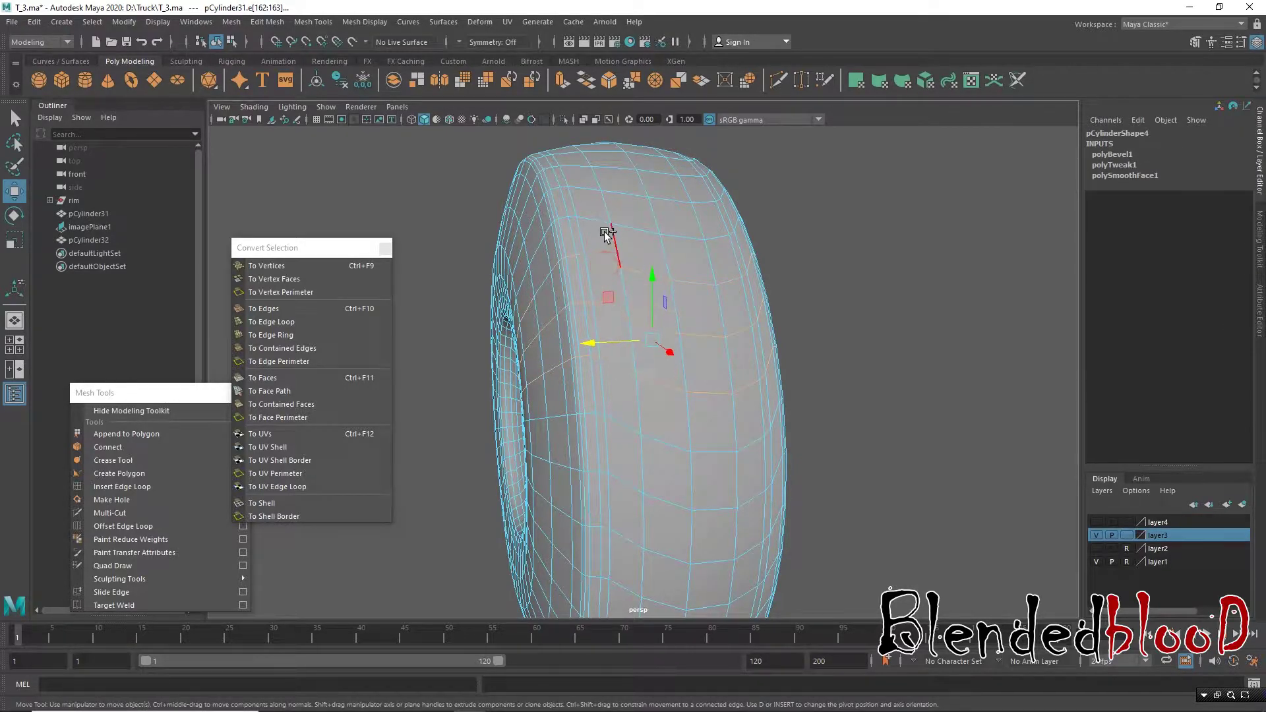
left_click(604, 226, "shift")
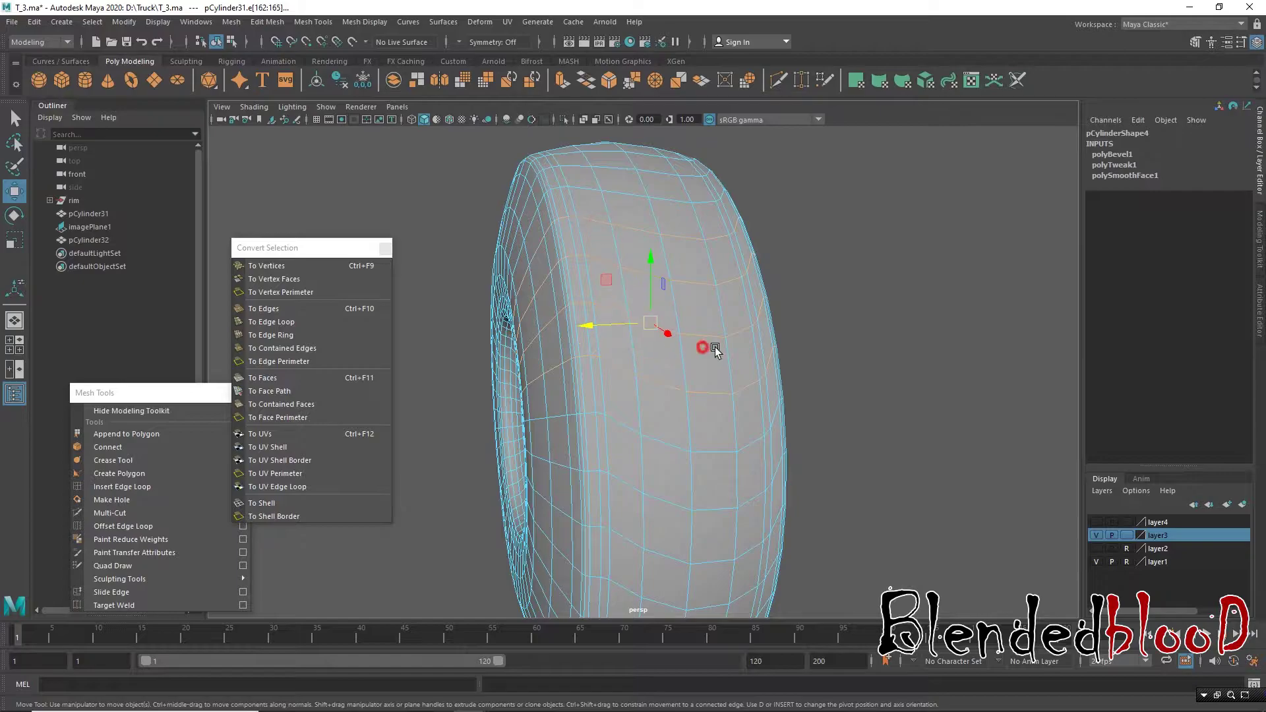
left_click_drag(715, 346, 778, 376, "alt")
key("ctrl+b")
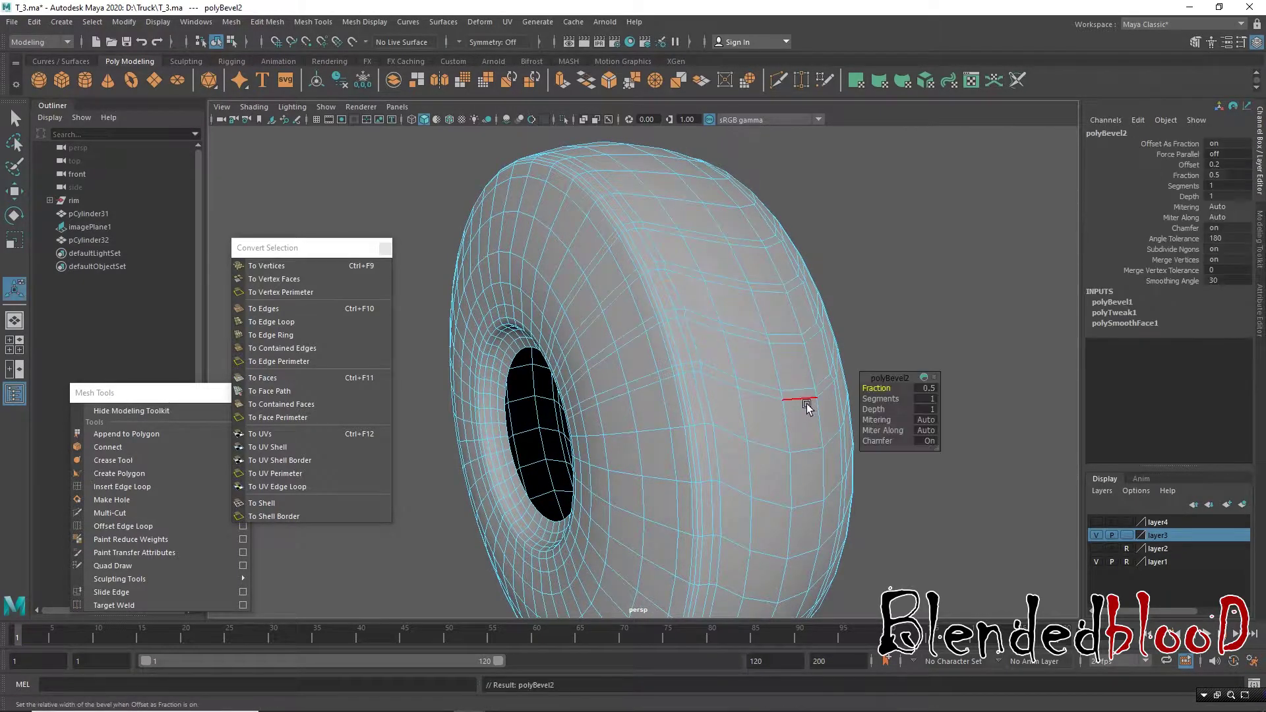
mouse_move(791, 394)
left_mouse_down("alt")
mouse_move(794, 376)
mouse_move(842, 388)
mouse_move(750, 395)
mouse_move(679, 356)
left_mouse_up("alt")
key("w")
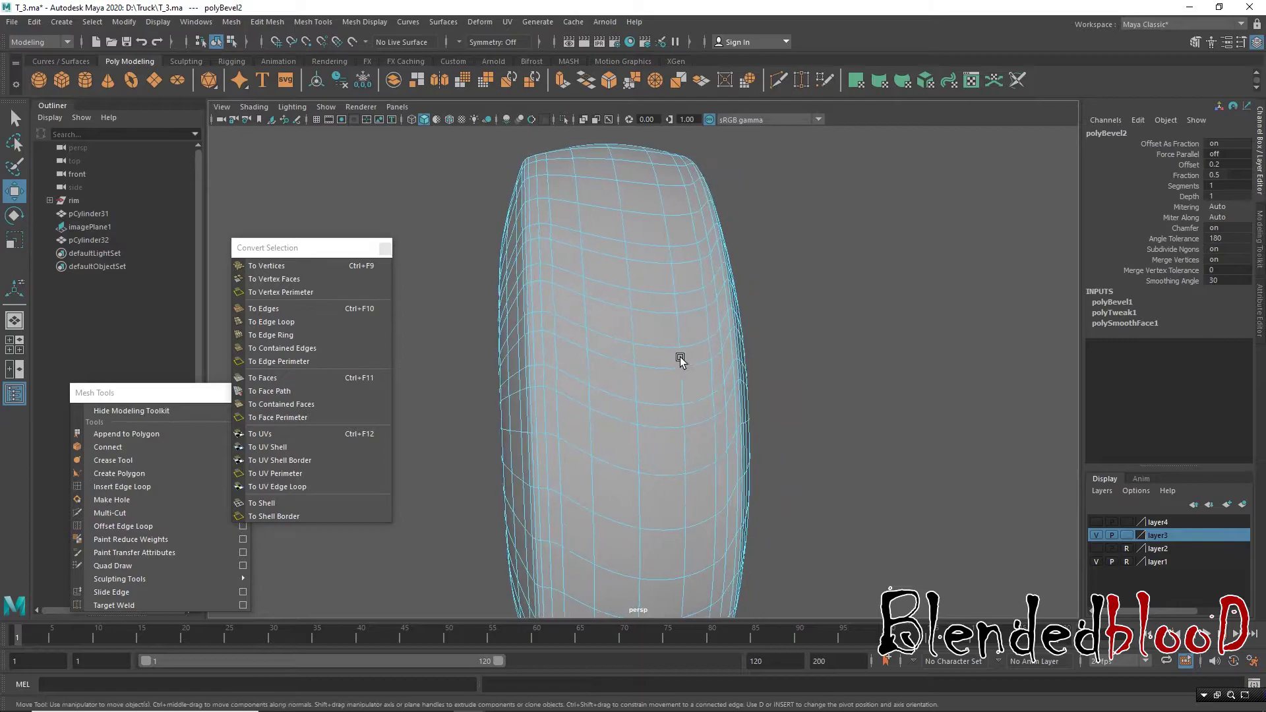
Step: Orbit around the tire and select an edge loop and a single tread edge
right_click_drag(678, 356, 666, 379, "alt")
mouse_move(666, 378)
left_mouse_down("alt")
mouse_move(684, 373)
mouse_move(689, 386)
mouse_move(647, 396)
mouse_move(677, 394)
left_mouse_up("alt")
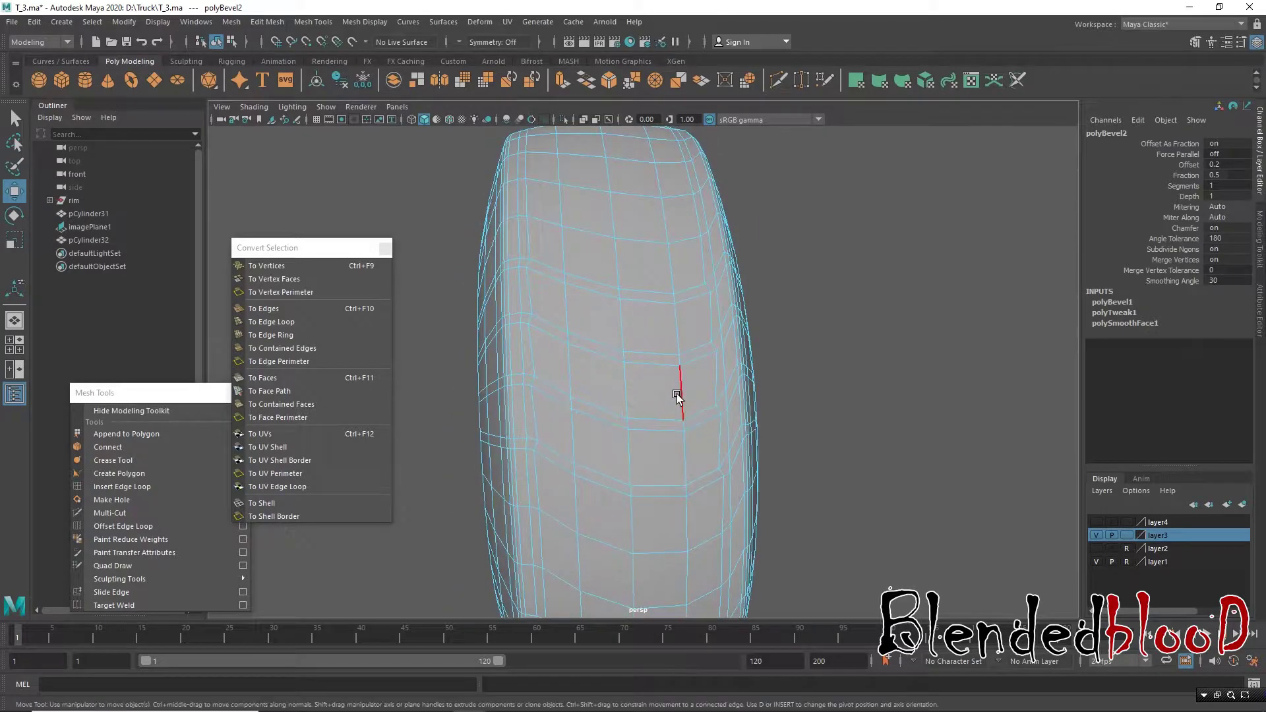
double_click(678, 430)
mouse_move(659, 389)
left_mouse_down("alt")
mouse_move(644, 404)
mouse_move(540, 280)
left_mouse_up("alt")
left_click(557, 276)
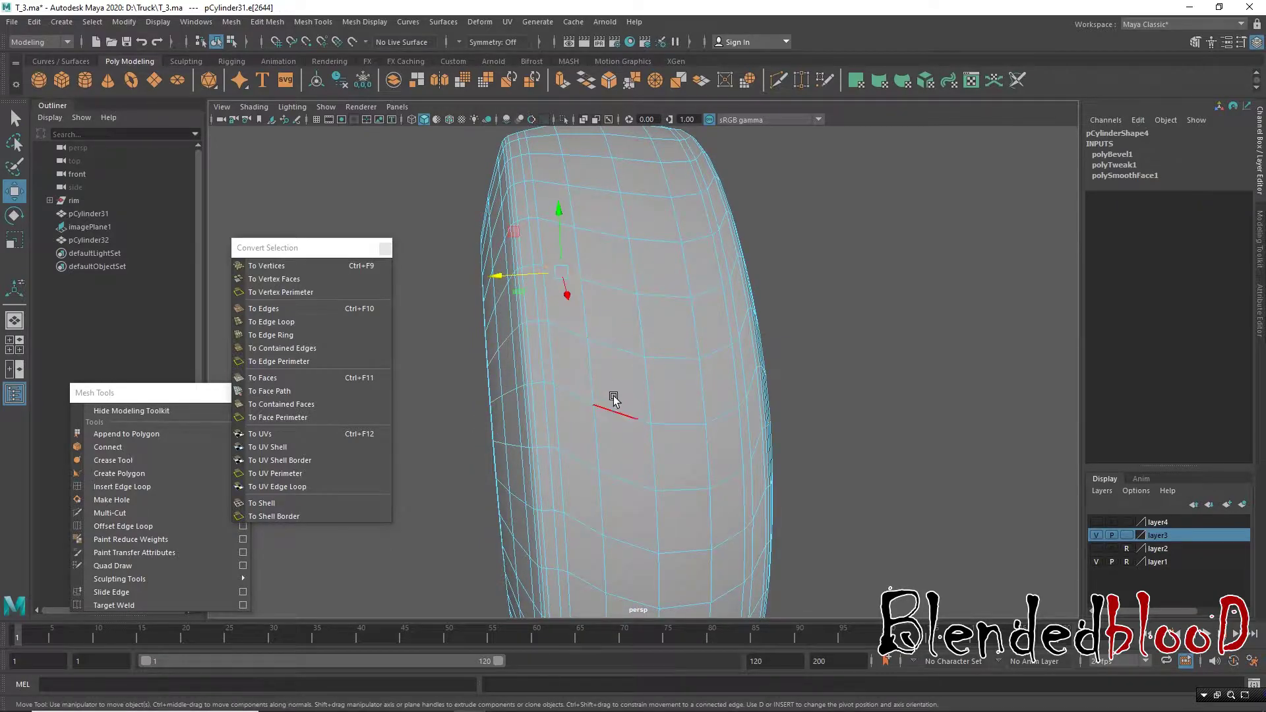
Step: Zoom in on the reference truck's tires, select a tread edge loop, then return to object selection
key("space")
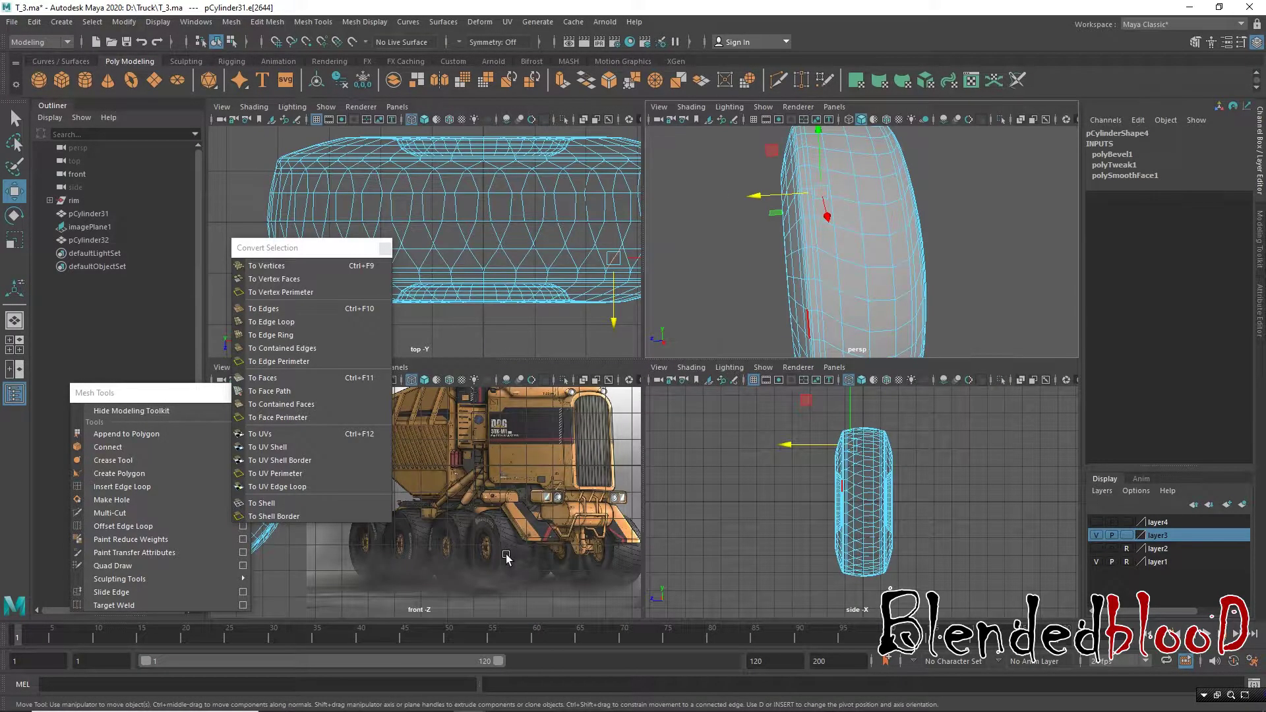
key("space")
right_click_drag(823, 469, 918, 491, "alt")
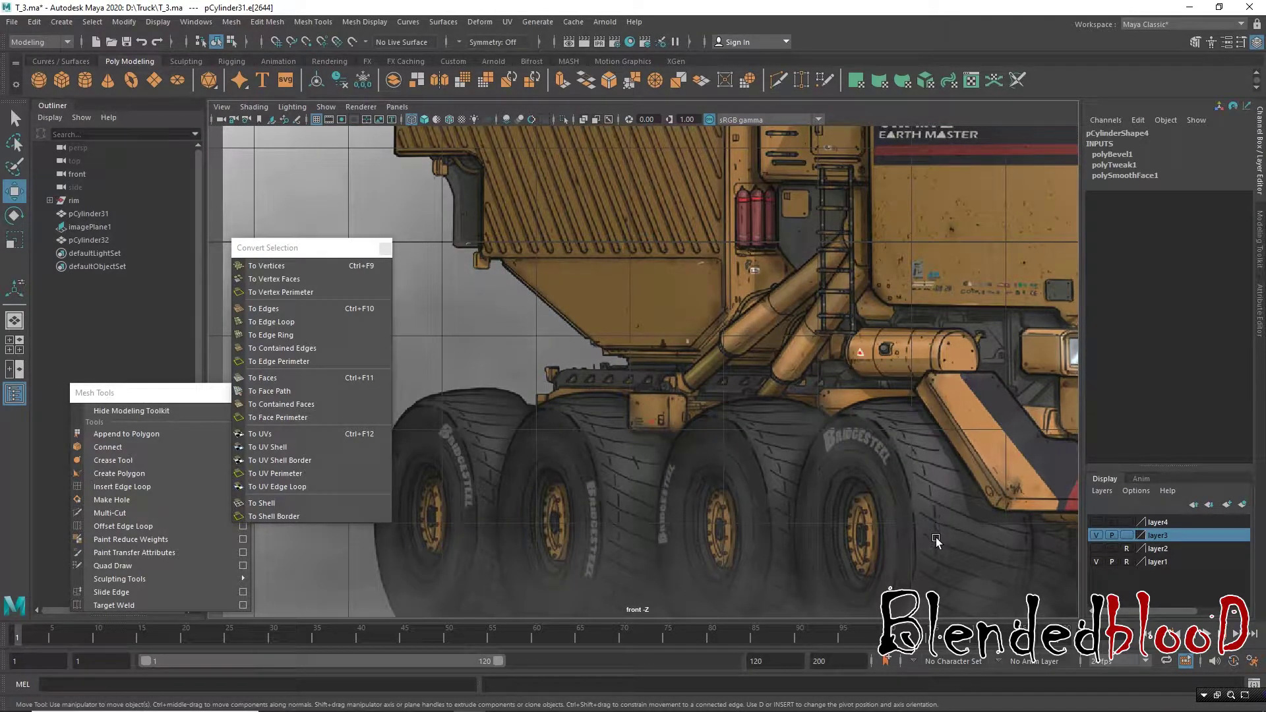
key("space")
key("space")
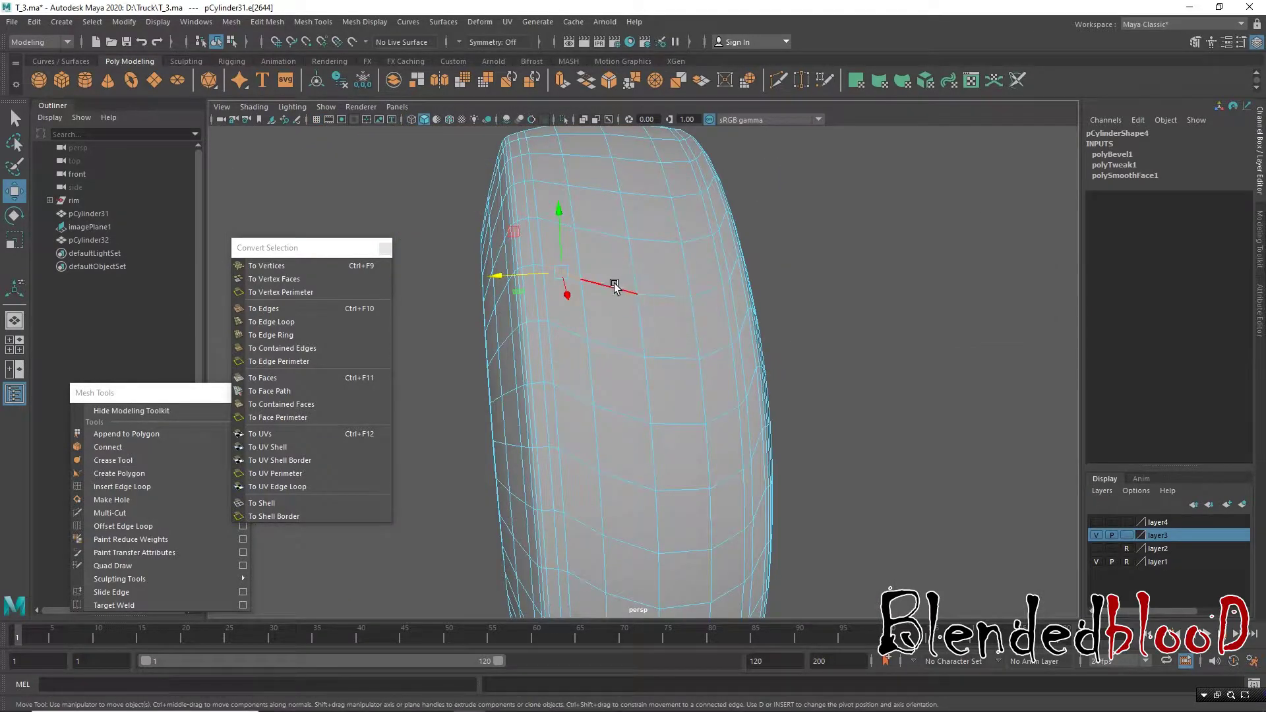
double_click(613, 288)
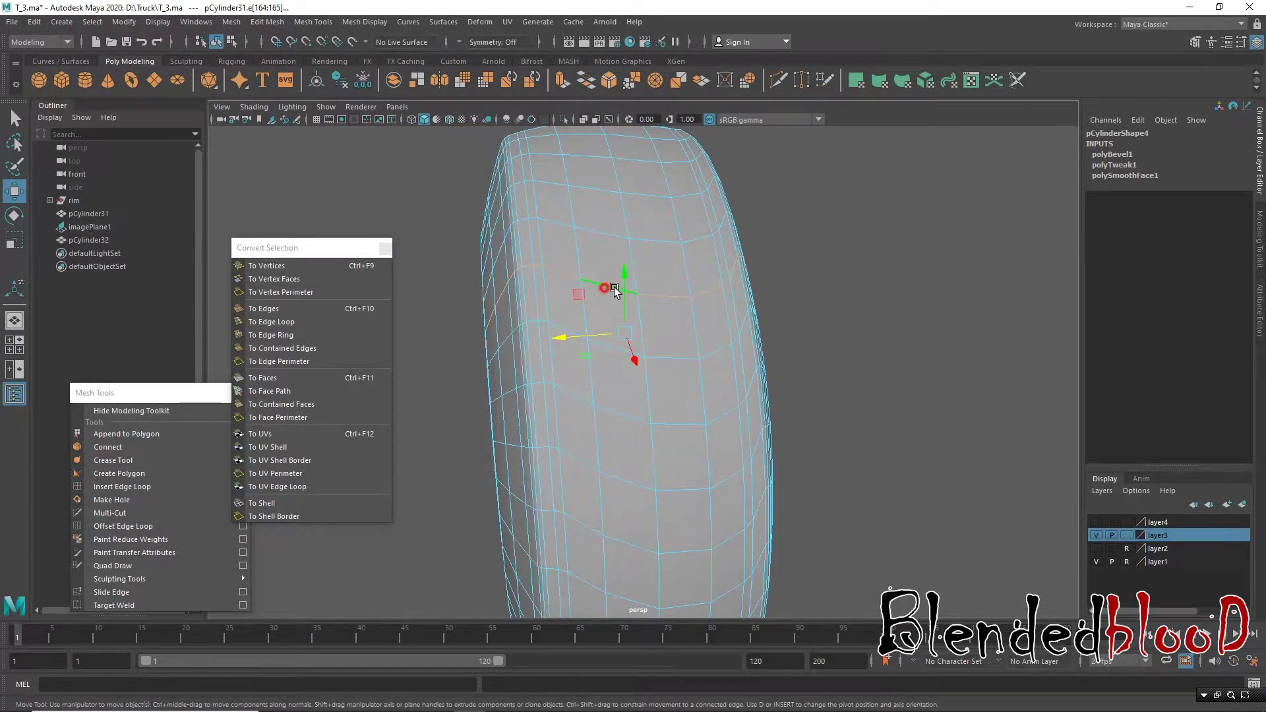
left_click_drag(614, 291, 653, 284, "alt")
mouse_move(653, 284)
right_mouse_down()
mouse_move(686, 240)
mouse_move(829, 266)
right_mouse_up()
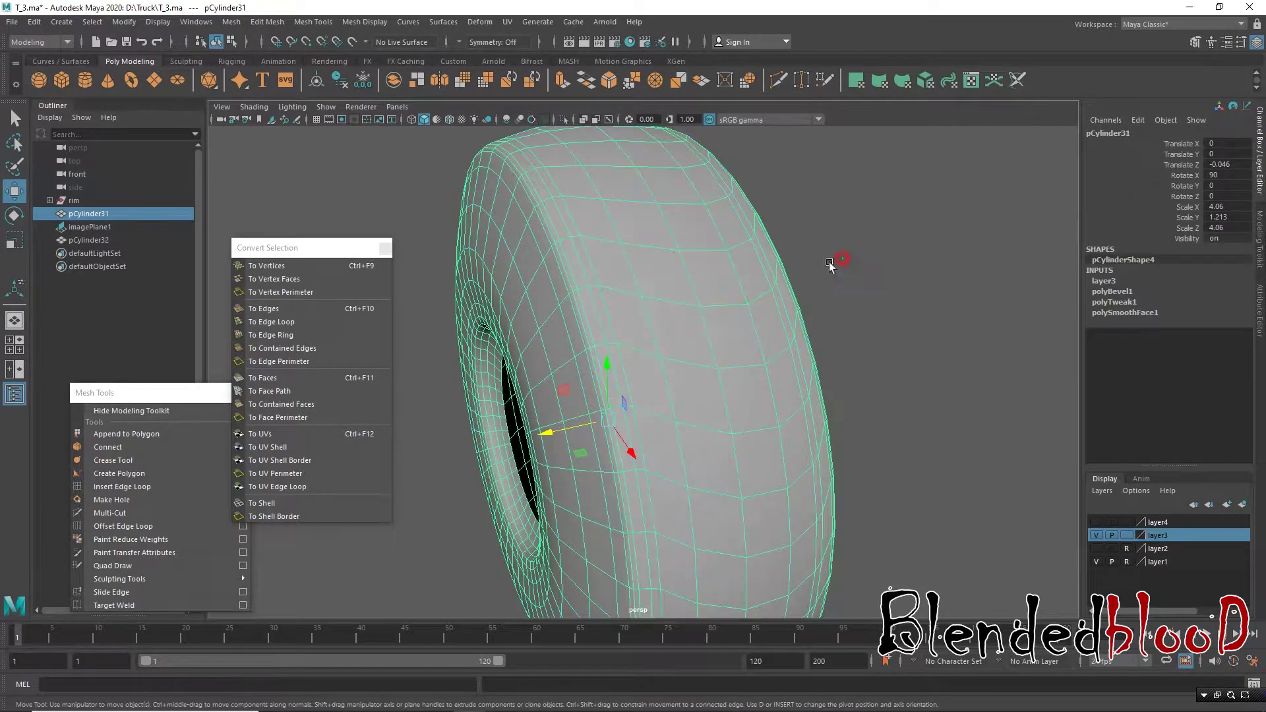
Step: Apply Mesh > Smooth to the tire as a trial and undo it
left_click(231, 22)
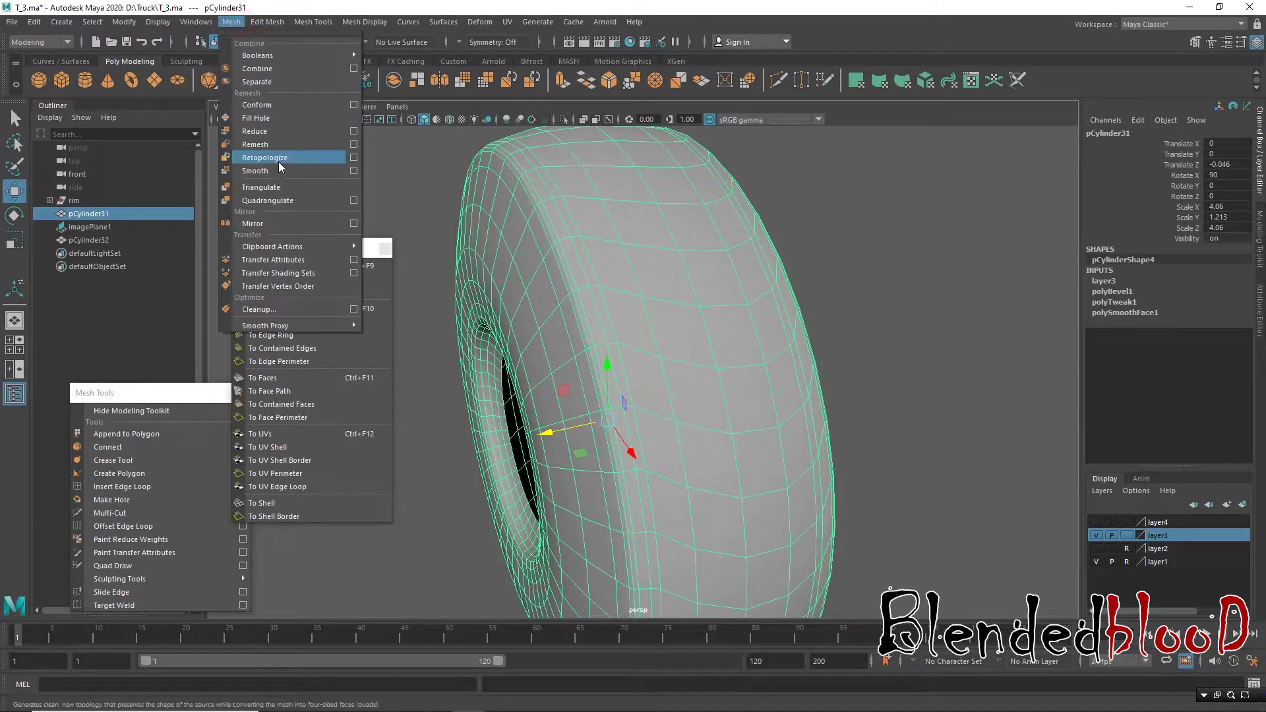
left_click(277, 171)
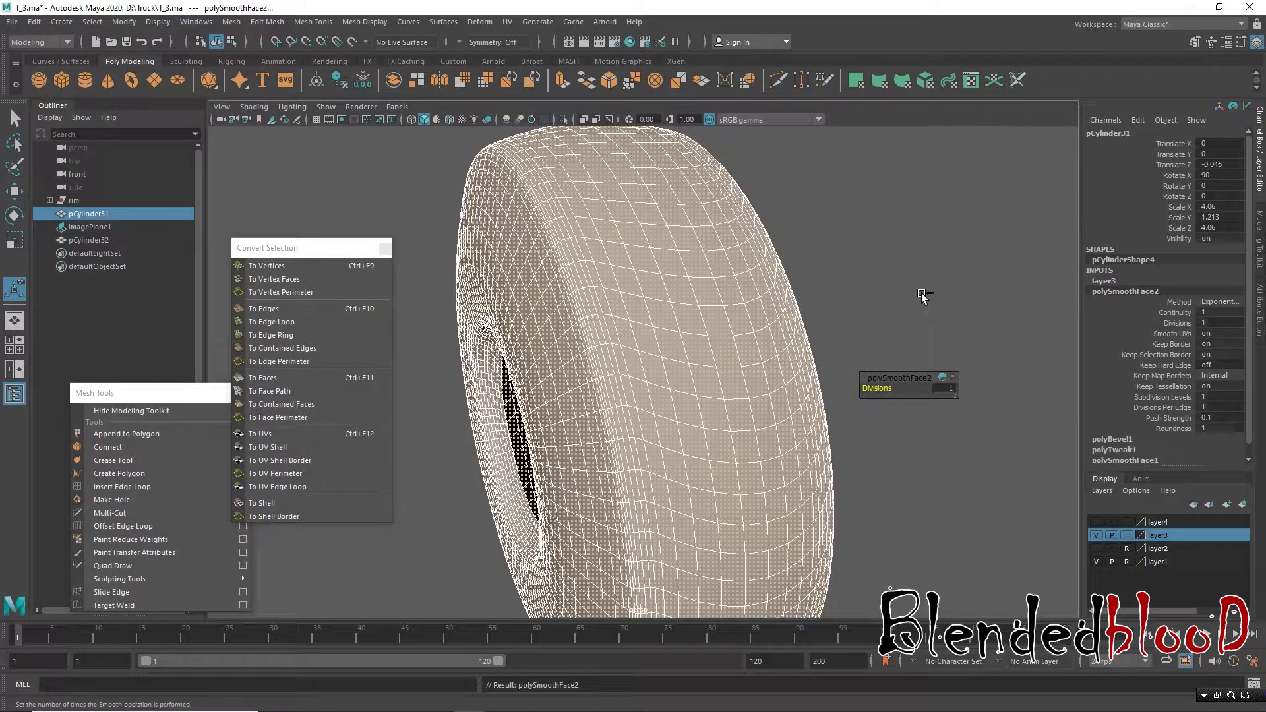
key("ctrl+z")
key("ctrl+z")
Step: Reselect the tire and switch it to edge selection
left_click(719, 291)
right_click(711, 291)
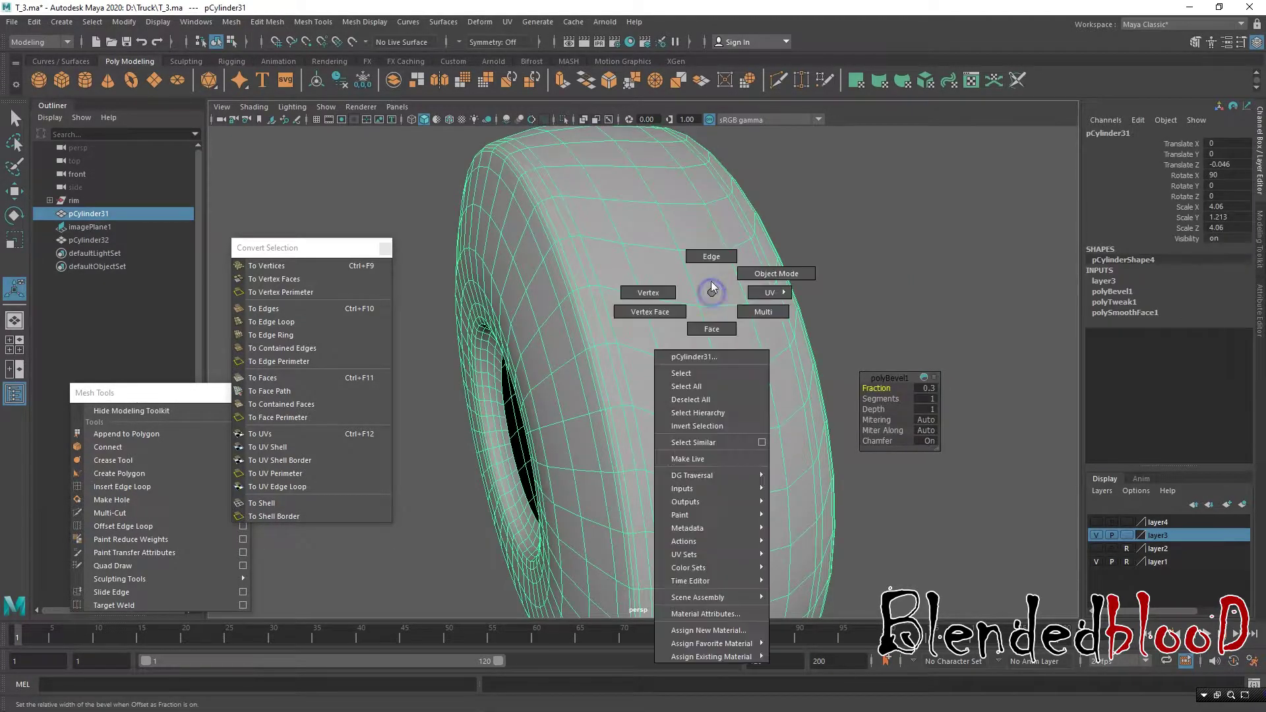
left_click(715, 259)
Step: Select a curved tread edge and bevel it into a thin strip
left_click(657, 302)
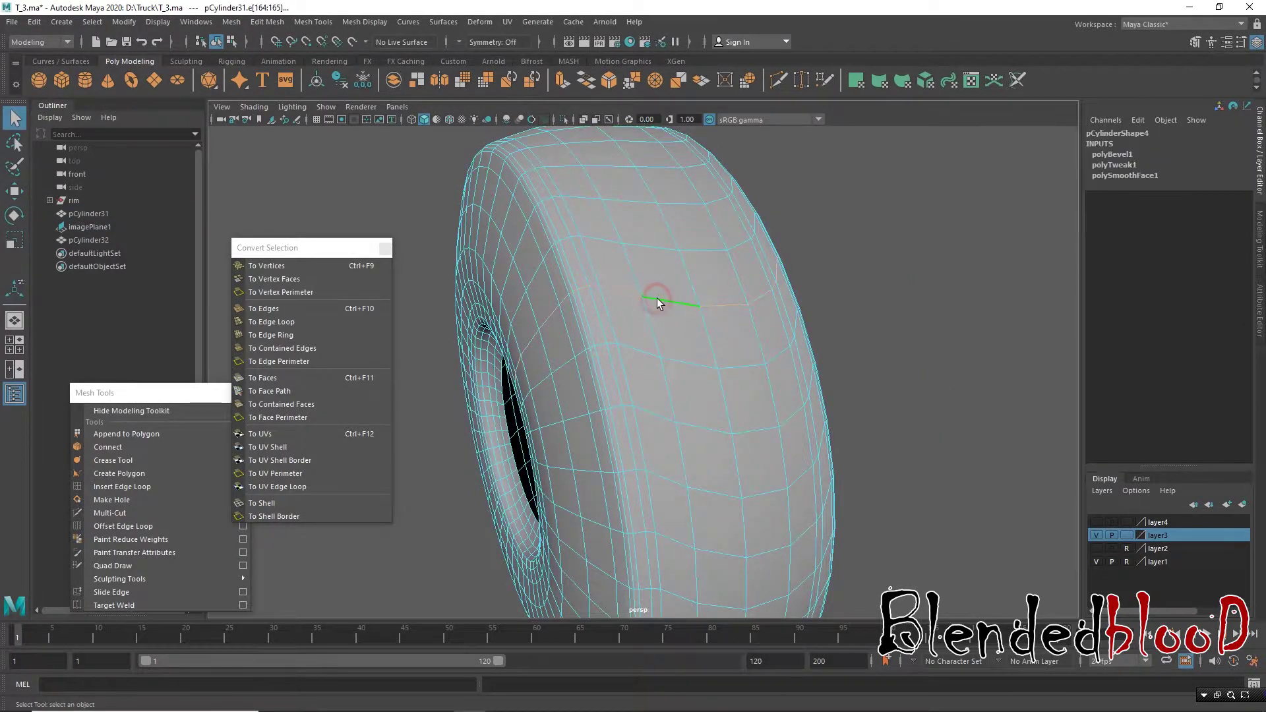
key("w")
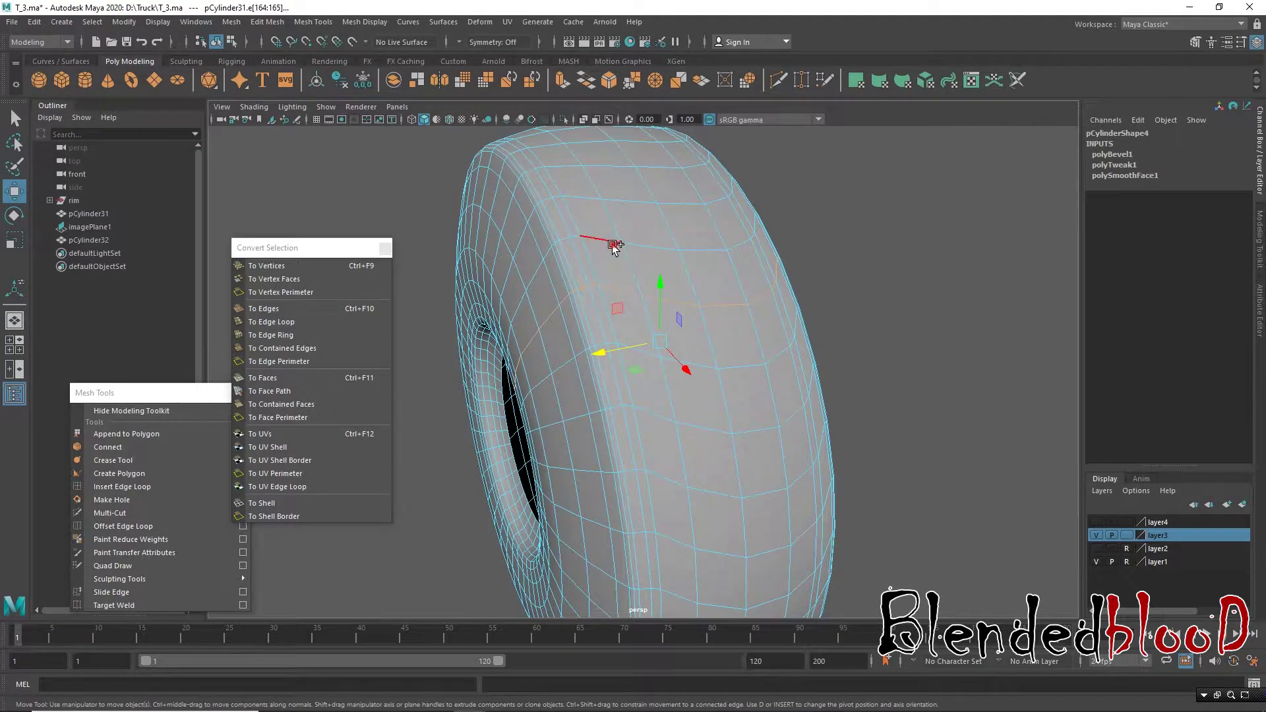
left_click(613, 245, "shift")
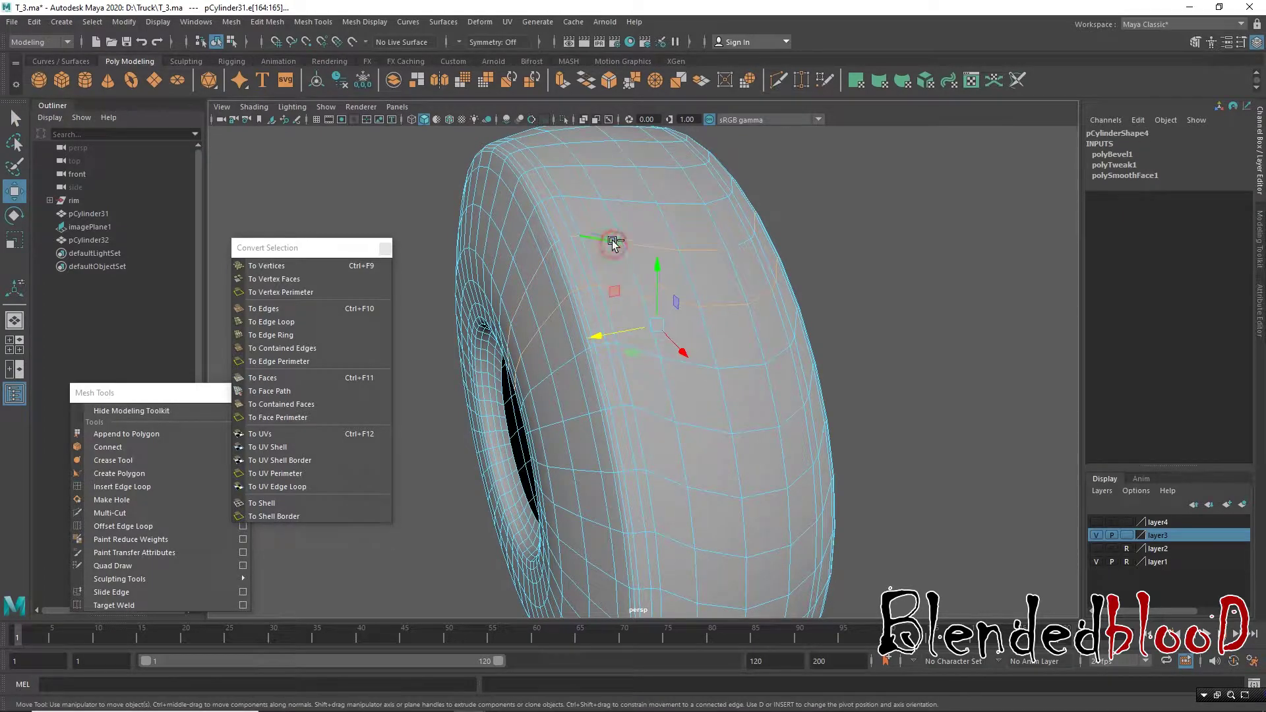
left_click(591, 202, "shift")
left_click_drag(651, 247, 620, 256, "alt")
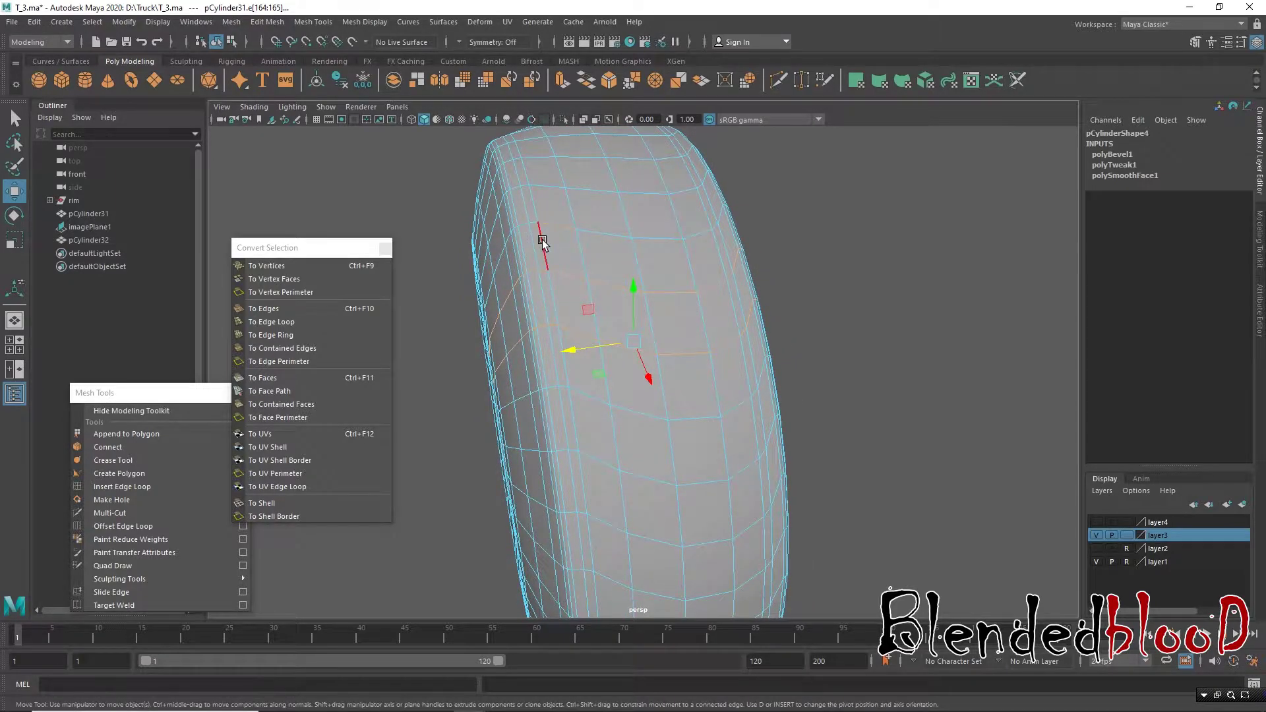
left_click(524, 225)
mouse_move(524, 224)
left_mouse_down("alt")
mouse_move(667, 283)
mouse_move(683, 266)
left_mouse_up("alt")
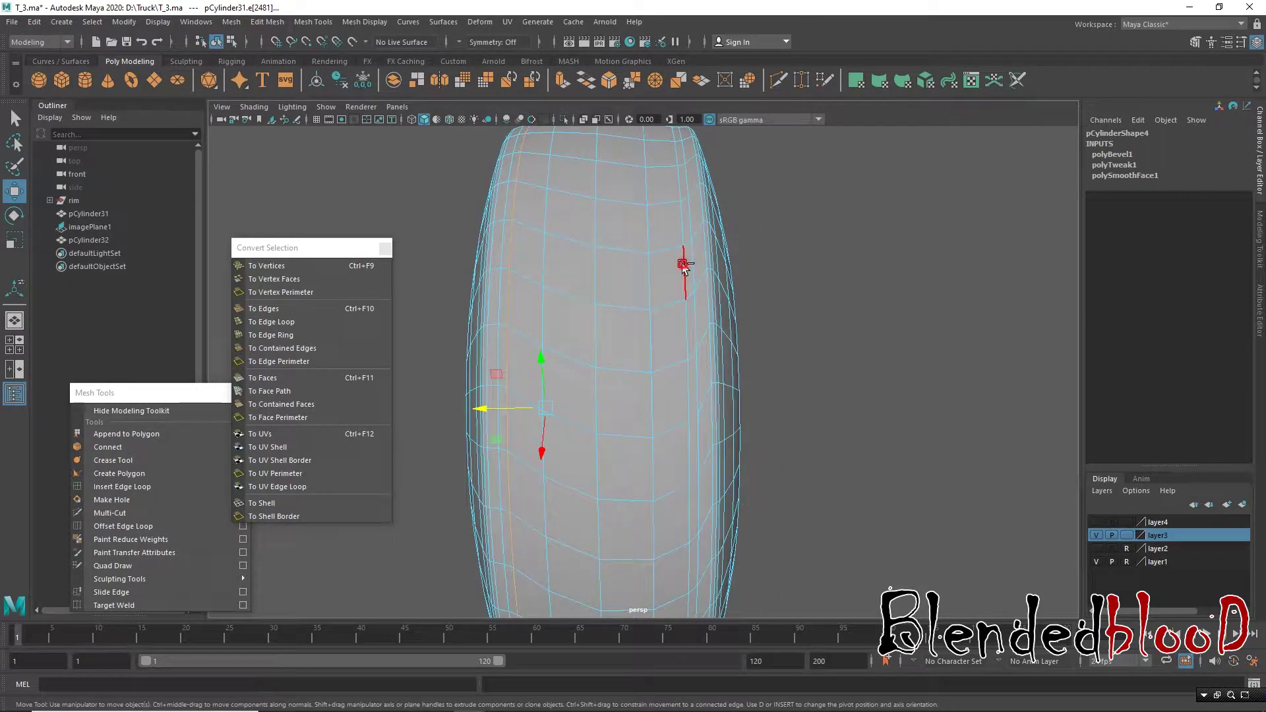
left_click(682, 333)
left_click_drag(683, 333, 691, 333, "alt")
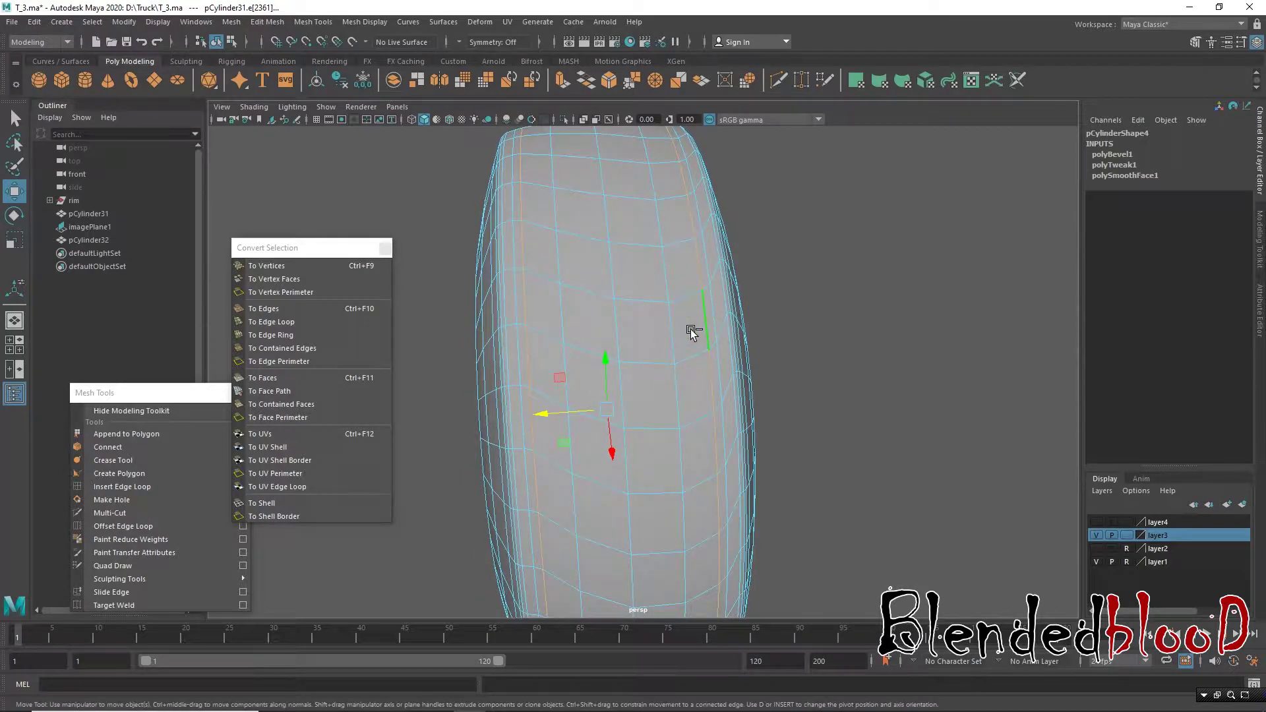
key("ctrl+b")
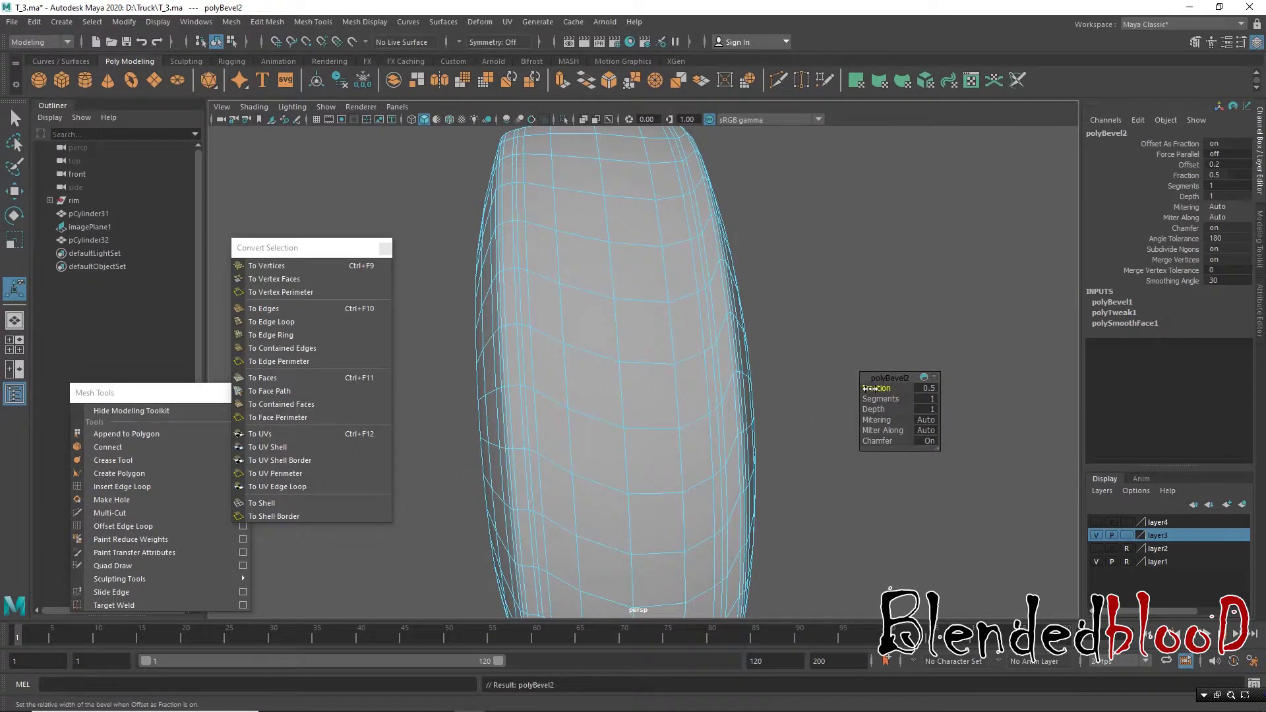
Step: Select another vertical tread edge loop and bevel it
mouse_move(728, 325)
left_mouse_down("alt")
mouse_move(679, 296)
mouse_move(686, 345)
left_mouse_up("alt")
left_click(486, 300)
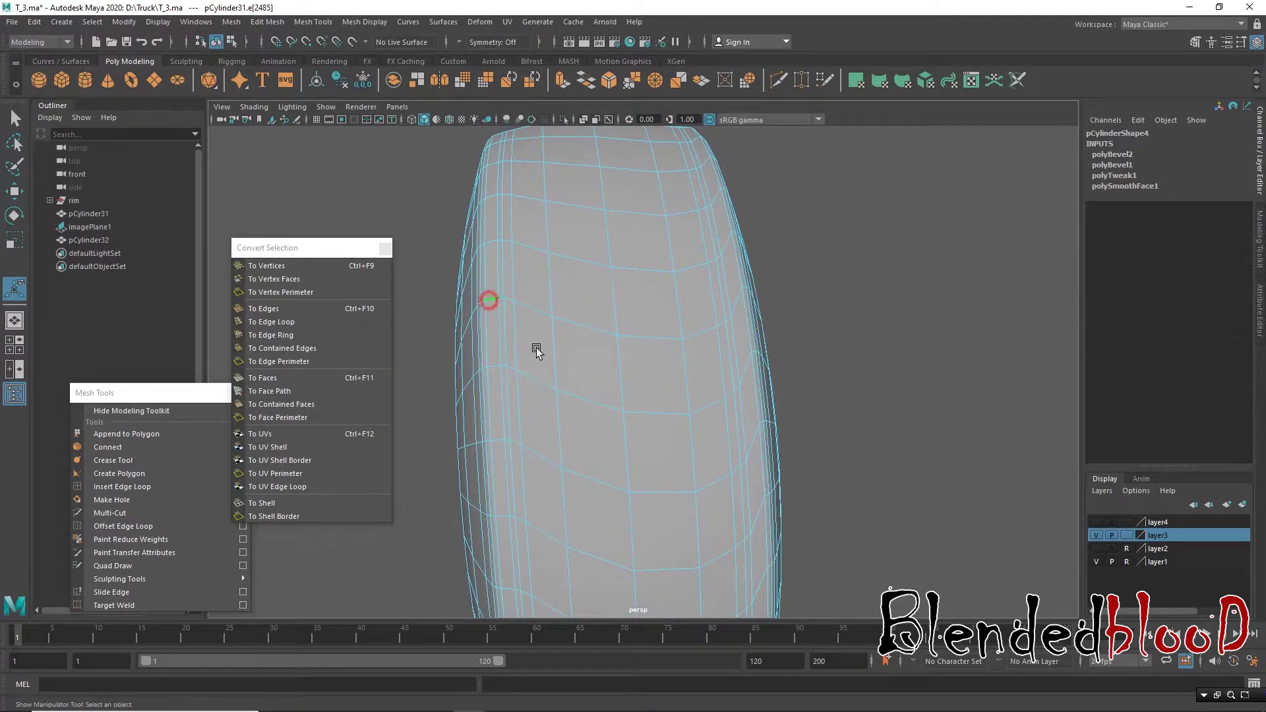
mouse_move(534, 350)
left_mouse_down("alt")
mouse_move(503, 319)
mouse_move(560, 346)
left_mouse_up("alt")
scroll(521, 337, "up", 1)
scroll(517, 326, "up", 1)
scroll(526, 333, "up", 1)
left_click(519, 327)
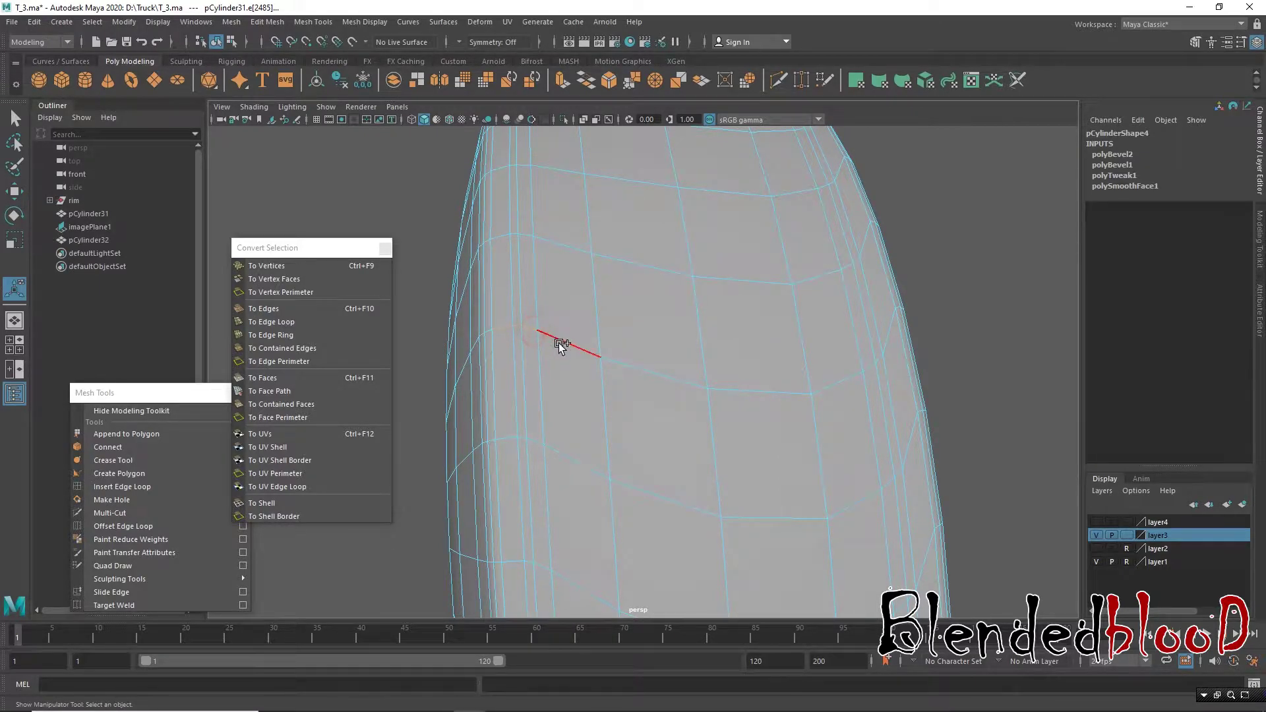
left_click_drag(649, 376, 749, 390)
left_click(825, 388)
left_click(879, 361)
mouse_move(879, 369)
left_mouse_down("alt")
mouse_move(873, 392)
mouse_move(757, 415)
mouse_move(730, 367)
mouse_move(625, 342)
mouse_move(655, 359)
mouse_move(773, 370)
mouse_move(662, 374)
mouse_move(655, 353)
mouse_move(583, 374)
mouse_move(593, 379)
mouse_move(577, 333)
left_mouse_up("alt")
key("ctrl+b")
Step: Move two edges to reshape the groove line, then bevel the adjusted edge
key("w")
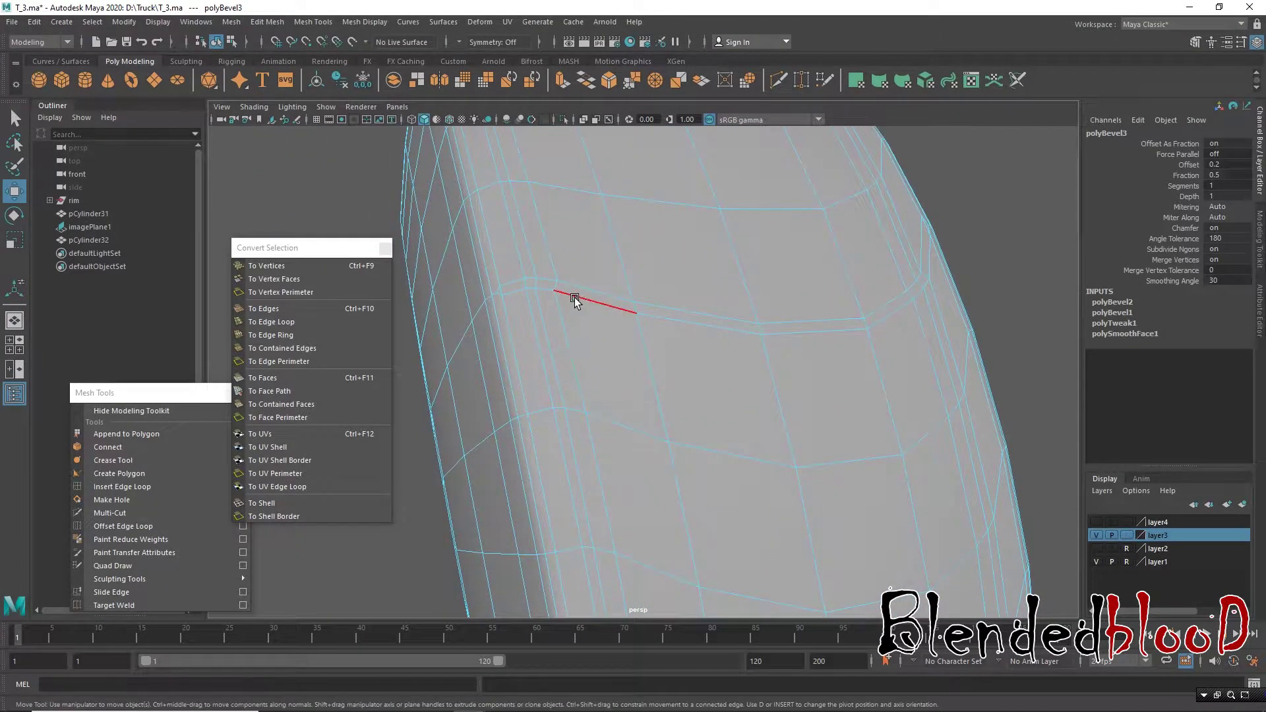
left_click(548, 409)
middle_click_drag(559, 410, 705, 452)
left_click(704, 452, "shift")
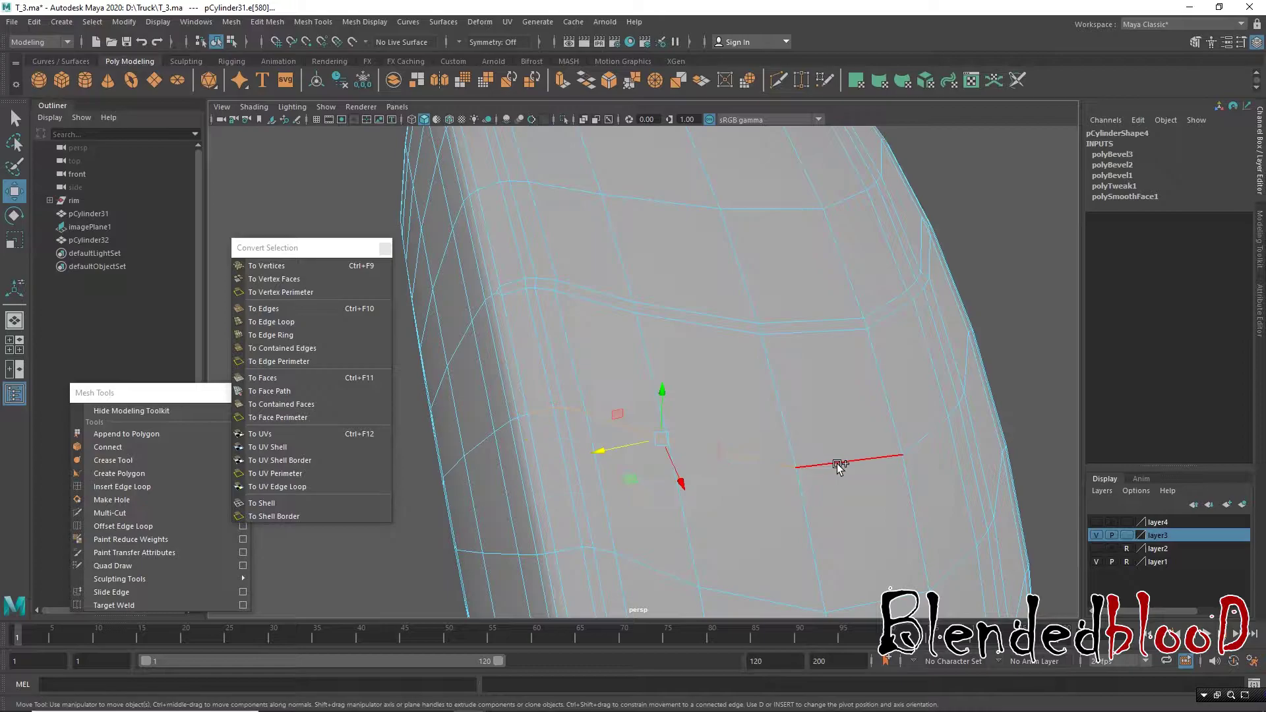
mouse_move(840, 469)
middle_mouse_down()
mouse_move(952, 416)
mouse_move(952, 436)
middle_mouse_up()
mouse_move(952, 435)
left_mouse_down("alt")
mouse_move(846, 403)
mouse_move(781, 400)
left_mouse_up("alt")
mouse_move(693, 440)
left_mouse_down("alt")
mouse_move(720, 432)
mouse_move(753, 461)
mouse_move(677, 460)
mouse_move(585, 314)
left_mouse_up("alt")
key("ctrl+b")
Step: Select the groove face strip, faces 1409–1418, along the tread
right_click_drag(584, 314, 592, 353)
left_click(500, 267)
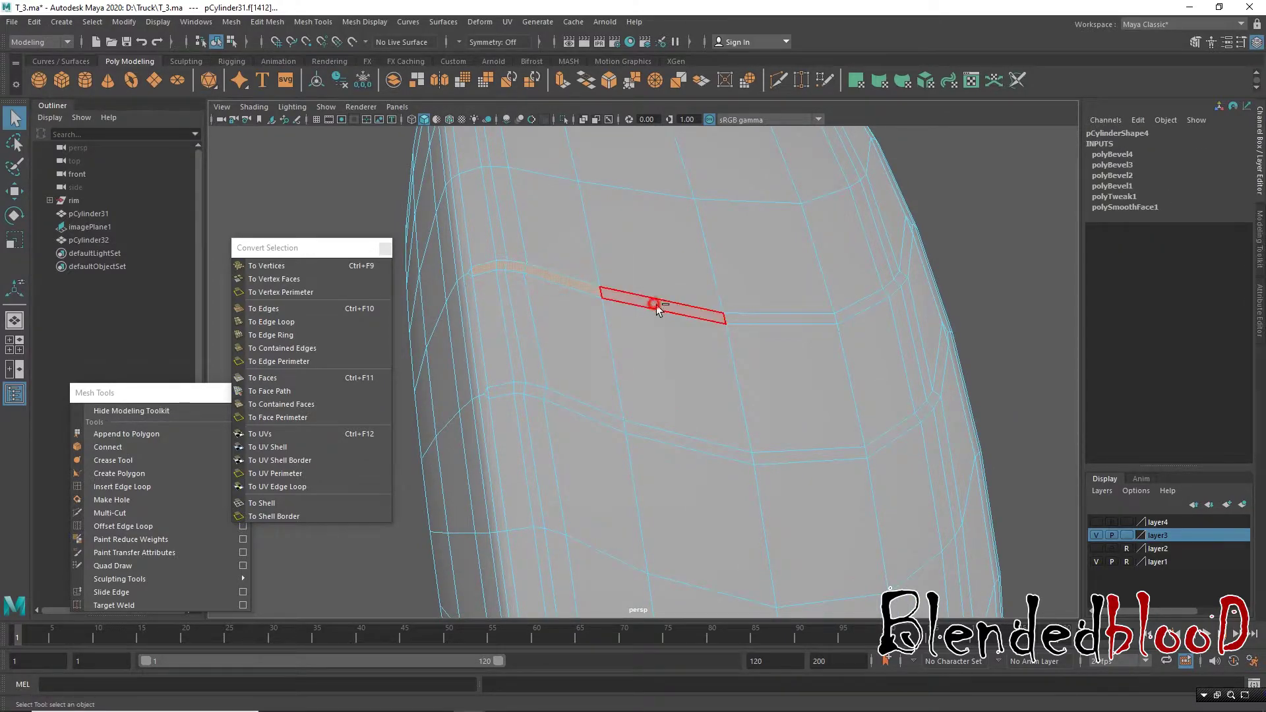
double_click(891, 291, "ctrl")
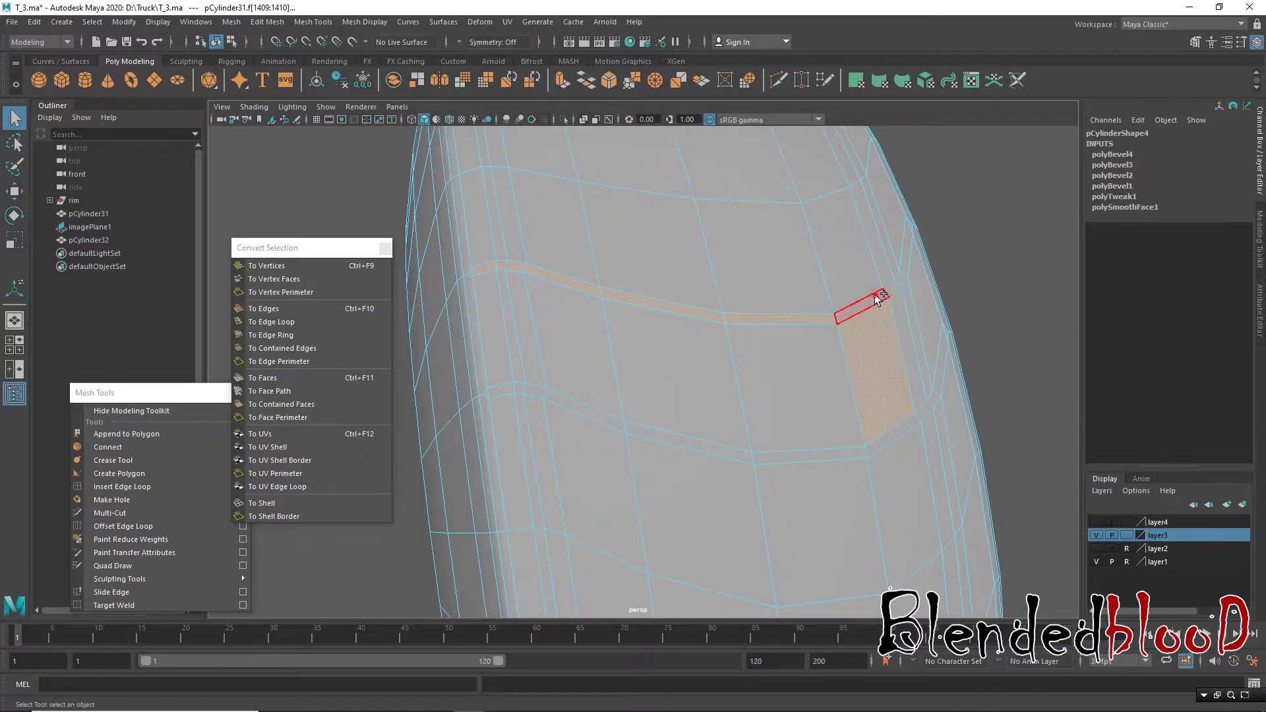
double_click(907, 254, "ctrl")
left_click_drag(723, 374, 749, 367, "alt")
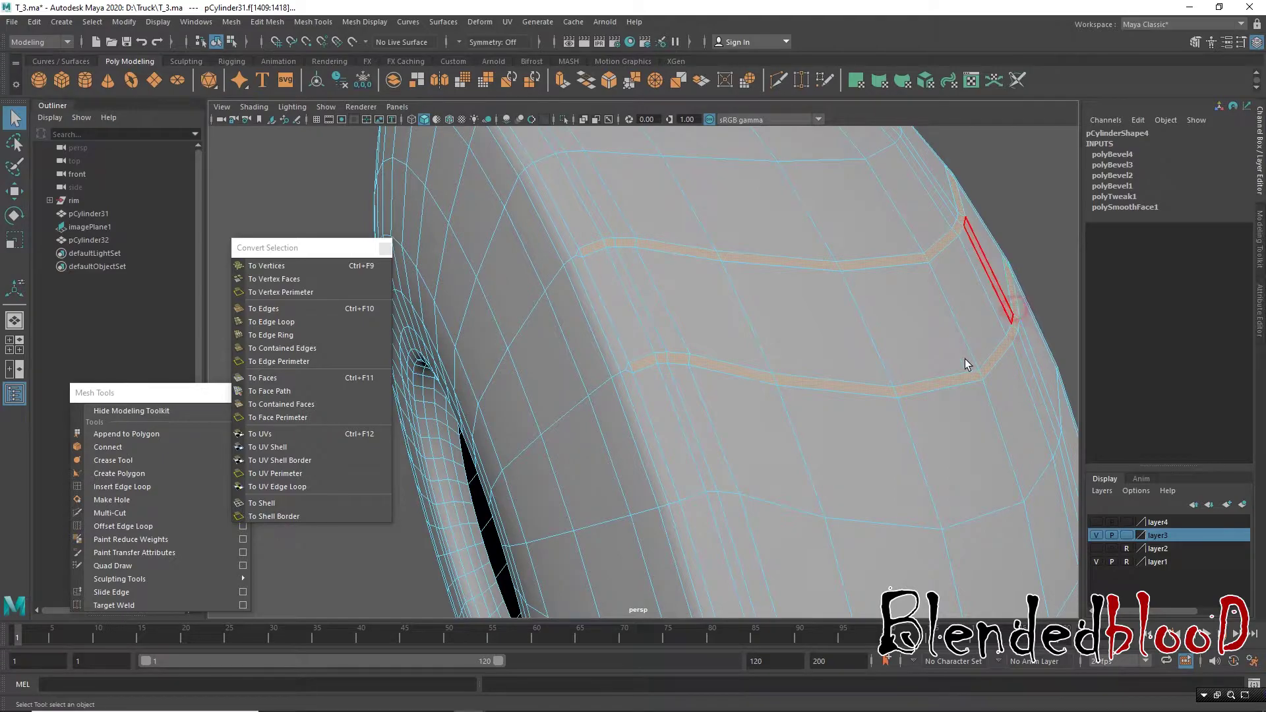
left_click_drag(964, 359, 876, 372, "alt")
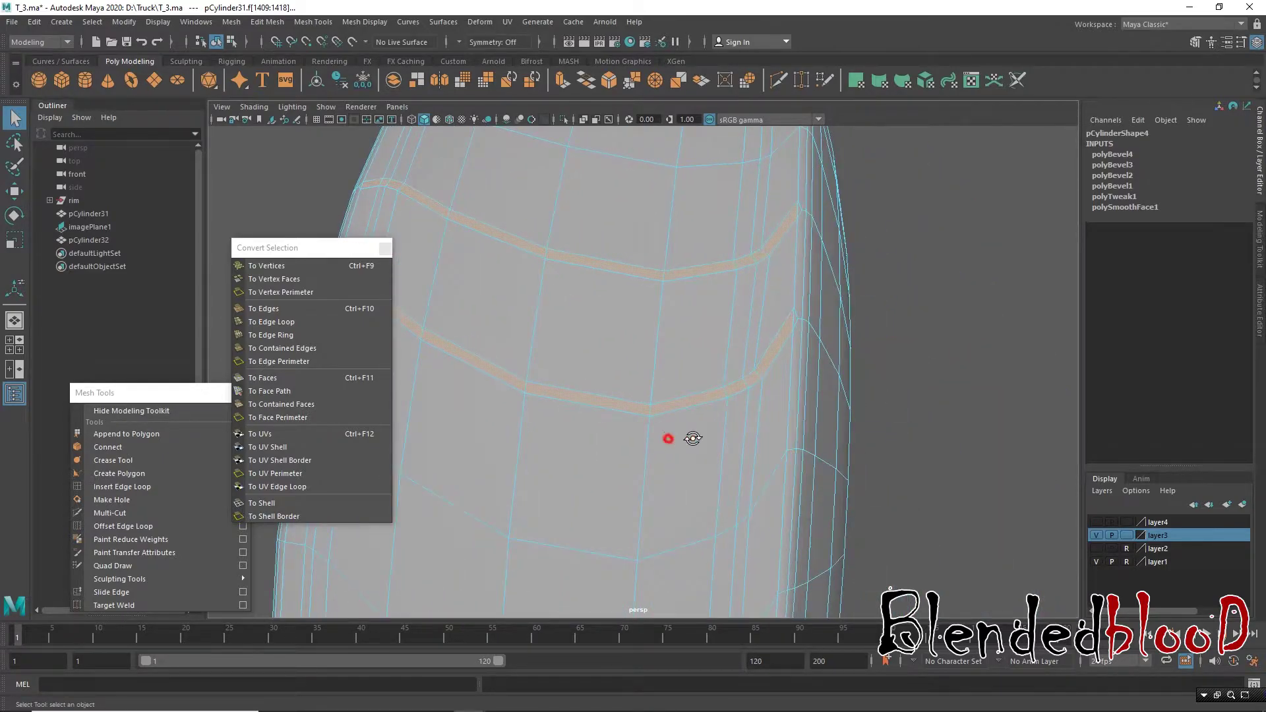
mouse_move(689, 438)
left_mouse_down("alt")
mouse_move(824, 418)
mouse_move(751, 461)
mouse_move(820, 429)
mouse_move(699, 429)
left_mouse_up("alt")
scroll(821, 429, "down", 5)
scroll(833, 422, "down", 5)
Step: Maximize the front view and return to object mode on the tire
key("space")
key("space")
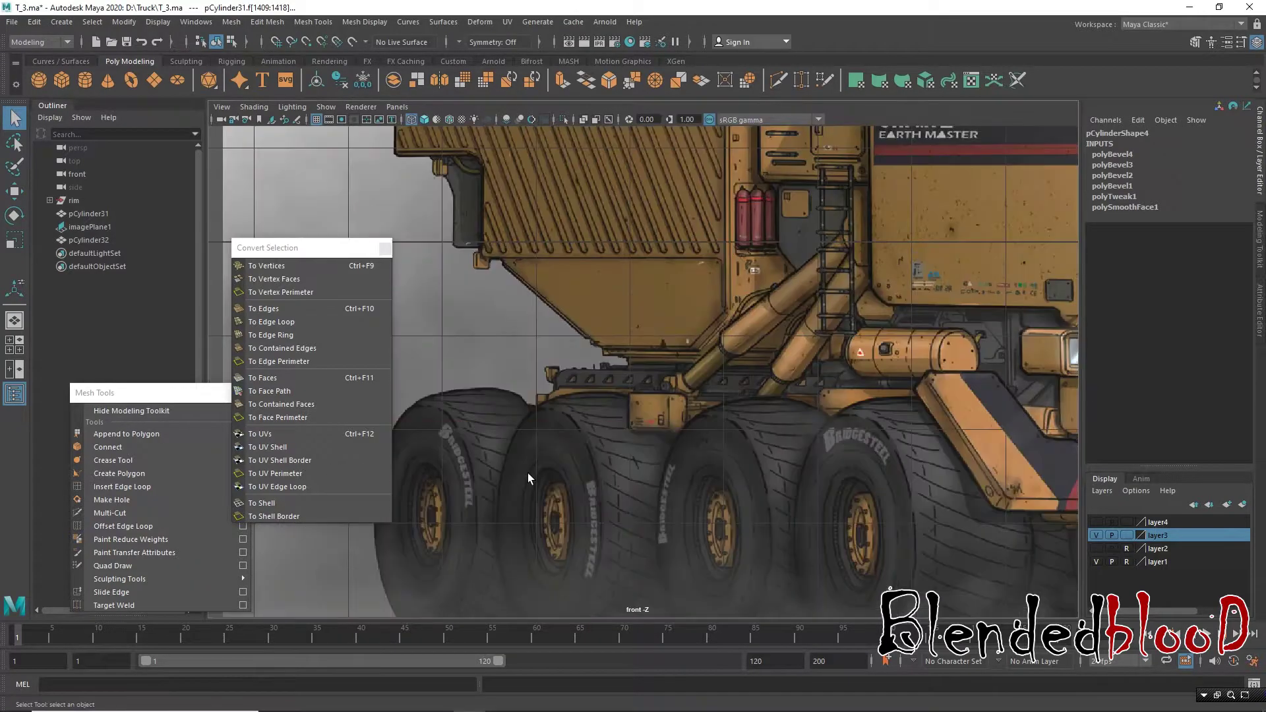
scroll(527, 473, "down", 5)
scroll(528, 469, "up", 3)
scroll(735, 407, "up", 3)
scroll(734, 407, "up", 1)
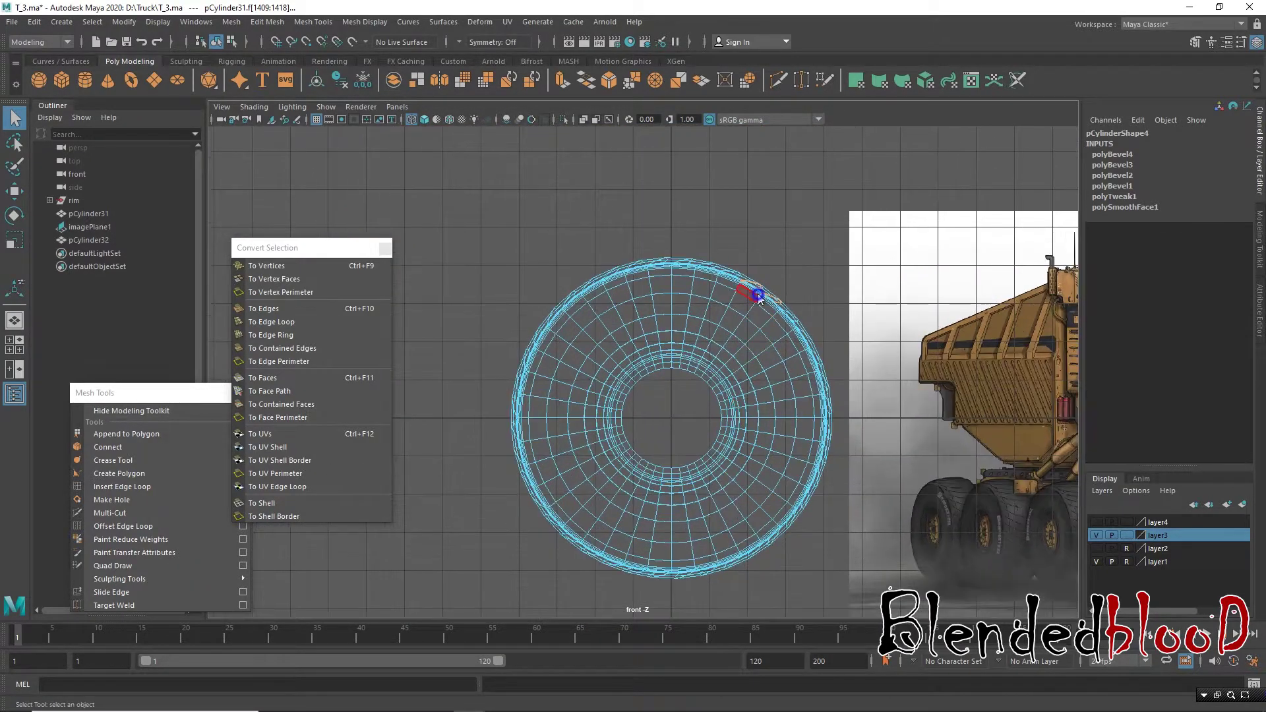
mouse_move(750, 292)
right_mouse_down()
mouse_move(809, 260)
mouse_move(769, 342)
right_mouse_up()
left_click_drag(745, 280, 768, 302)
right_click_drag(757, 298, 808, 275)
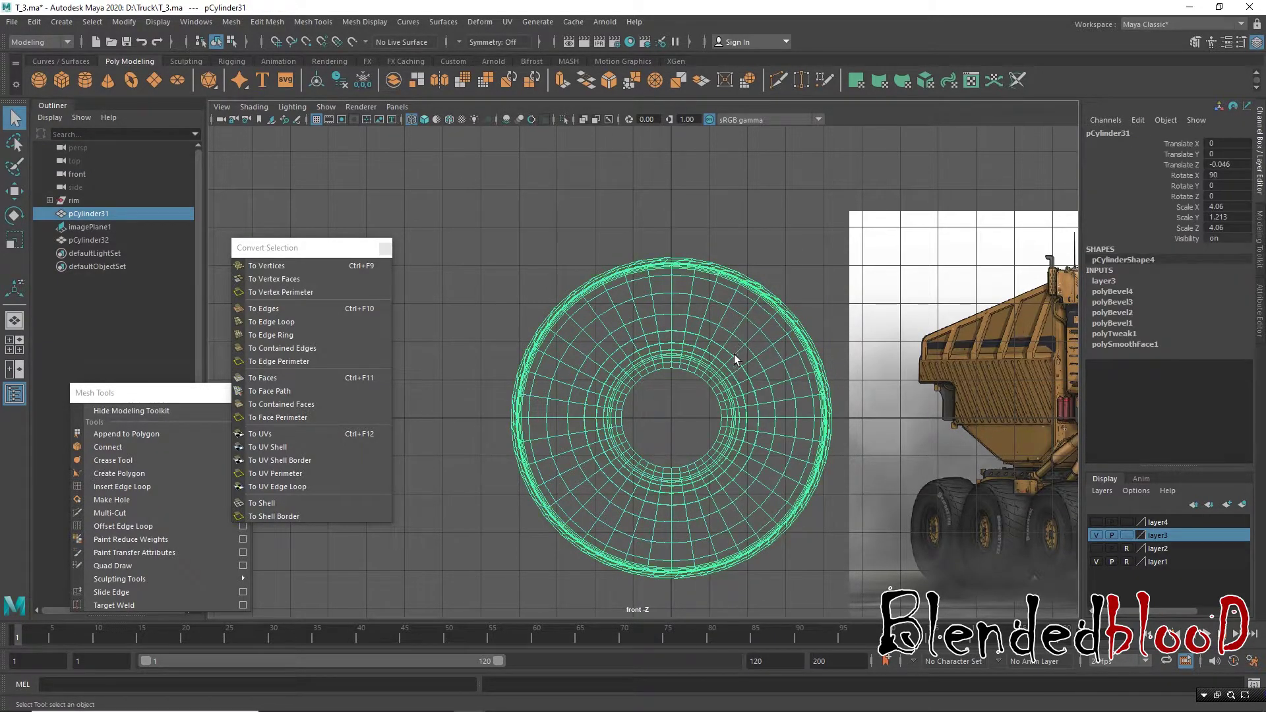
Step: Rotate the tire 40.865° in Z, reselect the top groove faces, and return to perspective
key("e")
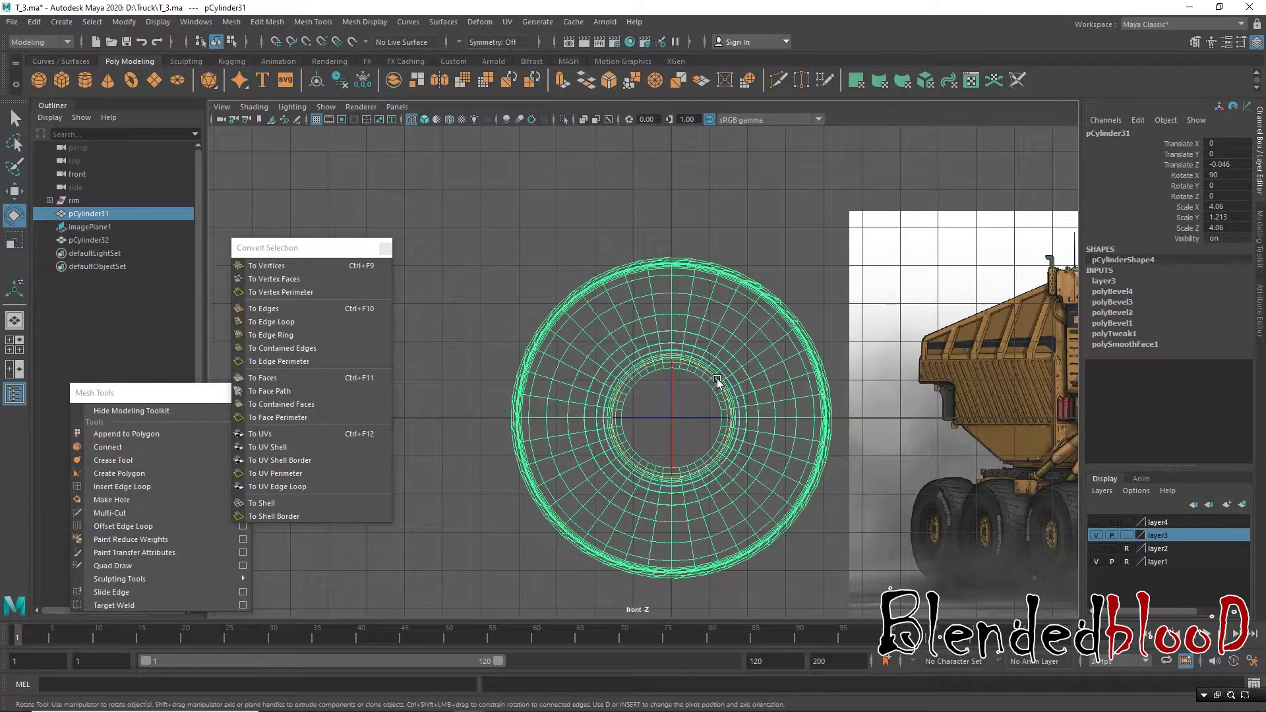
left_click_drag(717, 381, 681, 360)
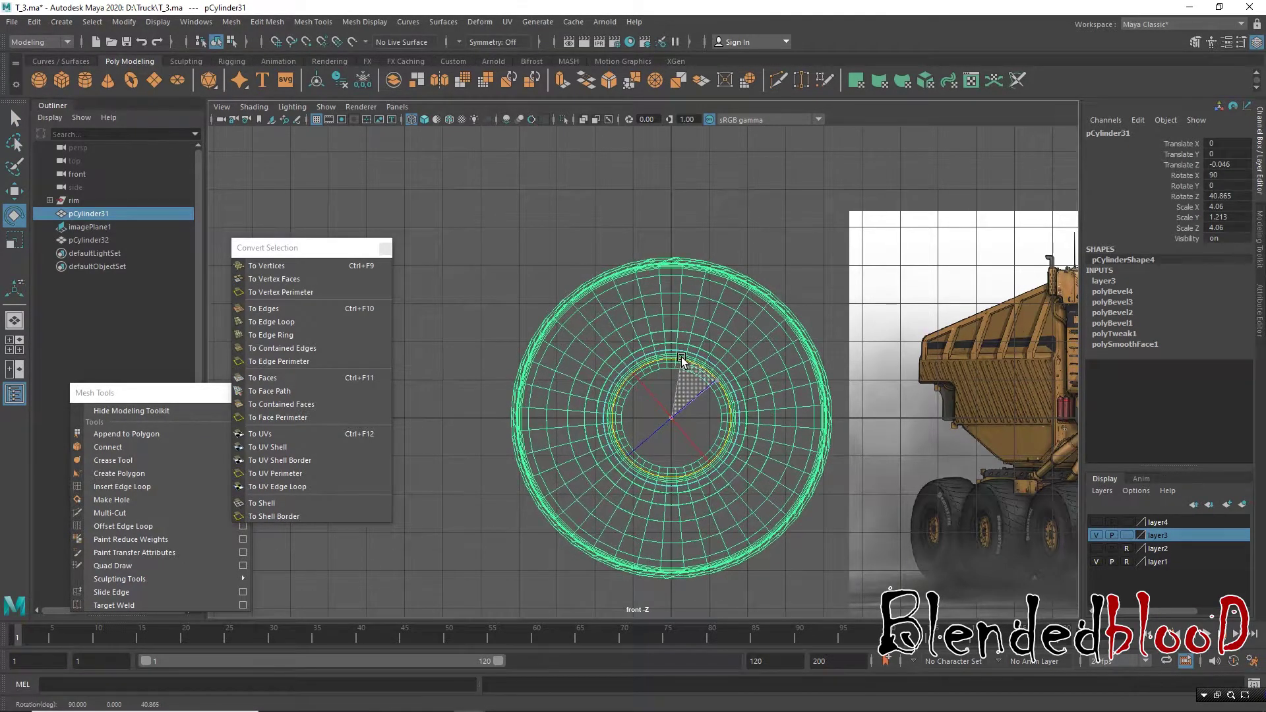
right_click_drag(698, 270, 685, 293)
left_click(659, 267)
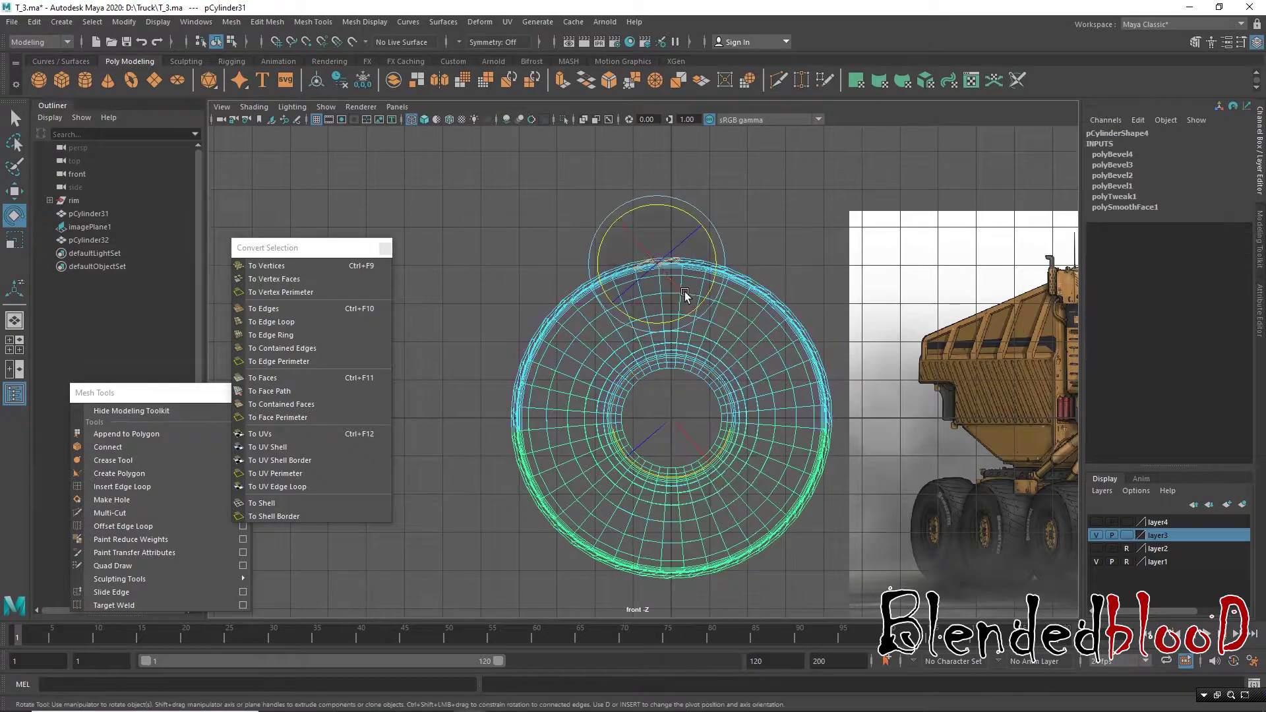
key("space")
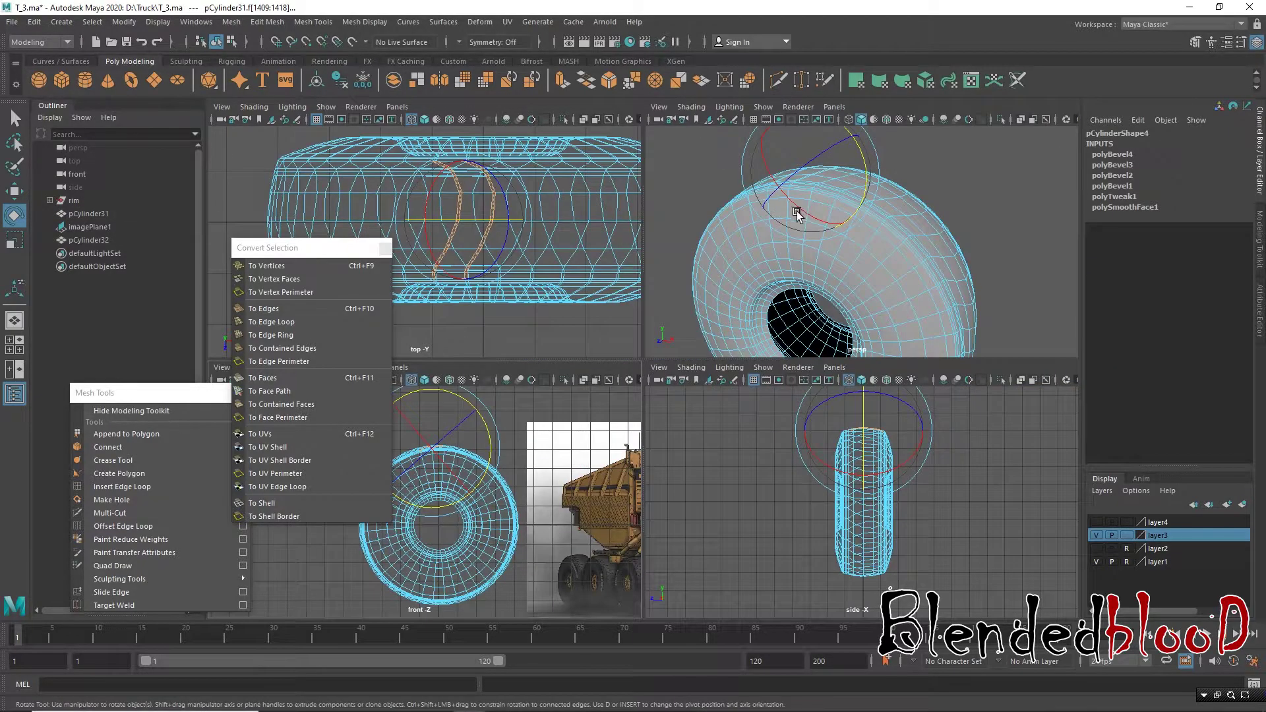
key("space")
Step: Extrude the groove faces and sink them into the tread
key("w")
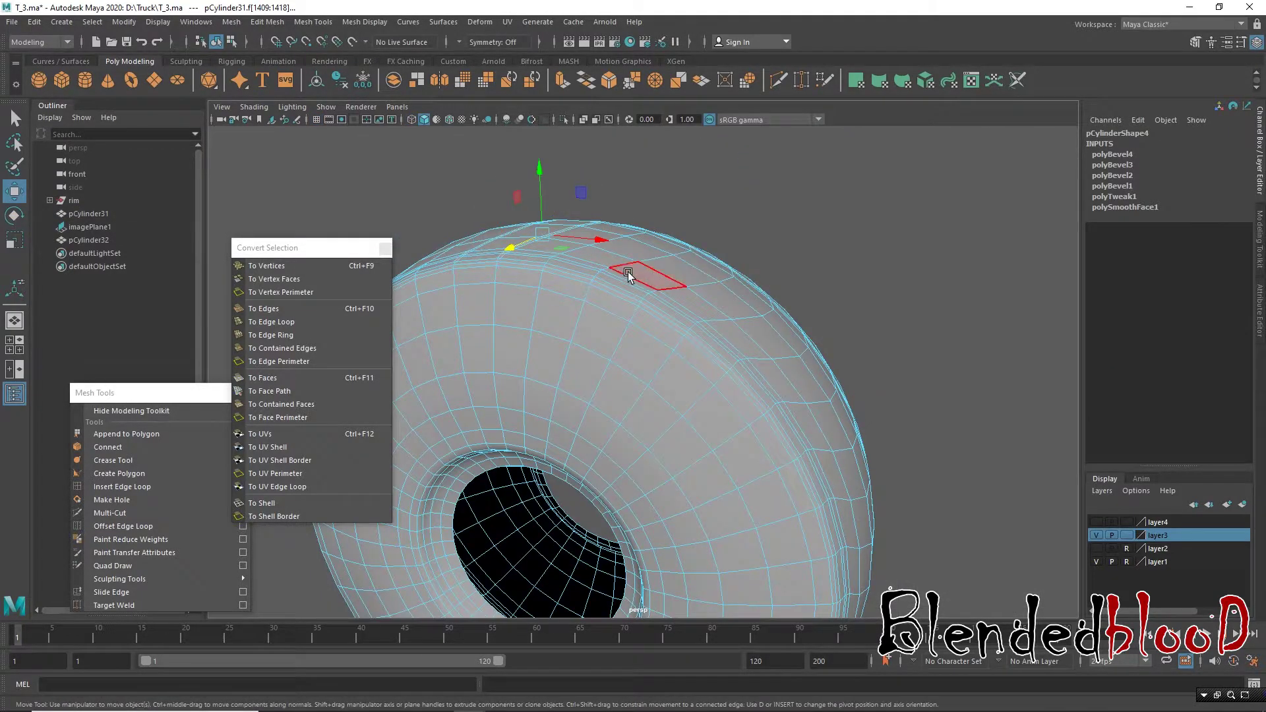
left_click_drag(699, 270, 650, 289, "alt")
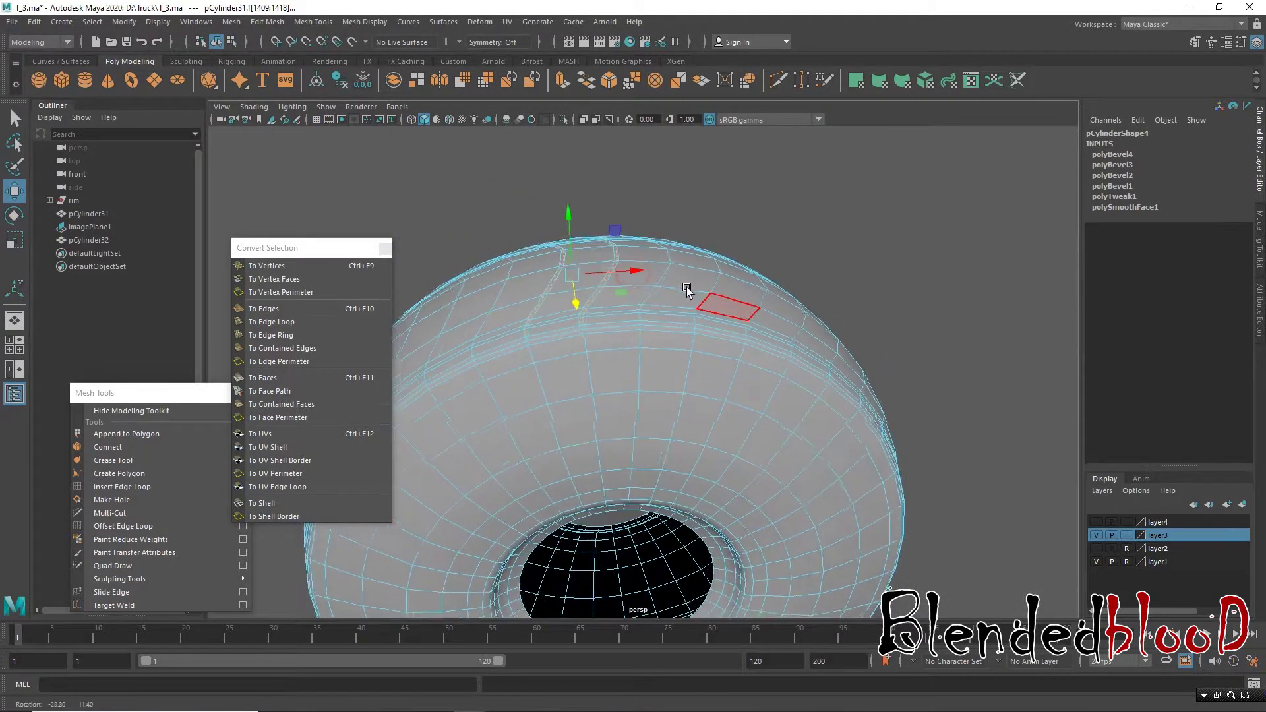
left_click(562, 79)
key("w")
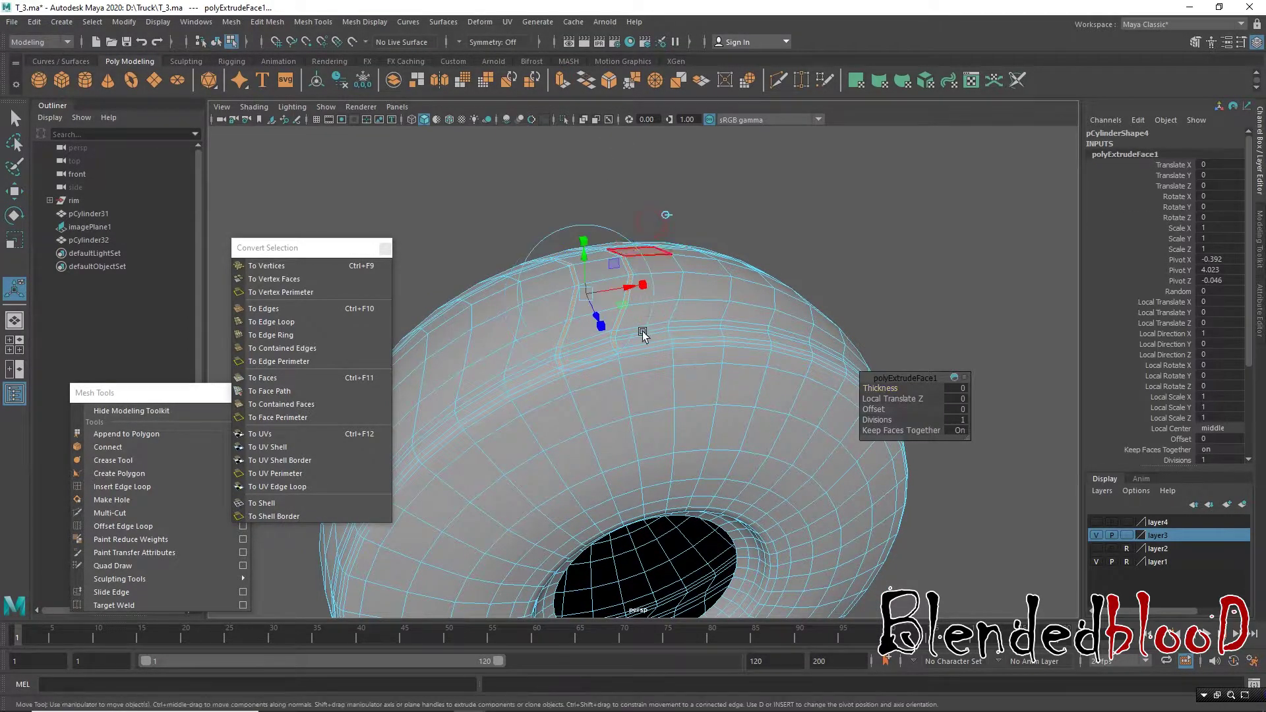
left_click_drag(644, 331, 597, 213, "alt")
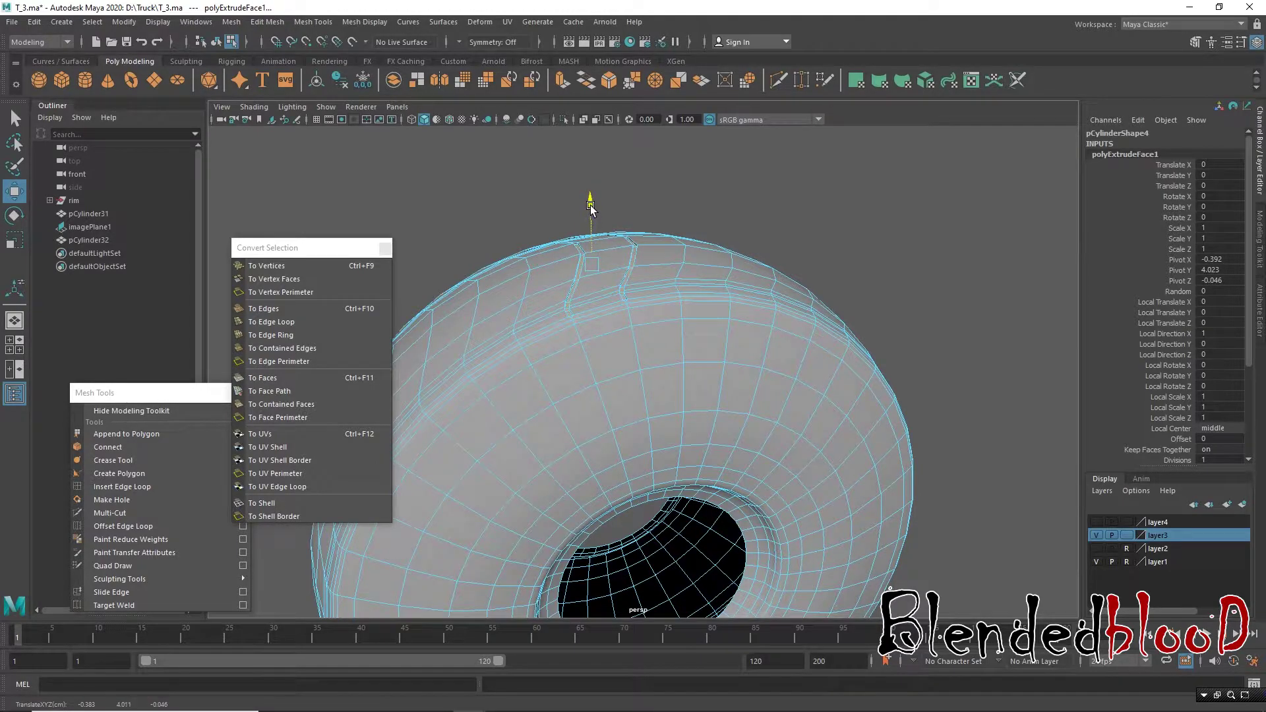
Step: Inspect the extruded tire, undoing the accidental selection changes
left_click_drag(694, 246, 650, 283, "alt")
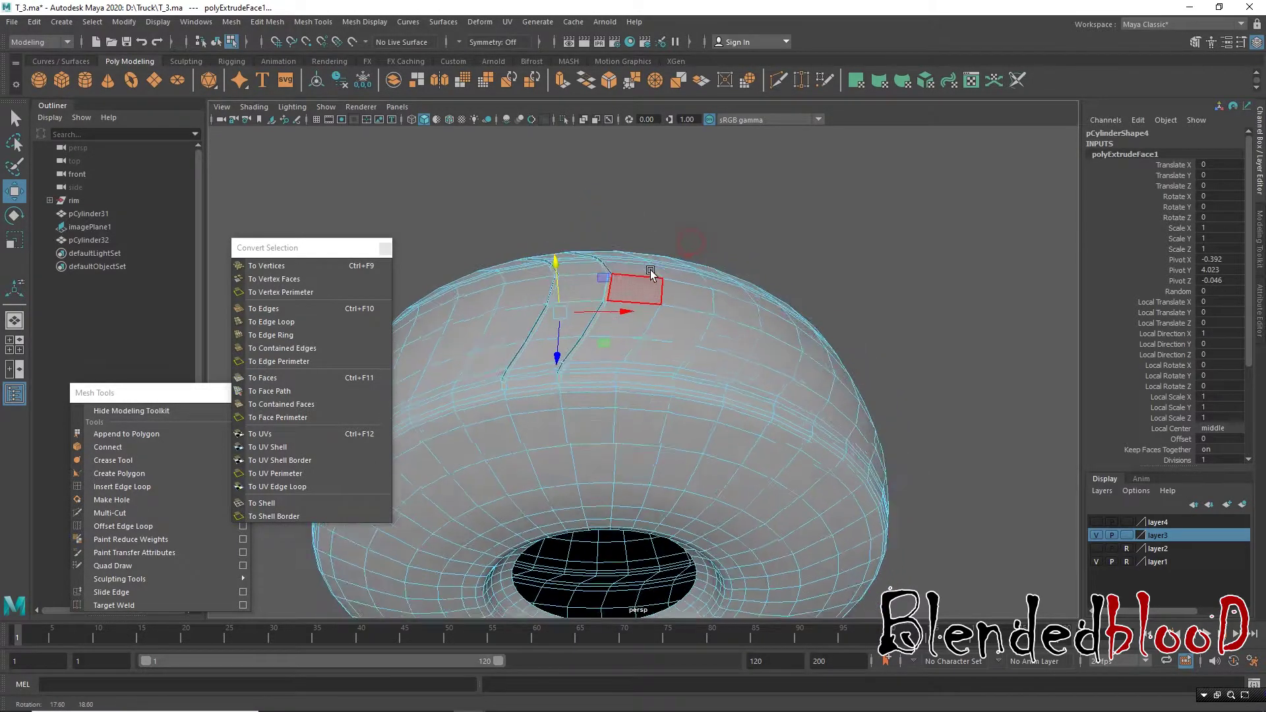
right_click_drag(628, 263, 693, 232)
left_click_drag(693, 232, 686, 310, "alt")
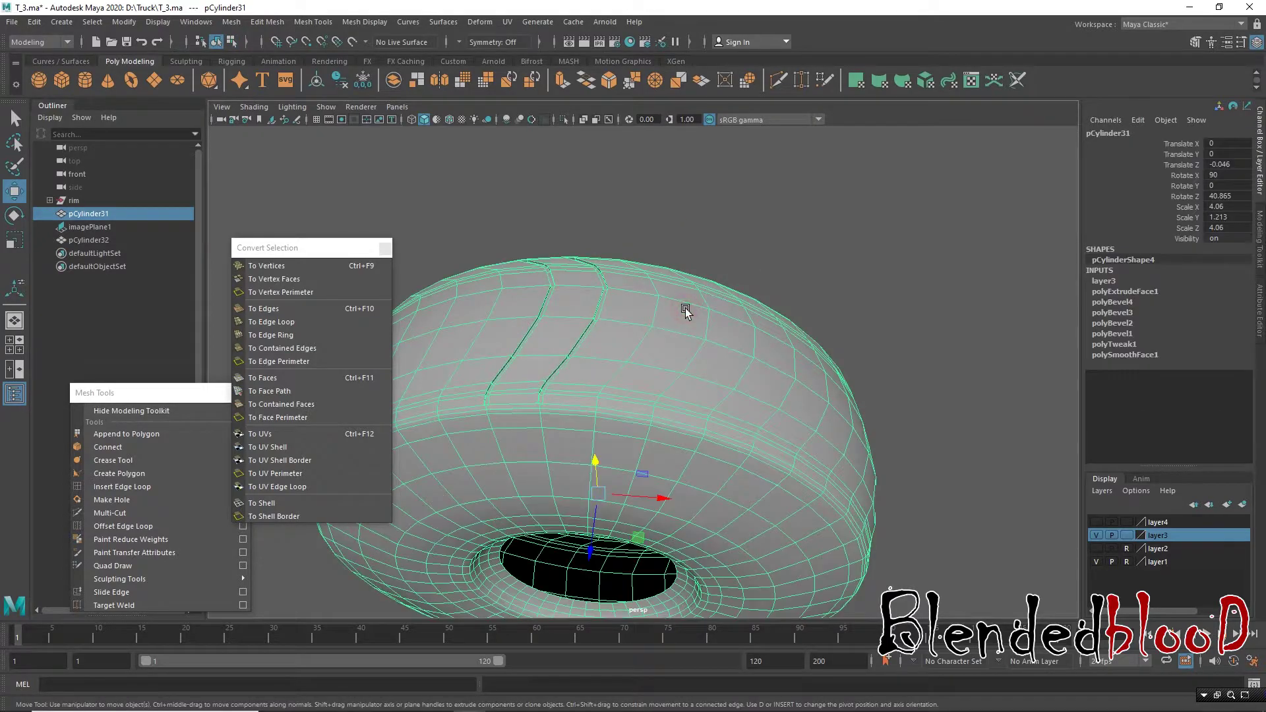
left_click(721, 353)
mouse_move(721, 352)
left_mouse_down("alt")
mouse_move(643, 404)
mouse_move(551, 370)
mouse_move(571, 415)
mouse_move(647, 335)
mouse_move(537, 351)
mouse_move(655, 344)
mouse_move(718, 263)
mouse_move(723, 359)
mouse_move(686, 350)
mouse_move(662, 384)
left_mouse_up("alt")
scroll(654, 344, "up", 3)
left_click(687, 350)
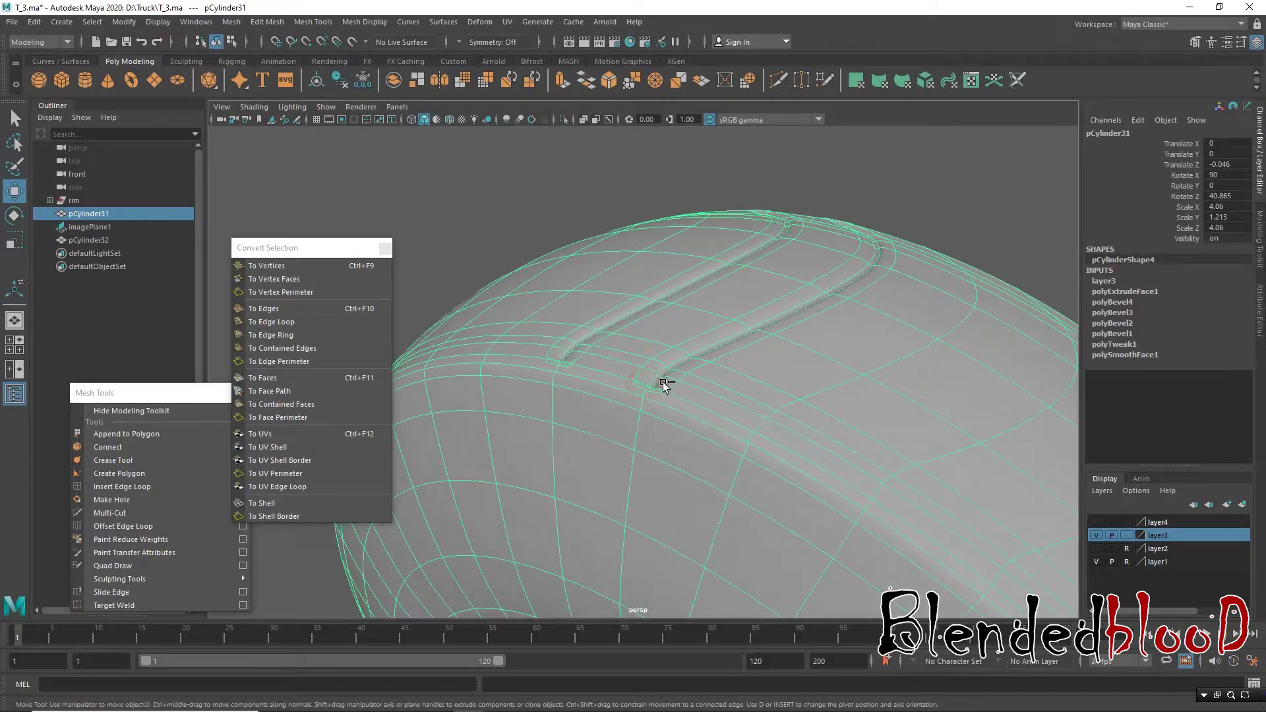
key("ctrl+z")
left_click(686, 367)
key("ctrl+z")
key("ctrl+z")
Step: Turn off smooth preview and restore the extruded groove face selection
right_click(726, 337)
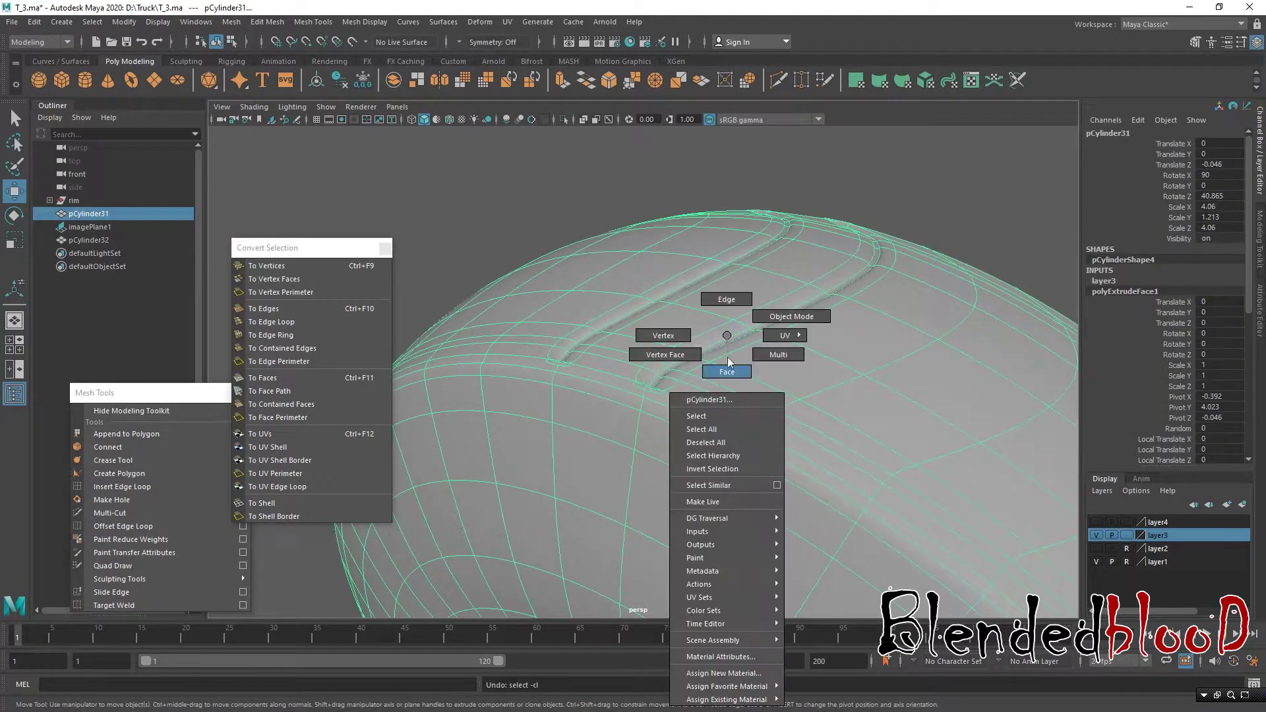
left_click(729, 363)
key("1")
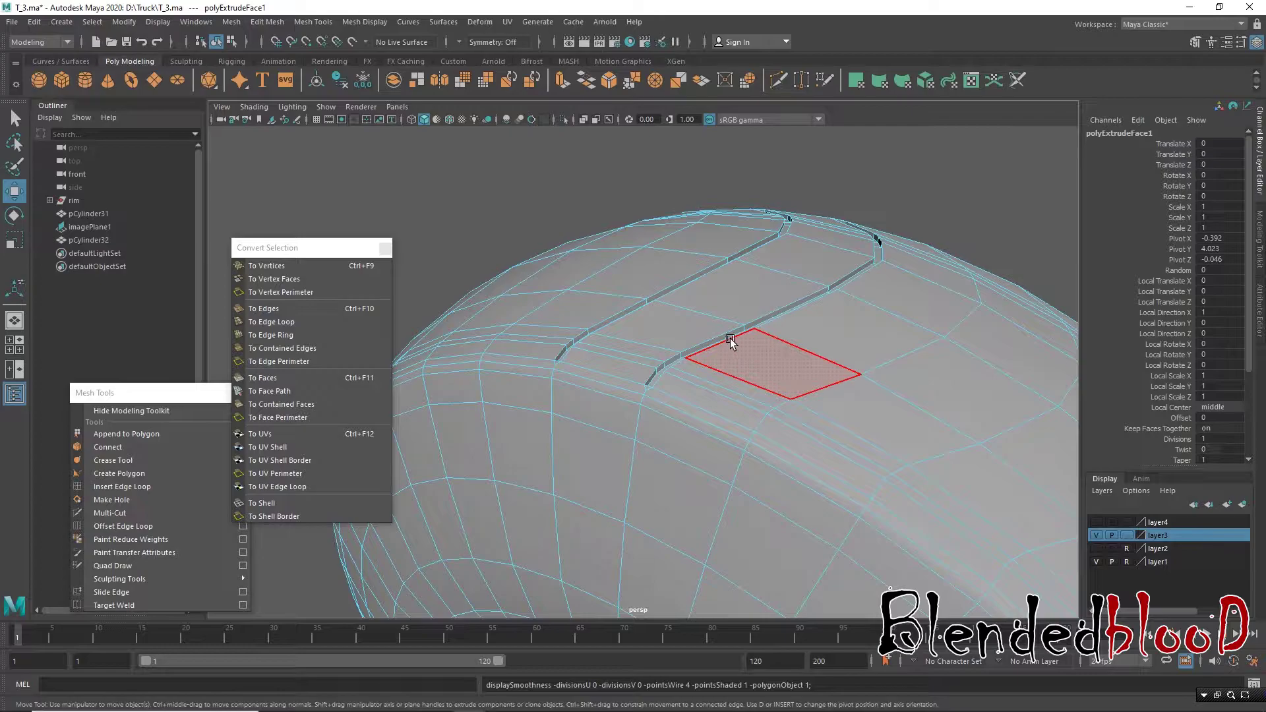
left_click(738, 386)
left_click_drag(739, 389, 869, 430, "alt")
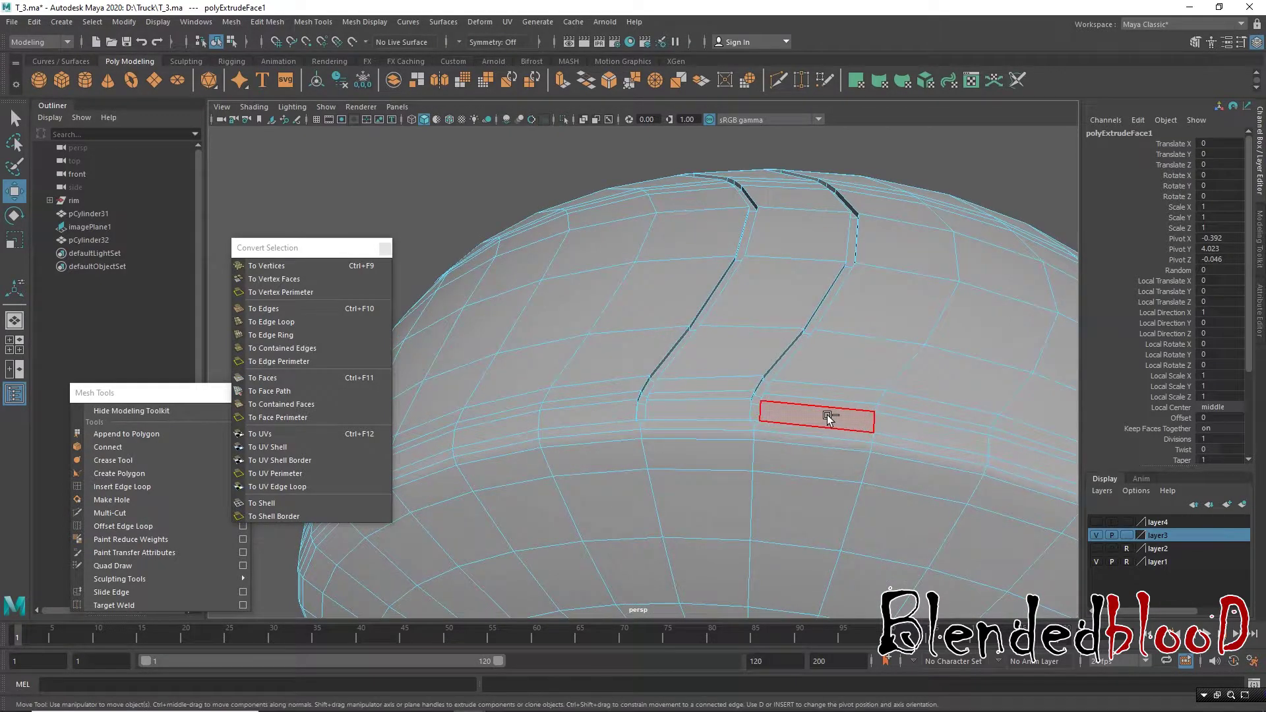
key("ctrl+z")
key("ctrl+z")
key("ctrl+z")
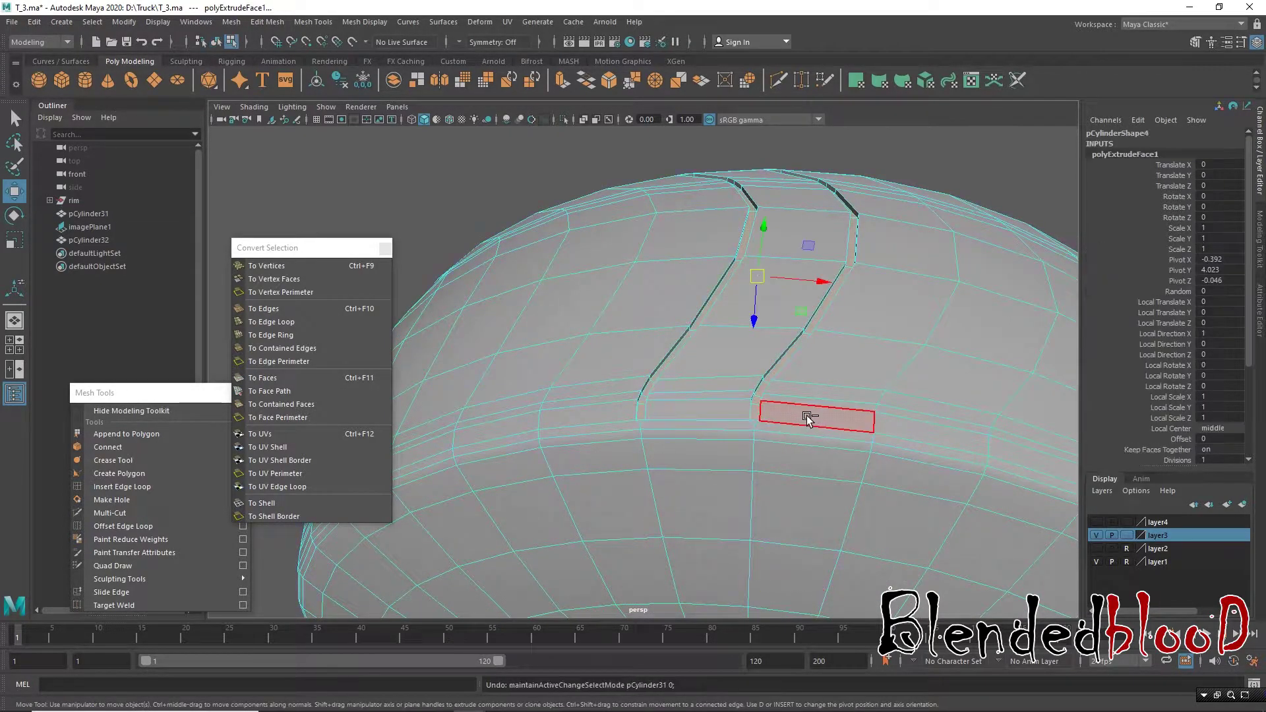
key("ctrl+z")
key("ctrl+z")
key("ctrl+z")
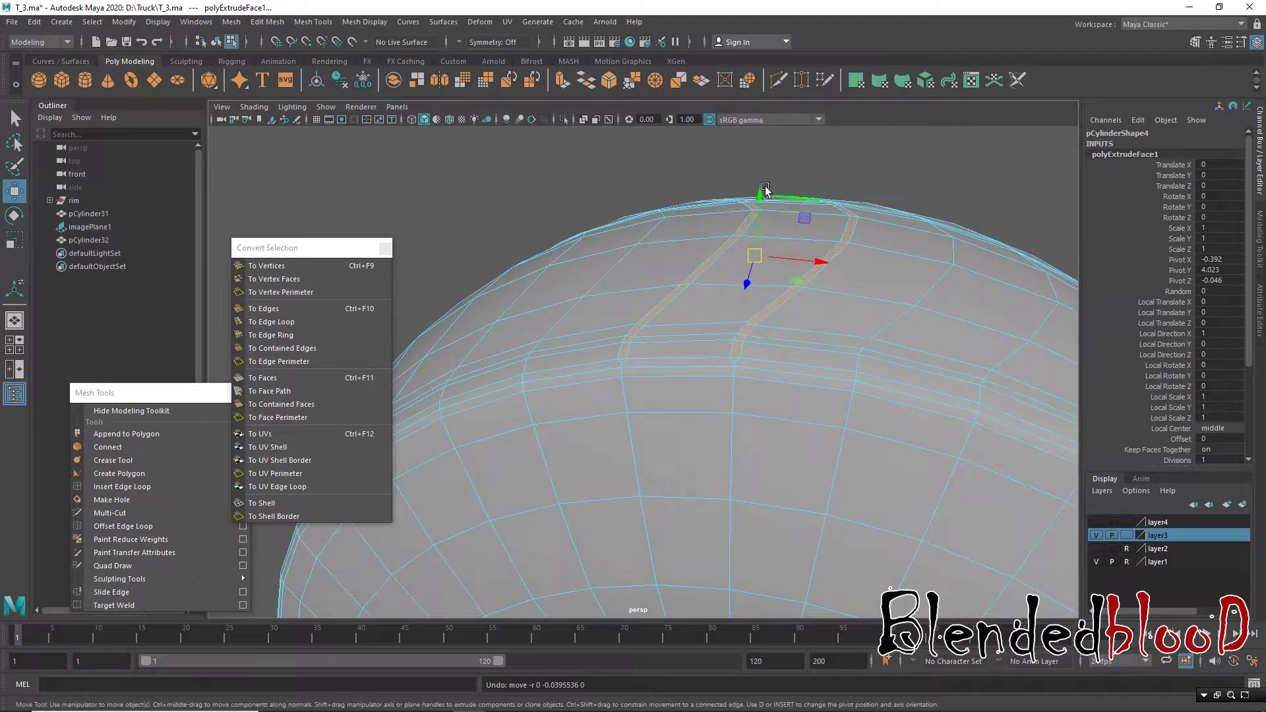
Step: Push the groove faces deeper into the tread, then reselect the tire object
left_click_drag(762, 196, 764, 200)
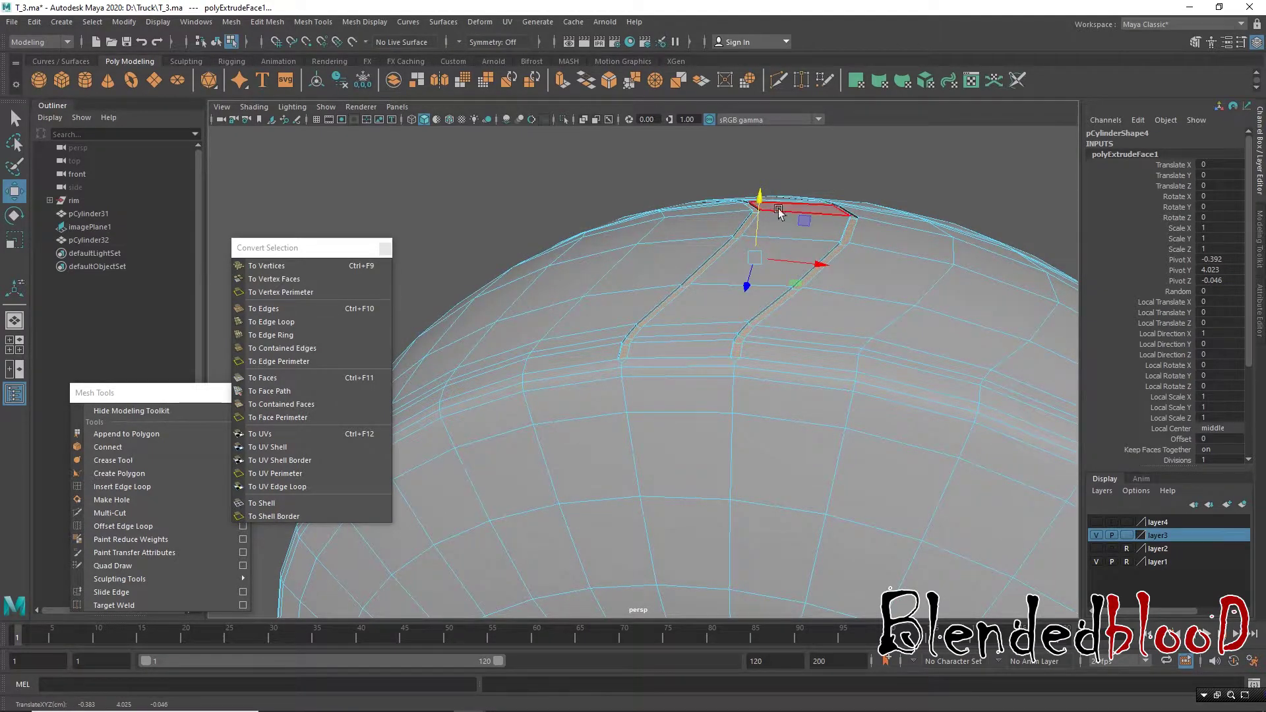
right_click_drag(803, 215, 844, 181)
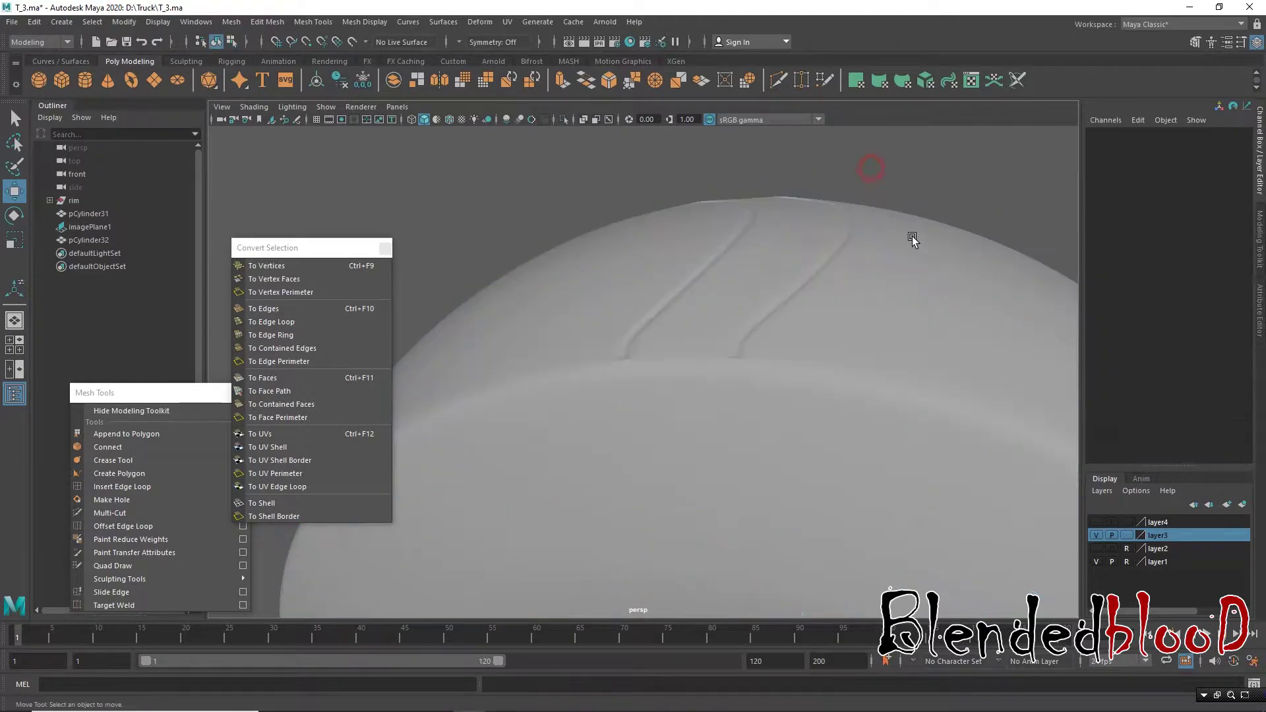
mouse_move(912, 236)
left_mouse_down("alt")
mouse_move(806, 275)
mouse_move(848, 268)
mouse_move(834, 285)
mouse_move(763, 275)
mouse_move(734, 291)
mouse_move(758, 325)
mouse_move(665, 399)
mouse_move(664, 347)
left_mouse_up("alt")
left_click(784, 260)
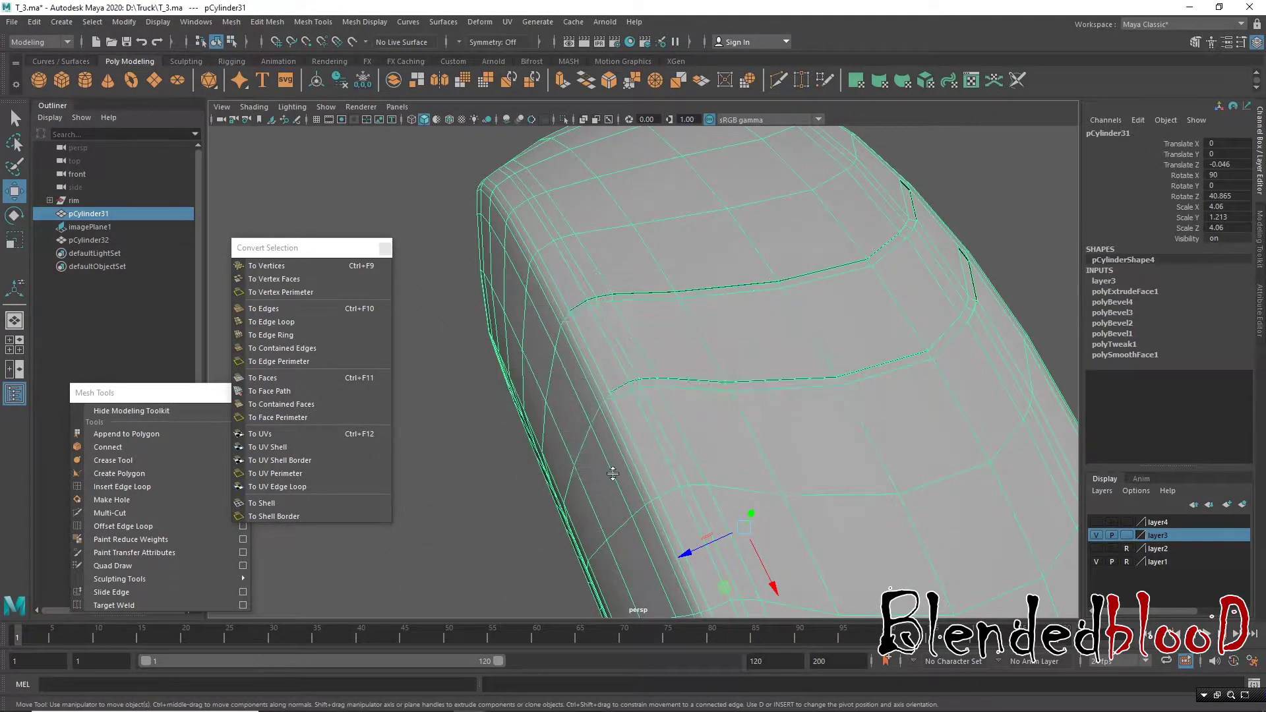
Step: Check the wheel in the front and four-view layouts, then deselect the tire
key("space")
key("space")
middle_click_drag(574, 299, 385, 208, "alt")
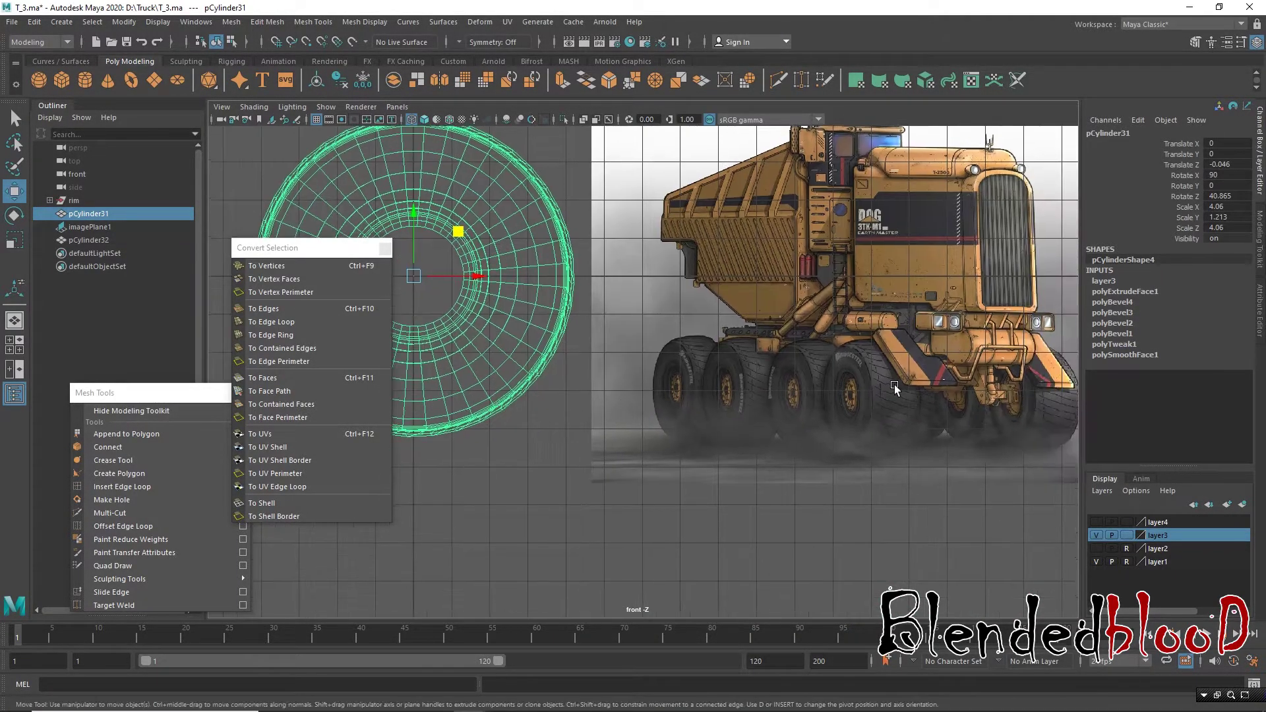
key("space")
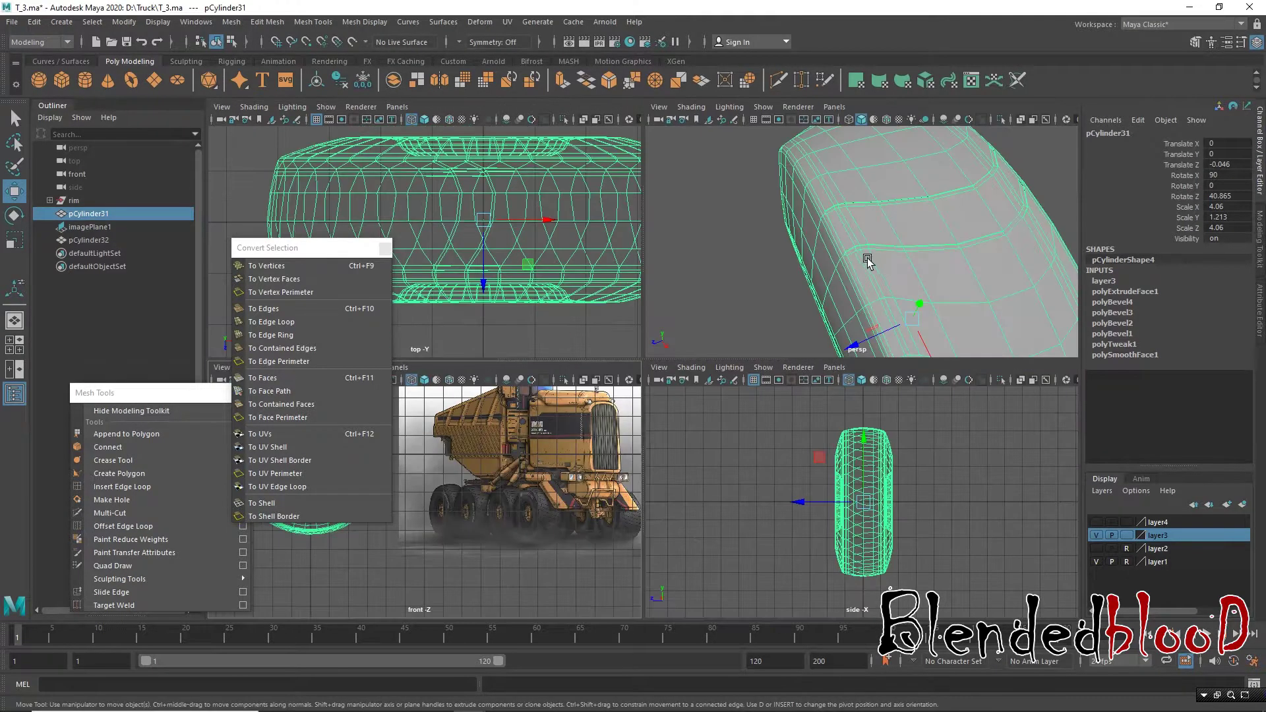
key("space")
mouse_move(758, 350)
left_mouse_down("alt")
mouse_move(732, 362)
mouse_move(686, 312)
left_mouse_up("alt")
right_click(686, 312)
Step: Insert an edge loop across the tire tread beside the grooves
left_click(443, 296)
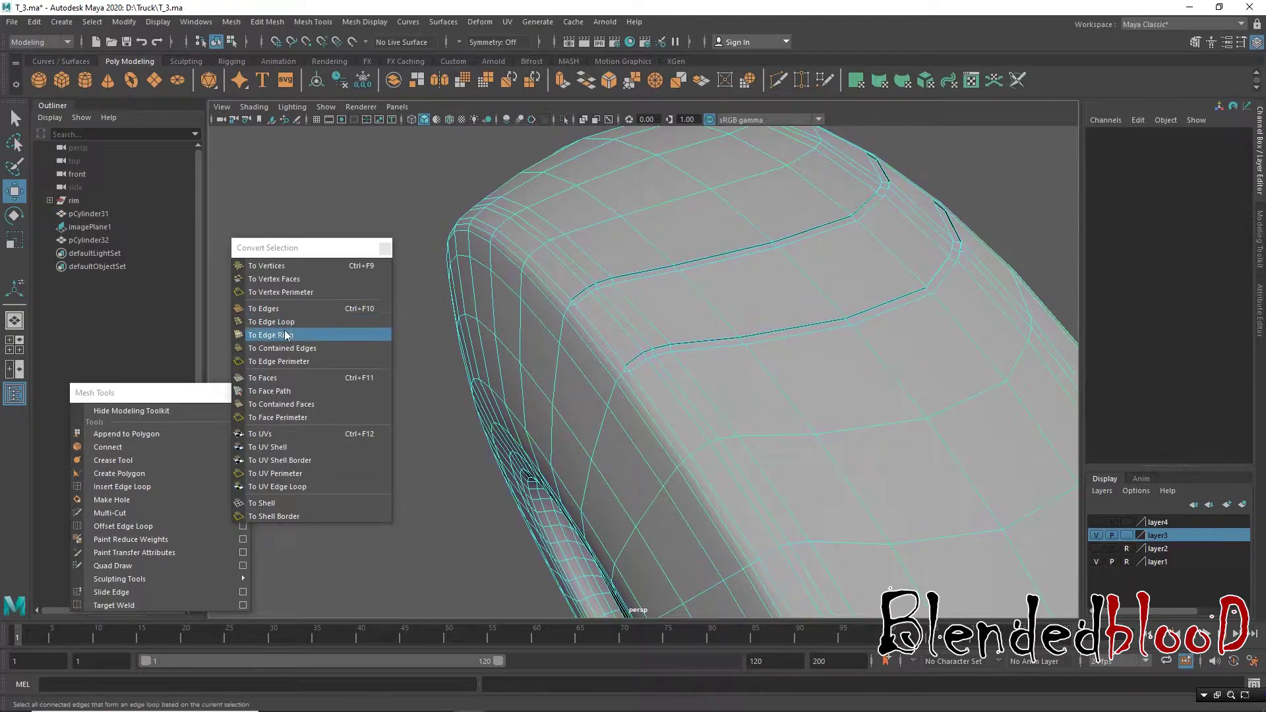
left_click(161, 485)
mouse_move(663, 334)
left_mouse_down("alt")
mouse_move(693, 334)
mouse_move(664, 341)
left_mouse_up("alt")
left_click(665, 339)
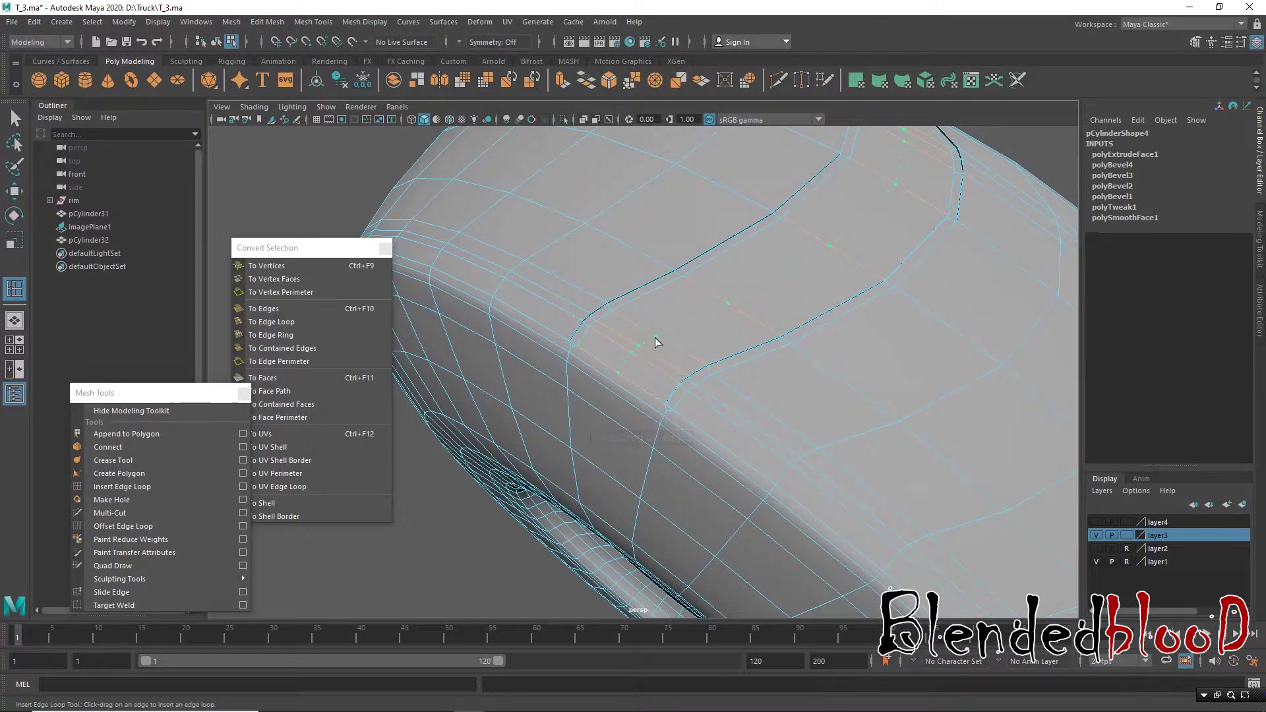
left_click(658, 342)
Step: Try a bevel on the new loop and undo it
key("w")
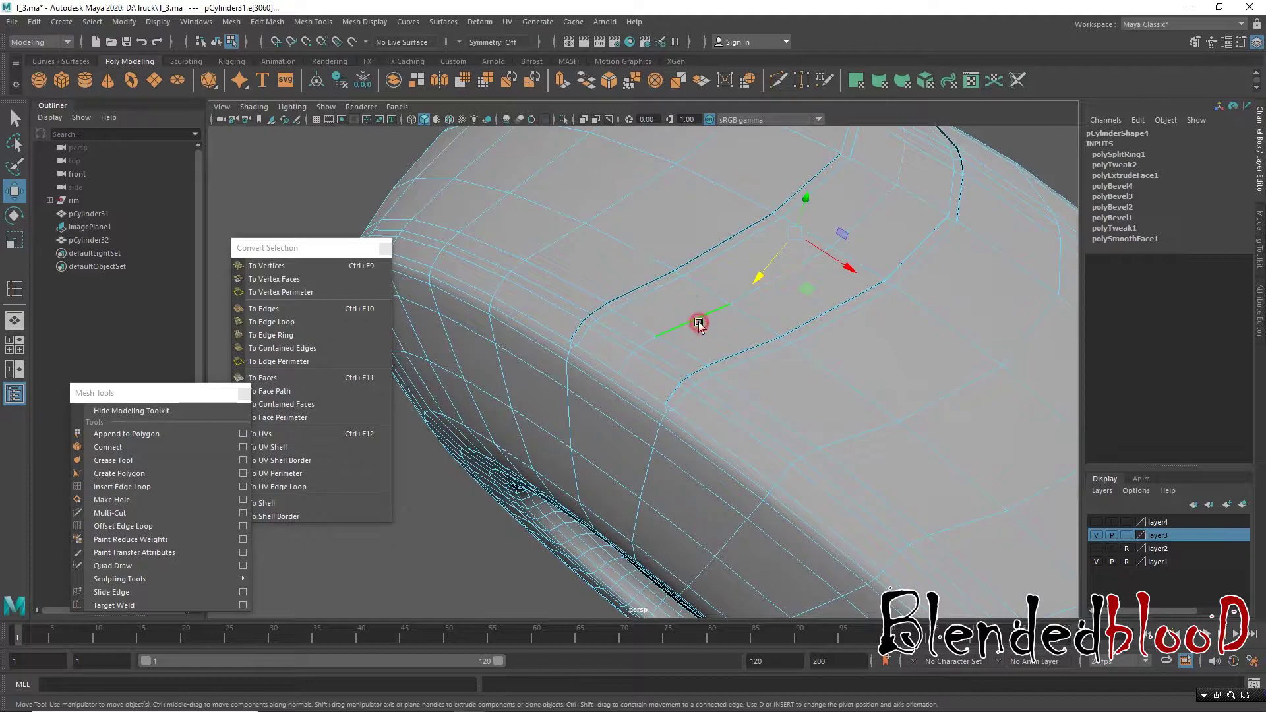
mouse_move(648, 376)
left_mouse_down("alt")
mouse_move(670, 361)
mouse_move(717, 367)
left_mouse_up("alt")
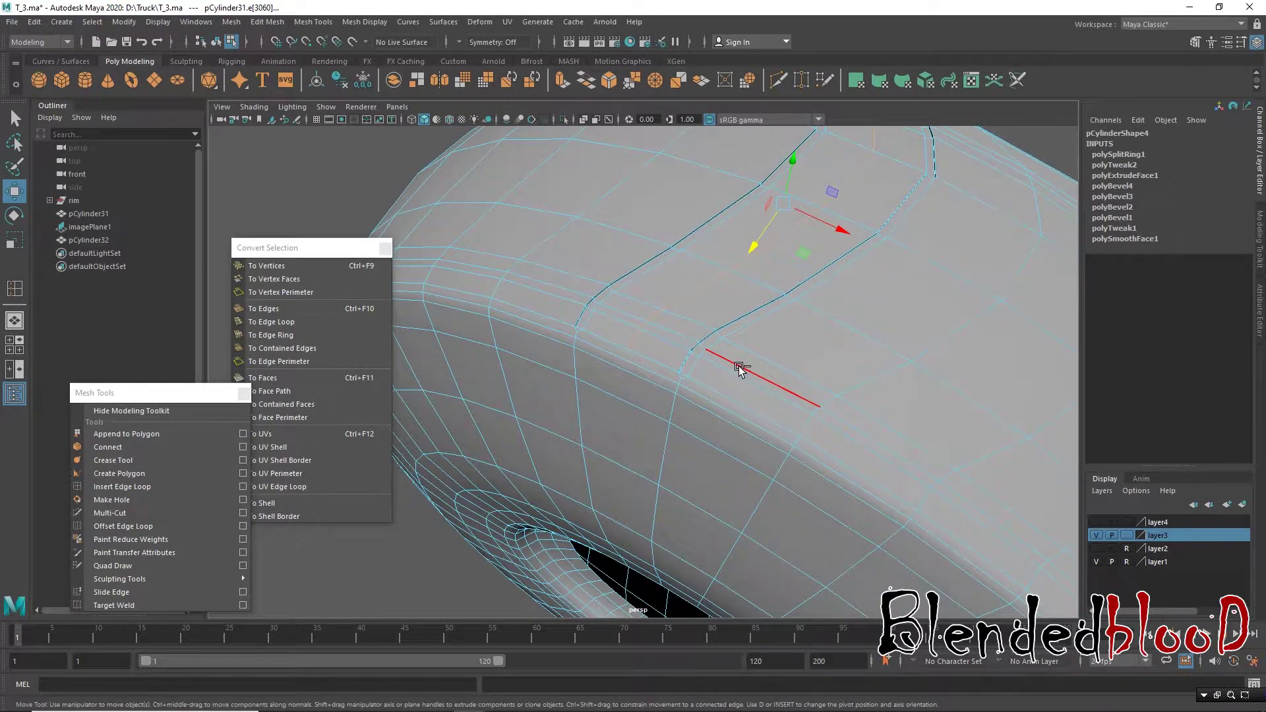
key("ctrl+b")
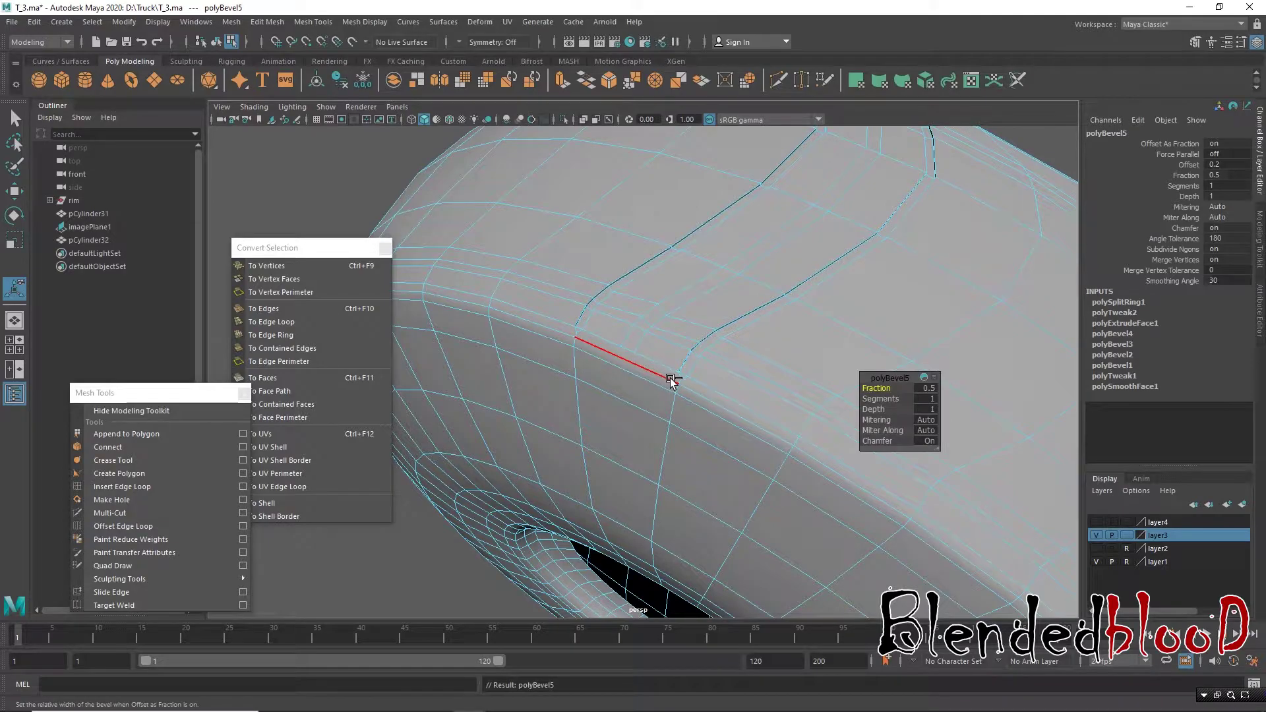
key("ctrl+z")
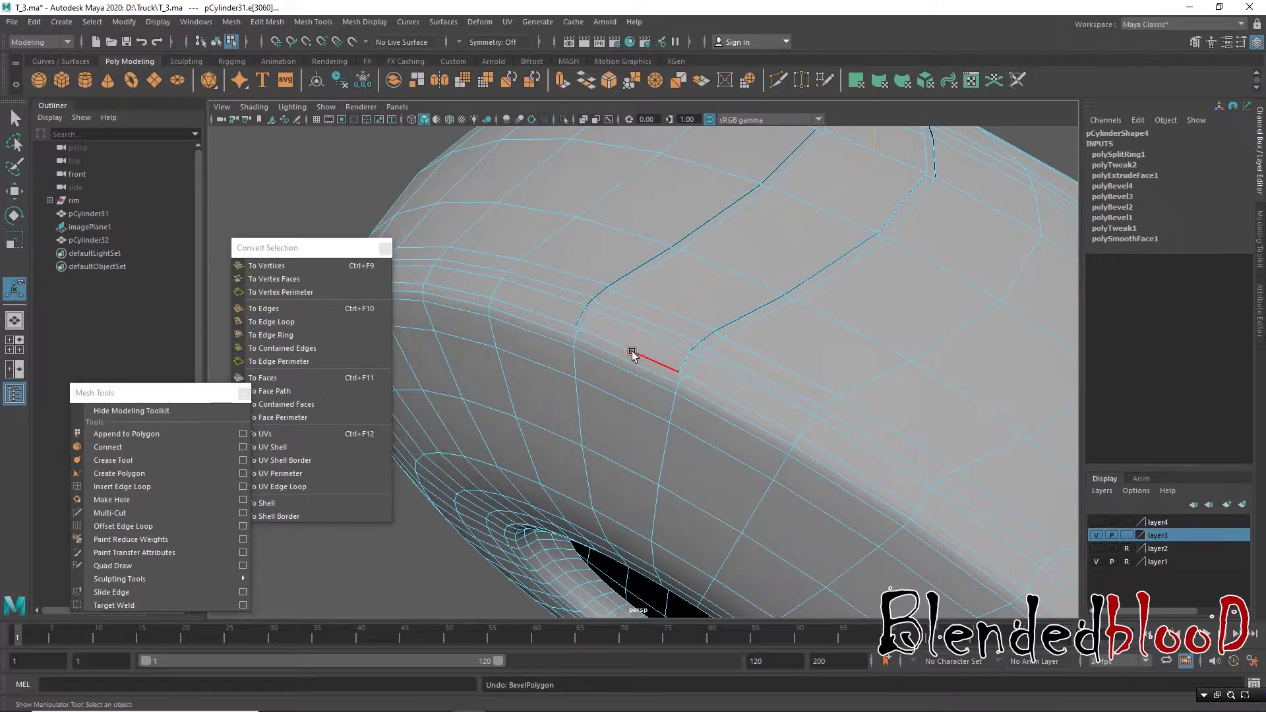
mouse_move(657, 442)
left_mouse_down("alt")
mouse_move(724, 310)
mouse_move(729, 362)
mouse_move(744, 325)
mouse_move(732, 362)
mouse_move(711, 307)
mouse_move(693, 393)
mouse_move(692, 274)
mouse_move(701, 294)
mouse_move(669, 310)
left_mouse_up("alt")
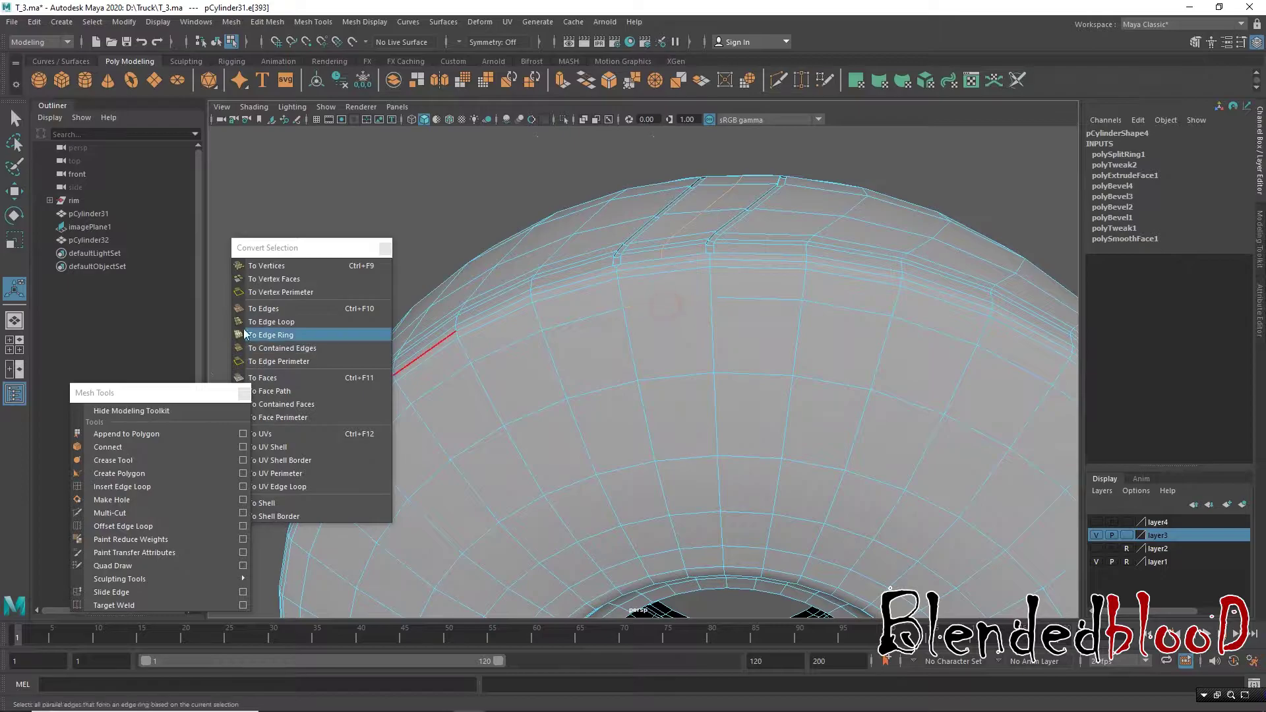
Step: Insert edge loops polySplitRing2 and polySplitRing3 across the tread, then select an edge below the grooves
left_click(137, 489)
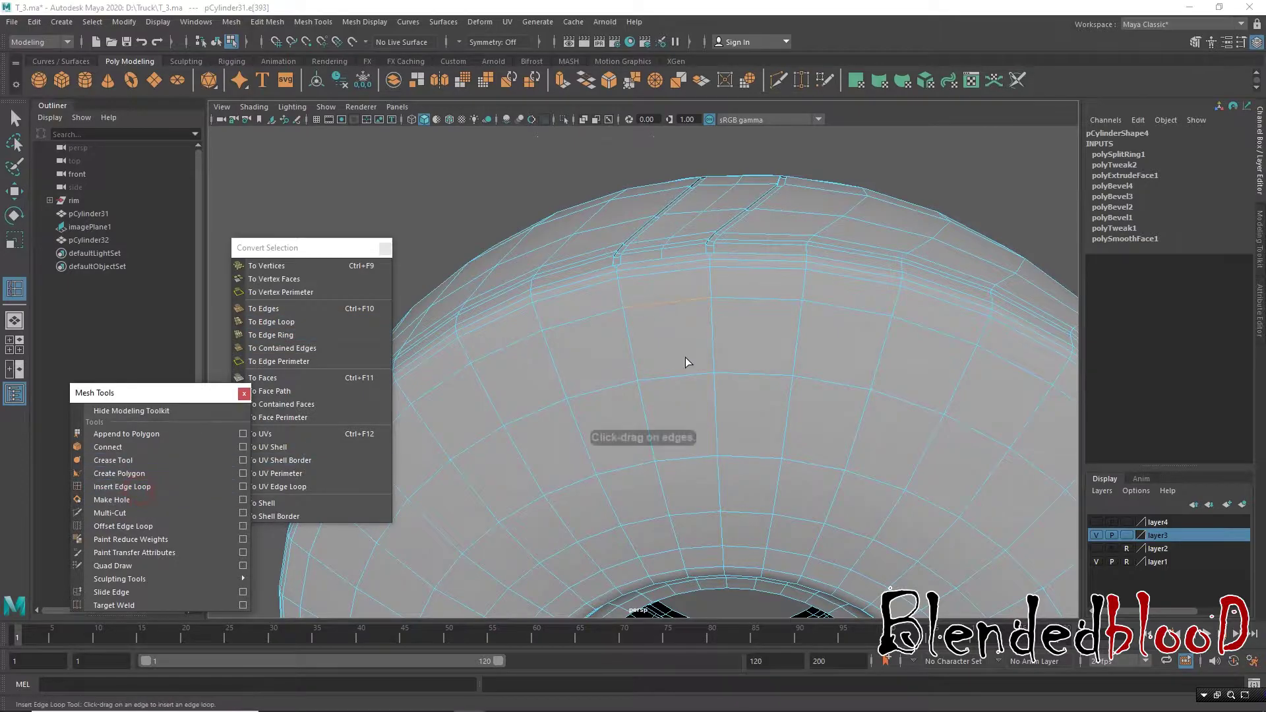
left_click(665, 304)
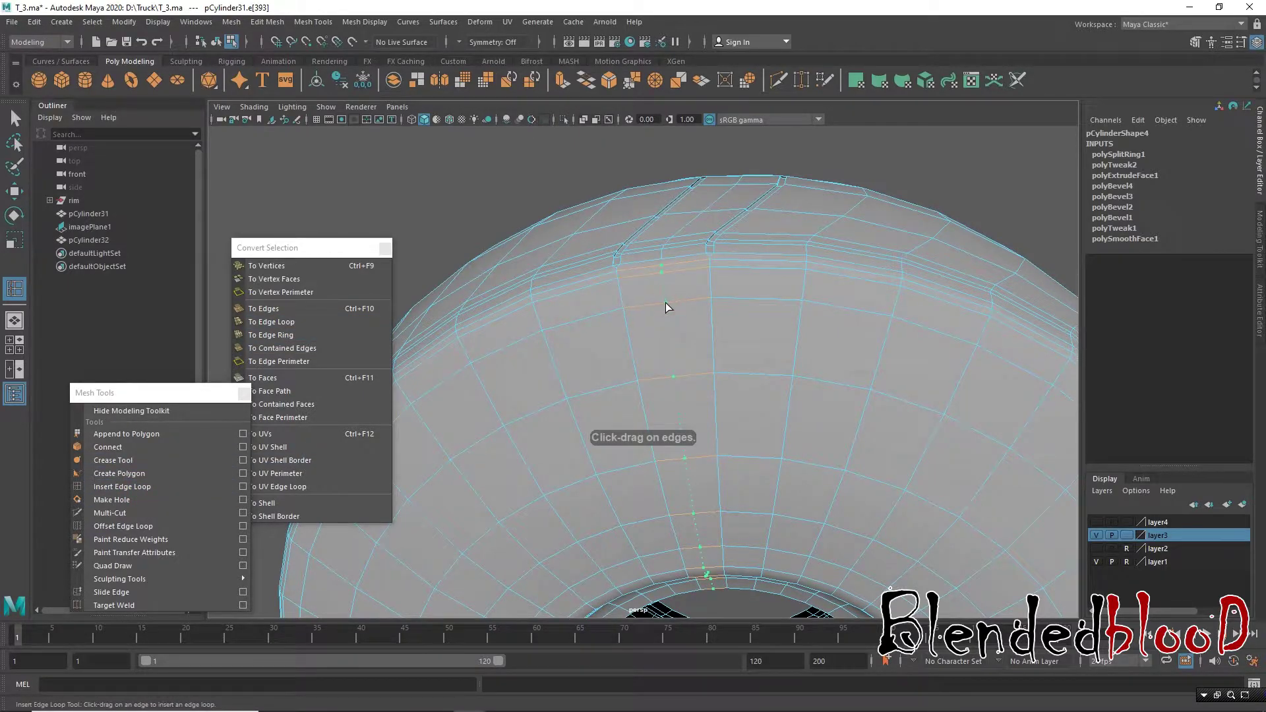
mouse_move(832, 268)
left_mouse_down("alt")
mouse_move(662, 277)
mouse_move(963, 342)
mouse_move(913, 376)
mouse_move(740, 334)
mouse_move(753, 334)
mouse_move(694, 347)
left_mouse_up("alt")
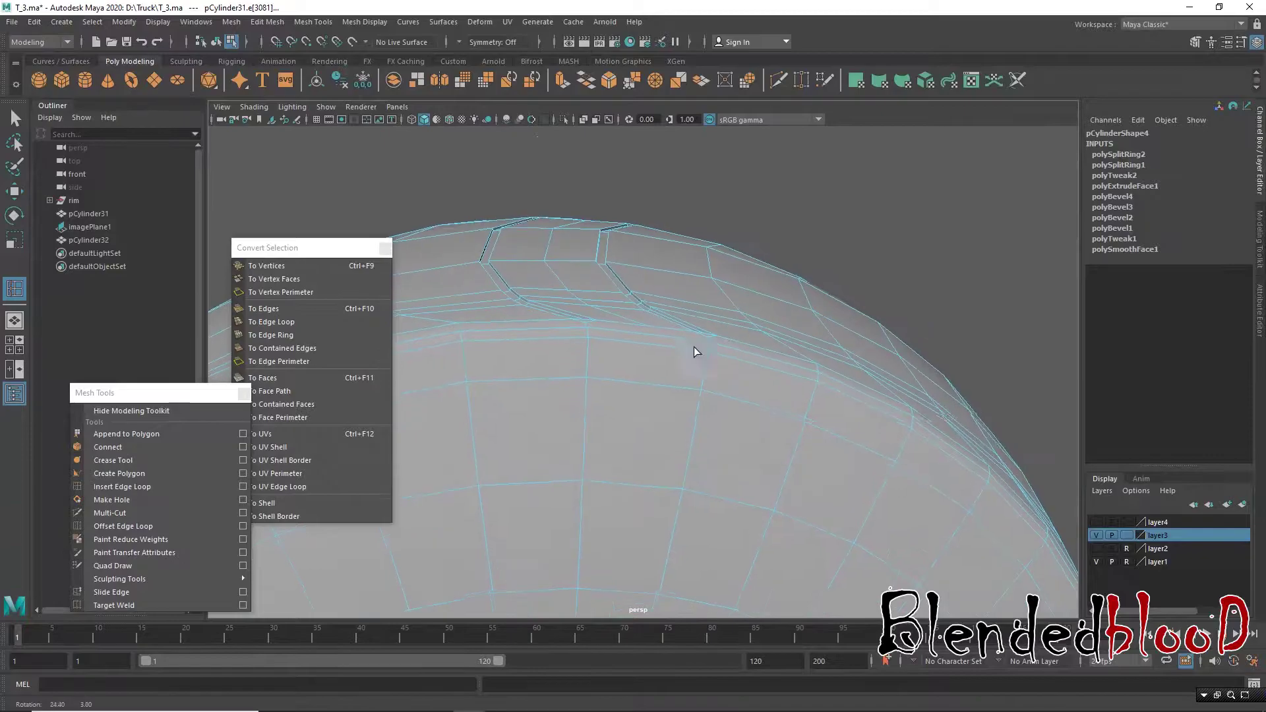
left_click(654, 352)
key("w")
scroll(526, 329, "up", 2)
scroll(531, 336, "up", 4)
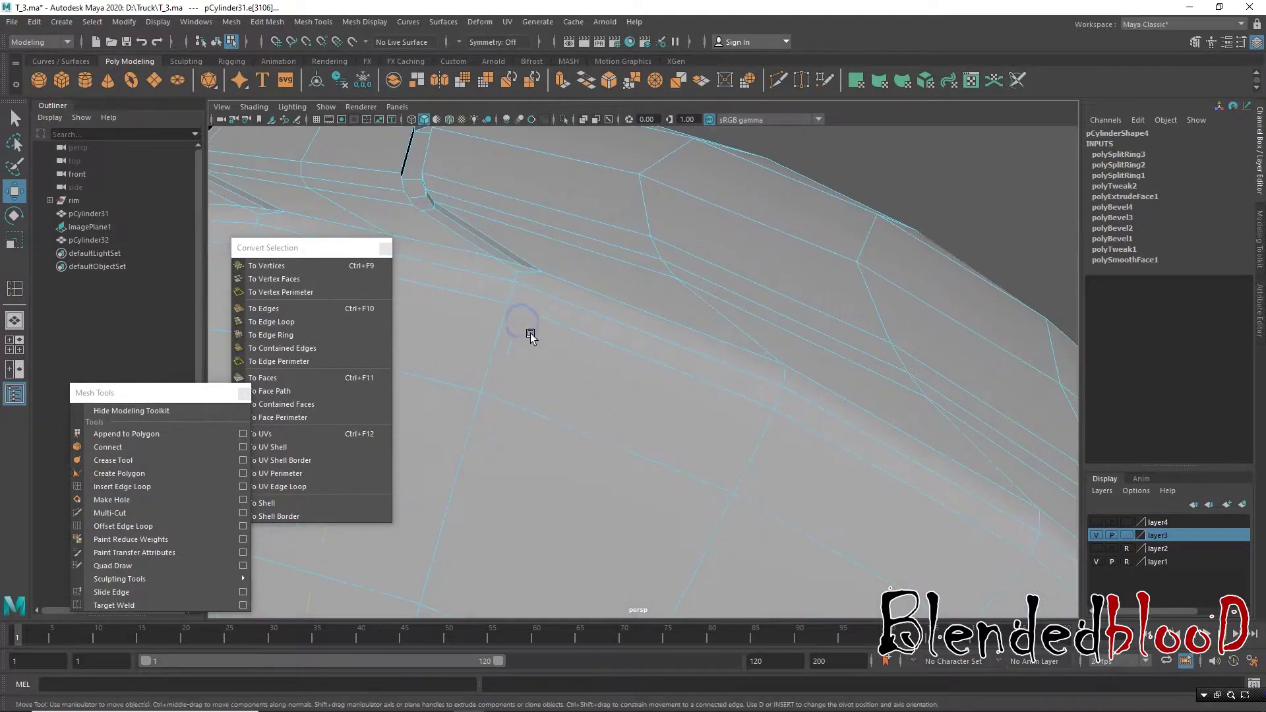
scroll(706, 339, "down", 3)
scroll(763, 353, "down", 2)
scroll(769, 362, "down", 2)
left_click(630, 380)
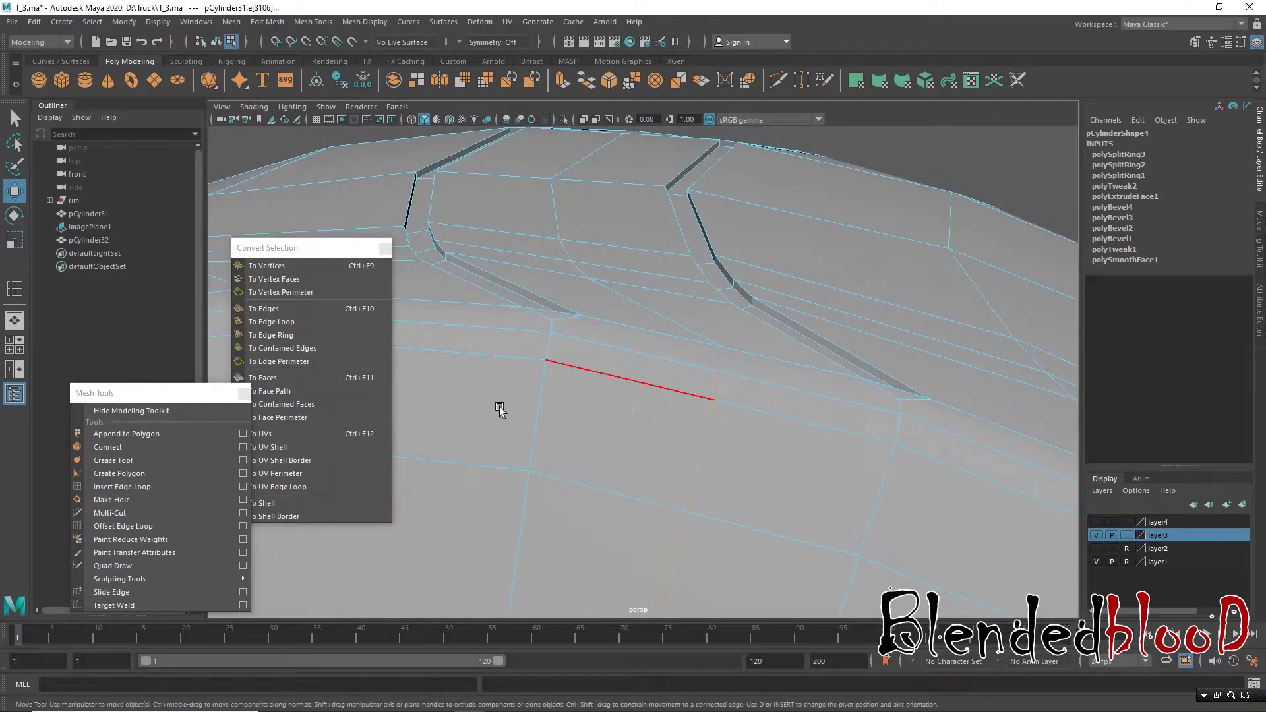
Step: Multi-Cut a new edge from the groove edge and check it in smooth preview
left_click(109, 513)
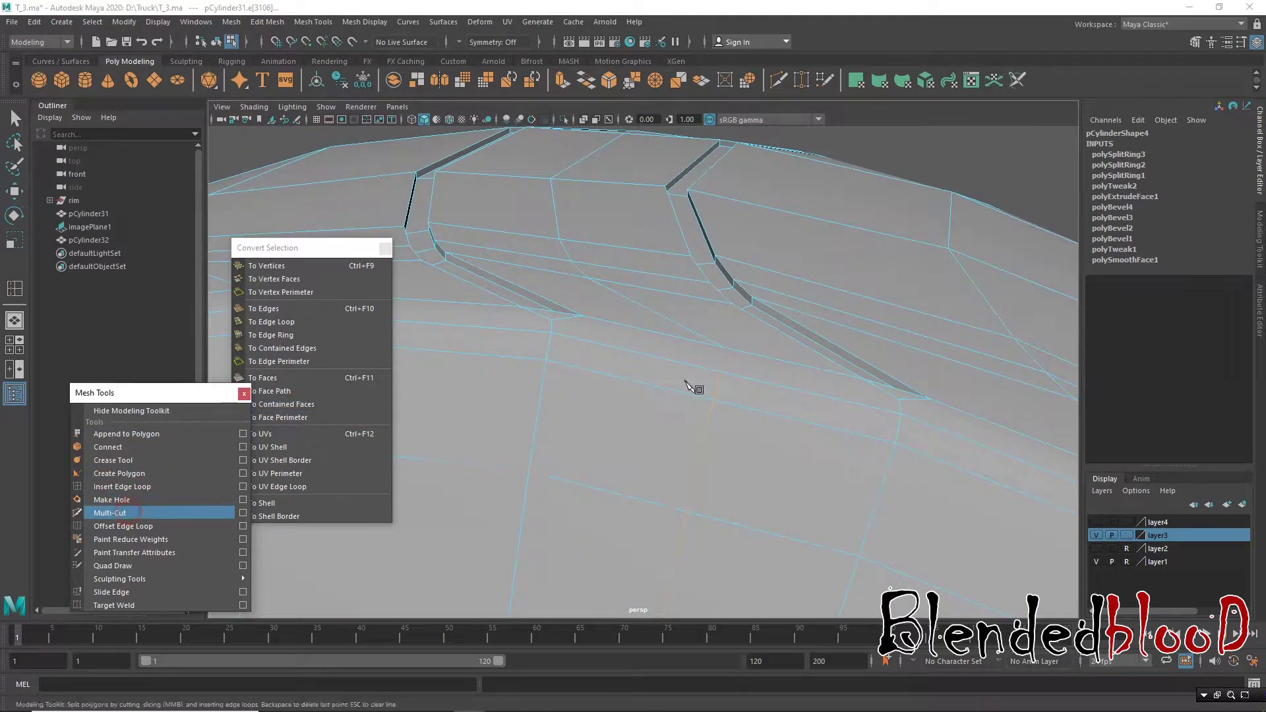
left_click(724, 348)
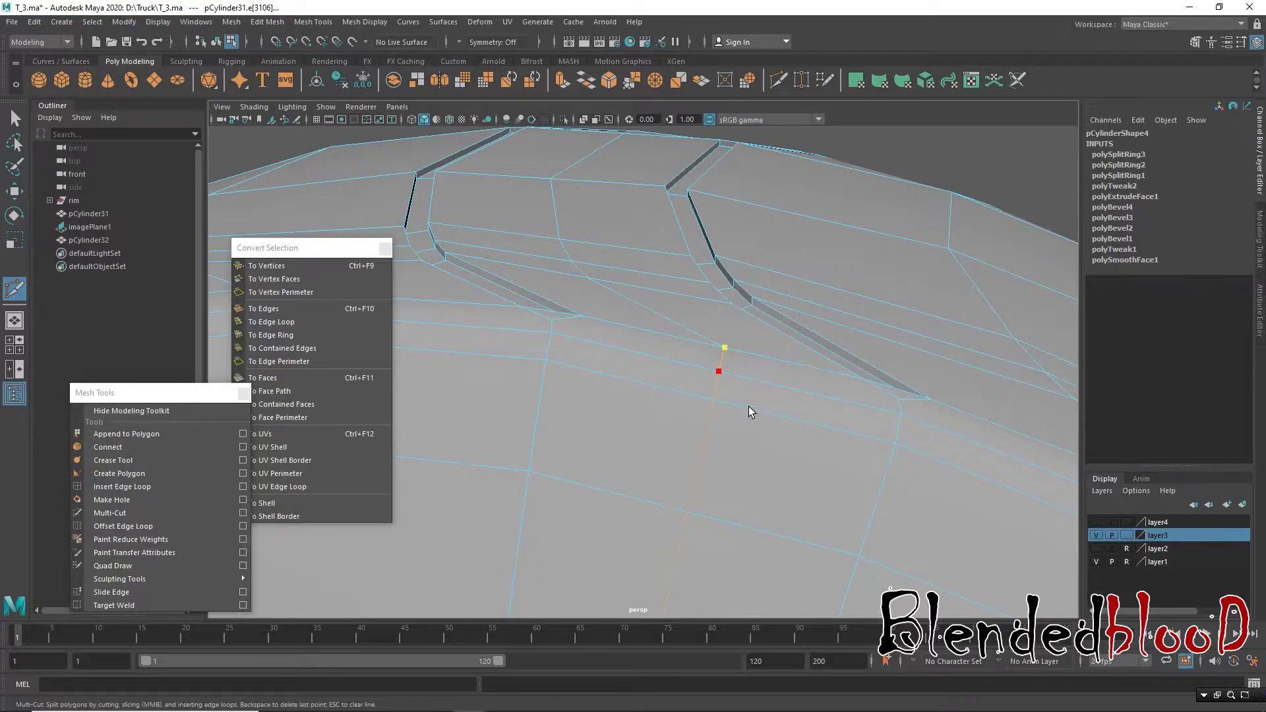
key("w")
scroll(521, 298, "down", 3)
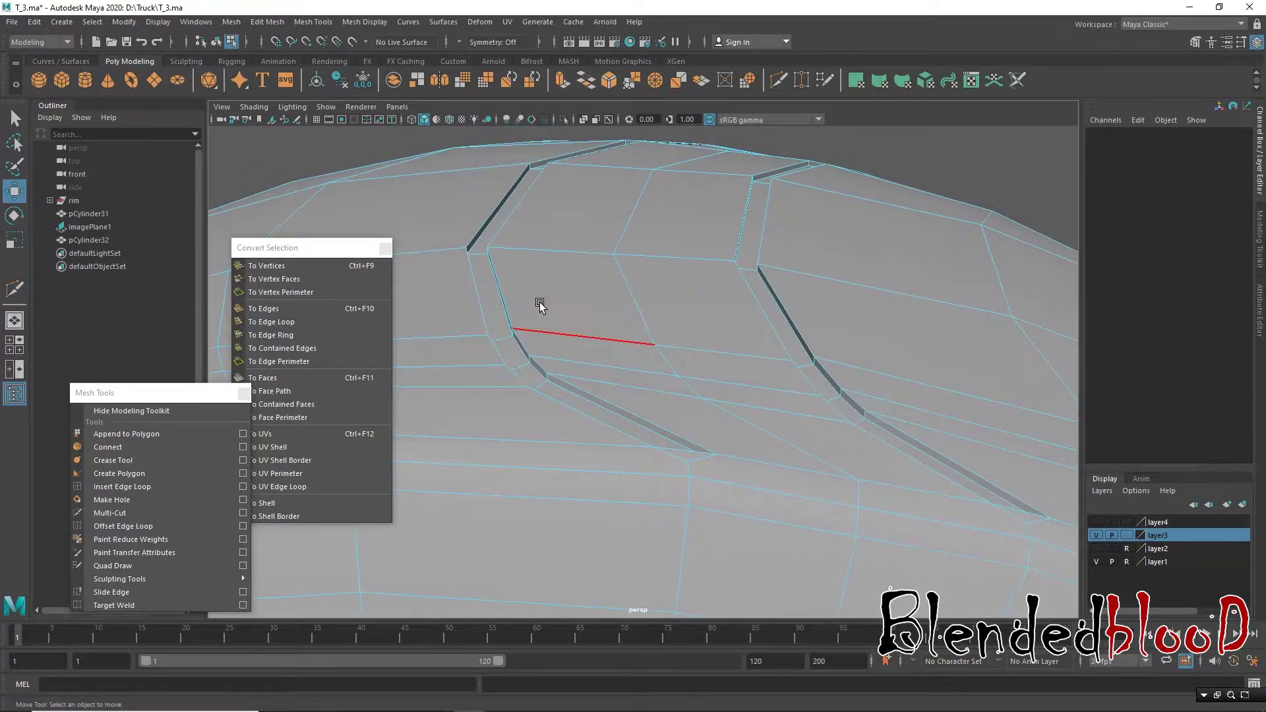
key("3")
key("1")
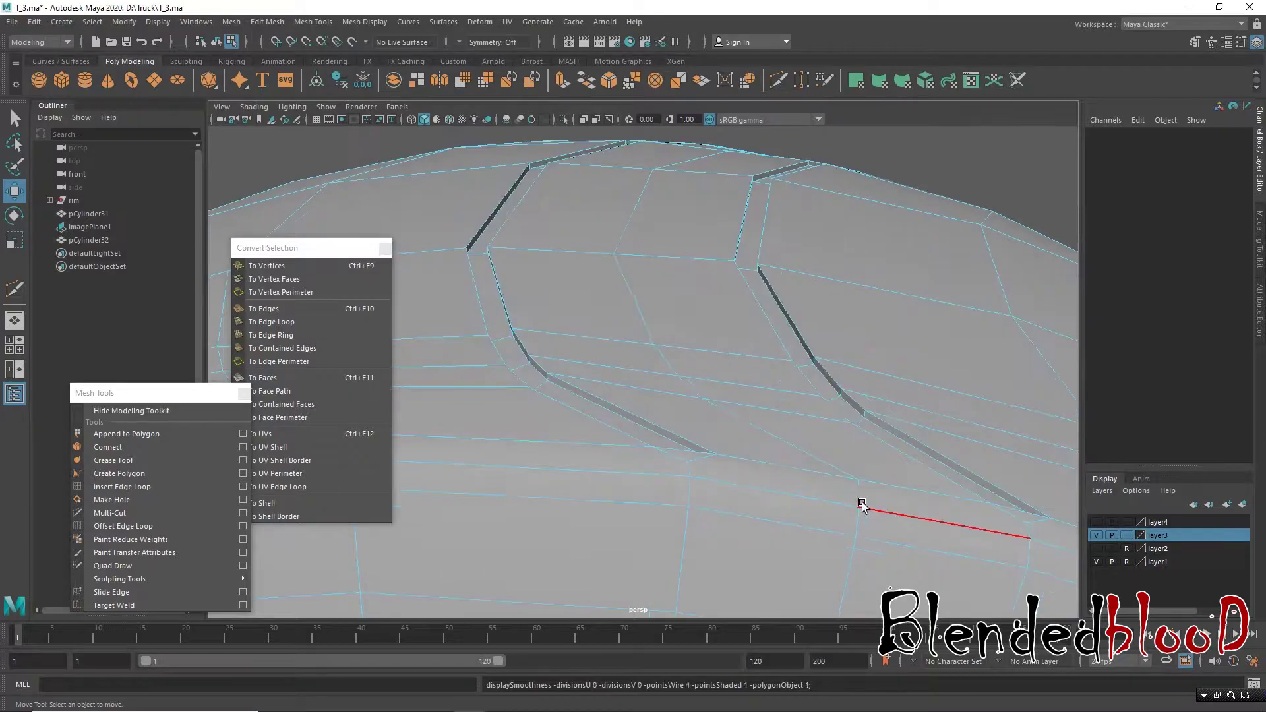
mouse_move(557, 247)
left_mouse_down("alt")
mouse_move(579, 226)
mouse_move(729, 218)
mouse_move(610, 248)
left_mouse_up("alt")
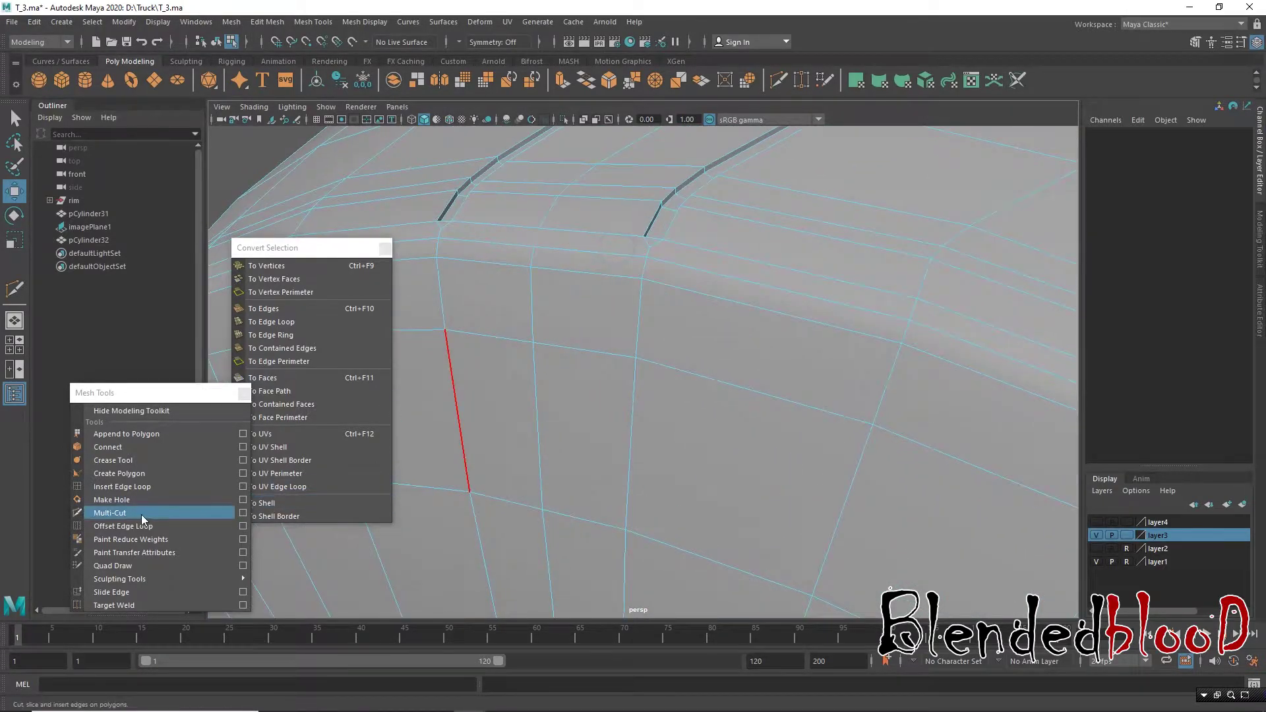
Step: Multi-Cut a second edge across the tread, recheck smoothing, and select a tread vertex
left_click(141, 513)
left_click(541, 230)
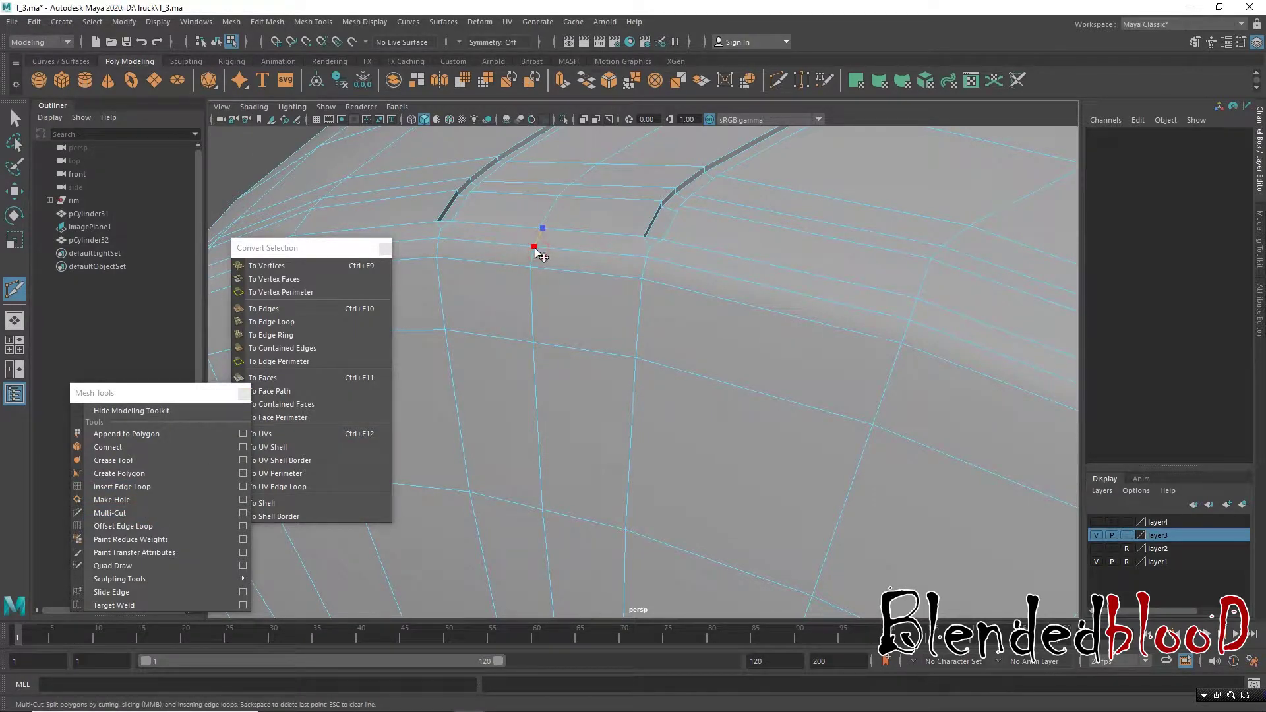
key("w")
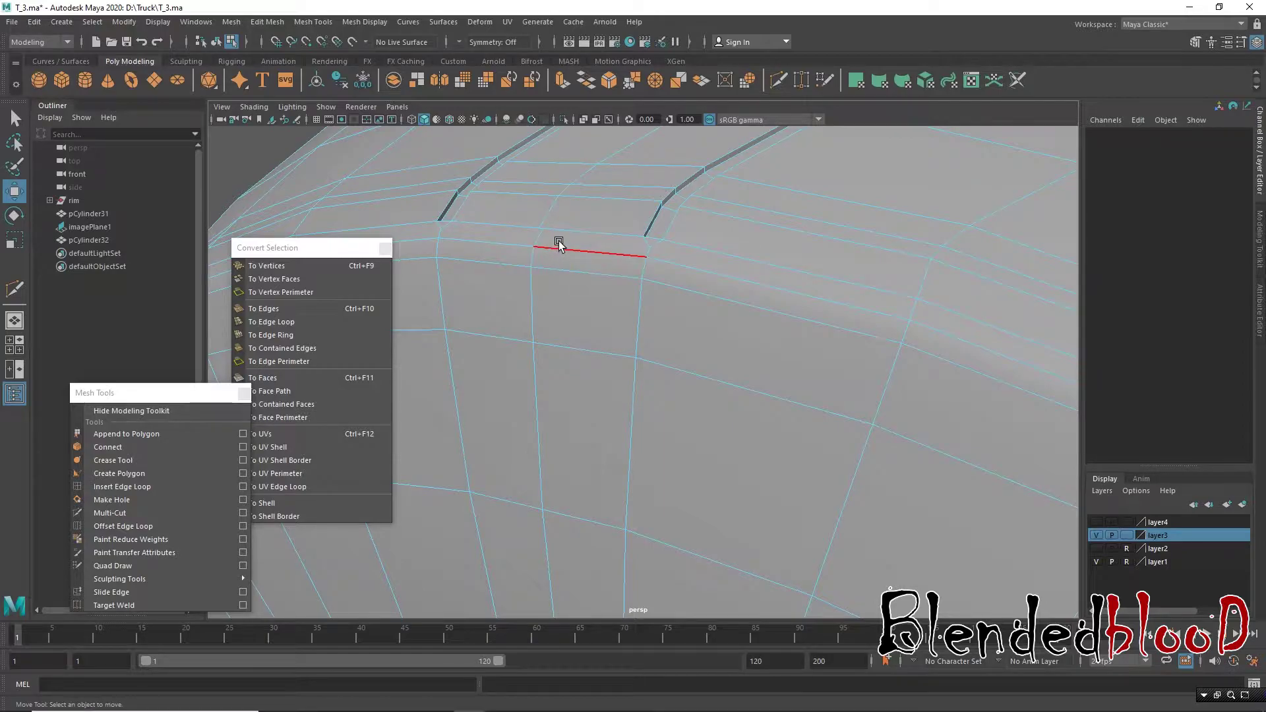
mouse_move(558, 244)
left_mouse_down("alt")
mouse_move(594, 283)
mouse_move(543, 226)
mouse_move(607, 282)
left_mouse_up("alt")
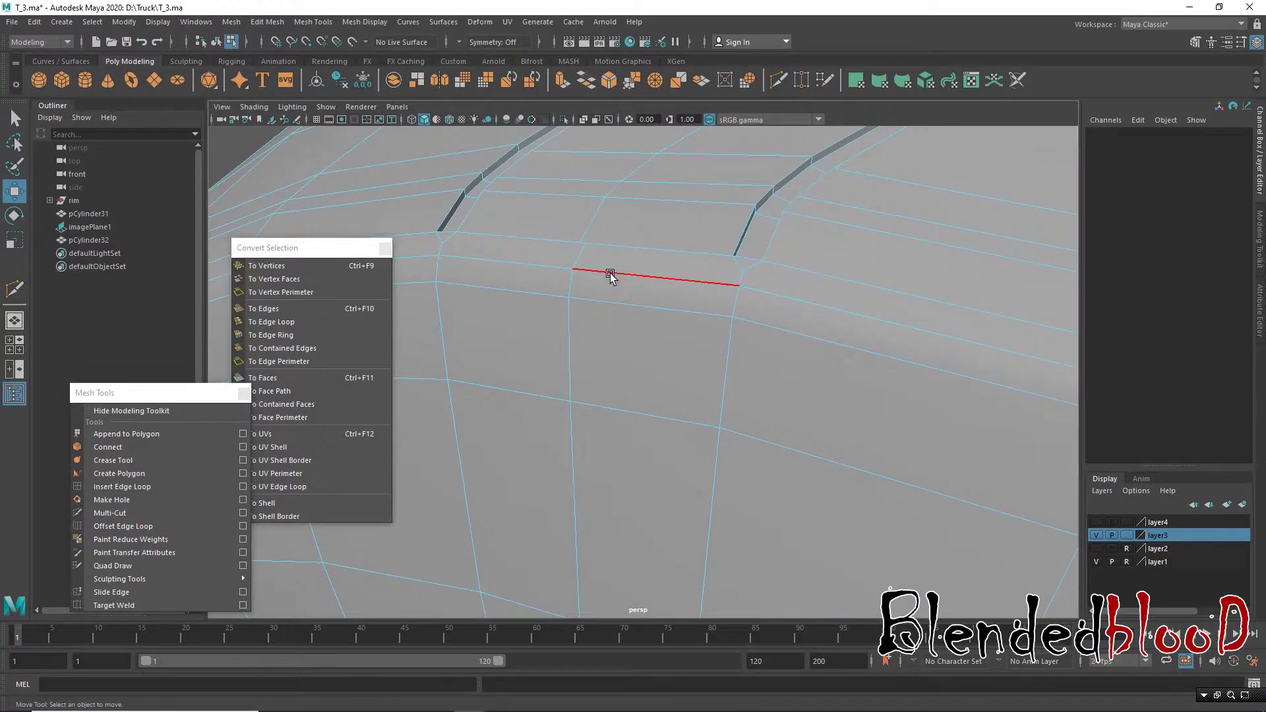
key("3")
key("1")
right_click_drag(588, 239, 582, 252)
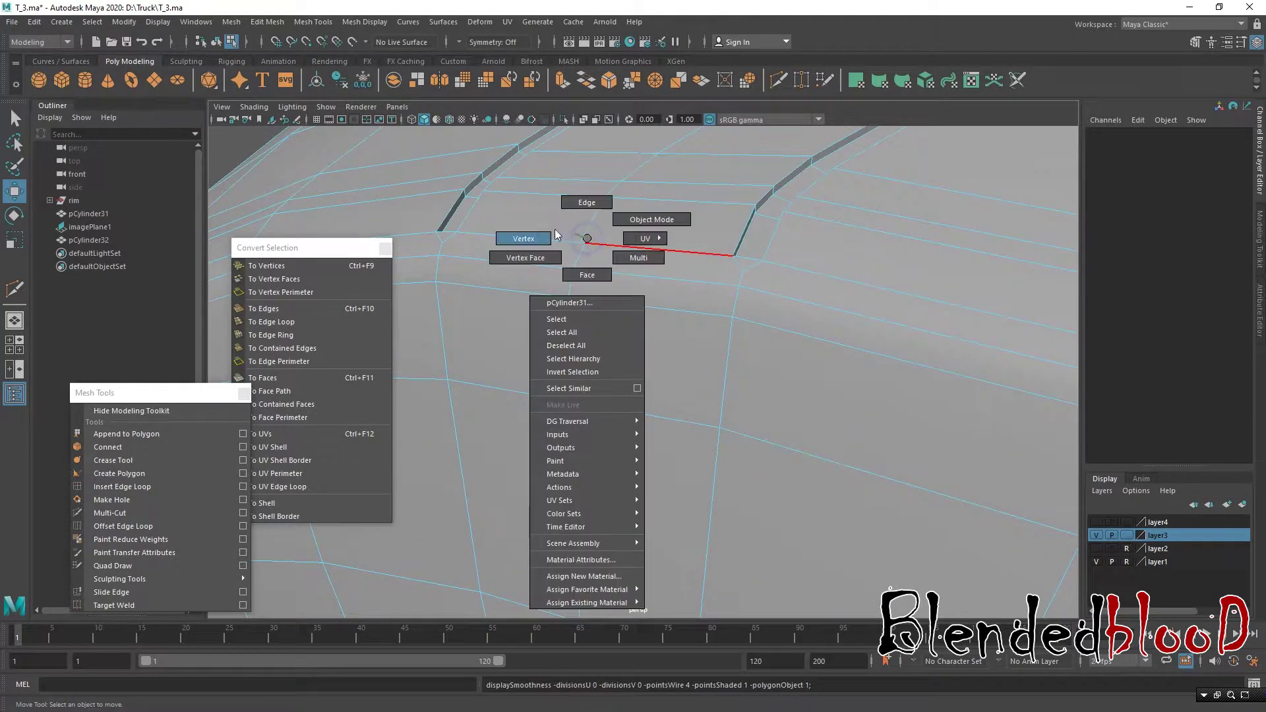
left_click(572, 268)
Step: Target-weld the selected vertex into its neighbour (polyMergeVert1)
mouse_move(573, 268)
left_mouse_down("alt")
mouse_move(639, 345)
mouse_move(432, 422)
left_mouse_up("alt")
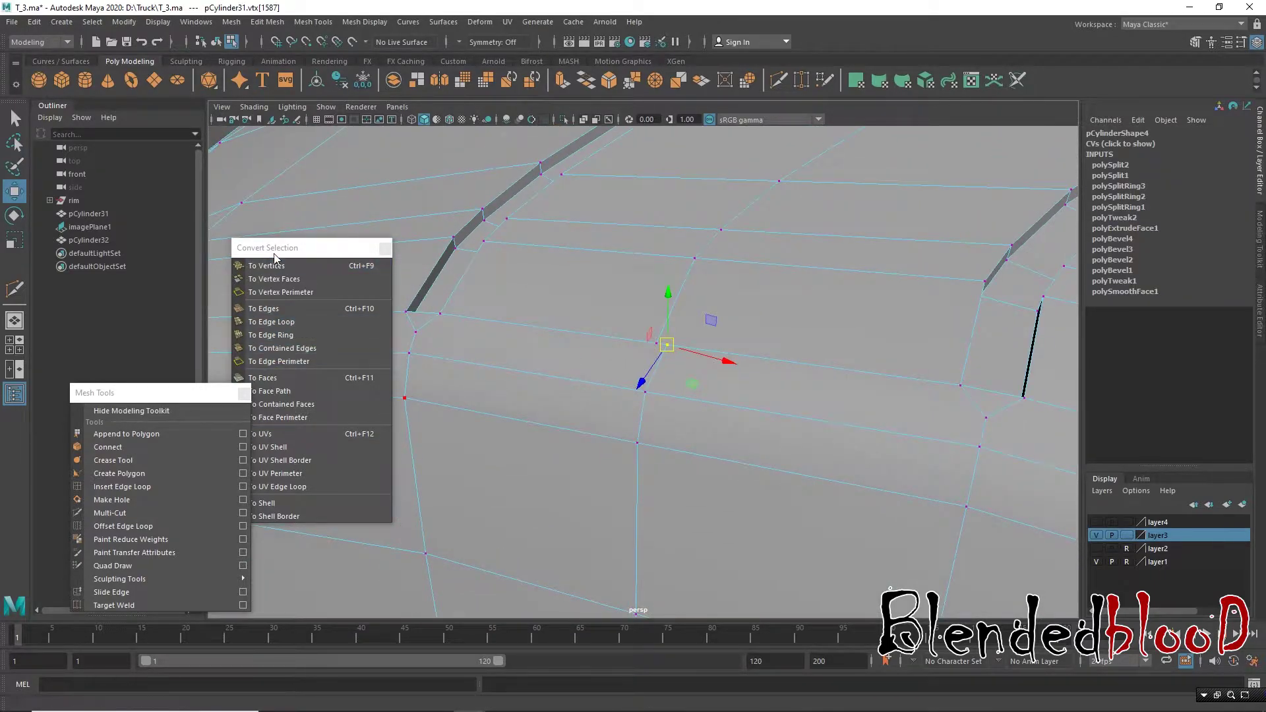
left_click_drag(276, 247, 260, 161)
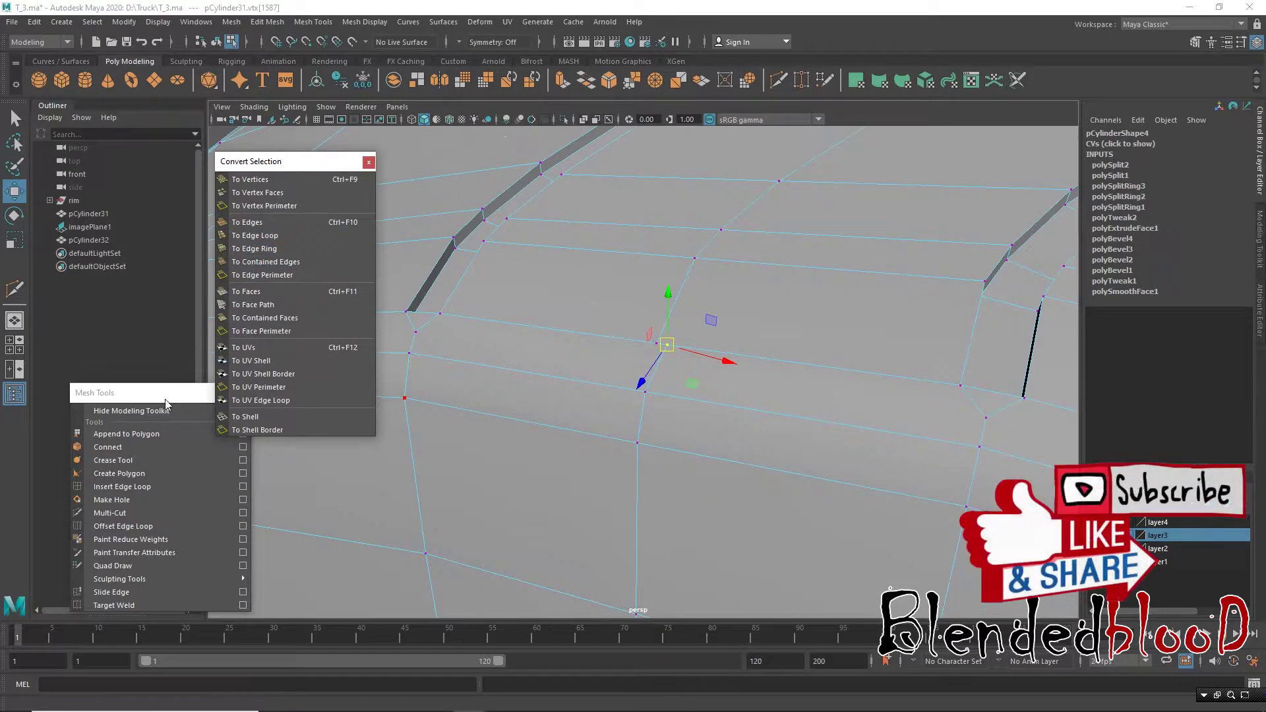
left_click_drag(165, 393, 165, 321)
left_click(115, 532)
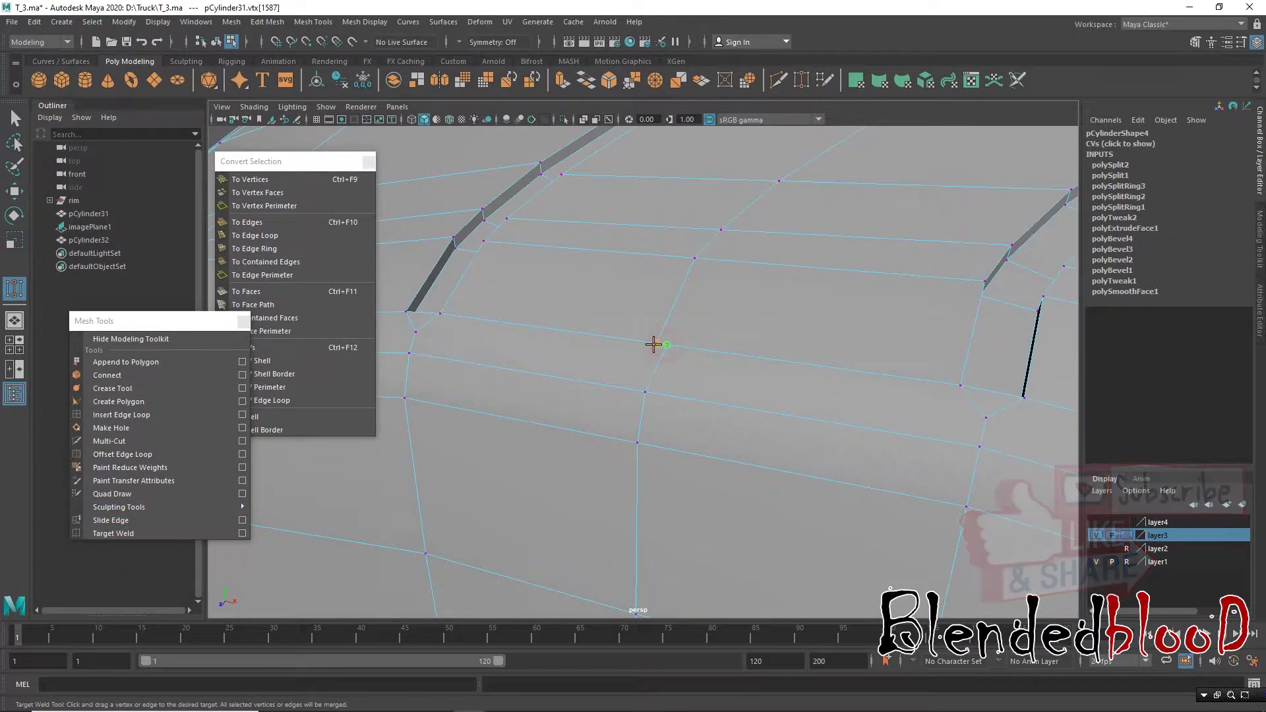
left_click(676, 399)
key("w")
Step: Bevel the groove-corner edge at fraction 0.5 (polyBevel5) and inspect it
left_click_drag(679, 399, 762, 352, "alt")
right_click_drag(762, 352, 730, 351, "alt")
left_click_drag(729, 350, 600, 300, "alt")
right_click_drag(599, 300, 713, 360, "alt")
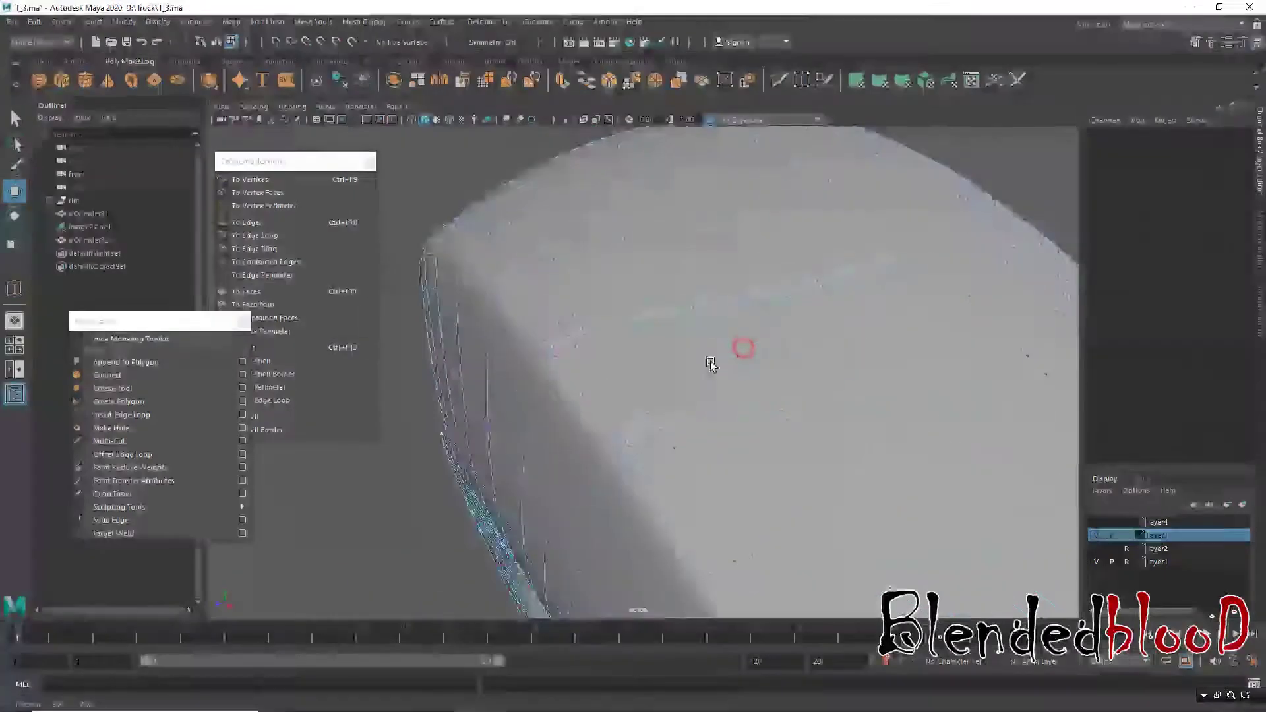
left_click_drag(713, 359, 642, 374, "alt")
mouse_move(642, 374)
right_mouse_down("alt")
mouse_move(740, 331)
mouse_move(737, 285)
right_mouse_up("alt")
left_click(734, 279)
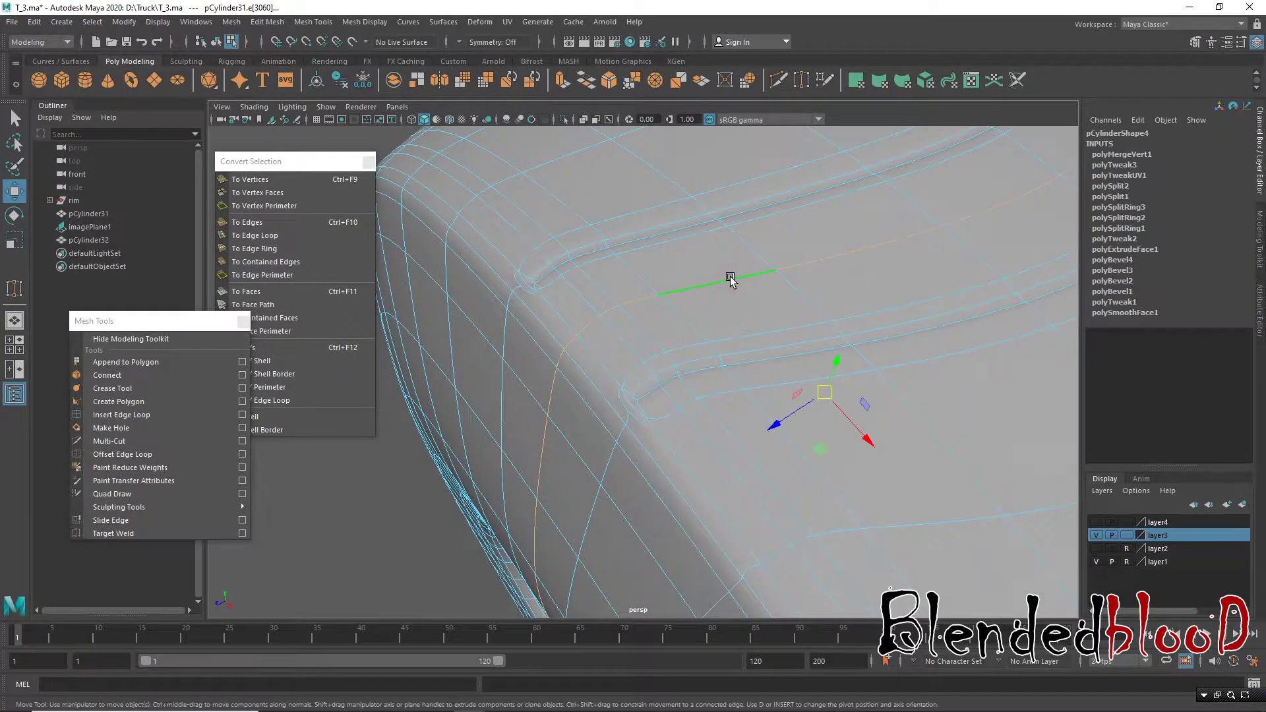
key("1")
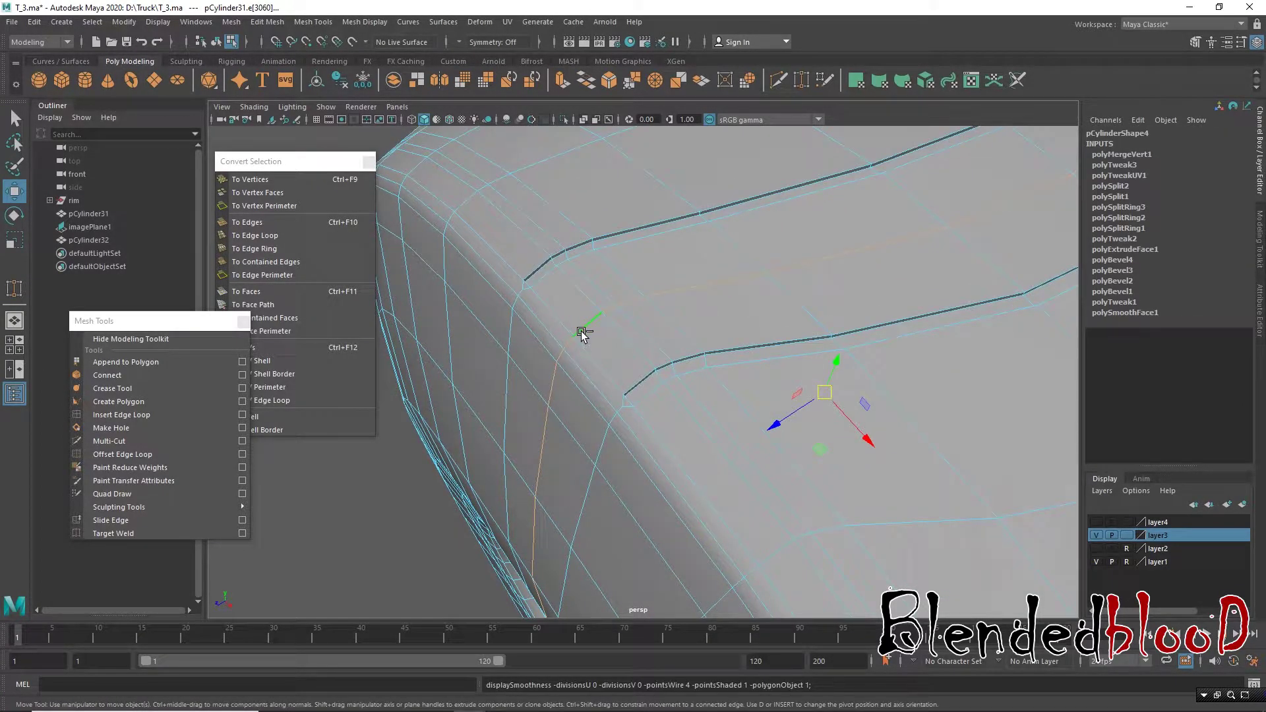
left_click_drag(581, 335, 677, 354, "alt")
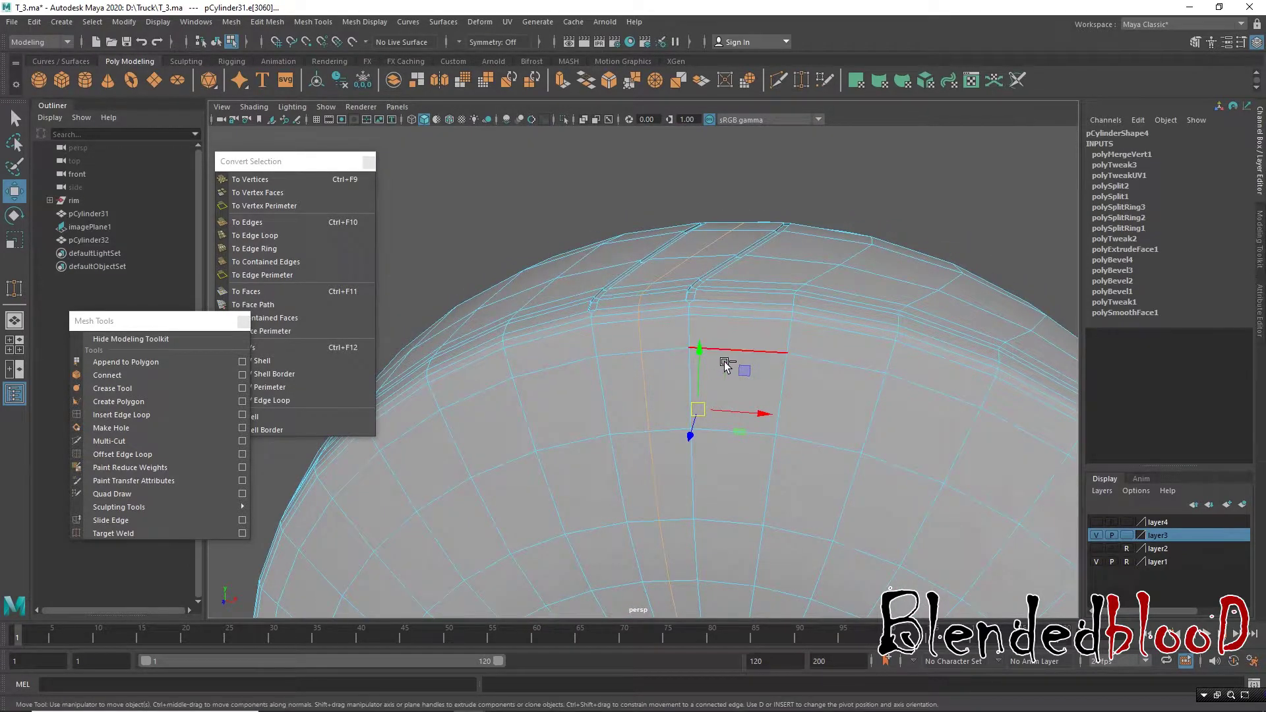
key("ctrl+b")
mouse_move(725, 365)
left_mouse_down("alt")
mouse_move(719, 349)
mouse_move(565, 396)
mouse_move(474, 368)
mouse_move(580, 396)
mouse_move(681, 319)
mouse_move(735, 387)
mouse_move(681, 396)
mouse_move(691, 403)
mouse_move(577, 382)
mouse_move(664, 405)
mouse_move(608, 348)
left_mouse_up("alt")
Step: Select a face beside the groove and undo the trial edge bevel
key("space")
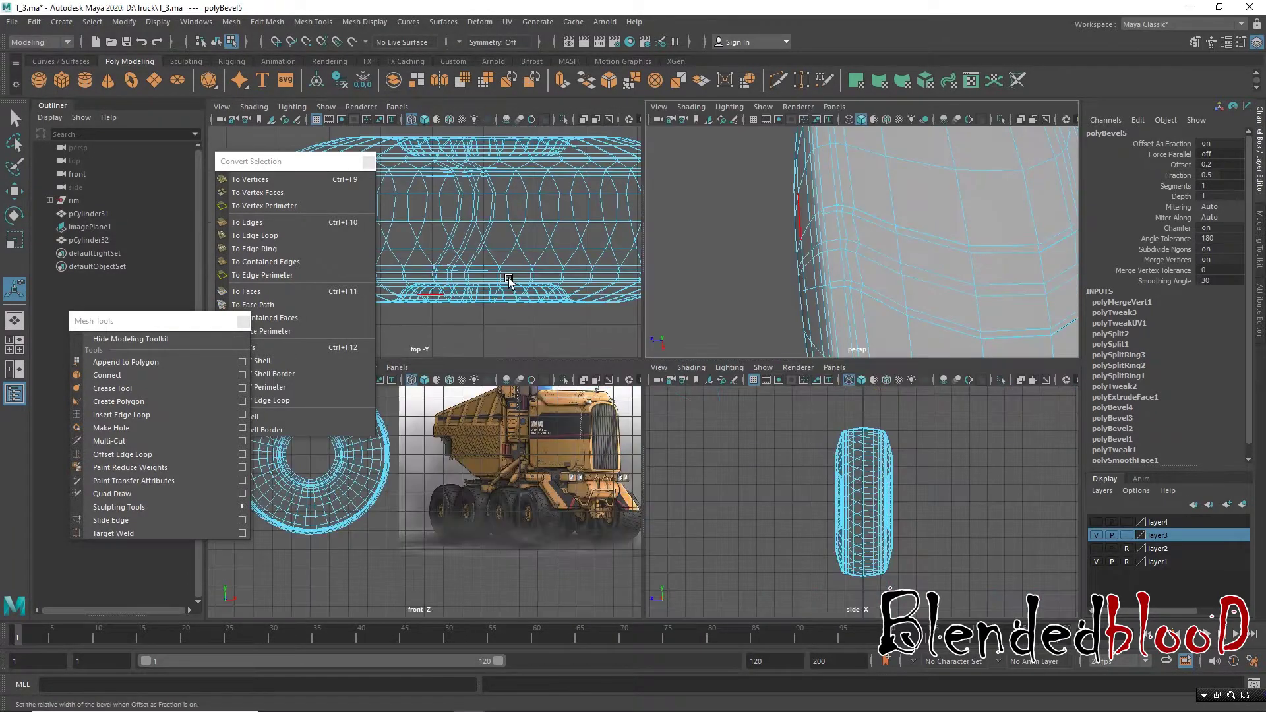
key("space")
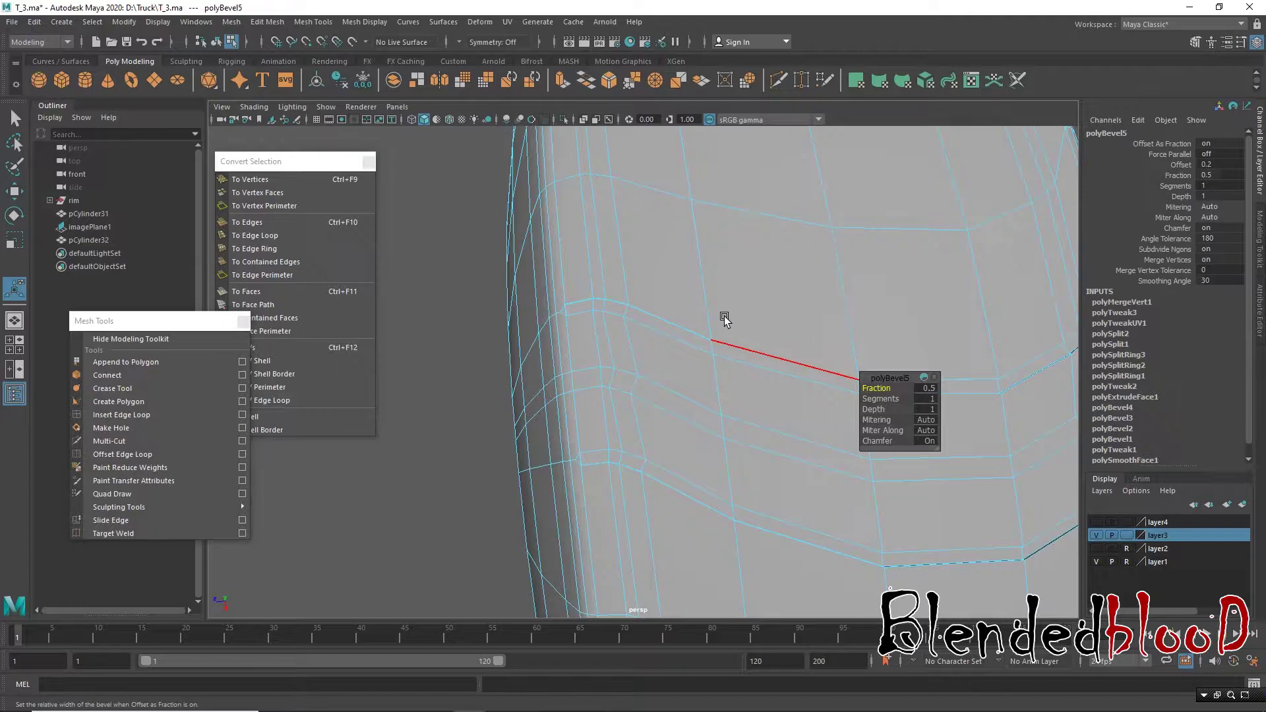
right_click_drag(607, 356, 602, 333)
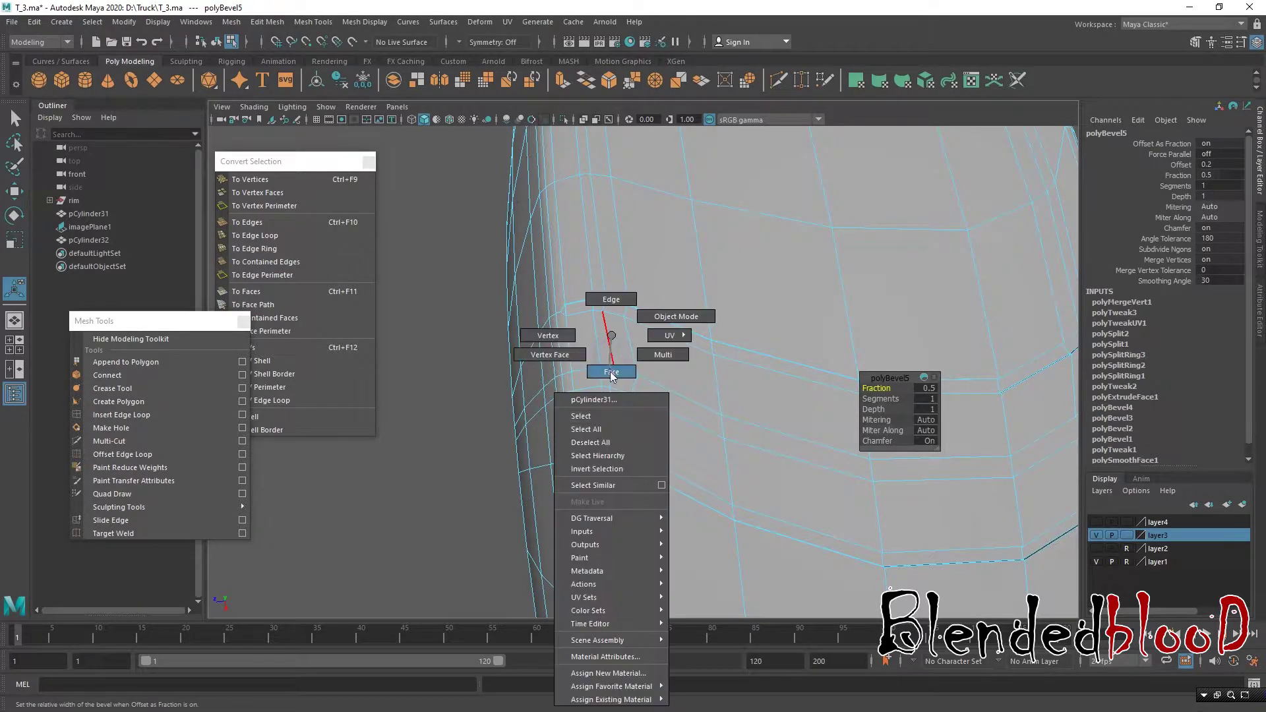
left_click(602, 333)
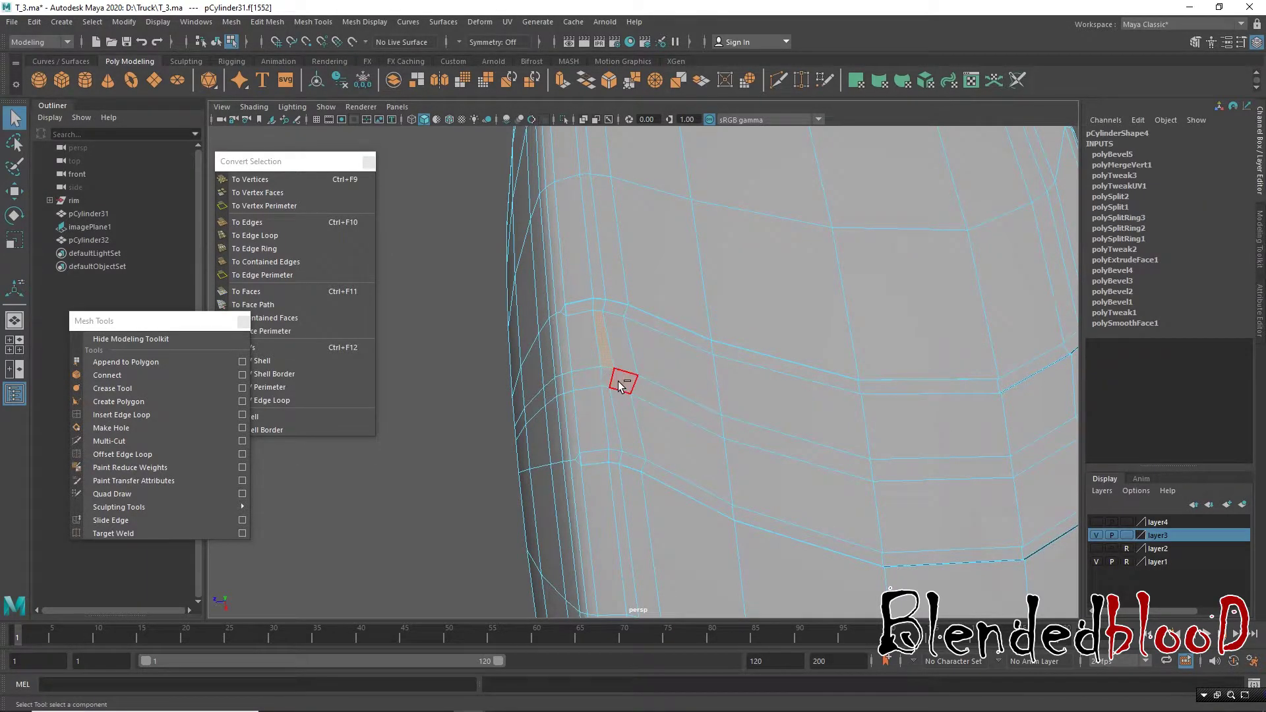
key("ctrl+z")
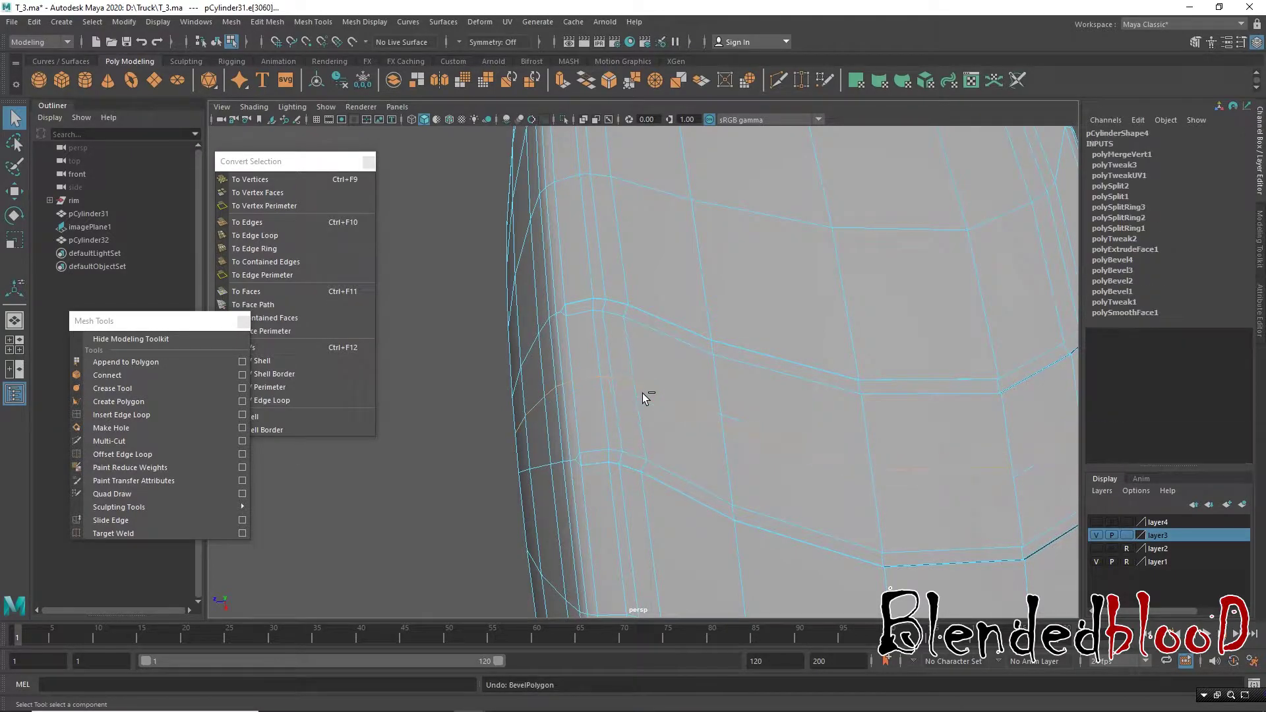
Step: Try a face bevel on the selected tread face, then undo it
mouse_move(630, 399)
left_mouse_down("alt")
mouse_move(698, 370)
mouse_move(670, 353)
left_mouse_up("alt")
scroll(698, 370, "up", 2)
key("w")
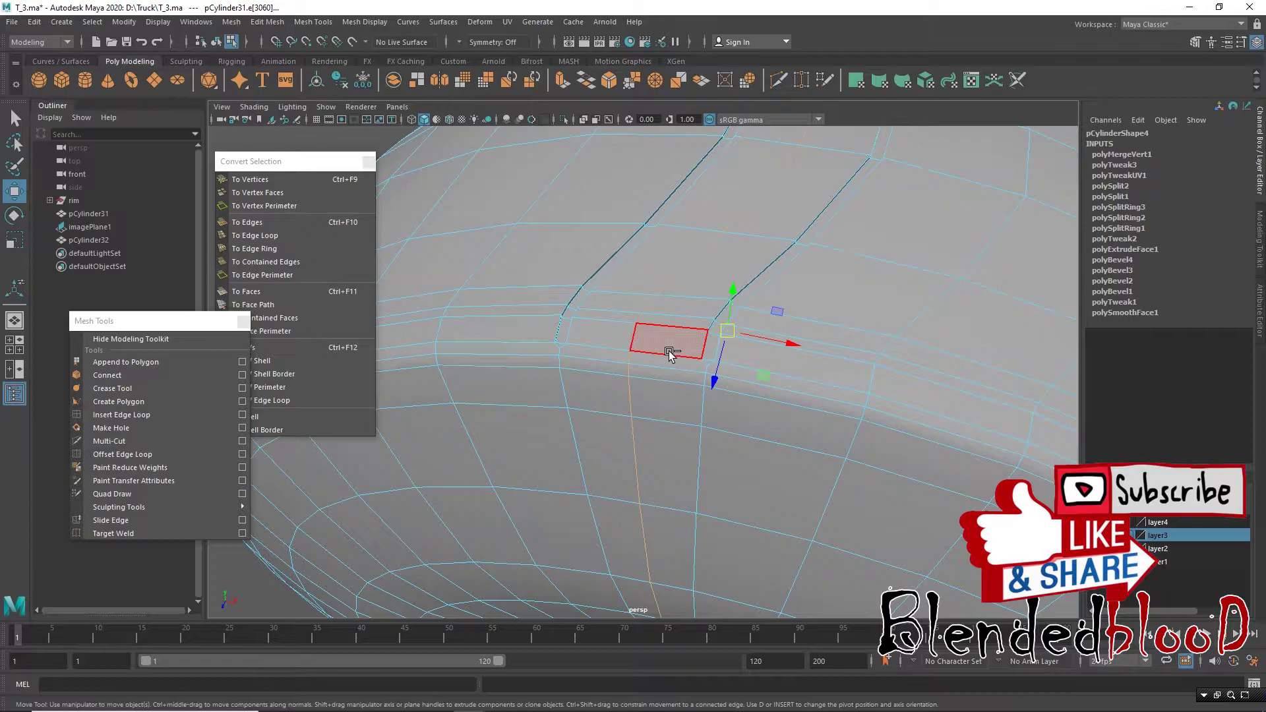
key("ctrl+b")
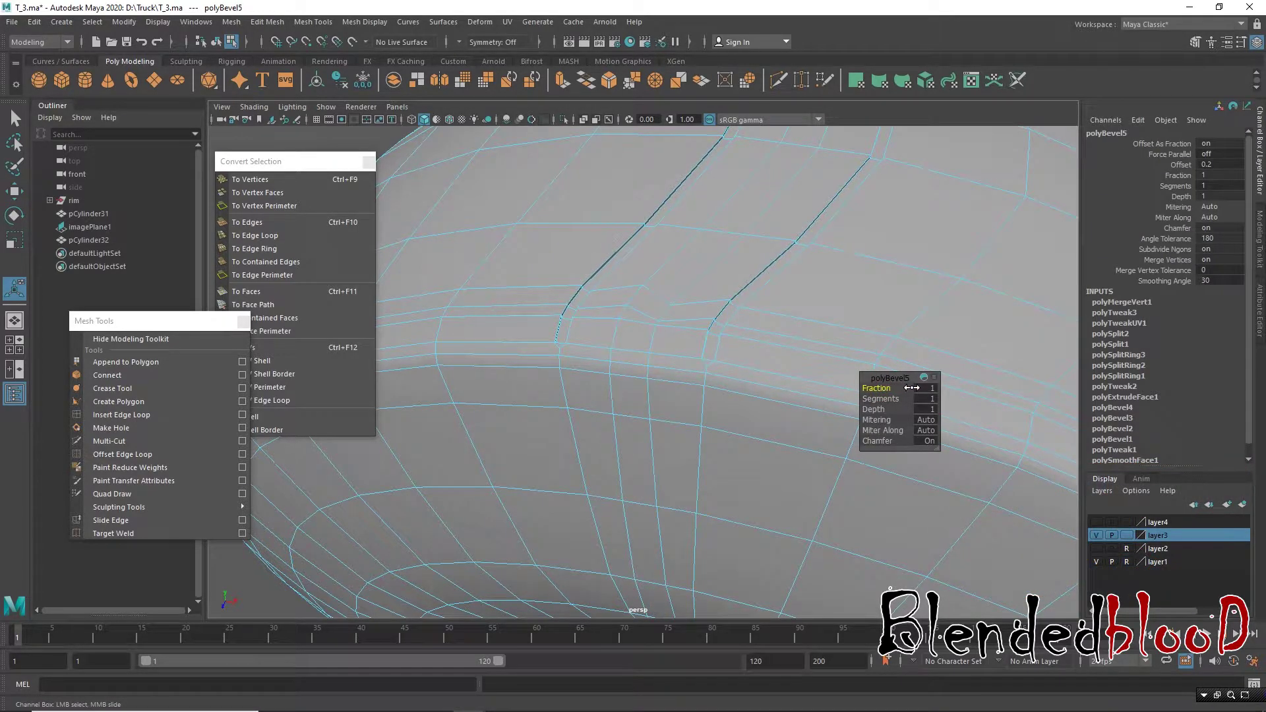
mouse_move(726, 350)
left_mouse_down("alt")
mouse_move(756, 286)
mouse_move(686, 391)
mouse_move(693, 368)
left_mouse_up("alt")
key("ctrl+z")
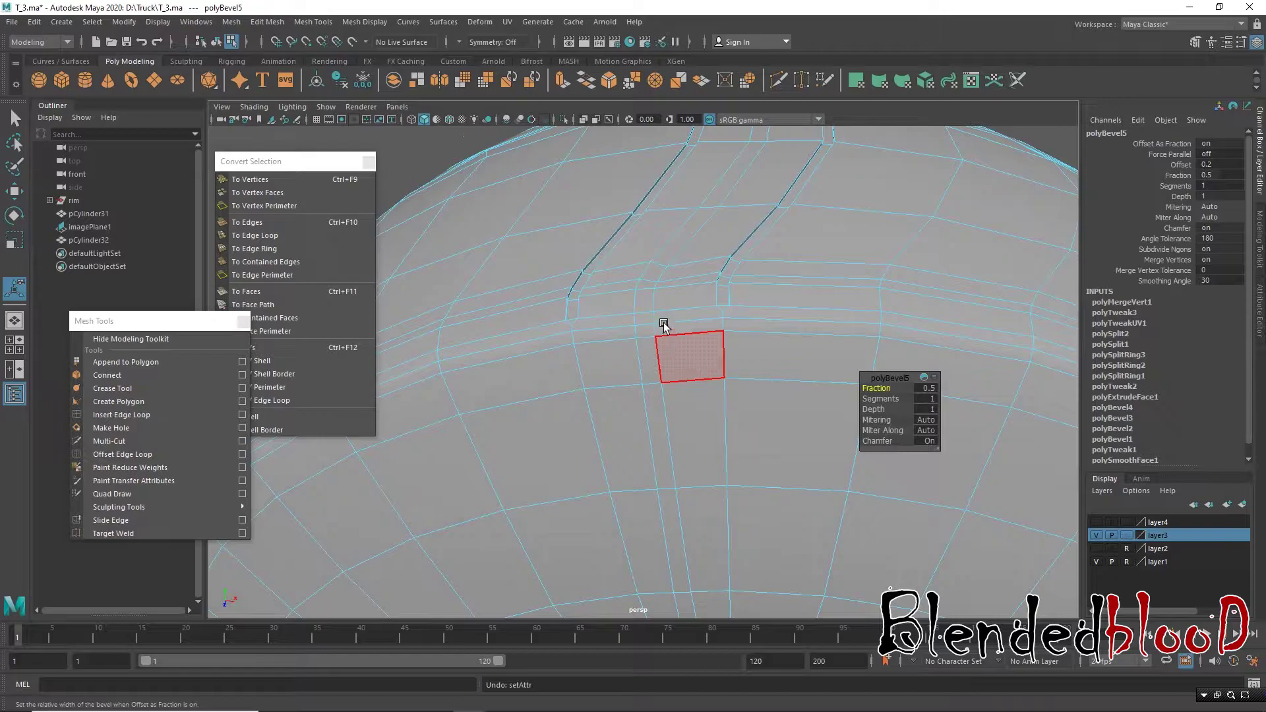
key("w")
Step: Undo the last vertex move and merge at the groove base
left_click_drag(674, 300, 645, 310, "alt")
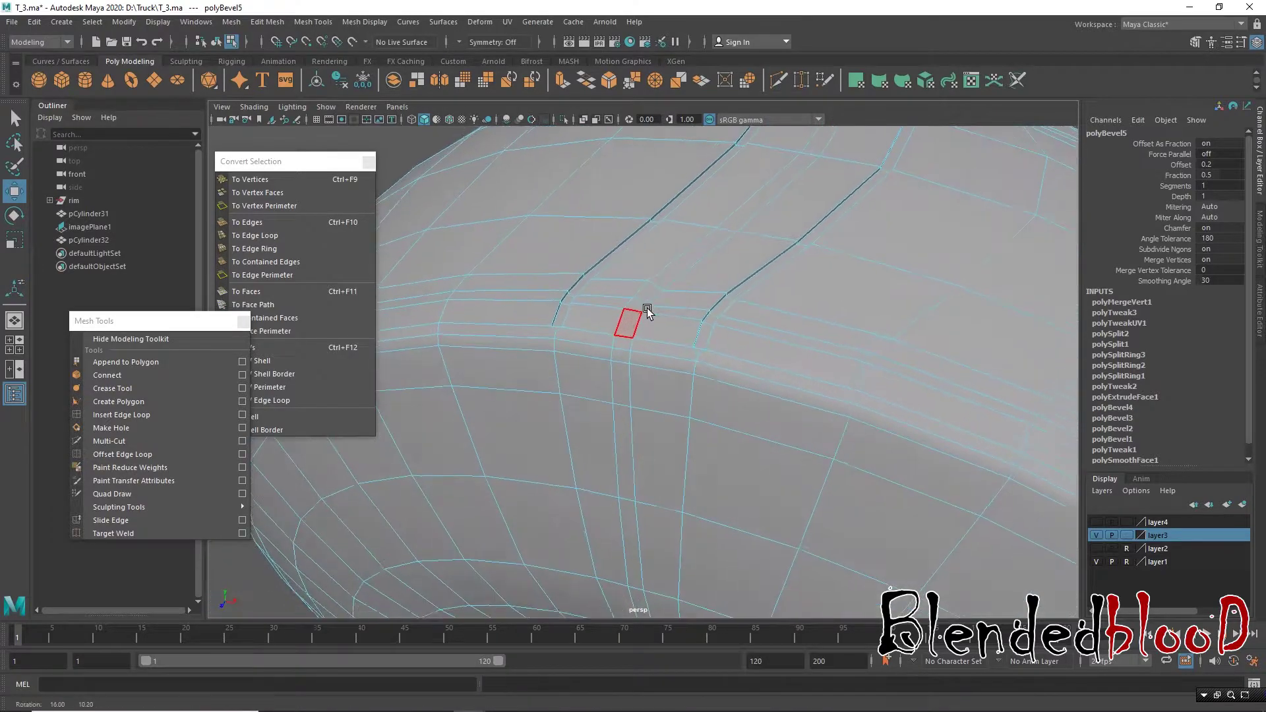
right_click_drag(652, 310, 672, 274)
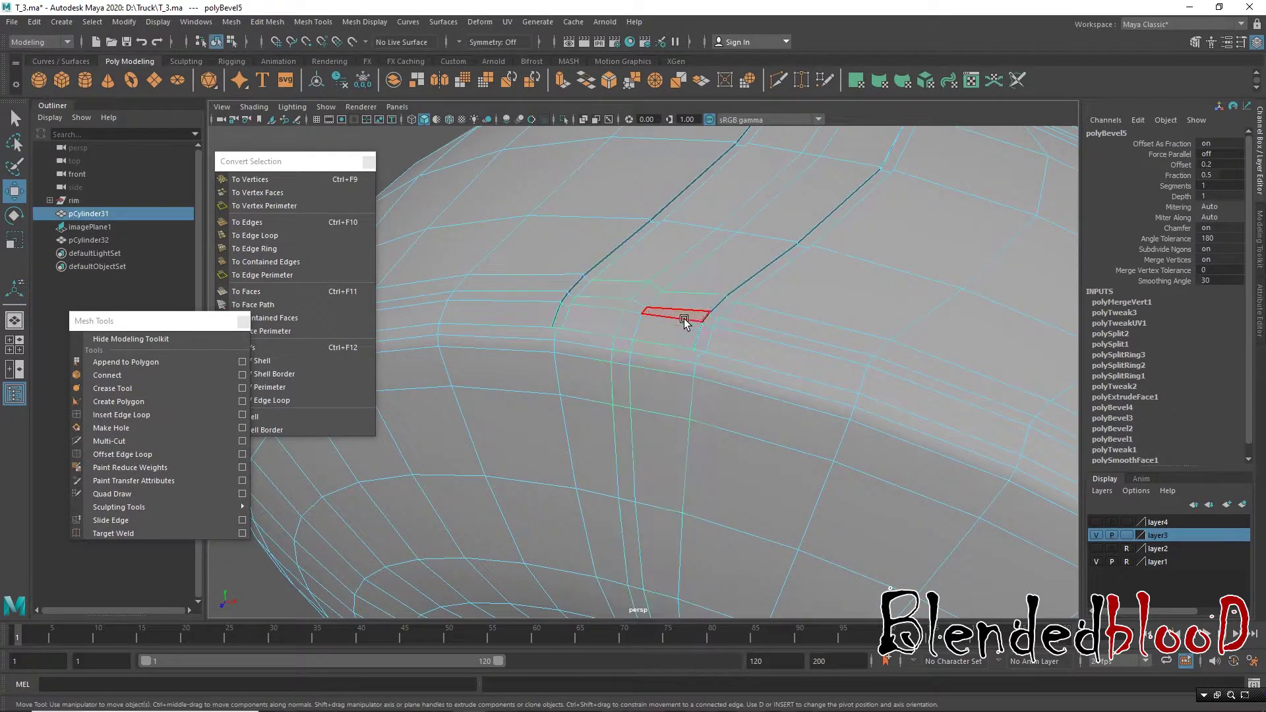
left_click(650, 345)
key("ctrl+z")
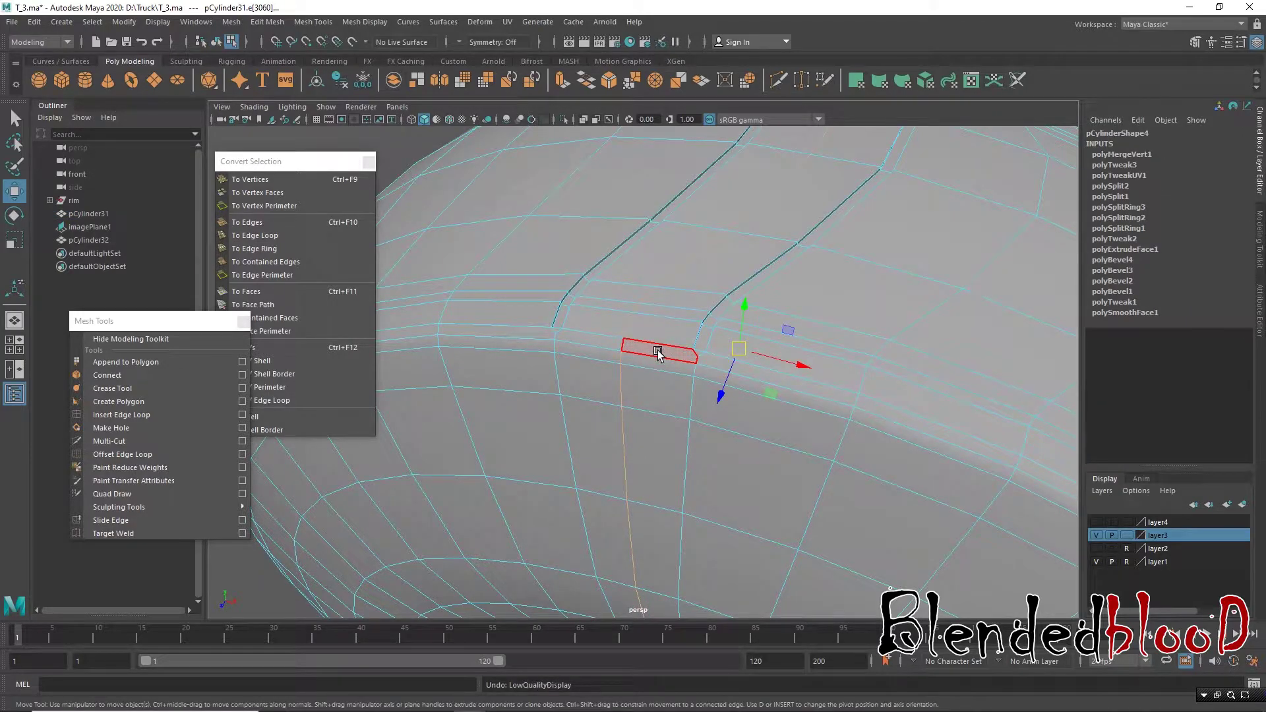
key("ctrl+z")
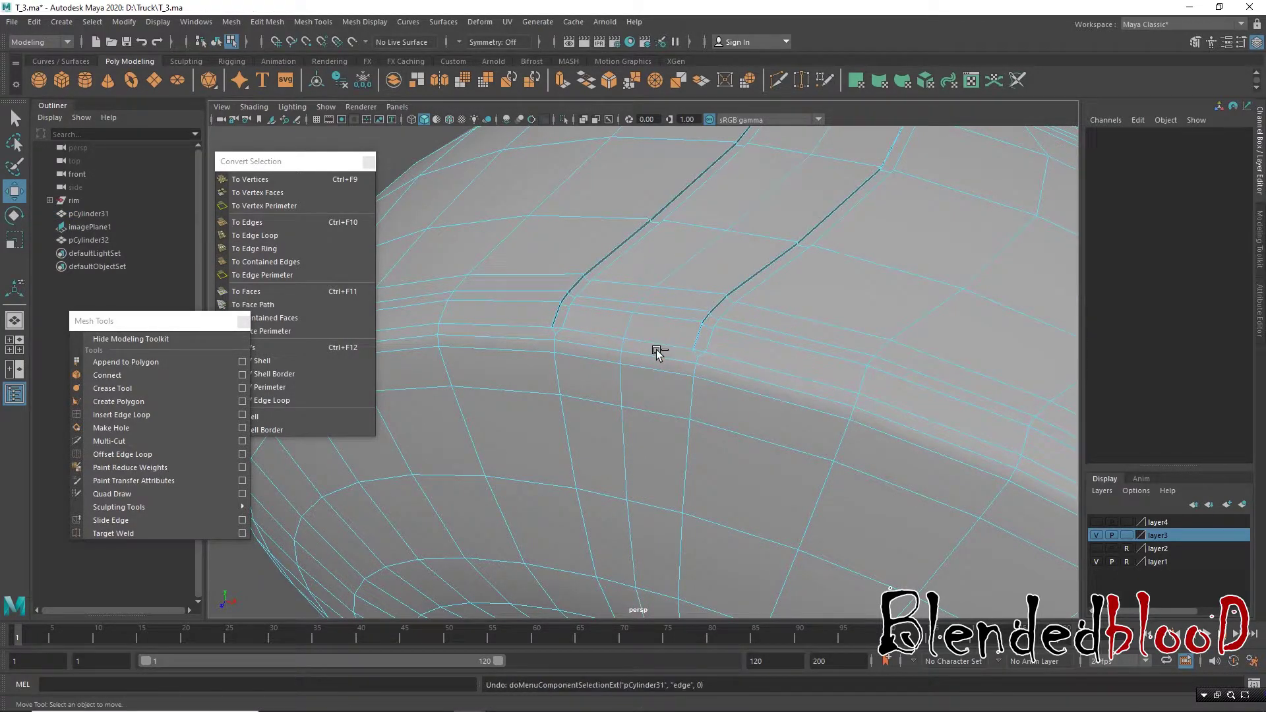
Step: Undo back past the old polySplitRing edge loop and earlier selections
key("ctrl+z")
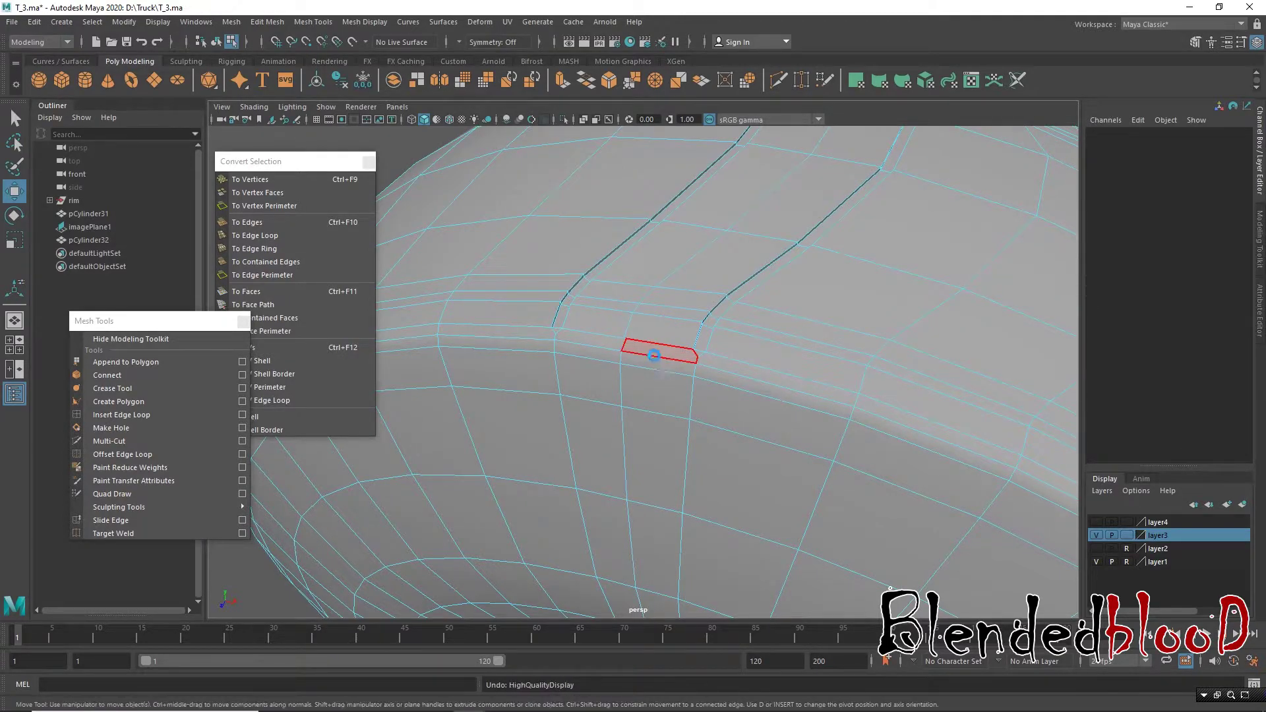
key("ctrl+z")
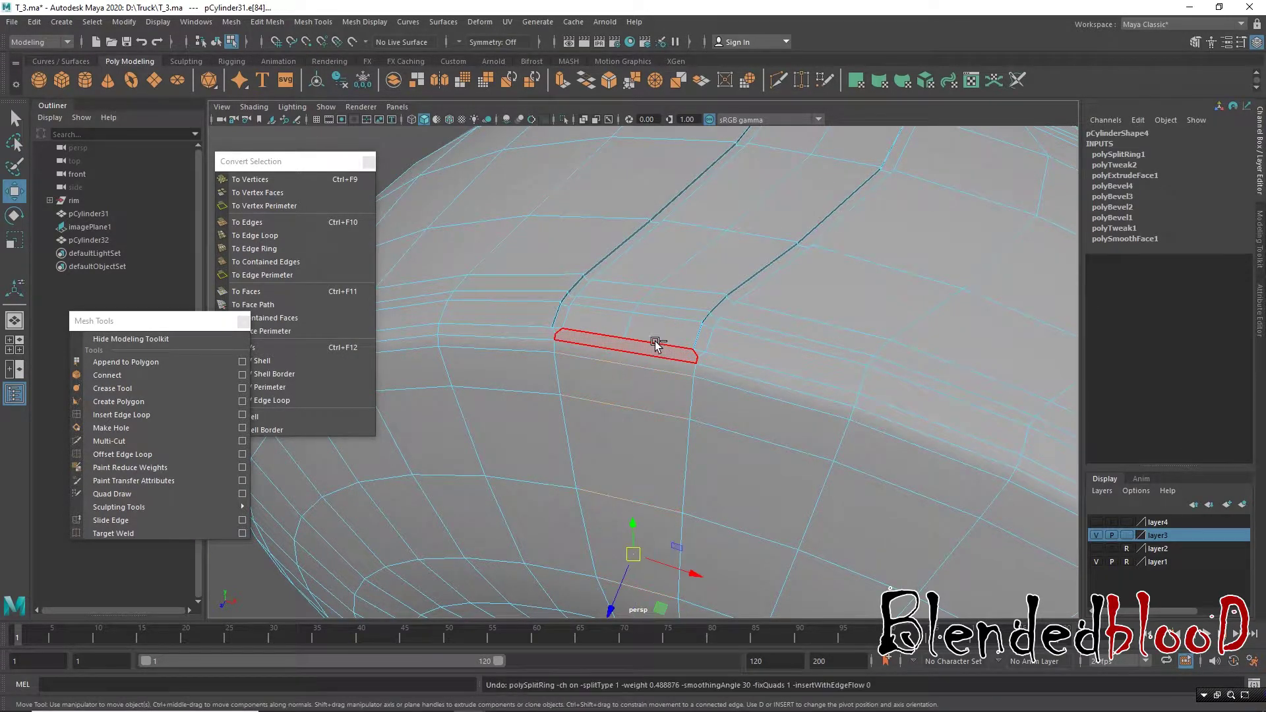
key("ctrl+z")
key("ctrl+z")
key("ctrl+z")
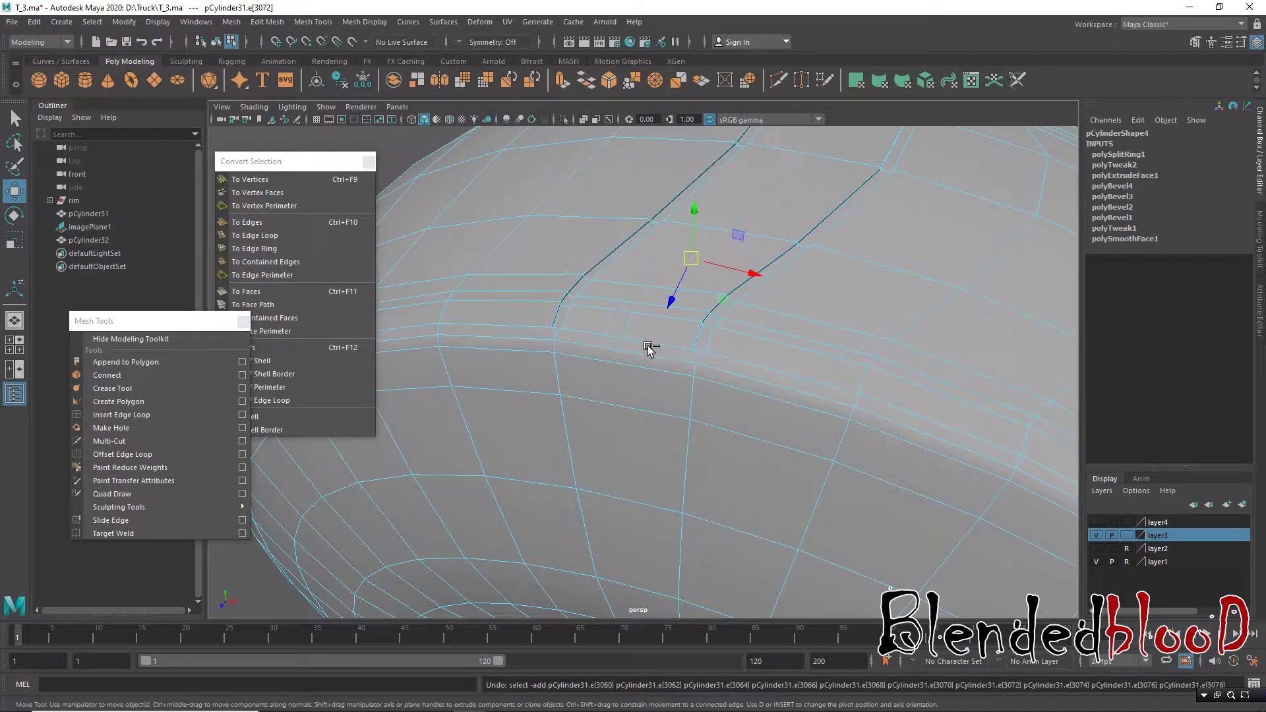
key("ctrl+z")
key("ctrl+z")
key("ctrl+z")
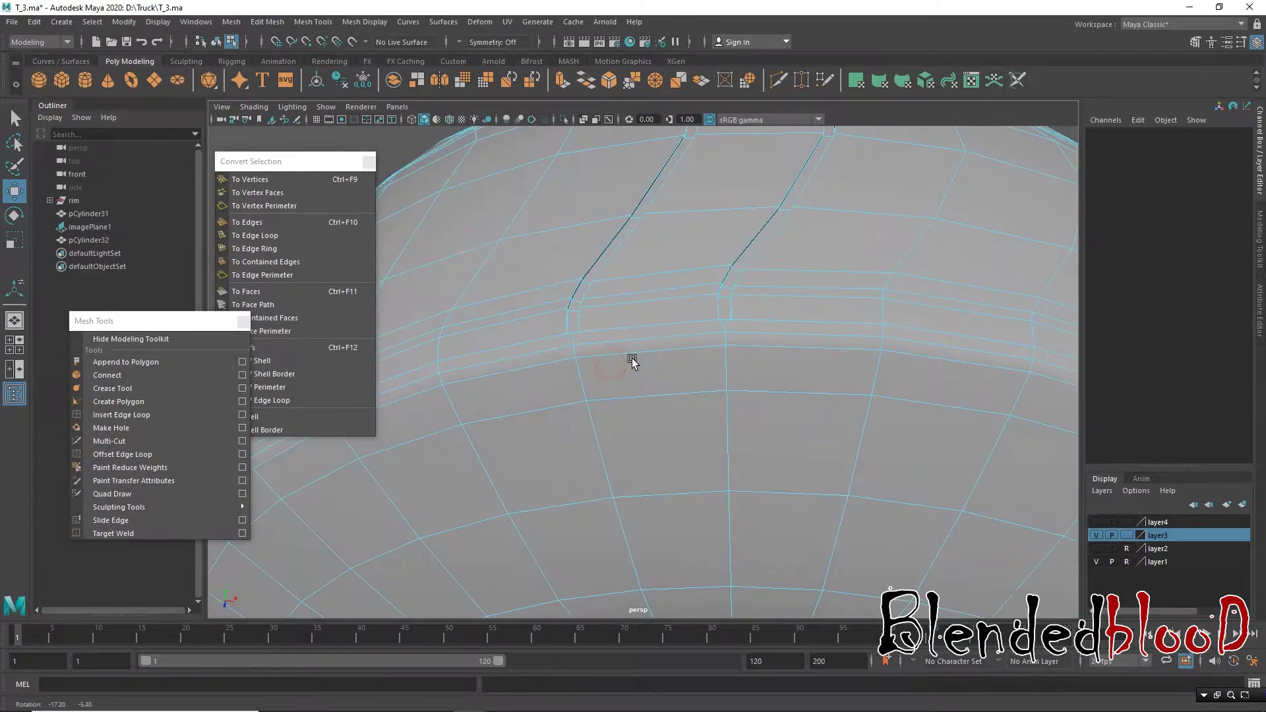
Step: Insert several edge loops across the tread below the grooves, polySplitRing2 through 6
left_click(141, 417)
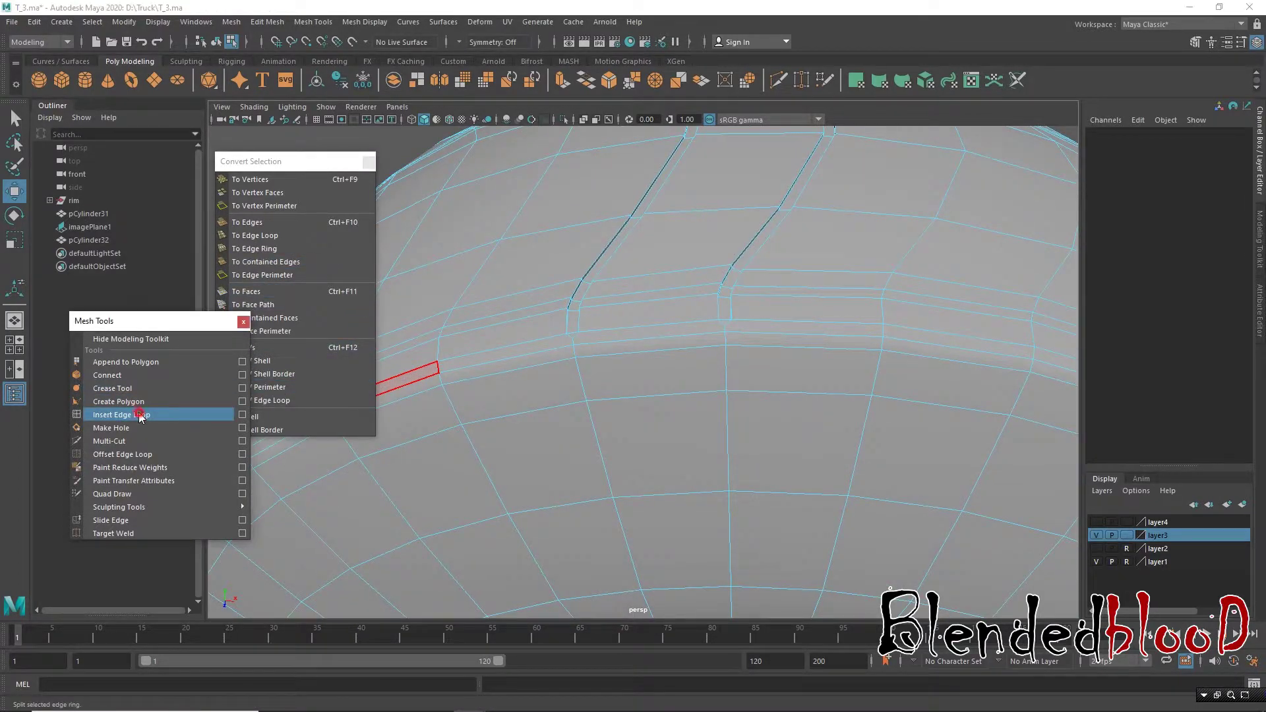
left_click_drag(595, 330, 695, 355)
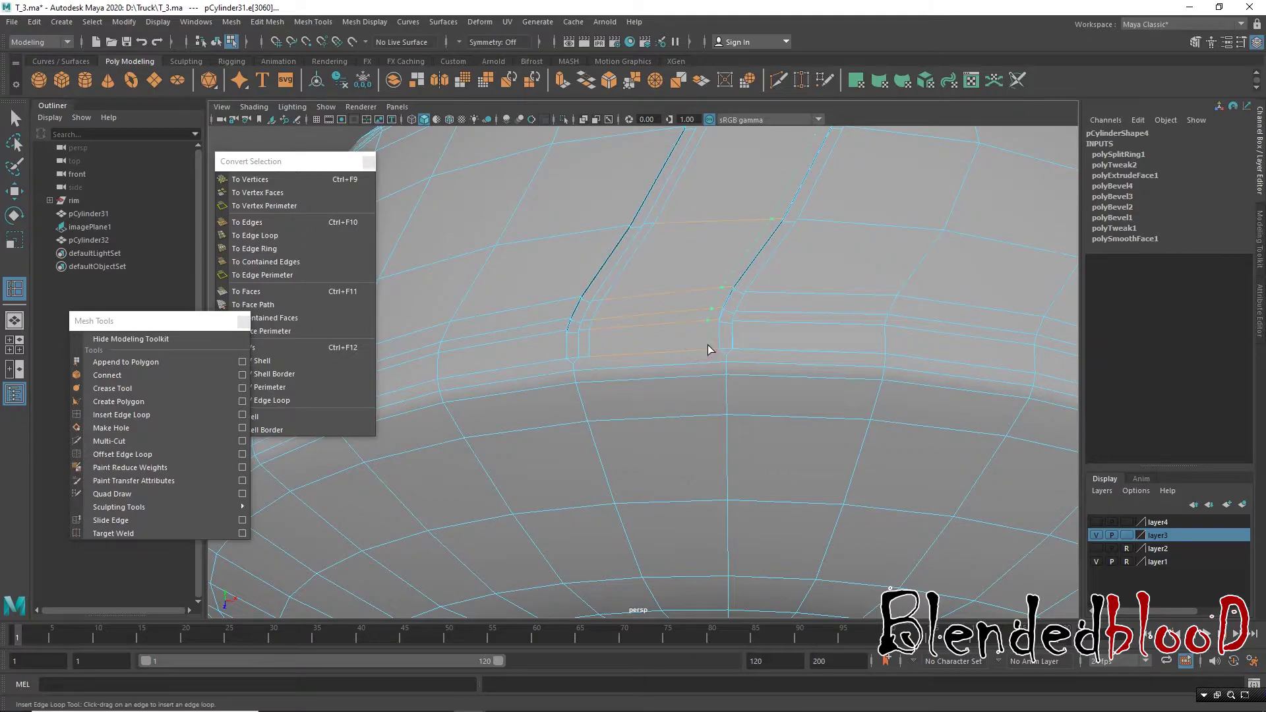
left_click(667, 343)
left_click_drag(666, 342, 610, 333, "alt")
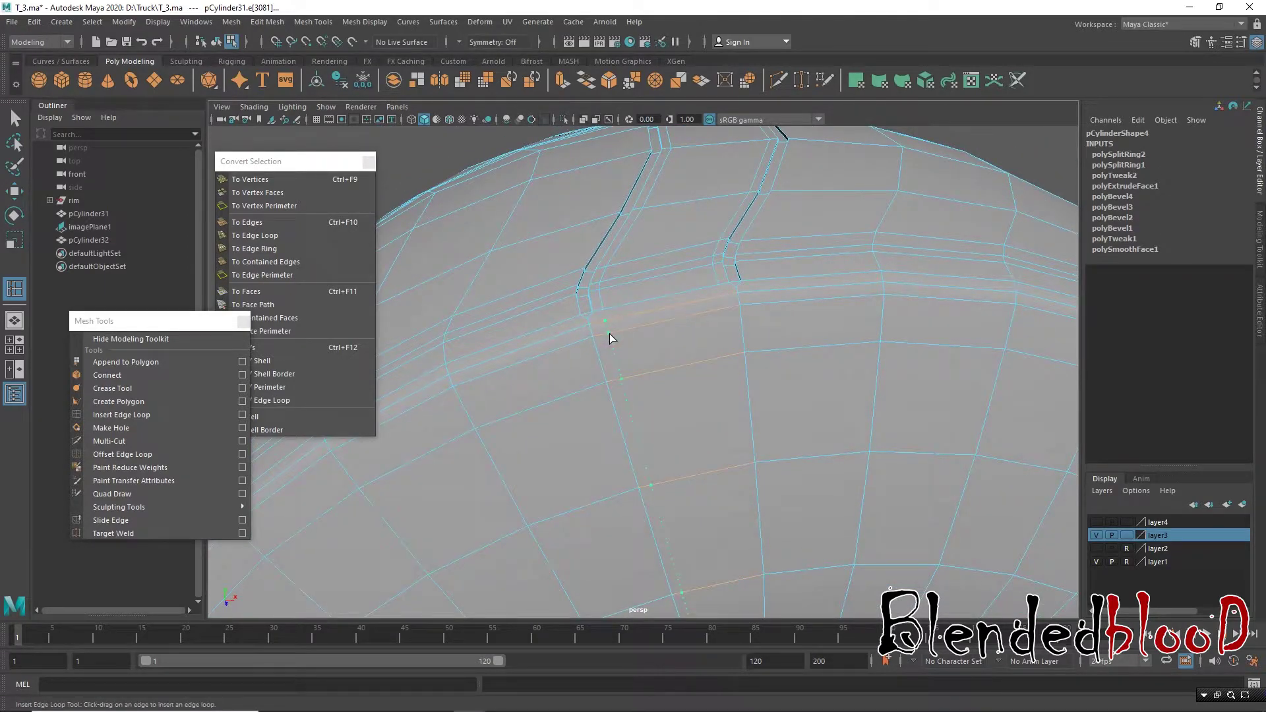
left_click_drag(687, 318, 725, 313)
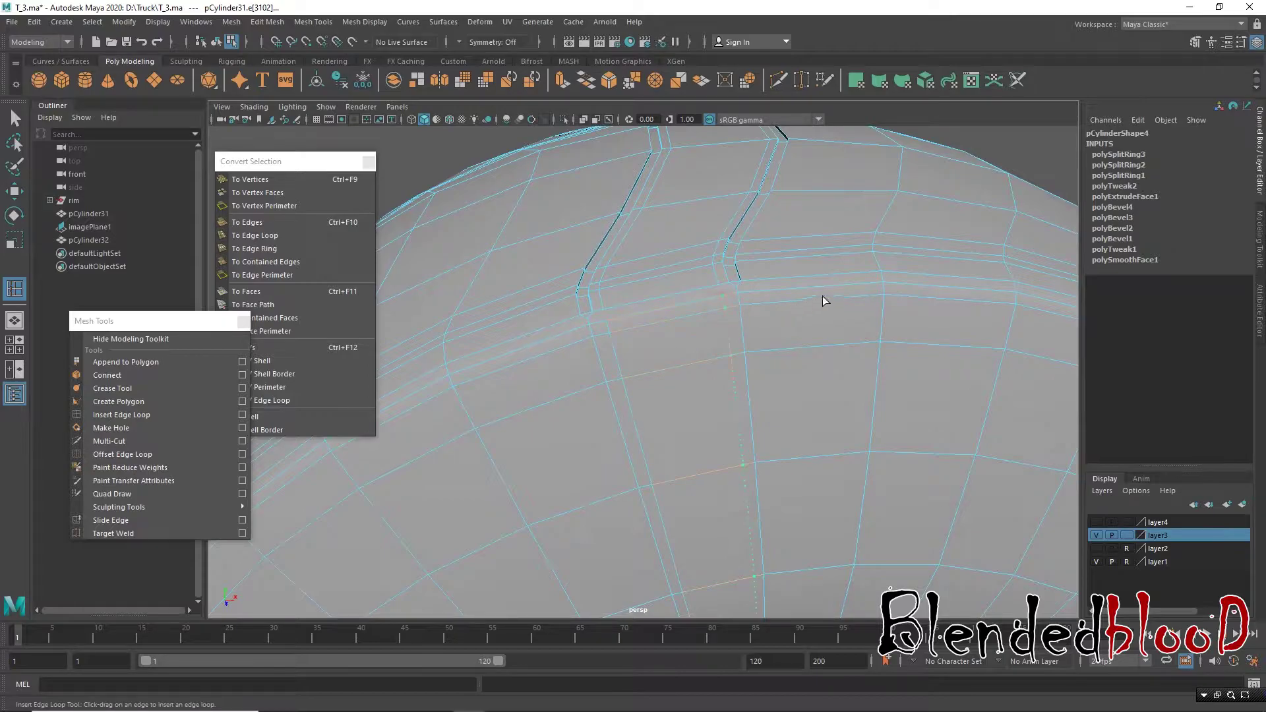
mouse_move(821, 295)
left_mouse_down("alt")
mouse_move(666, 295)
mouse_move(726, 388)
mouse_move(720, 404)
left_mouse_up("alt")
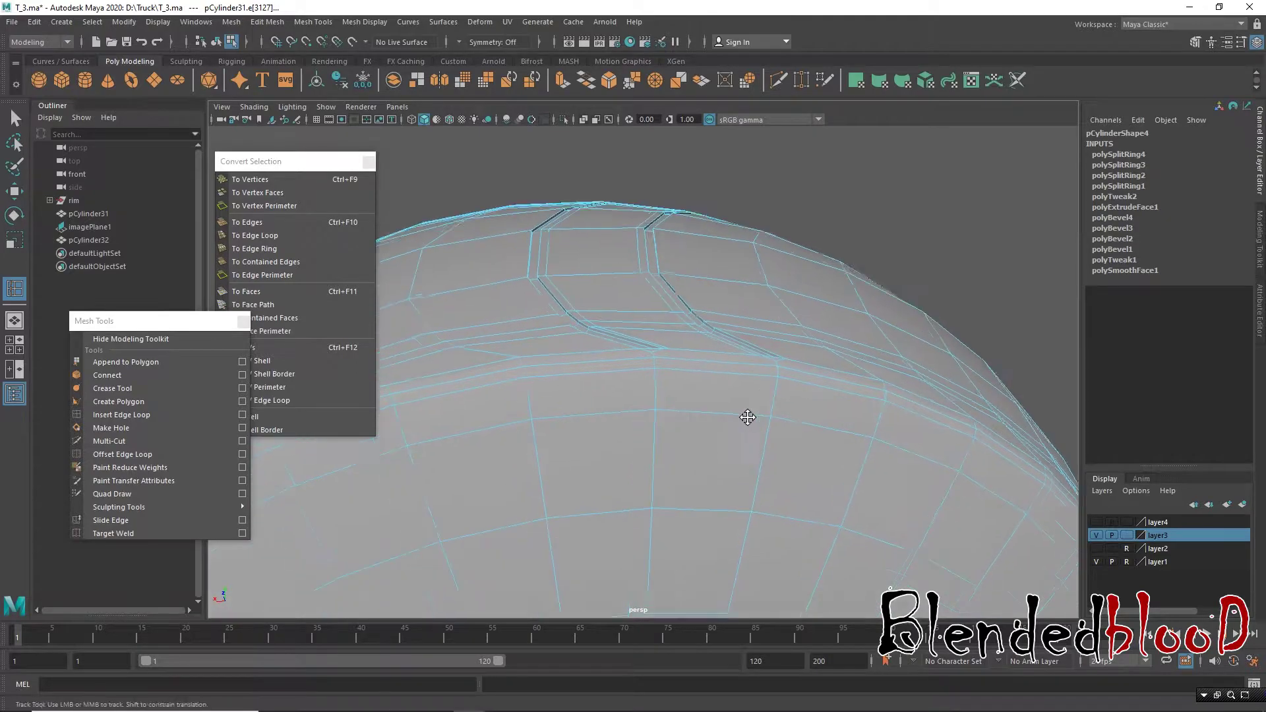
right_click_drag(720, 403, 720, 455, "alt")
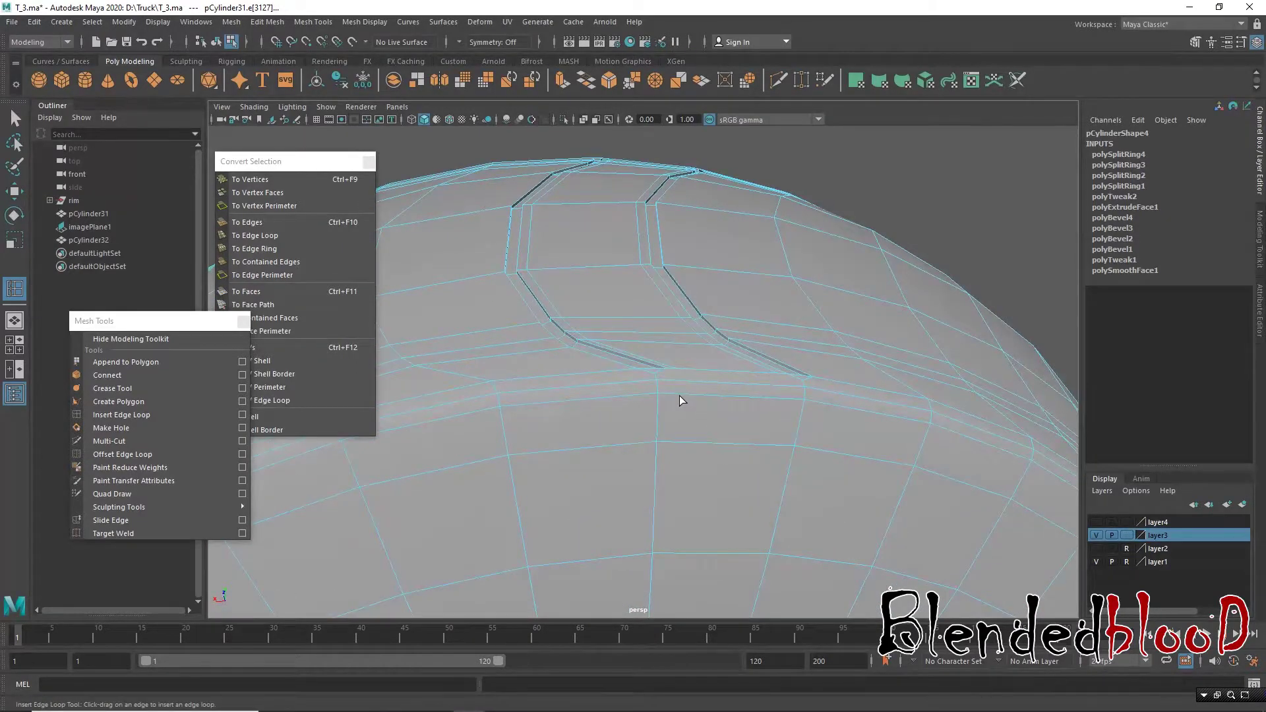
left_click_drag(758, 387, 775, 398)
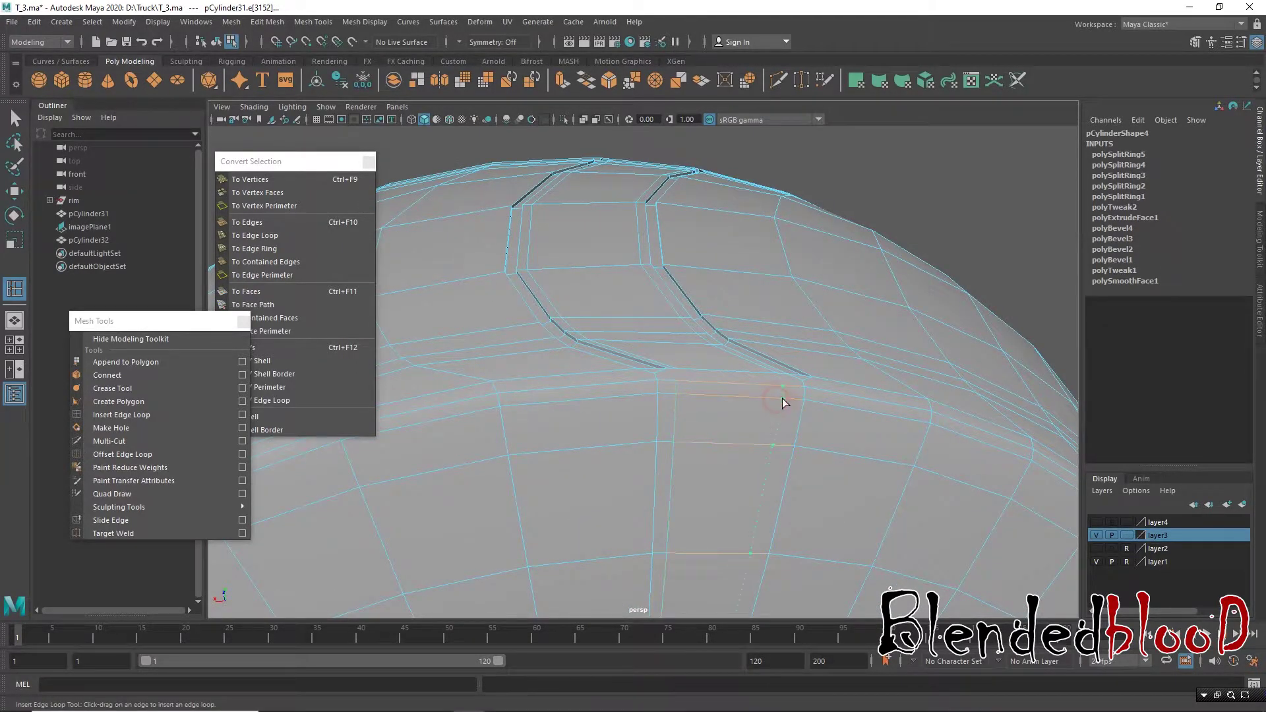
left_click(783, 399)
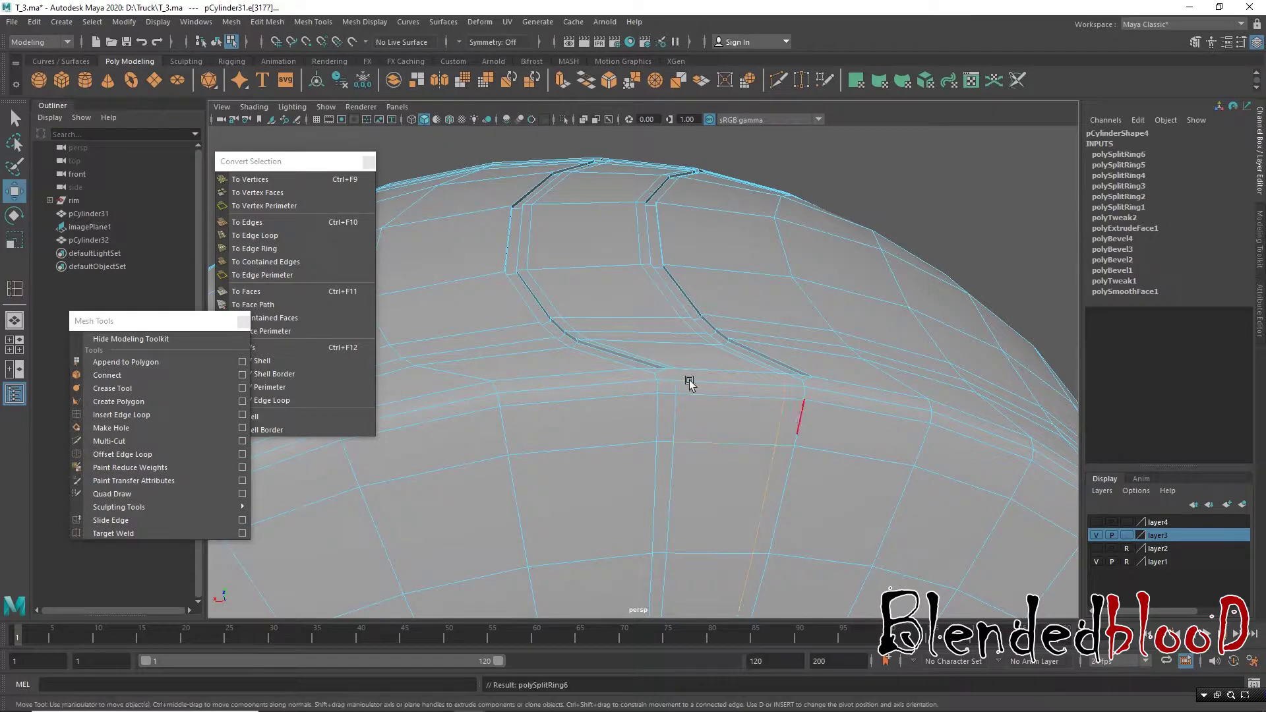
key("w")
mouse_move(797, 336)
right_mouse_down()
mouse_move(791, 358)
mouse_move(733, 336)
right_mouse_up()
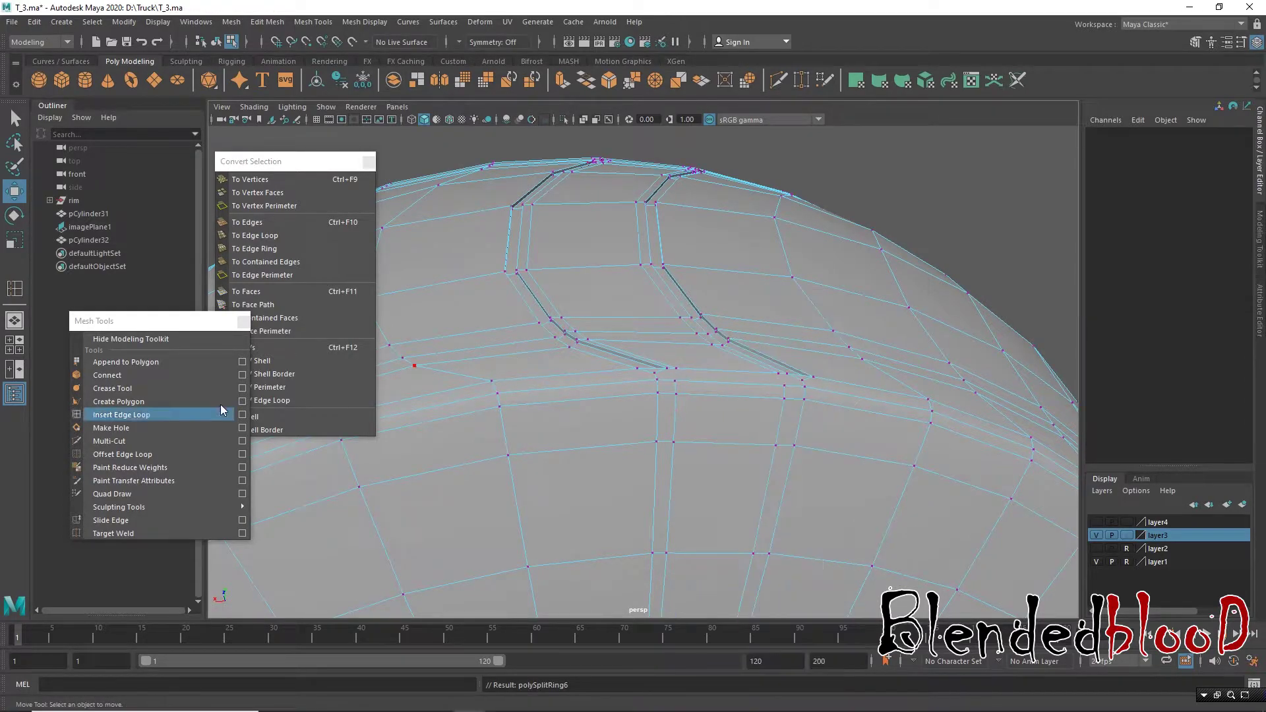
Step: Make Multi-Cut cuts at a groove vertex, then preview the smoothed mesh
left_click(137, 441)
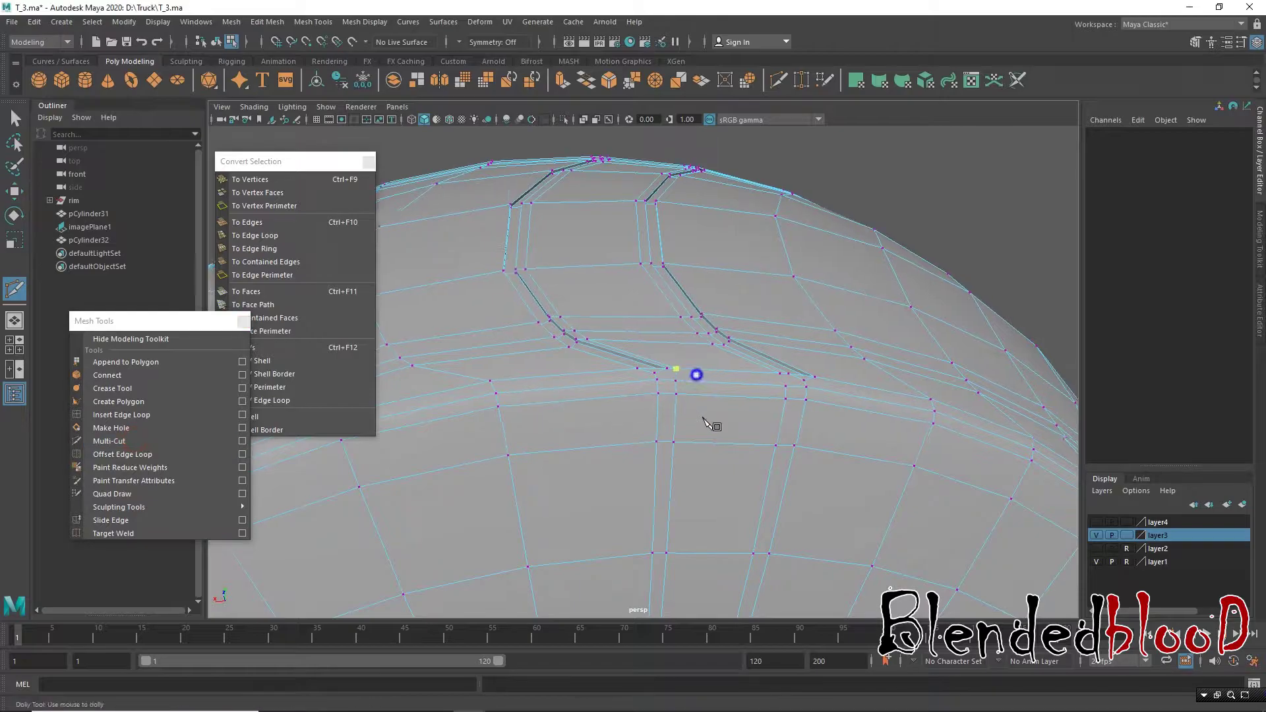
scroll(748, 364, "up", 5)
scroll(762, 373, "up", 2)
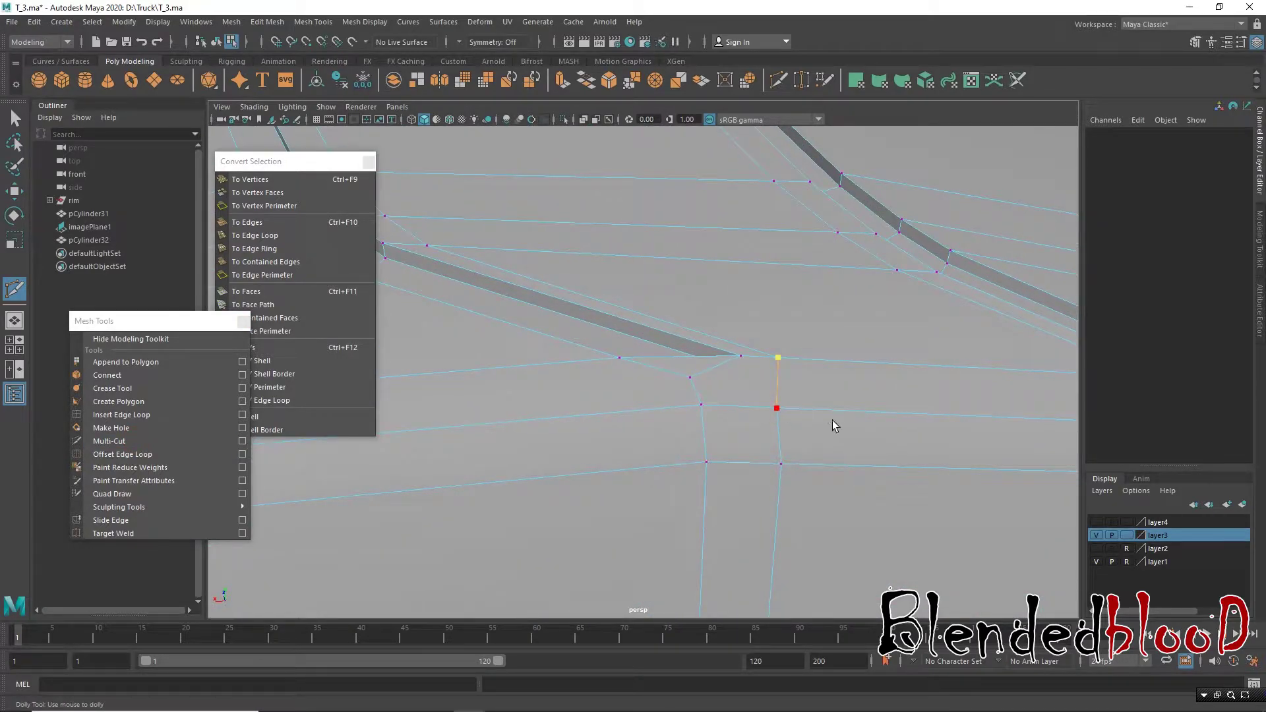
key("w")
middle_click_drag(984, 433, 856, 421, "alt")
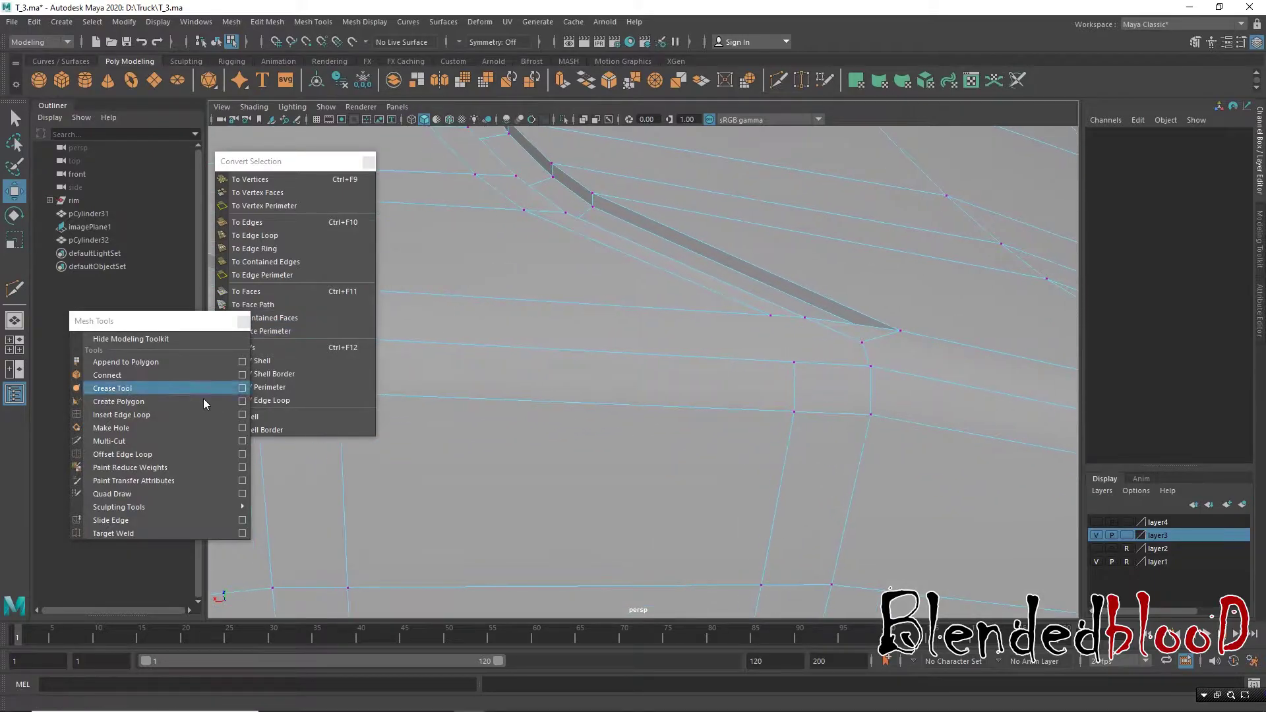
left_click(109, 441)
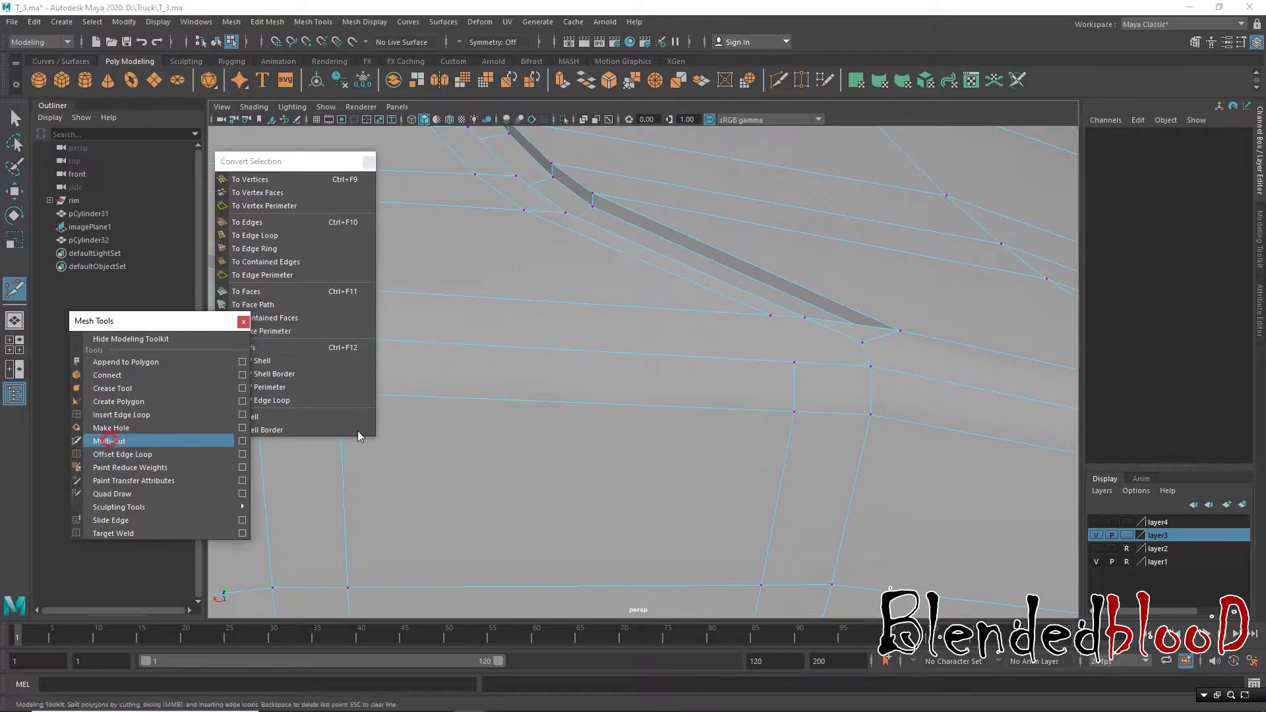
left_click(771, 317)
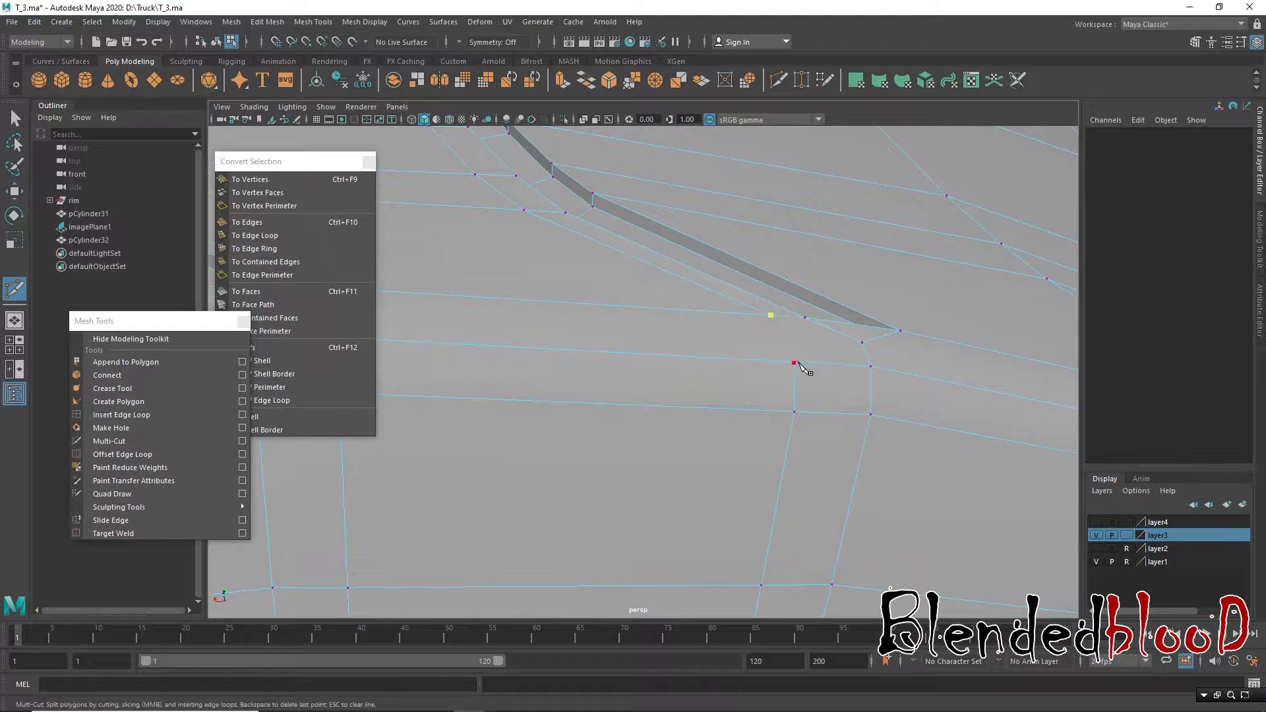
key("w")
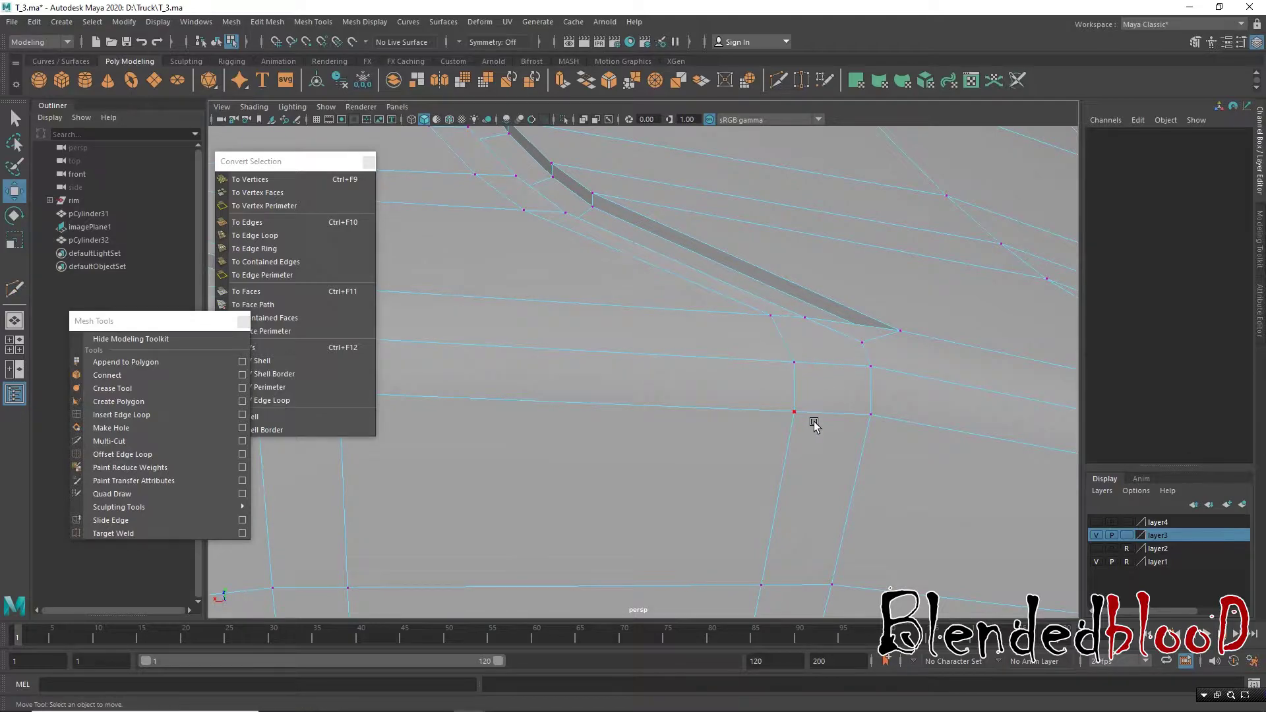
key("3")
key("1")
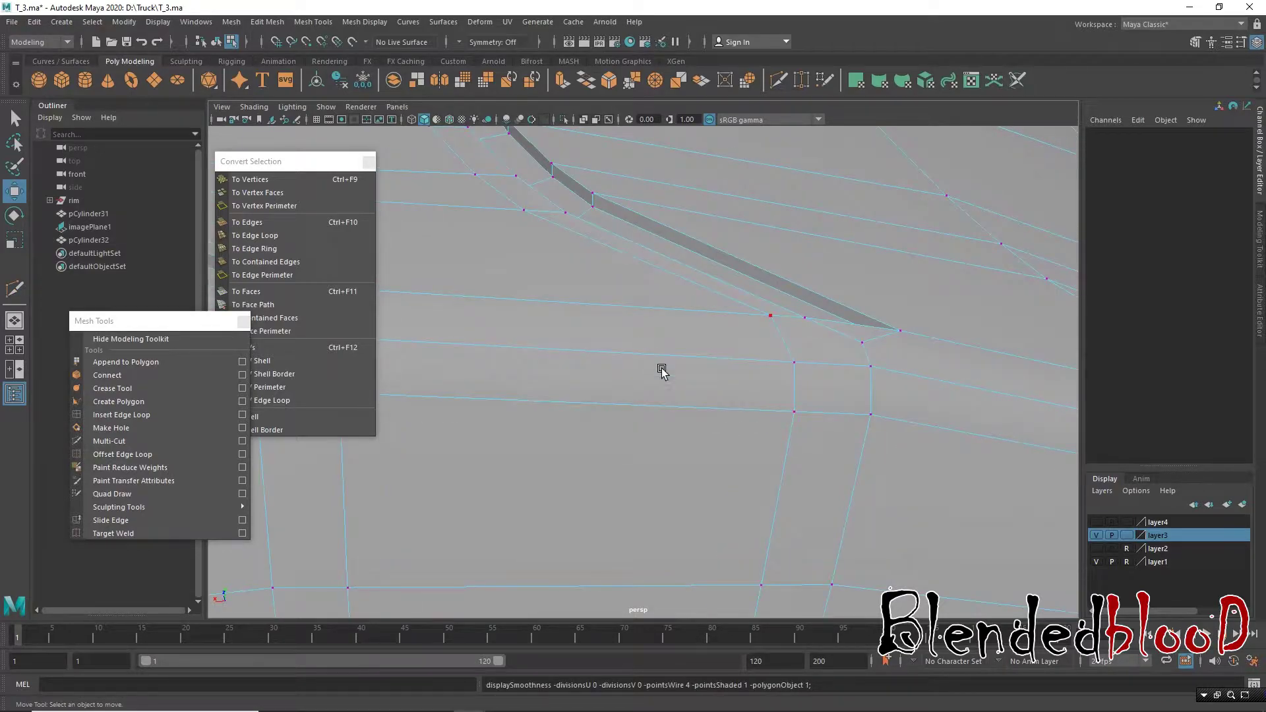
Step: Cut a new connecting edge from the vertex below the groove
scroll(661, 371, "down", 3)
scroll(679, 370, "down", 3)
scroll(725, 368, "down", 3)
scroll(768, 367, "down", 2)
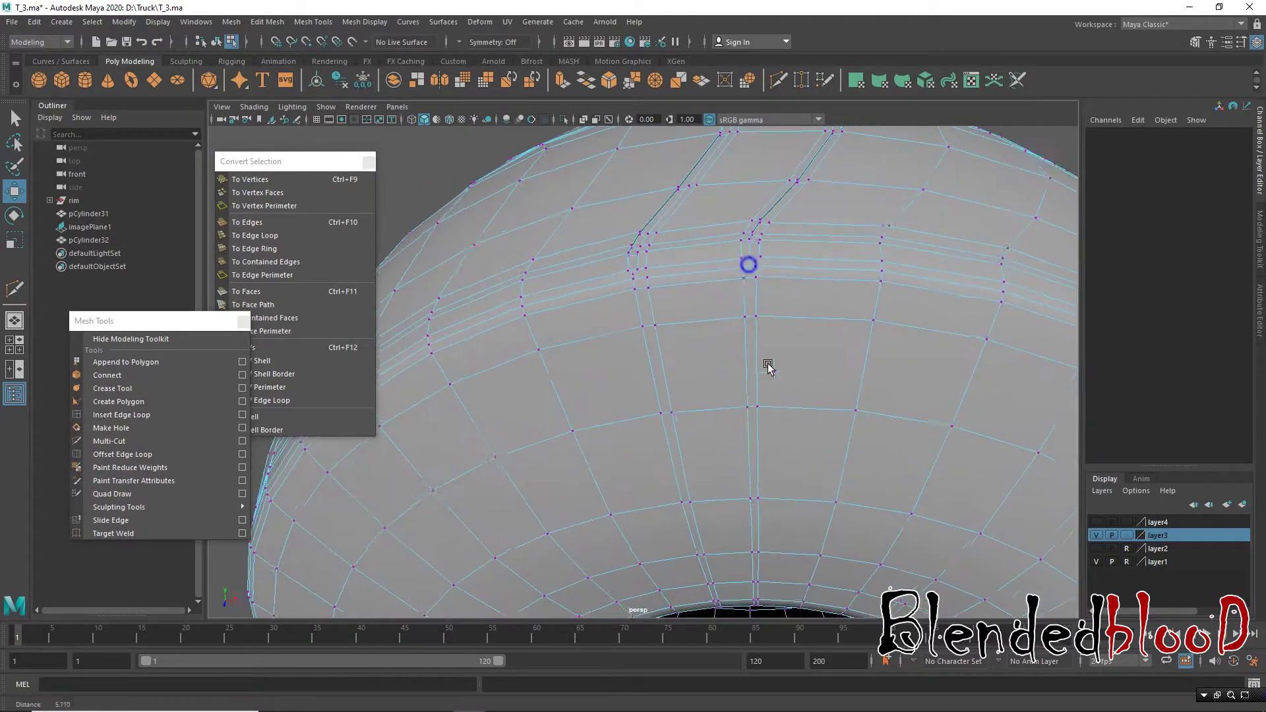
scroll(768, 368, "up", 5)
scroll(679, 333, "down", 2)
scroll(725, 462, "up", 3)
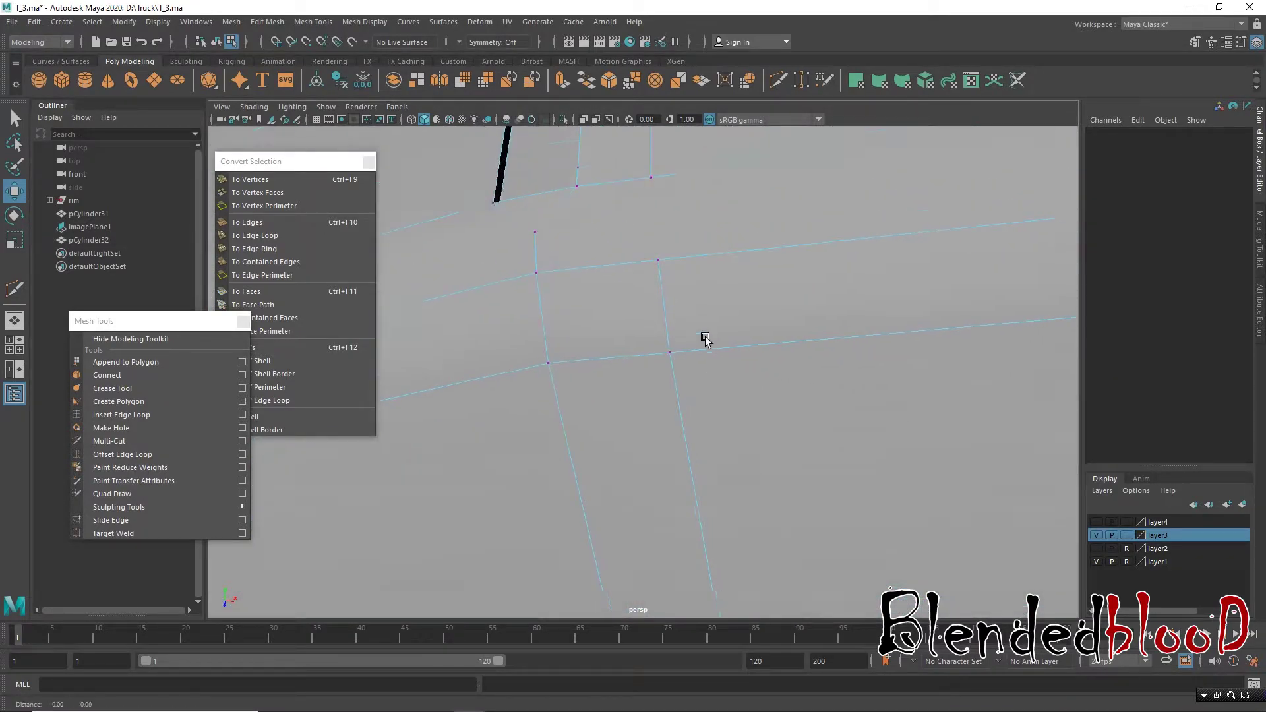
scroll(695, 339, "down", 3)
scroll(685, 339, "down", 1)
left_click(127, 442)
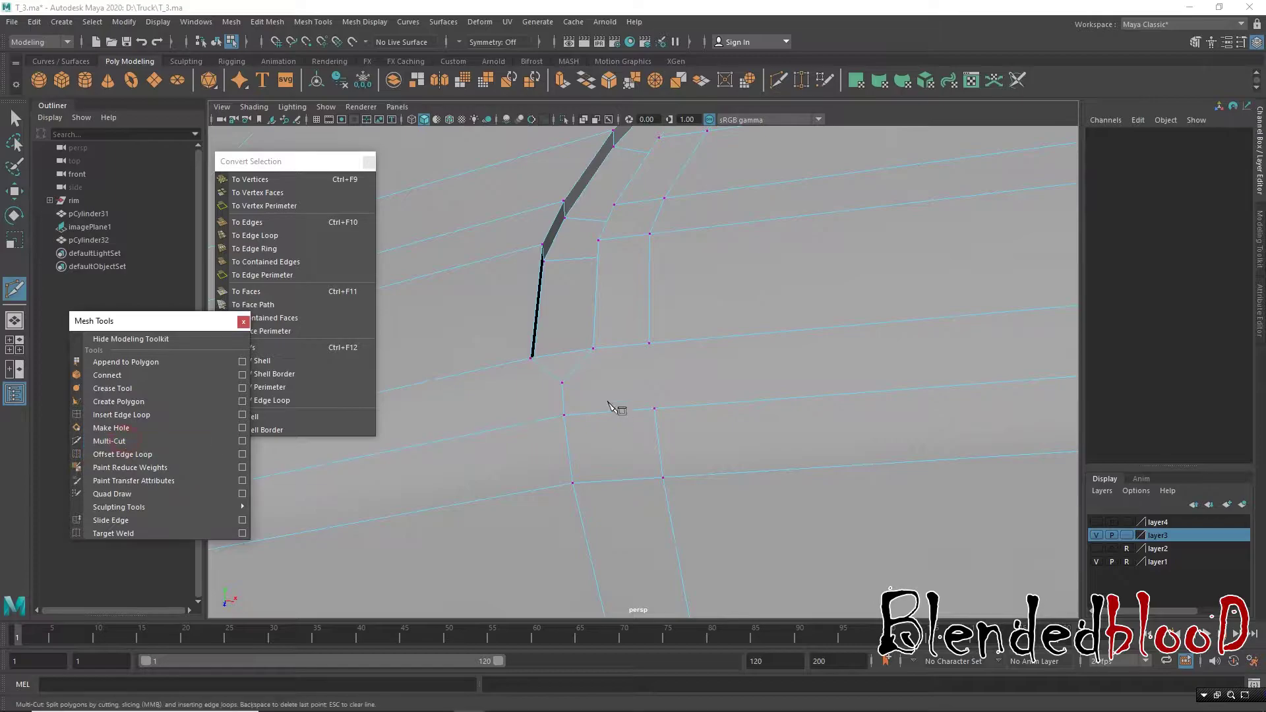
left_click(650, 344)
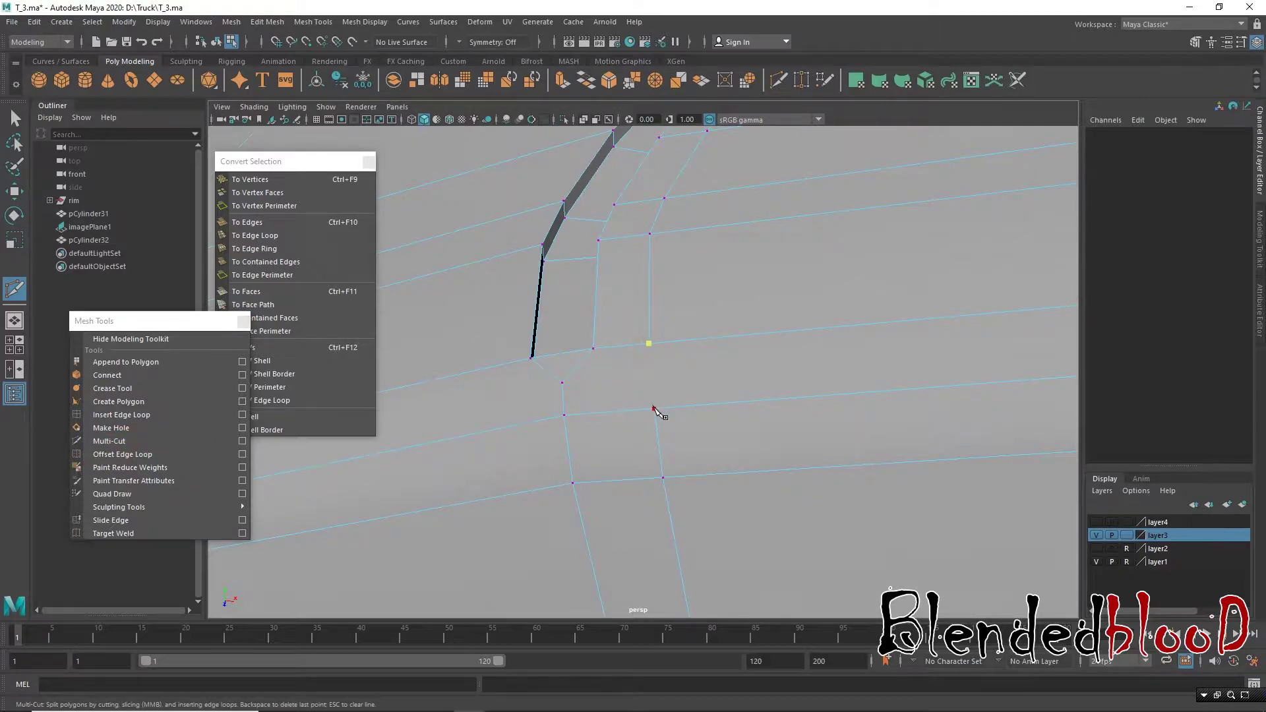
key("w")
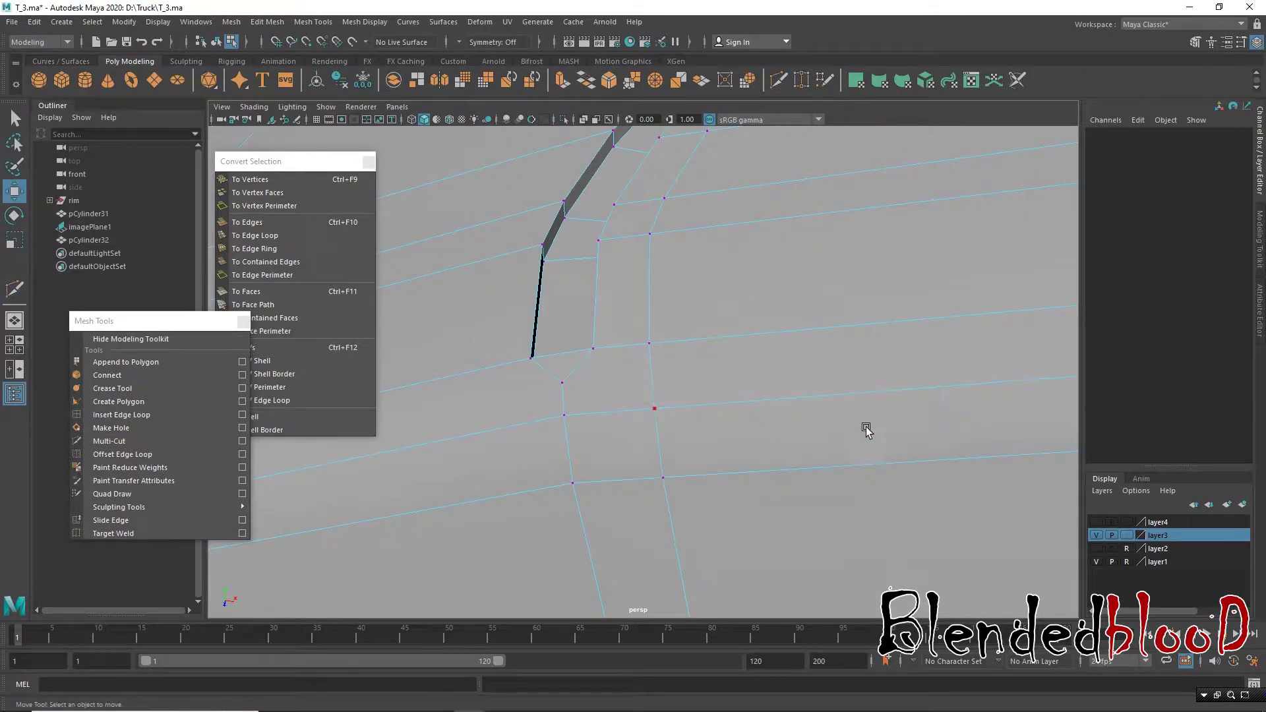
key("f")
Step: Cut another connecting edge below the opposite groove end and turn off smooth preview
mouse_move(873, 432)
left_mouse_down("alt")
mouse_move(798, 396)
mouse_move(593, 395)
left_mouse_up("alt")
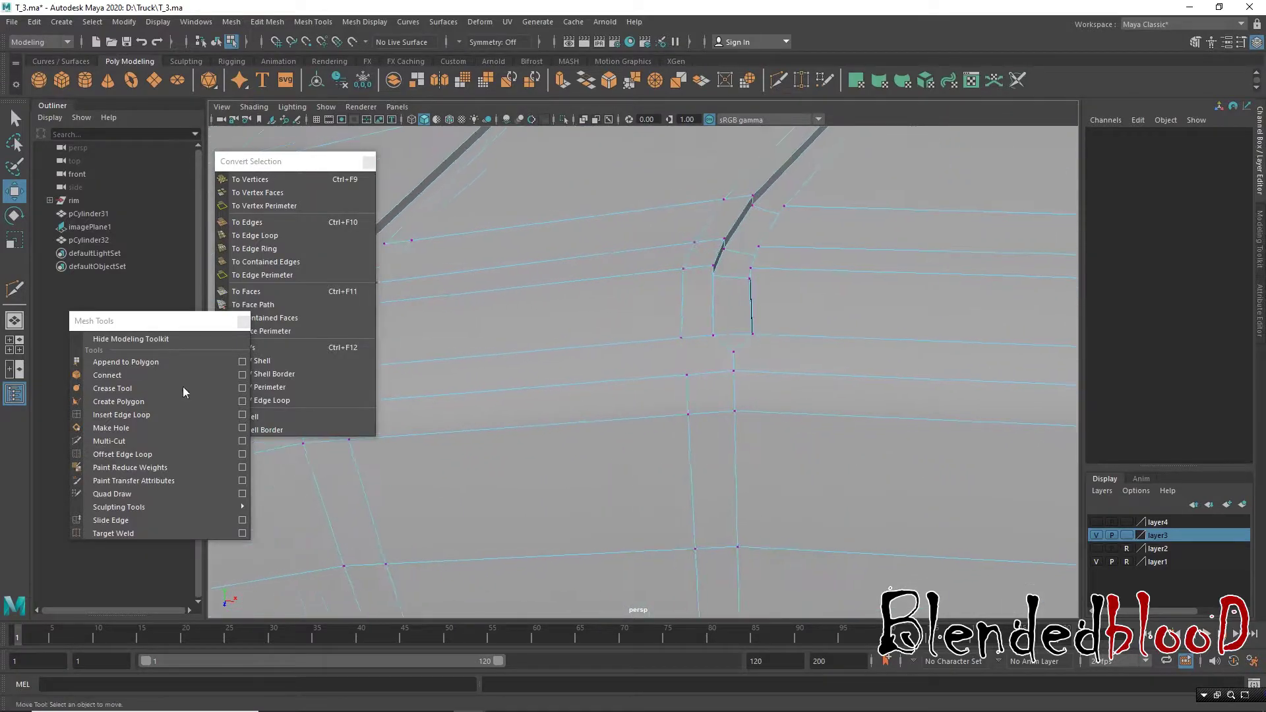
left_click(124, 443)
left_click(682, 338)
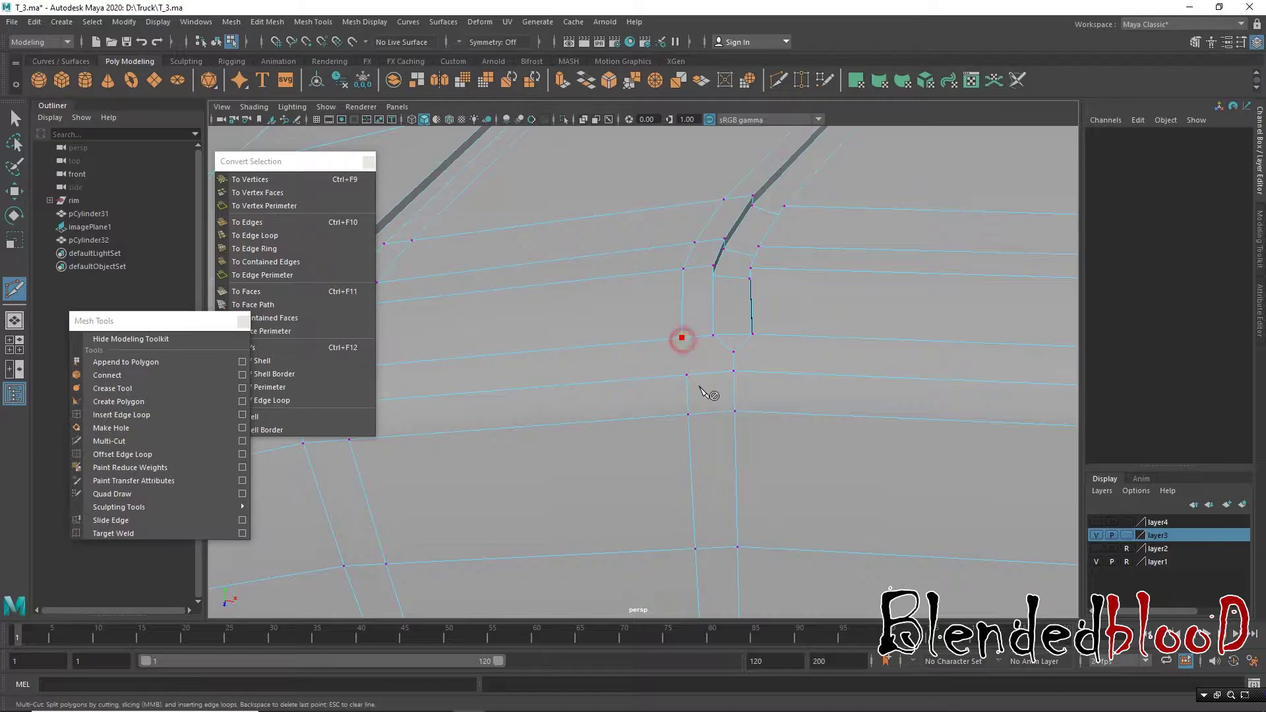
key("w")
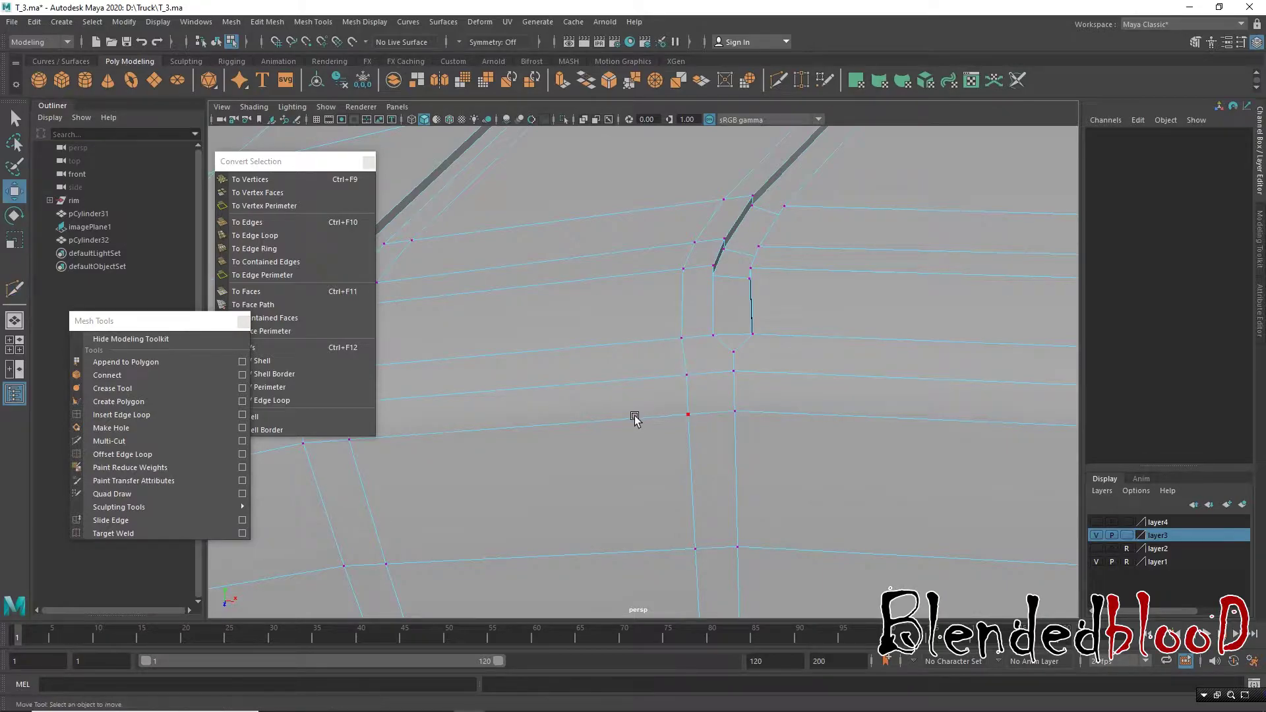
scroll(659, 416, "down", 5)
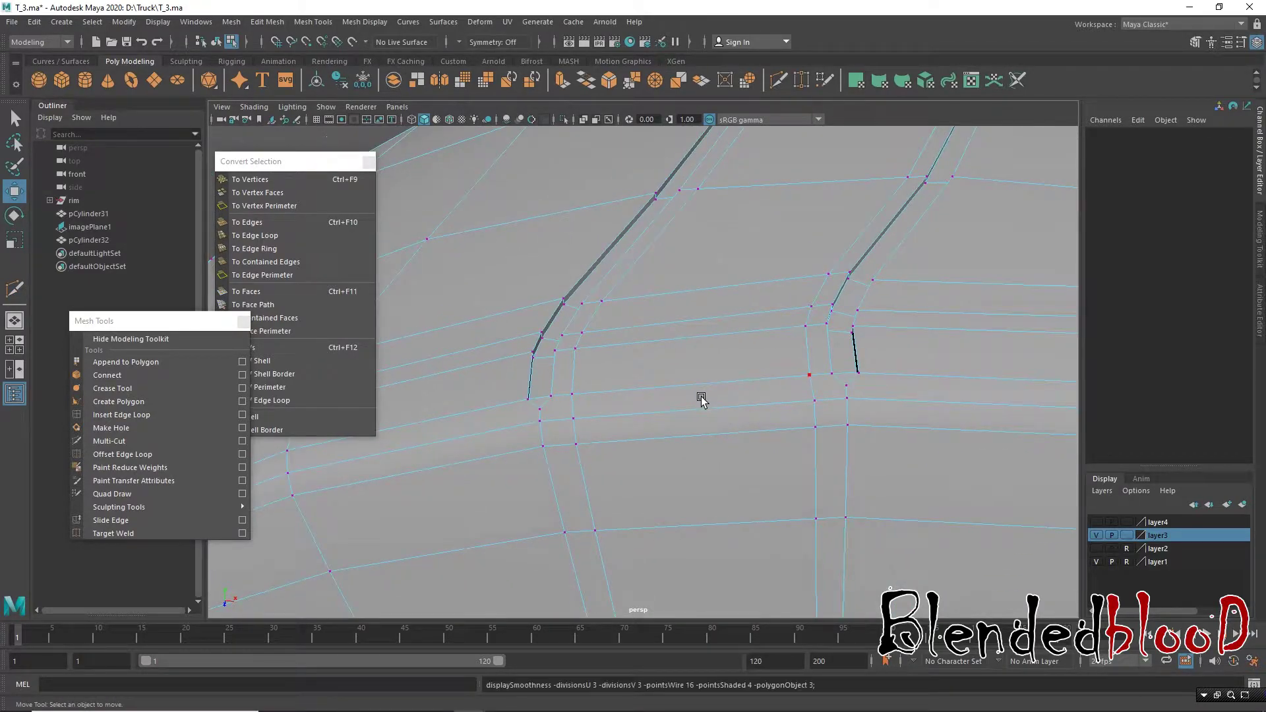
scroll(701, 395, "down", 3)
scroll(729, 409, "down", 3)
mouse_move(726, 359)
left_mouse_down("alt")
mouse_move(757, 399)
mouse_move(673, 433)
mouse_move(688, 456)
mouse_move(747, 421)
mouse_move(734, 415)
left_mouse_up("alt")
key("1")
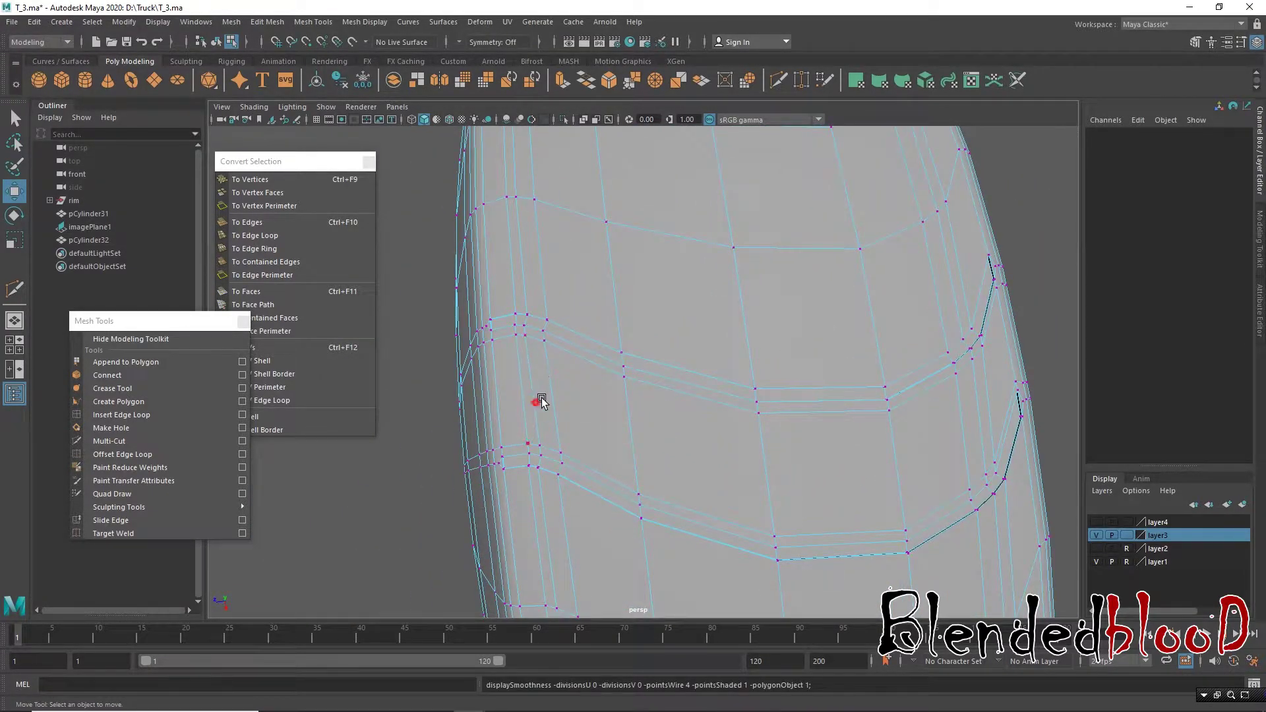
Step: Select tread face 1519 between the two grooves
mouse_move(540, 402)
left_mouse_down("alt")
mouse_move(569, 320)
mouse_move(603, 418)
mouse_move(580, 320)
left_mouse_up("alt")
right_click_drag(633, 335, 643, 375)
left_click(576, 386)
mouse_move(575, 385)
left_mouse_down("alt")
mouse_move(798, 381)
mouse_move(913, 396)
mouse_move(884, 429)
mouse_move(680, 428)
mouse_move(727, 404)
mouse_move(802, 400)
mouse_move(840, 438)
mouse_move(828, 319)
mouse_move(838, 383)
left_mouse_up("alt")
left_click(886, 428)
scroll(822, 430, "up", 5)
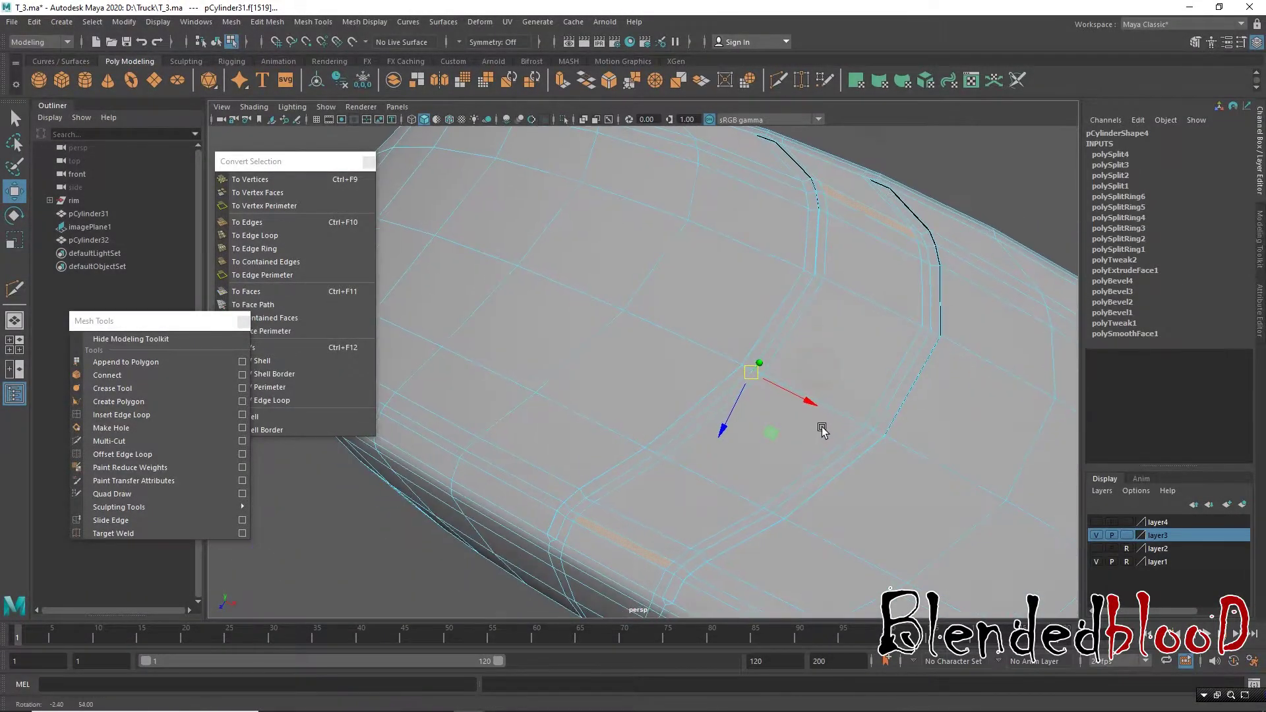
left_click_drag(823, 429, 833, 359, "alt")
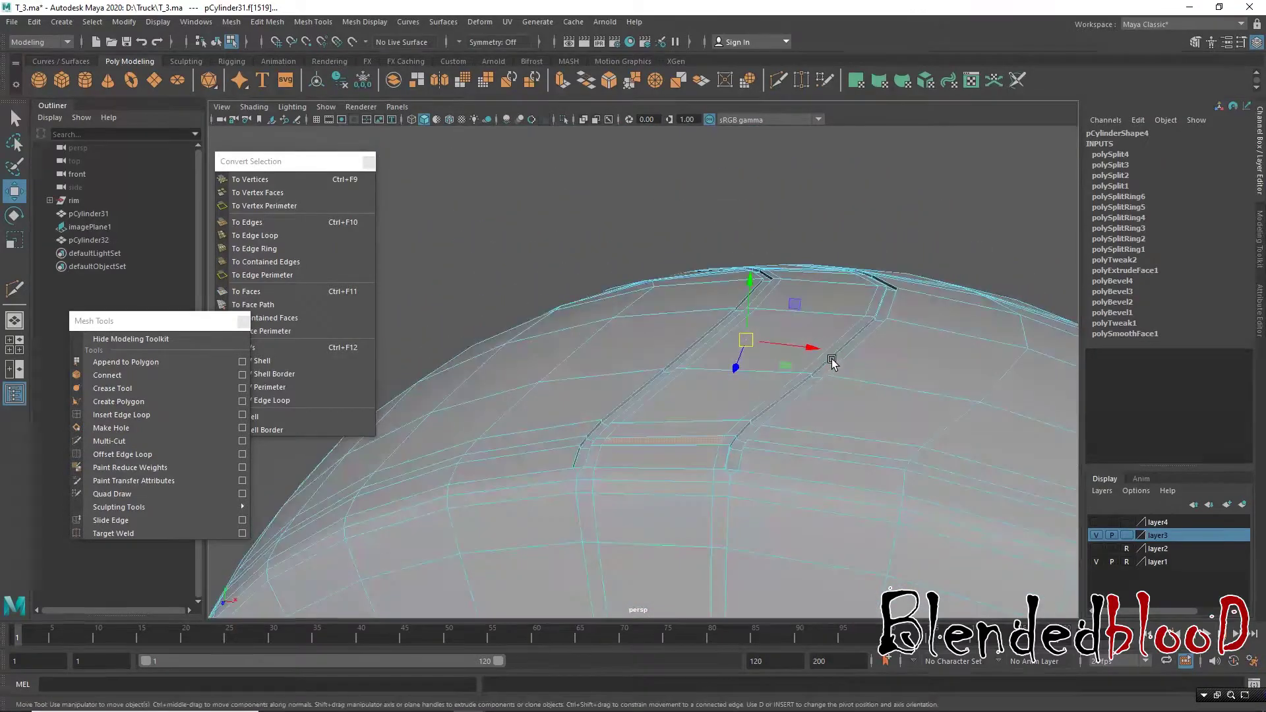
Step: Extrude the selected tread face between the grooves
left_click(562, 81)
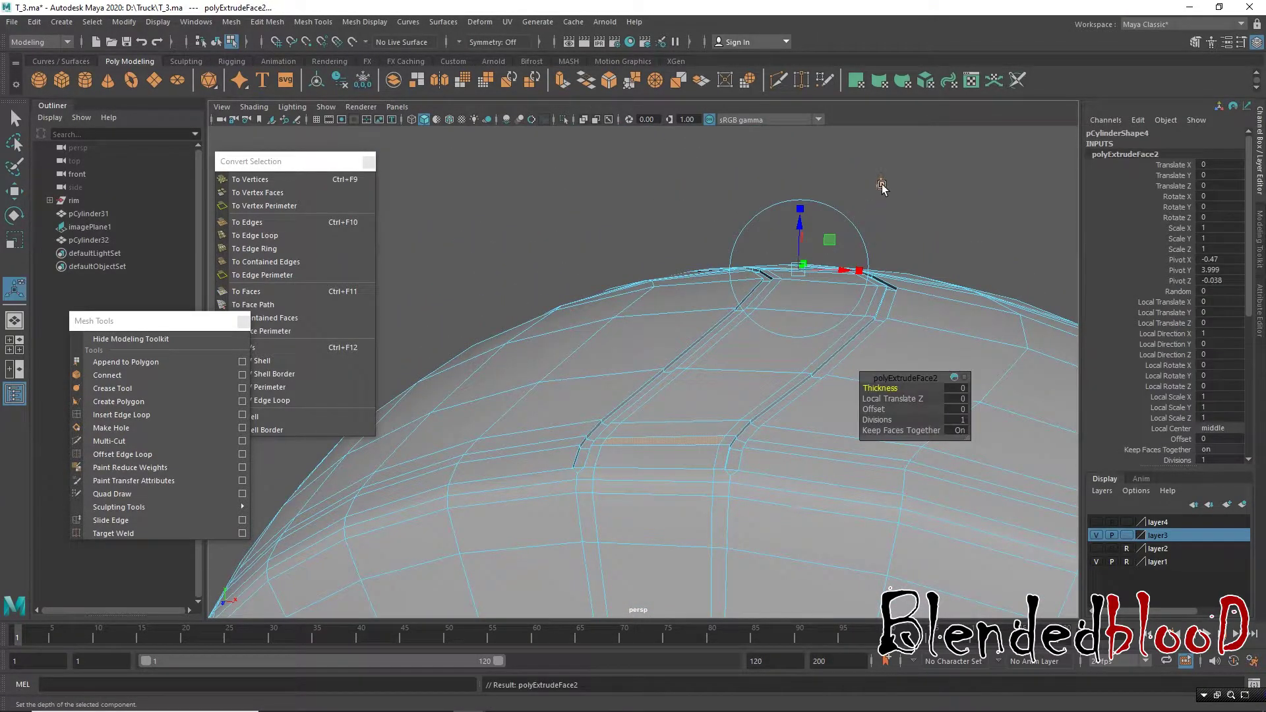
key("w")
left_click(779, 339)
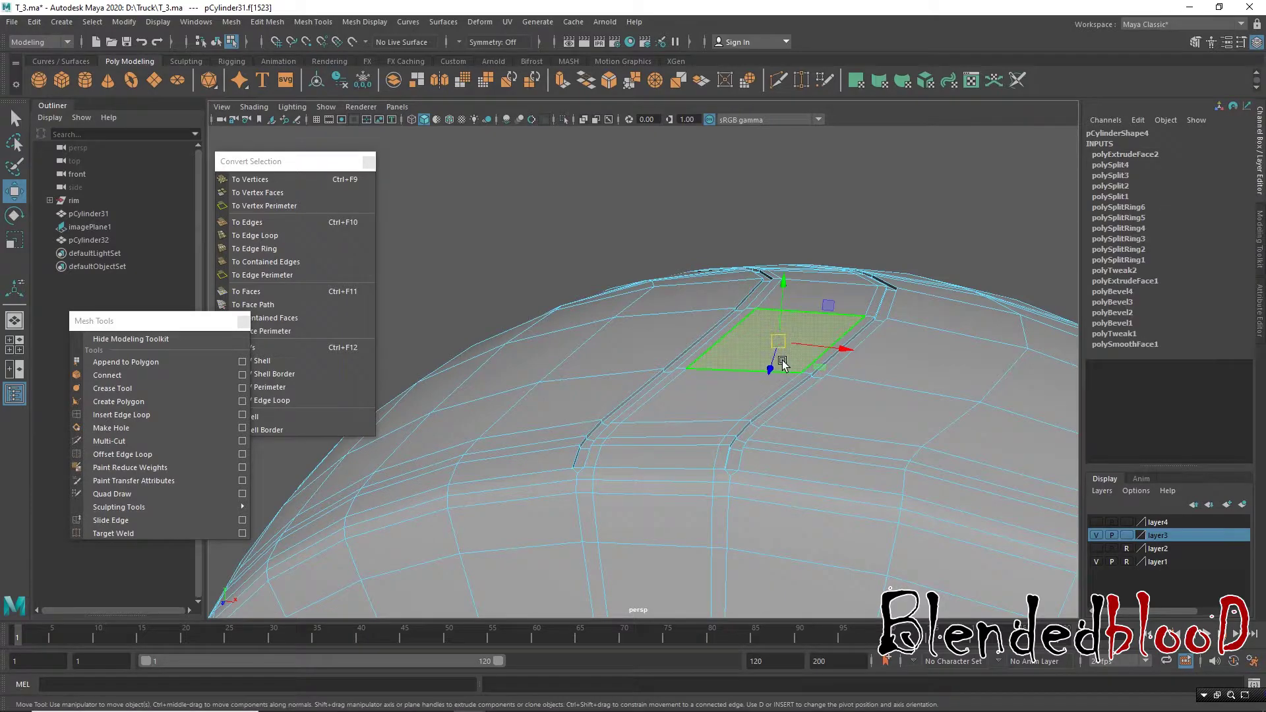
left_click(783, 364)
left_click_drag(783, 364, 741, 280, "alt")
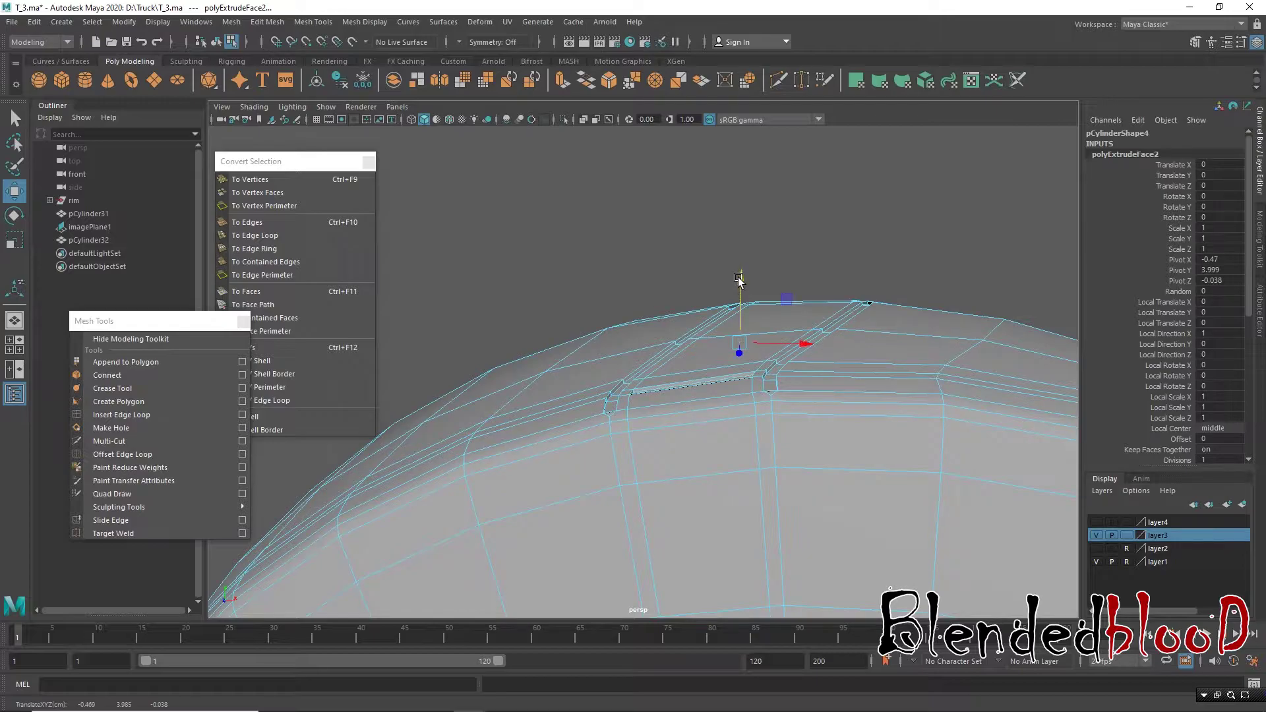
Step: Toggle the tire selection and recover the extruded face selection
right_click_drag(827, 316, 848, 246)
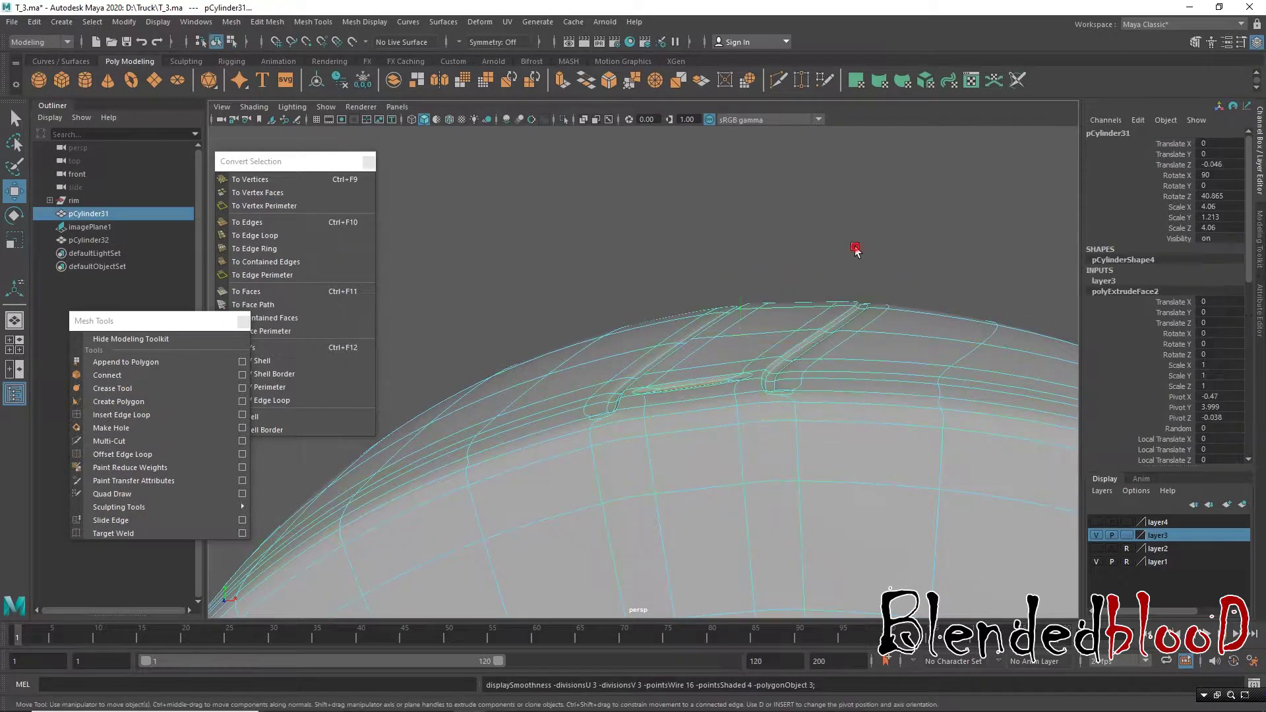
left_click(811, 290)
mouse_move(813, 325)
left_mouse_down("alt")
mouse_move(794, 342)
mouse_move(893, 350)
mouse_move(880, 422)
mouse_move(868, 393)
mouse_move(848, 421)
left_mouse_up("alt")
left_click(773, 326)
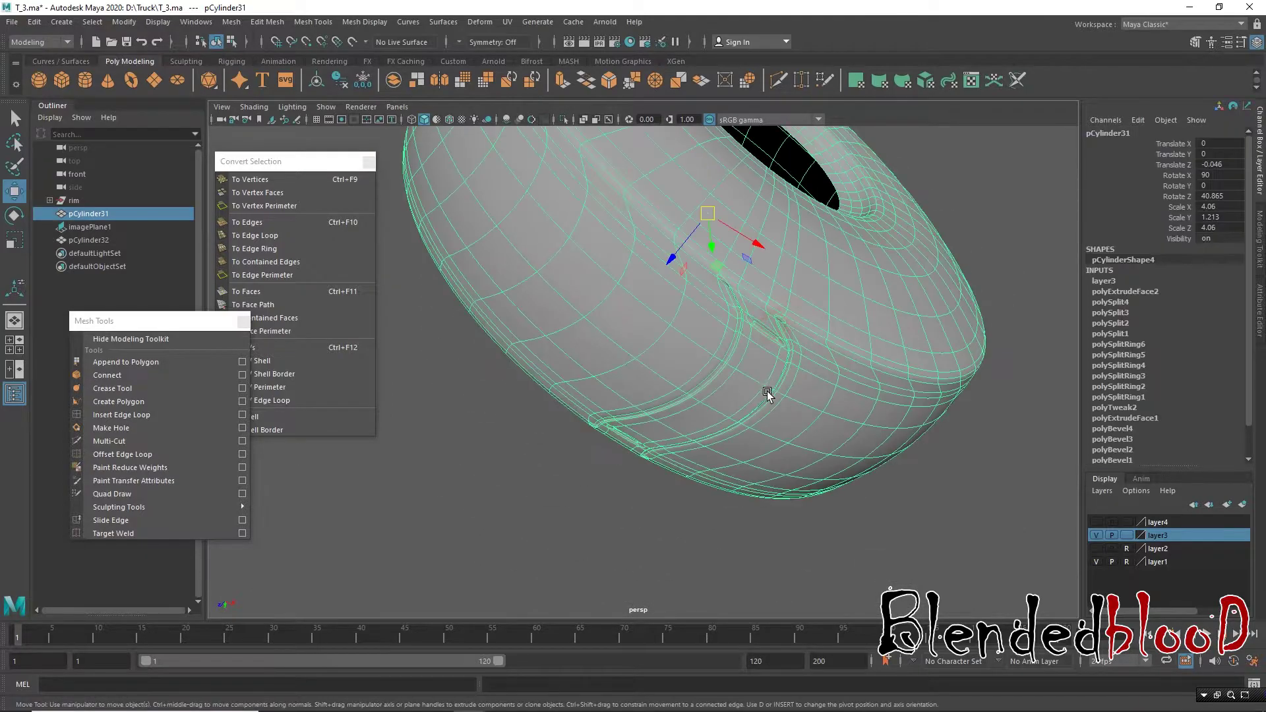
mouse_move(773, 326)
left_mouse_down("alt")
mouse_move(771, 503)
mouse_move(771, 396)
mouse_move(720, 354)
mouse_move(738, 370)
left_mouse_up("alt")
key("ctrl+z")
left_click(737, 372)
key("1")
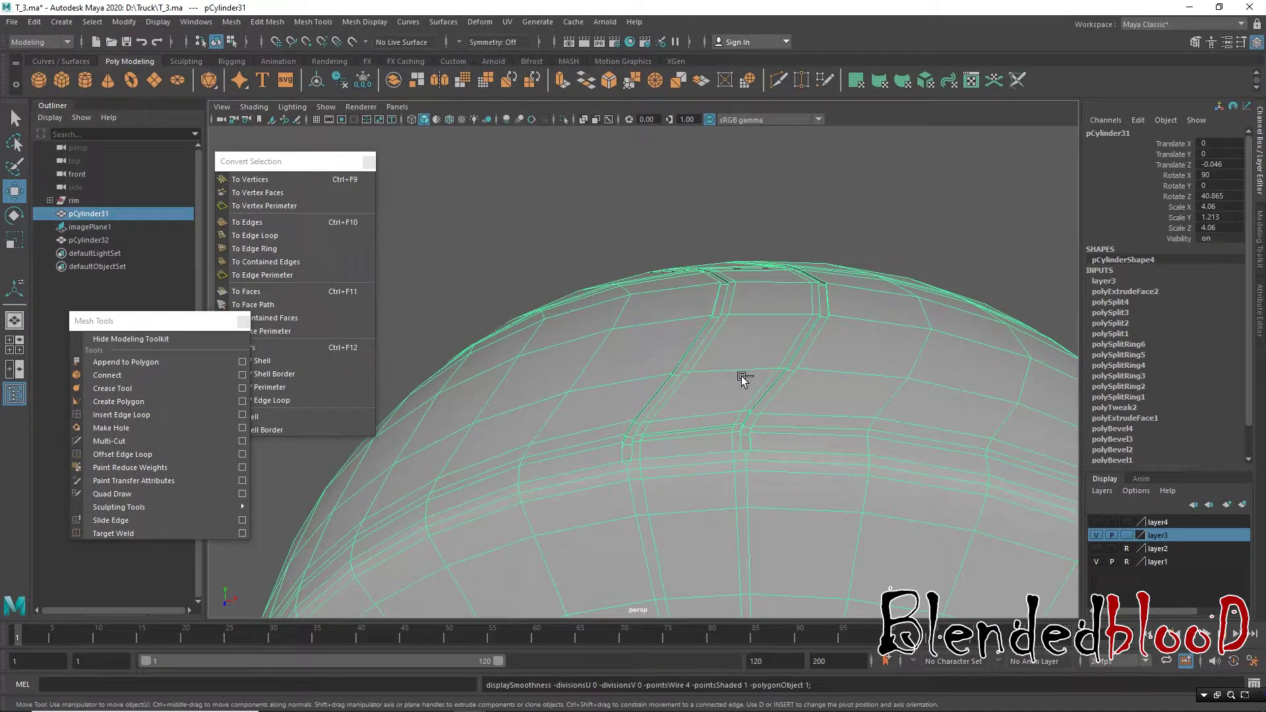
left_click(744, 380)
key("ctrl+z")
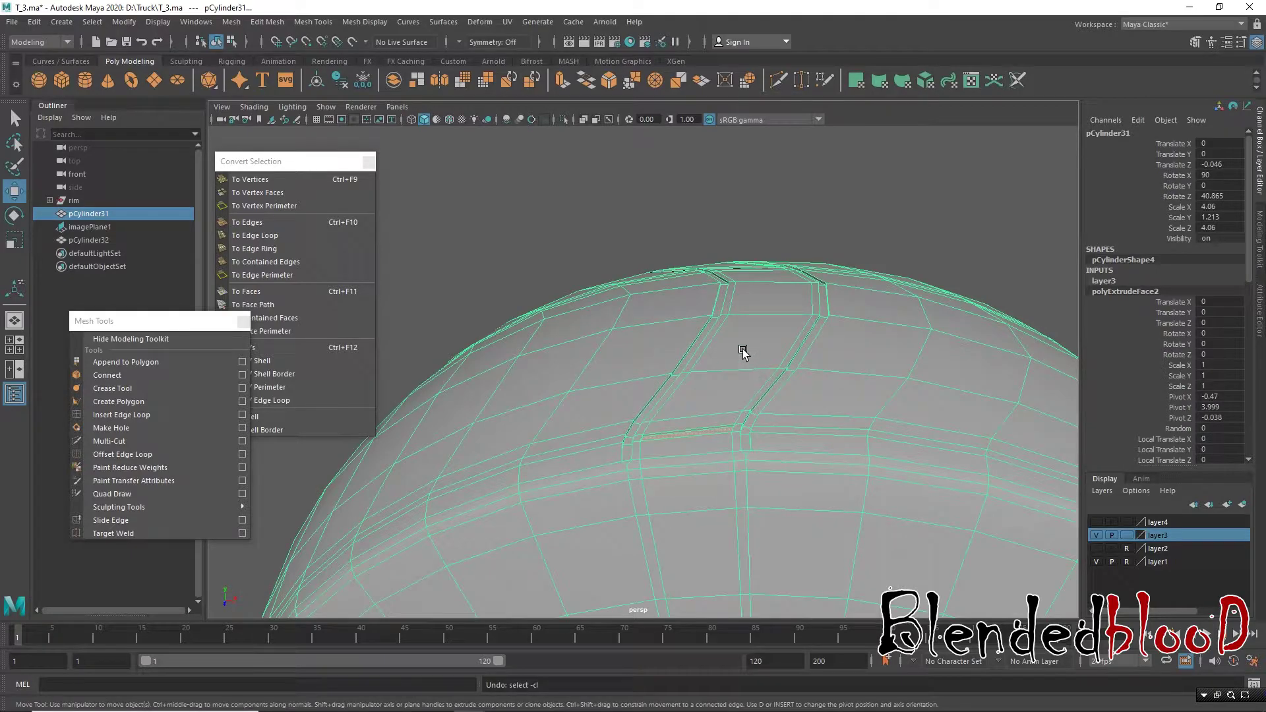
key("F11")
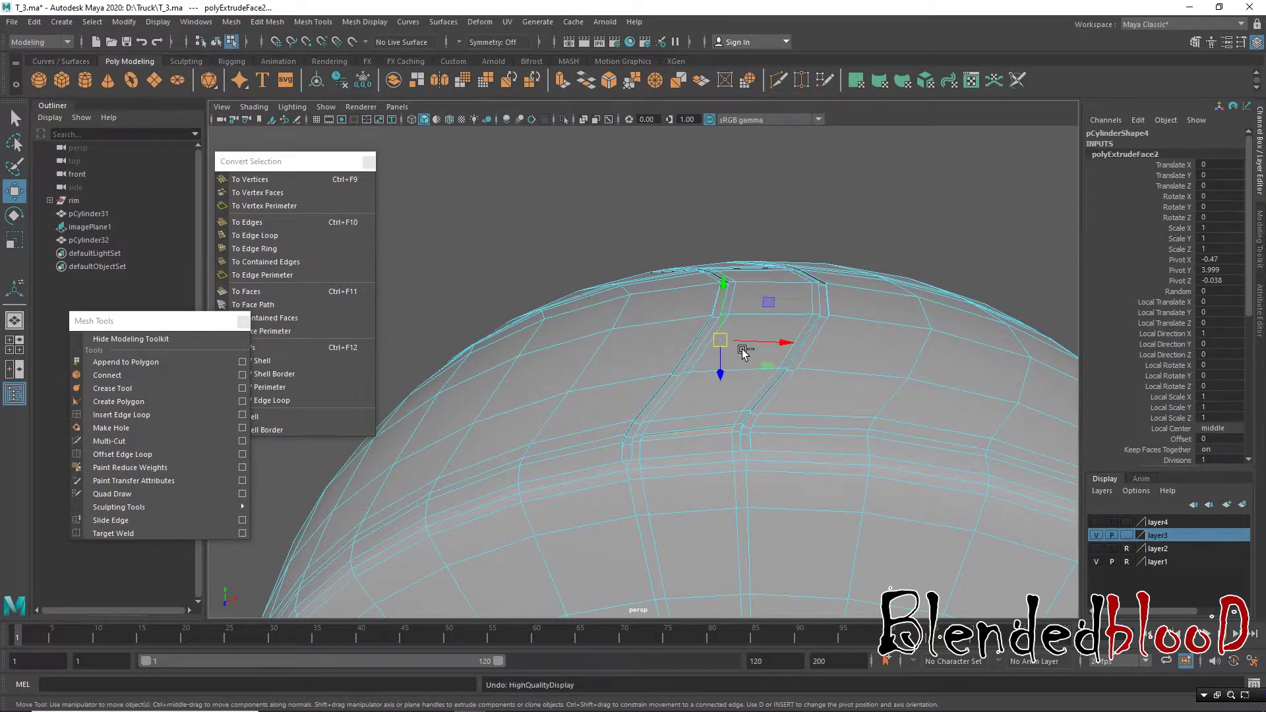
Step: Lower the extruded face slightly along Y into the tire
key("ctrl+z")
middle_click_drag(728, 283, 727, 285)
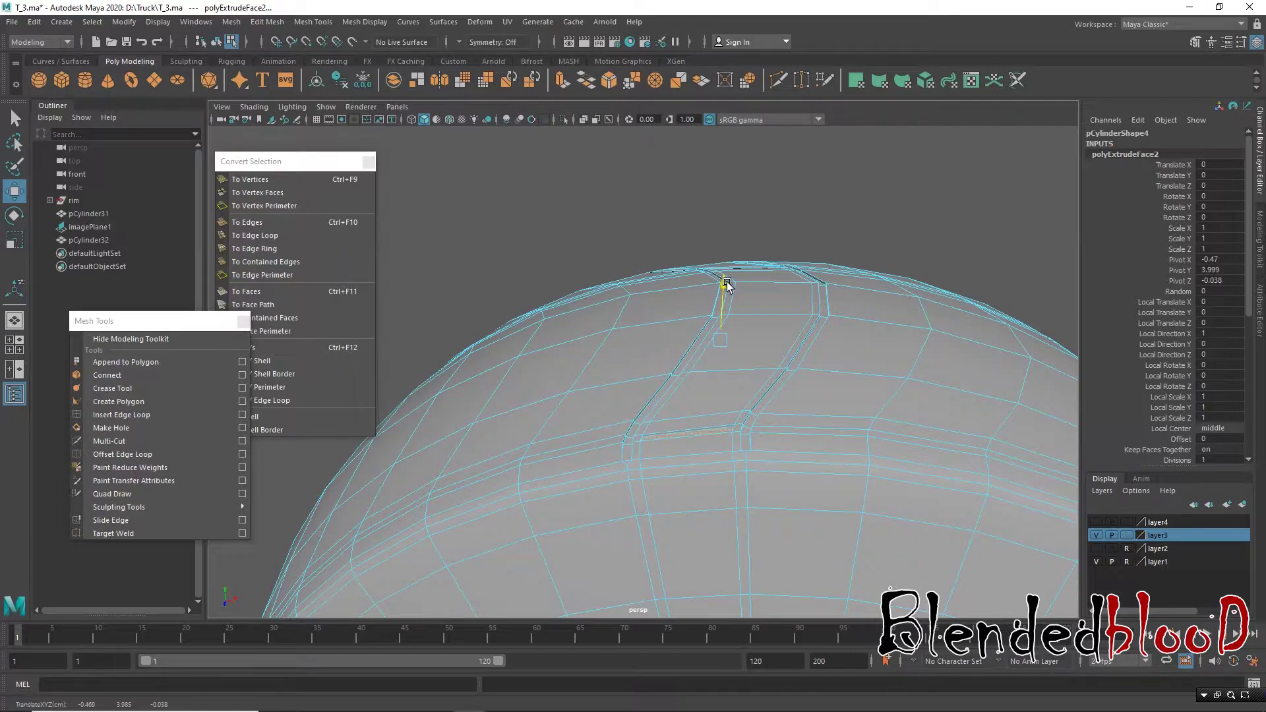
scroll(825, 404, "up", 2)
scroll(800, 280, "up", 2)
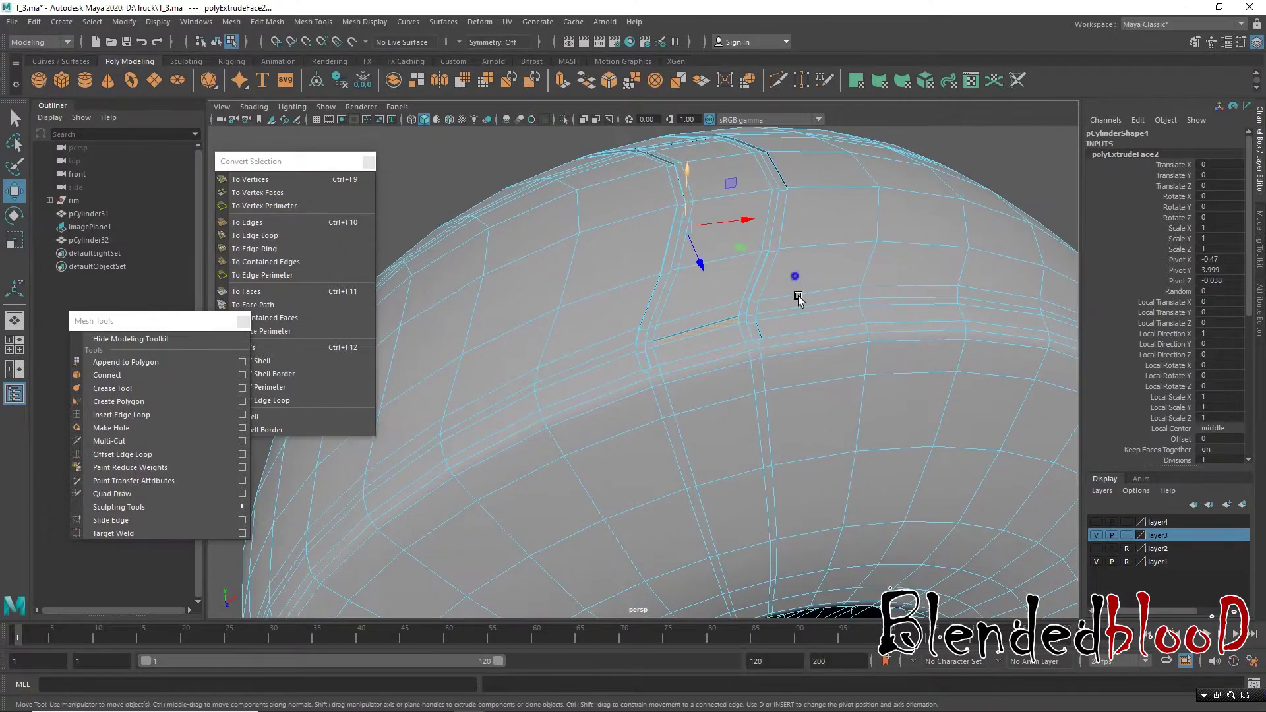
scroll(800, 279, "up", 3)
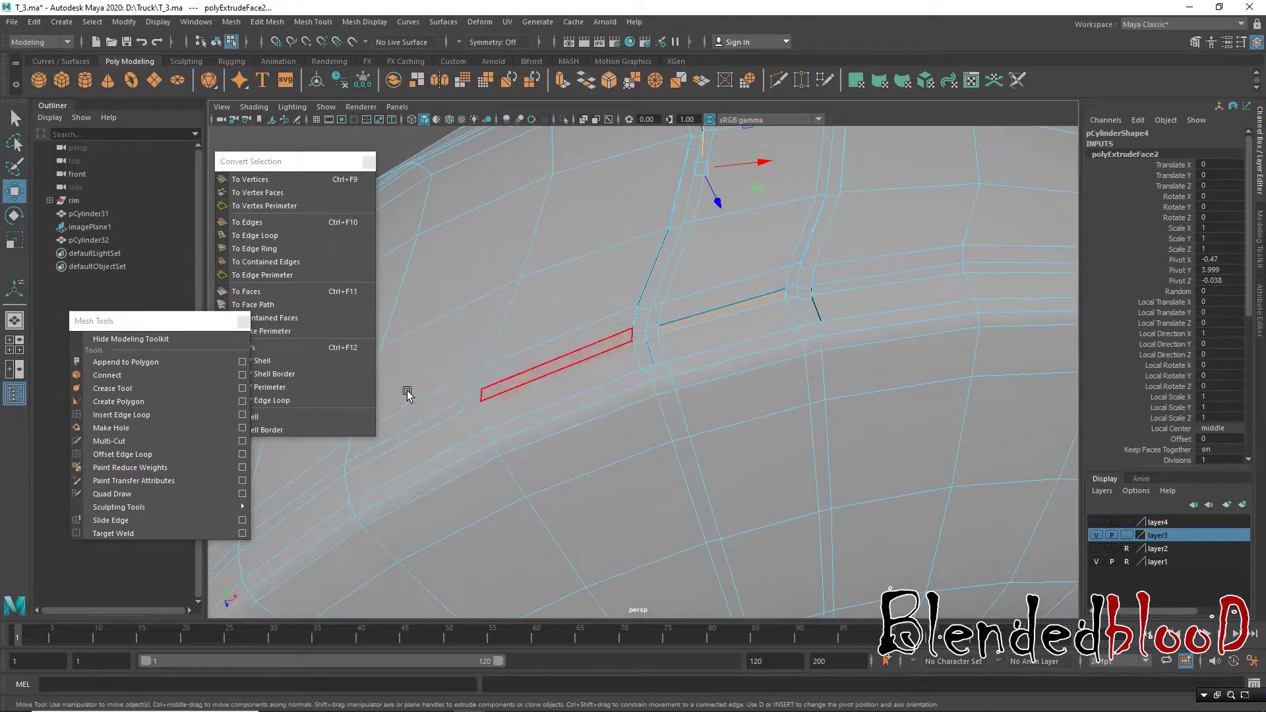
left_click(131, 415)
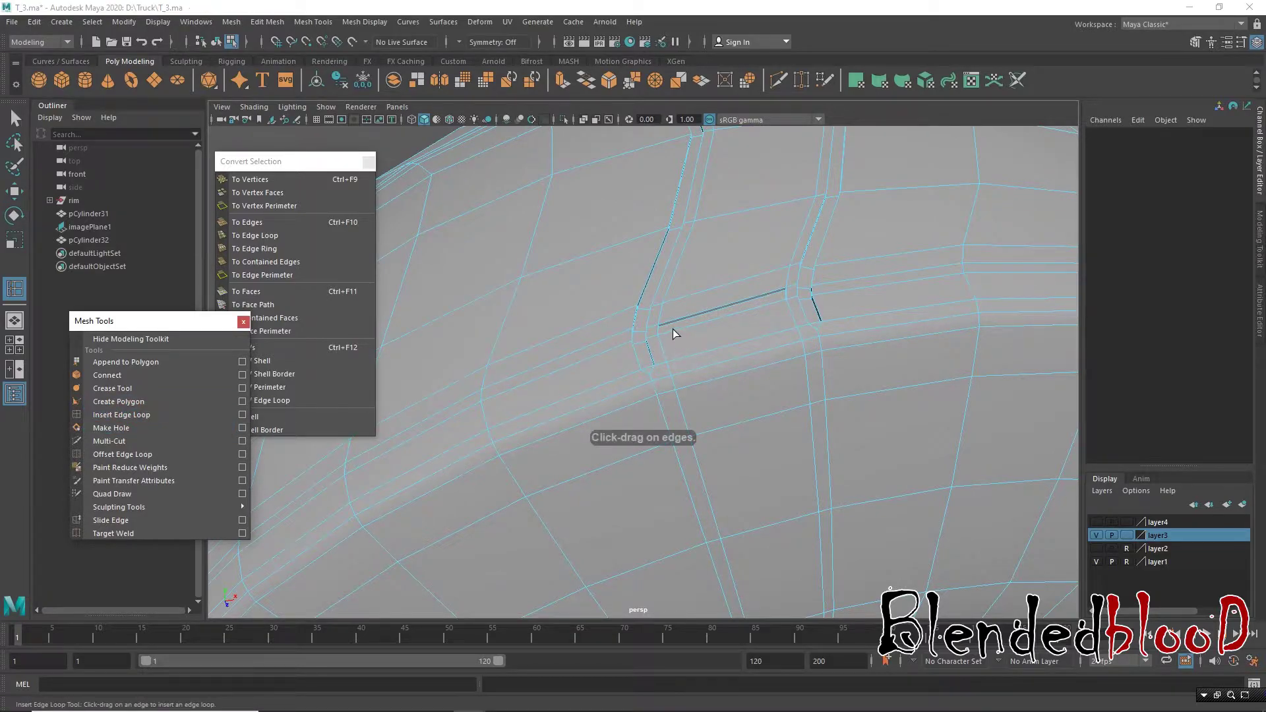
left_click_drag(672, 330, 671, 328)
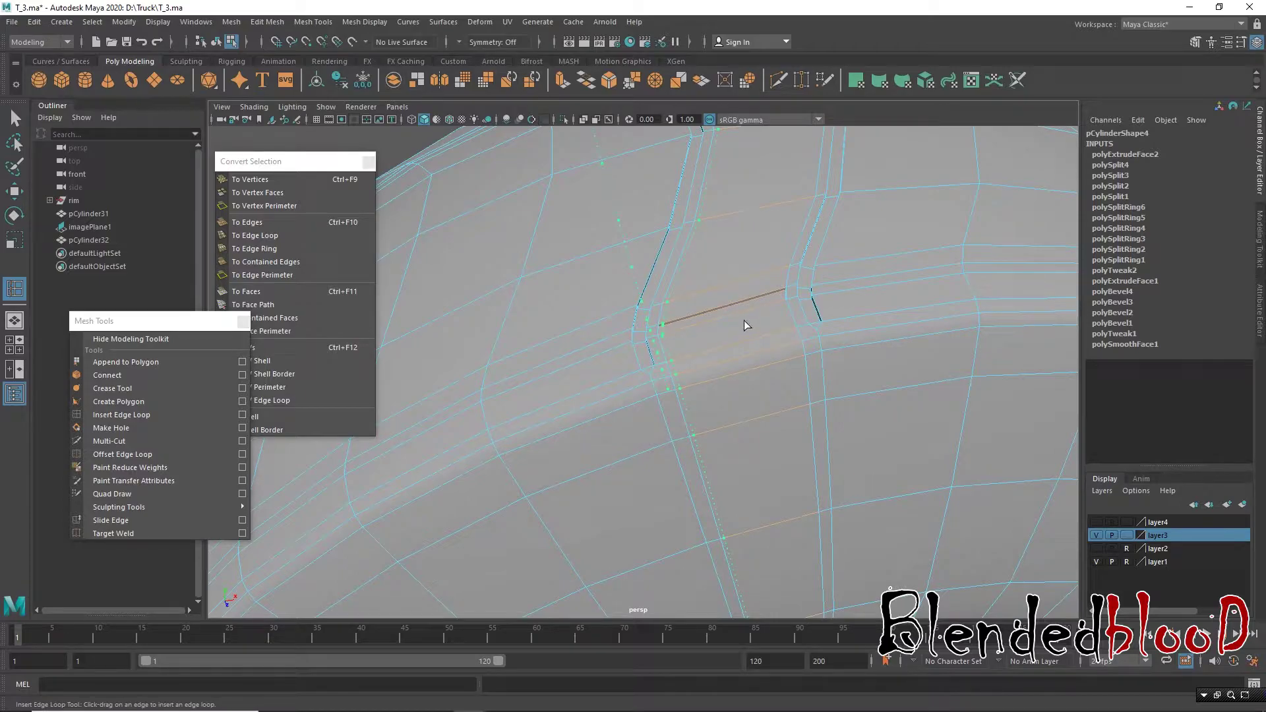
left_click_drag(744, 320, 769, 306)
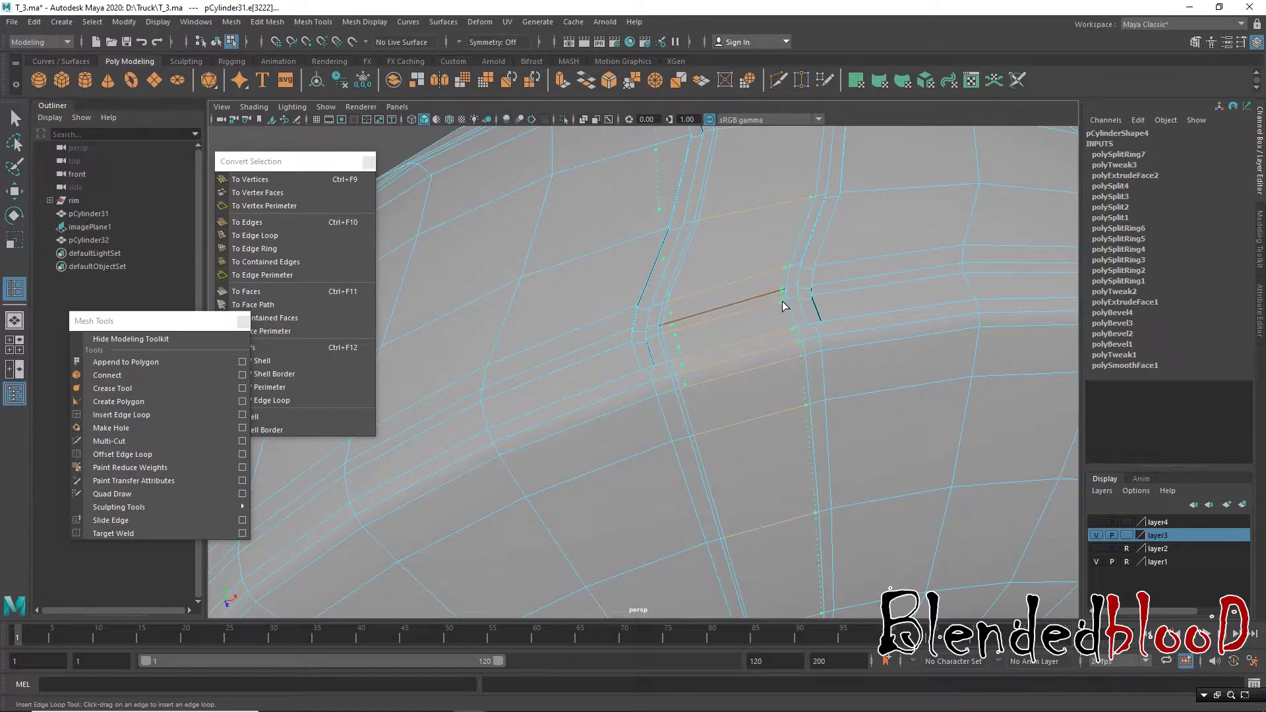
left_click(778, 309)
key("w")
scroll(759, 297, "down", 3)
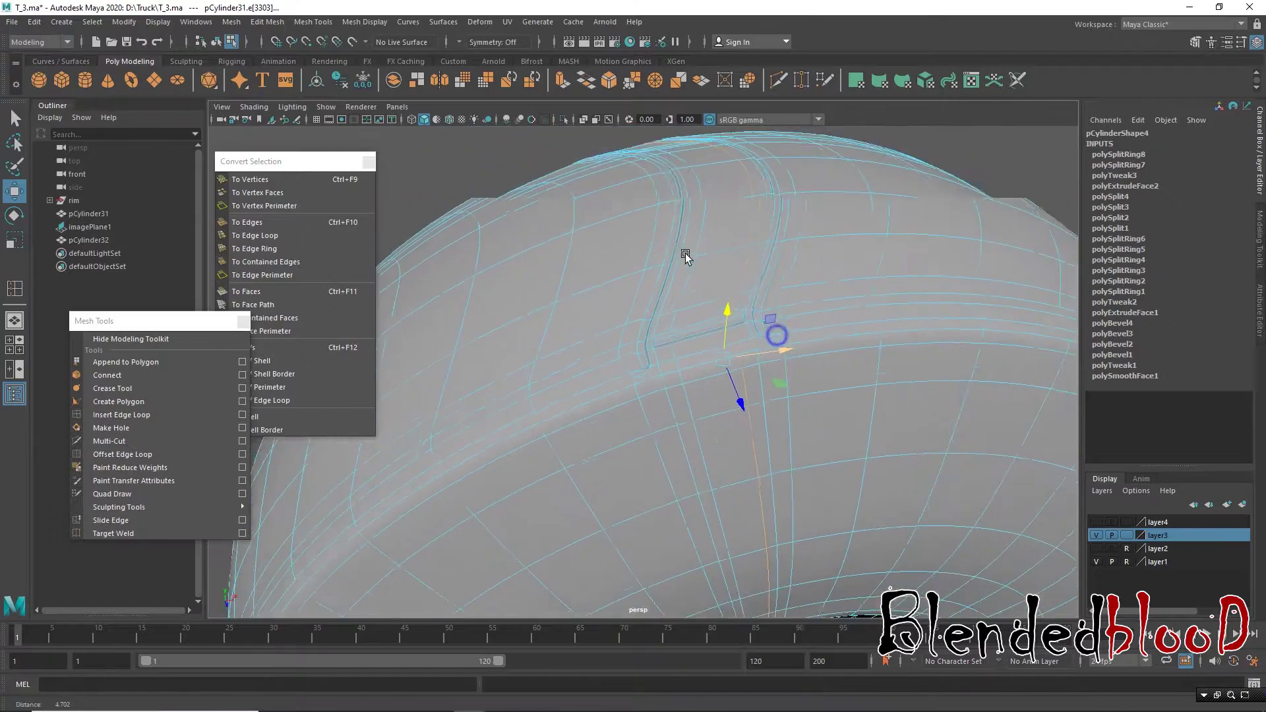
scroll(742, 229, "down", 3)
right_click_drag(742, 229, 801, 210)
mouse_move(801, 209)
left_mouse_down("alt")
mouse_move(700, 291)
mouse_move(695, 350)
mouse_move(593, 302)
mouse_move(613, 362)
mouse_move(681, 348)
left_mouse_up("alt")
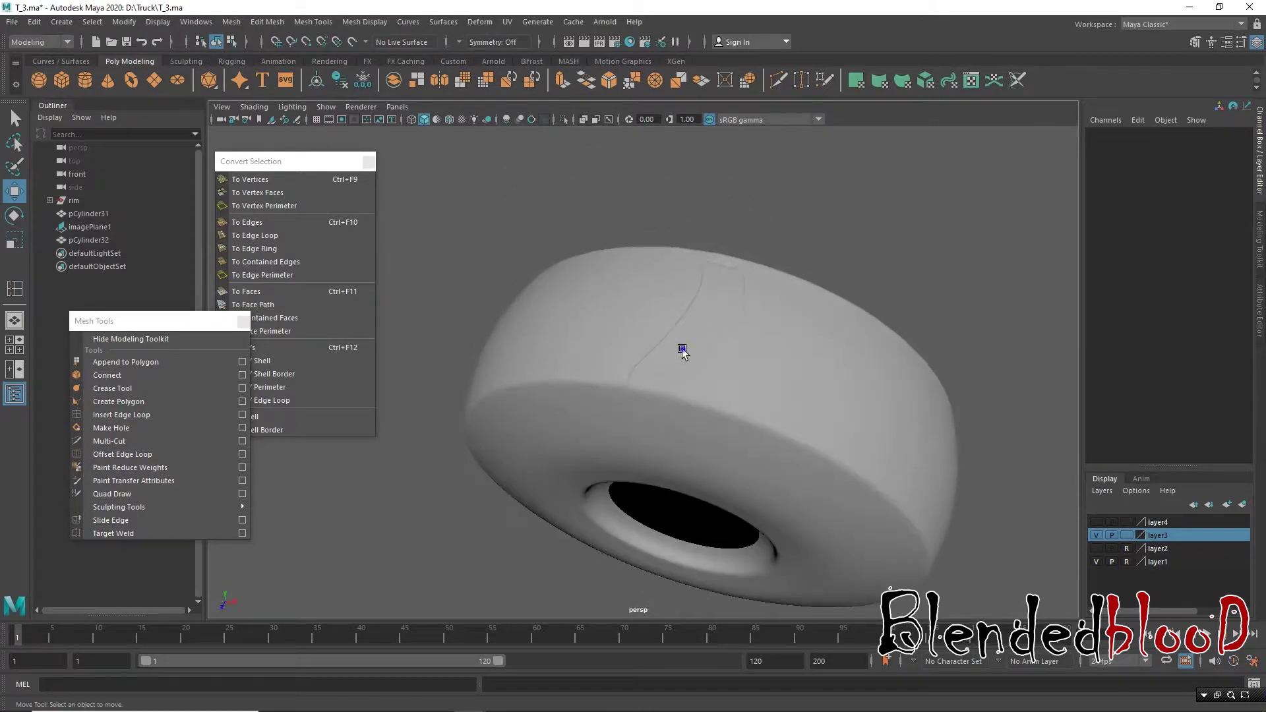
scroll(709, 478, "up", 5)
left_click(733, 438)
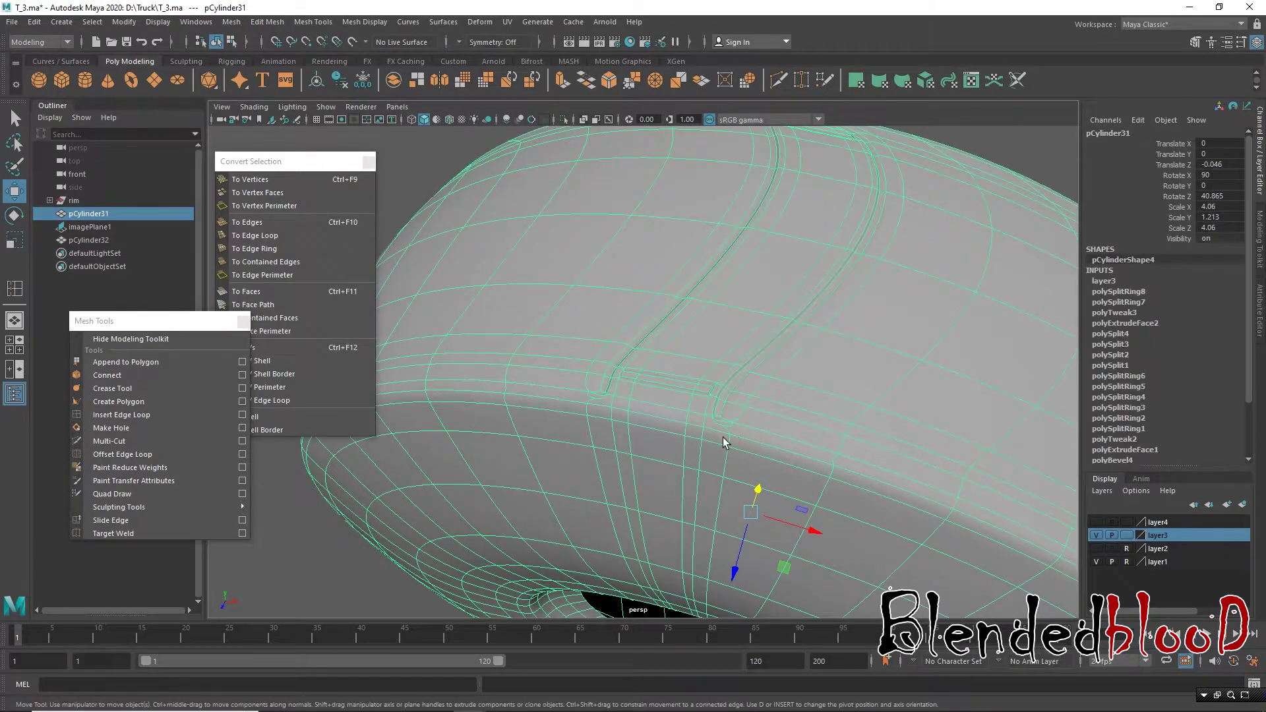
left_click_drag(754, 437, 766, 432, "alt")
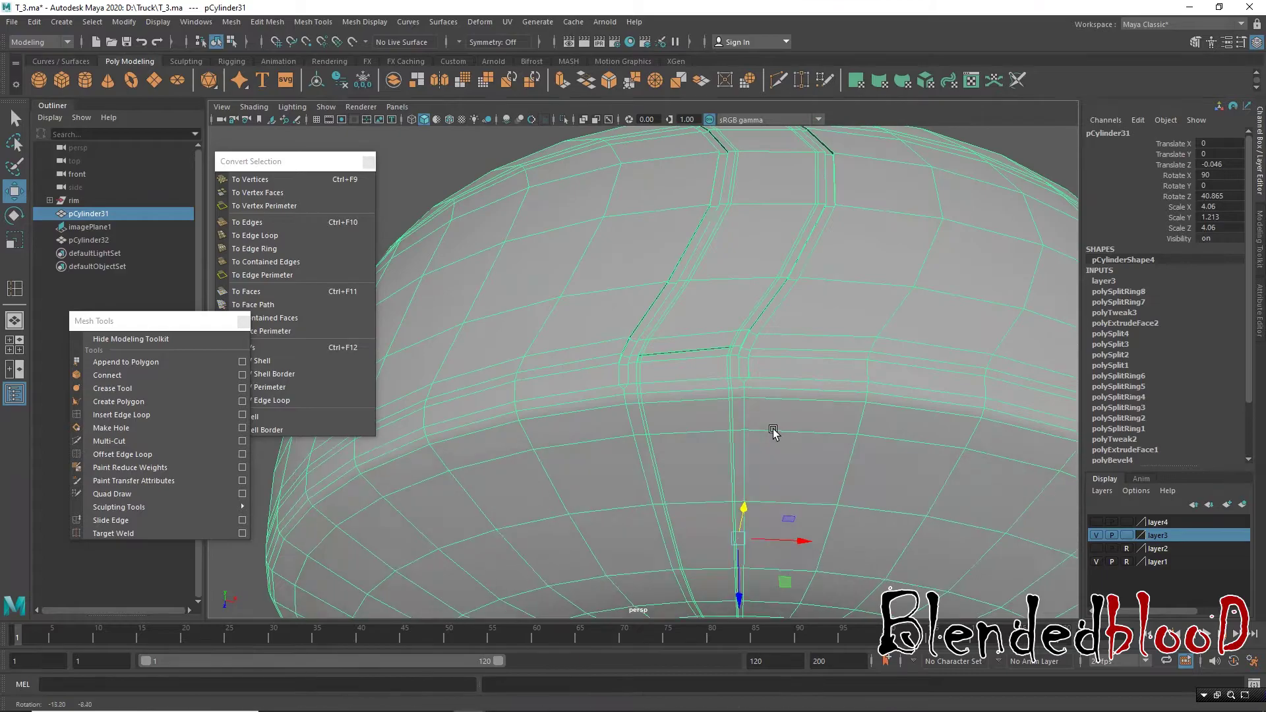
left_click(125, 414)
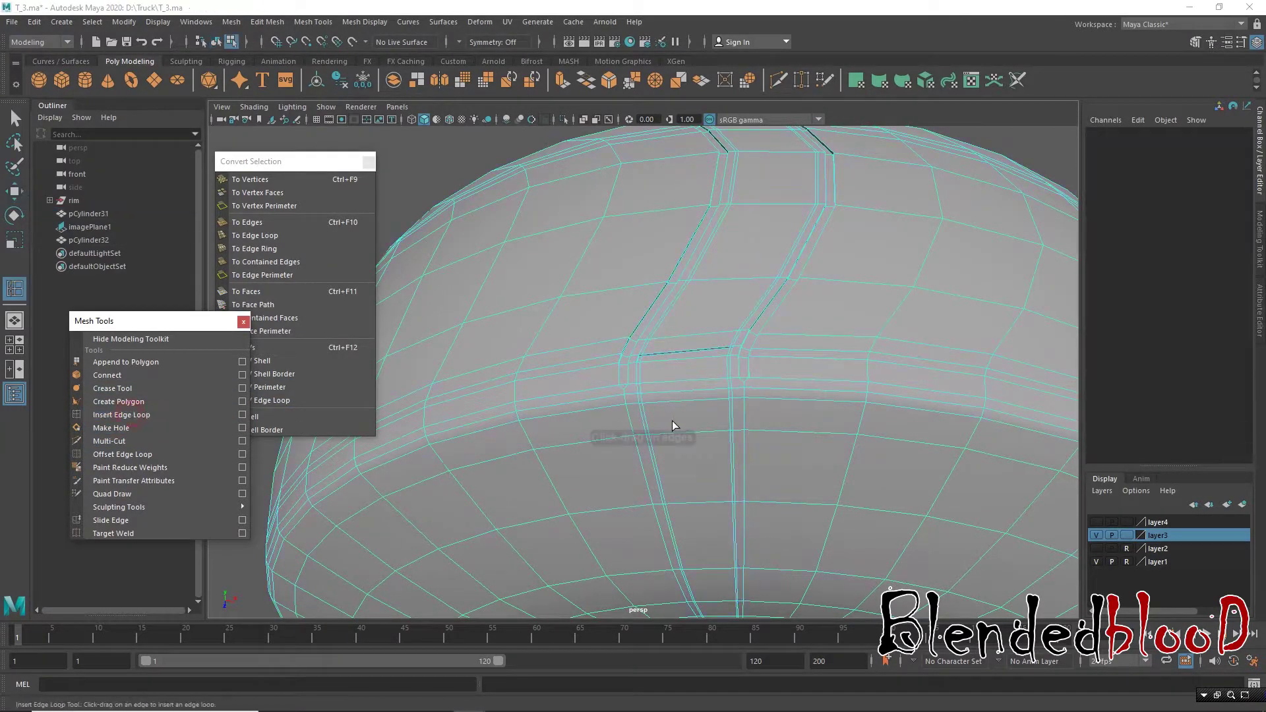
left_click(756, 389)
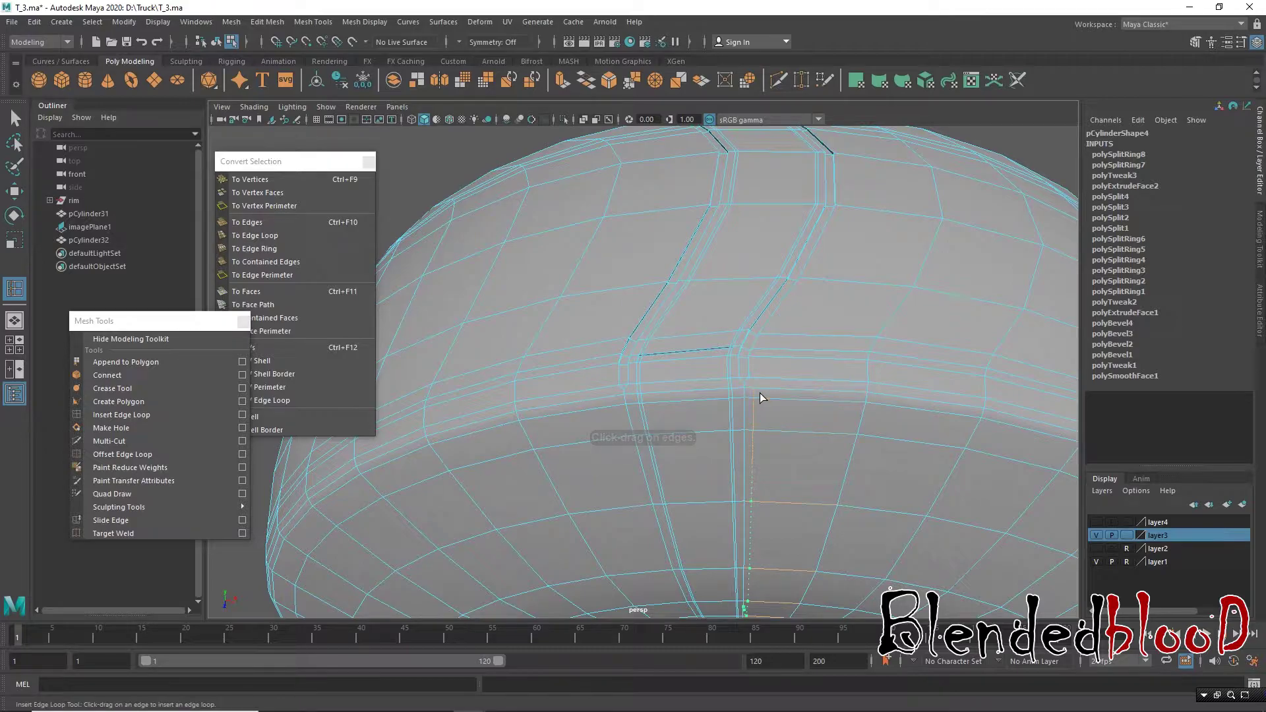
left_click_drag(753, 386, 759, 393)
key("ctrl+z")
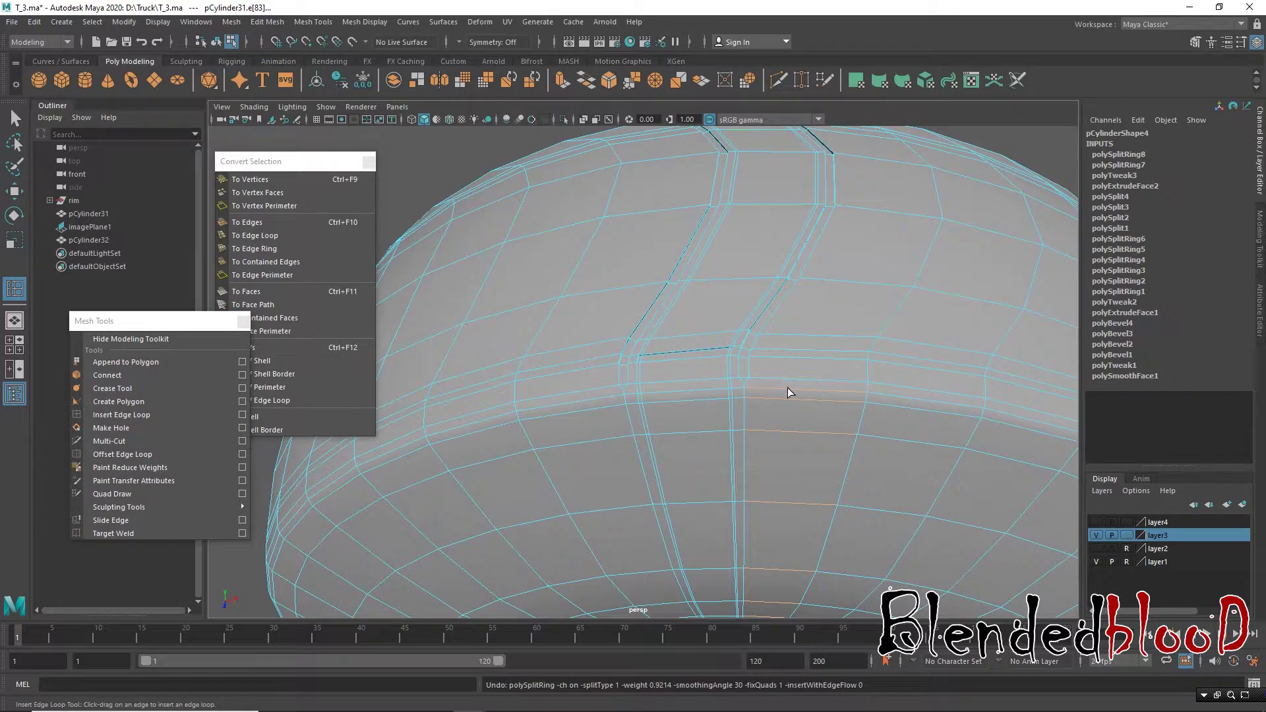
key("w")
scroll(715, 280, "down", 4)
Step: Return the tire to object mode and select it from a close angled view
right_click(816, 275)
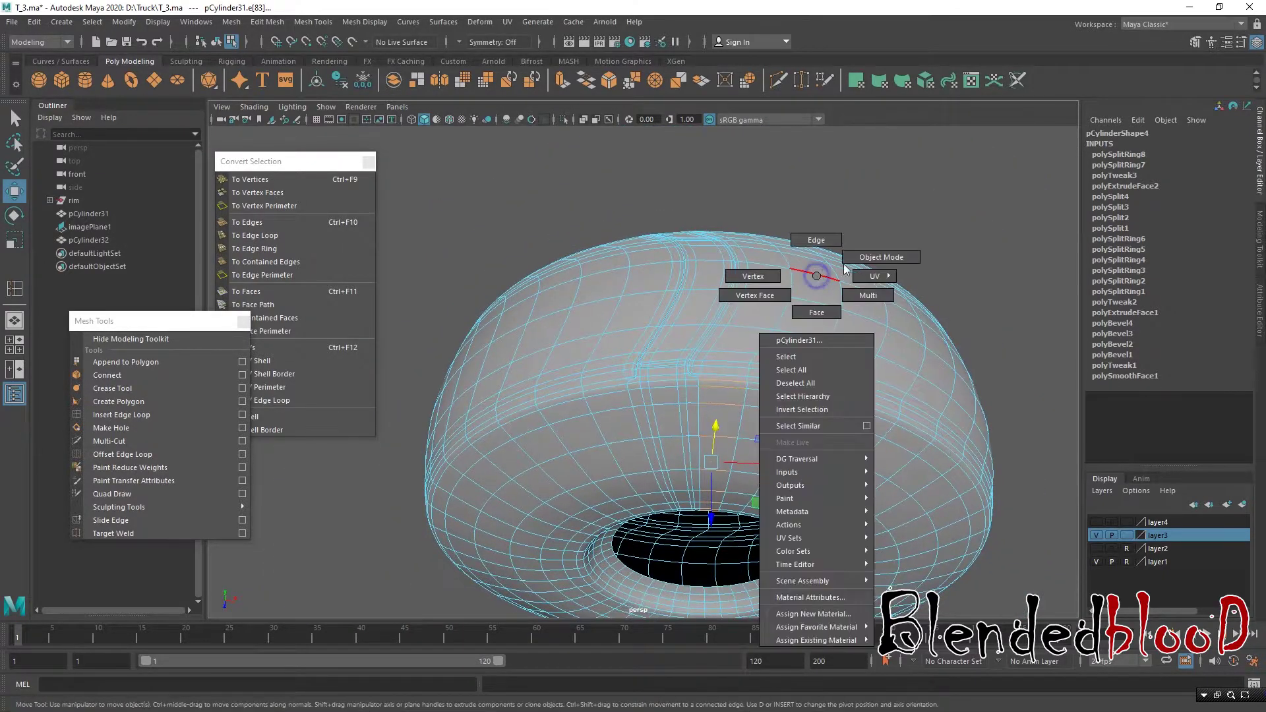
left_click(881, 257)
mouse_move(746, 433)
left_mouse_down("alt")
mouse_move(672, 433)
mouse_move(618, 464)
mouse_move(623, 476)
left_mouse_up("alt")
left_click(764, 426)
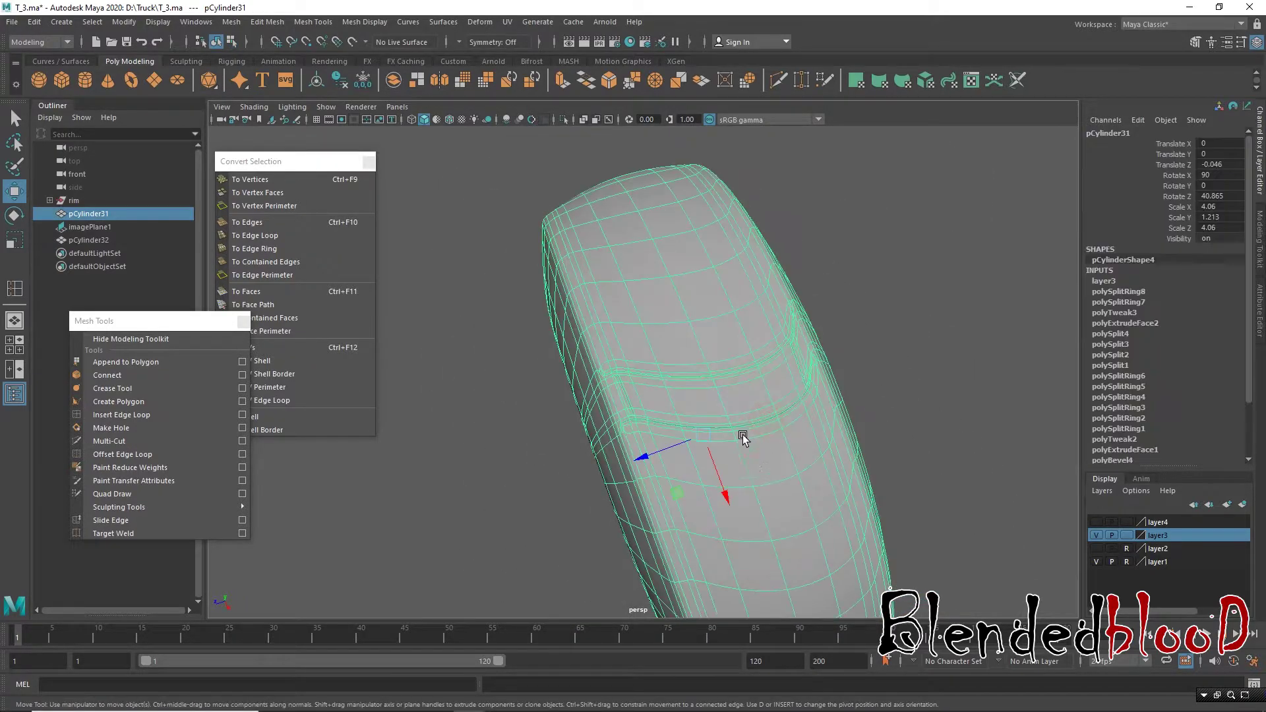
mouse_move(743, 438)
left_mouse_down("alt")
mouse_move(743, 461)
mouse_move(726, 450)
left_mouse_up("alt")
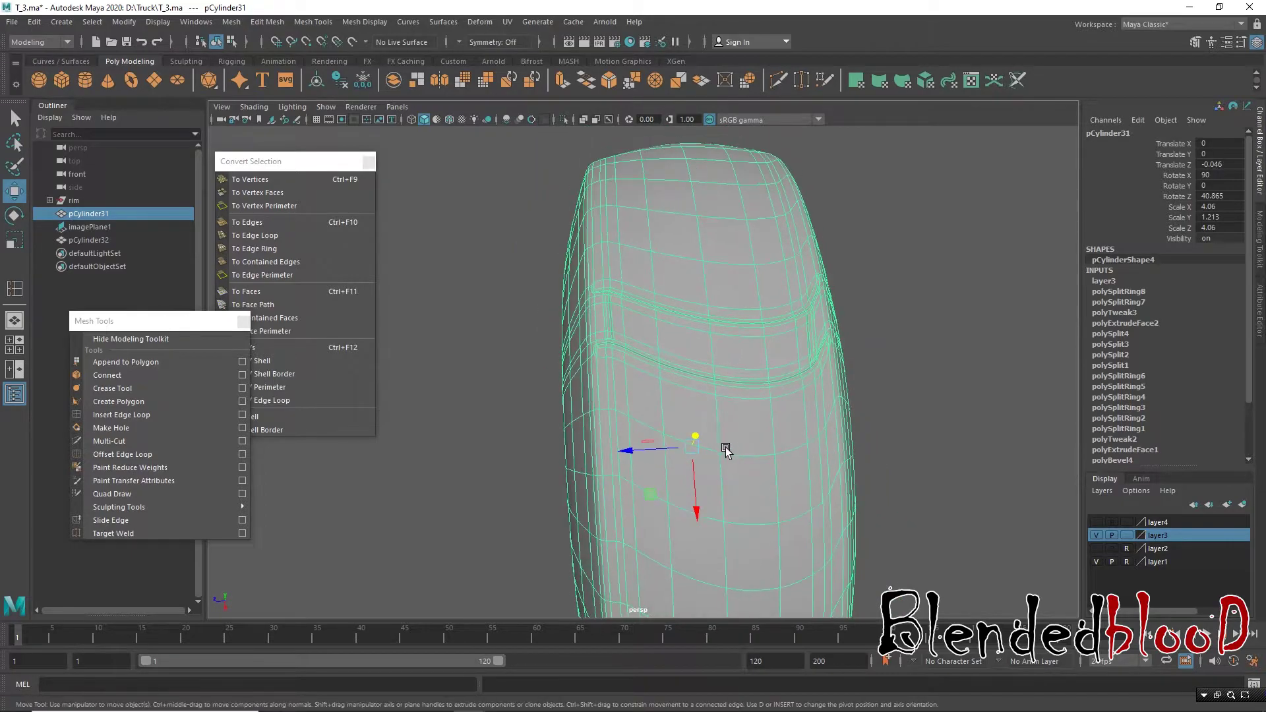
Step: Compare the tire with the truck reference photo in the four-view front view
key("space")
scroll(554, 534, "up", 3)
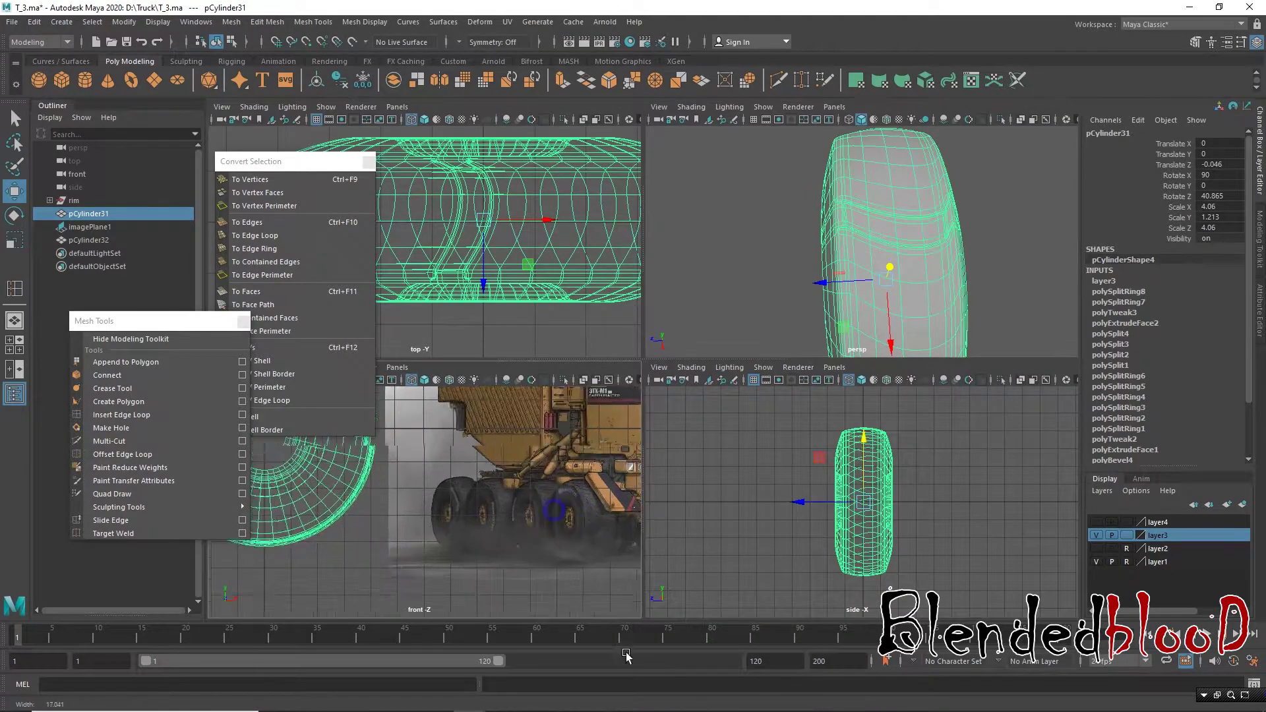
scroll(580, 541, "up", 3)
scroll(611, 547, "up", 3)
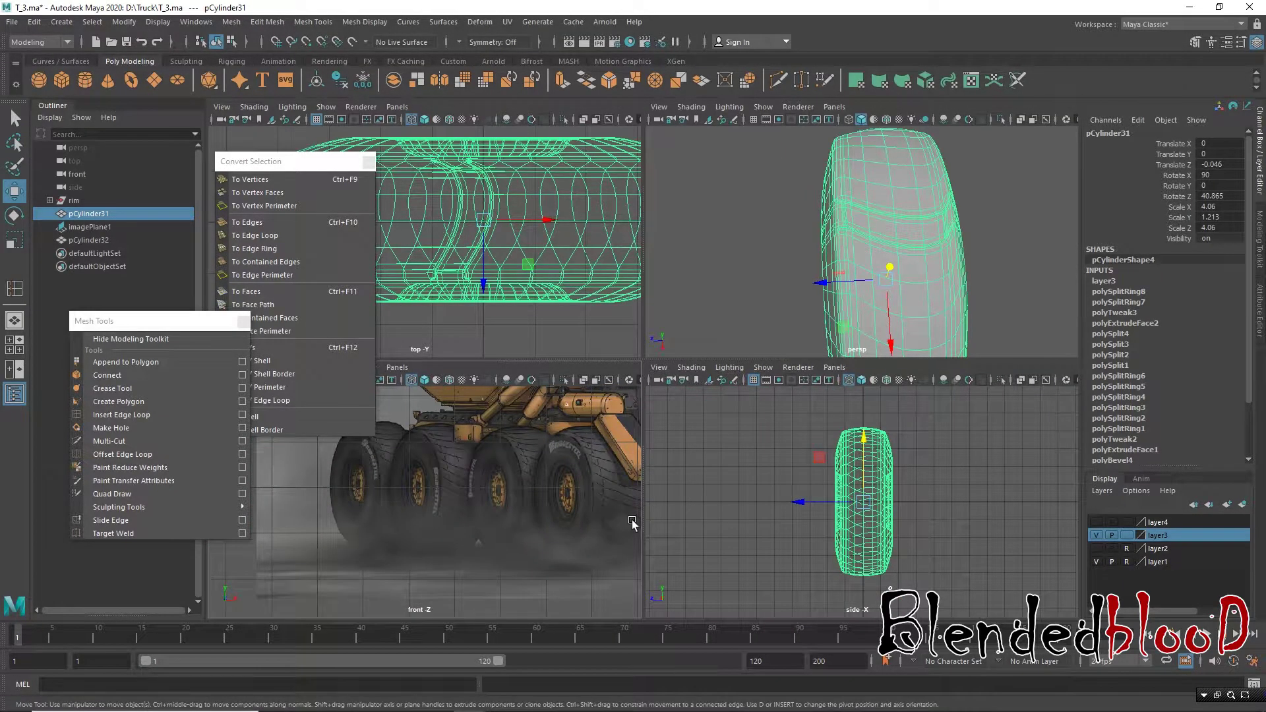
key("space")
Step: Frame the tire face-on in perspective and switch it to face mode
mouse_move(872, 333)
left_mouse_down("alt")
mouse_move(710, 386)
mouse_move(796, 443)
mouse_move(837, 415)
left_mouse_up("alt")
right_click_drag(817, 424, 803, 416, "alt")
left_click_drag(673, 424, 703, 424, "alt")
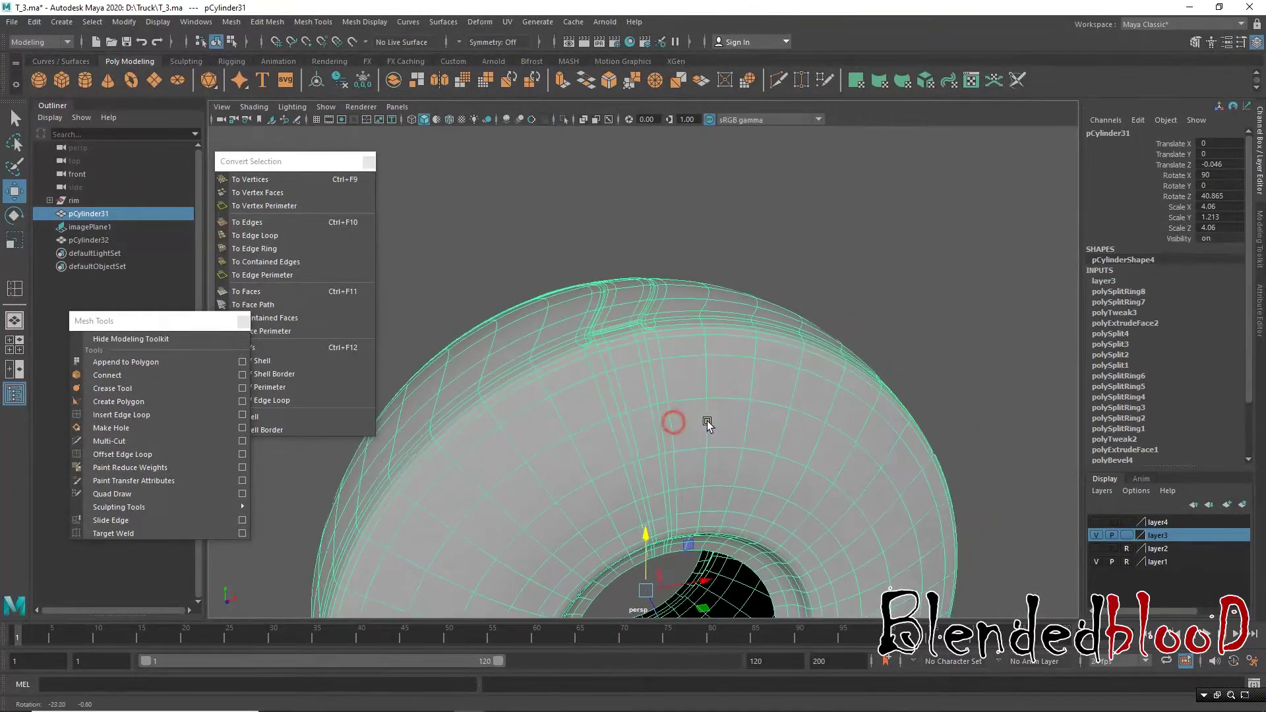
right_click_drag(730, 390, 733, 401, "alt")
left_click_drag(736, 401, 730, 367, "alt")
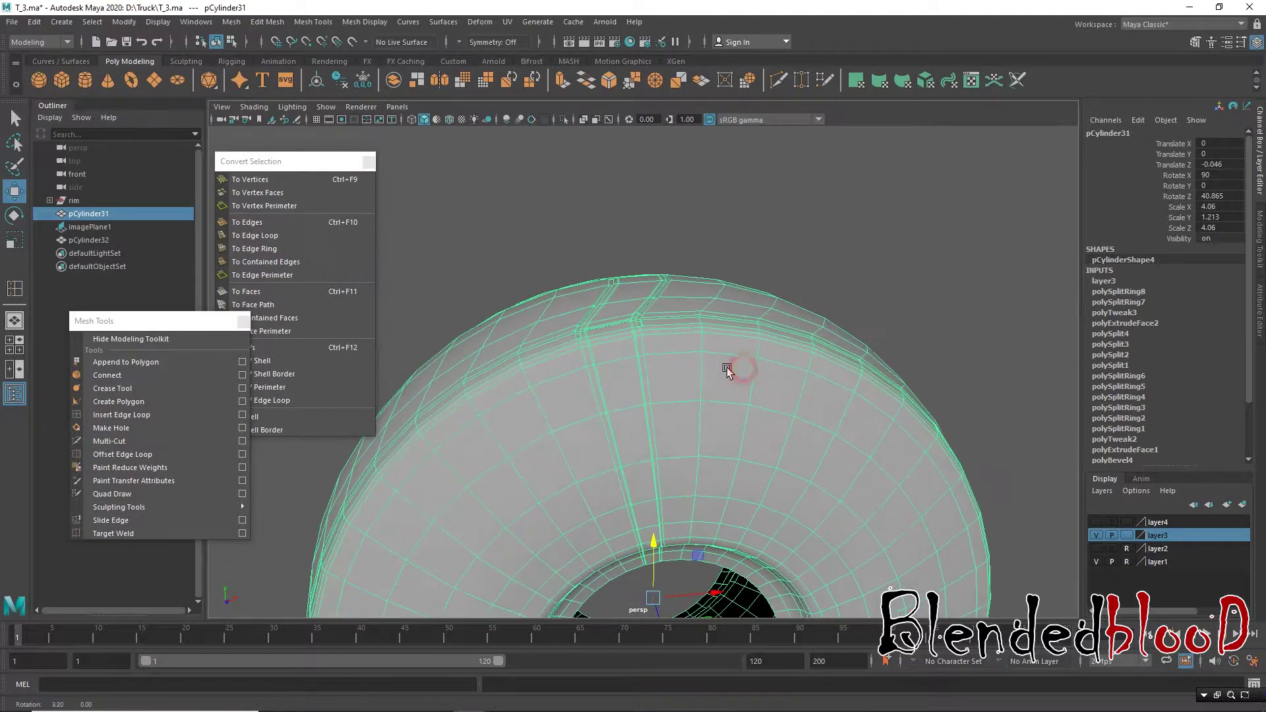
right_click_drag(718, 338, 723, 374)
Step: Delete the top tread faces and other unwanted sections, leaving one tread slice
left_click(722, 345)
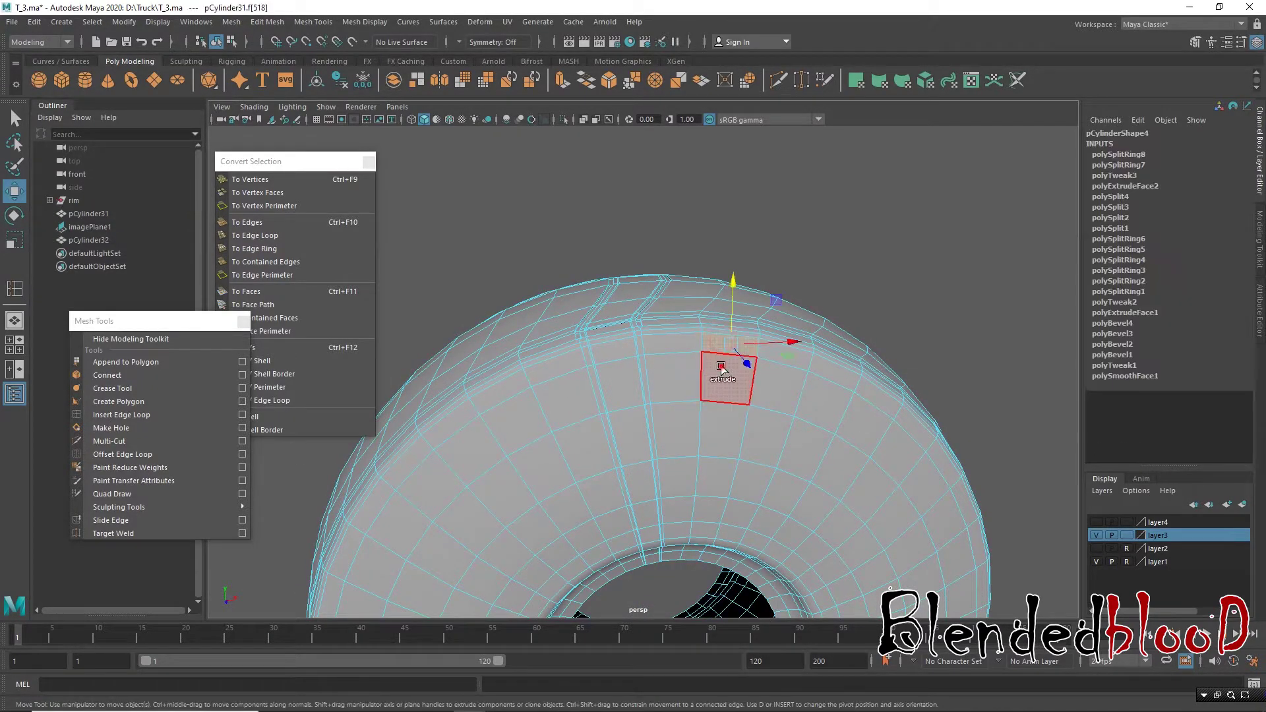
key("Delete")
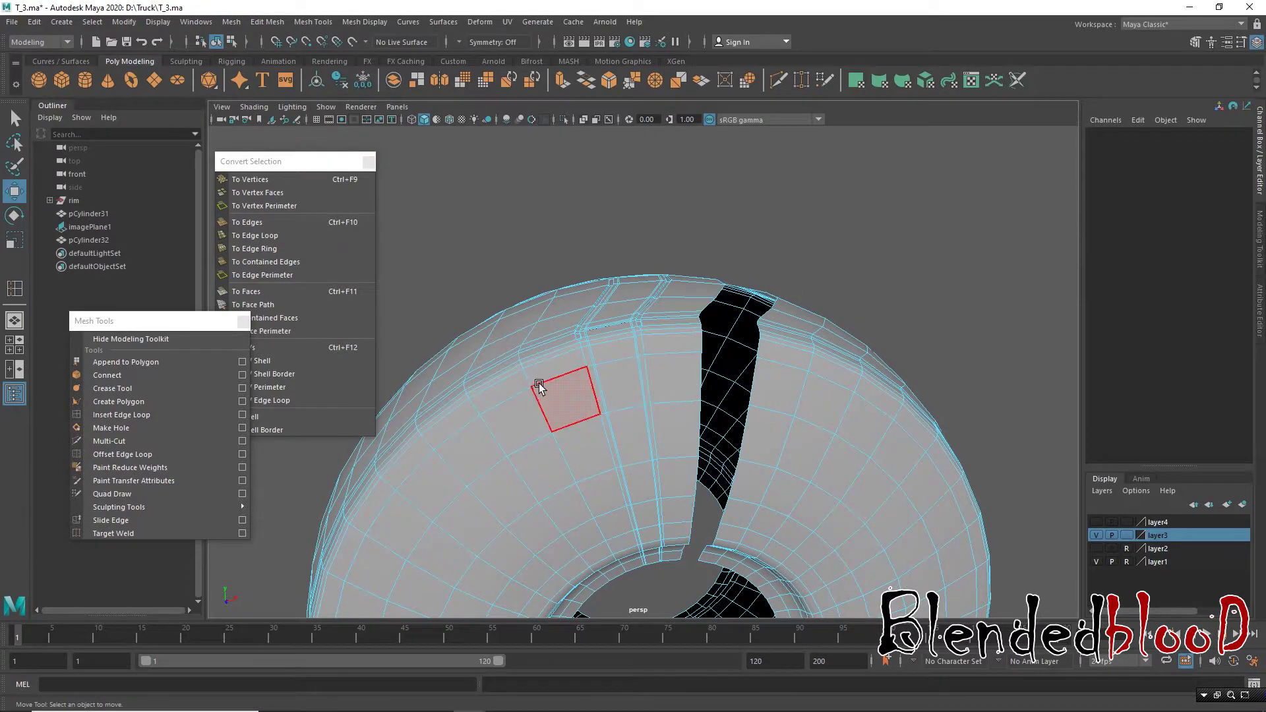
left_click(505, 389)
left_click(513, 424)
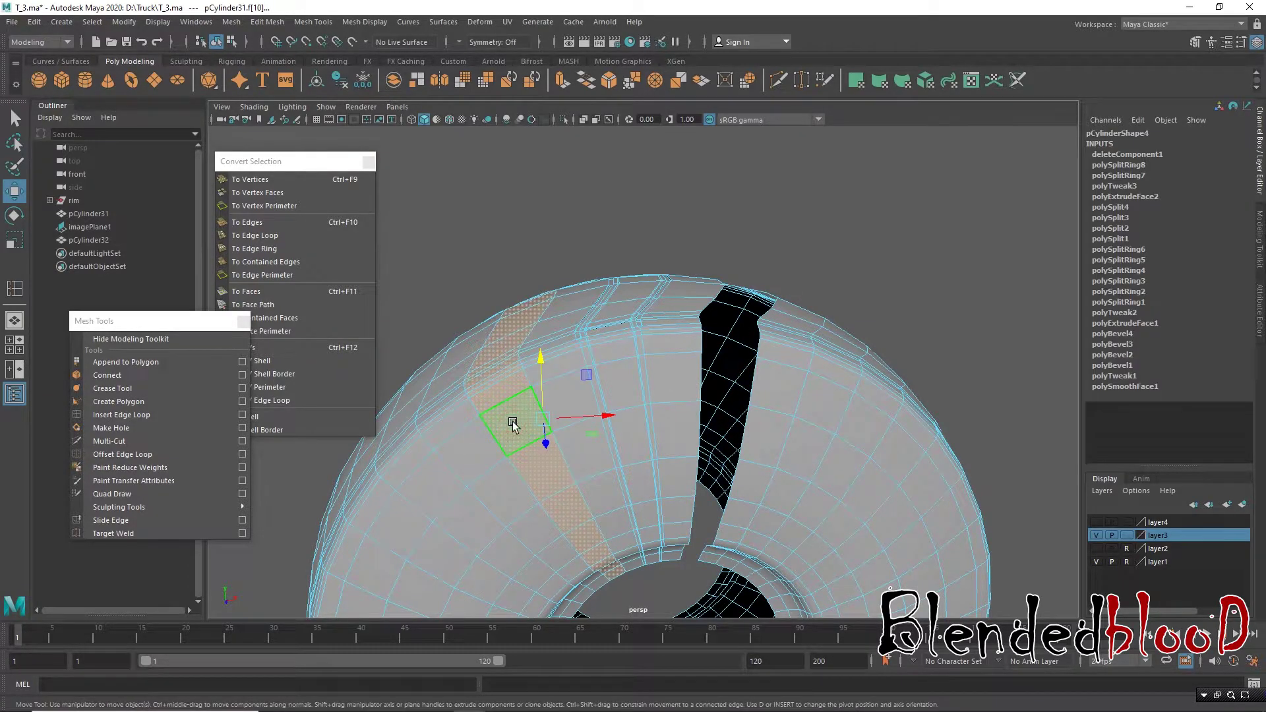
key("Delete")
left_click(442, 455)
key("Delete")
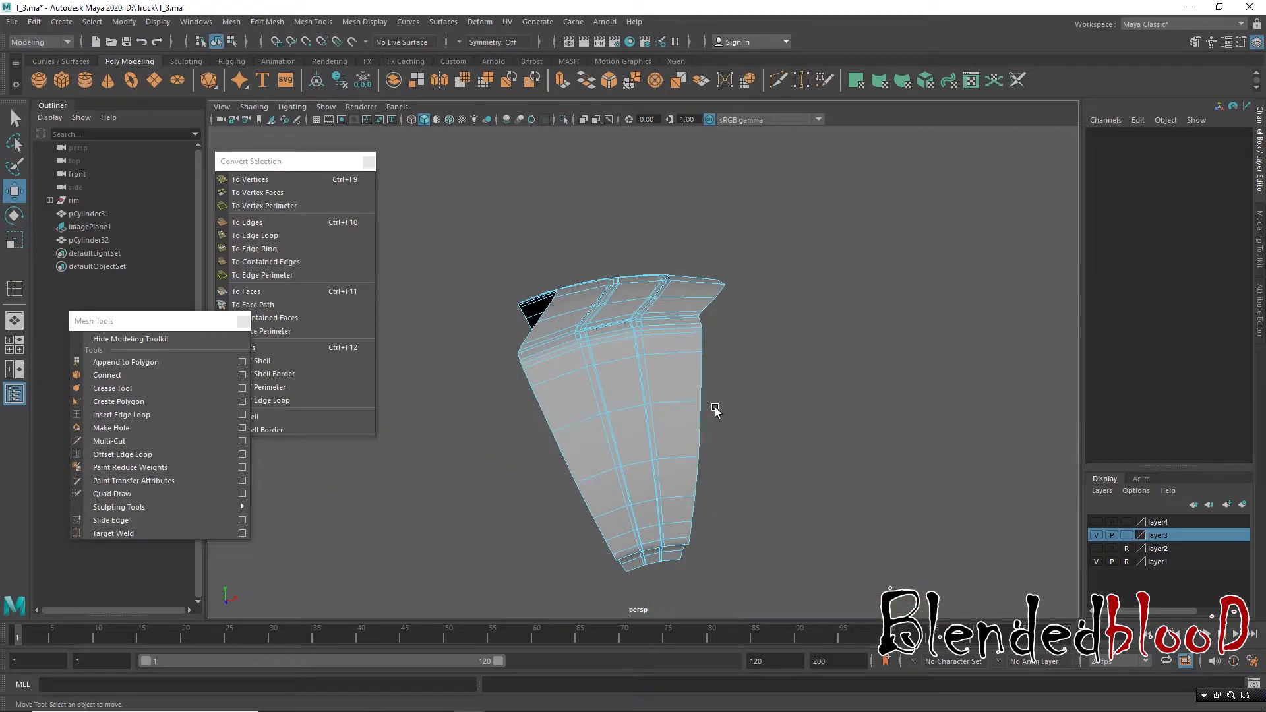
Step: Orbit around the remaining tread slice to inspect it from several sides
mouse_move(688, 392)
left_mouse_down("alt")
mouse_move(660, 399)
mouse_move(677, 396)
left_mouse_up("alt")
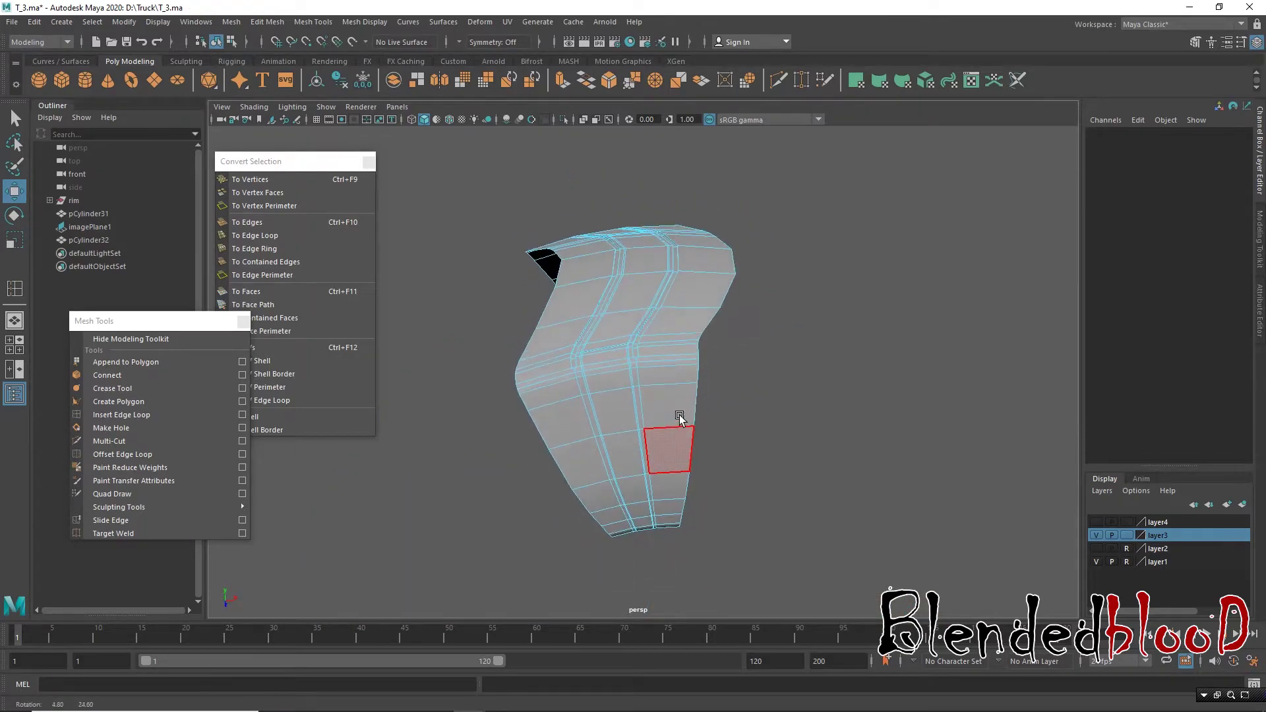
scroll(677, 396, "up", 2)
scroll(699, 436, "up", 2)
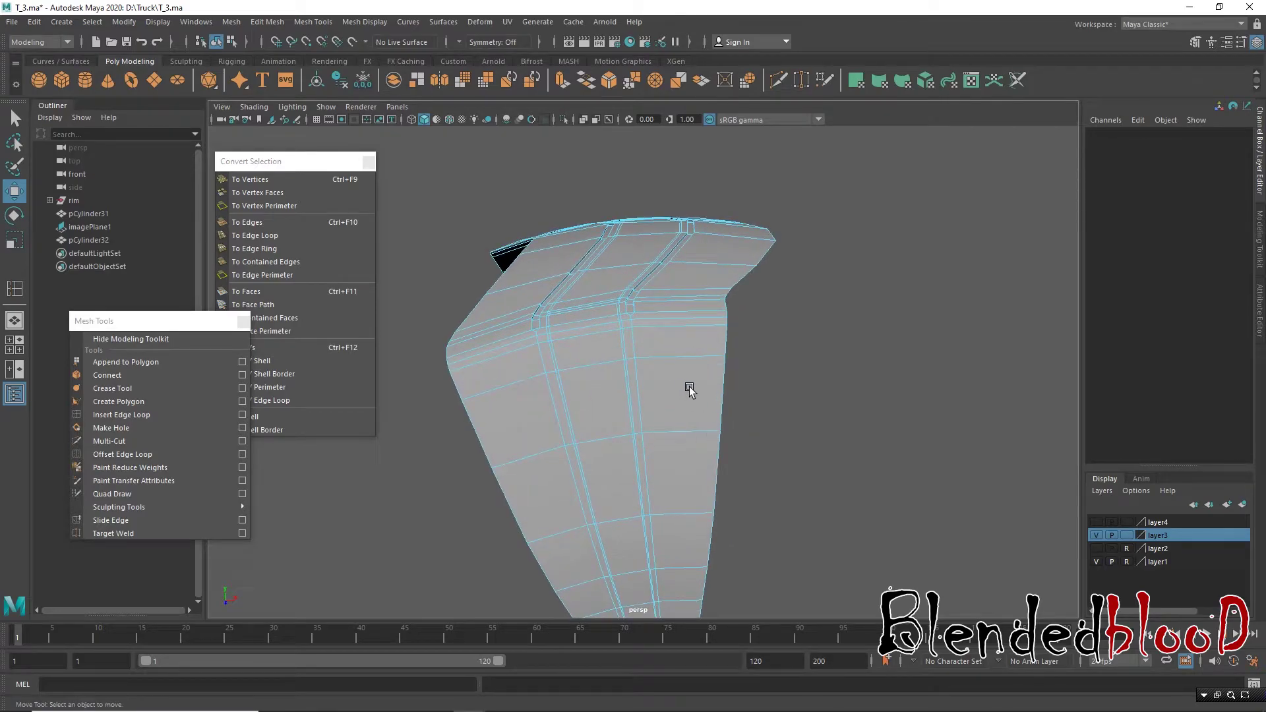
mouse_move(691, 378)
left_mouse_down("alt")
mouse_move(695, 334)
mouse_move(713, 359)
mouse_move(694, 422)
mouse_move(686, 370)
mouse_move(670, 367)
mouse_move(671, 317)
mouse_move(704, 387)
mouse_move(696, 361)
left_mouse_up("alt")
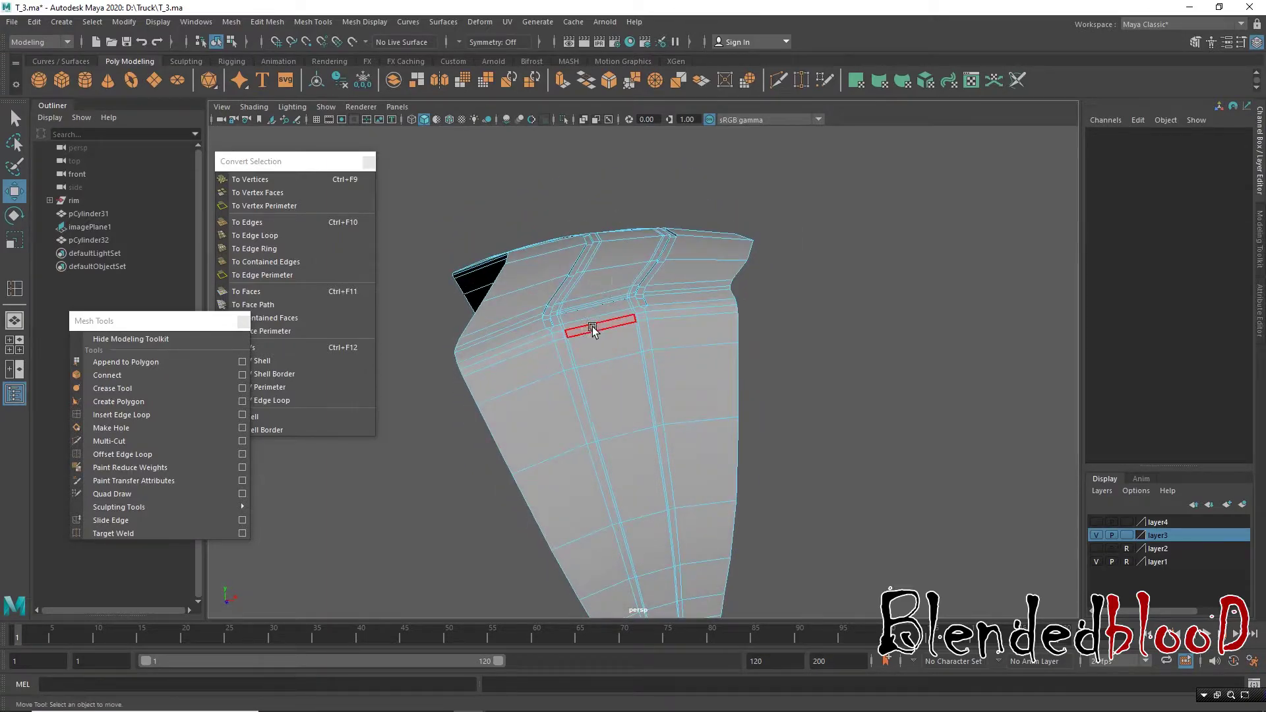
mouse_move(693, 302)
left_mouse_down("alt")
mouse_move(727, 310)
mouse_move(692, 303)
left_mouse_up("alt")
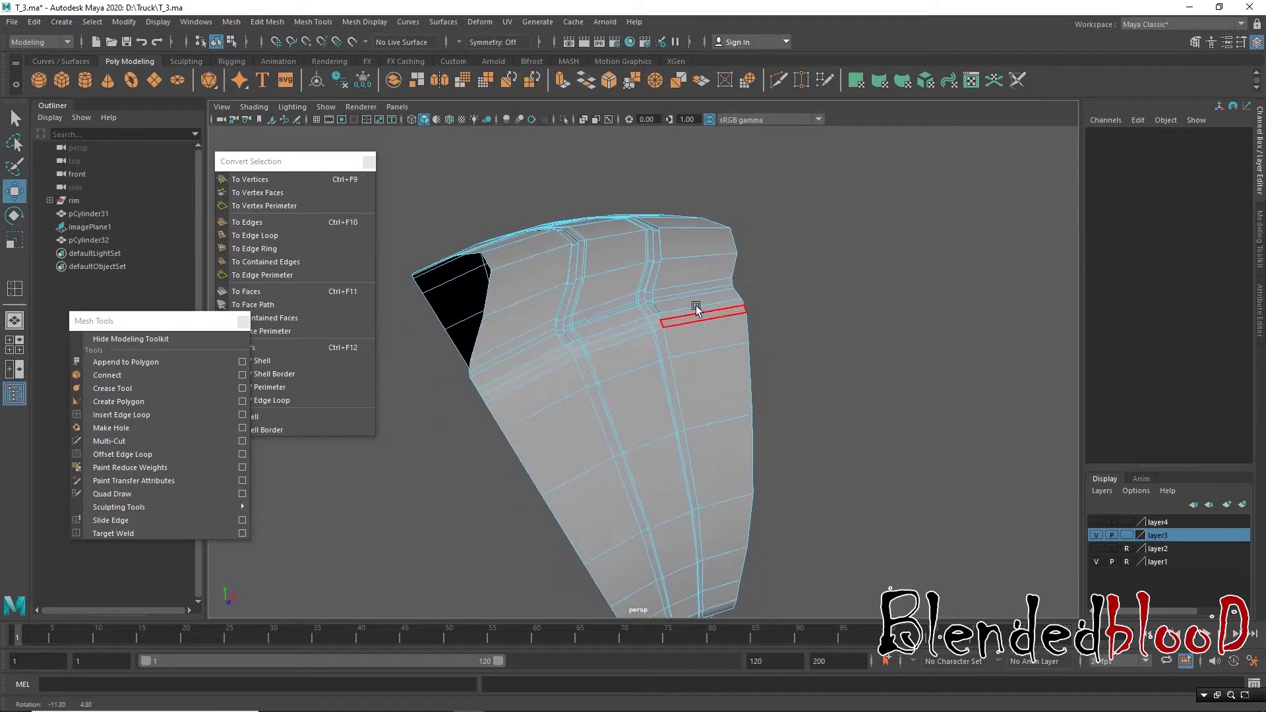
mouse_move(692, 303)
right_mouse_down("alt")
mouse_move(734, 436)
mouse_move(695, 311)
right_mouse_up("alt")
middle_click_drag(695, 312, 750, 386, "alt")
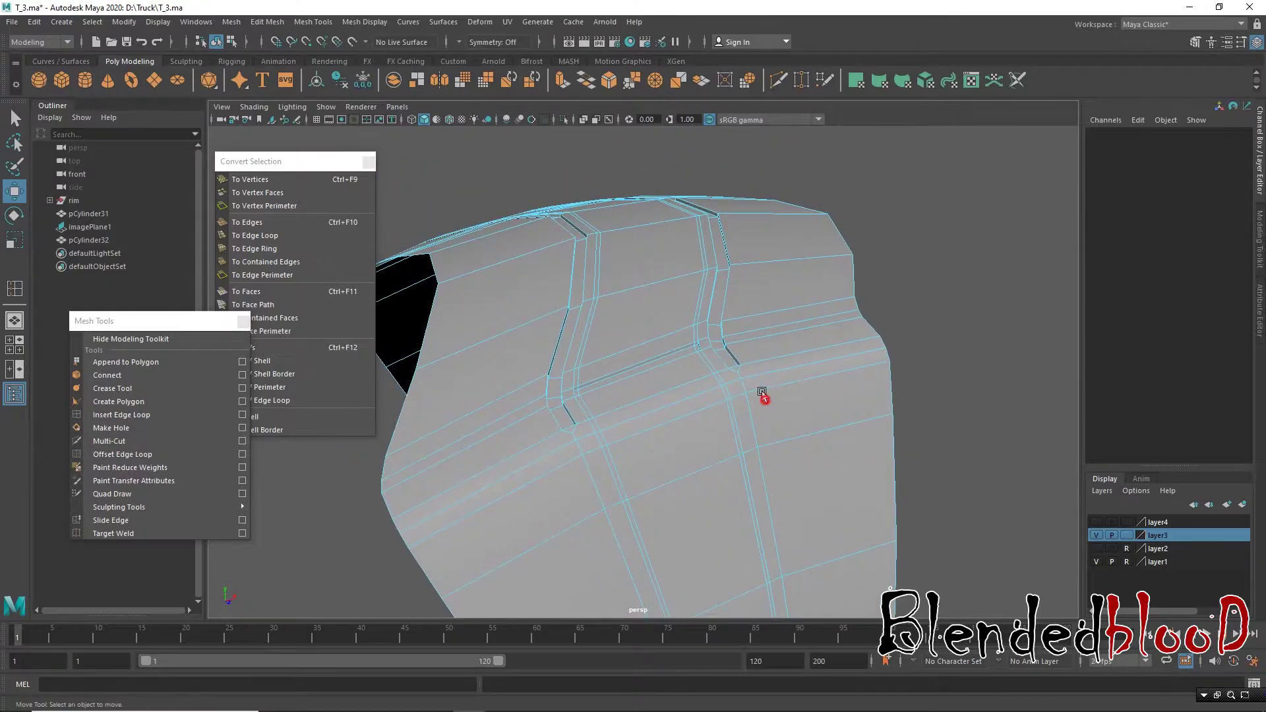
right_click_drag(762, 394, 738, 370, "alt")
mouse_move(738, 370)
left_mouse_down("alt")
mouse_move(757, 398)
mouse_move(708, 354)
mouse_move(734, 330)
mouse_move(723, 336)
mouse_move(713, 319)
left_mouse_up("alt")
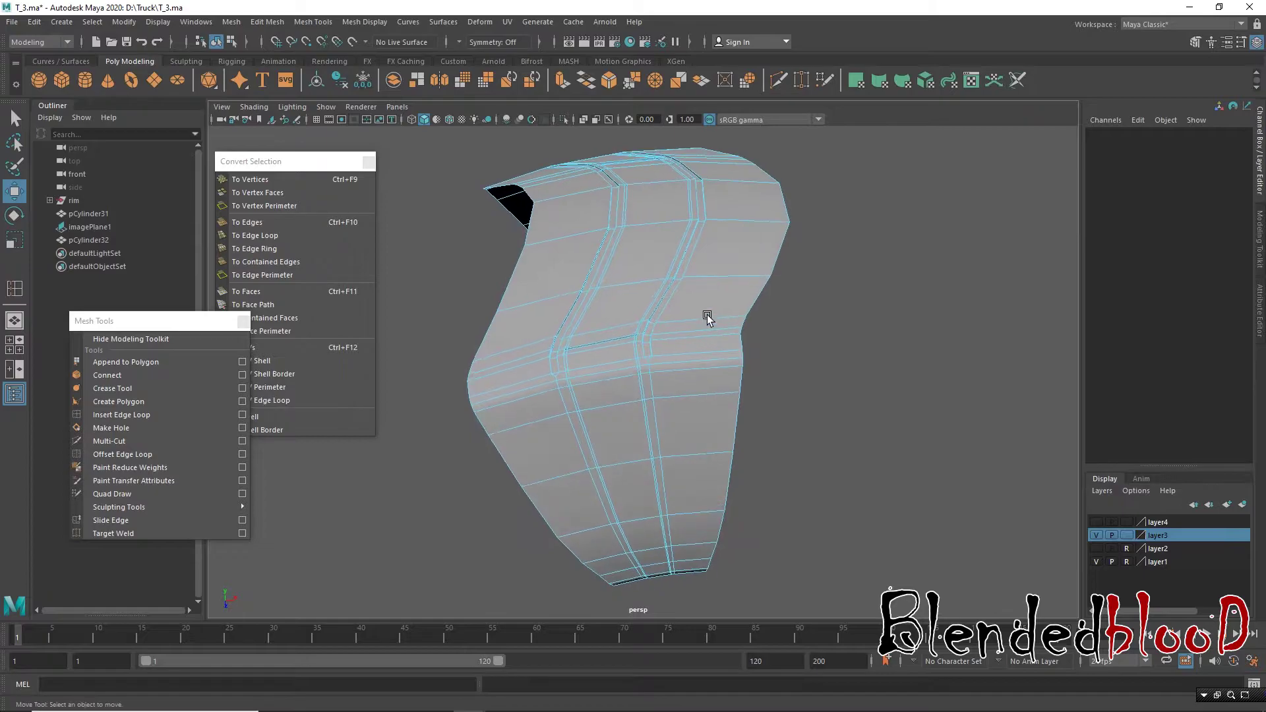
right_click_drag(713, 319, 715, 344, "alt")
mouse_move(715, 345)
left_mouse_down("alt")
mouse_move(720, 367)
mouse_move(678, 373)
mouse_move(701, 367)
left_mouse_up("alt")
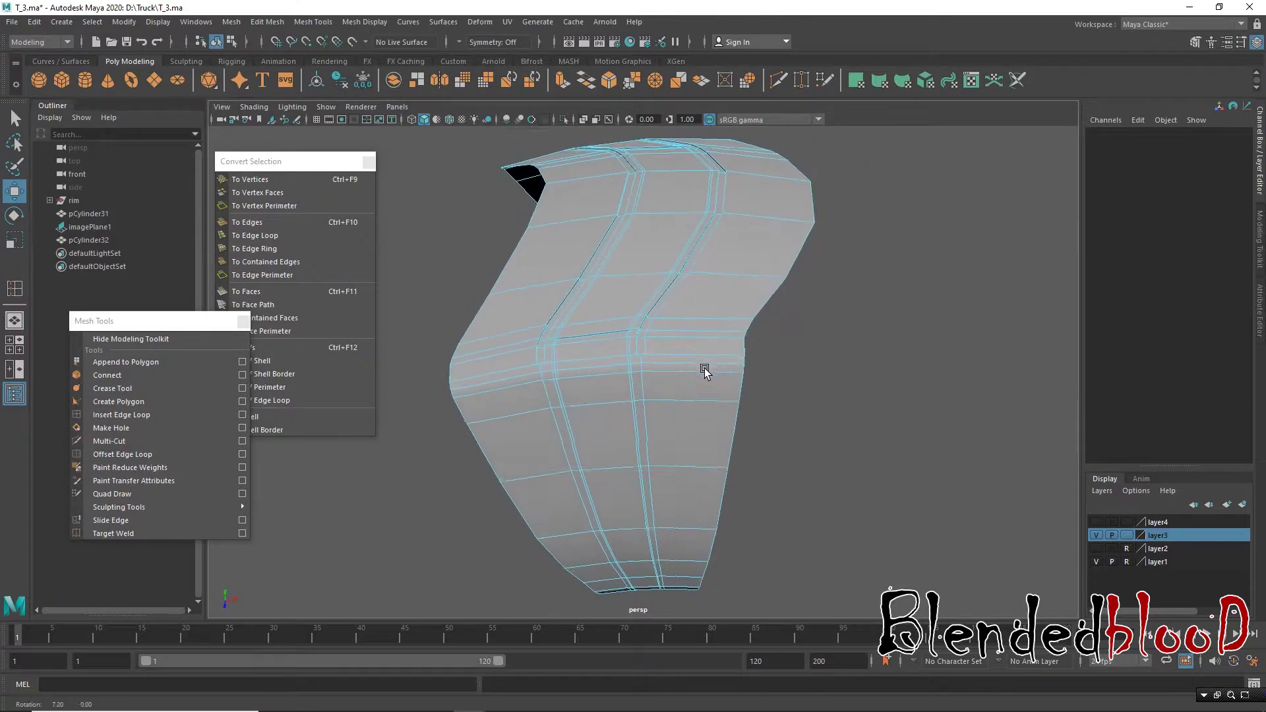
mouse_move(536, 354)
left_mouse_down("alt")
mouse_move(580, 333)
mouse_move(536, 320)
left_mouse_up("alt")
Step: Select the left-side face column of the tread slice, from f[9:10] top to bottom
left_click(536, 320)
double_click(516, 355, "shift")
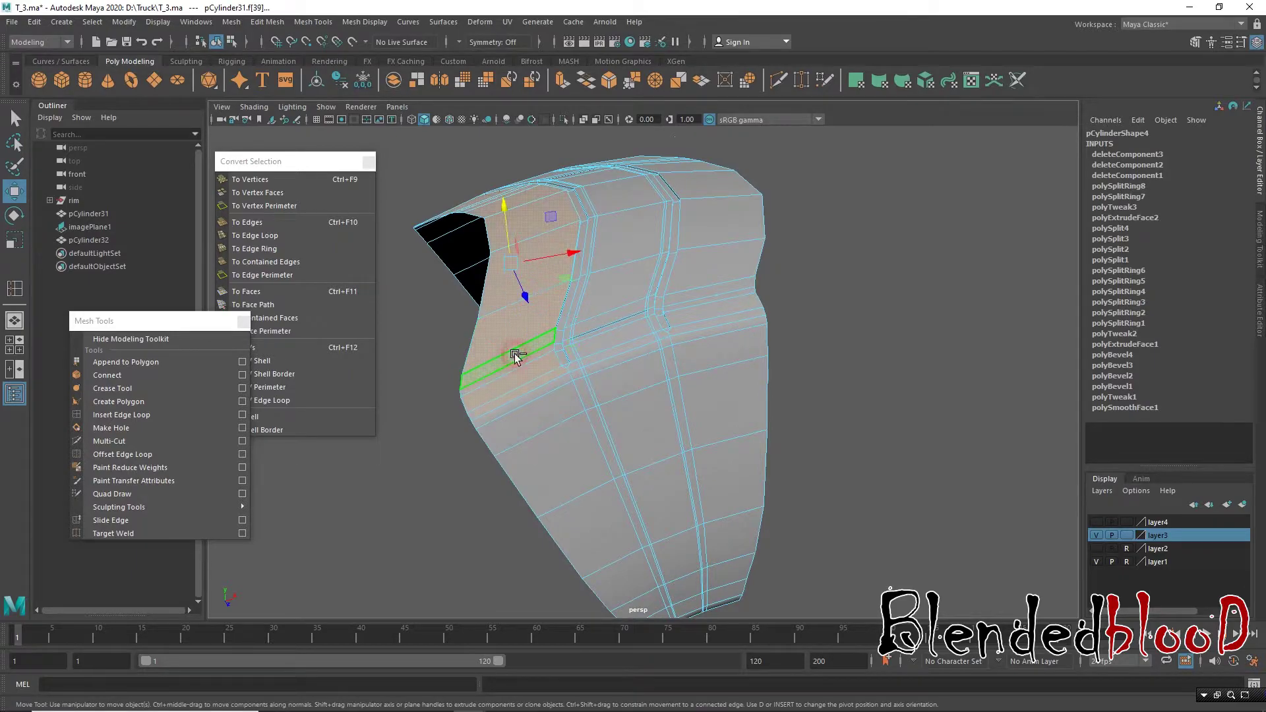
double_click(536, 395, "shift")
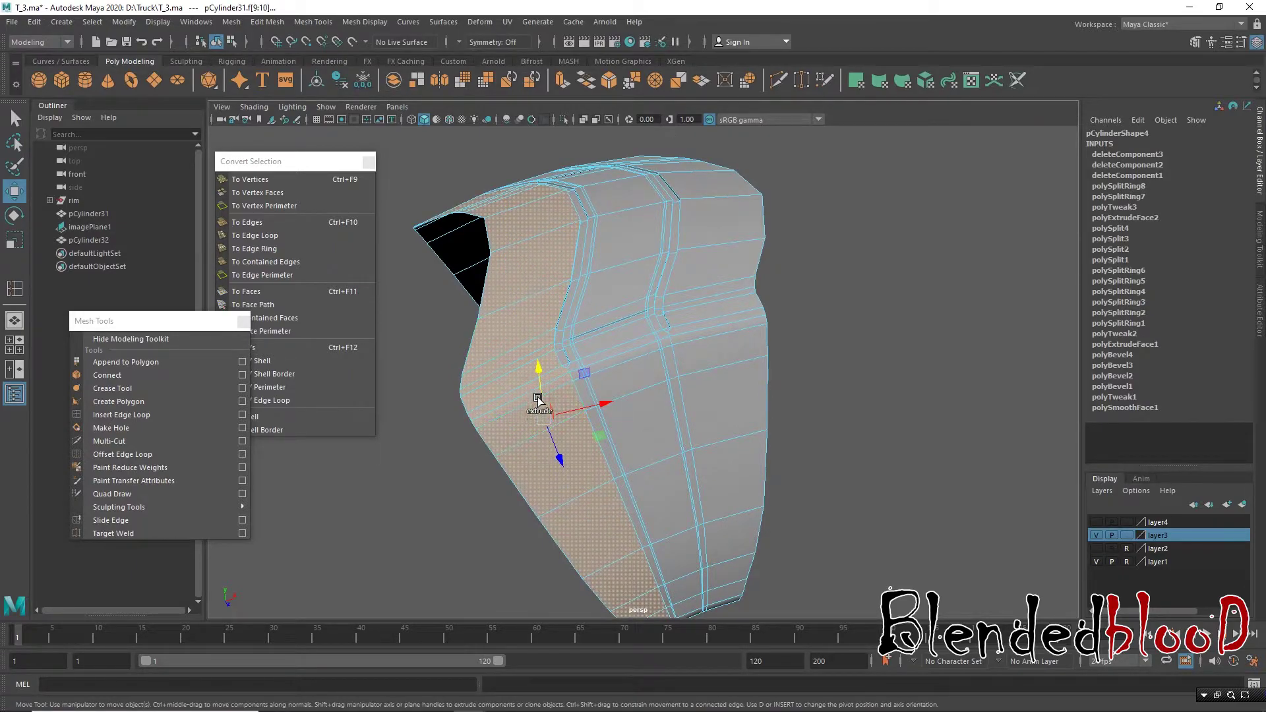
mouse_move(507, 332)
left_mouse_down("alt")
mouse_move(607, 344)
mouse_move(537, 325)
mouse_move(670, 246)
mouse_move(684, 282)
mouse_move(666, 283)
mouse_move(667, 259)
mouse_move(701, 283)
left_mouse_up("alt")
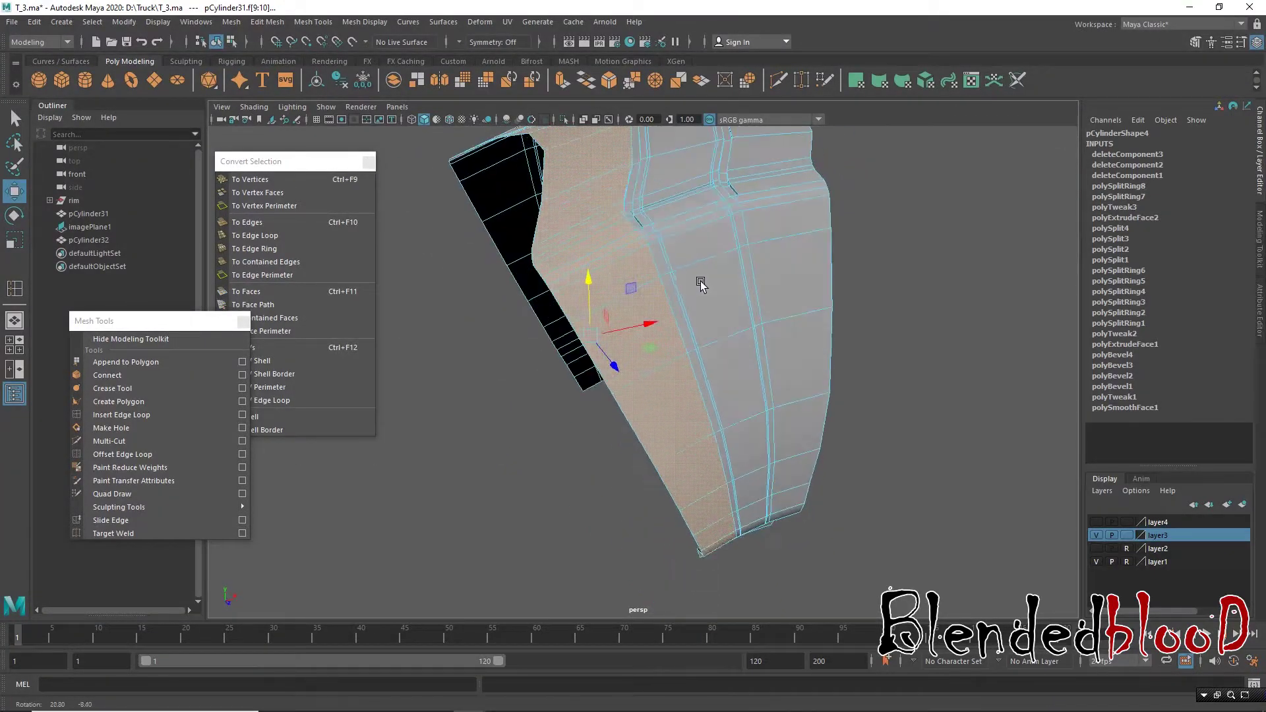
right_click_drag(668, 252, 691, 305, "alt")
left_click_drag(691, 305, 698, 319, "alt")
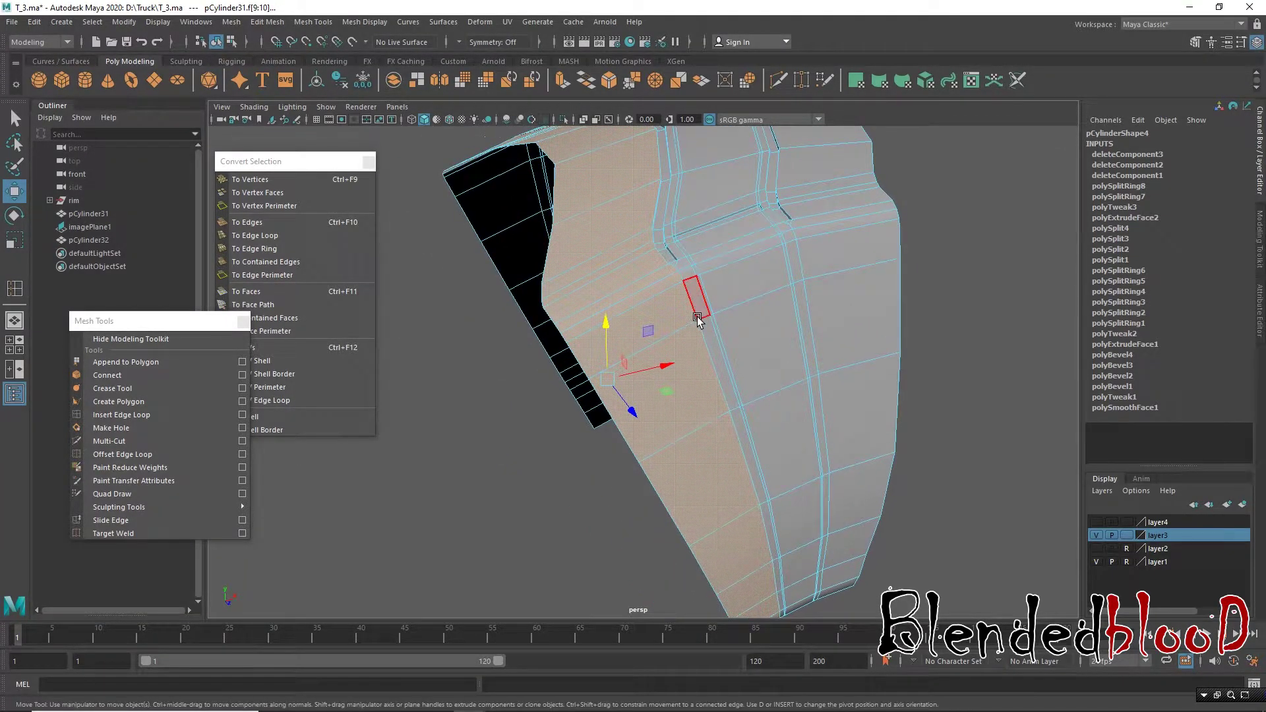
Step: Insert a series of edge loops along the tread block, working from several viewing angles
left_click(125, 415)
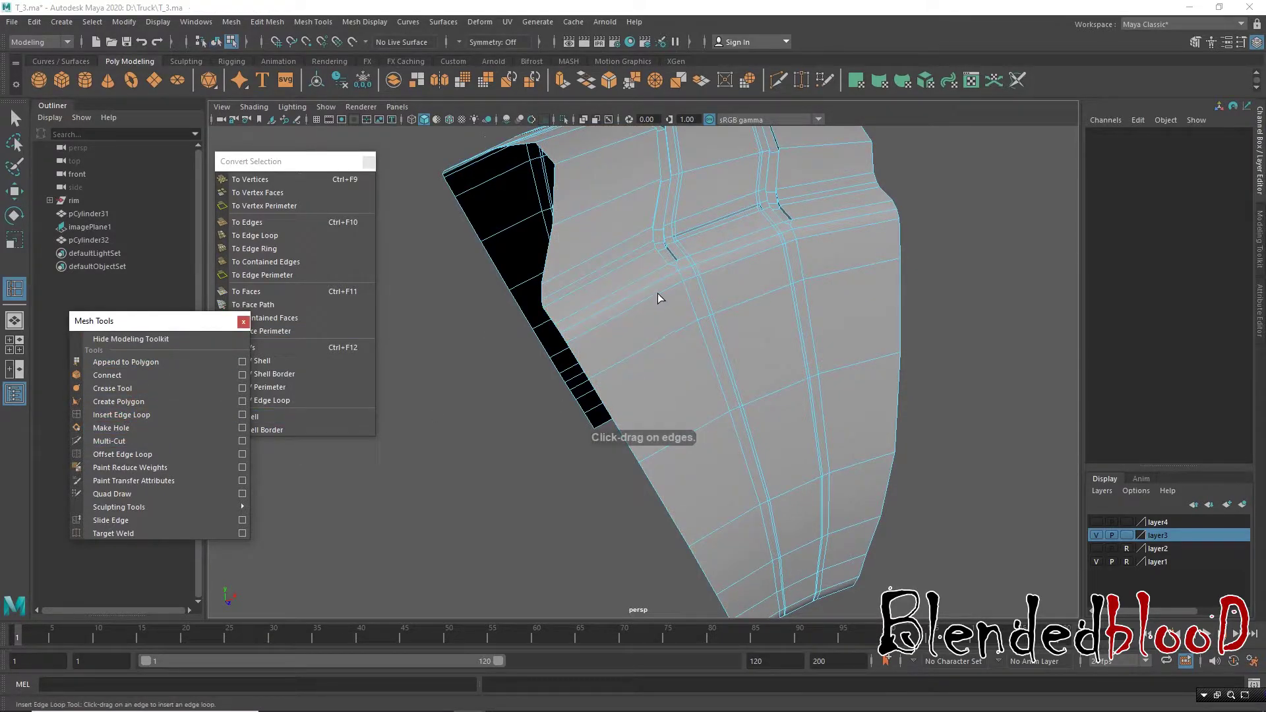
left_click_drag(642, 256, 645, 255)
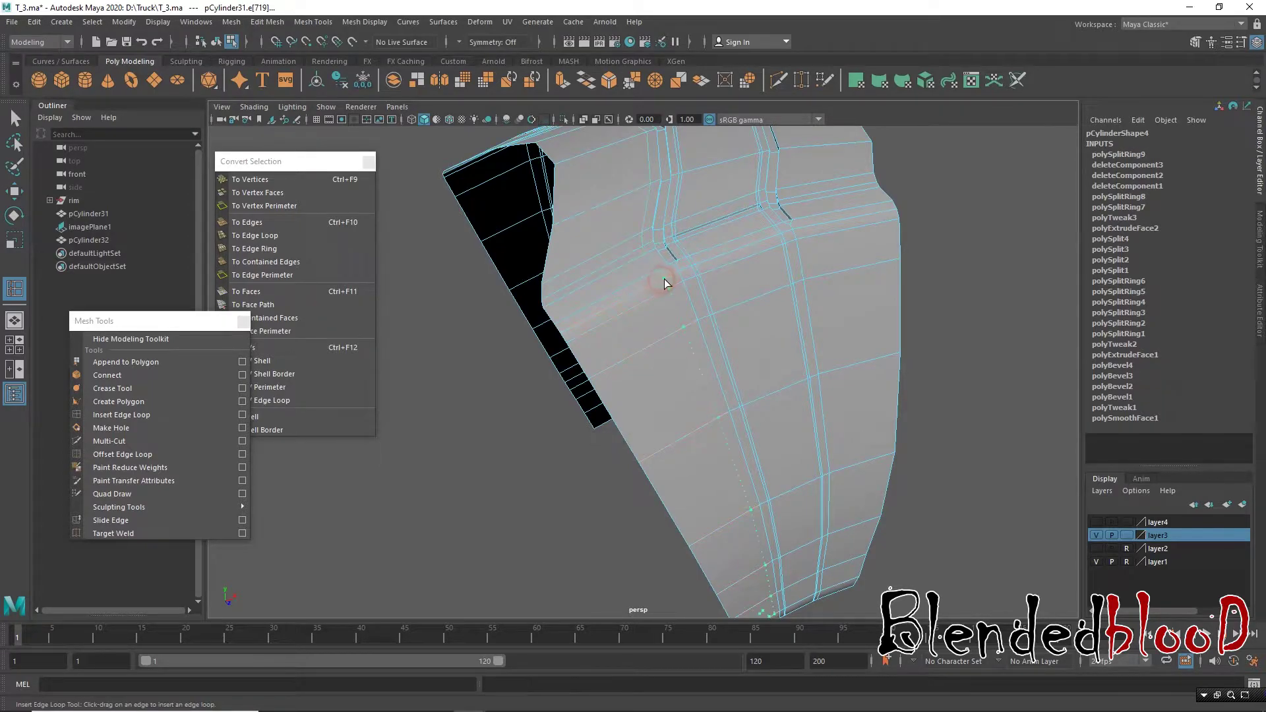
left_click(664, 282)
mouse_move(528, 295)
left_mouse_down("alt")
mouse_move(692, 304)
mouse_move(608, 316)
mouse_move(586, 370)
left_mouse_up("alt")
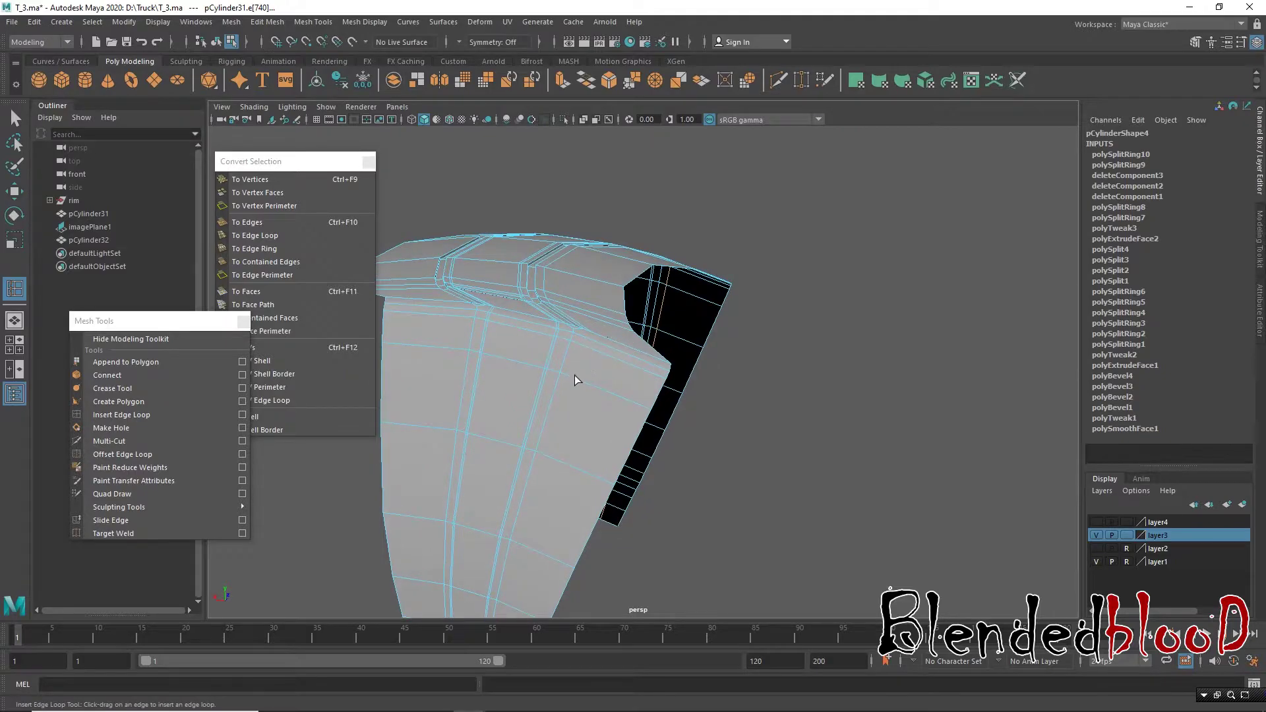
left_click(573, 378)
left_click_drag(508, 377, 556, 395, "alt")
left_click(552, 394)
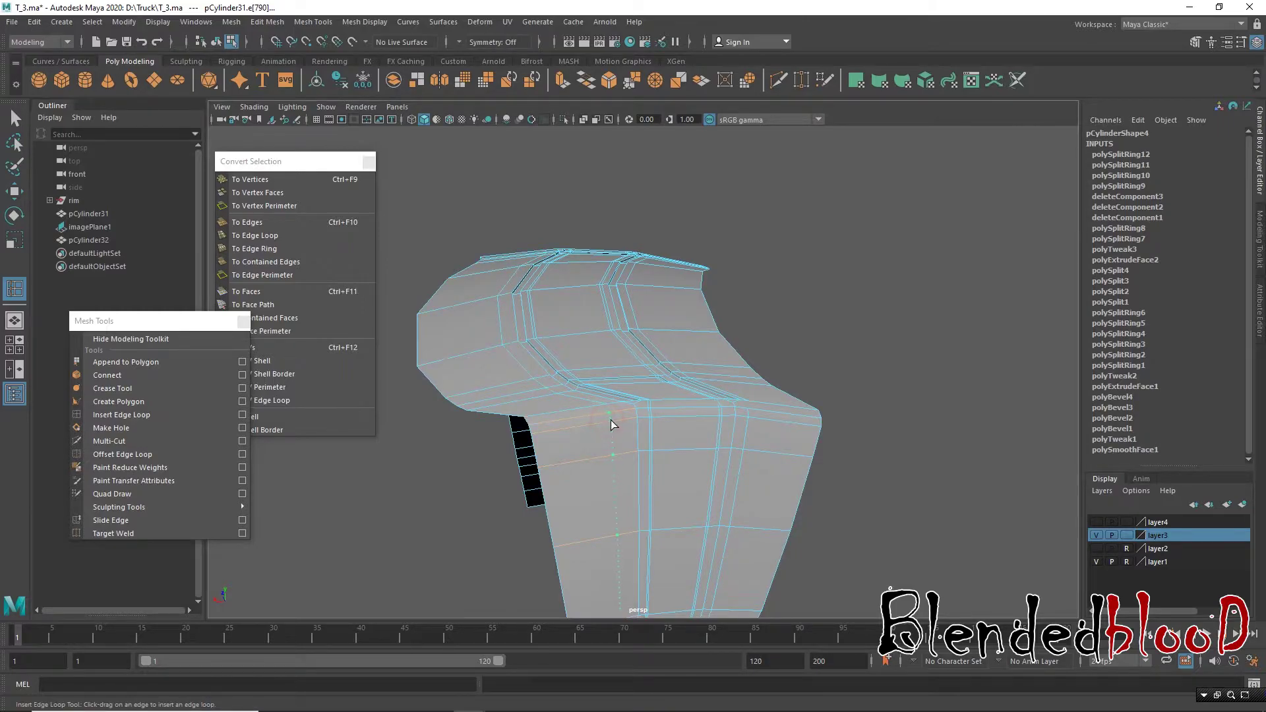
left_click(612, 423)
left_click_drag(528, 387, 697, 365, "alt")
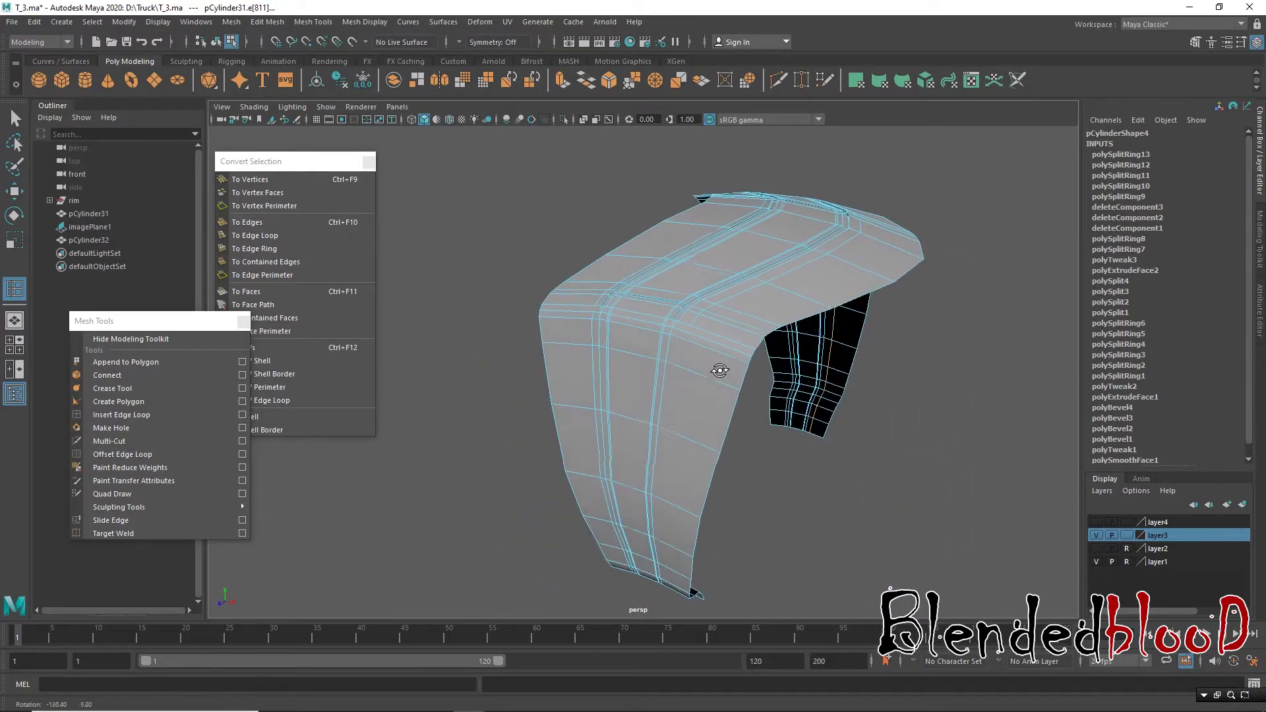
left_click(684, 365)
scroll(680, 383, "up", 5)
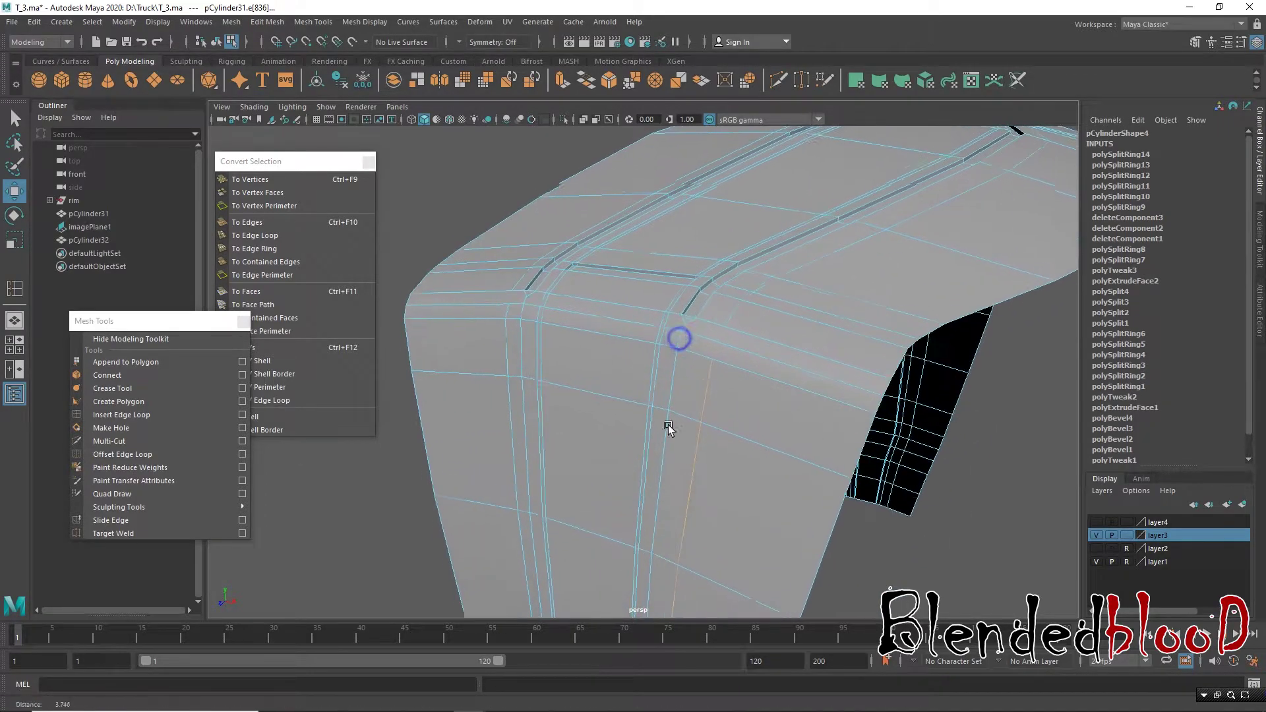
Step: Multi-Cut two new edges into the tread block
left_click(109, 440)
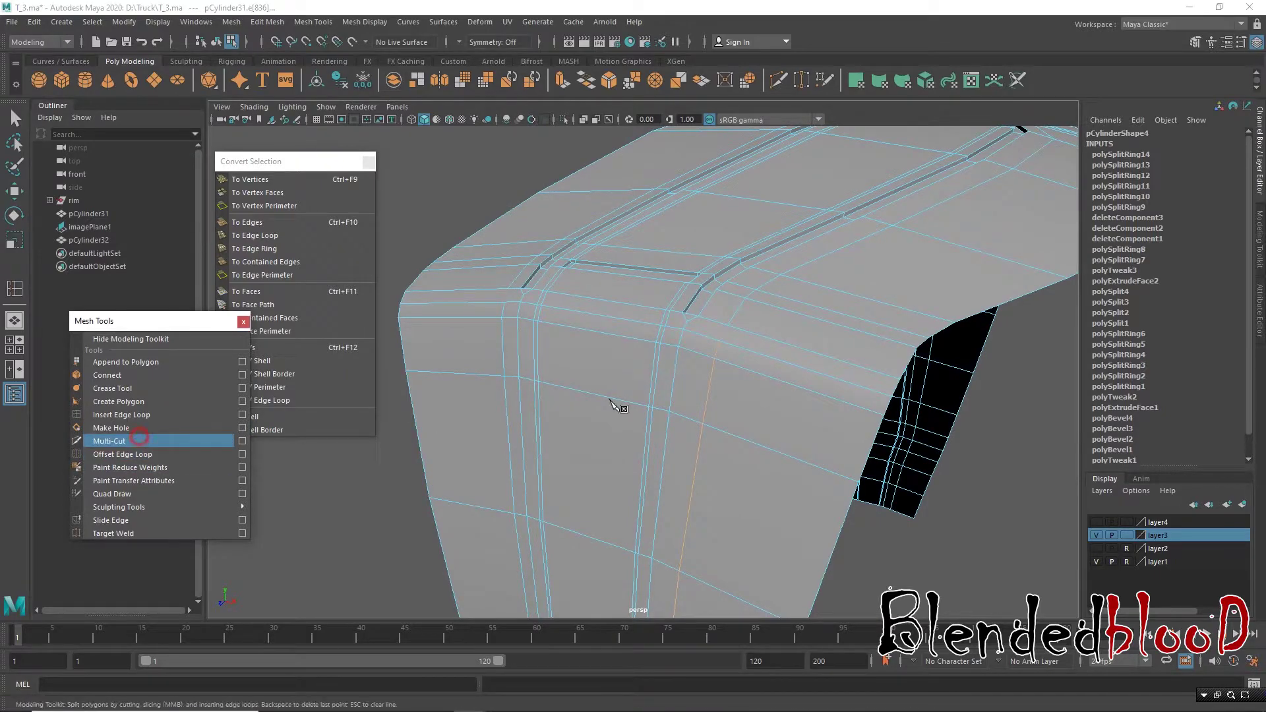
left_click(728, 326)
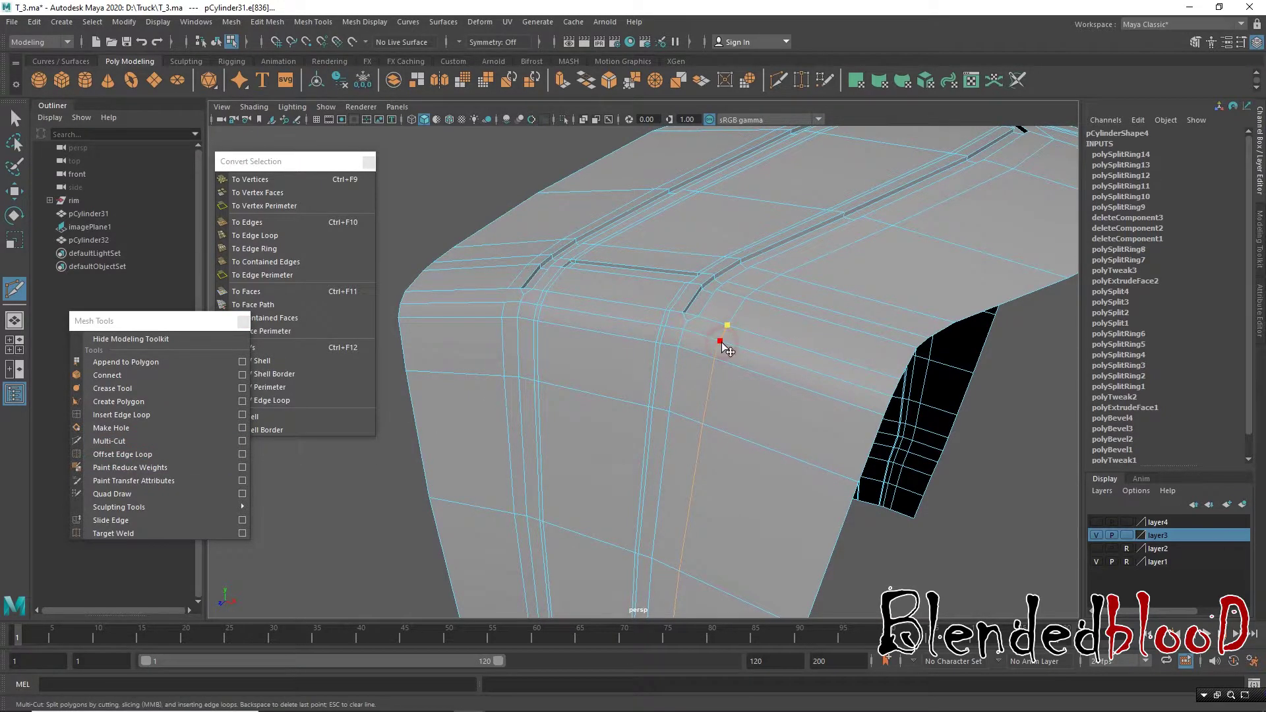
key("w")
left_click_drag(727, 404, 568, 331, "alt")
left_click(165, 439)
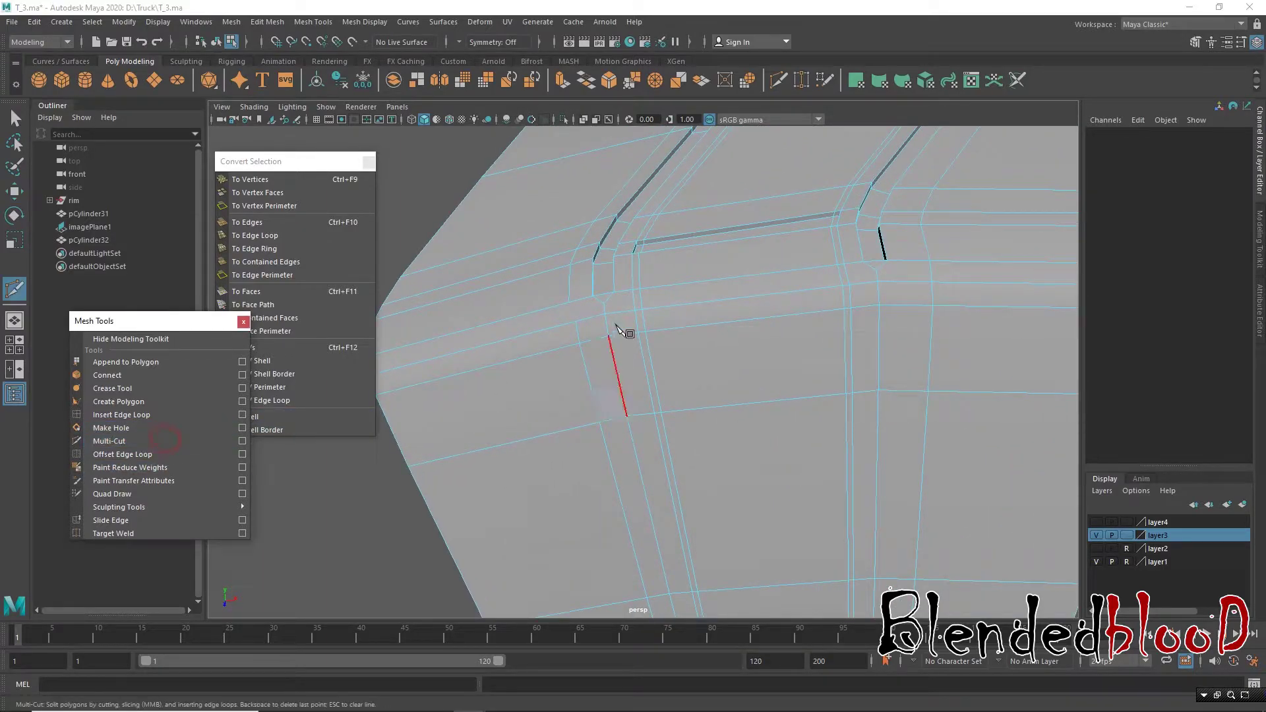
left_click(568, 303)
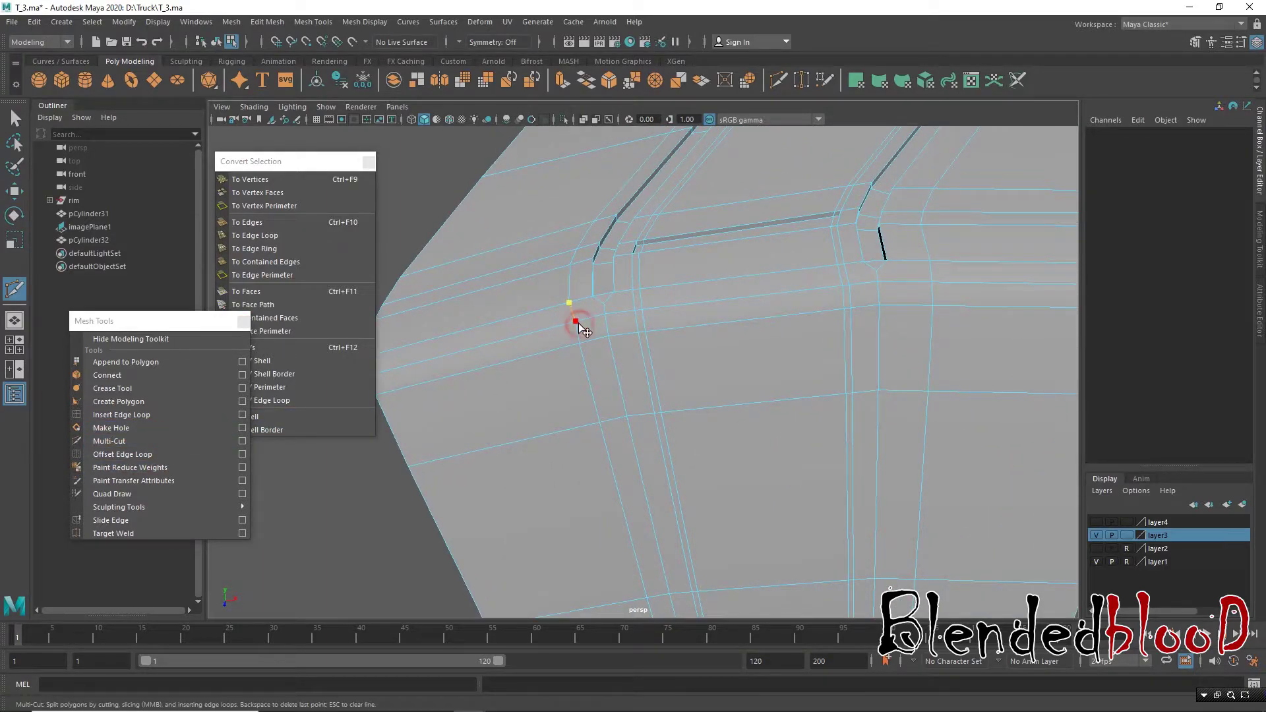
key("w")
mouse_move(662, 336)
left_mouse_down("alt")
mouse_move(890, 330)
mouse_move(729, 367)
mouse_move(660, 292)
left_mouse_up("alt")
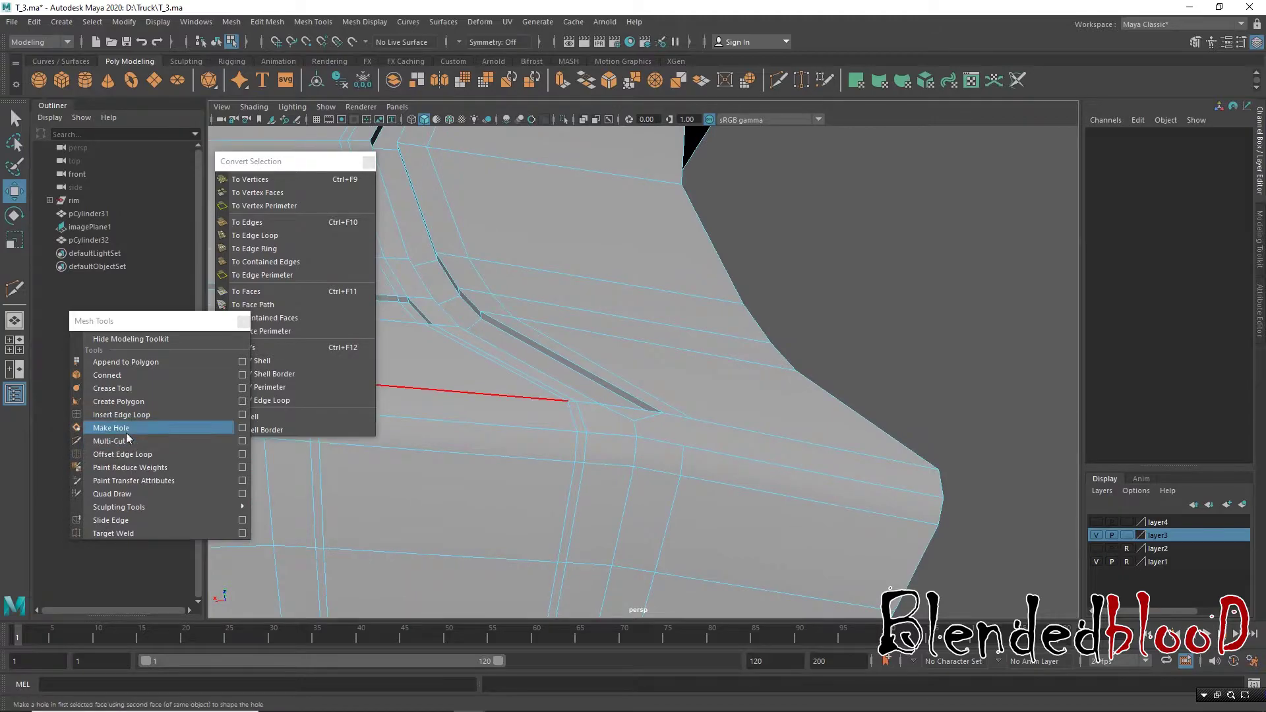
Step: Multi-Cut two more edges into the back of the tread block
left_click(112, 446)
left_click(693, 420)
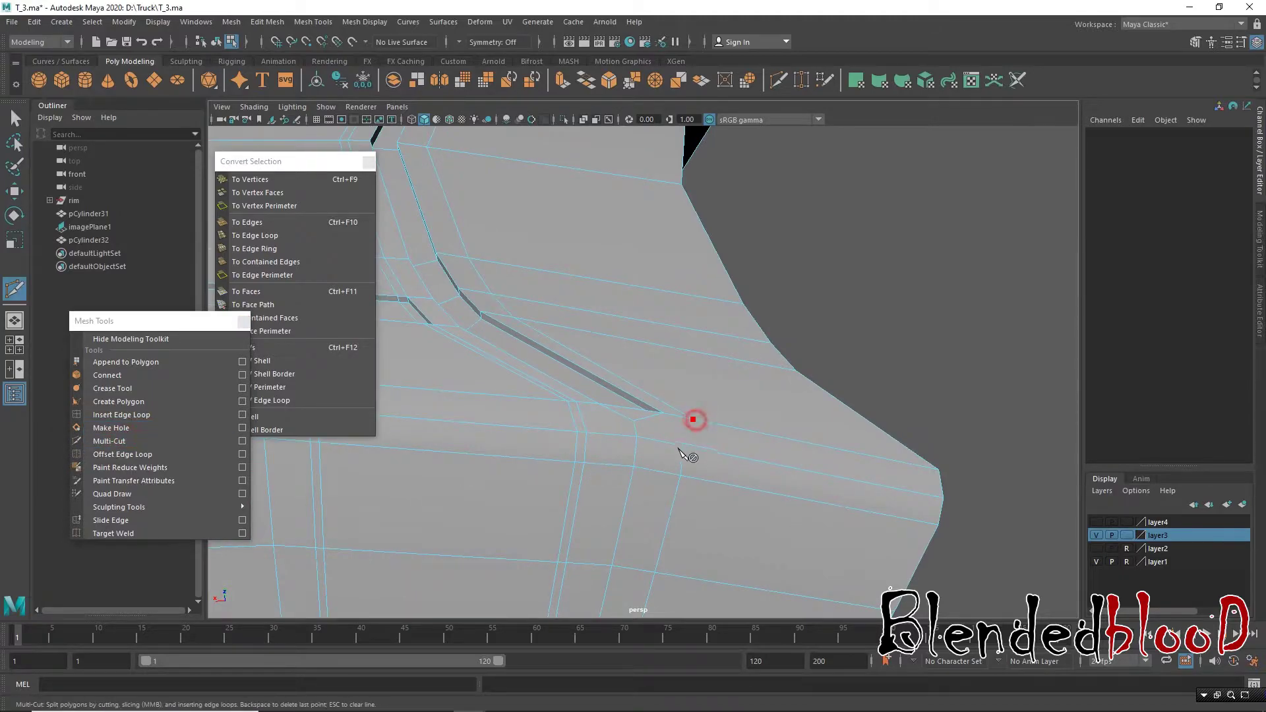
key("w")
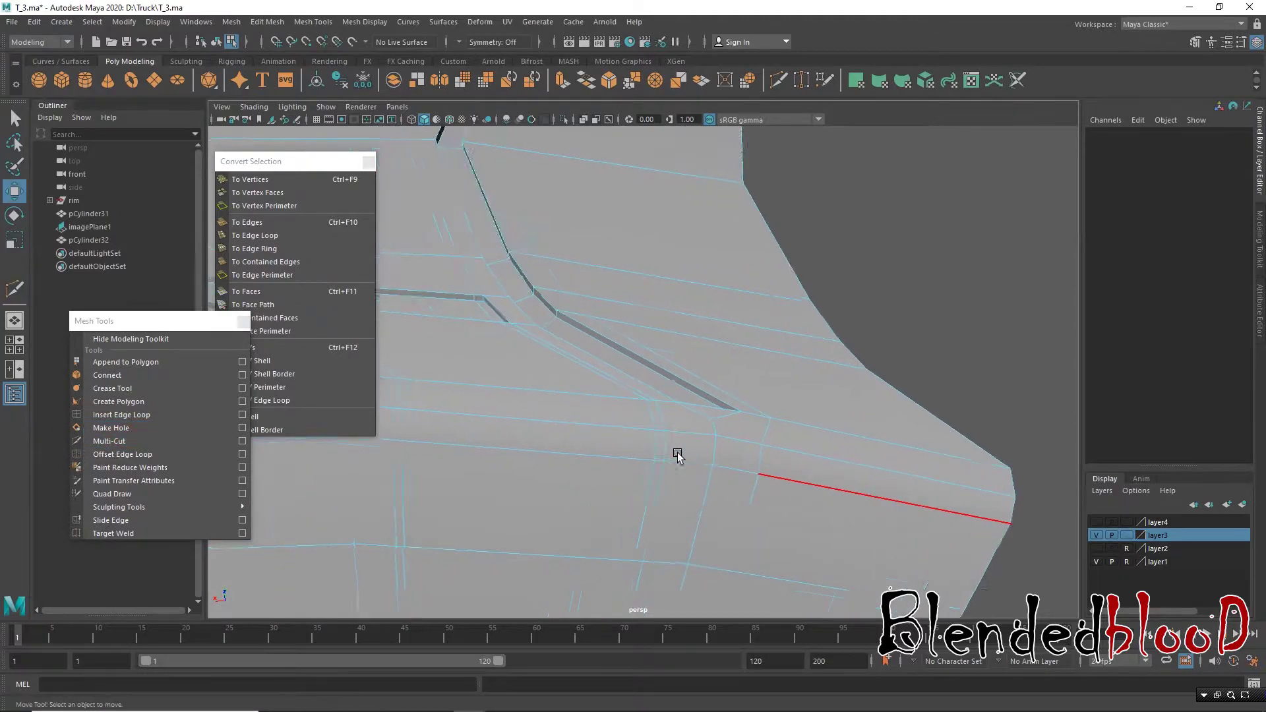
left_click_drag(679, 452, 807, 424, "alt")
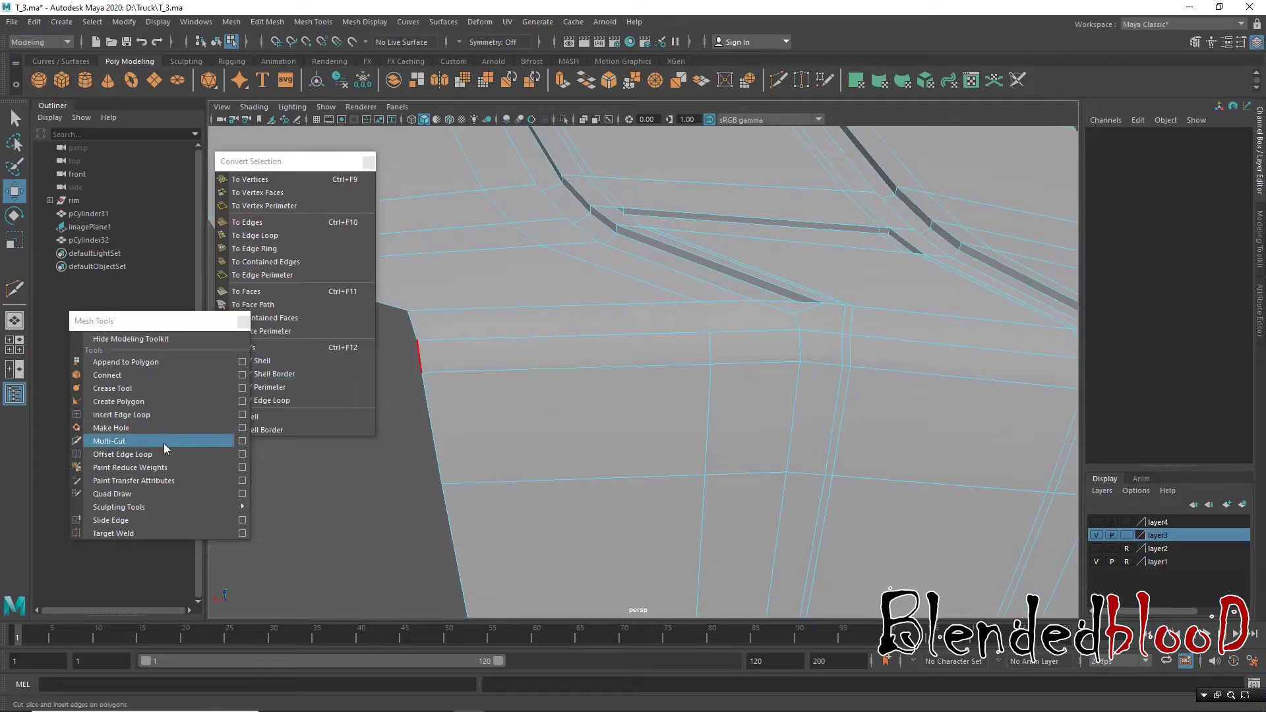
left_click(134, 441)
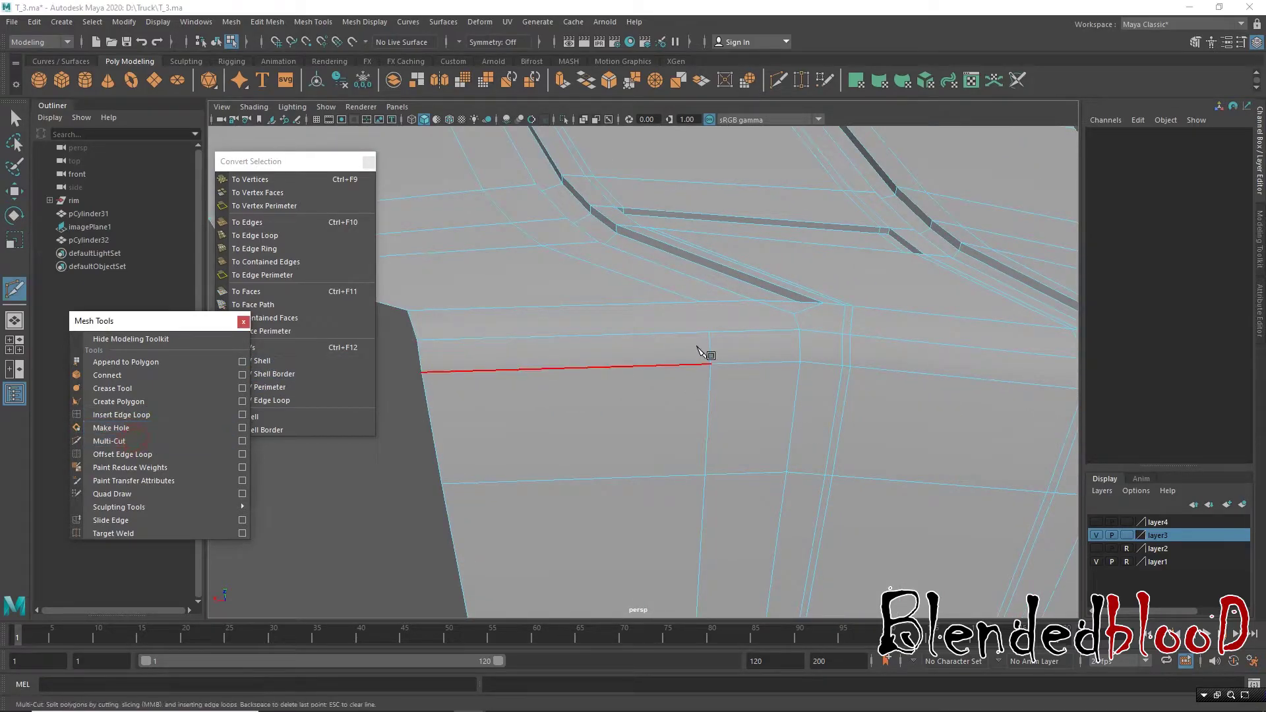
left_click(700, 302)
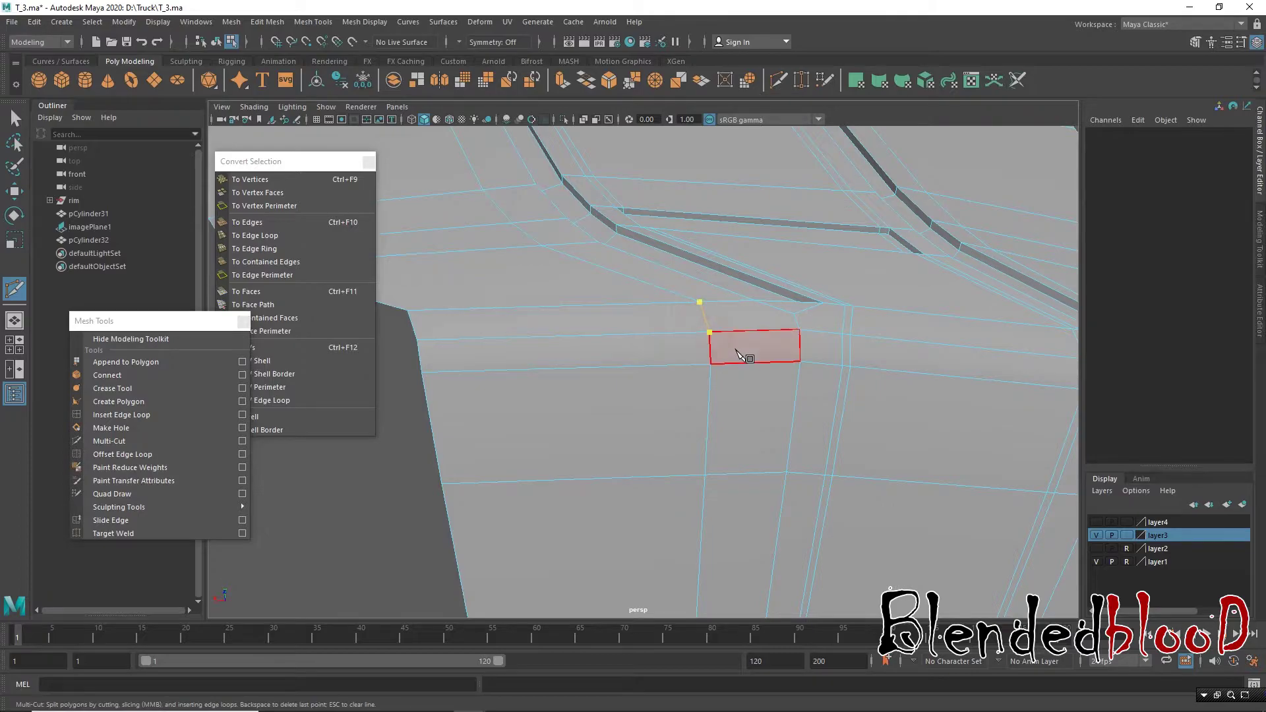
key("w")
key("f")
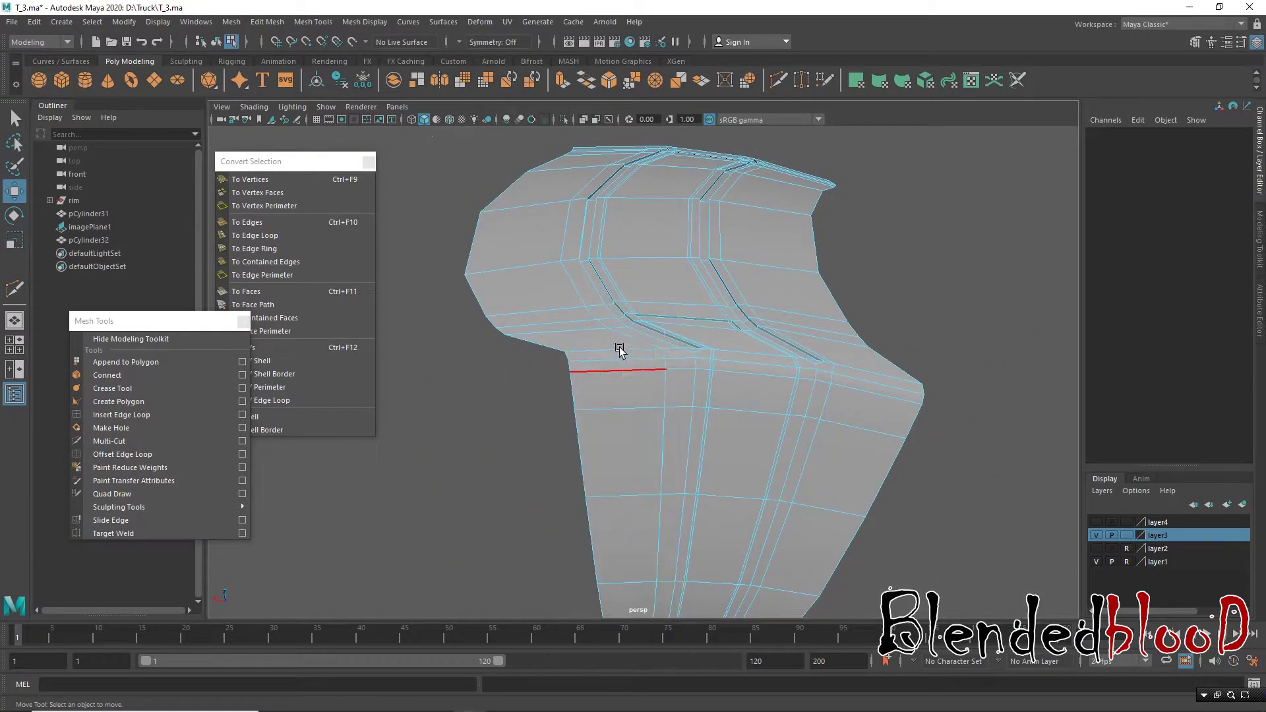
Step: Delete the block's front faces and its right-side vertical face loop
left_click(620, 350)
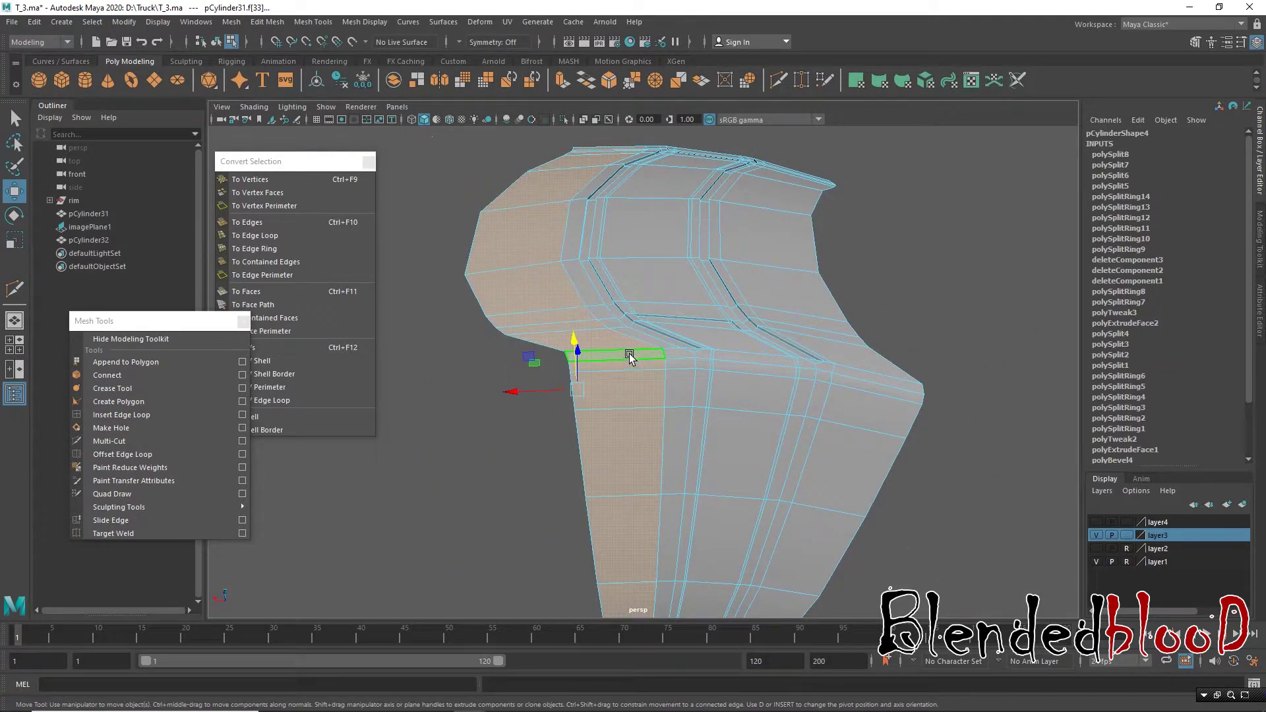
key("Delete")
left_click(819, 320)
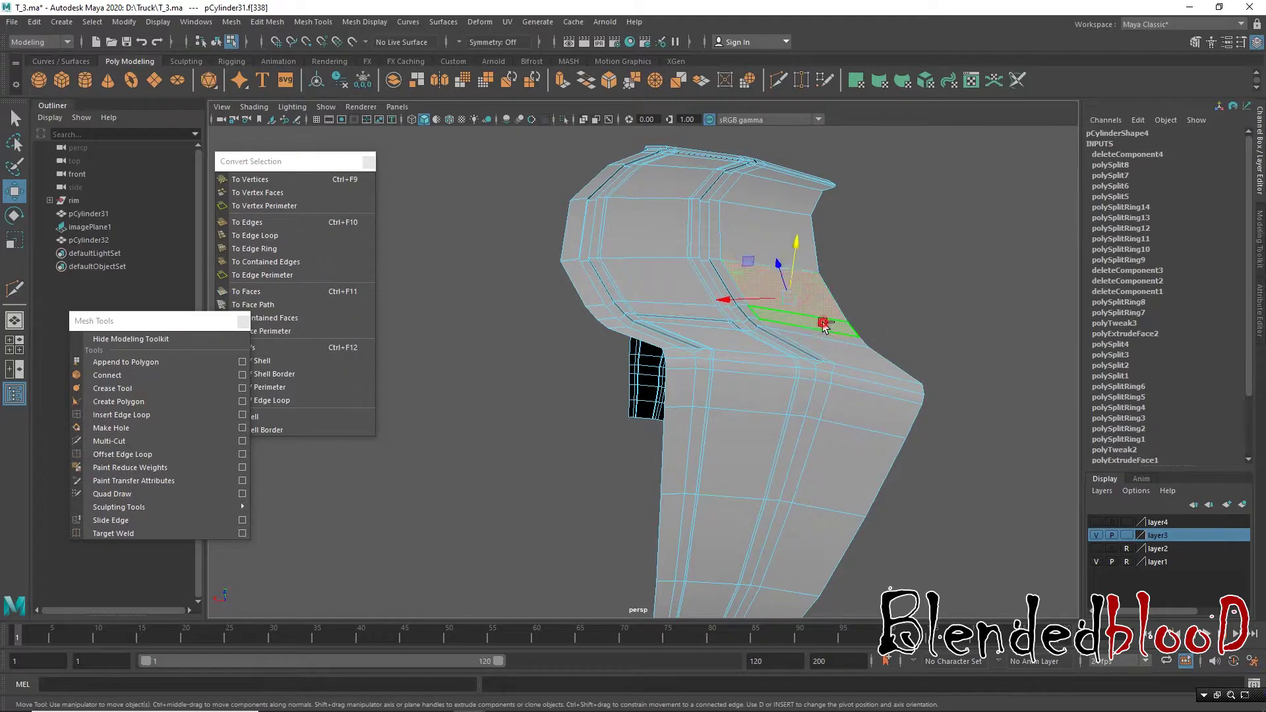
double_click(823, 325)
key("Delete")
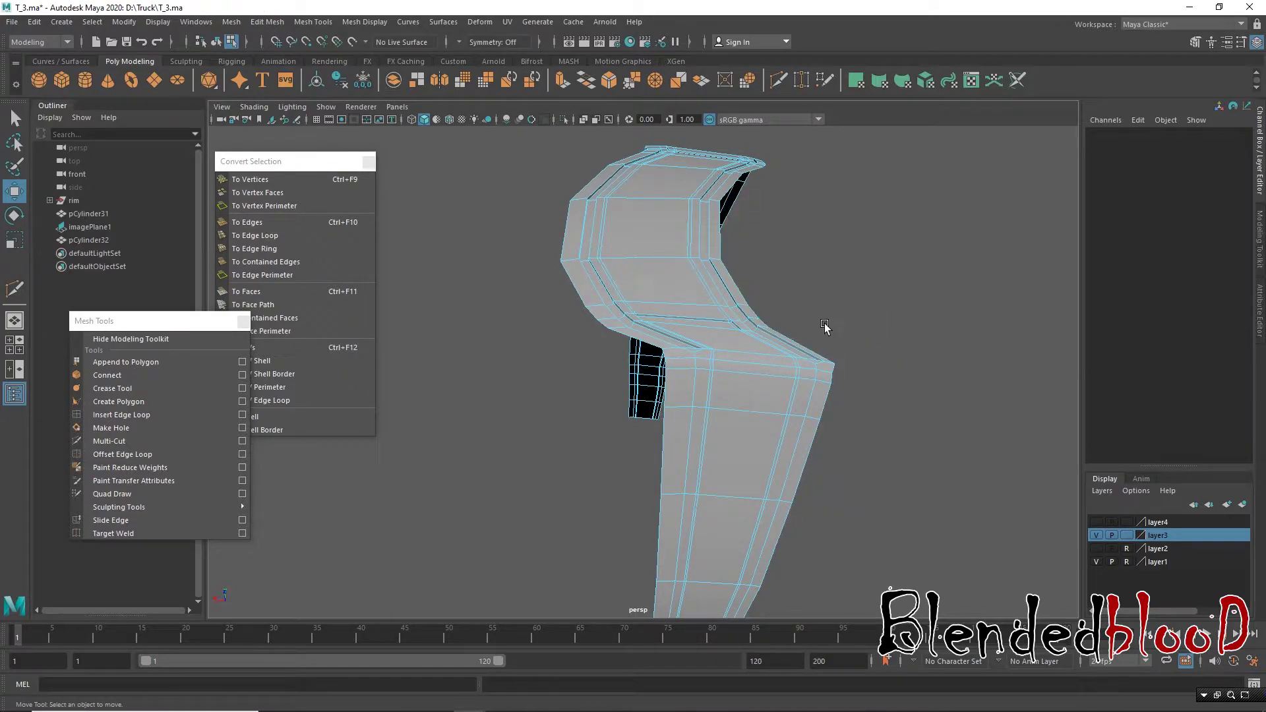
mouse_move(824, 327)
left_mouse_down("alt")
mouse_move(730, 230)
mouse_move(720, 319)
left_mouse_up("alt")
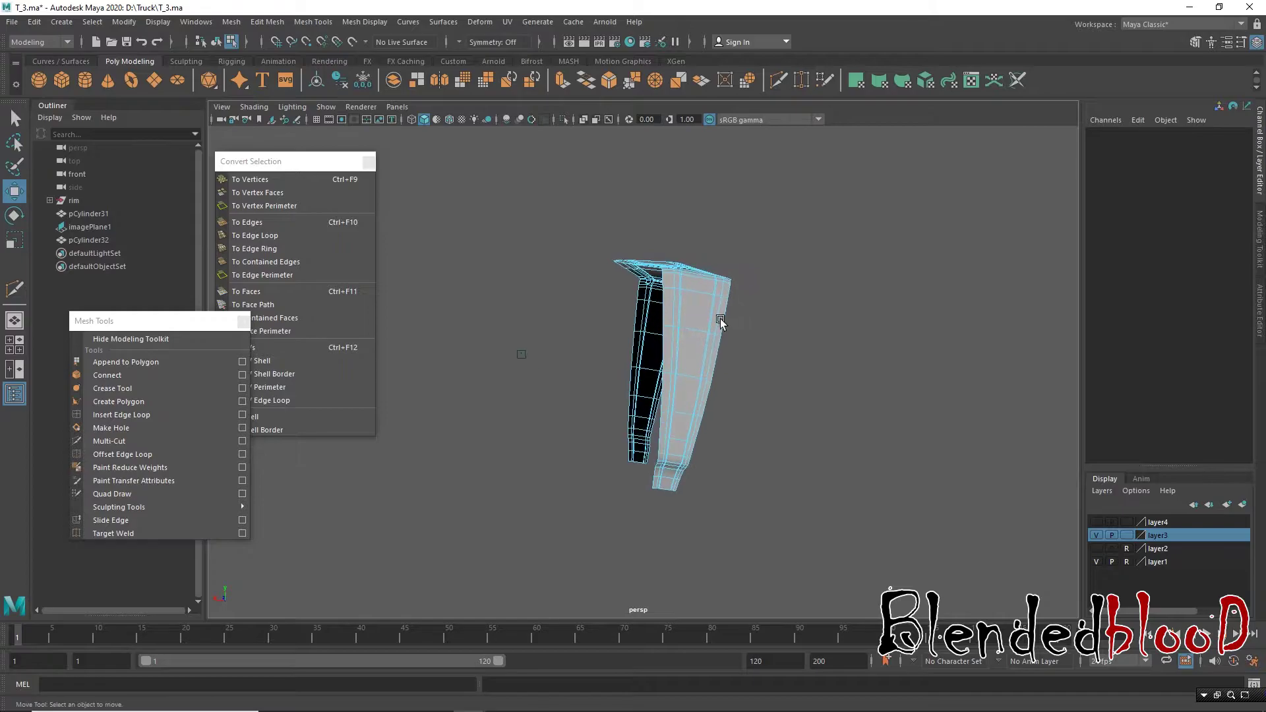
Step: Maximise the front view and hide the truck reference image layer
right_click_drag(720, 319, 734, 289)
key("space")
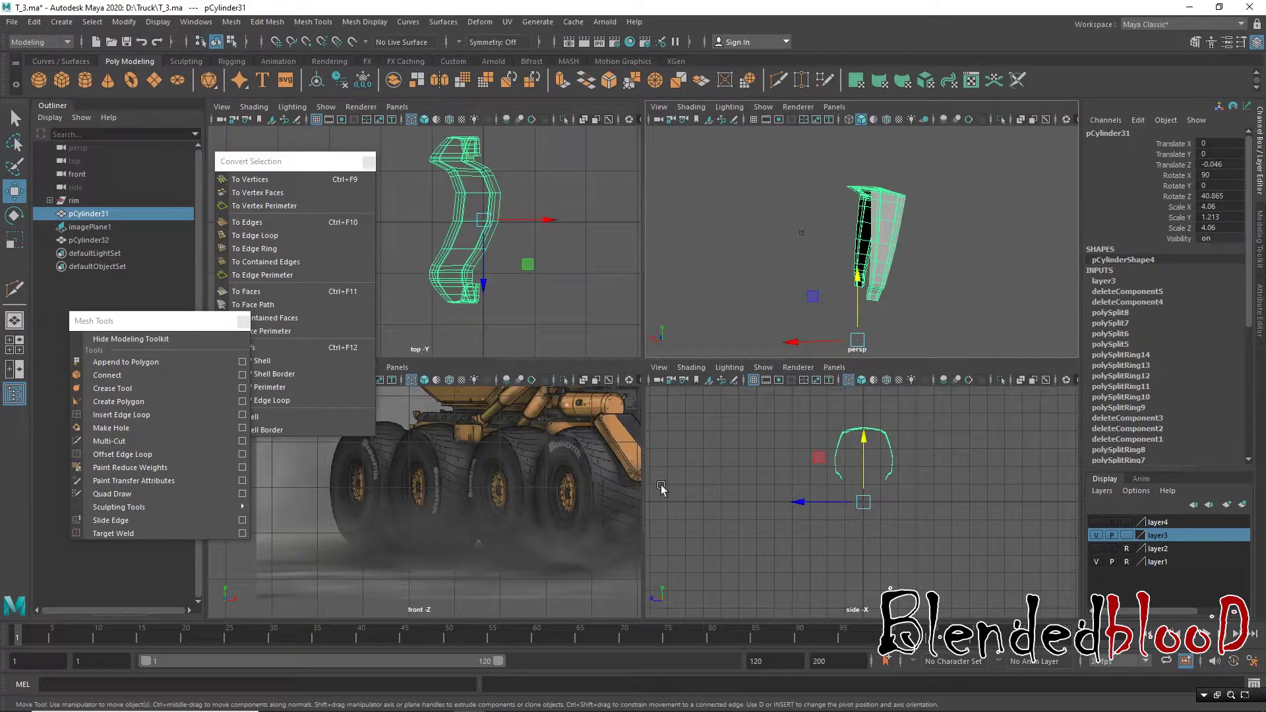
key("space")
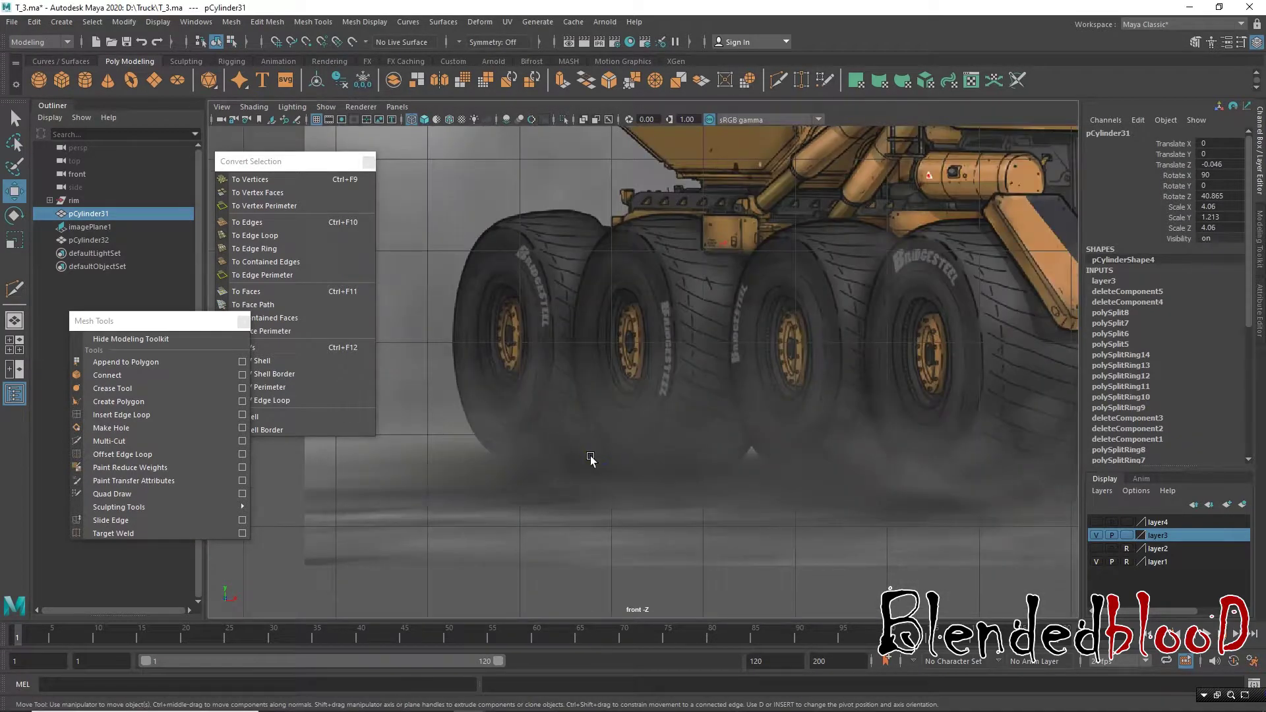
scroll(590, 459, "down", 5)
scroll(752, 297, "up", 5)
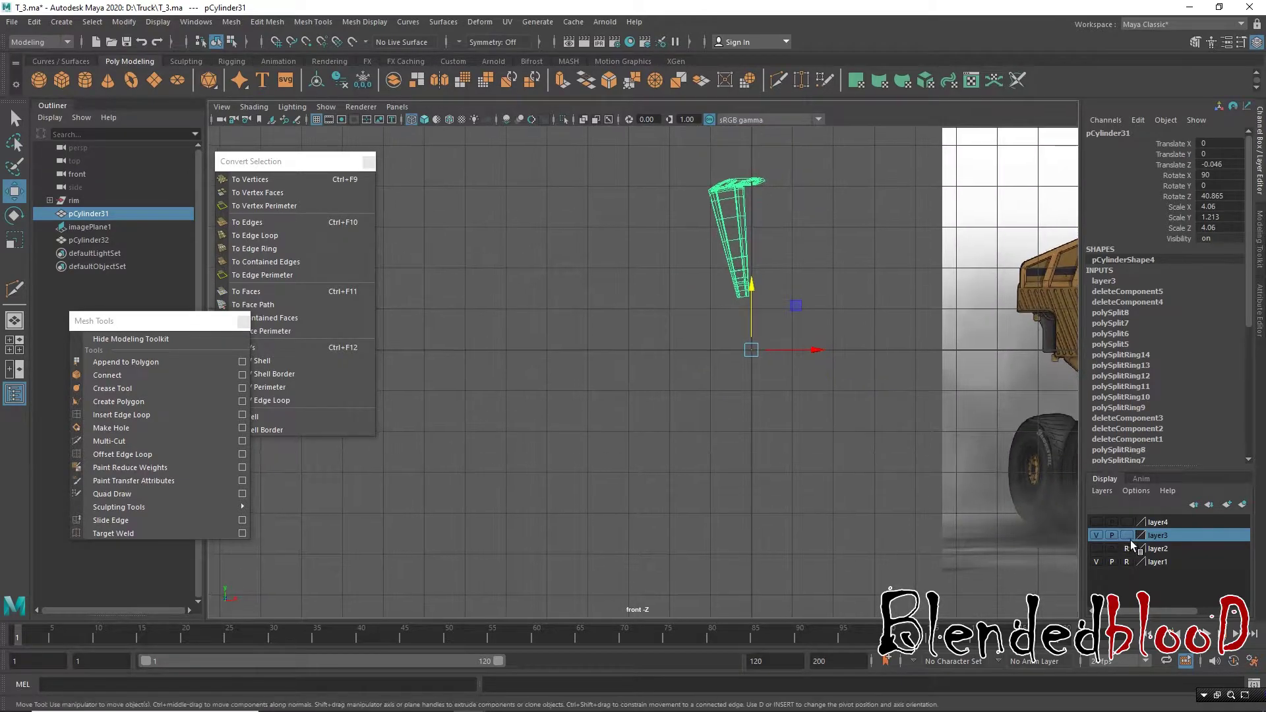
left_click(1098, 561)
middle_click_drag(921, 424, 855, 438, "alt")
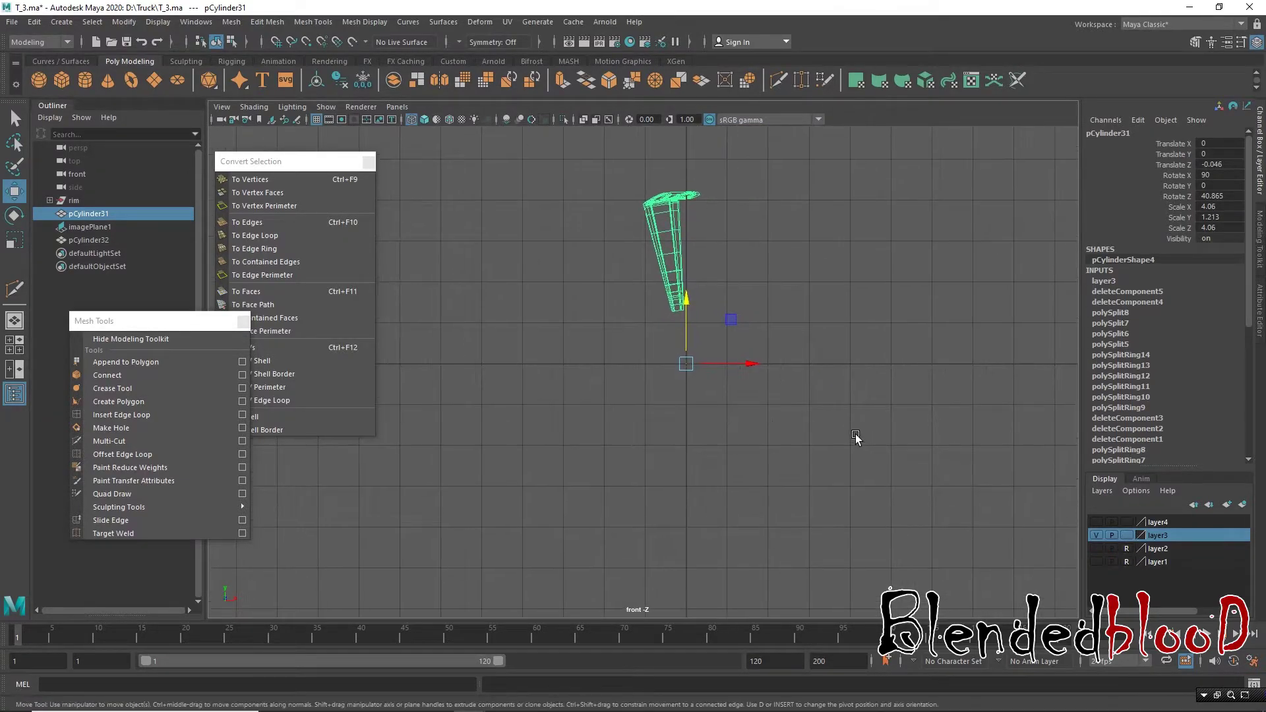
Step: Duplicate the tread block and rotate the copy to about 53° on Z beside the original
key("e")
key("ctrl+d")
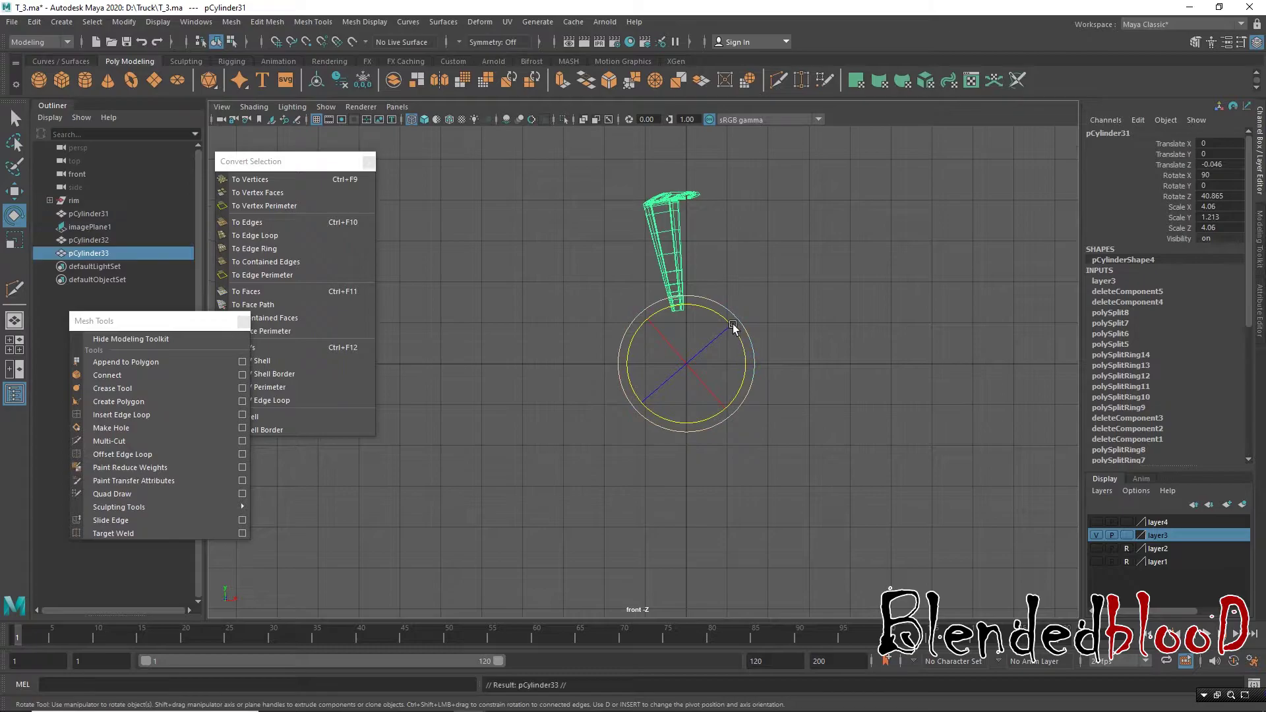
key("space")
key("space")
mouse_move(838, 283)
left_mouse_down("alt")
mouse_move(644, 429)
mouse_move(644, 413)
mouse_move(653, 426)
left_mouse_up("alt")
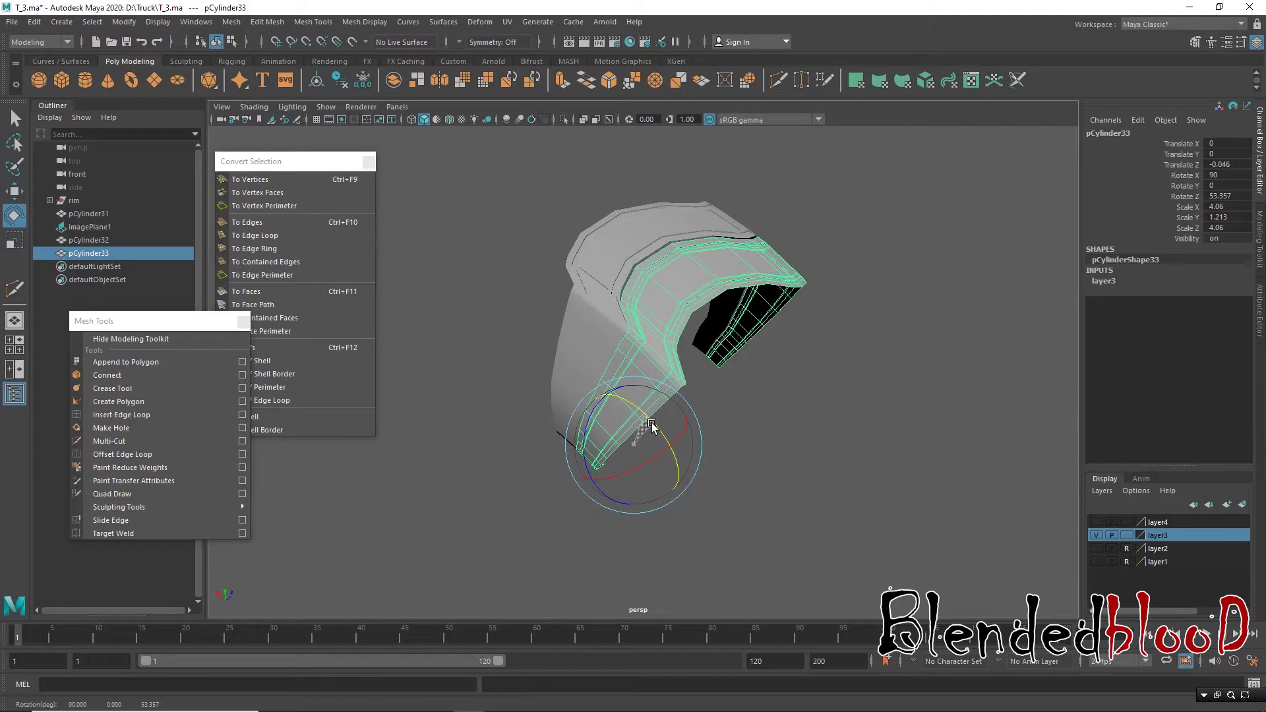
Step: Undo the last rotation nudge and orbit around the copy to check its placement
key("ctrl+z")
key("ctrl+z")
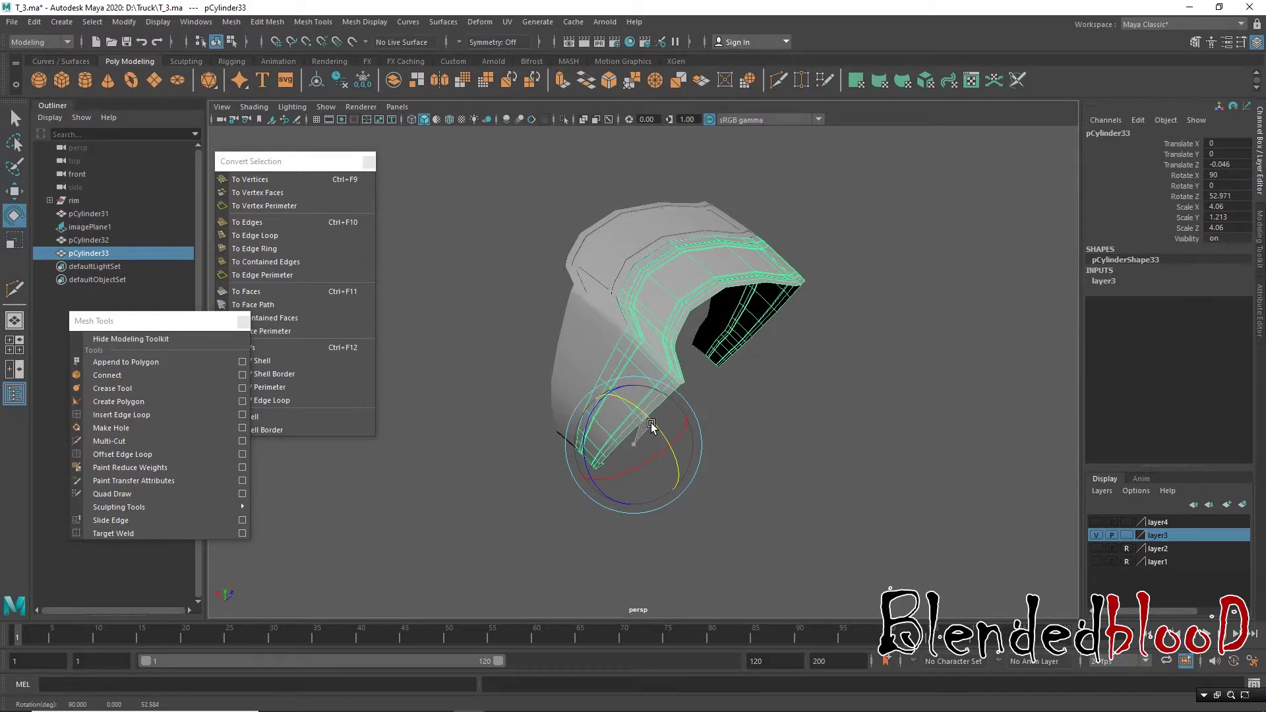
mouse_move(671, 417)
left_mouse_down("alt")
mouse_move(808, 335)
mouse_move(592, 353)
mouse_move(811, 325)
left_mouse_up("alt")
left_click(809, 335)
left_click(730, 311)
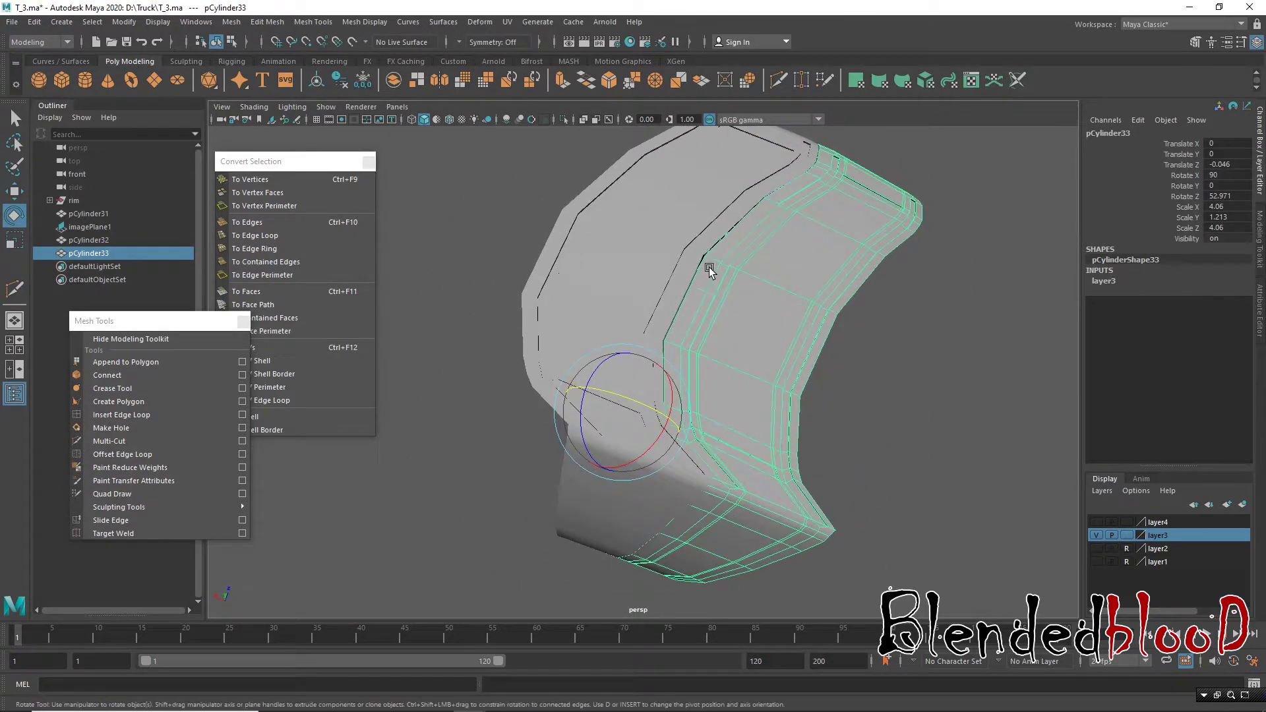
mouse_move(707, 290)
left_mouse_down("alt")
mouse_move(734, 339)
mouse_move(729, 249)
mouse_move(763, 283)
mouse_move(764, 253)
left_mouse_up("alt")
left_click(891, 256)
mouse_move(881, 262)
left_mouse_down("alt")
mouse_move(800, 274)
mouse_move(794, 356)
mouse_move(737, 366)
mouse_move(849, 422)
left_mouse_up("alt")
Step: Toggle wireframe and shaded display, orbit the tread piece, then show the four-view layout
key("w")
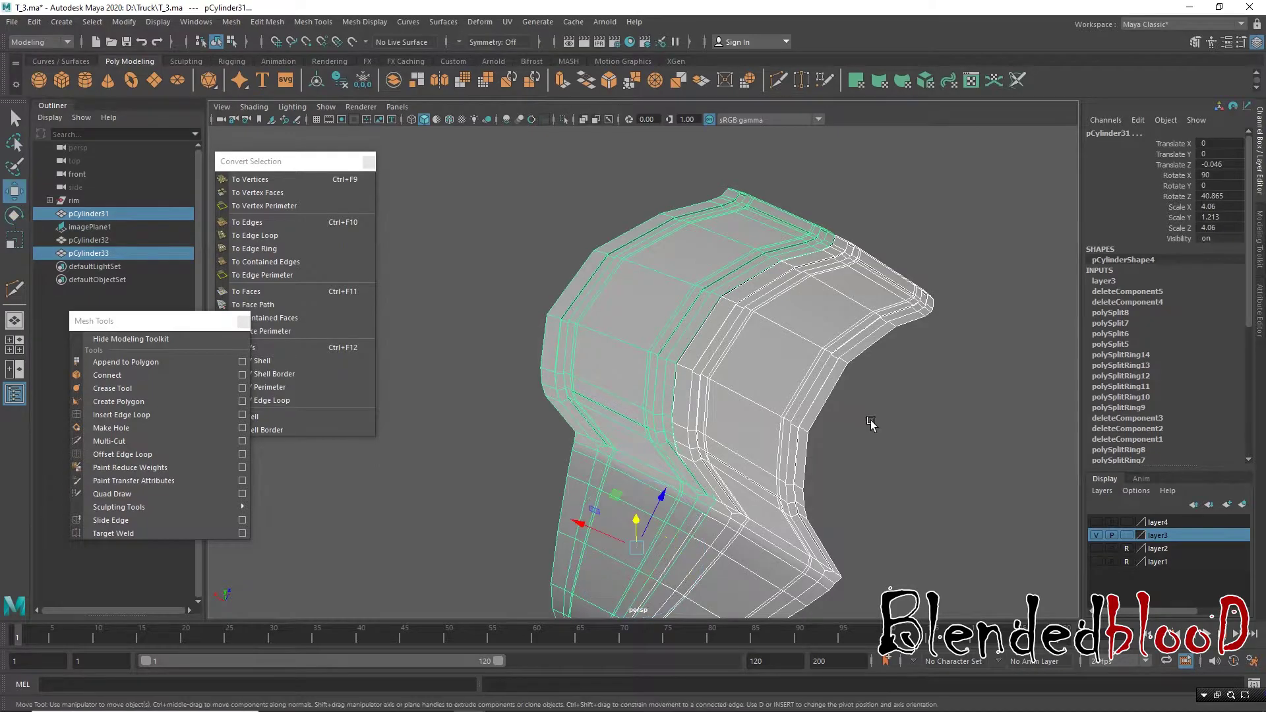
key("4")
key("5")
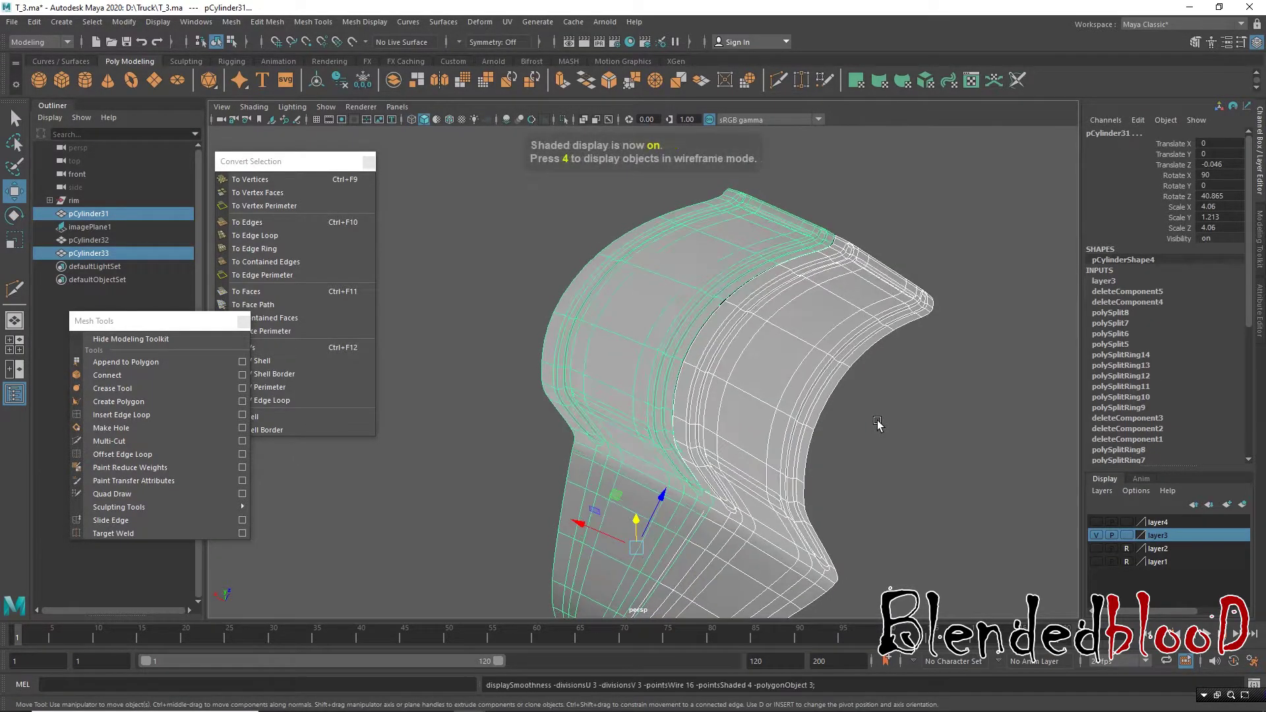
left_click(887, 429)
mouse_move(889, 438)
left_mouse_down("alt")
mouse_move(771, 438)
mouse_move(890, 432)
left_mouse_up("alt")
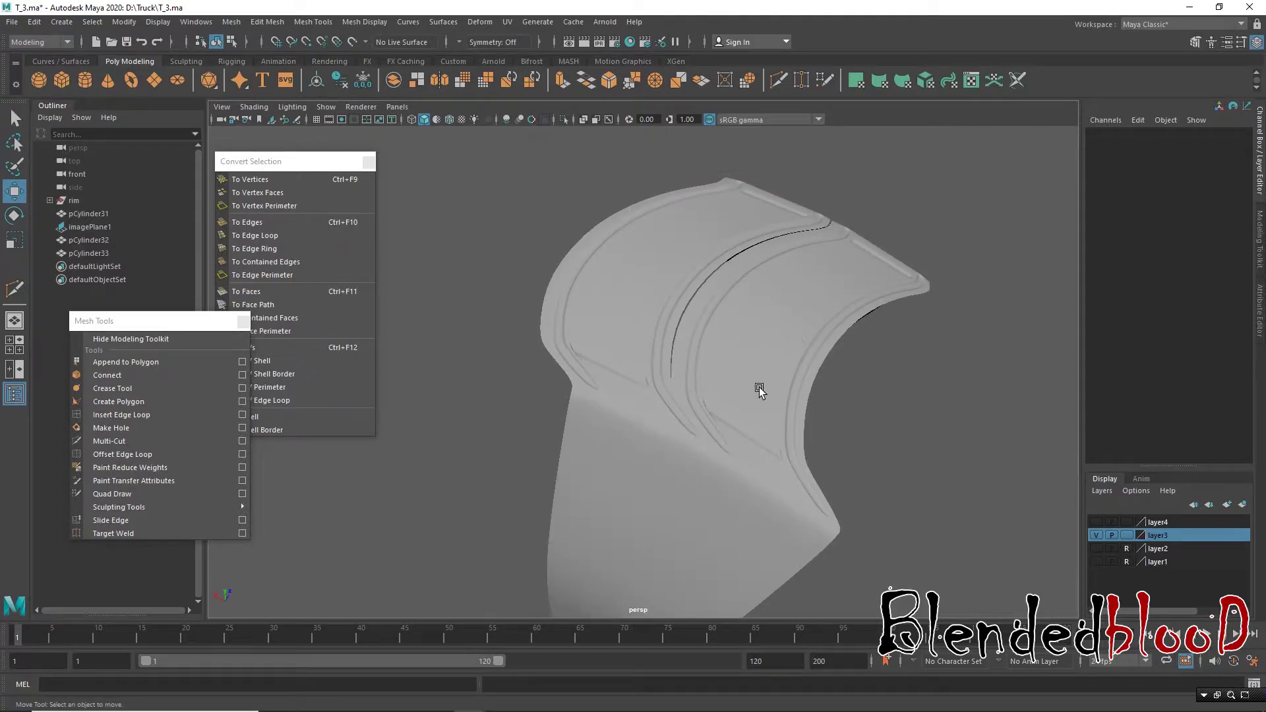
mouse_move(983, 441)
left_mouse_down("alt")
mouse_move(805, 436)
mouse_move(861, 452)
mouse_move(793, 332)
left_mouse_up("alt")
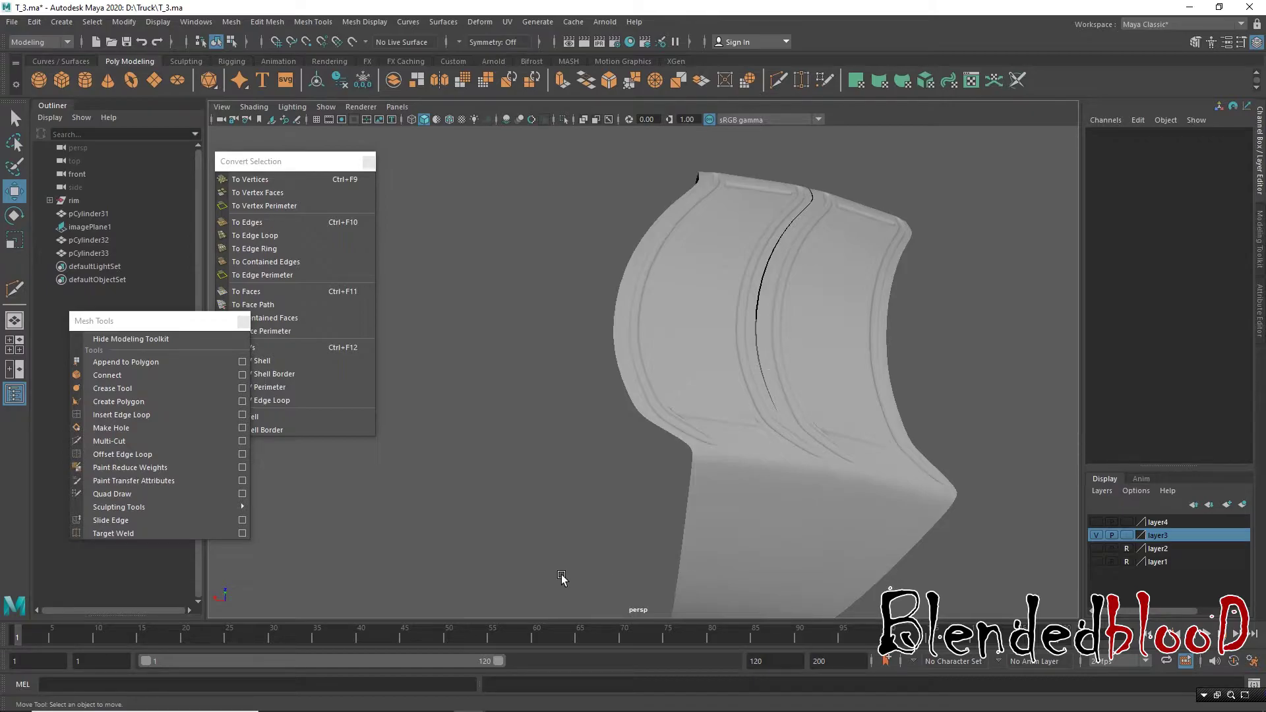
key("space")
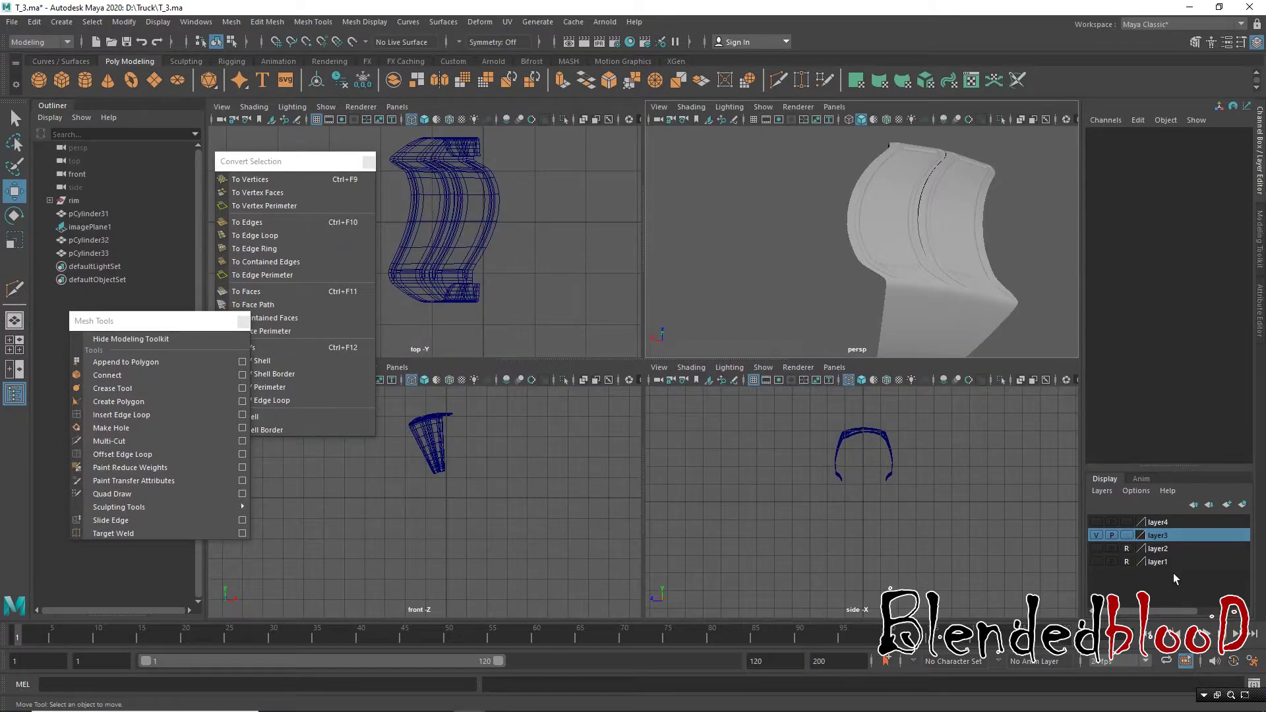
Step: Check the front view against the truck image, hide it, and select pCylinder33 unsmoothed
left_click(1097, 562)
key("space")
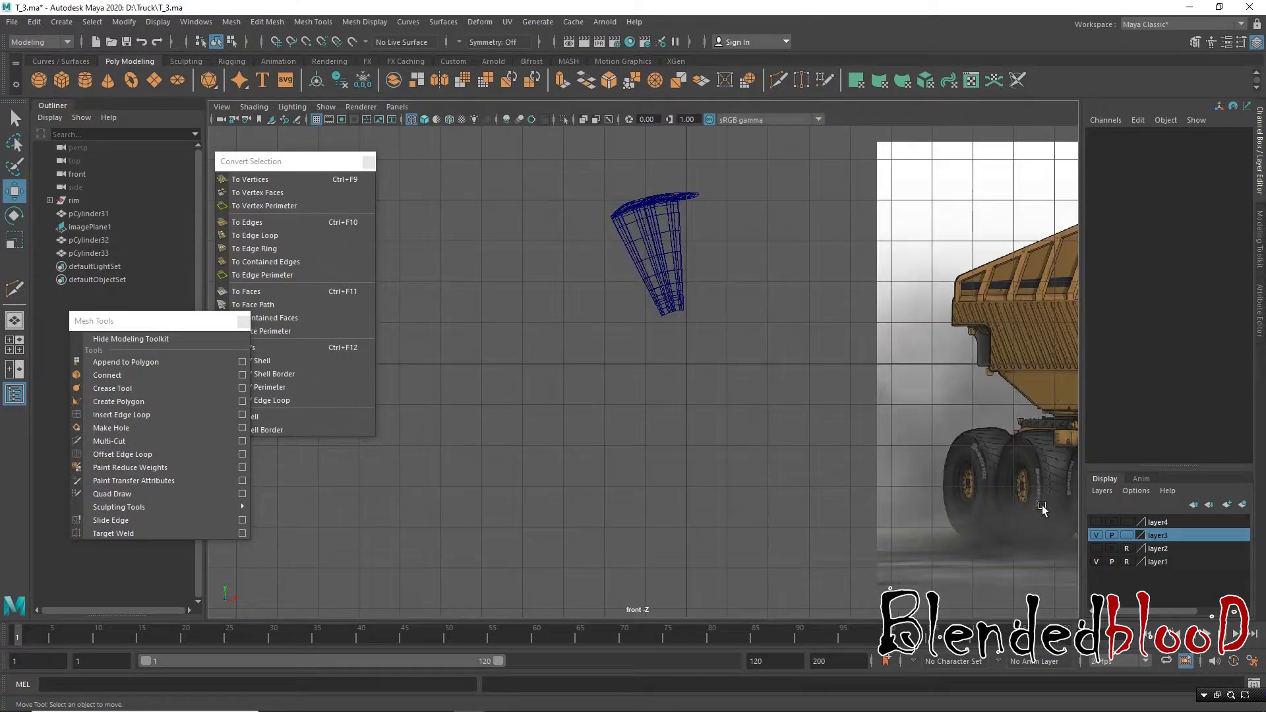
left_click(1096, 562)
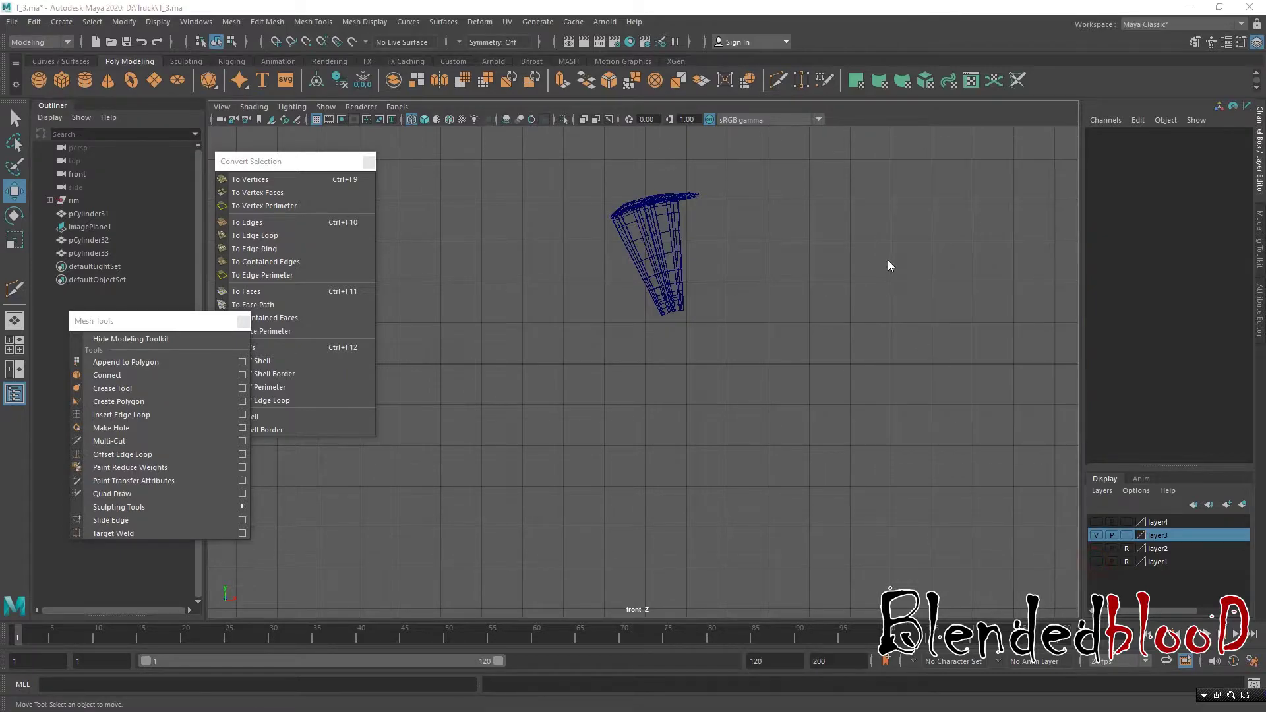
key("space")
key("space")
mouse_move(869, 314)
left_mouse_down("alt")
mouse_move(740, 294)
mouse_move(745, 308)
mouse_move(794, 305)
mouse_move(780, 326)
mouse_move(801, 324)
left_mouse_up("alt")
left_click(820, 305)
key("1")
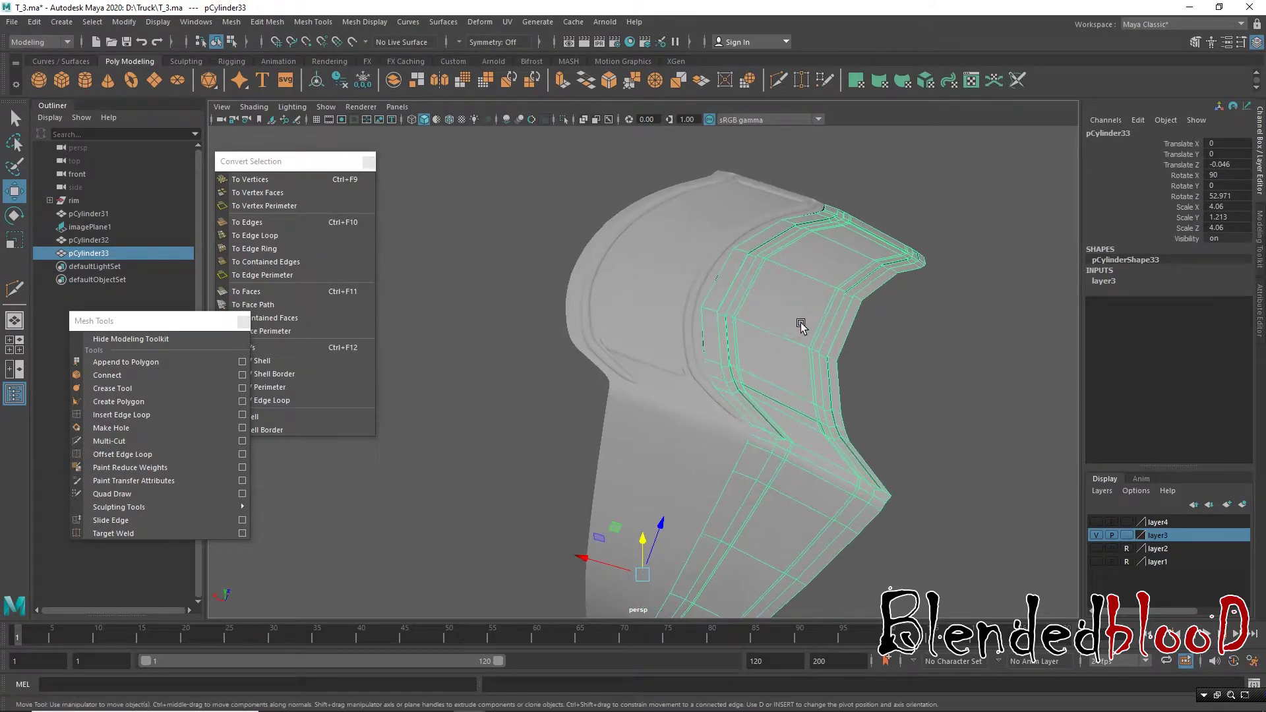
Step: Delete pCylinder33, then select pCylinder31 and zoom in on its neck
key("Delete")
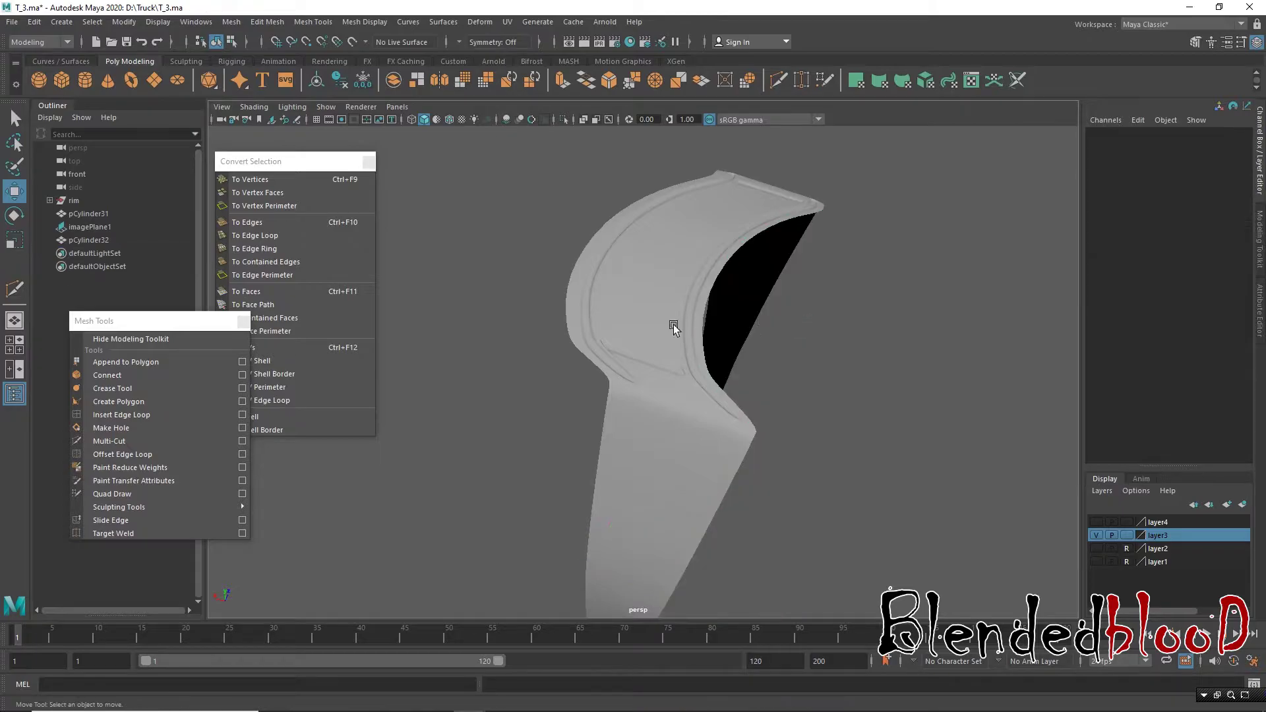
left_click(673, 325)
key("1")
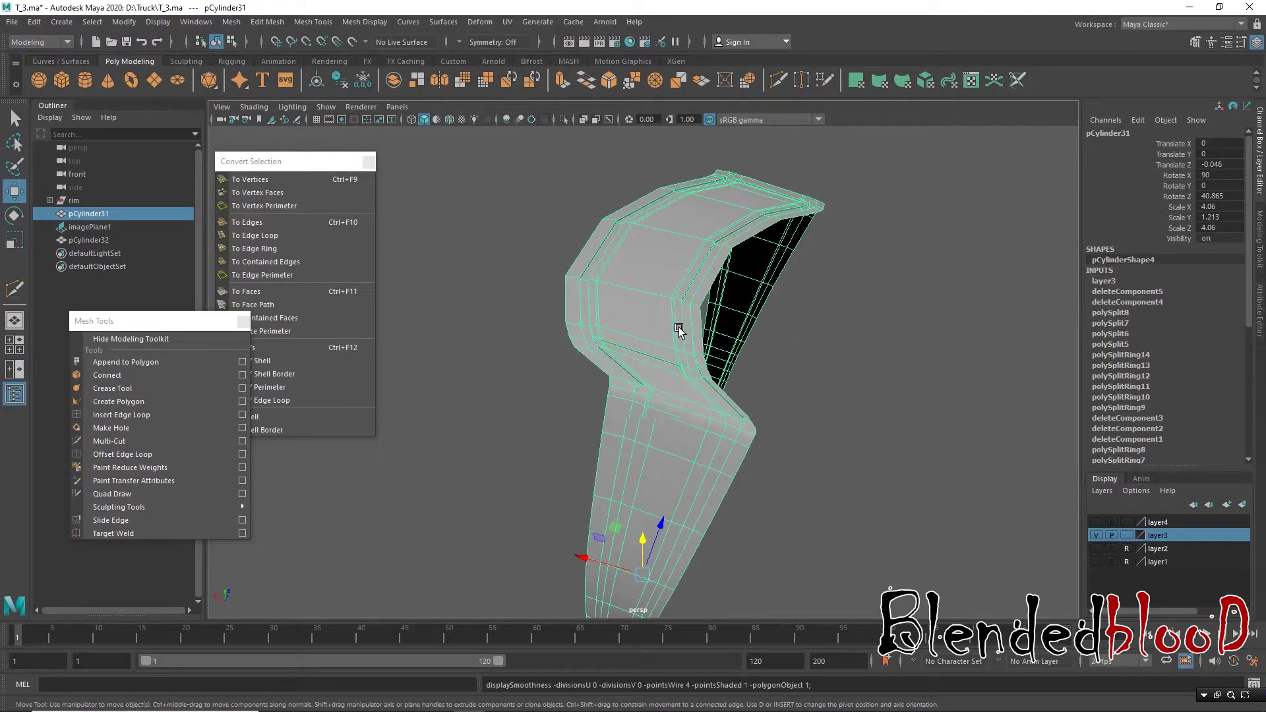
key("3")
mouse_move(679, 331)
right_mouse_down("alt")
mouse_move(738, 350)
mouse_move(740, 375)
right_mouse_up("alt")
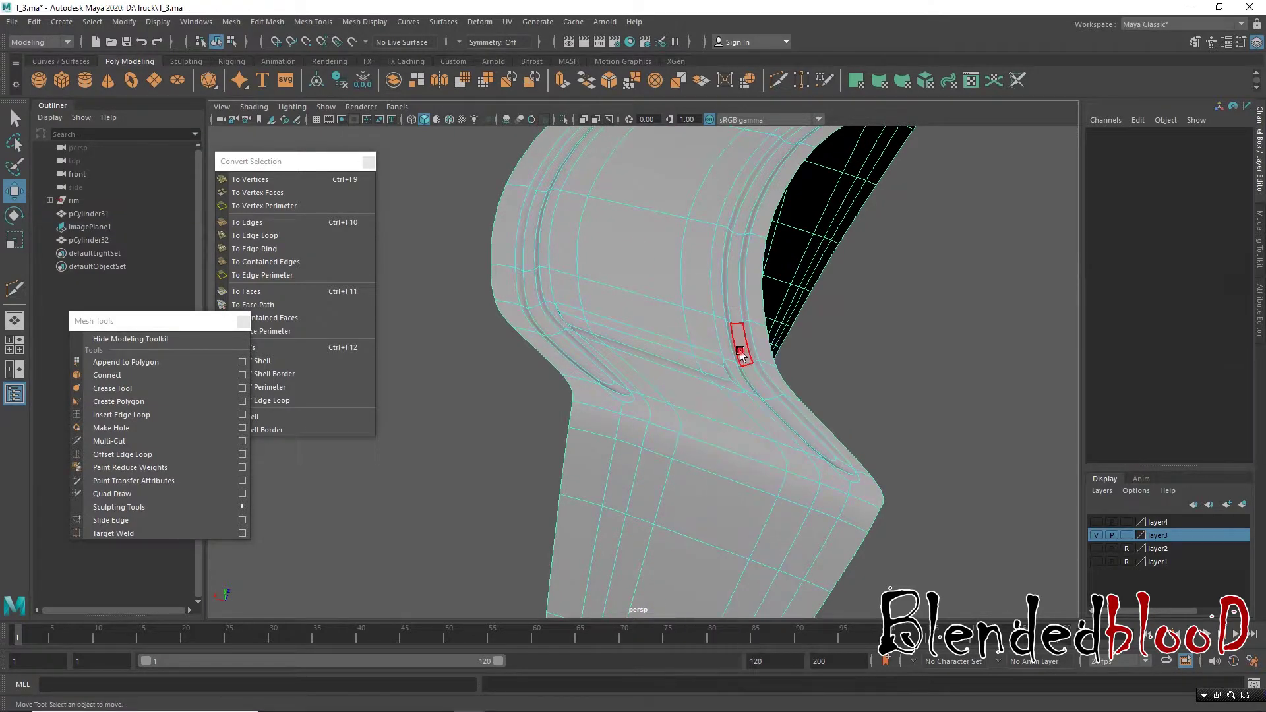
Step: Delete the groove face loop and the adjacent face strip on pCylinder31
double_click(741, 340)
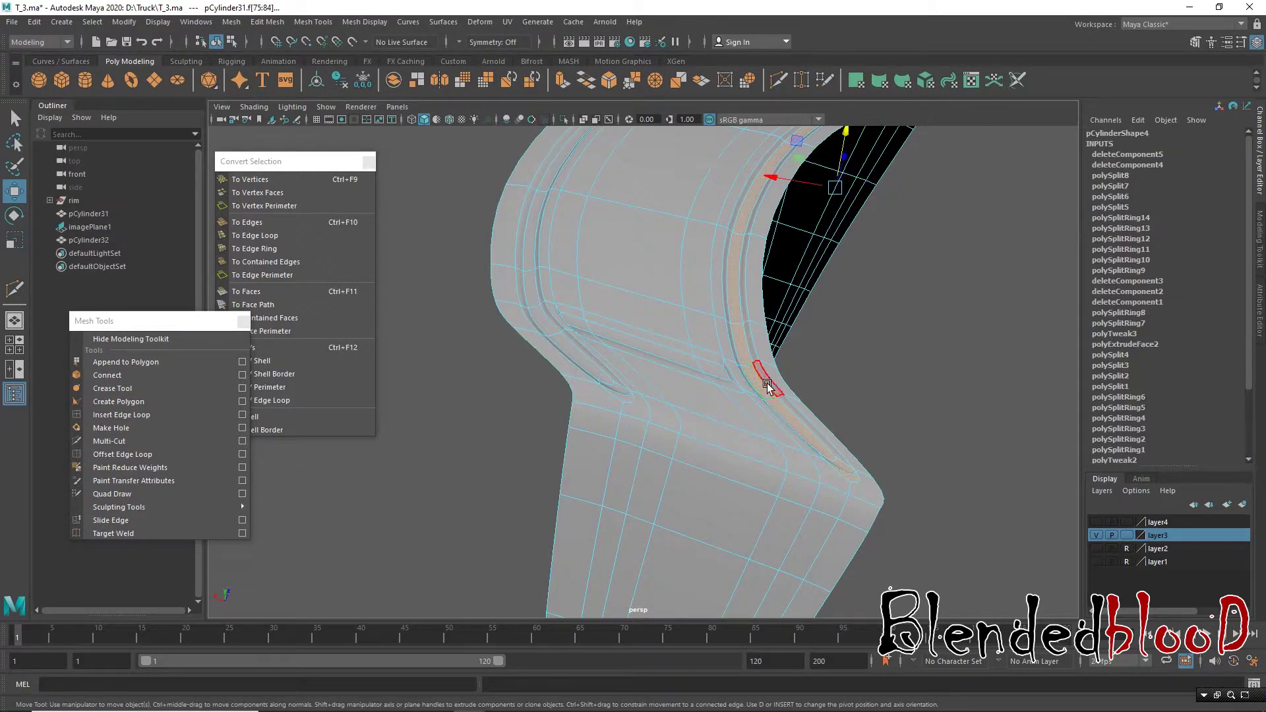
key("Delete")
left_click(763, 358)
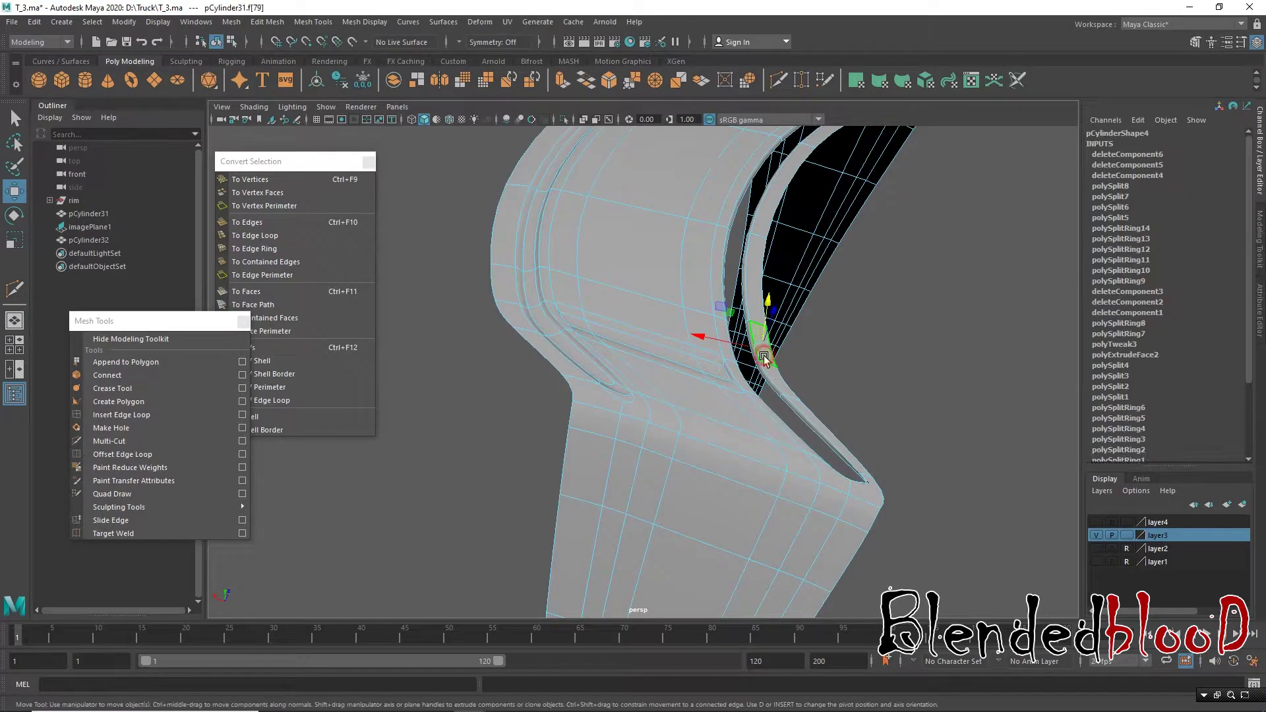
left_click(866, 493, "shift")
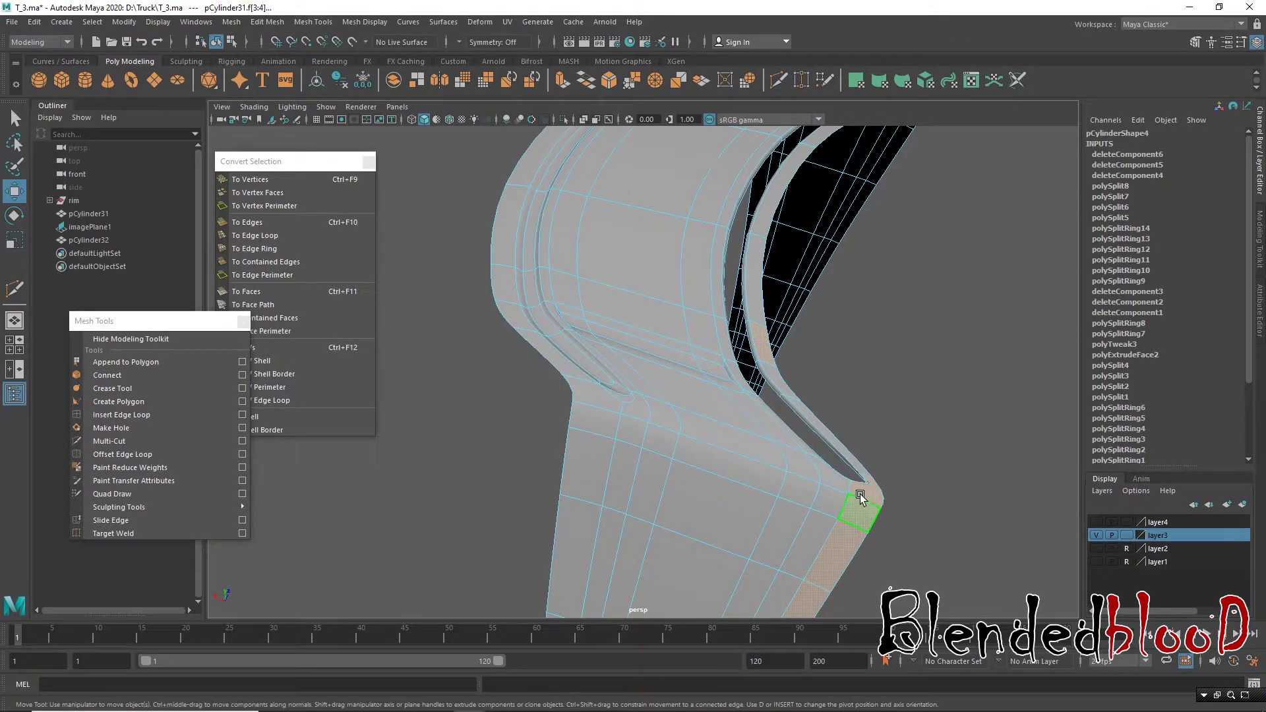
key("Delete")
left_click(861, 469)
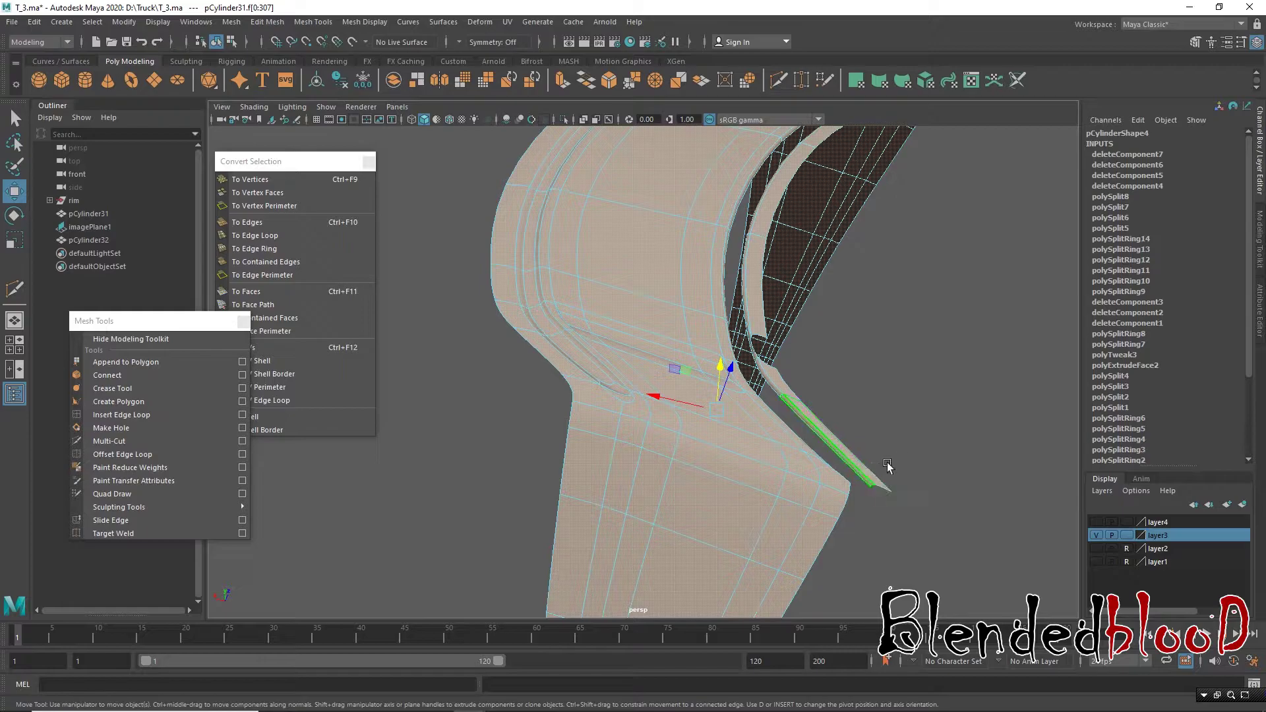
left_click(817, 435)
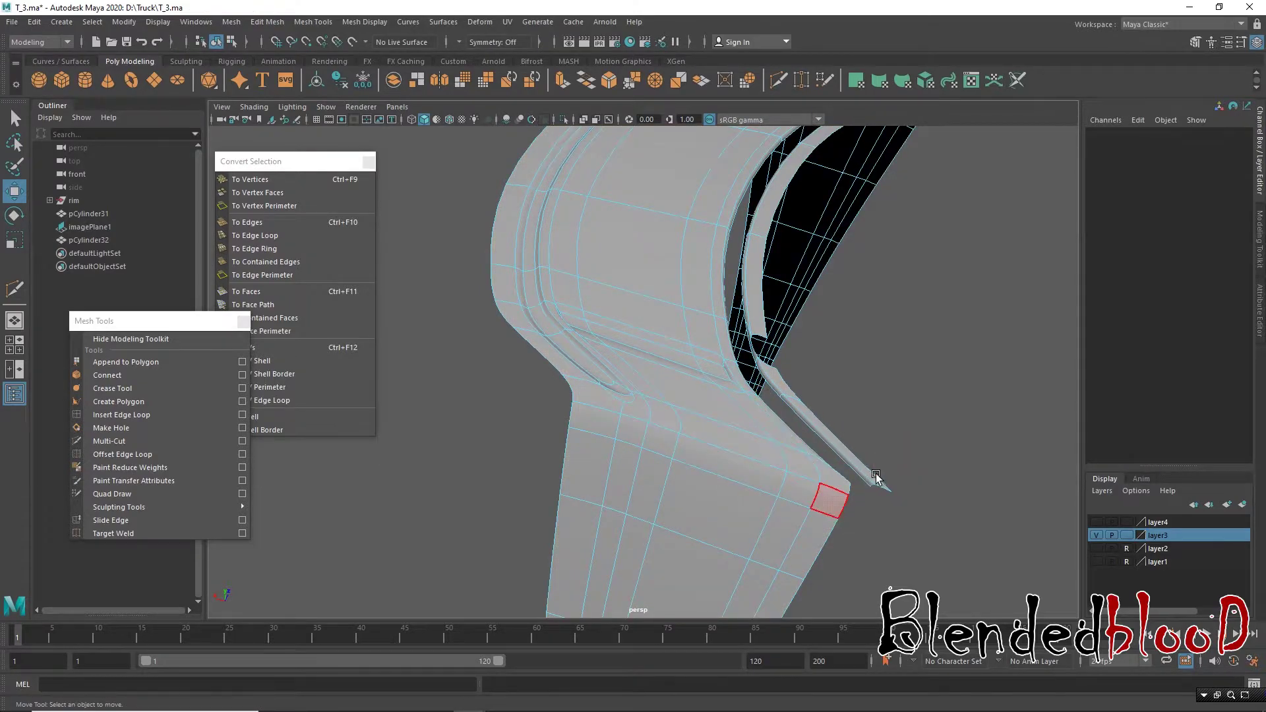
left_click_drag(876, 476, 894, 462, "alt")
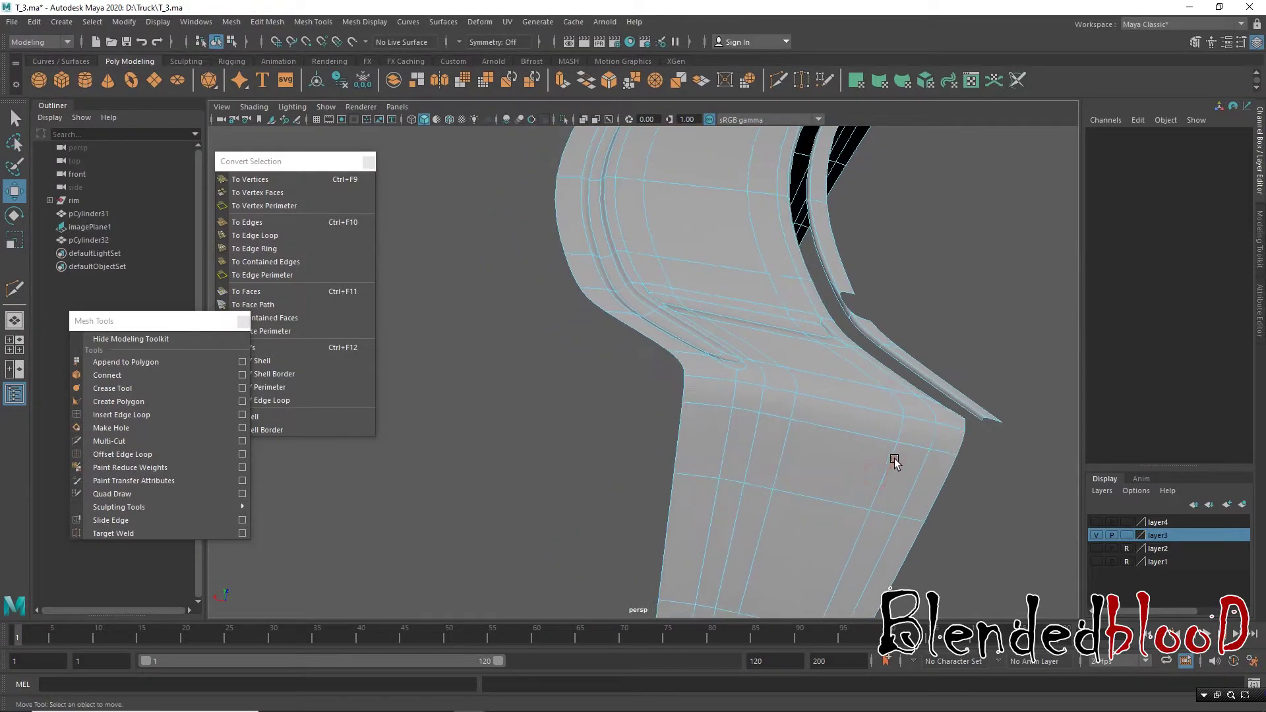
Step: Delete the narrow face strip along the edge of the curved underside
left_click(935, 396)
left_click_drag(934, 394, 938, 377, "alt")
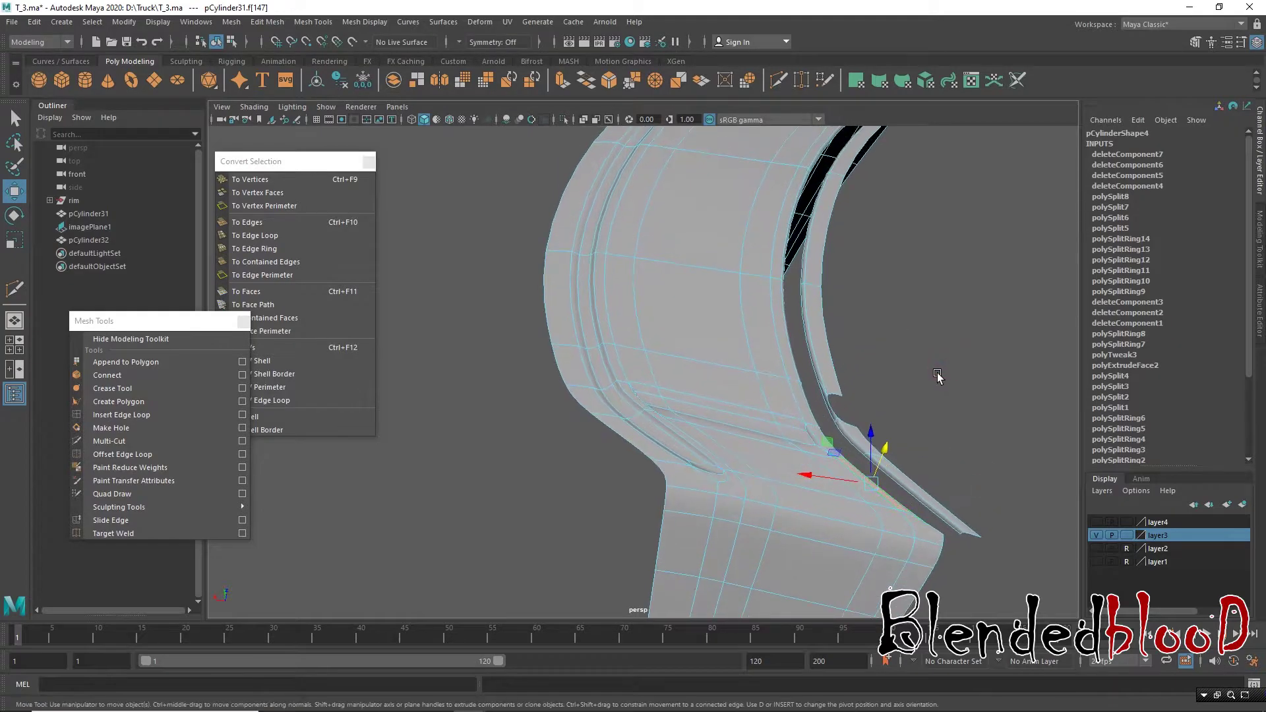
left_click_drag(838, 342, 589, 326, "alt")
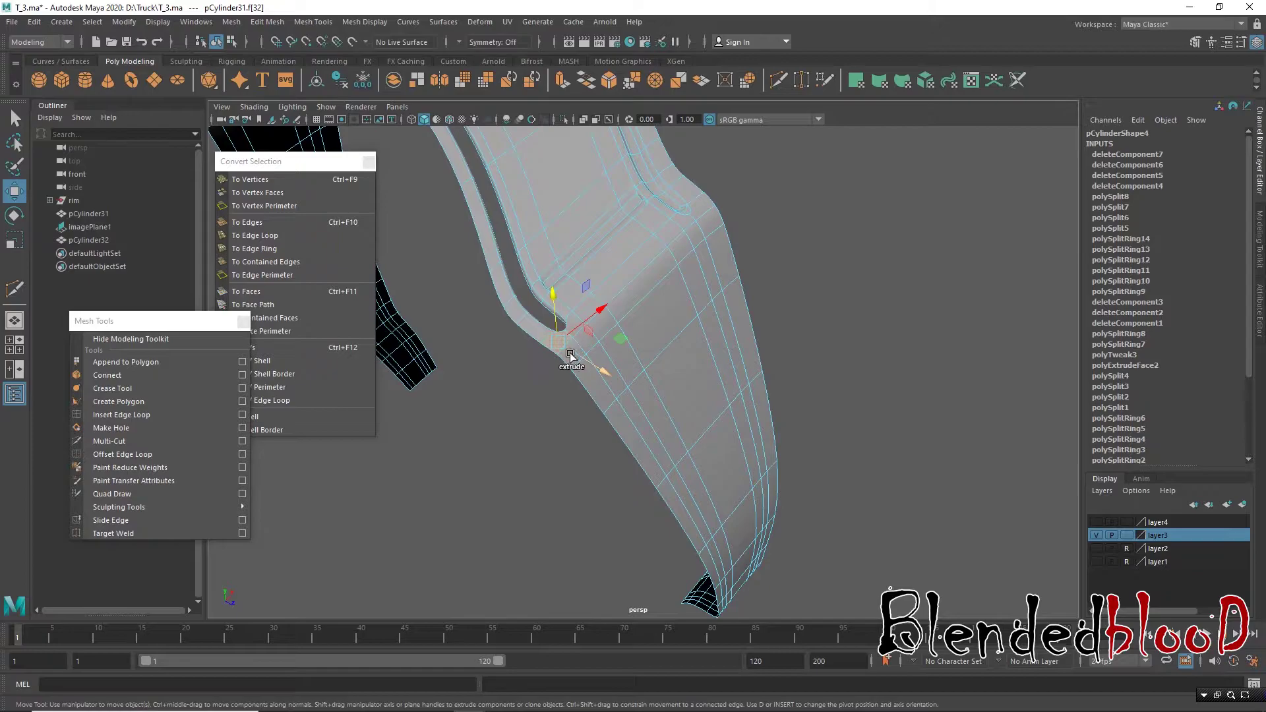
double_click(574, 363)
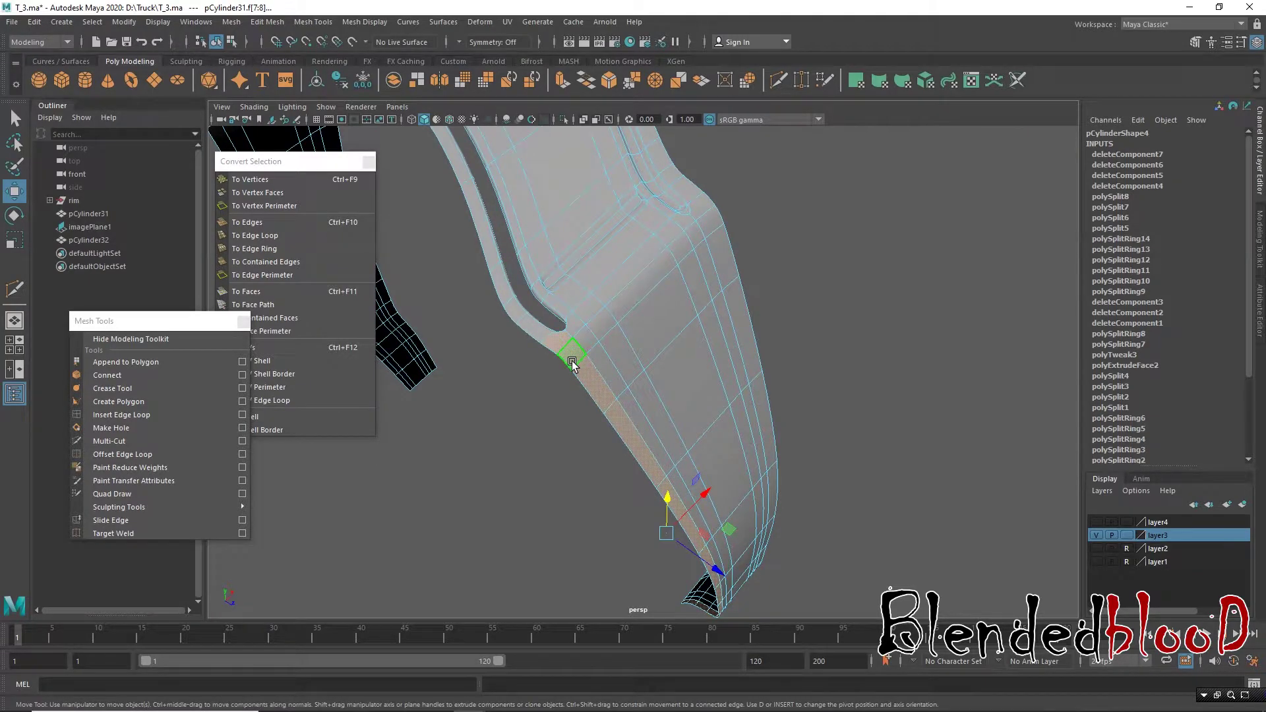
left_click(579, 354)
double_click(548, 343)
key("Delete")
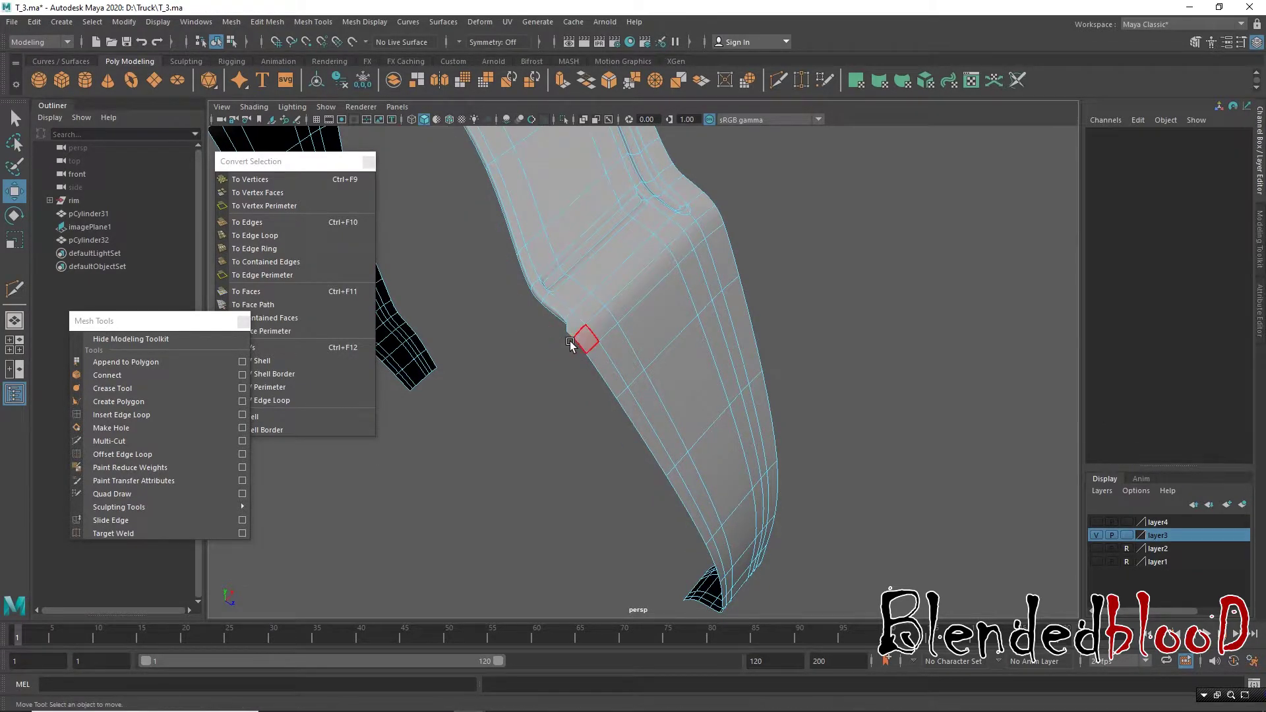
Step: Inspect the top groove edge and zoom out to view the whole tread piece
left_click_drag(566, 358, 610, 369, "alt")
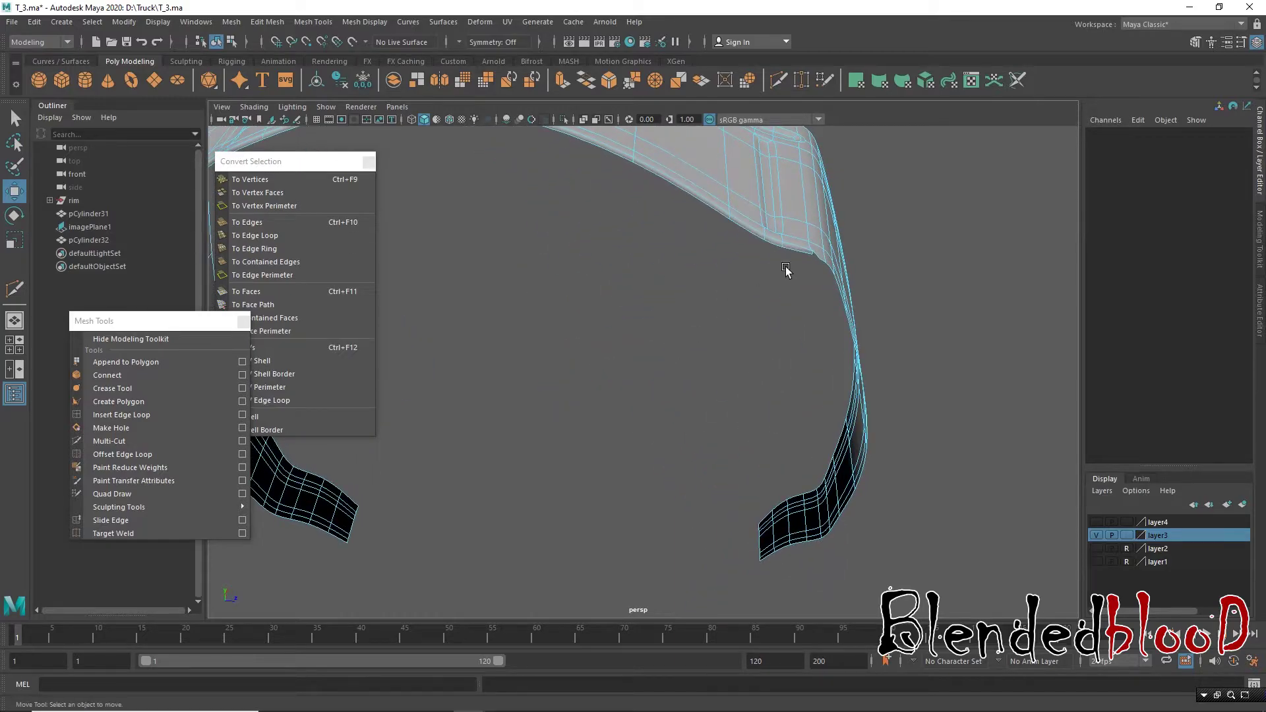
left_click(806, 260)
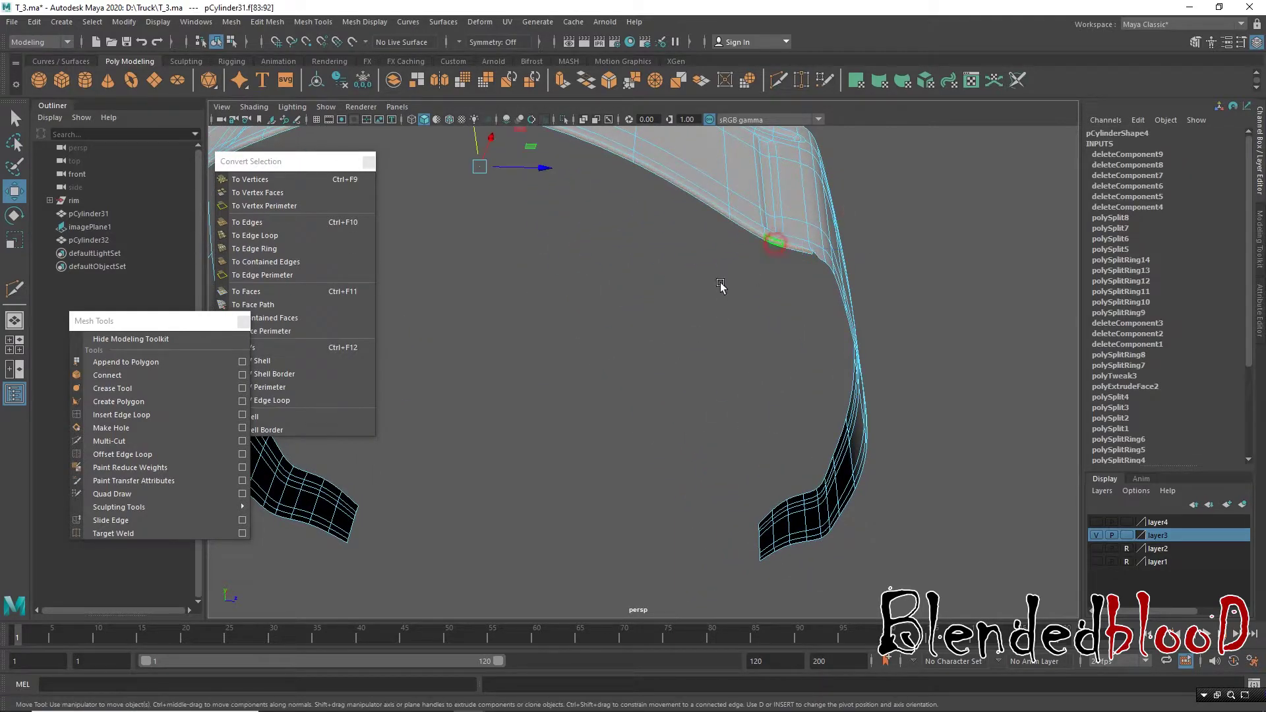
mouse_move(720, 285)
left_mouse_down("alt")
mouse_move(608, 331)
mouse_move(673, 306)
left_mouse_up("alt")
left_click(673, 313)
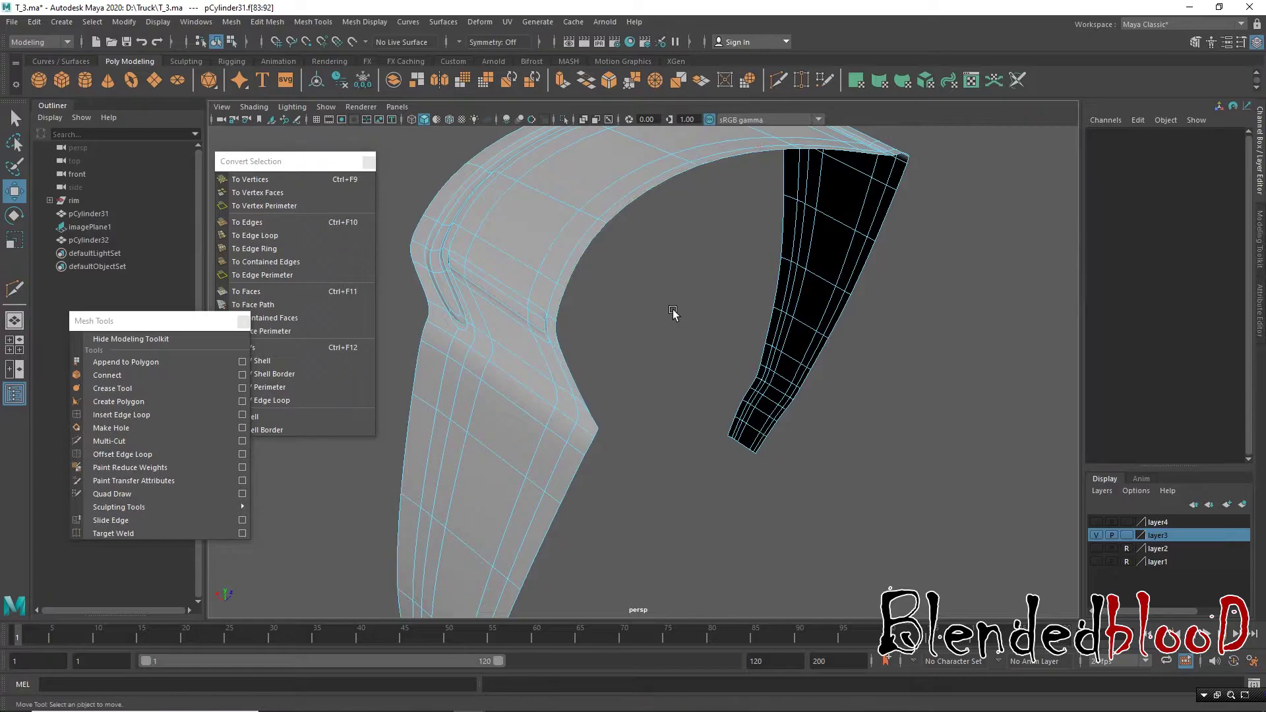
mouse_move(728, 396)
left_mouse_down("alt")
mouse_move(703, 382)
mouse_move(741, 382)
mouse_move(758, 402)
mouse_move(668, 346)
mouse_move(696, 327)
mouse_move(695, 294)
left_mouse_up("alt")
Step: Select pCylinder31 in Object Mode and frame it with the wheel centre in front view
right_click_drag(650, 259, 678, 232)
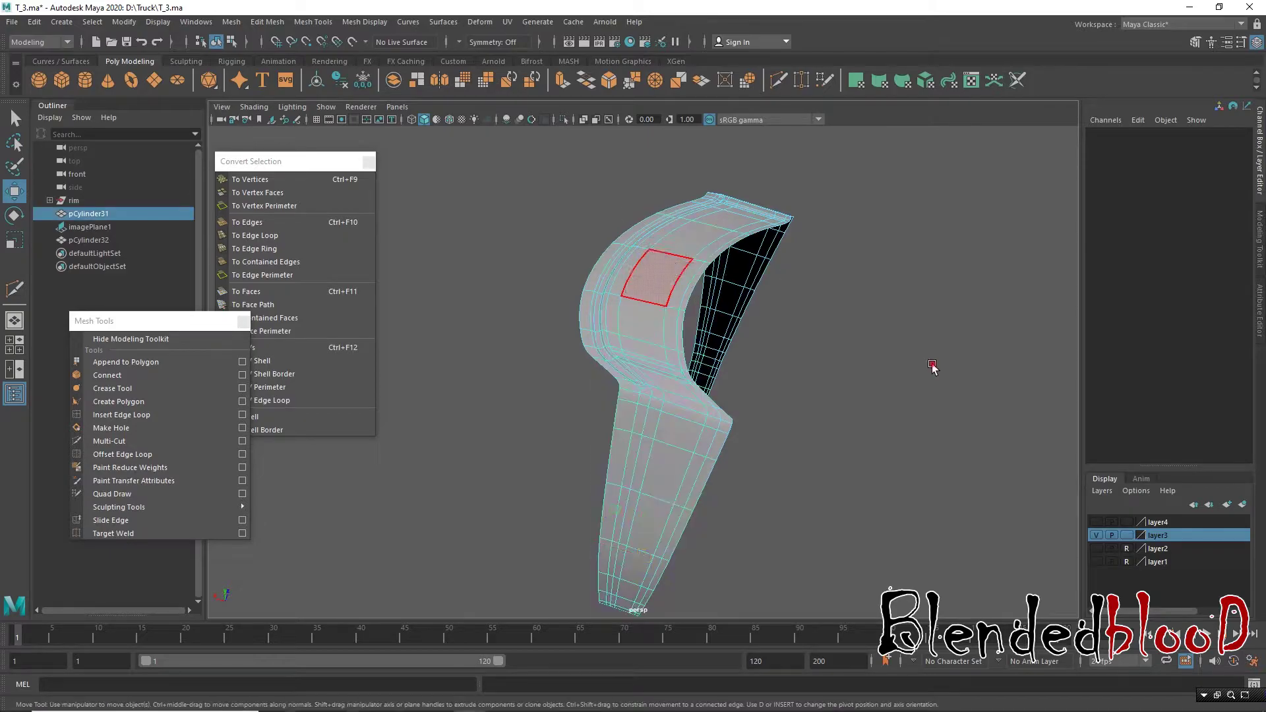
left_click(666, 380)
left_click_drag(717, 427, 733, 402, "alt")
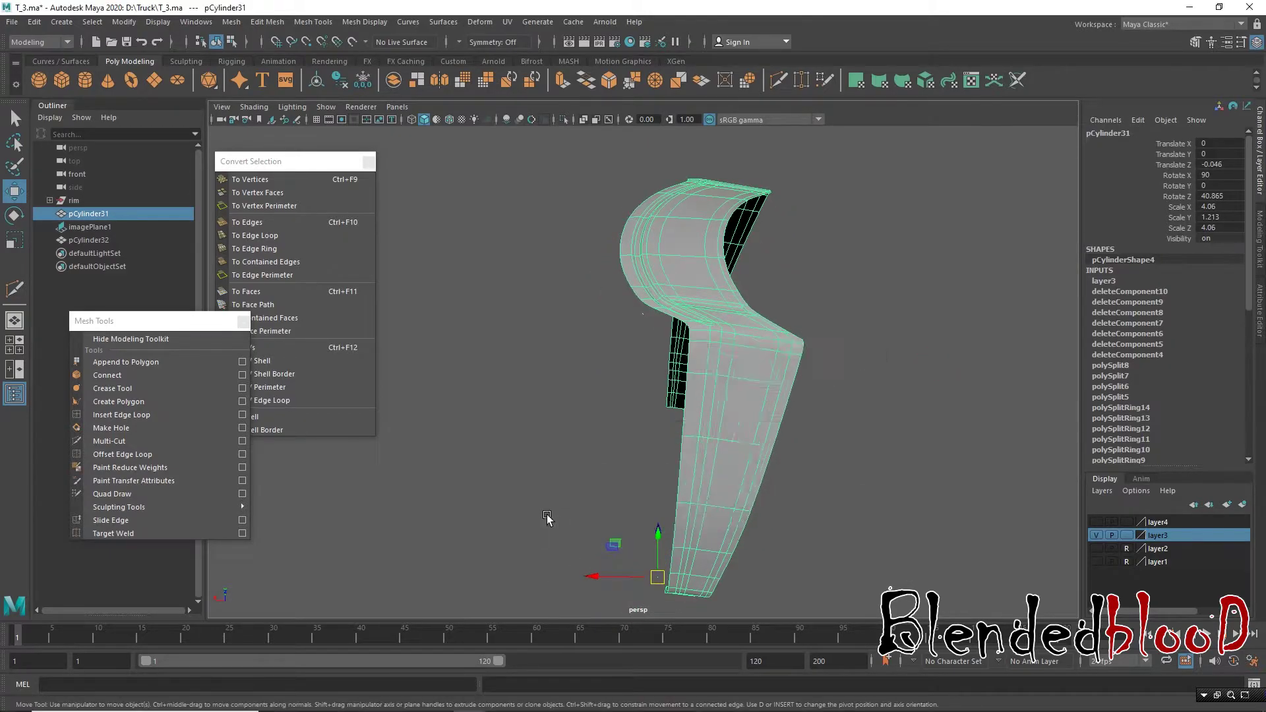
key("space")
key("space")
scroll(726, 571, "up", 2)
middle_click_drag(726, 571, 775, 471, "alt")
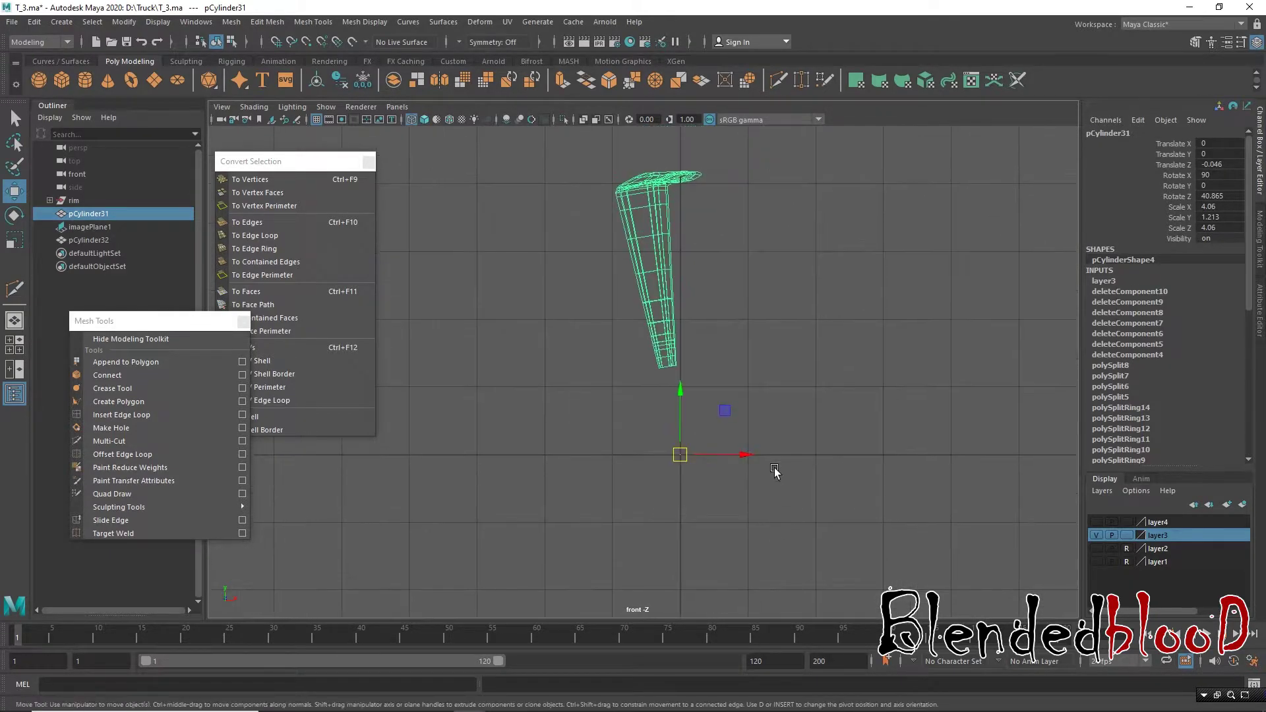
Step: Duplicate pCylinder31 and rotate the copy around the wheel centre beside the original
key("e")
key("ctrl+d")
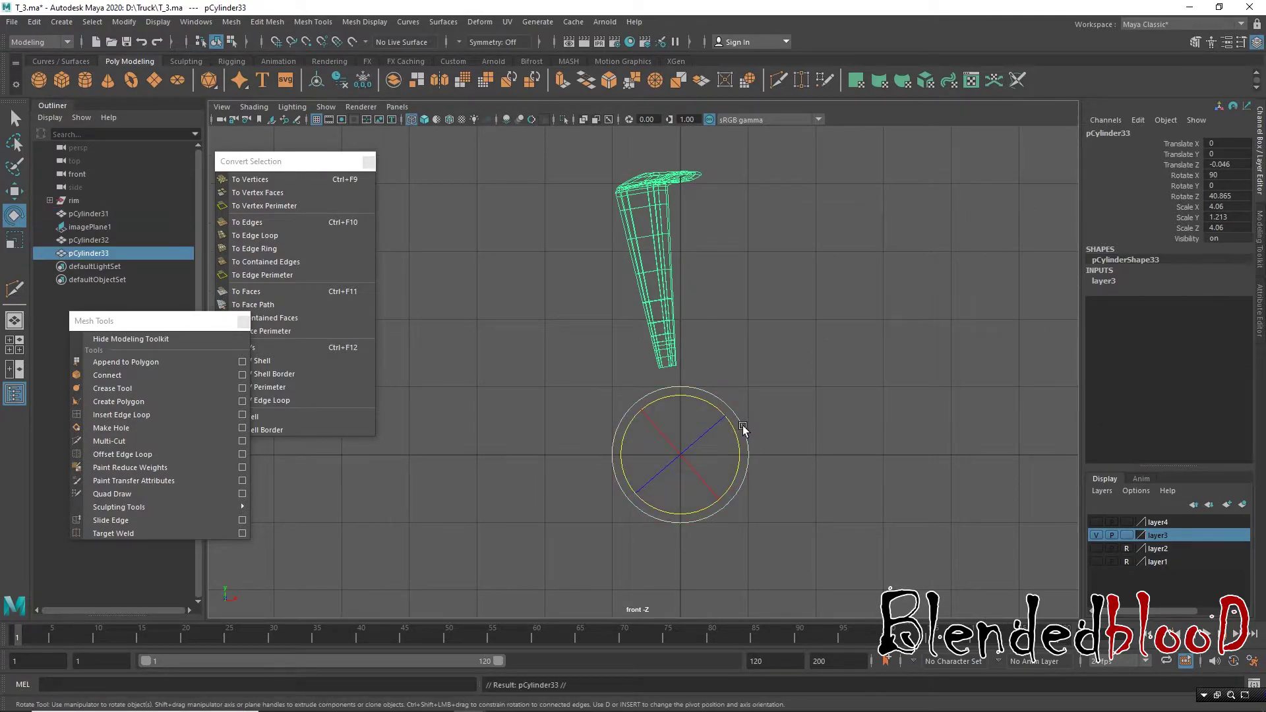
left_click_drag(743, 425, 754, 438)
key("space")
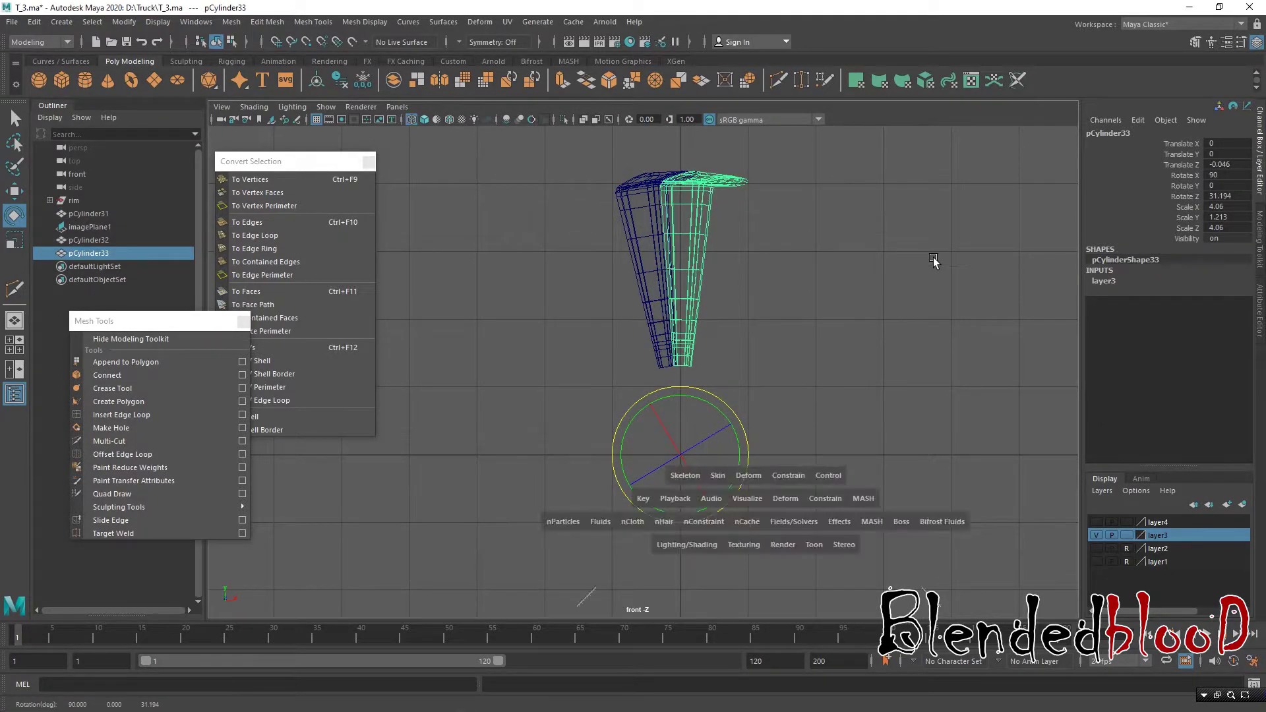
key("space")
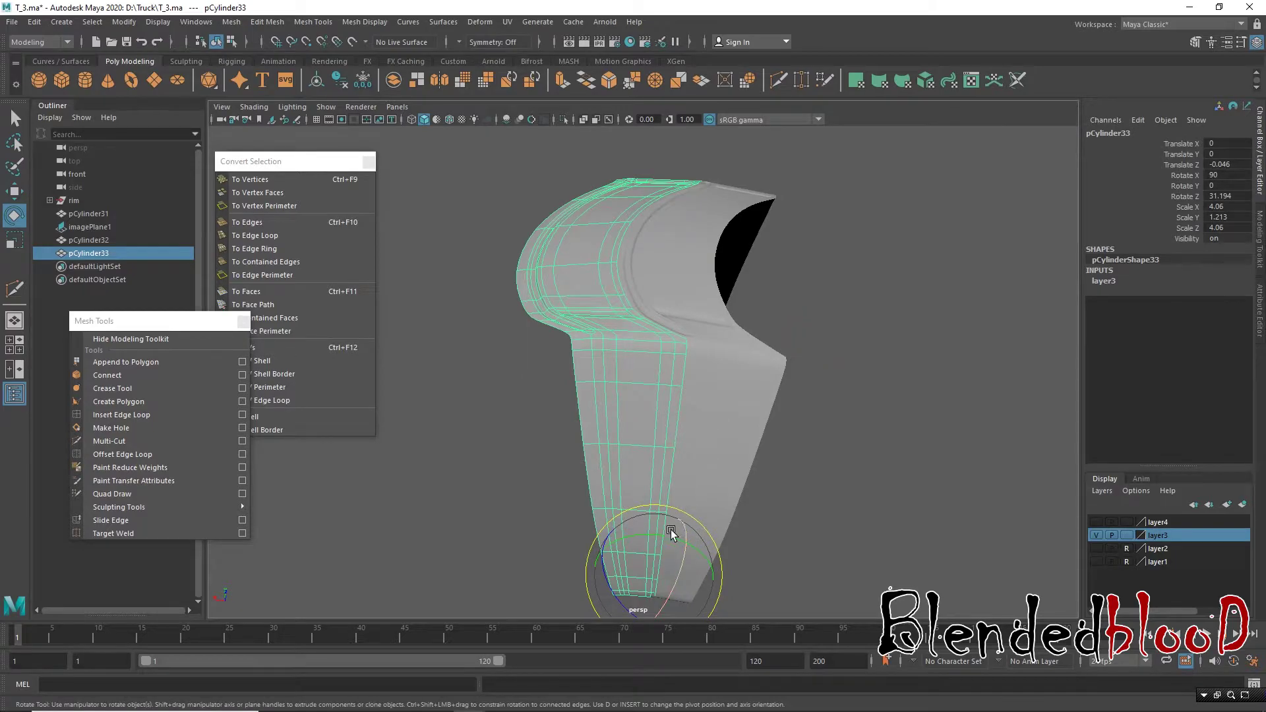
left_click_drag(667, 535, 666, 534)
Step: Check the copy's fit from another angle, then reselect pCylinder31 and duplicate it again
left_click(776, 495)
mouse_move(850, 415)
left_mouse_down("alt")
mouse_move(798, 462)
mouse_move(837, 389)
mouse_move(851, 410)
mouse_move(628, 386)
left_mouse_up("alt")
left_click(628, 385)
left_click(796, 443)
left_click(659, 369)
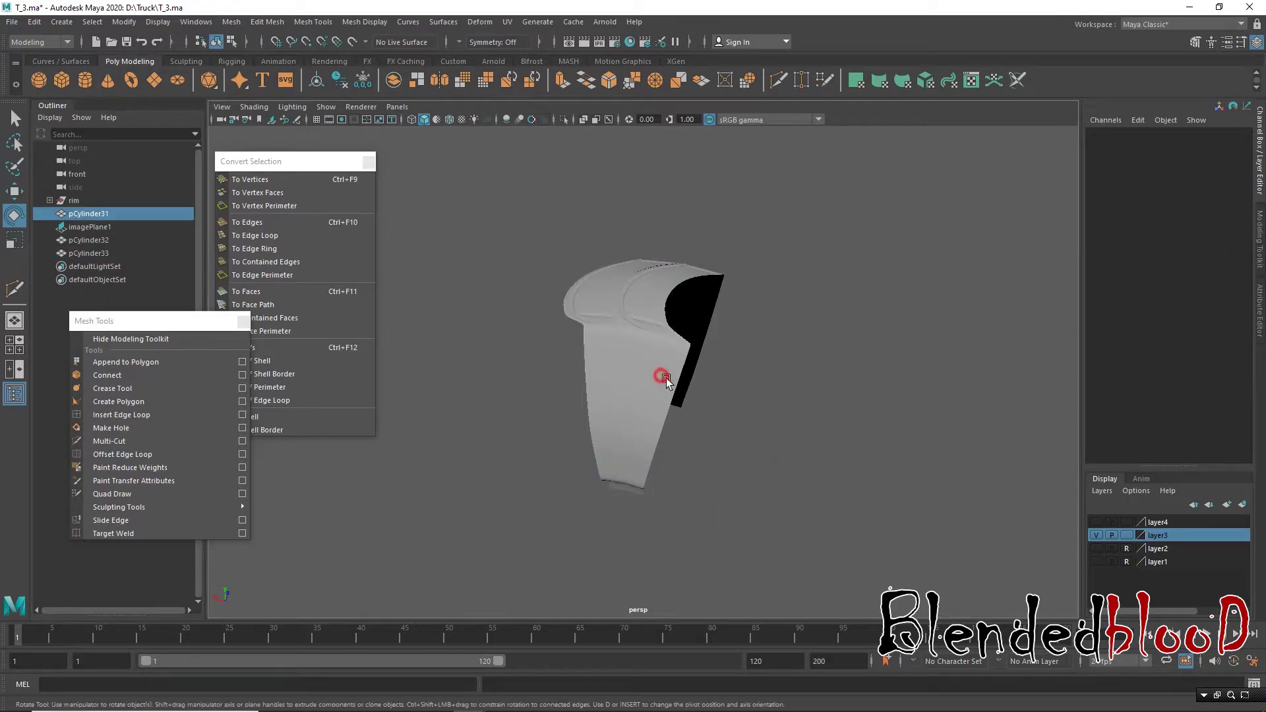
key("ctrl+d")
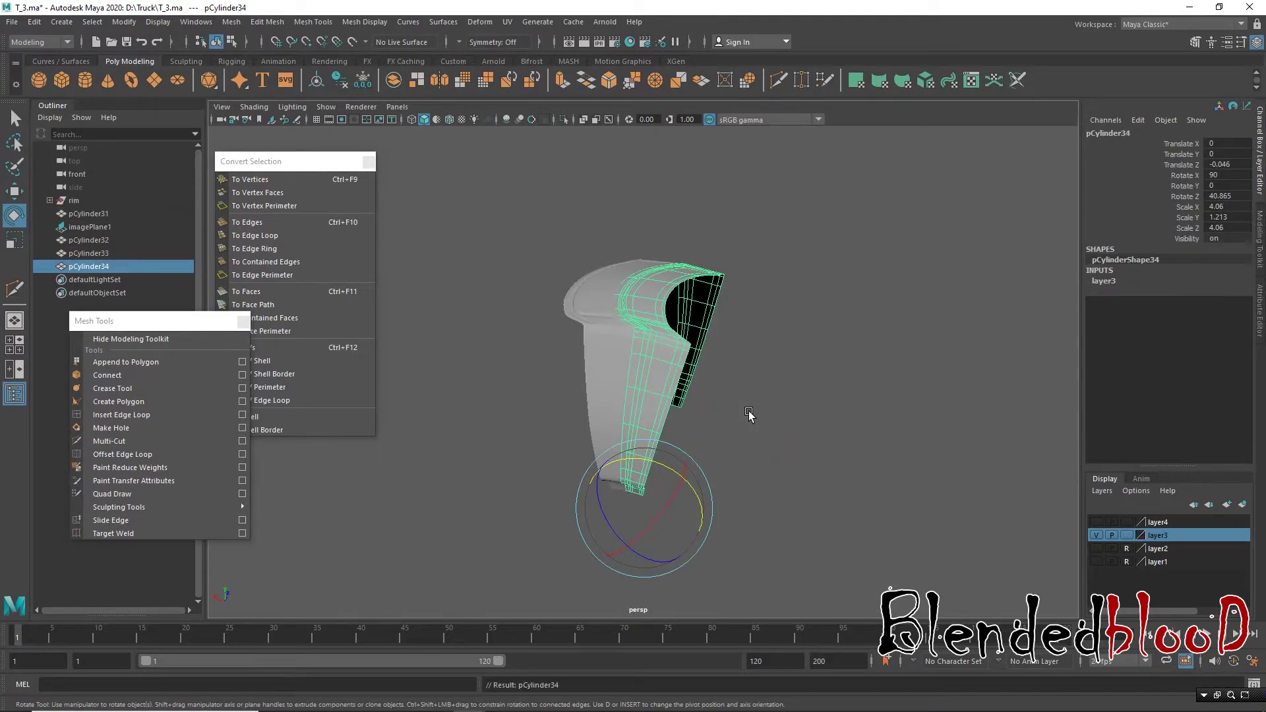
Step: Delete the extra tread duplicates
key("w")
key("Delete")
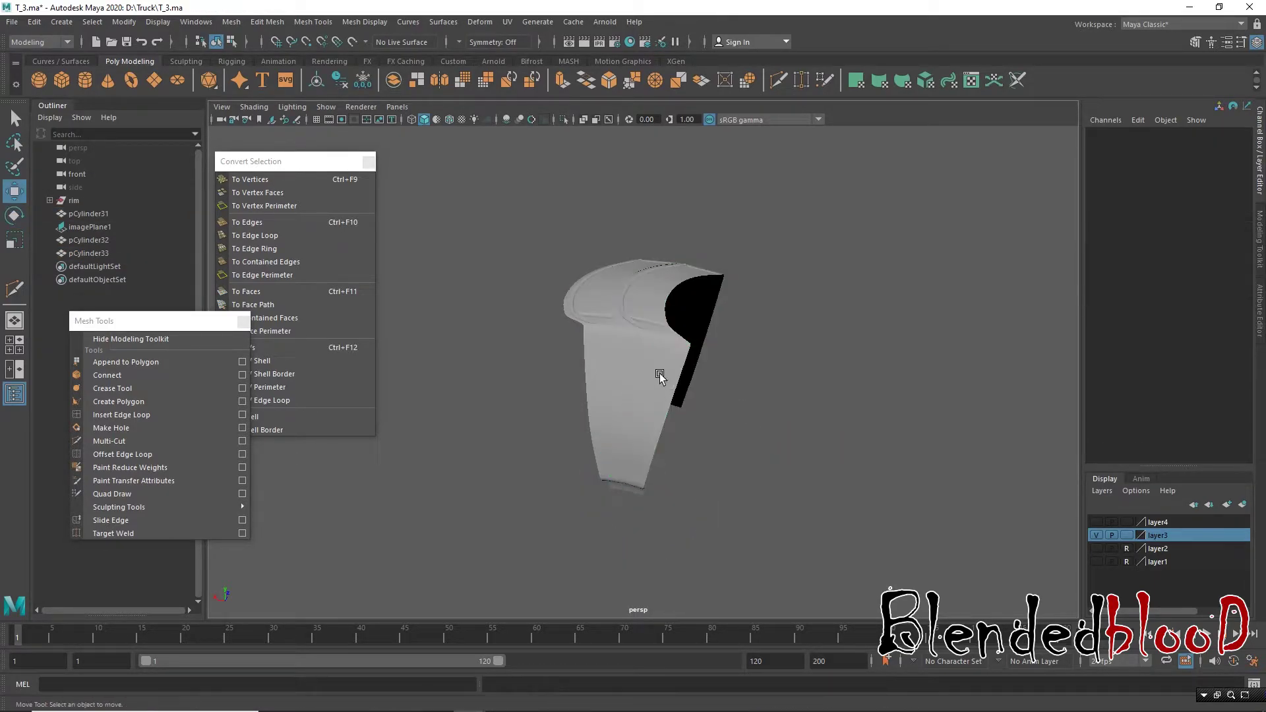
left_click(673, 357)
key("Delete")
left_click(663, 403)
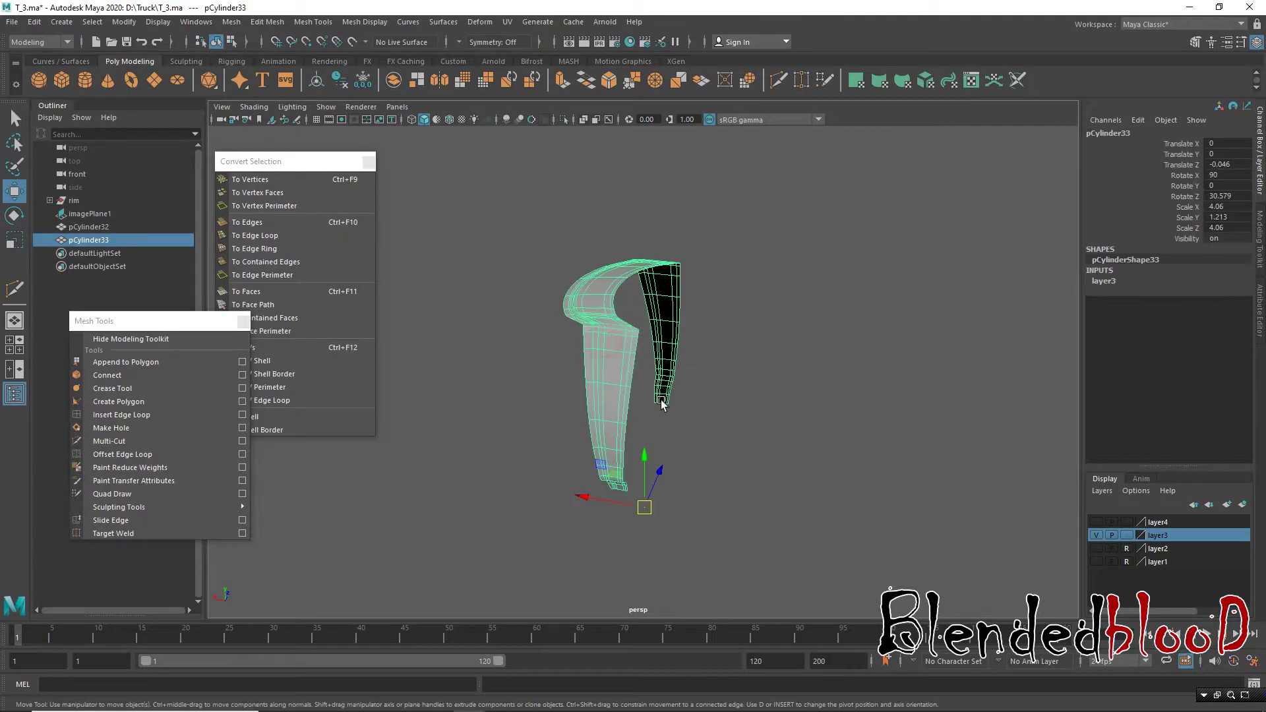
Step: Duplicate the tread segment and rotate the copy around the tire axis
key("e")
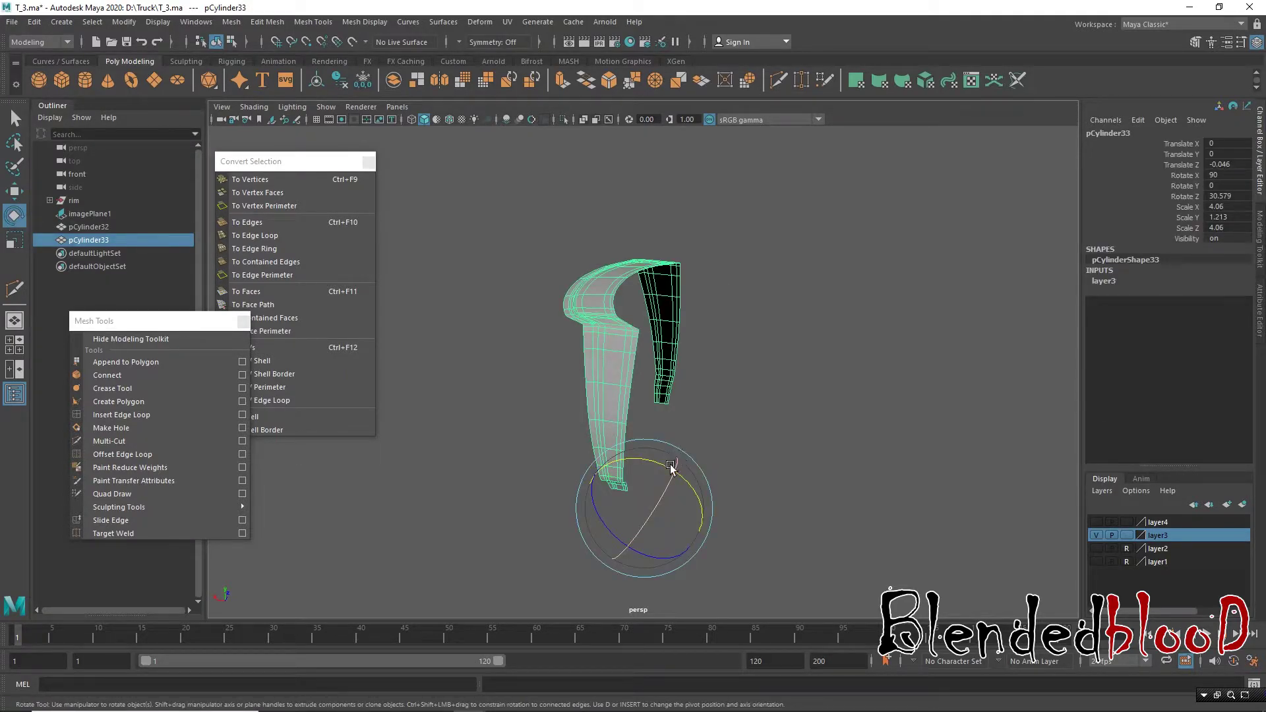
key("ctrl+d")
left_click_drag(652, 462, 662, 464)
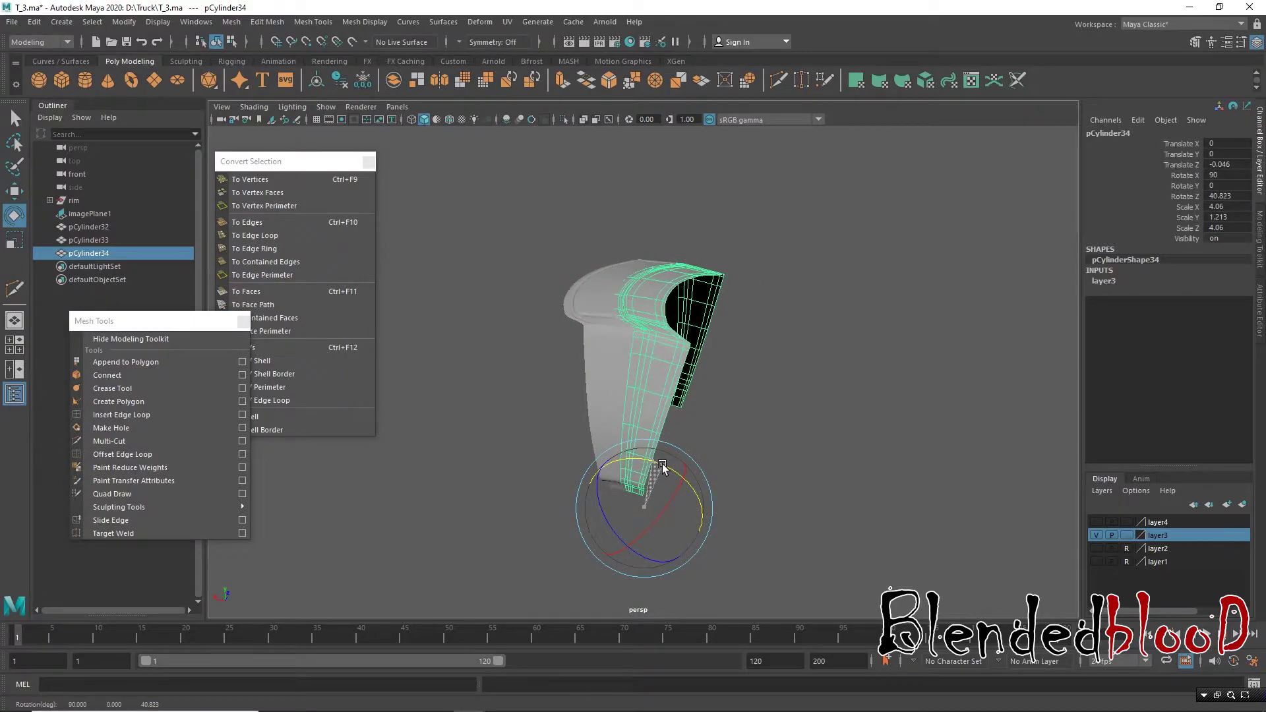
left_click_drag(771, 407, 765, 455, "alt")
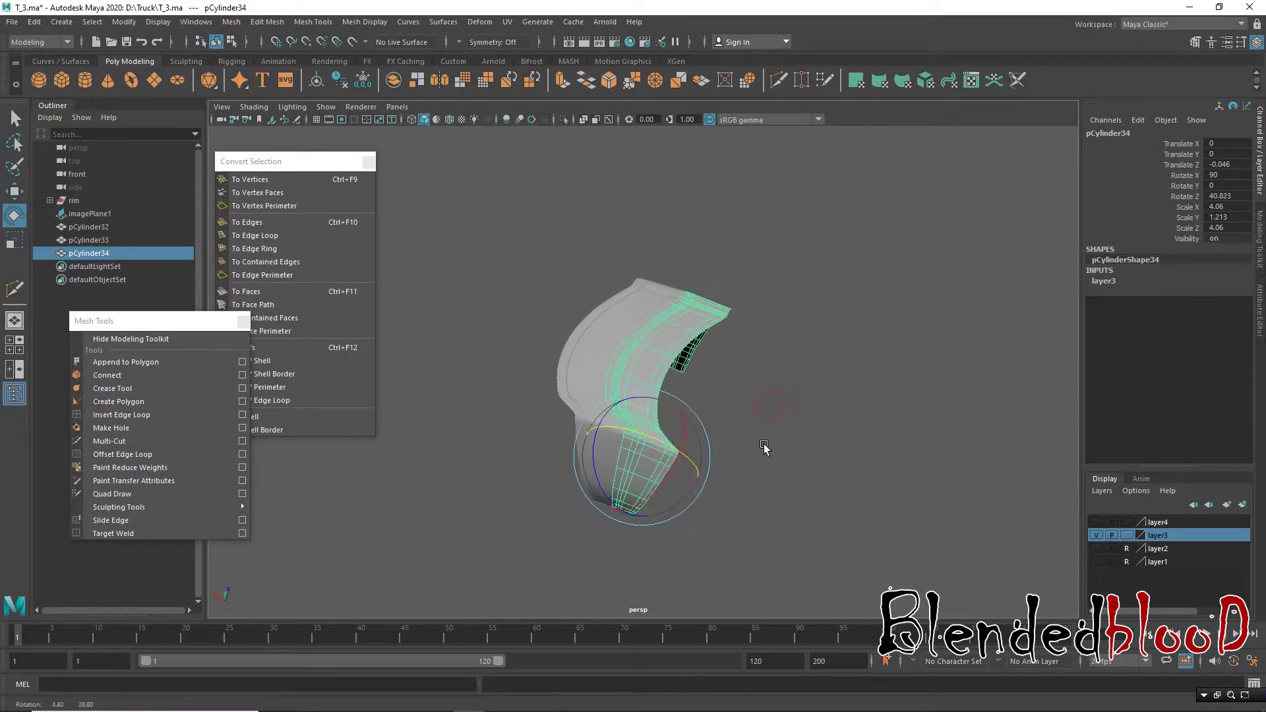
left_click(763, 503)
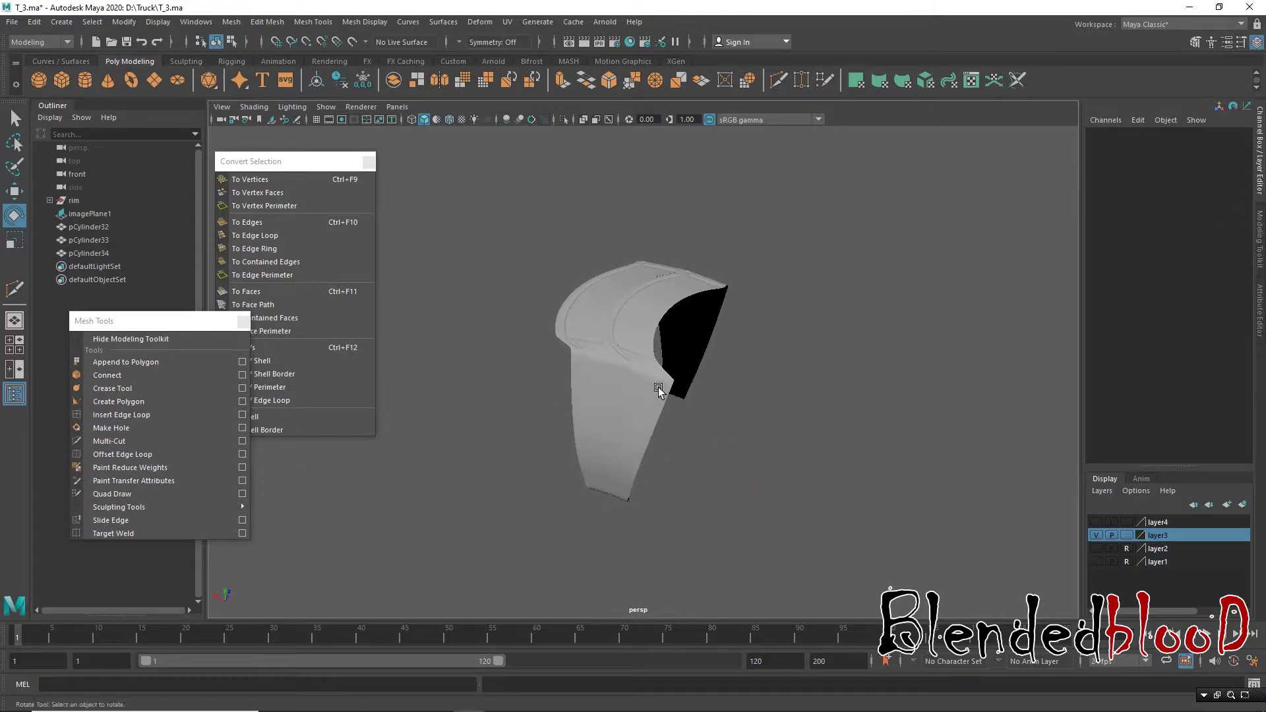
left_click(658, 388)
Step: Remove the surplus tread copies and reselect the original segment
key("ctrl+d")
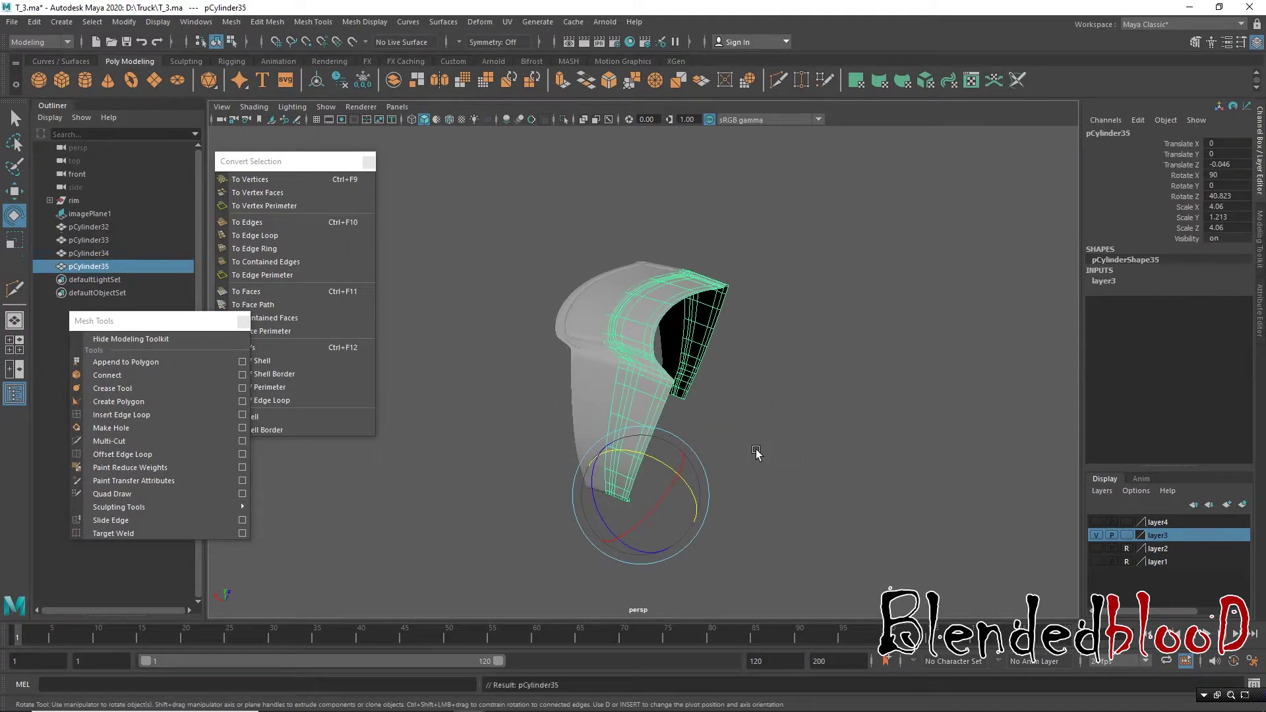
key("Delete")
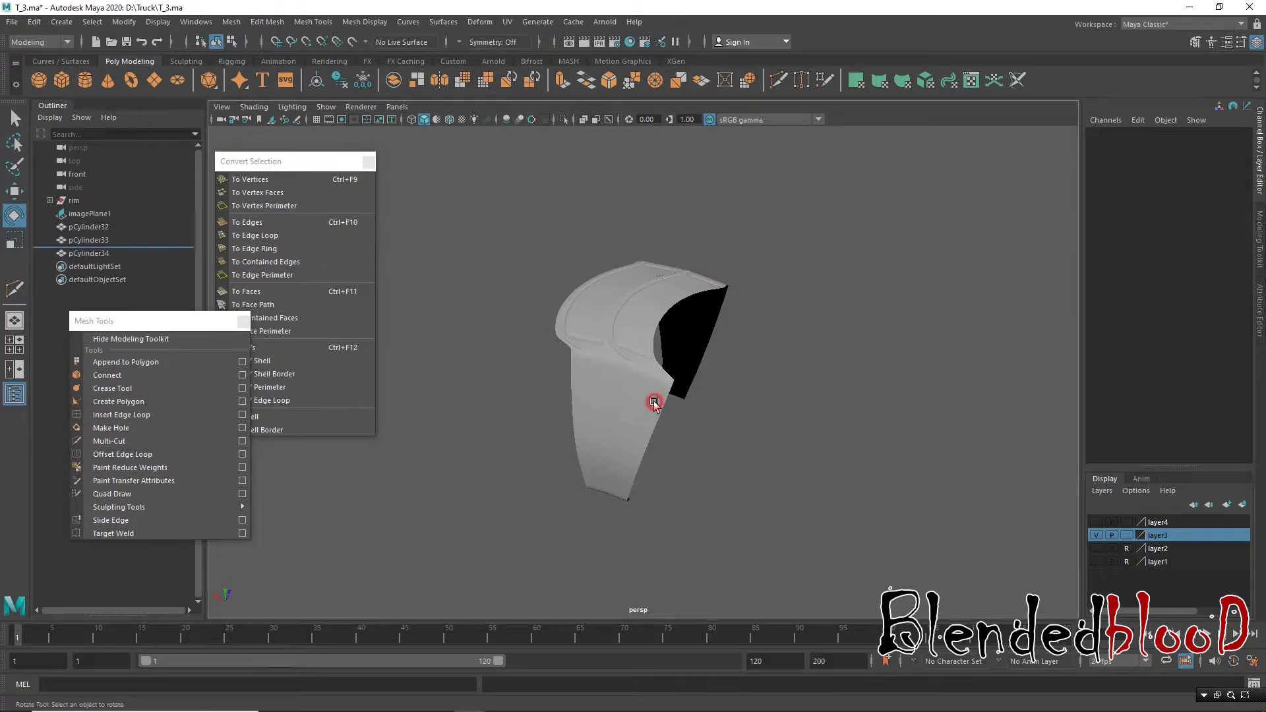
left_click(658, 409)
key("Delete")
left_click(605, 382)
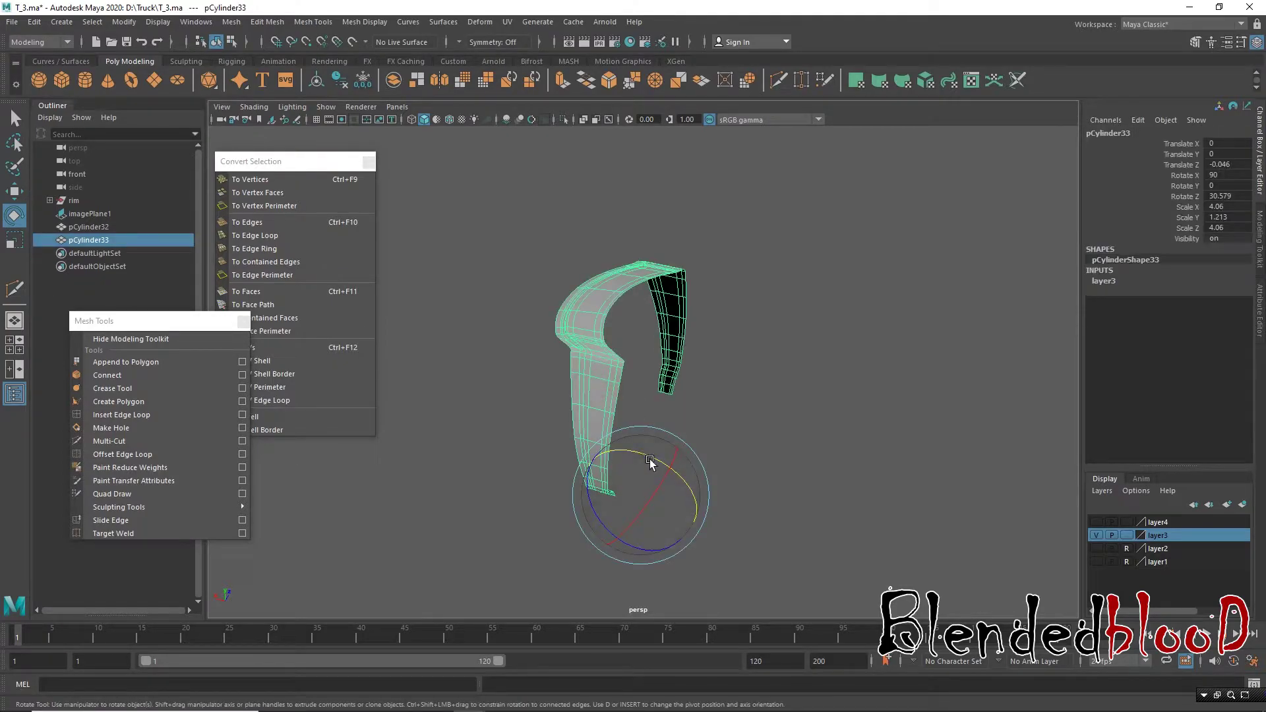
Step: Rotate a copy beside the original, then Shift+D seven more copies around the tire
key("ctrl+d")
left_click_drag(650, 456, 656, 463)
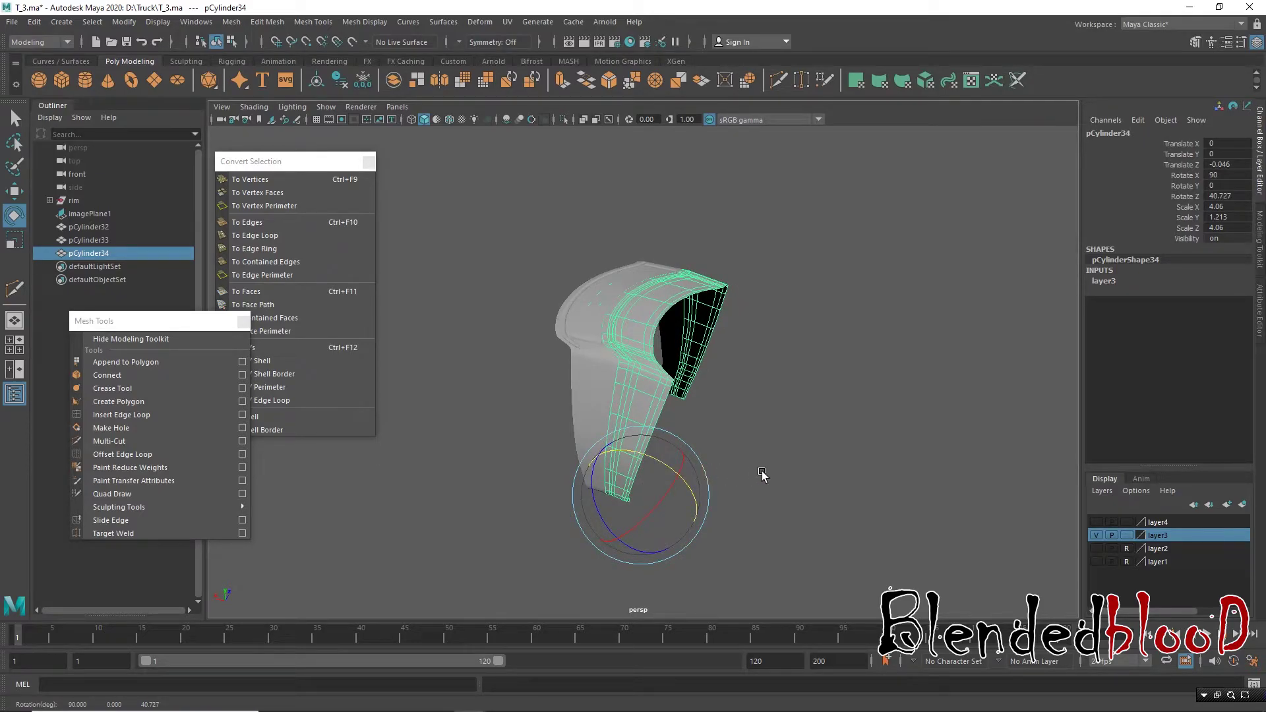
key("shift+d")
key("shift+d")
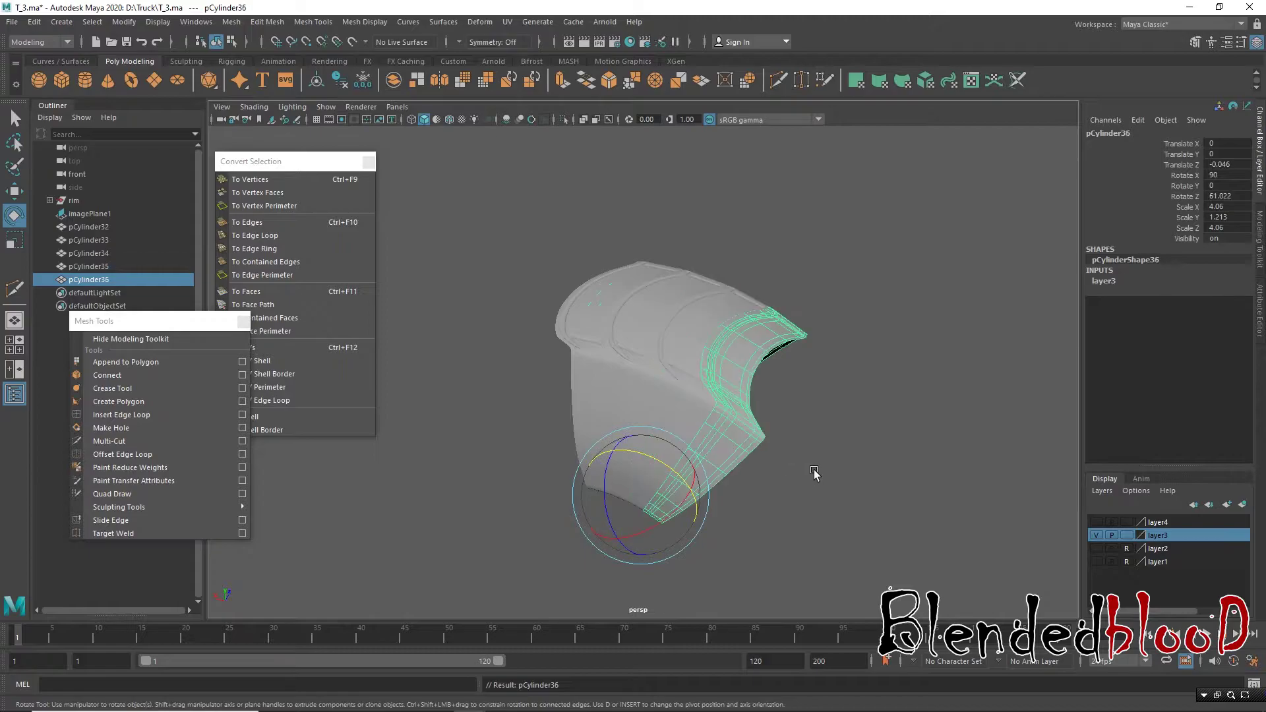
key("shift+d")
key("shift+d")
key("shift+d")
key("shift+d")
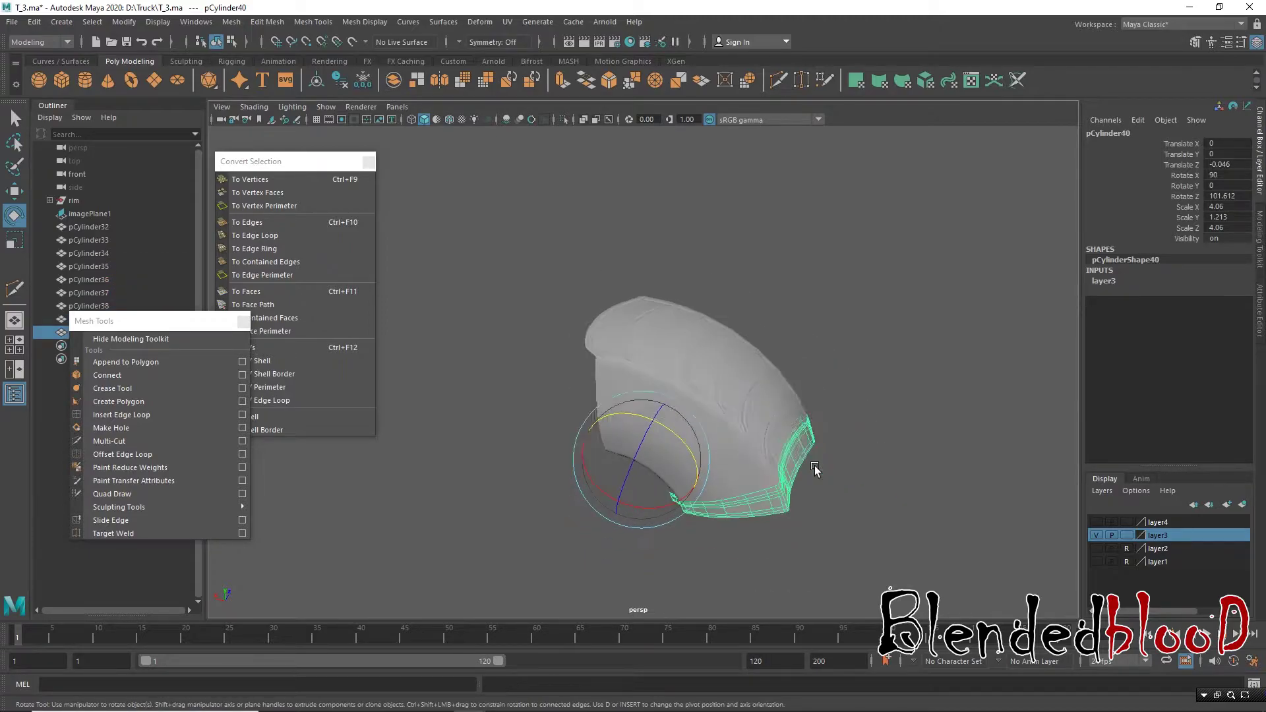
key("shift+d")
key("shift+d")
key("shift+d")
key("shift+d")
key("shift+d")
key("shift+d")
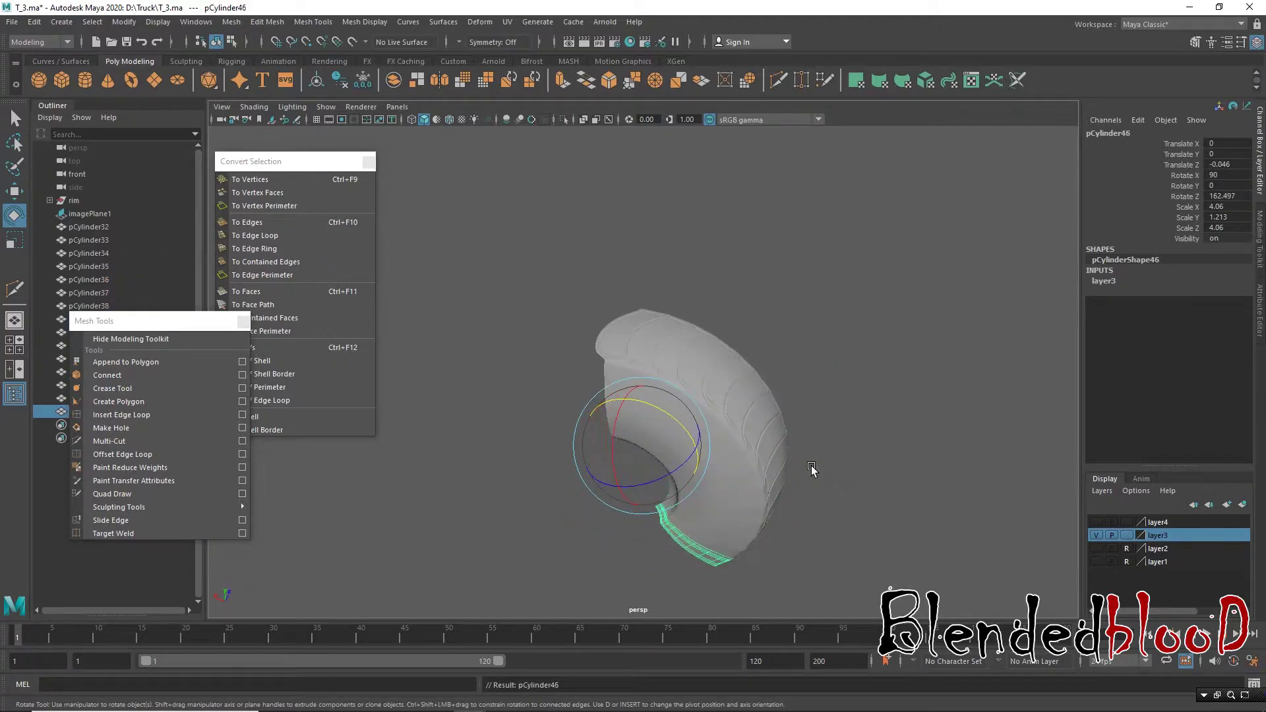
key("shift+d")
key("shift+d")
key("shift+d")
key("shift+d")
key("shift+d")
key("shift+d")
key("shift+d")
key("shift+d")
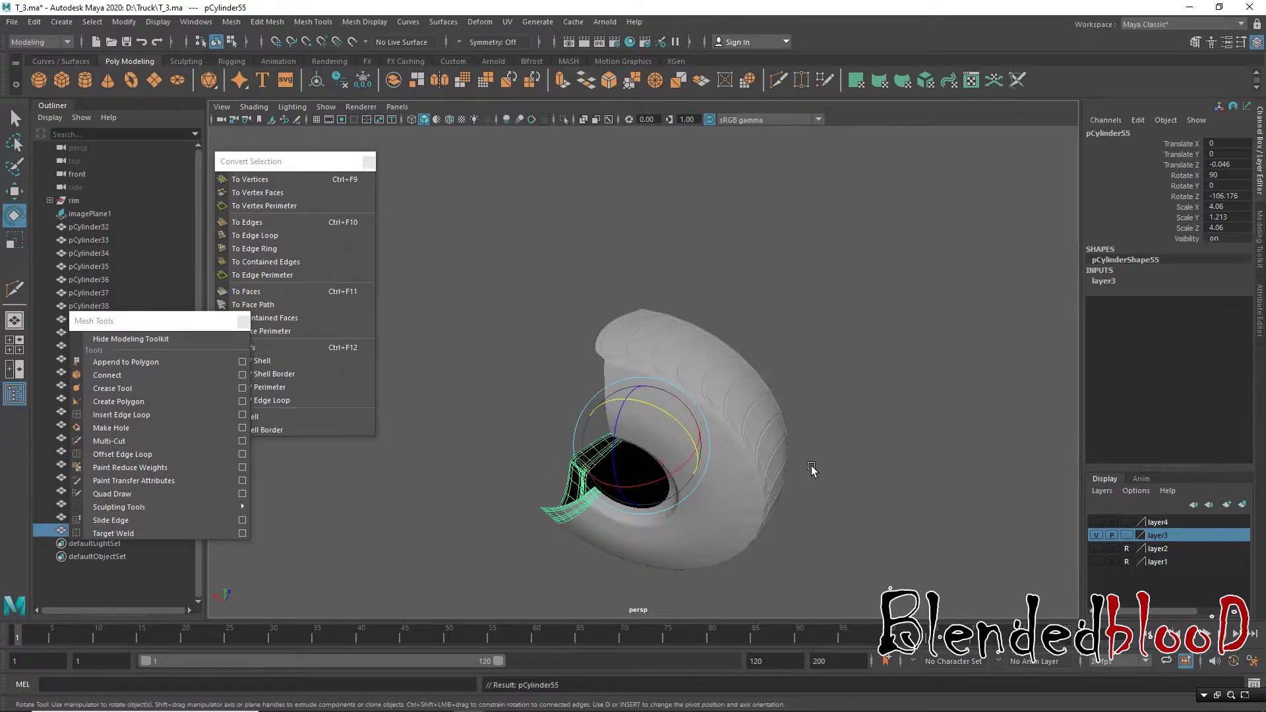
key("shift+d")
key("shift+d")
key("shift+d")
key("shift+d")
key("shift+d")
key("shift+d")
key("shift+d")
key("shift+d")
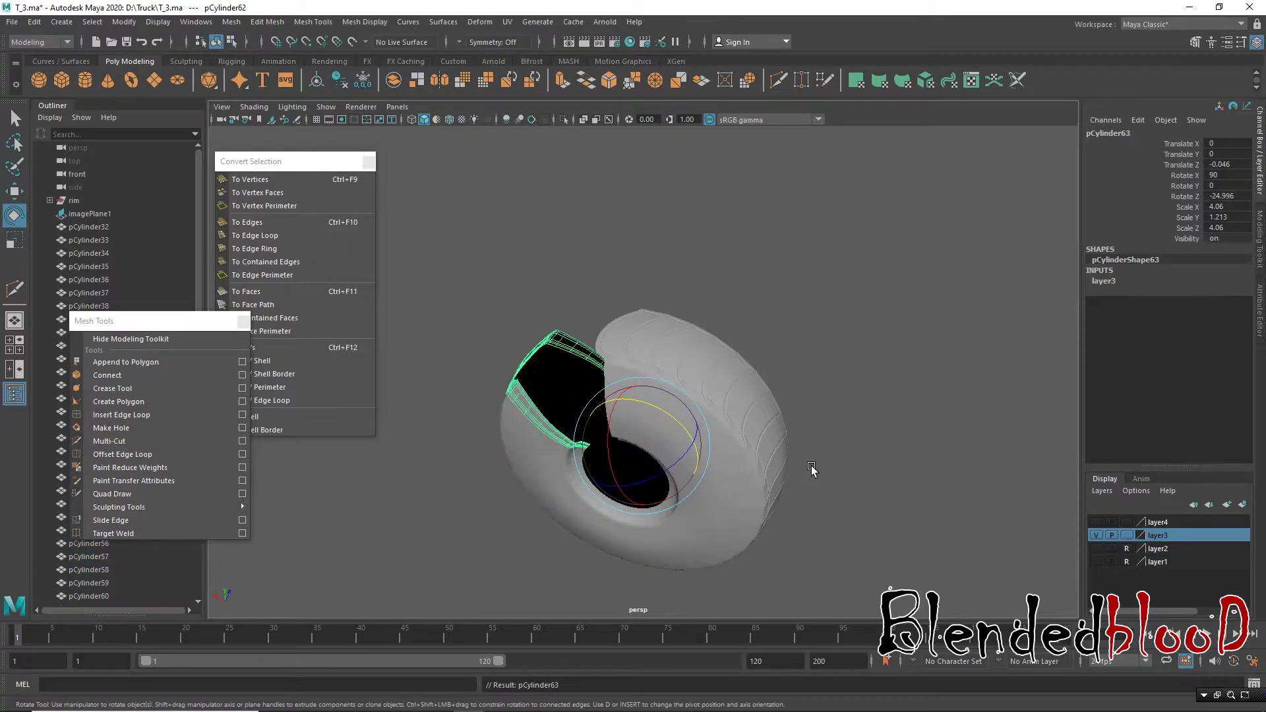
key("shift+d")
key("shift+d")
key("shift+d")
key("shift+d")
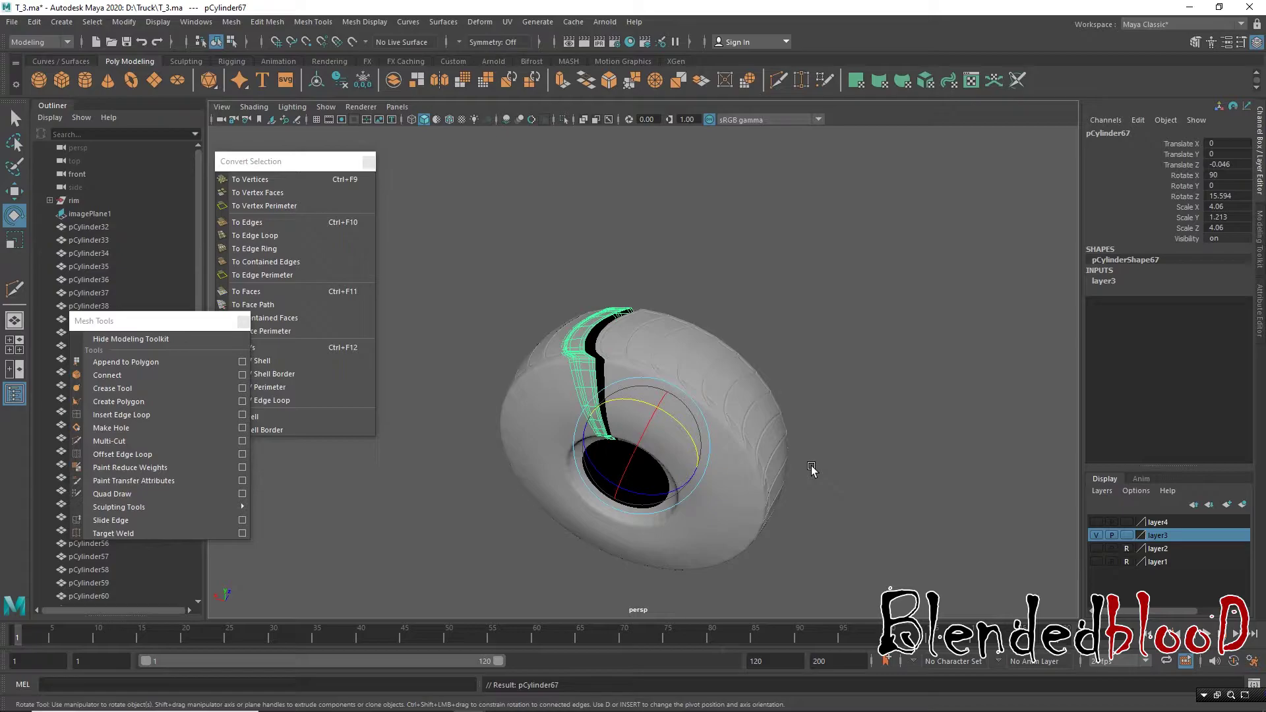
key("shift+d")
left_click(867, 398)
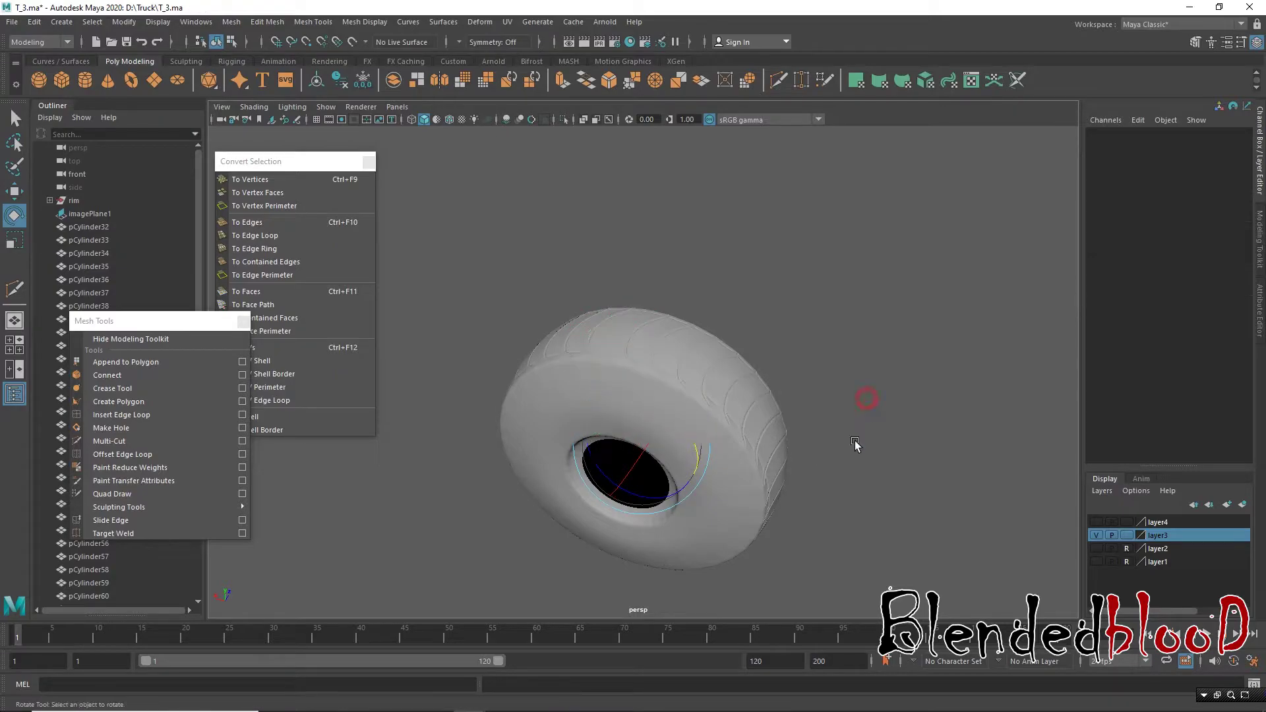
mouse_move(652, 455)
left_mouse_down("alt")
mouse_move(695, 429)
mouse_move(707, 438)
mouse_move(701, 413)
mouse_move(865, 421)
mouse_move(662, 343)
left_mouse_up("alt")
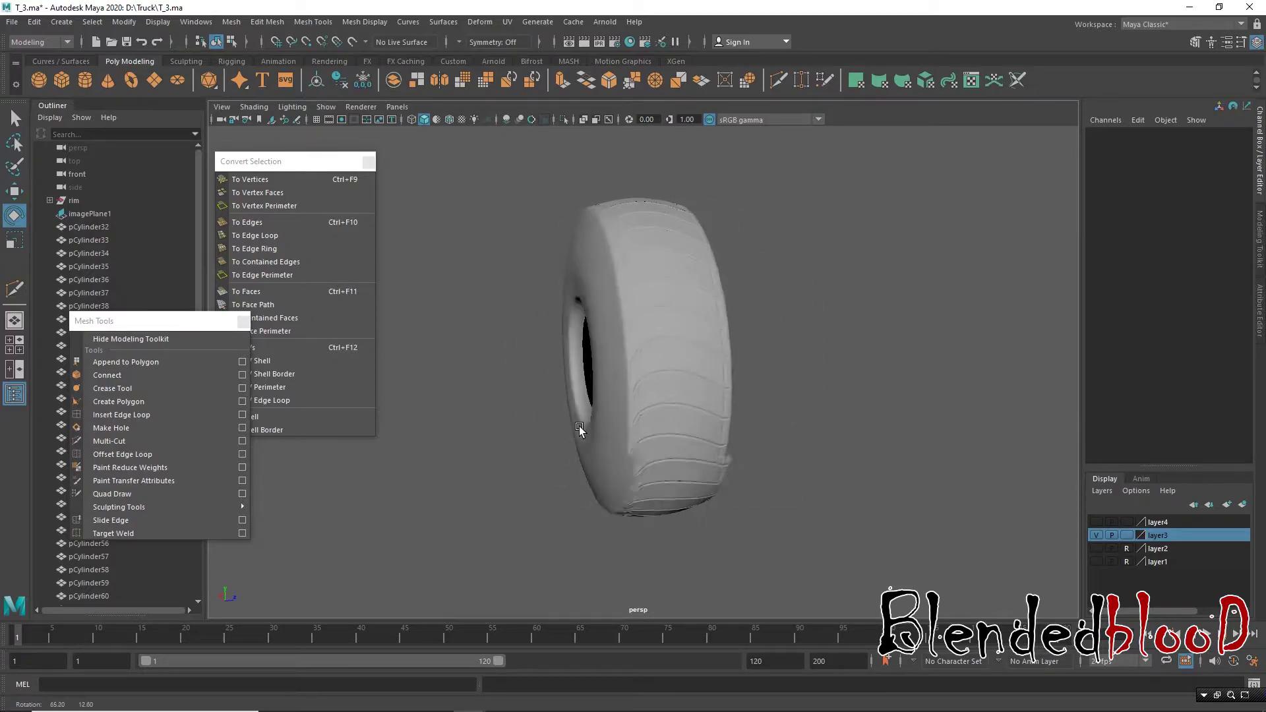
left_click(602, 473)
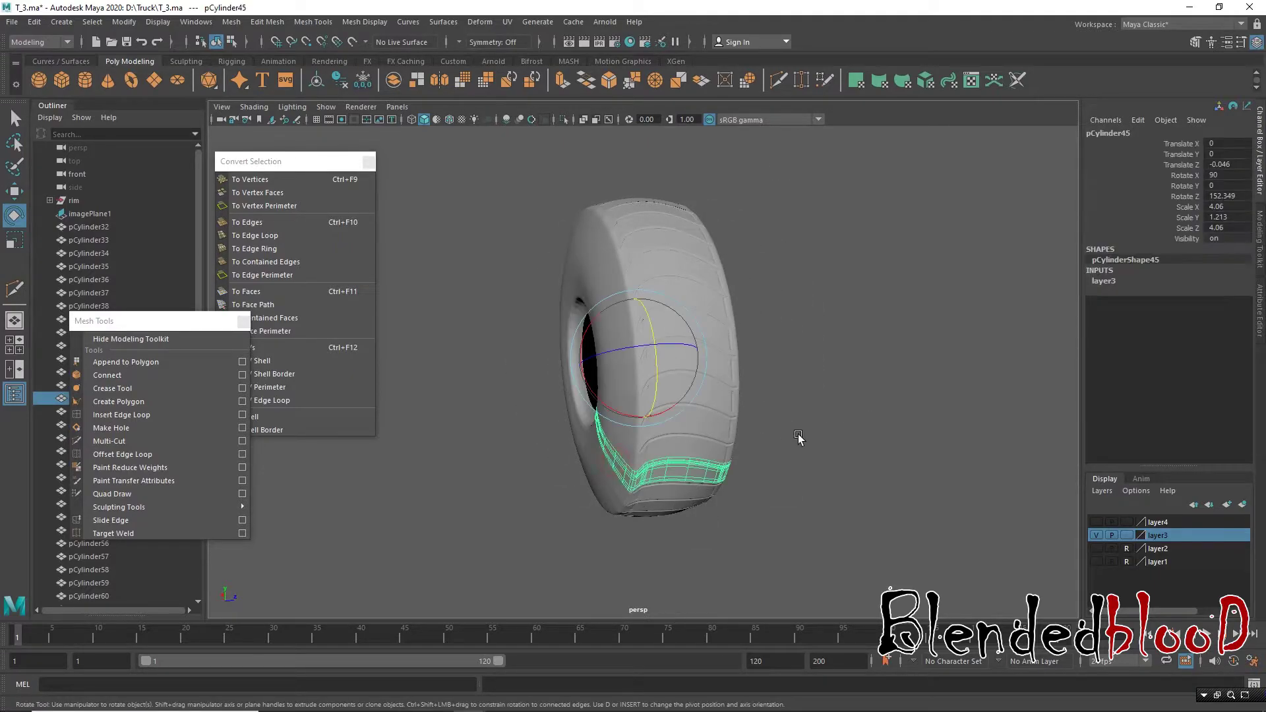
left_click_drag(818, 442, 831, 489, "alt")
left_click(745, 528)
mouse_move(752, 531)
left_mouse_down("alt")
mouse_move(612, 503)
mouse_move(687, 501)
mouse_move(678, 517)
mouse_move(709, 330)
mouse_move(698, 364)
left_mouse_up("alt")
scroll(661, 311, "up", 5)
left_click(657, 304)
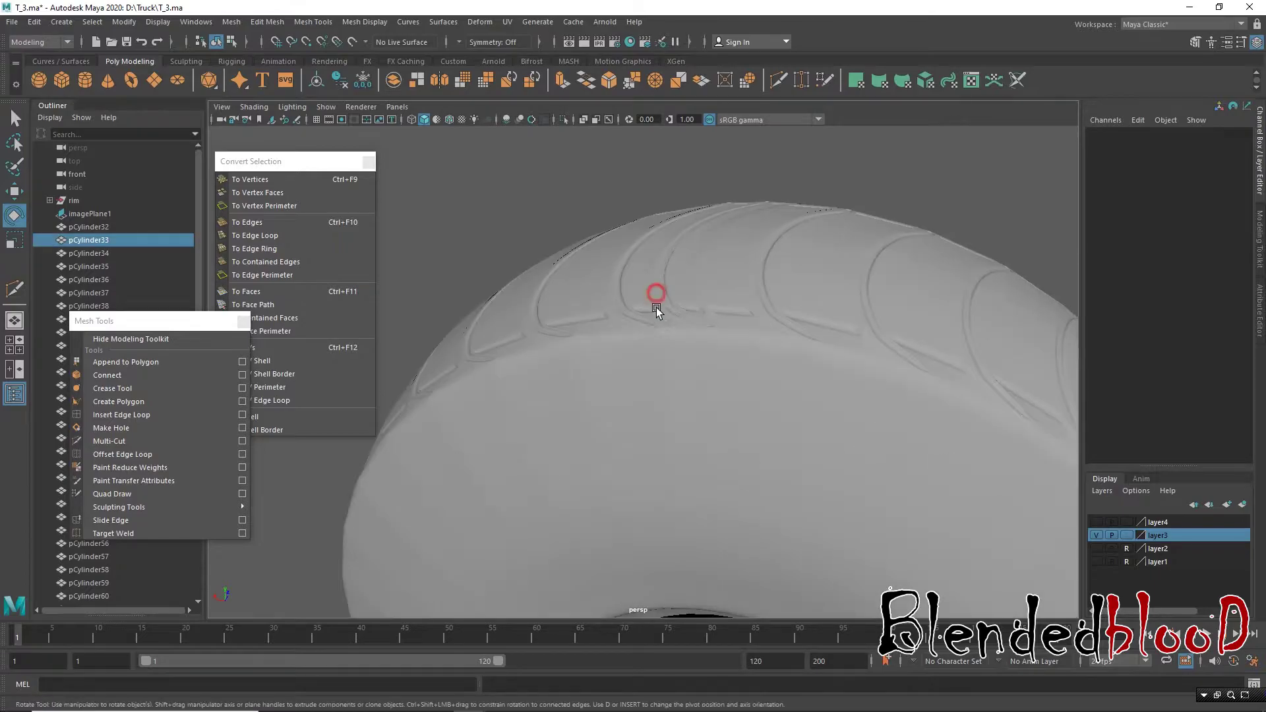
left_click(644, 303)
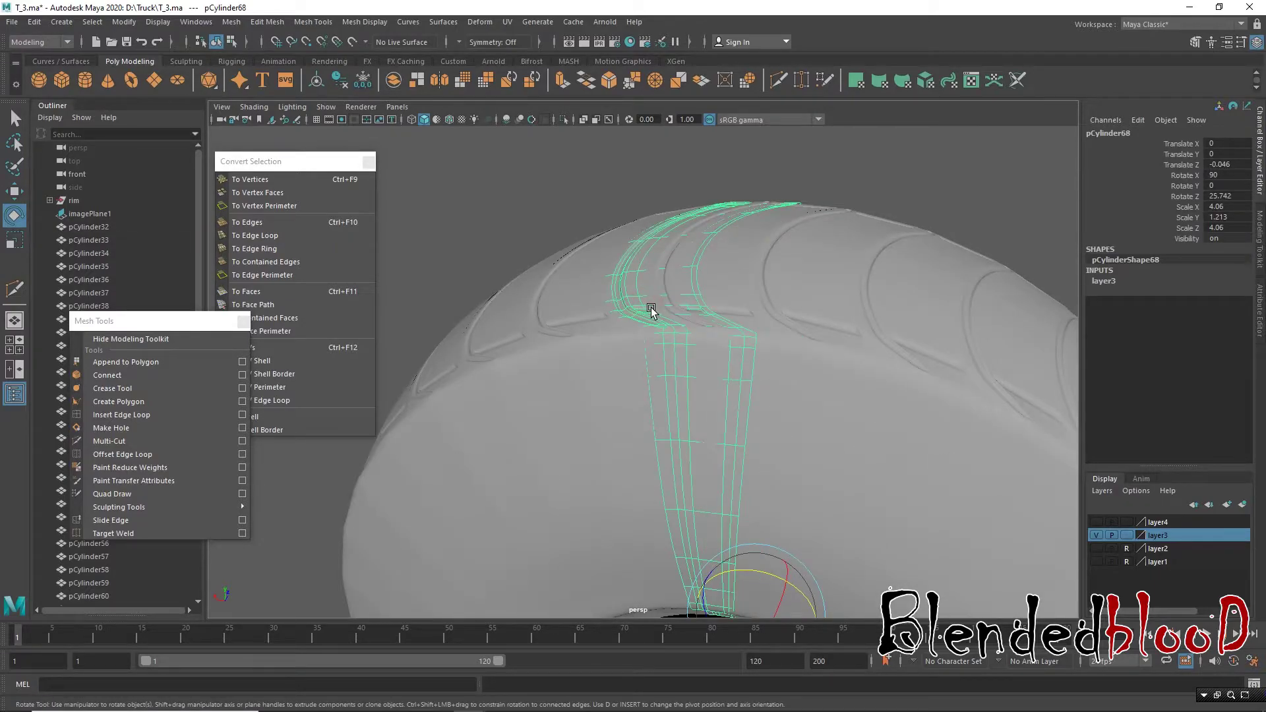
left_click(657, 314)
left_click(658, 308)
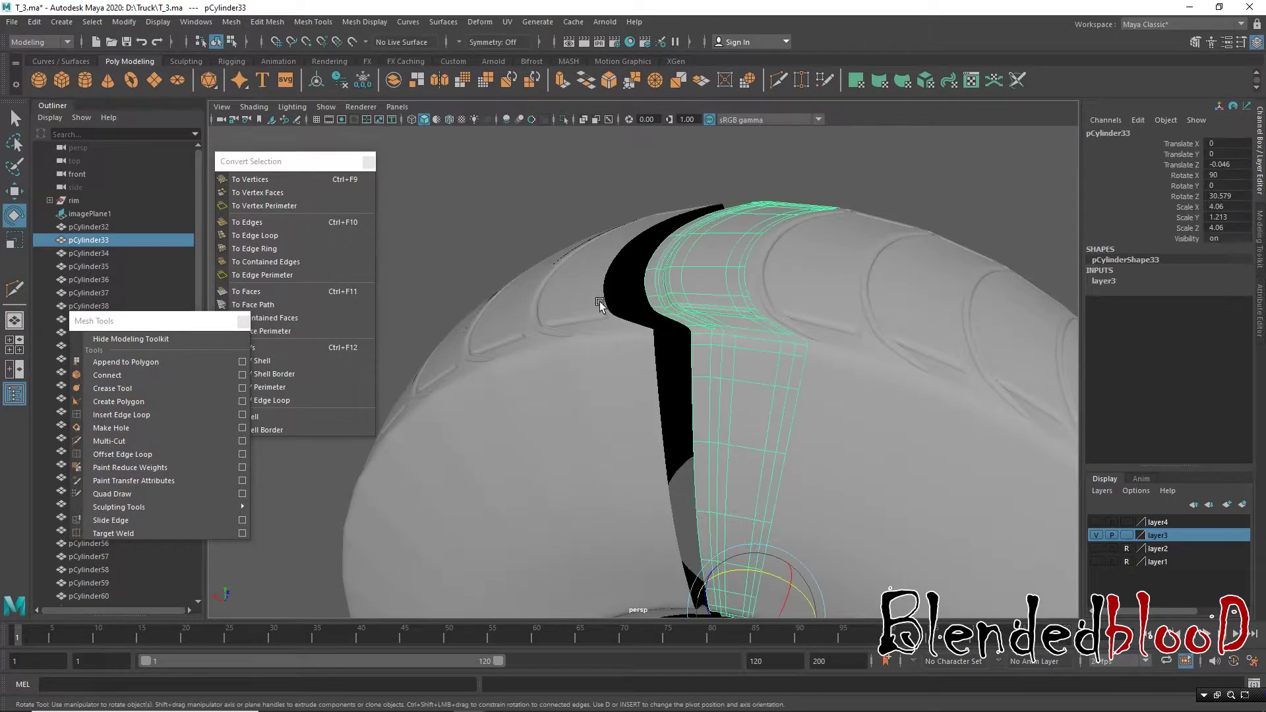
left_click(625, 327)
left_click(658, 322)
left_click(630, 337)
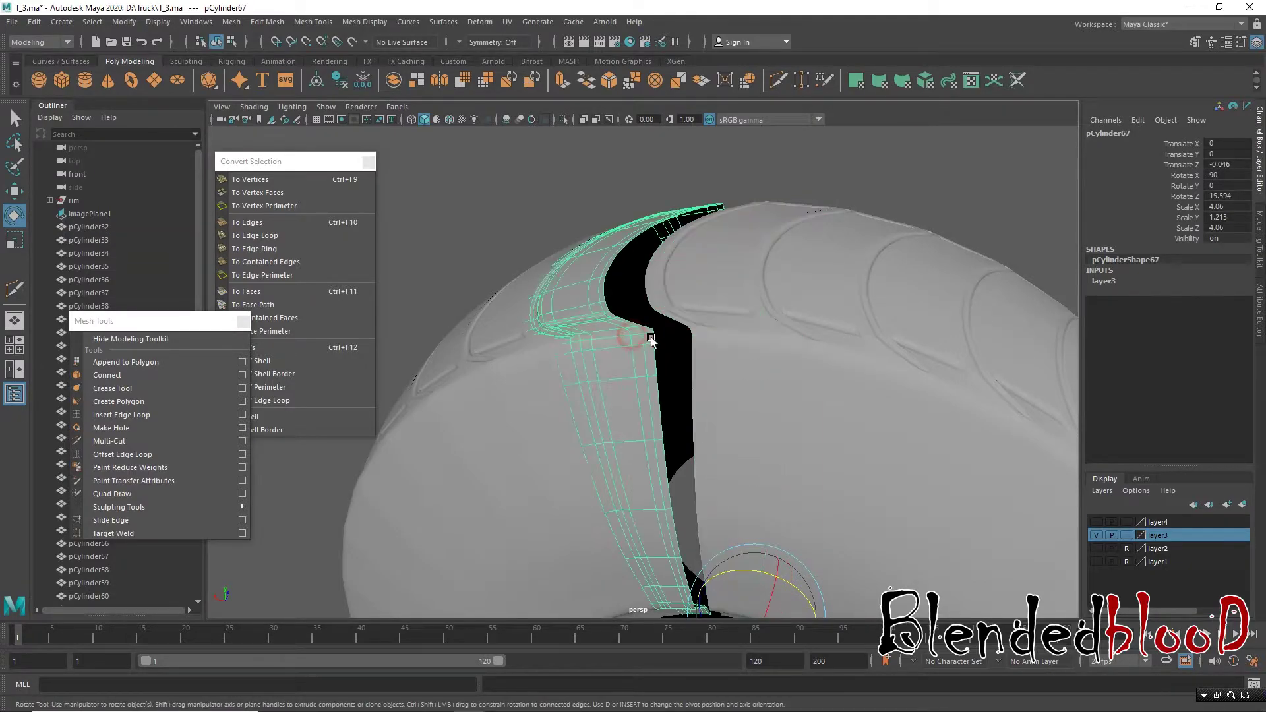
left_click(694, 330)
key("f")
key("w")
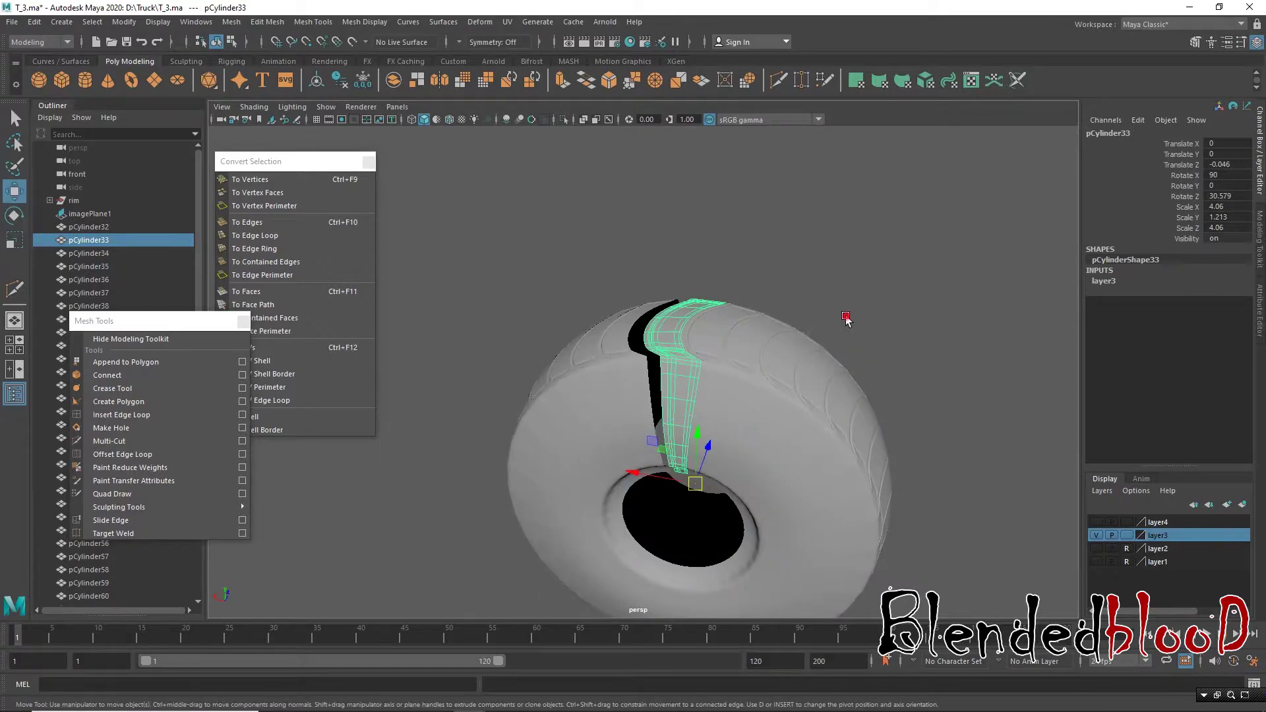
left_click(846, 319)
mouse_move(763, 453)
left_mouse_down("alt")
mouse_move(816, 360)
mouse_move(743, 339)
left_mouse_up("alt")
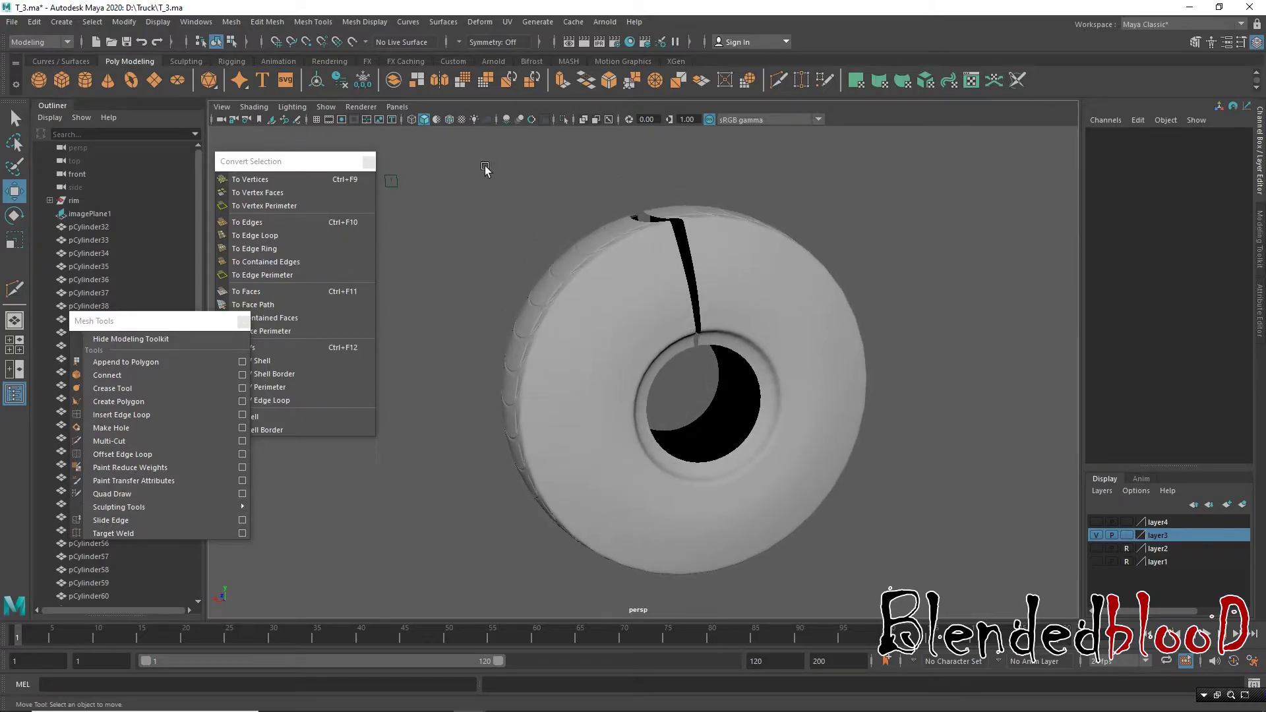
Step: Select all the tread pieces and delete their construction history
left_click_drag(547, 280, 1039, 649)
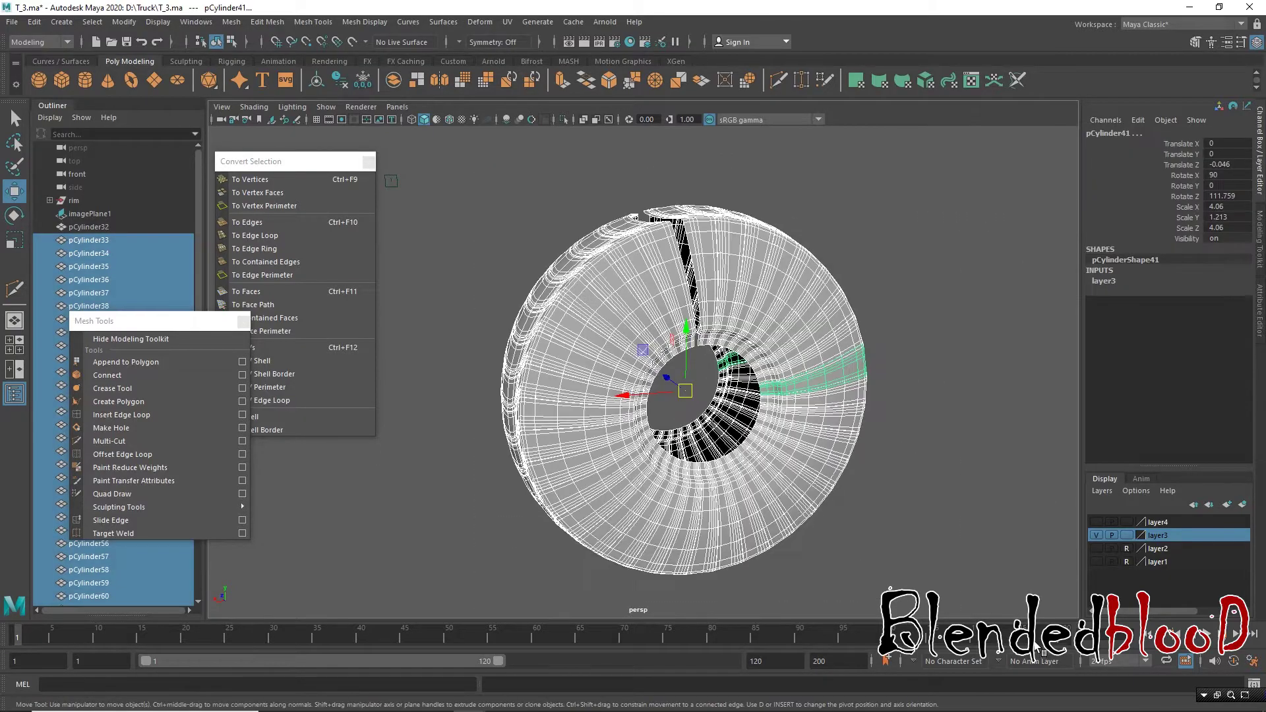
left_click(34, 22)
left_click(281, 188)
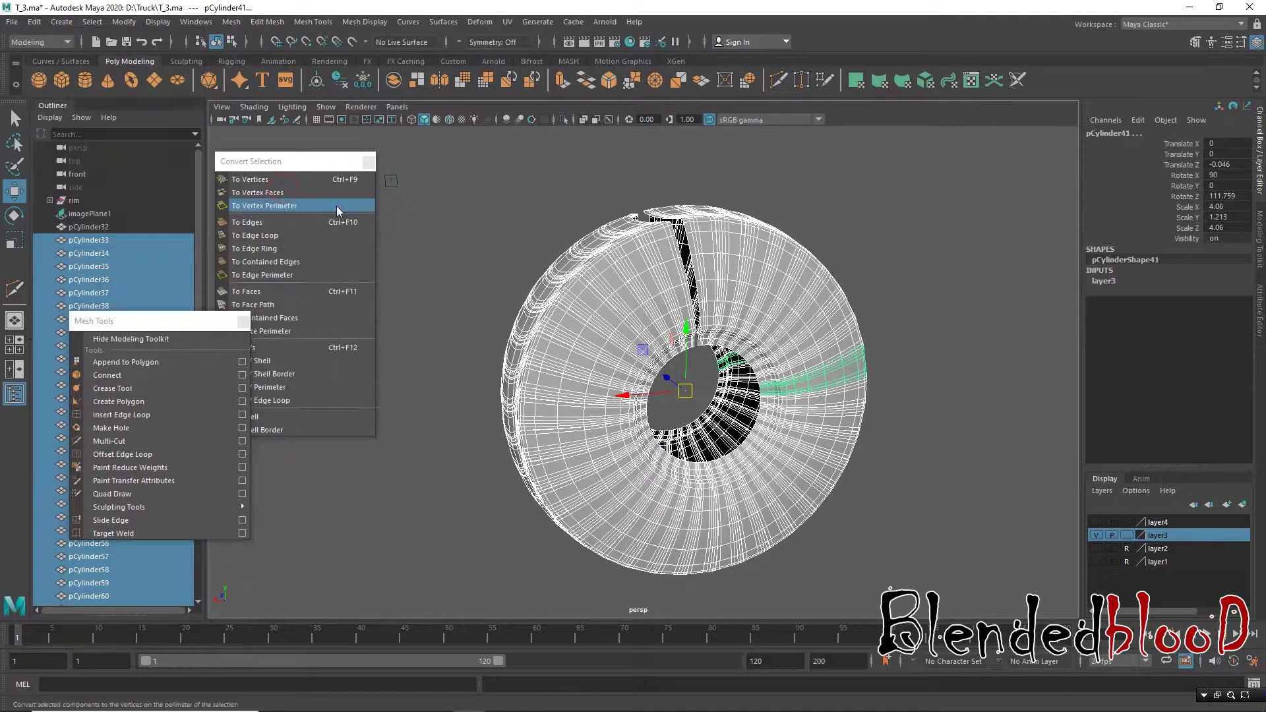
Step: Save the scene as T_4.ma
left_click(12, 25)
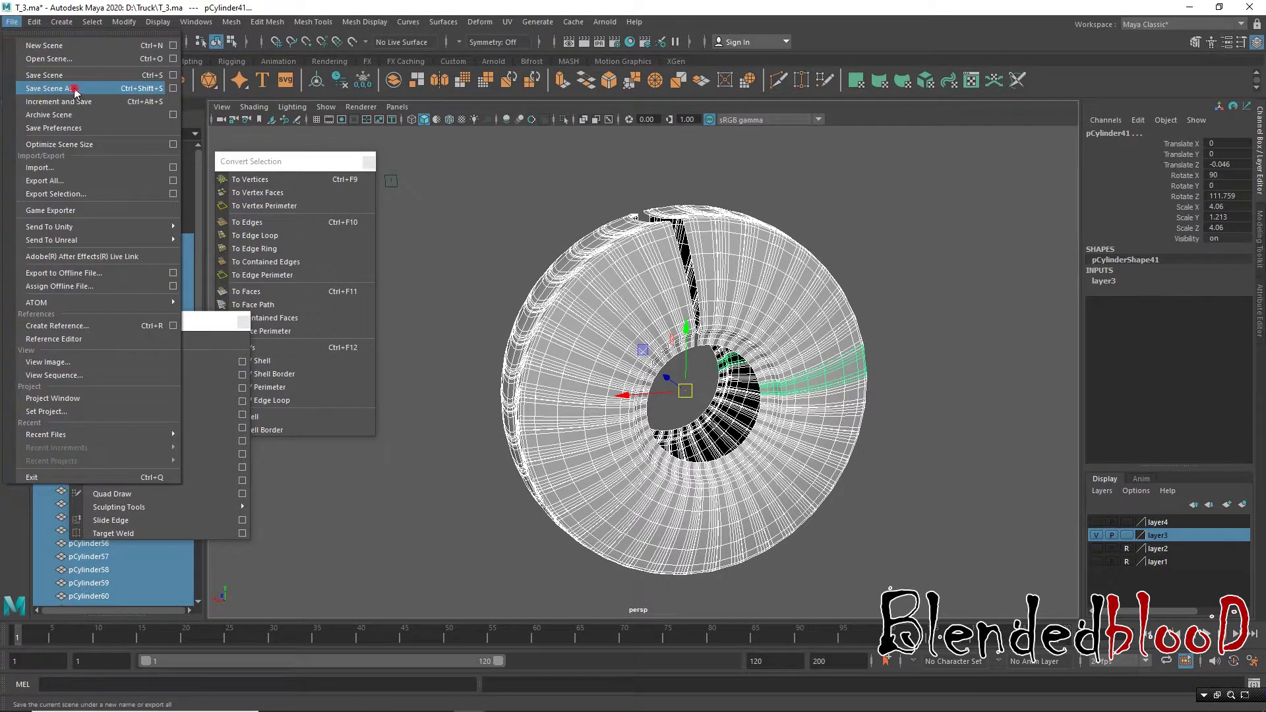
left_click(46, 88)
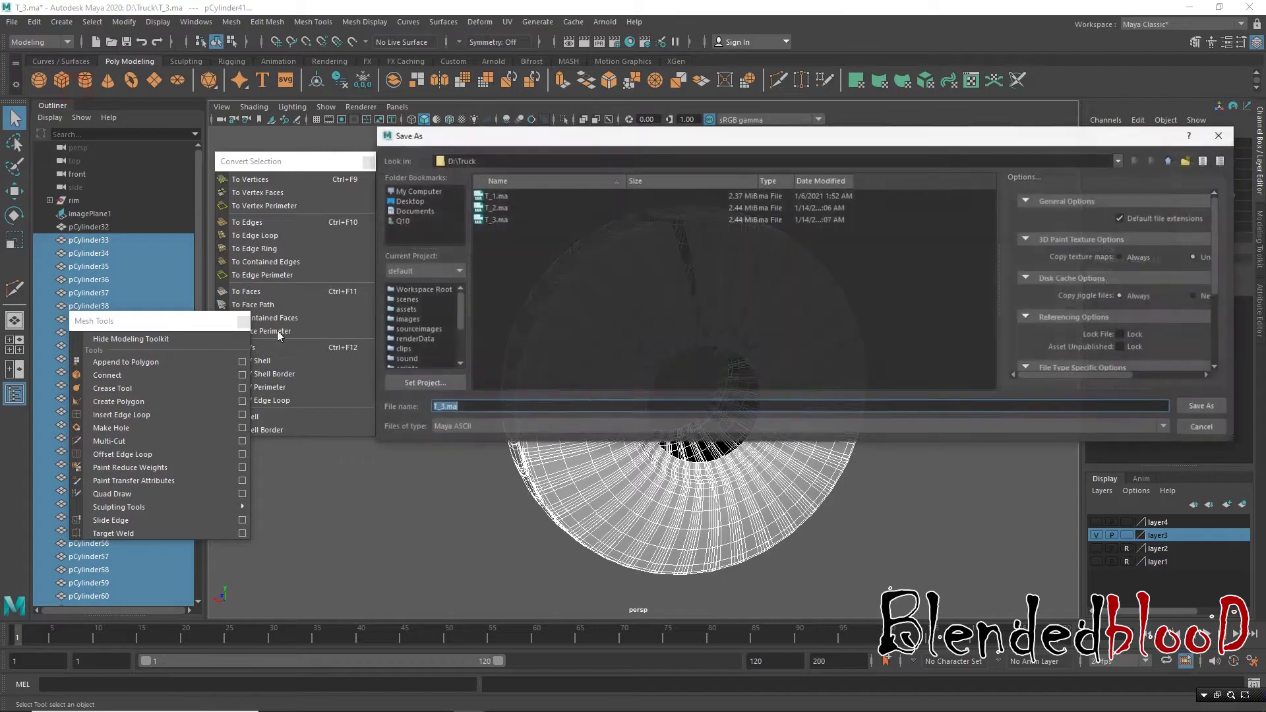
left_click(443, 407)
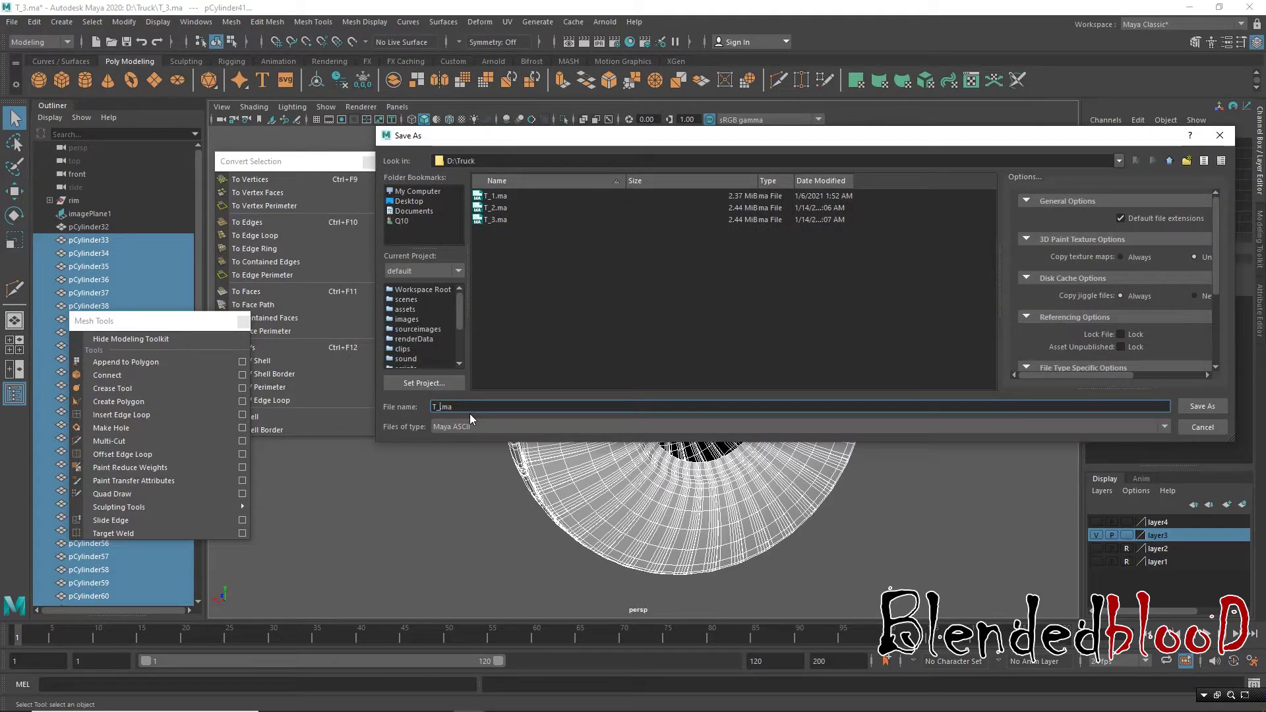
type("4")
key("Return")
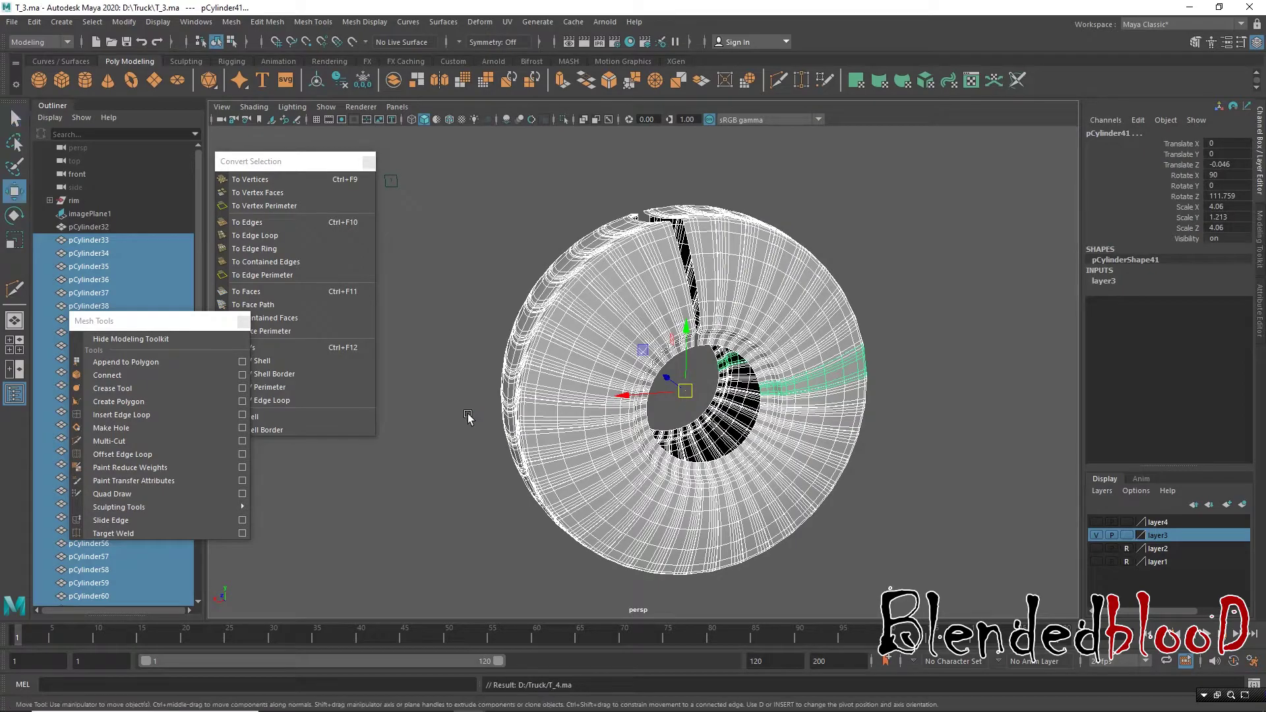
Step: Combine the tread pieces into one mesh and centre its pivot
left_click(231, 22)
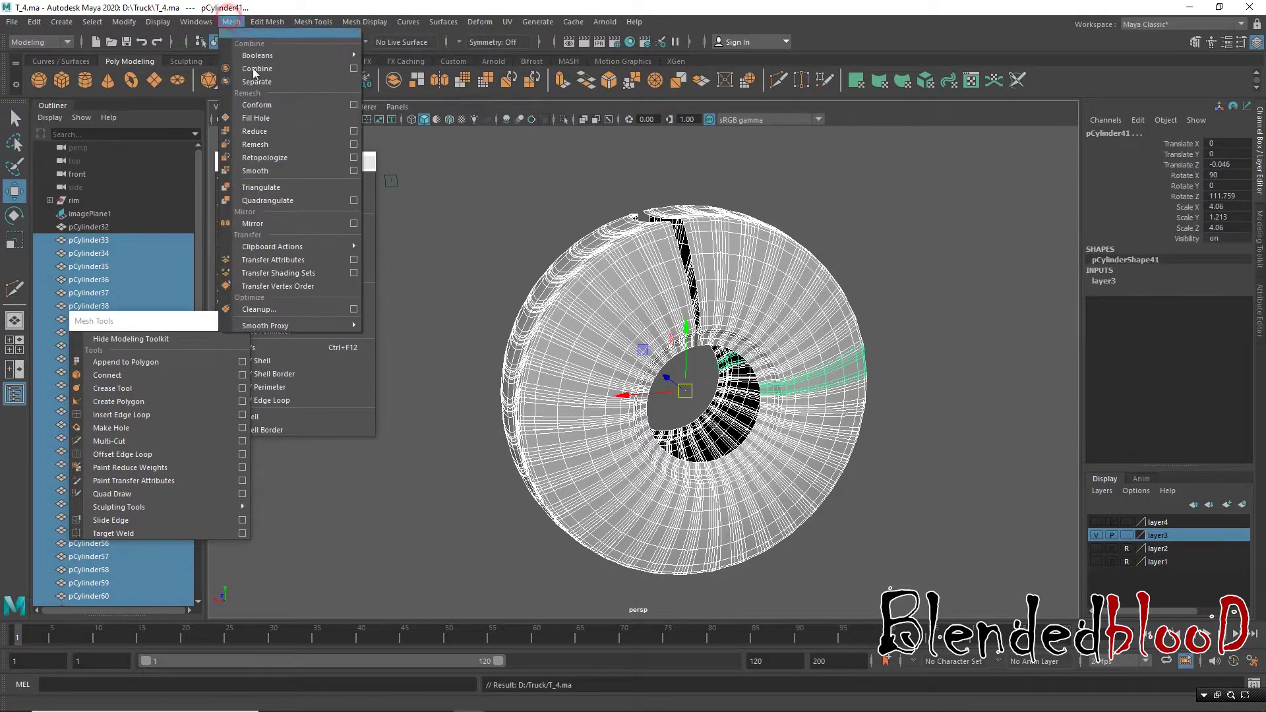
left_click(262, 69)
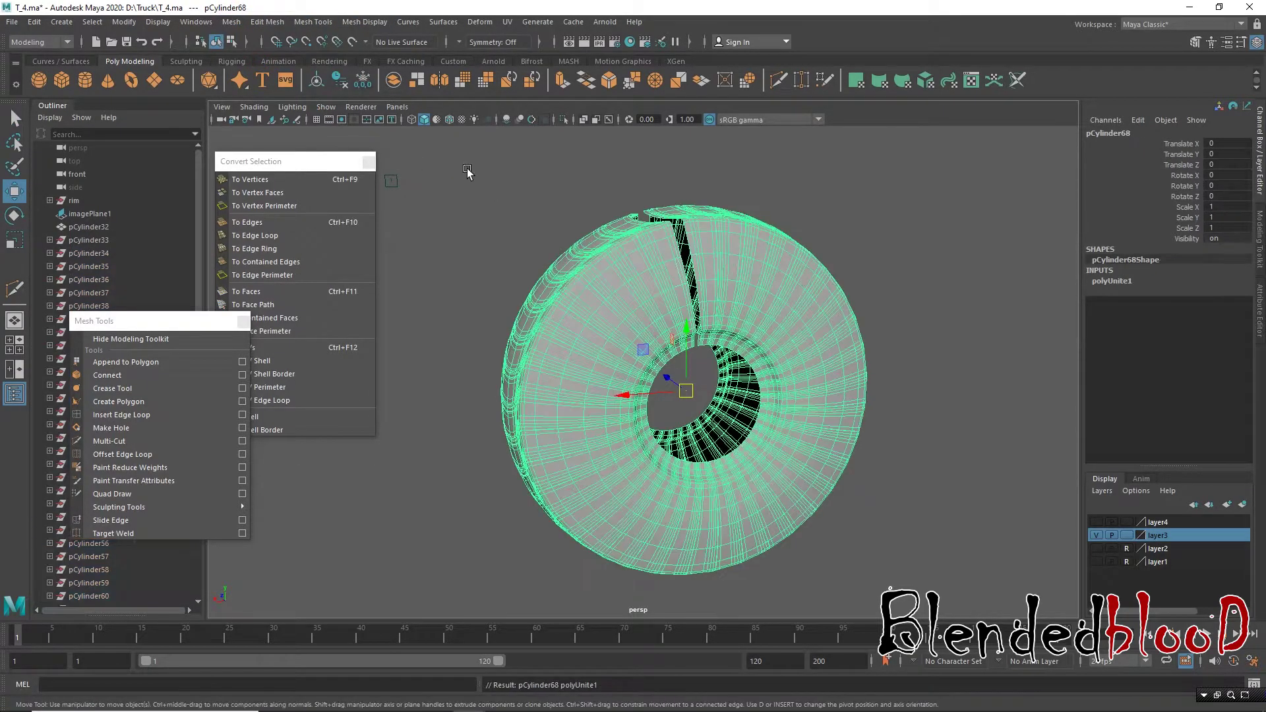
left_click(124, 22)
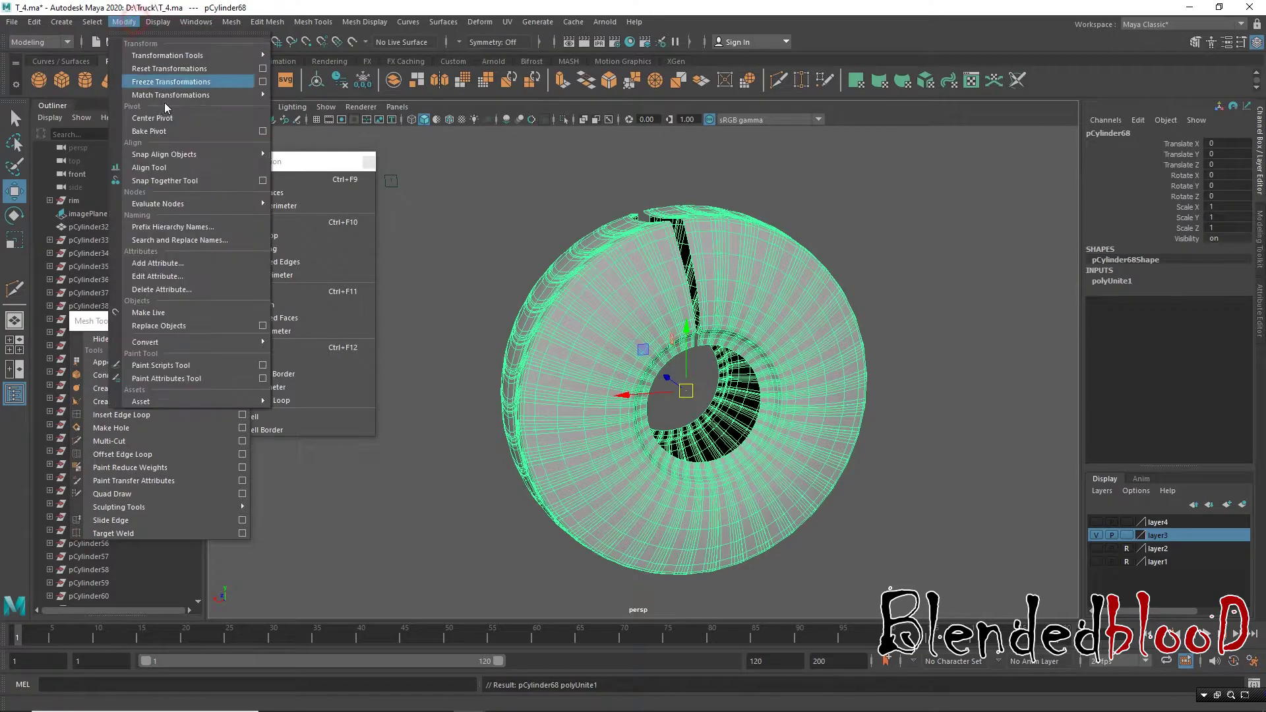
left_click(173, 121)
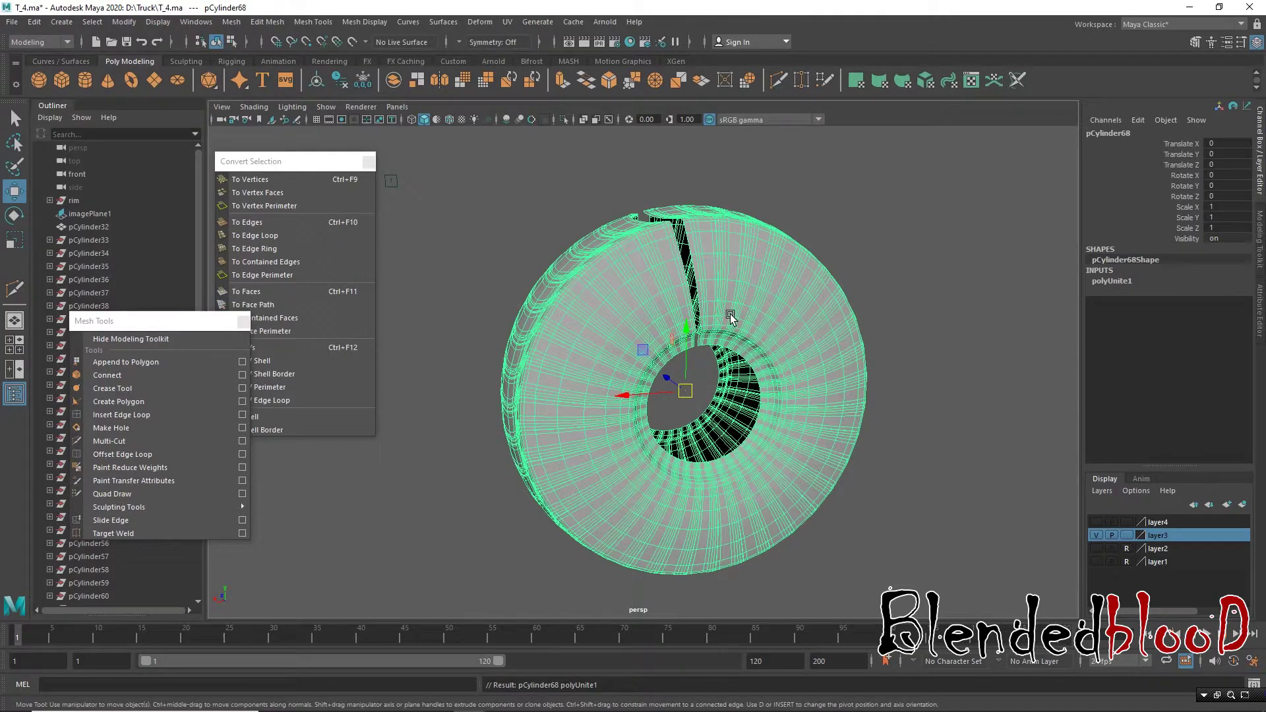
Step: Select every vertex of the combined ring and merge them with Edit Mesh > Merge
left_click_drag(730, 277, 741, 277, "alt")
right_click_drag(737, 264, 689, 268)
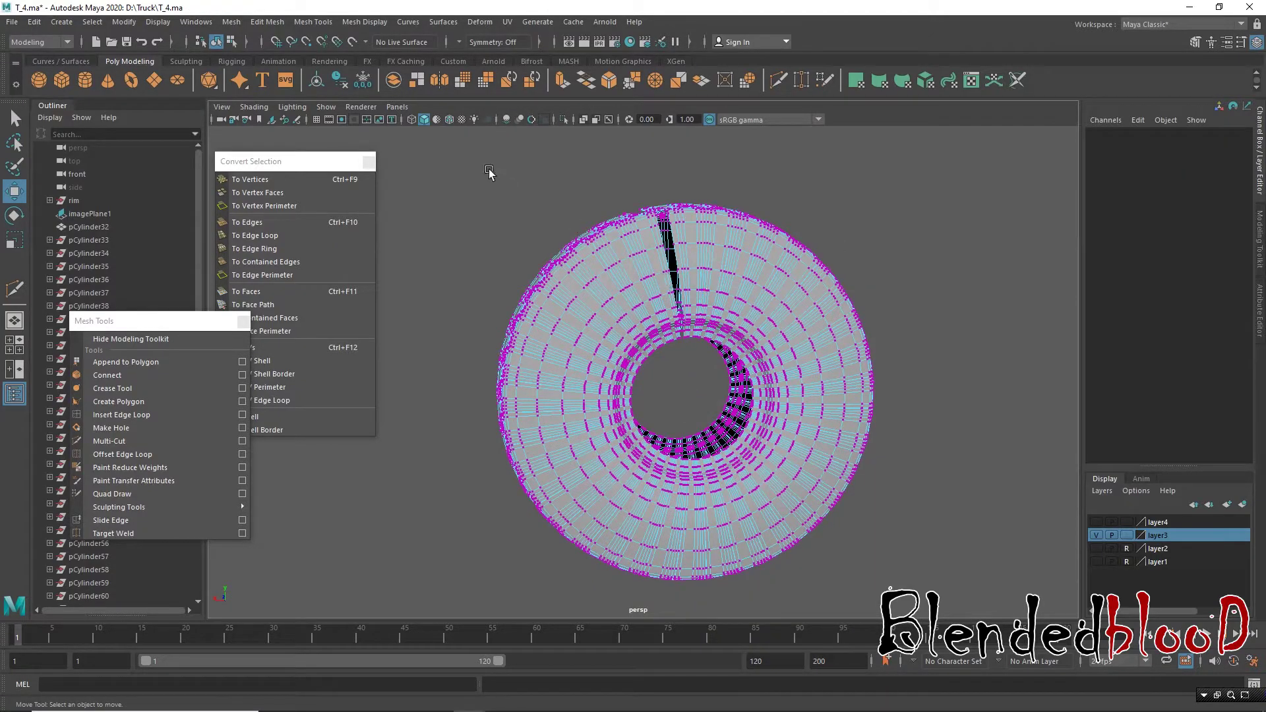
left_click_drag(441, 156, 977, 617)
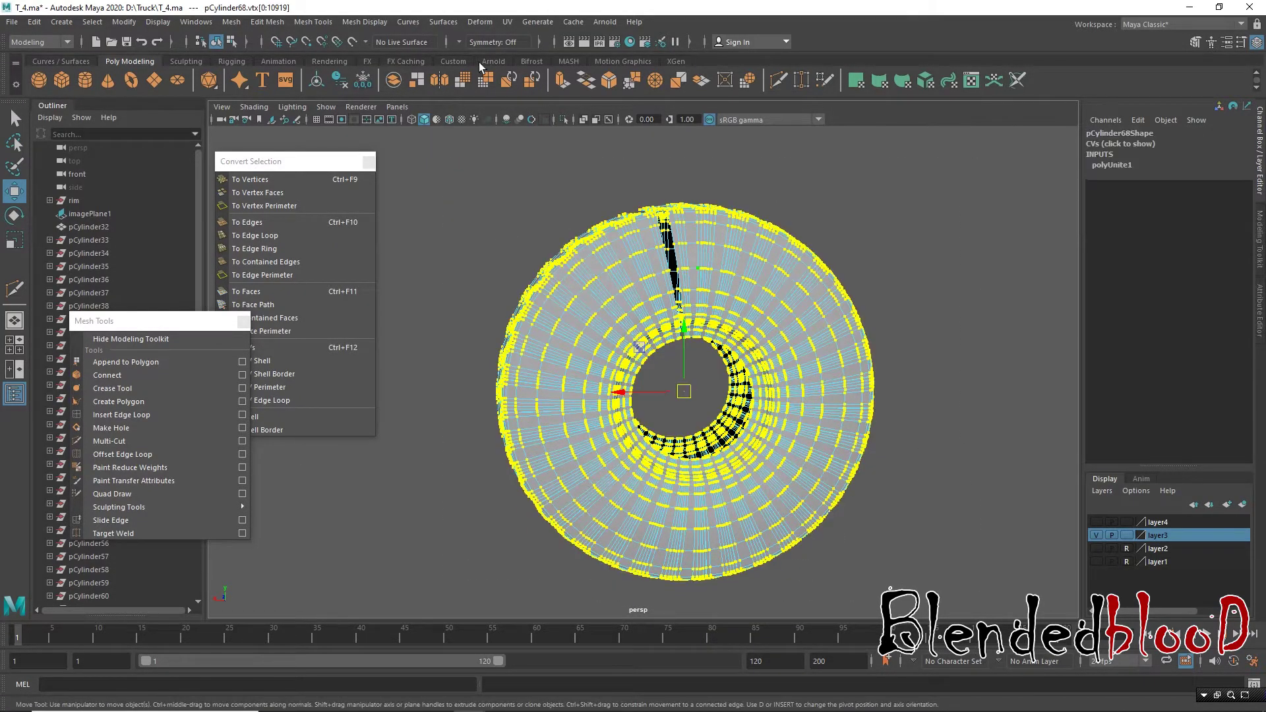
left_click(307, 23)
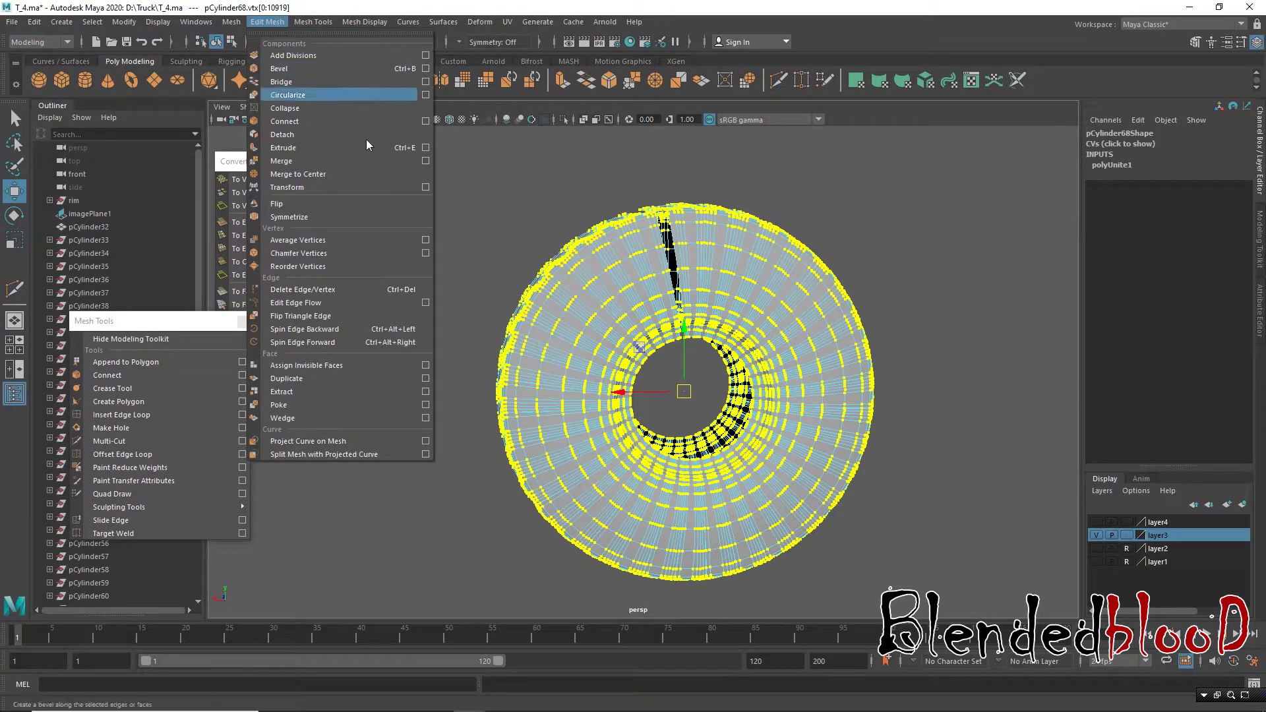
left_click(429, 161)
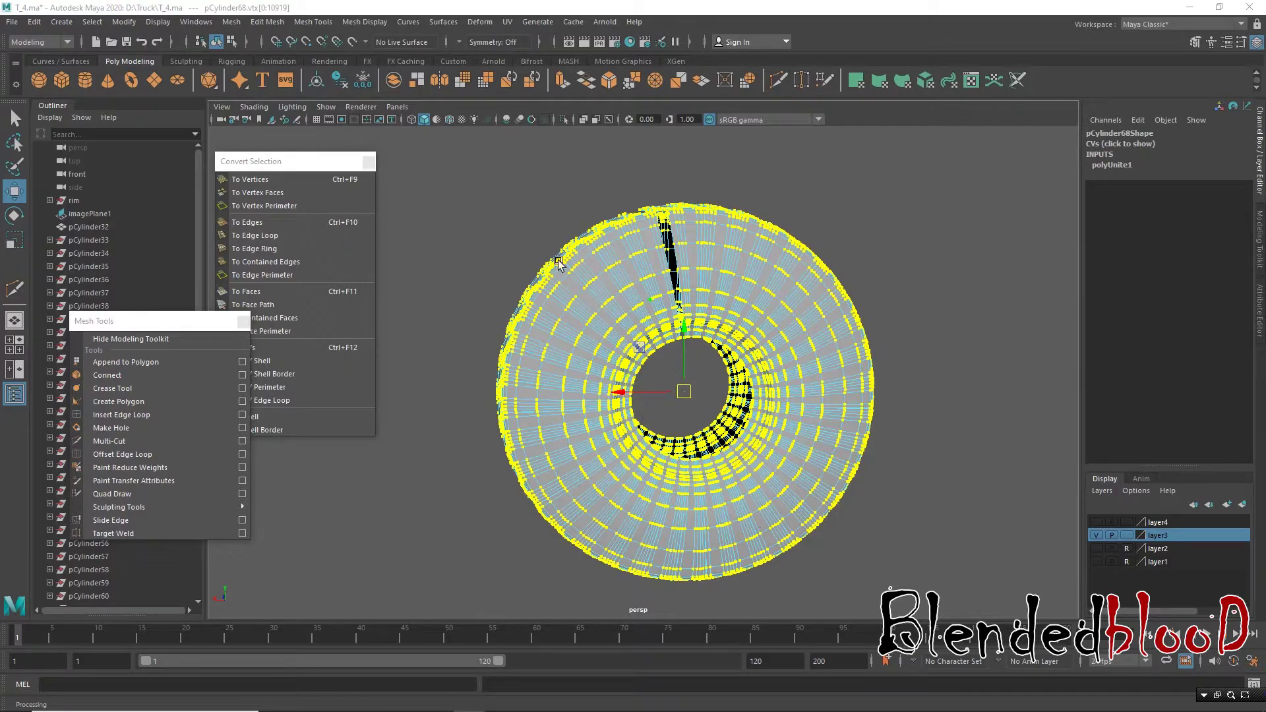
Step: Restore down the Maya window so the truck reference photo shows behind it
key("super")
key("super")
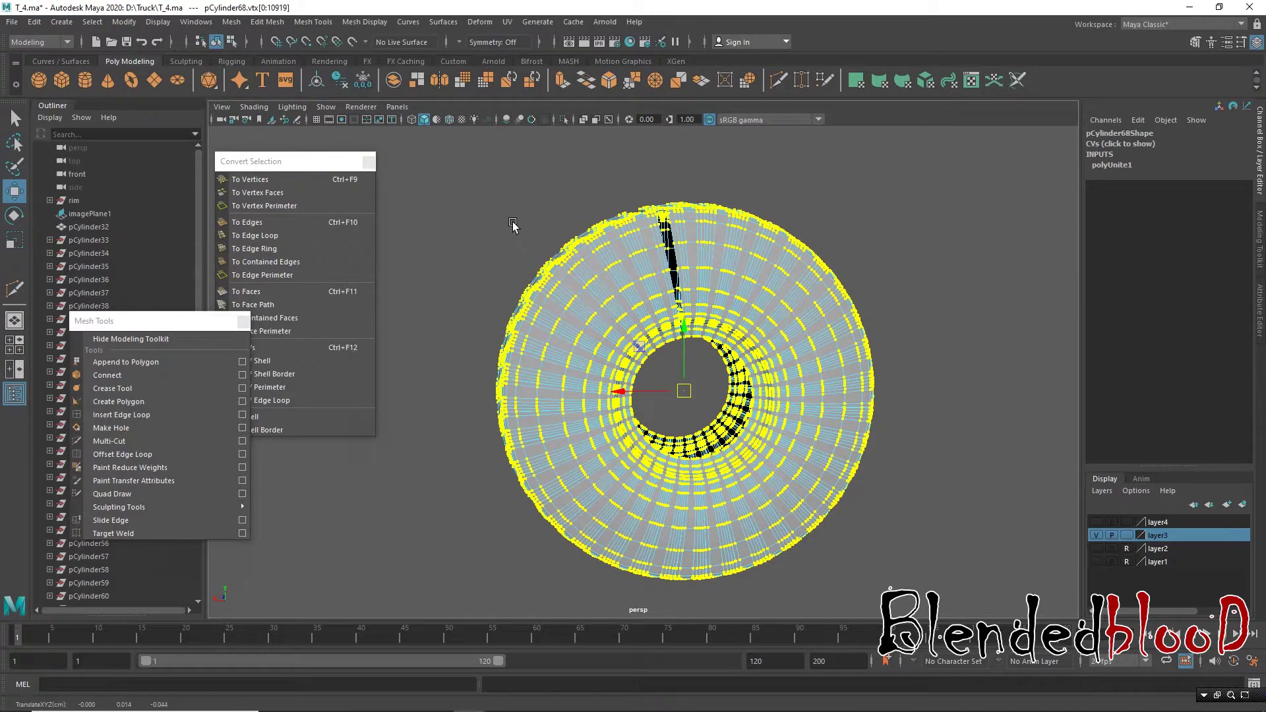
key("g")
left_click(267, 21)
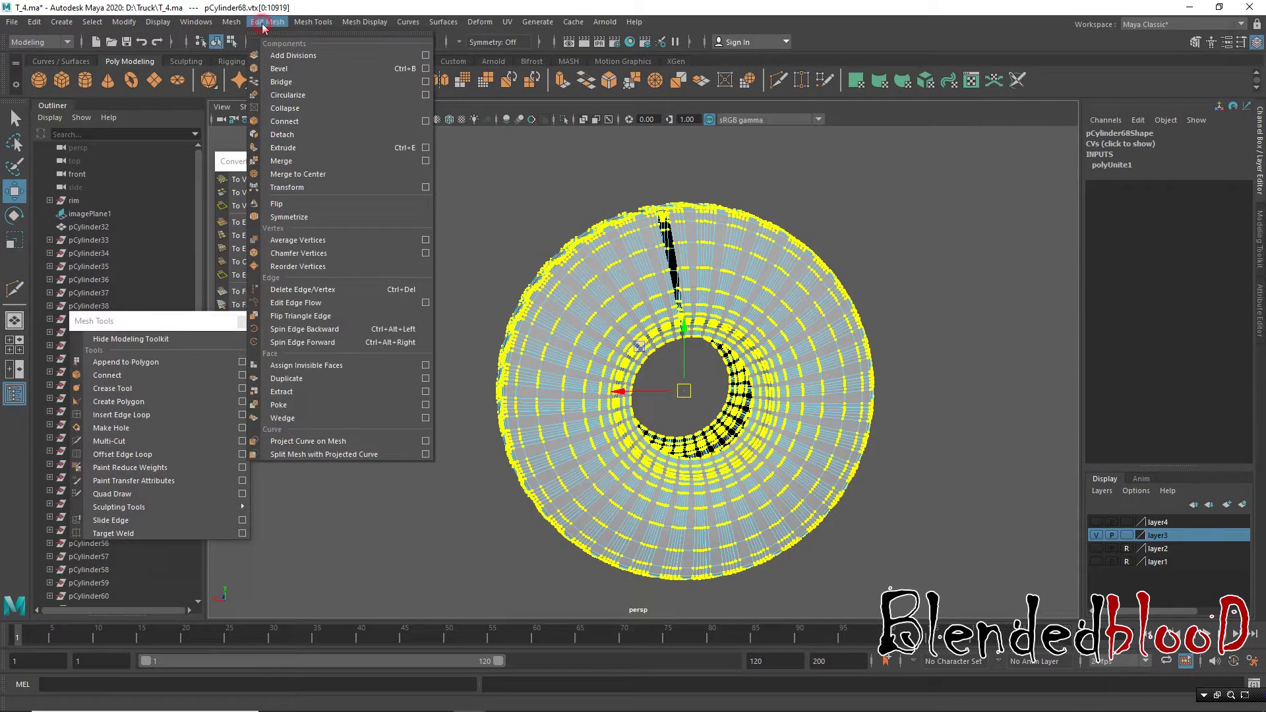
left_click(295, 159)
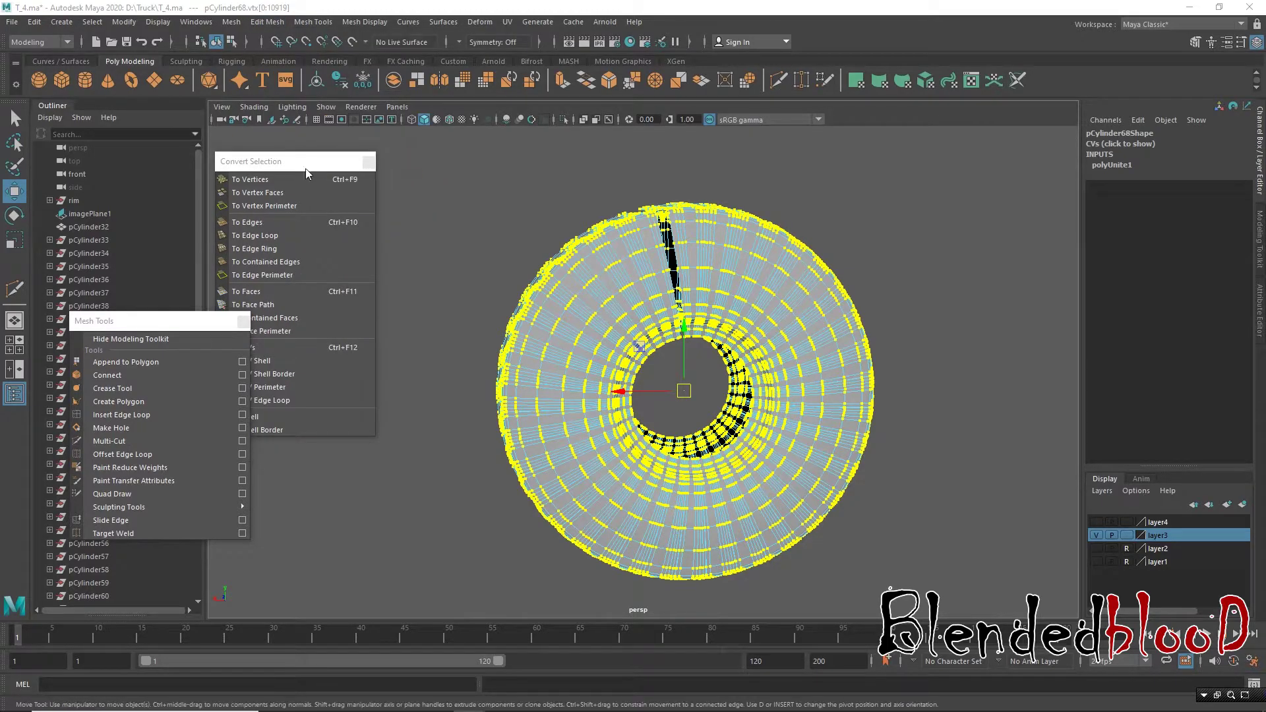
mouse_move(294, 160)
left_mouse_down()
mouse_move(494, 215)
mouse_move(419, 175)
left_mouse_up()
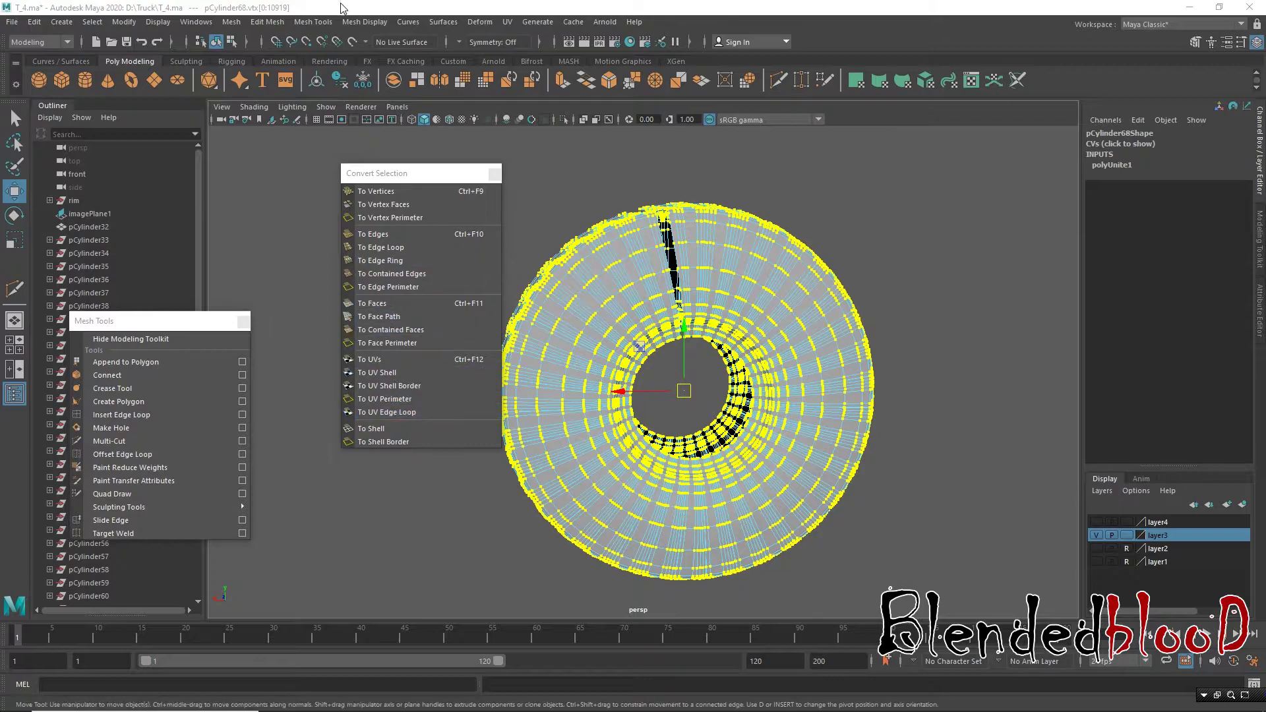
left_click_drag(342, 8, 550, 50)
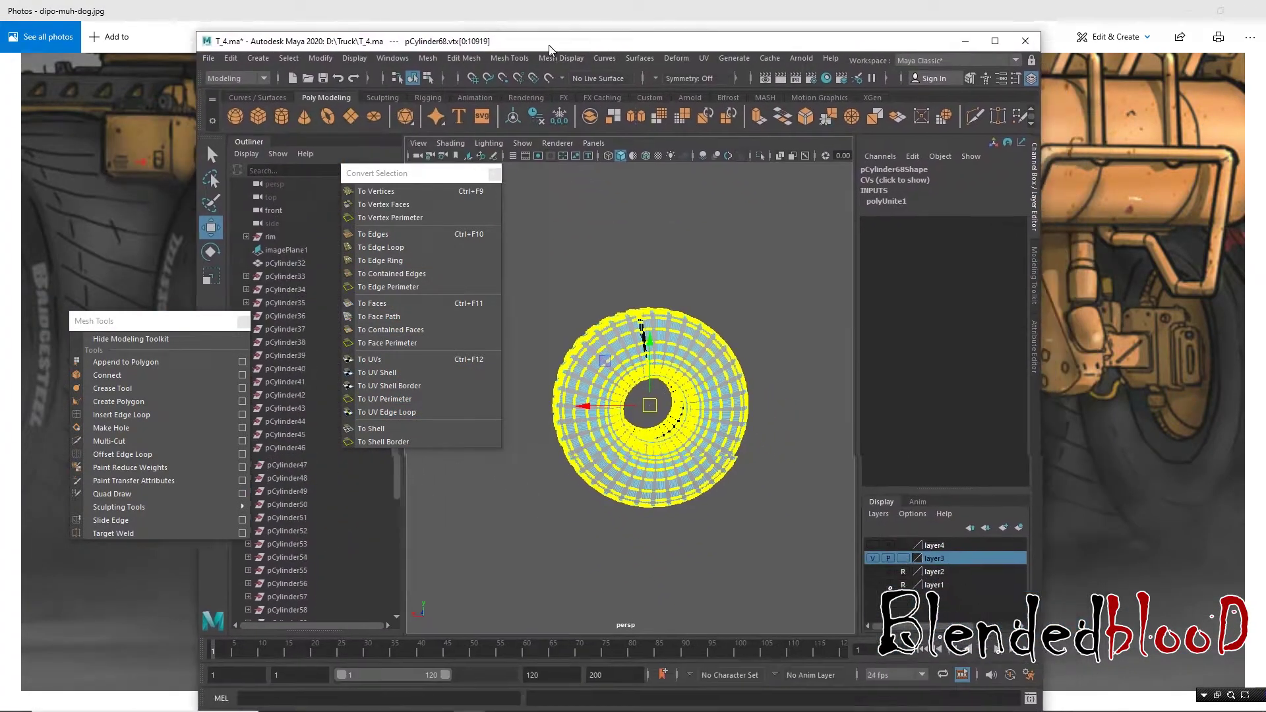
Step: Bring the truck reference photo in front of Maya and reposition it
mouse_move(961, 12)
left_mouse_down()
mouse_move(930, 84)
mouse_move(918, 67)
left_mouse_up()
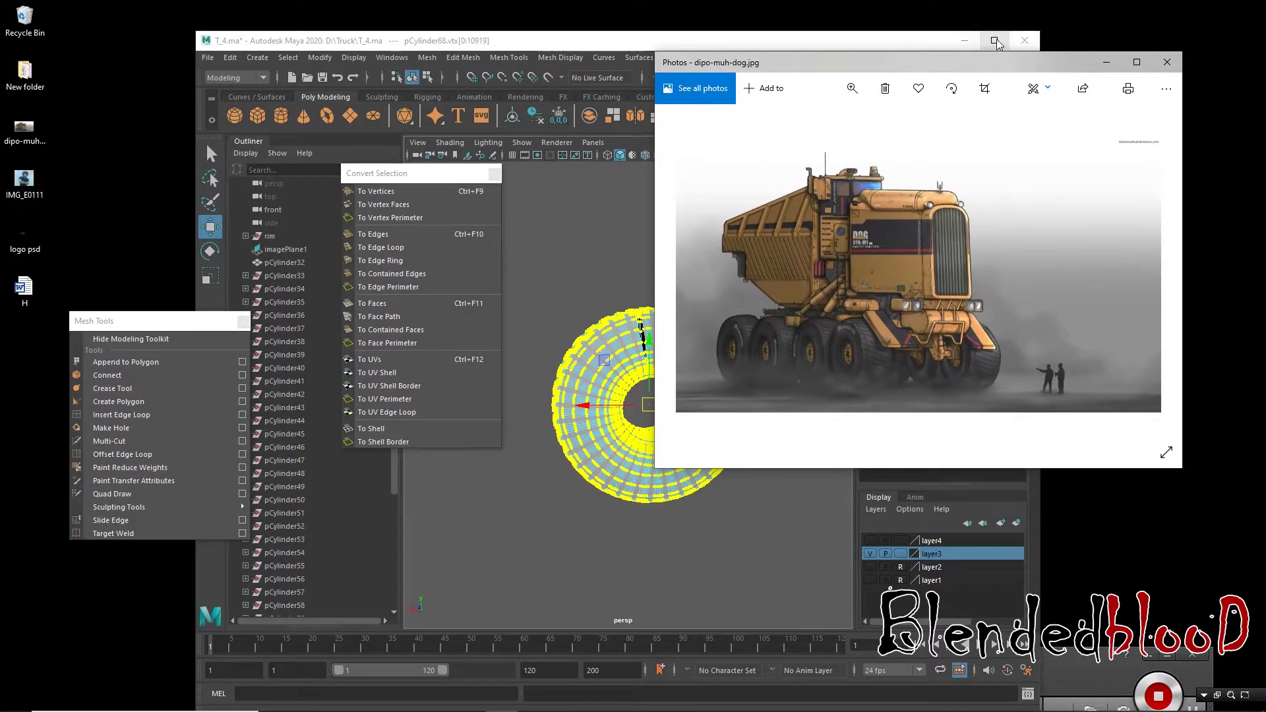
left_click_drag(981, 66, 989, 83)
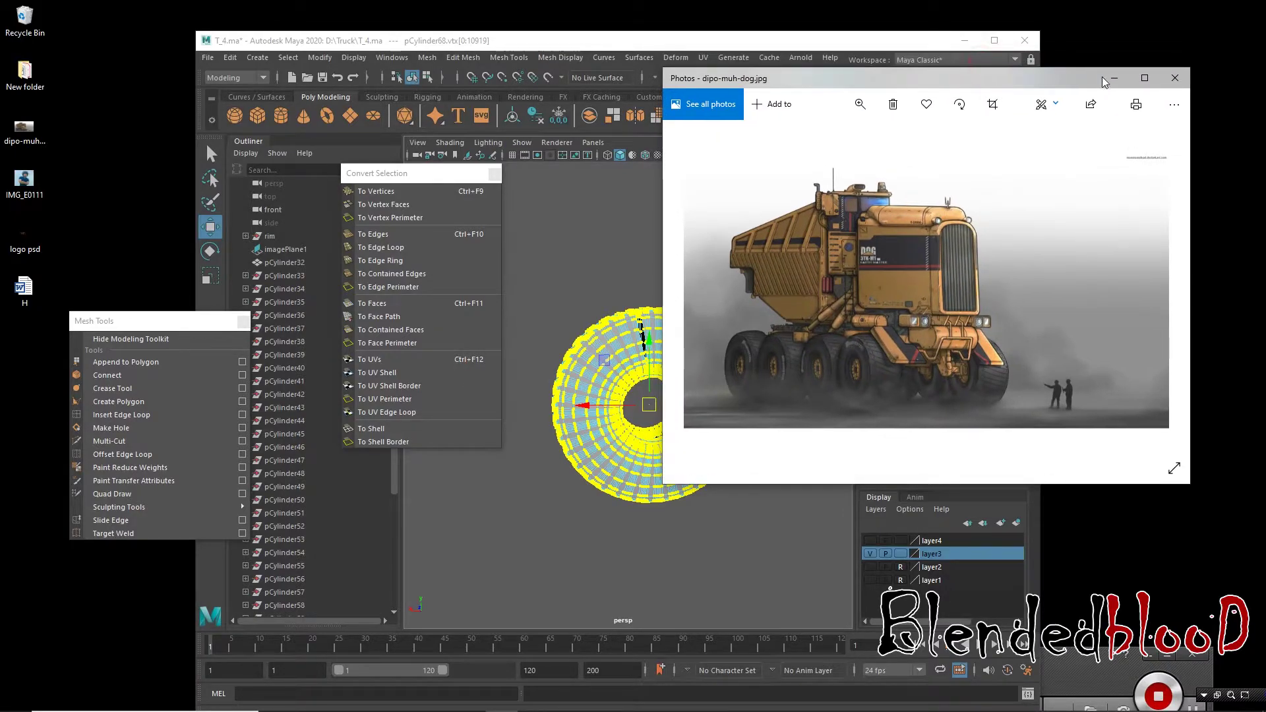
left_click(994, 40)
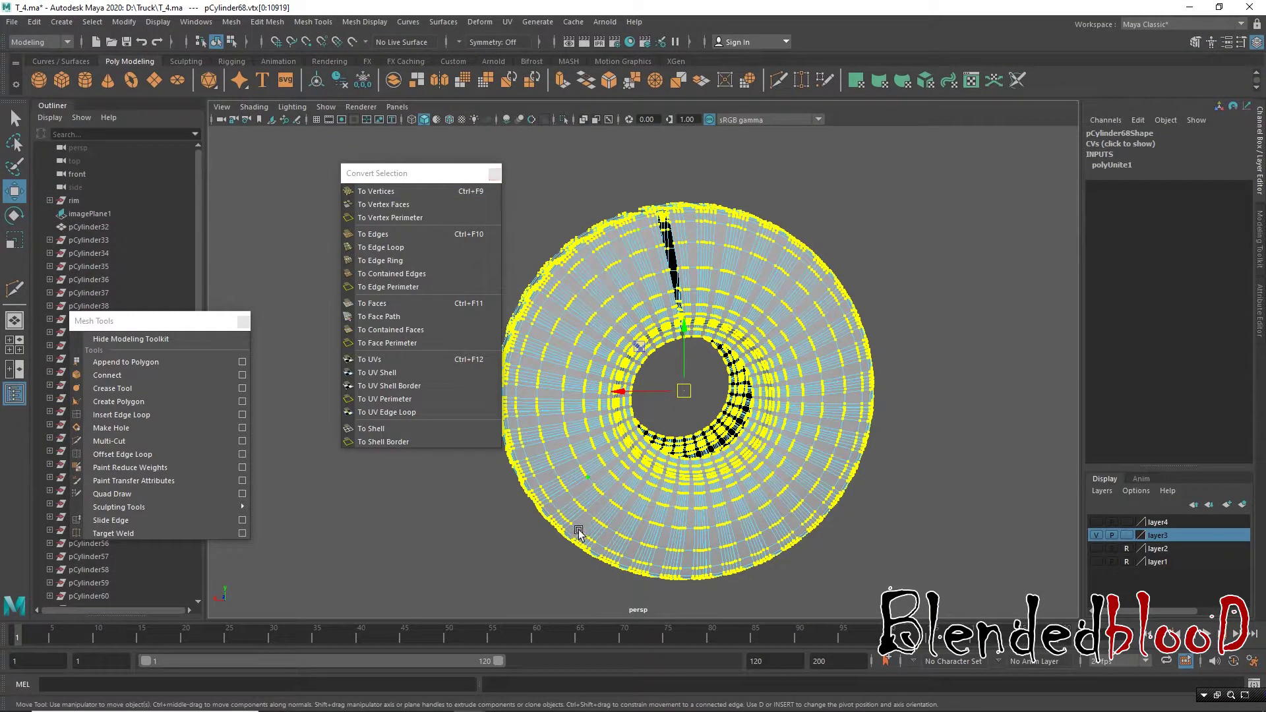
key("super")
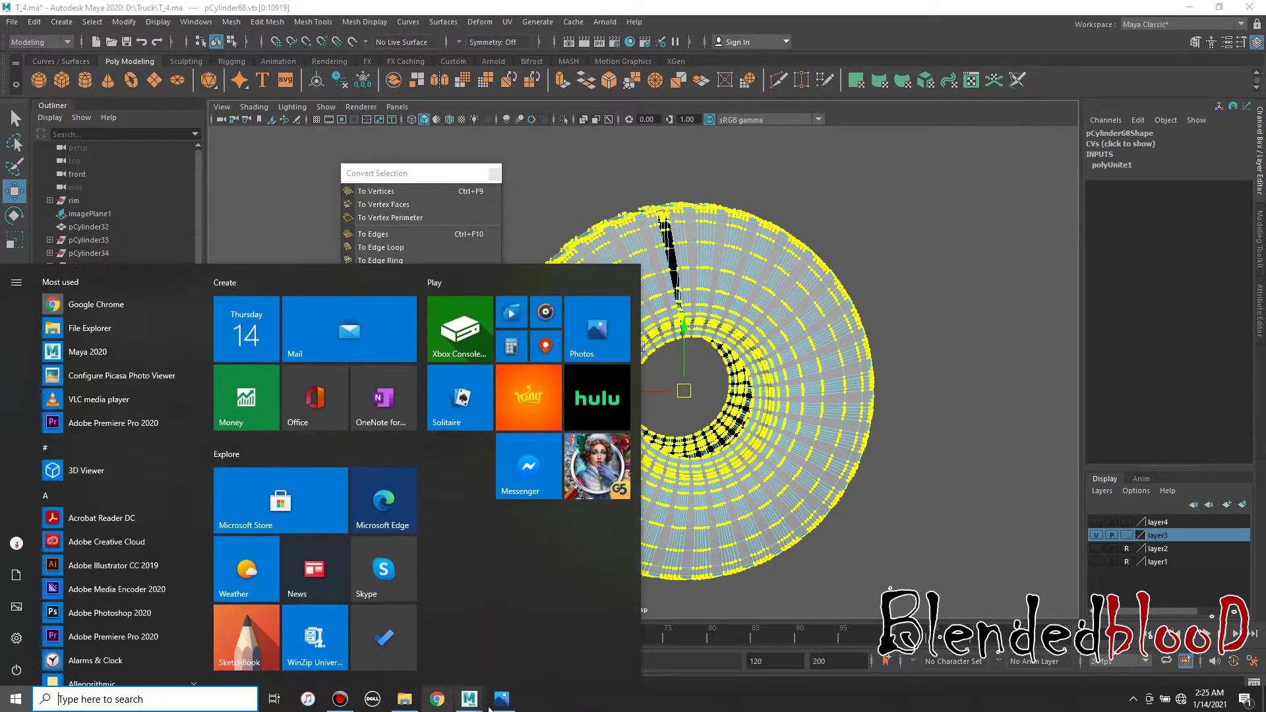
left_click(498, 707)
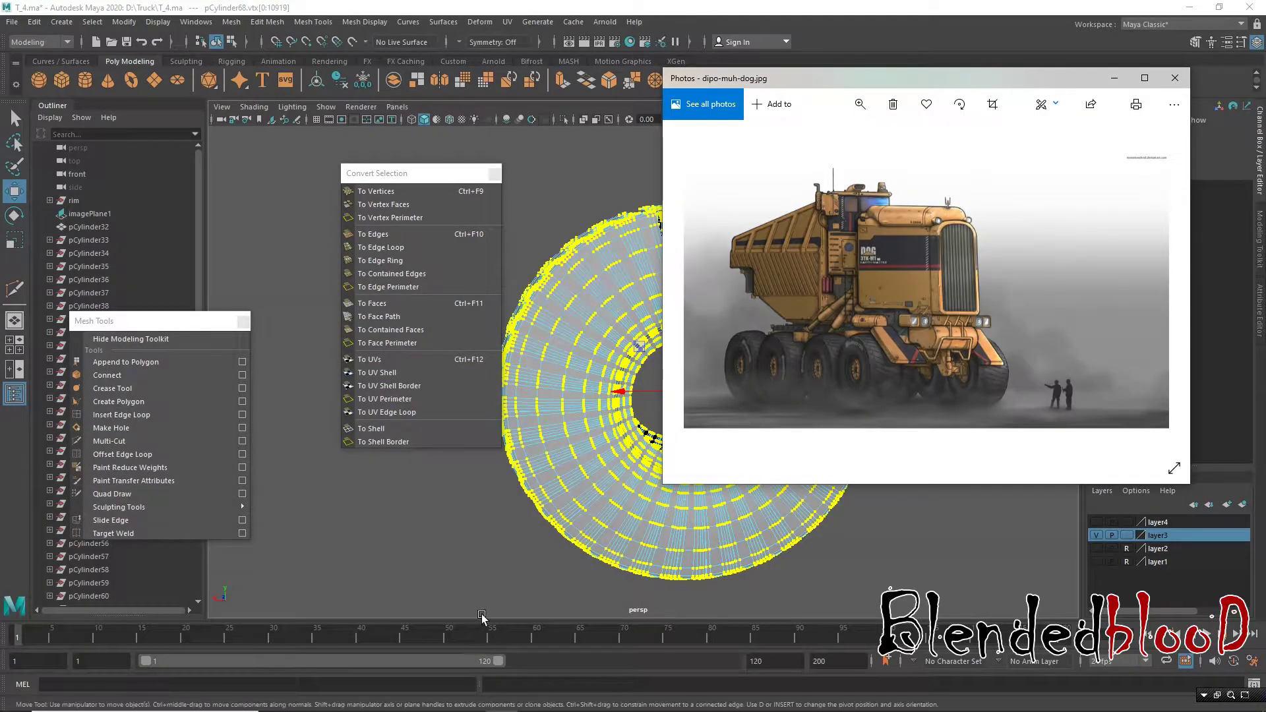
Step: Maximize the truck photo to study it, then switch back to Maya
key("super")
left_click(348, 699)
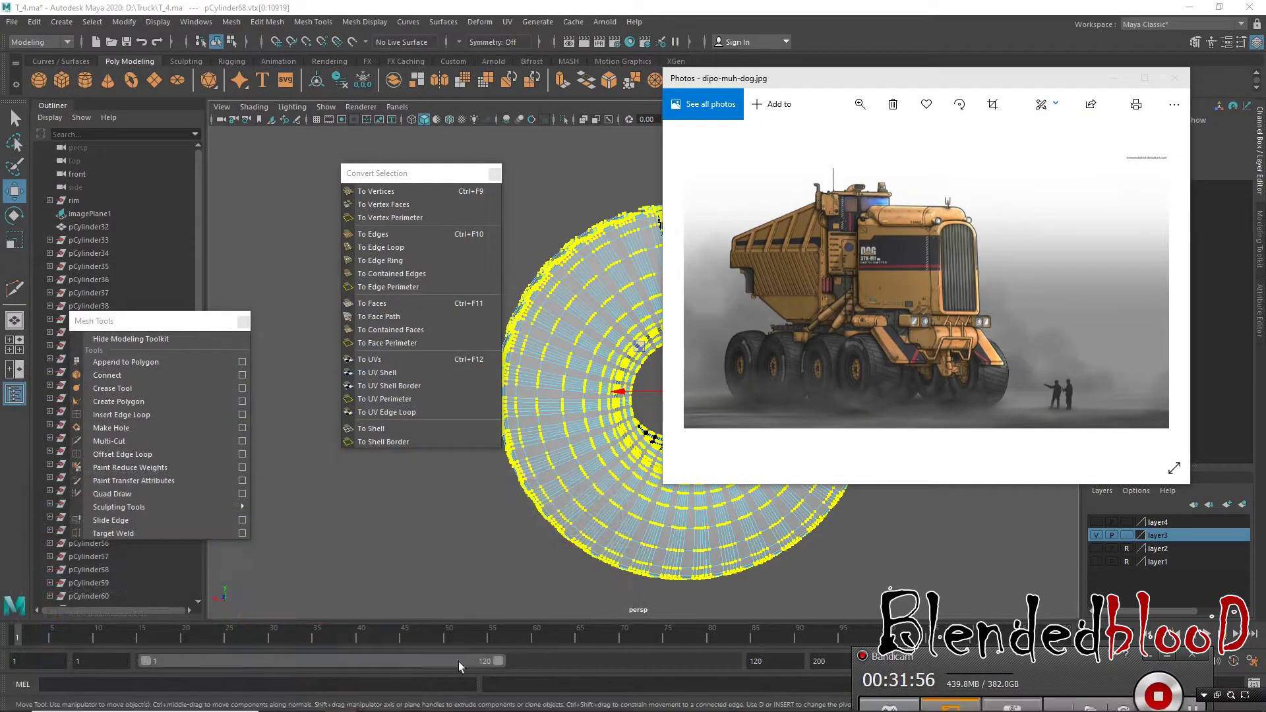
key("super")
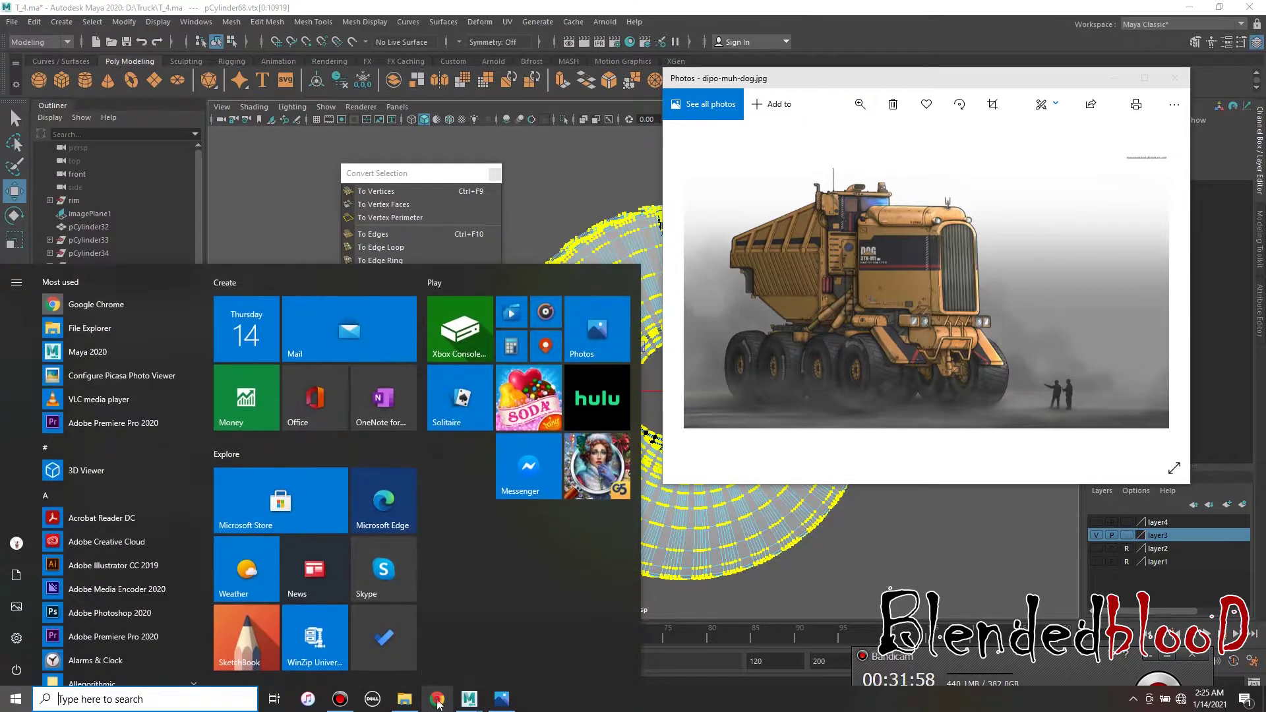
key("super")
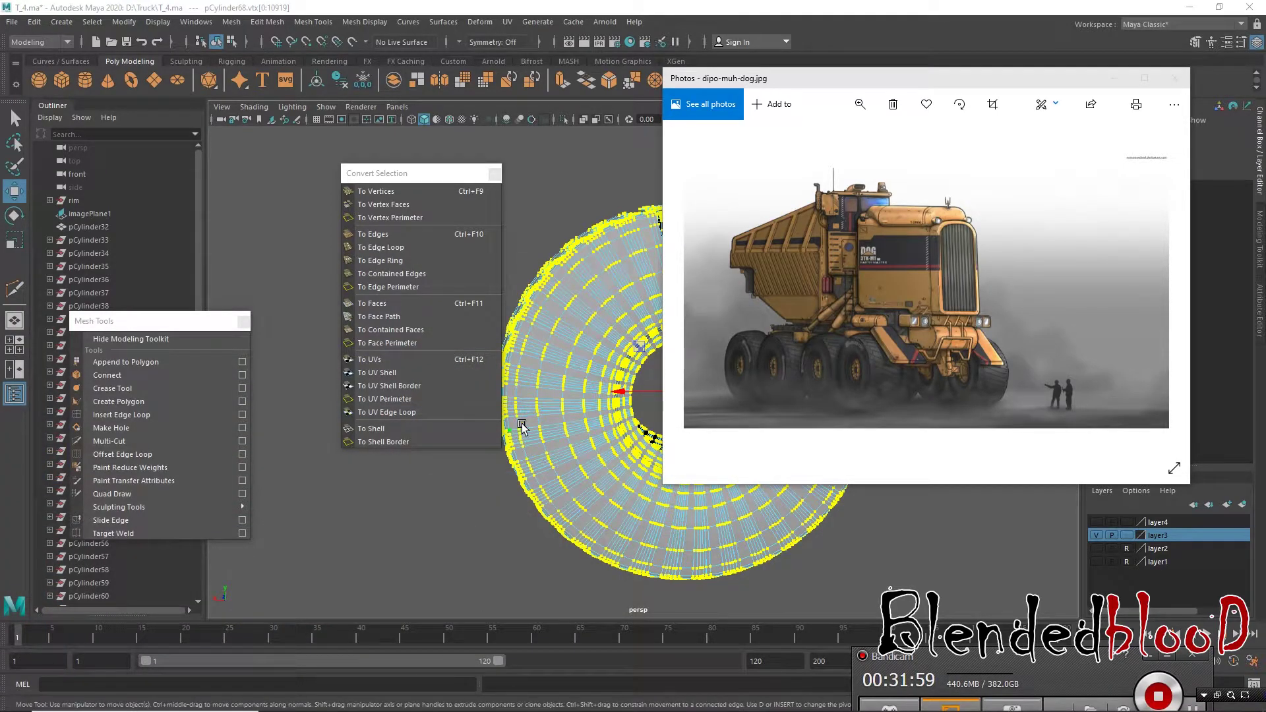
left_click(1144, 79)
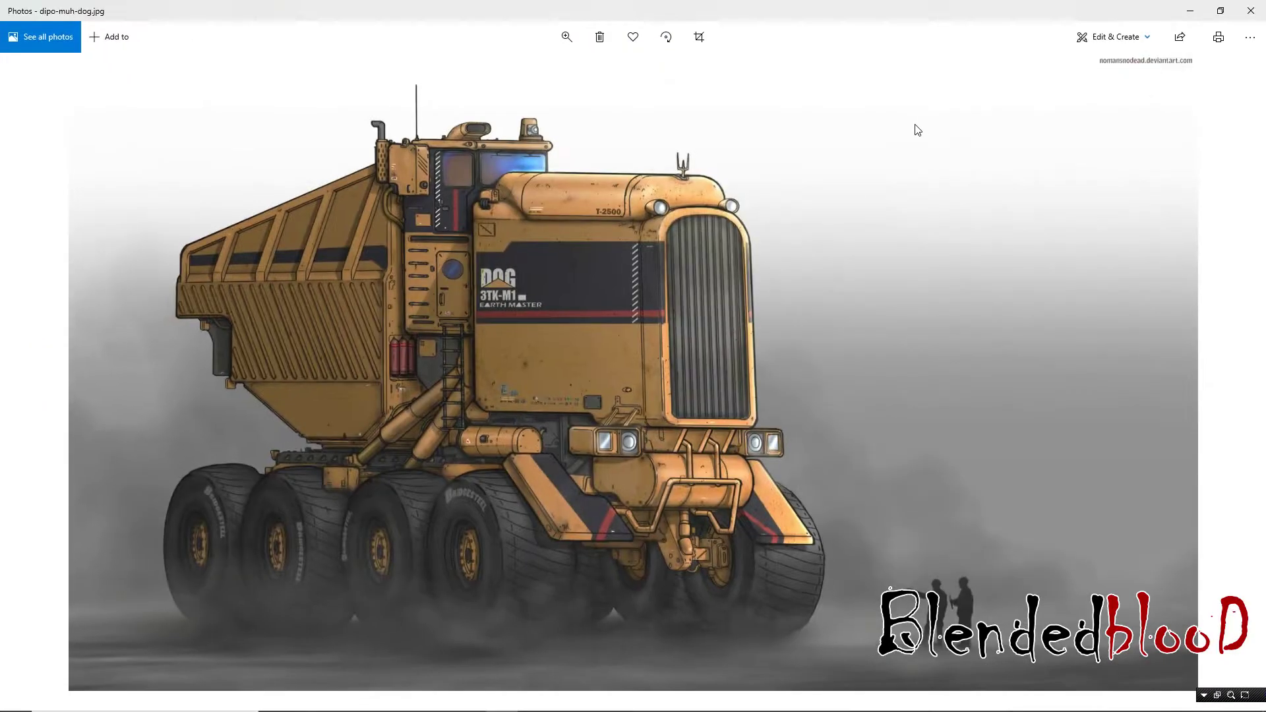
key("alt+Tab")
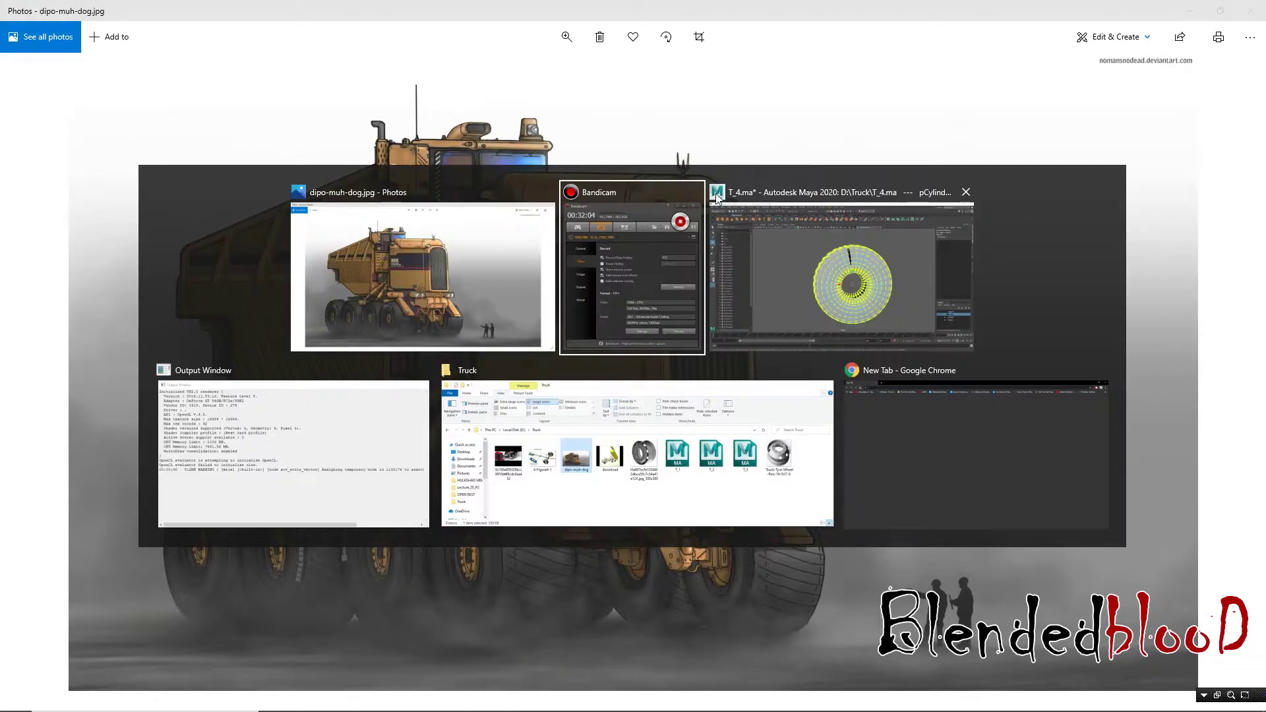
left_click(833, 268)
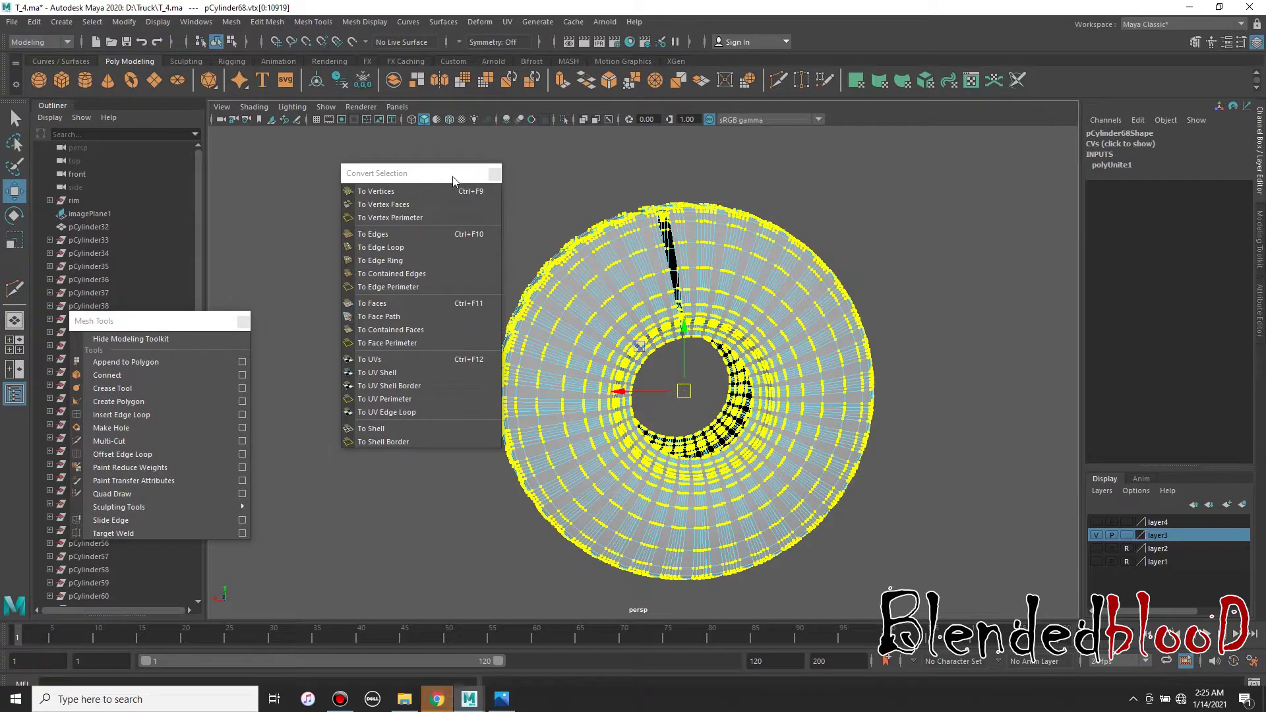
Step: Reselect the tire ring and select all of its vertices
left_click_drag(454, 179, 377, 176)
right_click_drag(600, 227, 692, 182)
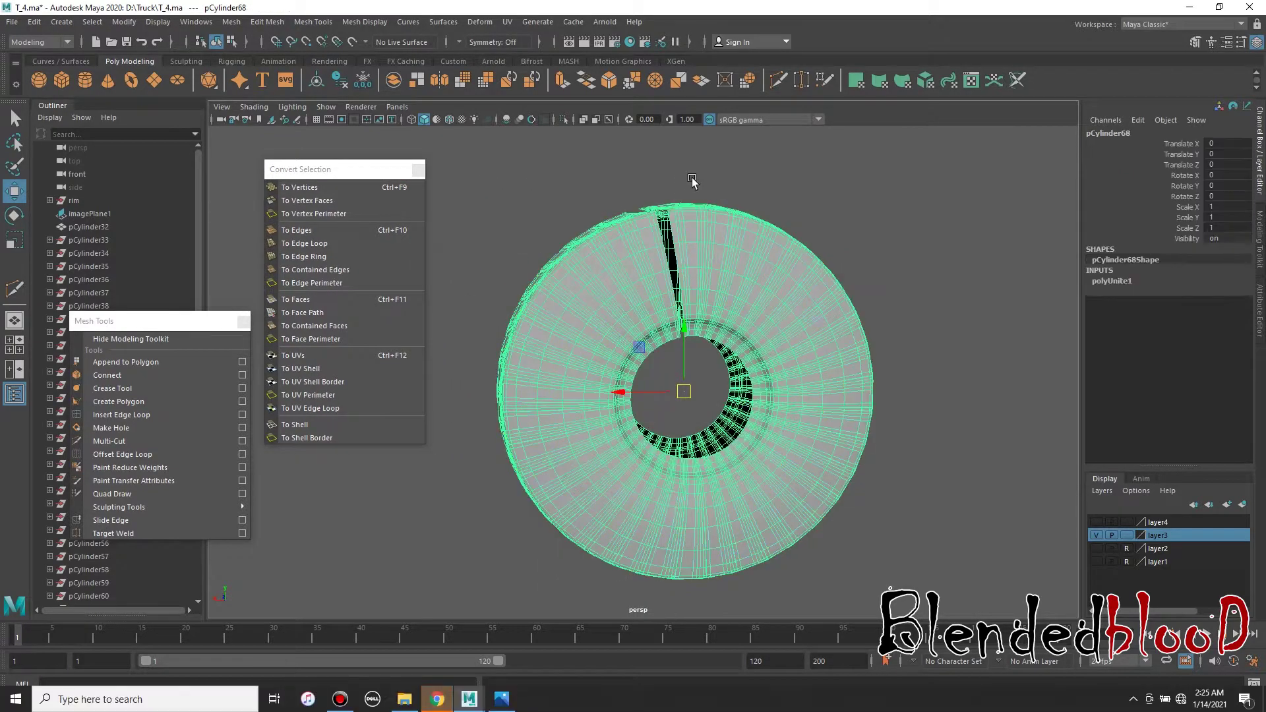
left_click(691, 182)
left_click(715, 239)
right_click_drag(714, 227, 638, 229)
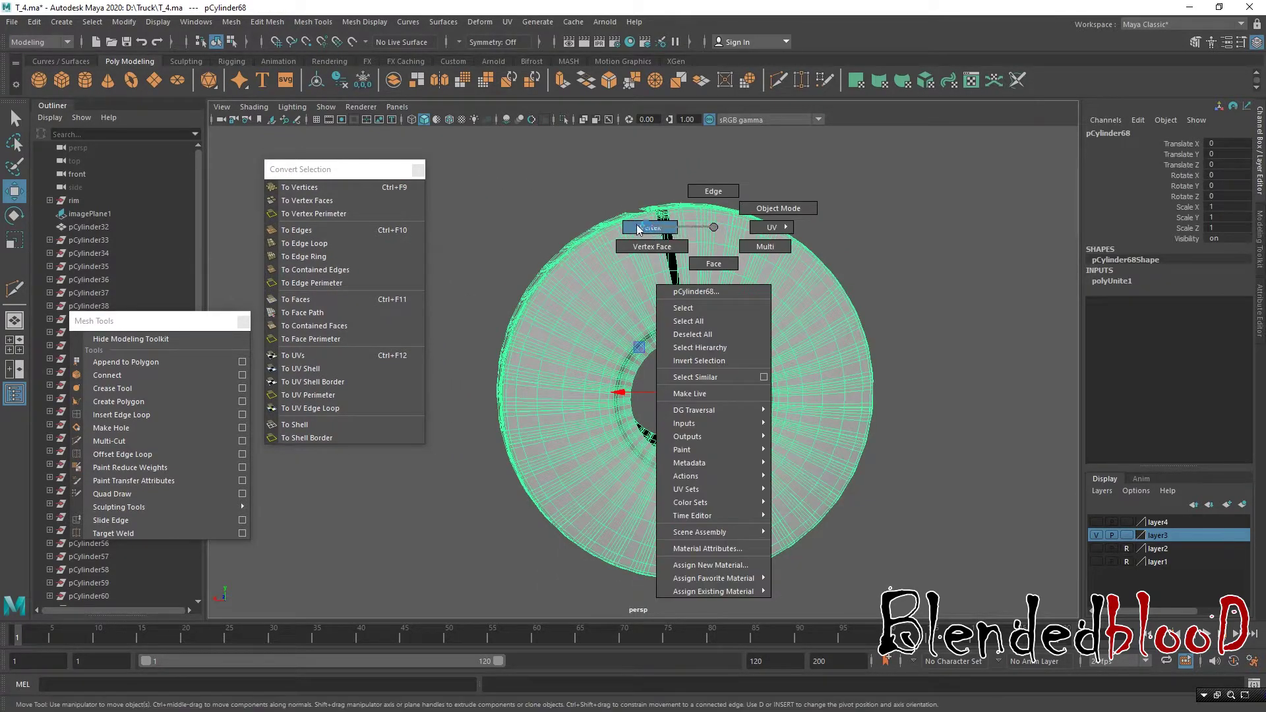
key("ctrl+F9")
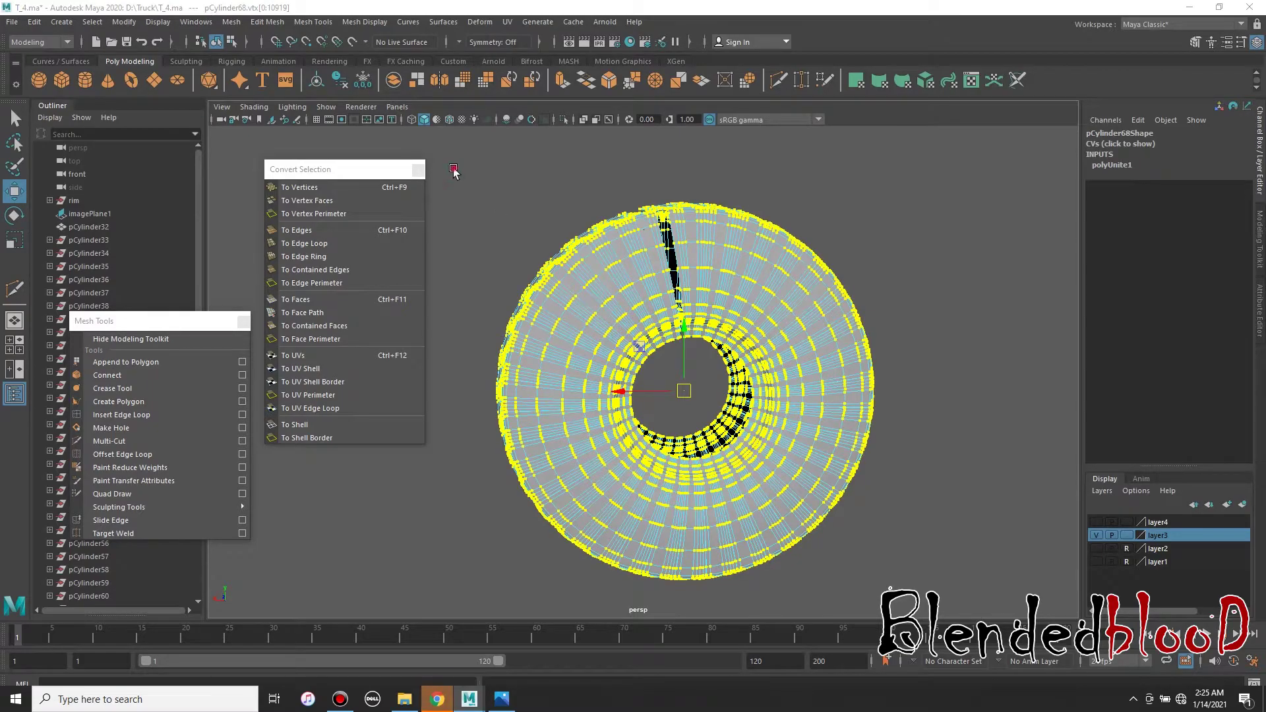
left_click_drag(454, 172, 957, 627)
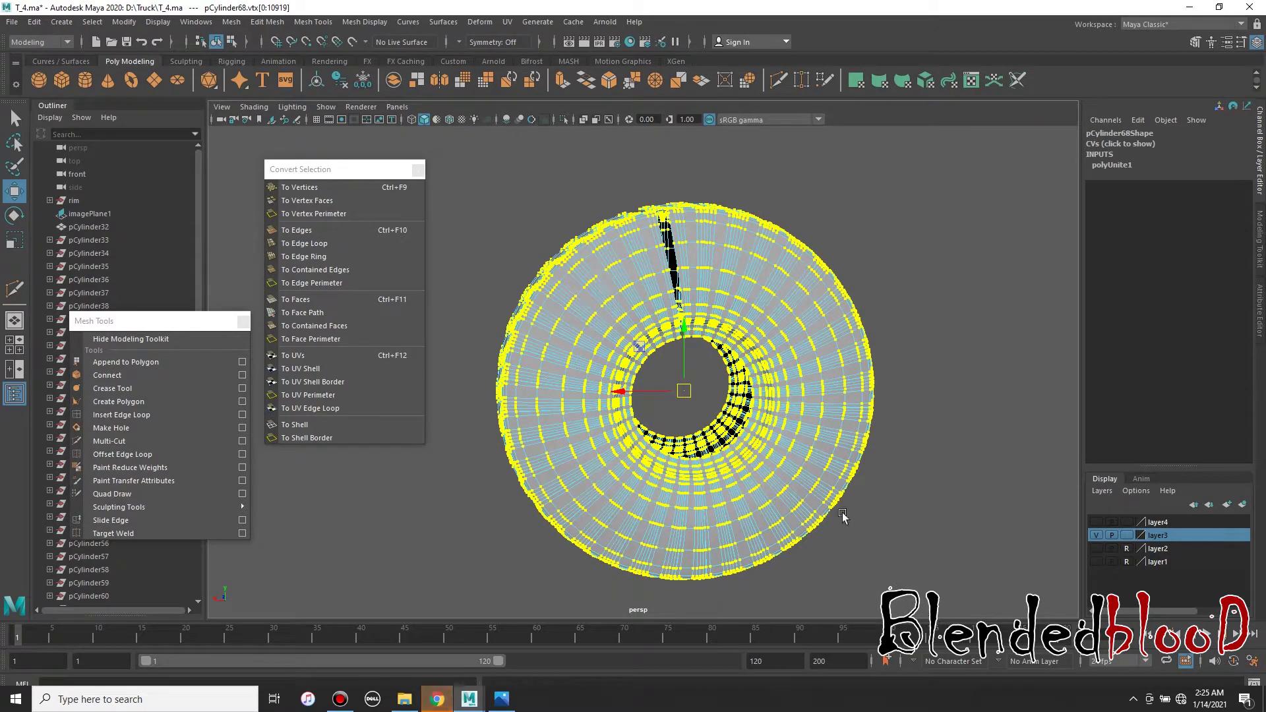
Step: Merge the ring's overlapping vertices with Edit Mesh > Merge
left_click(267, 21)
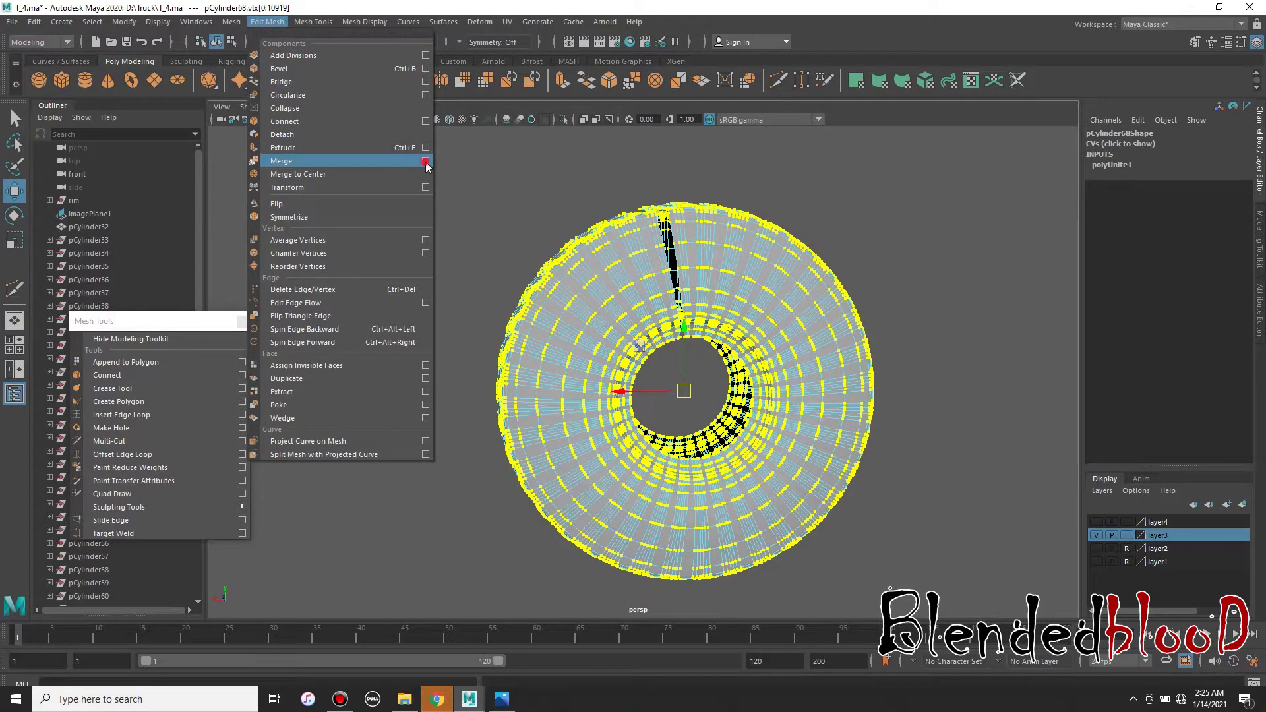
left_click(402, 160)
left_click(231, 22)
left_click(283, 162)
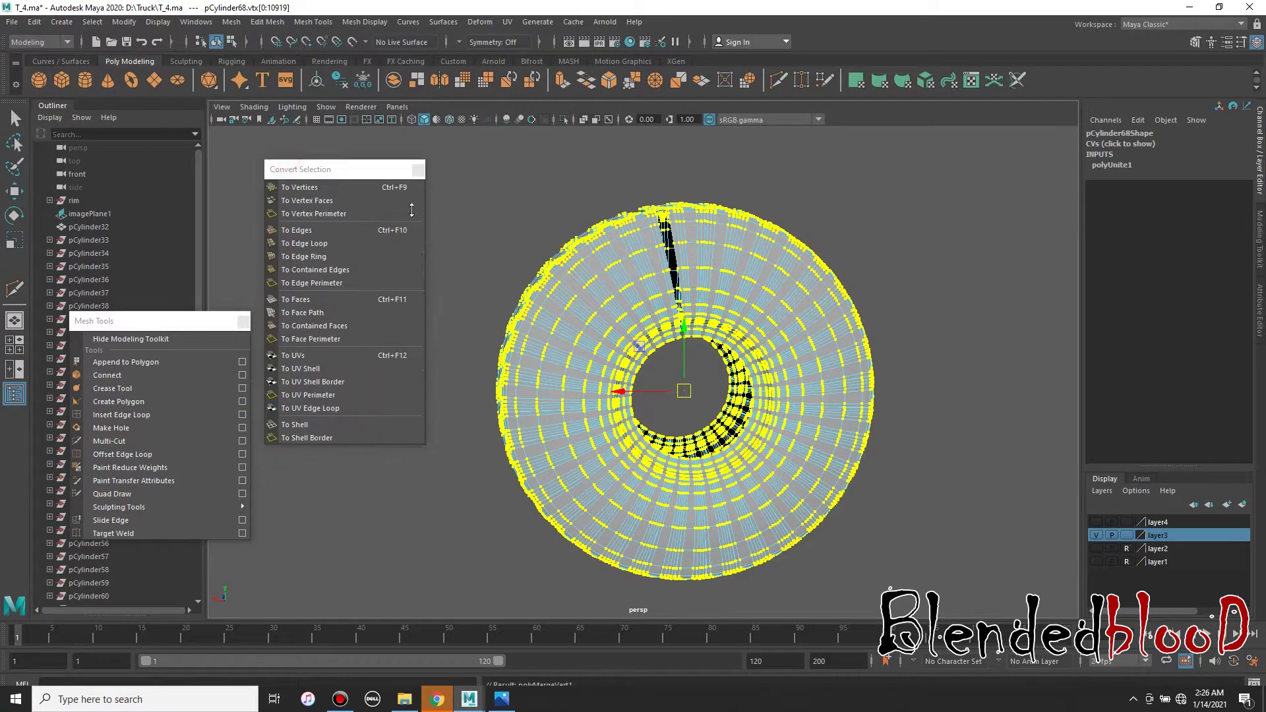
scroll(765, 290, "up", 1)
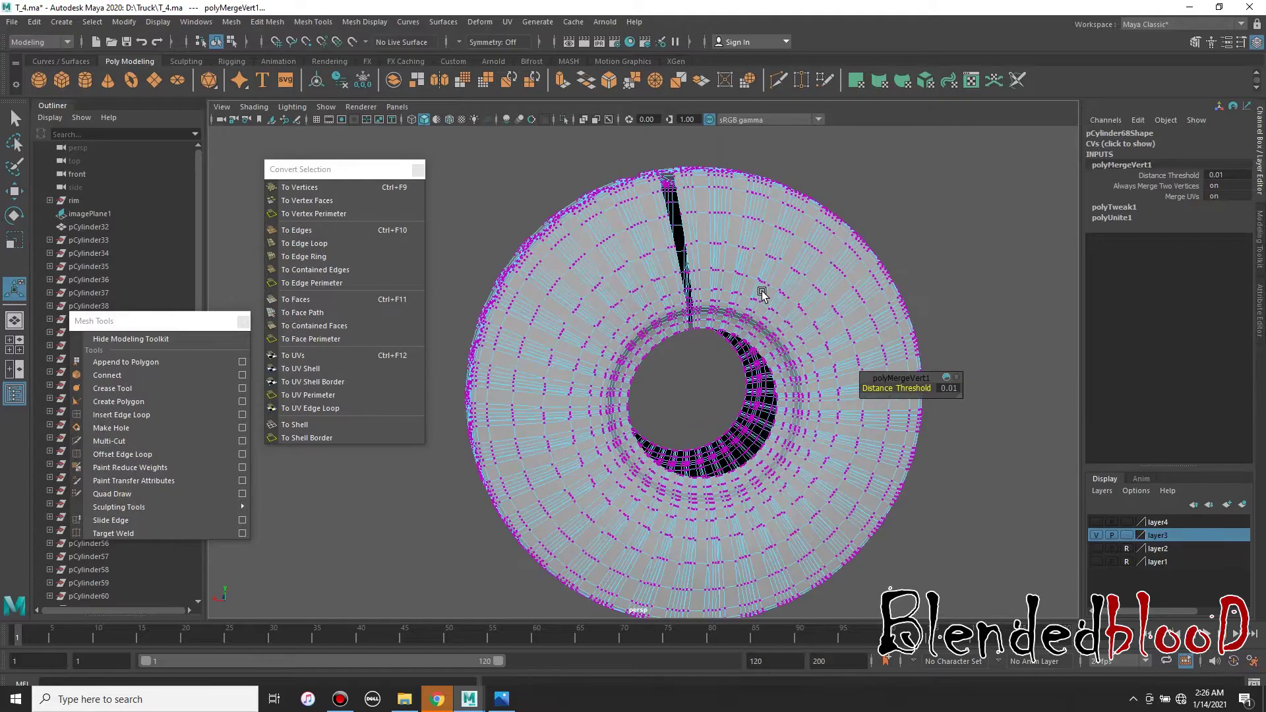
scroll(764, 290, "up", 2)
scroll(762, 293, "up", 2)
mouse_move(764, 290)
left_mouse_down("alt")
mouse_move(804, 370)
mouse_move(757, 349)
left_mouse_up("alt")
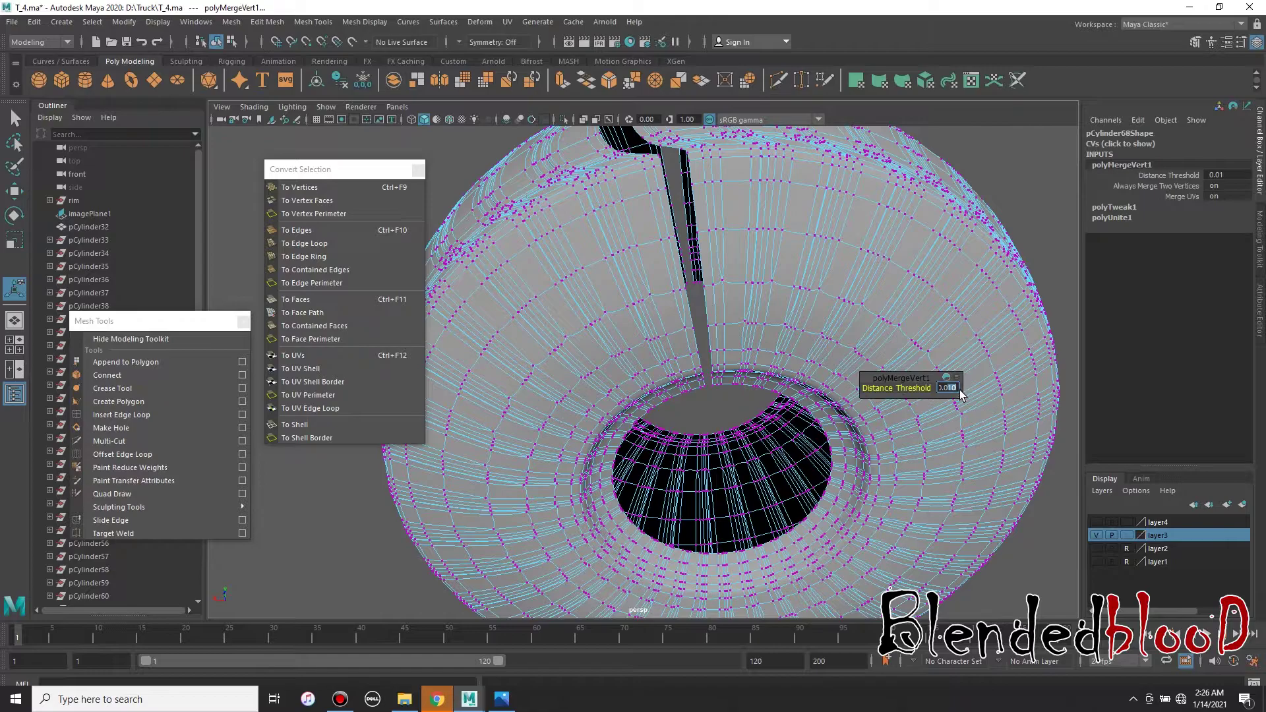
Step: Try a 0.06 merge distance threshold, then lower it to 0.01
type("0.06")
key("Return")
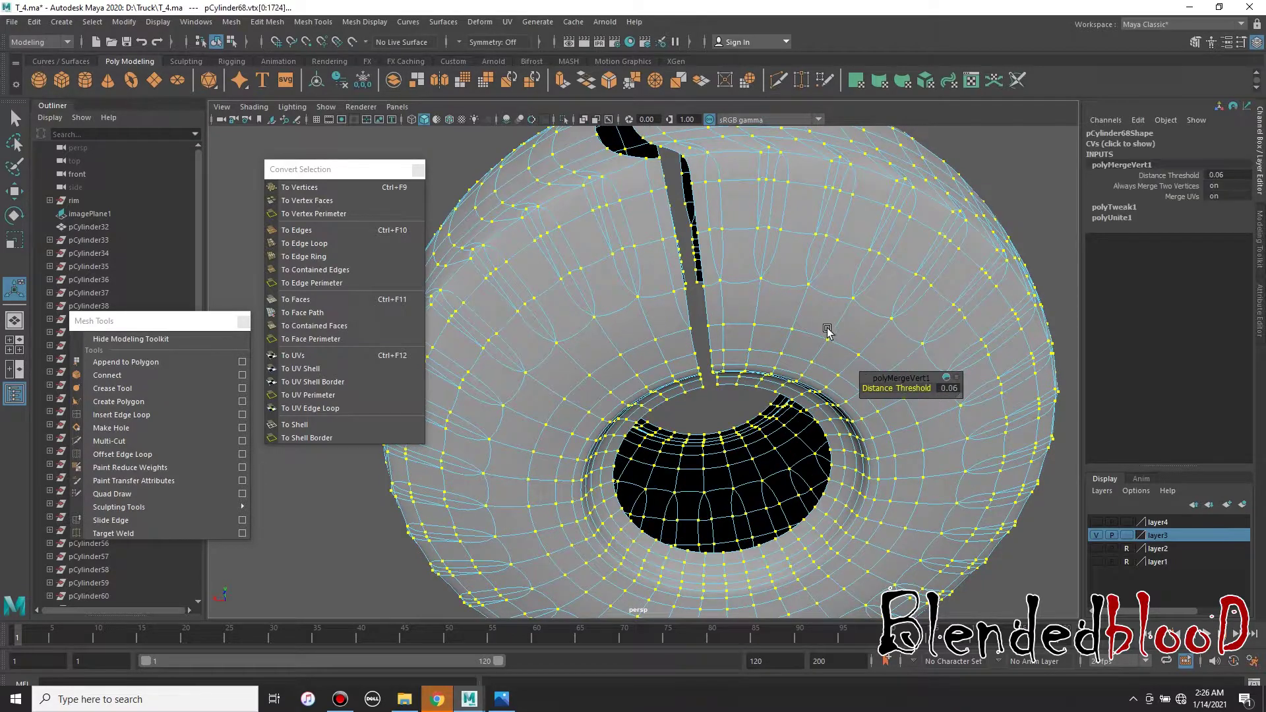
mouse_move(802, 285)
left_mouse_down("alt")
mouse_move(834, 265)
mouse_move(763, 235)
left_mouse_up("alt")
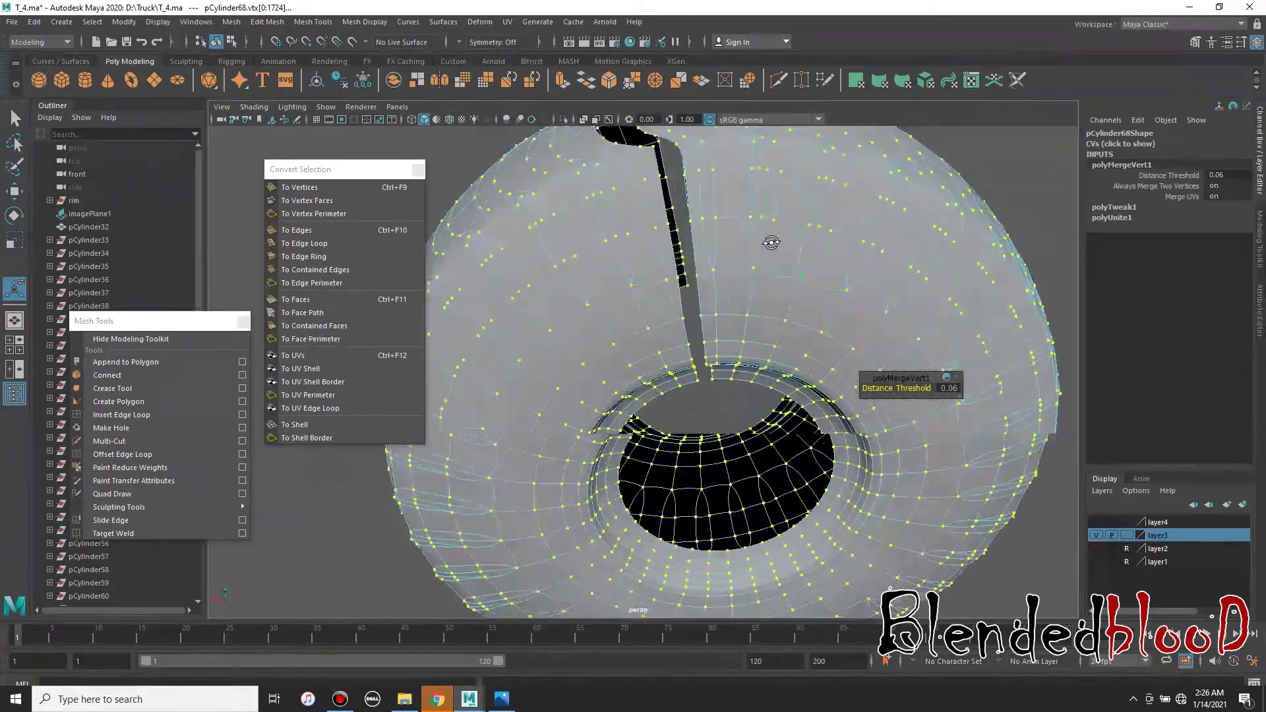
middle_click_drag(773, 241, 785, 248)
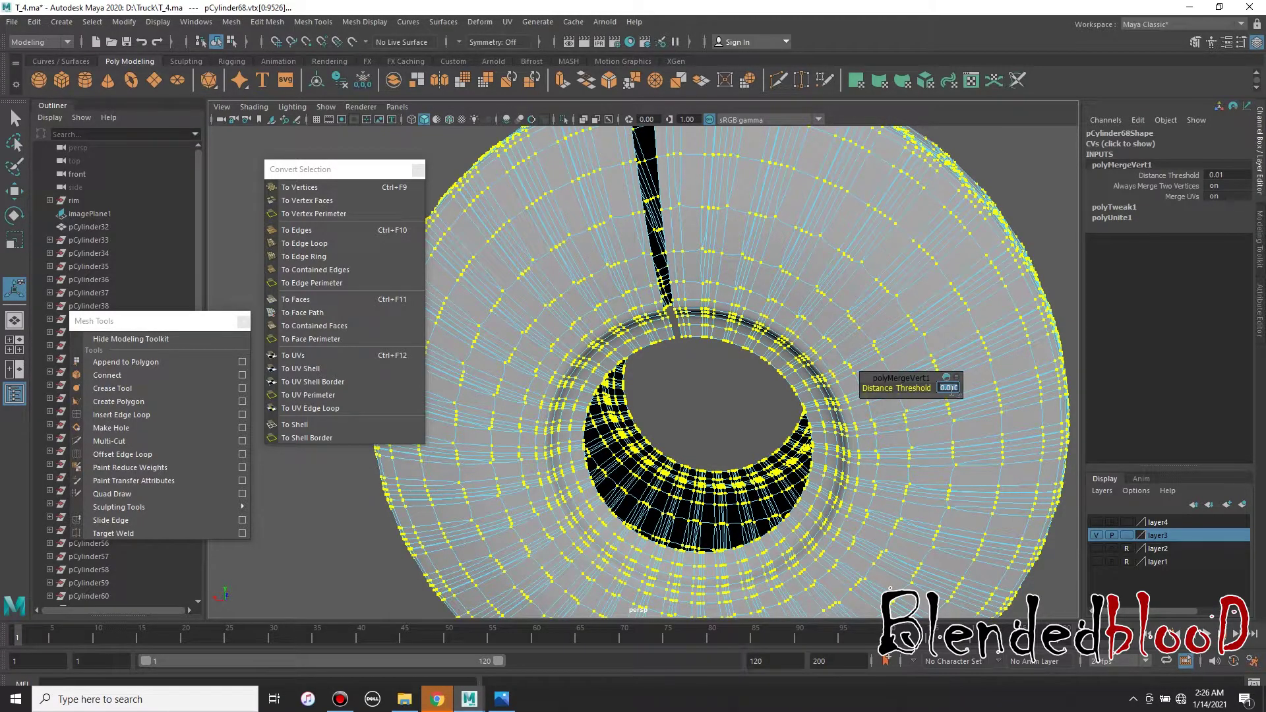
key("Return")
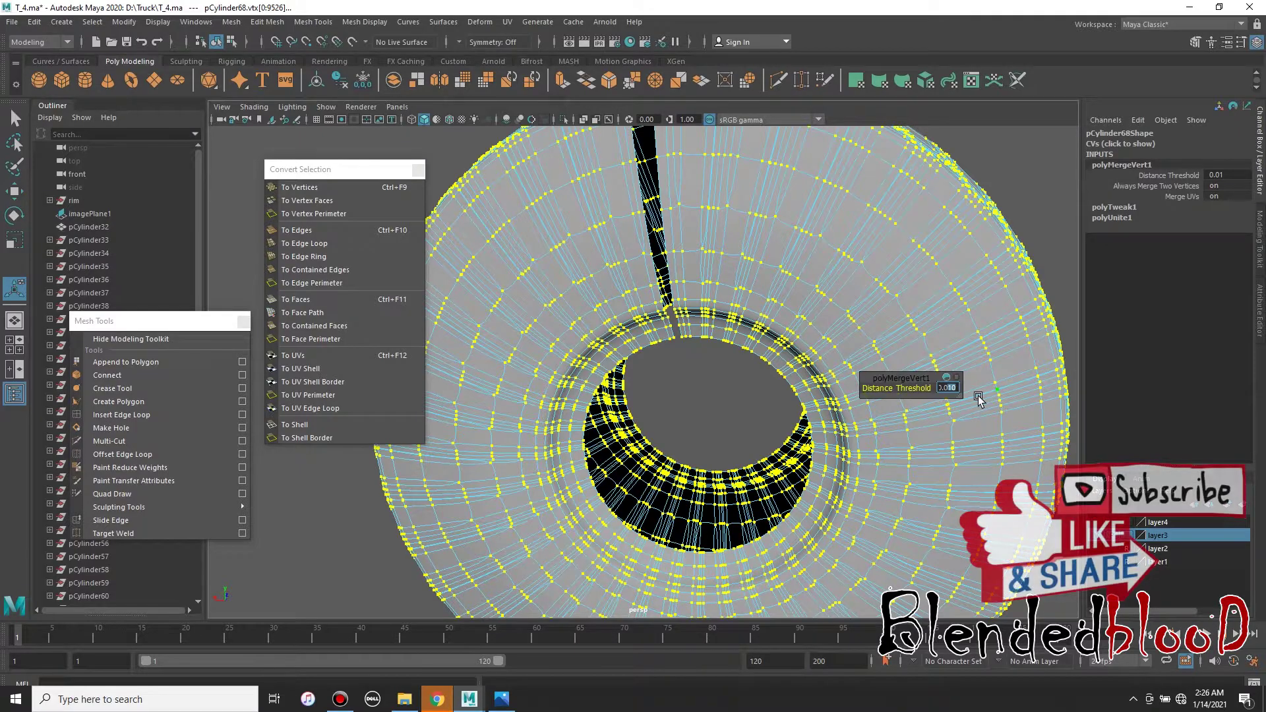
Step: Return to object mode with the Move tool and select the tire, viewing along the slit
key("w")
right_click_drag(896, 272, 941, 259)
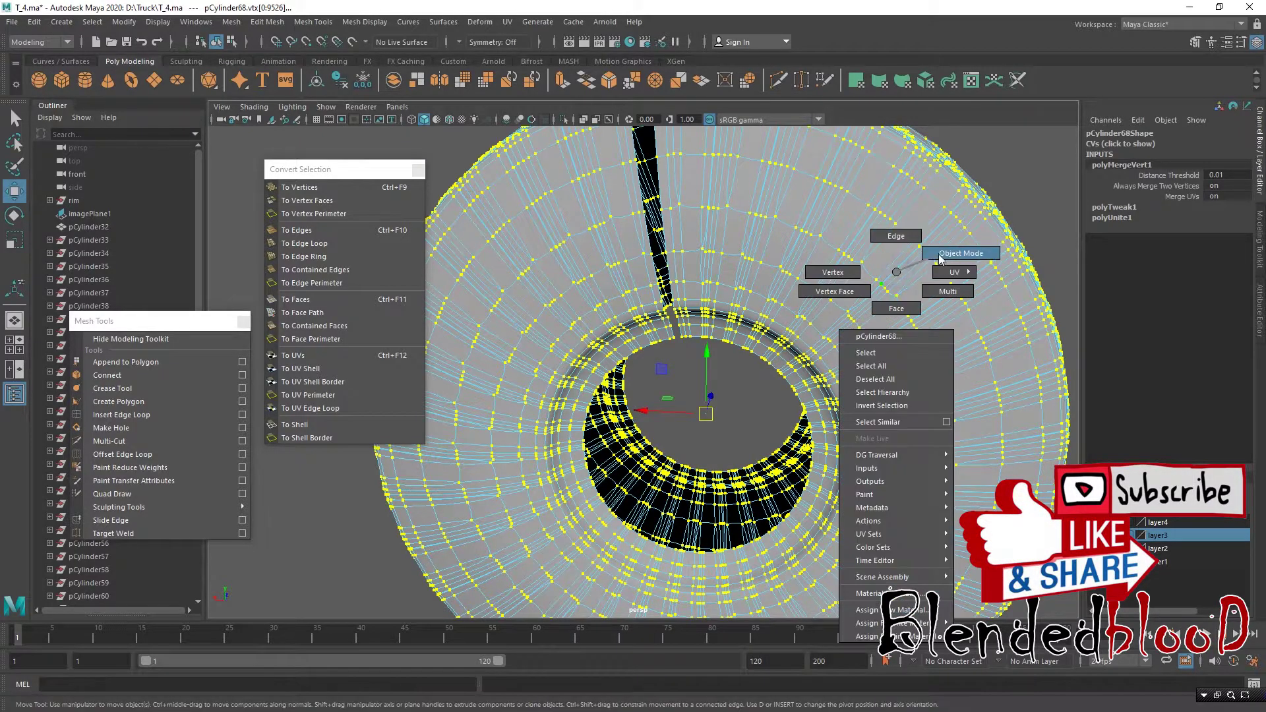
left_click(1009, 198)
scroll(1009, 198, "down", 3)
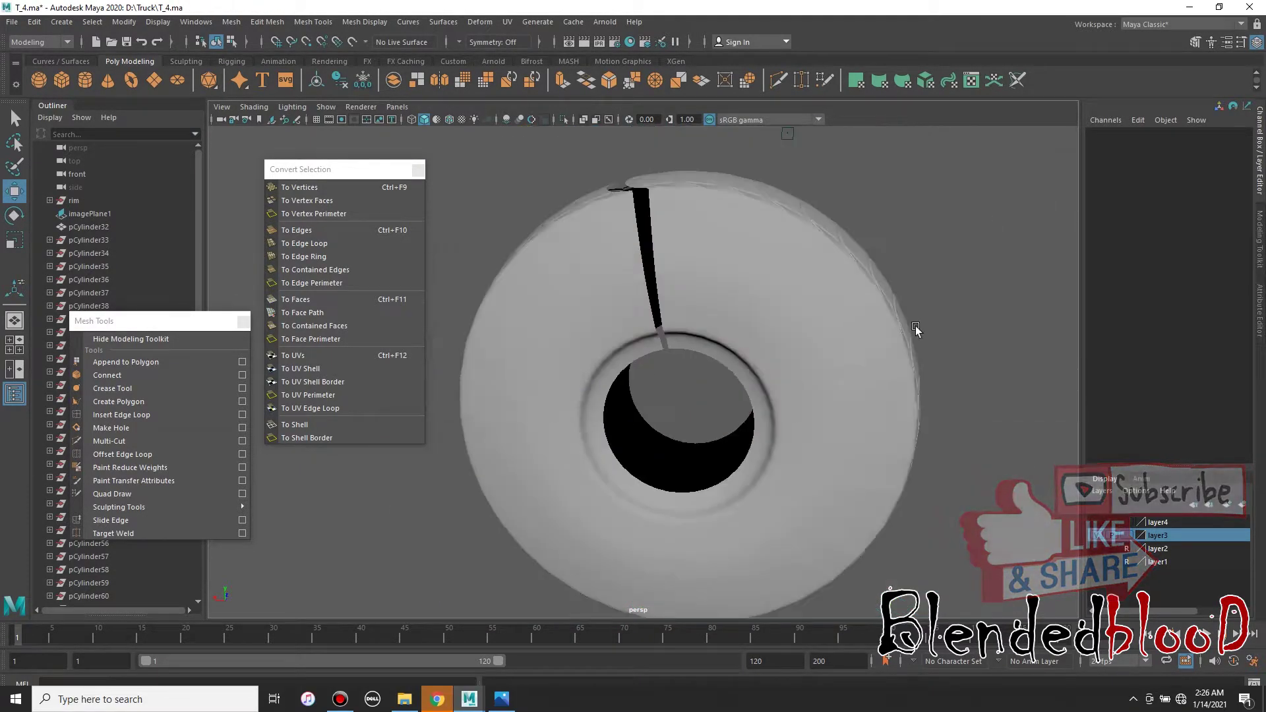
mouse_move(923, 316)
left_mouse_down("alt")
mouse_move(845, 317)
mouse_move(1093, 336)
mouse_move(686, 342)
left_mouse_up("alt")
scroll(668, 326, "up", 3)
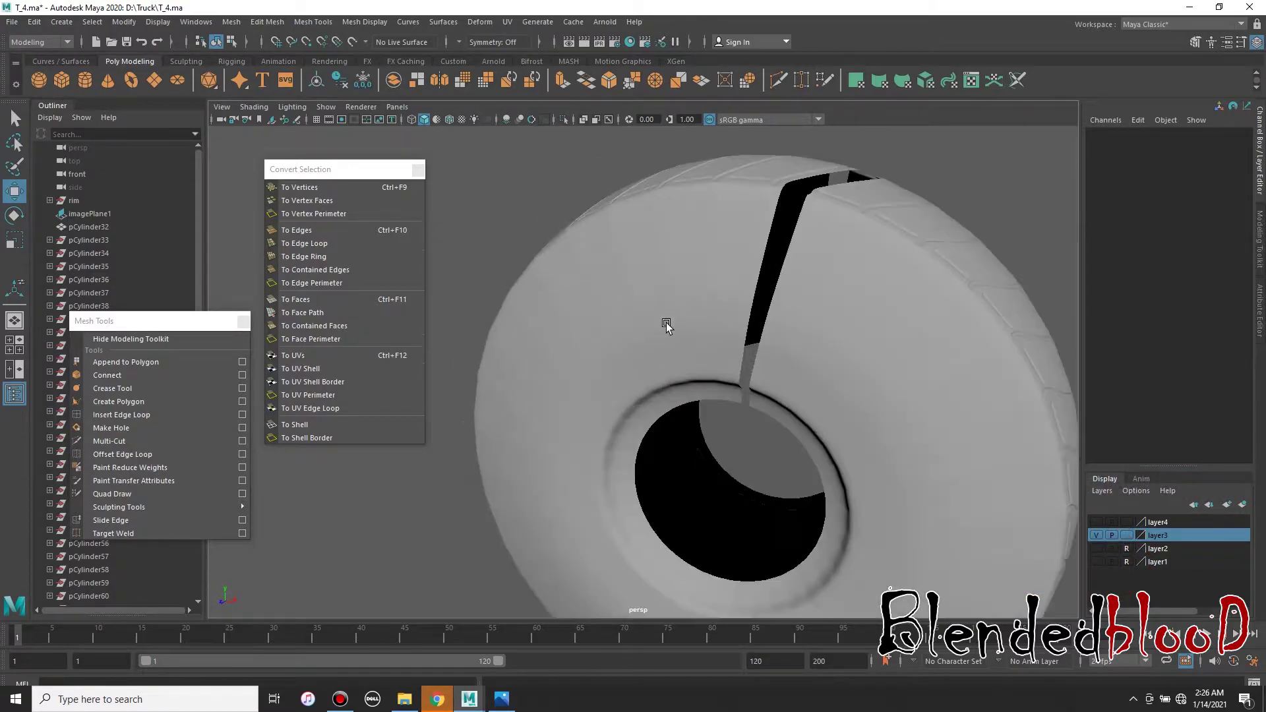
scroll(681, 333, "up", 2)
left_click(681, 333)
scroll(648, 318, "up", 2)
mouse_move(673, 294)
left_mouse_down("alt")
mouse_move(752, 302)
mouse_move(790, 323)
mouse_move(667, 302)
mouse_move(749, 249)
left_mouse_up("alt")
scroll(707, 315, "down", 3)
Step: Pull a face beside the slit outward along X to check for gaps
right_click_drag(749, 248, 745, 279)
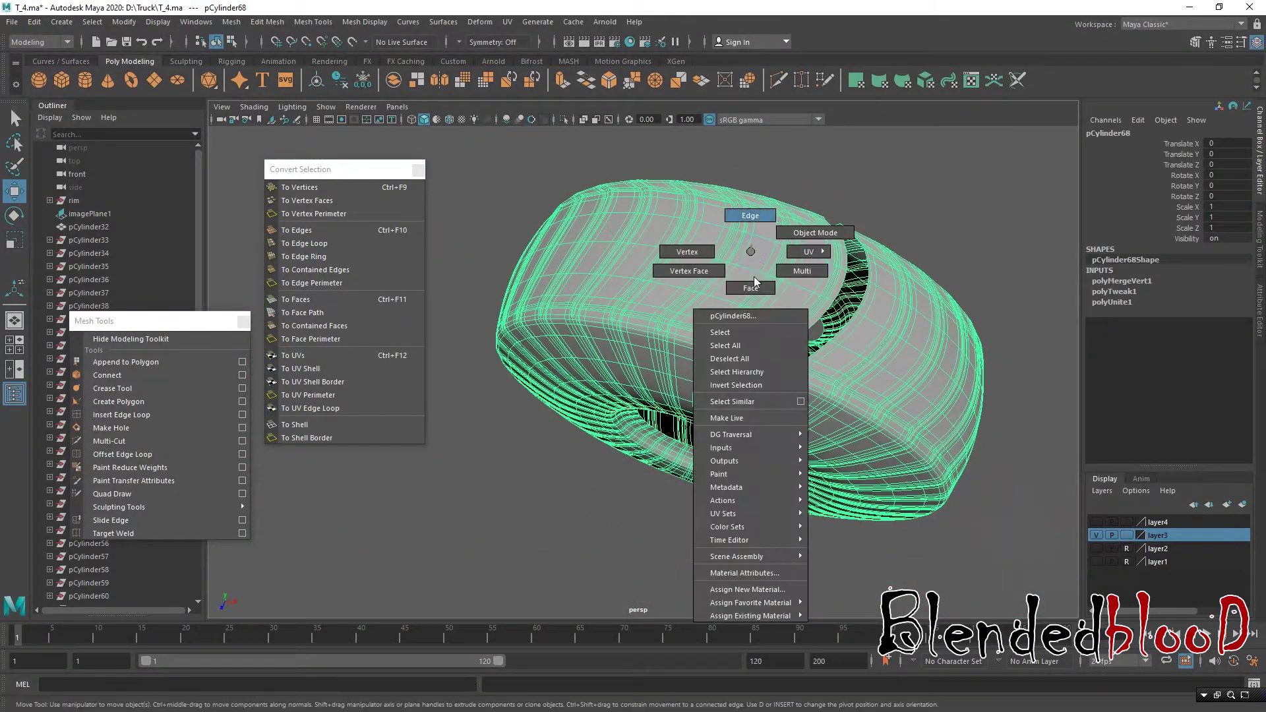
left_click(745, 279)
double_click(714, 313)
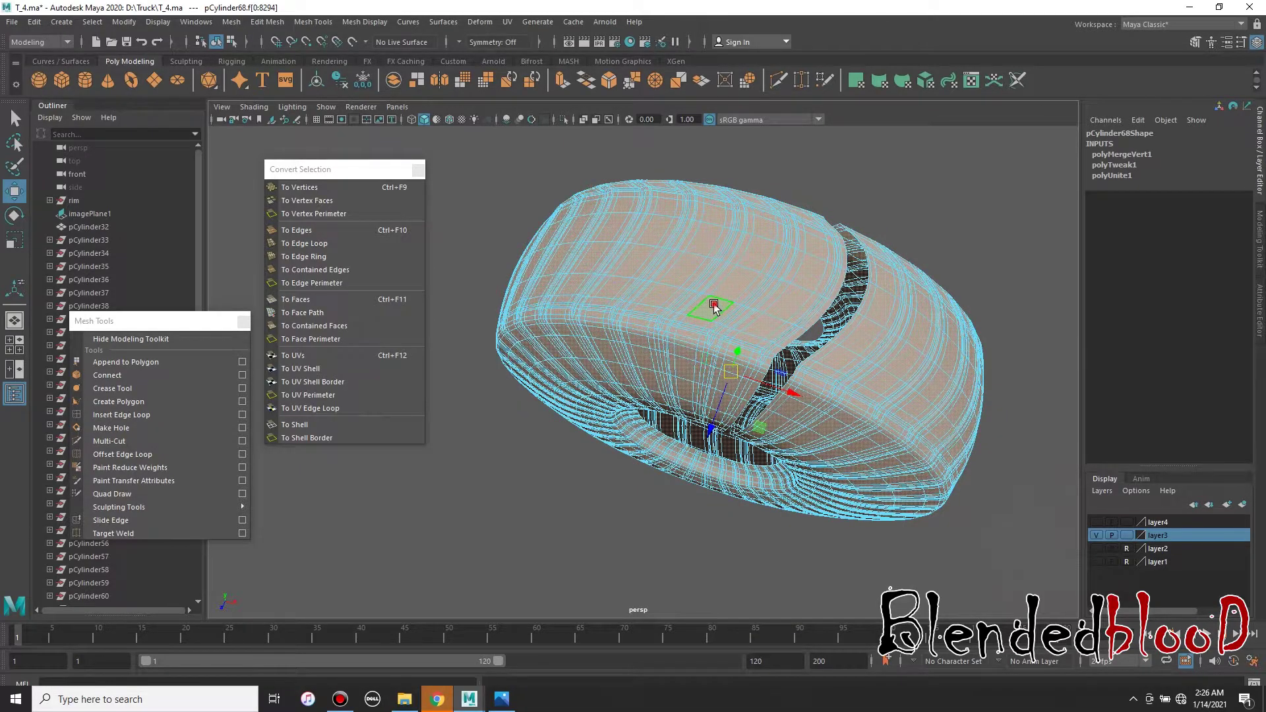
left_click_drag(704, 350, 679, 310, "alt")
left_click(679, 310)
scroll(682, 323, "up", 5)
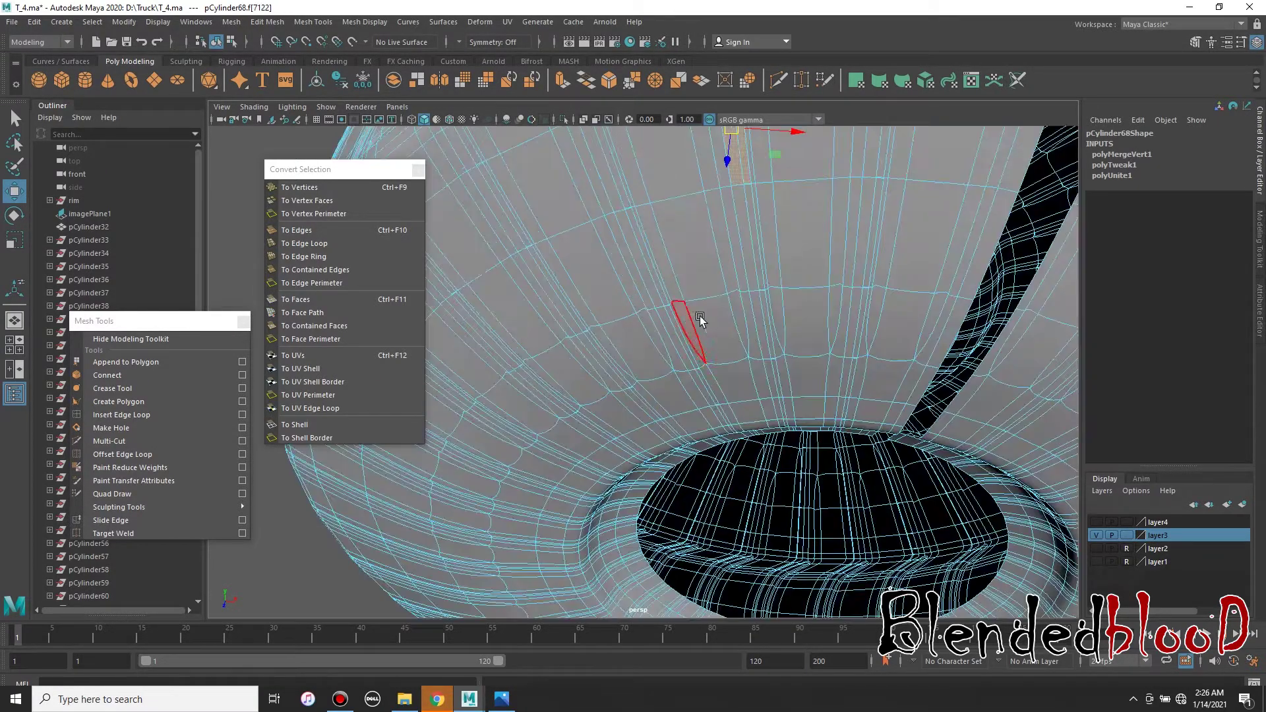
left_click(753, 337)
left_click_drag(753, 337, 791, 330, "alt")
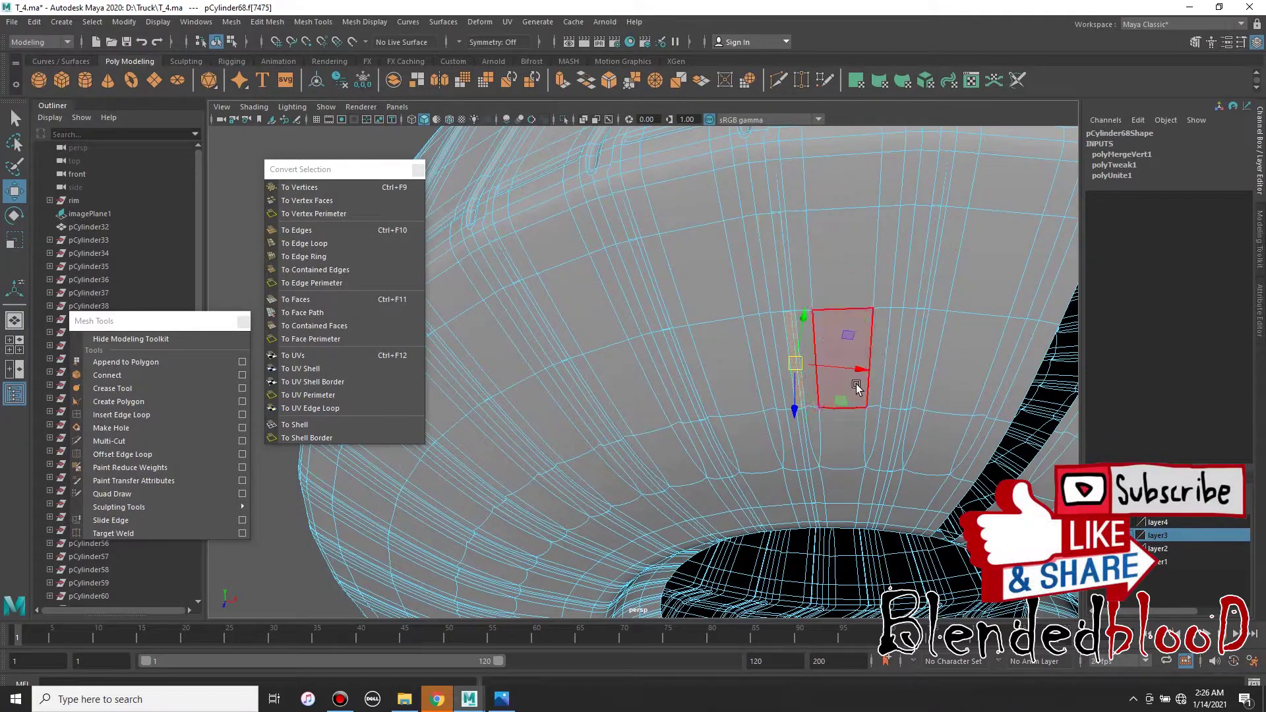
mouse_move(854, 367)
left_mouse_down()
mouse_move(962, 377)
mouse_move(879, 374)
mouse_move(894, 378)
left_mouse_up()
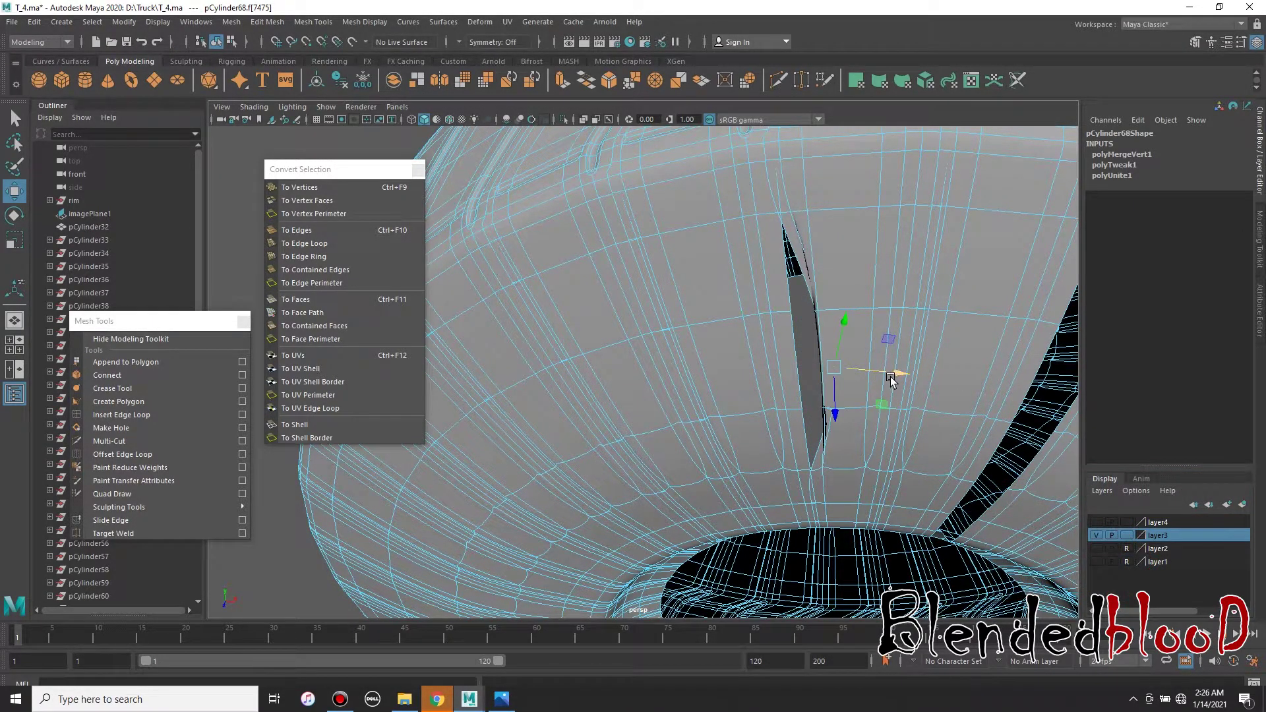
scroll(890, 381, "down", 1)
scroll(876, 369, "down", 2)
scroll(797, 367, "down", 2)
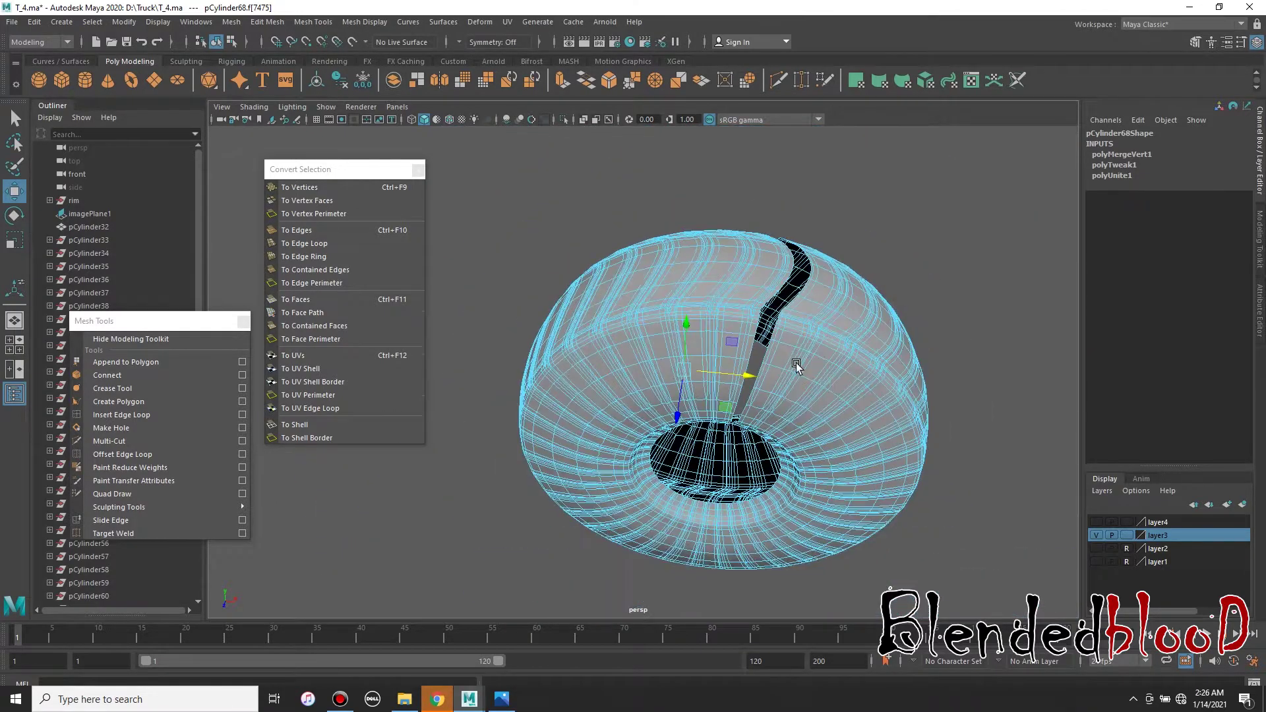
Step: Pull another tread face outward to expose the opening behind it
left_click_drag(797, 366, 712, 341, "alt")
double_click(712, 304)
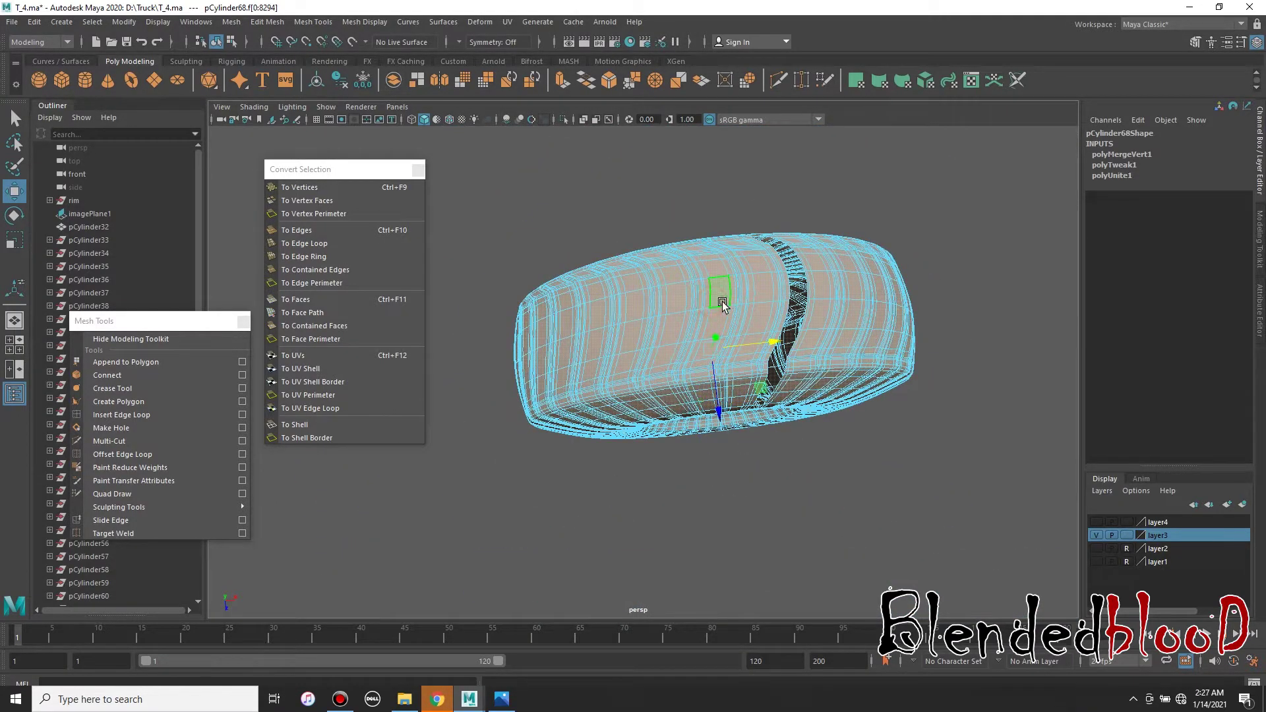
left_click(717, 294)
scroll(717, 294, "up", 3)
left_click(697, 240)
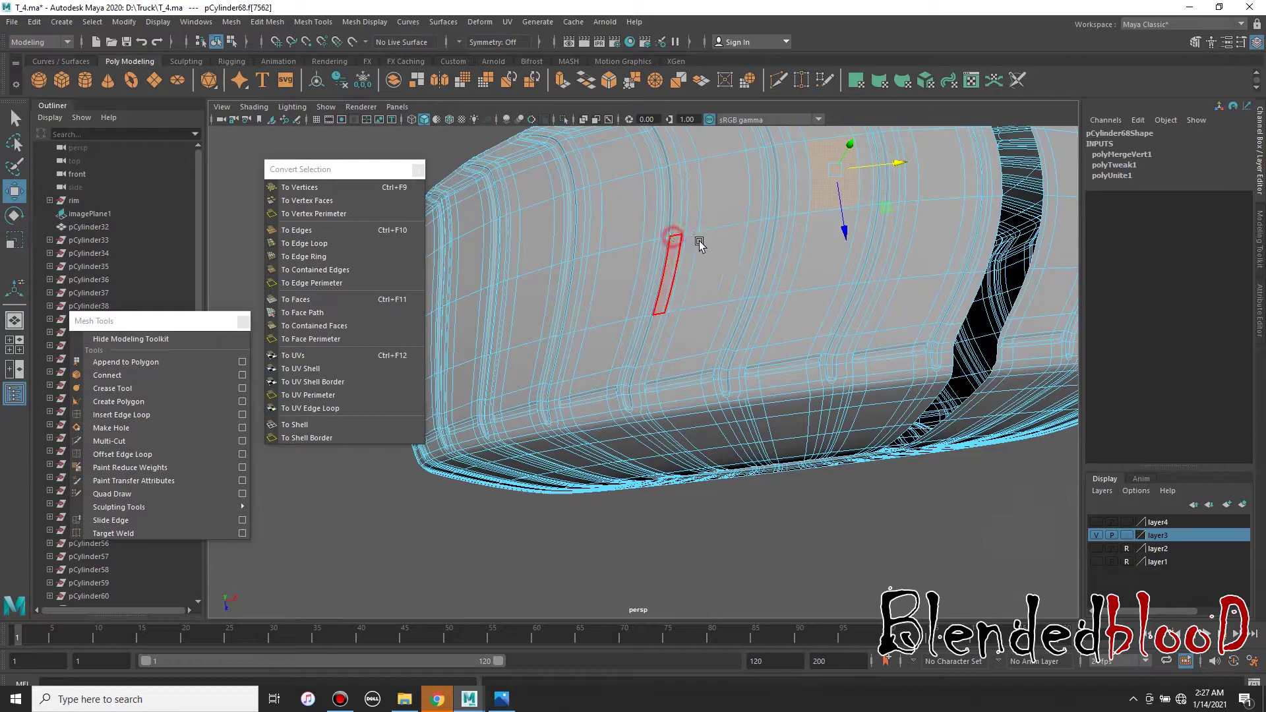
left_click(725, 270)
mouse_move(805, 282)
left_mouse_down("alt")
mouse_move(520, 283)
mouse_move(660, 290)
left_mouse_up("alt")
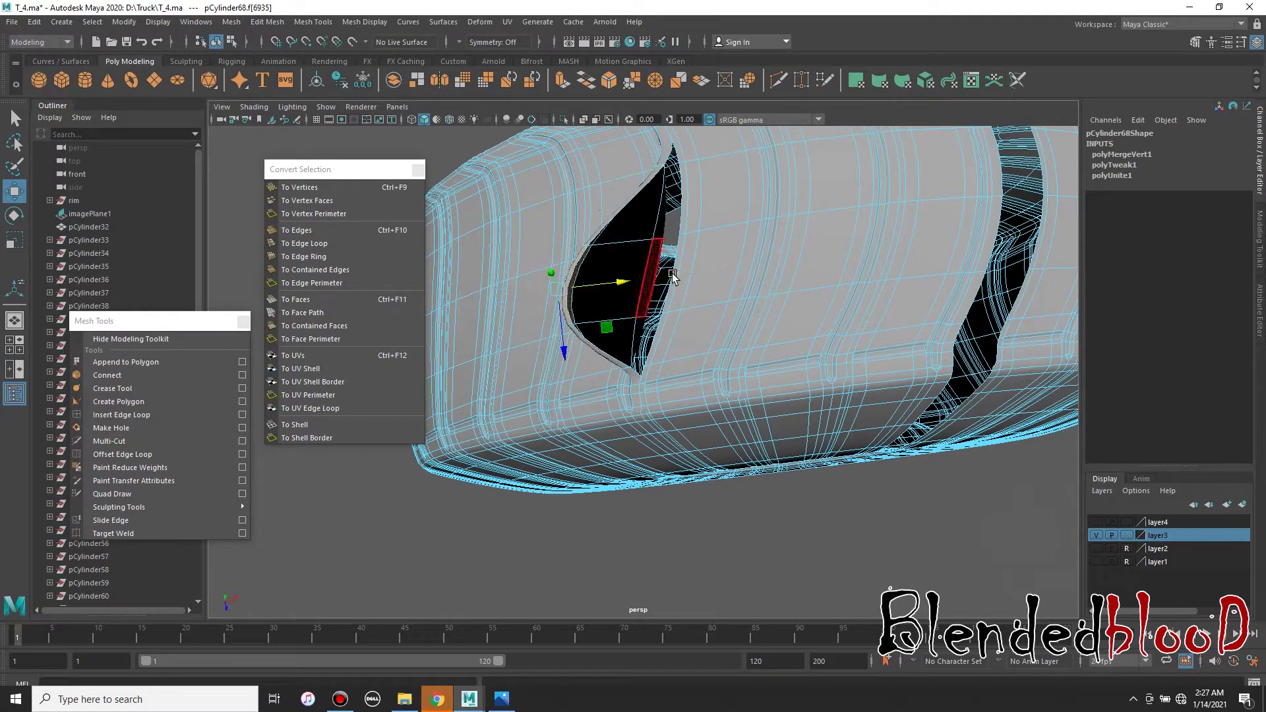
scroll(682, 293, "down", 2)
scroll(725, 319, "down", 5)
Step: Convert the tire selection to all of its vertices with Ctrl+F9
mouse_move(725, 319)
left_mouse_down("alt")
mouse_move(729, 349)
mouse_move(679, 264)
left_mouse_up("alt")
right_click_drag(680, 264, 639, 264, "ctrl")
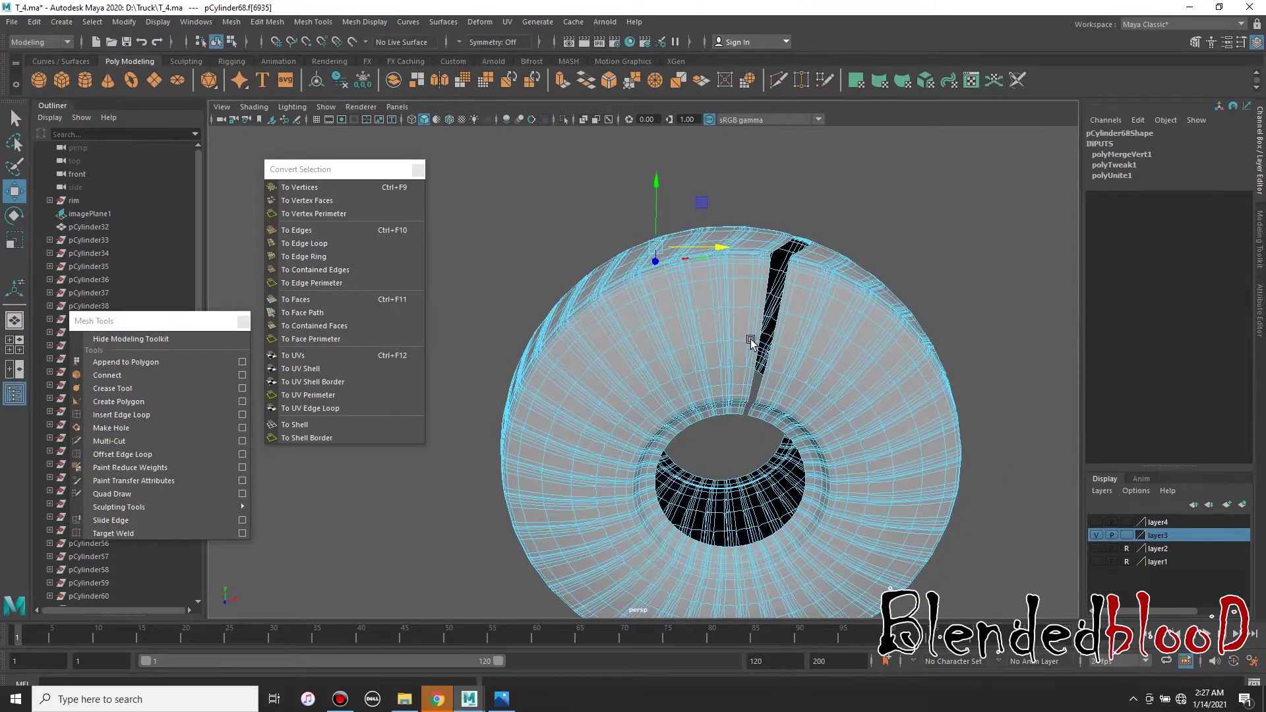
left_click_drag(639, 264, 639, 269, "alt")
key("ctrl+F9")
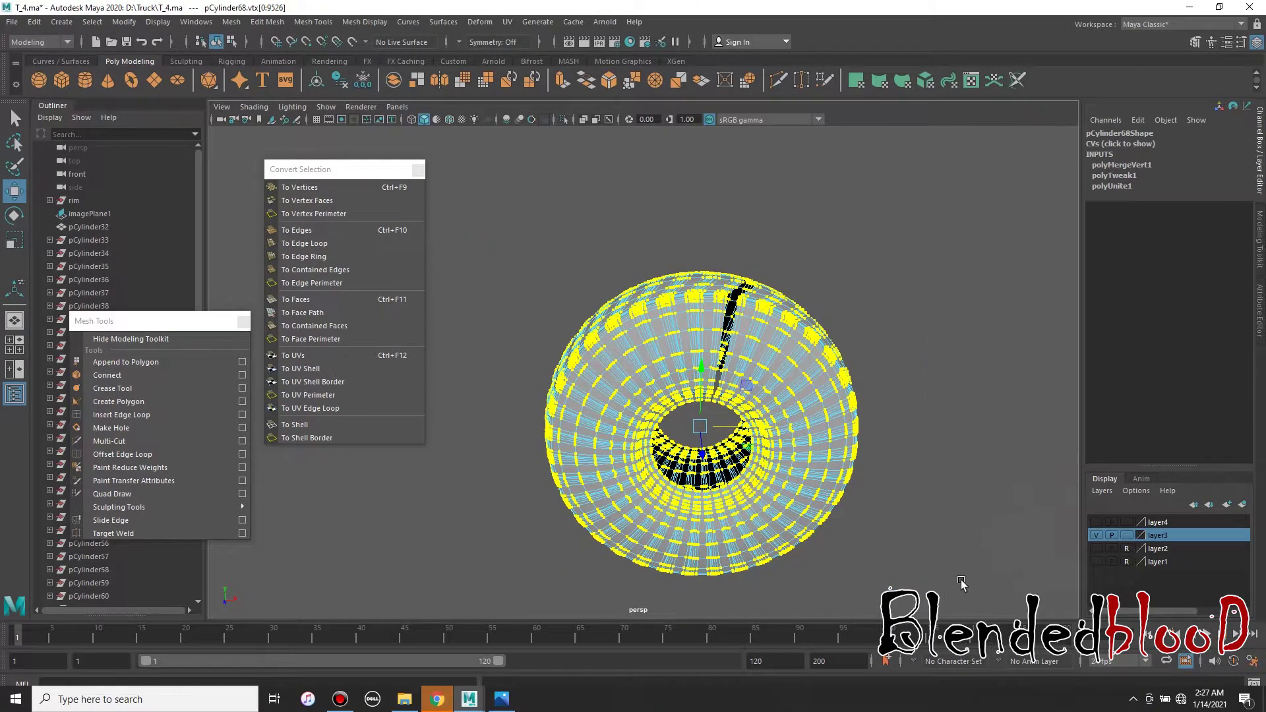
left_click_drag(785, 492, 801, 506, "alt")
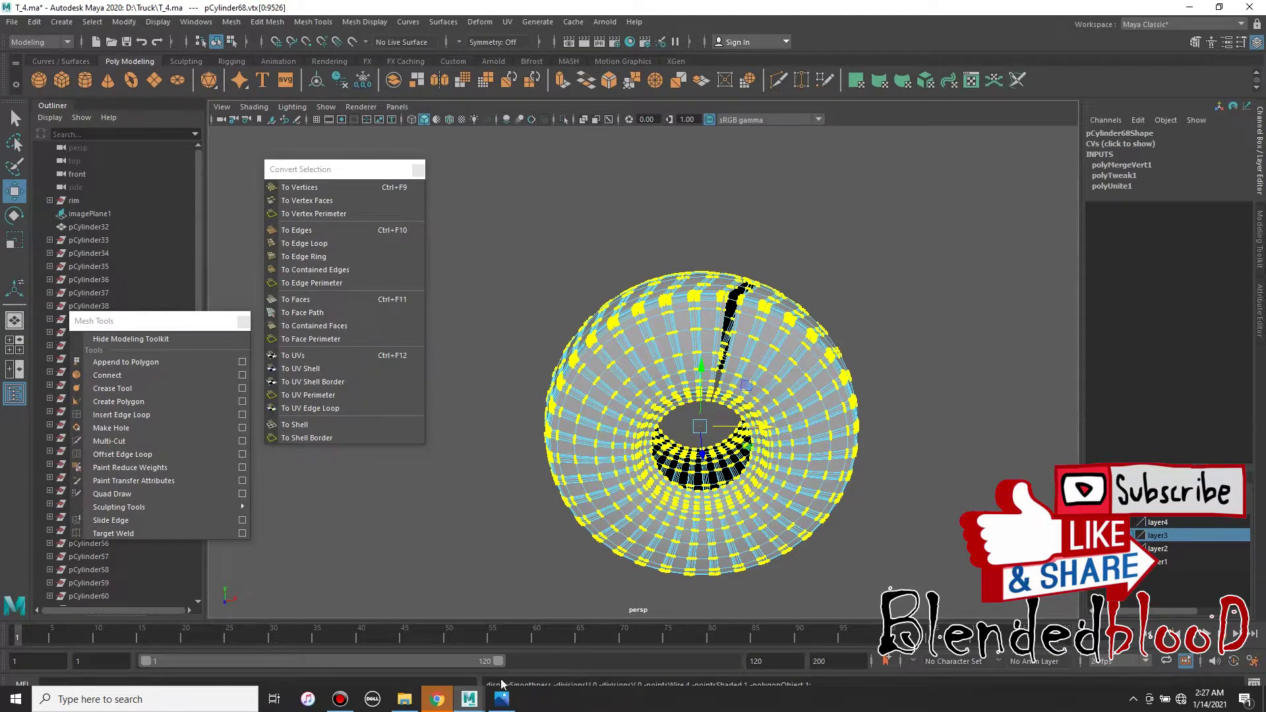
Step: Close the Chrome browser window from the taskbar
right_click(437, 699)
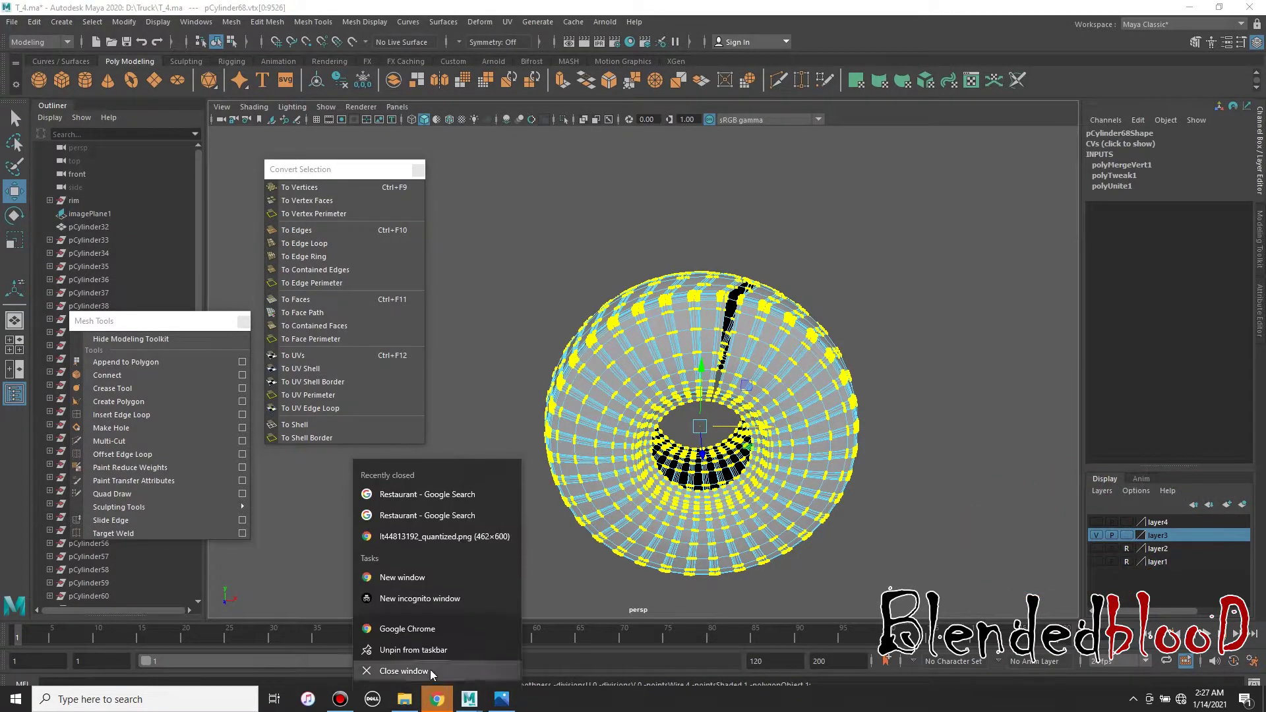
left_click(404, 670)
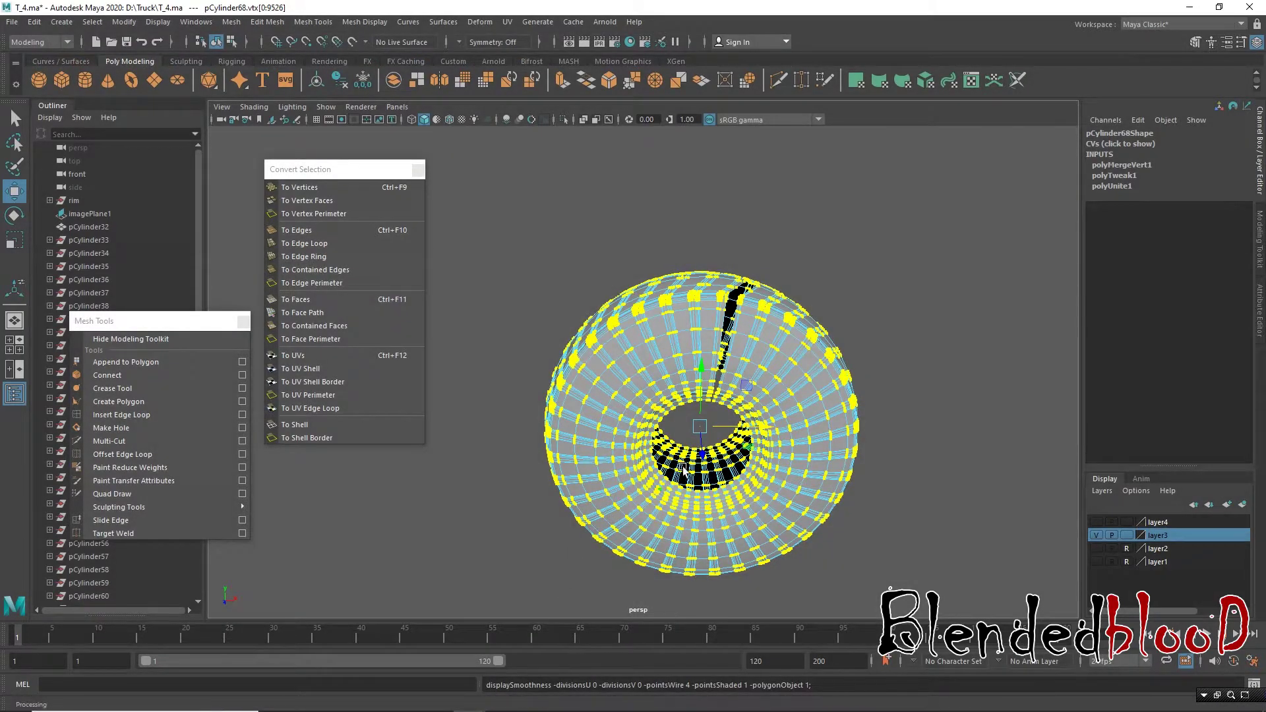
left_click_drag(743, 376, 754, 354, "alt")
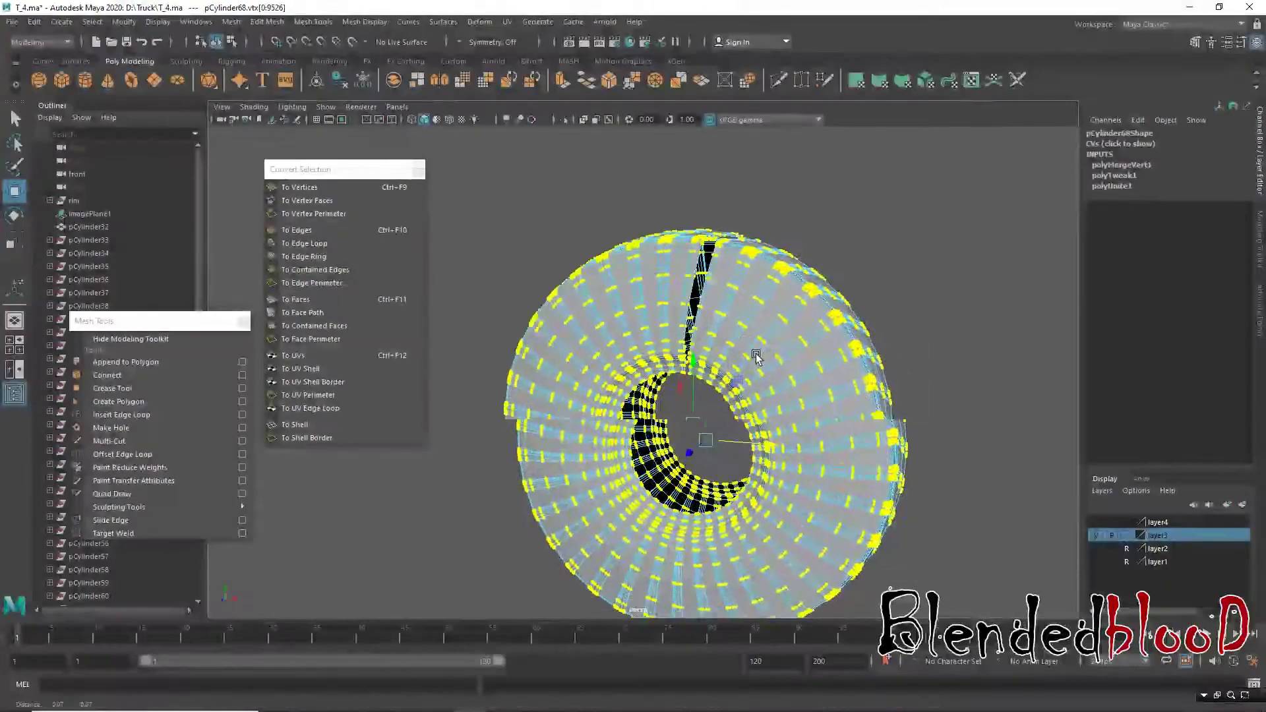
Step: Merge the tire's vertices again with a 0.03 distance threshold, then return to object mode
left_click(232, 22)
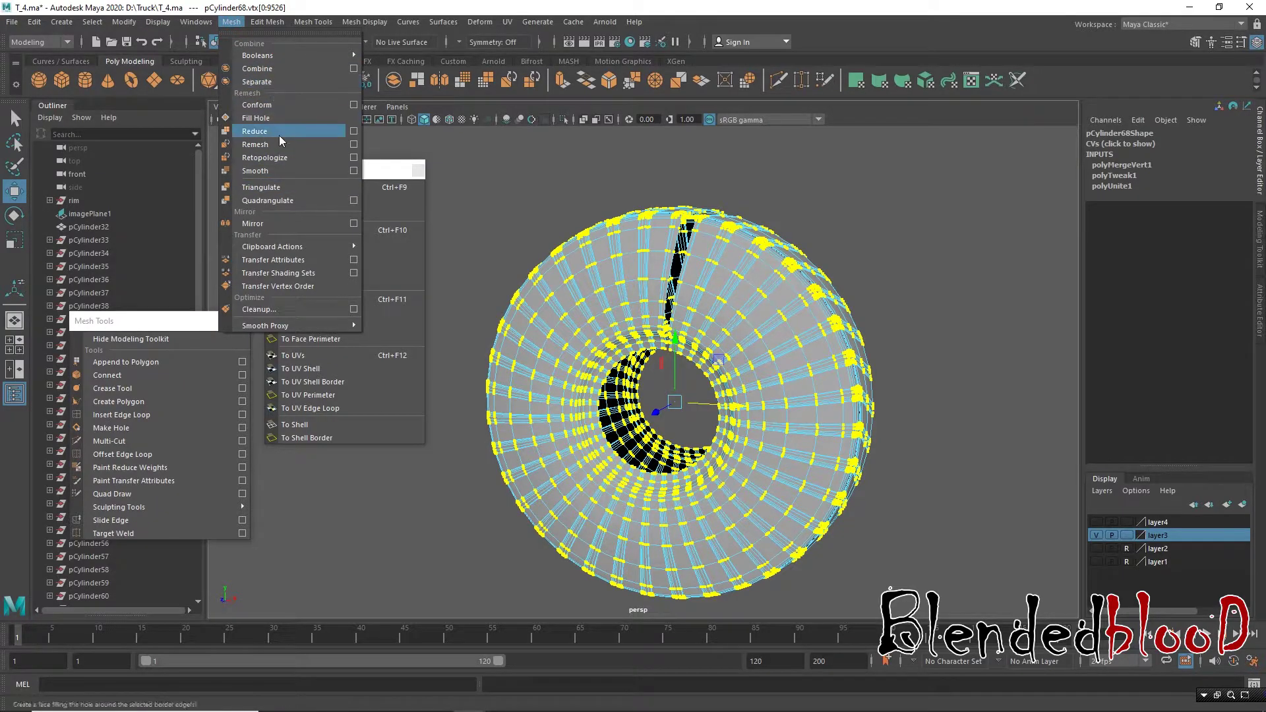
key("Escape")
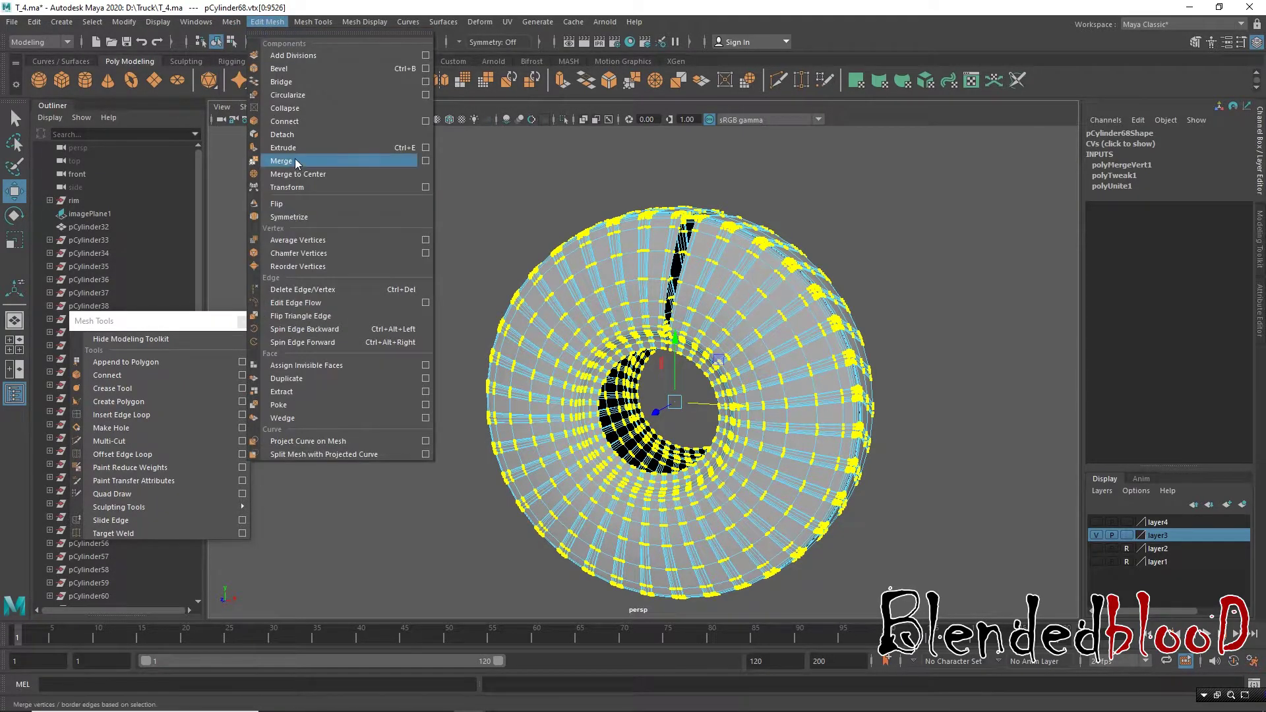
left_click(297, 160)
mouse_move(910, 386)
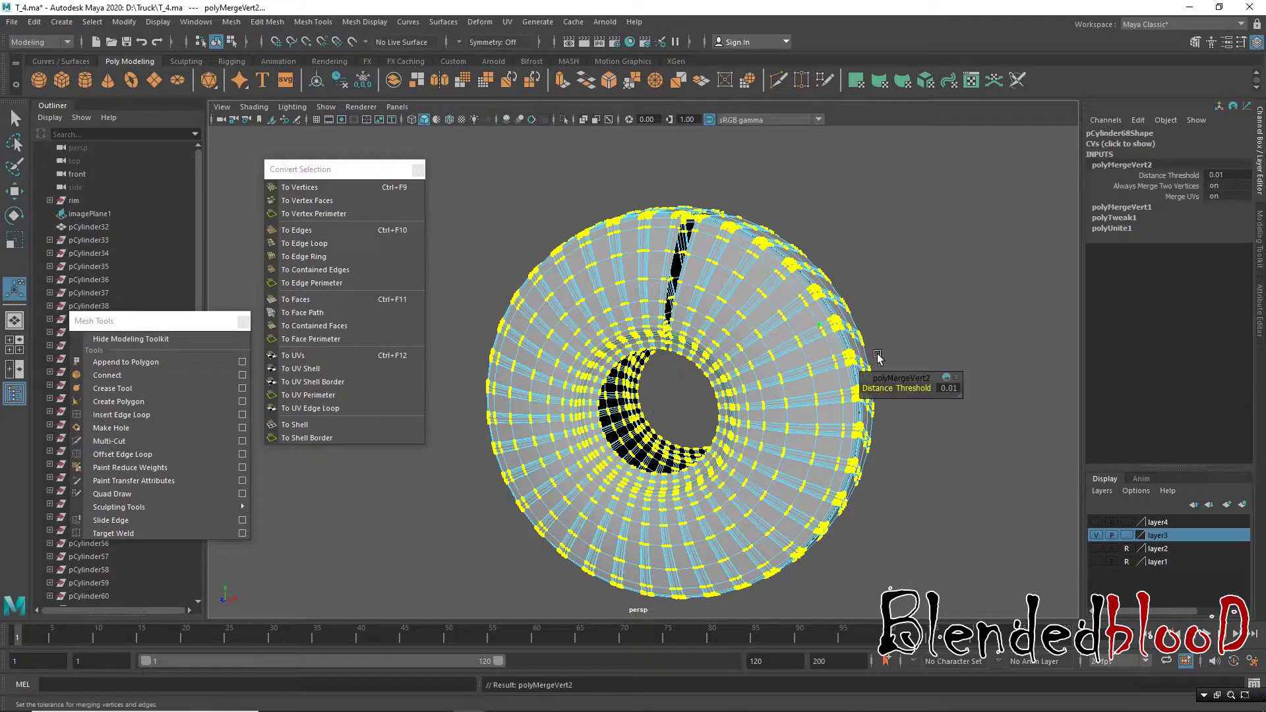
left_click(955, 389)
key("Return")
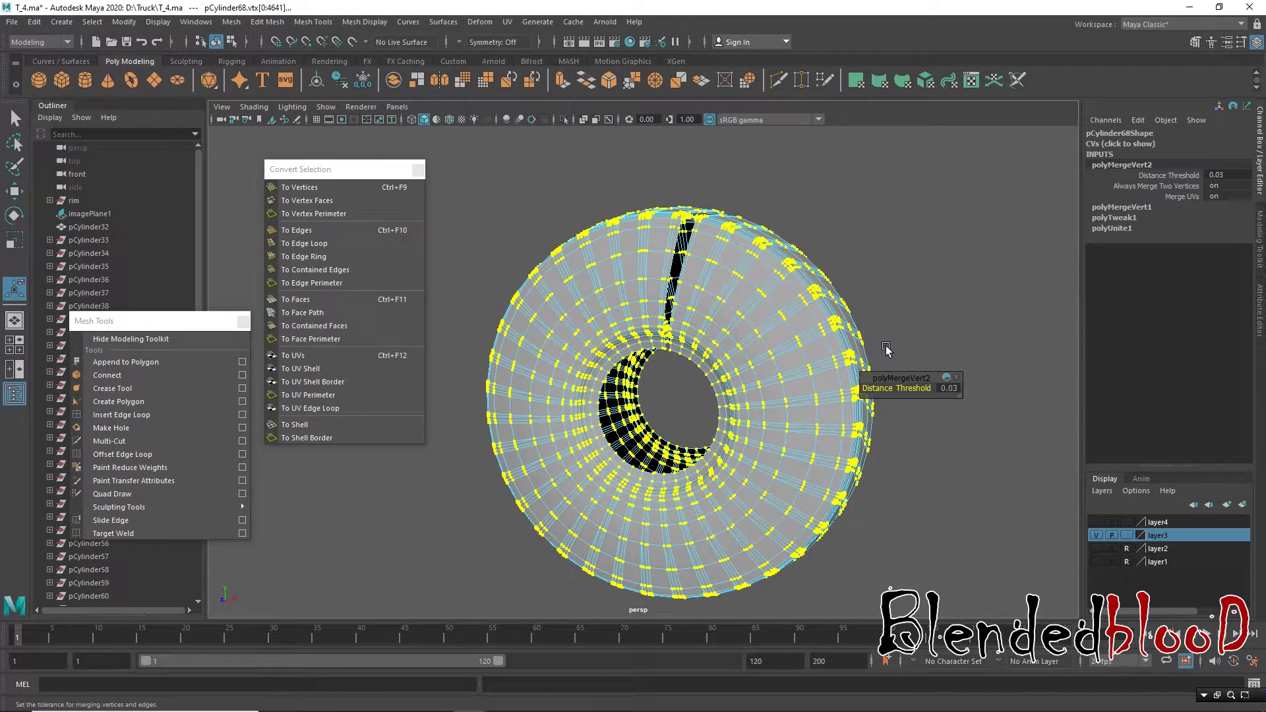
right_click_drag(826, 315, 877, 291)
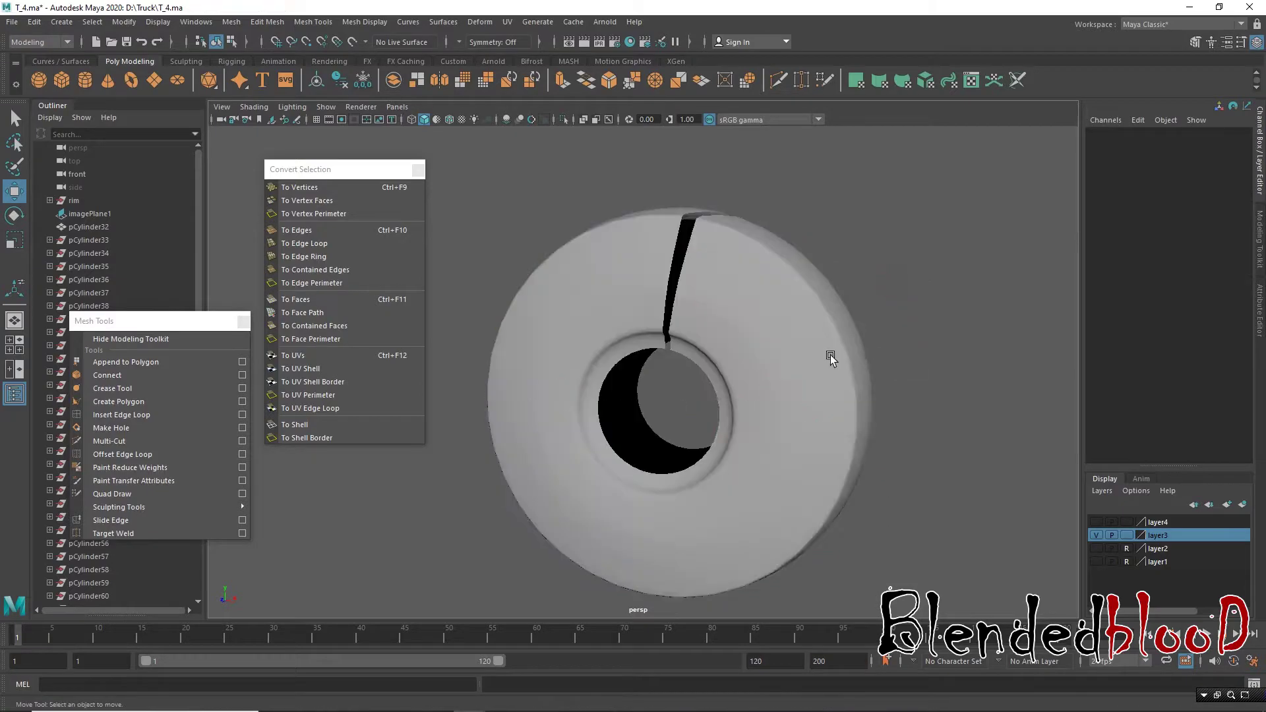
Step: Orbit around the tire ring from several angles, selecting and deselecting it
left_click_drag(830, 358, 699, 352, "alt")
left_click(715, 373)
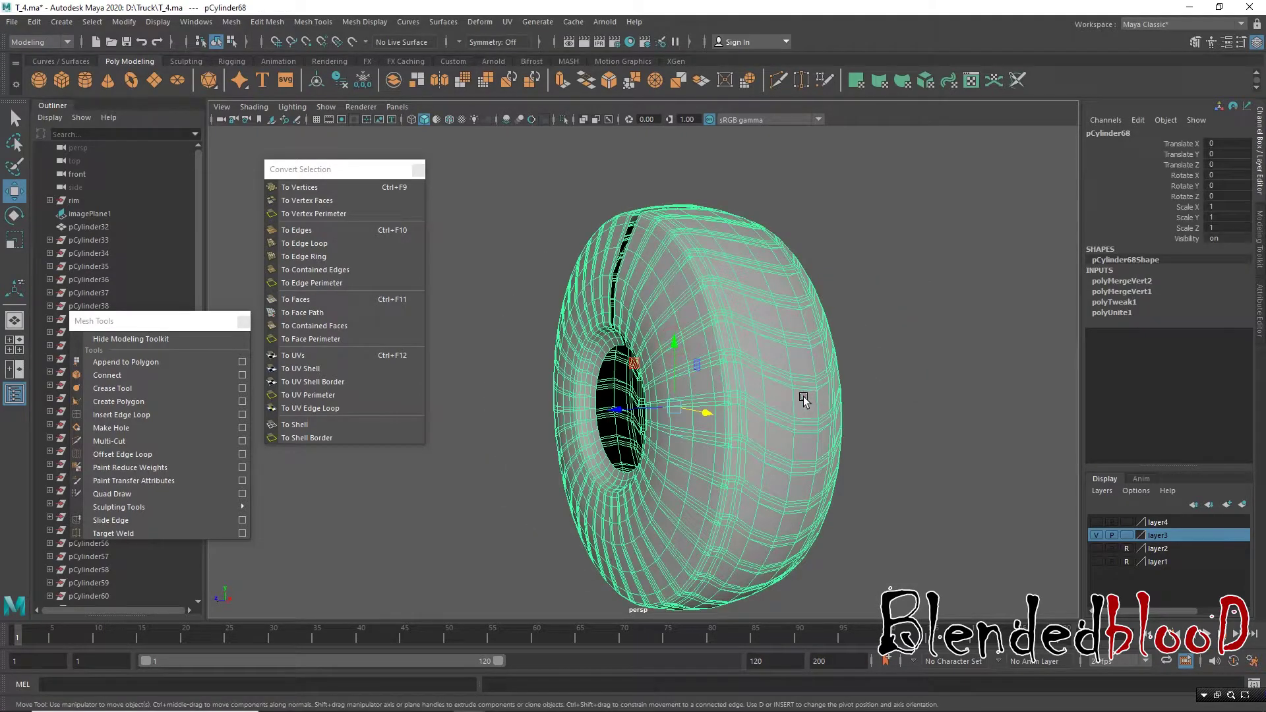
left_click(910, 409)
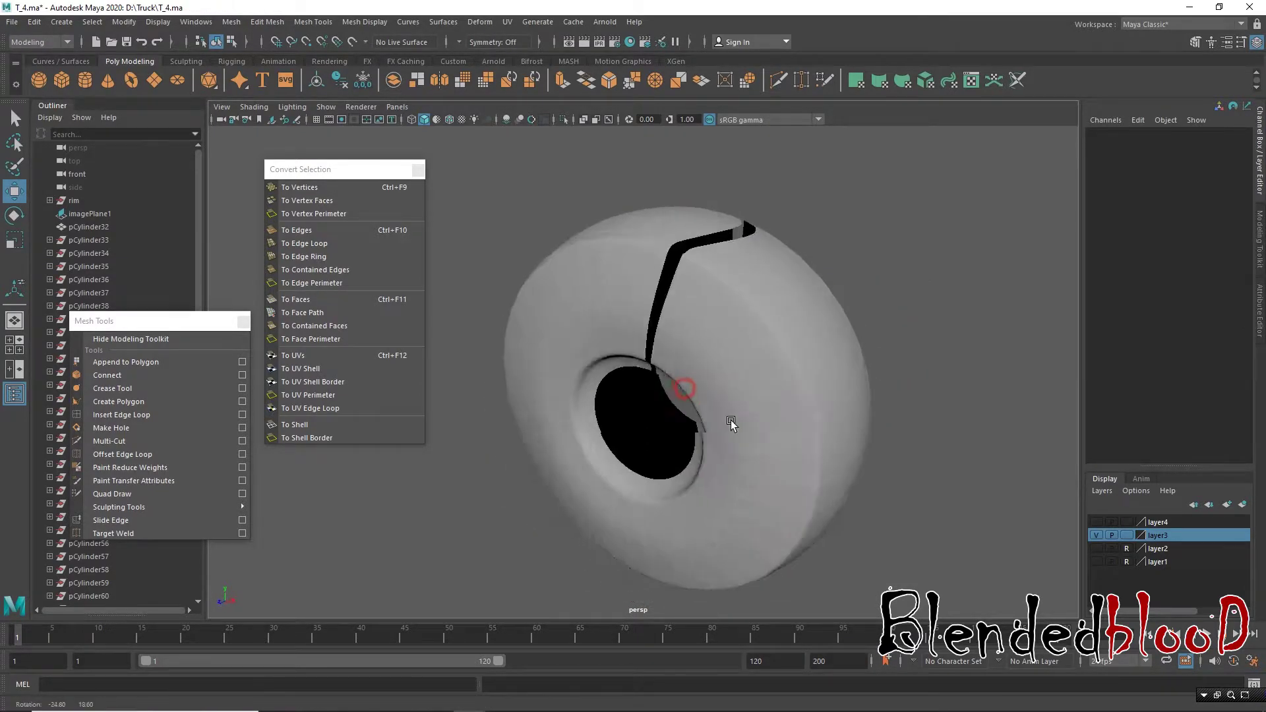
left_click_drag(679, 391, 703, 366, "alt")
left_click(703, 366)
left_click(964, 424)
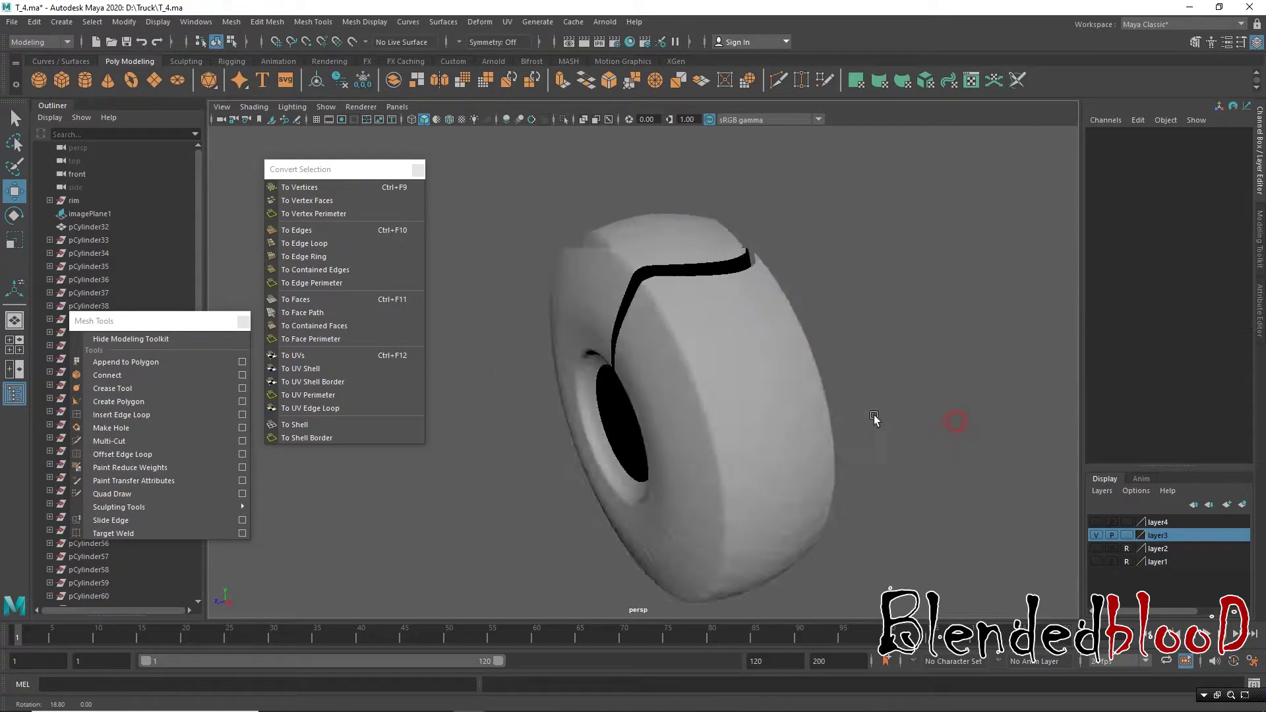
left_click_drag(956, 424, 664, 367, "alt")
left_click(664, 364)
left_click_drag(924, 435, 908, 433, "alt")
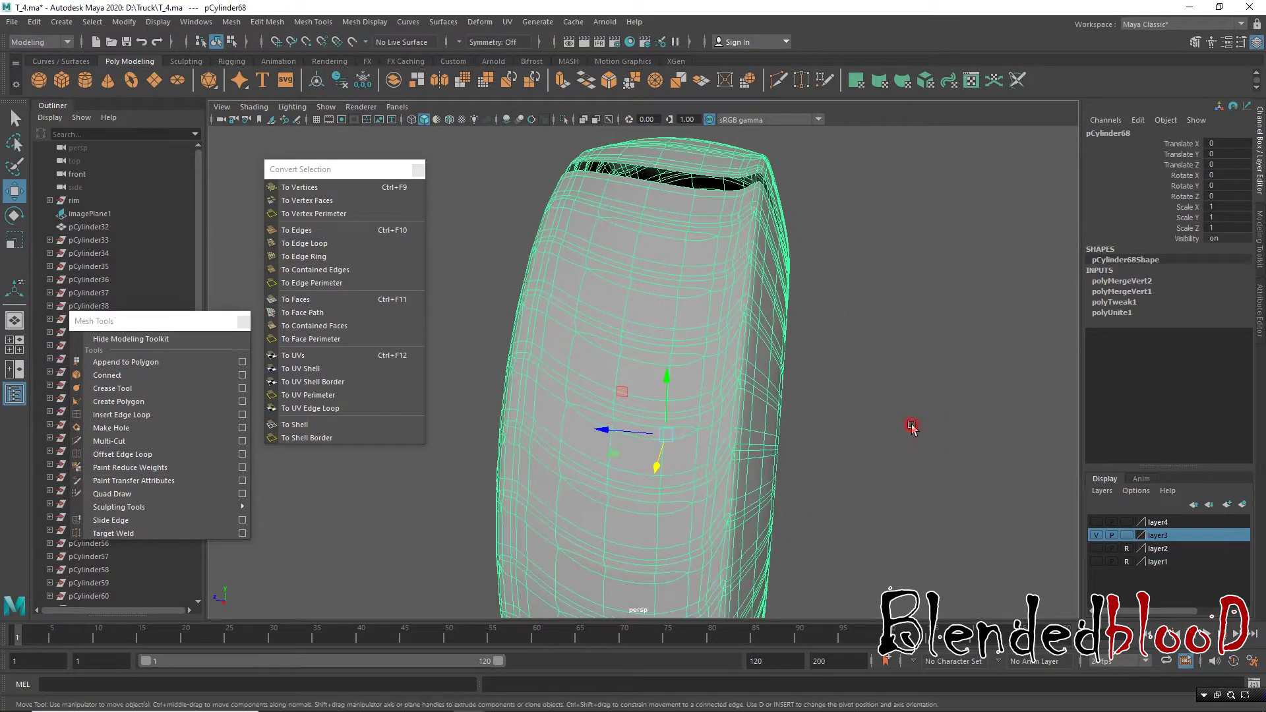
left_click(913, 429)
left_click_drag(682, 433, 916, 473, "alt")
left_click(758, 396)
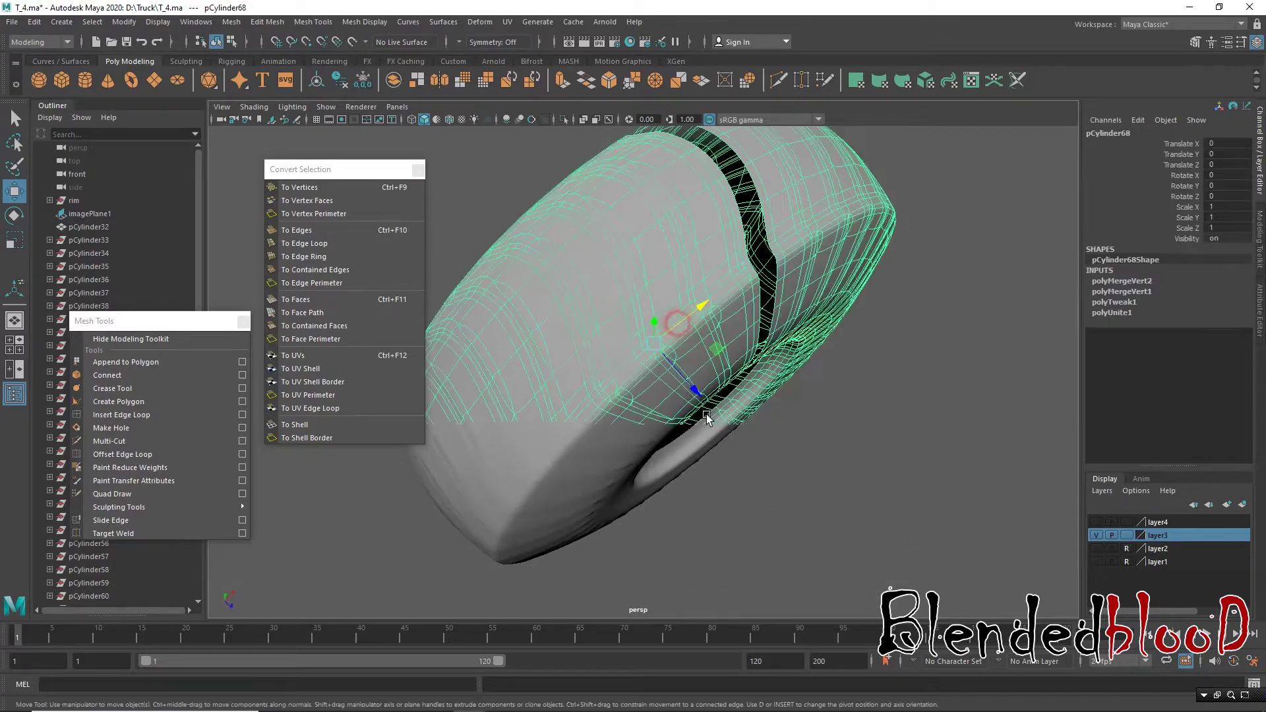
mouse_move(758, 395)
left_mouse_down("alt")
mouse_move(686, 475)
mouse_move(793, 448)
mouse_move(638, 421)
left_mouse_up("alt")
left_click(824, 475)
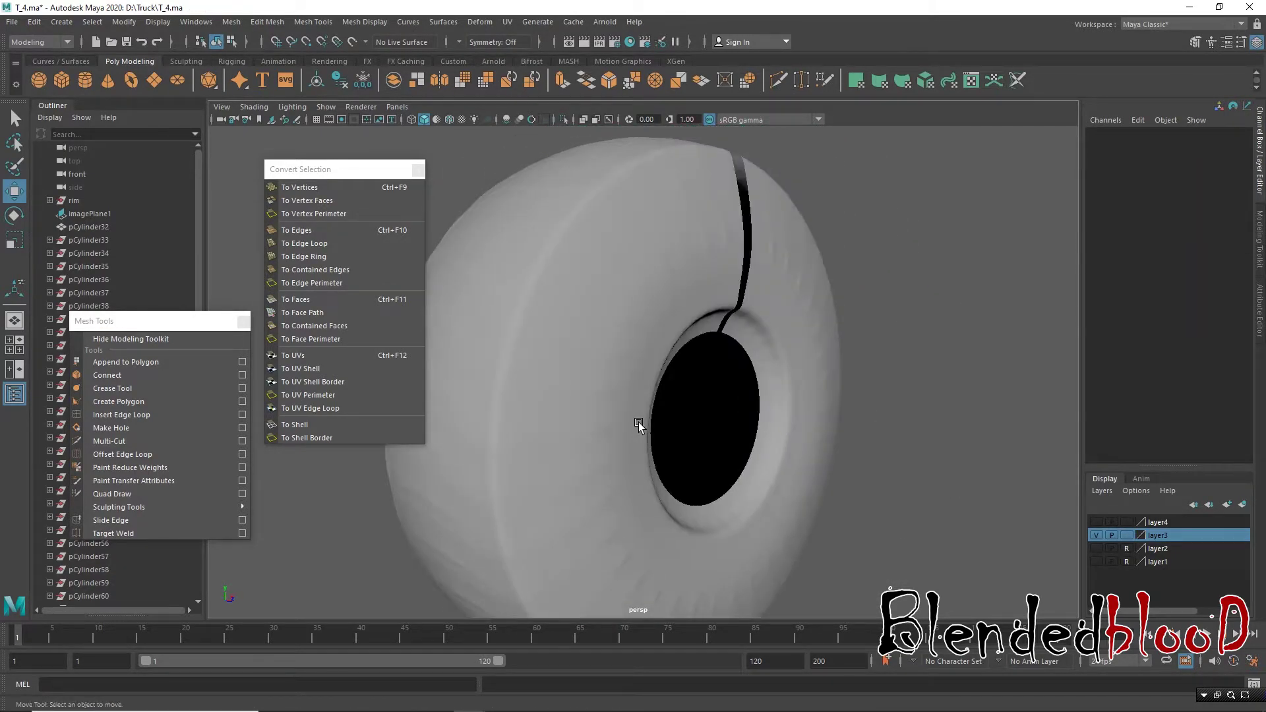
left_click(638, 422)
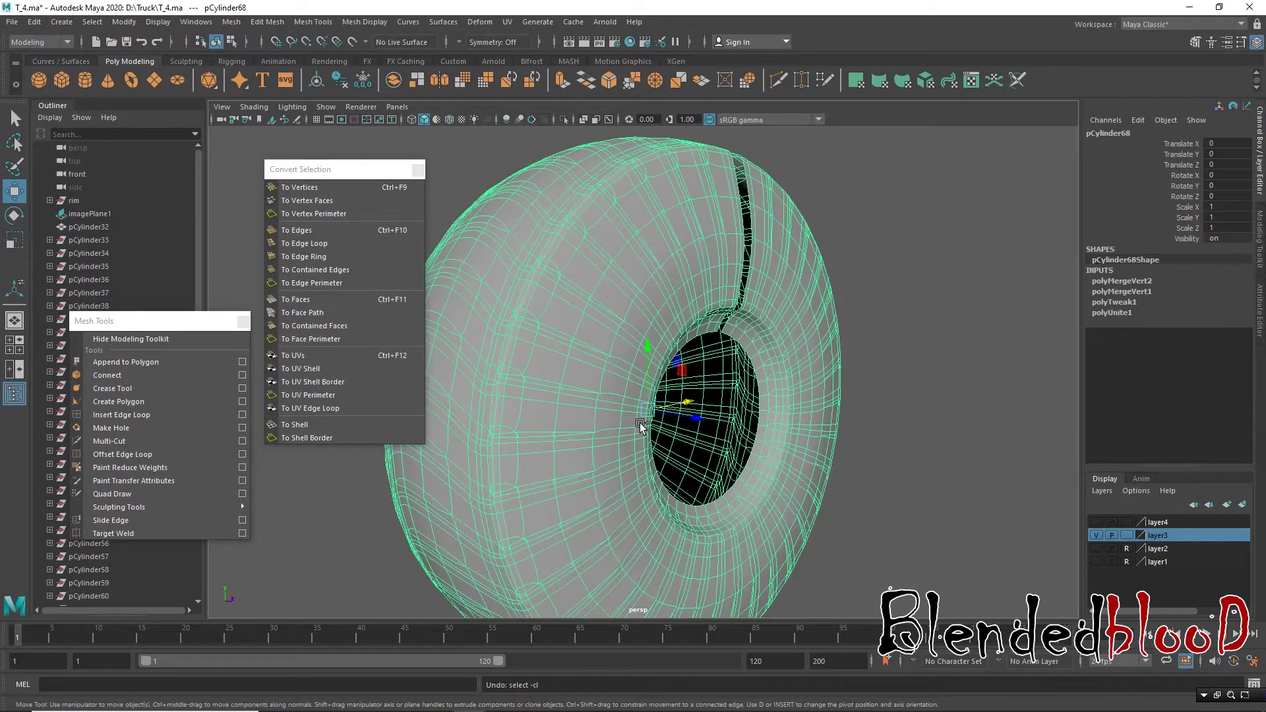
Step: Undo the second vertex merge and return the tire ring to object mode
key("ctrl+F9")
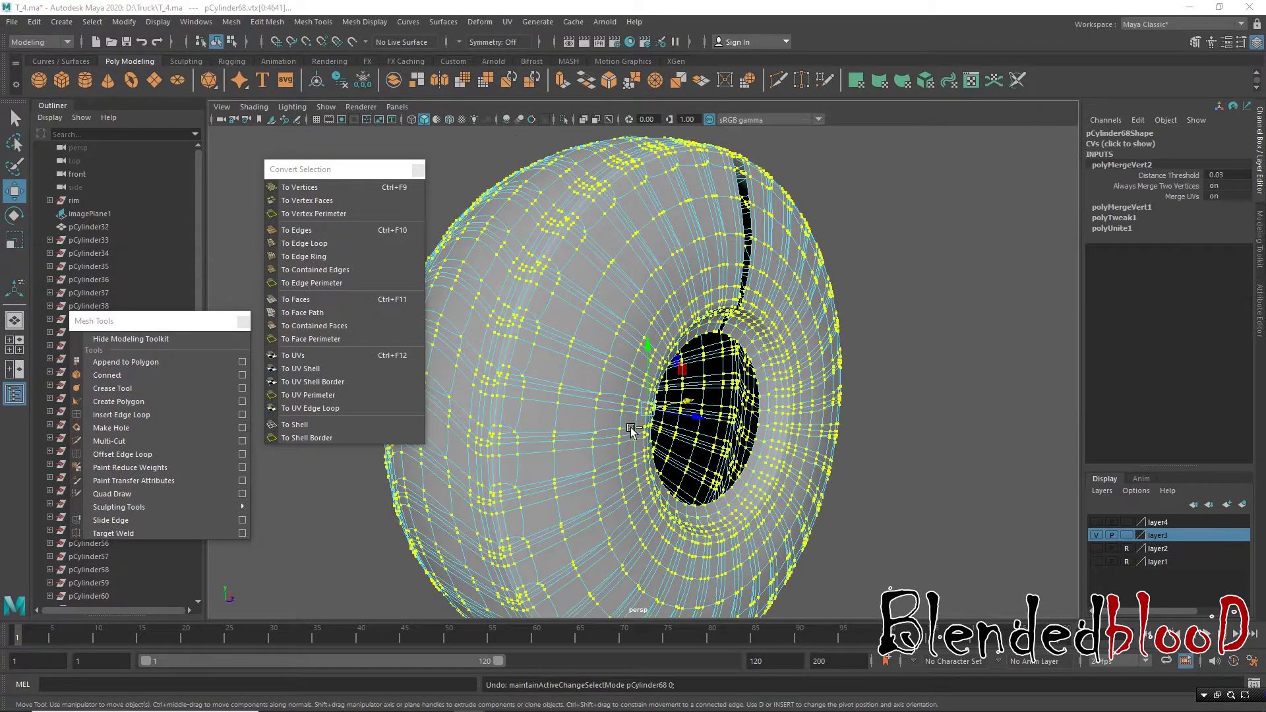
key("ctrl+z")
key("ctrl+z")
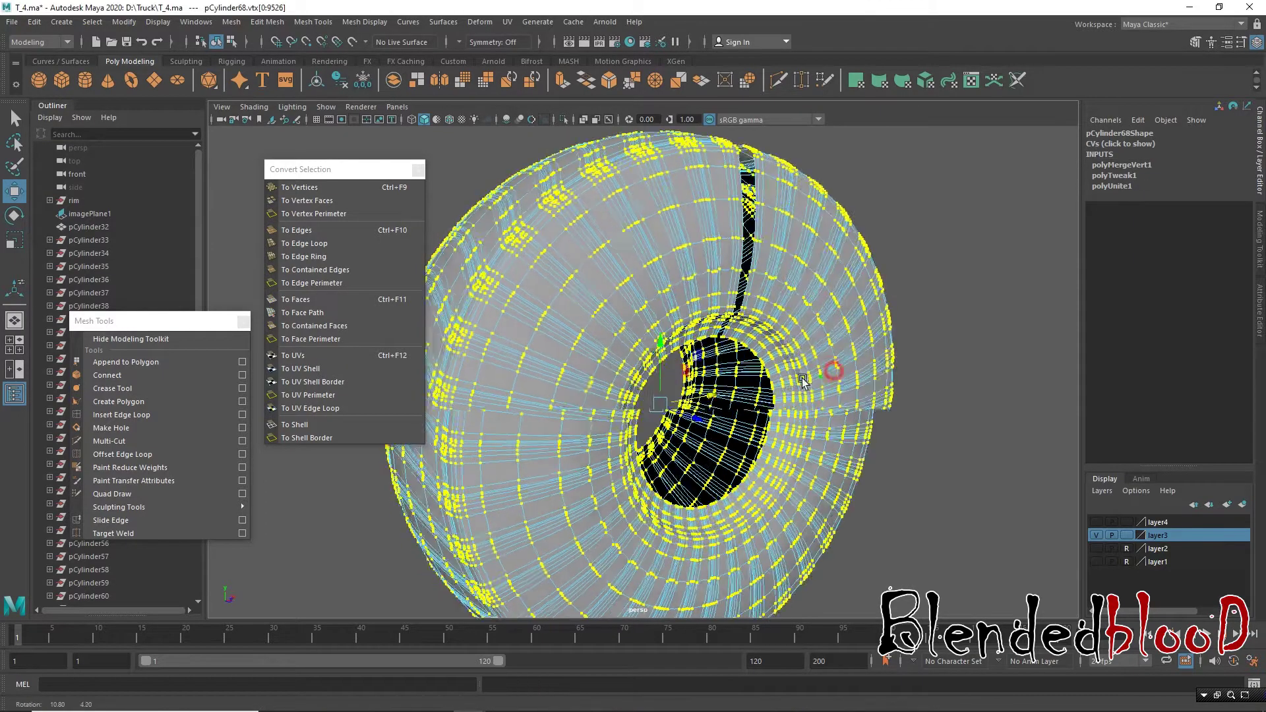
right_click(788, 282)
left_click(847, 261)
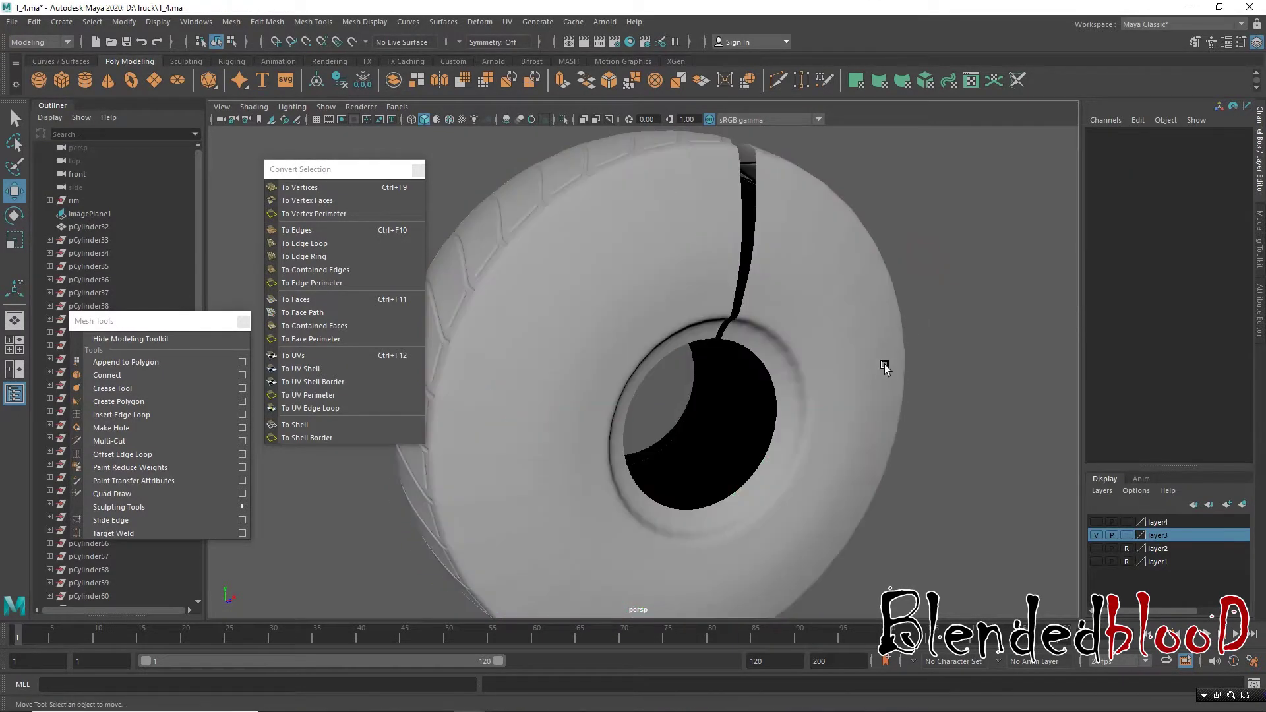
scroll(746, 329, "down", 5)
mouse_move(747, 329)
left_mouse_down("alt")
mouse_move(716, 321)
mouse_move(811, 326)
mouse_move(655, 320)
mouse_move(636, 356)
mouse_move(667, 330)
mouse_move(853, 356)
mouse_move(543, 341)
left_mouse_up("alt")
Step: Reselect the whole tire ring mesh and orbit around it
left_click(655, 320)
scroll(636, 356, "up", 2)
left_click(853, 356)
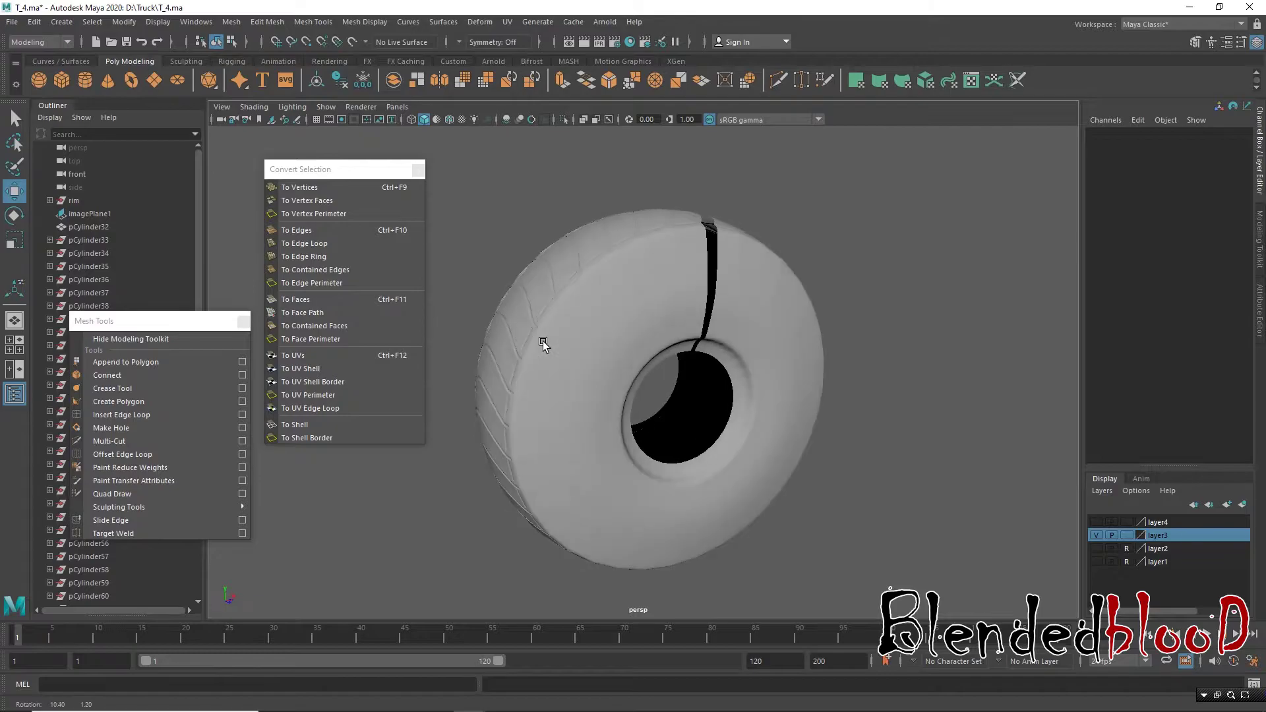
left_click(608, 306)
left_click(877, 300)
left_click(615, 319)
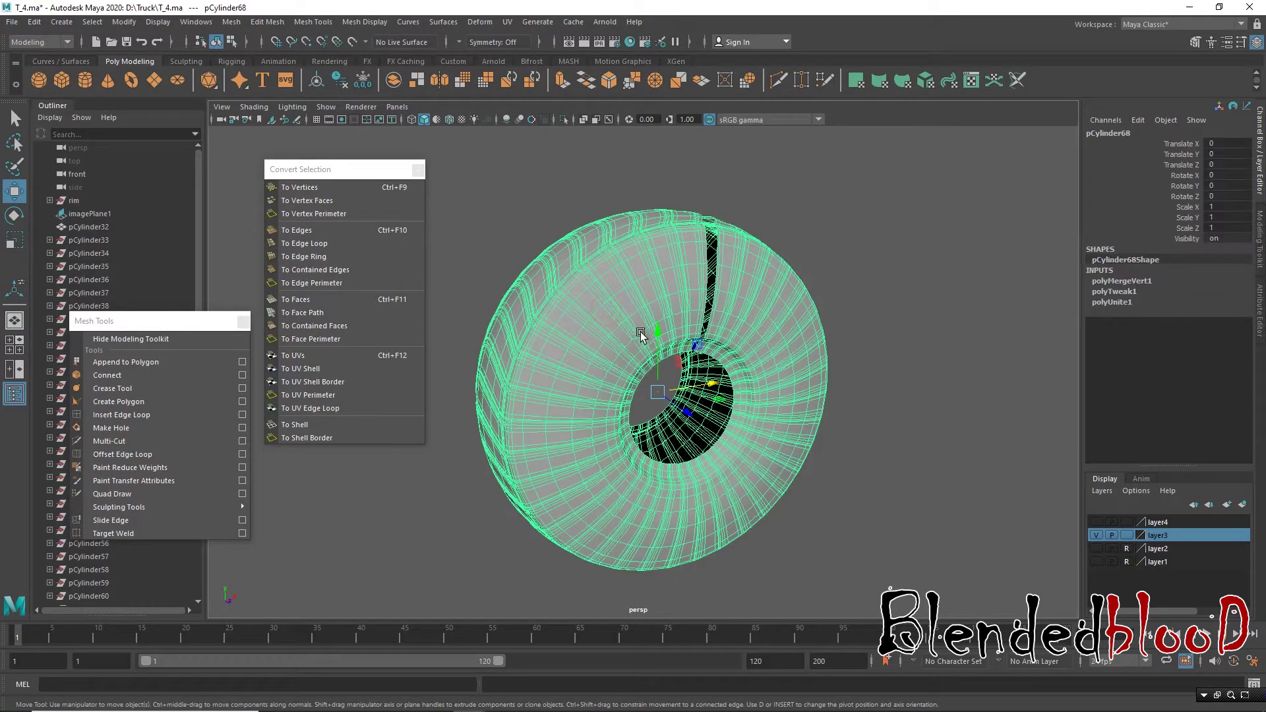
left_click(642, 333)
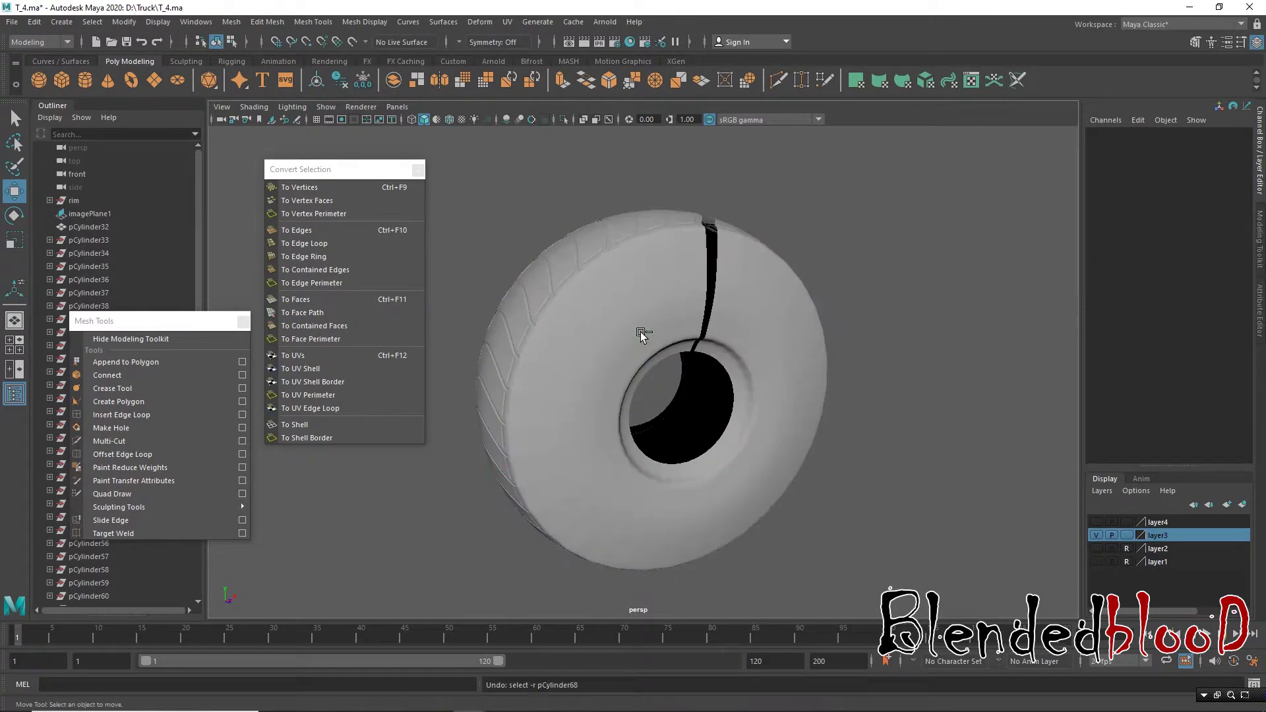
key("ctrl+z")
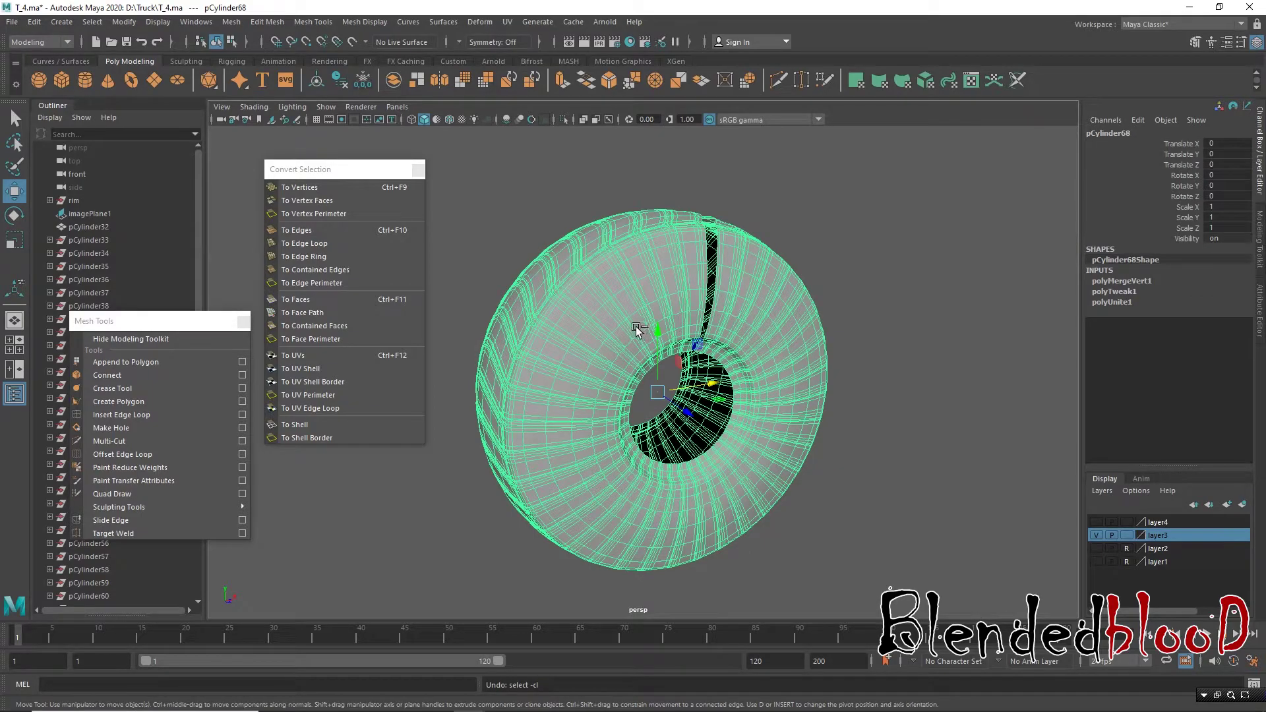
left_click(635, 327)
key("ctrl+z")
mouse_move(635, 326)
left_mouse_down("alt")
mouse_move(658, 362)
mouse_move(521, 461)
left_mouse_up("alt")
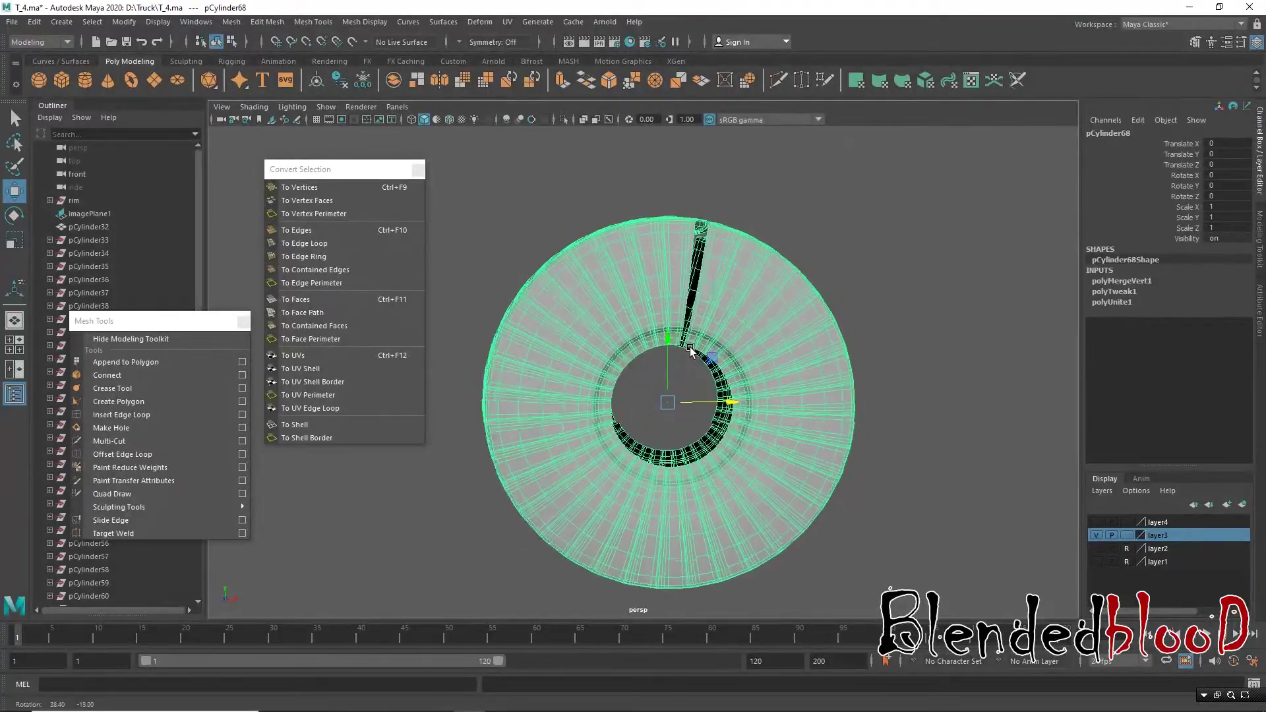
Step: Inspect the tire ring in the four-view and front views, keeping it in object mode
key("space")
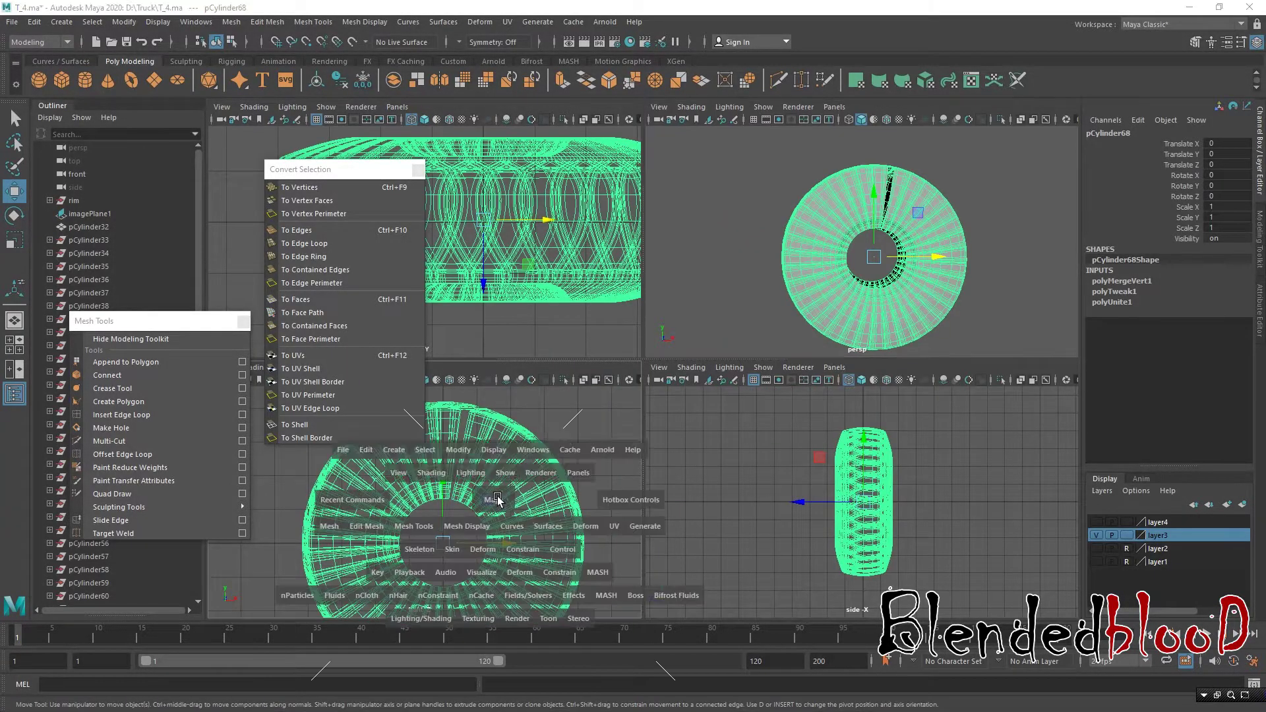
key("space")
middle_click_drag(696, 365, 659, 270, "alt")
right_click(659, 271)
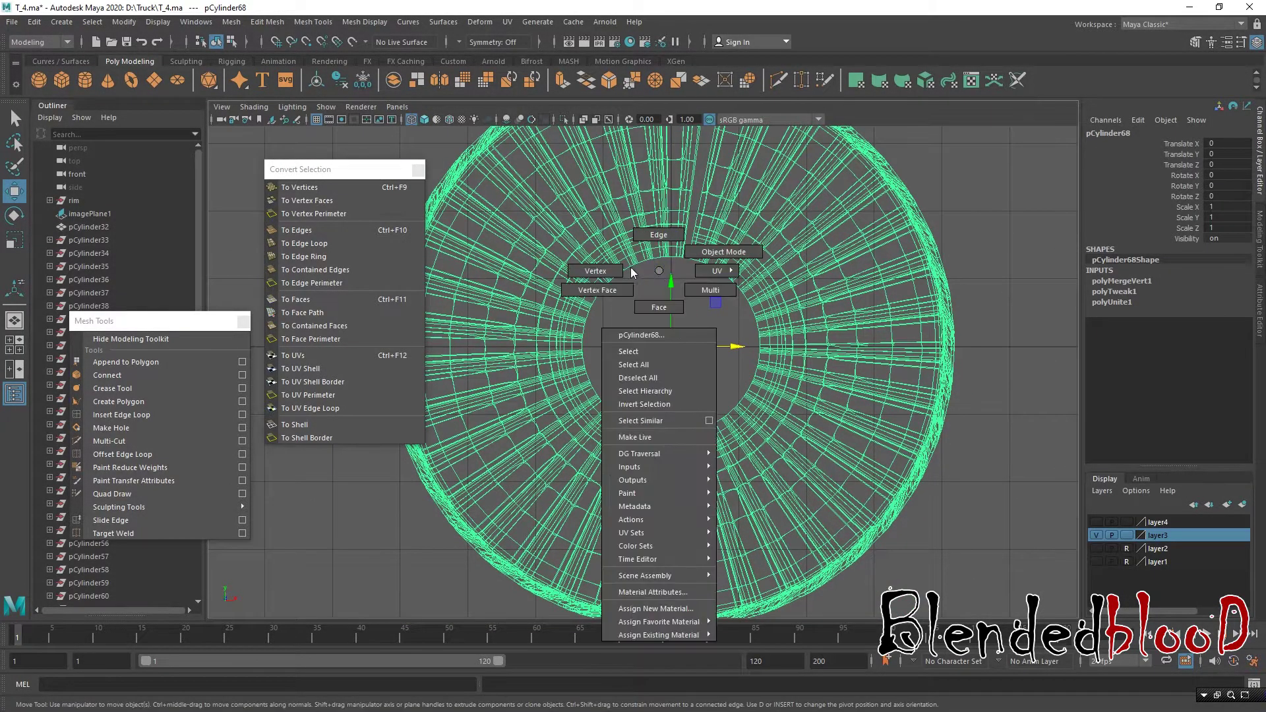
left_click(723, 252)
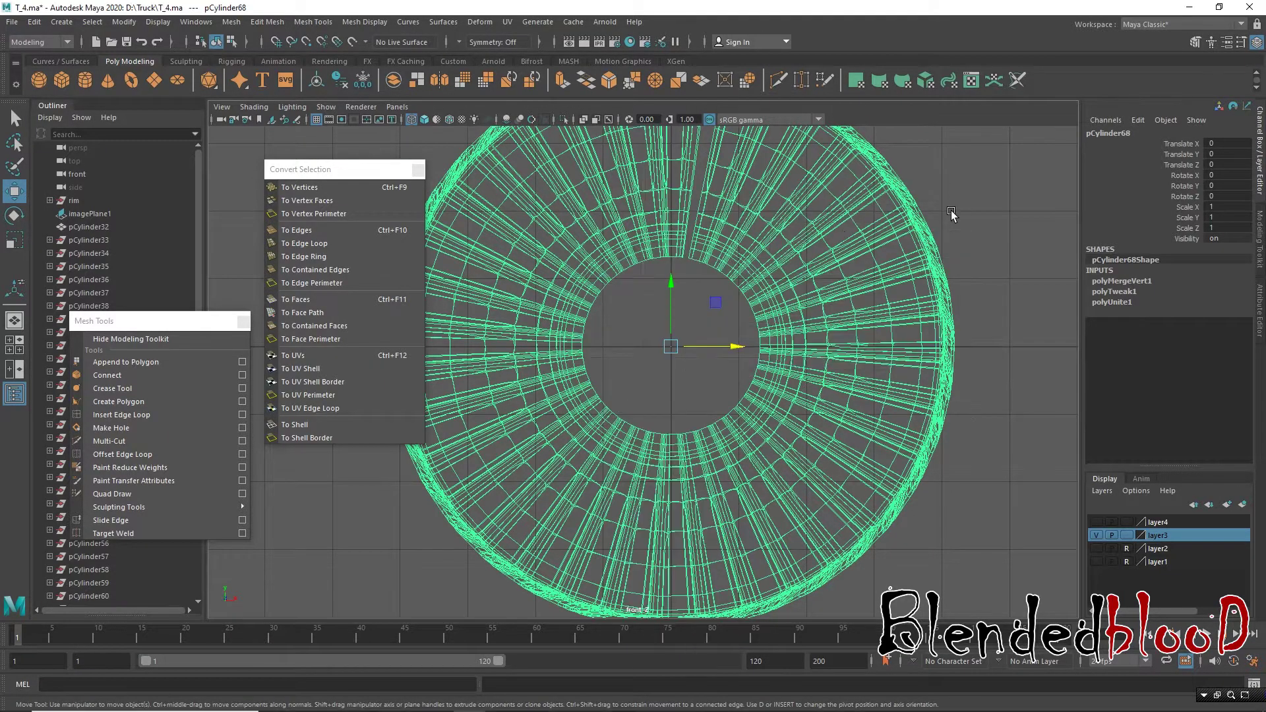
key("space")
key("space")
left_click_drag(815, 296, 789, 329, "alt")
Step: Try face and vertex picks, then undo back until only polyUnite1 remains in history
key("ctrl+z")
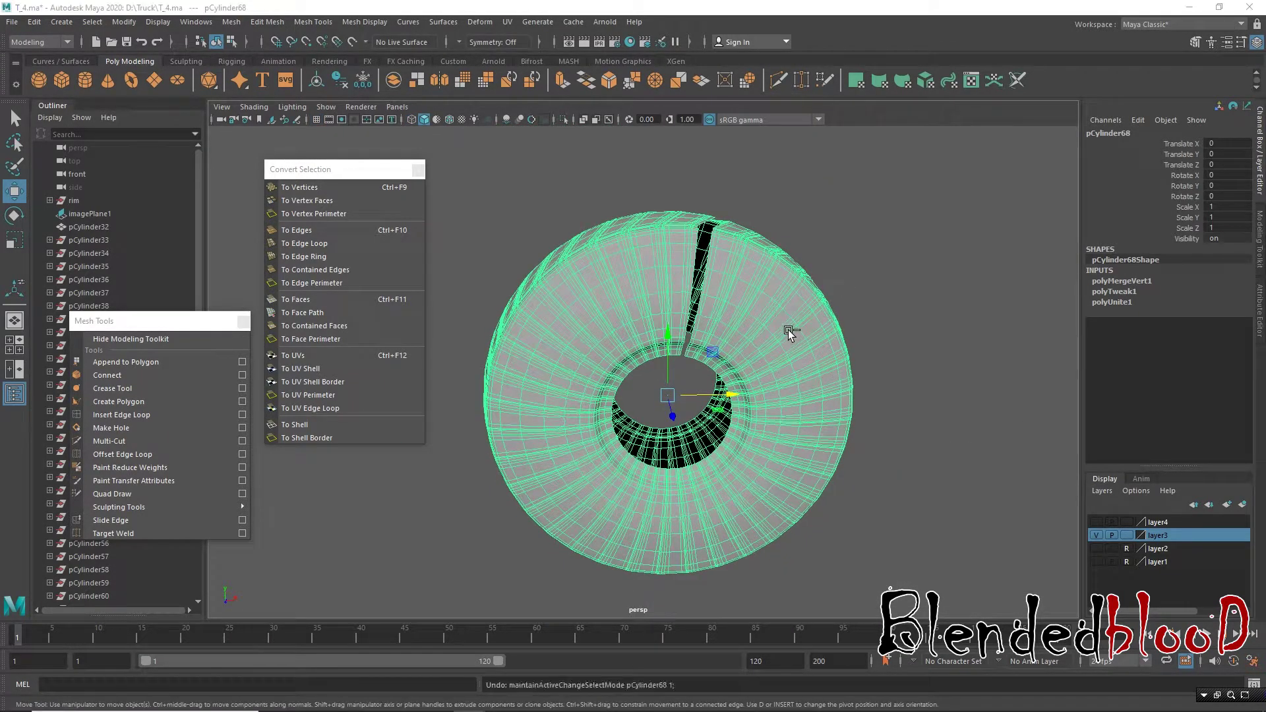
key("ctrl+F11")
left_click(788, 330)
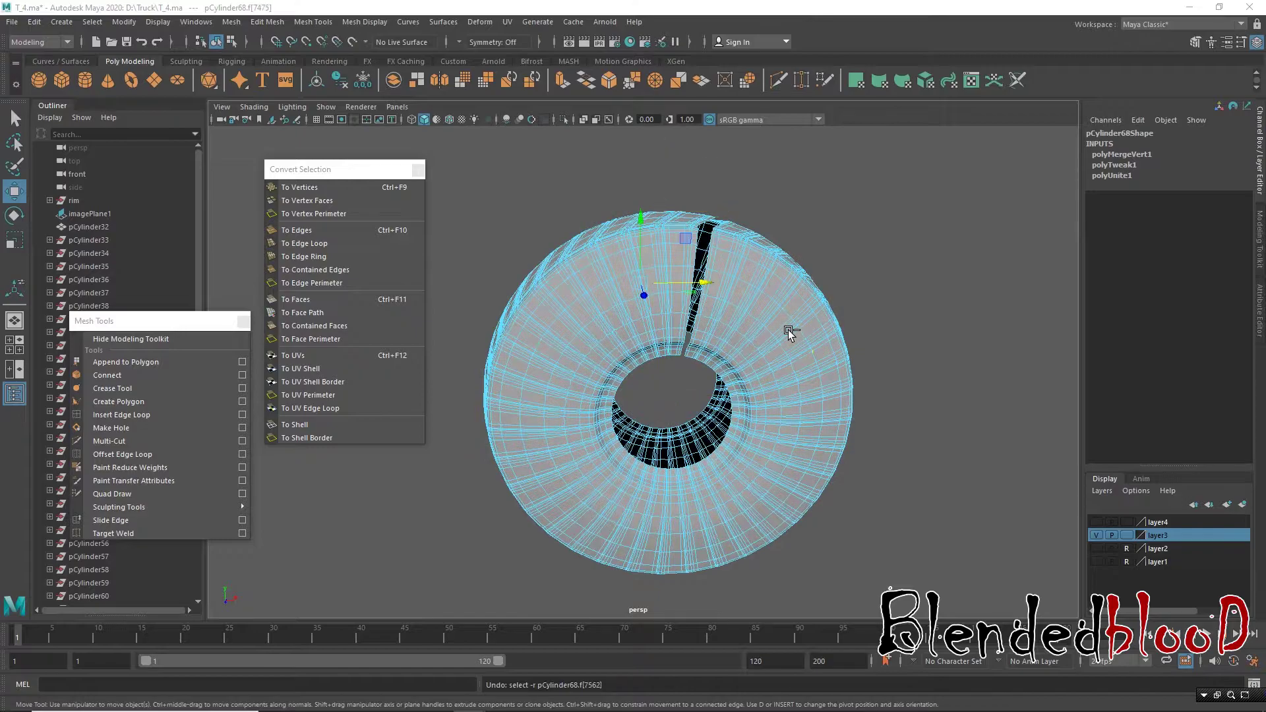
key("ctrl+z")
key("ctrl+z")
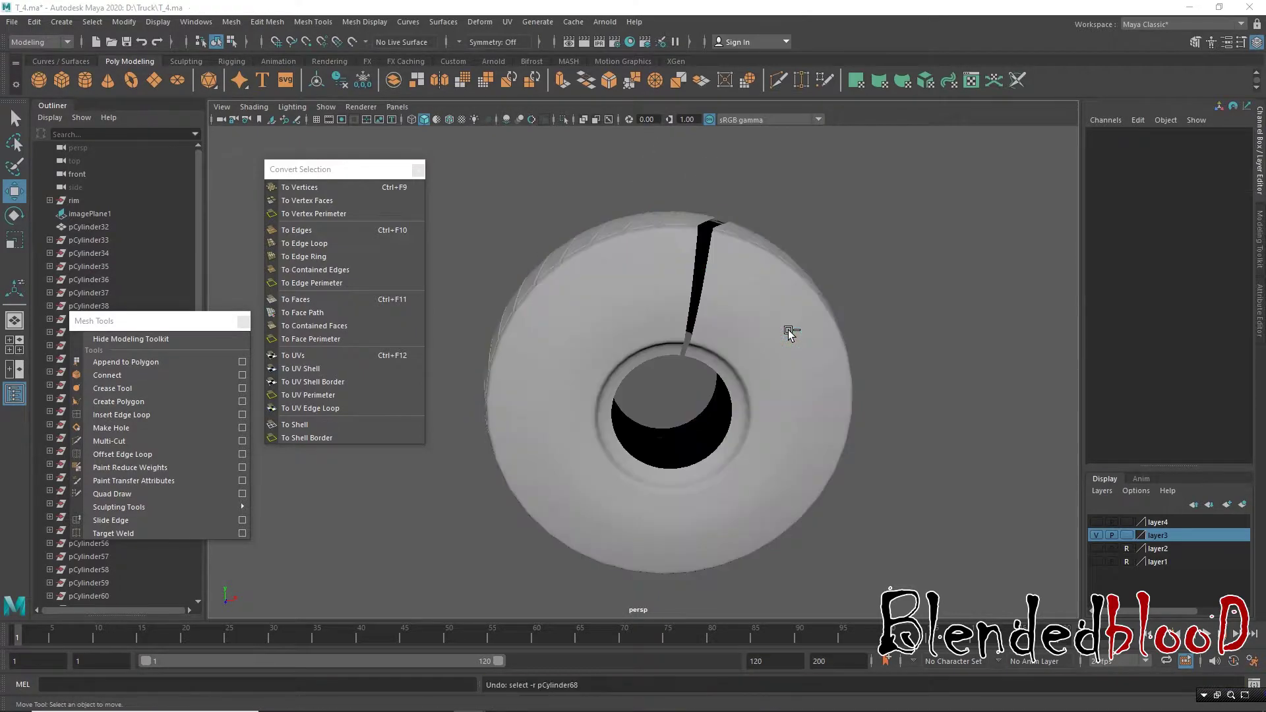
key("ctrl+z")
key("ctrl+F9")
left_click(790, 333)
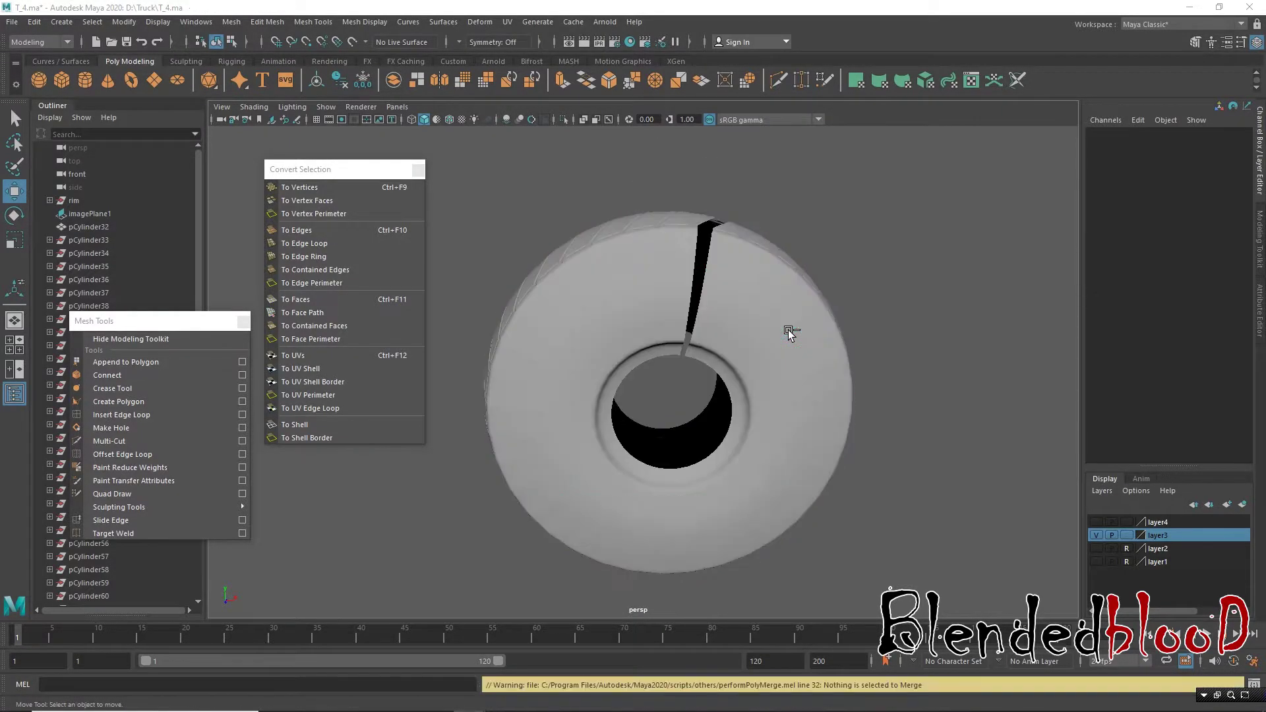
key("ctrl+z")
key("ctrl+z")
key("ctrl+z")
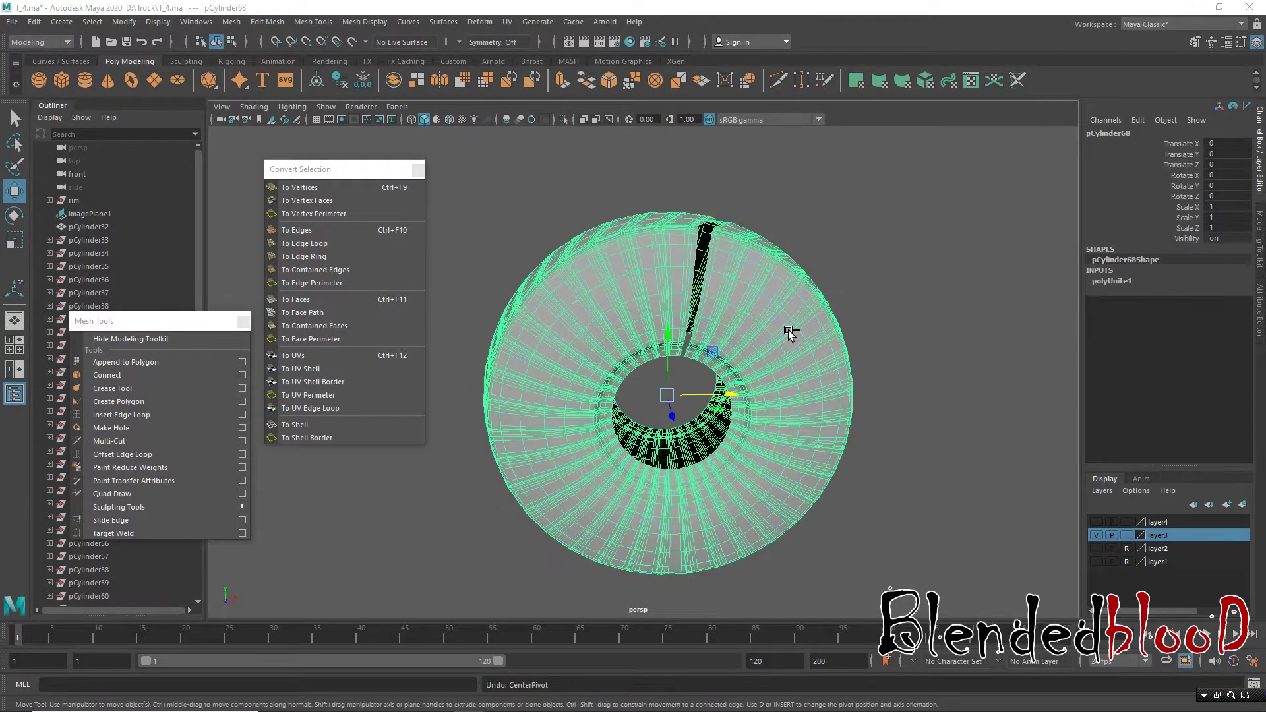
key("ctrl+z")
Step: Undo the combine so the tire ring splits back into separate tread wedges
key("ctrl+z")
key("ctrl+z")
key("ctrl+z")
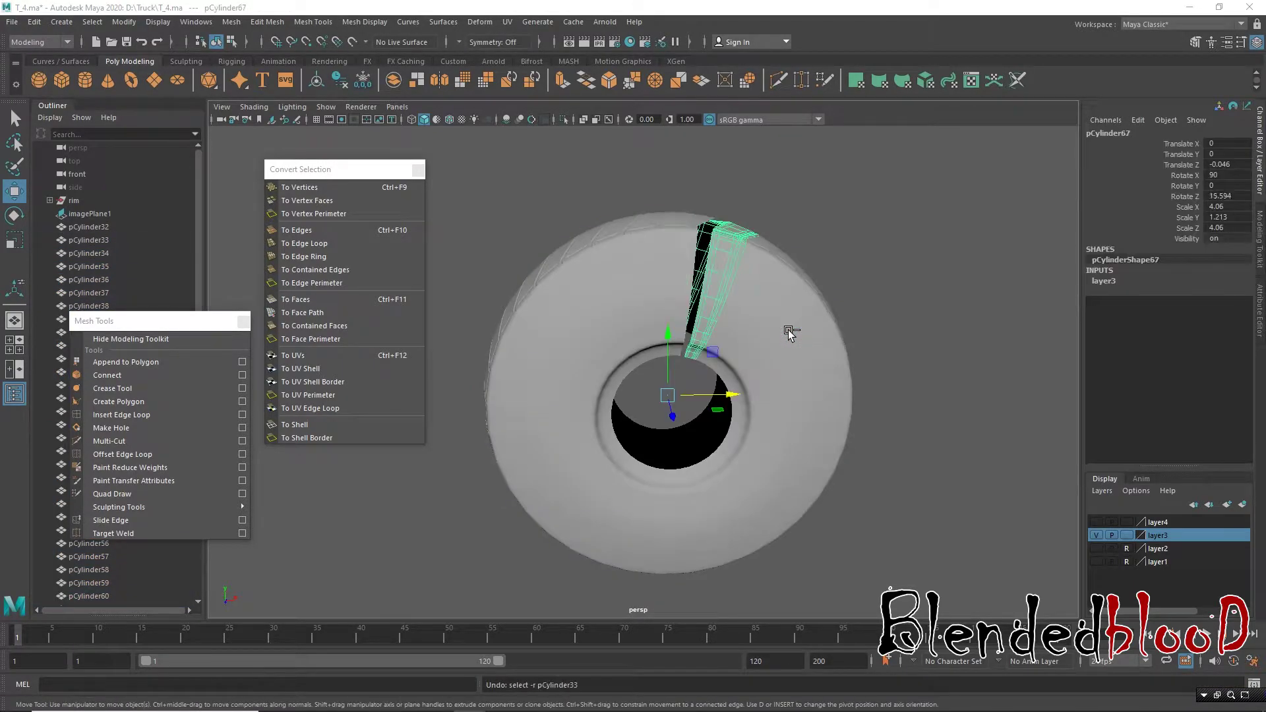
key("ctrl+z")
key("ctrl+z")
key("ctrl+z")
key("ctrl+z")
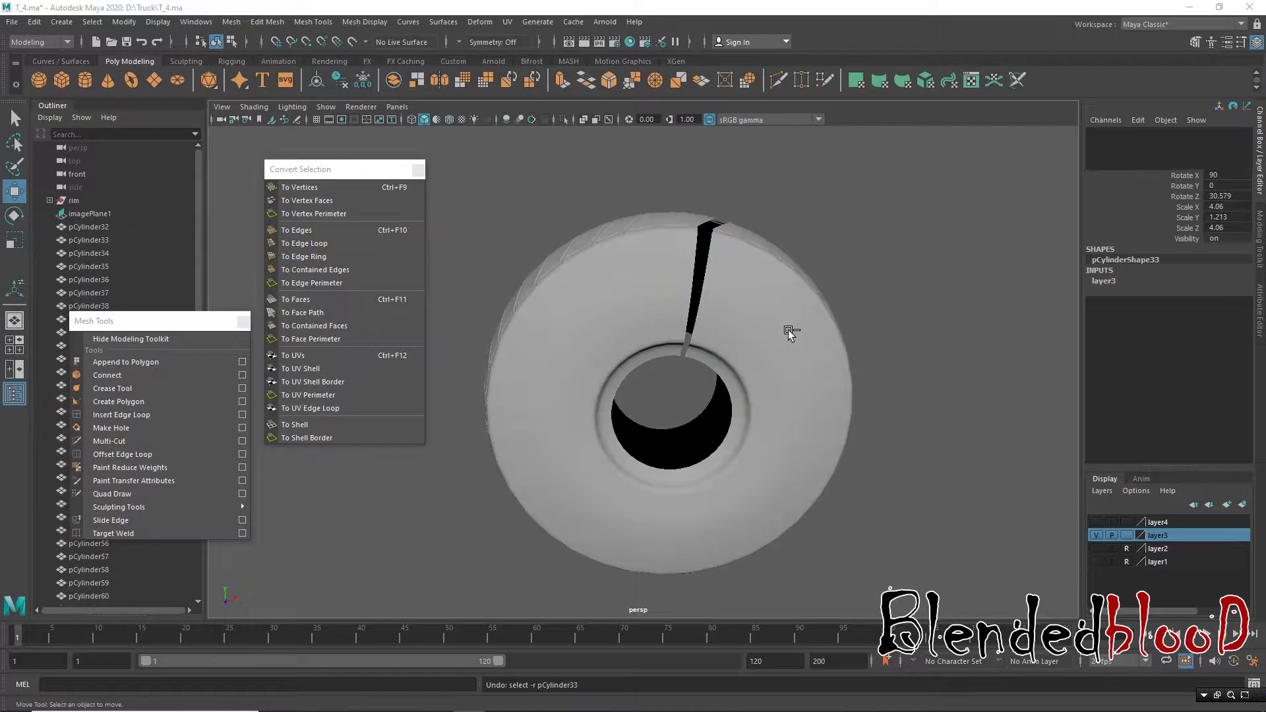
key("ctrl+z")
left_click(879, 280)
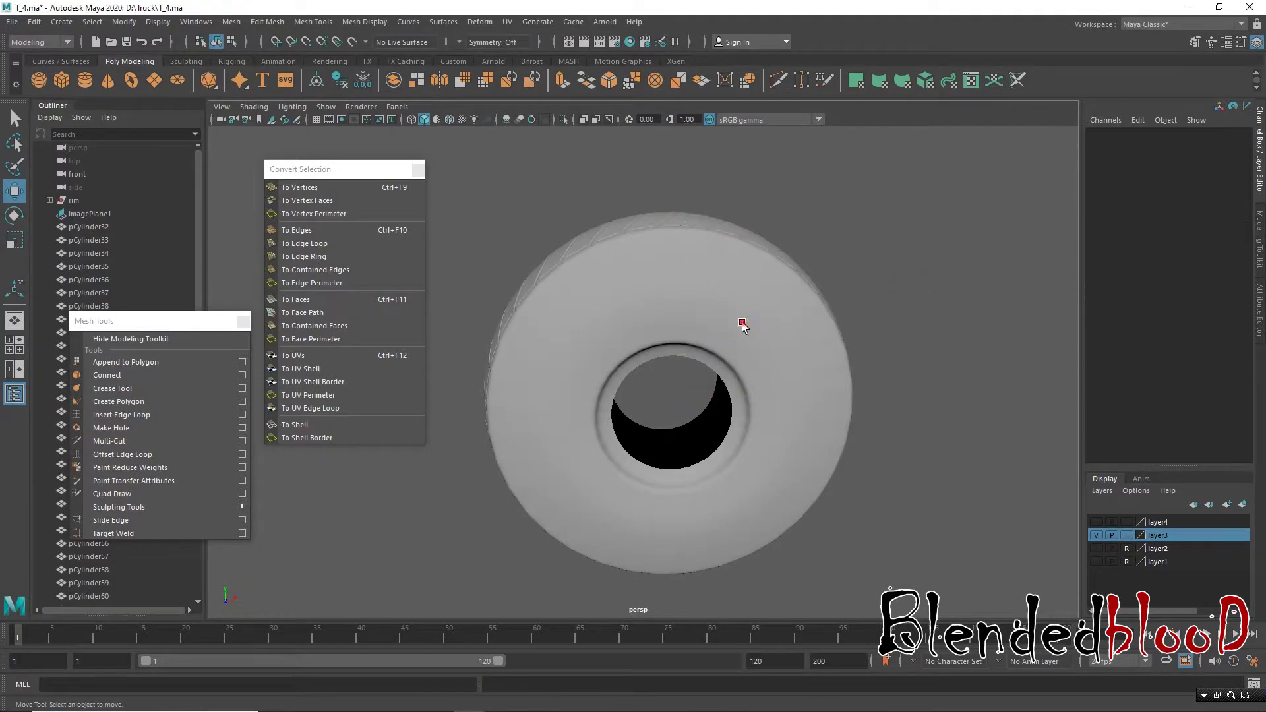
left_click_drag(741, 325, 707, 356, "alt")
Step: Rotate the wedge pCylinder33 in Z to close the ring's gap
scroll(711, 353, "up", 3)
left_click(726, 342)
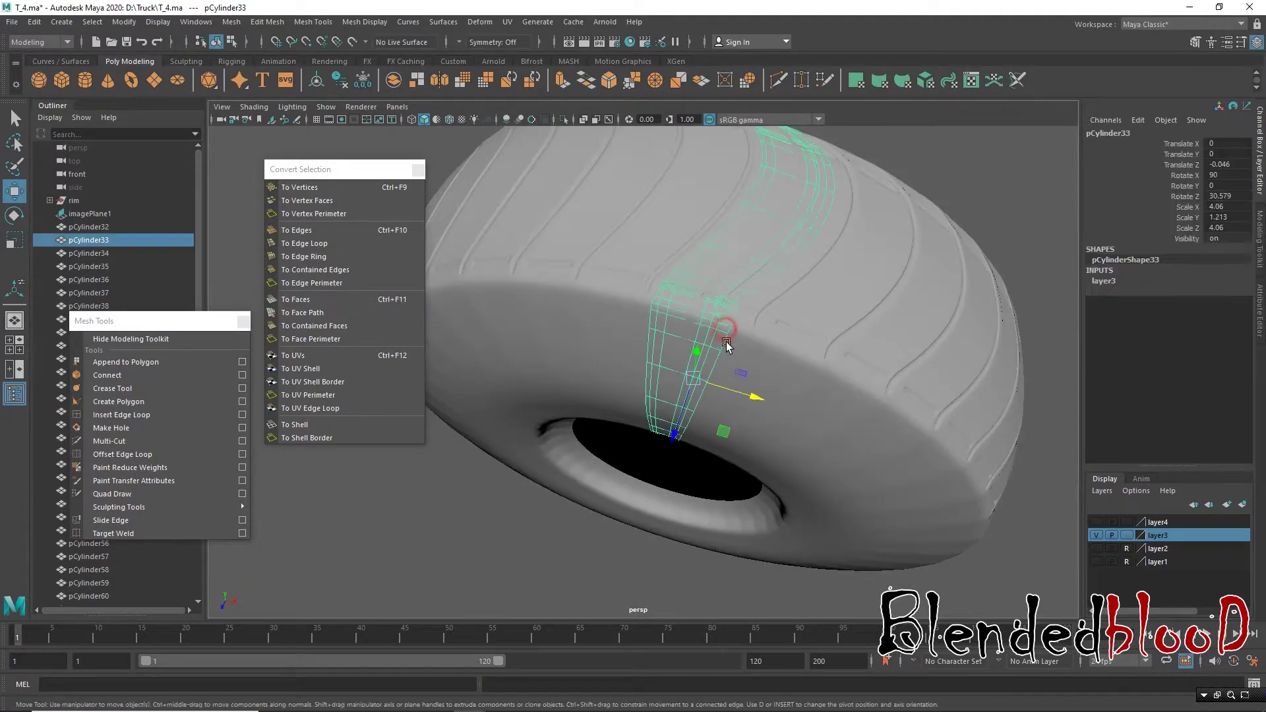
key("e")
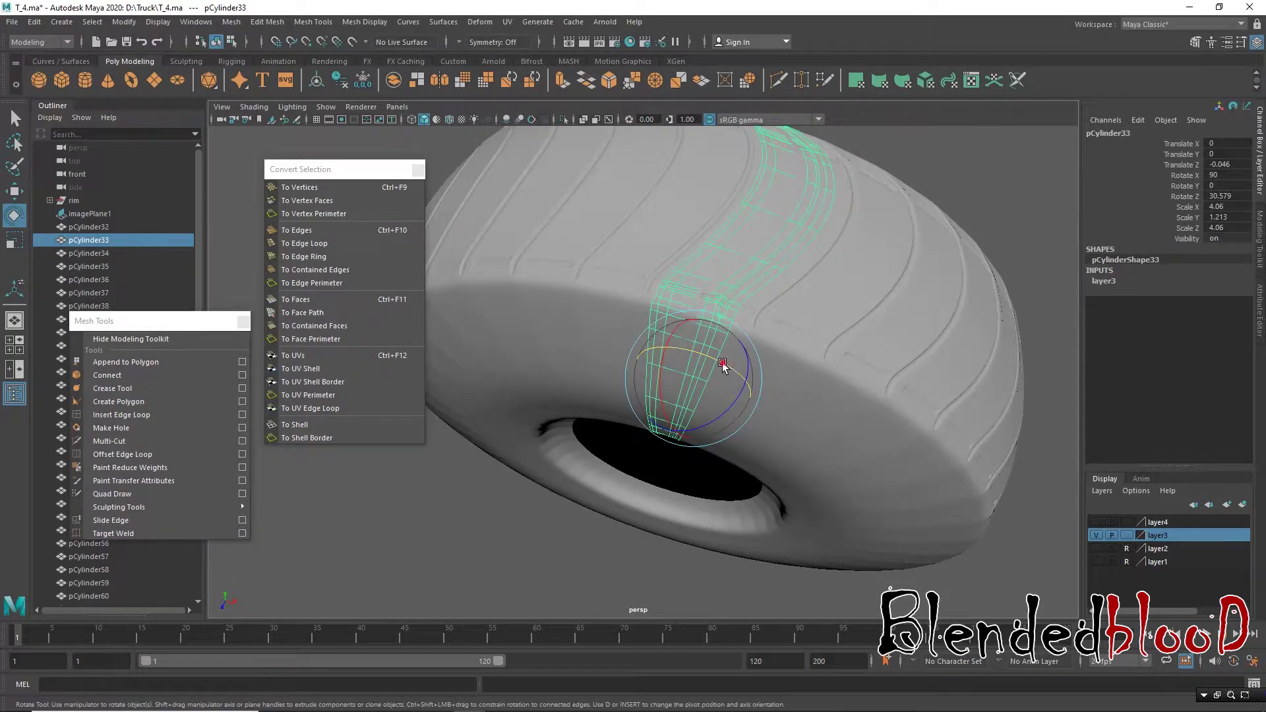
left_click_drag(722, 362, 717, 365)
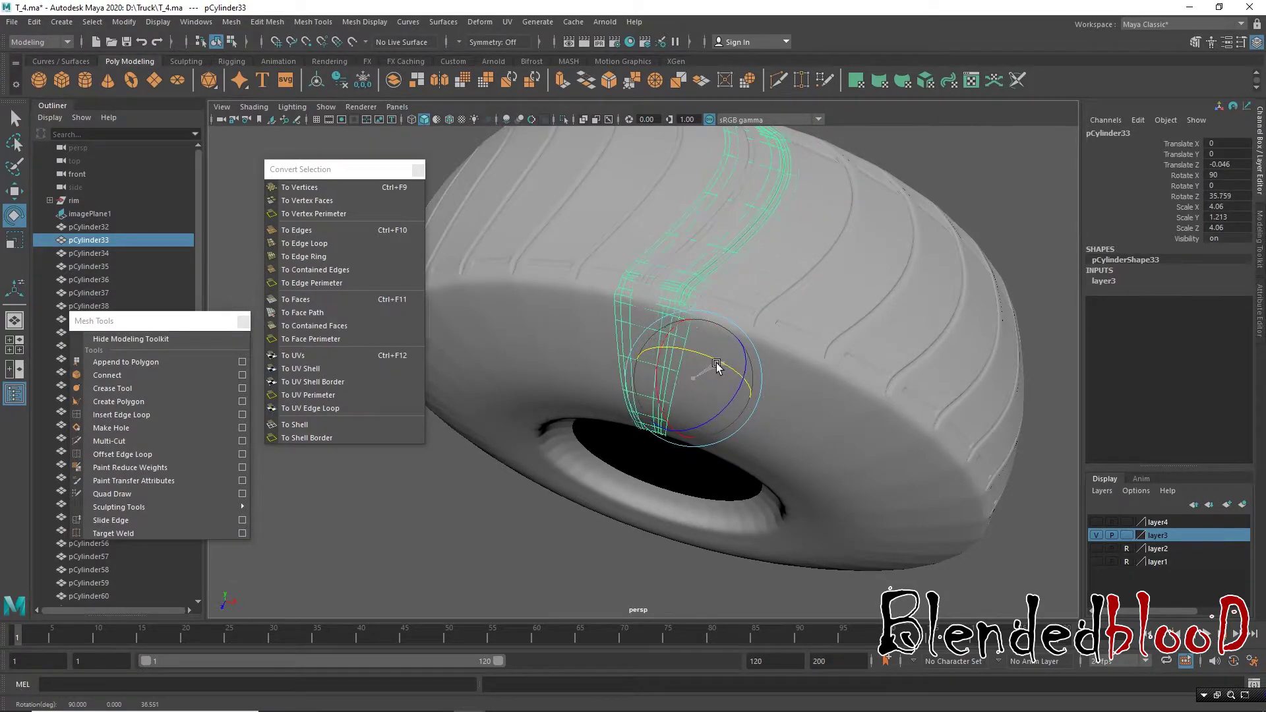
Step: Marquee-select all the tread wedge cylinders around the ring
left_click(913, 193)
mouse_move(887, 231)
left_mouse_down("alt")
mouse_move(729, 364)
mouse_move(759, 345)
mouse_move(710, 283)
left_mouse_up("alt")
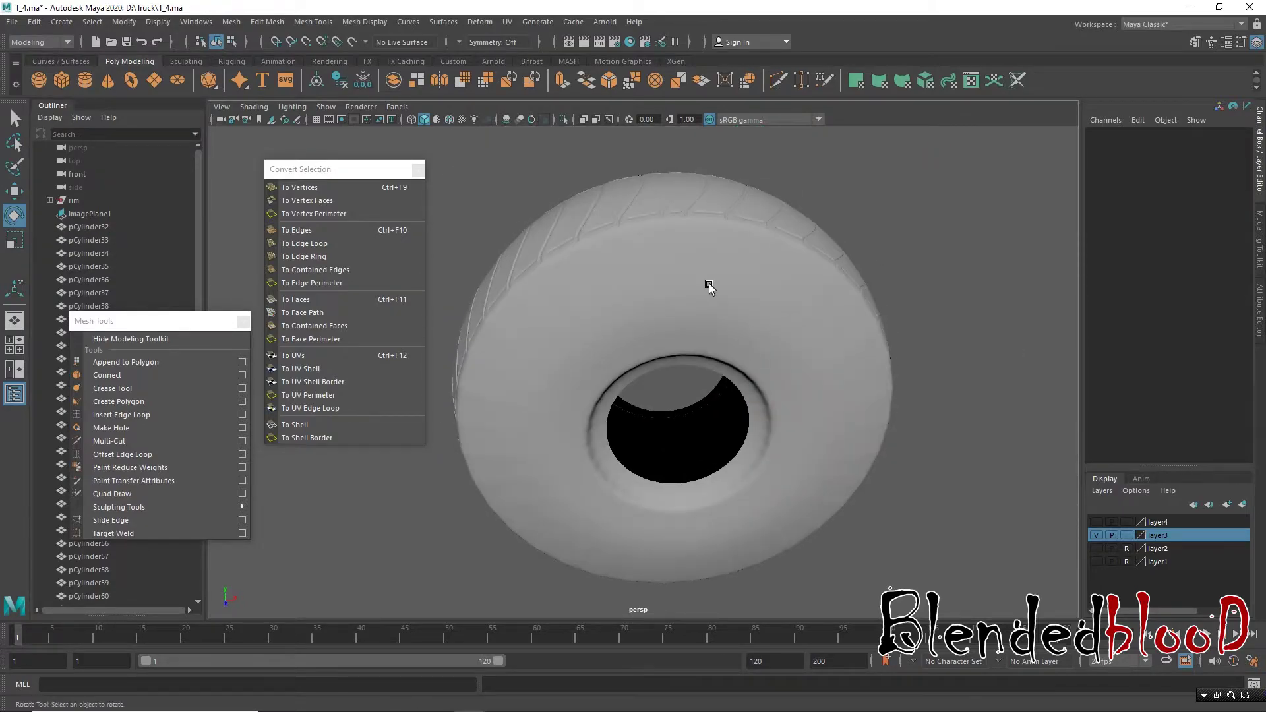
left_click(752, 381)
left_click(929, 284)
mouse_move(930, 284)
left_mouse_down("alt")
mouse_move(836, 414)
mouse_move(768, 367)
mouse_move(741, 387)
left_mouse_up("alt")
left_click(742, 386)
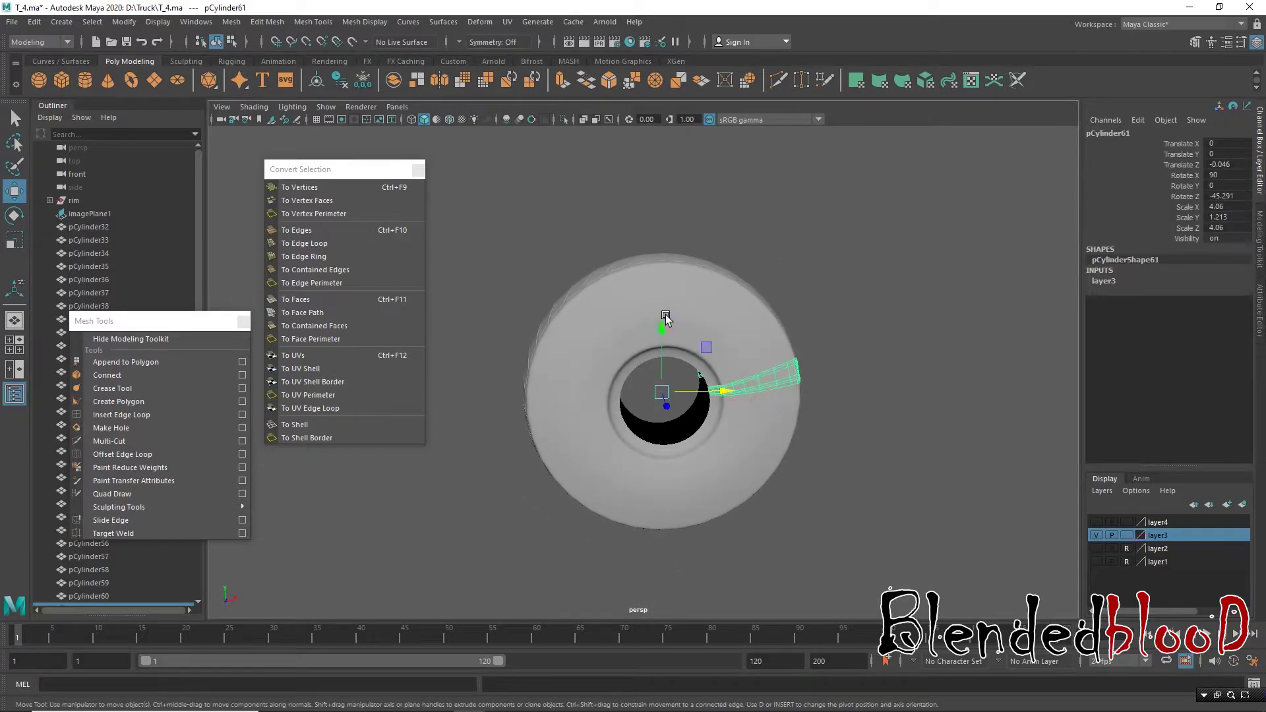
left_click_drag(472, 243, 978, 612)
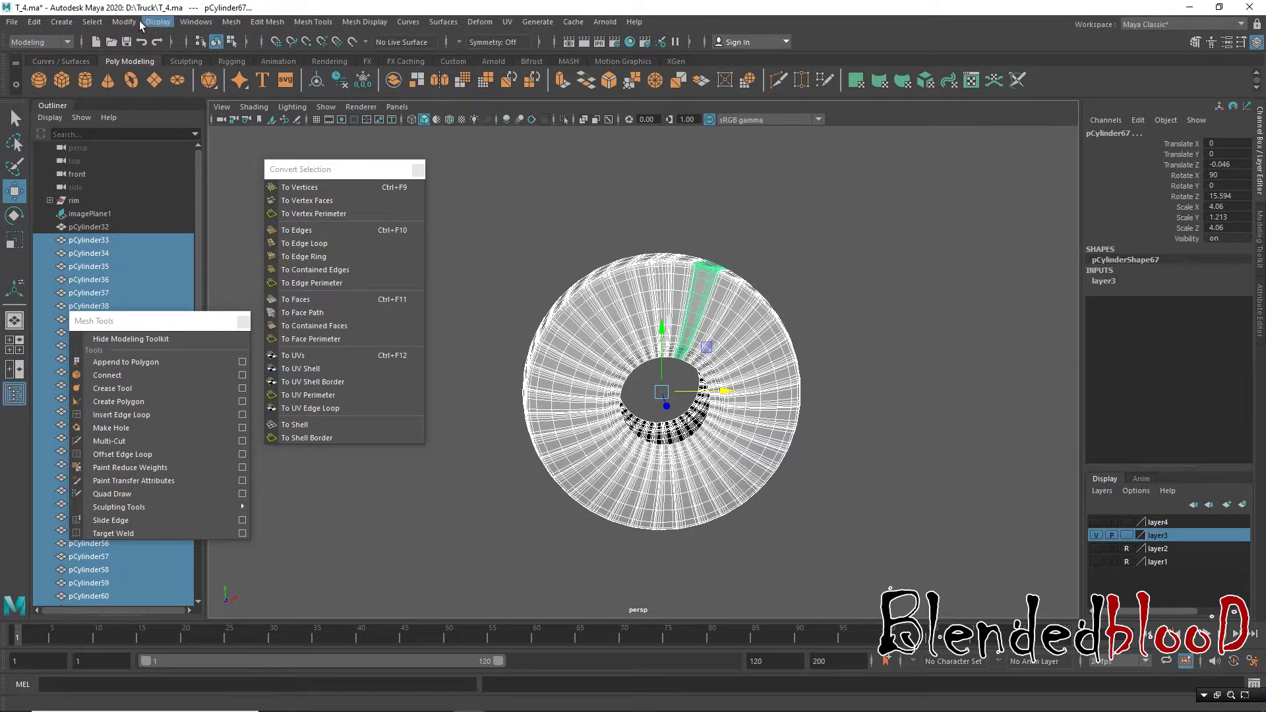
Step: Combine the selected wedges into one mesh, pCylinder69, and centre its pivot
left_click(140, 21)
left_click(171, 123)
left_click(205, 22)
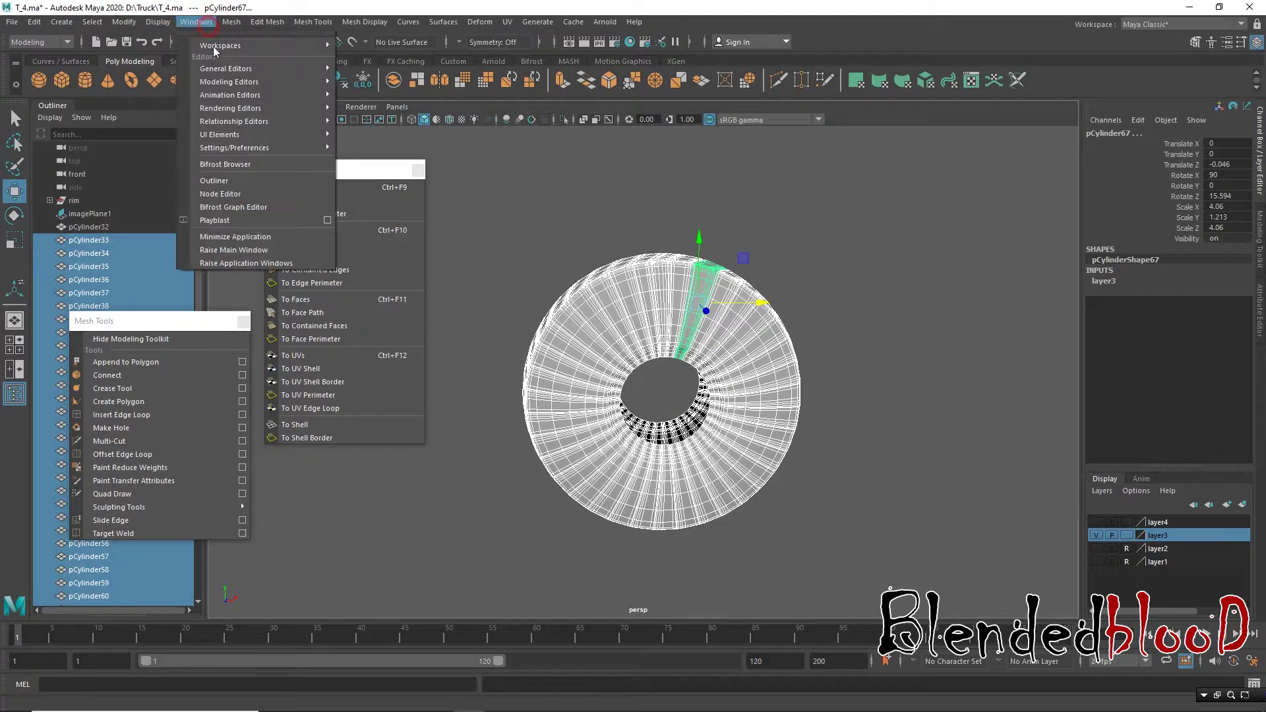
left_click(170, 39)
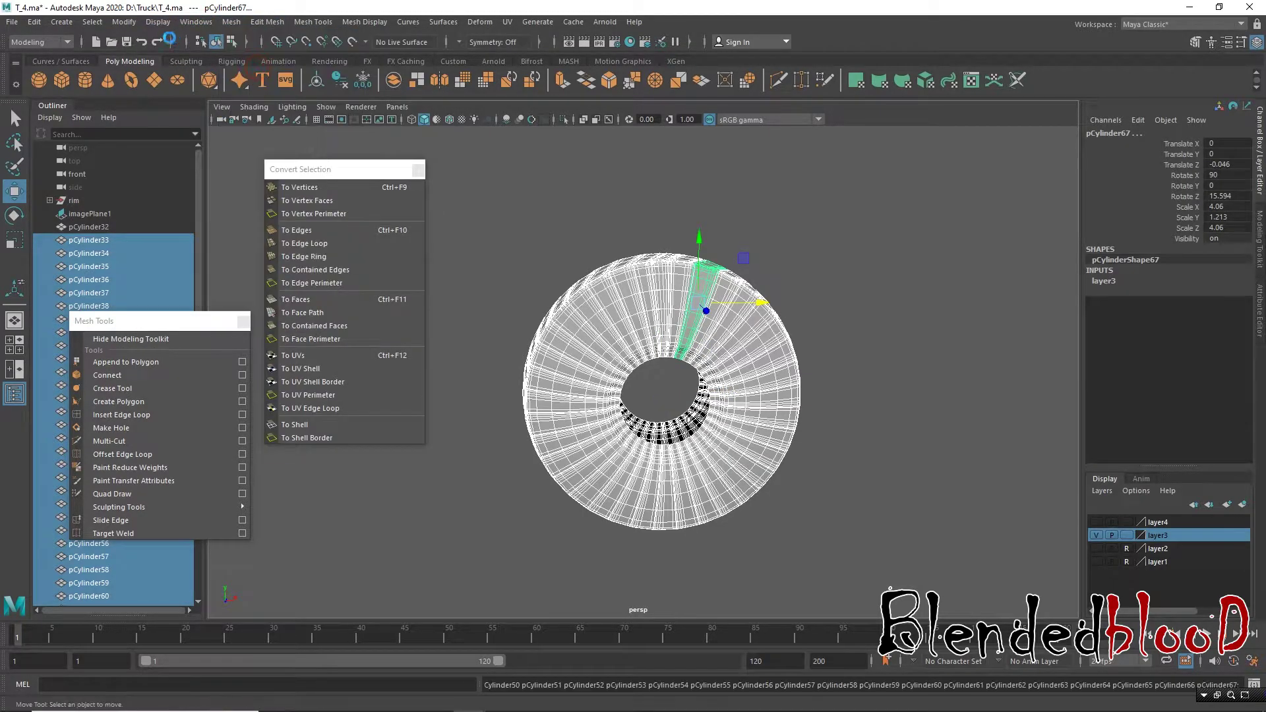
left_click(128, 25)
left_click(165, 116)
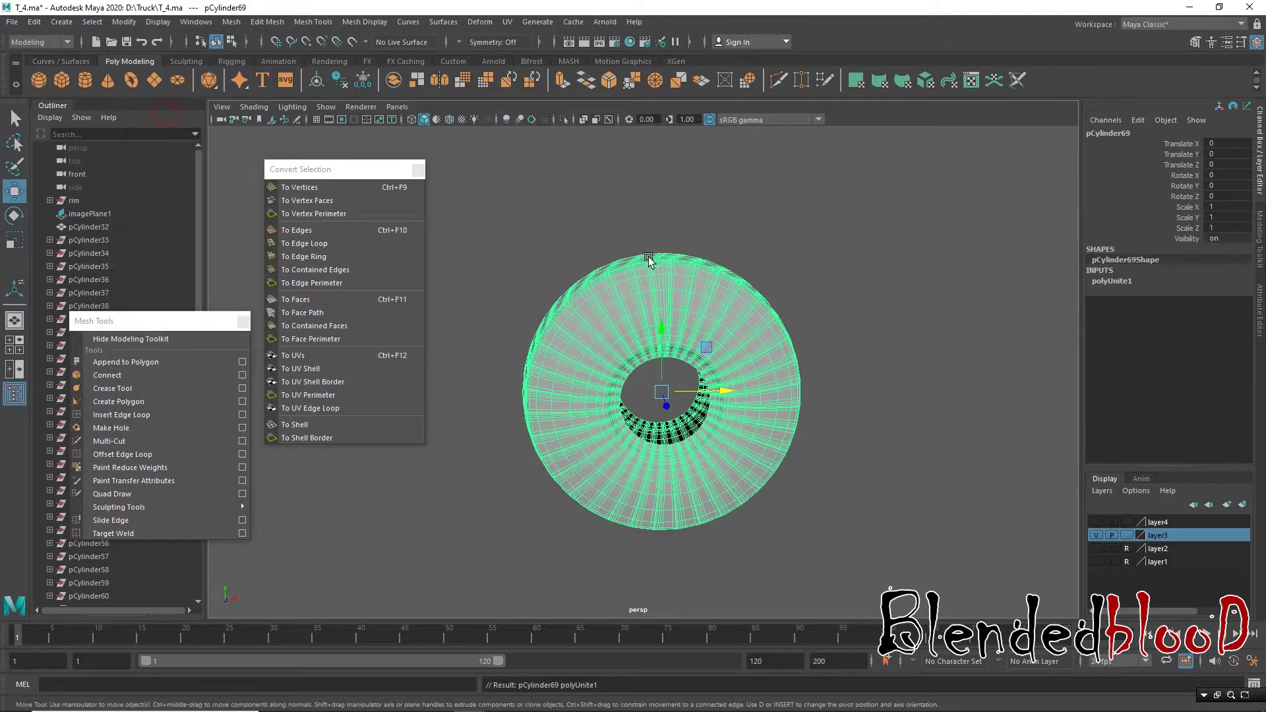
Step: In the front view, lasso-select vertices along the ring's inner hole edge
key("space")
key("space")
scroll(611, 375, "up", 2)
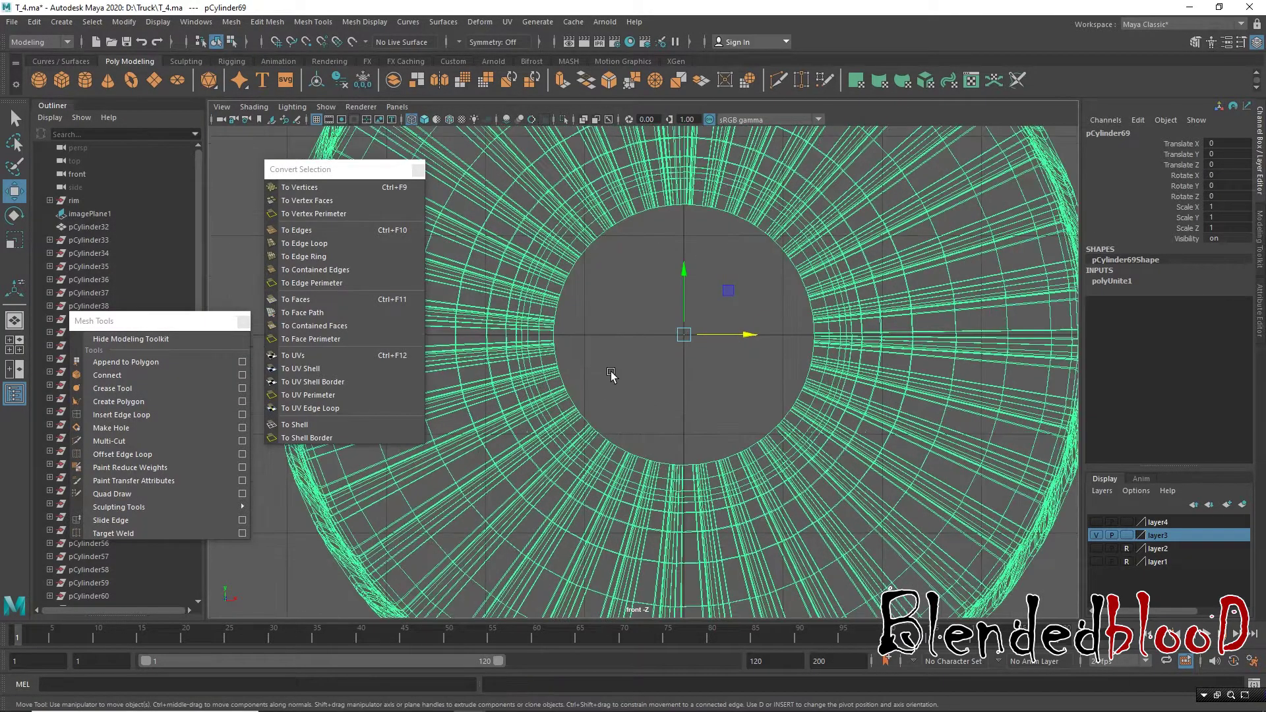
right_click_drag(660, 211, 599, 228)
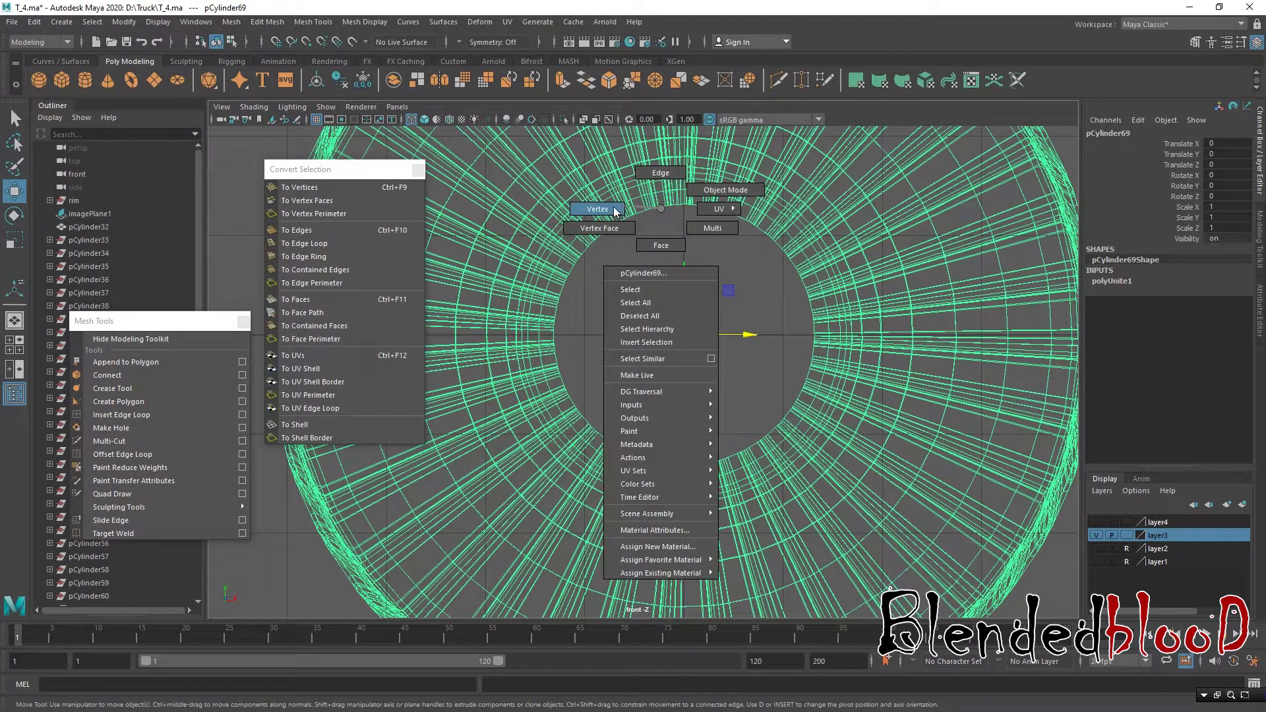
left_click(14, 141)
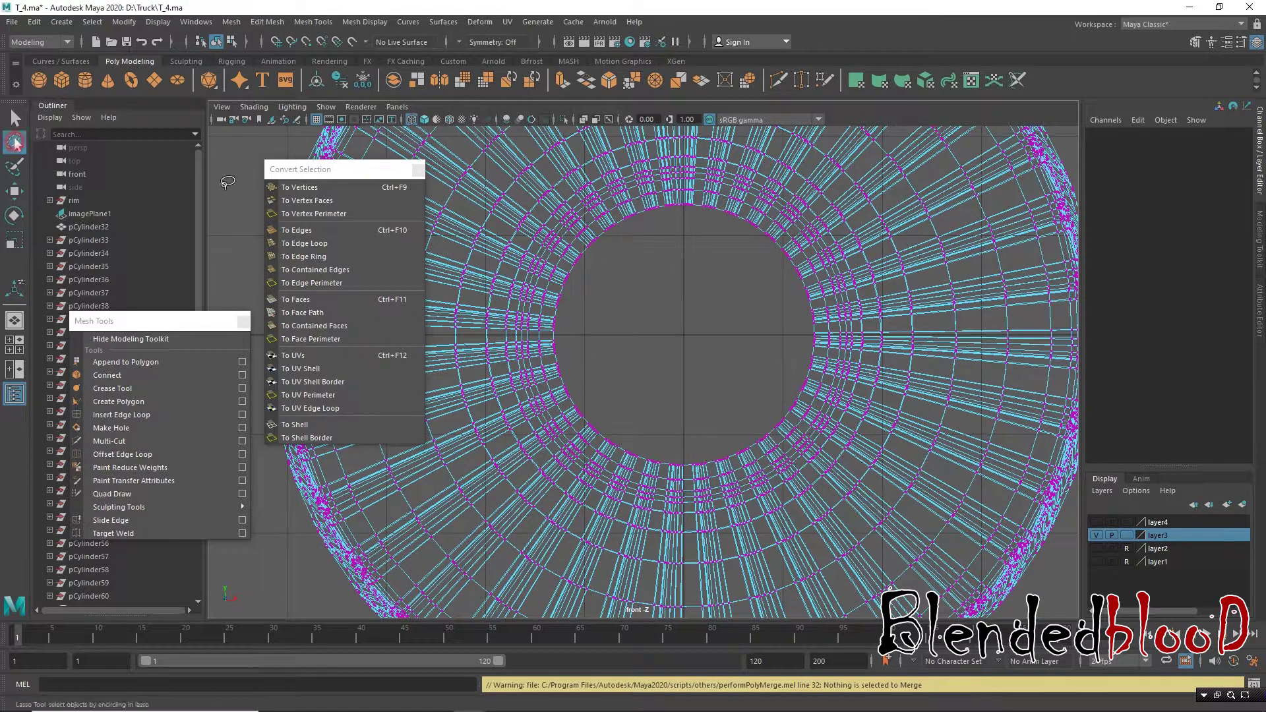
scroll(589, 191, "up", 2)
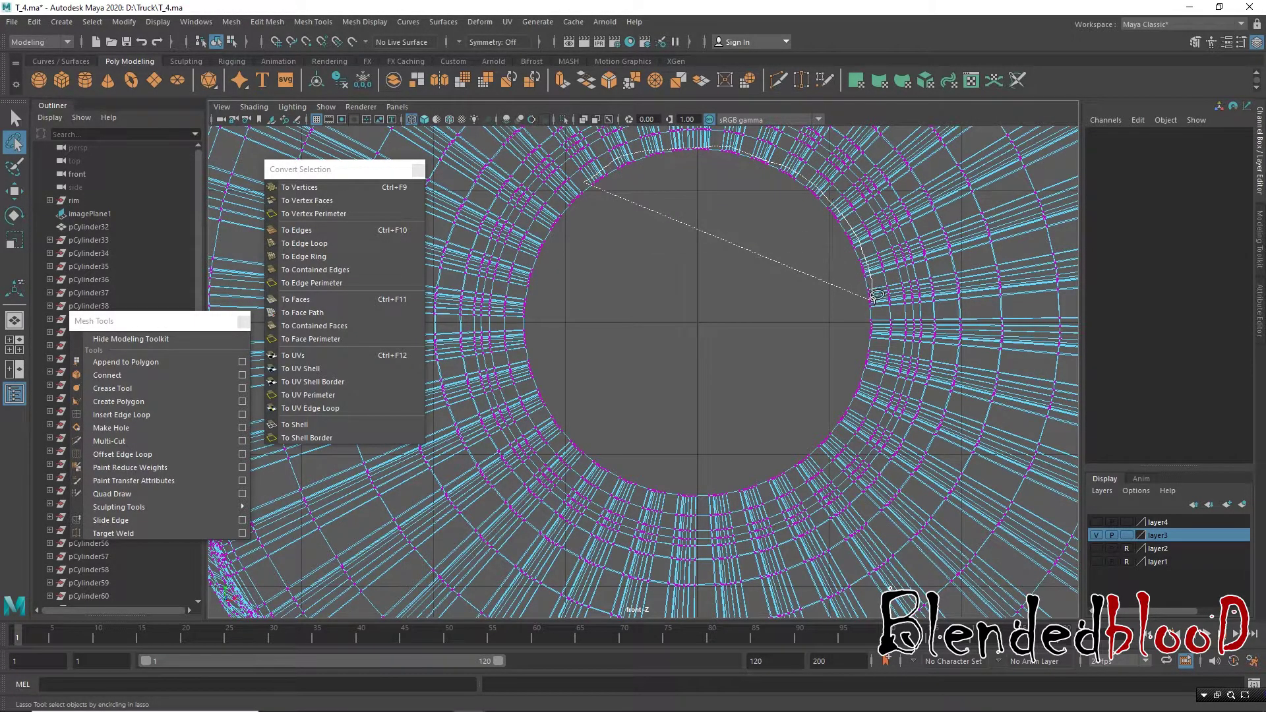
left_click_drag(874, 312, 857, 317)
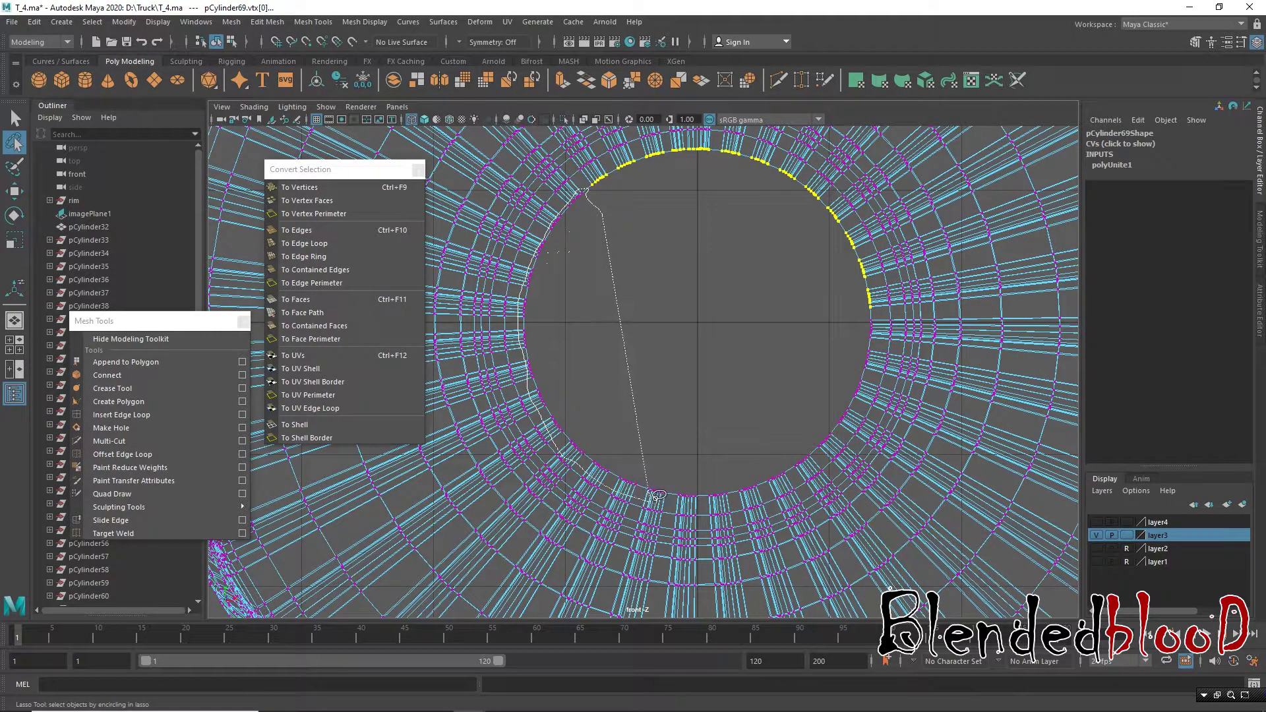
mouse_move(658, 496)
left_mouse_down()
mouse_move(754, 497)
mouse_move(815, 473)
mouse_move(869, 376)
left_mouse_up()
Step: Grow the inner-edge vertex selection outward by repeatedly converting between vertices and faces
left_click_drag(841, 303, 772, 308)
key("w")
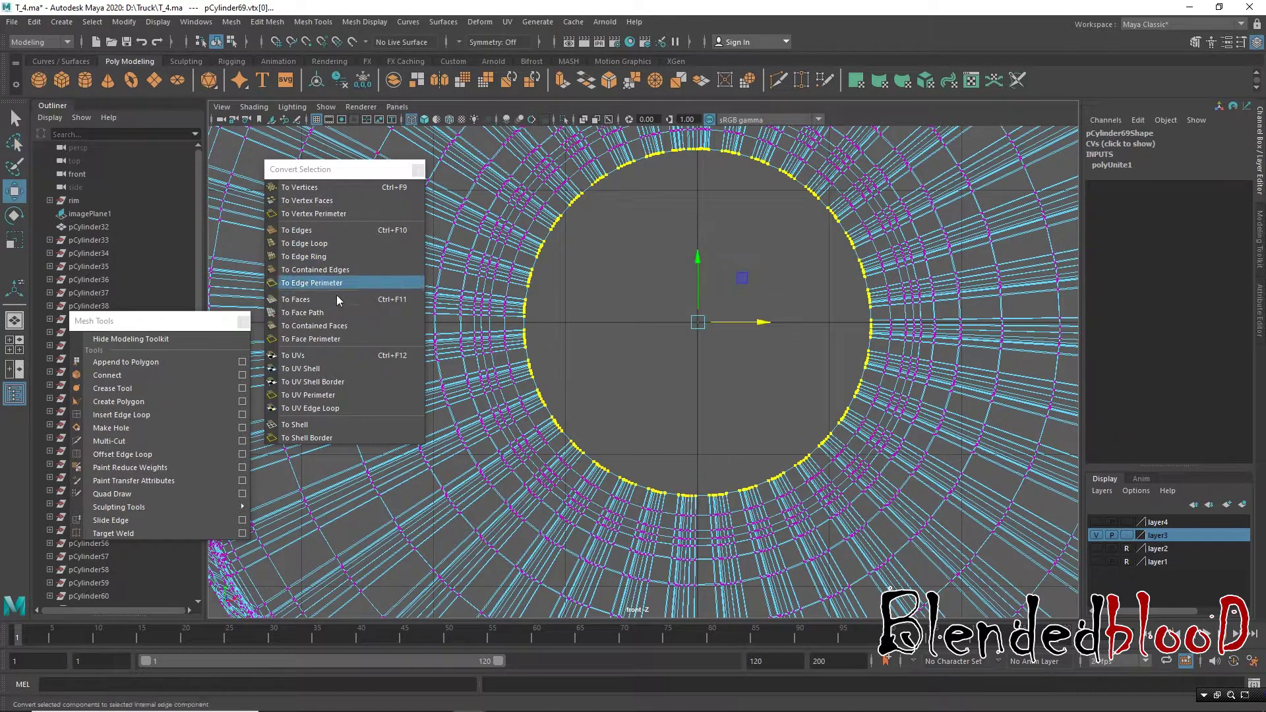
left_click(329, 299)
left_click(323, 187)
left_click(324, 300)
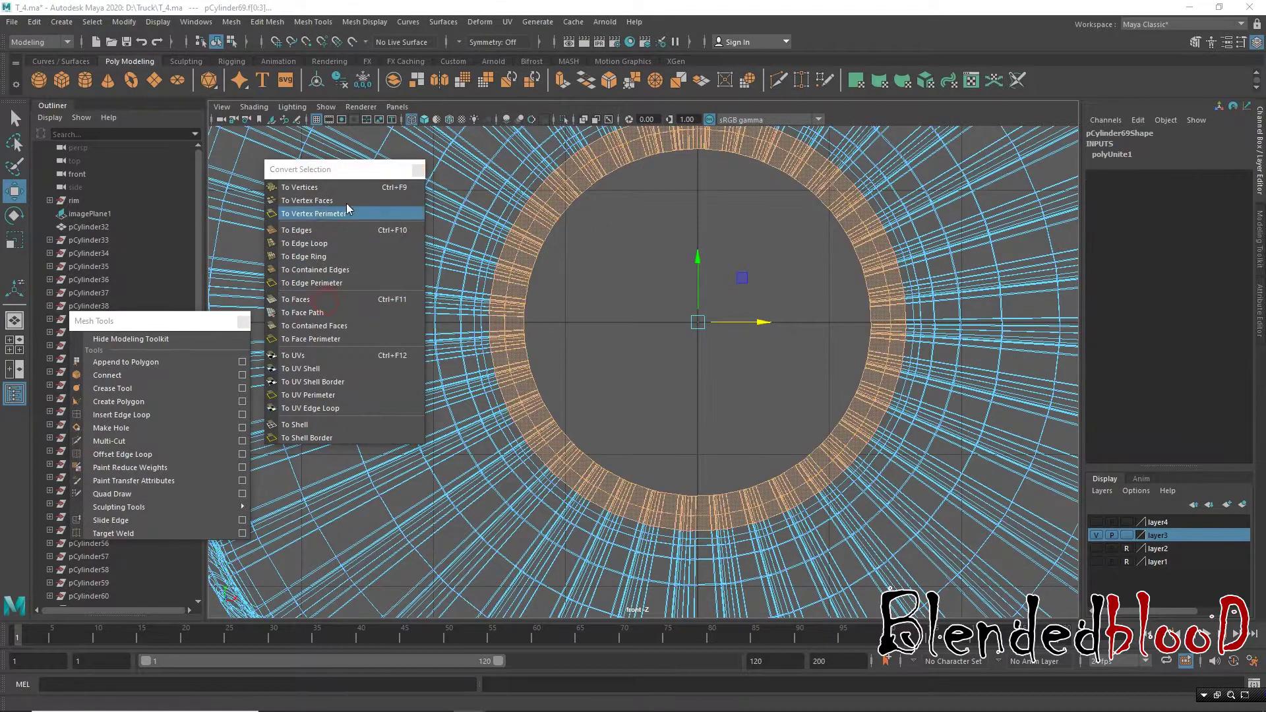
left_click(330, 187)
left_click(329, 299)
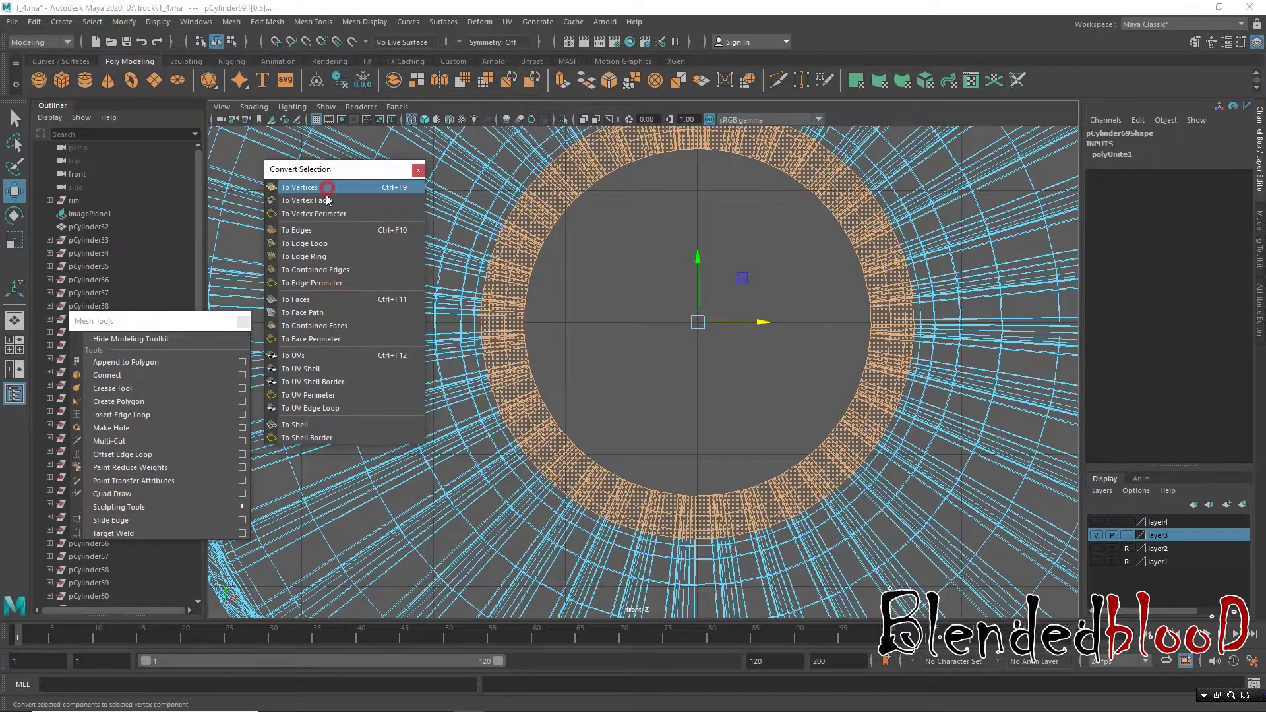
left_click(317, 187)
left_click(310, 299)
left_click(316, 187)
left_click(307, 299)
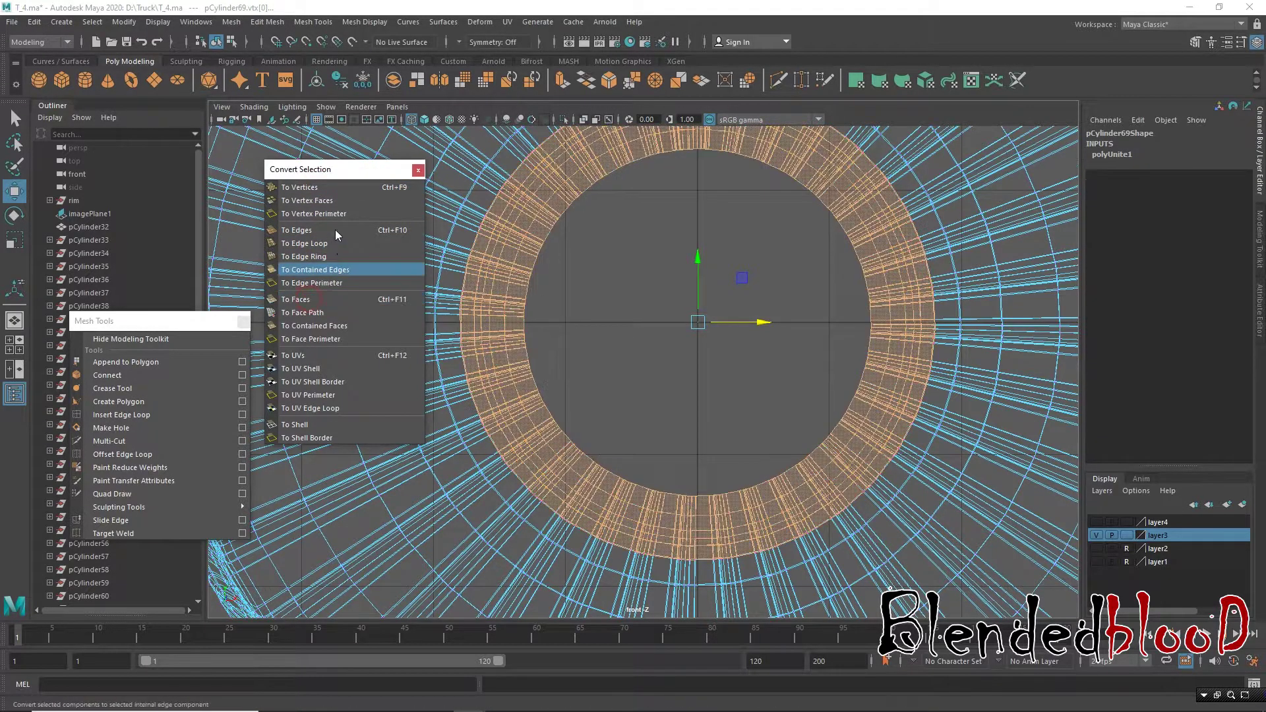
left_click(323, 187)
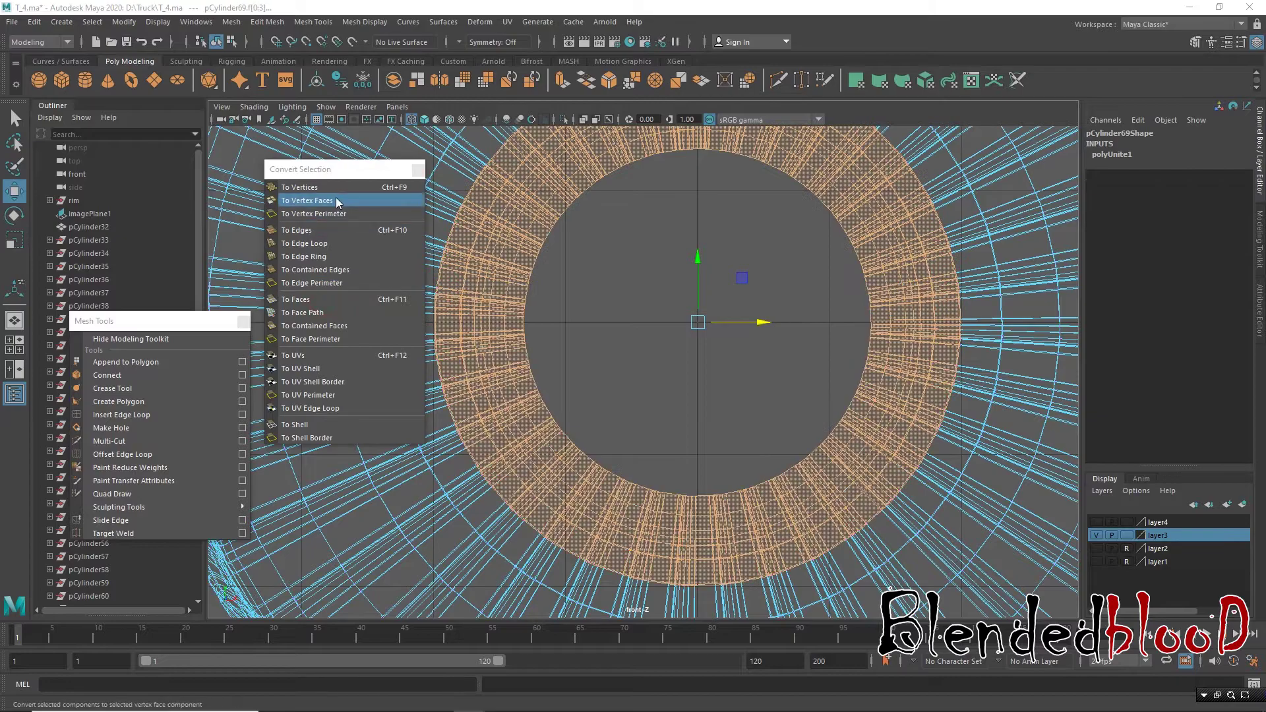
left_click(333, 189)
left_click(311, 296)
Step: Keep growing the face selection until it covers the whole front sidewall
scroll(722, 286, "down", 5)
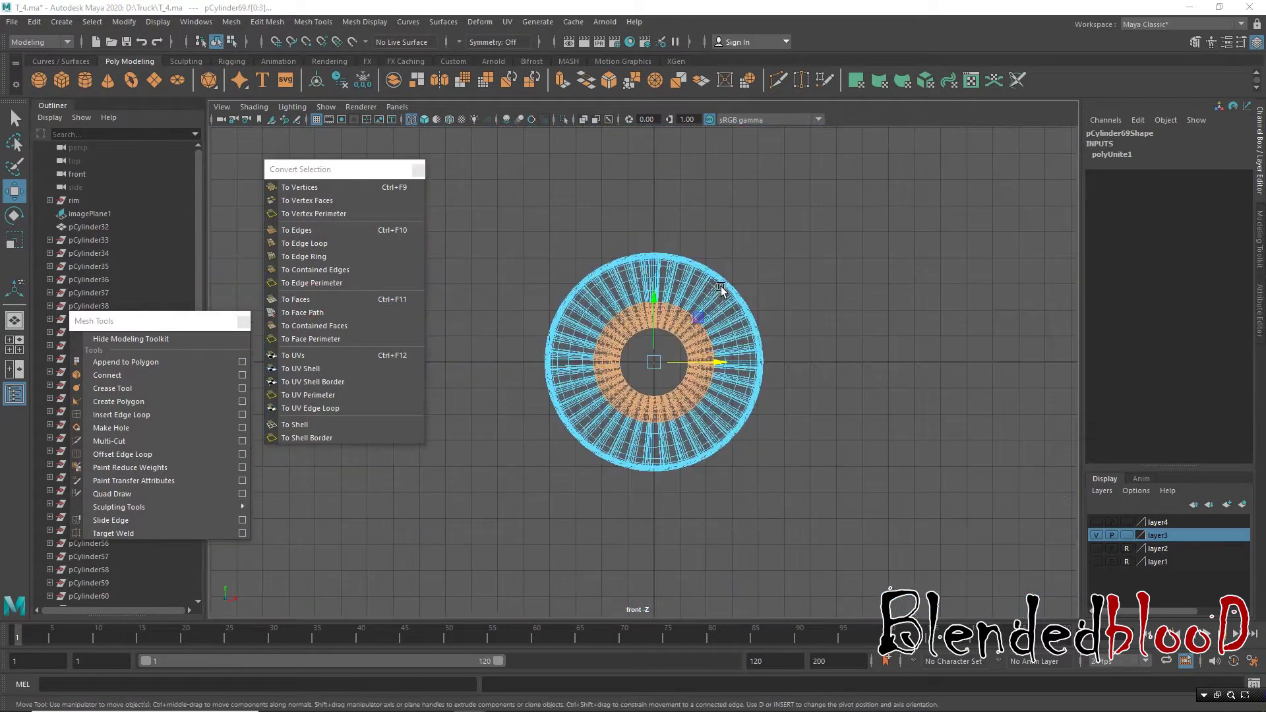
scroll(722, 286, "up", 2)
scroll(721, 286, "up", 2)
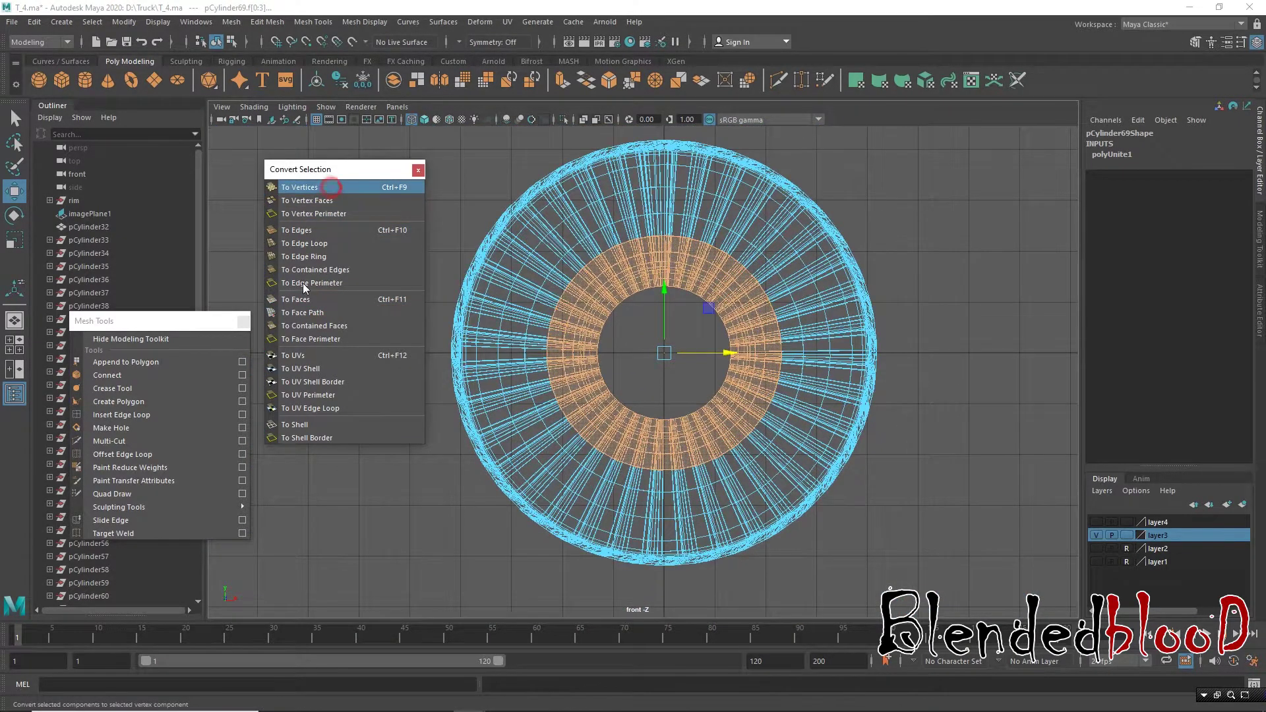
left_click(300, 187)
left_click(308, 298)
left_click(305, 191)
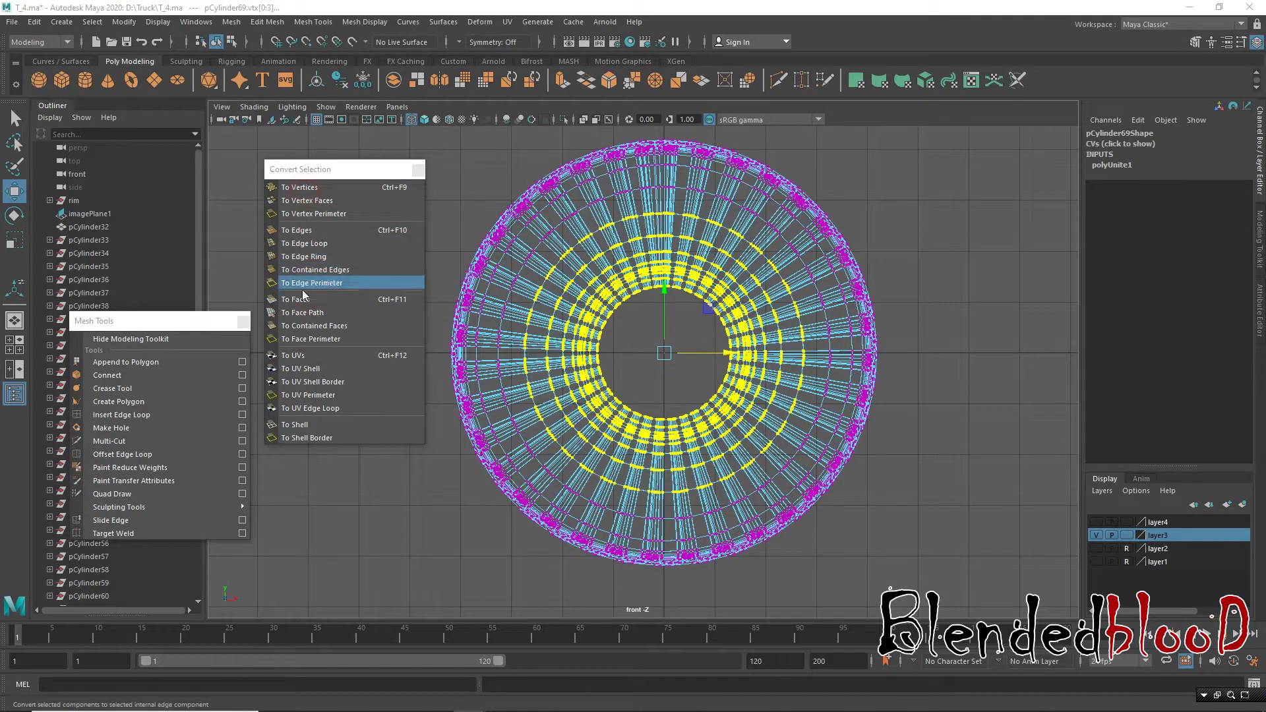
left_click(310, 298)
left_click(321, 190)
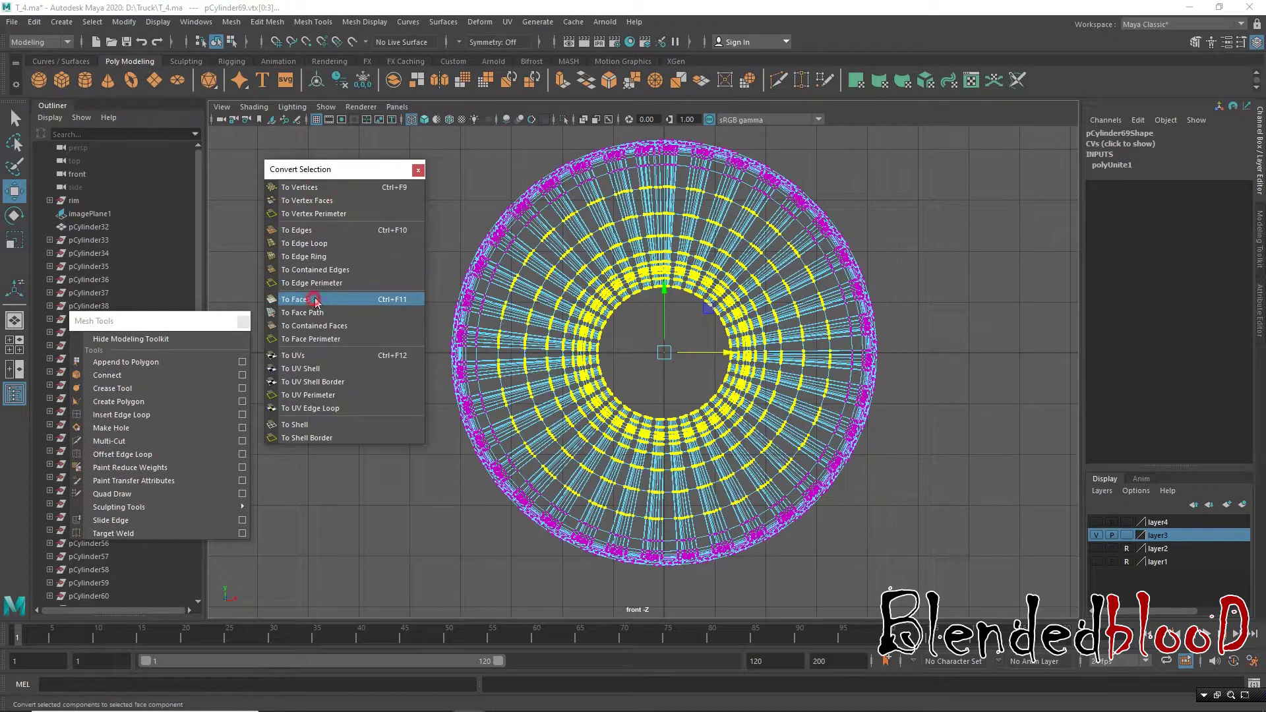
left_click(308, 298)
key("space")
key("space")
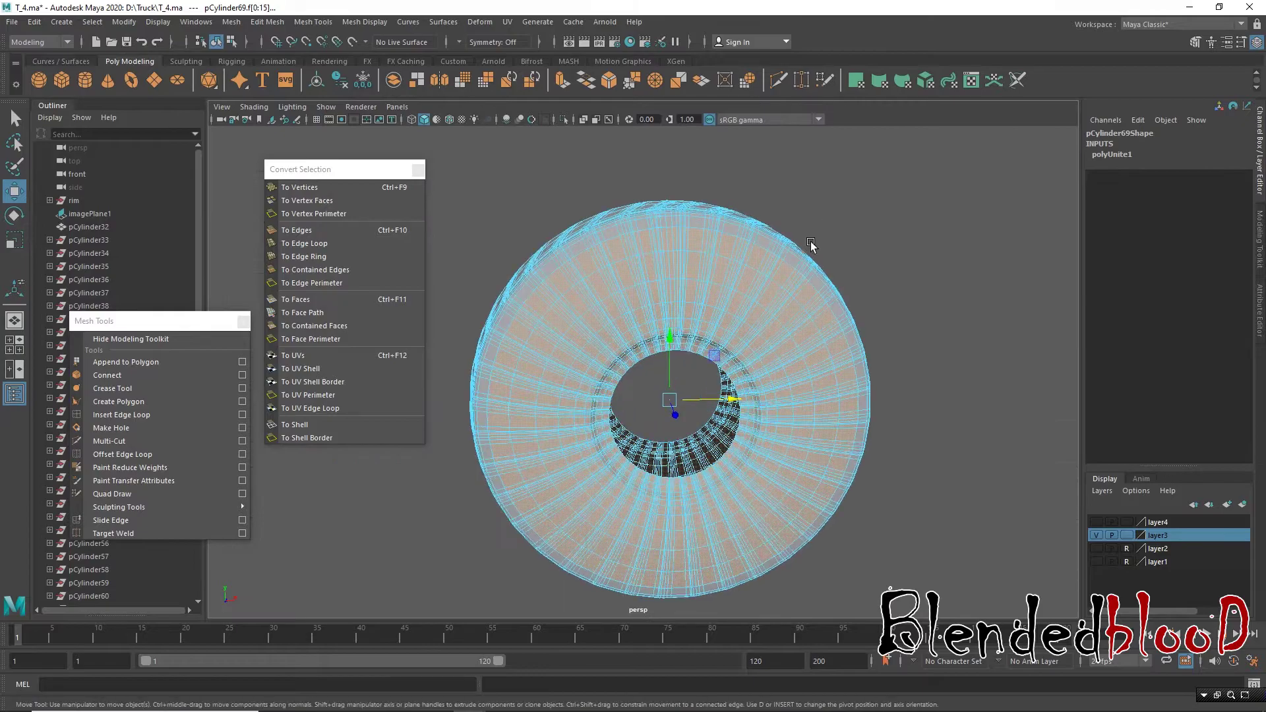
Step: Confirm the sidewall face selection while tumbling the perspective view around the wheel
left_click_drag(843, 210, 723, 297, "alt")
scroll(724, 282, "up", 5)
scroll(724, 282, "down", 2)
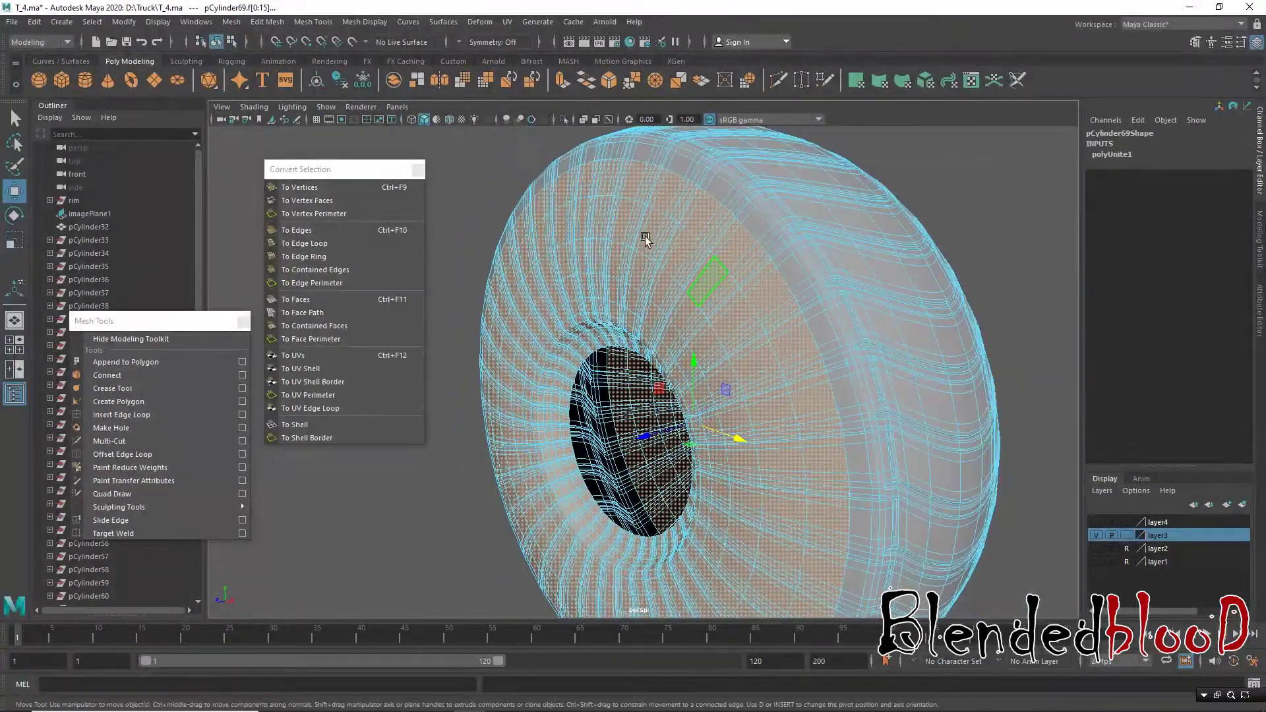
scroll(650, 290, "down", 2)
left_click(317, 199)
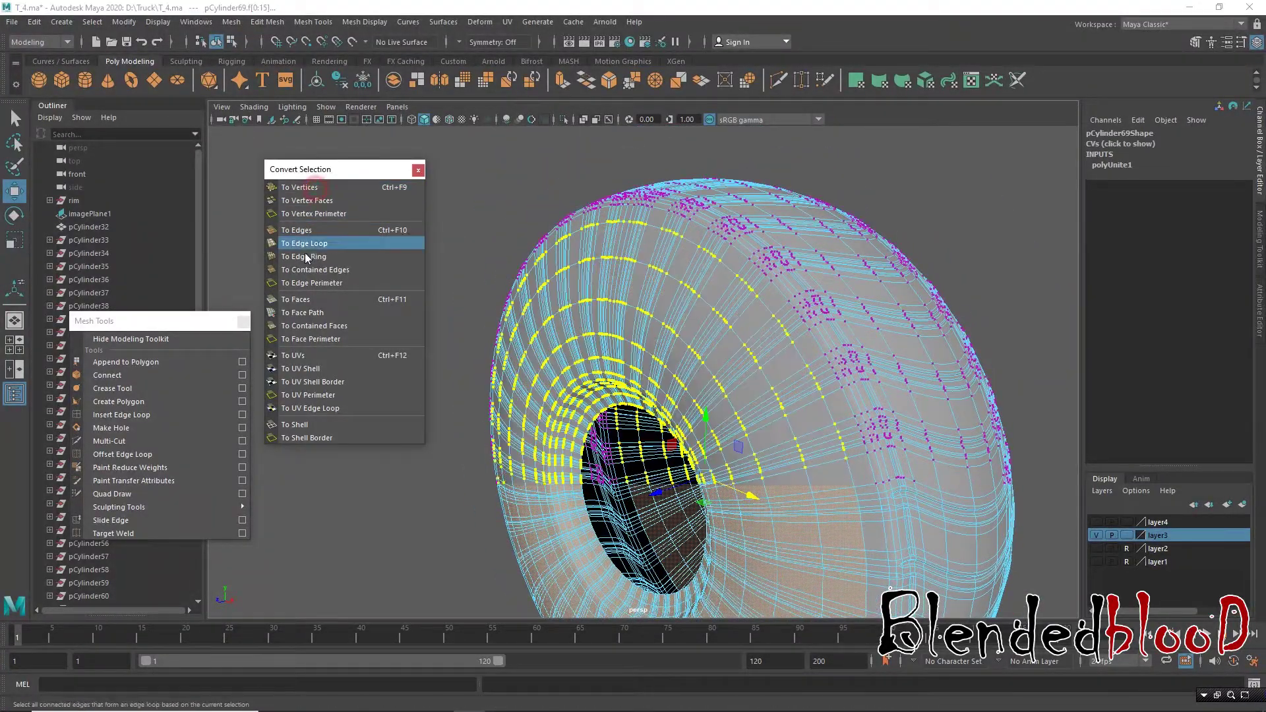
left_click(298, 299)
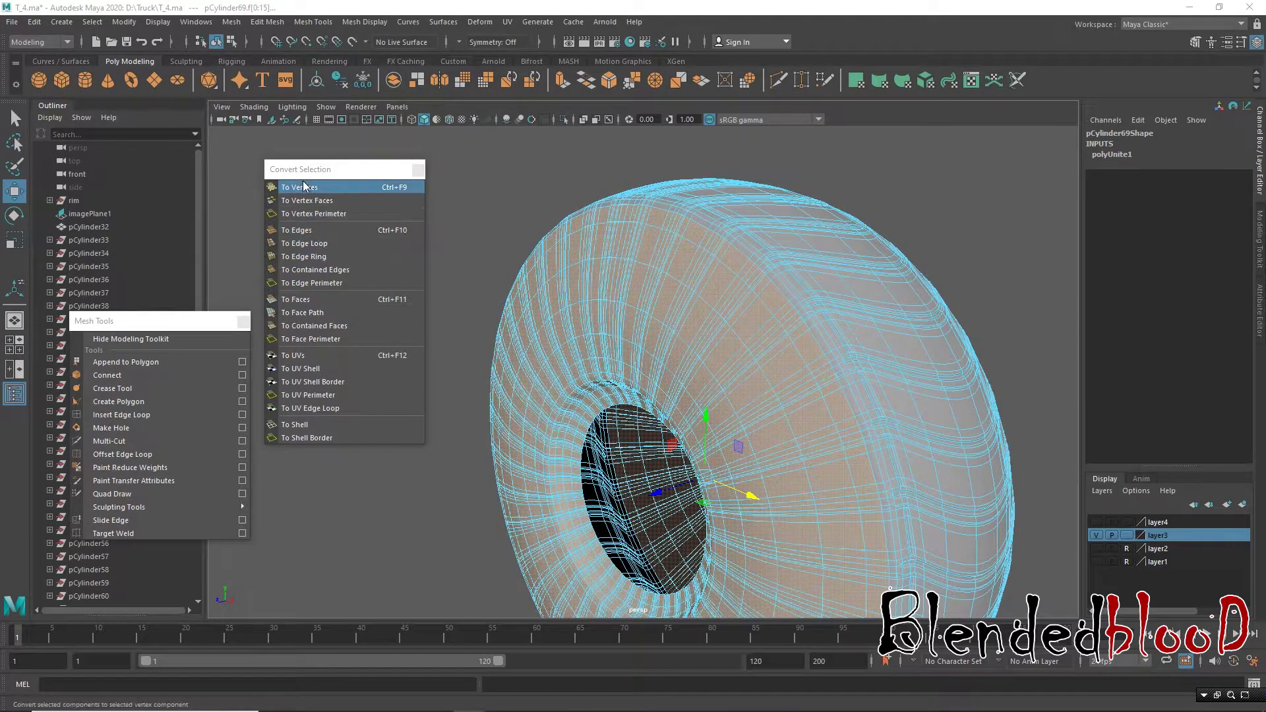
left_click(306, 187)
left_click(305, 299)
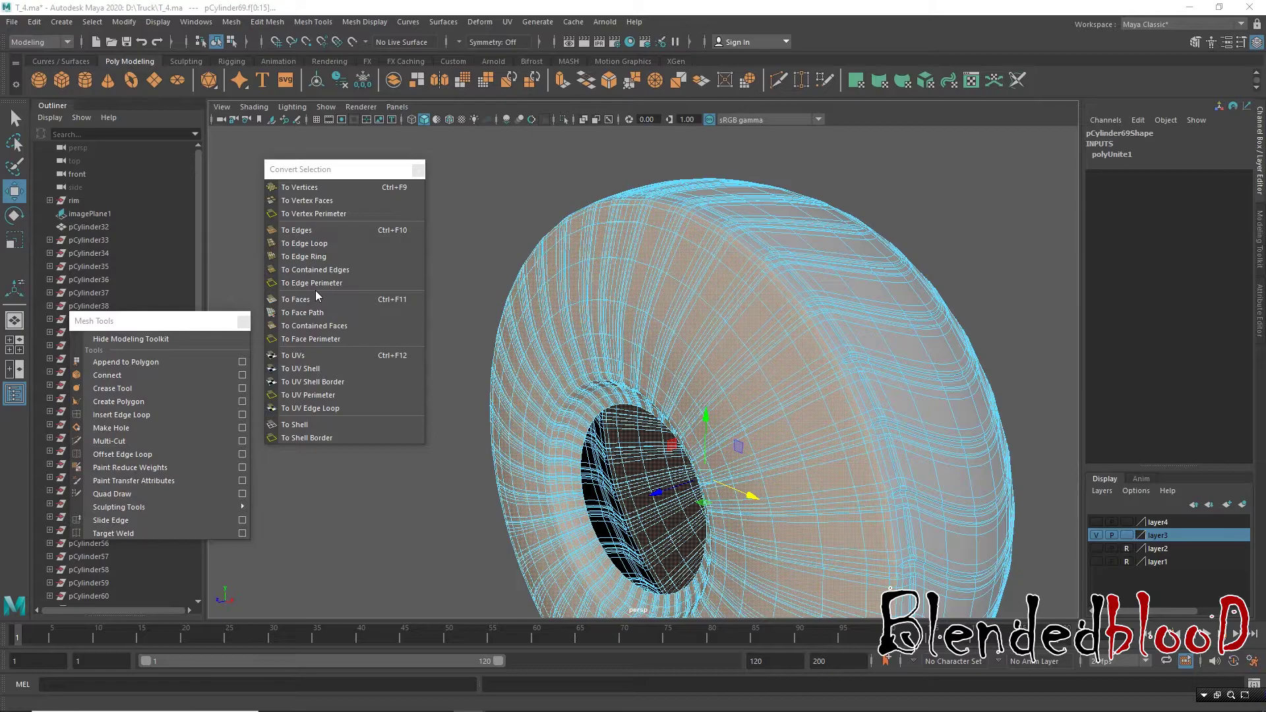
left_click_drag(777, 290, 771, 298, "alt")
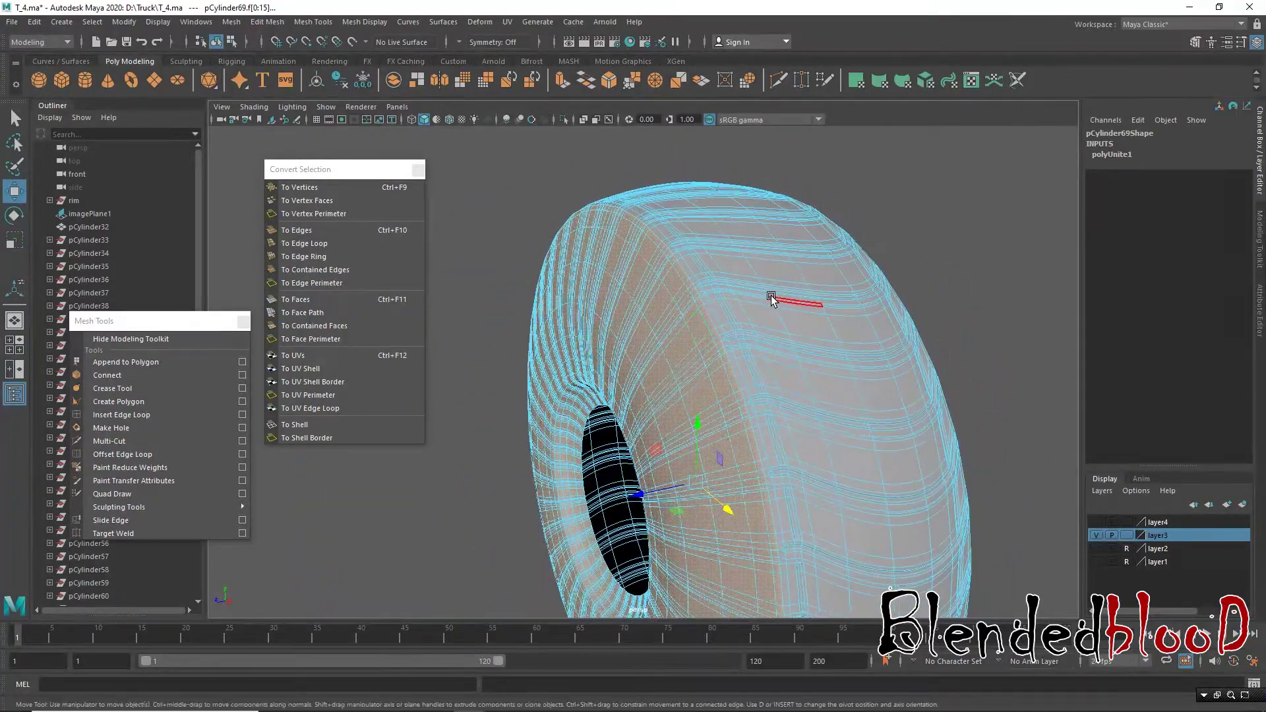
Step: Delete the sidewall faces, leaving a thin tread band, and deselect it
key("Delete")
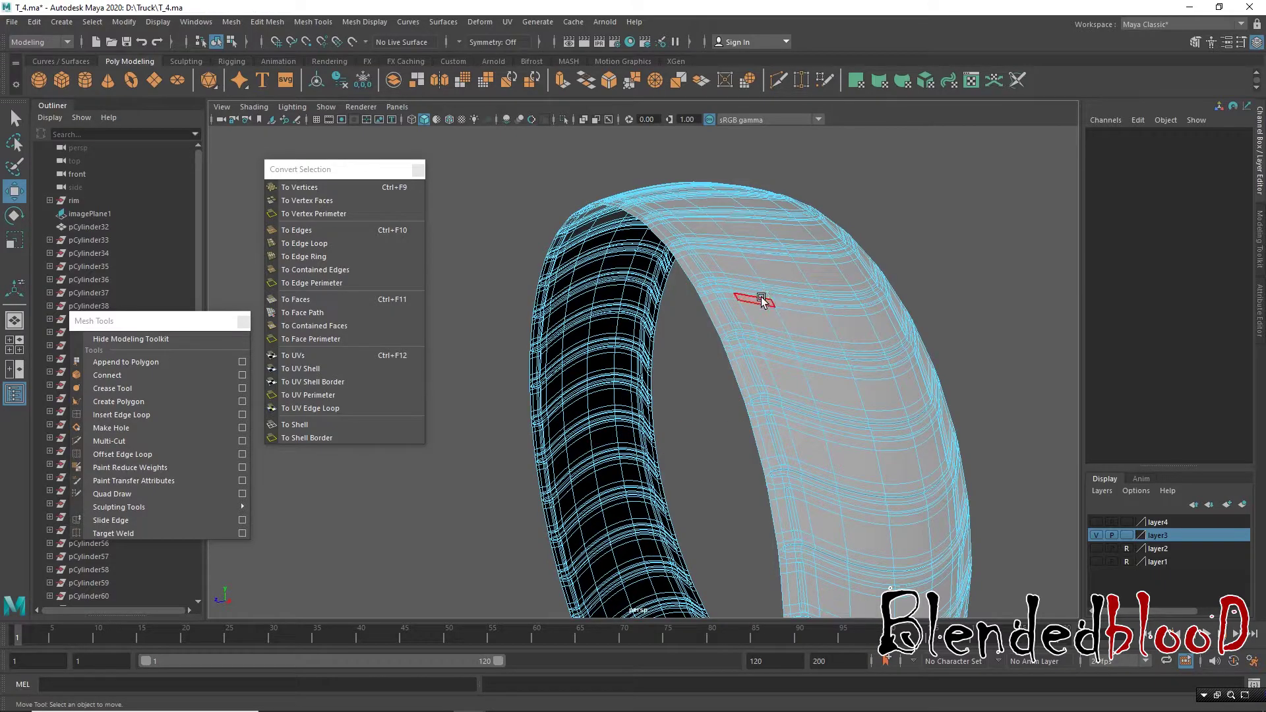
right_click_drag(726, 261, 765, 241)
left_click(996, 189)
right_click_drag(996, 189, 953, 218, "alt")
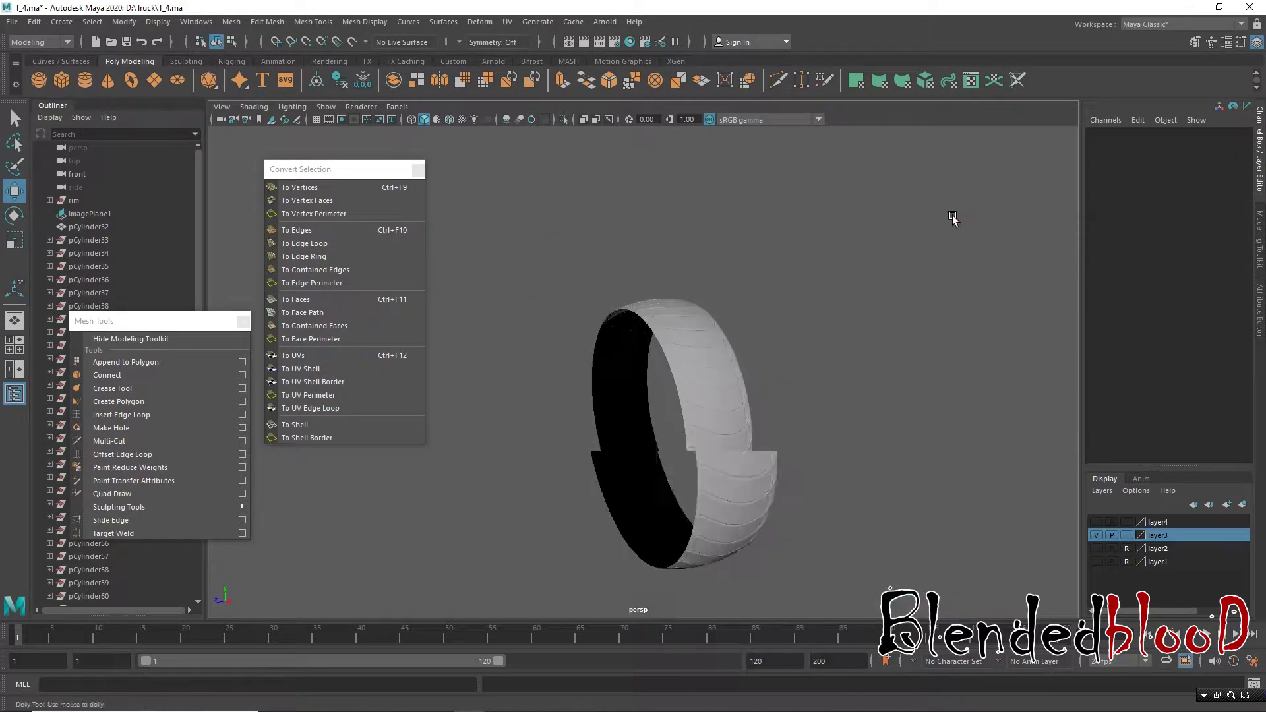
left_click_drag(953, 218, 825, 366, "alt")
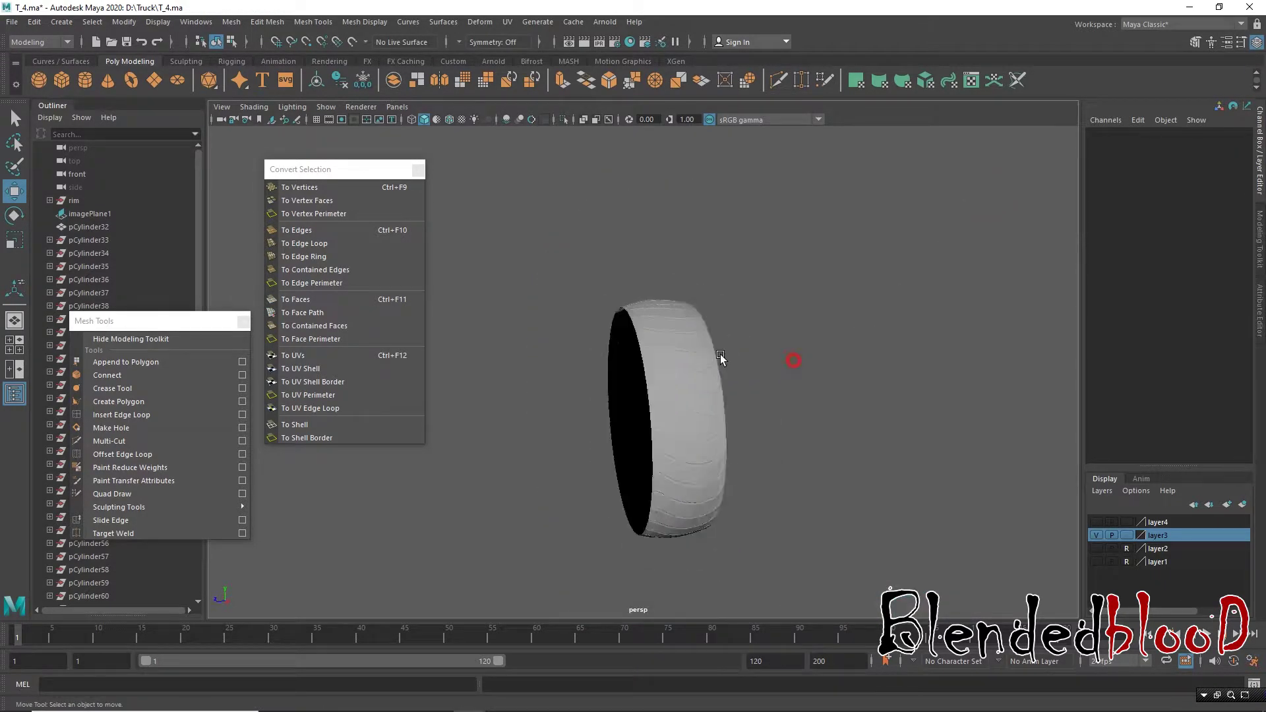
Step: Show layer4 and move hub wheel pCylinder32 along Z to about -0.035
left_click(1097, 522)
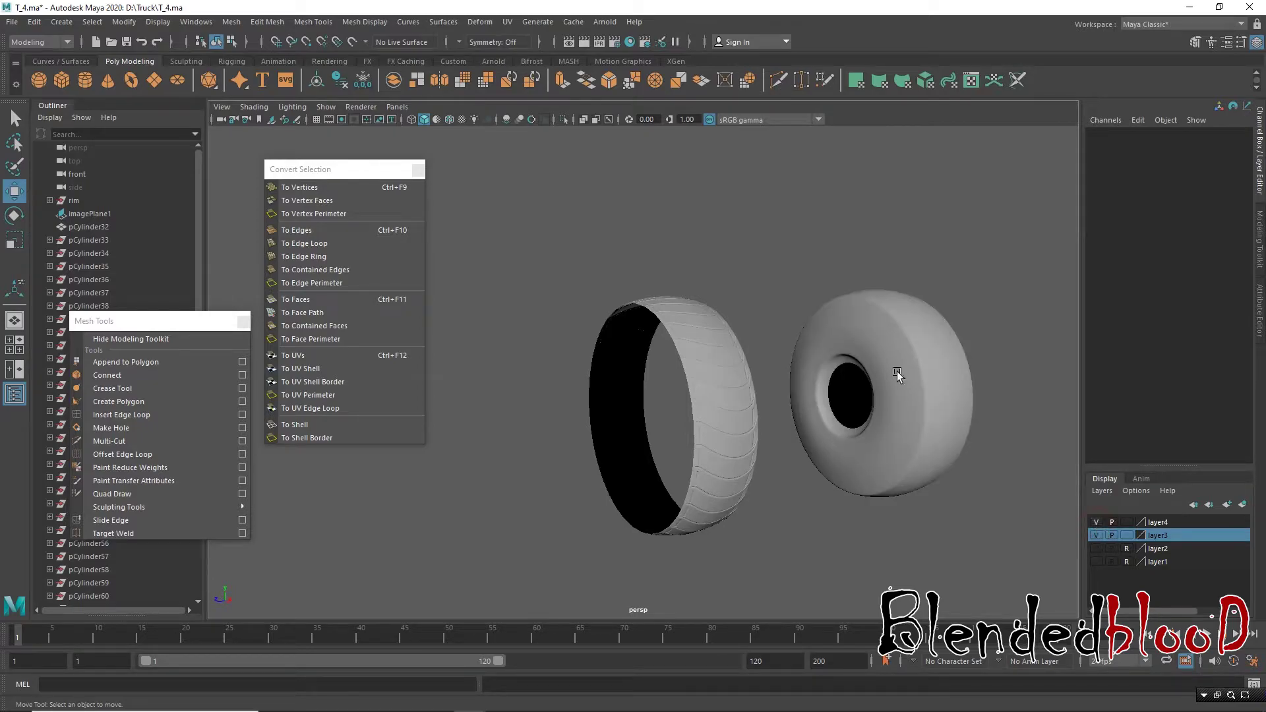
left_click(918, 407)
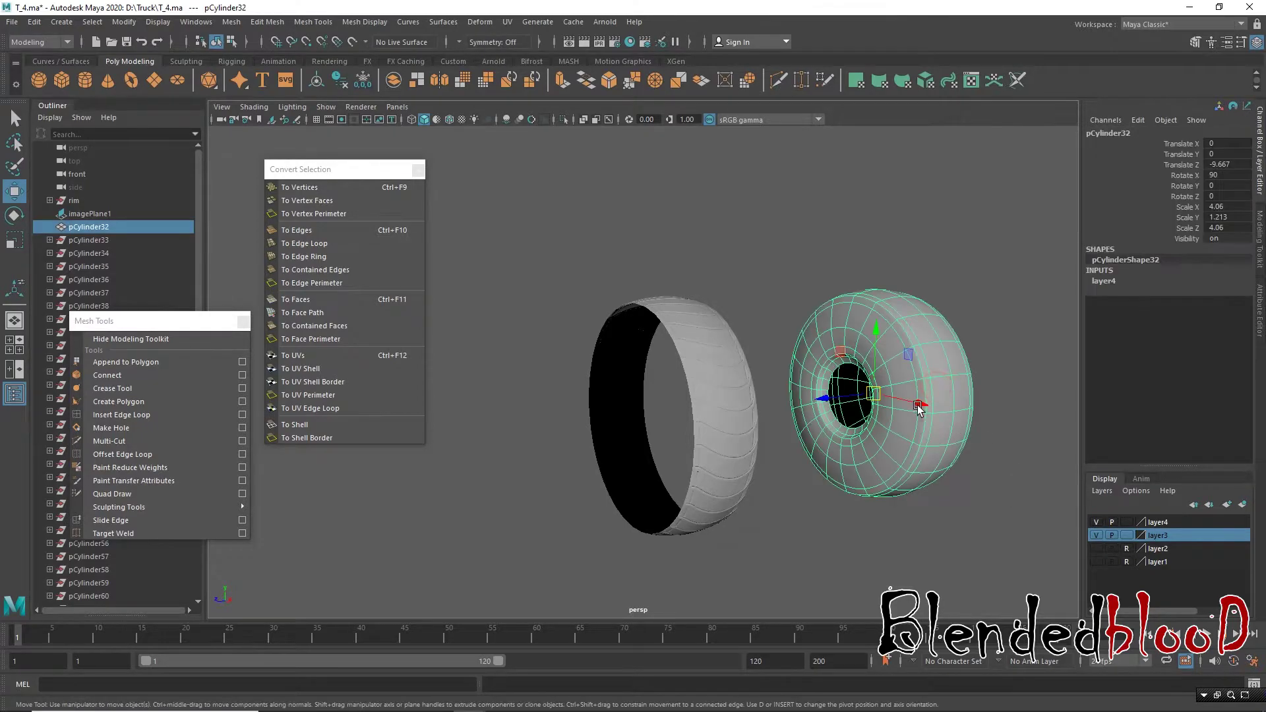
key("space")
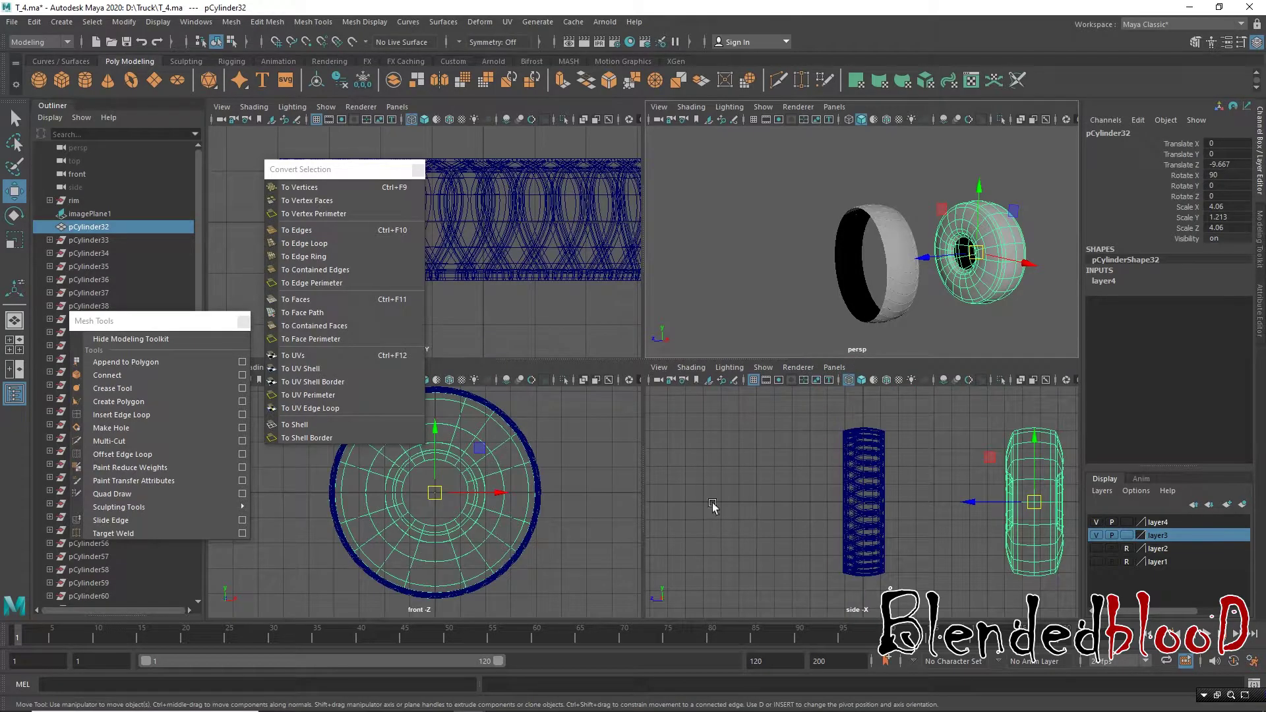
key("space")
left_click_drag(928, 373, 585, 409)
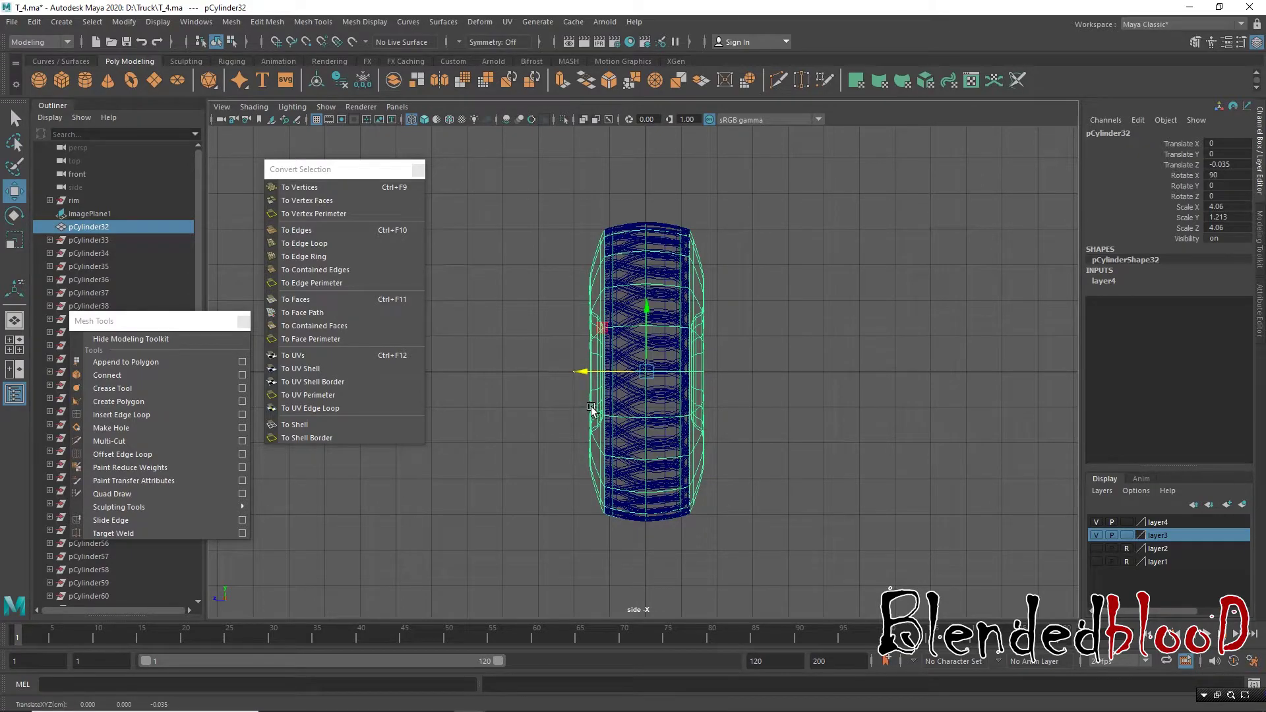
key("space")
Step: Check the hub inside the ring from the perspective view, then select tread ring pCylinder69
key("space")
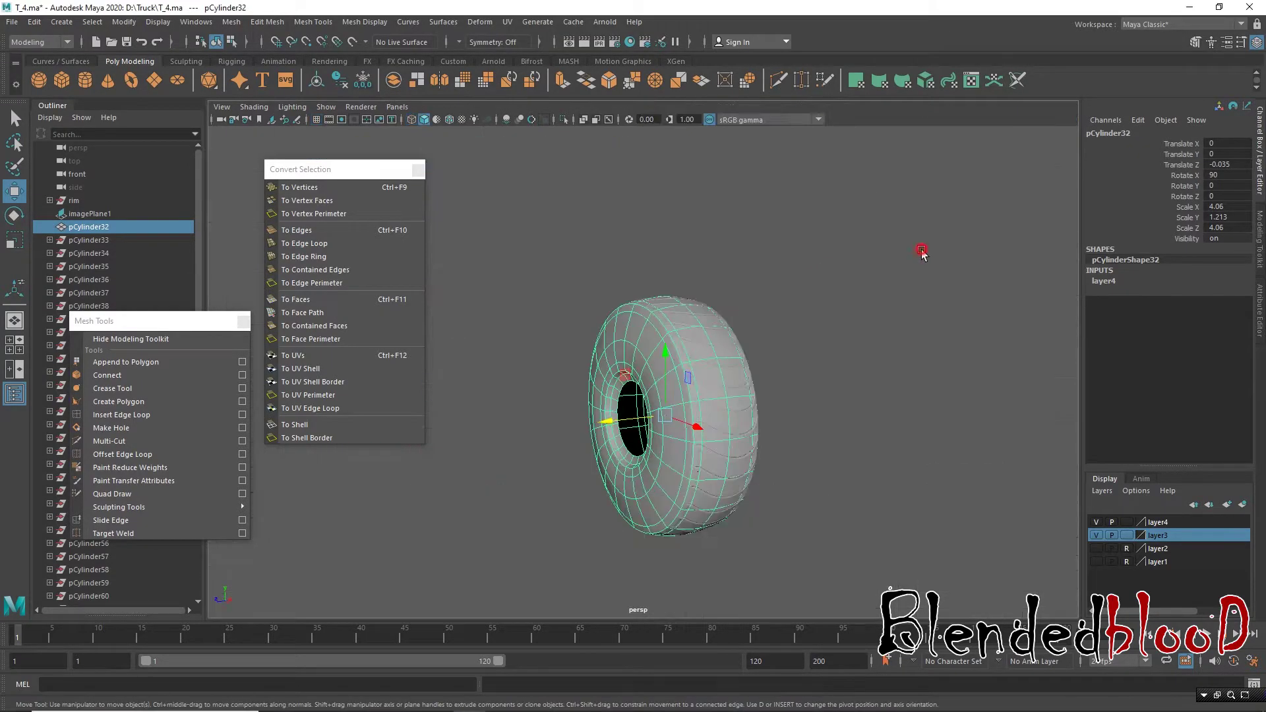
left_click(922, 252)
scroll(837, 290, "up", 3)
mouse_move(920, 359)
left_mouse_down("alt")
mouse_move(880, 366)
mouse_move(870, 350)
mouse_move(785, 329)
mouse_move(770, 371)
mouse_move(798, 373)
mouse_move(720, 356)
left_mouse_up("alt")
left_click(798, 374)
key("space")
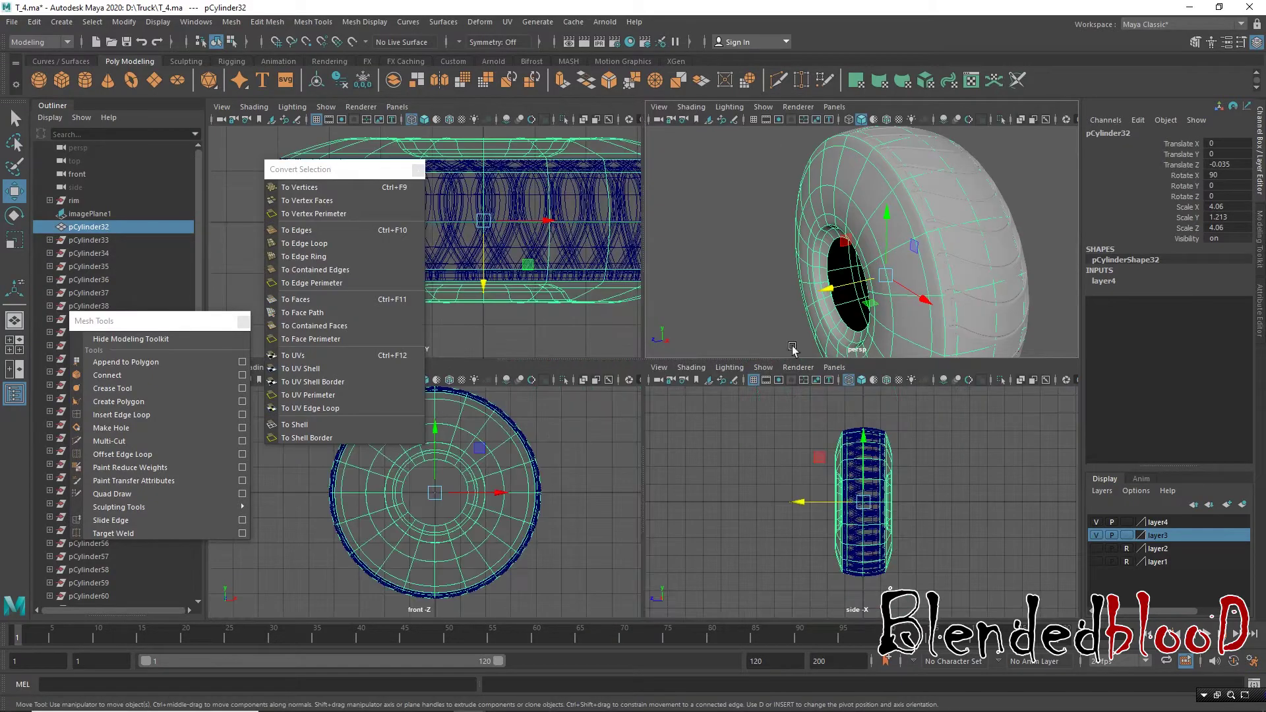
left_click(982, 260)
Step: Scale the tread ring uniformly to 1.006 and check it against the tire
key("space")
key("space")
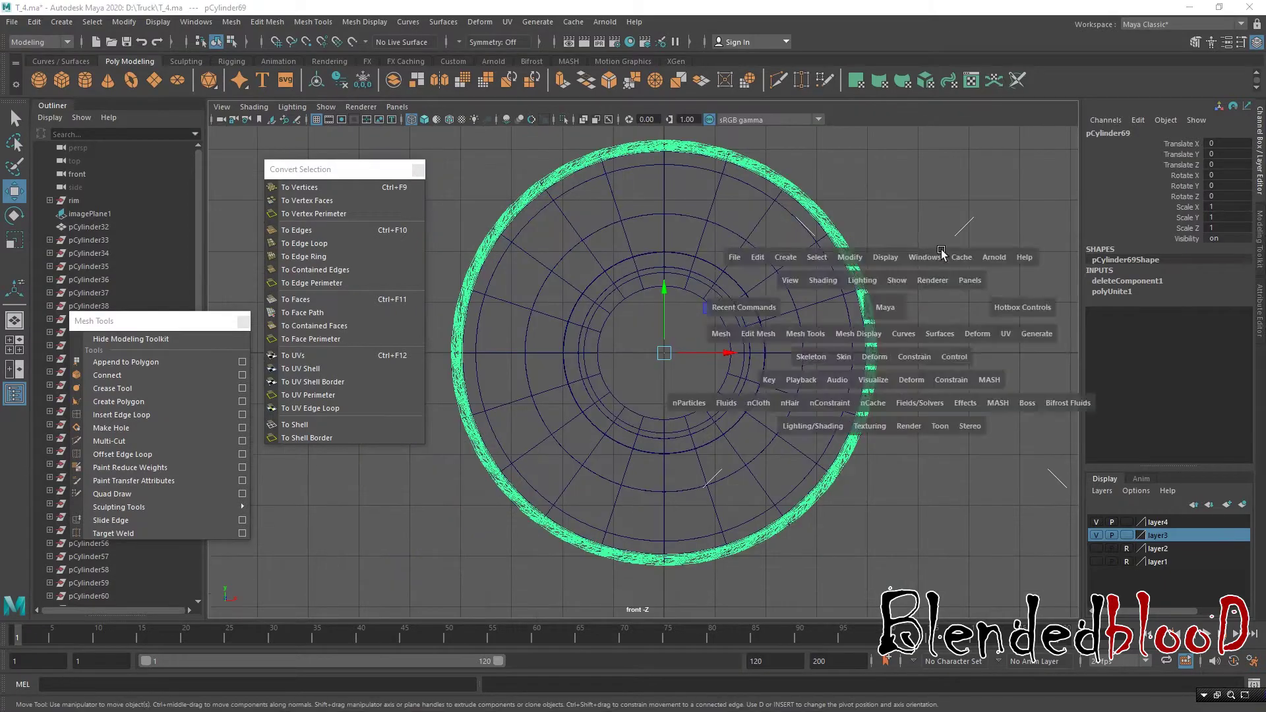
key("space")
key("space")
key("r")
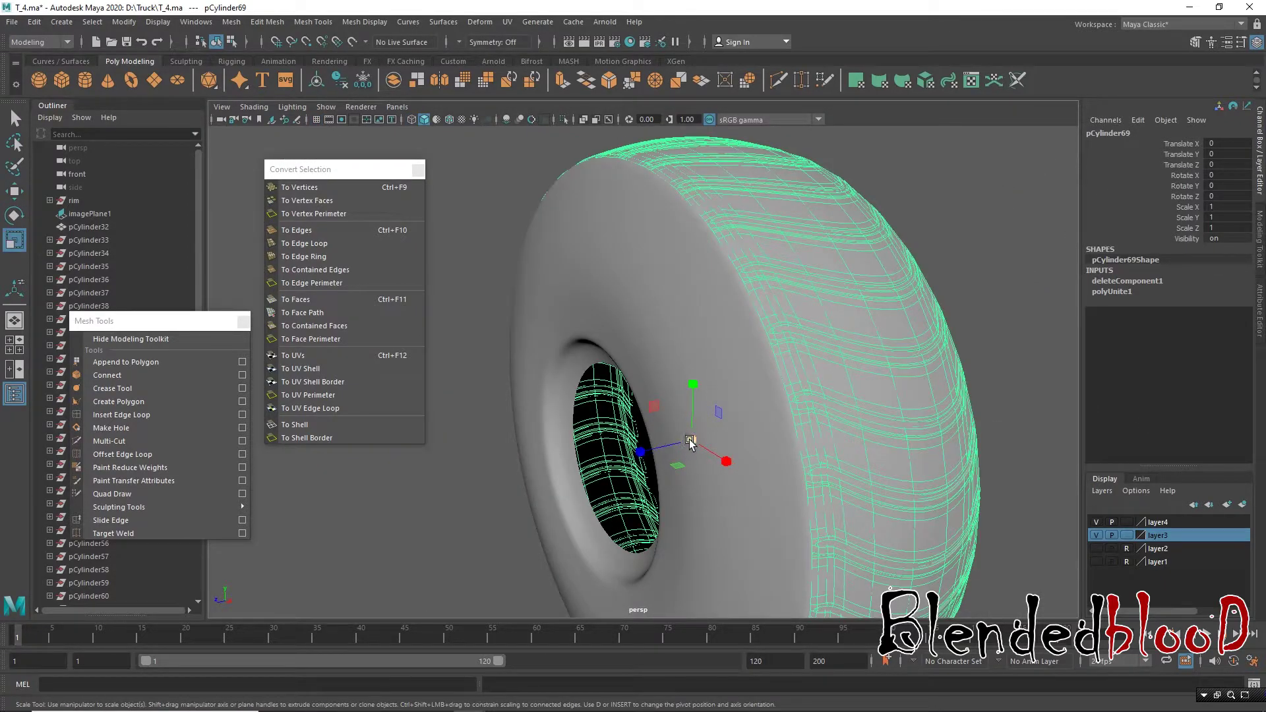
left_click_drag(690, 441, 693, 444)
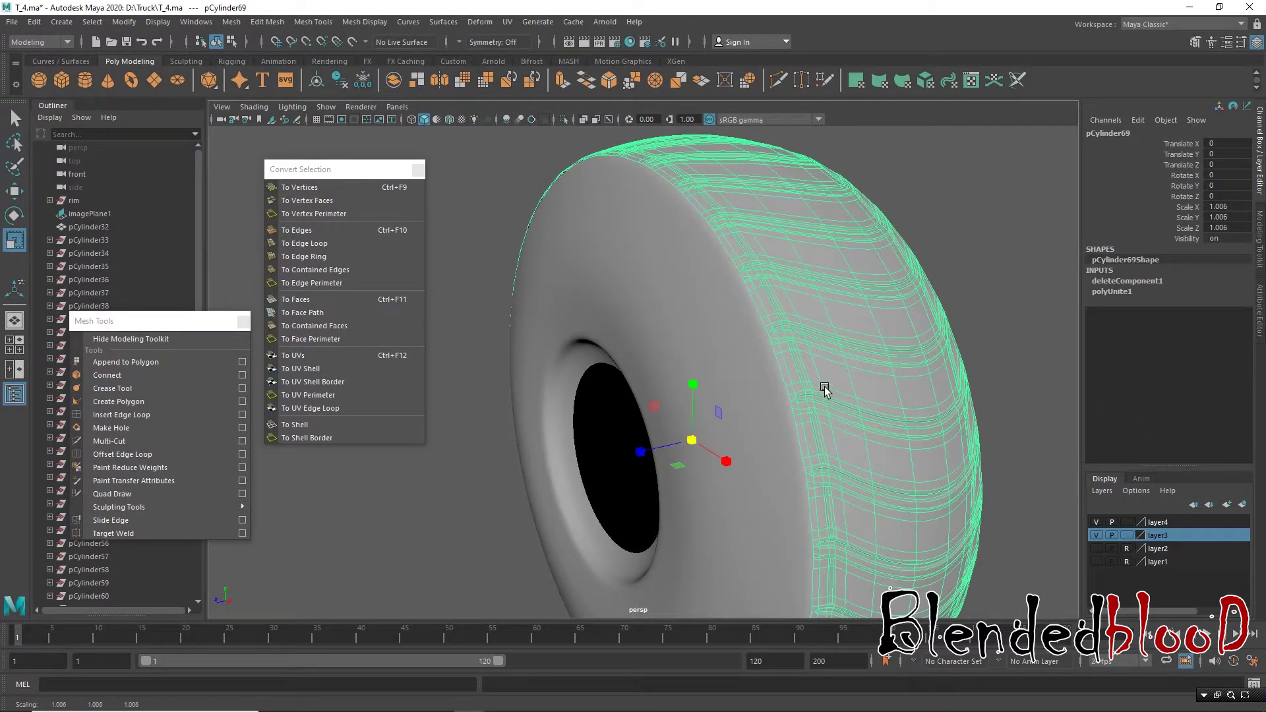
left_click_drag(821, 388, 776, 353, "alt")
left_click(993, 298)
mouse_move(992, 298)
left_mouse_down("alt")
mouse_move(701, 285)
mouse_move(753, 317)
mouse_move(701, 314)
left_mouse_up("alt")
scroll(702, 315, "down", 5)
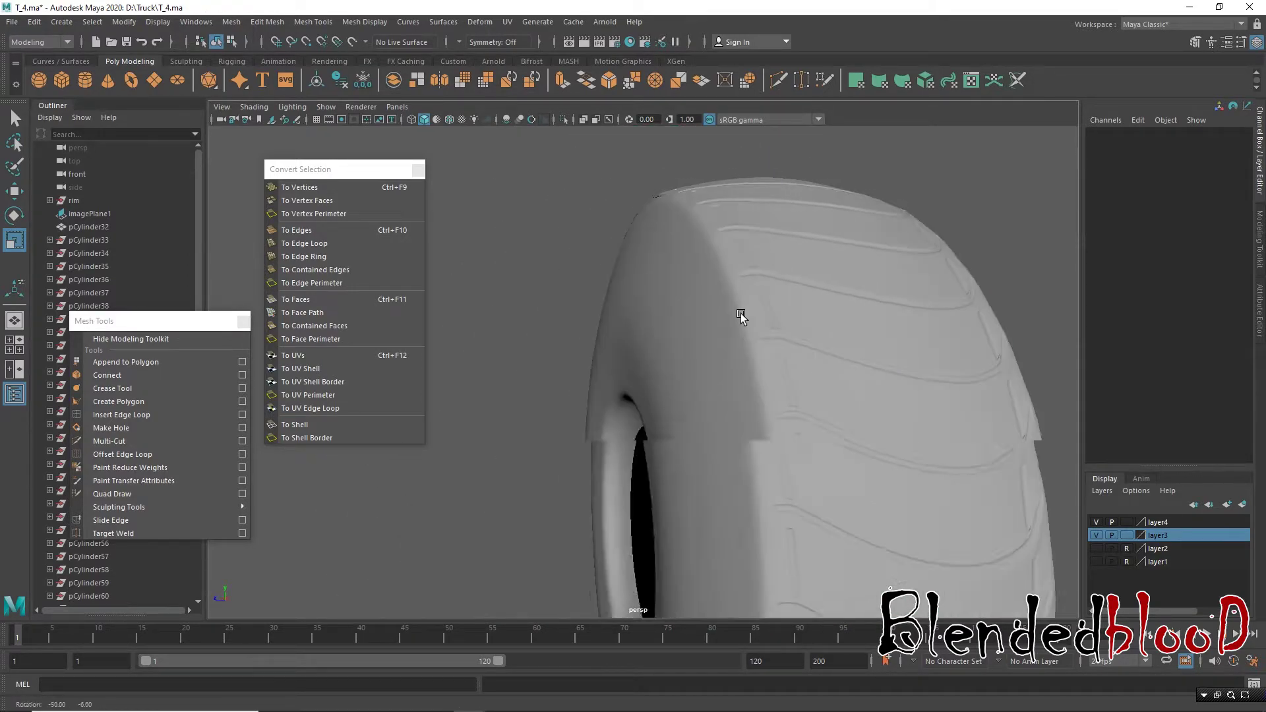
Step: Inspect an edge loop on the tread ring, then clear it and orbit the tire
left_click(725, 213)
right_click(717, 215)
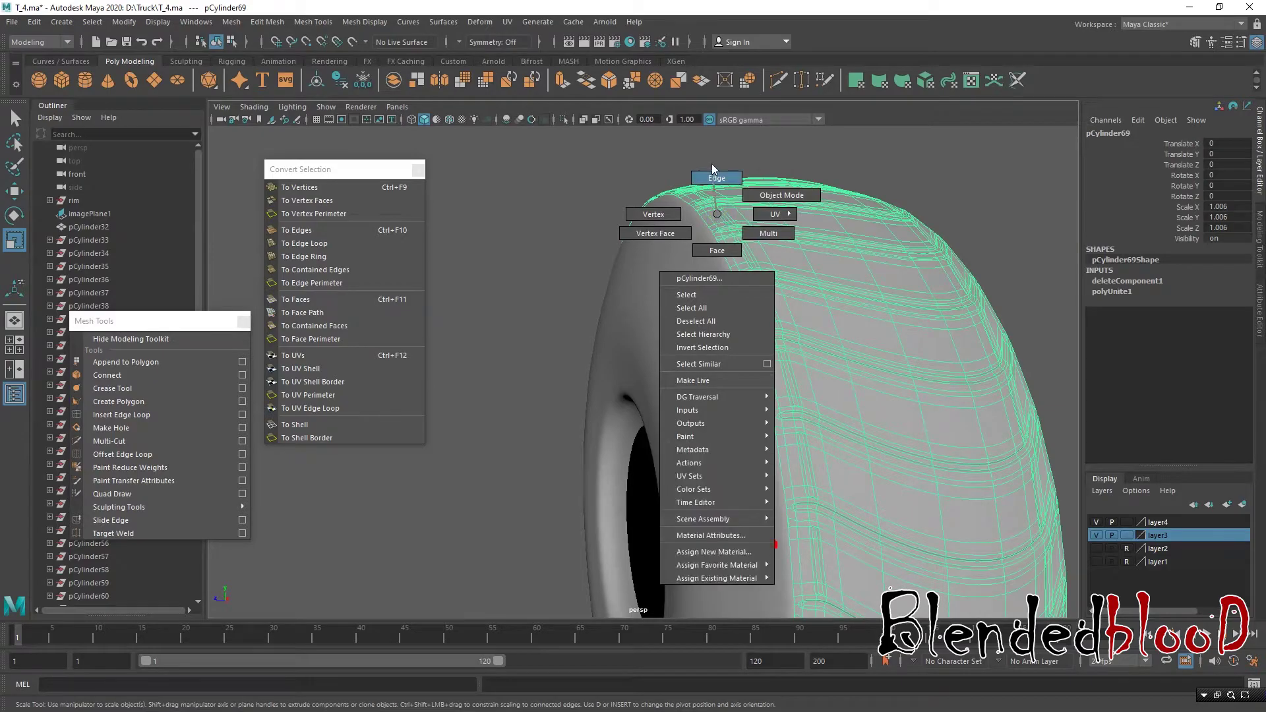
left_click(708, 222)
double_click(706, 222)
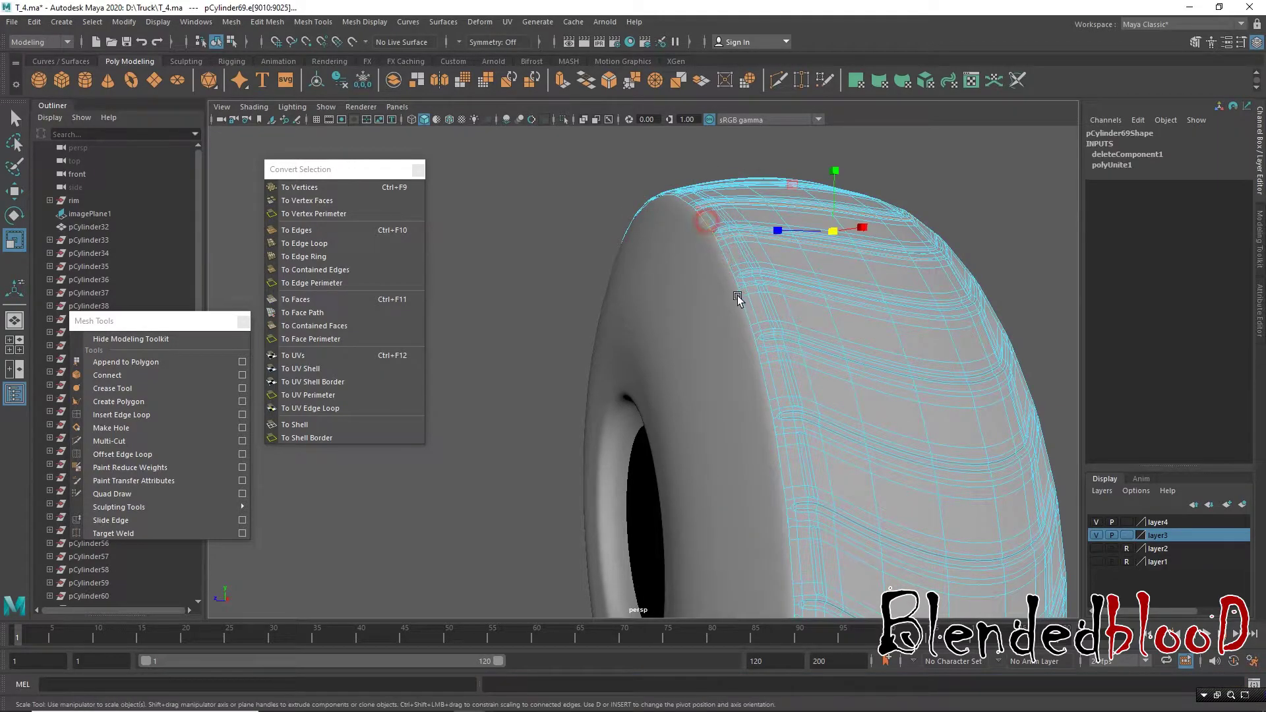
key("w")
left_click(732, 294)
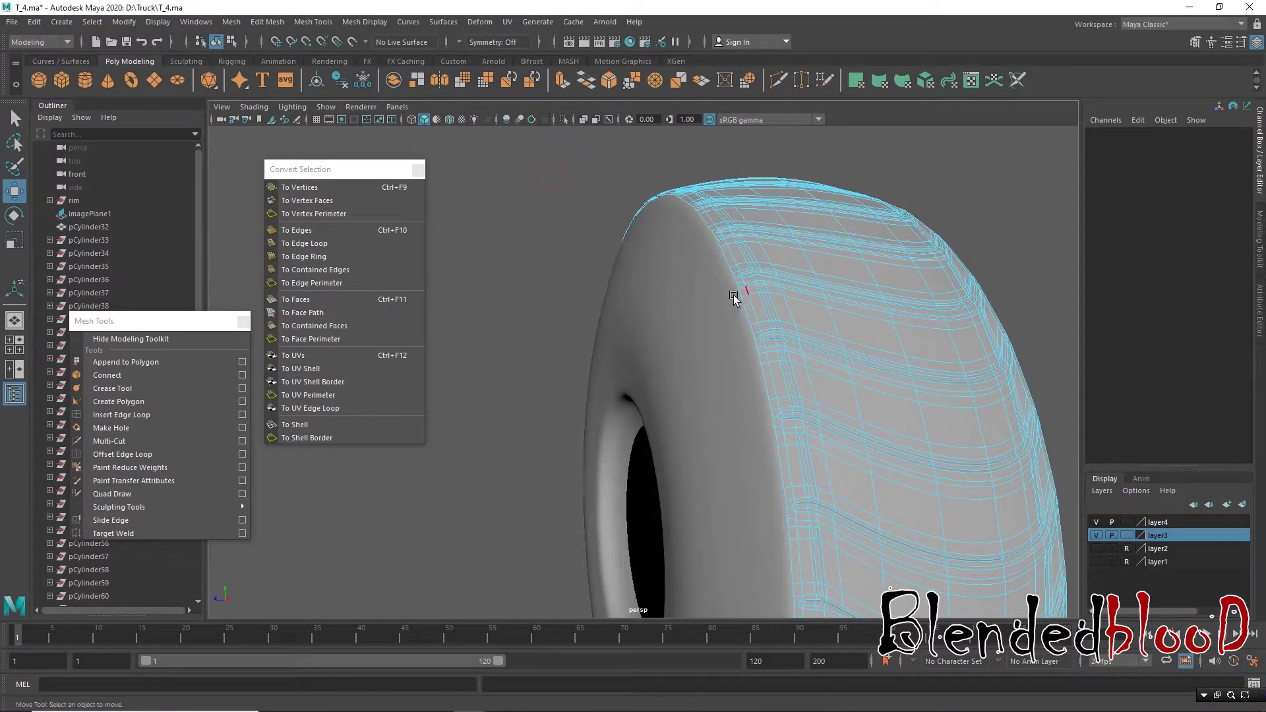
mouse_move(720, 304)
left_mouse_down("alt")
mouse_move(840, 344)
mouse_move(778, 325)
mouse_move(743, 333)
left_mouse_up("alt")
Step: In the top view, hide the rim layer and put the tread ring into vertex mode with plain selection
key("space")
key("space")
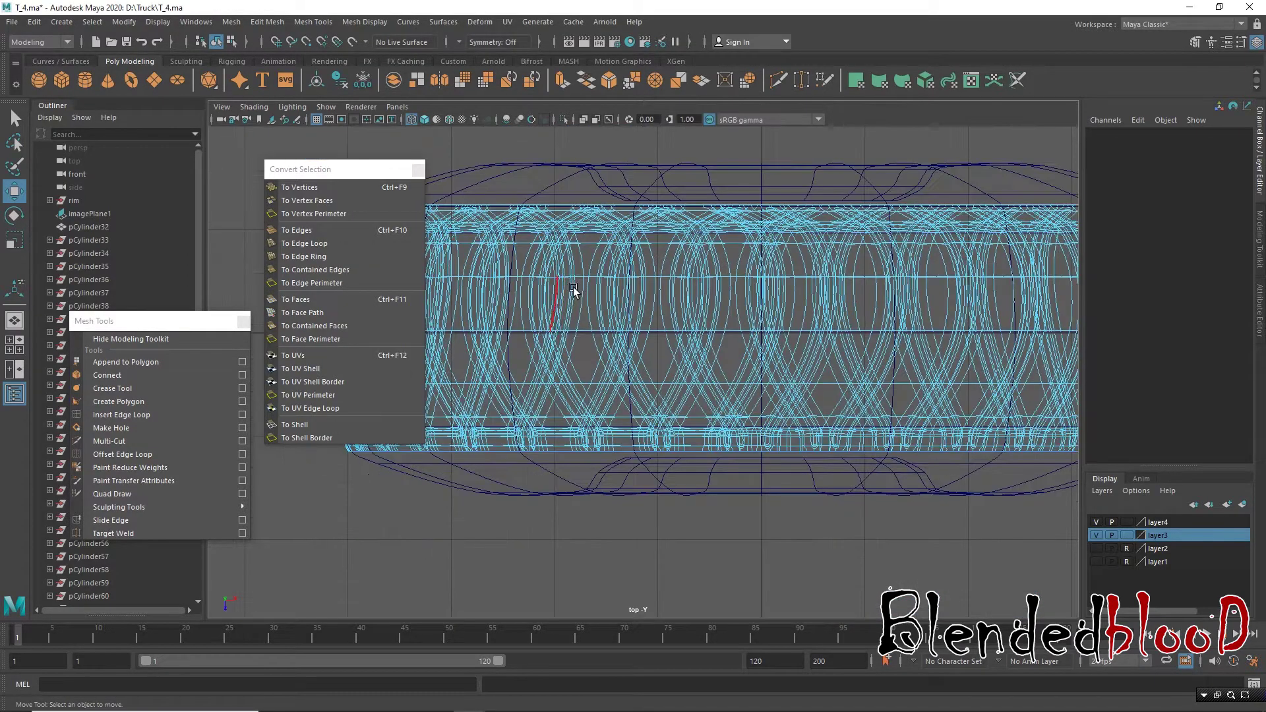
left_click(1095, 522)
scroll(755, 303, "down", 5)
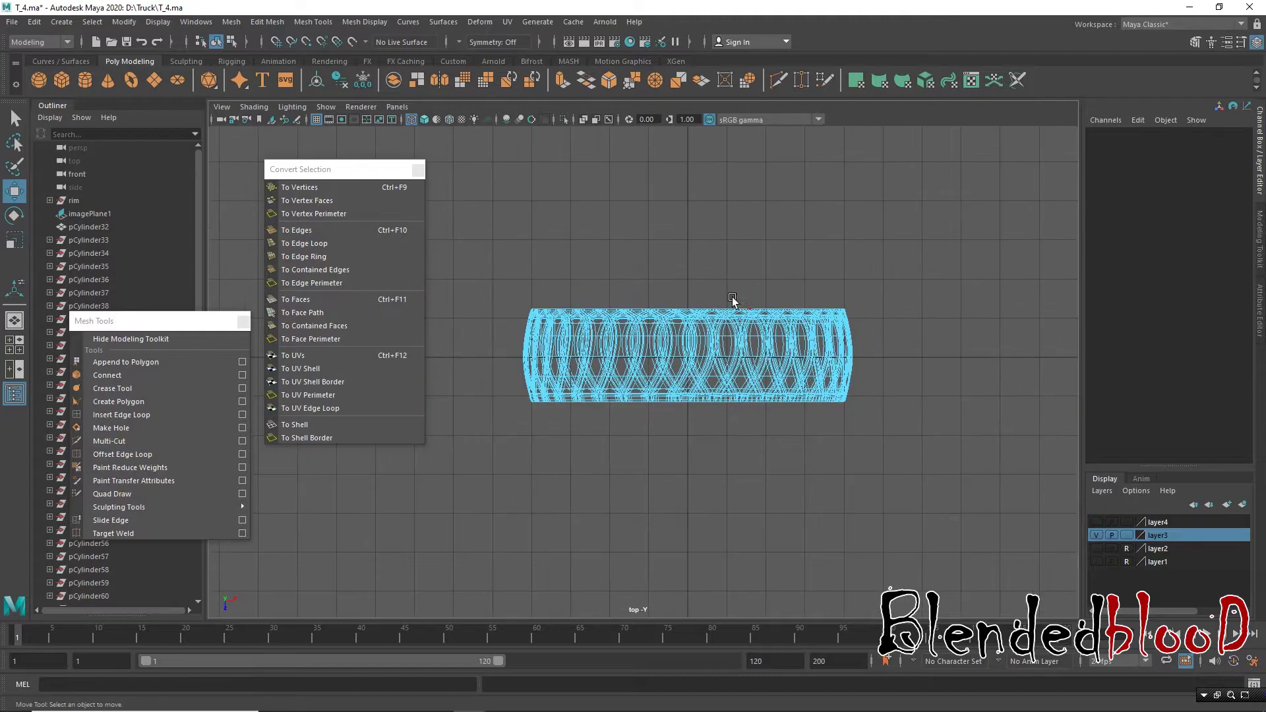
right_click(674, 311)
left_click(611, 312)
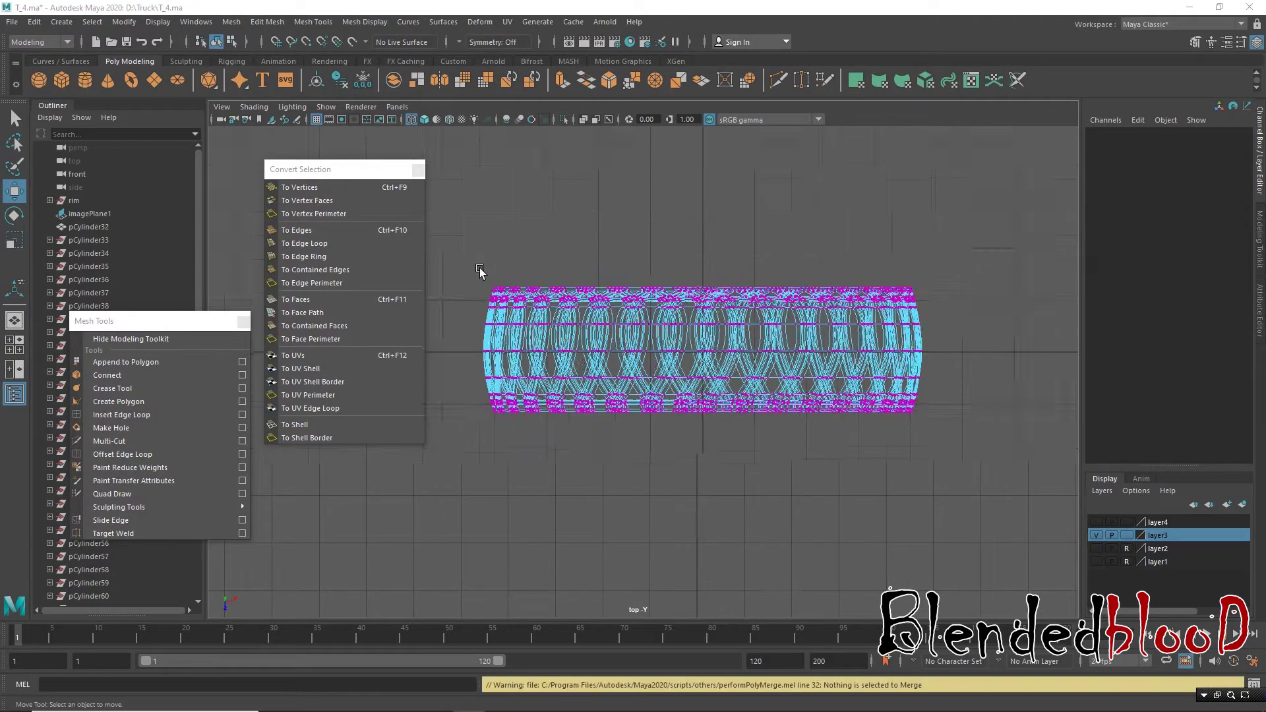
scroll(659, 329, "up", 2)
left_click_drag(409, 169, 248, 154)
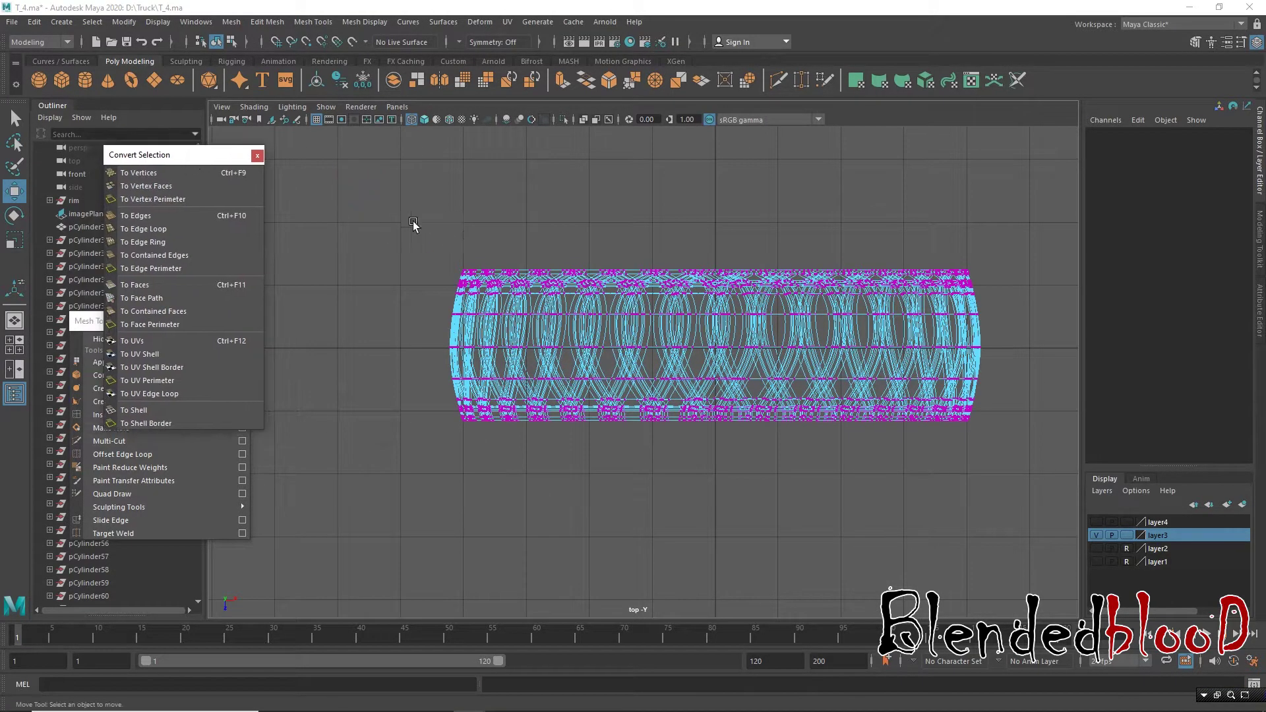
left_click_drag(396, 227, 994, 277)
left_click(15, 118)
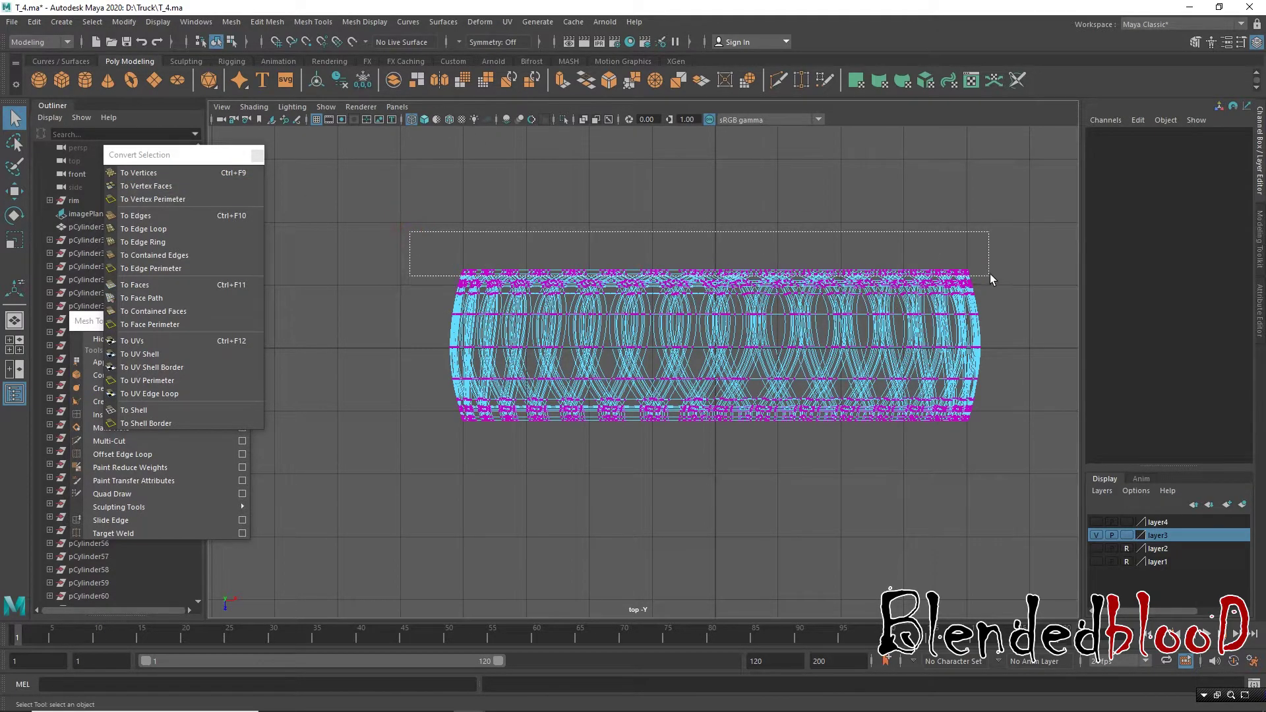
Step: Marquee-select the bottom-edge row of tread vertices in the top view
scroll(469, 362, "up", 3)
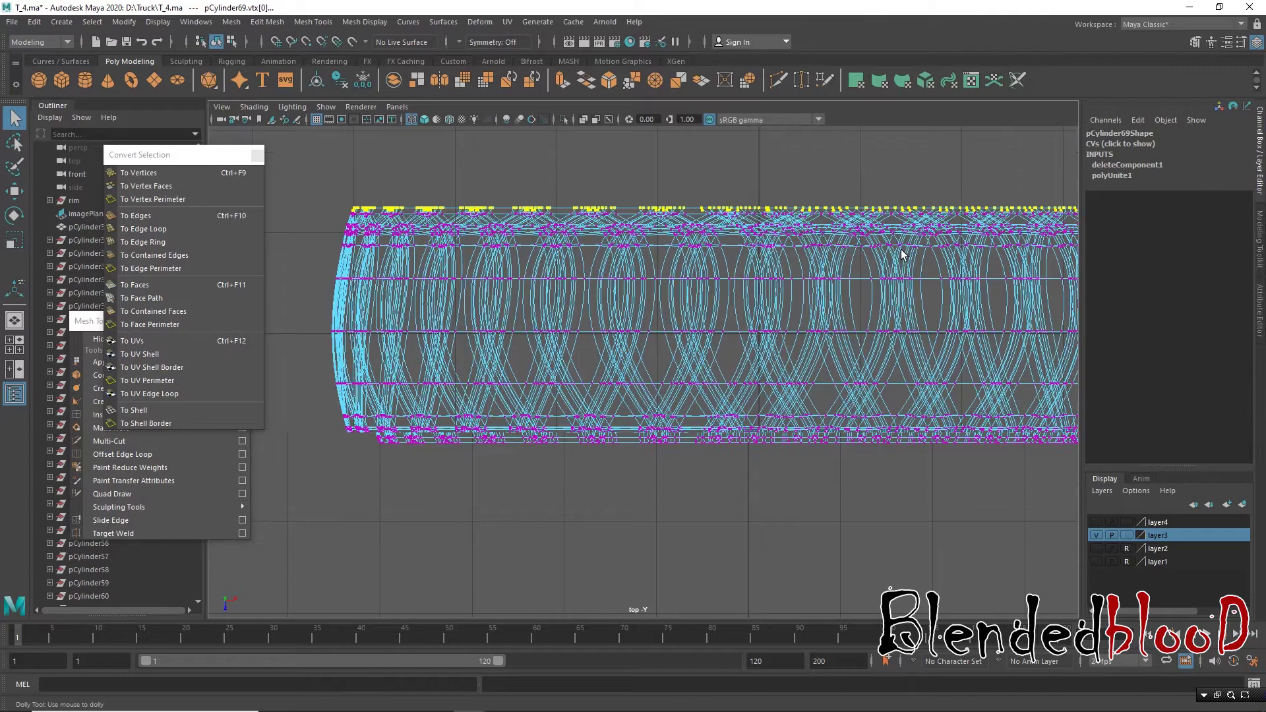
scroll(491, 363, "down", 3)
scroll(492, 431, "up", 2)
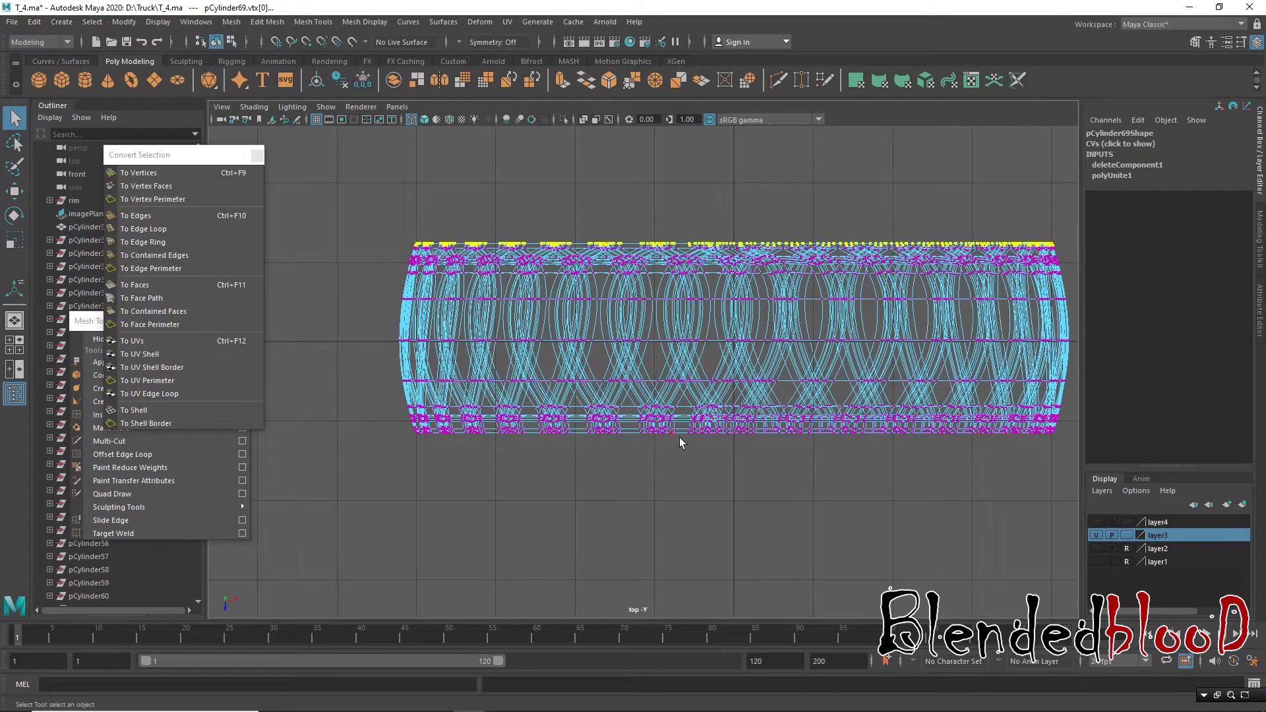
scroll(679, 437, "up", 2)
left_click_drag(274, 421, 1049, 381)
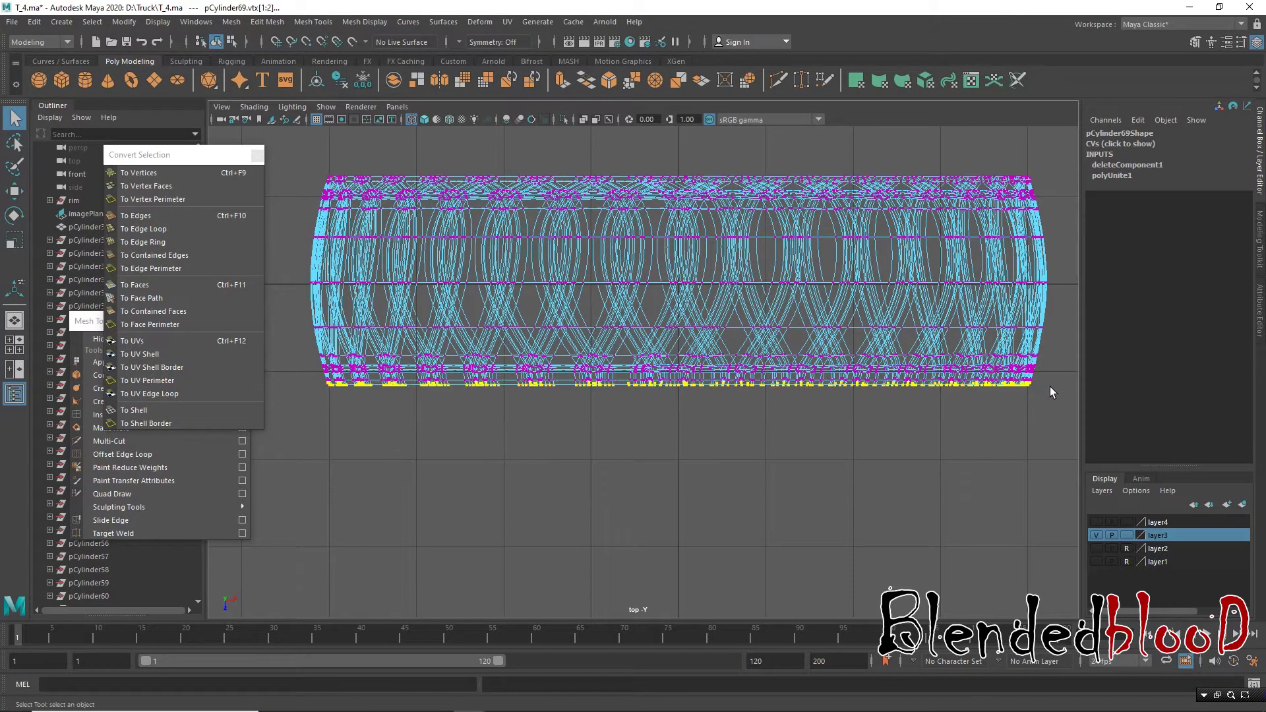
scroll(810, 395, "up", 3)
scroll(810, 395, "up", 2)
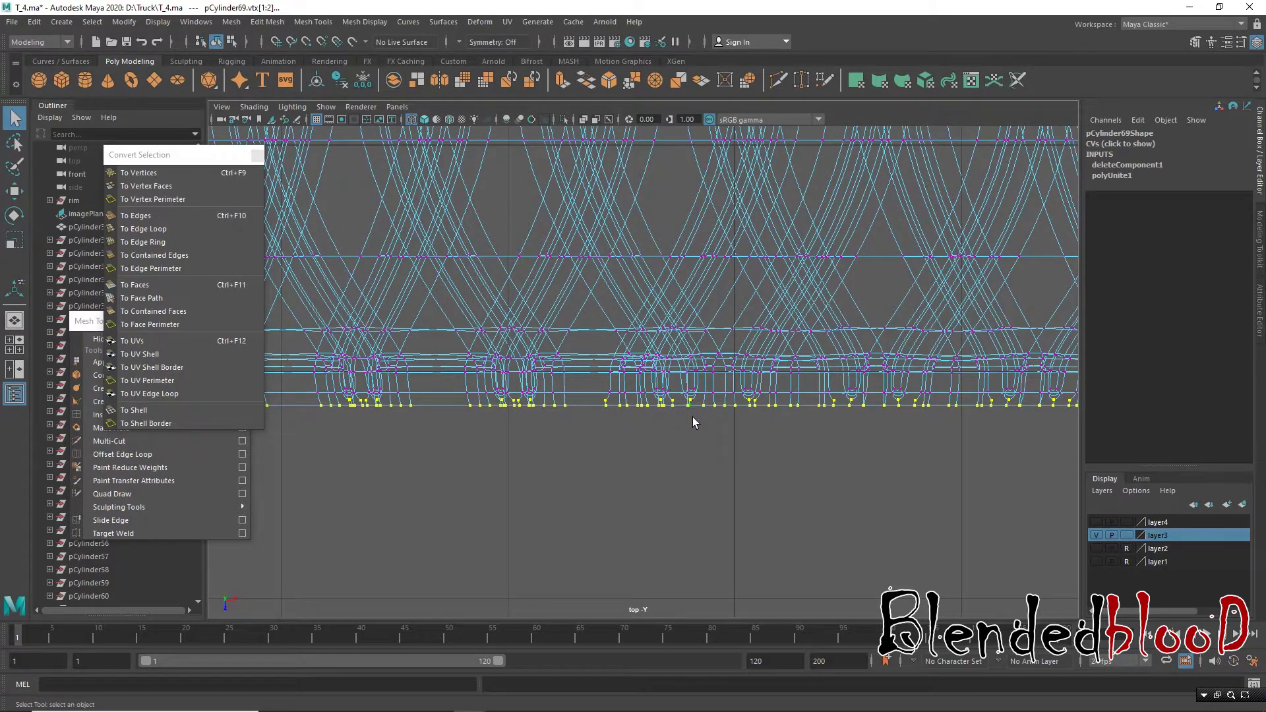
scroll(693, 417, "down", 5)
left_click(483, 418)
scroll(423, 414, "up", 3)
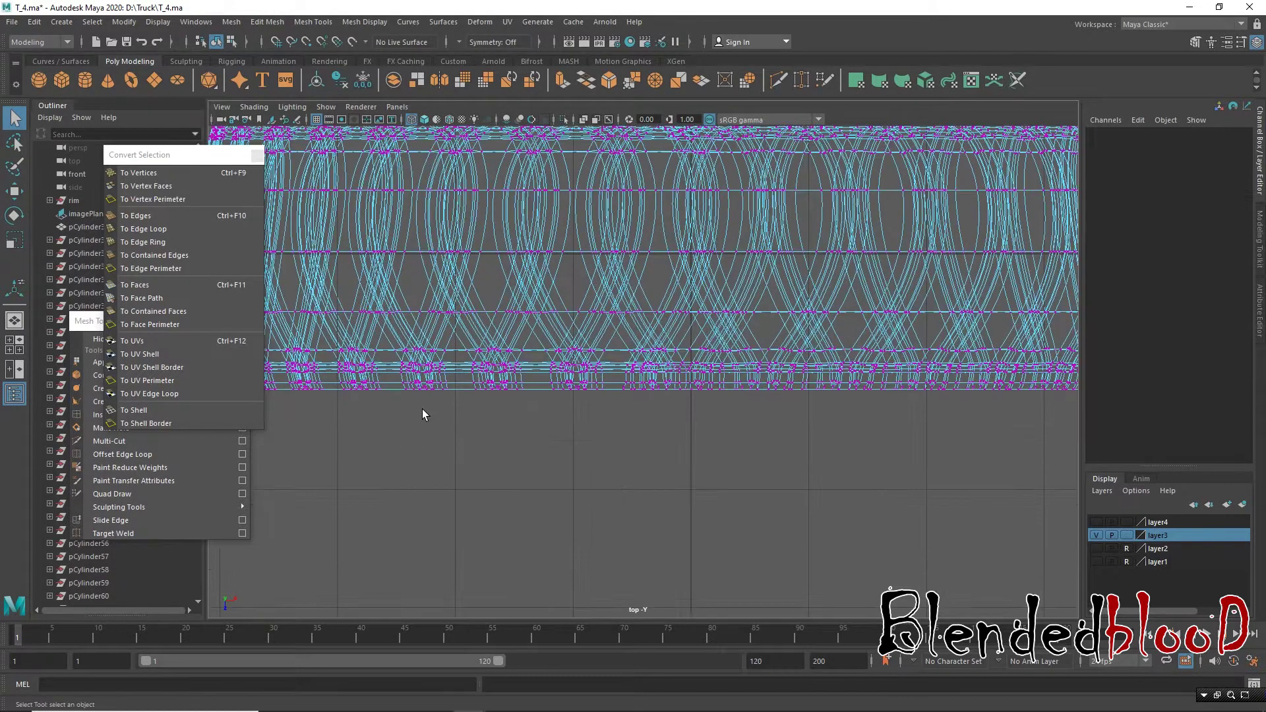
scroll(389, 414, "down", 3)
left_click_drag(380, 423, 992, 380)
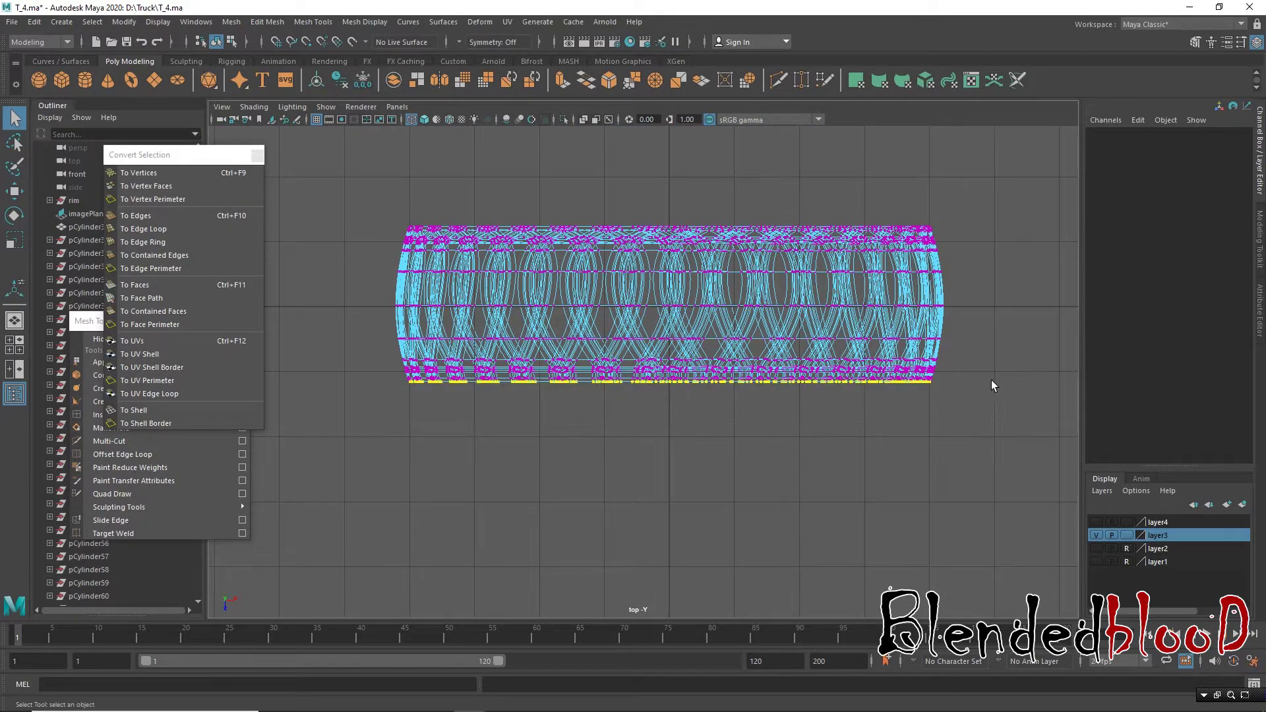
Step: Add the top-edge row of tread vertices to the bottom-row selection
scroll(892, 394, "up", 3)
scroll(894, 396, "up", 2)
scroll(895, 399, "up", 2)
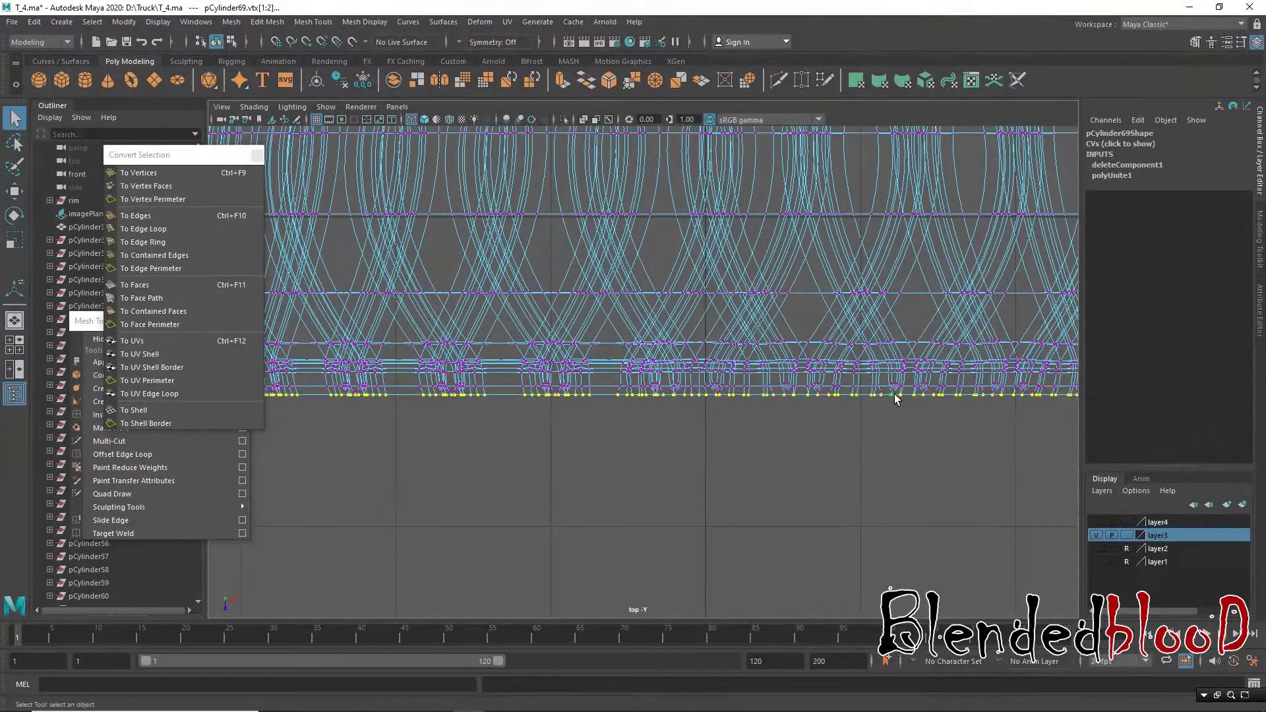
scroll(791, 343, "down", 3)
scroll(678, 305, "down", 3)
scroll(679, 277, "up", 4)
middle_click_drag(678, 275, 668, 360, "alt")
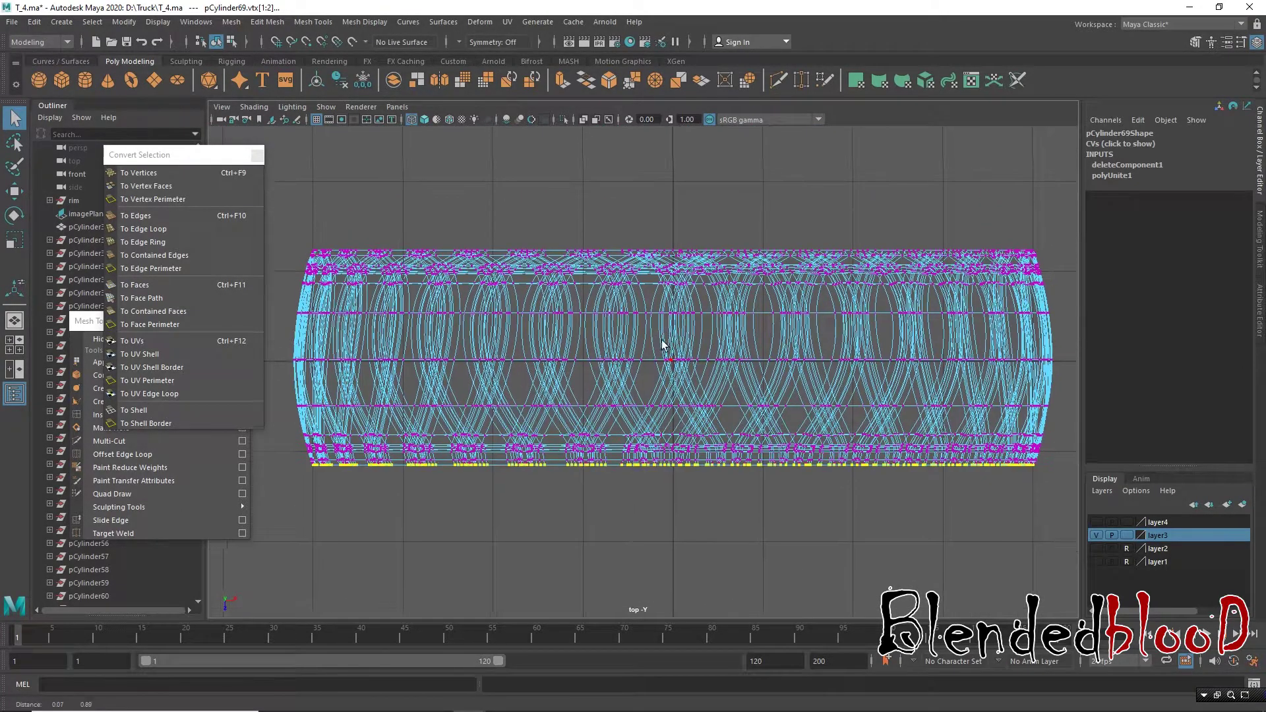
mouse_move(289, 219)
left_mouse_down()
mouse_move(949, 263)
mouse_move(1049, 258)
left_mouse_up()
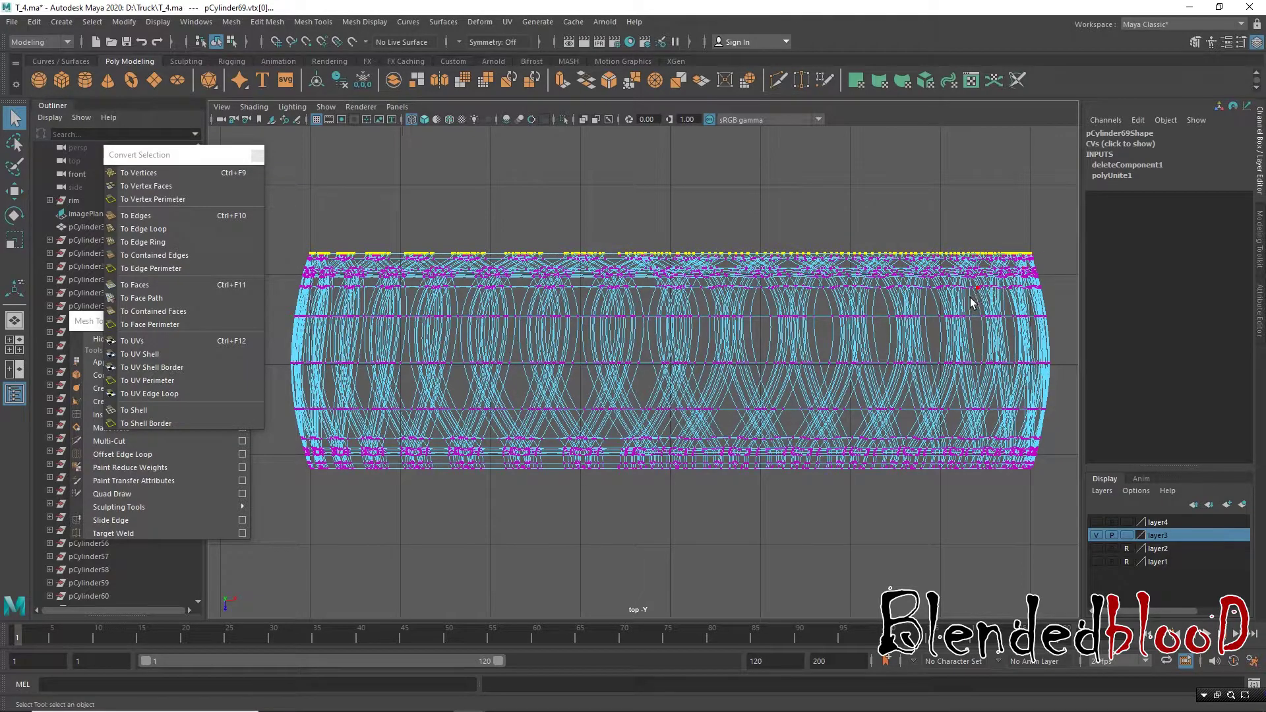
key("ctrl+z")
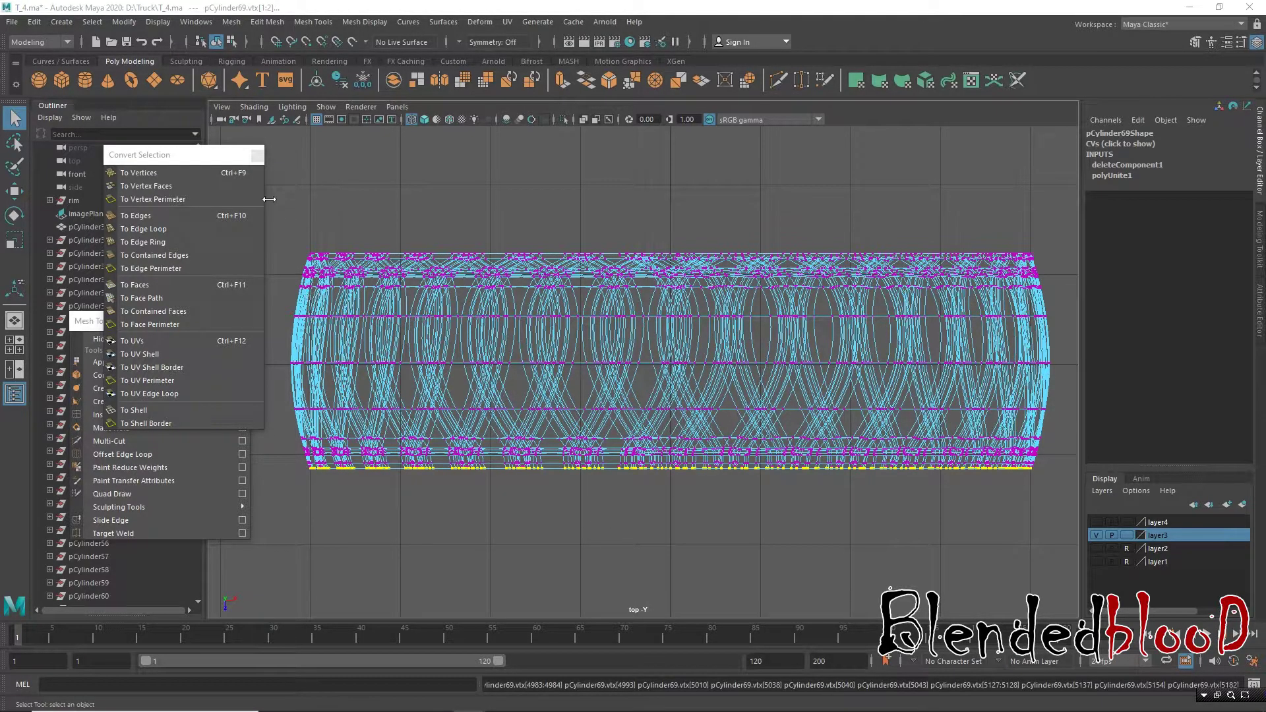
left_click(321, 235)
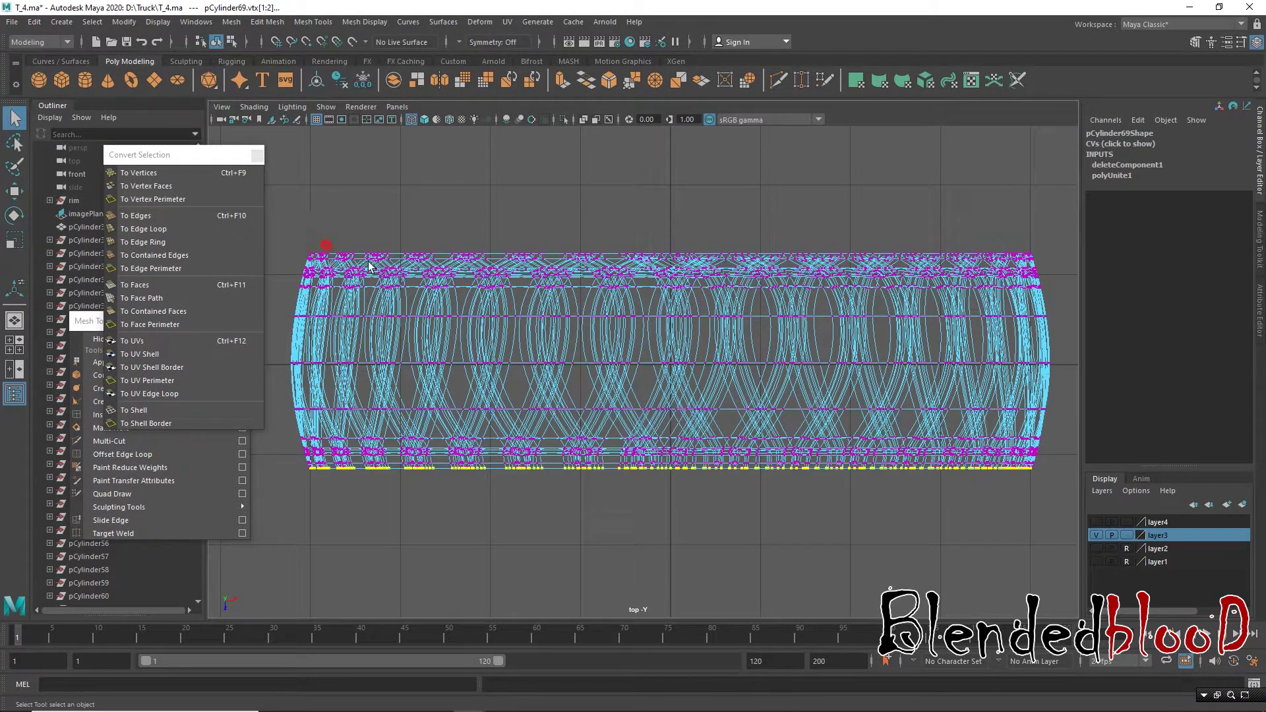
left_click_drag(369, 266, 392, 277)
left_click_drag(284, 228, 1043, 252)
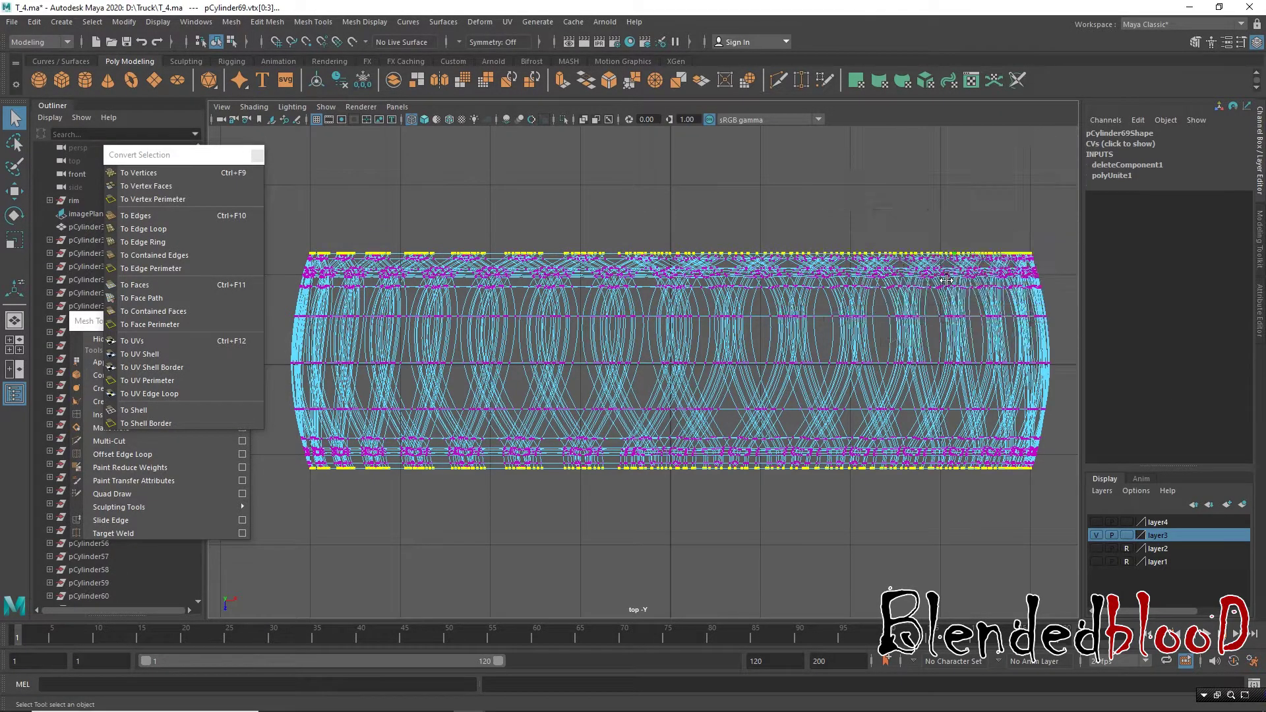
Step: In perspective with the rim shown, set soft-select falloff to 0 and scale the edge vertices to about 0.994
key("space")
key("space")
mouse_move(833, 275)
right_mouse_down("alt")
mouse_move(726, 364)
mouse_move(749, 362)
right_mouse_up("alt")
key("r")
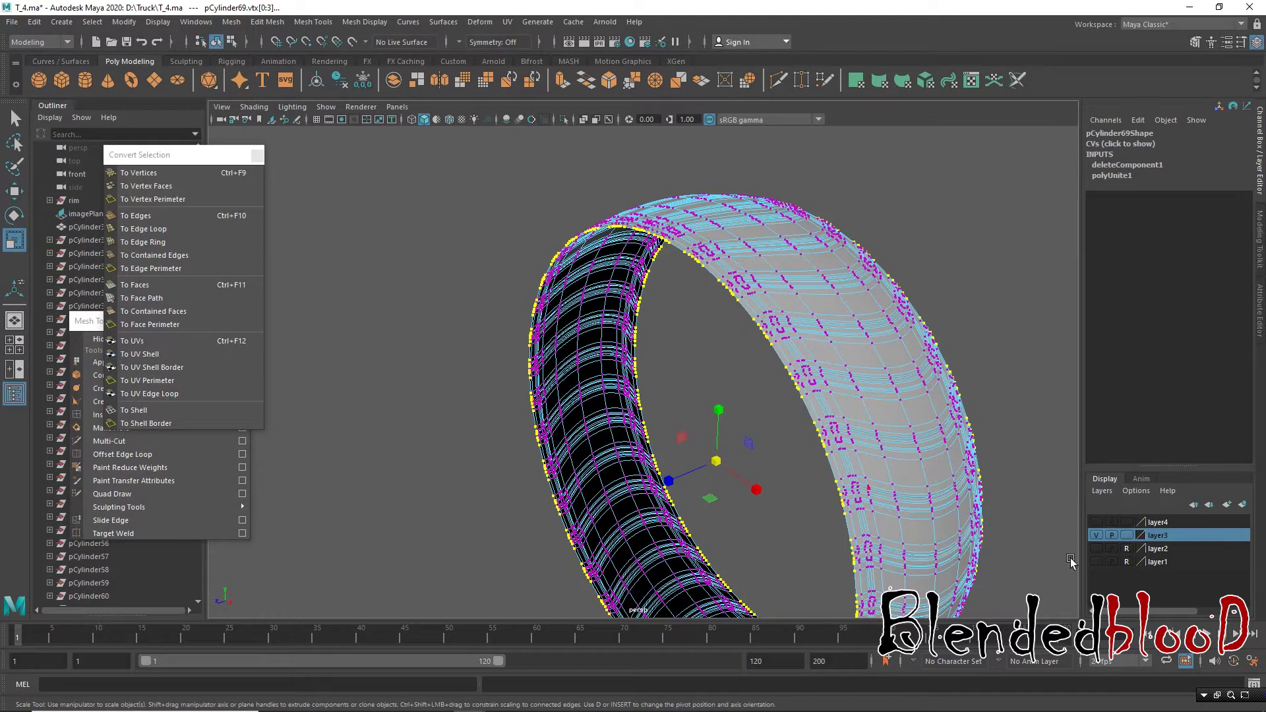
left_click(1097, 522)
right_click_drag(794, 449, 768, 429, "alt")
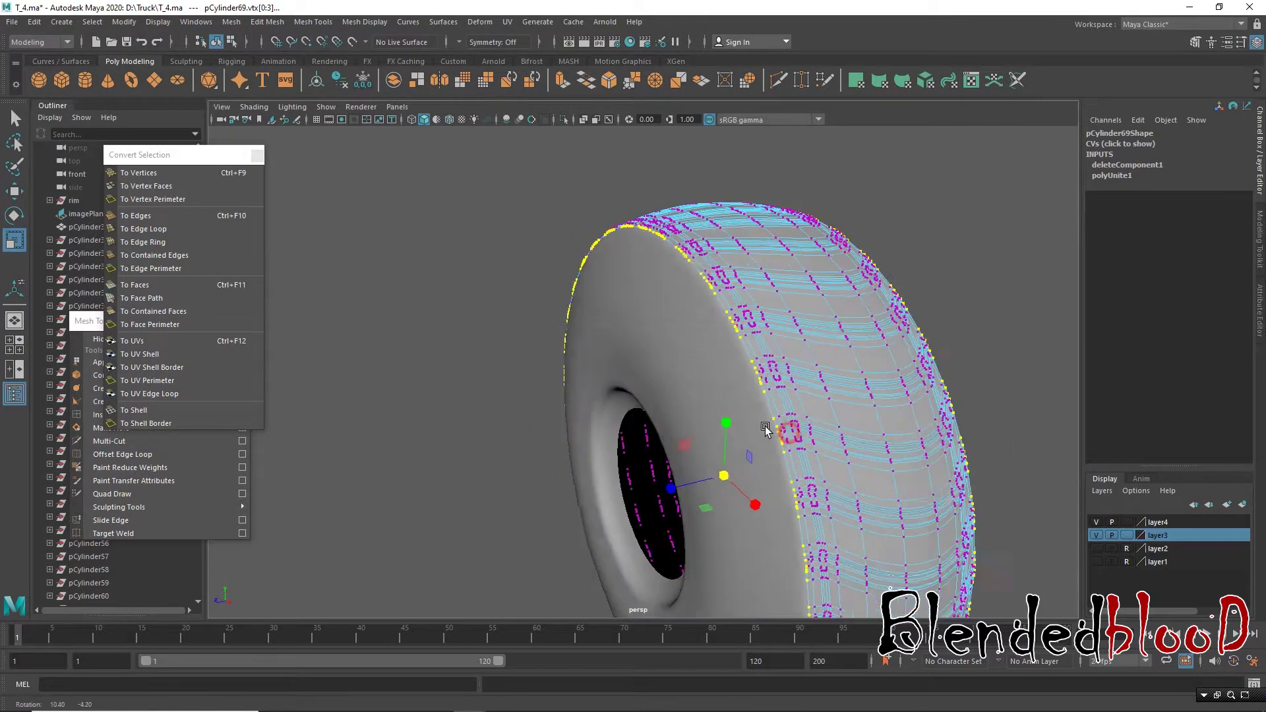
key("b")
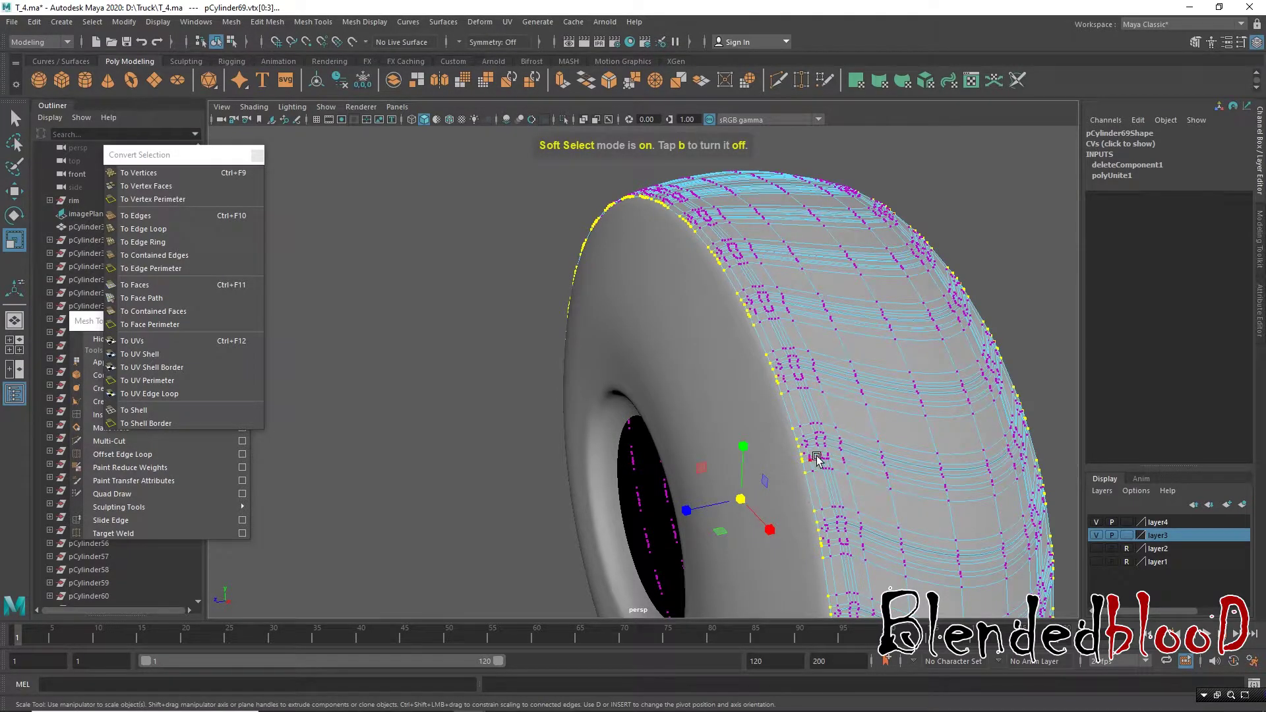
left_click_drag(817, 459, 773, 440)
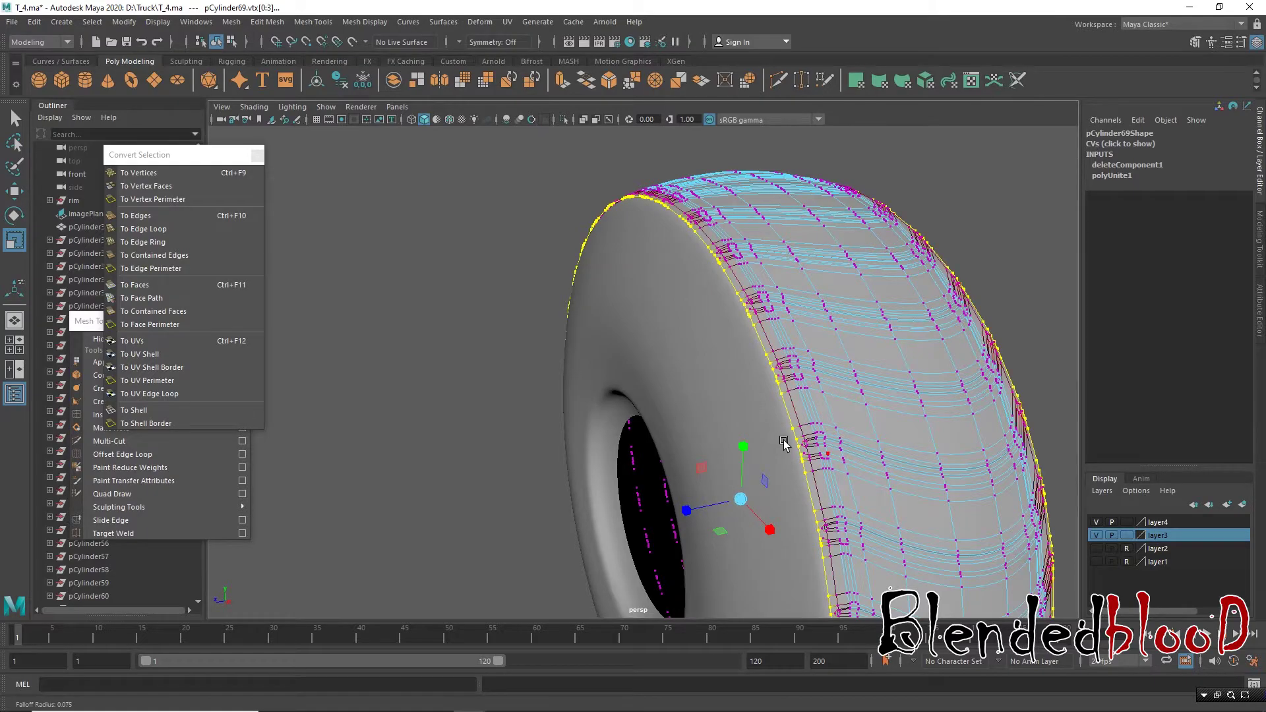
left_click_drag(742, 502, 738, 498)
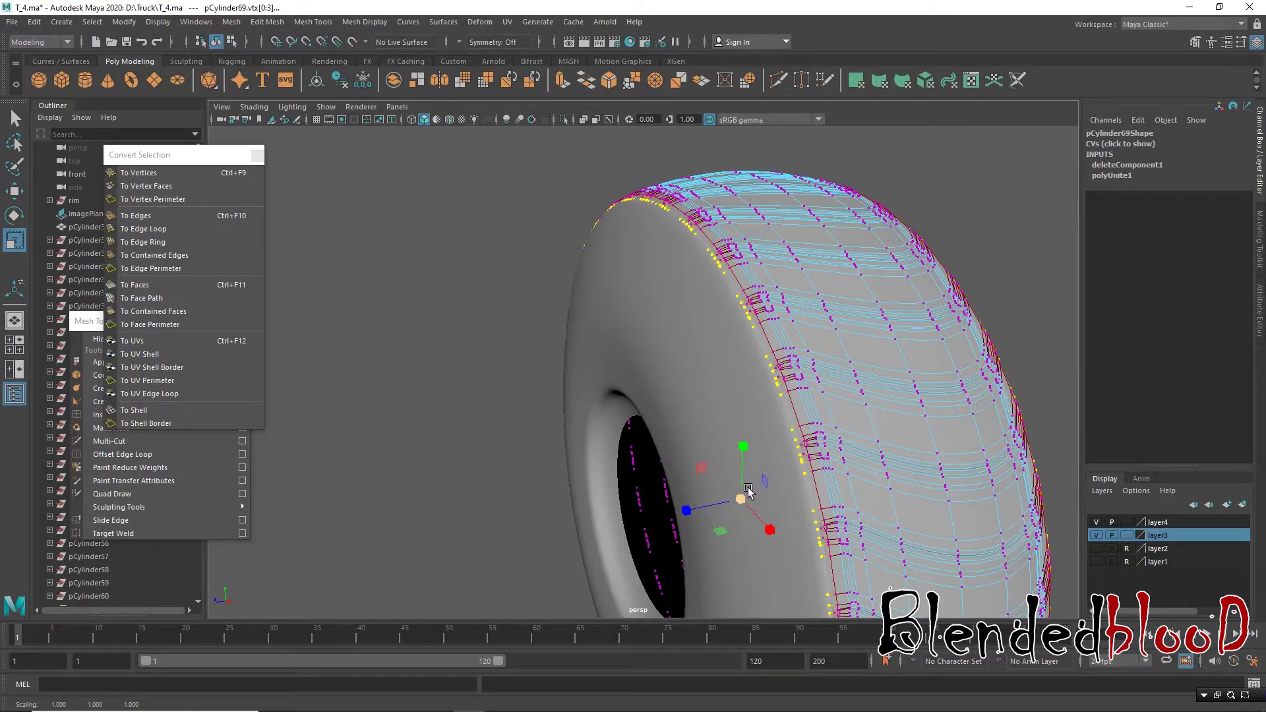
key("w")
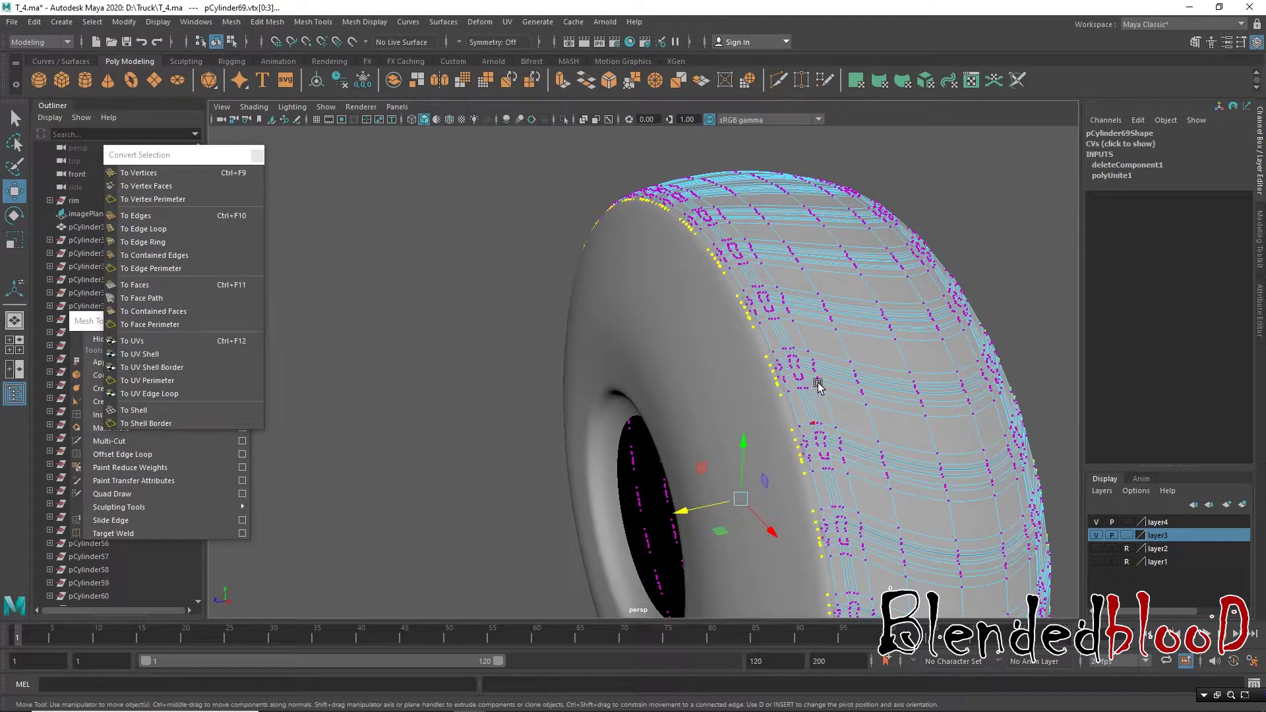
Step: Return to object mode, preview the tread ring smoothed, and nudge it slightly along Z
right_click_drag(818, 301, 943, 251)
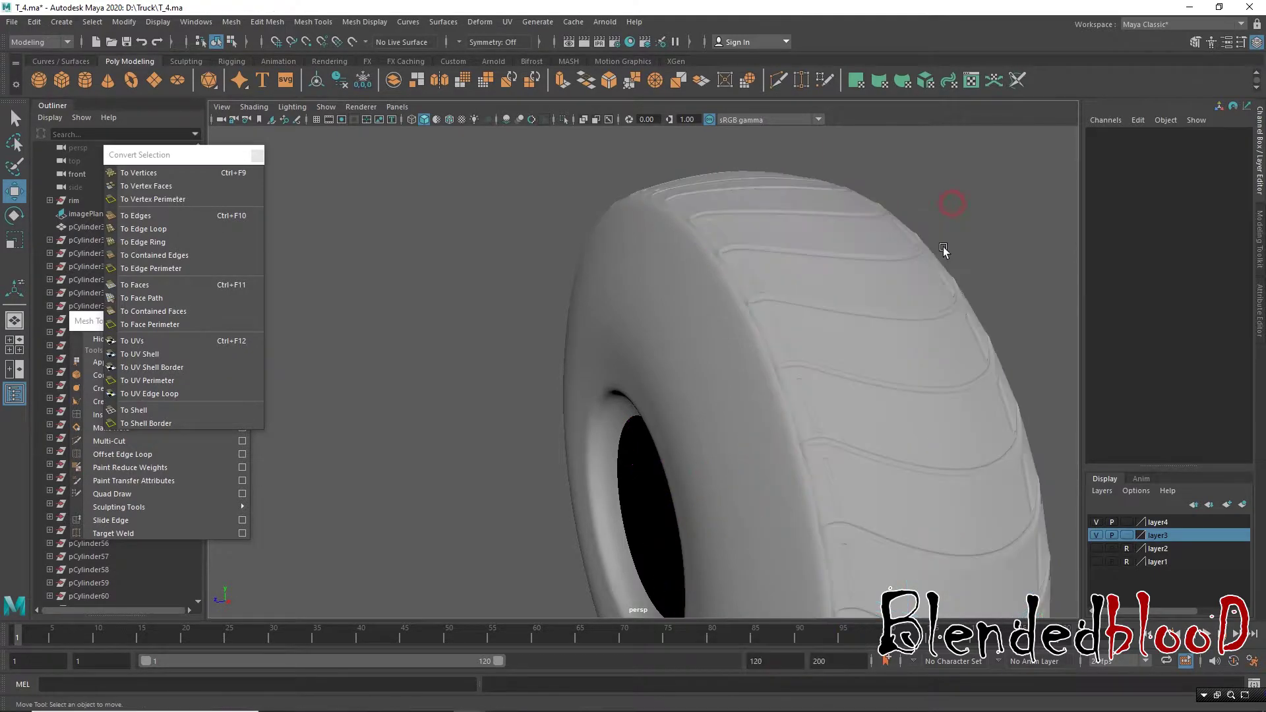
left_click(862, 323)
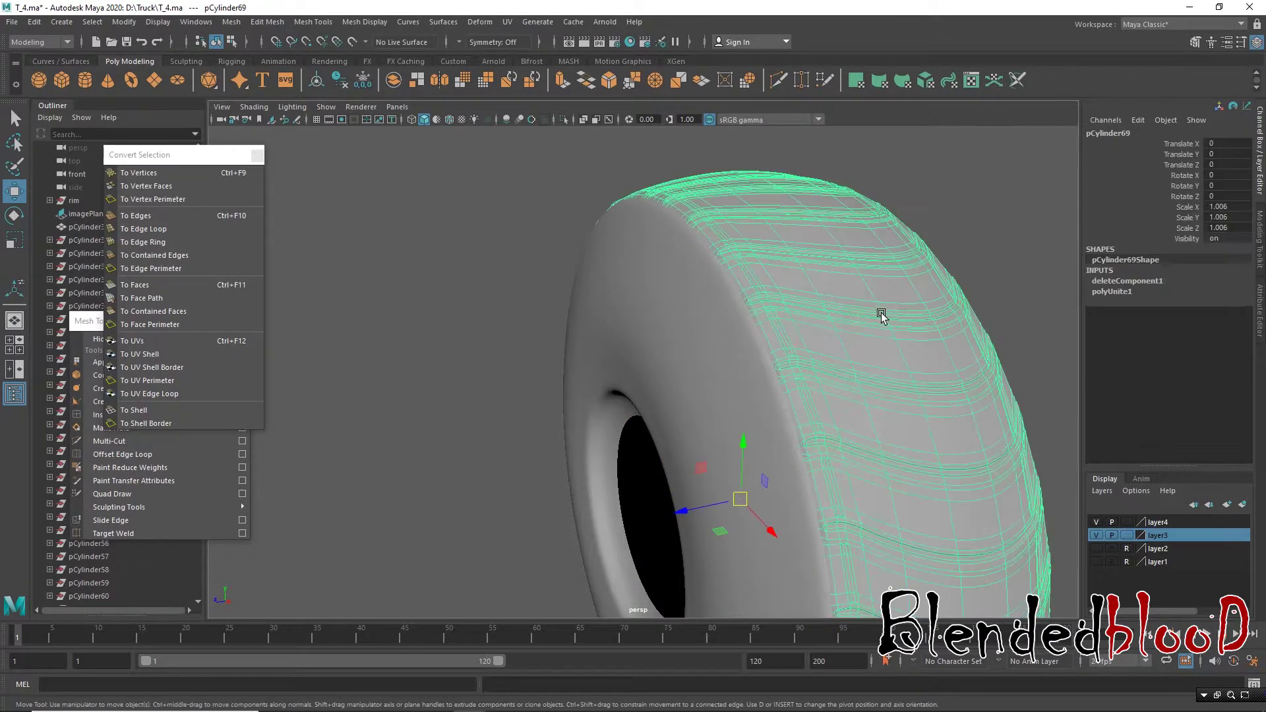
key("3")
left_click(991, 235)
mouse_move(991, 235)
left_mouse_down("alt")
mouse_move(861, 344)
mouse_move(794, 345)
mouse_move(893, 336)
left_mouse_up("alt")
scroll(752, 347, "up", 2)
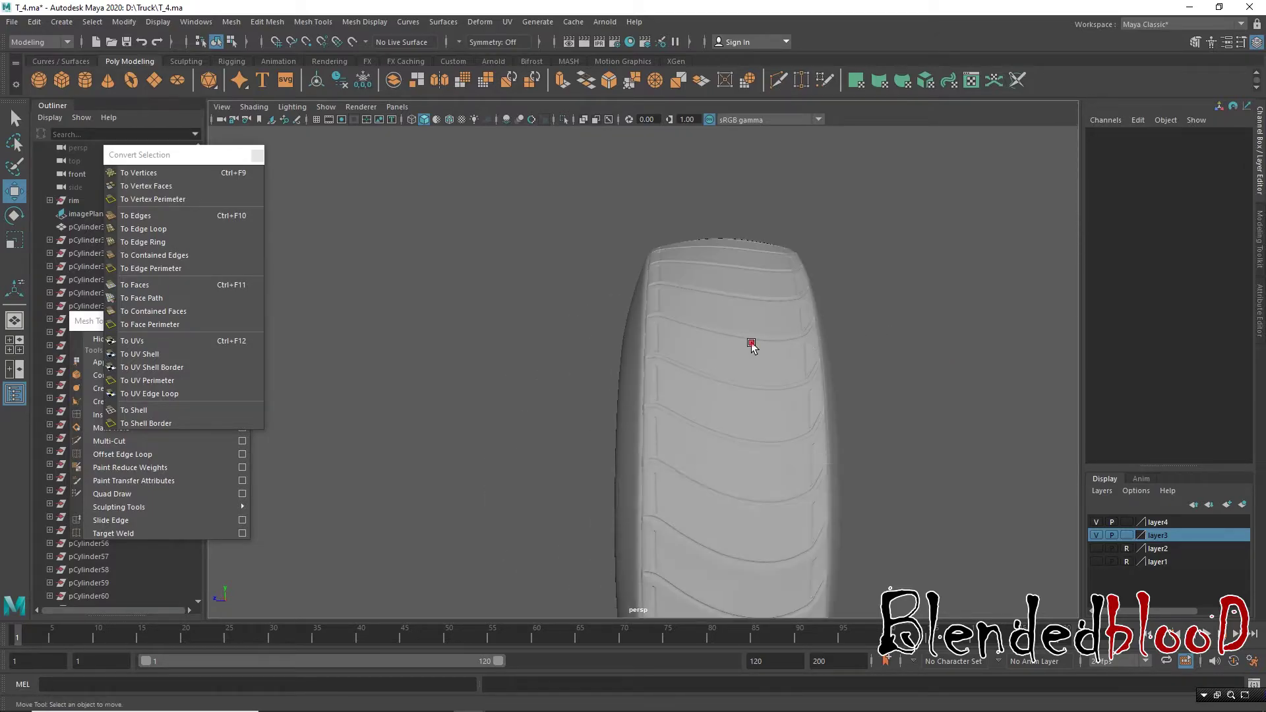
left_click(753, 348)
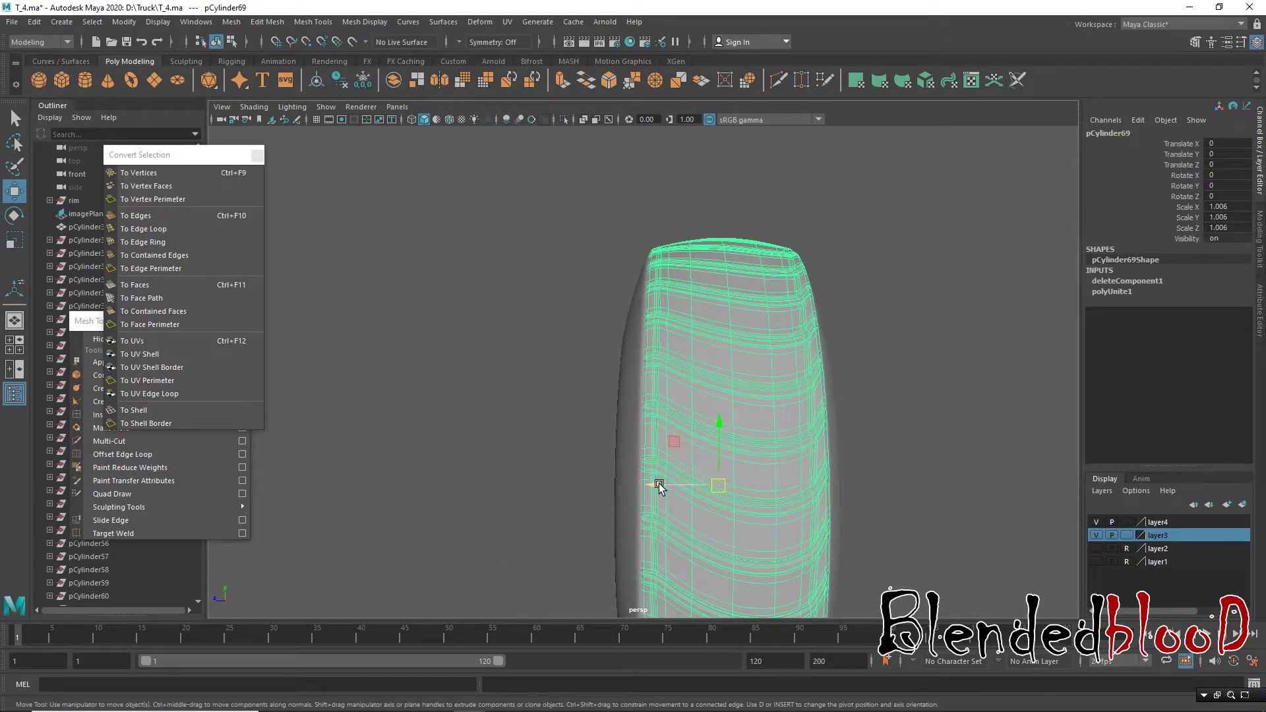
left_click_drag(659, 486, 657, 486)
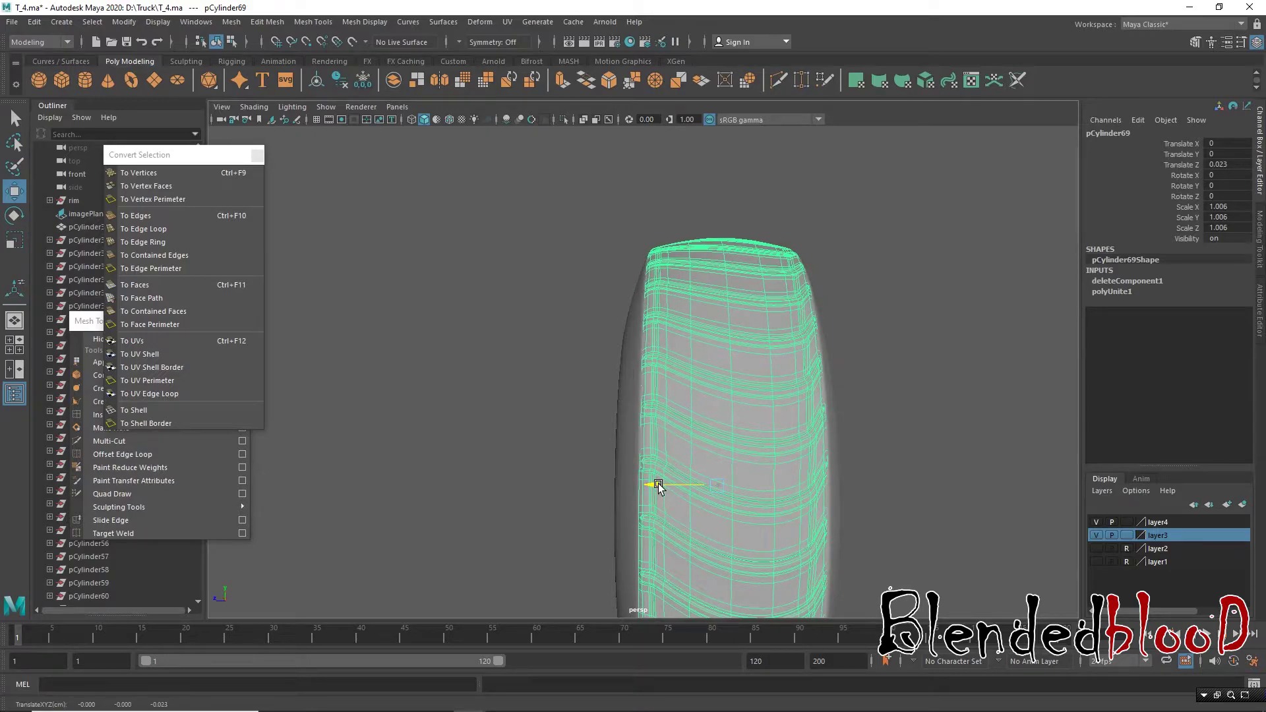
Step: Undo the tread ring's Z nudges back to Translate Z 0 and enter vertex mode with F9
left_click(927, 344)
mouse_move(877, 387)
left_mouse_down("alt")
mouse_move(978, 398)
mouse_move(745, 427)
left_mouse_up("alt")
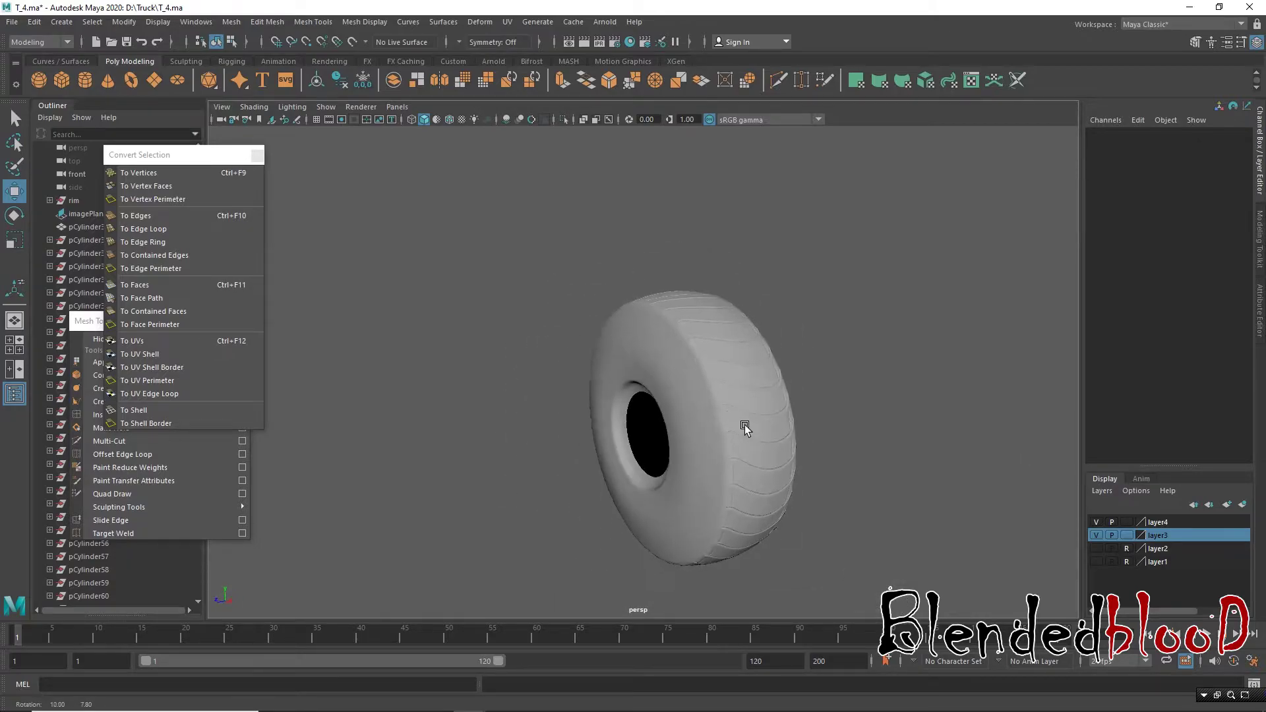
scroll(782, 437, "up", 2)
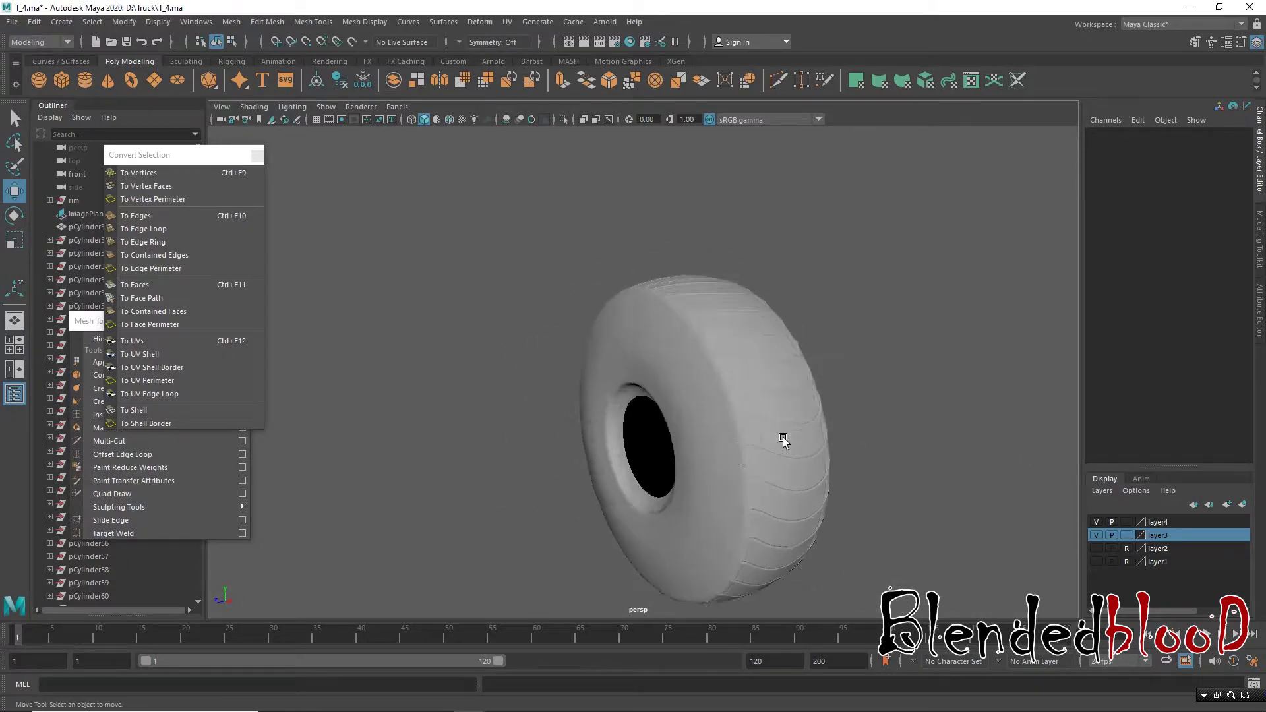
scroll(778, 419, "up", 2)
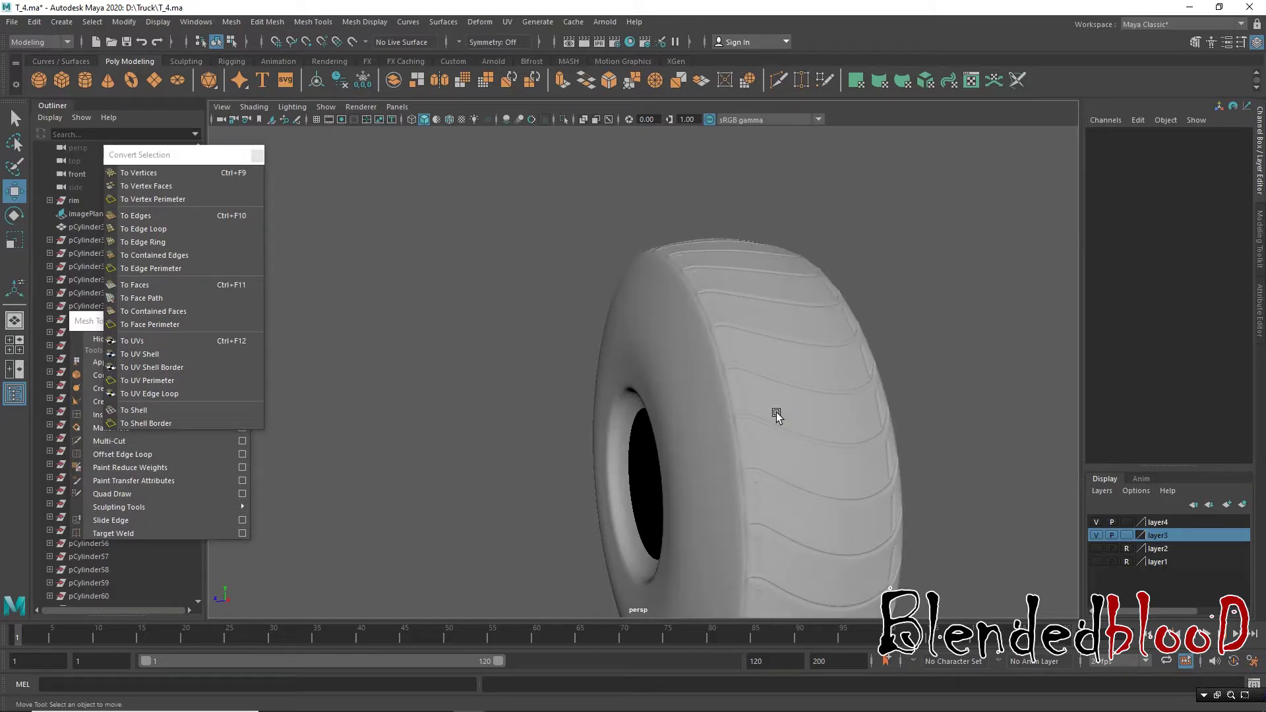
left_click(754, 378)
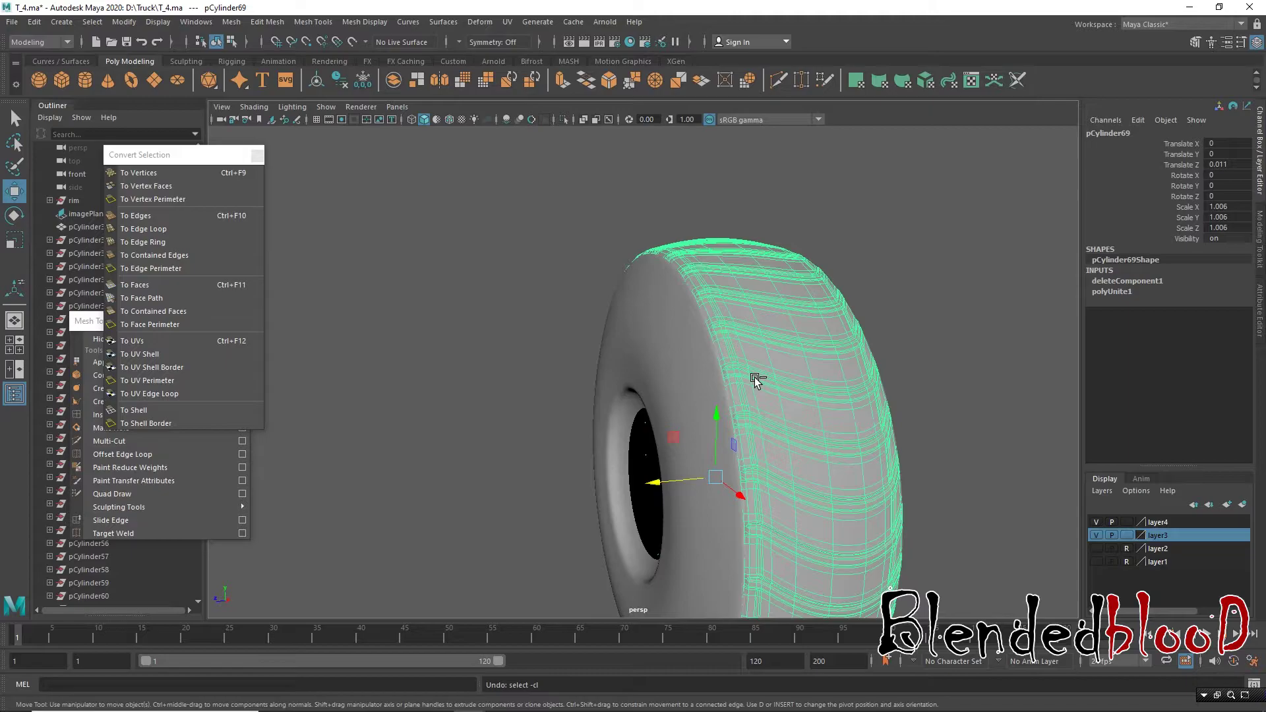
key("ctrl+z")
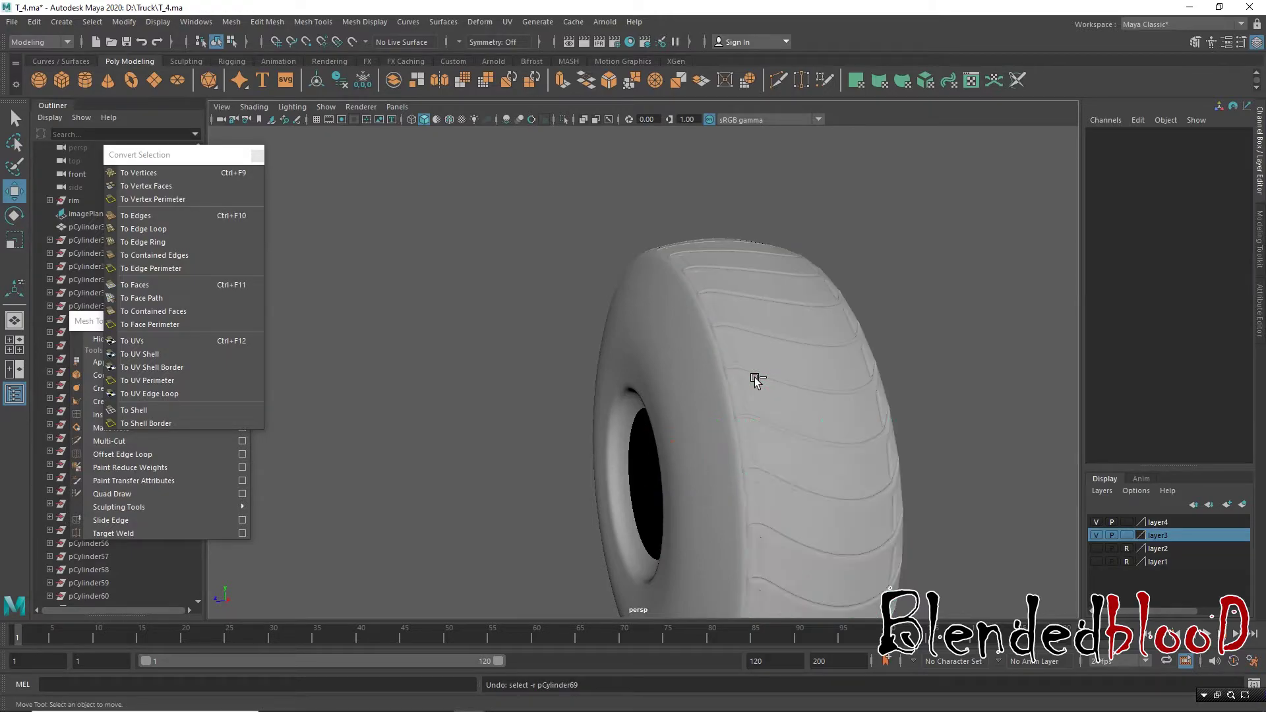
key("ctrl+z")
key("ctrl+z")
key("ctrl+z")
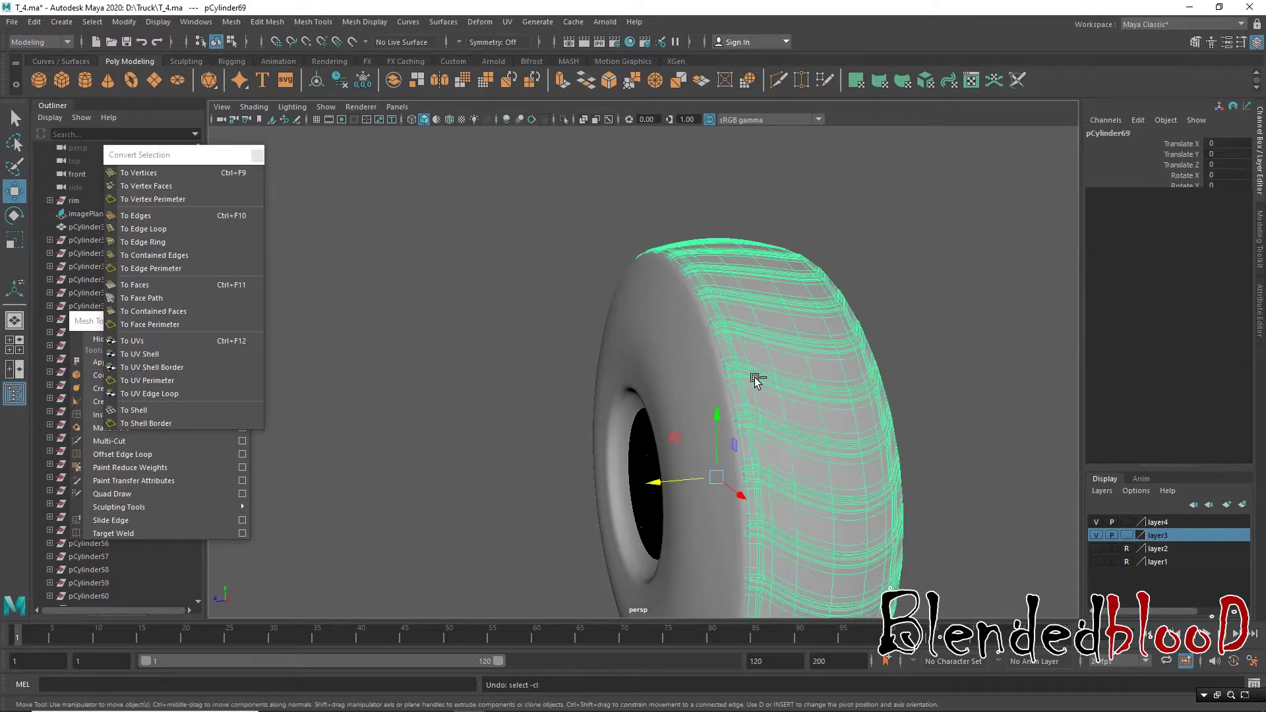
key("F9")
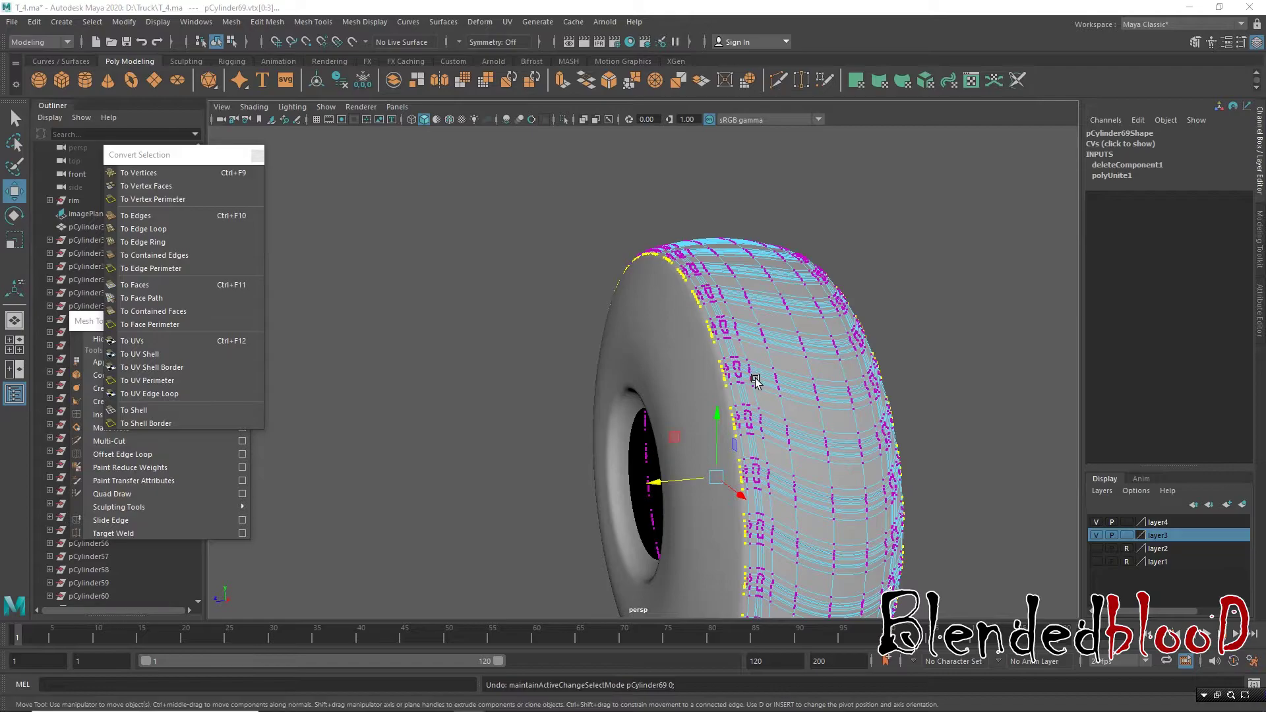
Step: Select the tread's side-edge vertex loop and scale it inward to about 0.994
scroll(755, 381, "up", 1)
scroll(762, 383, "up", 2)
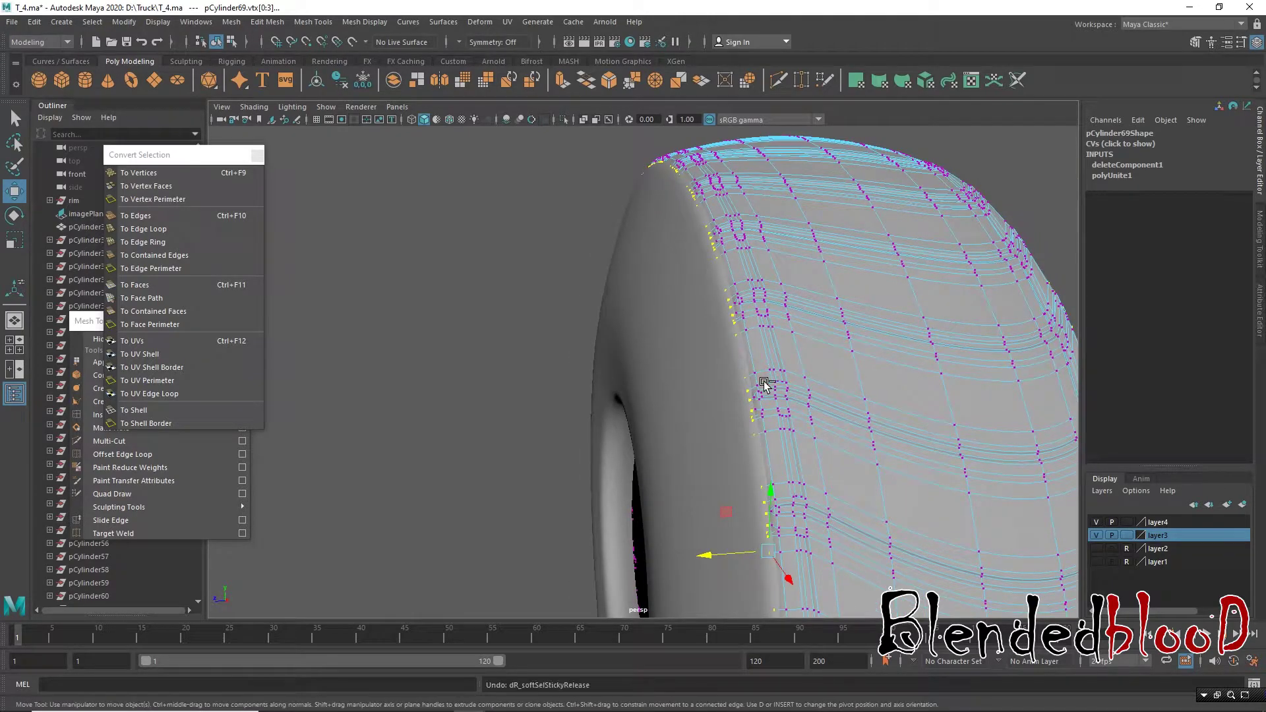
double_click(763, 382)
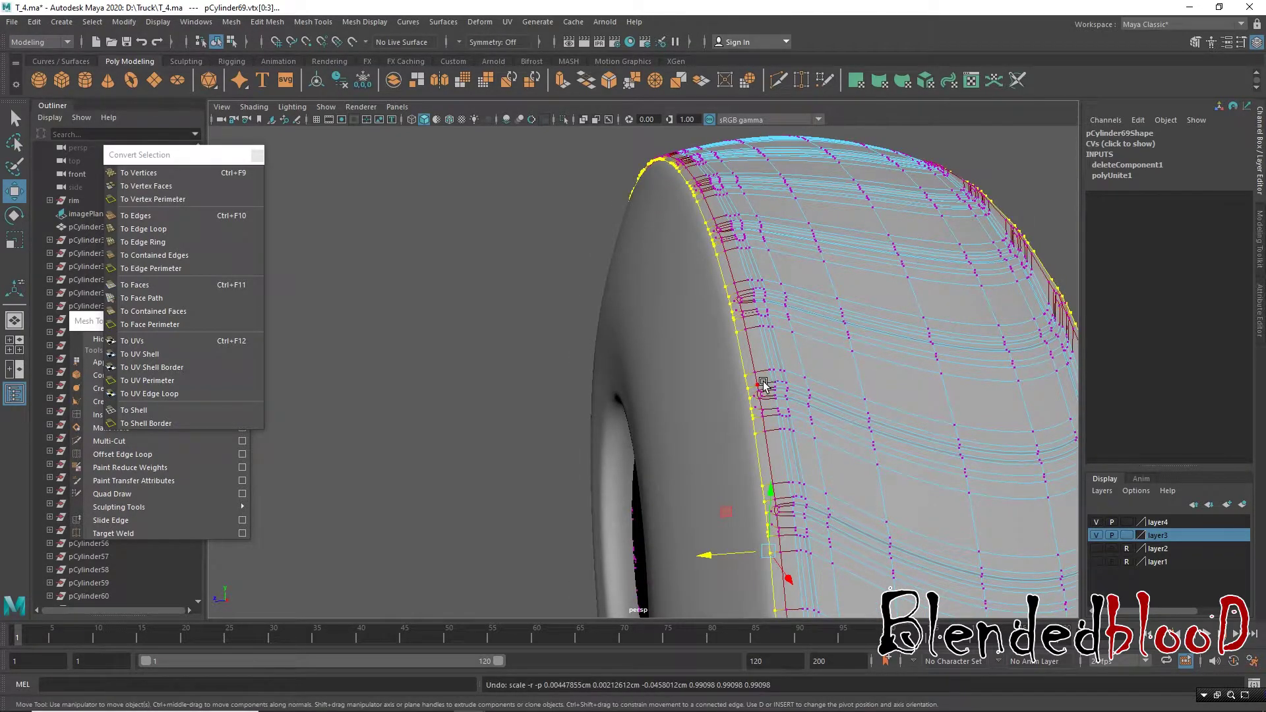
key("r")
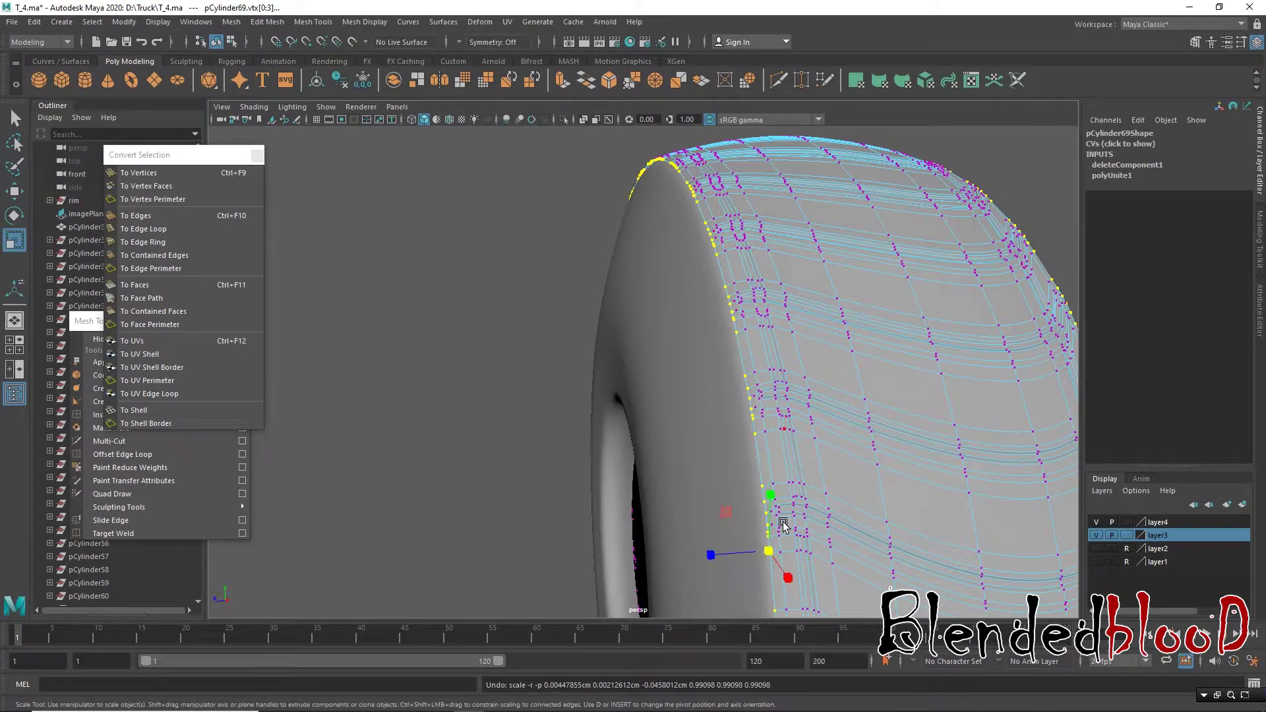
mouse_move(774, 551)
left_mouse_down()
mouse_move(711, 558)
mouse_move(769, 557)
left_mouse_up()
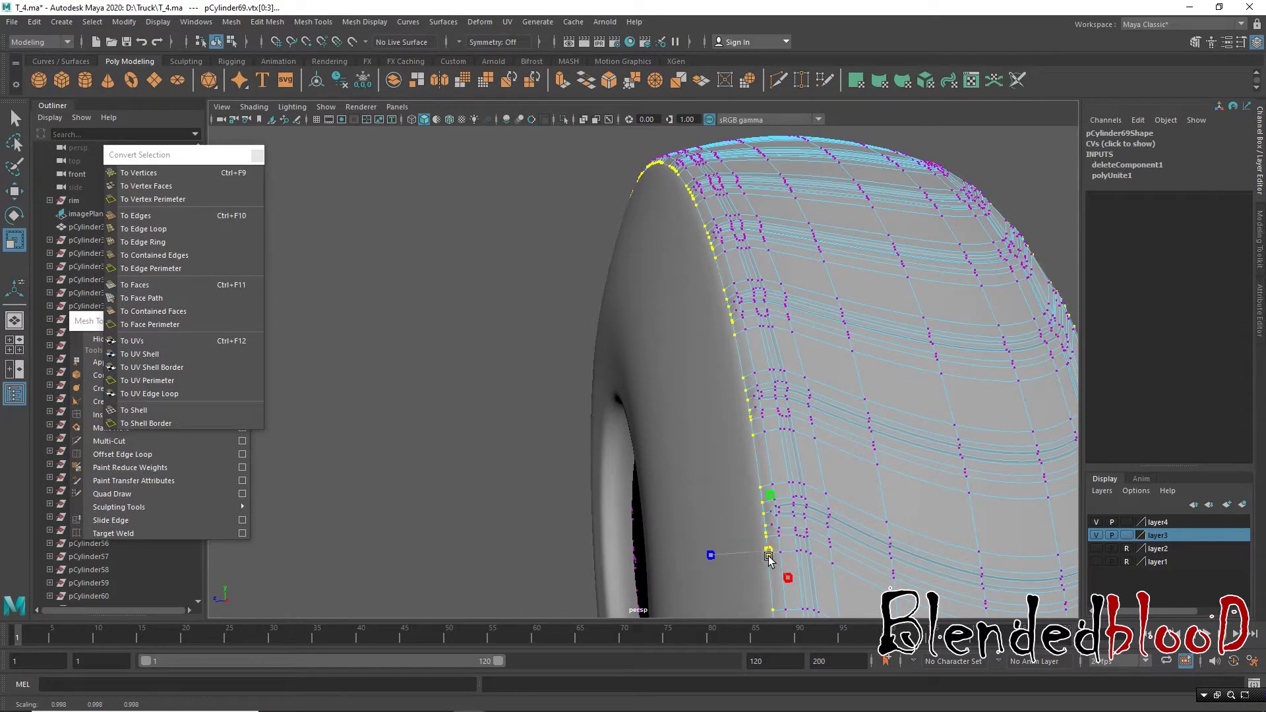
Step: Return to object mode, clear the selection, and orbit to see the tire edge-on
key("w")
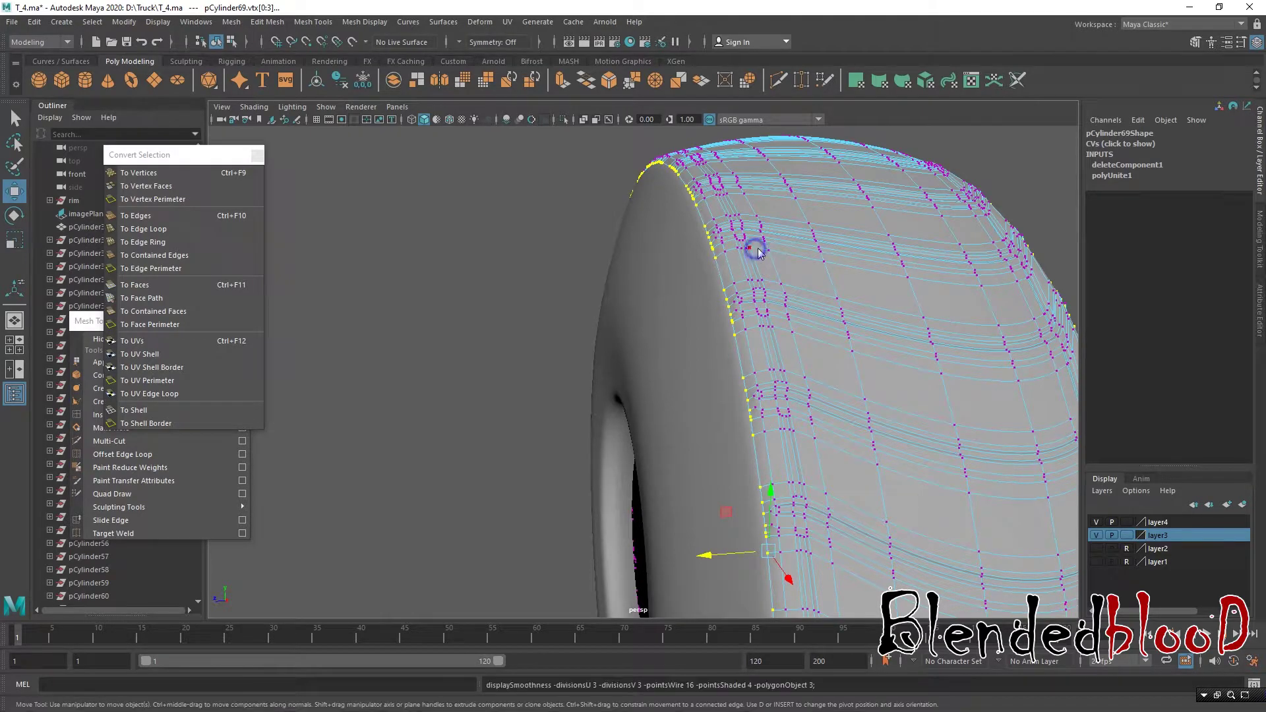
right_click_drag(759, 248, 817, 228)
left_click(523, 234)
mouse_move(627, 300)
left_mouse_down("alt")
mouse_move(820, 382)
mouse_move(734, 370)
mouse_move(773, 365)
mouse_move(755, 361)
left_mouse_up("alt")
scroll(848, 376, "down", 4)
Step: Nudge the tread ring along Z and orbit around the tire to check its fit
left_click(734, 398)
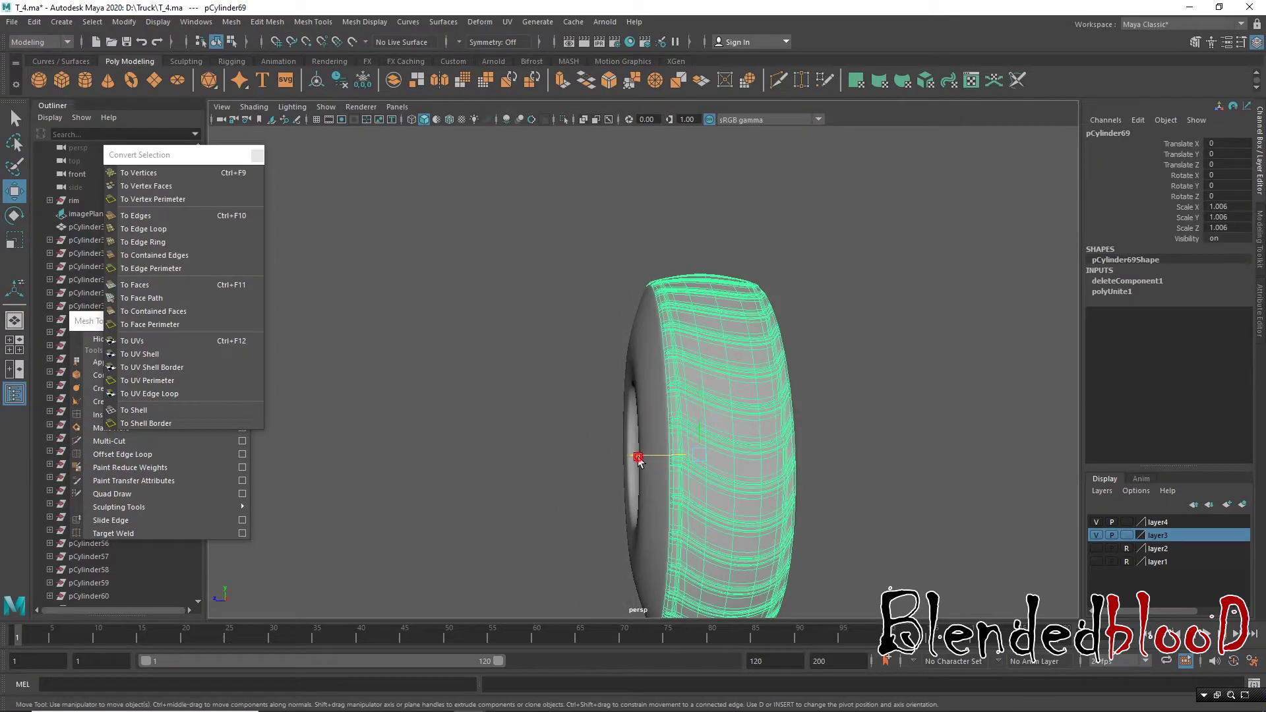
left_click_drag(638, 460, 639, 461)
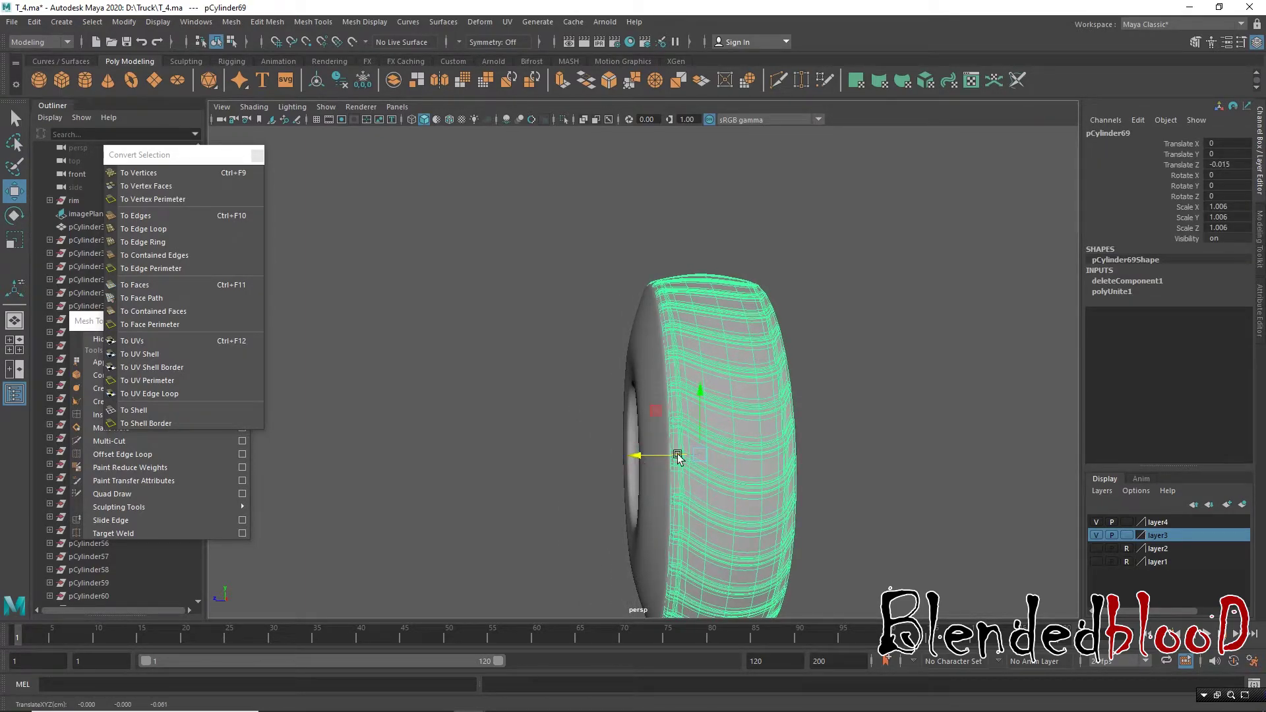
left_click(935, 375)
mouse_move(741, 420)
left_mouse_down("alt")
mouse_move(856, 453)
mouse_move(902, 545)
mouse_move(842, 504)
mouse_move(822, 418)
mouse_move(763, 358)
mouse_move(848, 404)
mouse_move(738, 413)
left_mouse_up("alt")
right_click_drag(738, 413, 744, 464, "alt")
left_click_drag(744, 465, 765, 458, "alt")
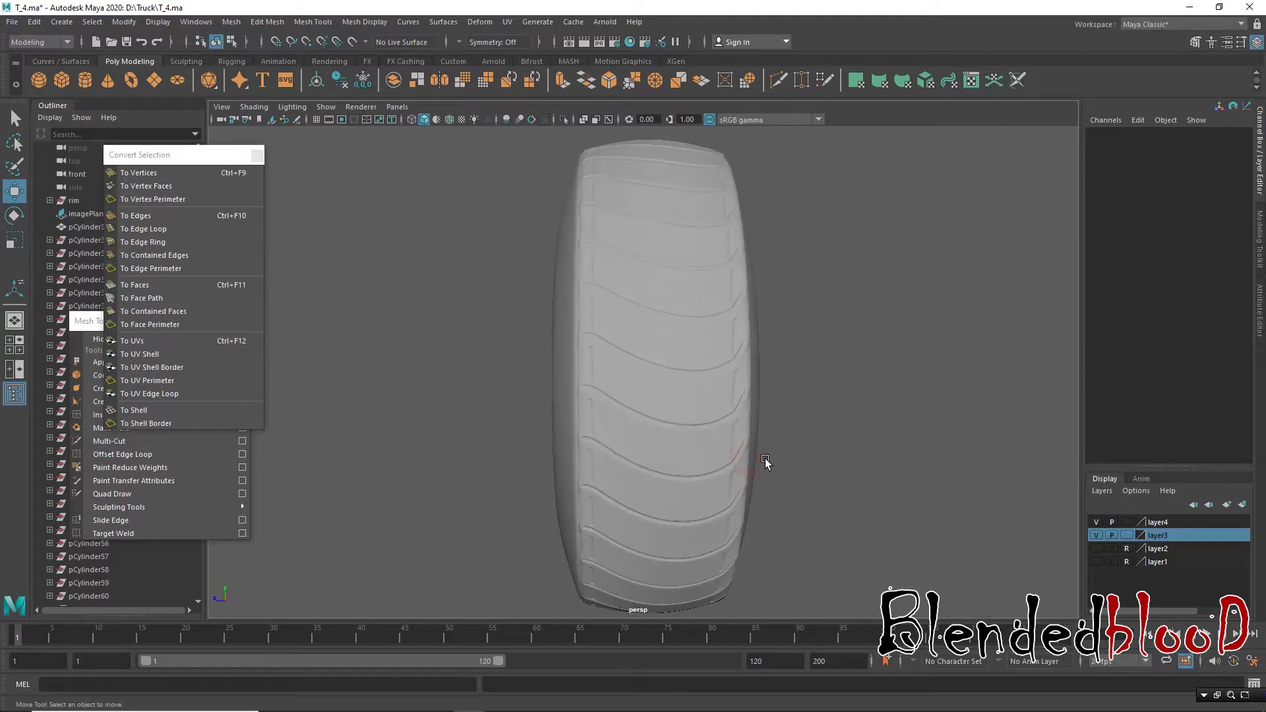
left_click(675, 430)
left_click(918, 438)
left_click_drag(866, 449, 794, 461, "alt")
right_click_drag(794, 461, 813, 516, "alt")
left_click_drag(813, 516, 757, 422, "alt")
right_click_drag(758, 422, 812, 427, "alt")
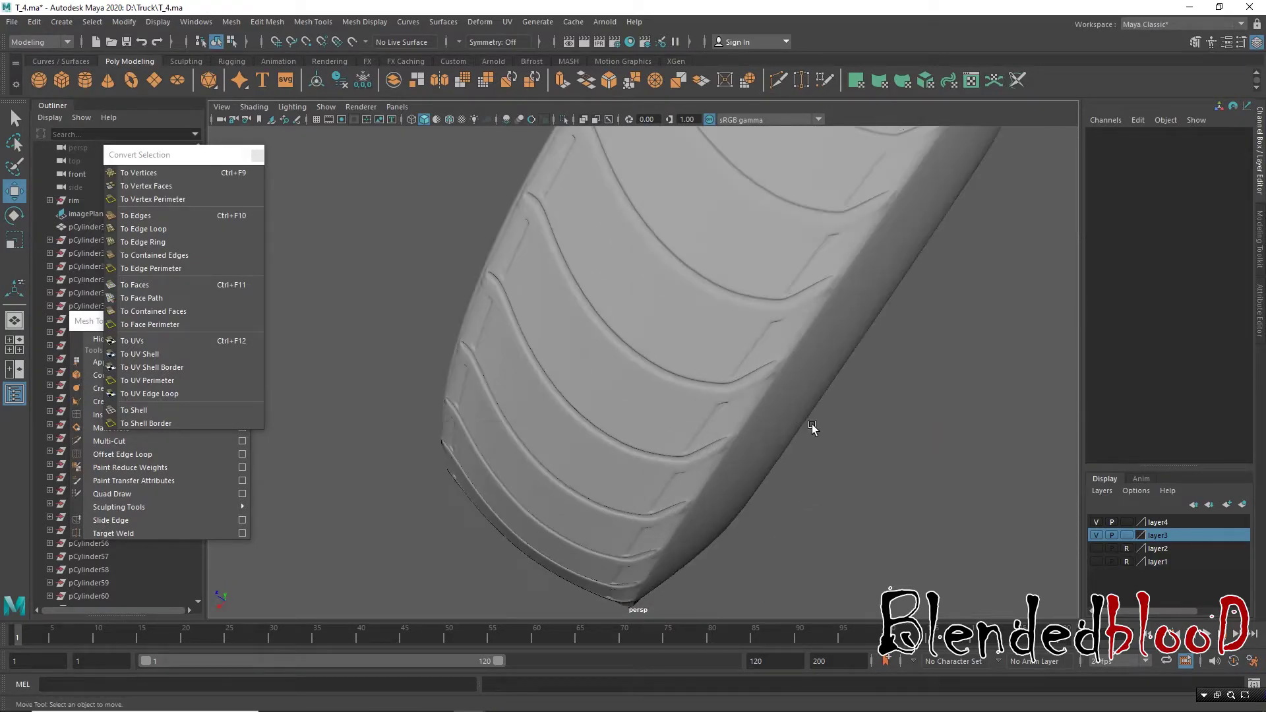
left_click_drag(812, 427, 745, 394, "alt")
right_click_drag(745, 394, 682, 385, "alt")
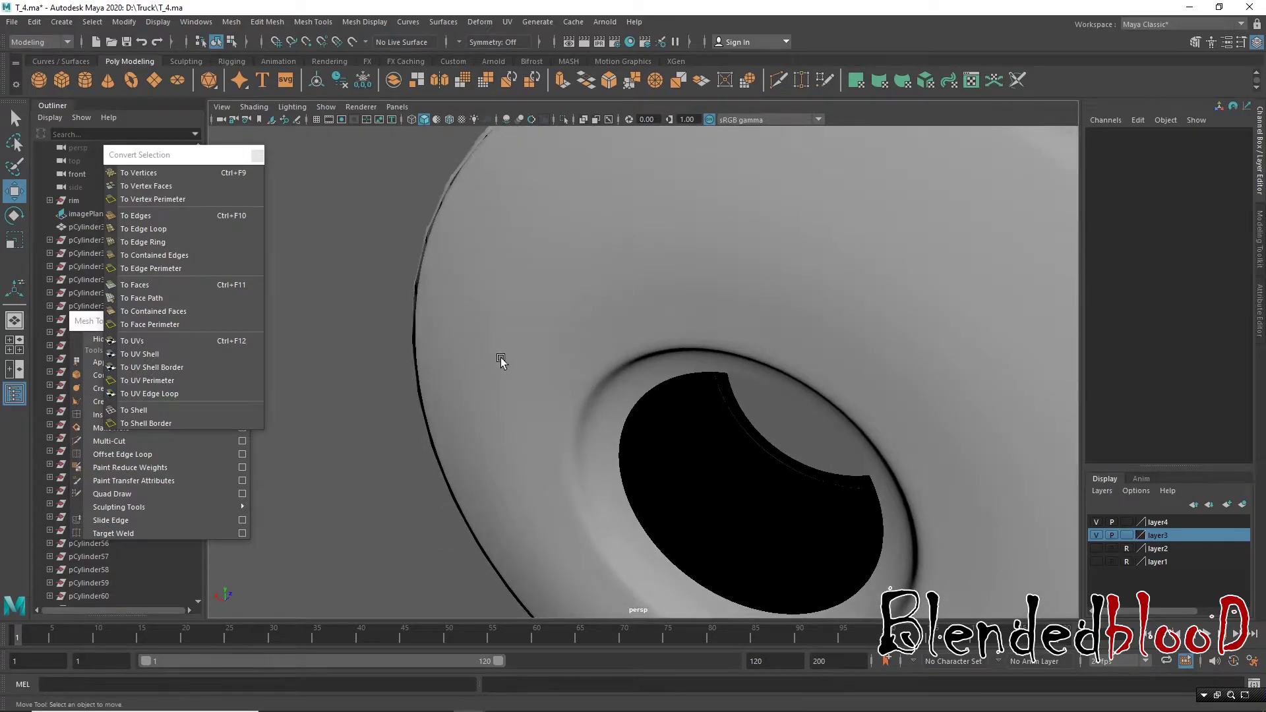
left_click_drag(501, 358, 690, 330, "alt")
Step: Shift the tread ring along Z until Translate Z reads 0.012
left_click(686, 344)
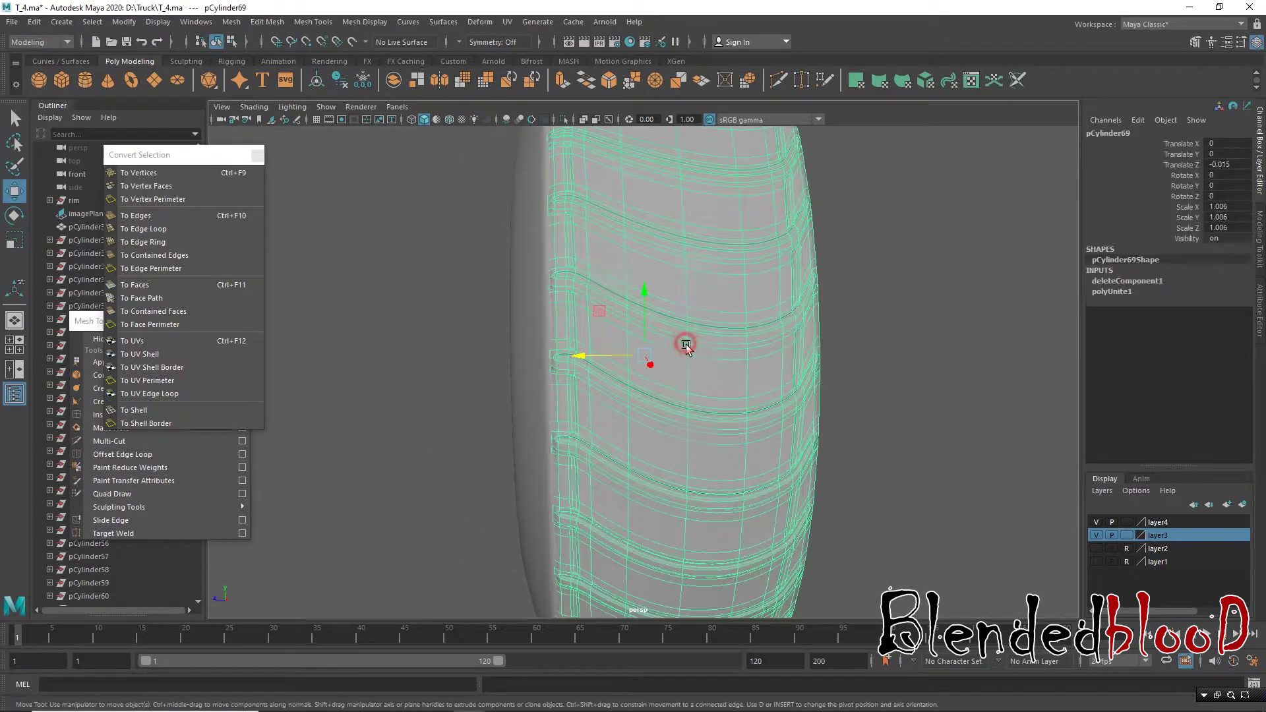
left_click_drag(577, 357, 577, 357)
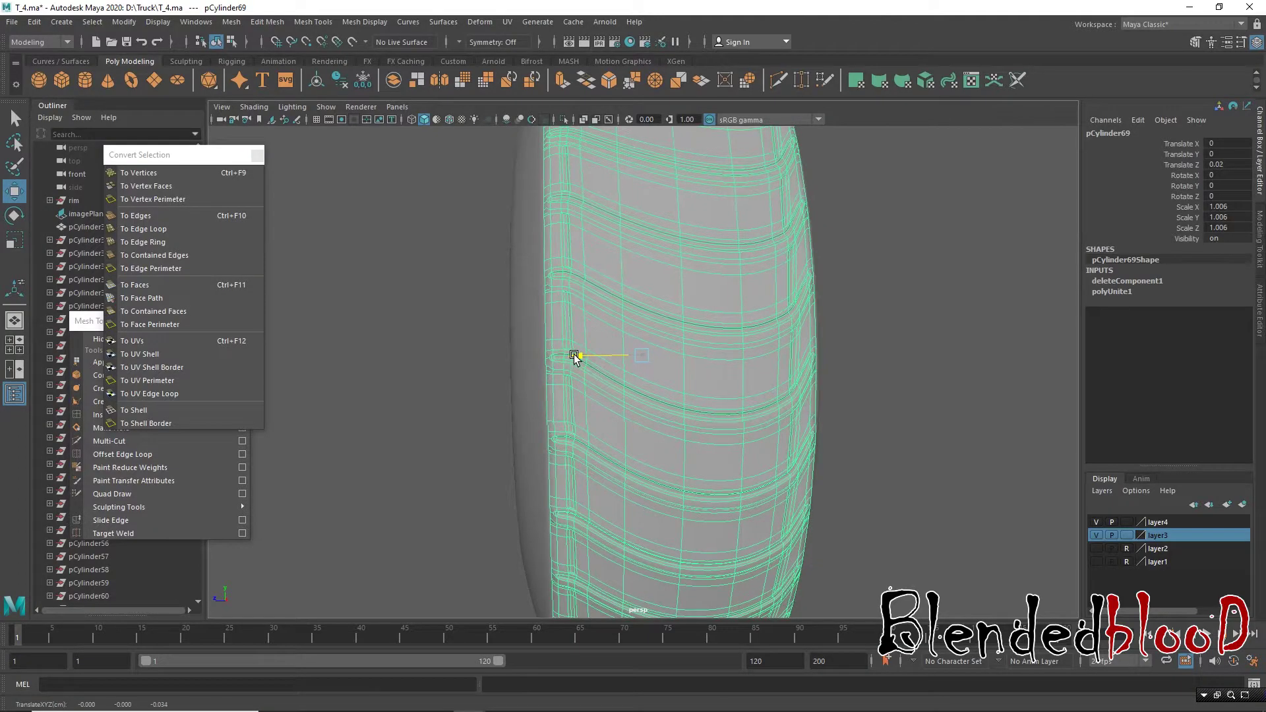
left_click(926, 358)
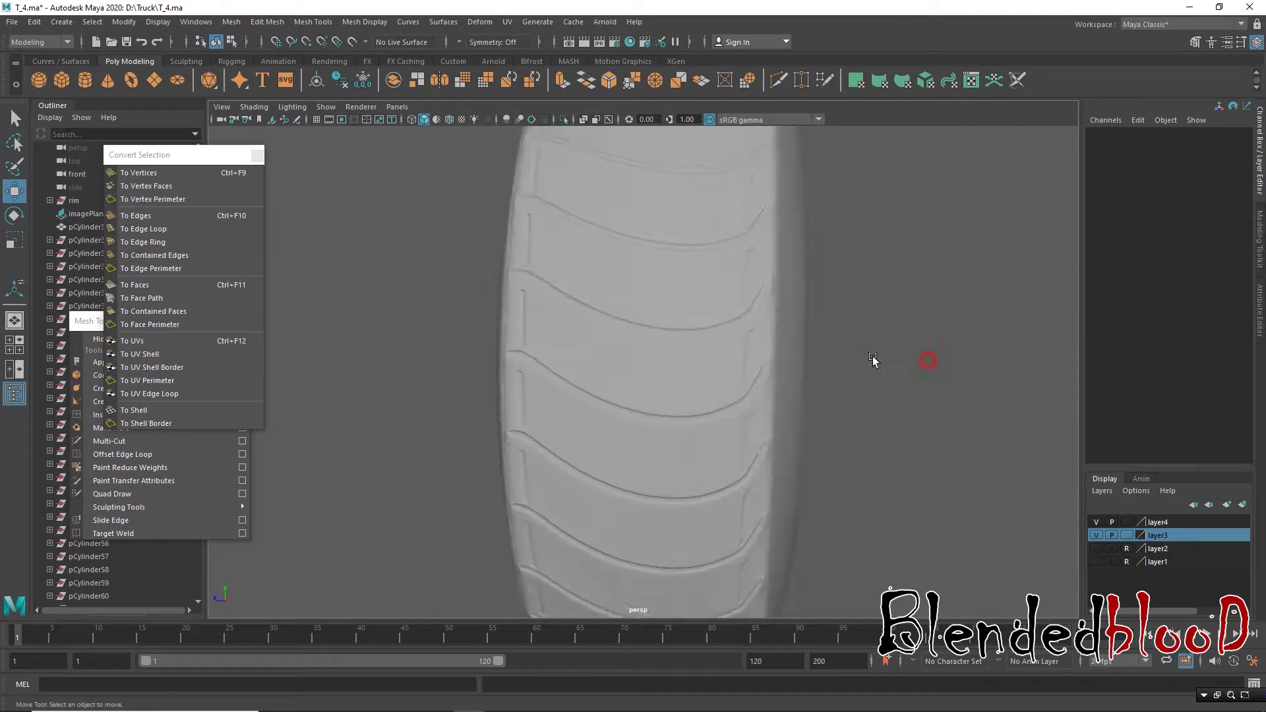
mouse_move(926, 358)
left_mouse_down("alt")
mouse_move(690, 326)
mouse_move(686, 359)
mouse_move(659, 396)
mouse_move(747, 375)
left_mouse_up("alt")
left_click(691, 326)
left_click_drag(688, 330, 690, 333)
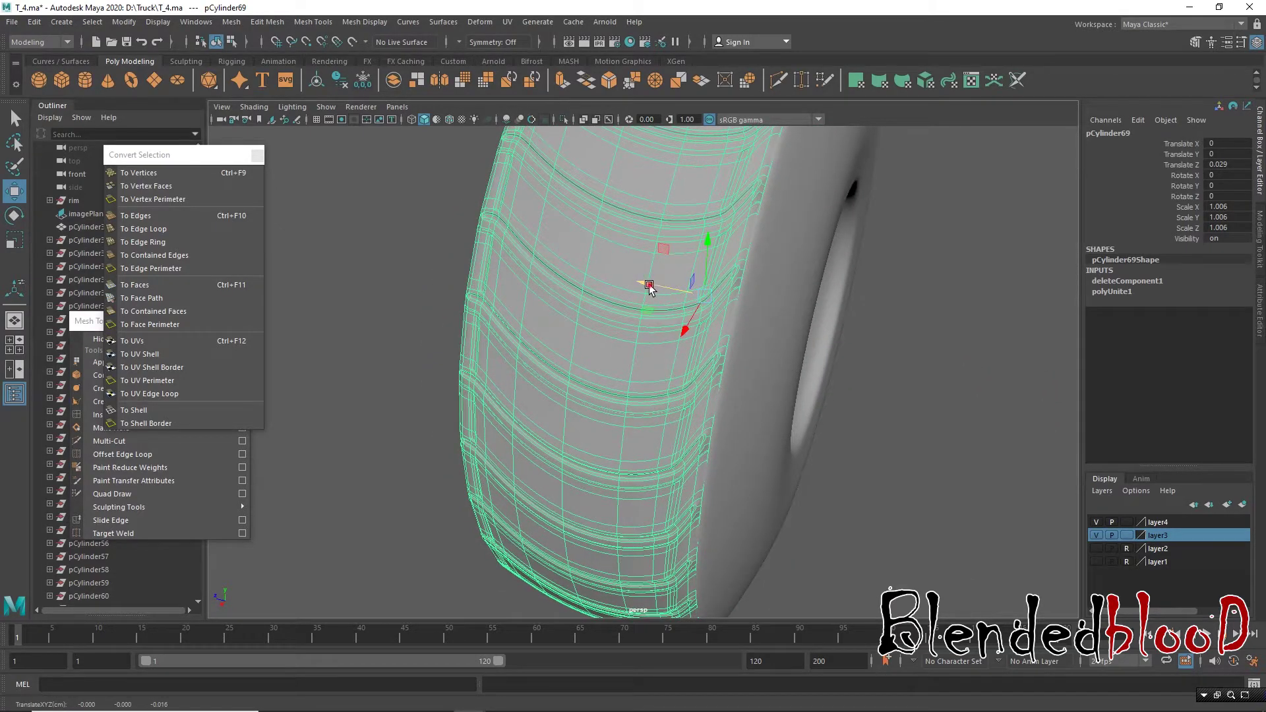
left_click_drag(650, 288, 711, 347)
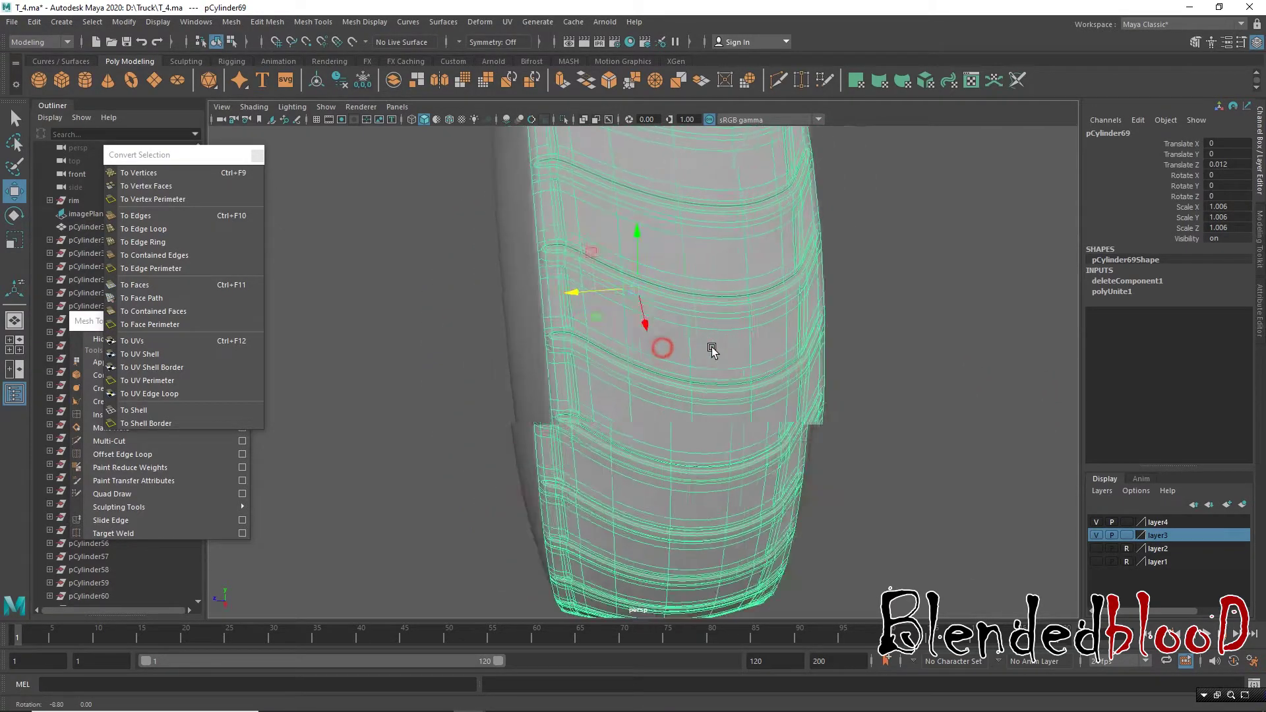
left_click(917, 342)
Step: Narrow the tread ring's Scale Z to 0.995 and inspect the side and hub opening
mouse_move(783, 461)
left_mouse_down("alt")
mouse_move(819, 412)
mouse_move(760, 424)
mouse_move(699, 374)
left_mouse_up("alt")
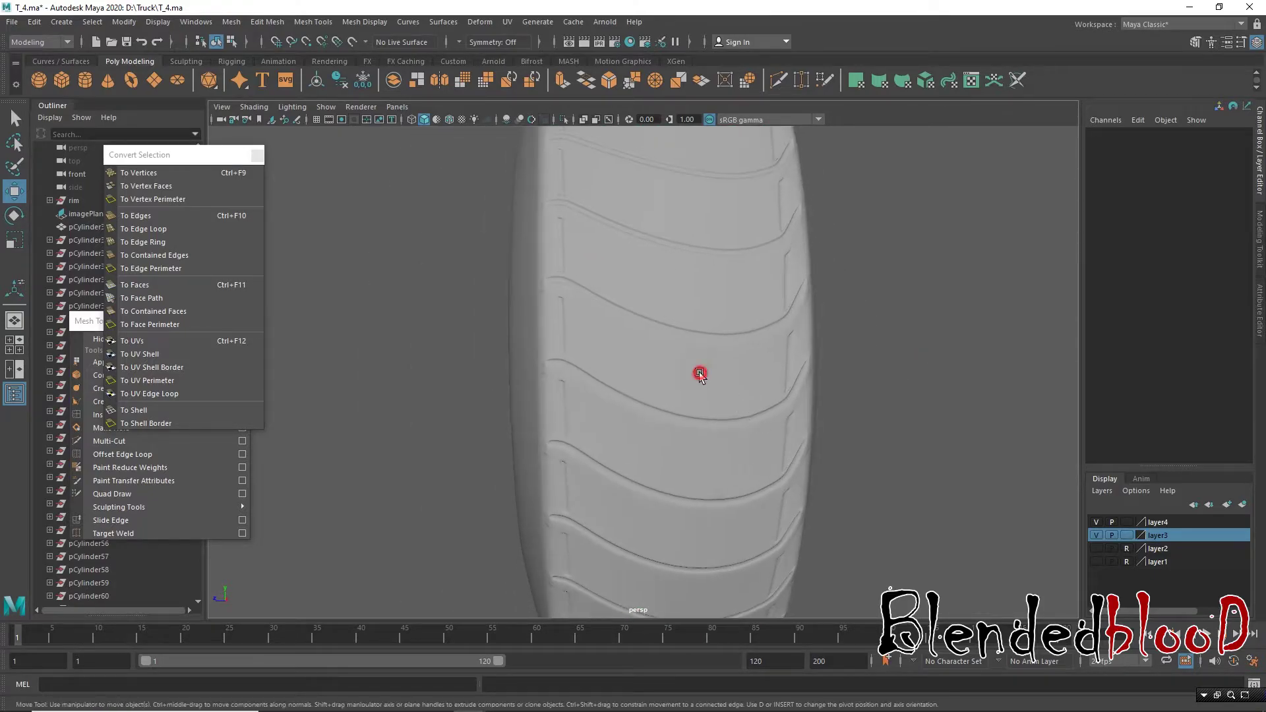
left_click(700, 375)
key("r")
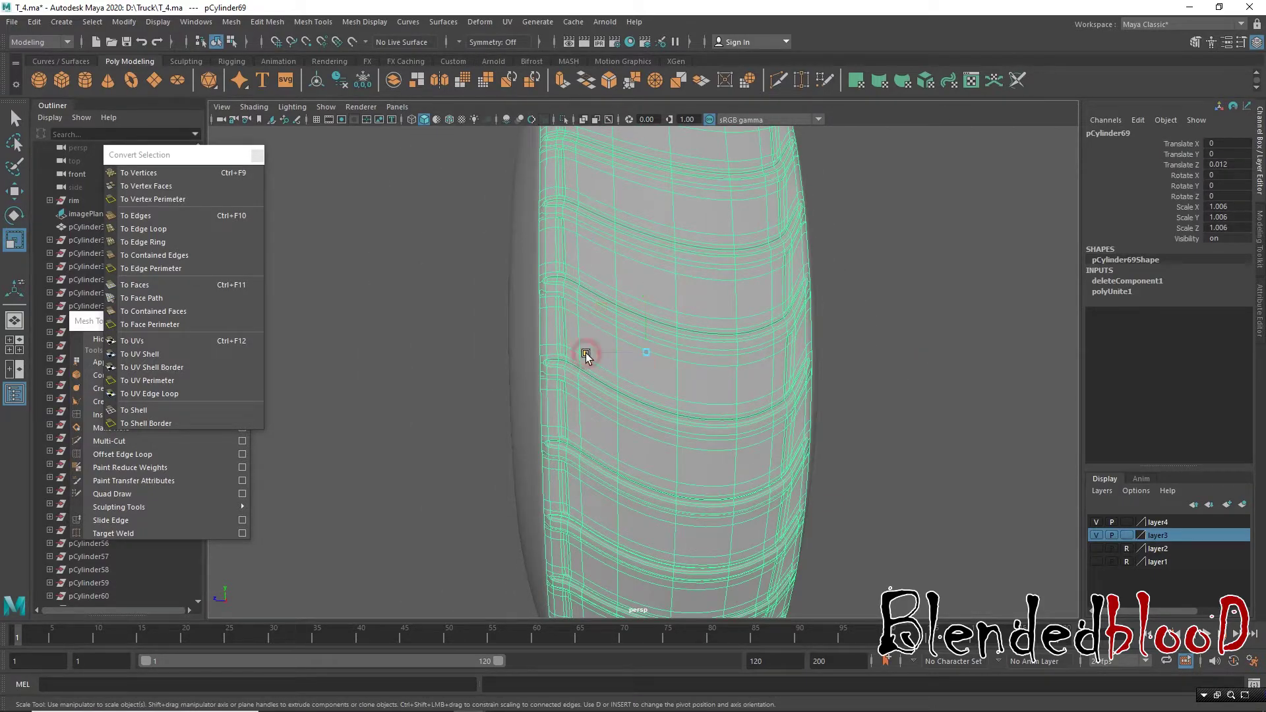
left_click_drag(585, 353, 587, 353)
key("w")
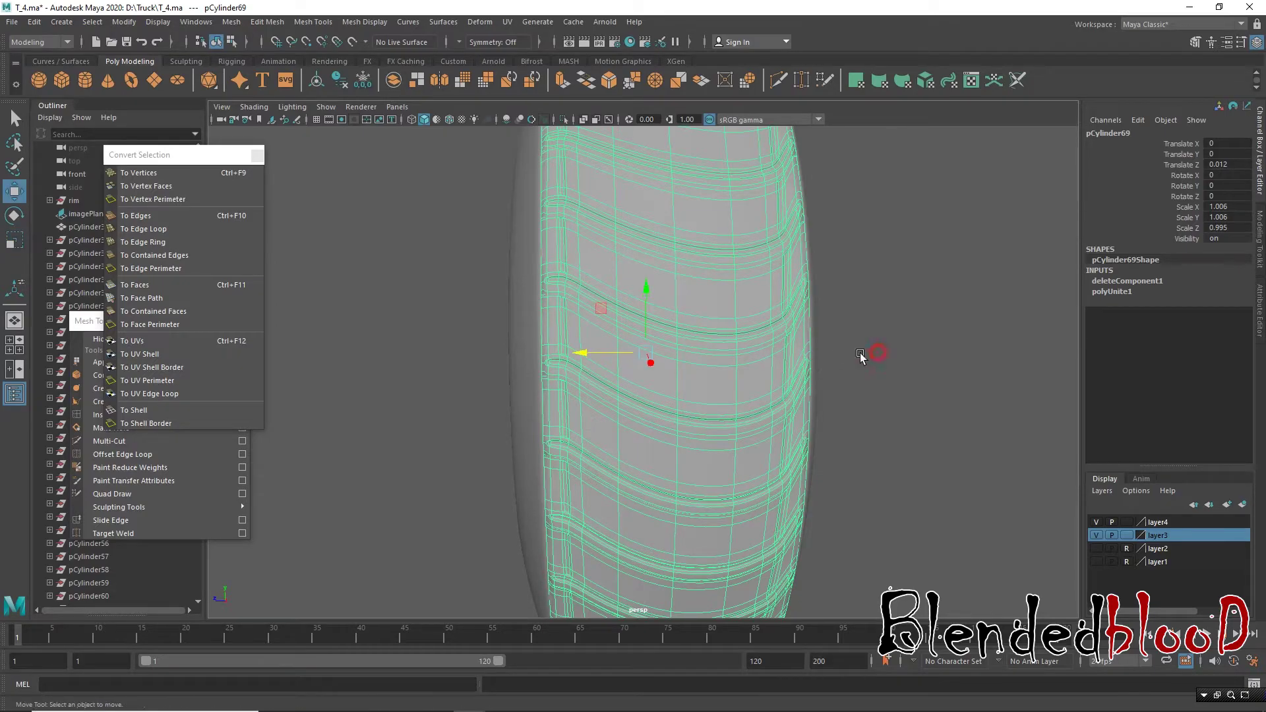
left_click(859, 354)
left_click(620, 341)
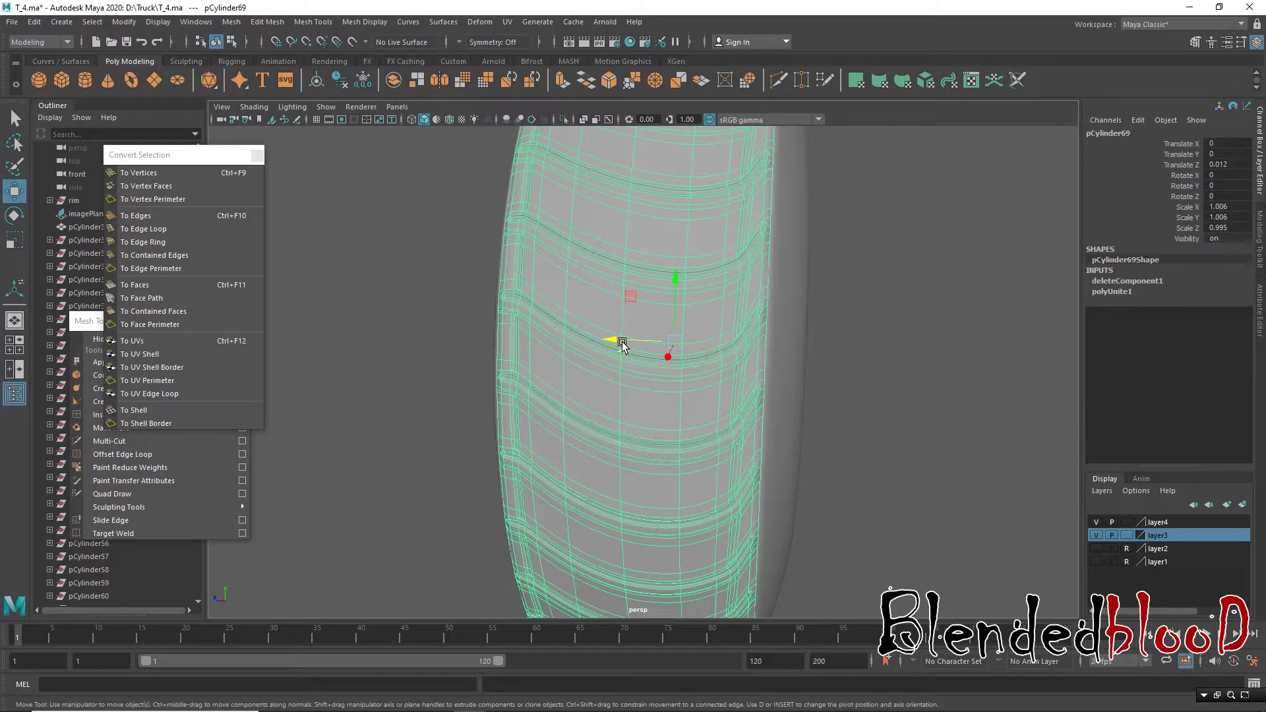
left_click(859, 374)
mouse_move(859, 374)
left_mouse_down("alt")
mouse_move(703, 381)
mouse_move(914, 384)
left_mouse_up("alt")
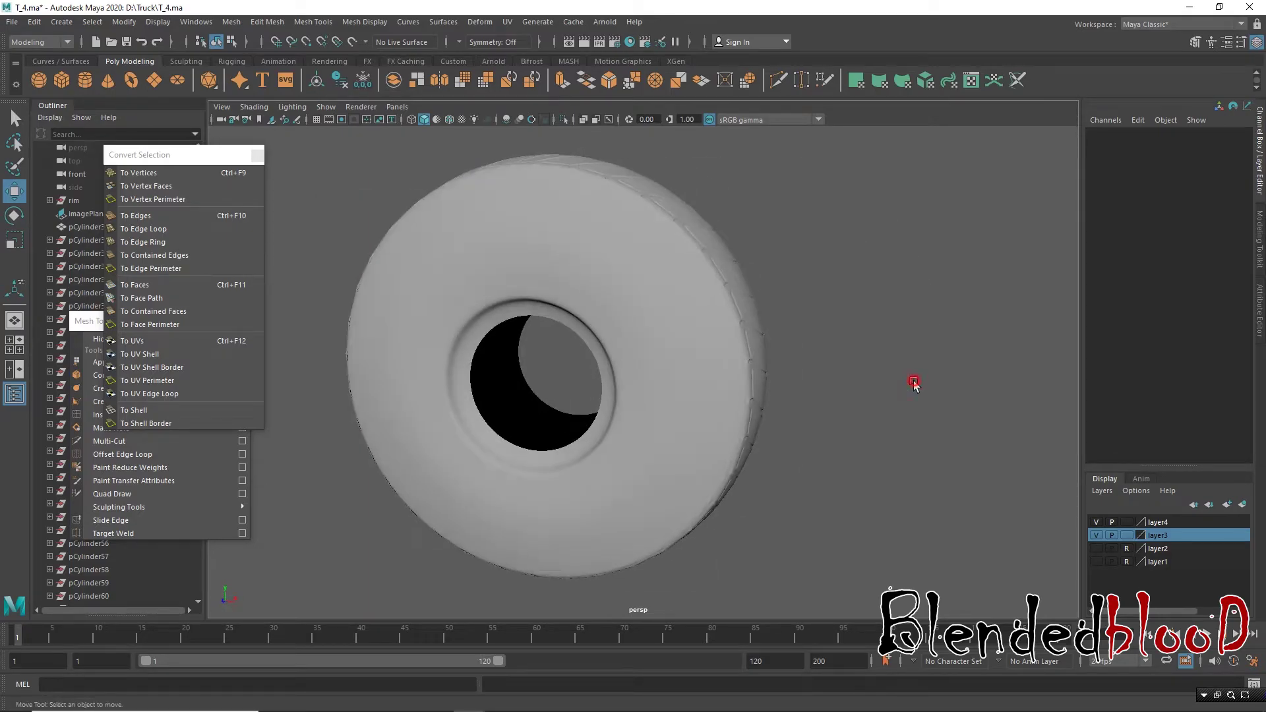
Step: Show the rim layer inside the tire and maximize the front view
left_click(1102, 547)
mouse_move(919, 501)
left_mouse_down("alt")
mouse_move(872, 484)
mouse_move(673, 478)
mouse_move(786, 503)
mouse_move(789, 450)
mouse_move(890, 462)
mouse_move(920, 483)
left_mouse_up("alt")
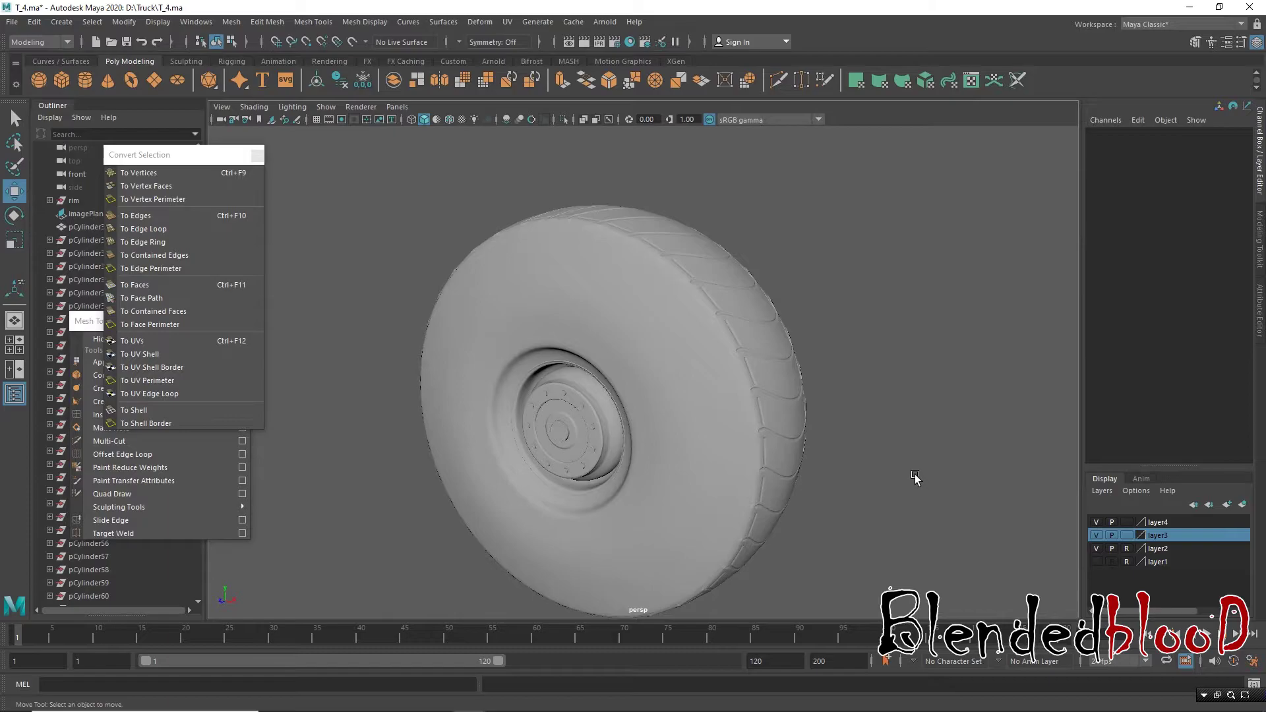
key("space")
key("space")
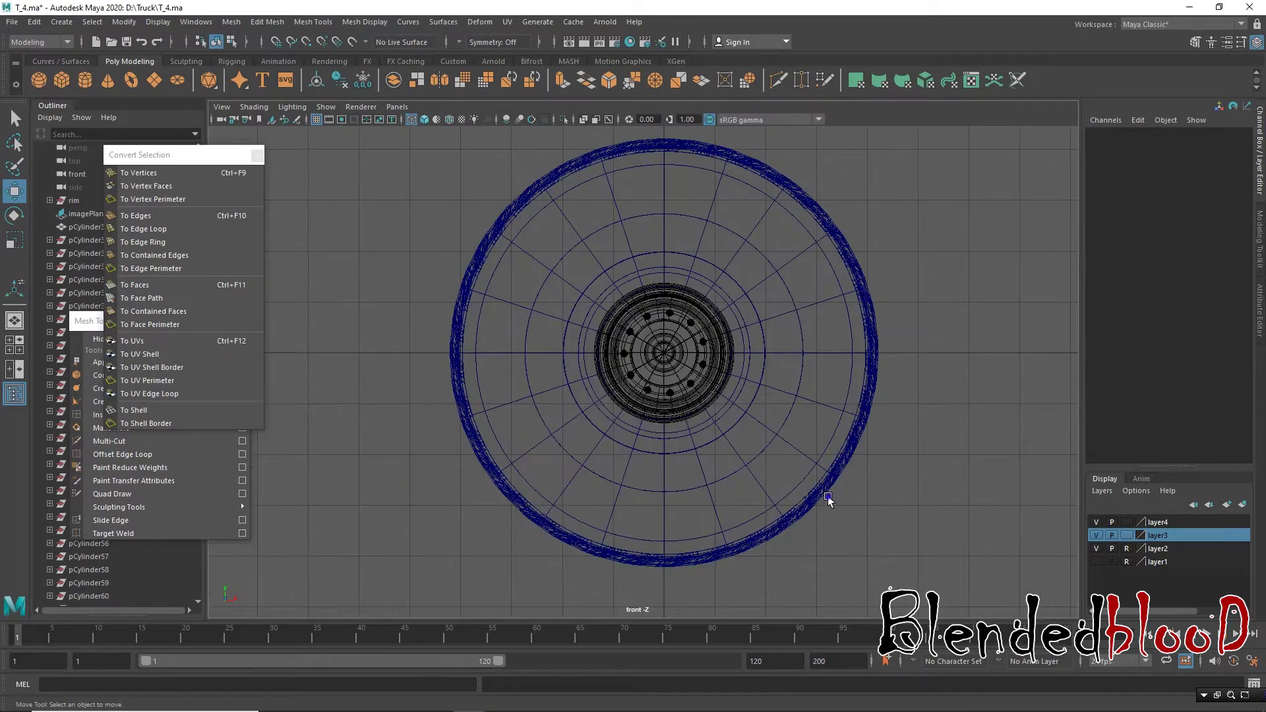
scroll(828, 498, "down", 3)
scroll(932, 517, "down", 3)
scroll(932, 517, "down", 1)
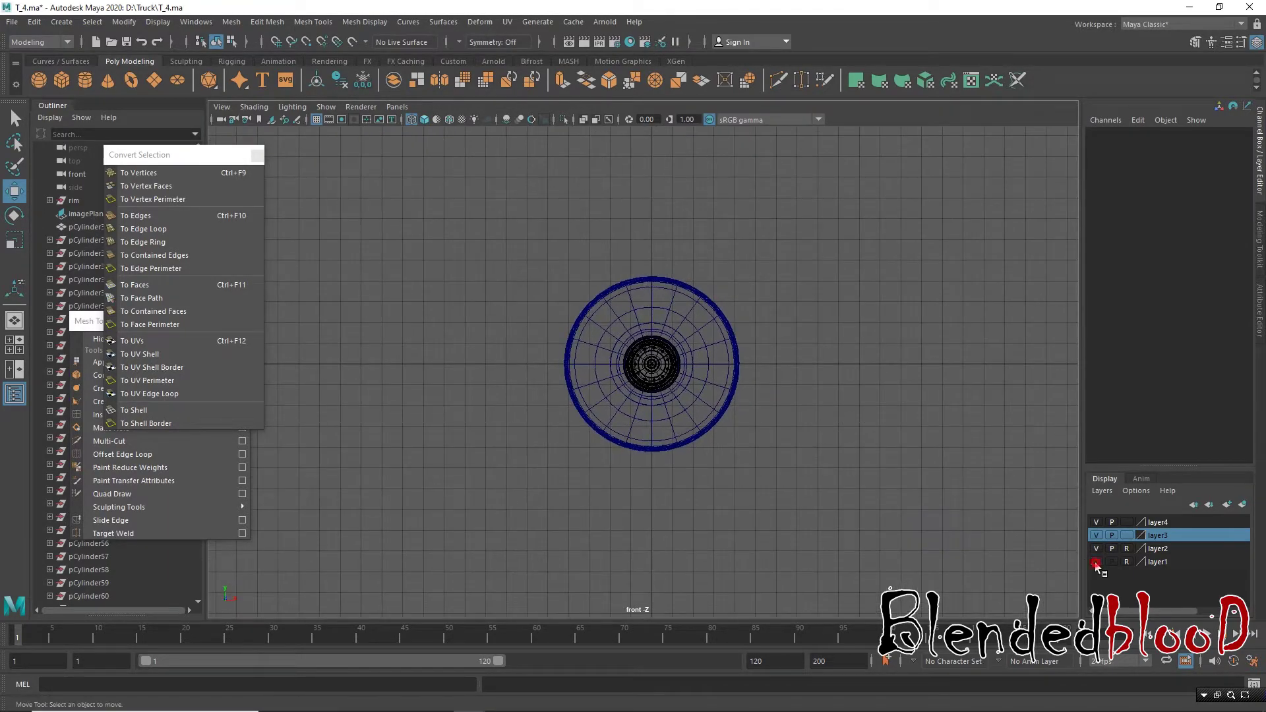
Step: Show the truck reference image layer and pan the front view over to the truck
left_click(1096, 564)
middle_click_drag(866, 515, 671, 516, "alt")
scroll(722, 381, "up", 4)
scroll(750, 359, "down", 1)
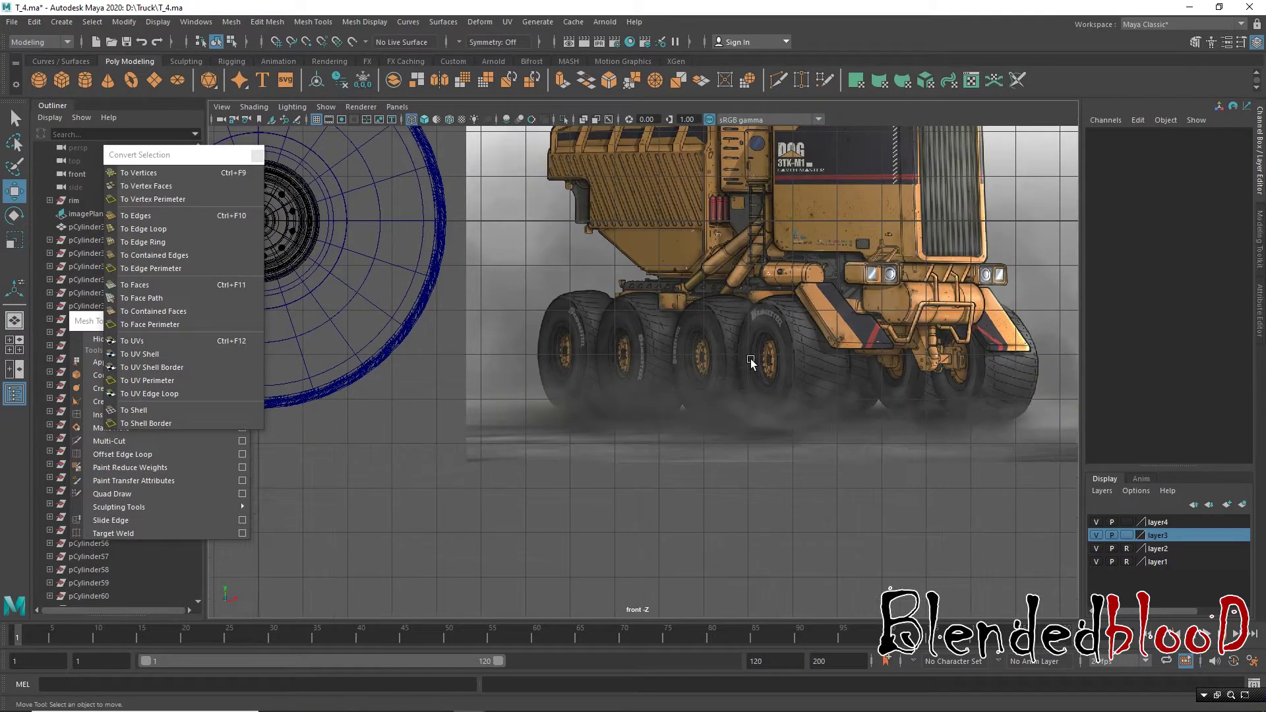
scroll(750, 359, "up", 1)
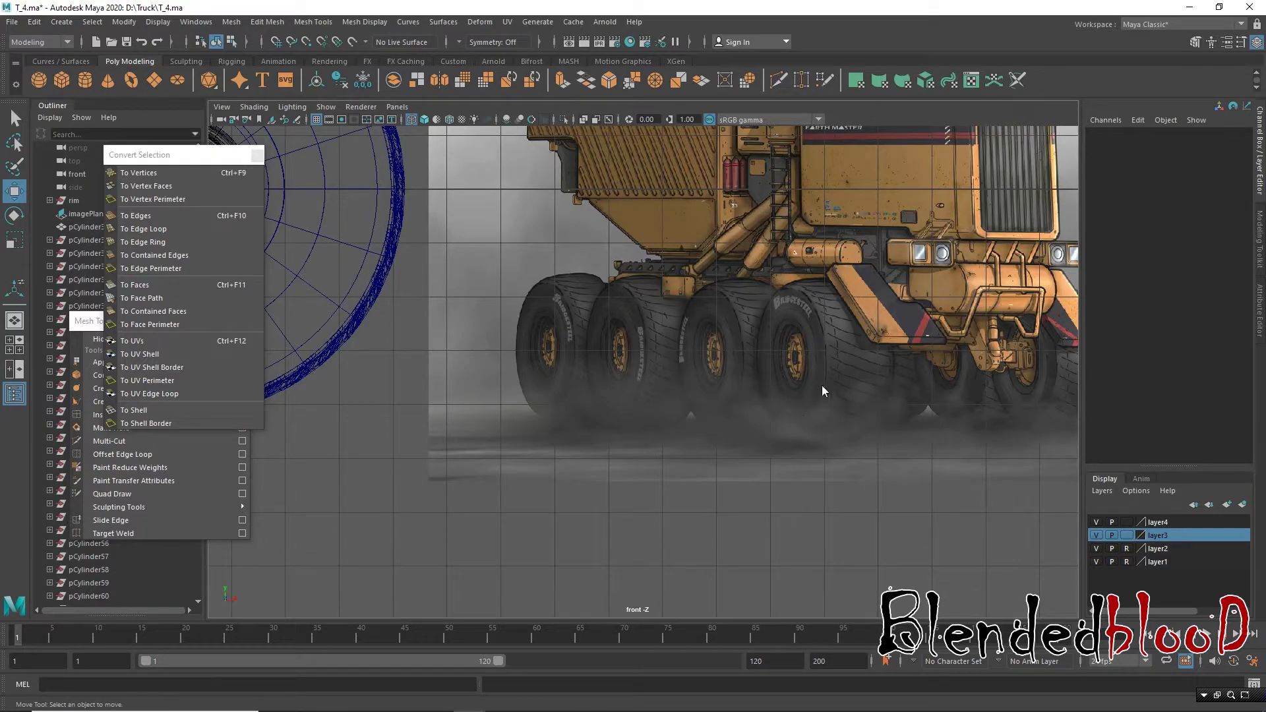
Step: Maximize the perspective view, select tyre pCylinder32 and show its unsmoothed cage
key("space")
key("space")
left_click(679, 334)
left_click(783, 427)
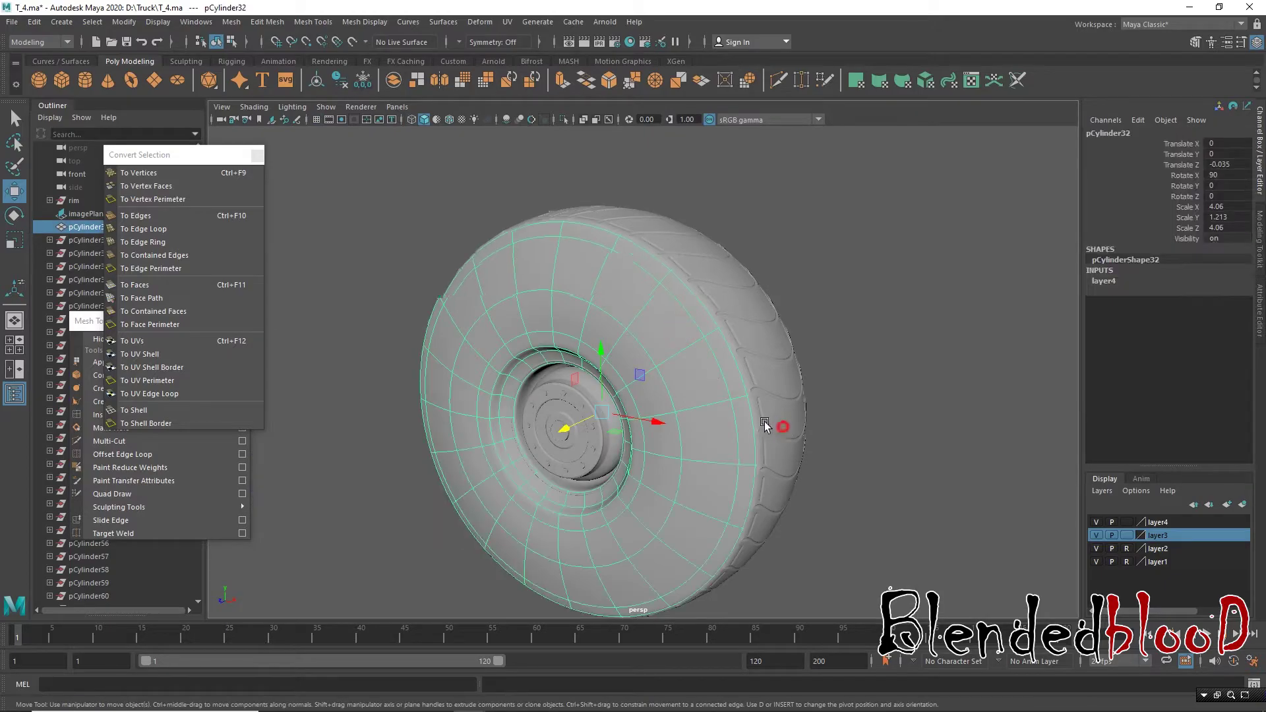
left_click_drag(764, 425, 726, 422, "alt")
scroll(630, 389, "up", 3)
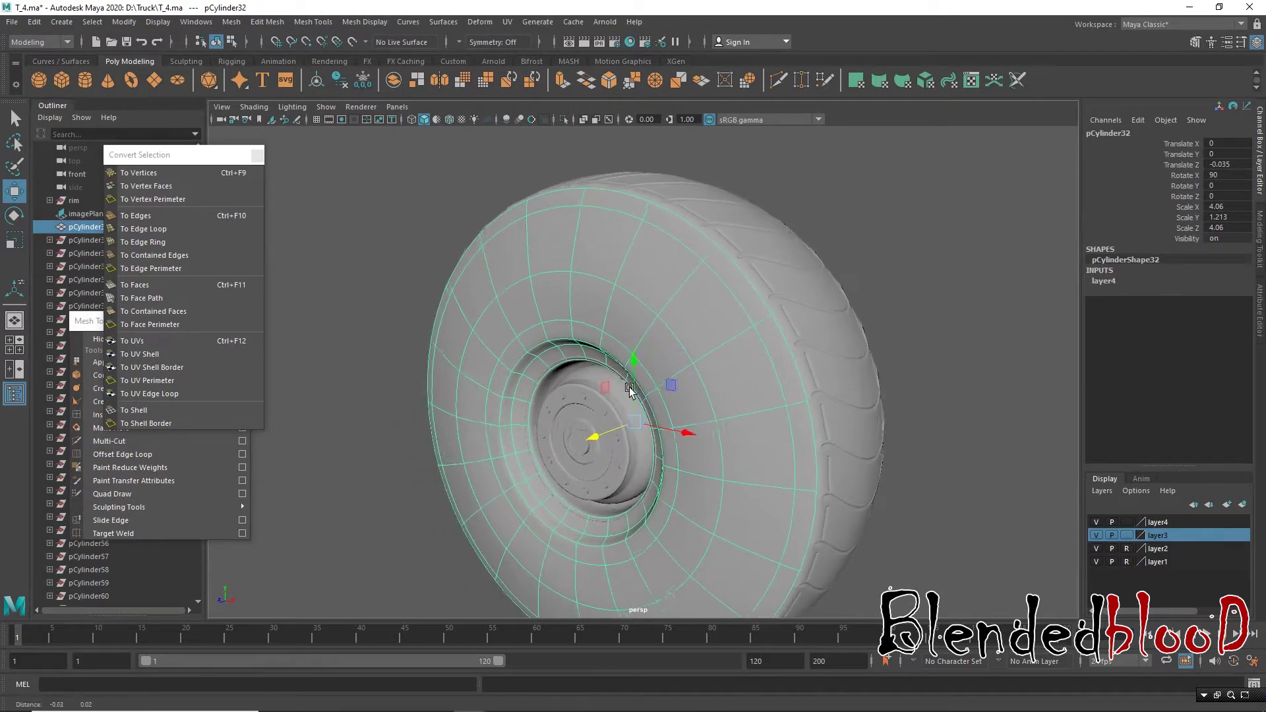
left_click_drag(630, 389, 641, 350, "alt")
key("1")
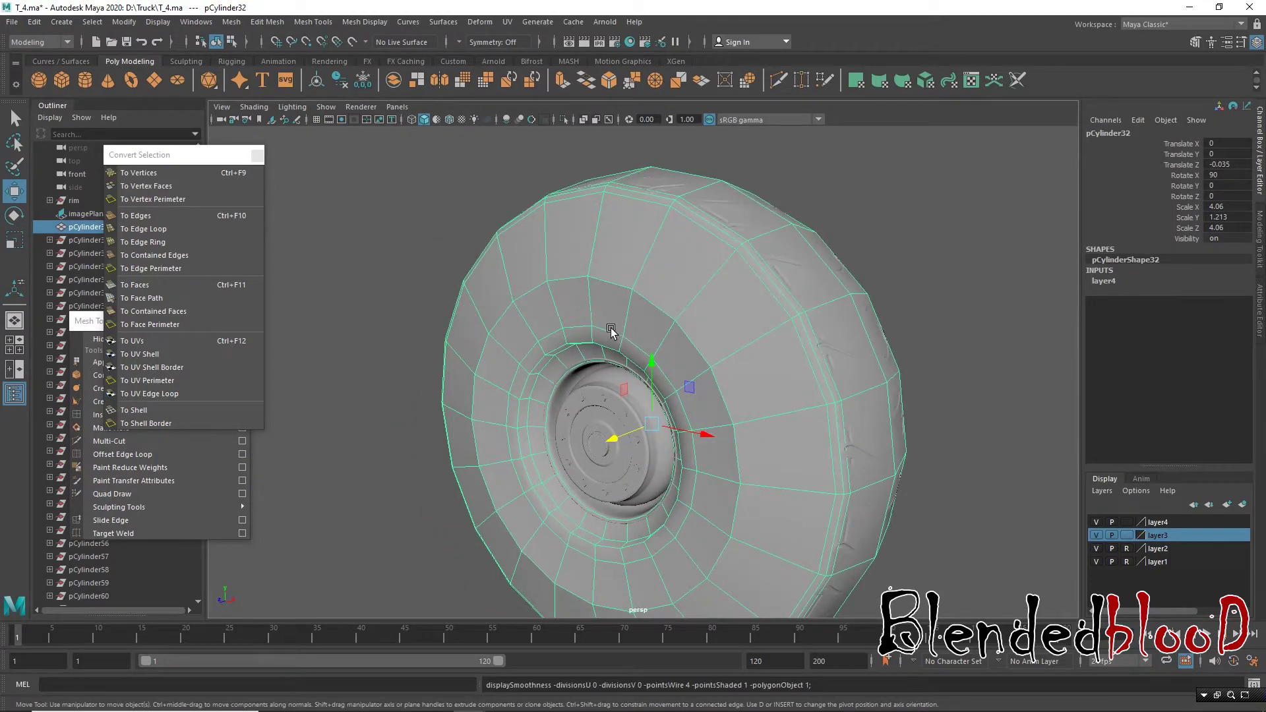
Step: Scale up an inner sidewall edge ring and squash it vertically to 0.845
right_click_drag(610, 330, 554, 329)
left_click(751, 344)
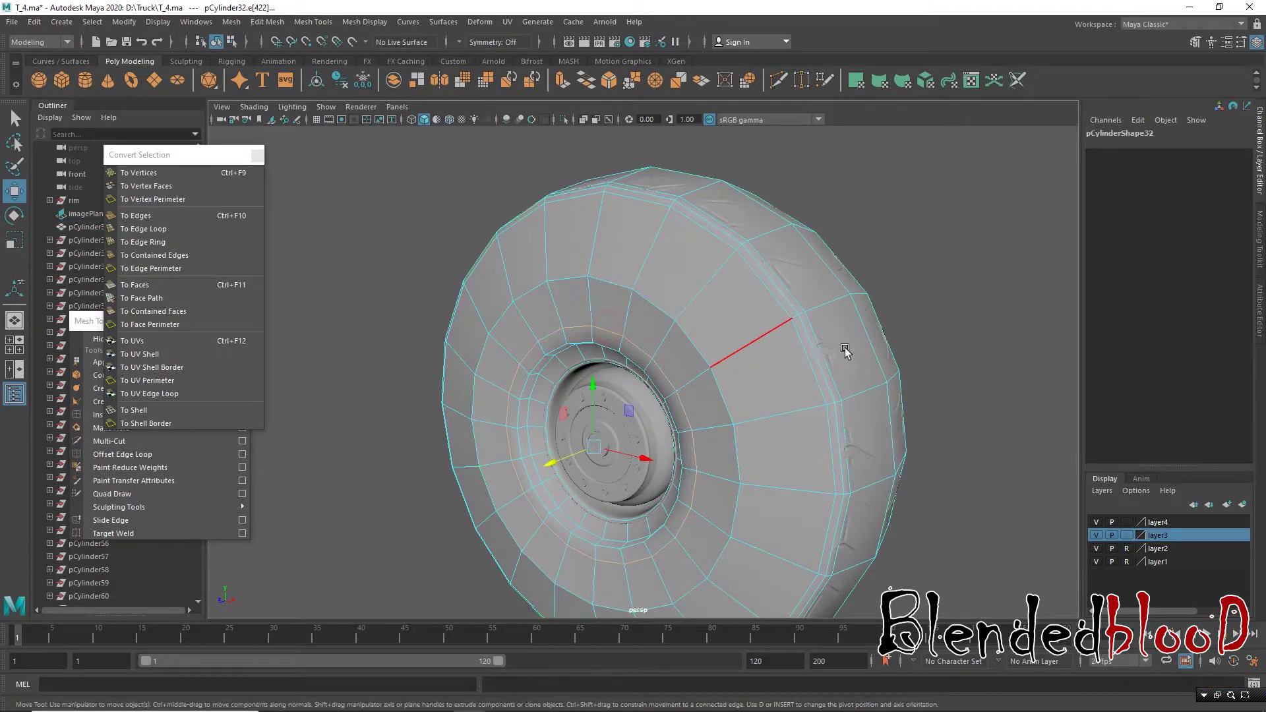
mouse_move(846, 351)
left_mouse_down("alt")
mouse_move(690, 353)
mouse_move(747, 361)
left_mouse_up("alt")
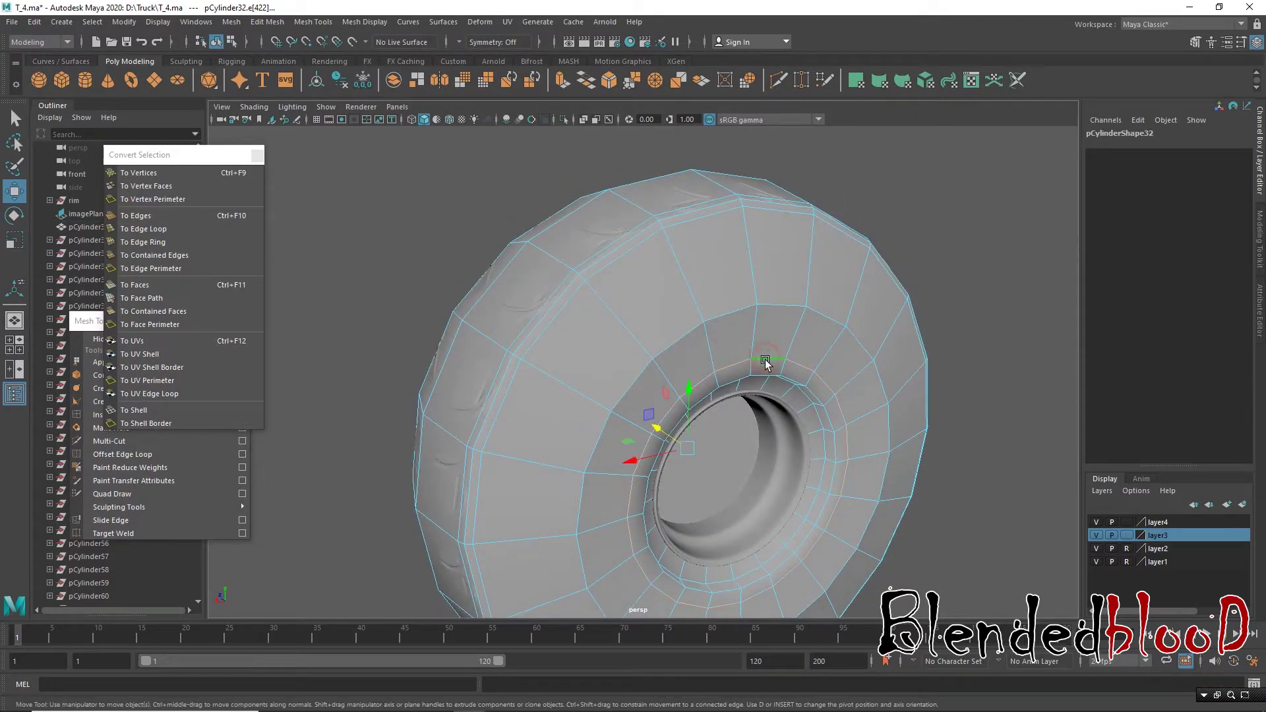
key("r")
mouse_move(689, 456)
left_mouse_down()
mouse_move(711, 486)
mouse_move(781, 440)
mouse_move(758, 435)
left_mouse_up()
left_click_drag(628, 428, 630, 432)
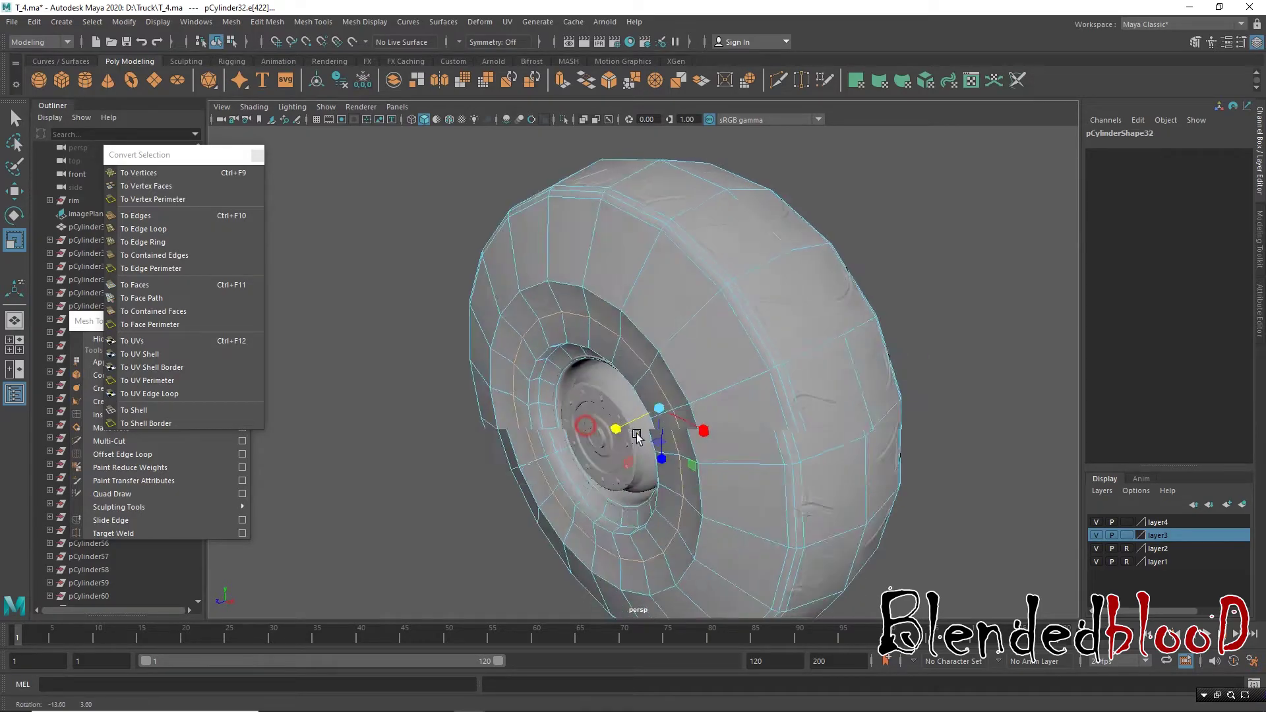
key("w")
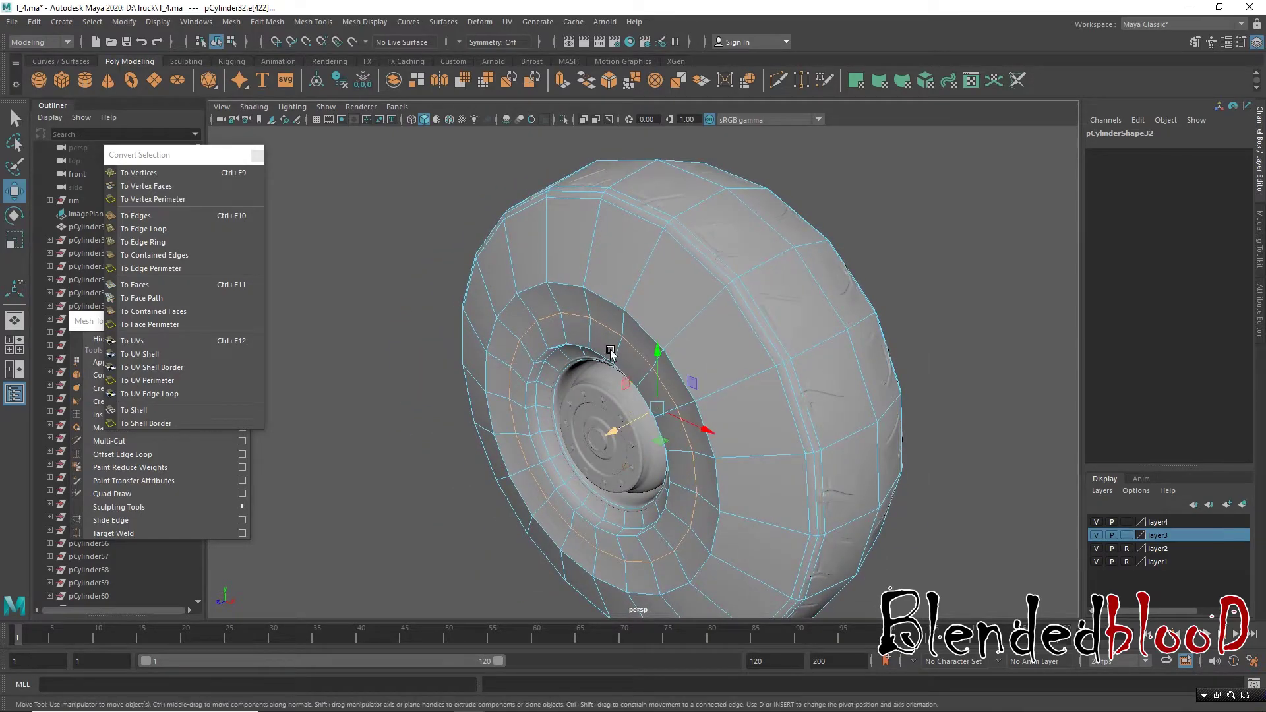
Step: Select the ring of faces inside the rim opening around the hub
right_click_drag(612, 342, 612, 362)
double_click(606, 382)
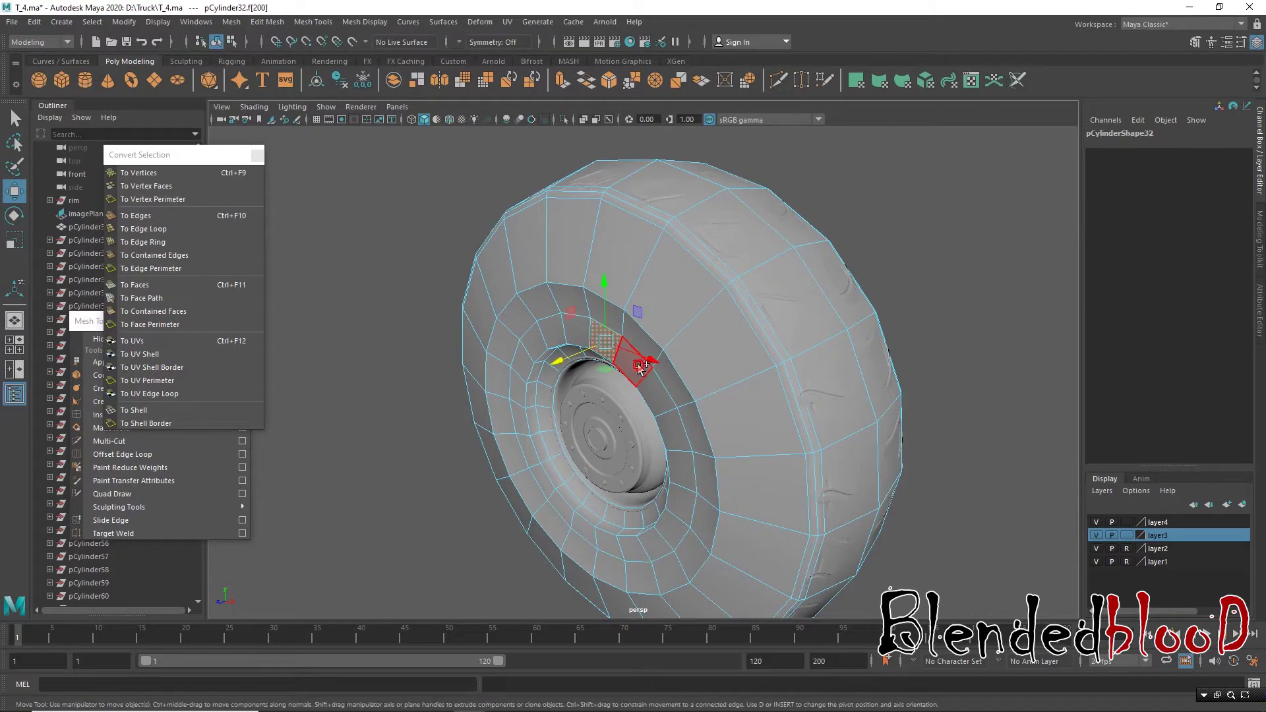
key("r")
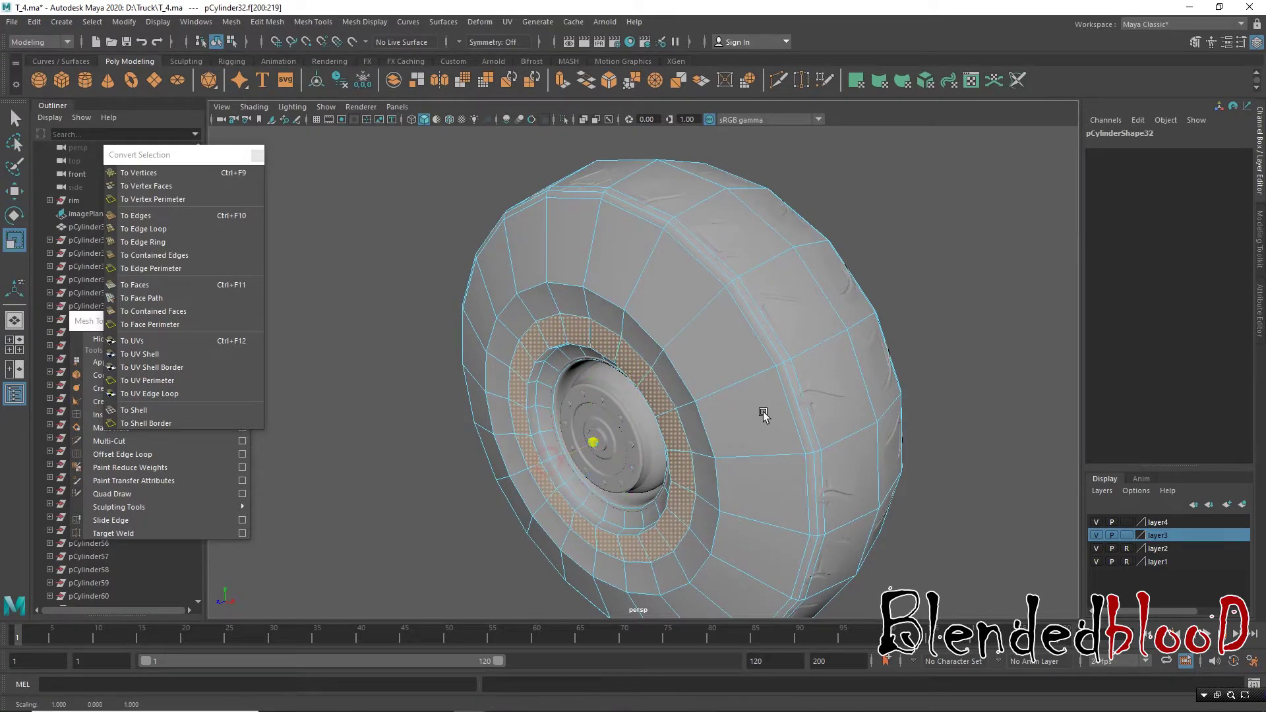
left_click(811, 399)
left_click_drag(884, 362, 752, 354, "alt")
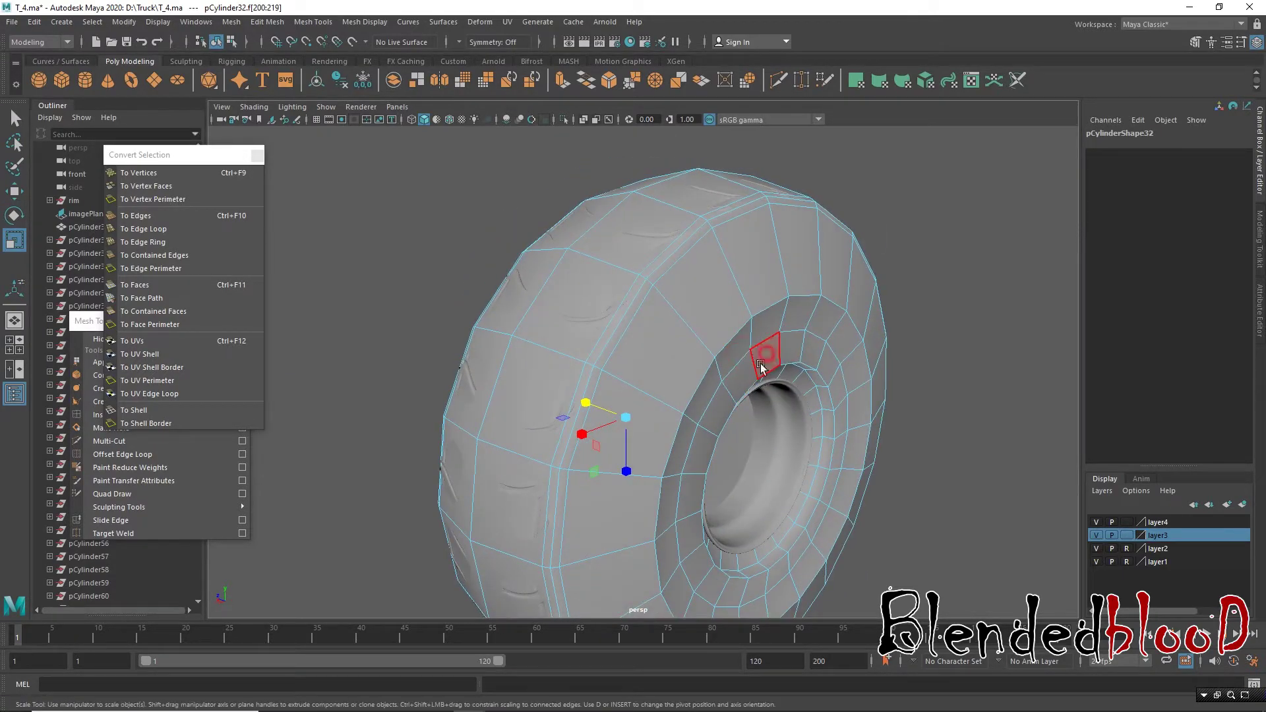
left_click(763, 354)
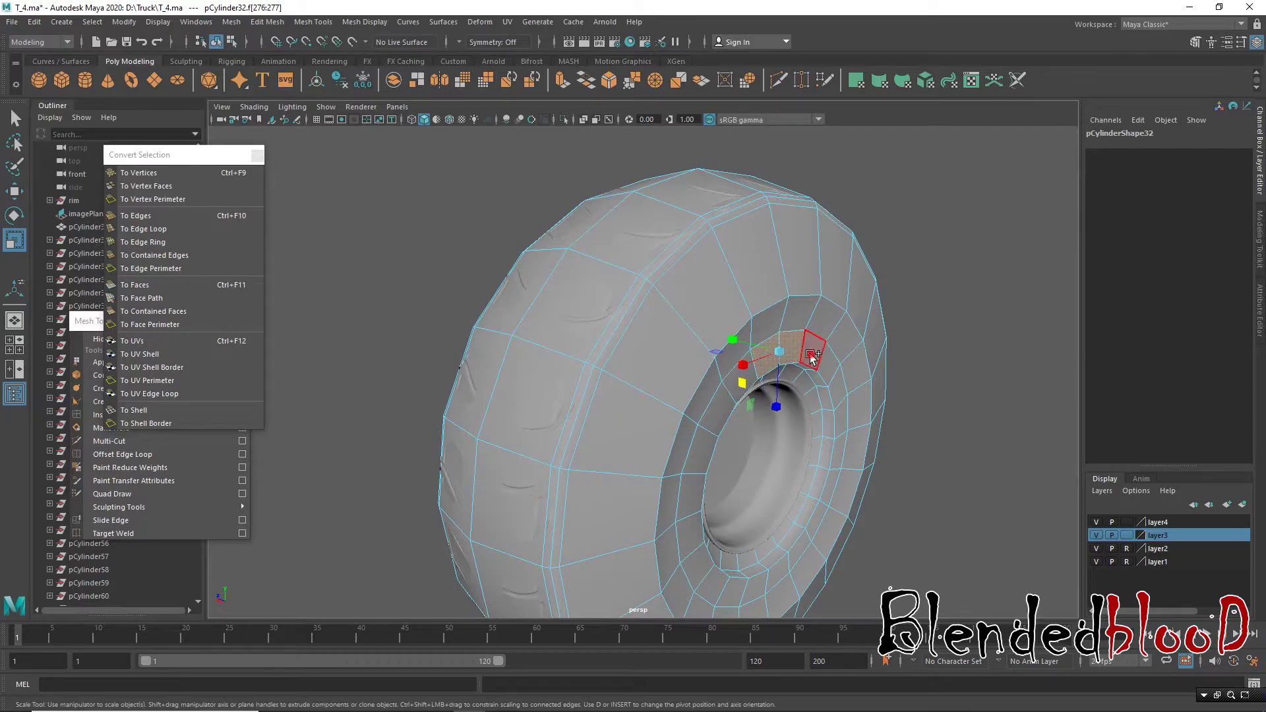
double_click(800, 373, "shift")
Step: Restore the smooth preview, reselect the tyre and show its low-poly cage
key("w")
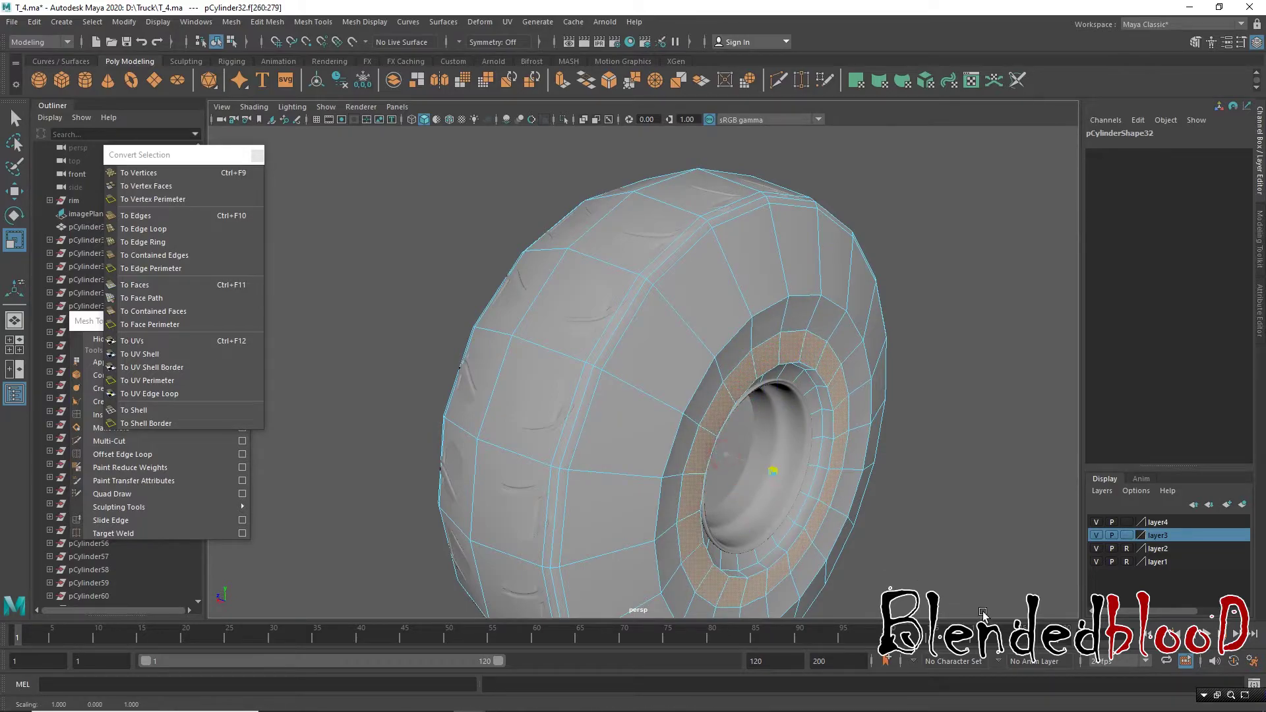
key("3")
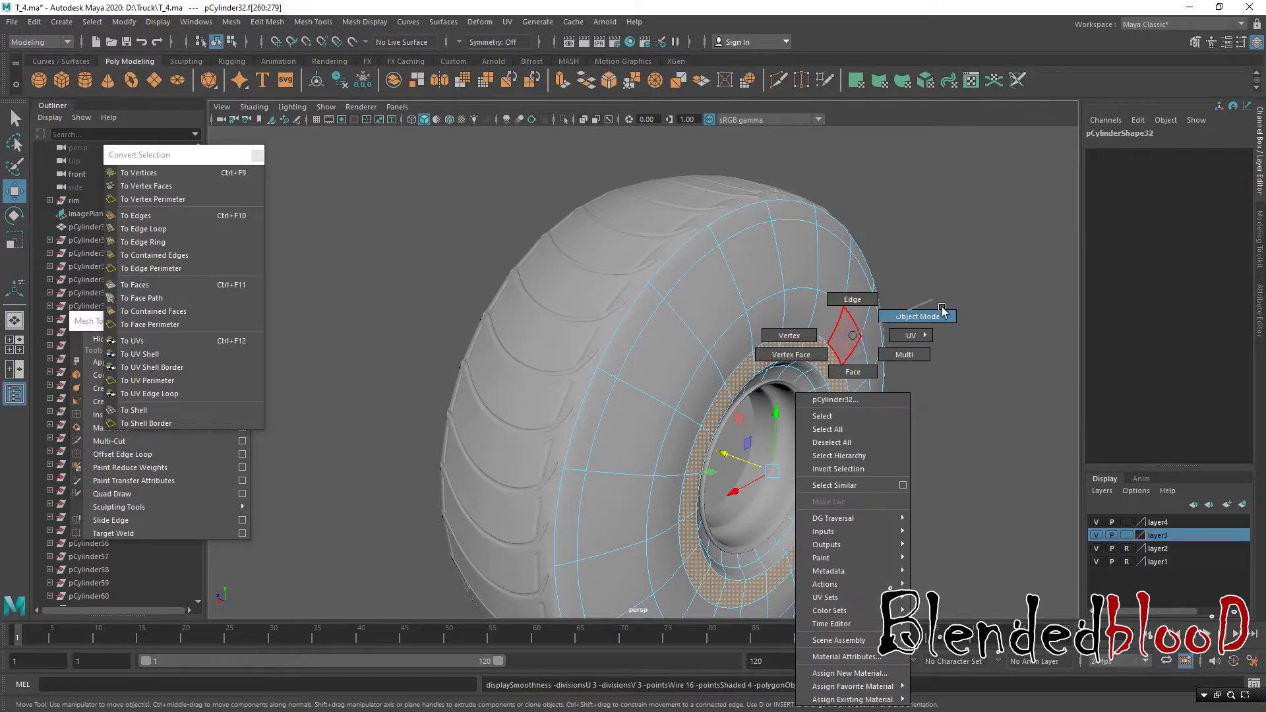
right_click_drag(852, 347, 910, 310)
mouse_move(910, 310)
left_mouse_down("alt")
mouse_move(798, 425)
mouse_move(848, 345)
left_mouse_up("alt")
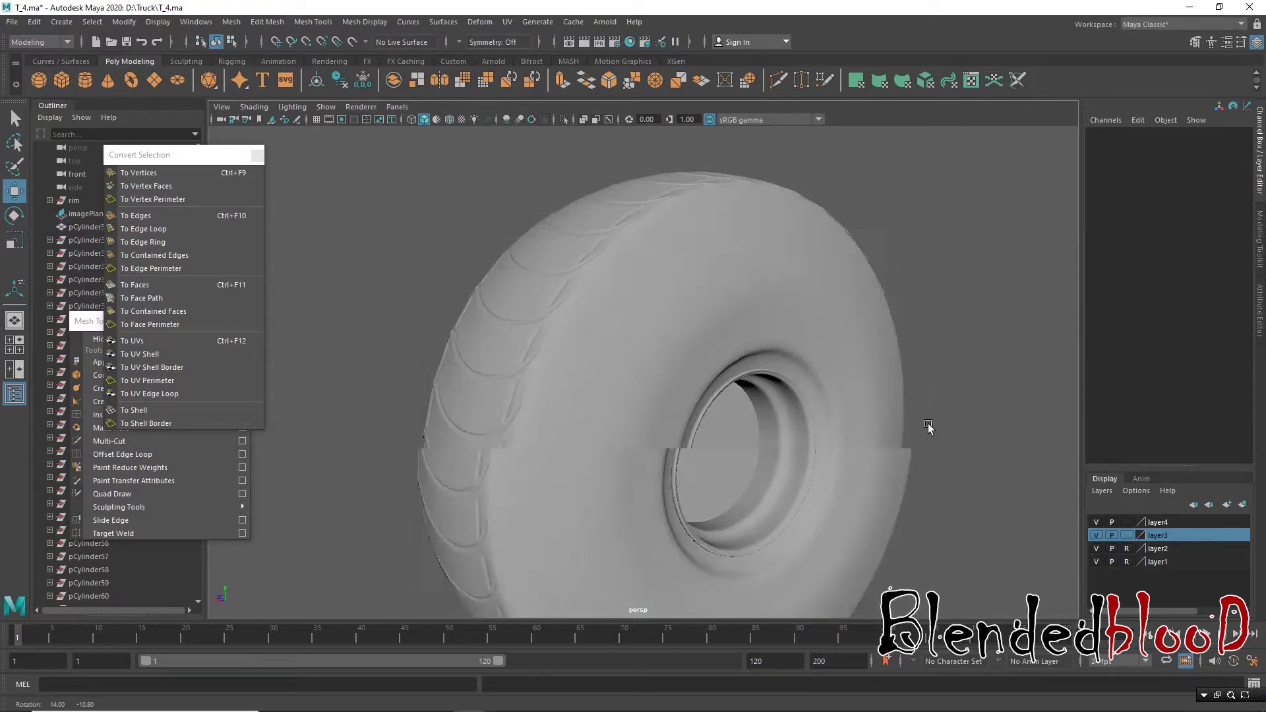
left_click(848, 345)
left_click_drag(848, 404, 873, 413, "alt")
key("1")
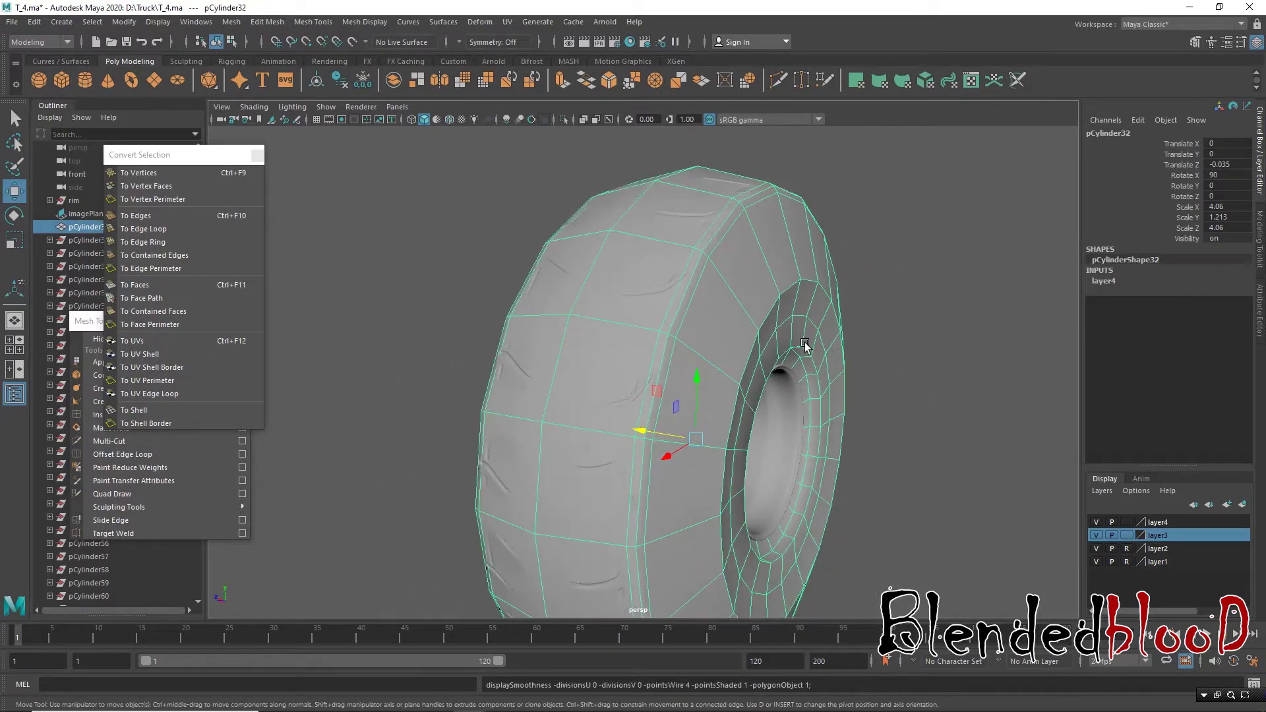
left_click_drag(825, 310, 826, 316, "alt")
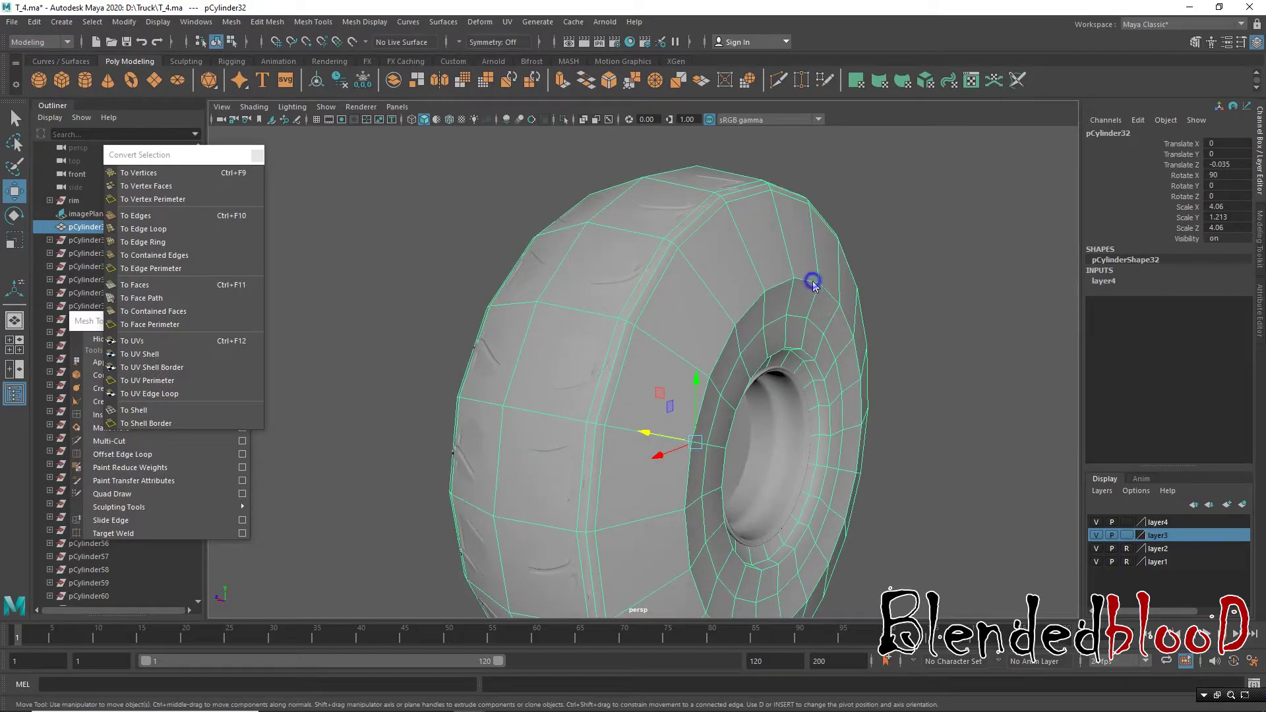
Step: Bevel the tread edge loop at fraction 0.1 and review the smoothed tyre
right_click_drag(812, 283, 819, 255)
left_click(472, 280)
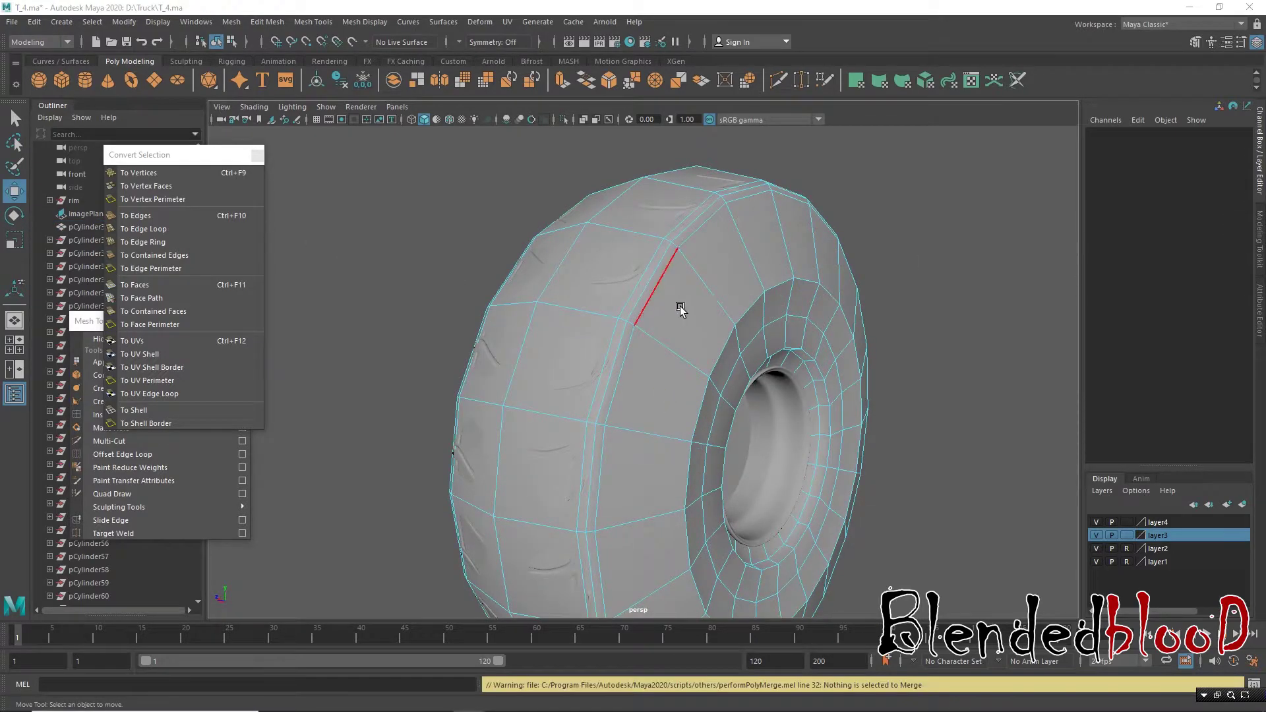
double_click(762, 299)
left_click_drag(761, 298, 617, 310, "alt")
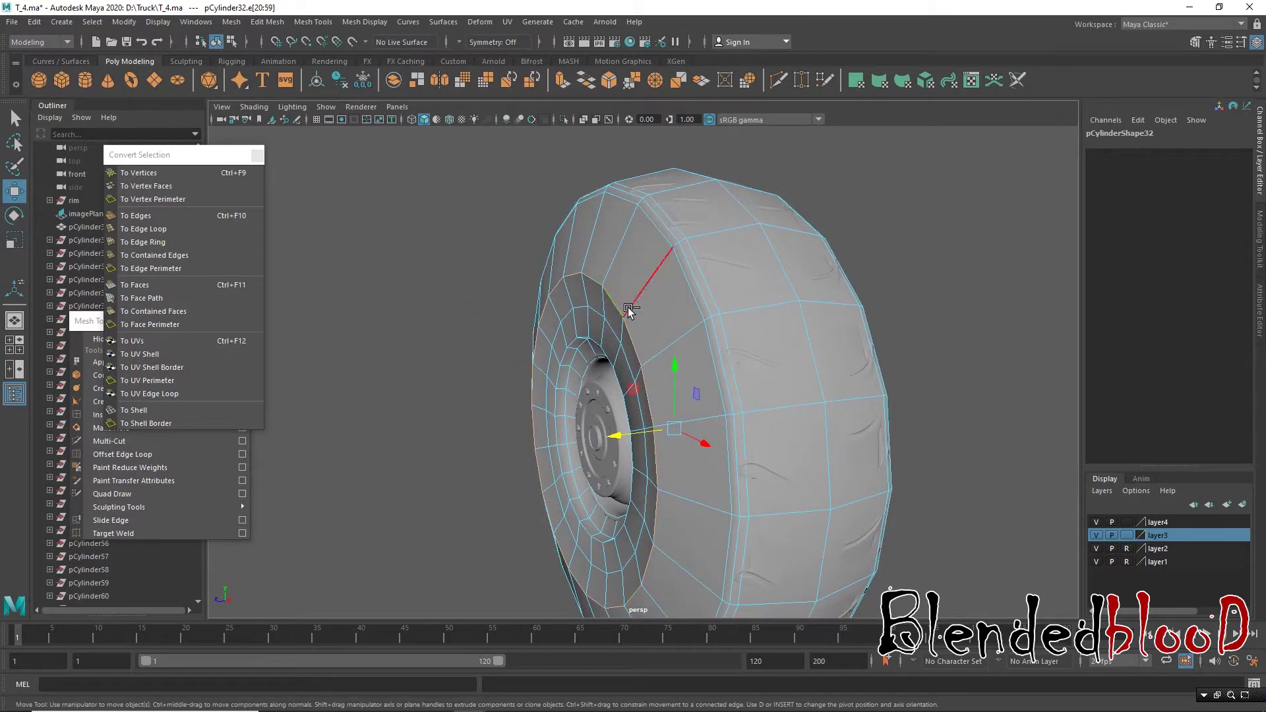
key("ctrl+b")
left_click_drag(869, 389, 868, 388)
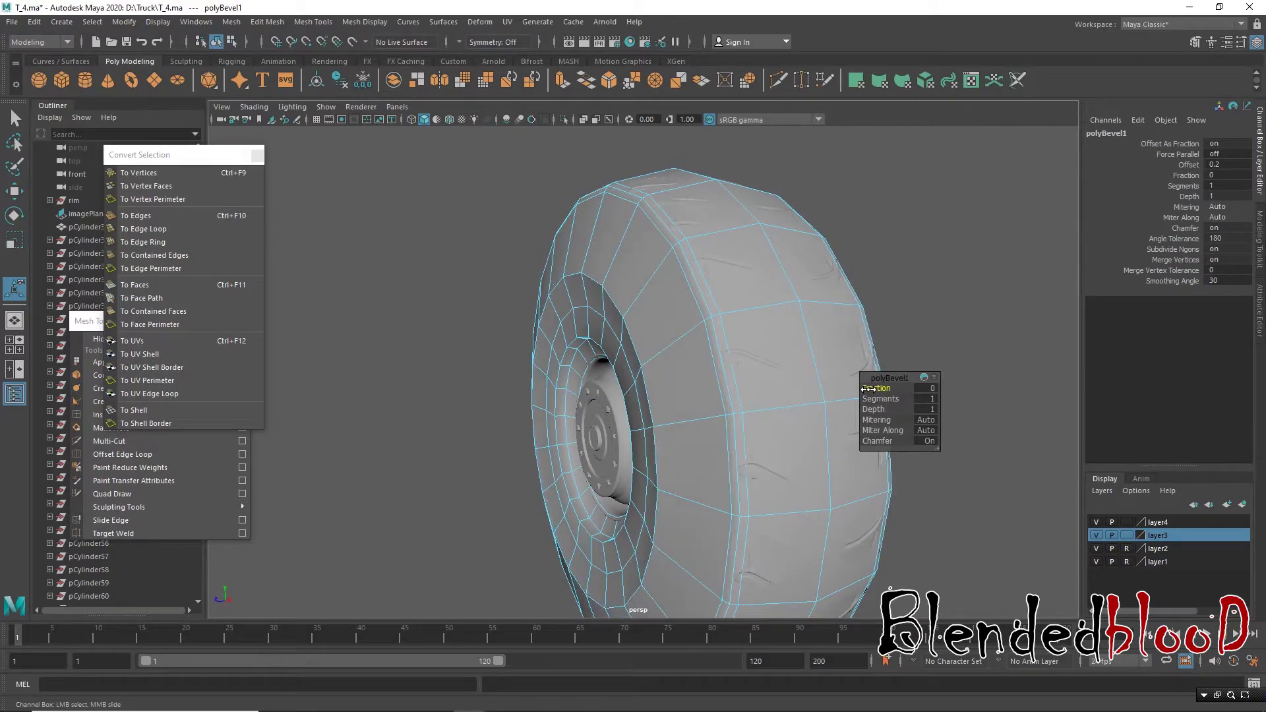
key("w")
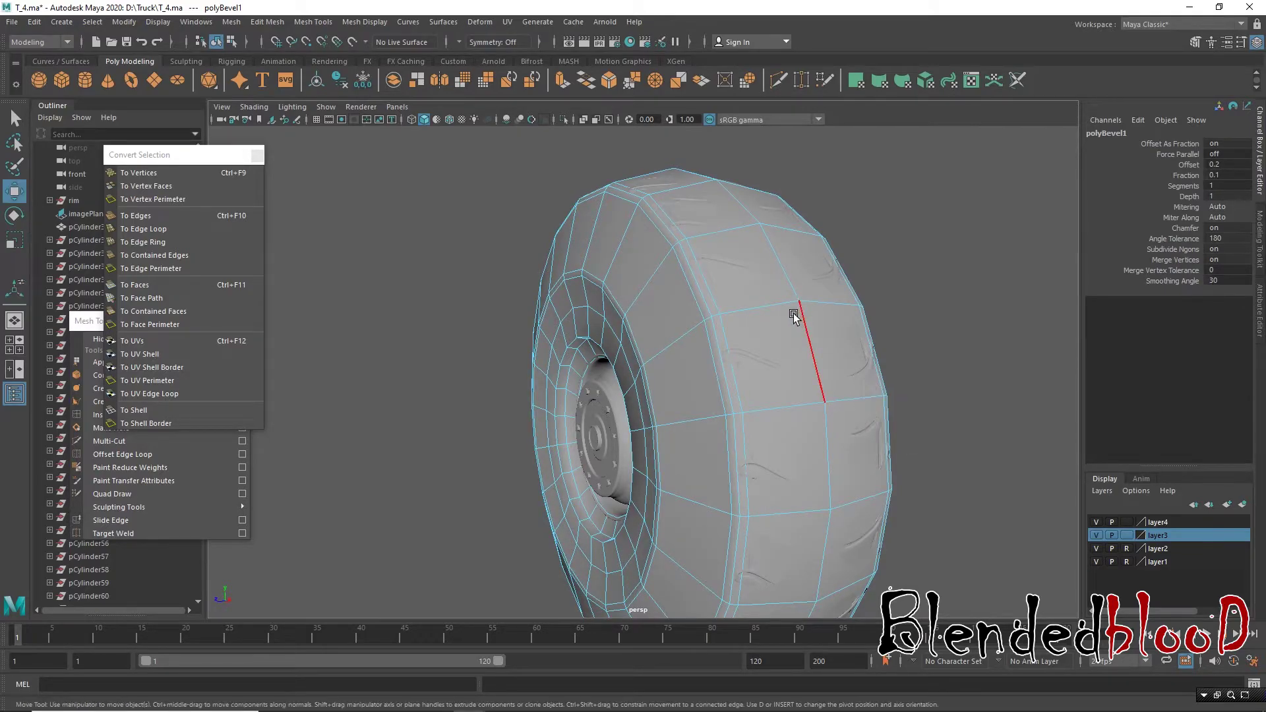
key("3")
right_click(688, 240)
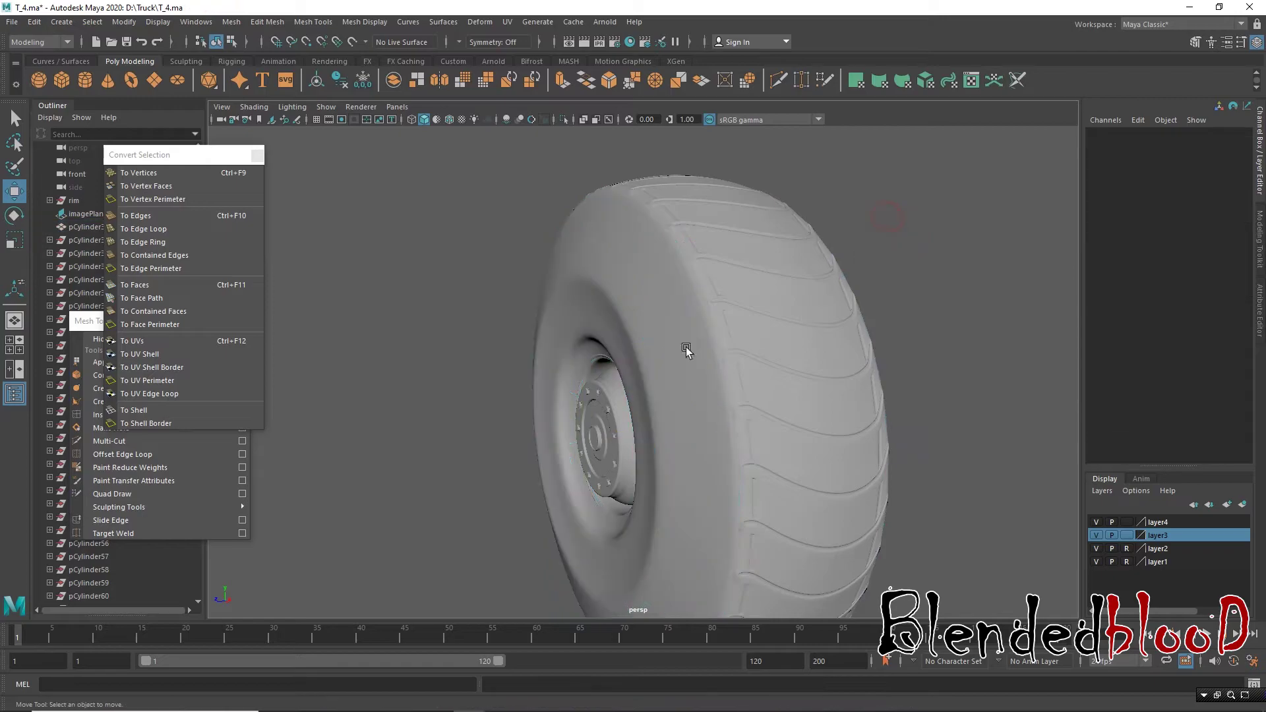
mouse_move(686, 354)
left_mouse_down("alt")
mouse_move(780, 360)
mouse_move(723, 376)
mouse_move(871, 414)
mouse_move(625, 401)
mouse_move(686, 397)
mouse_move(655, 355)
left_mouse_up("alt")
Step: Undo the tread-loop bevel and show the tyre's low-poly cage
scroll(685, 363, "up", 3)
left_click(710, 357)
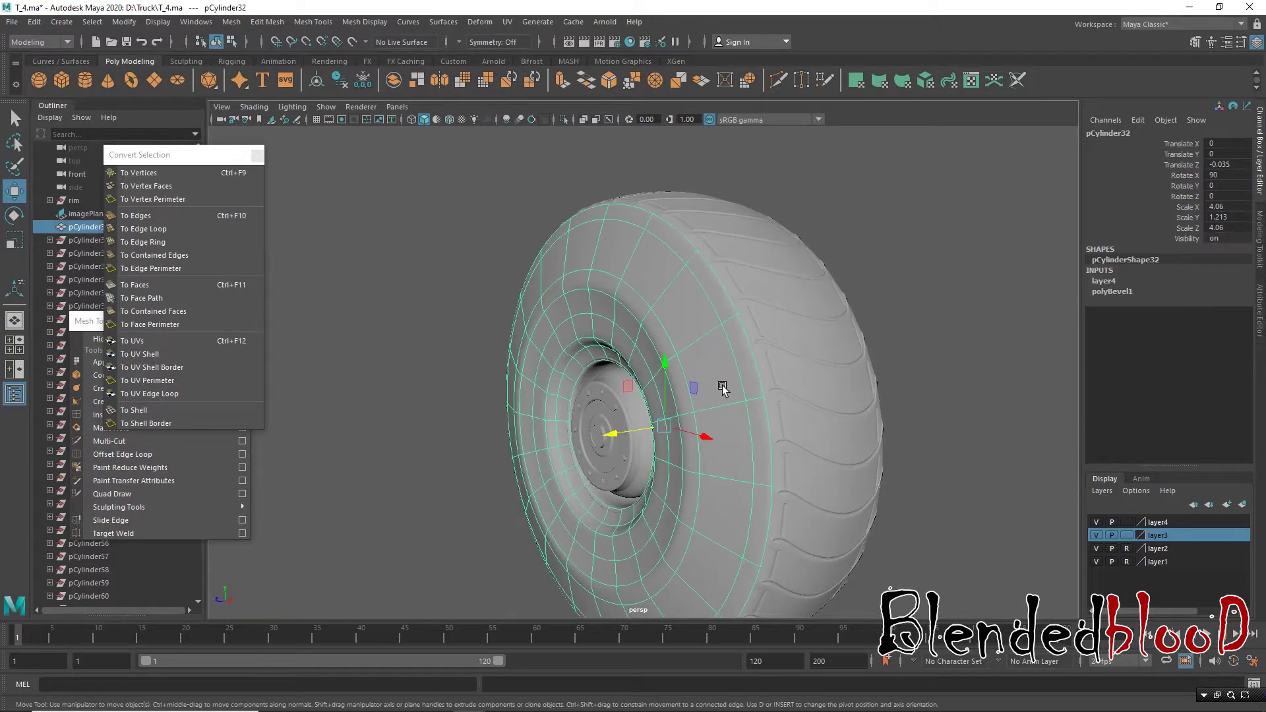
left_click_drag(722, 385, 647, 331, "alt")
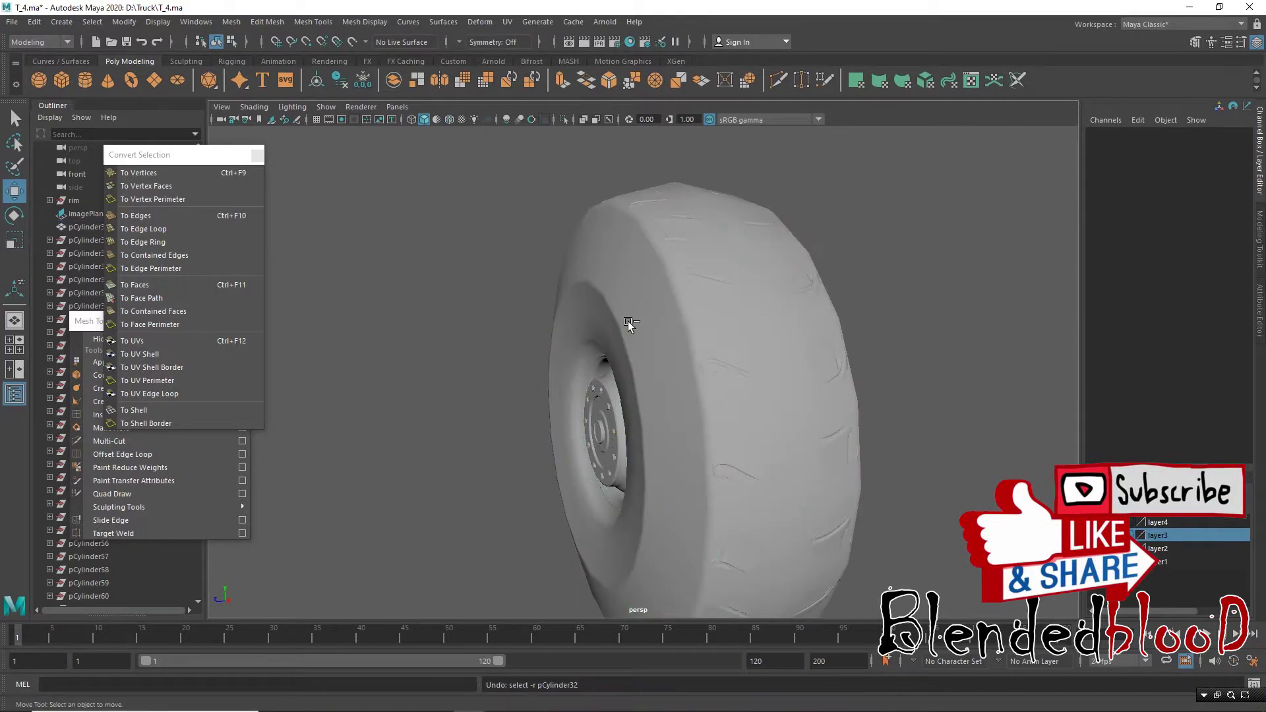
key("F10")
key("ctrl+z")
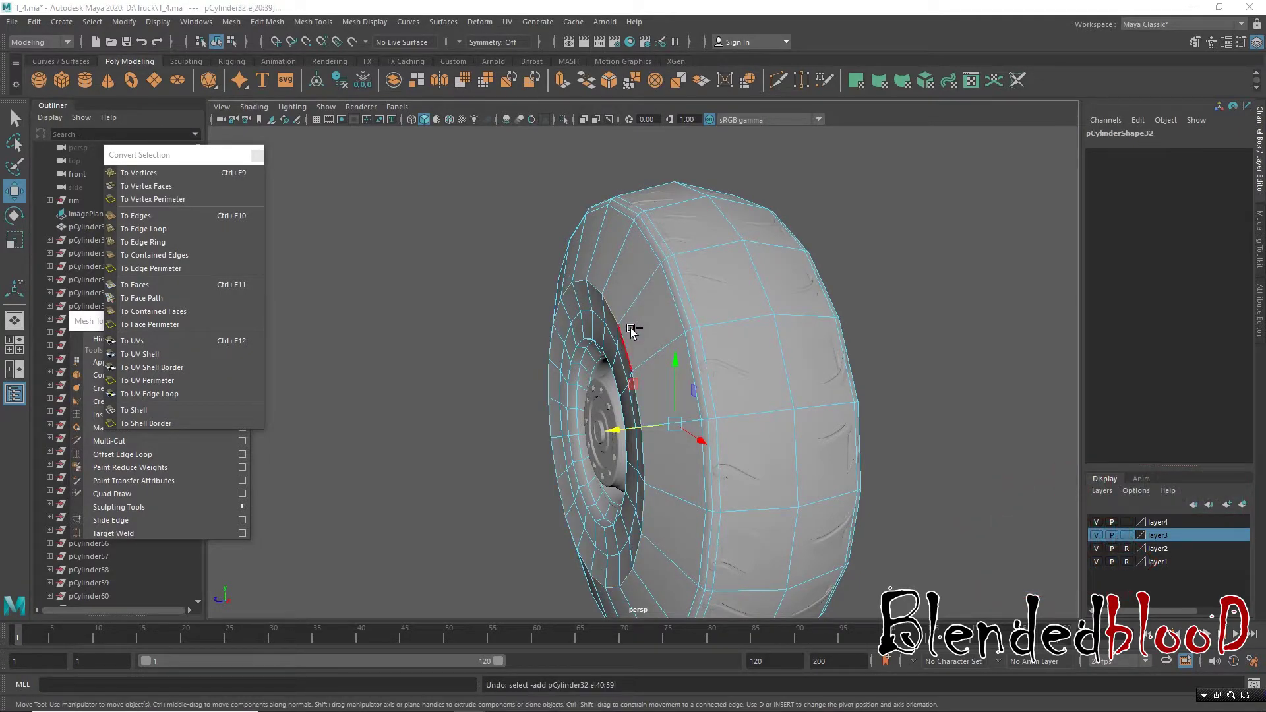
left_click(631, 330)
key("1")
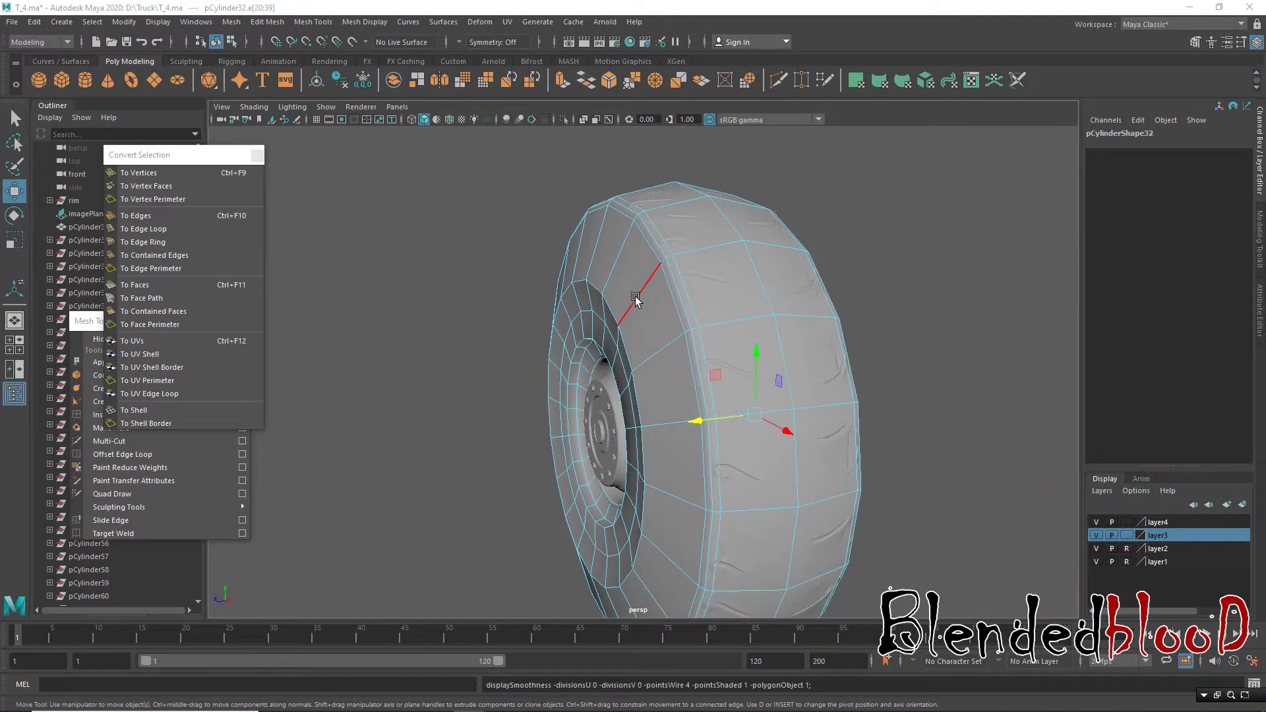
Step: Insert two new edge loops across the tyre tread with the Insert Edge Loop Tool
left_click(90, 321)
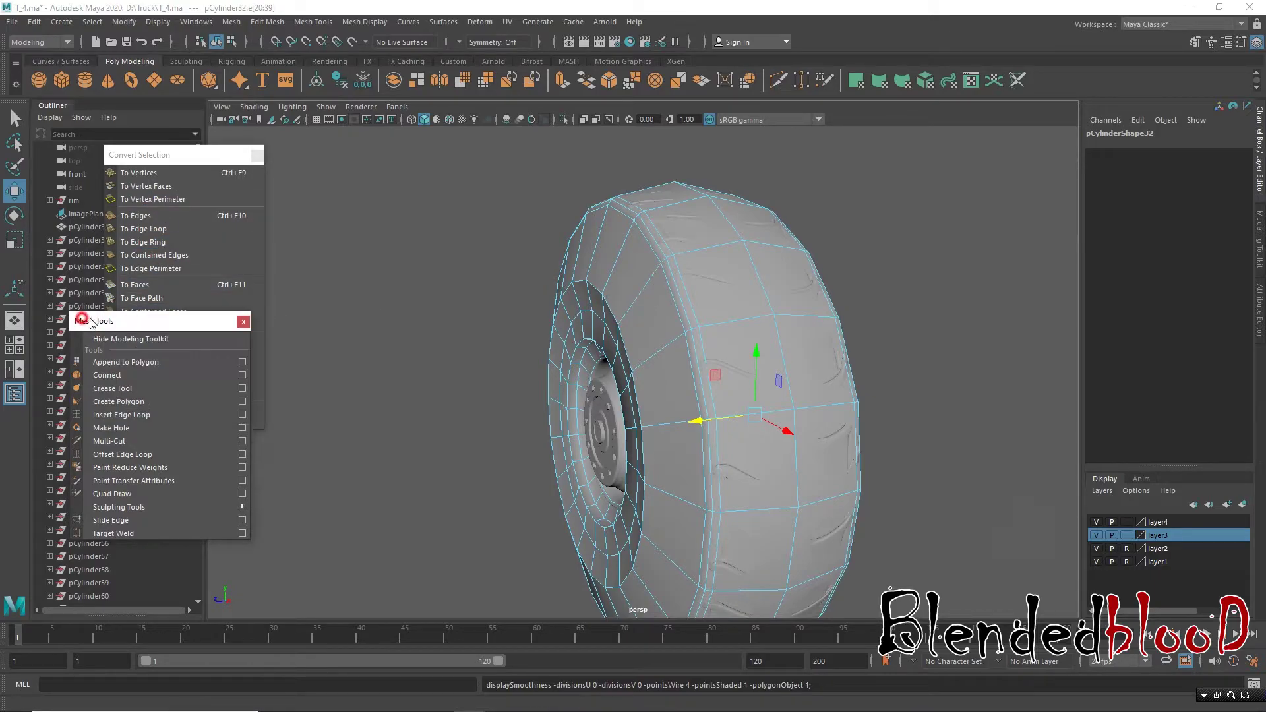
left_click_drag(90, 321, 316, 220)
left_click(347, 314)
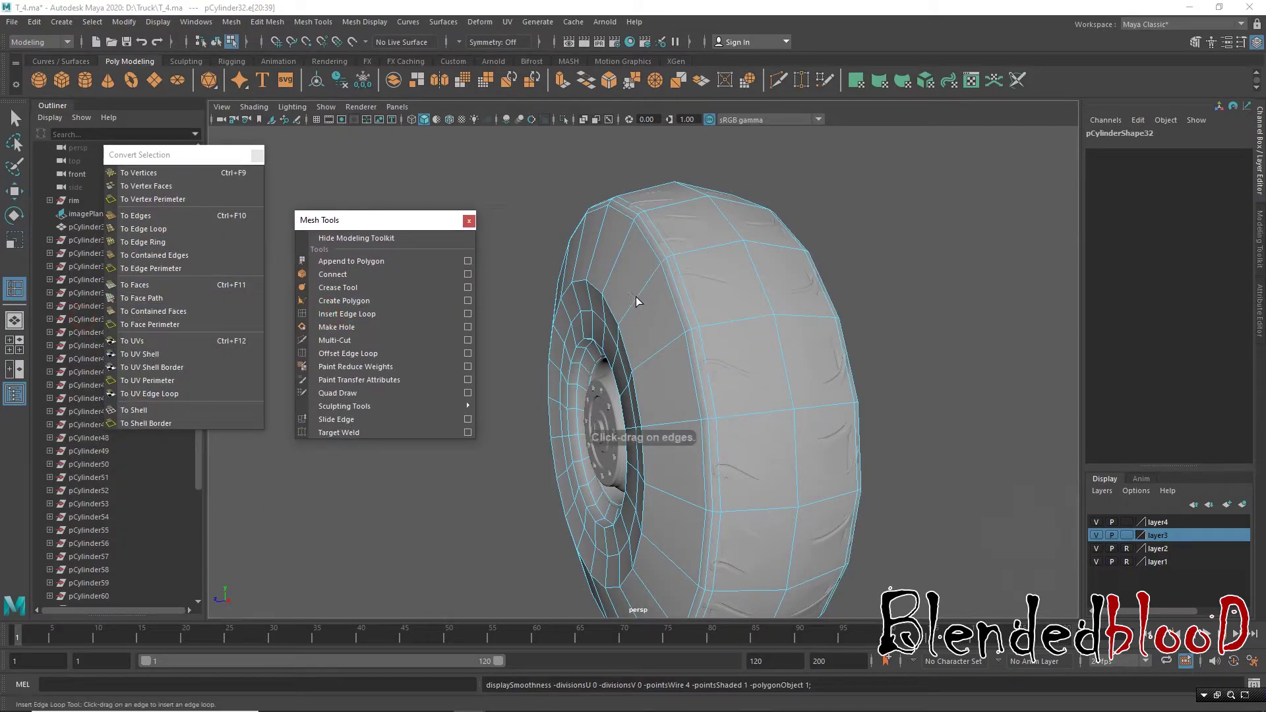
mouse_move(637, 301)
left_mouse_down()
mouse_move(722, 326)
mouse_move(726, 303)
left_mouse_up()
key("space")
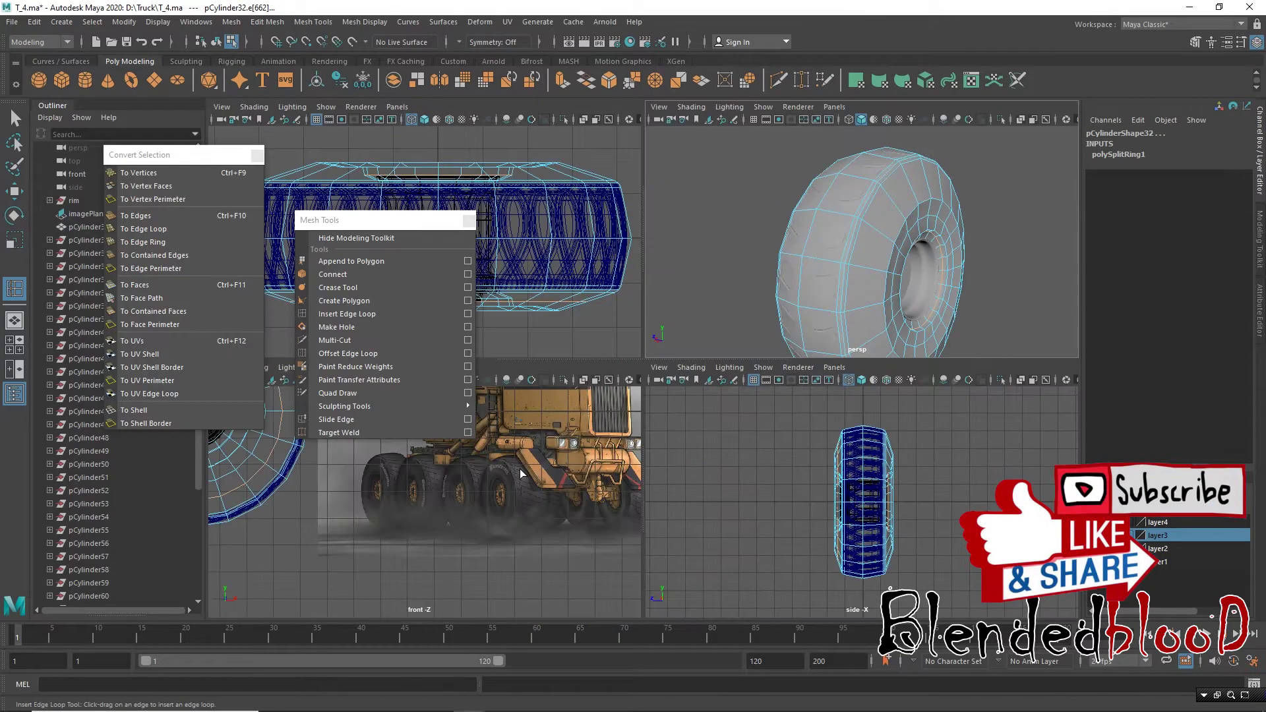
key("f")
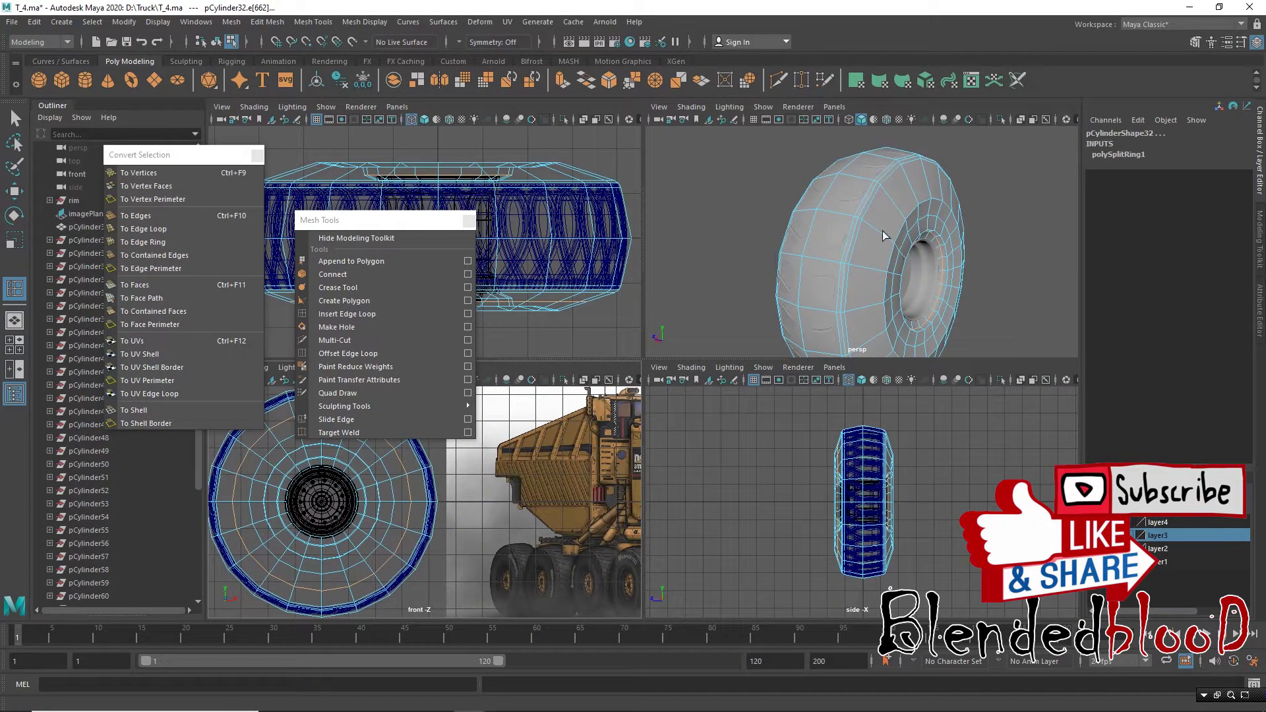
left_click(878, 233)
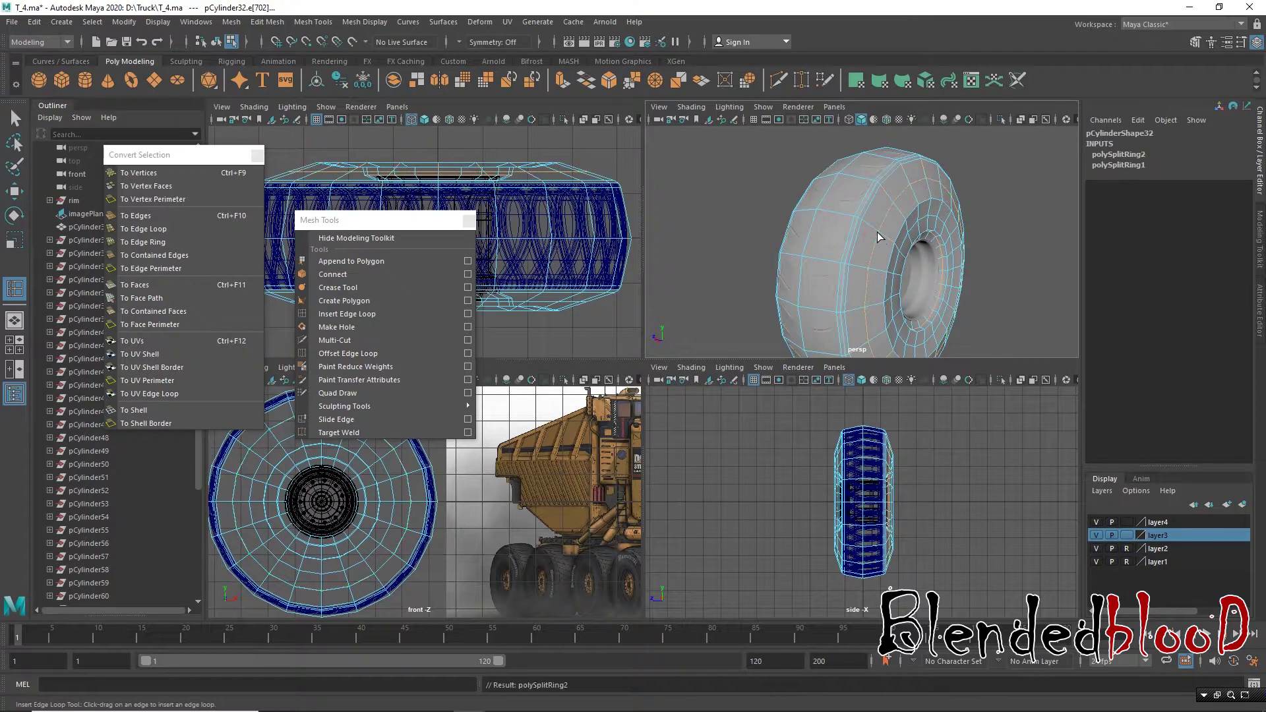
key("w")
key("space")
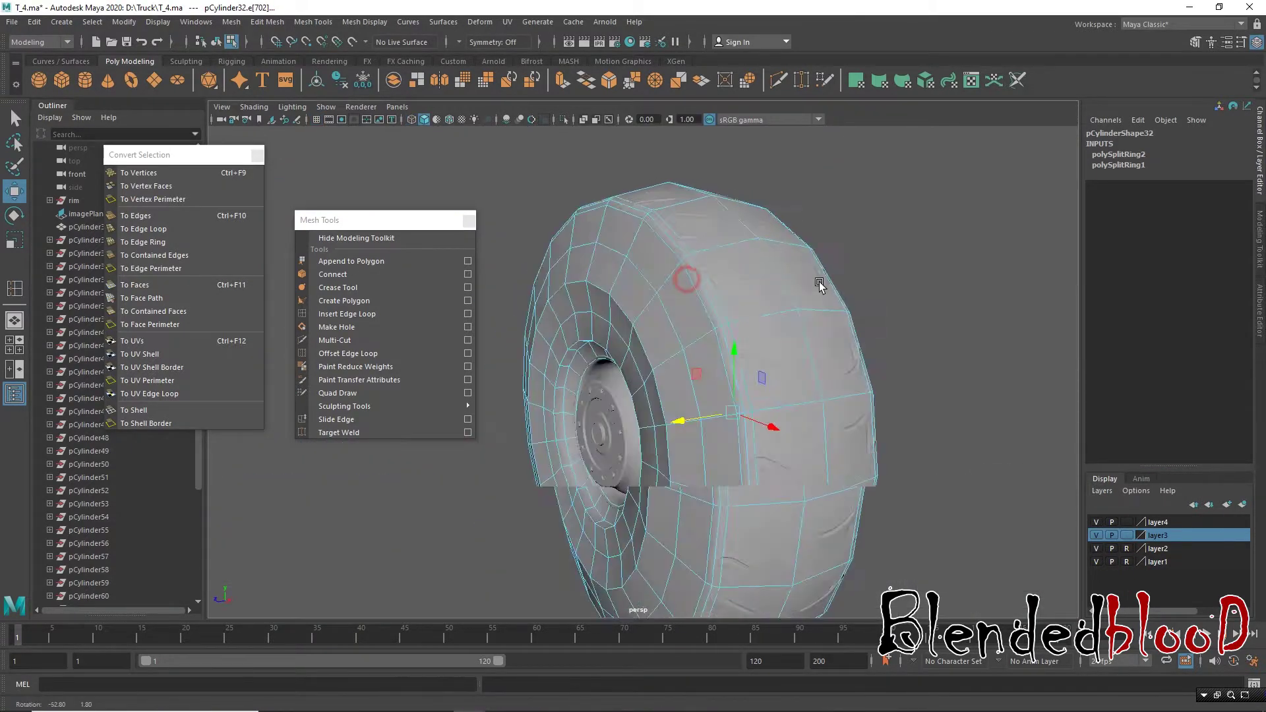
Step: Select edges across the tyre's inner sidewall in edge mode
left_click_drag(819, 282, 659, 280, "alt")
mouse_move(863, 293)
left_mouse_down("alt")
mouse_move(715, 282)
mouse_move(935, 283)
left_mouse_up("alt")
left_click(936, 284)
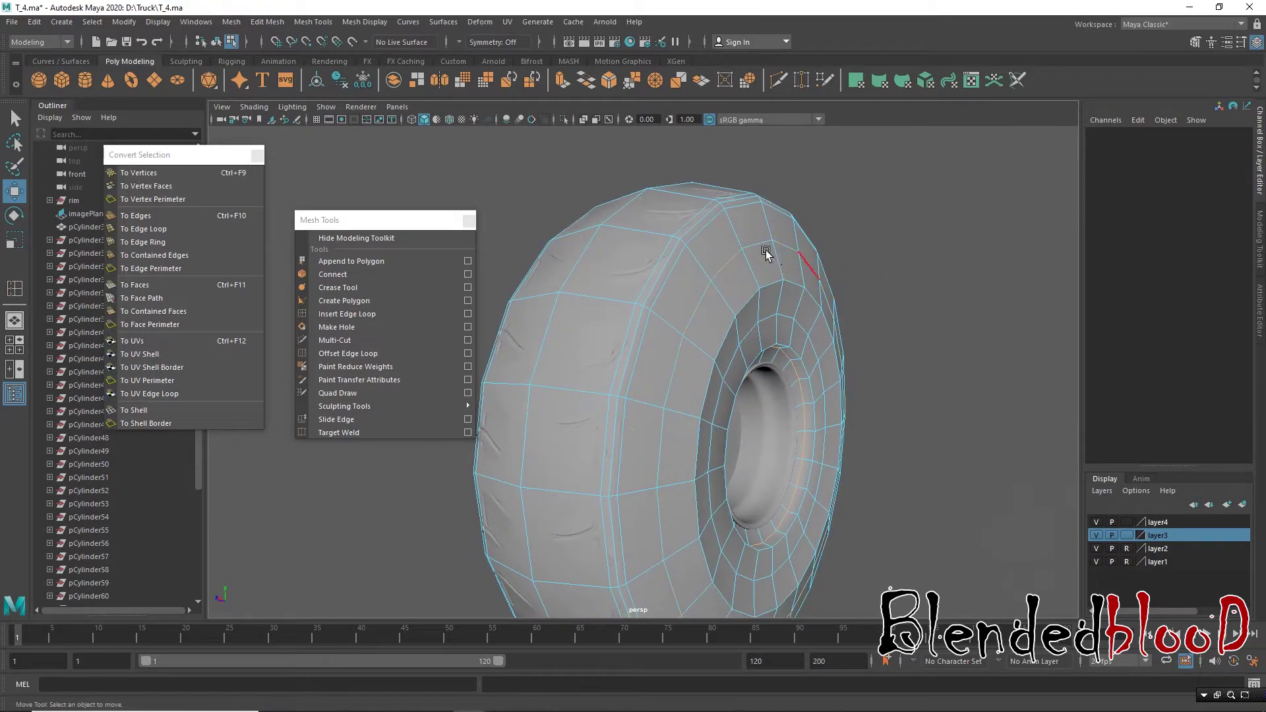
left_click(753, 251)
left_click(834, 312)
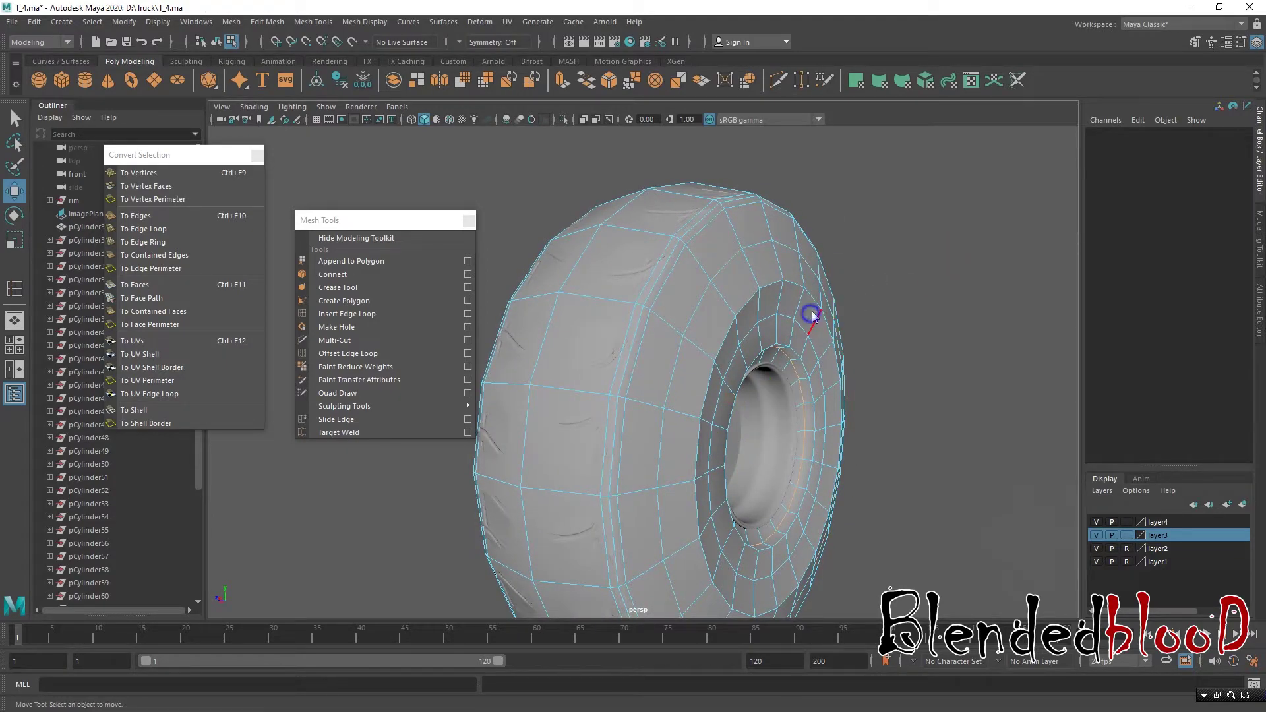
right_click_drag(811, 314, 941, 229)
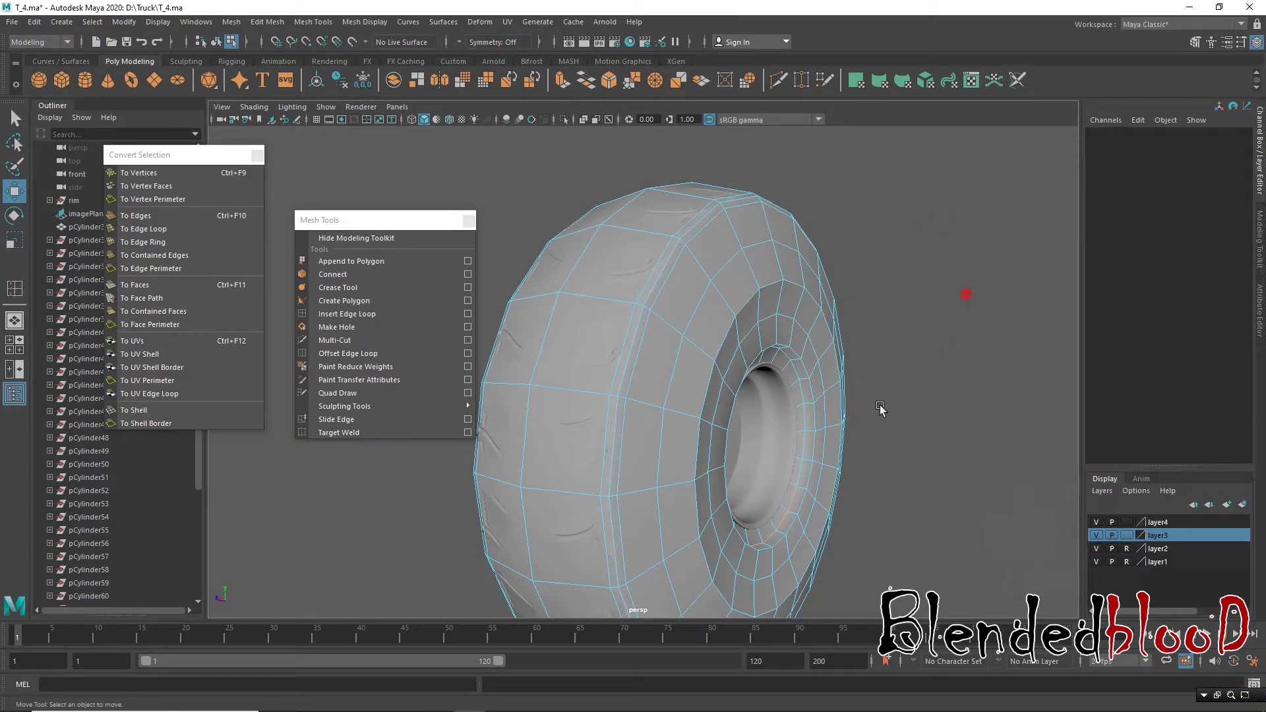
left_click_drag(712, 294, 966, 603)
left_click(937, 426)
Step: Scale a single sidewall edge of the tyre
mouse_move(766, 386)
left_mouse_down("alt")
mouse_move(880, 389)
mouse_move(706, 347)
left_mouse_up("alt")
left_click(659, 269)
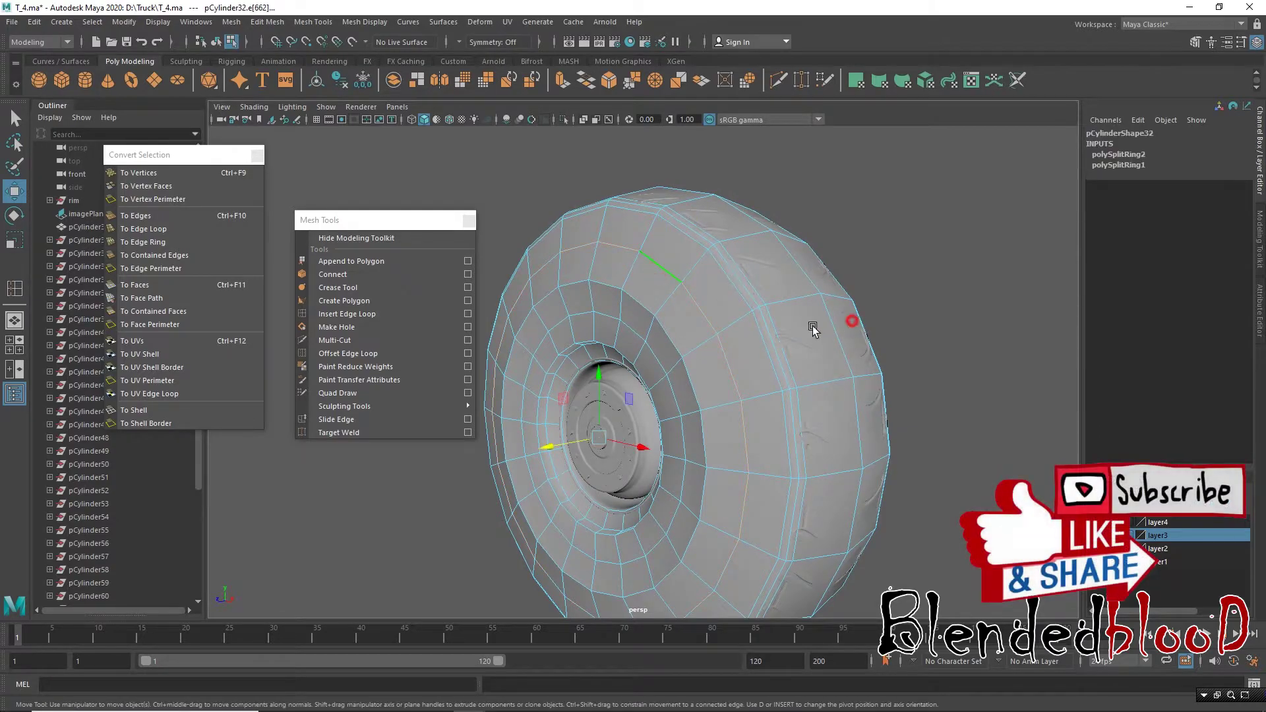
mouse_move(814, 328)
left_mouse_down("alt")
mouse_move(721, 307)
mouse_move(780, 359)
mouse_move(803, 354)
left_mouse_up("alt")
key("r")
mouse_move(666, 451)
left_mouse_down("alt")
mouse_move(598, 425)
mouse_move(697, 450)
left_mouse_up("alt")
mouse_move(697, 451)
left_mouse_down("alt")
mouse_move(730, 415)
mouse_move(794, 418)
mouse_move(727, 373)
left_mouse_up("alt")
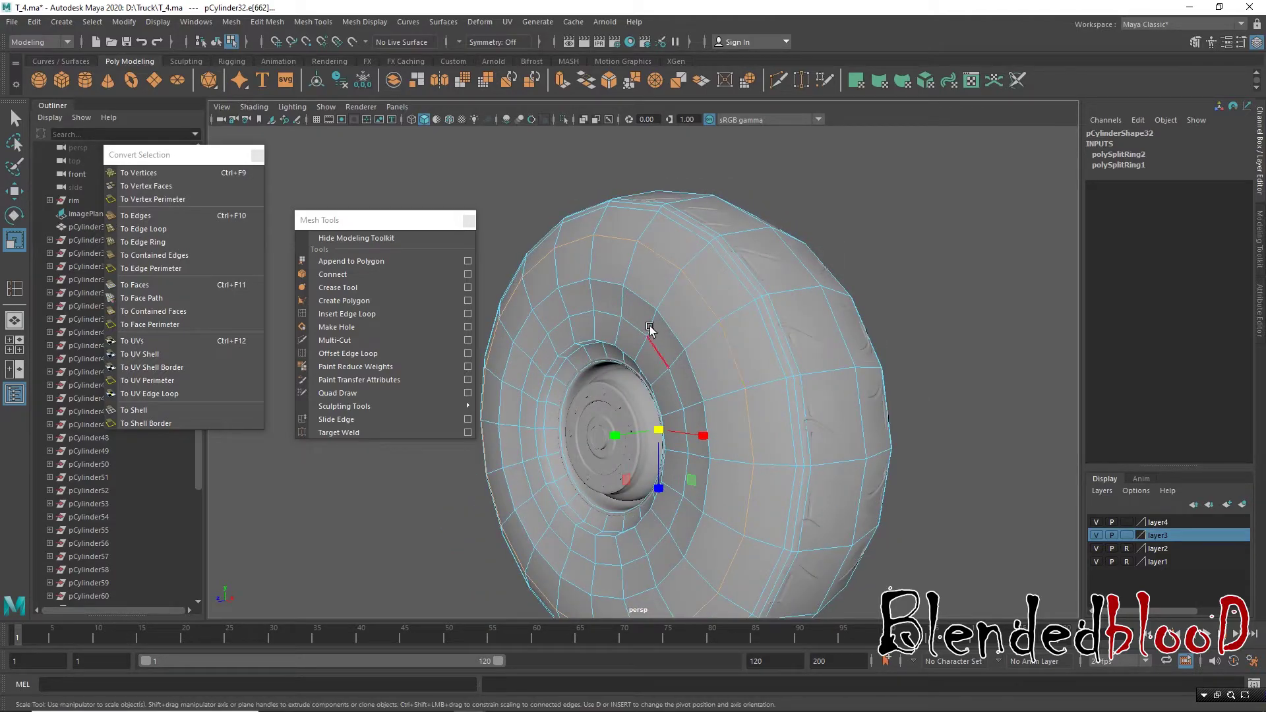
key("w")
Step: Bevel the hub-opening edge loop with two segments at fraction 0.1, then reselect pCylinder32
double_click(648, 303)
mouse_move(765, 326)
left_mouse_down("alt")
mouse_move(757, 354)
mouse_move(686, 356)
mouse_move(716, 310)
left_mouse_up("alt")
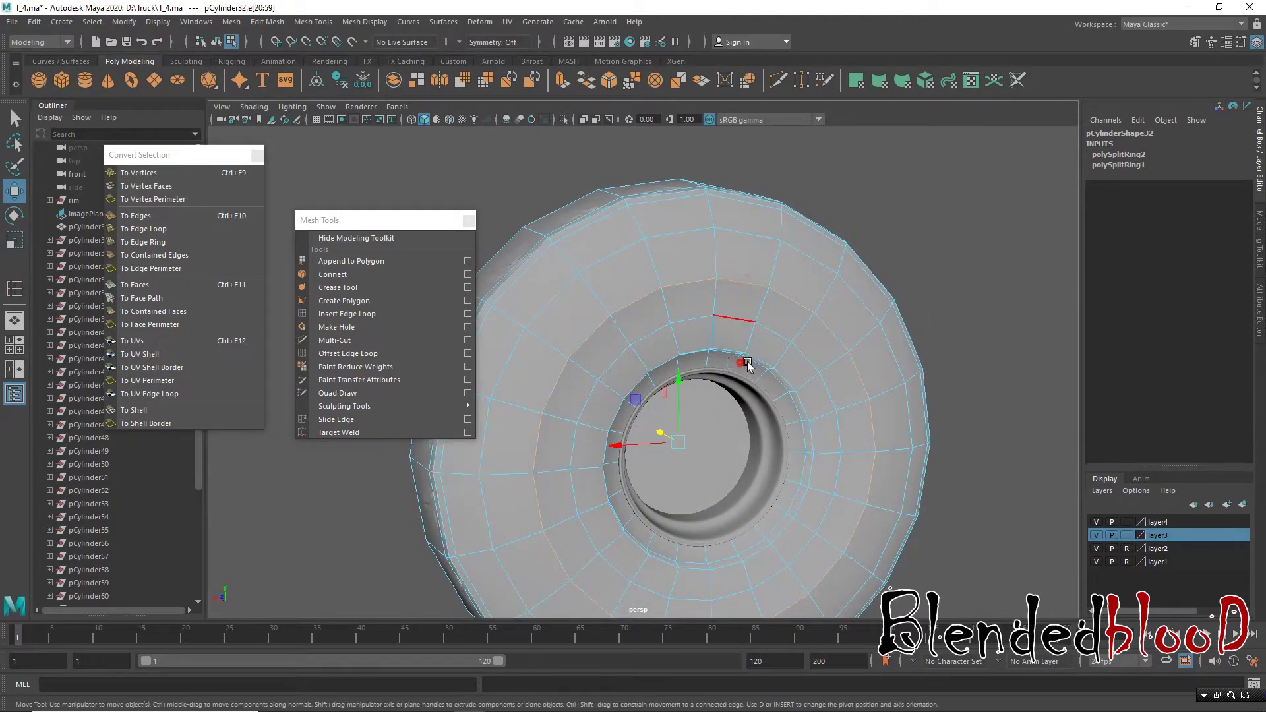
mouse_move(747, 364)
left_mouse_down("alt")
mouse_move(806, 398)
mouse_move(874, 390)
left_mouse_up("alt")
key("ctrl+b")
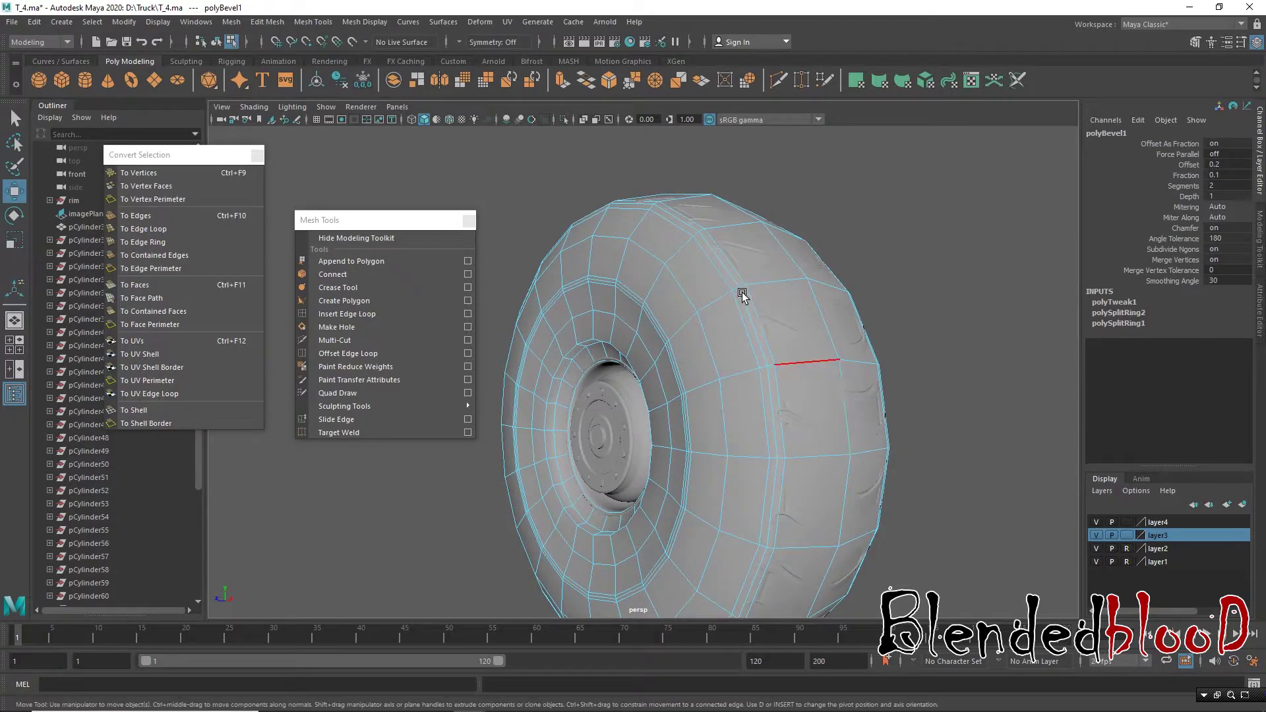
right_click_drag(726, 288, 806, 269)
left_click(873, 242)
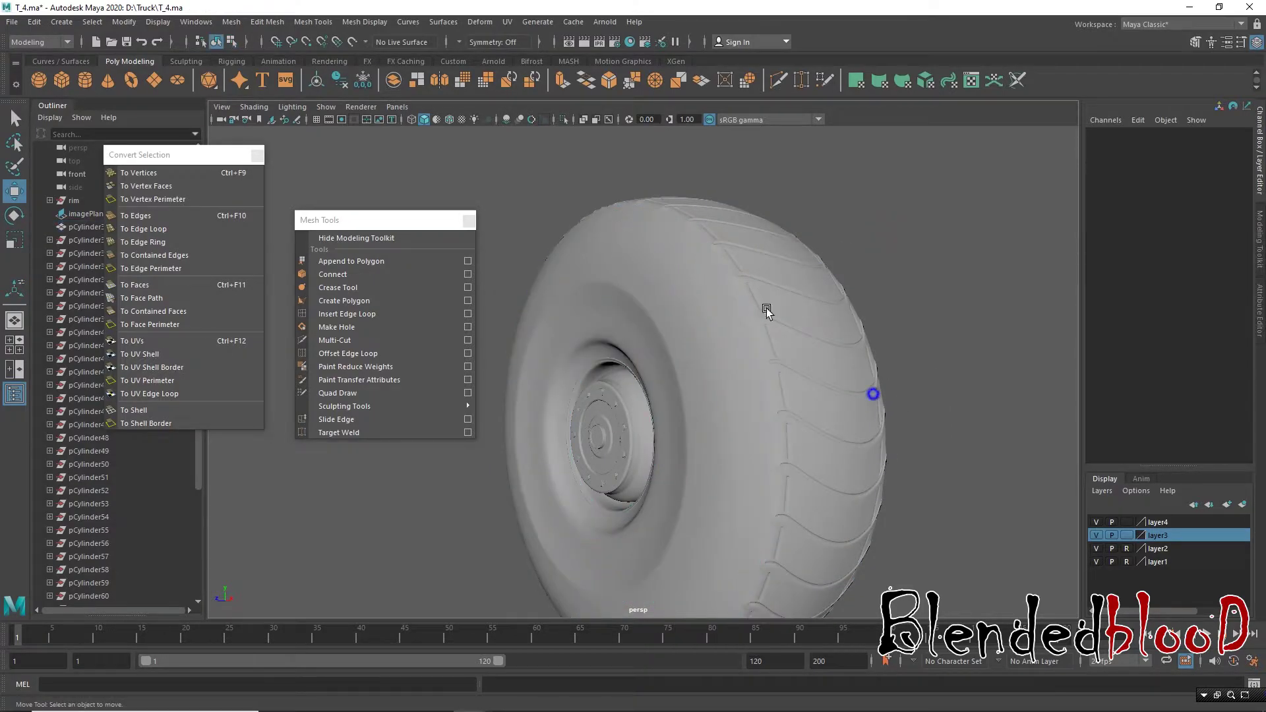
mouse_move(870, 390)
left_mouse_down("alt")
mouse_move(740, 424)
mouse_move(837, 418)
mouse_move(796, 467)
mouse_move(523, 424)
mouse_move(670, 424)
mouse_move(684, 415)
mouse_move(667, 421)
mouse_move(652, 374)
mouse_move(707, 467)
mouse_move(755, 437)
mouse_move(896, 446)
mouse_move(877, 455)
mouse_move(765, 434)
mouse_move(779, 460)
left_mouse_up("alt")
left_click(805, 443)
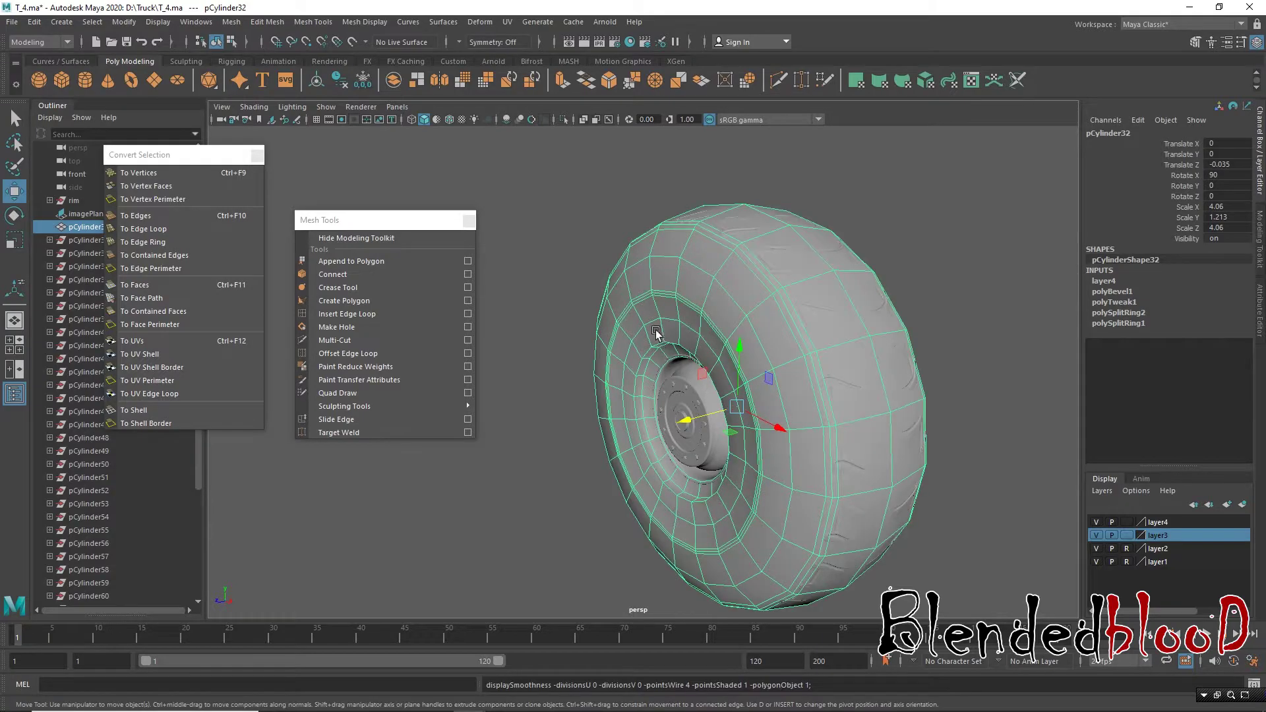
Step: Scale the hub face ring (faces 160–179) down slightly on one axis
scroll(779, 460, "up", 3)
right_click_drag(695, 306, 707, 328)
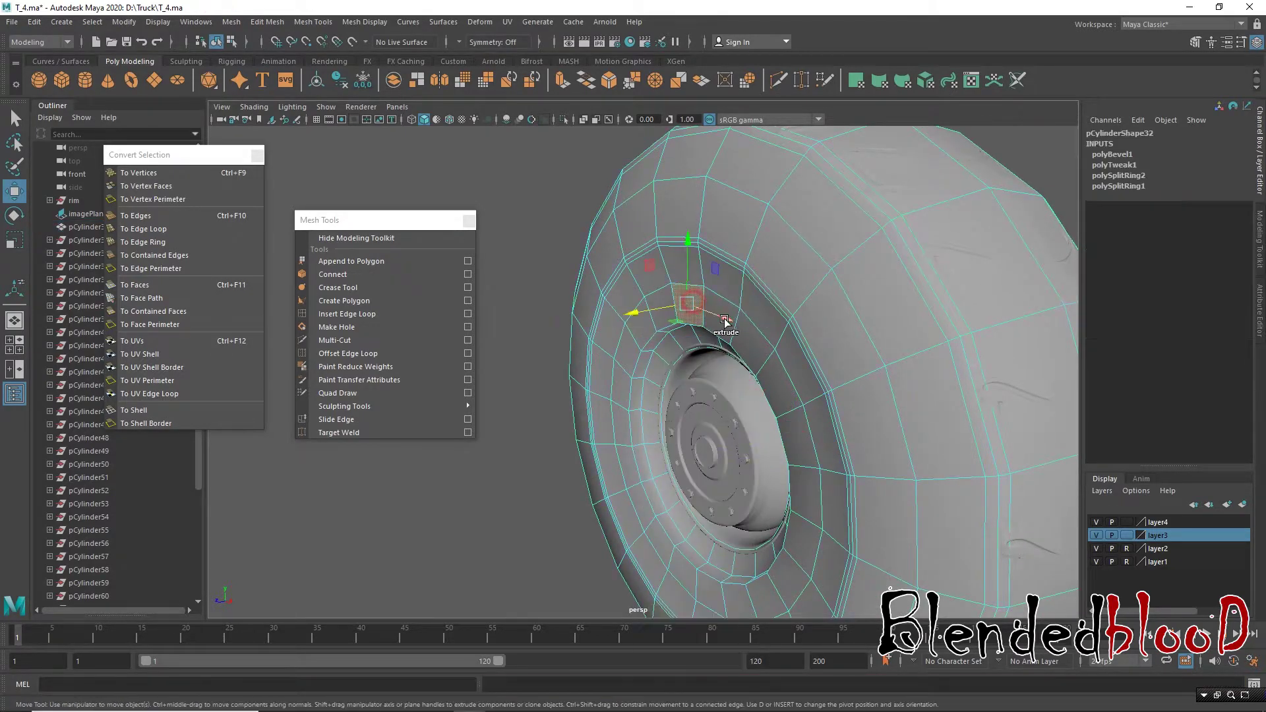
left_click(708, 310)
left_click(741, 335, "shift")
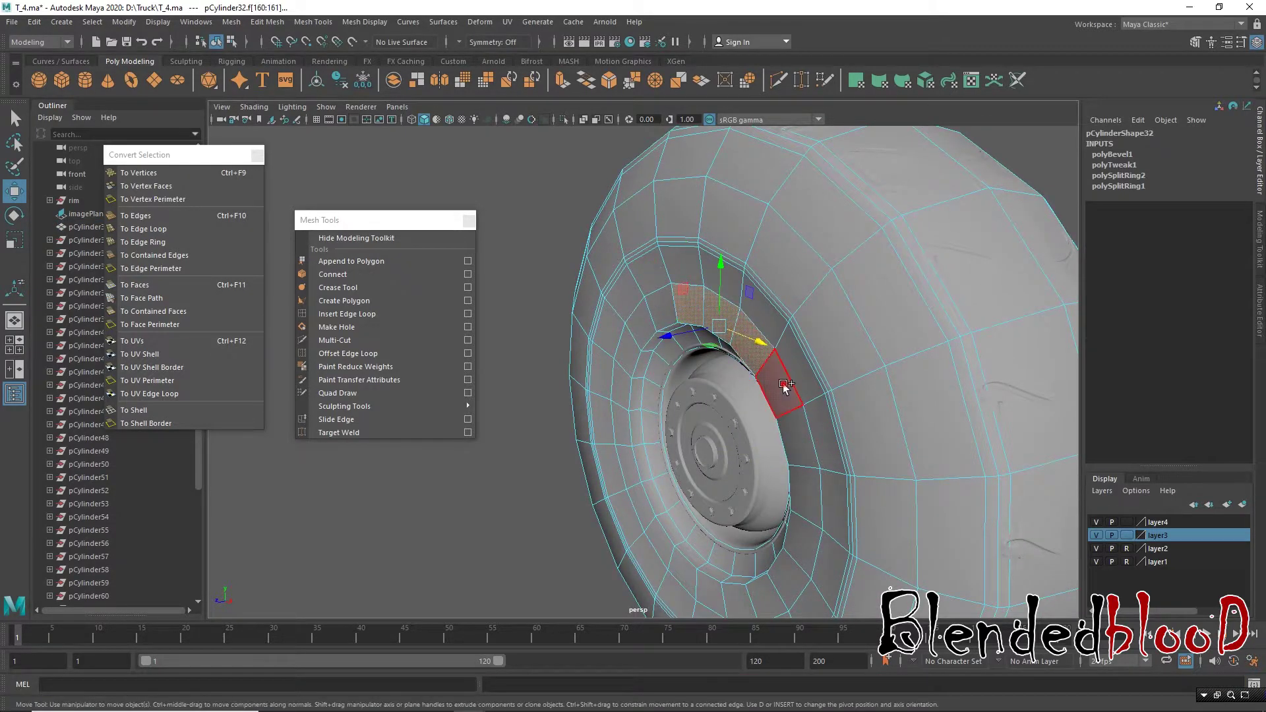
double_click(747, 339, "shift")
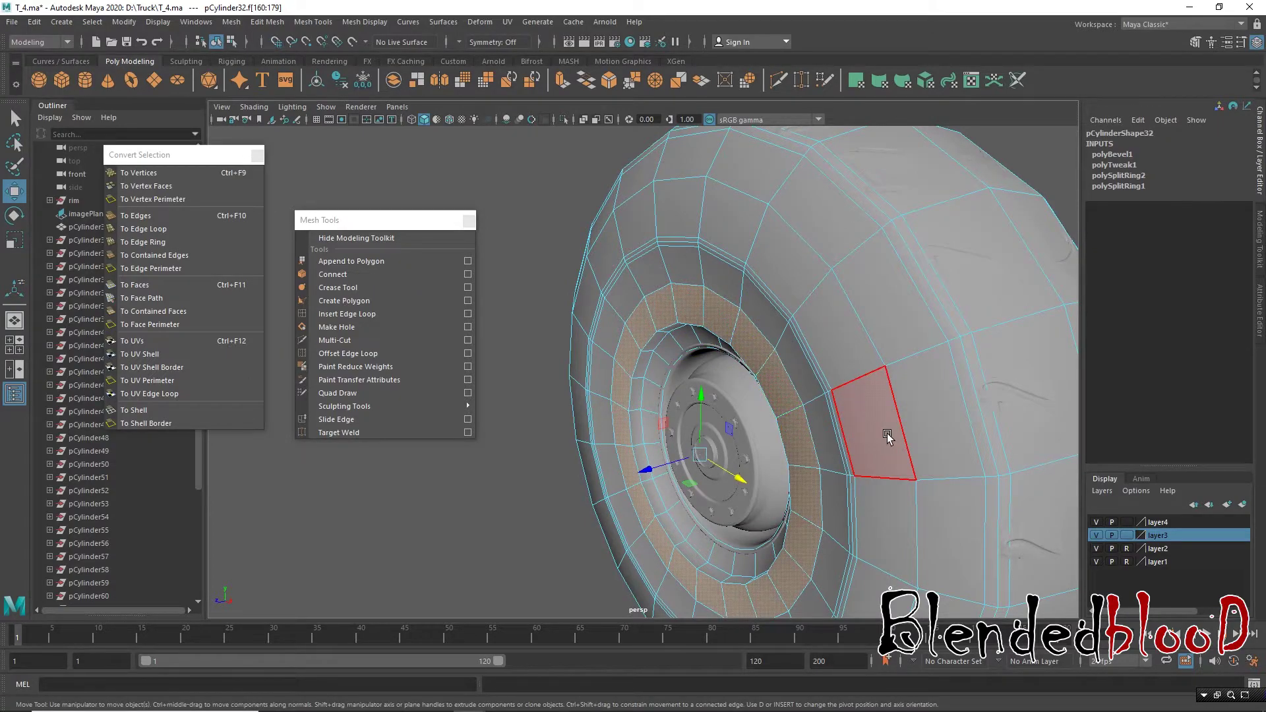
scroll(890, 442, "down", 3)
mouse_move(766, 375)
left_mouse_down("alt")
mouse_move(758, 414)
mouse_move(790, 384)
mouse_move(780, 452)
left_mouse_up("alt")
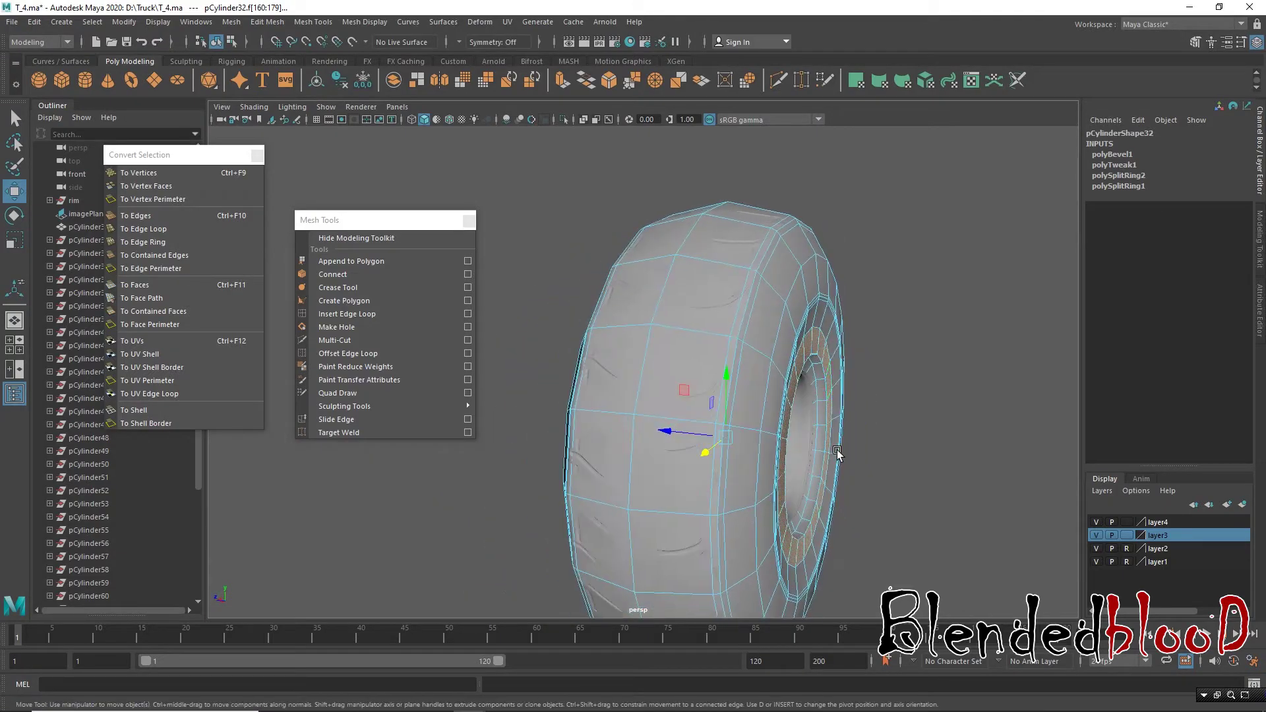
key("r")
left_click_drag(673, 434, 674, 434)
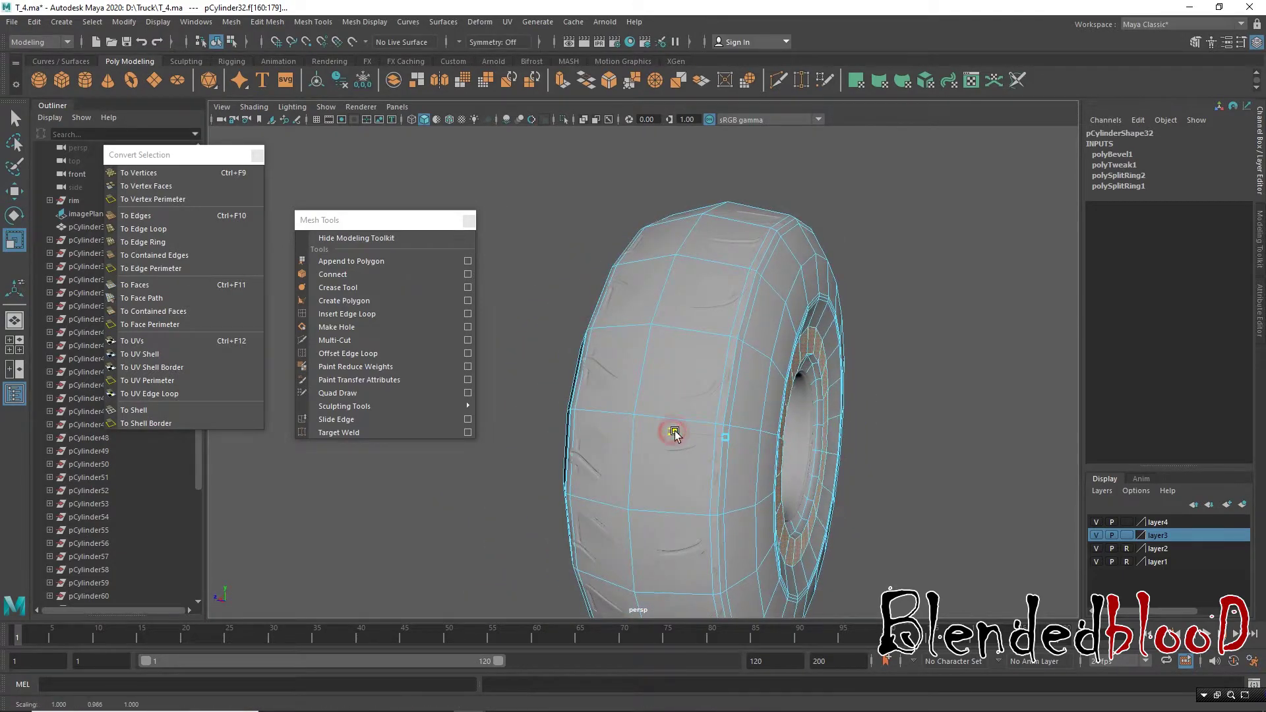
key("w")
right_click_drag(836, 323, 888, 282)
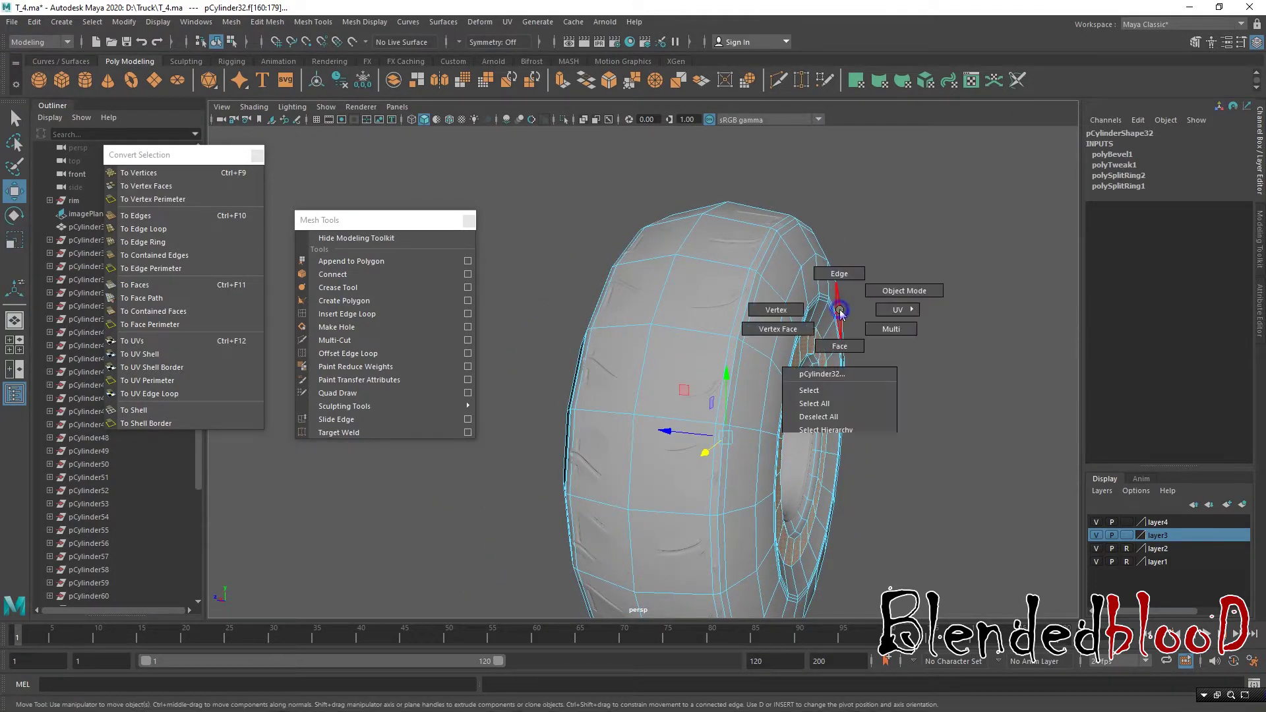
Step: Deselect the tyre and orbit to face the hub
left_click(912, 282)
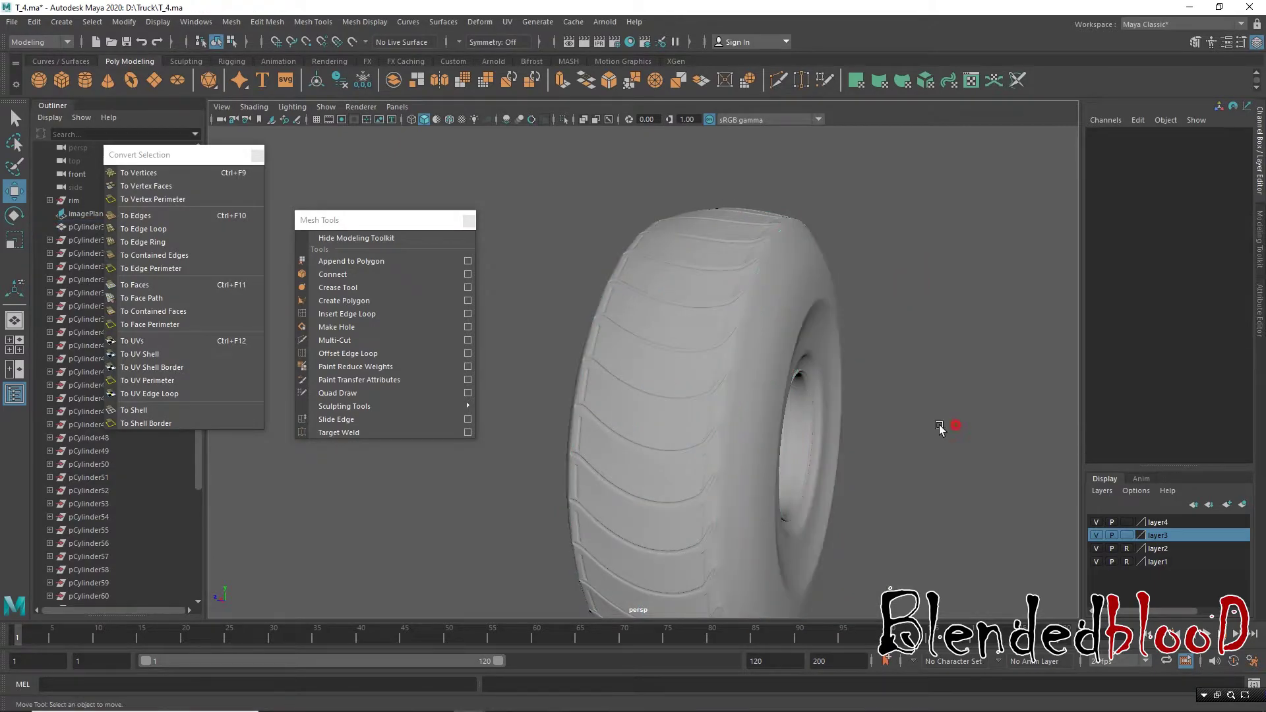
mouse_move(939, 424)
left_mouse_down("alt")
mouse_move(873, 419)
mouse_move(730, 442)
mouse_move(820, 438)
mouse_move(797, 378)
mouse_move(822, 481)
mouse_move(801, 480)
mouse_move(793, 450)
mouse_move(928, 453)
mouse_move(691, 455)
mouse_move(773, 486)
mouse_move(702, 480)
mouse_move(777, 486)
left_mouse_up("alt")
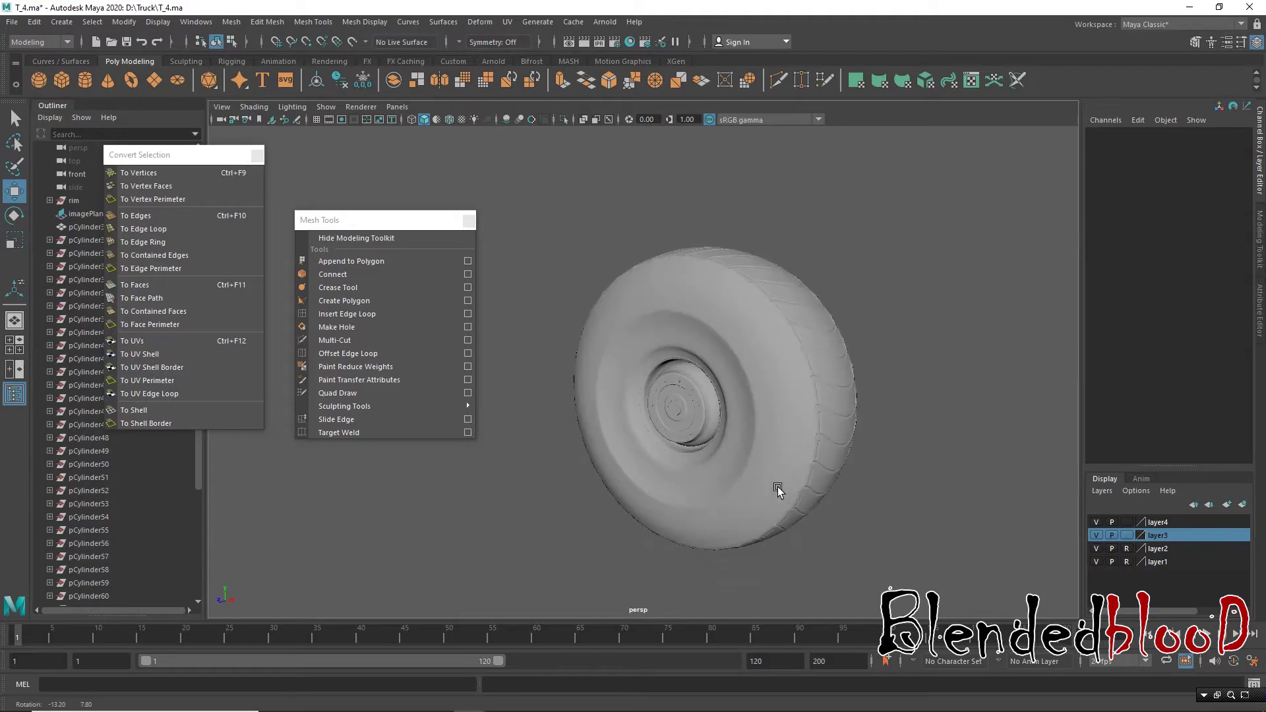
mouse_move(778, 487)
right_mouse_down("alt")
mouse_move(772, 463)
mouse_move(780, 473)
right_mouse_up("alt")
left_click_drag(781, 473, 764, 480, "alt")
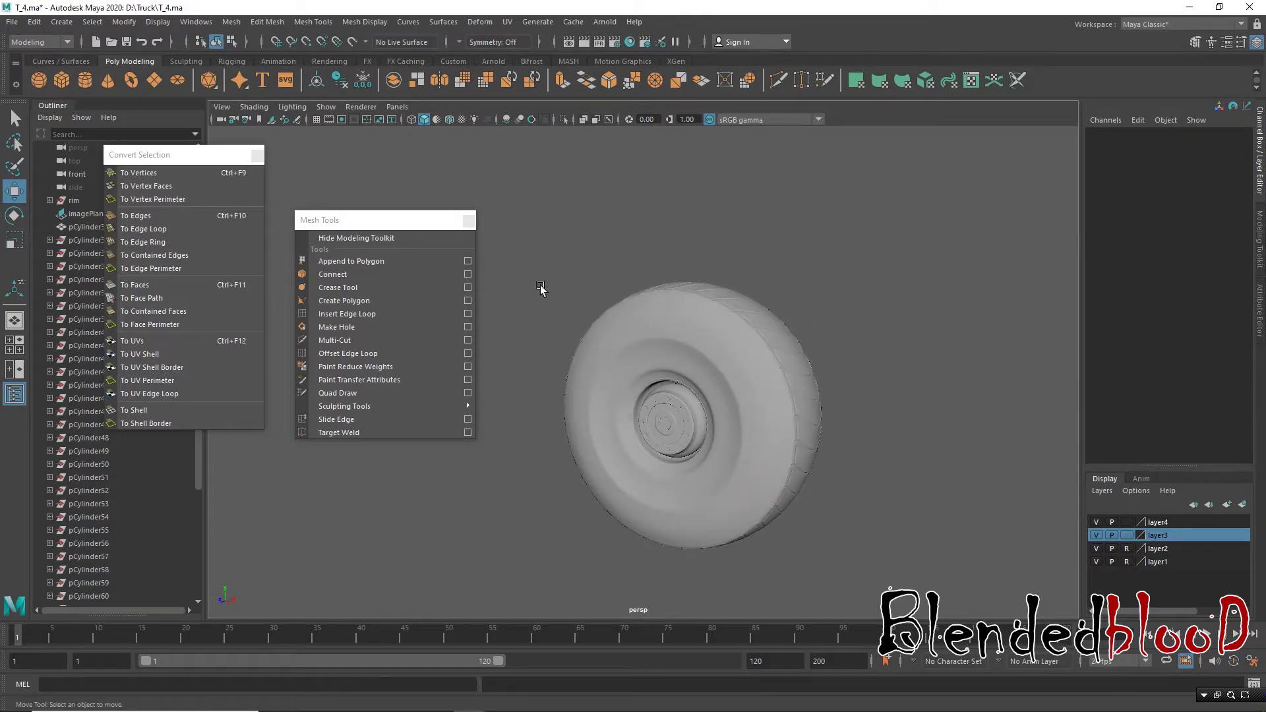
Step: Maximize the front view and pan to the truck concept reference image
key("space")
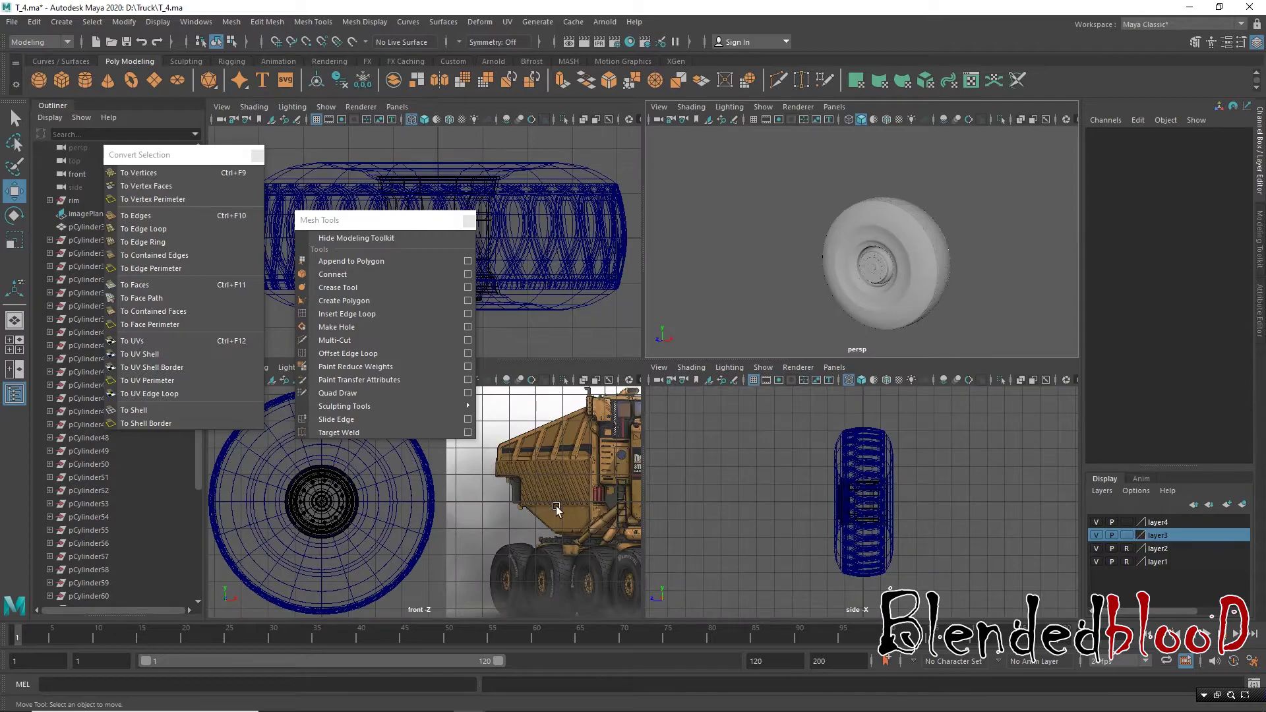
key("space")
scroll(693, 489, "down", 2)
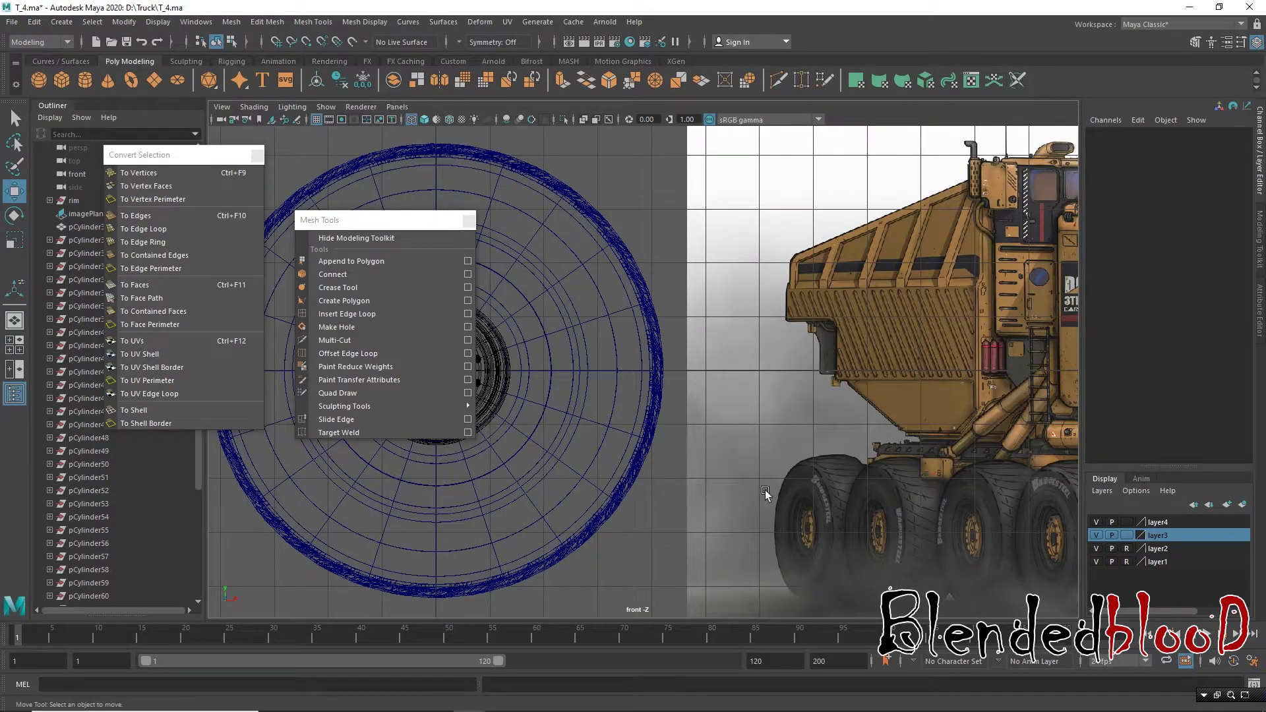
scroll(683, 422, "down", 3)
scroll(683, 422, "down", 3)
middle_click_drag(774, 436, 641, 415, "alt")
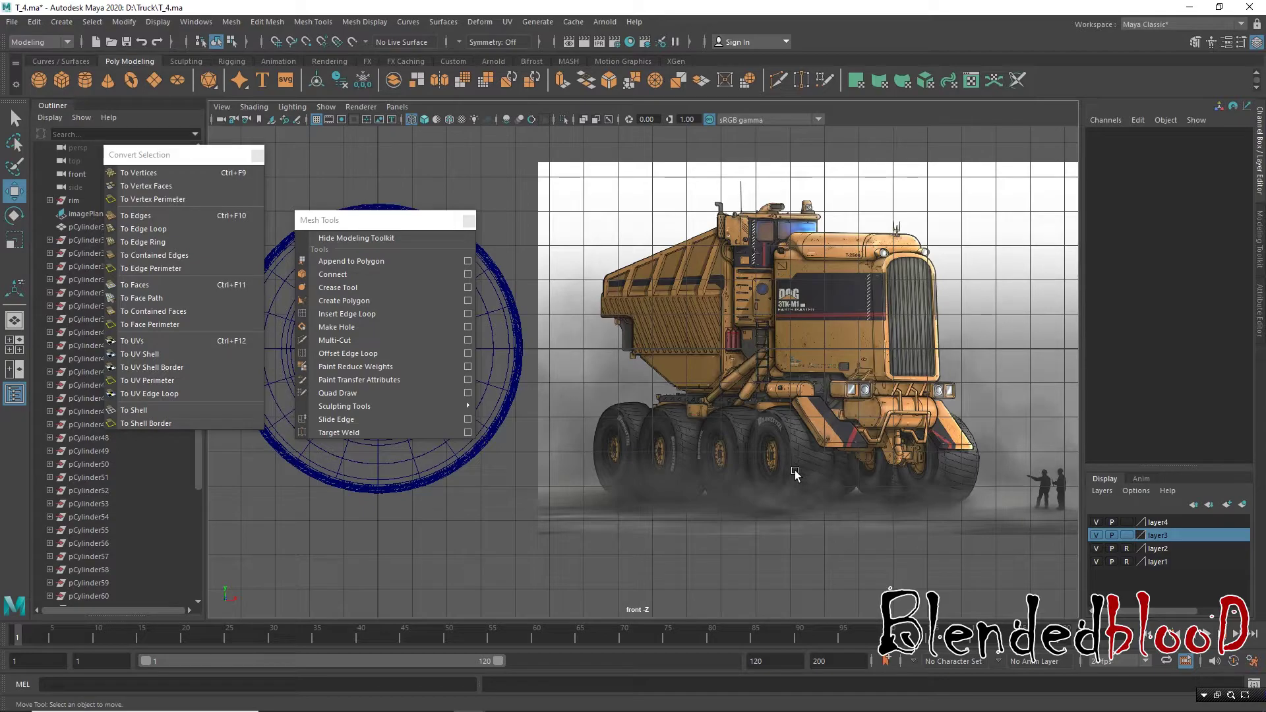
scroll(805, 449, "up", 1)
scroll(837, 512, "up", 1)
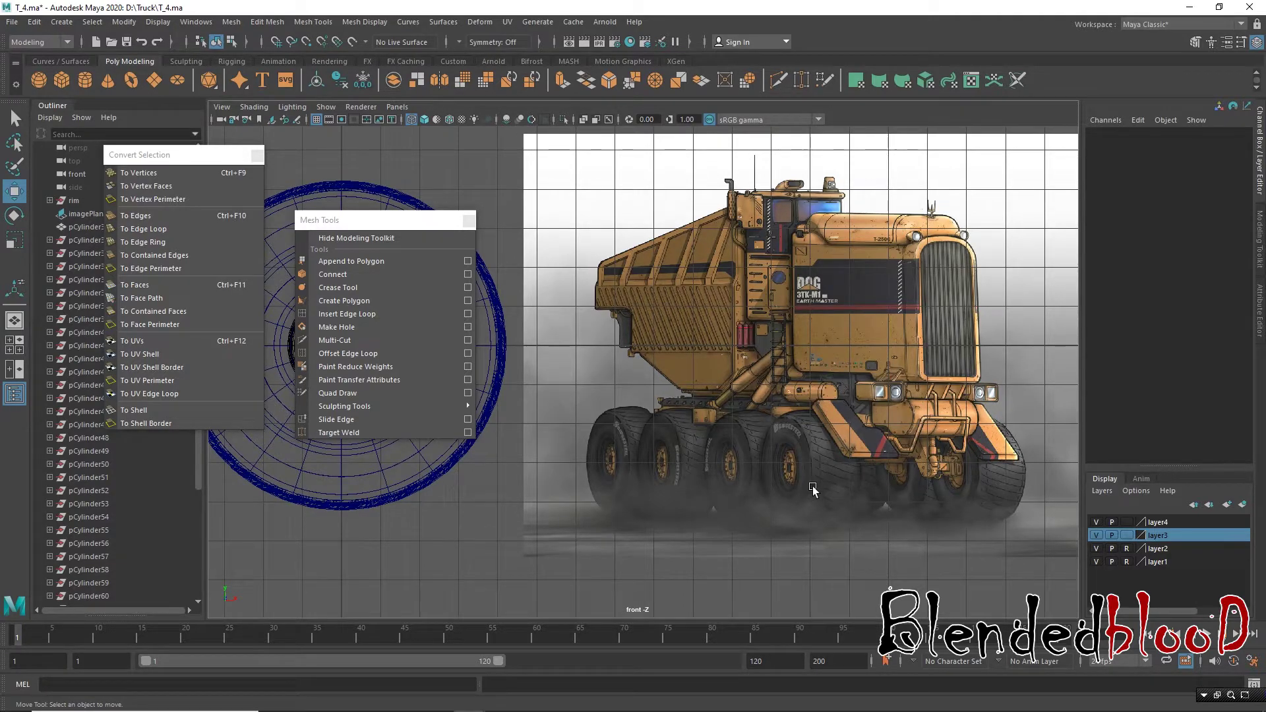
middle_click_drag(682, 382, 763, 349, "alt")
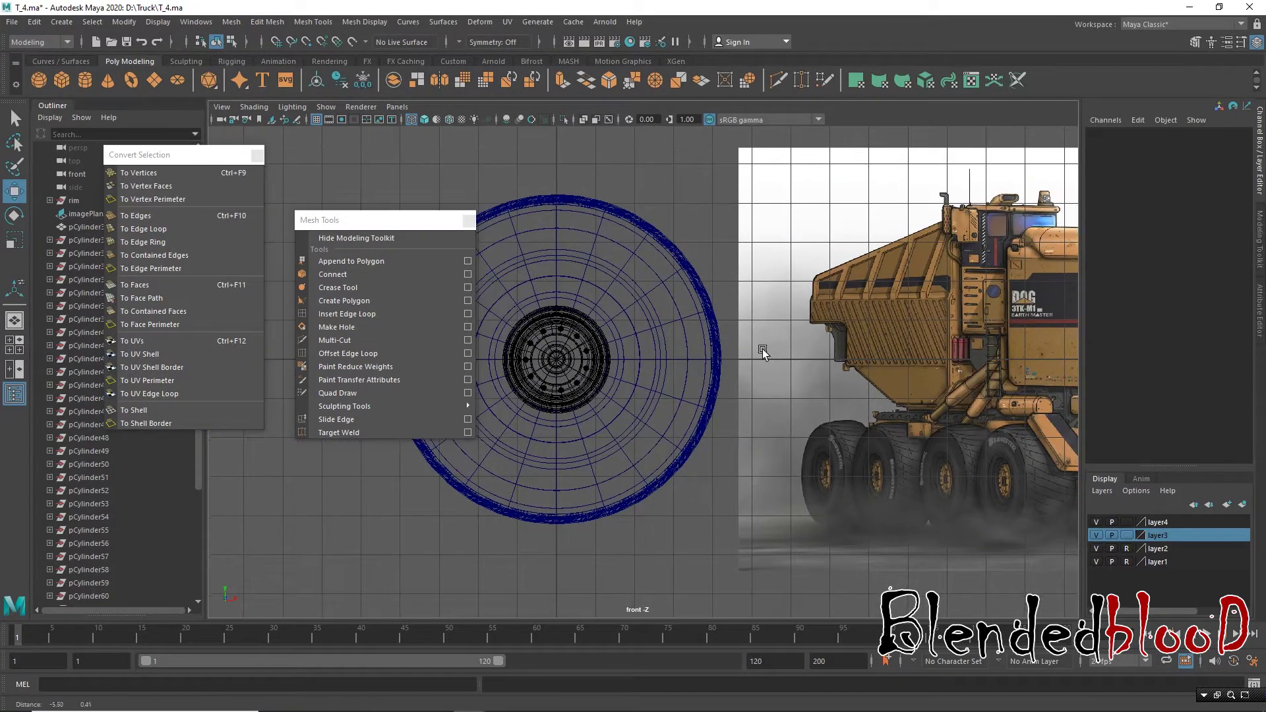
Step: Close the floating lists and select pCylinder32 and its tread, framed in perspective
left_click(469, 221)
left_click(258, 155)
left_click_drag(302, 172, 806, 532)
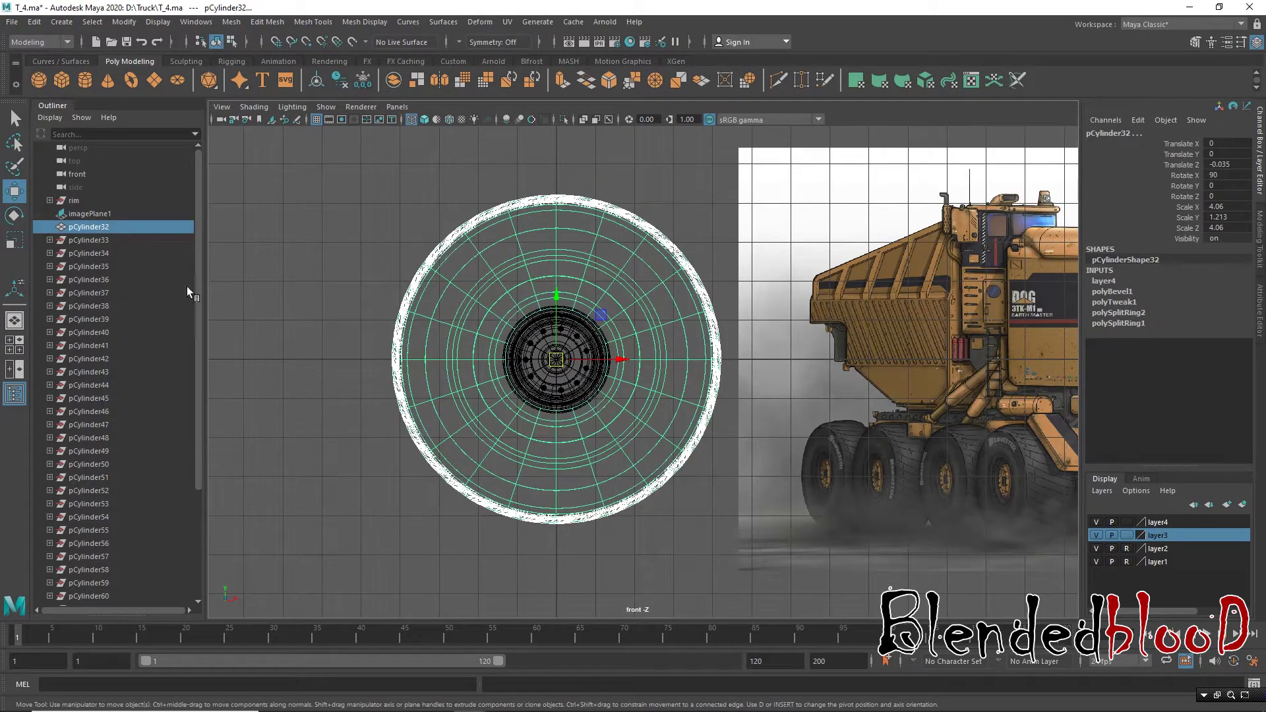
left_click(114, 228)
key("shift+f")
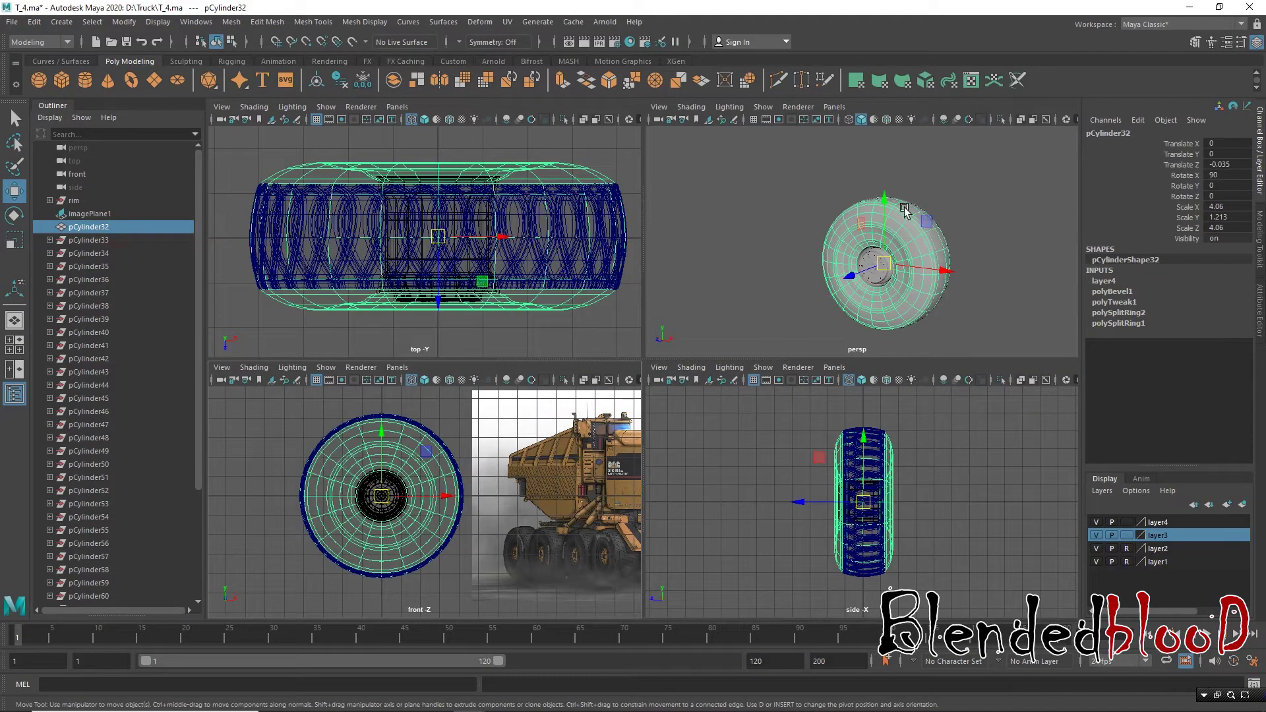
key("space")
left_click_drag(907, 339, 769, 339, "alt")
scroll(770, 340, "up", 3)
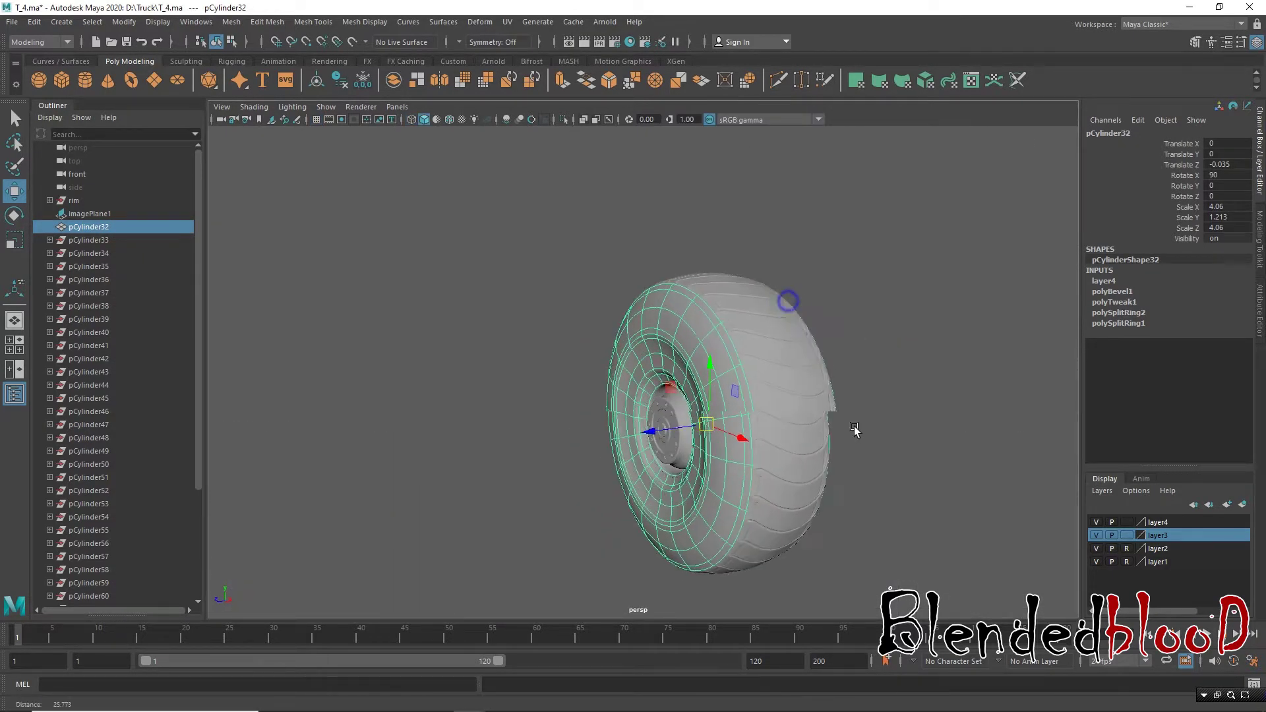
left_click(782, 336, "shift")
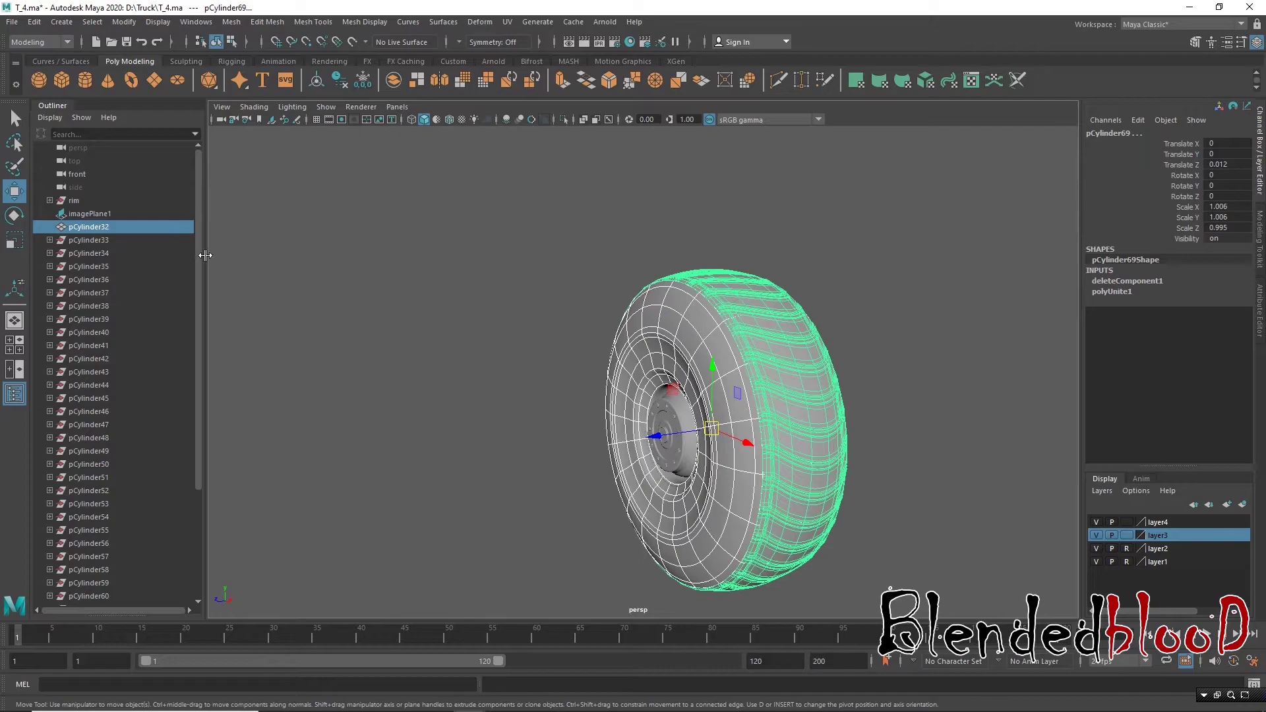
Step: Combine the tyre body and tread into one mesh and delete its history
left_click_drag(198, 256, 223, 439)
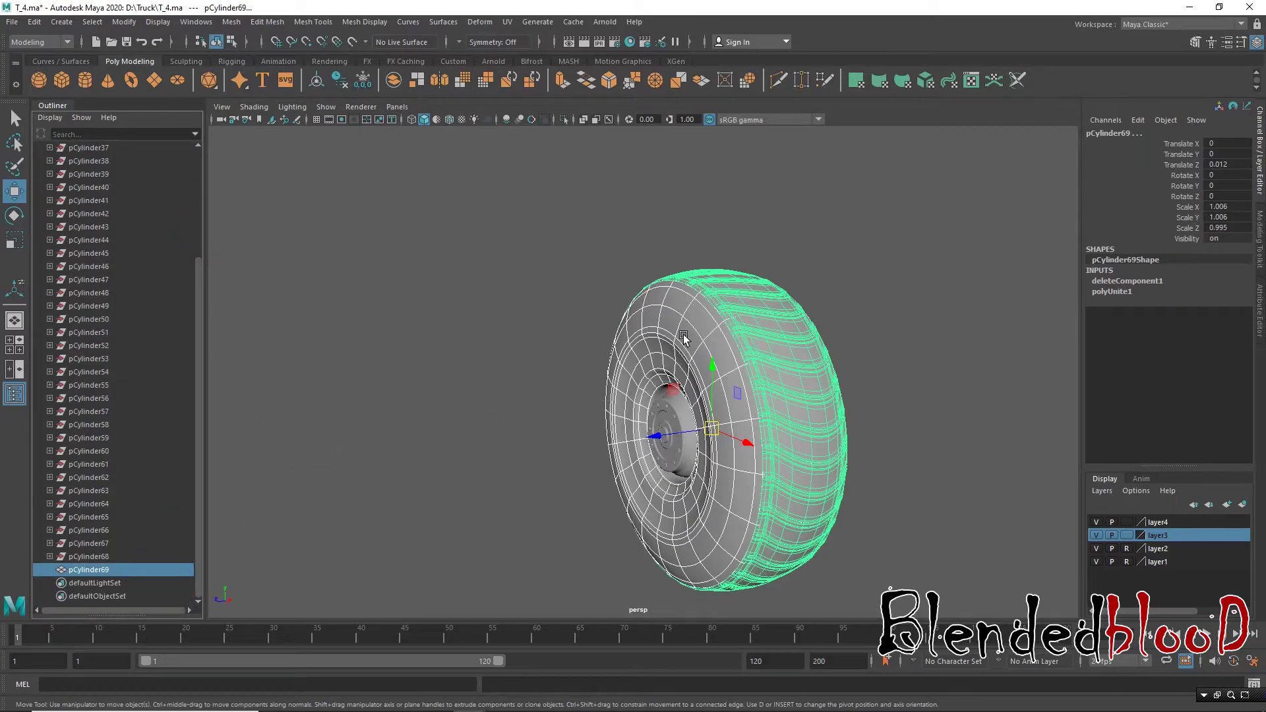
left_click(577, 200)
left_click(703, 319)
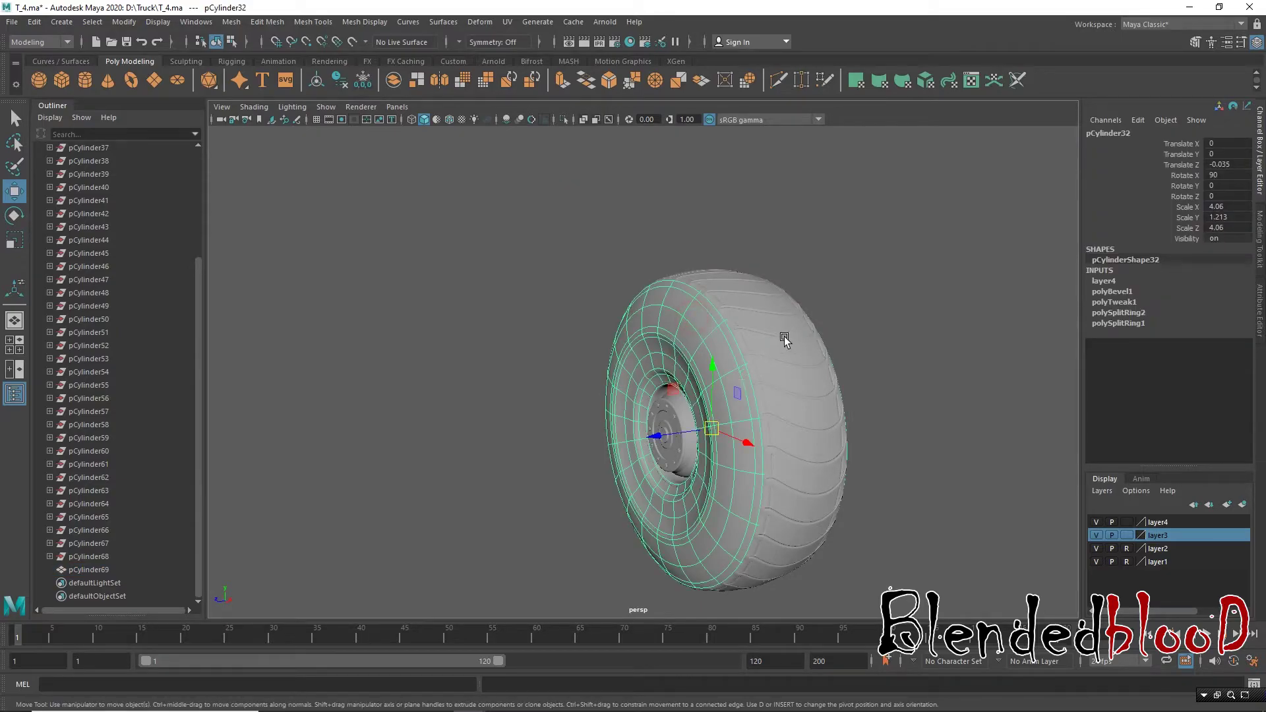
left_click(796, 358, "shift")
left_click(231, 22)
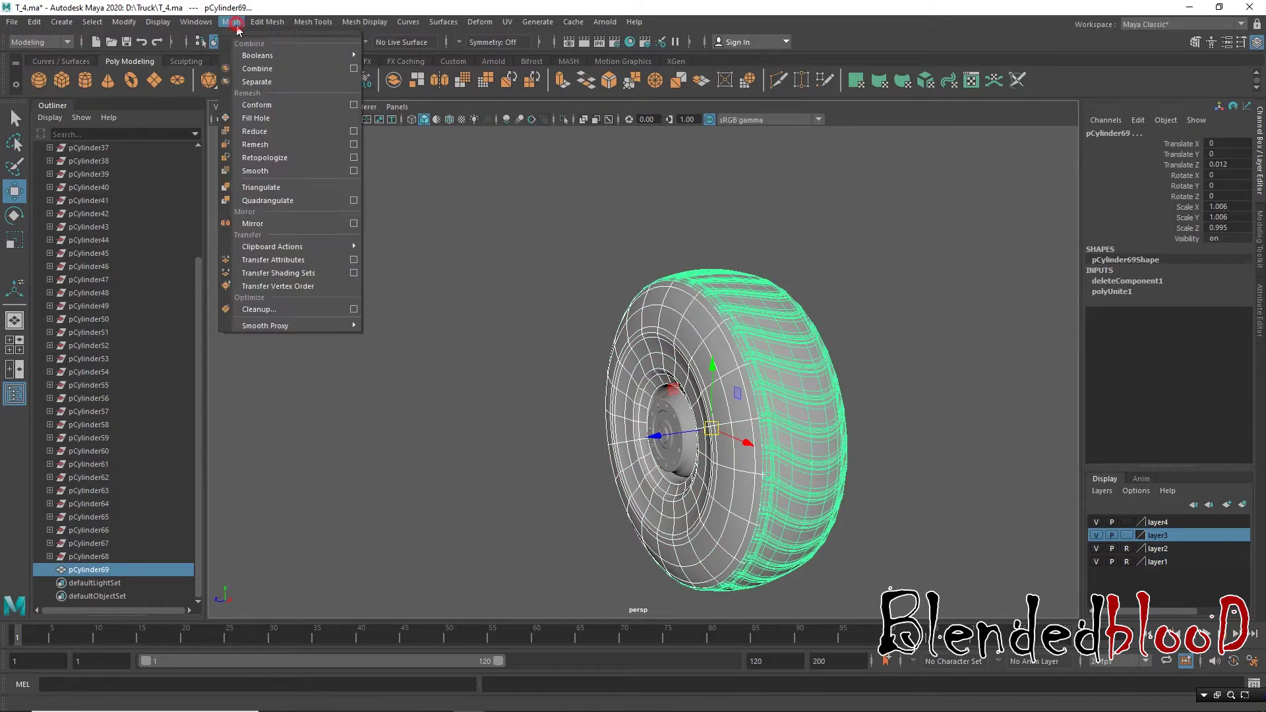
left_click(266, 71)
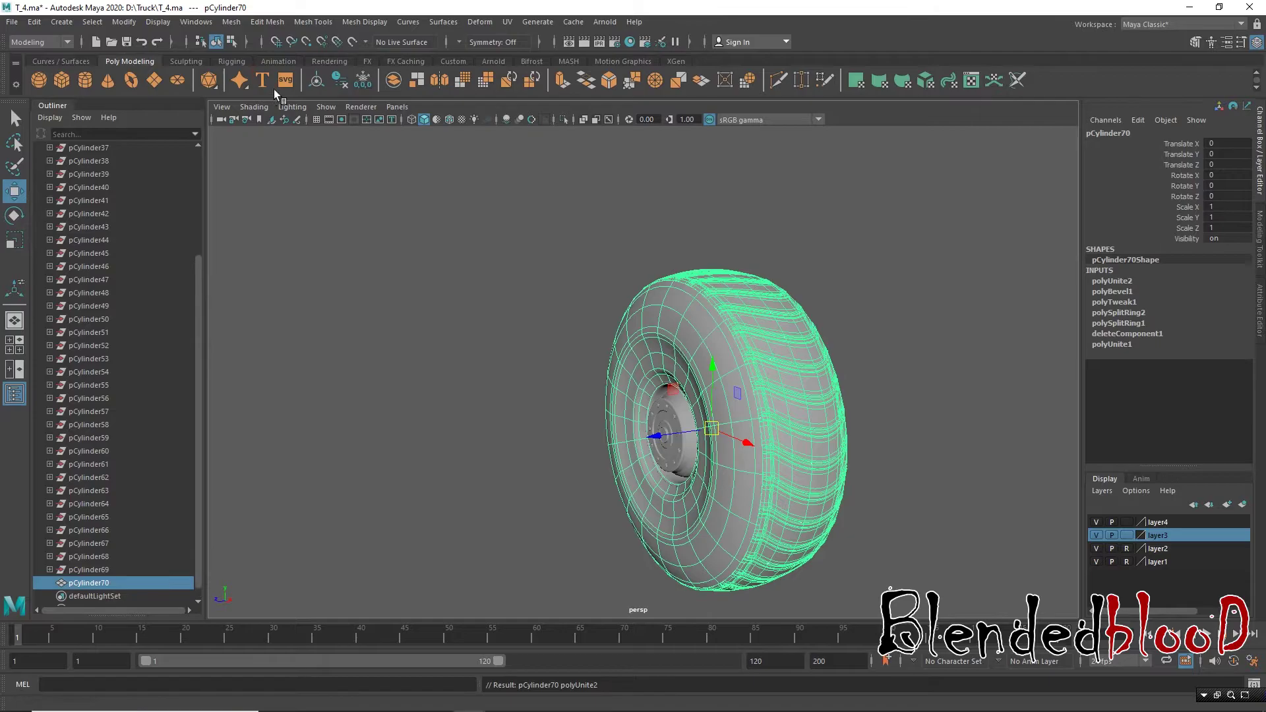
left_click(34, 22)
mouse_move(77, 190)
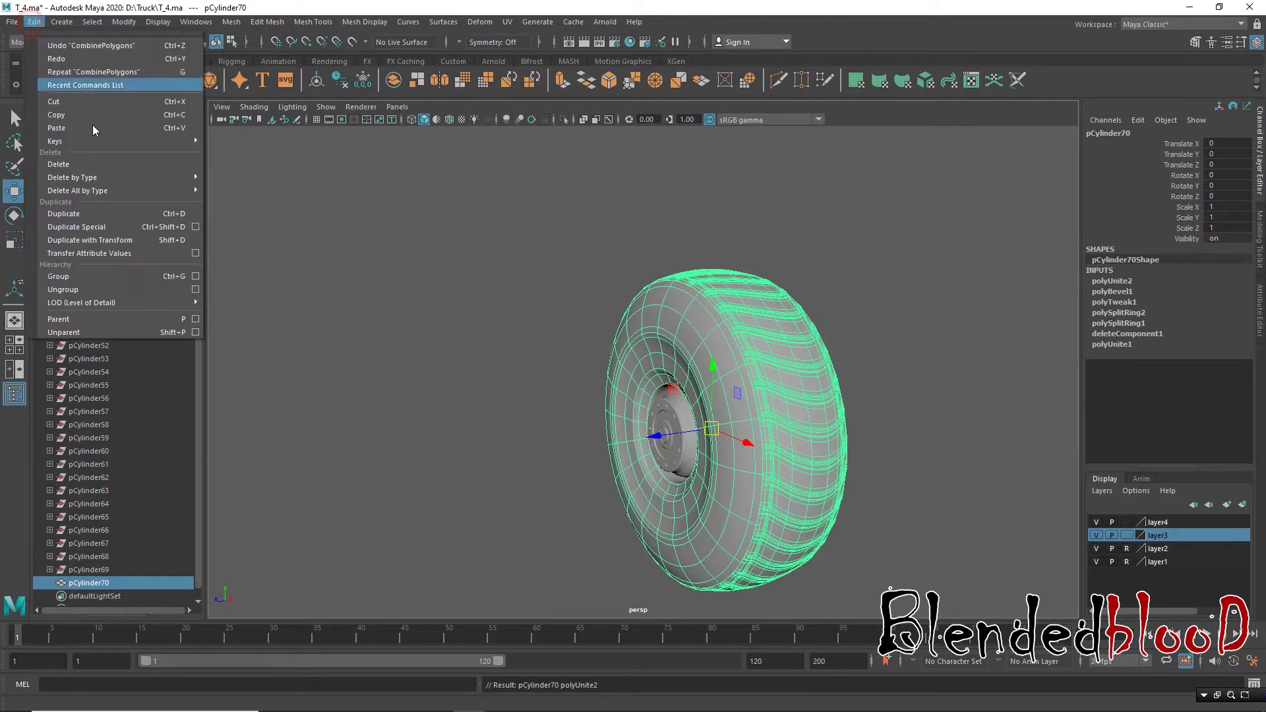
left_click(252, 191)
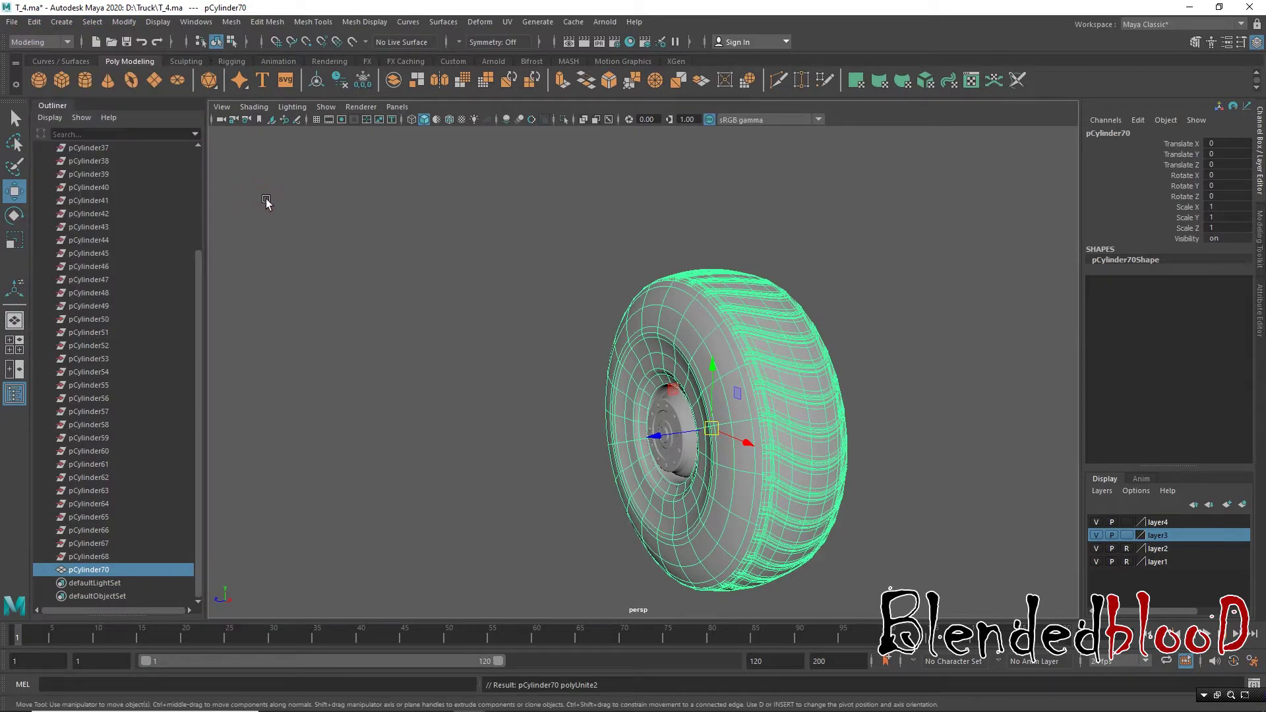
Step: Rename the combined mesh pCylinder70 to 'tyre' in the Outliner
scroll(136, 457, "up", 3)
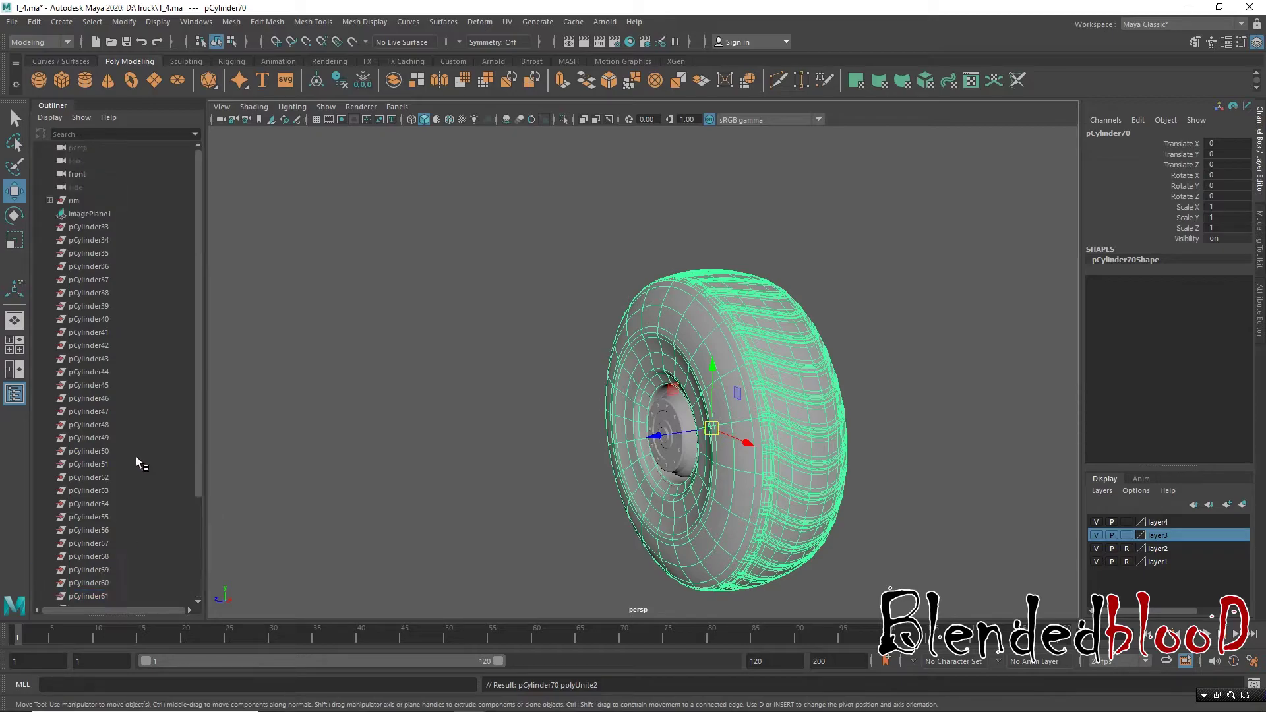
left_click(85, 200)
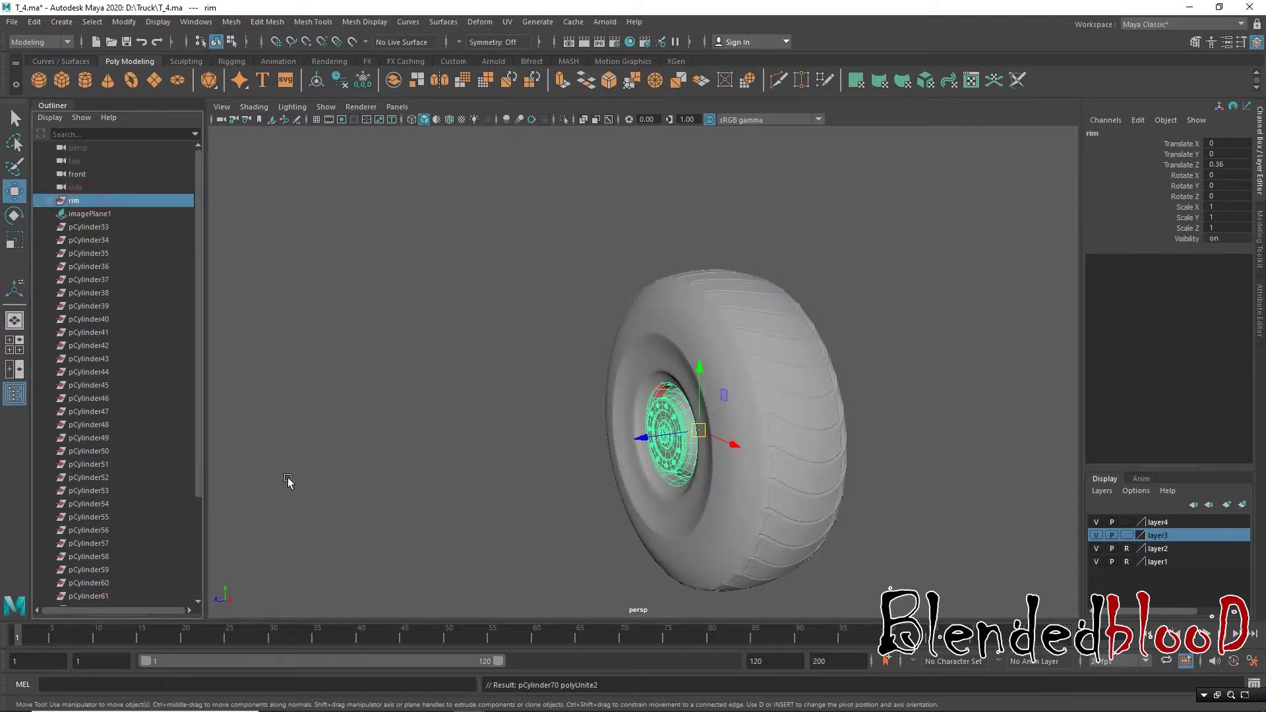
scroll(288, 481, "down", 5)
scroll(97, 547, "down", 3)
left_click(99, 569)
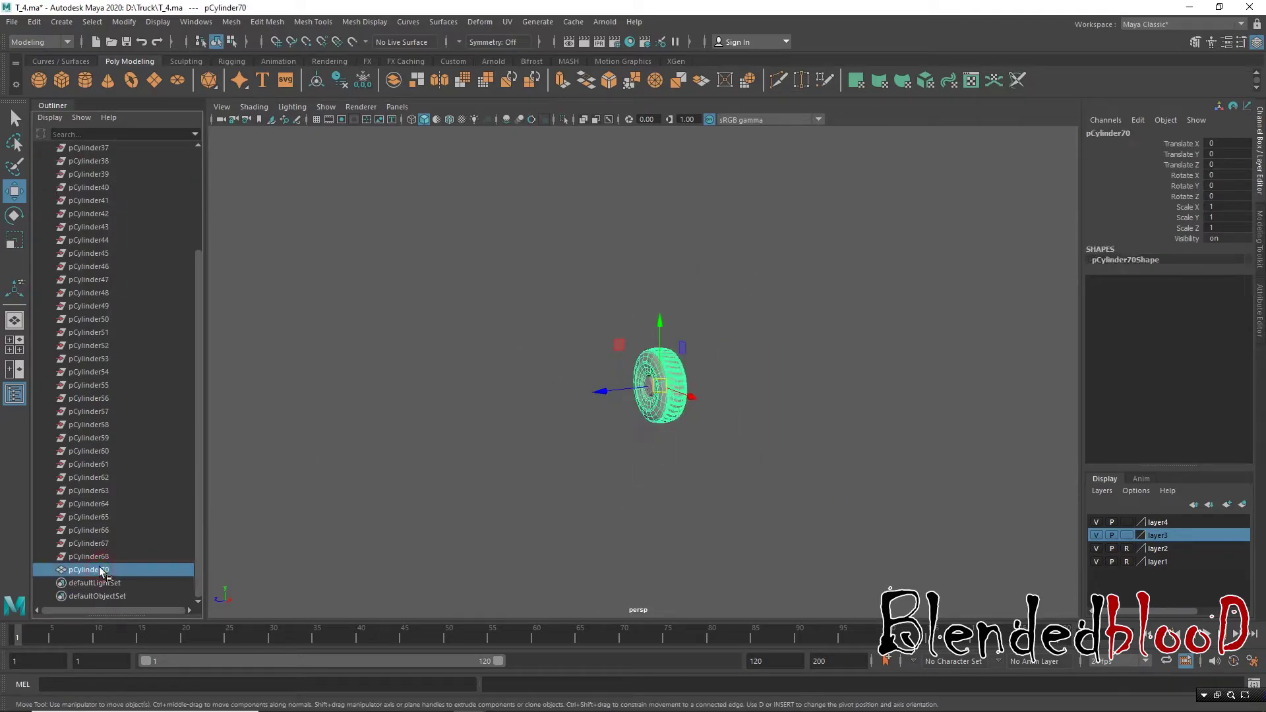
double_click(100, 570)
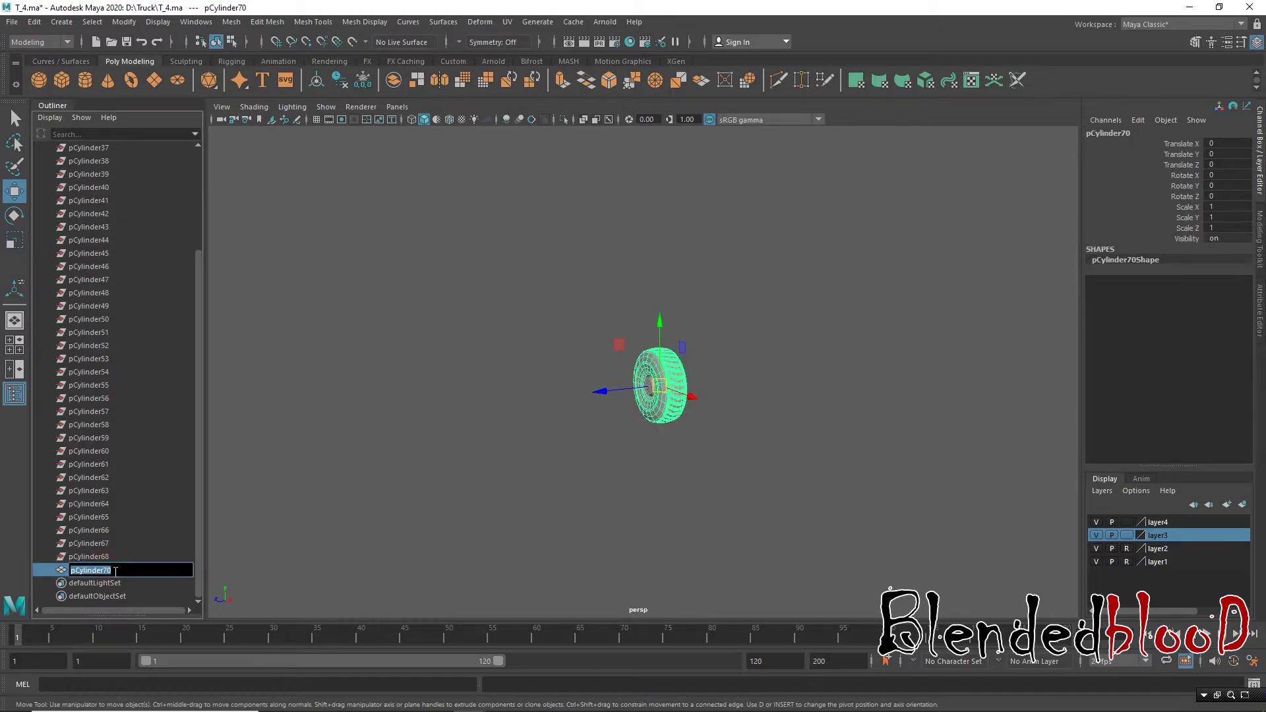
type("tyre")
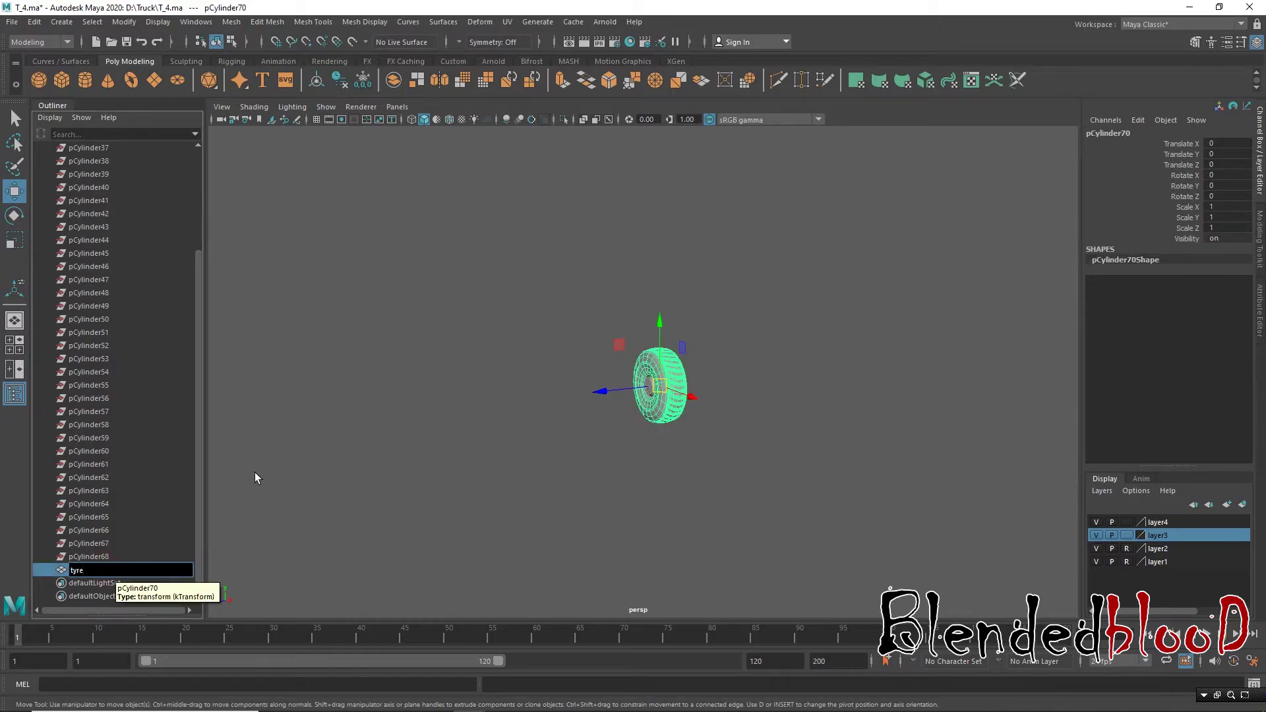
left_click(287, 411)
Step: Delete the leftover pCylinder33–68 objects and frame the rim
left_click(109, 553)
scroll(104, 434, "up", 4)
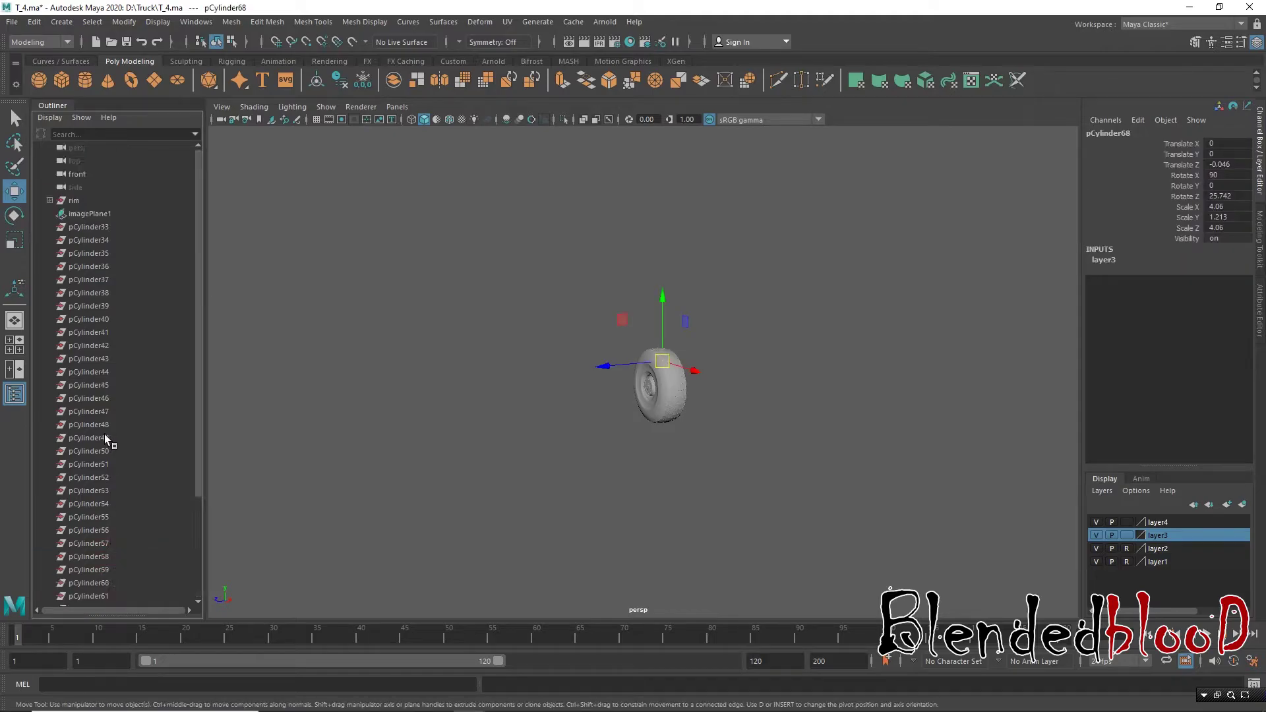
left_click(92, 227, "shift")
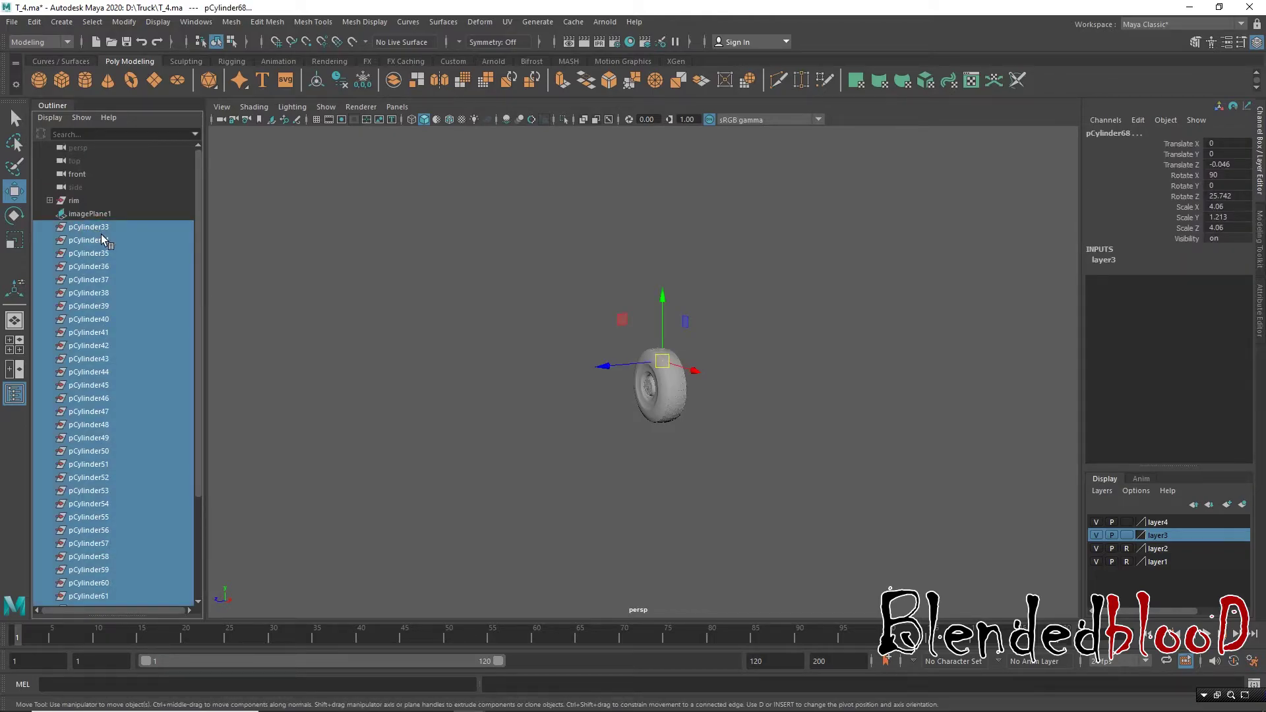
key("Delete")
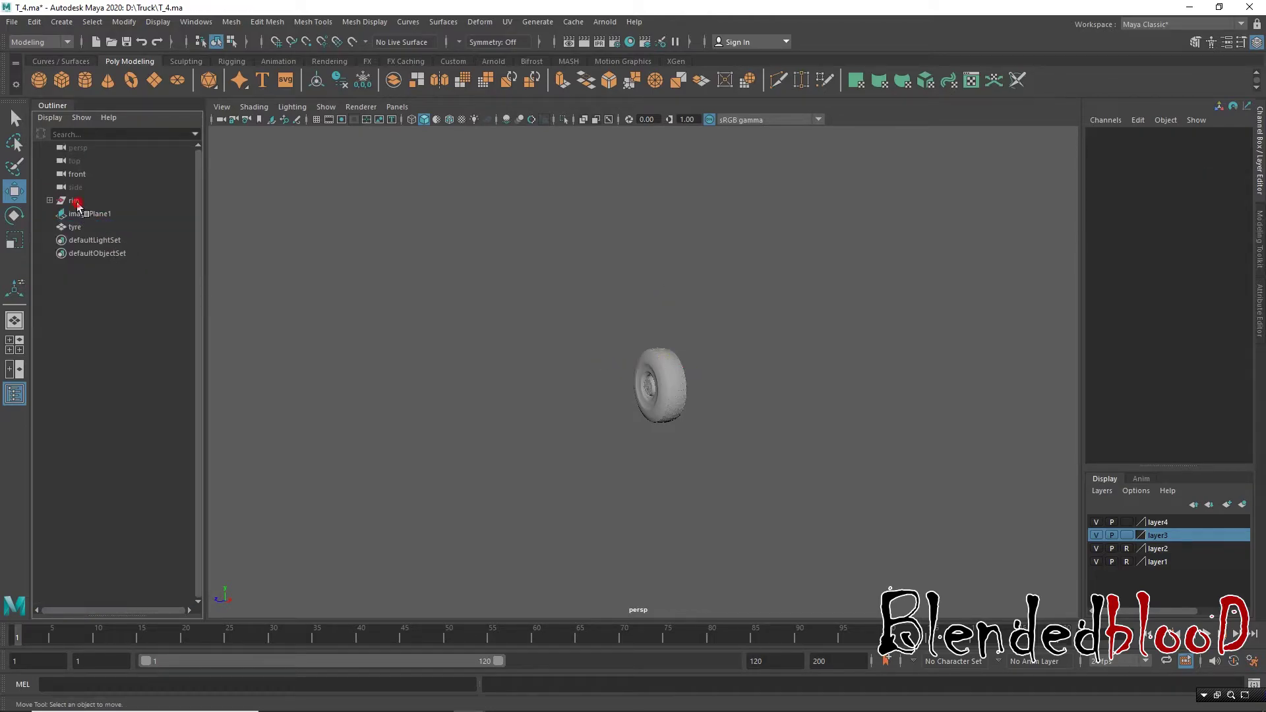
left_click(75, 201)
key("f")
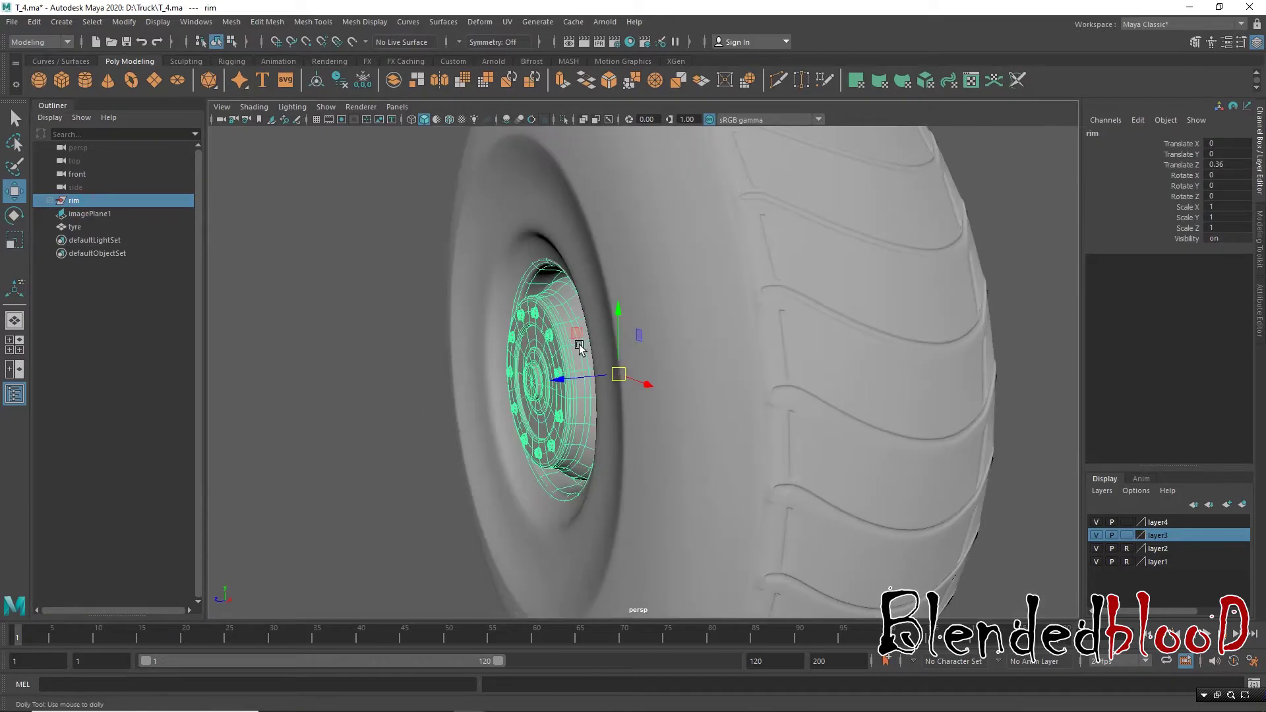
mouse_move(565, 339)
left_mouse_down("alt")
mouse_move(430, 361)
mouse_move(439, 269)
left_mouse_up("alt")
left_click(368, 396)
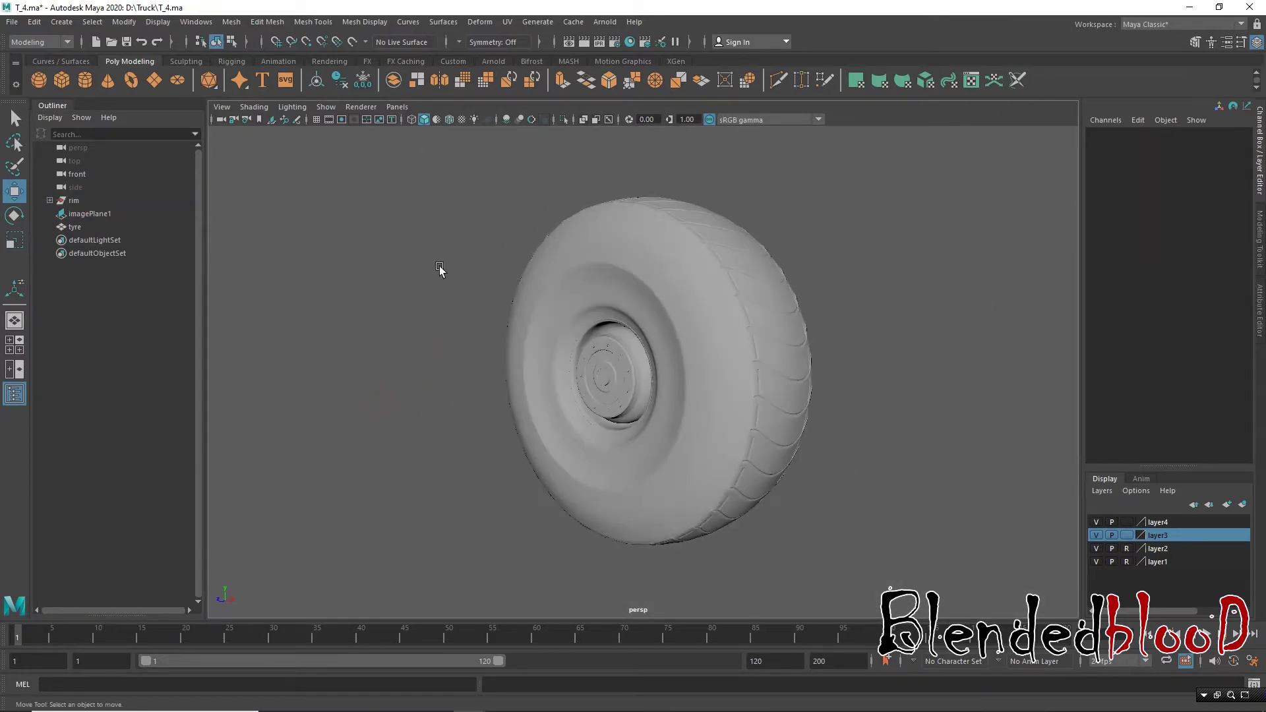
Step: Delete unused display layers and toggle layer2 visibility to check it
left_click(556, 310)
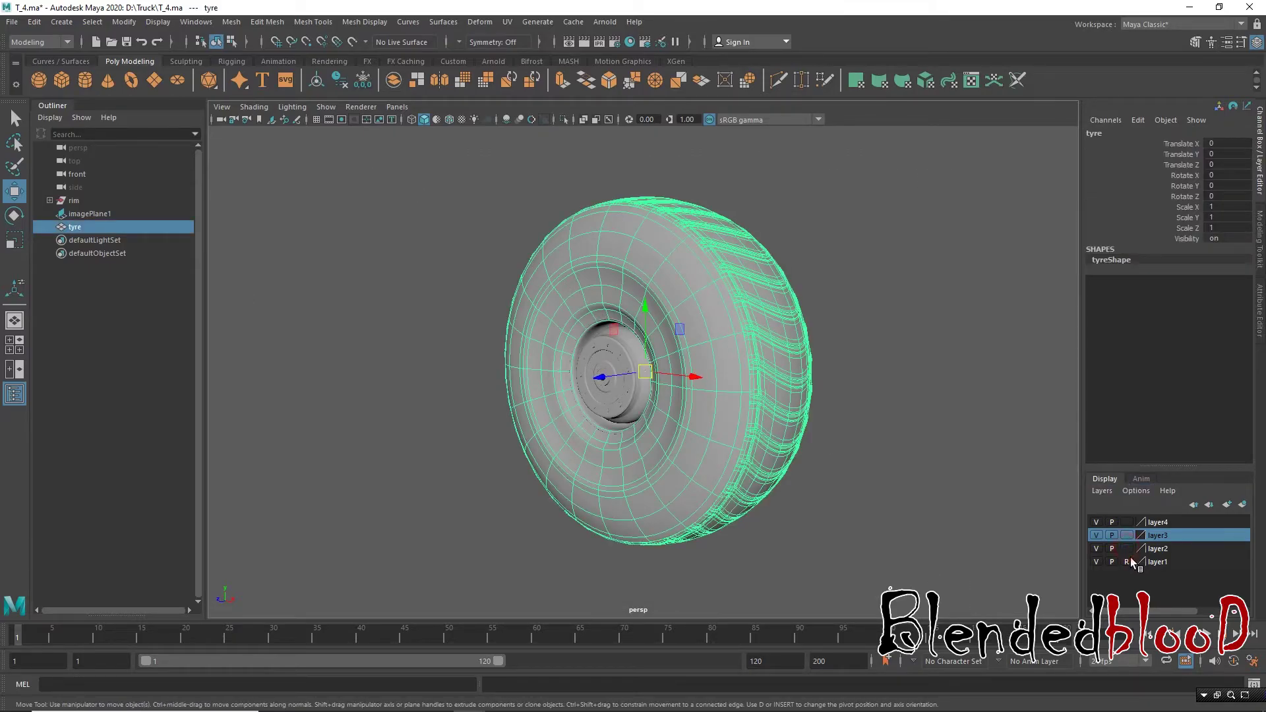
left_click(1102, 491)
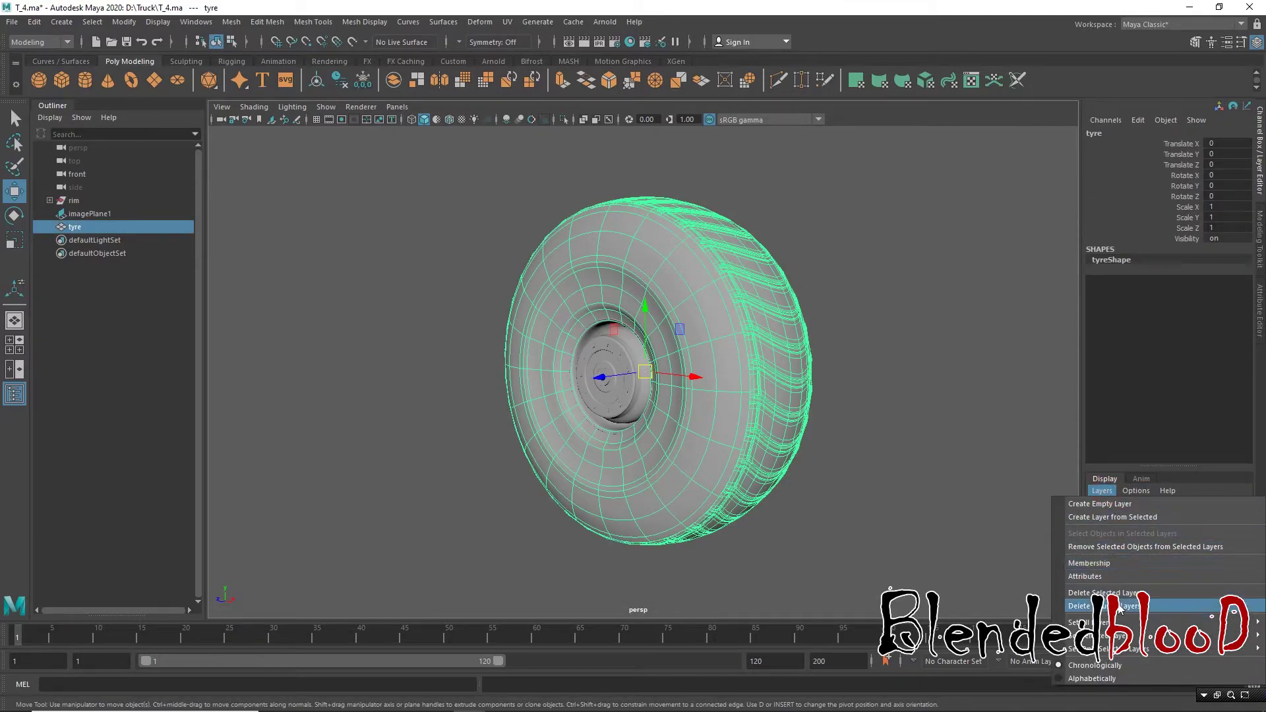
left_click(1103, 593)
left_click(913, 382)
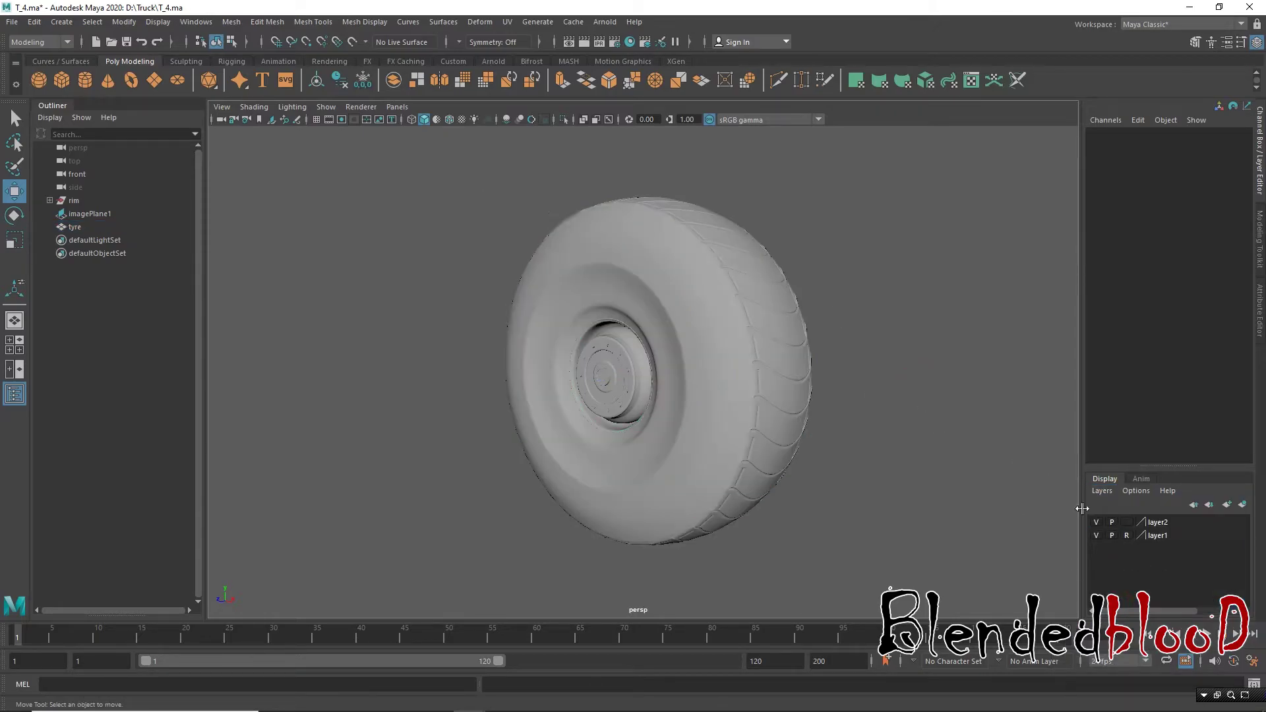
left_click(1096, 523)
Step: Select the tyre and rim and centre their pivots
left_click(801, 358)
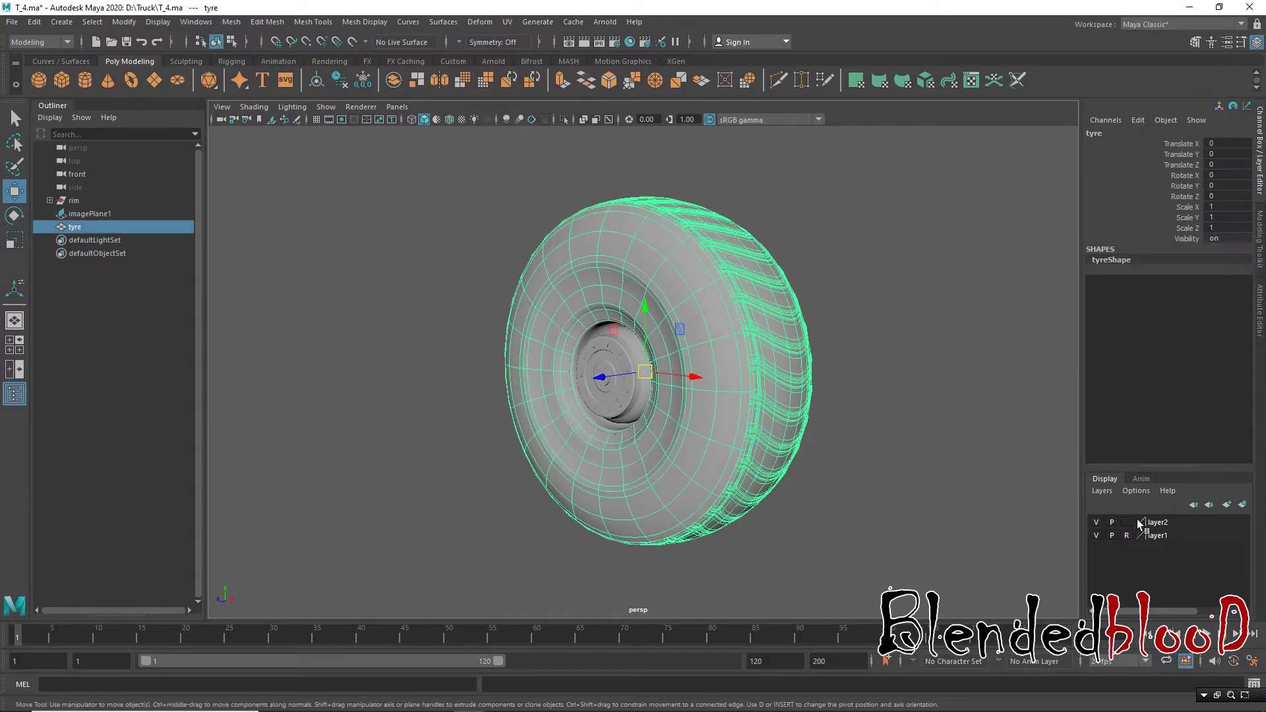
right_click(1173, 524)
left_click(1148, 539)
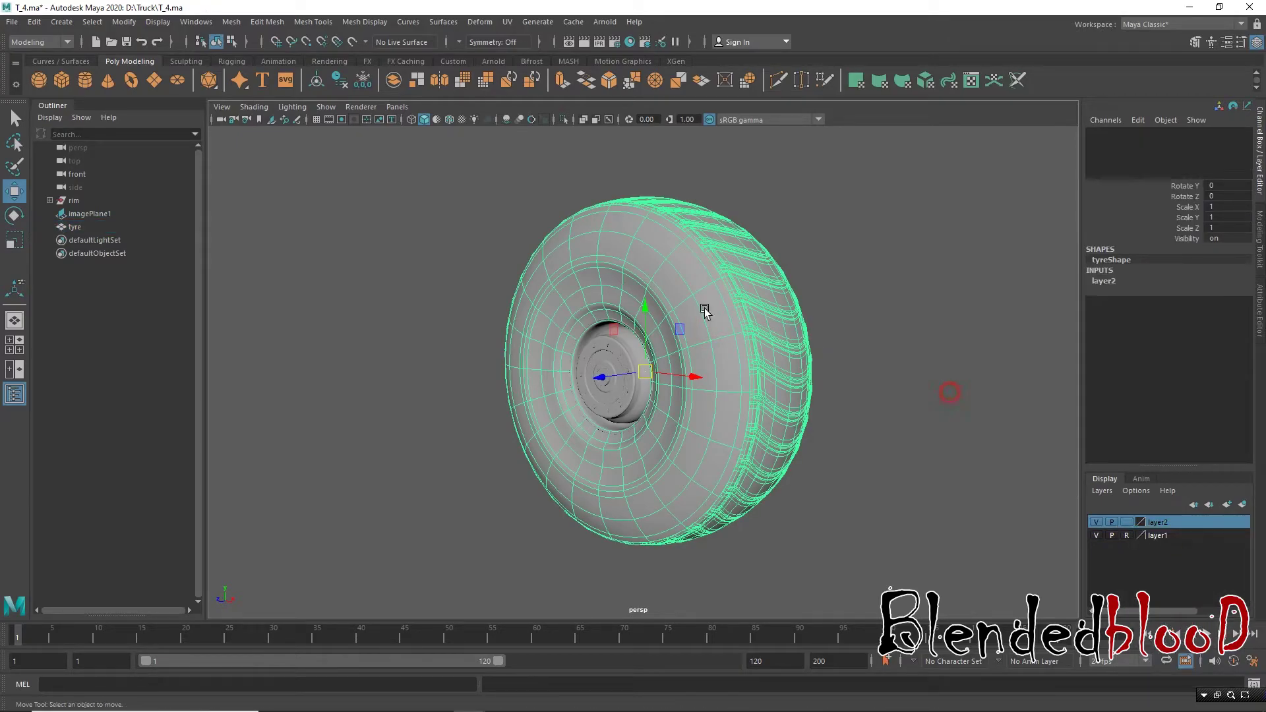
left_click(86, 227)
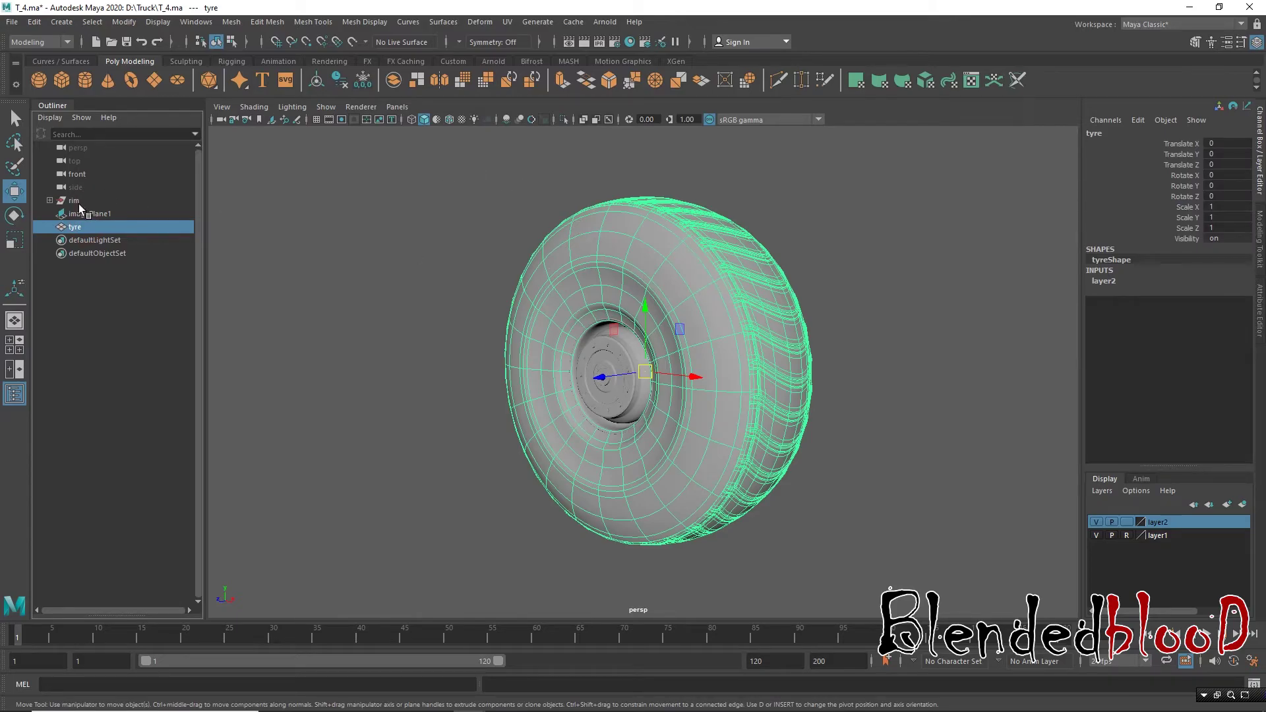
left_click(74, 201, "ctrl")
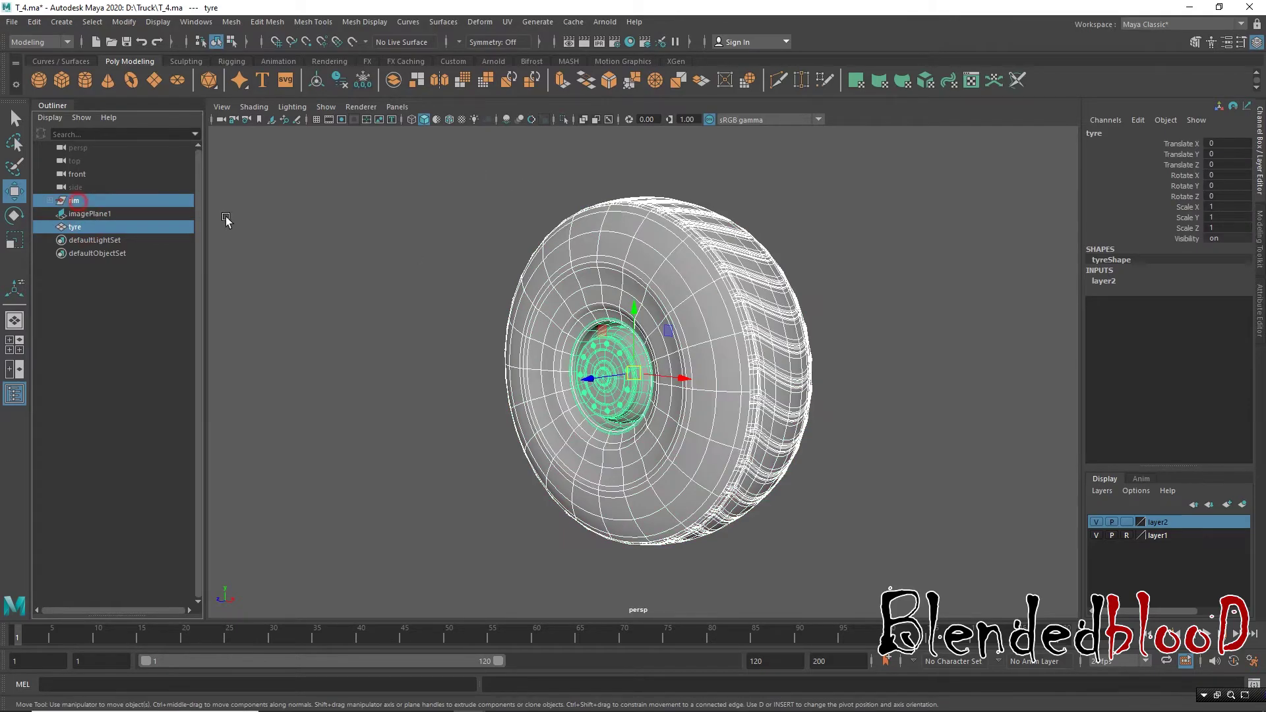
left_click(123, 22)
left_click(175, 119)
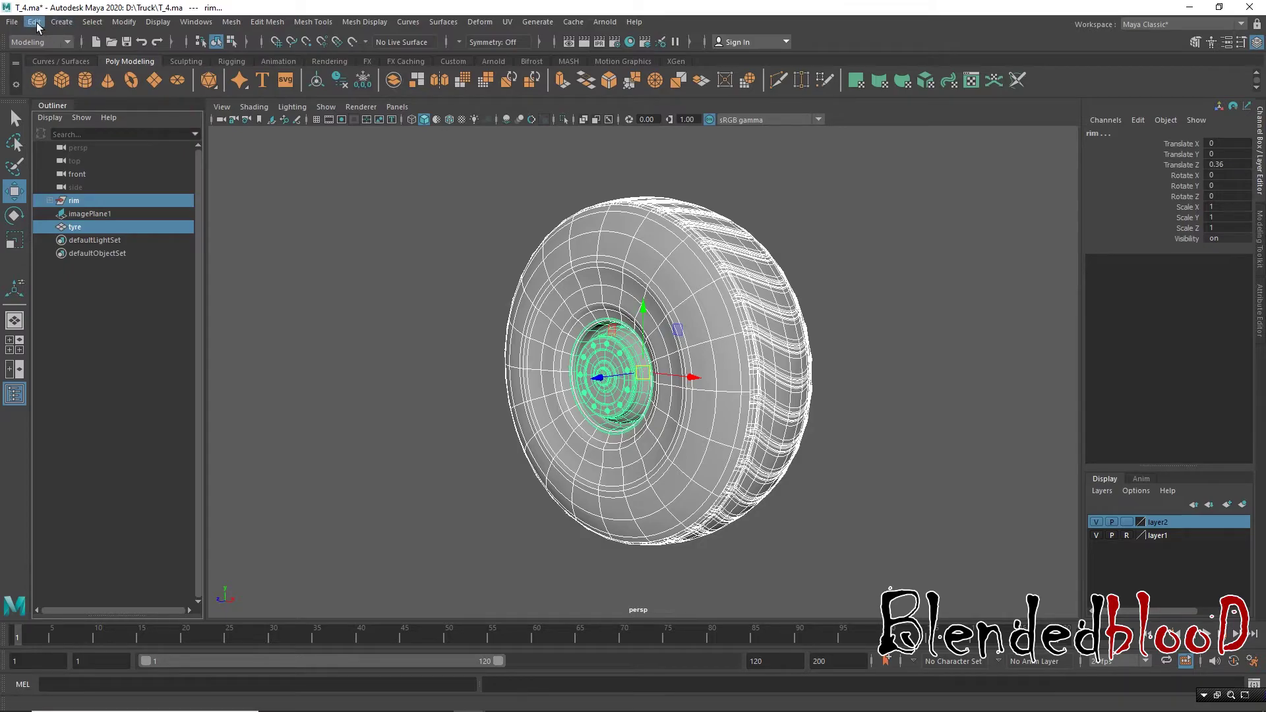
Step: Delete the tyre and rim history and display objects as bounding boxes
left_click(34, 22)
left_click(254, 191)
left_click(253, 109)
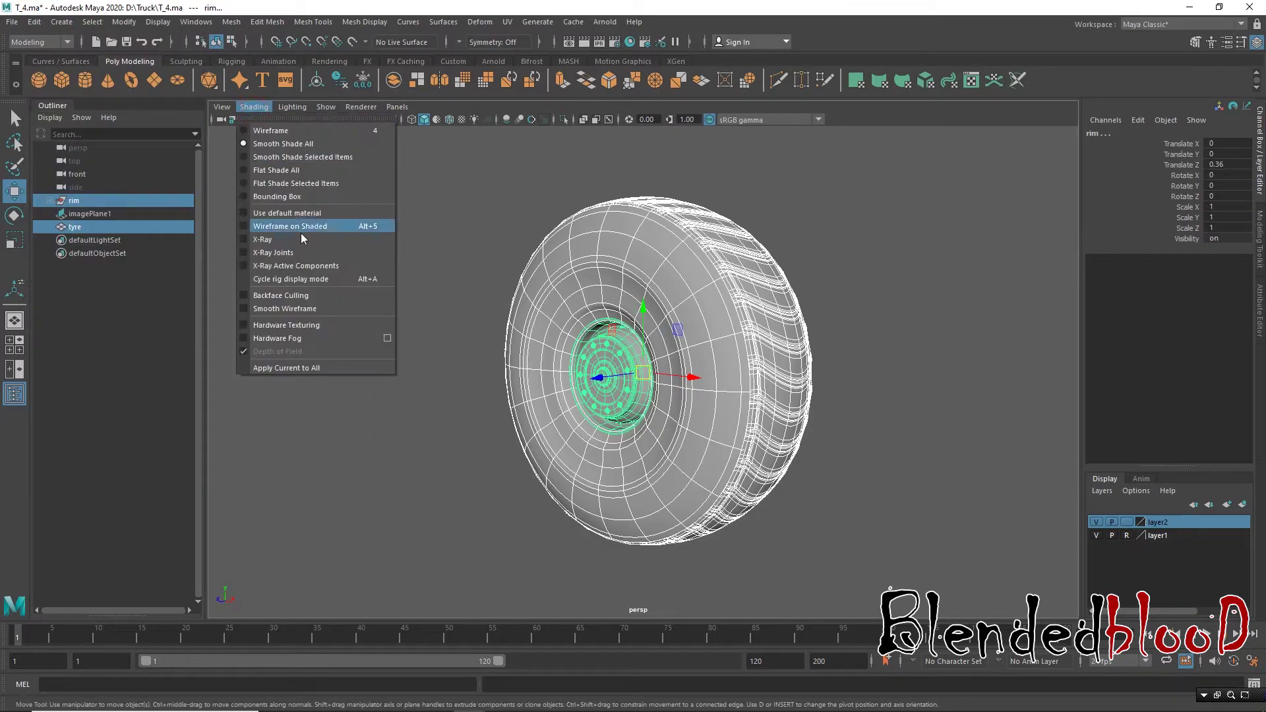
left_click(290, 195)
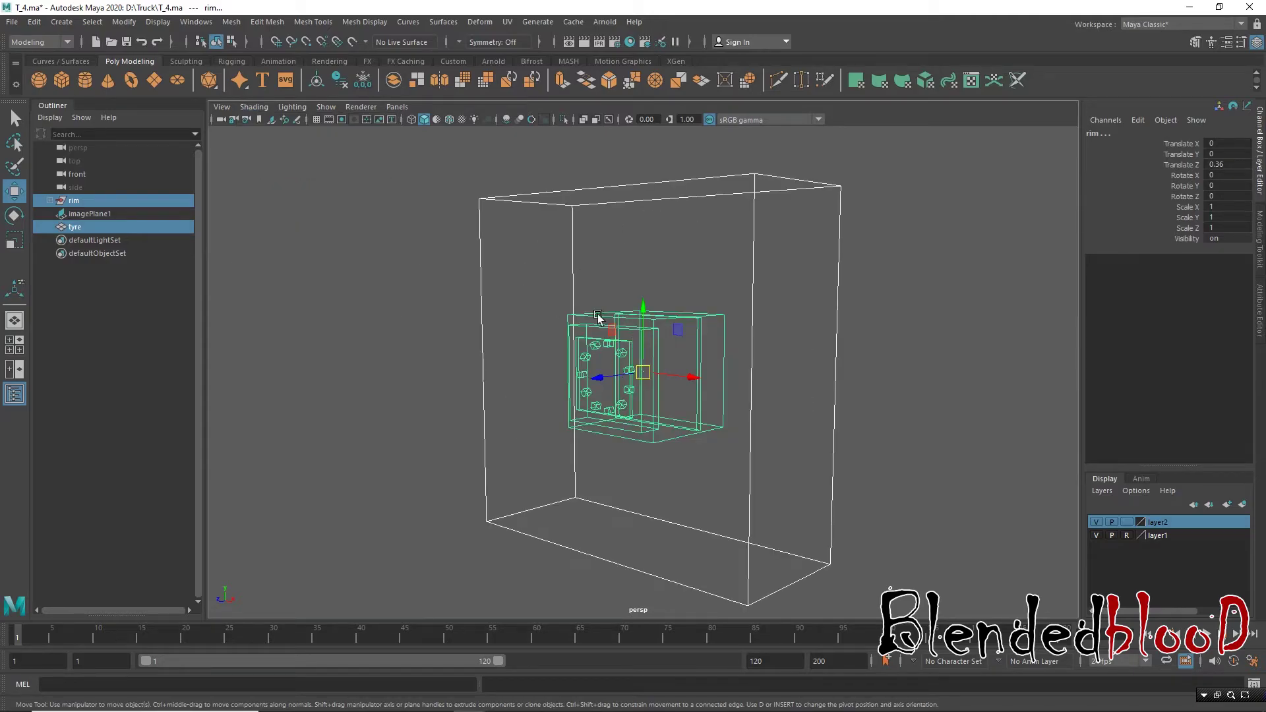
Step: Start saving the scene as T_3.ma
left_click(12, 22)
left_click(39, 99)
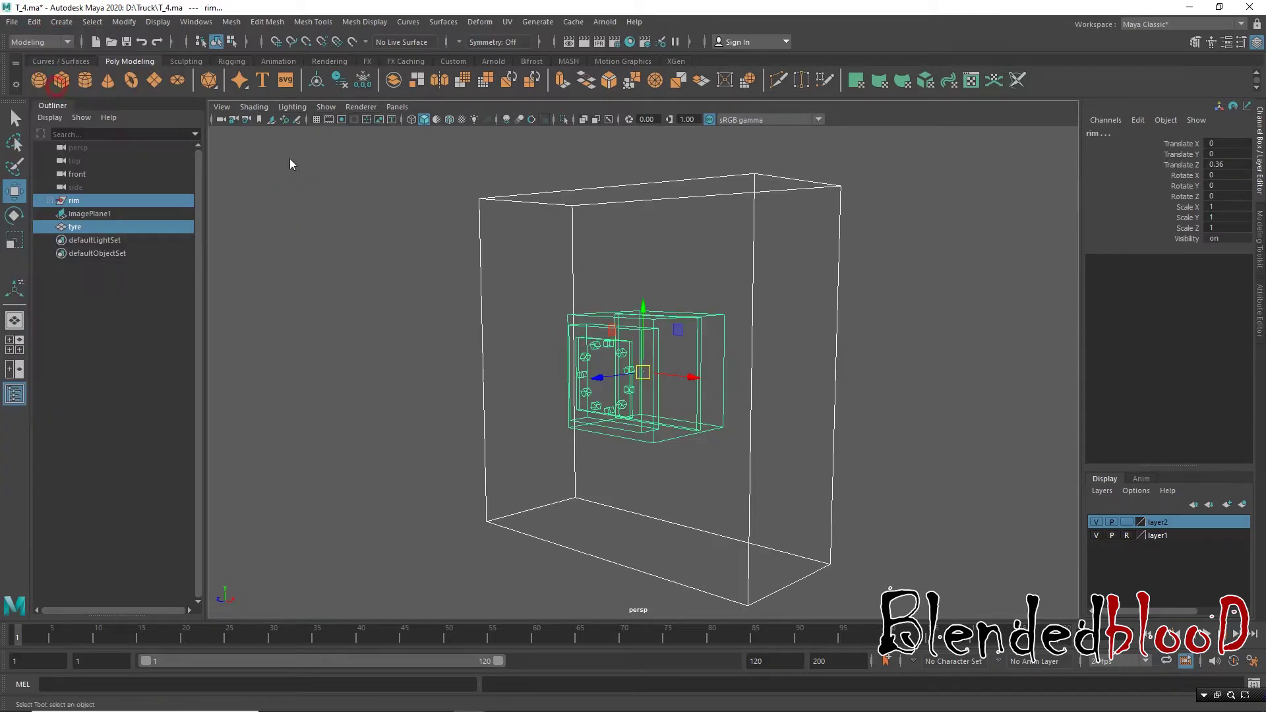
double_click(493, 221)
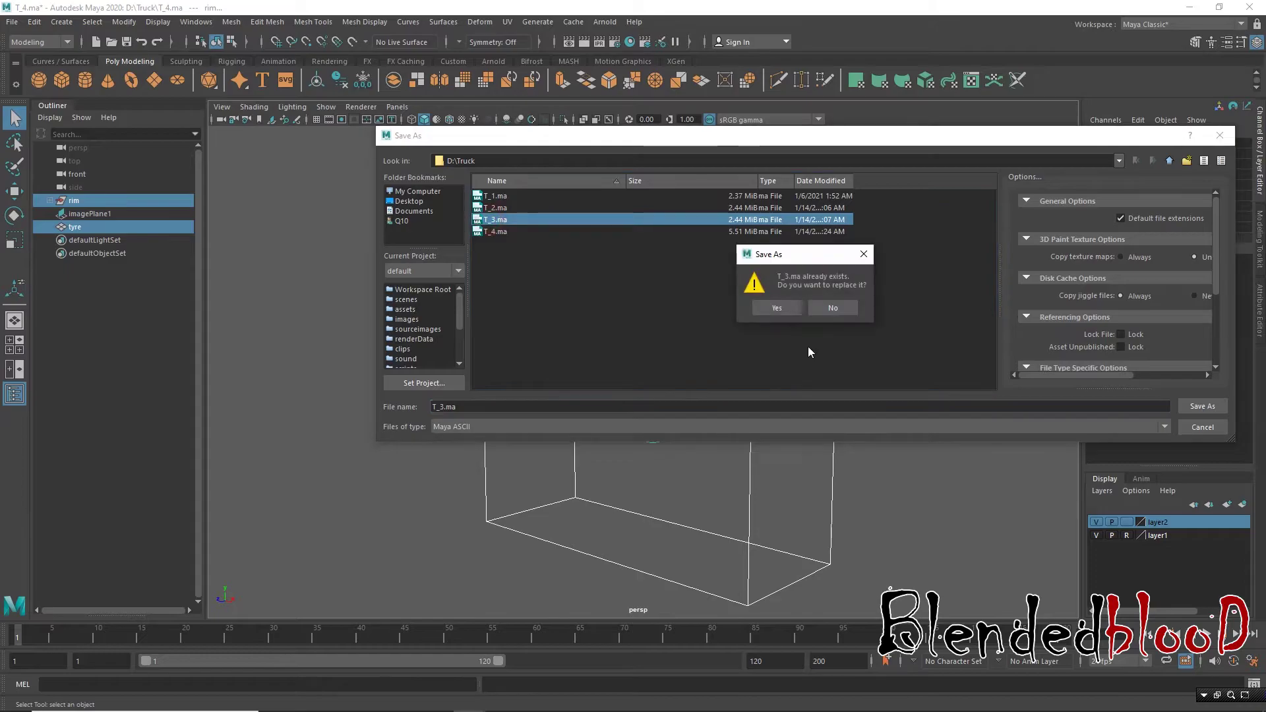
Step: Confirm the overwrite of T_3.ma, then save the scene over T_4.ma
left_click(777, 307)
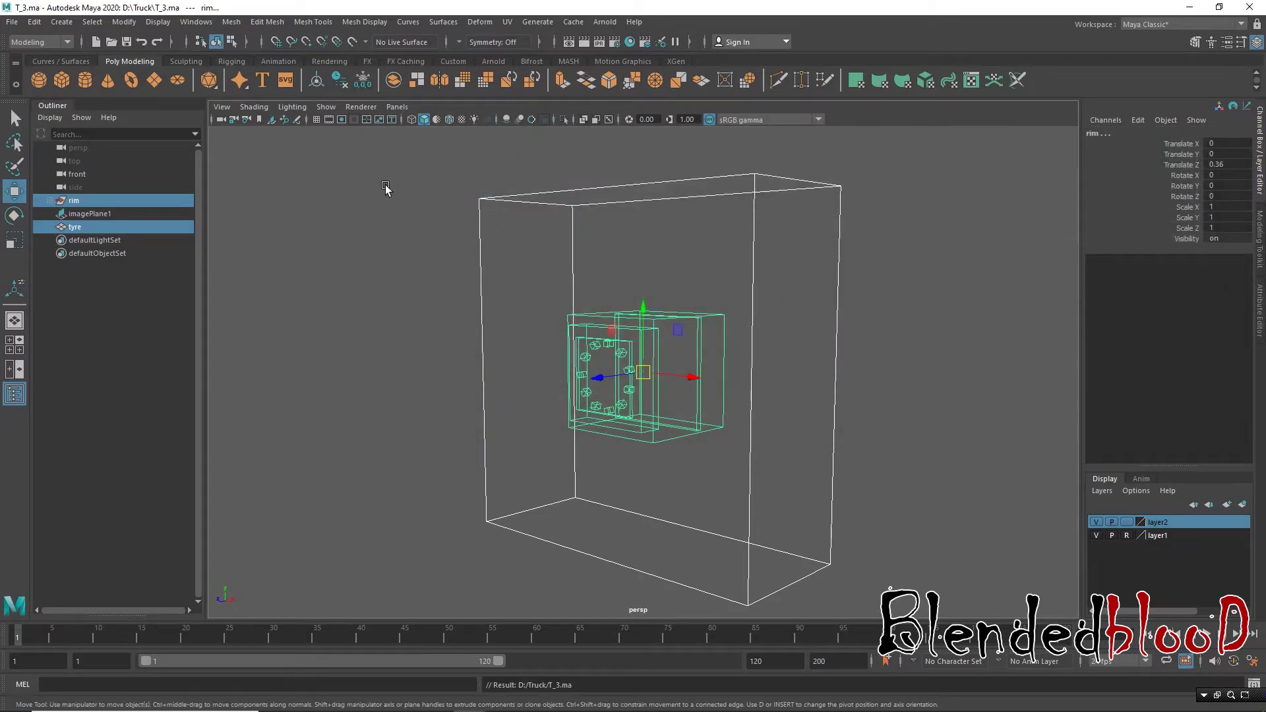
left_click(13, 23)
left_click(40, 88)
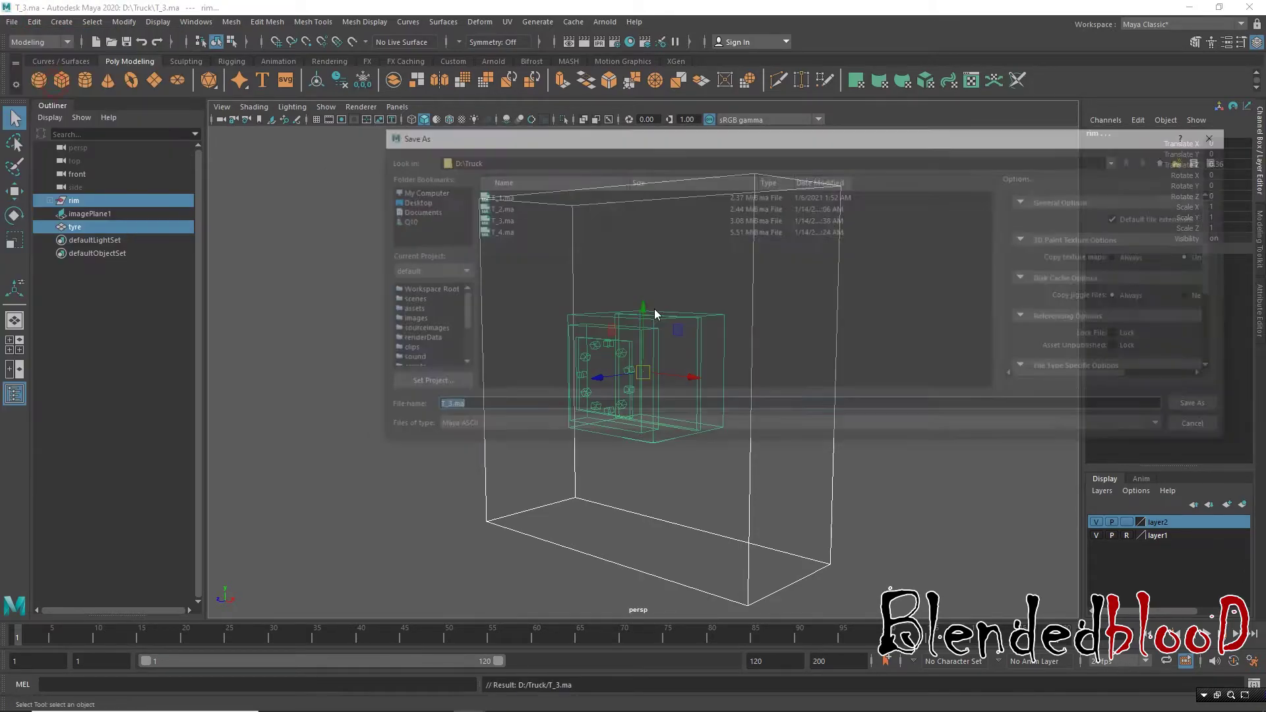
double_click(493, 233)
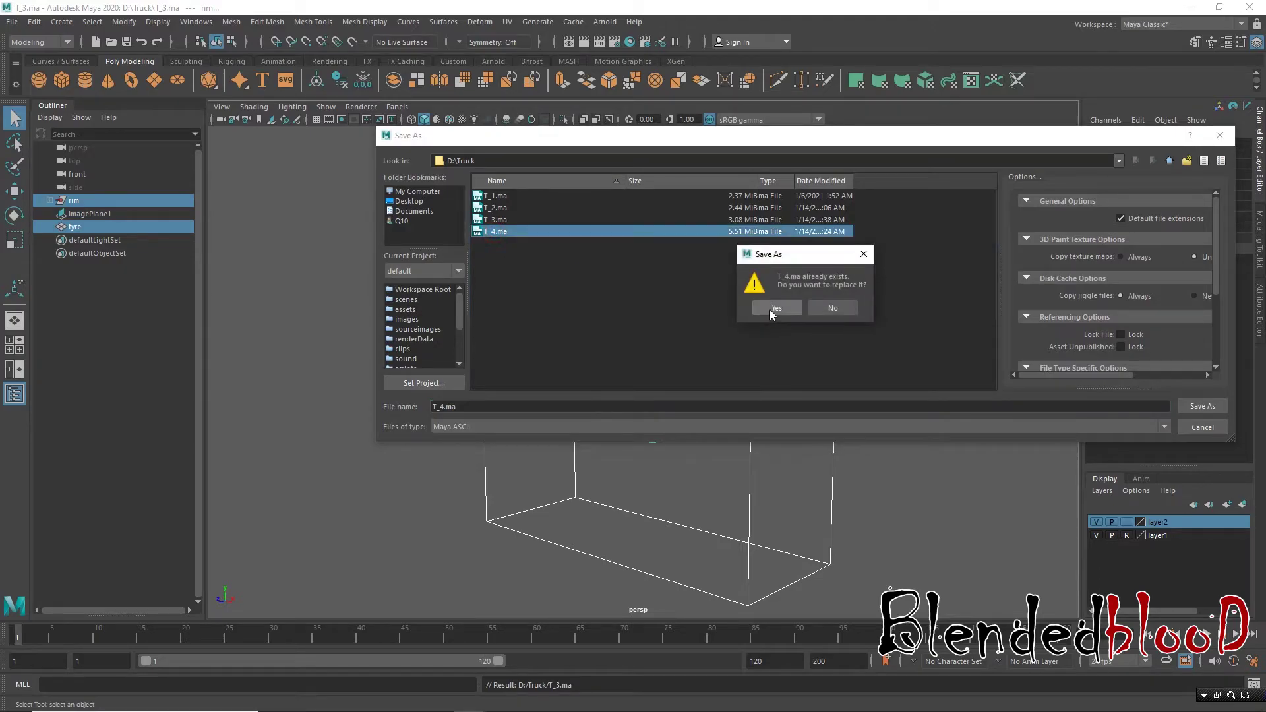
left_click(770, 310)
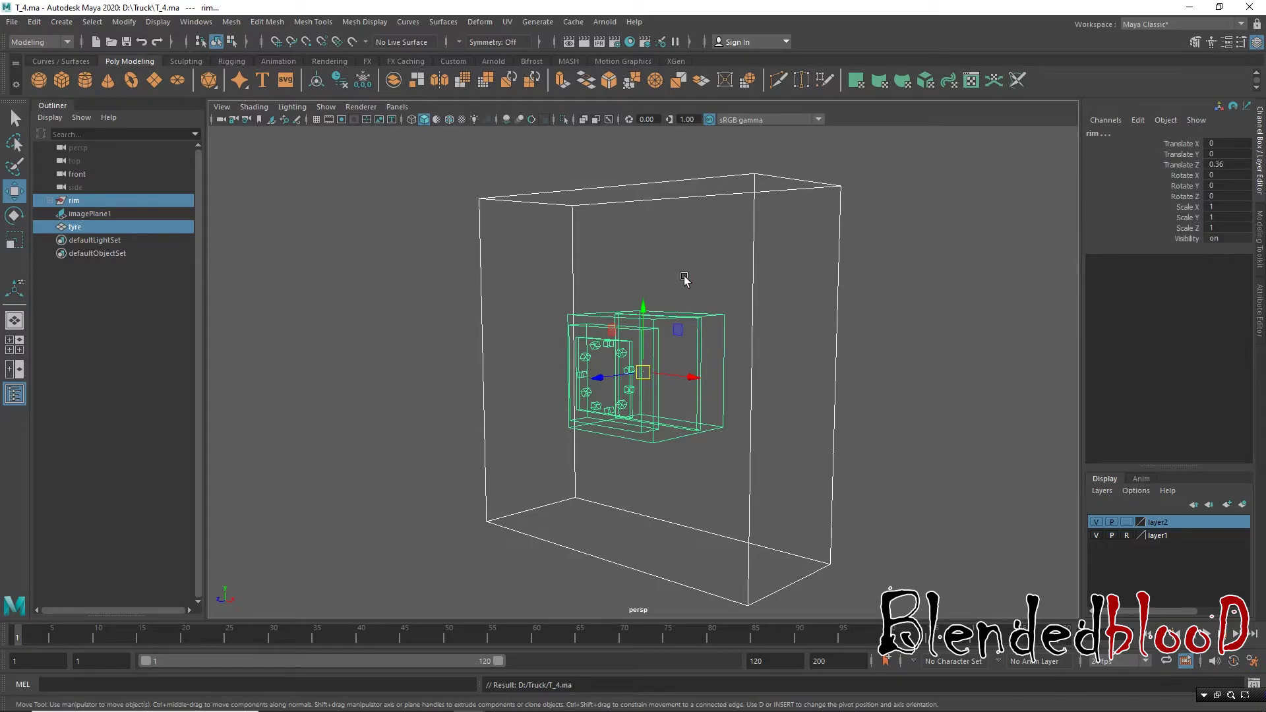
Step: Show the wheel solid-shaded in a single perspective view with the truck reference layer hidden
key("5")
key("space")
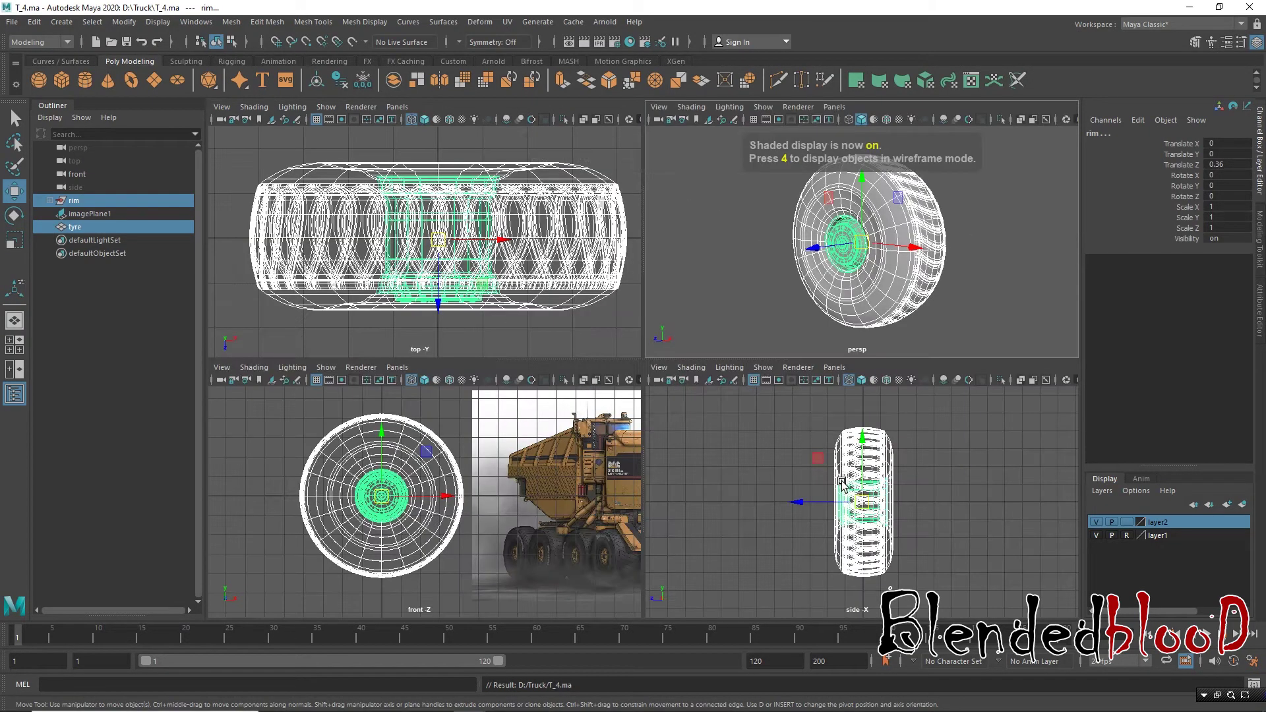
left_click(1096, 536)
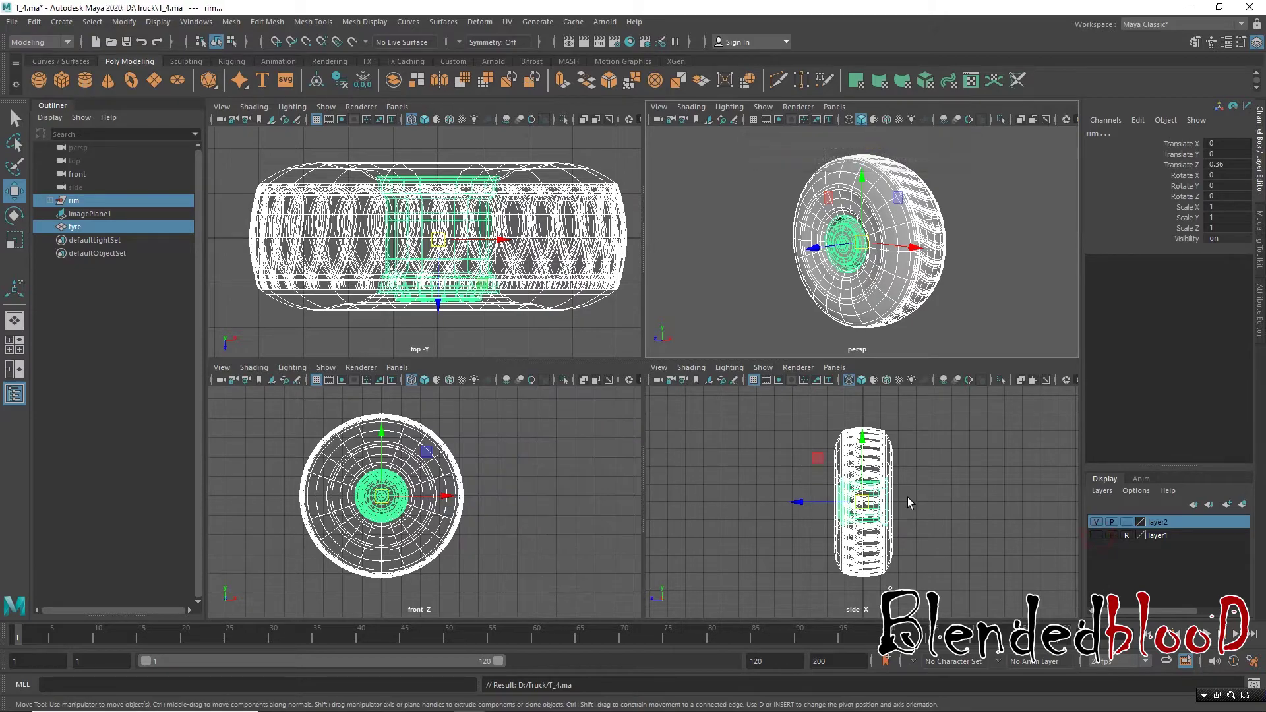
key("f")
key("f")
key("f")
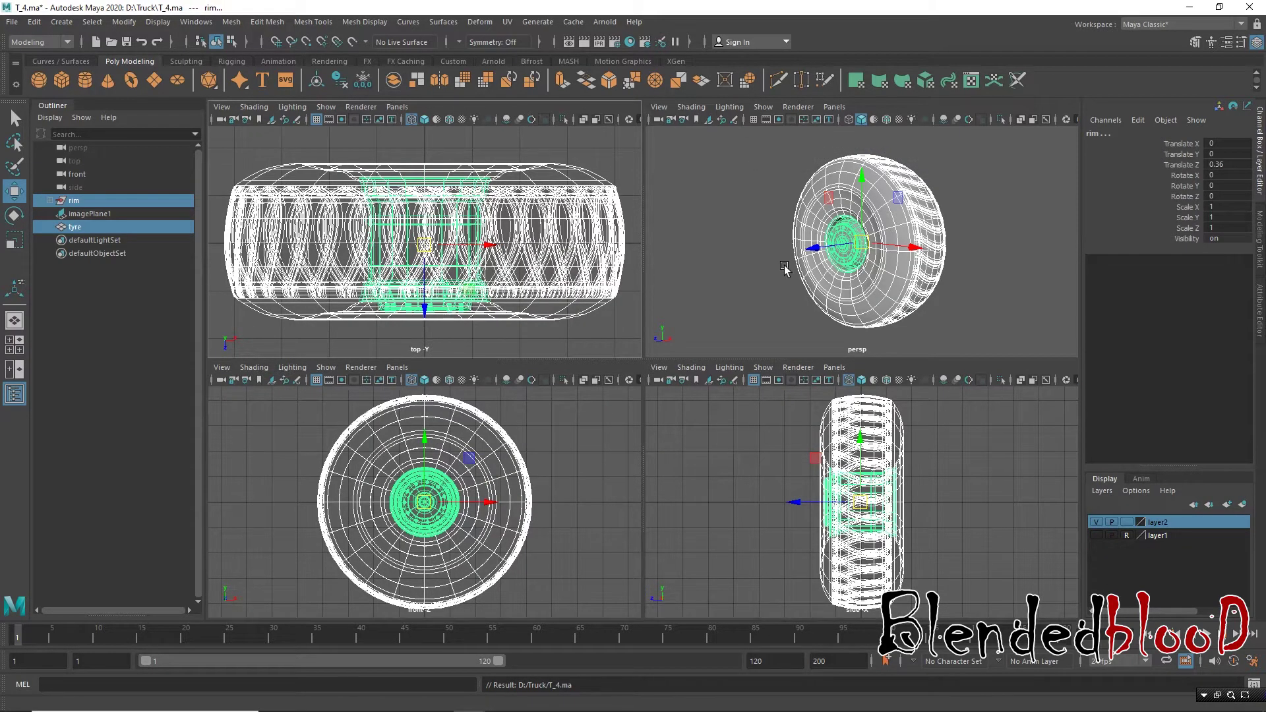
key("space")
left_click(932, 317)
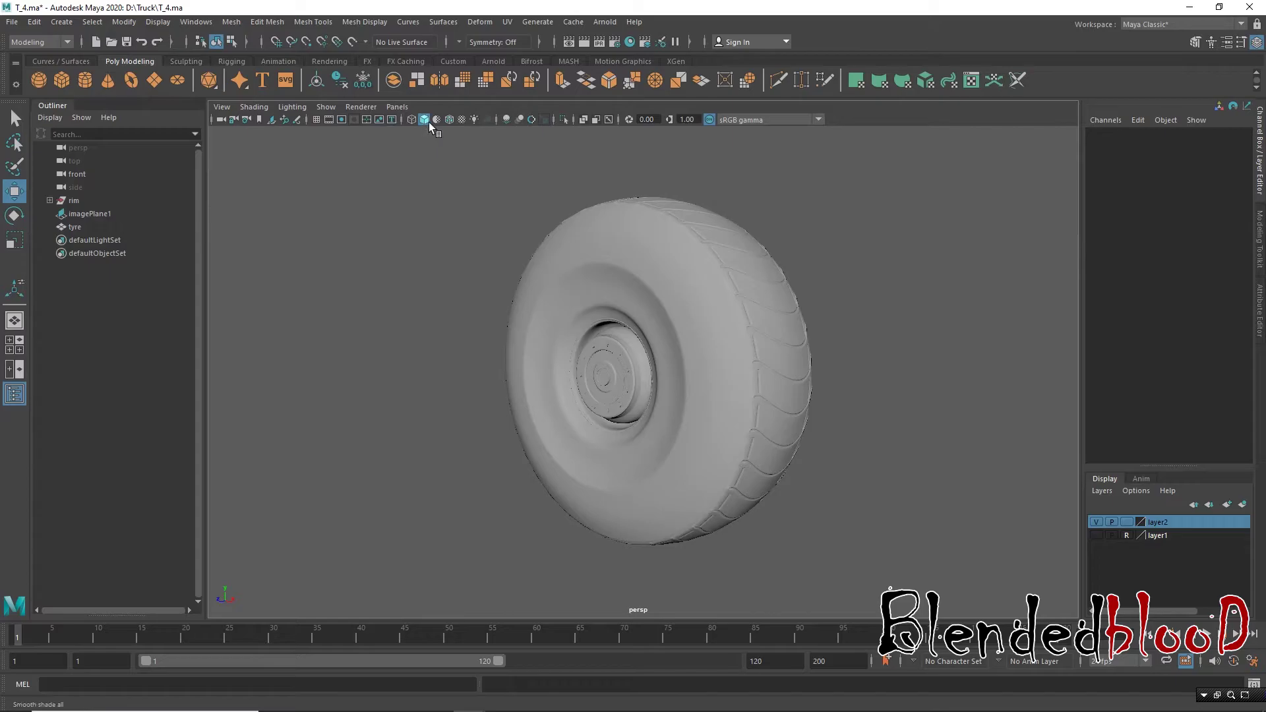
left_click(452, 118)
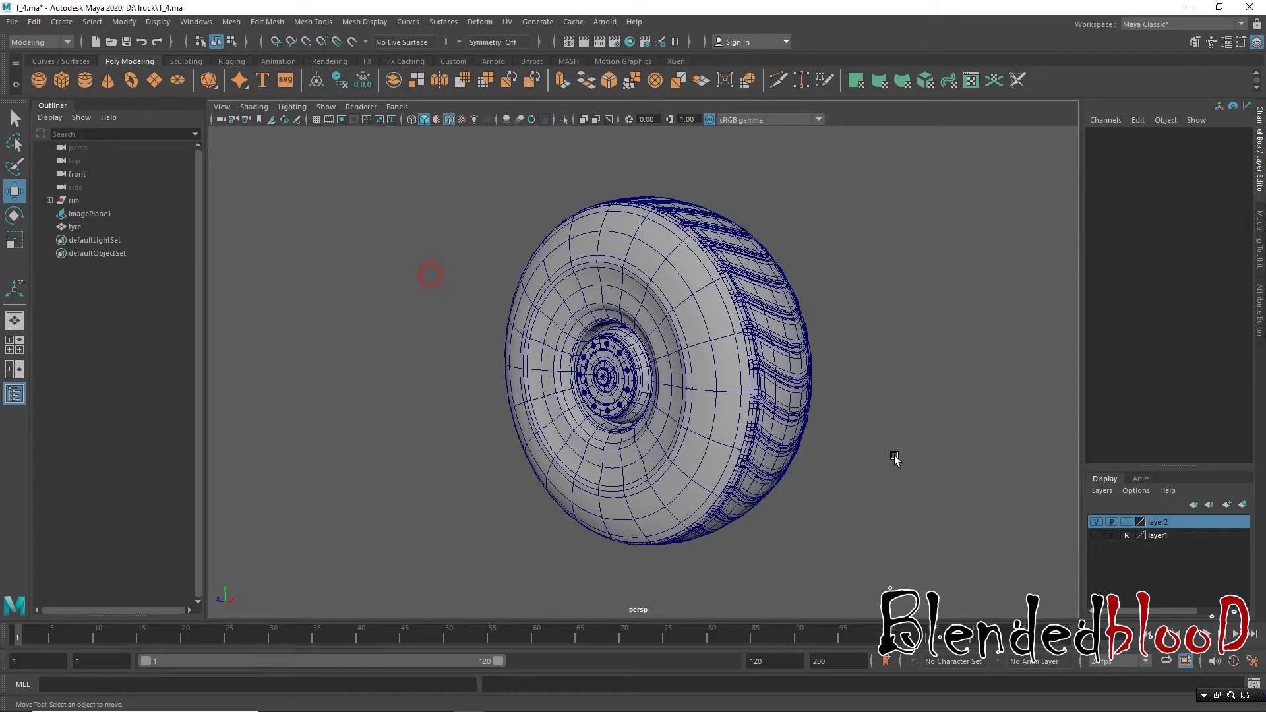
mouse_move(951, 451)
left_mouse_down("alt")
mouse_move(507, 449)
mouse_move(740, 459)
mouse_move(683, 348)
left_mouse_up("alt")
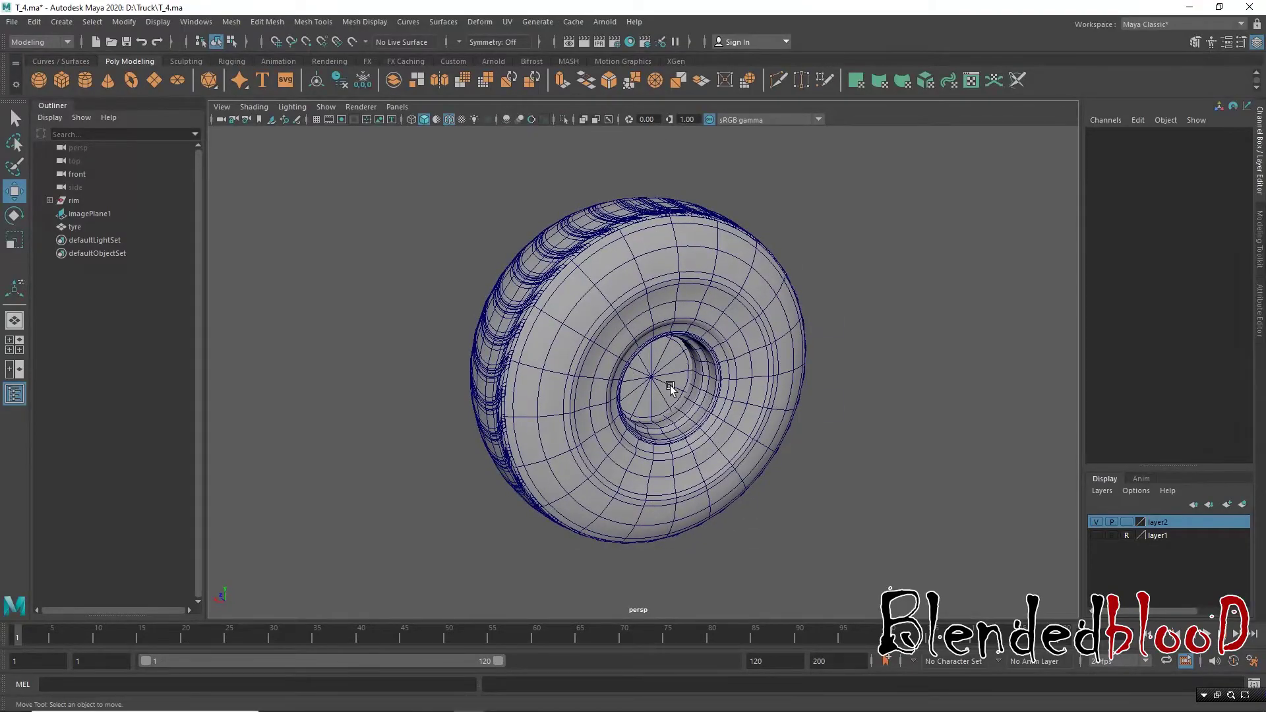
mouse_move(673, 422)
left_mouse_down("alt")
mouse_move(893, 415)
mouse_move(855, 413)
left_mouse_up("alt")
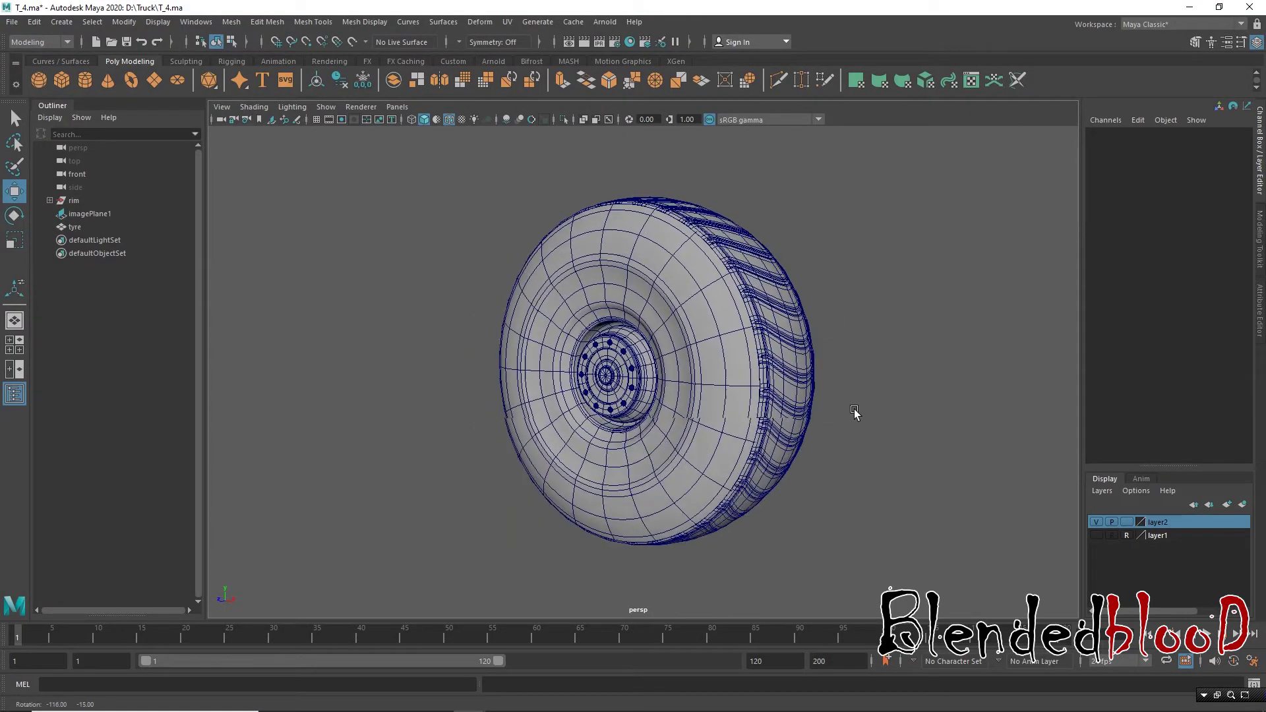
left_click(449, 120)
mouse_move(387, 311)
left_mouse_down("alt")
mouse_move(566, 326)
mouse_move(497, 331)
mouse_move(344, 307)
mouse_move(424, 311)
left_mouse_up("alt")
left_click(75, 201)
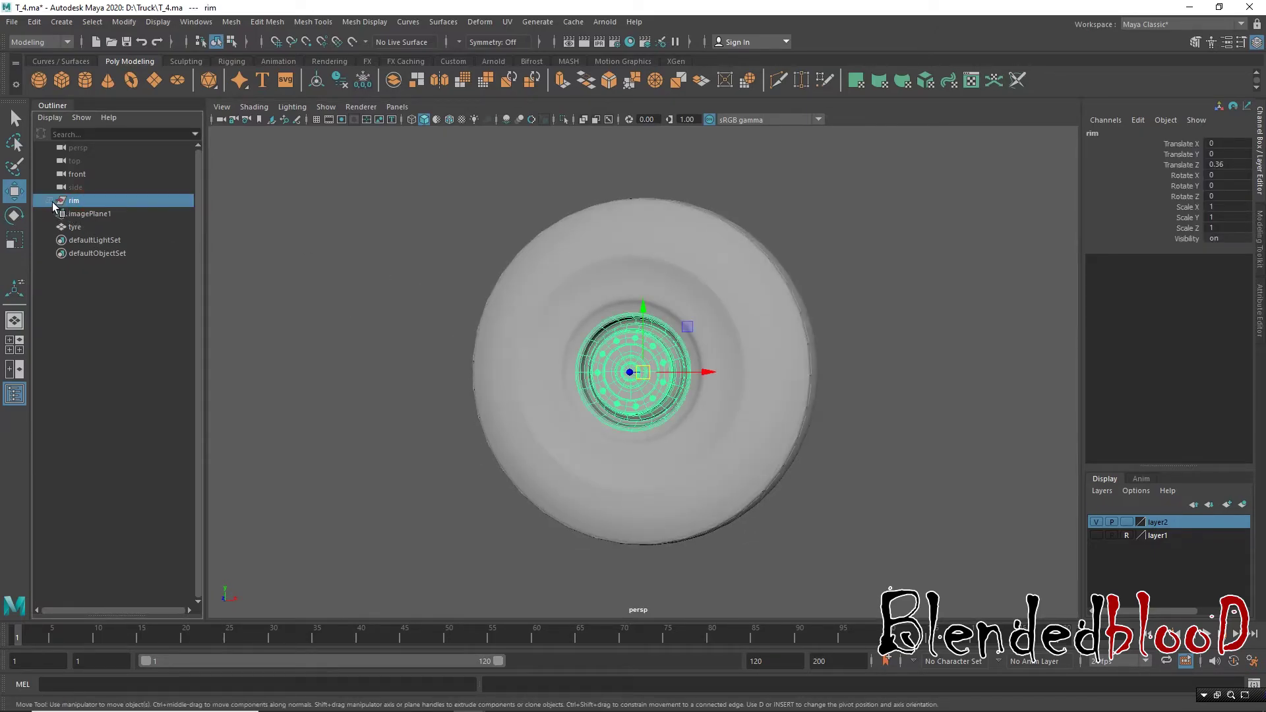
Step: Group the rim and tyre with Ctrl+G and rename group1 to 'wheel'
left_click(51, 201)
left_click(50, 200)
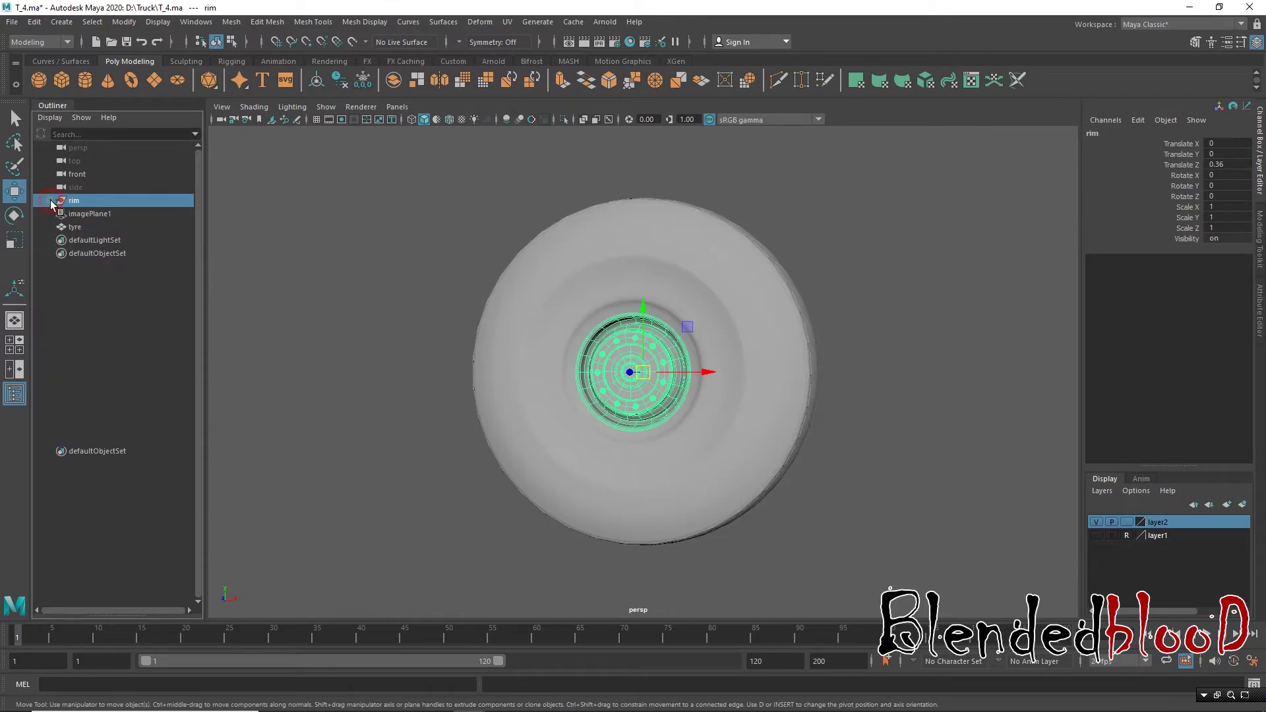
left_click(75, 227, "ctrl")
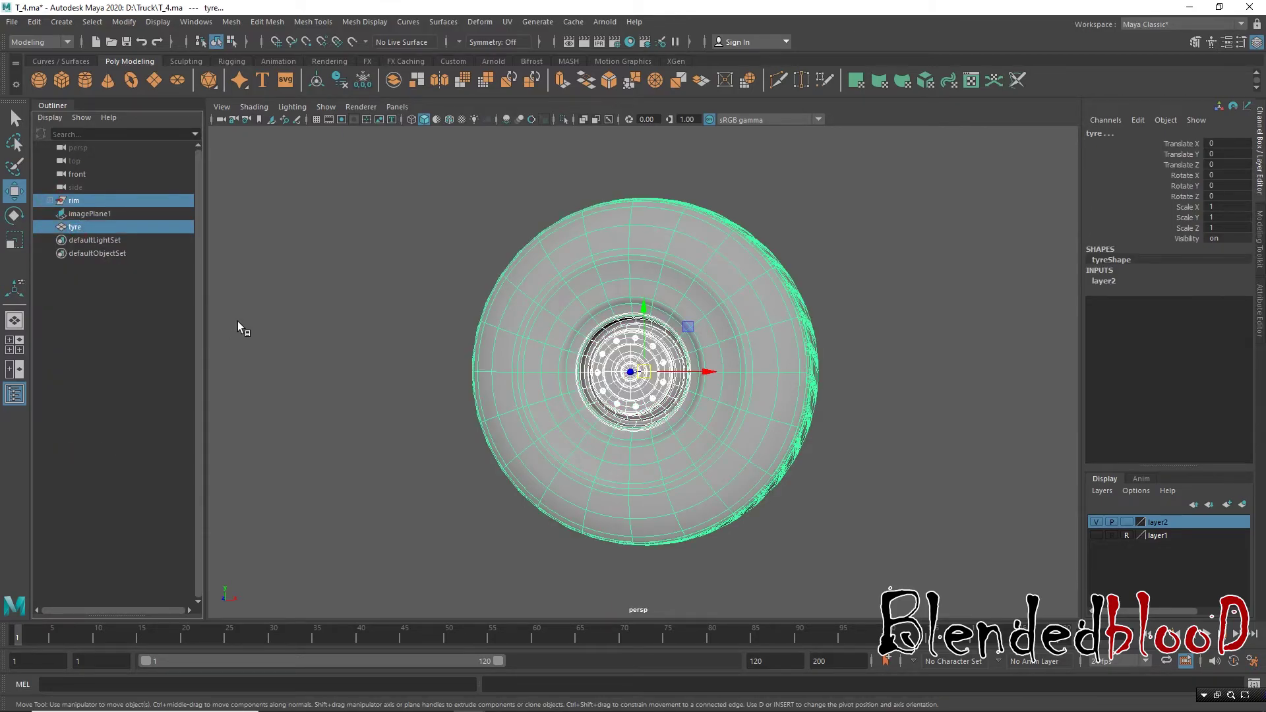
key("ctrl+g")
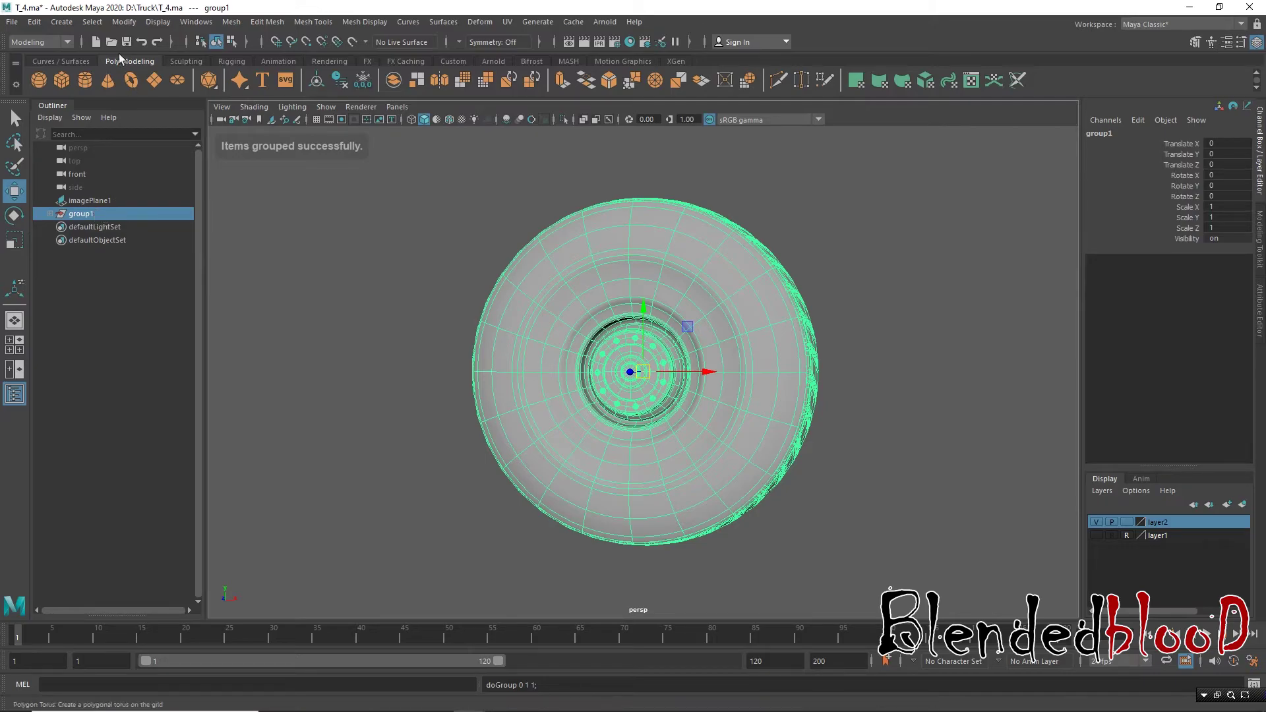
left_click(124, 22)
left_click(158, 117)
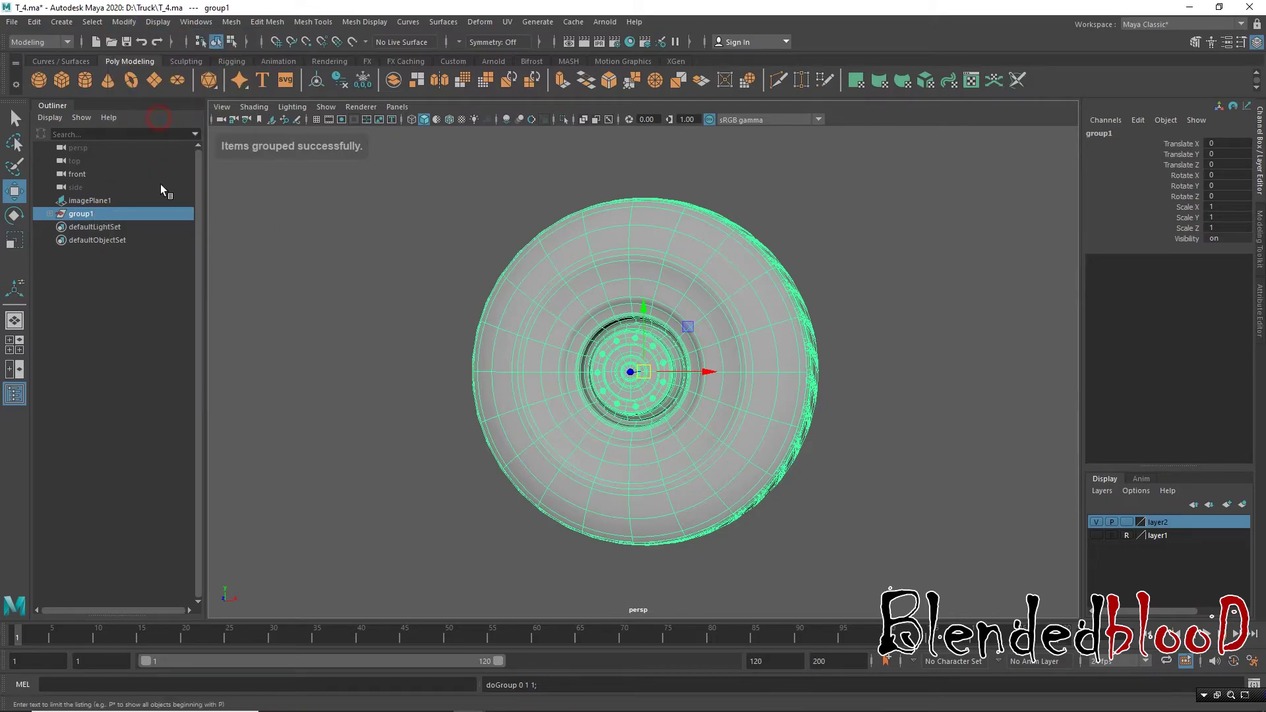
double_click(80, 214)
type("wheel")
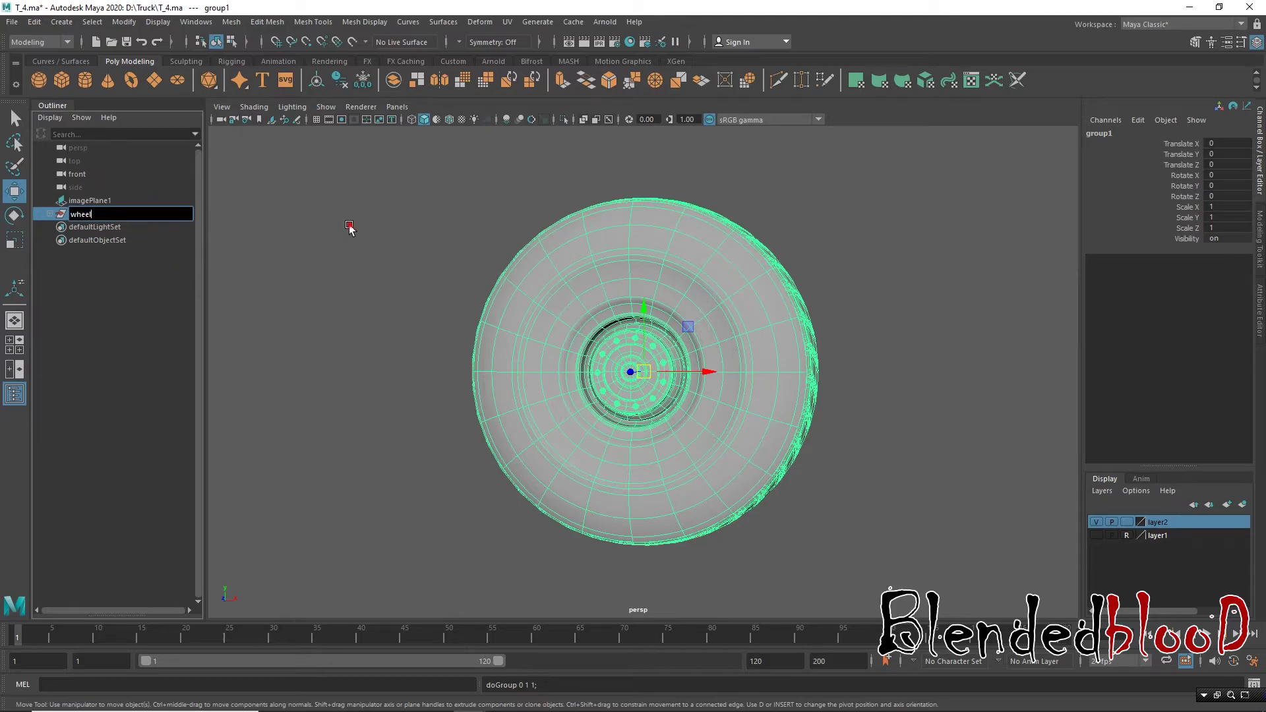
left_click(354, 229)
left_click(80, 214)
Step: In the front view, duplicate the wheel twice, placing wheel1 and wheel2 to its left
key("space")
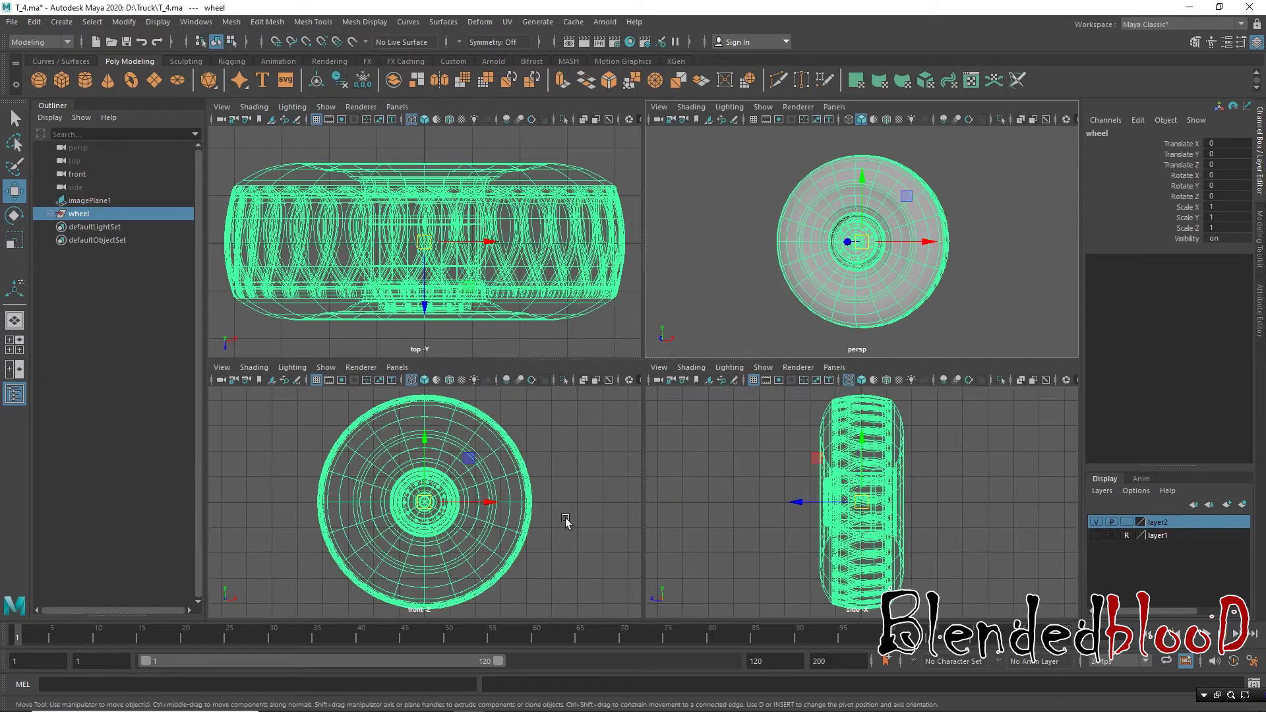
key("space")
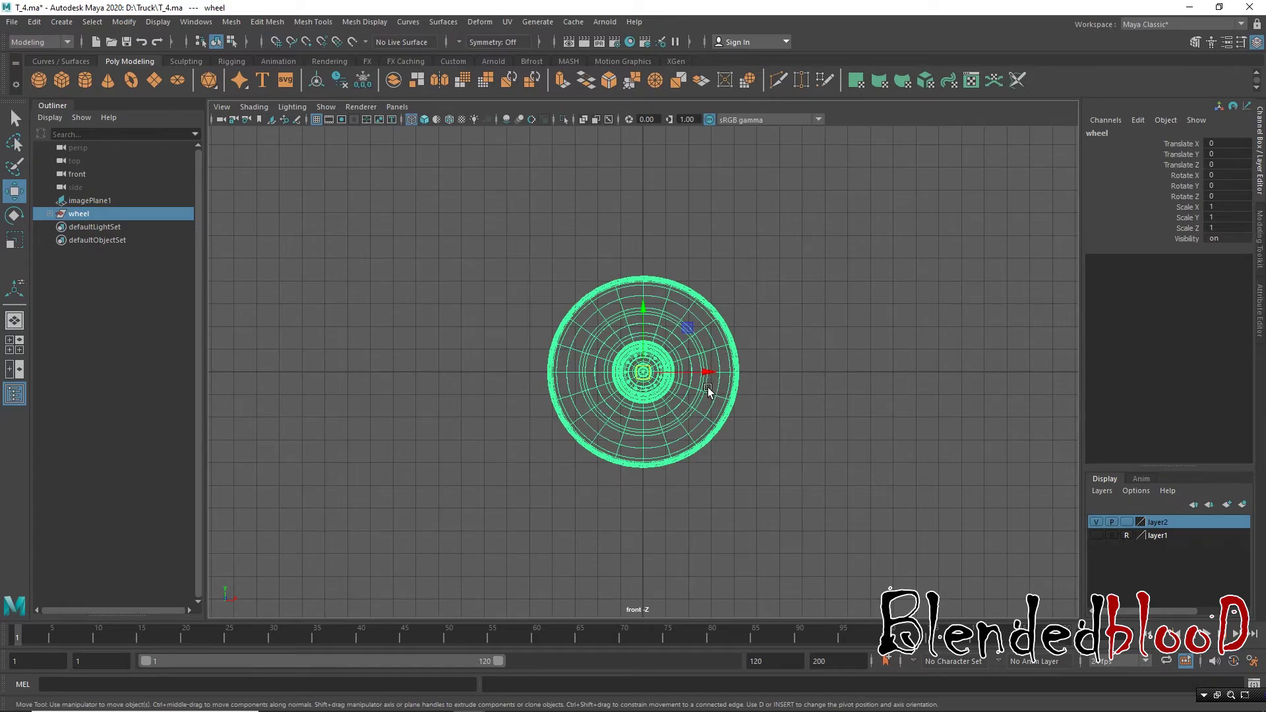
middle_click_drag(699, 409, 769, 413, "alt")
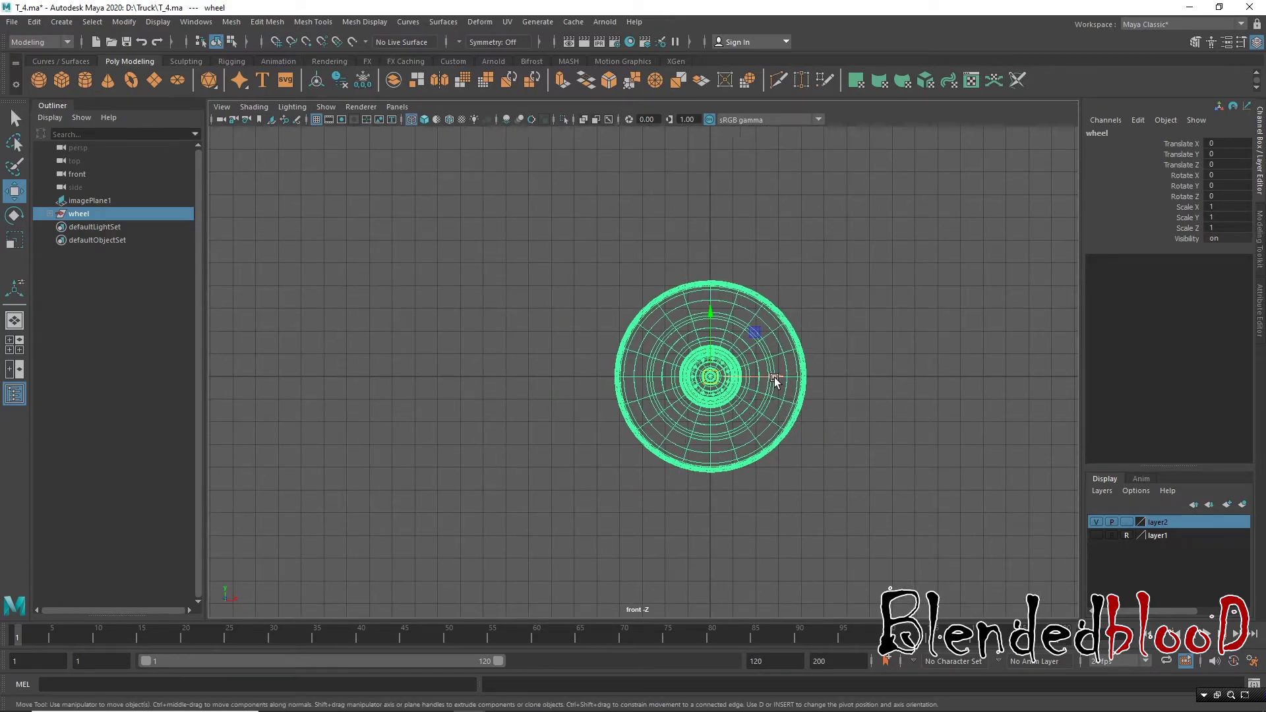
key("ctrl+d")
mouse_move(596, 385)
middle_mouse_down()
mouse_move(580, 388)
mouse_move(718, 413)
middle_mouse_up()
left_click(85, 214, "ctrl")
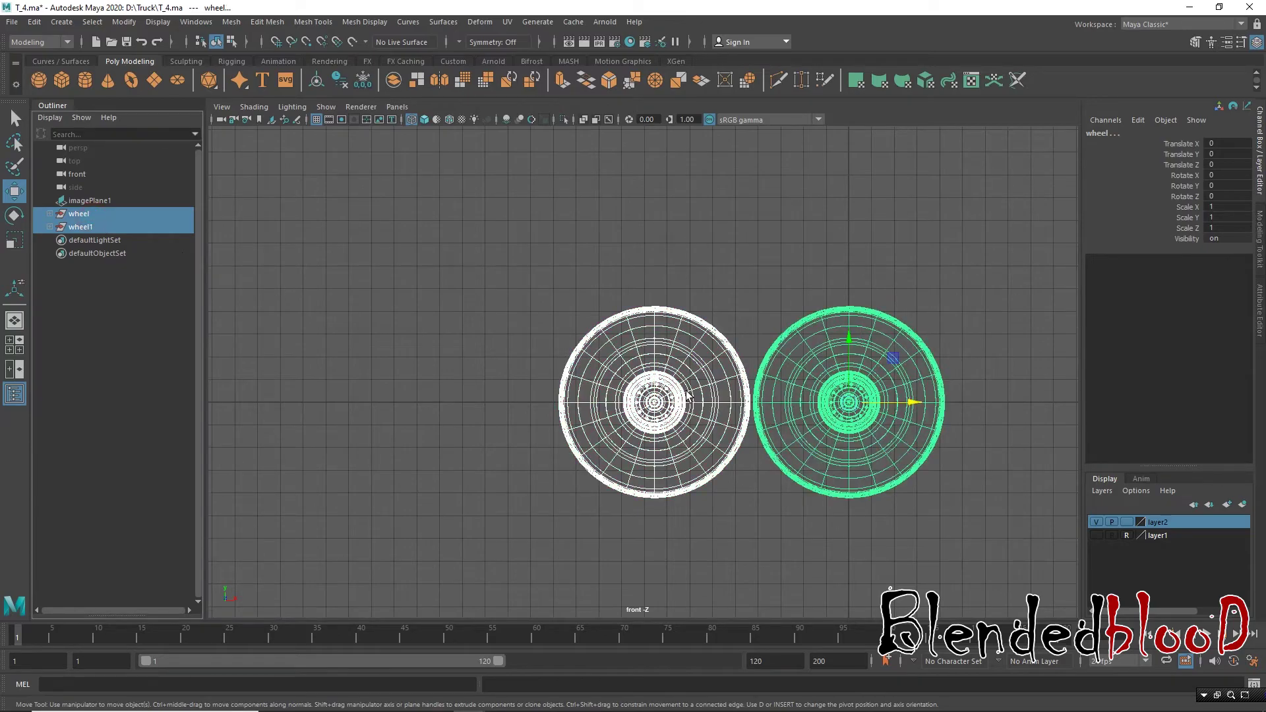
left_click(123, 228)
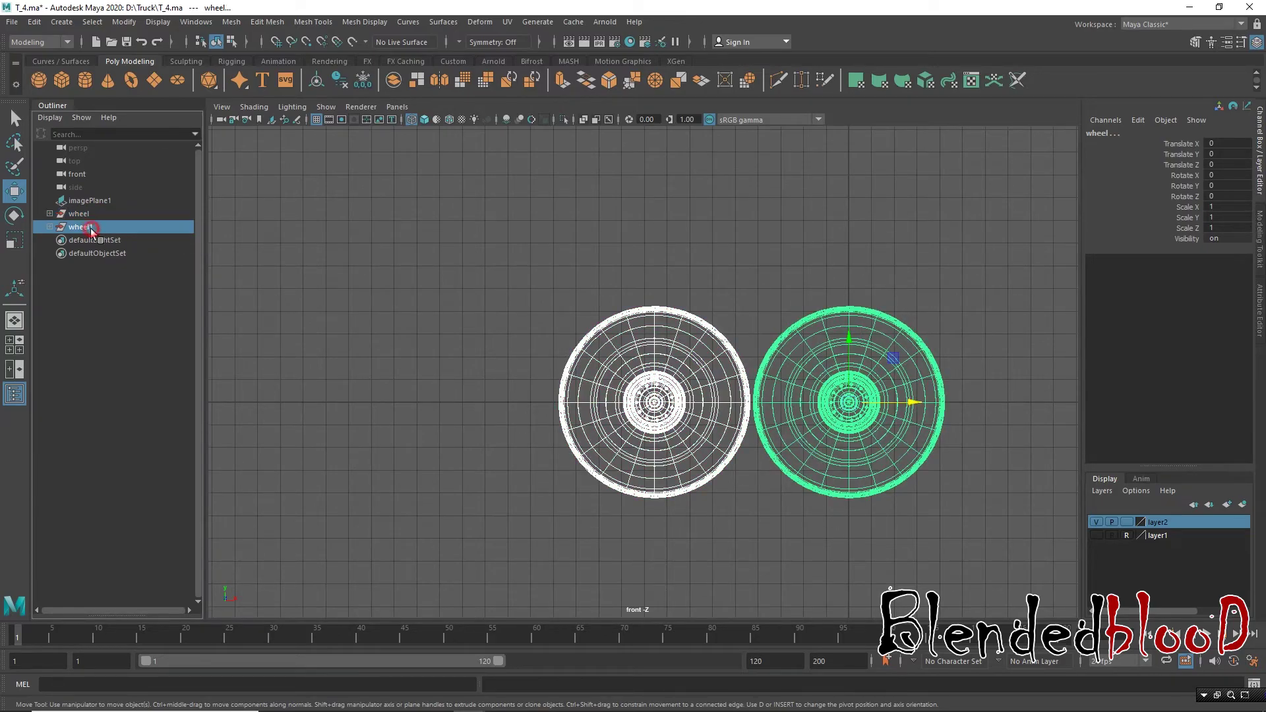
key("ctrl+d")
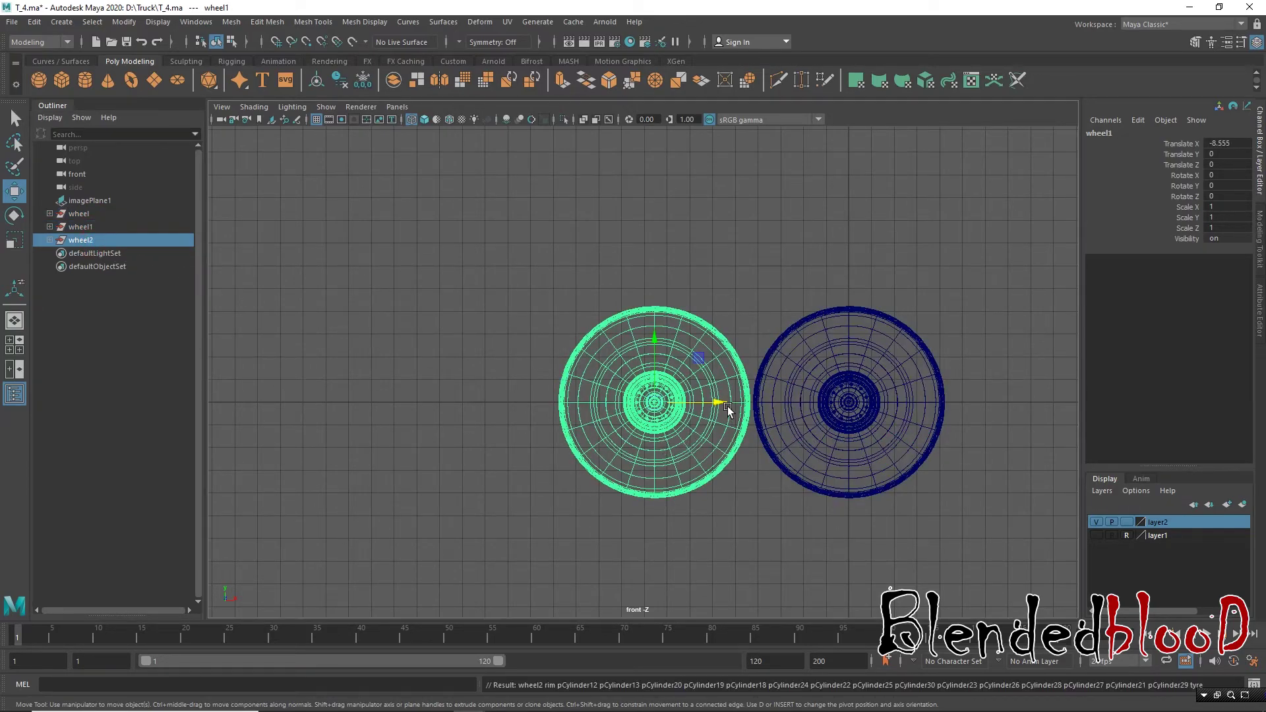
left_click_drag(720, 415, 526, 417)
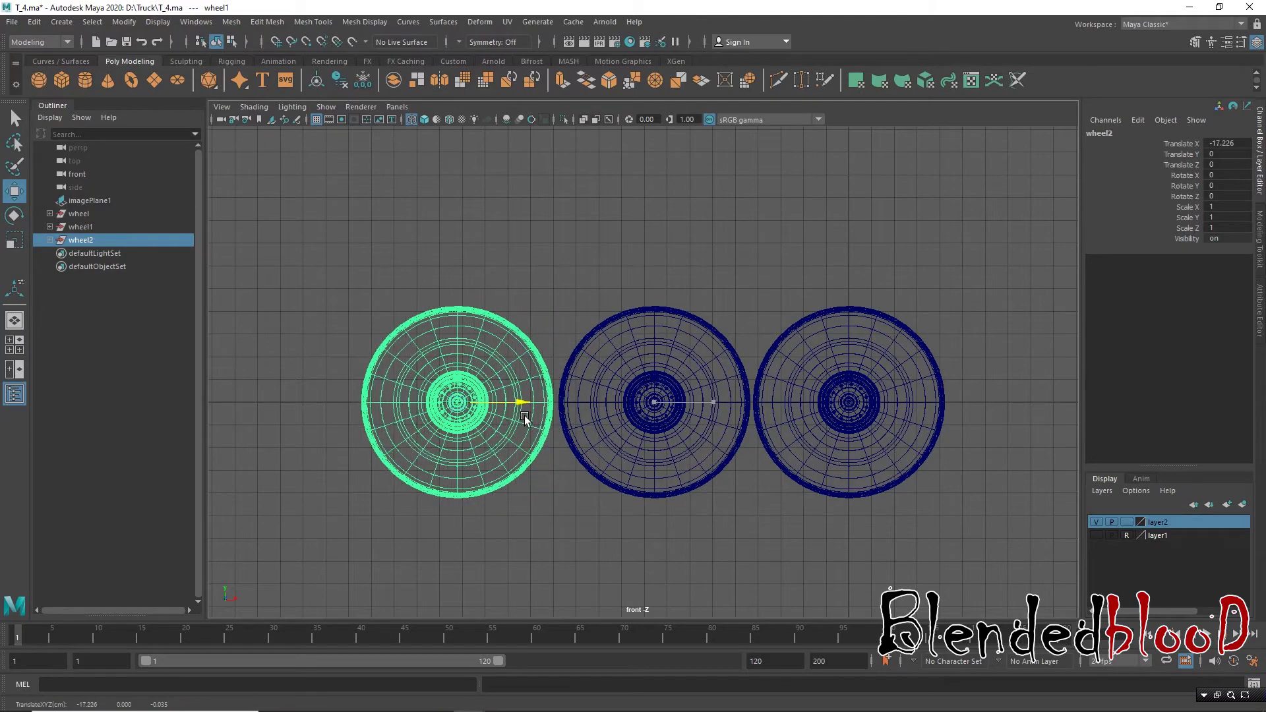
Step: Hide the truck reference layer and add wheel3 further left, completing four wheels in a row
middle_click_drag(526, 415, 672, 426, "alt")
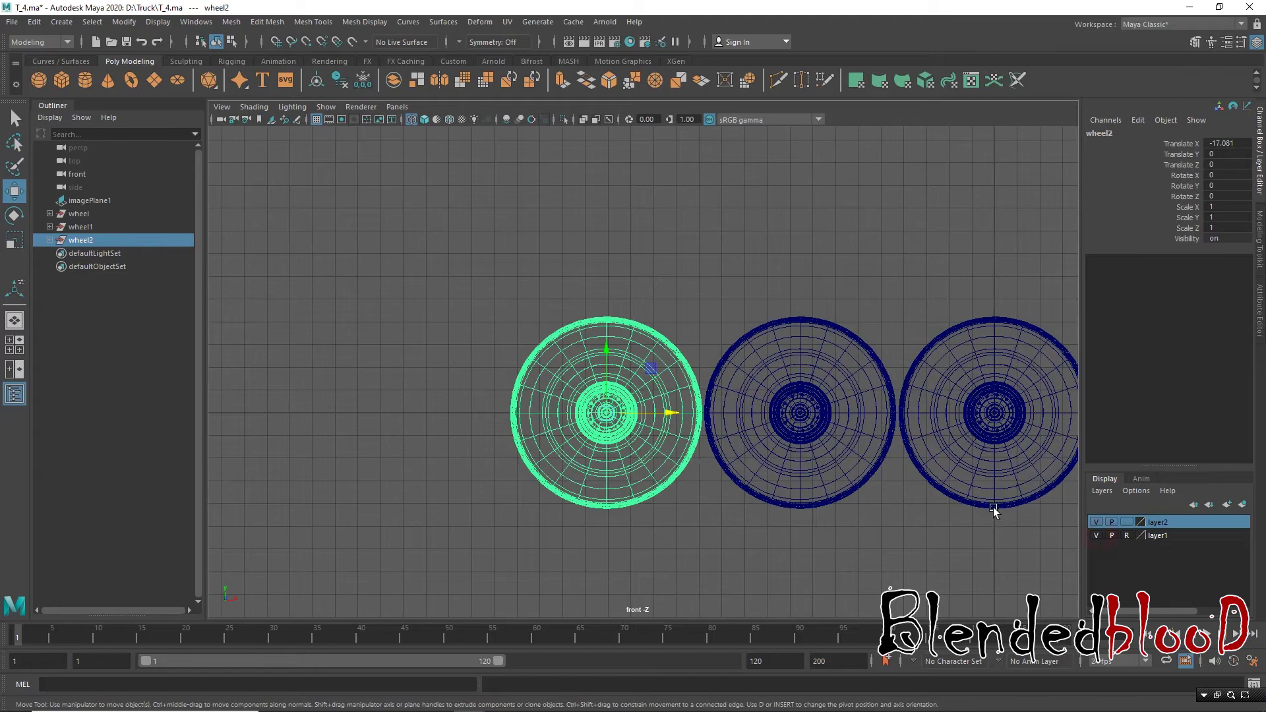
right_click_drag(994, 511, 923, 430, "alt")
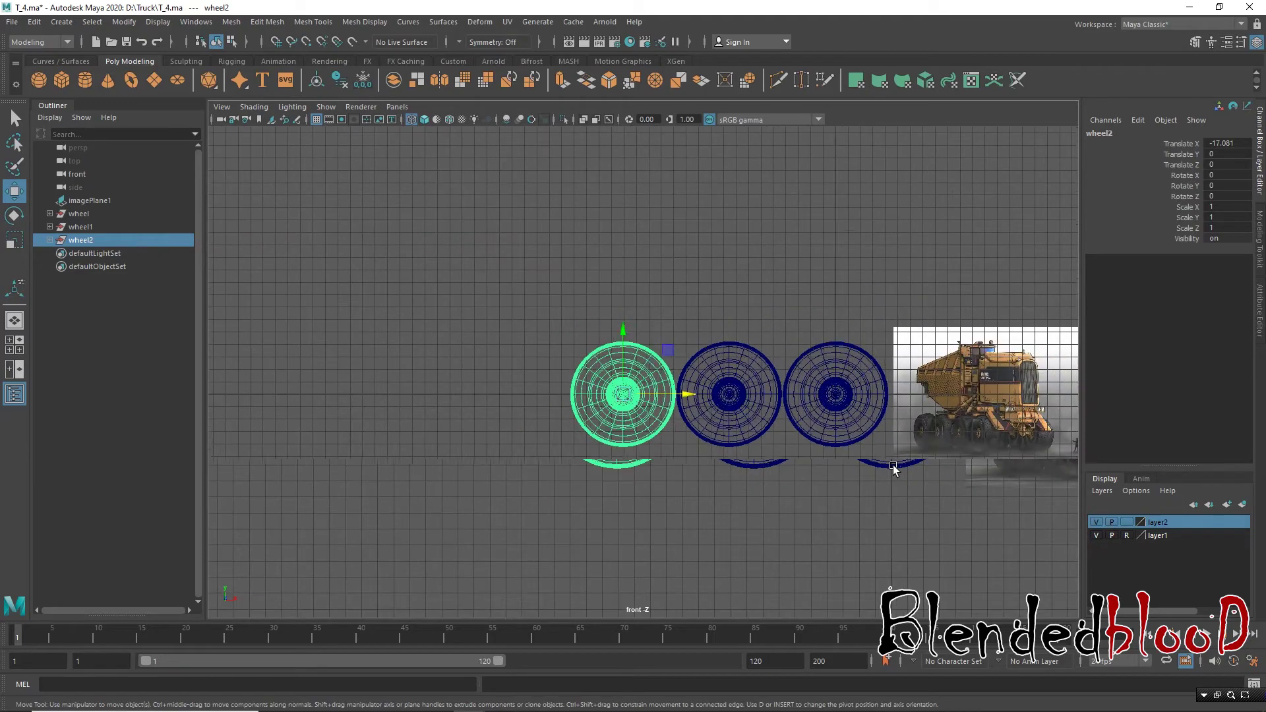
left_click(1096, 535)
right_click_drag(695, 359, 693, 424, "alt")
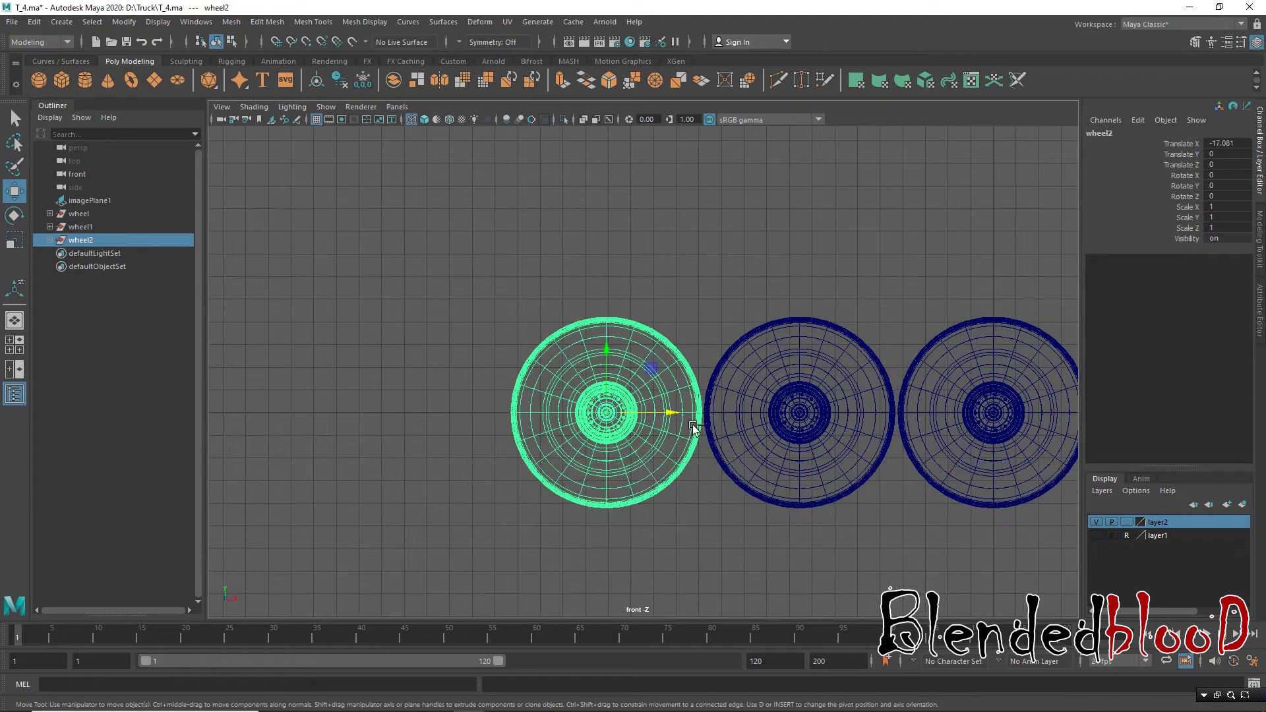
key("ctrl+d")
middle_click_drag(512, 417, 320, 417)
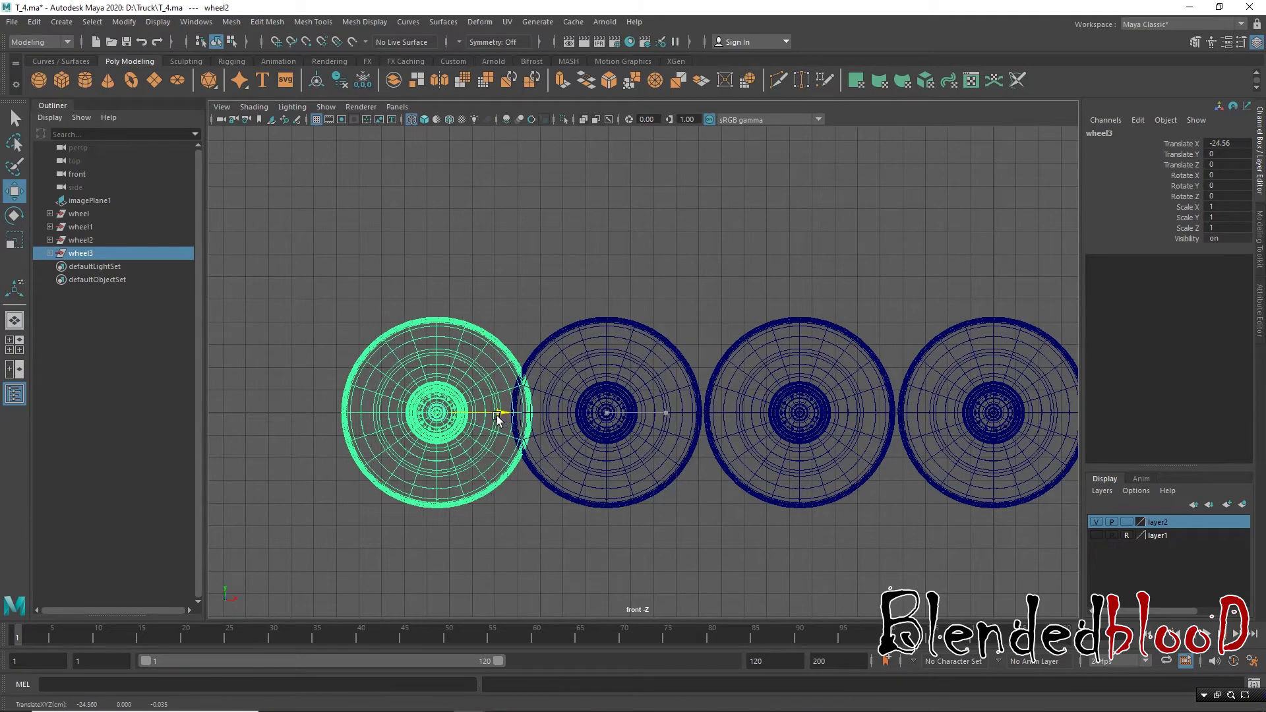
key("space")
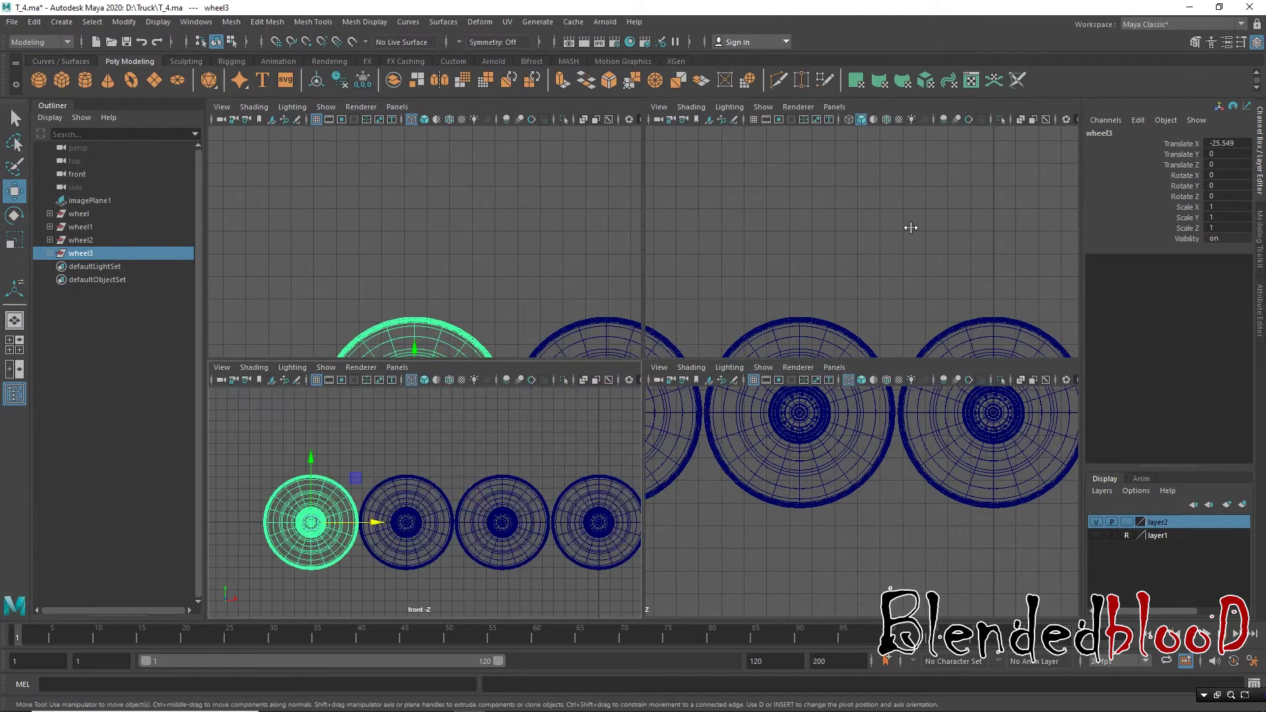
key("space")
left_click(907, 301)
Step: Scale all four wheels slightly along Z, to 1.111
left_click_drag(907, 302, 853, 310, "alt")
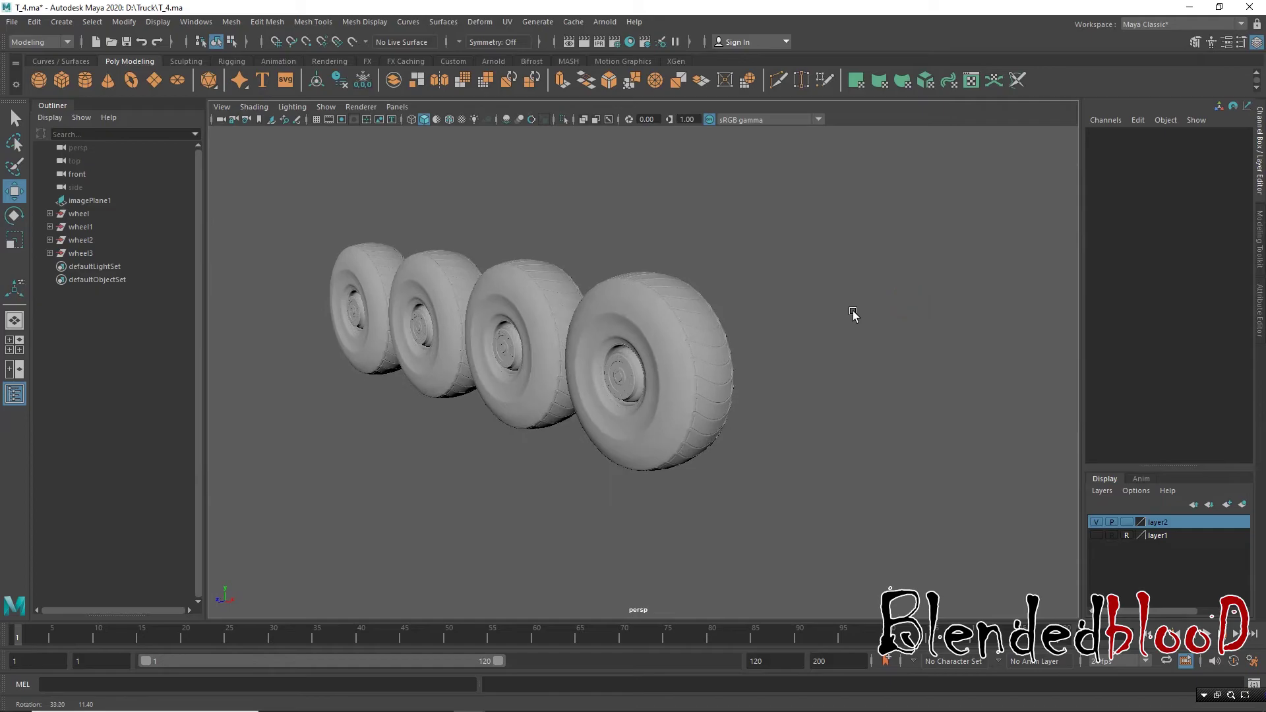
mouse_move(866, 356)
left_mouse_down("alt")
mouse_move(848, 327)
mouse_move(865, 356)
mouse_move(837, 343)
left_mouse_up("alt")
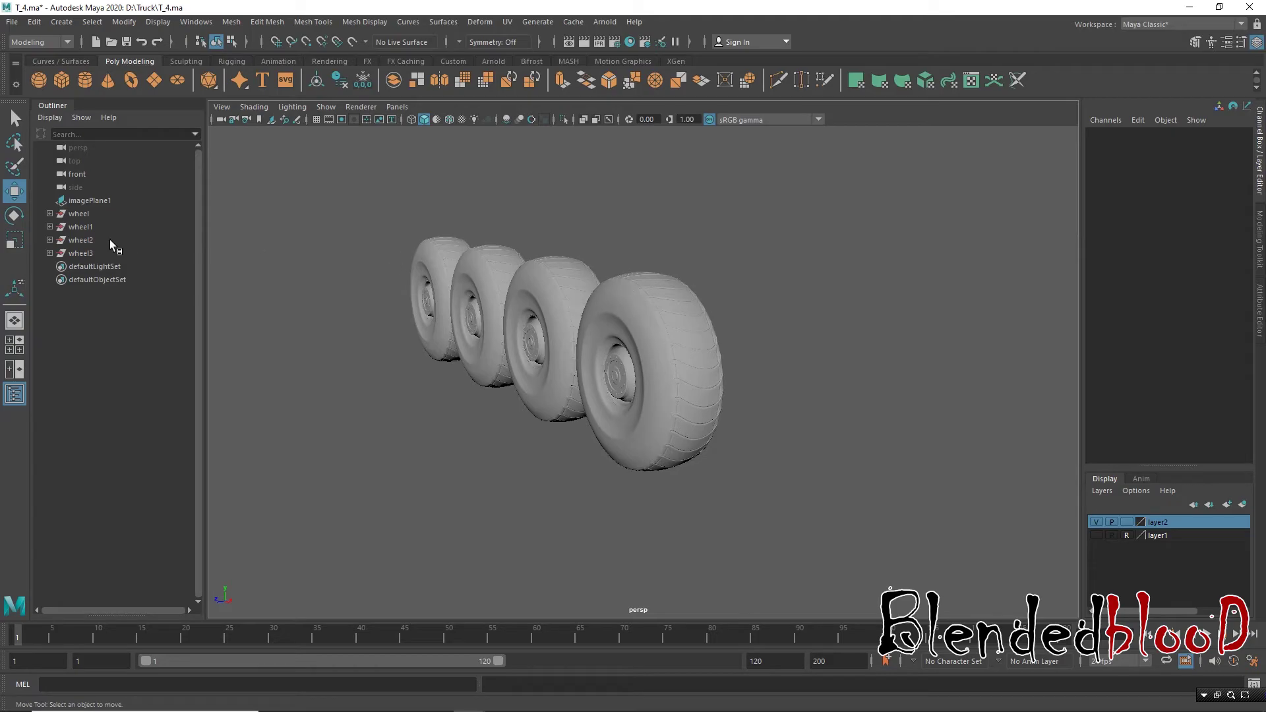
left_click(87, 215)
left_click(83, 253)
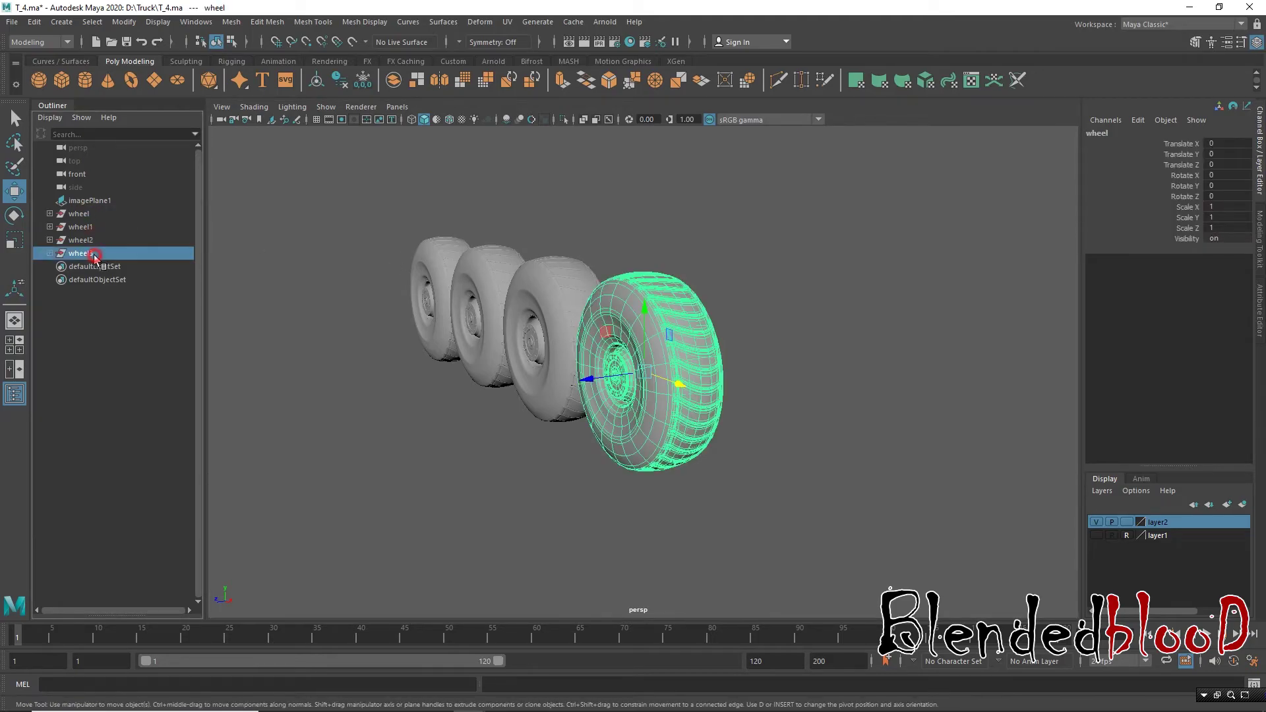
left_click(84, 215, "shift")
key("r")
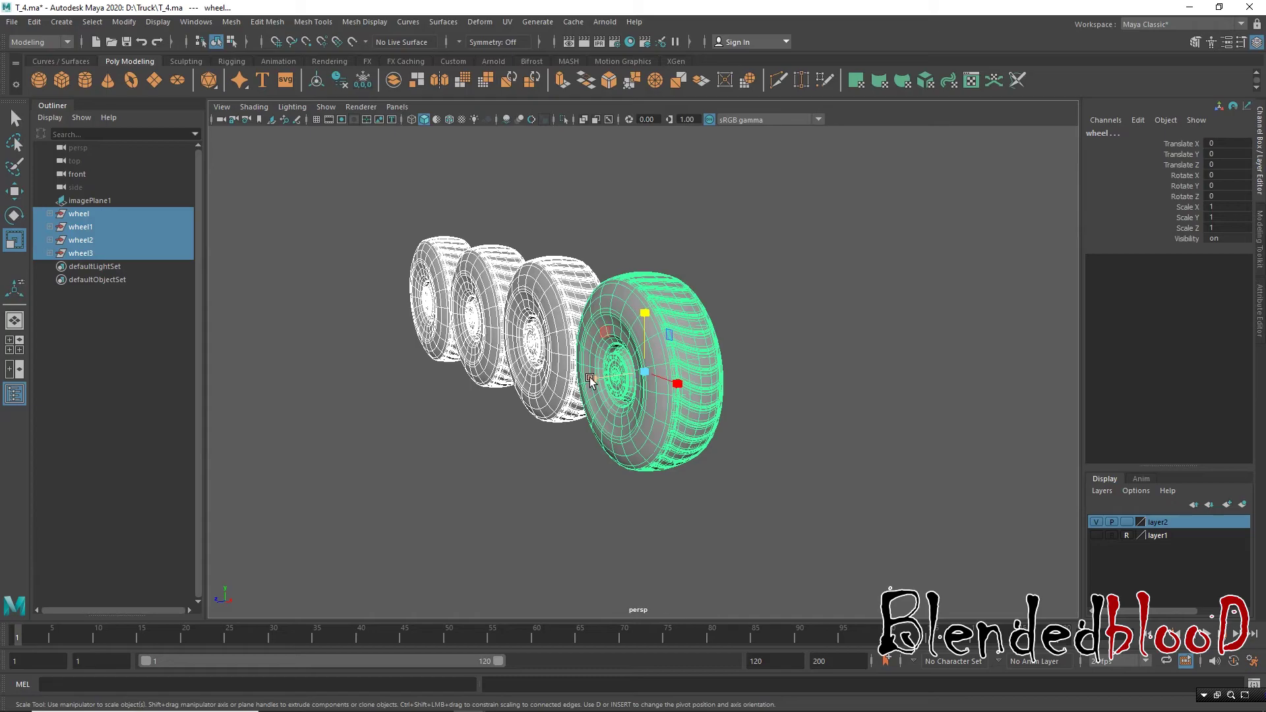
left_click_drag(590, 379, 585, 382)
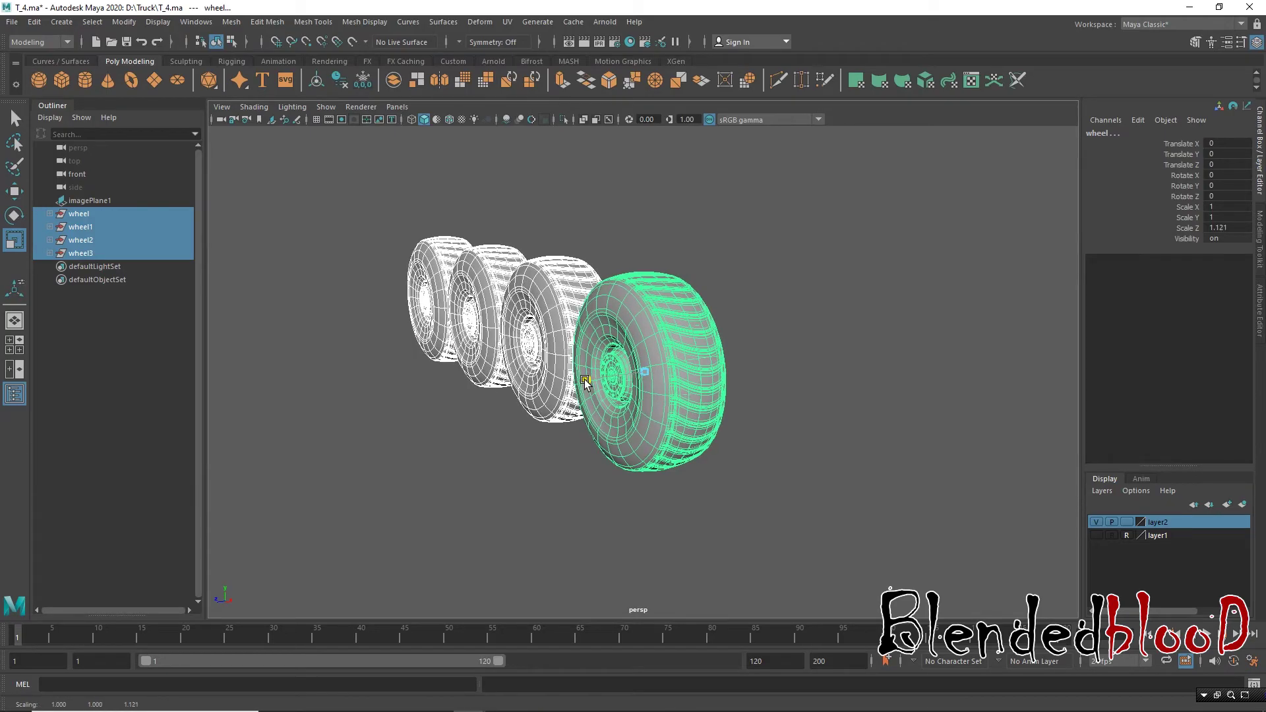
Step: Delete wheel1, wheel2 and wheel3, keeping only the original wheel
left_click(886, 422)
mouse_move(885, 423)
left_mouse_down("alt")
mouse_move(772, 430)
mouse_move(835, 422)
mouse_move(811, 424)
left_mouse_up("alt")
left_click(80, 253)
left_click(83, 240, "ctrl")
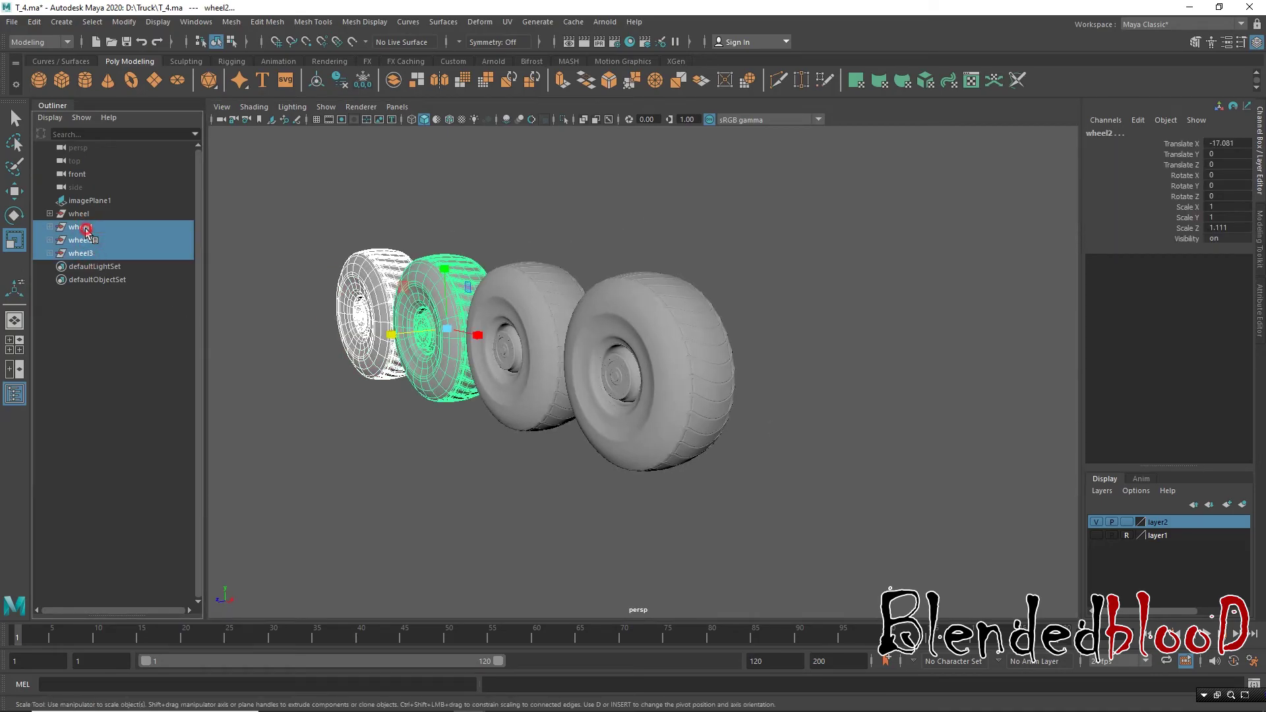
key("Delete")
Step: Inspect the wheel shaded and in wireframe in the side and front views
left_click(79, 214)
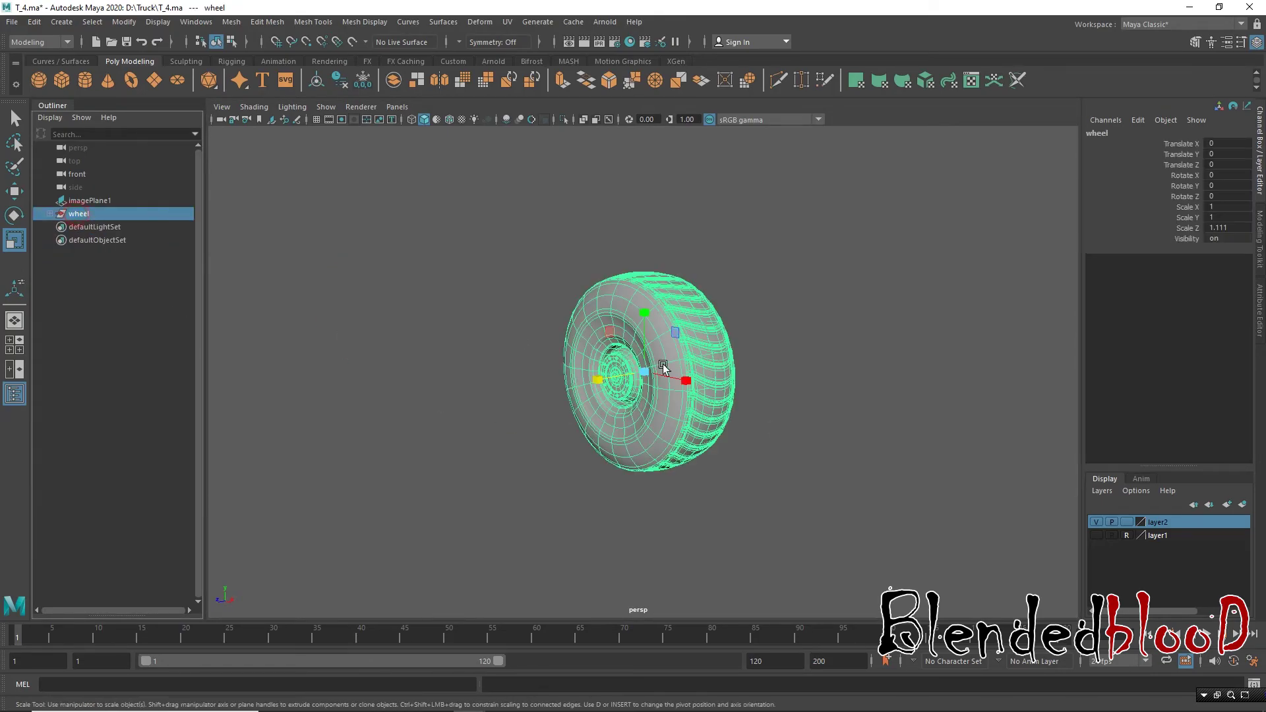
key("f")
key("w")
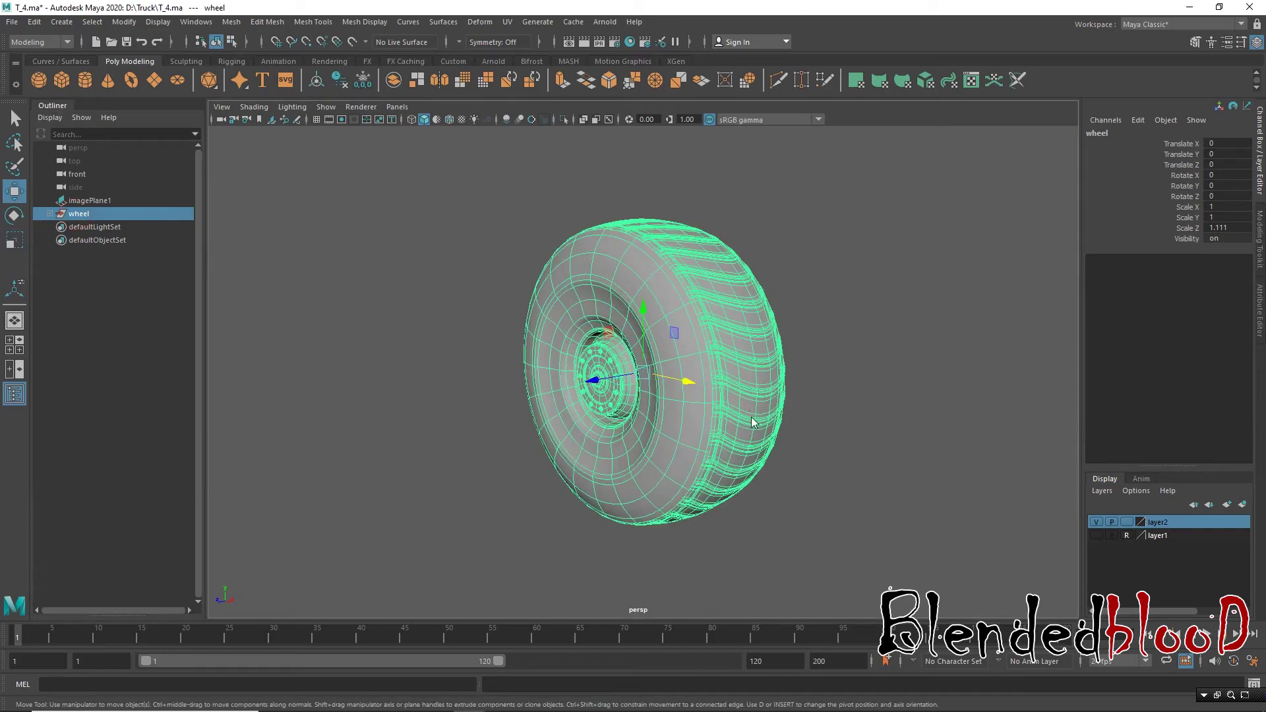
key("space")
left_click(859, 519)
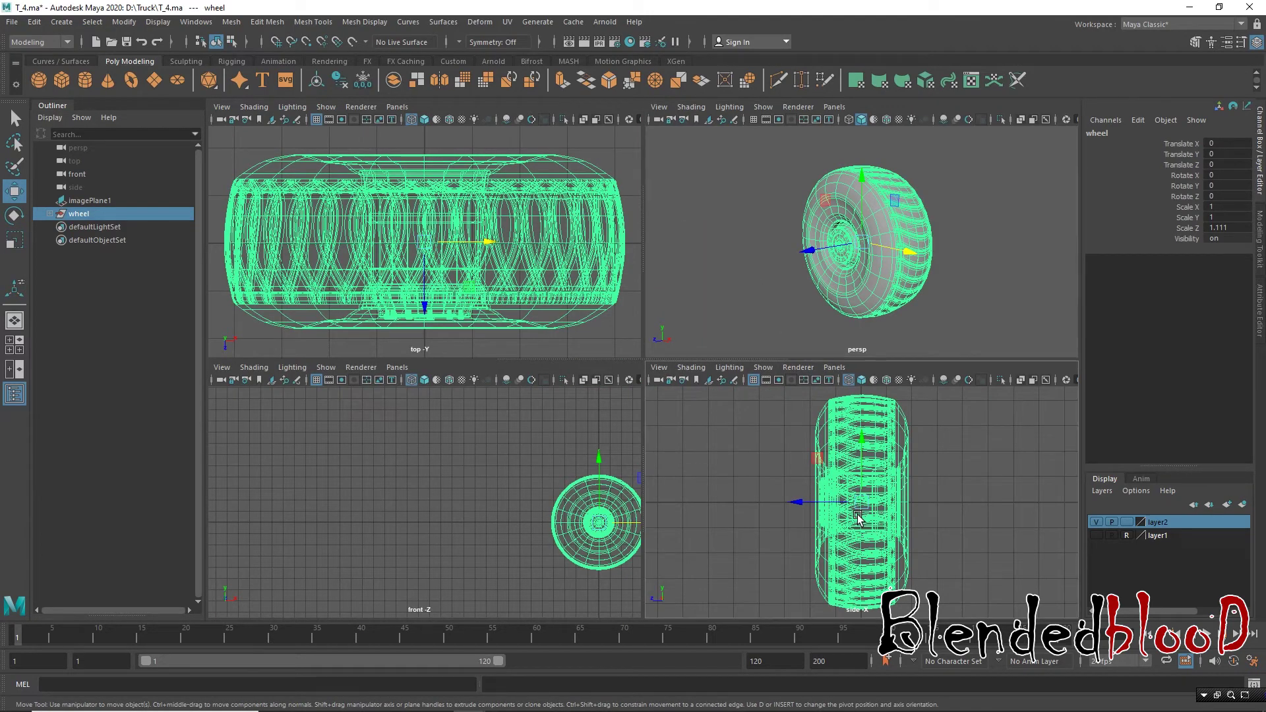
key("5")
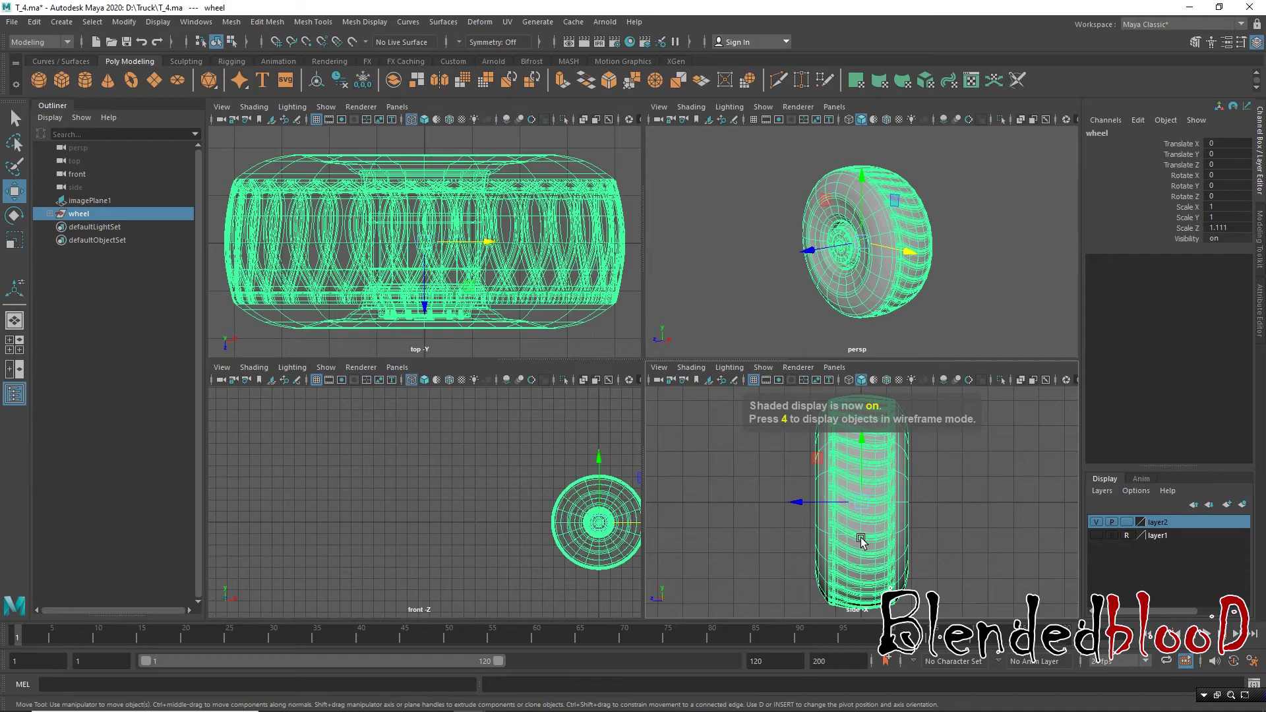
key("4")
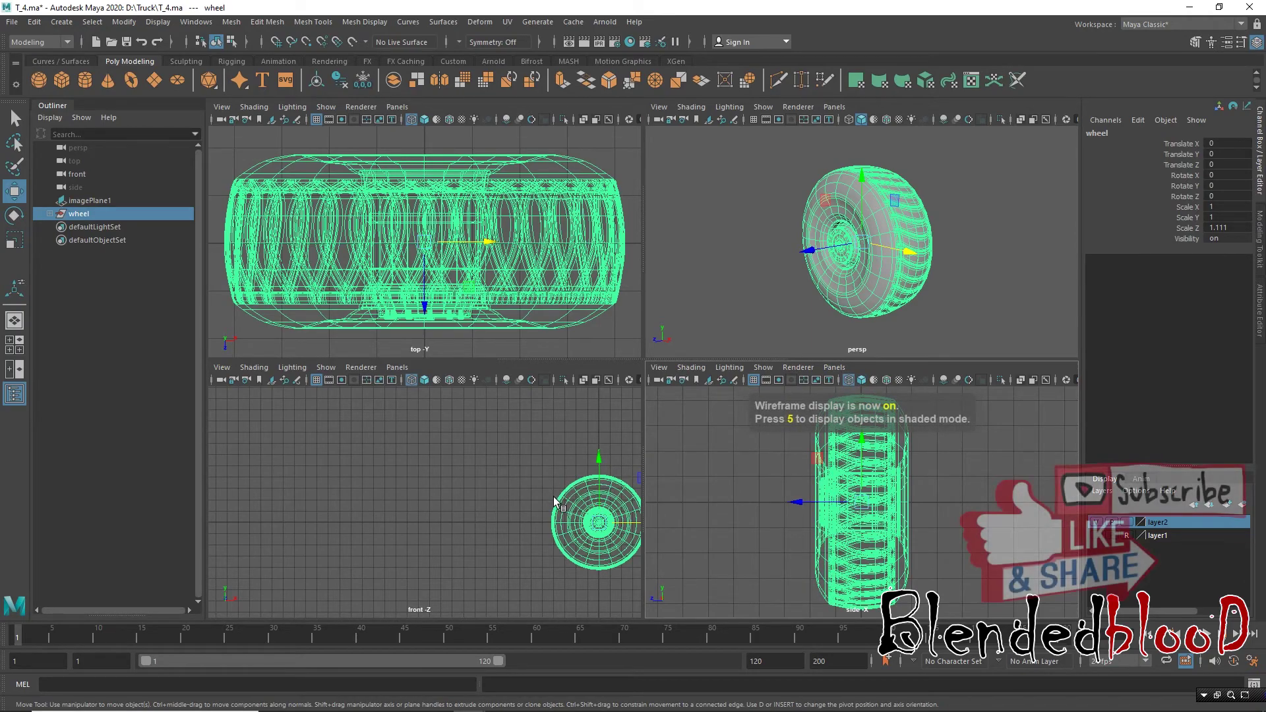
key("f")
key("5")
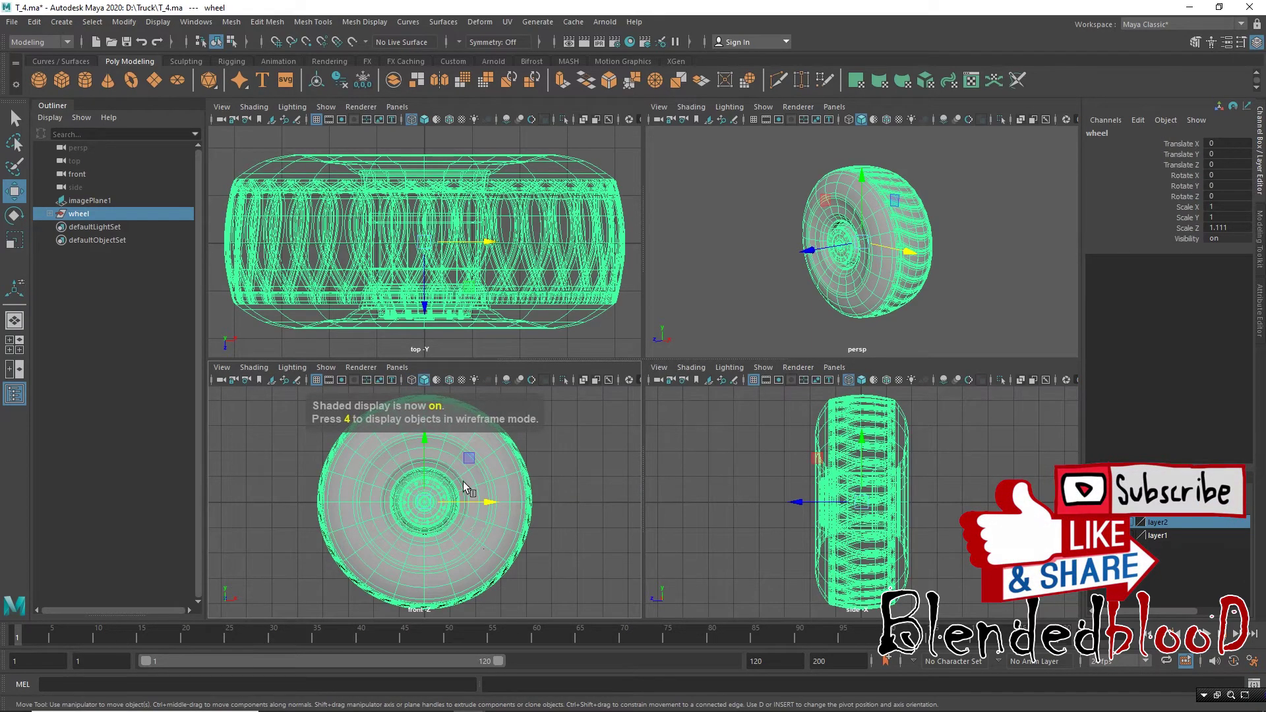
key("4")
key("space")
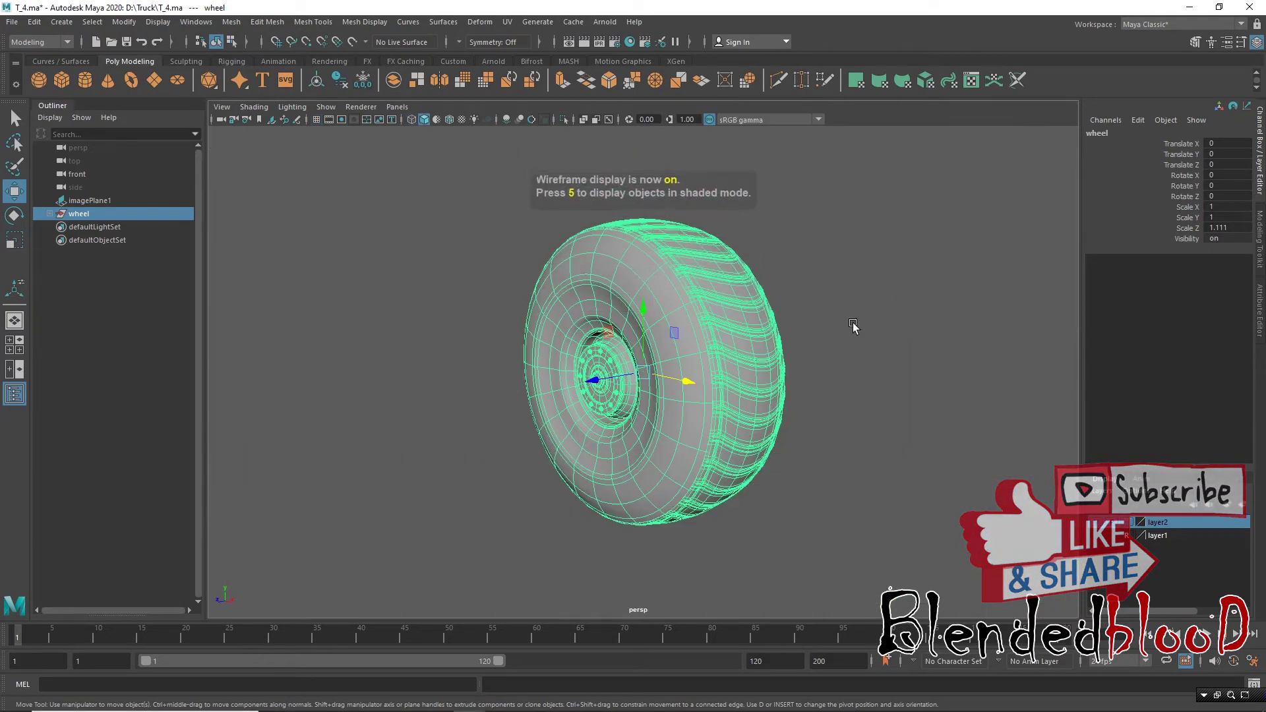
Step: Delete the wheel's construction history with Edit > Delete All by Type > History
mouse_move(780, 365)
left_mouse_down("alt")
mouse_move(644, 362)
mouse_move(647, 385)
mouse_move(785, 444)
mouse_move(899, 354)
mouse_move(792, 362)
mouse_move(798, 380)
left_mouse_up("alt")
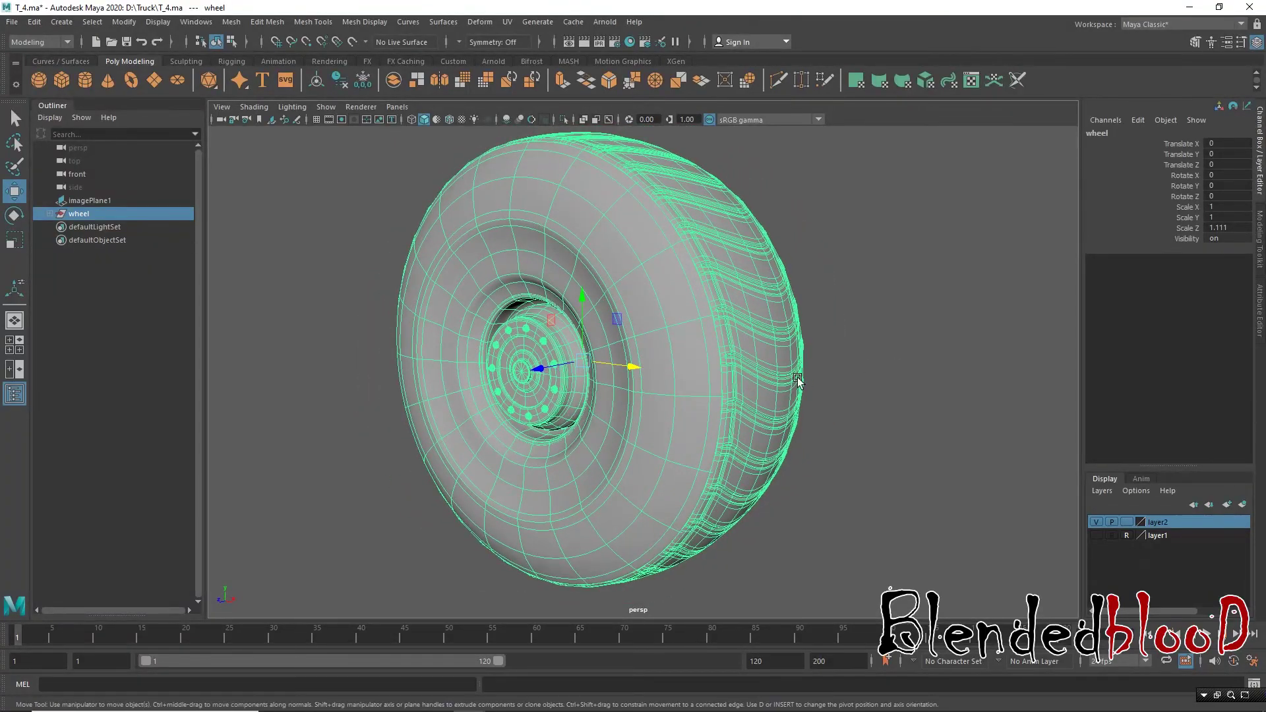
left_click(34, 21)
mouse_move(78, 190)
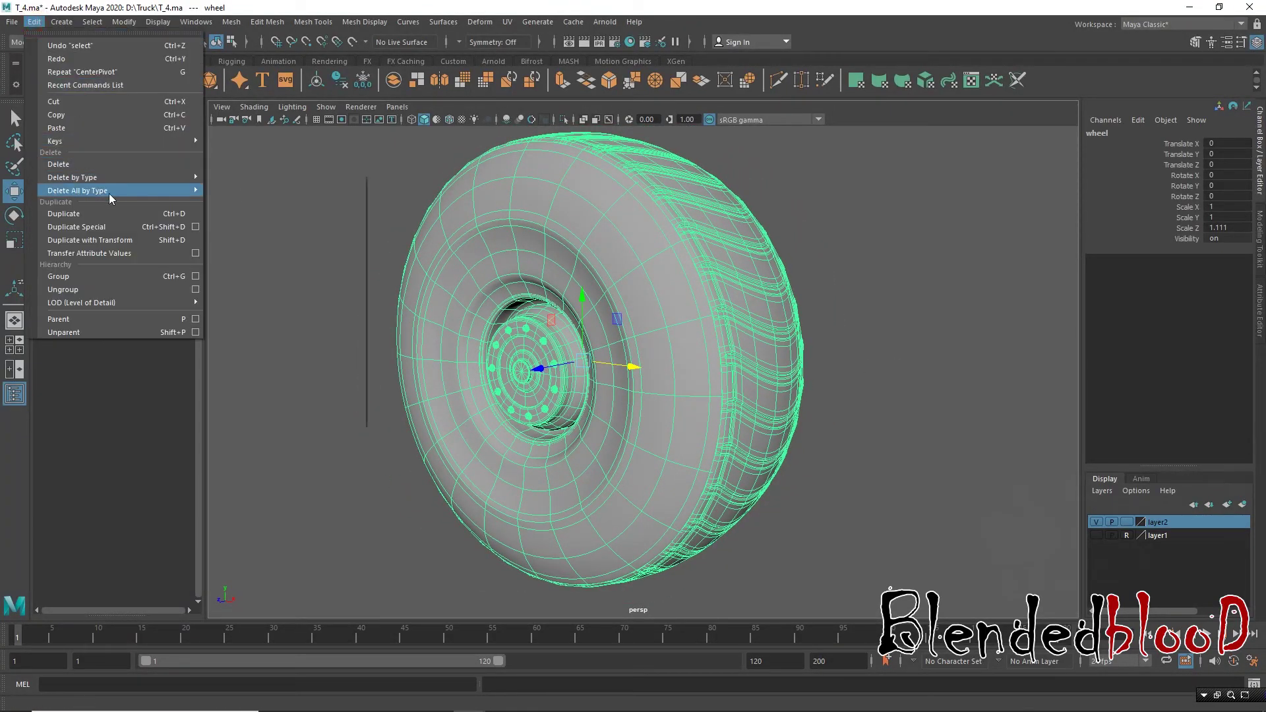
left_click(285, 189)
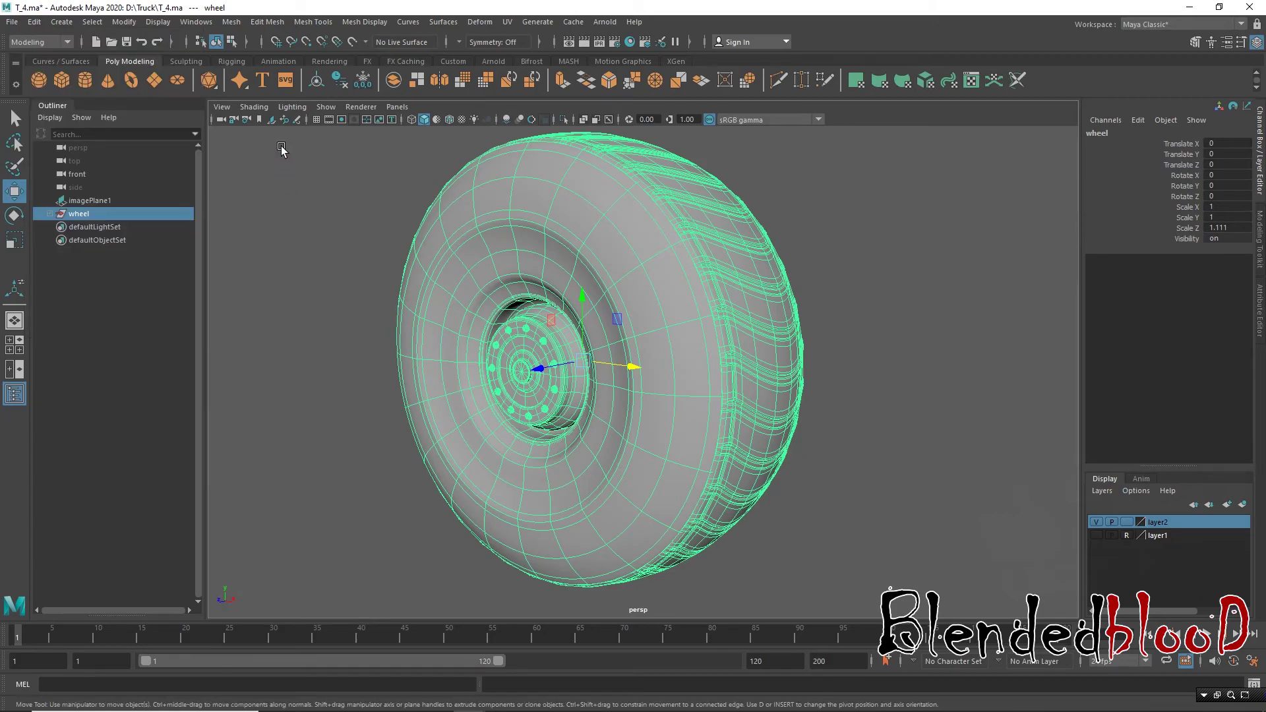
Step: Display the wheel as bounding boxes and save the scene over T_3.ma
left_click(254, 108)
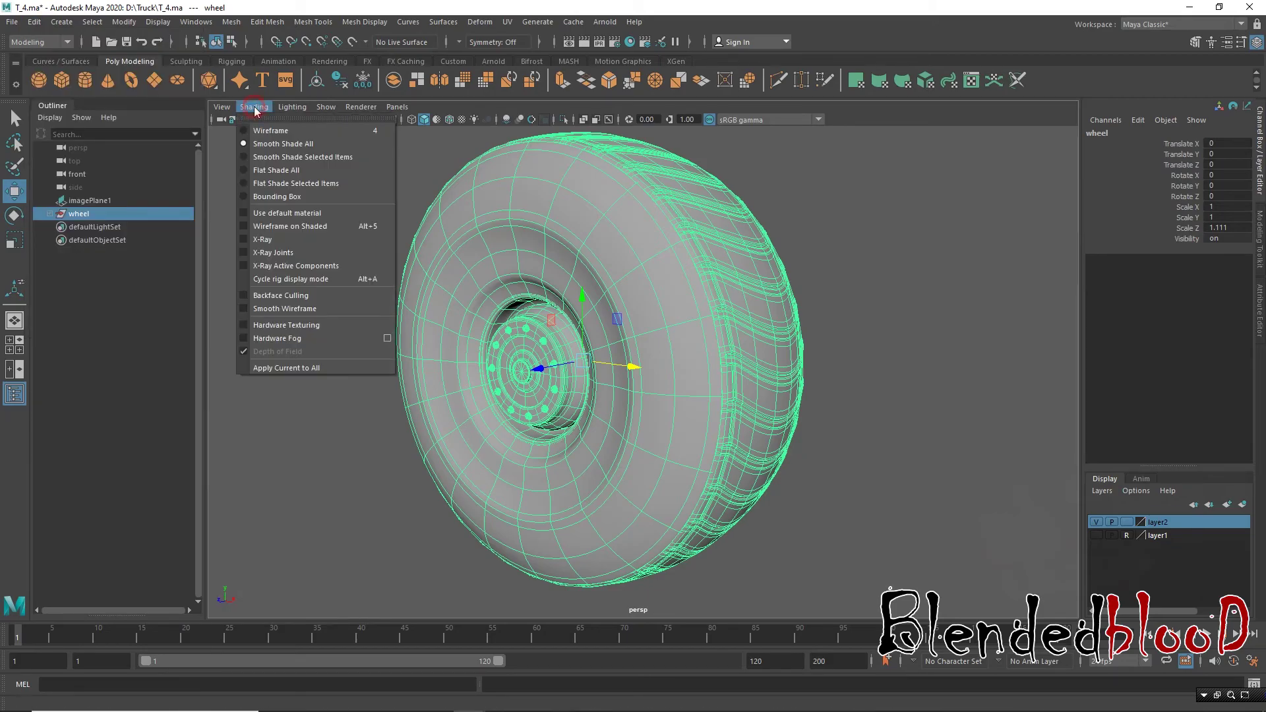
left_click(282, 196)
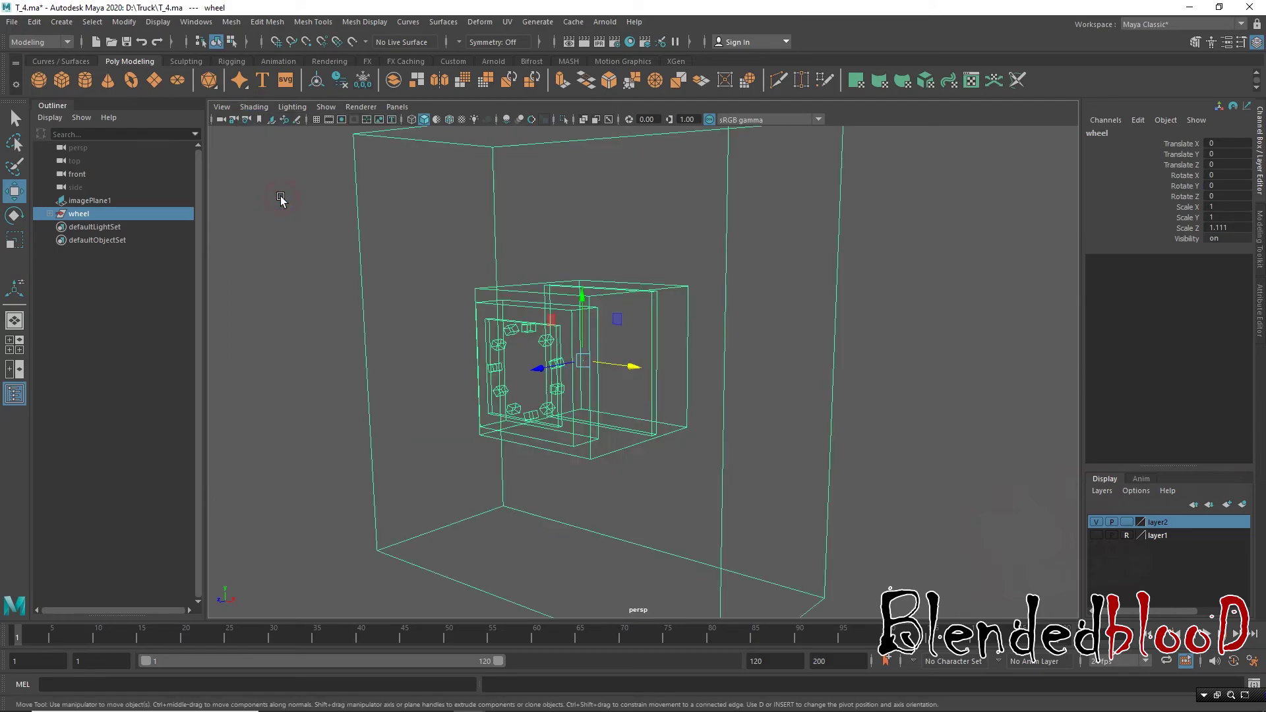
left_click(12, 22)
left_click(40, 85)
double_click(493, 219)
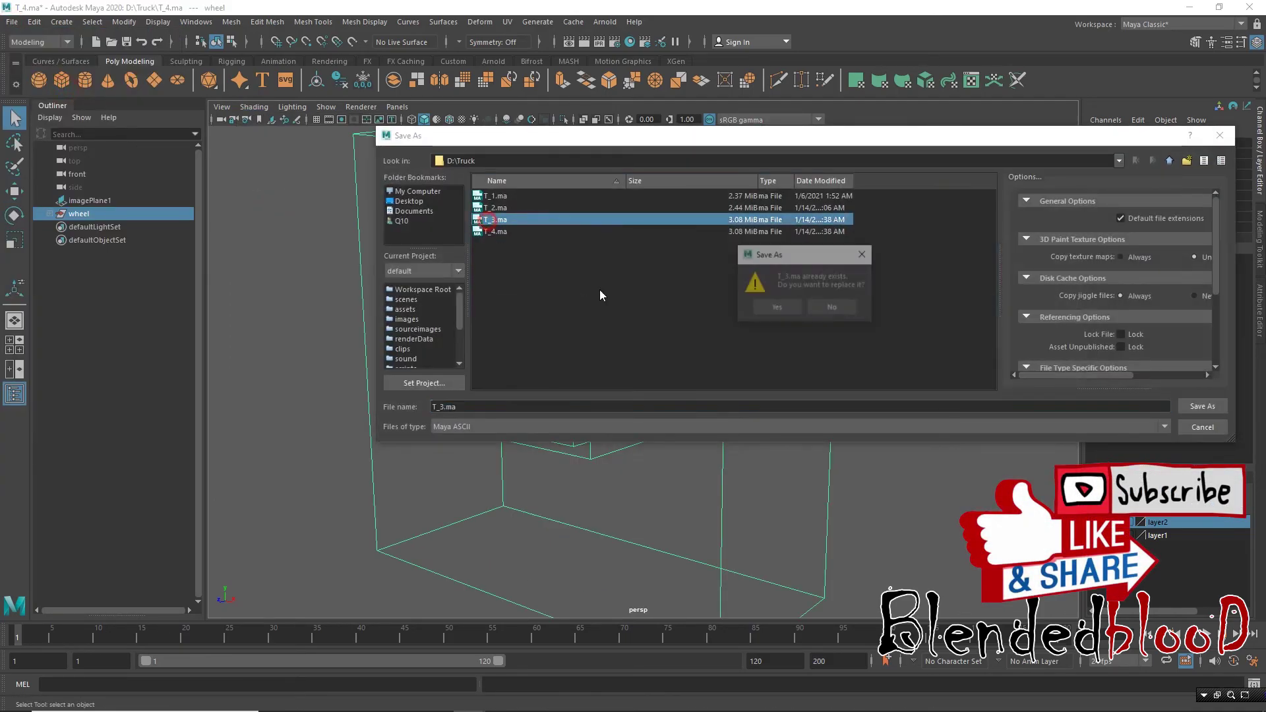
left_click(776, 307)
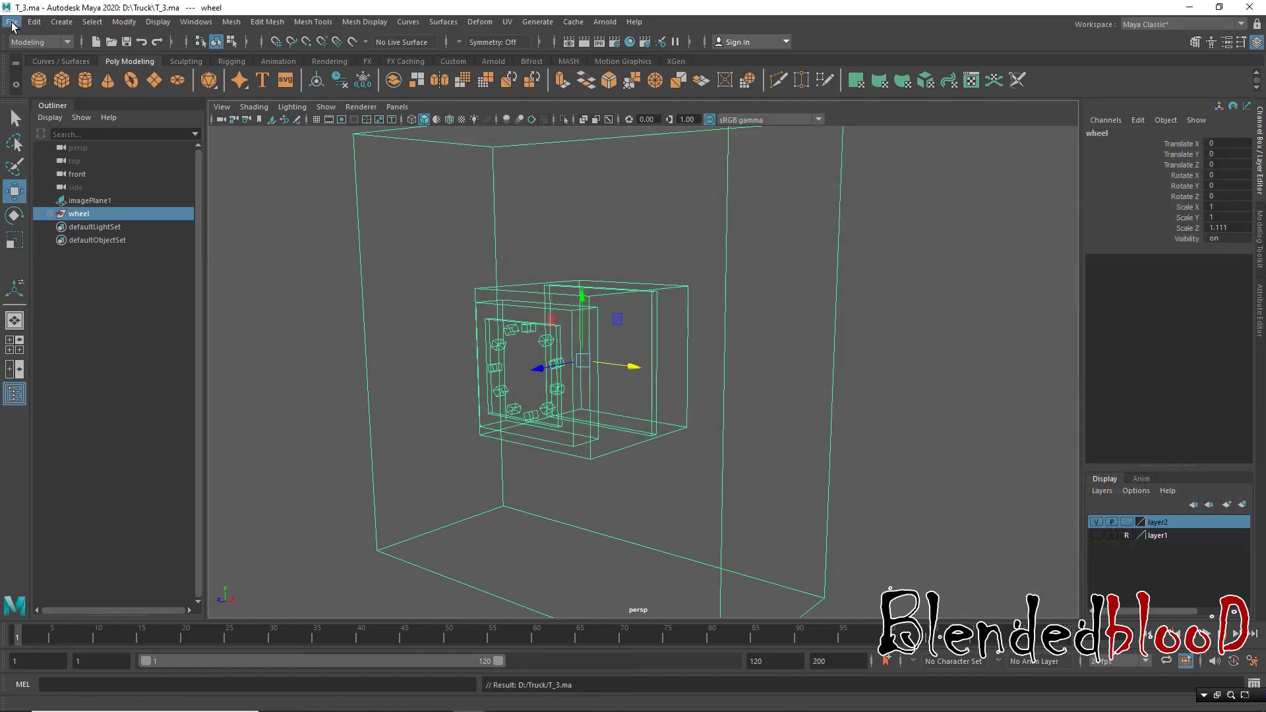
Step: Save the scene again, overwriting T_4.ma
left_click(12, 22)
left_click(40, 85)
left_click(491, 231)
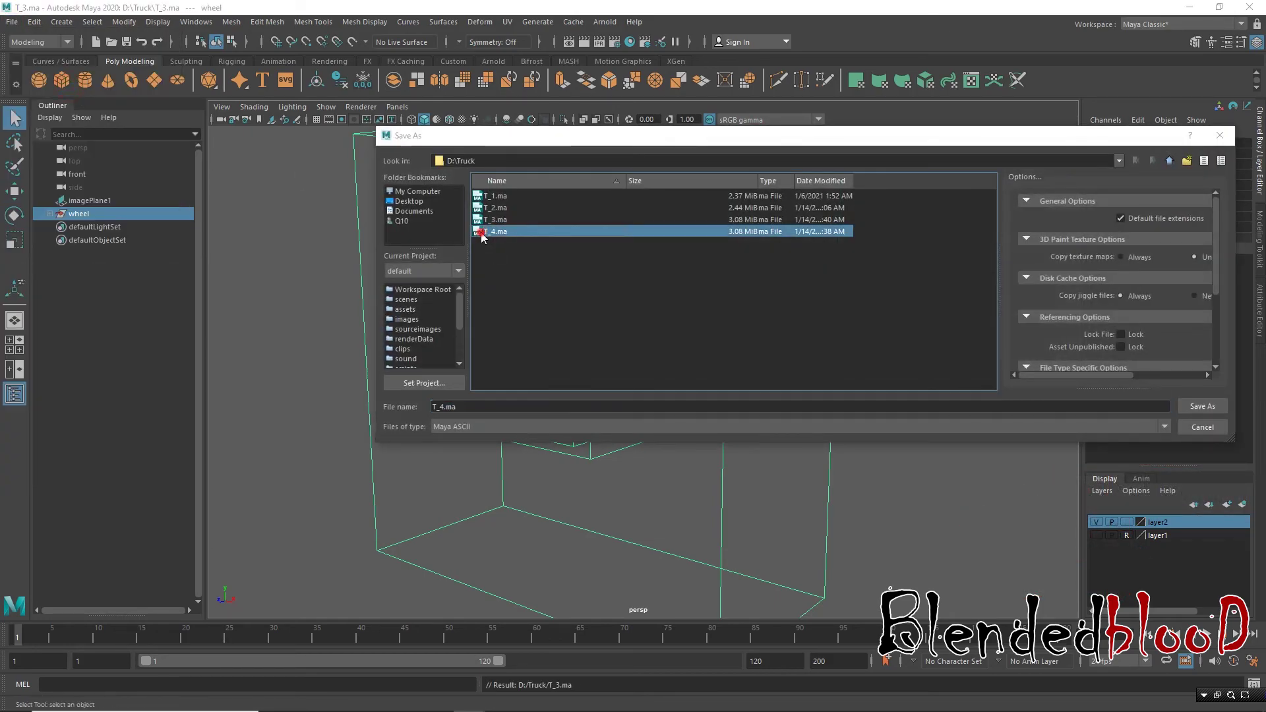
double_click(484, 231)
left_click(777, 308)
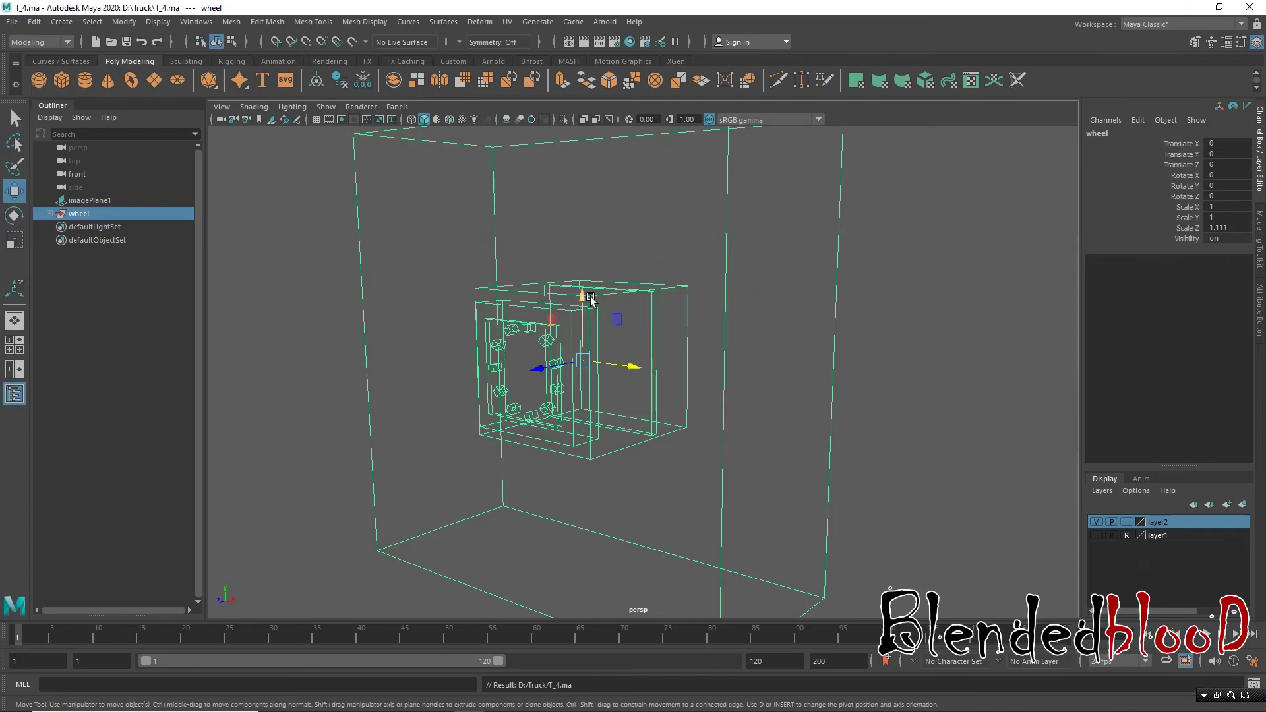
Step: Smooth-shade and deselect the wheel, then orbit to inspect its tread and inner side
key("5")
left_click(332, 235)
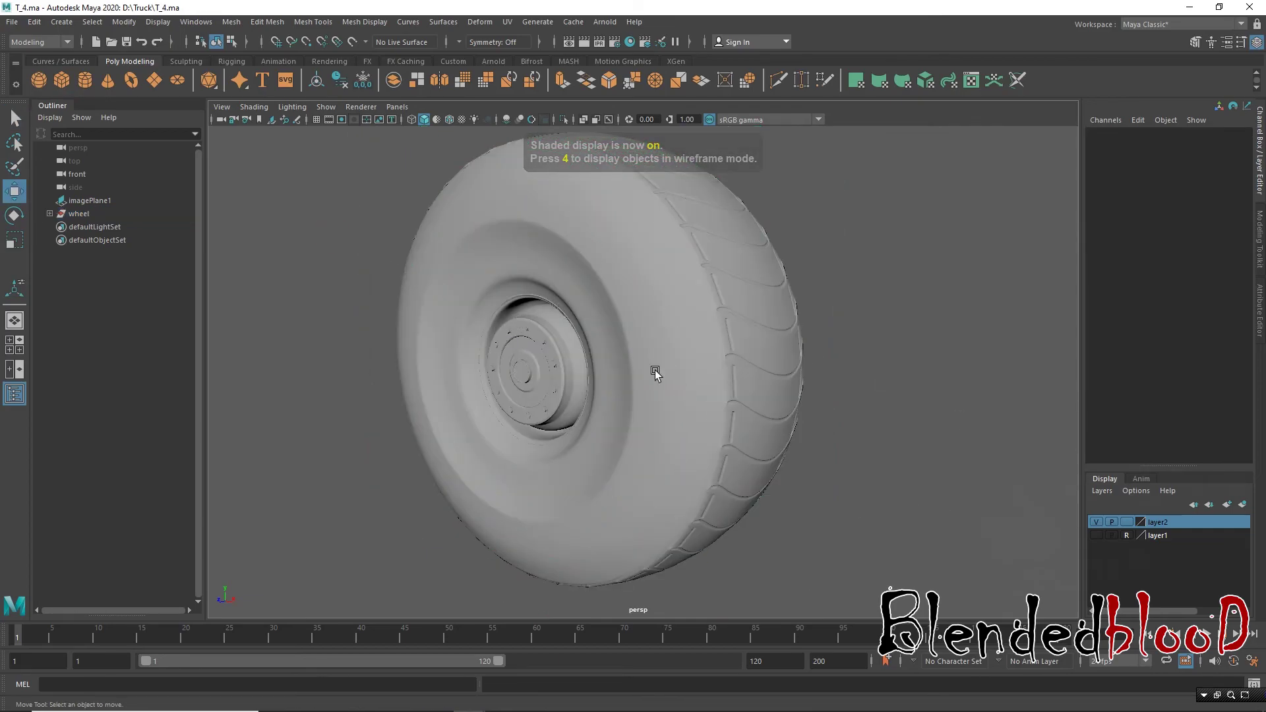
mouse_move(848, 503)
left_mouse_down("alt")
mouse_move(837, 498)
mouse_move(845, 507)
left_mouse_up("alt")
middle_click_drag(856, 440, 856, 444, "alt")
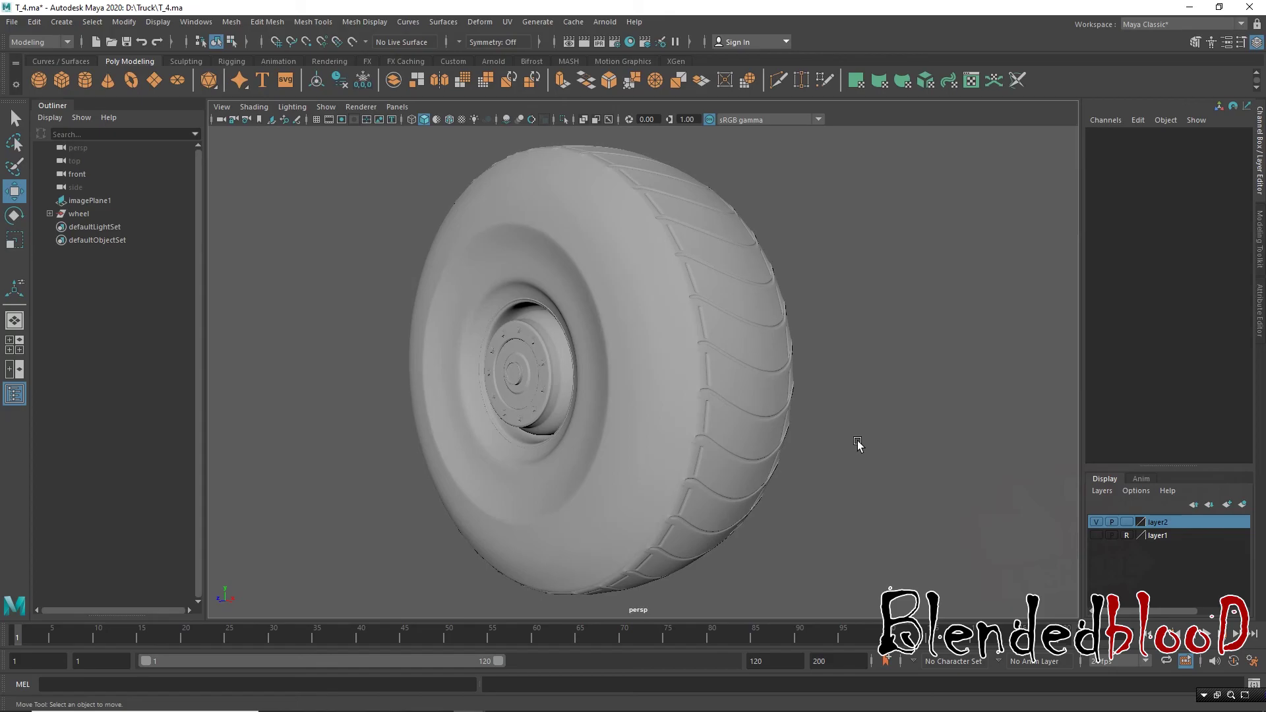
mouse_move(684, 428)
left_mouse_down("alt")
mouse_move(856, 429)
mouse_move(690, 446)
mouse_move(691, 417)
mouse_move(702, 422)
left_mouse_up("alt")
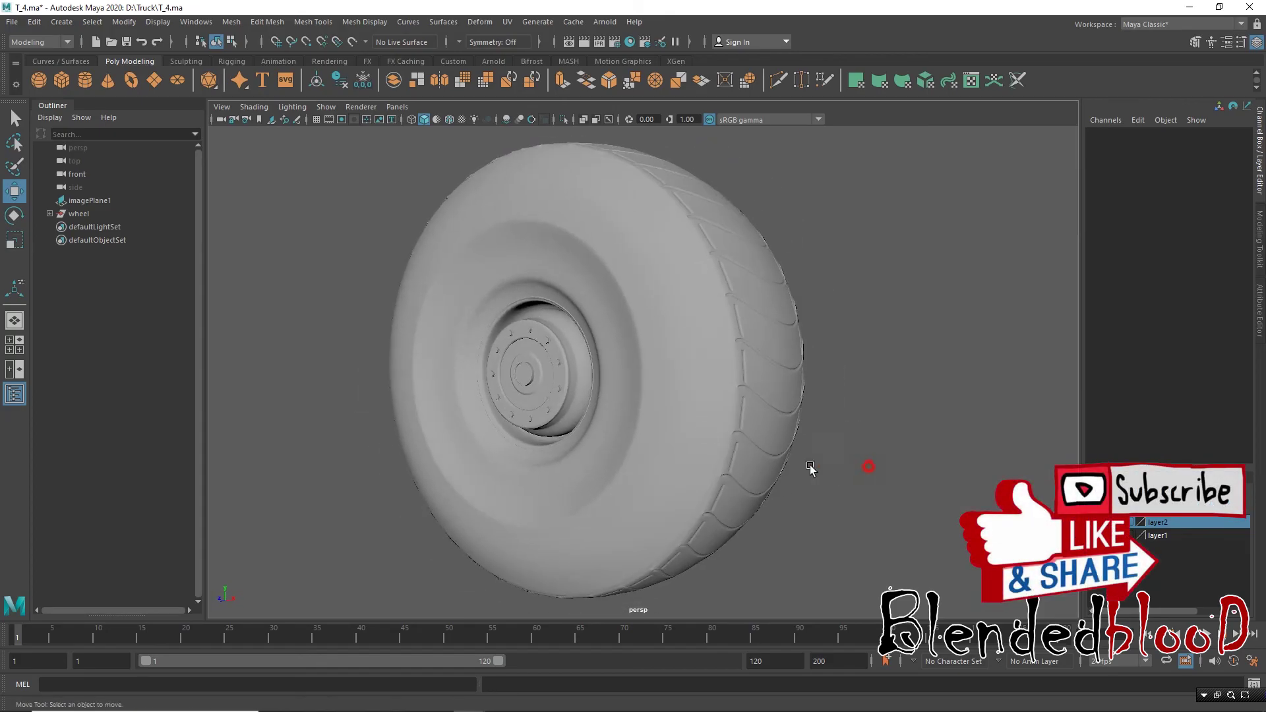
mouse_move(811, 466)
left_mouse_down("alt")
mouse_move(750, 391)
mouse_move(721, 396)
mouse_move(893, 391)
left_mouse_up("alt")
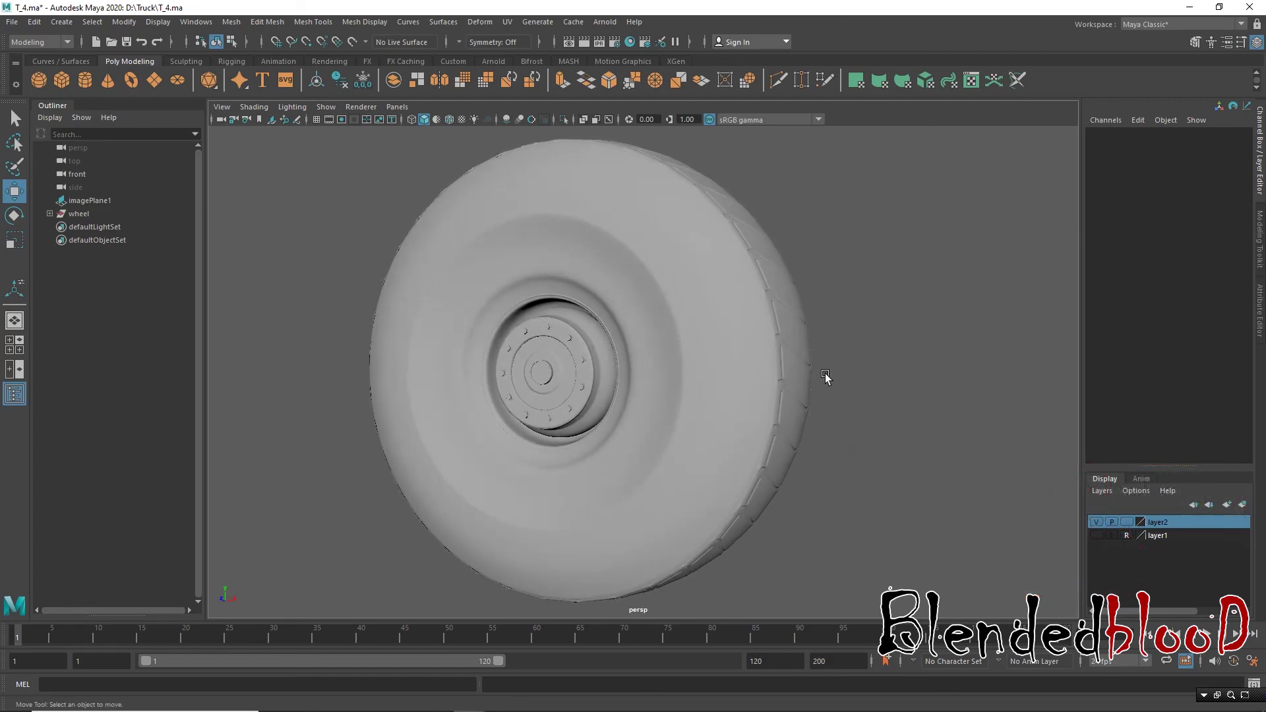